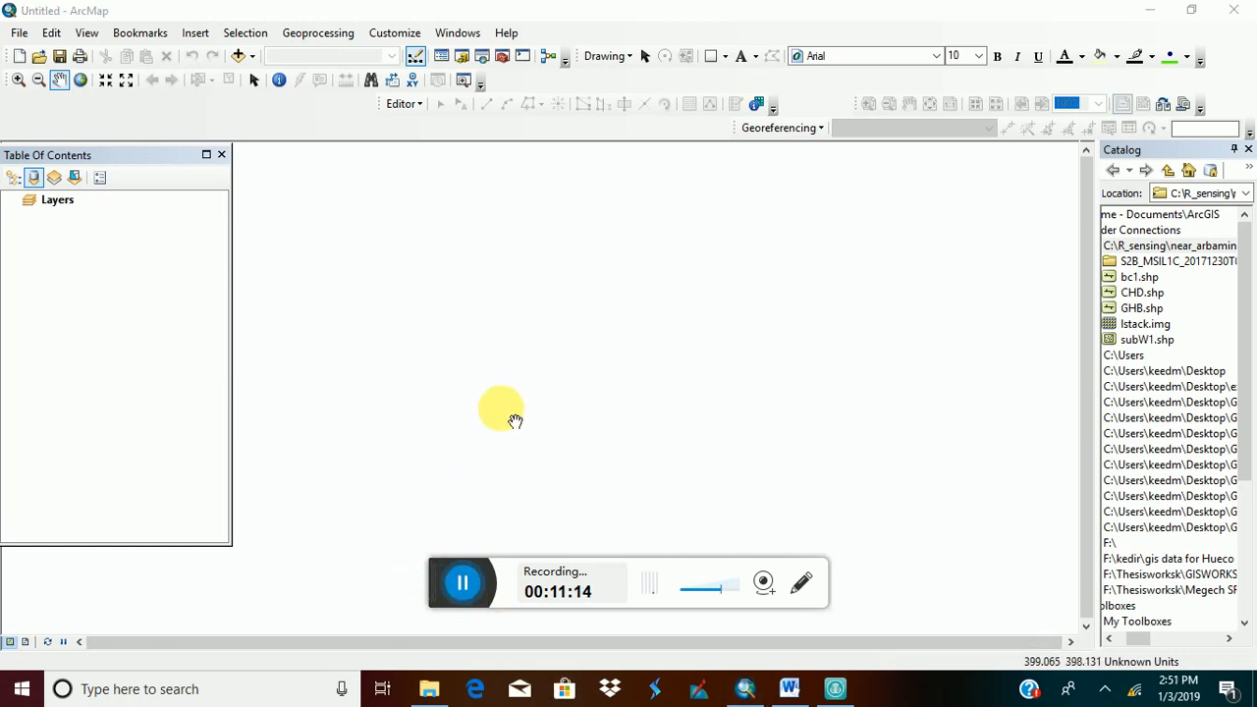
# Add irrigationunit4.shp to the map from the Irrigation_unit4.shp folder inside MODFLOW_example4.
pyautogui.click(240, 59)
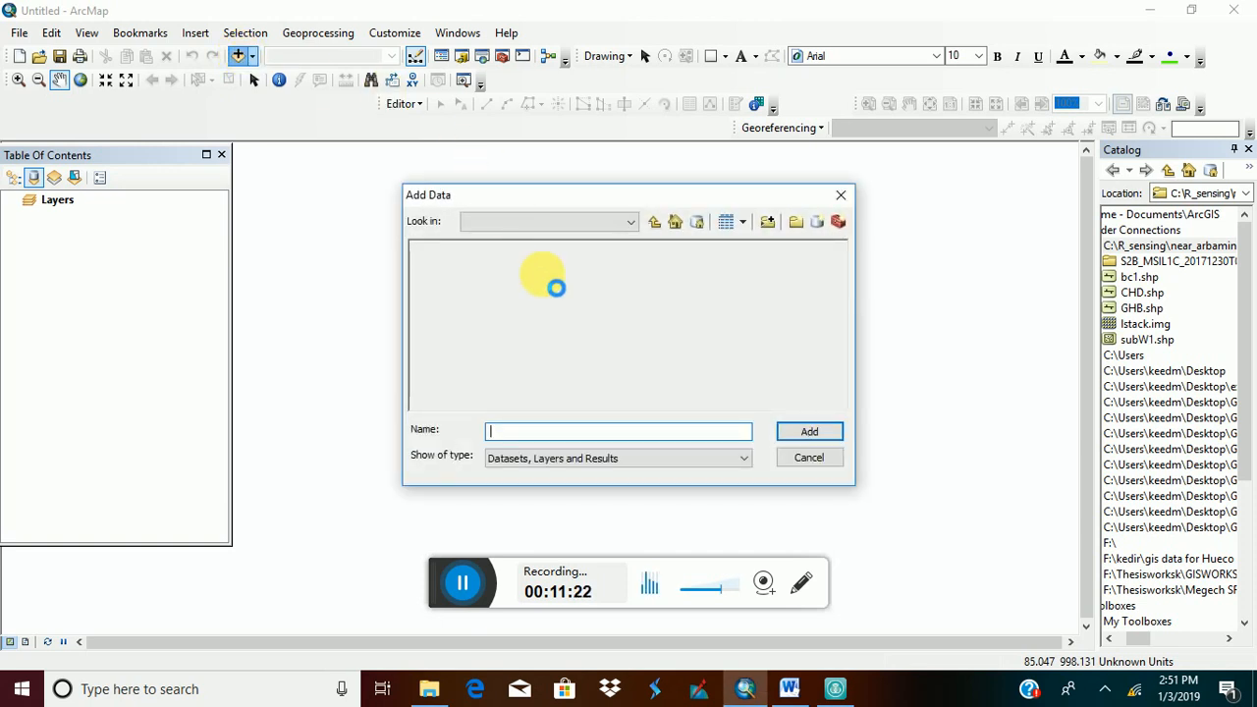
pyautogui.click(654, 222)
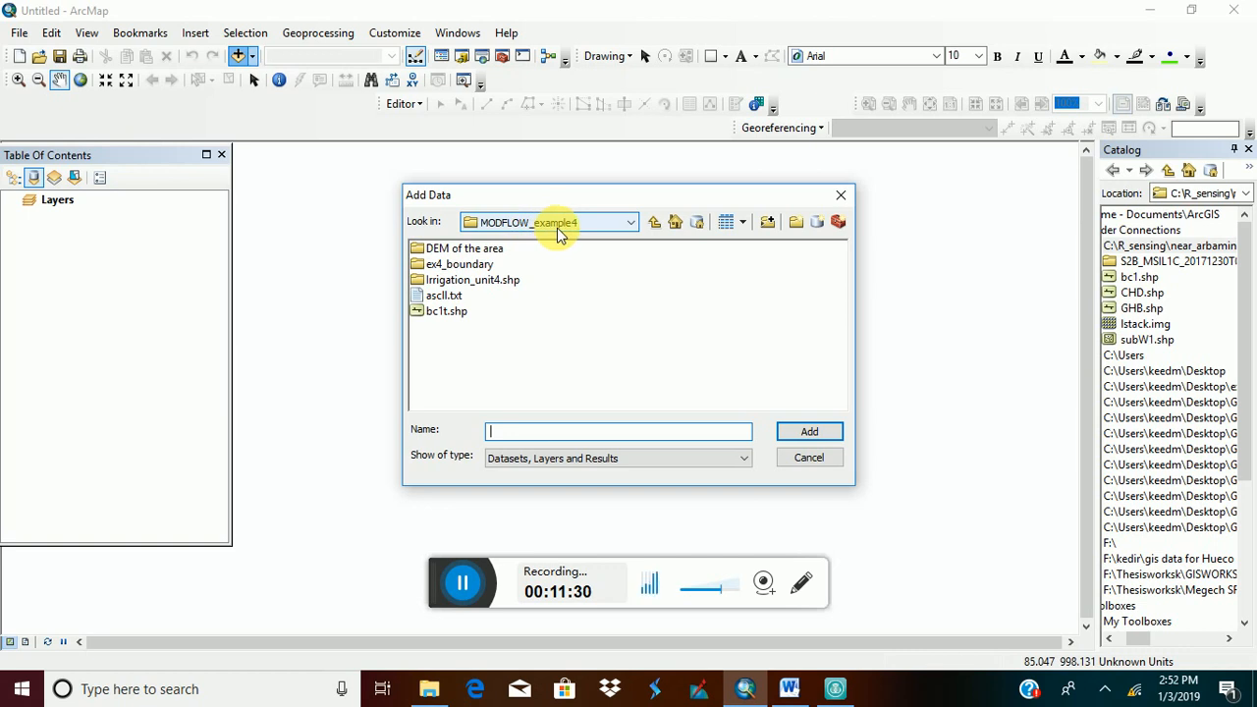
pyautogui.click(496, 285)
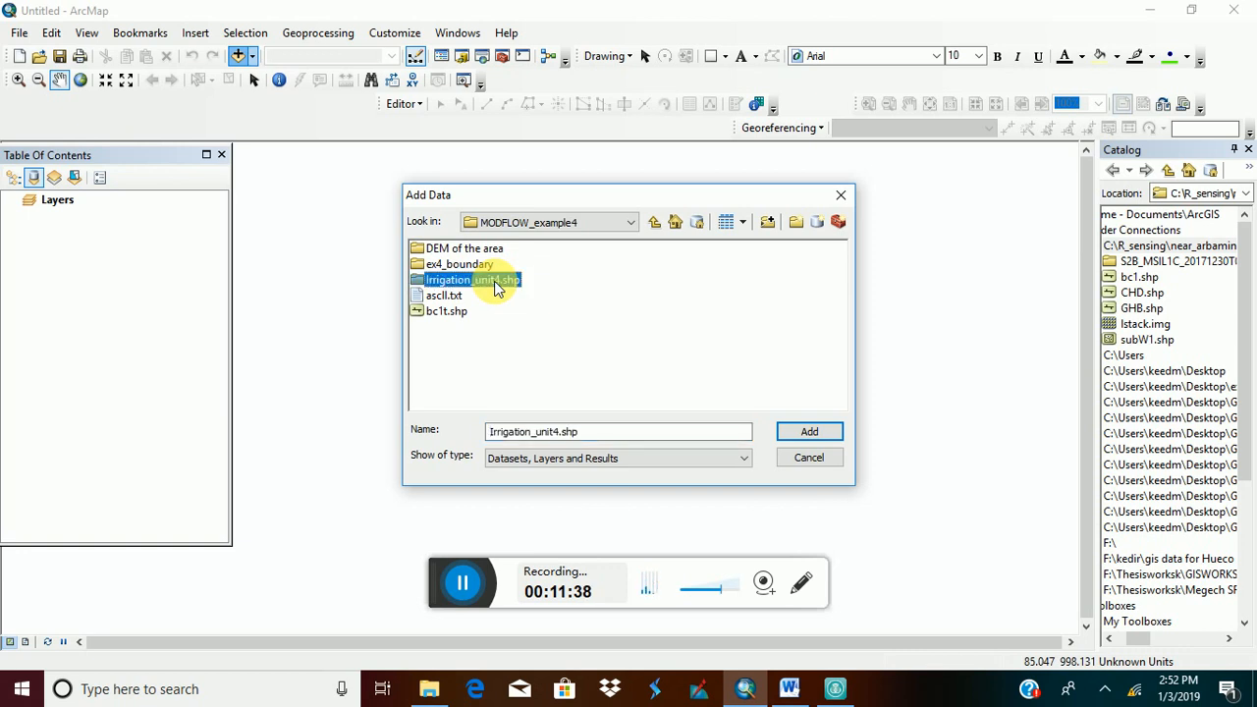
pyautogui.doubleClick(496, 285)
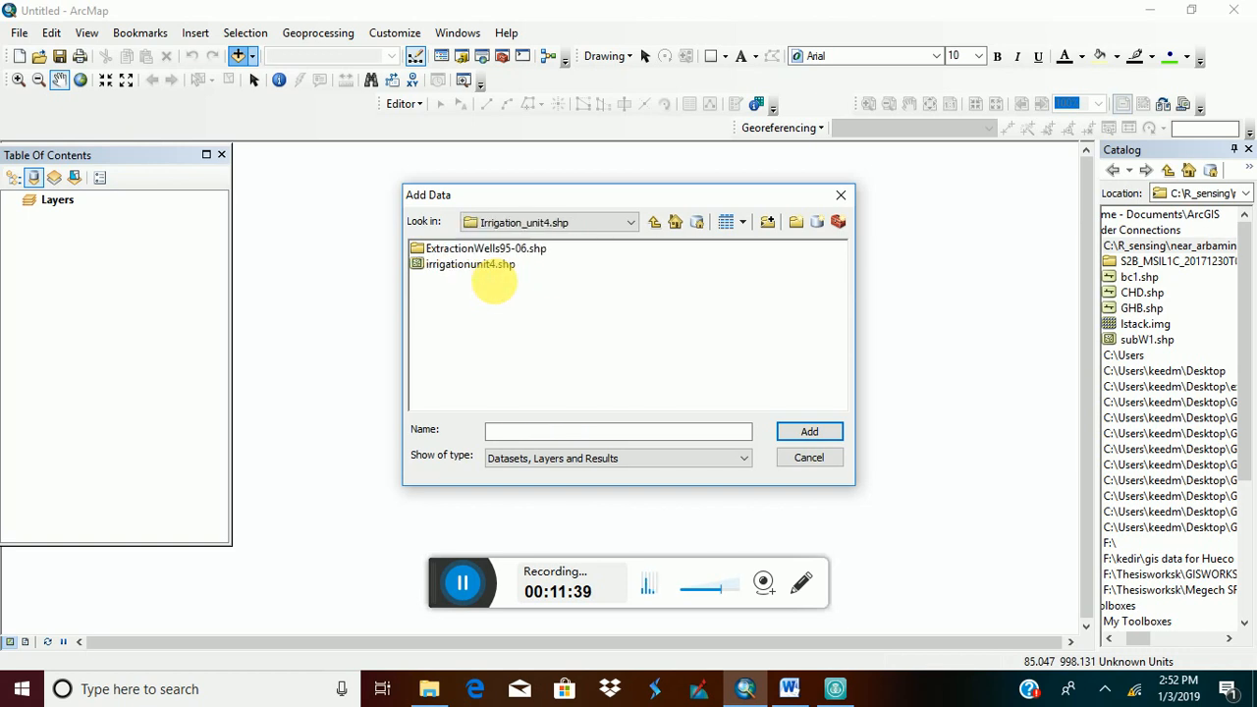
pyautogui.click(480, 265)
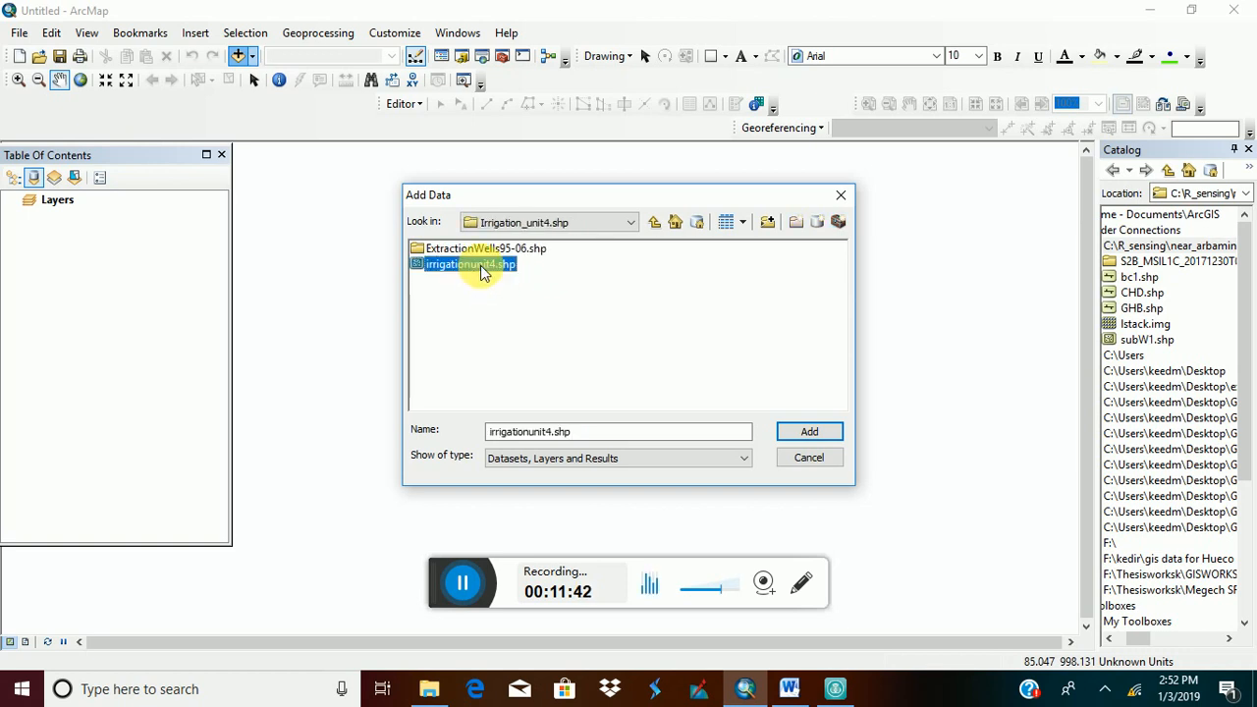
pyautogui.click(804, 432)
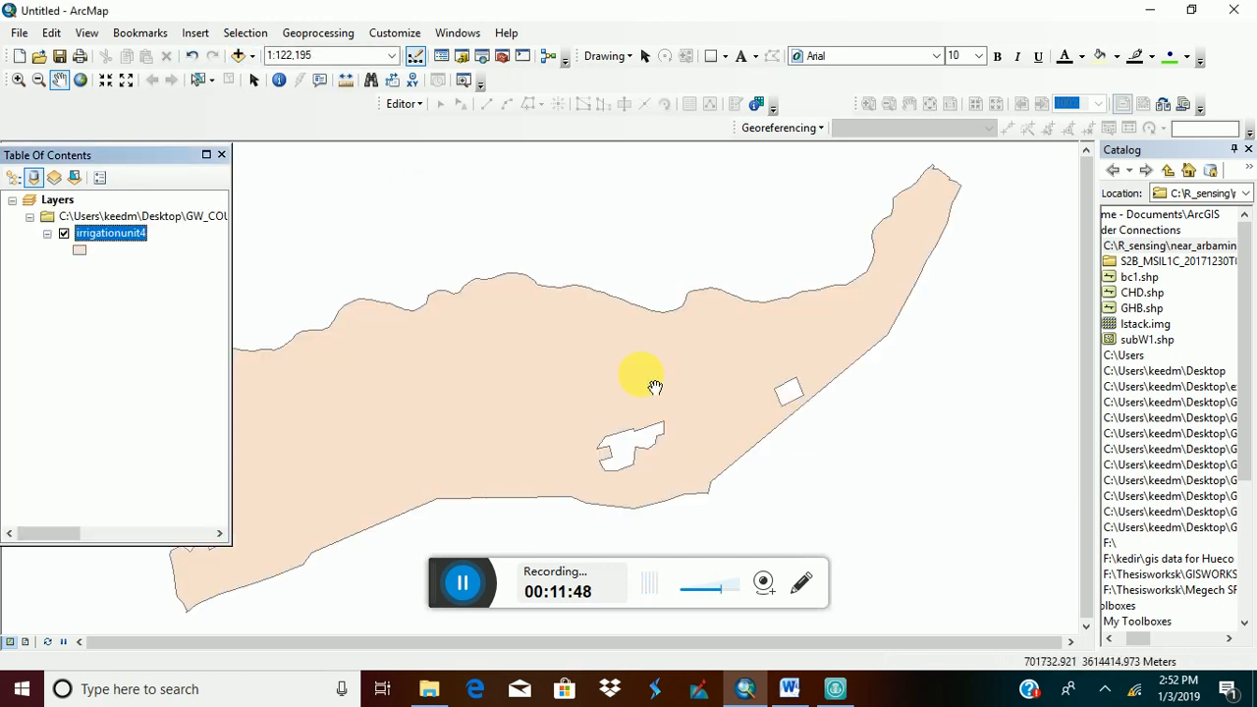
# Shift the map so the irrigation polygon clears the Table Of Contents, and lengthen that pane down to the taskbar.
pyautogui.moveTo(637, 388); pyautogui.dragTo(740, 368)
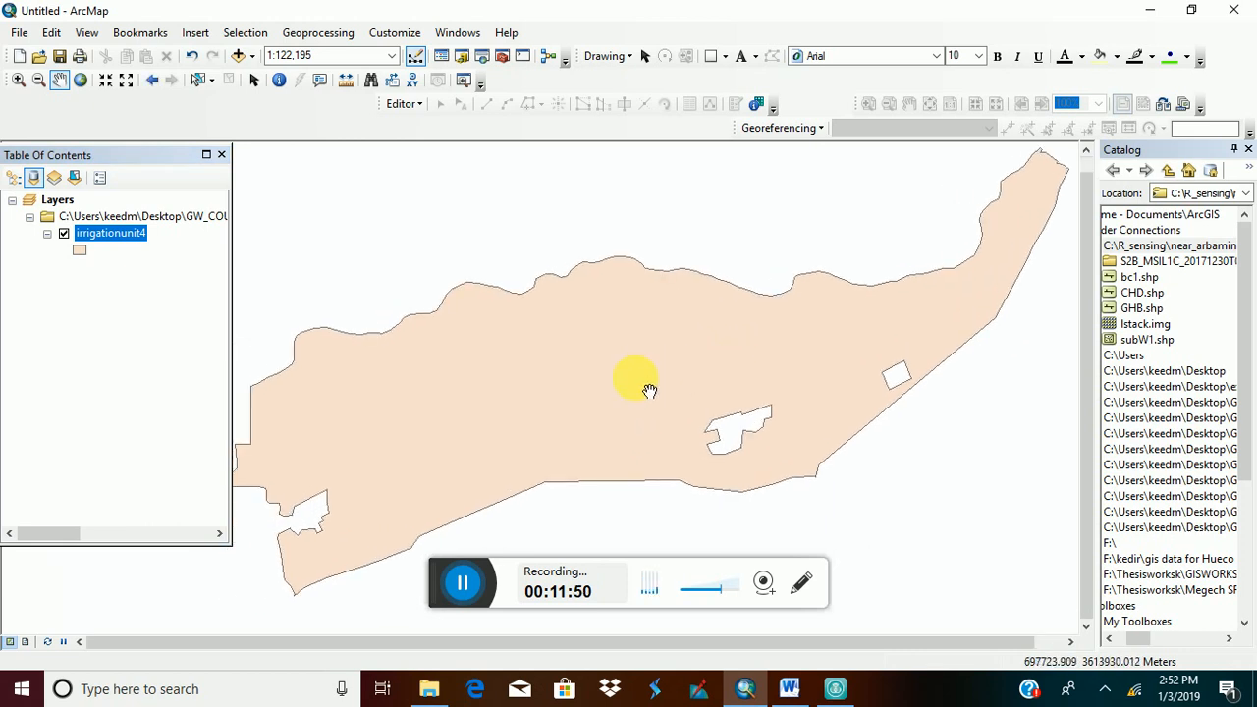
pyautogui.moveTo(592, 391); pyautogui.dragTo(615, 389)
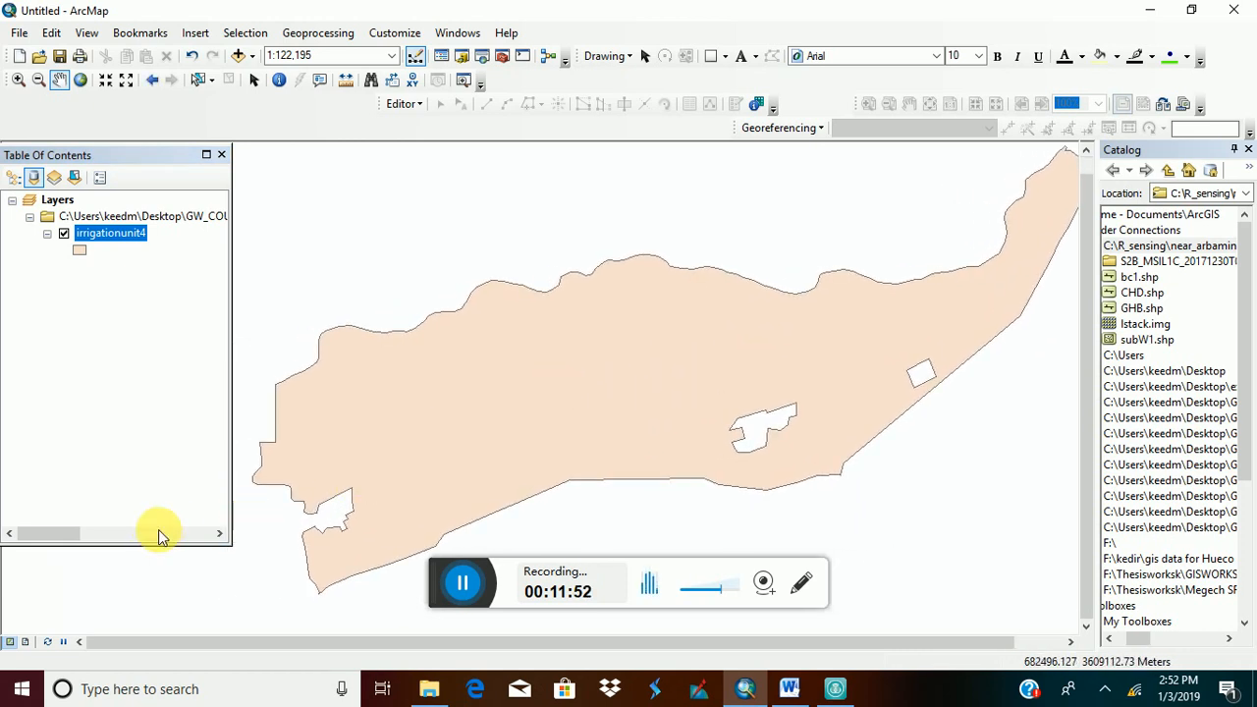
pyautogui.moveTo(145, 555); pyautogui.dragTo(130, 673)
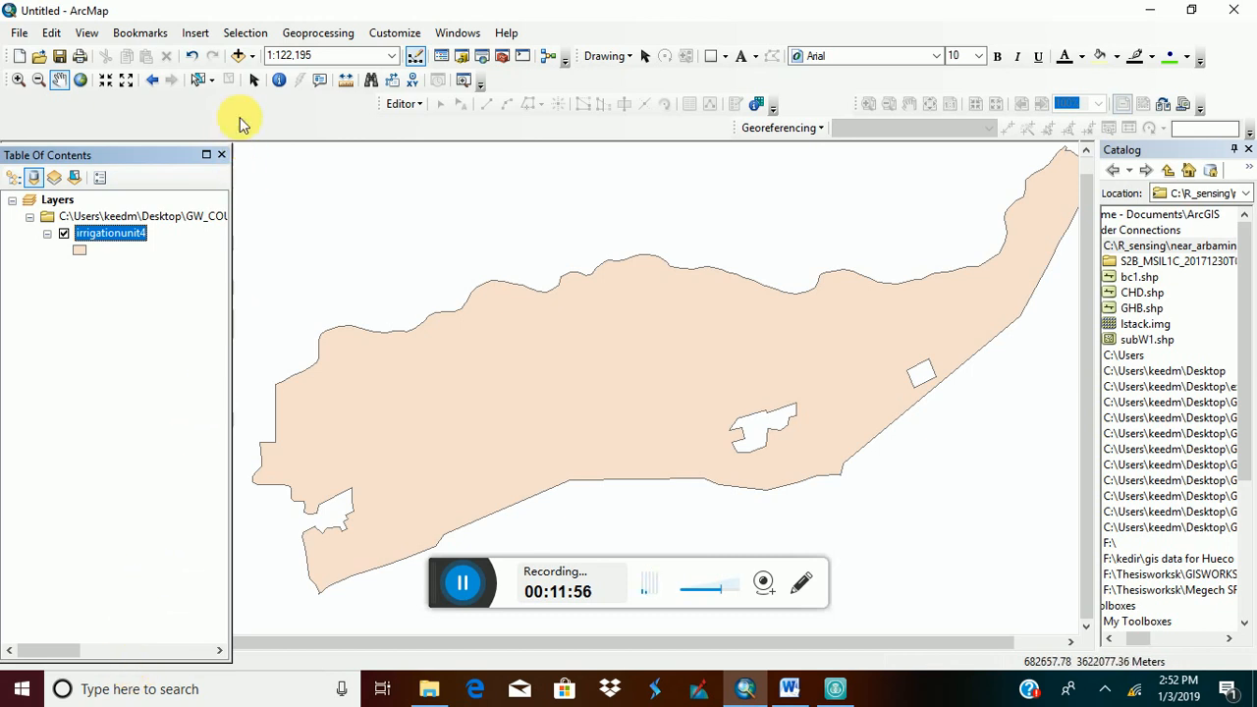
# Add well.shp to the map from the ExtractionWells95-06.shp folder.
pyautogui.click(239, 59)
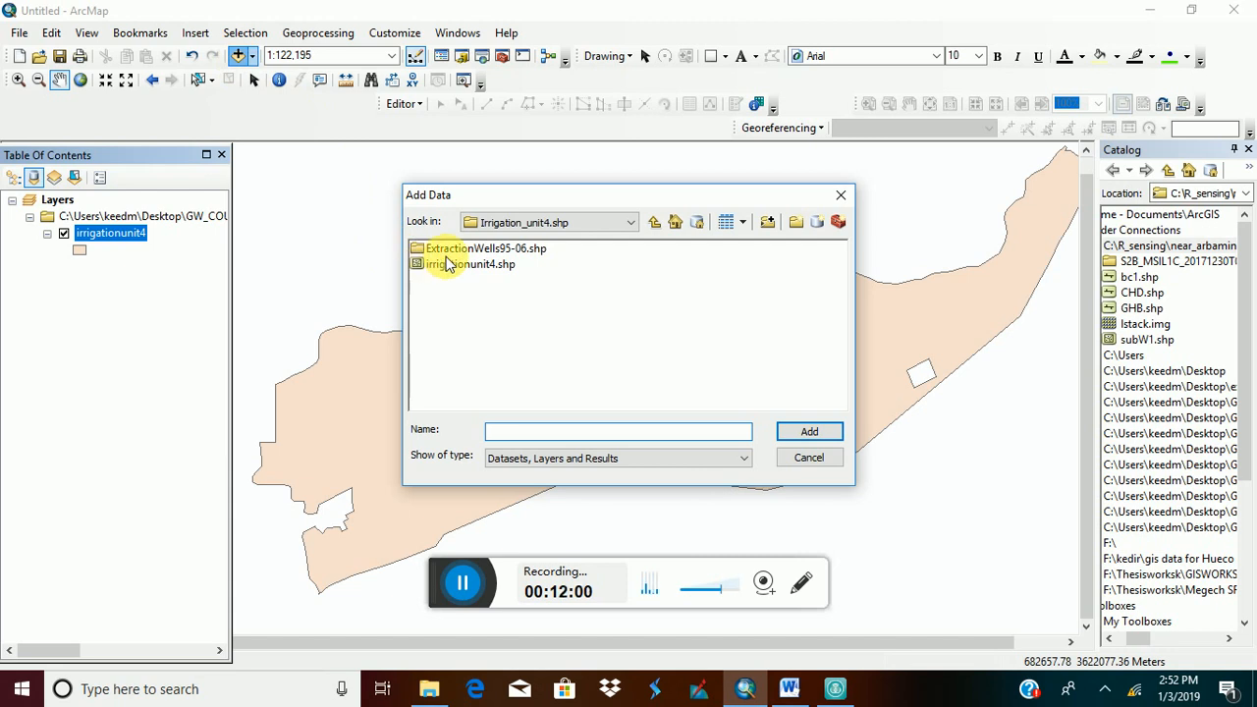
pyautogui.doubleClick(440, 251)
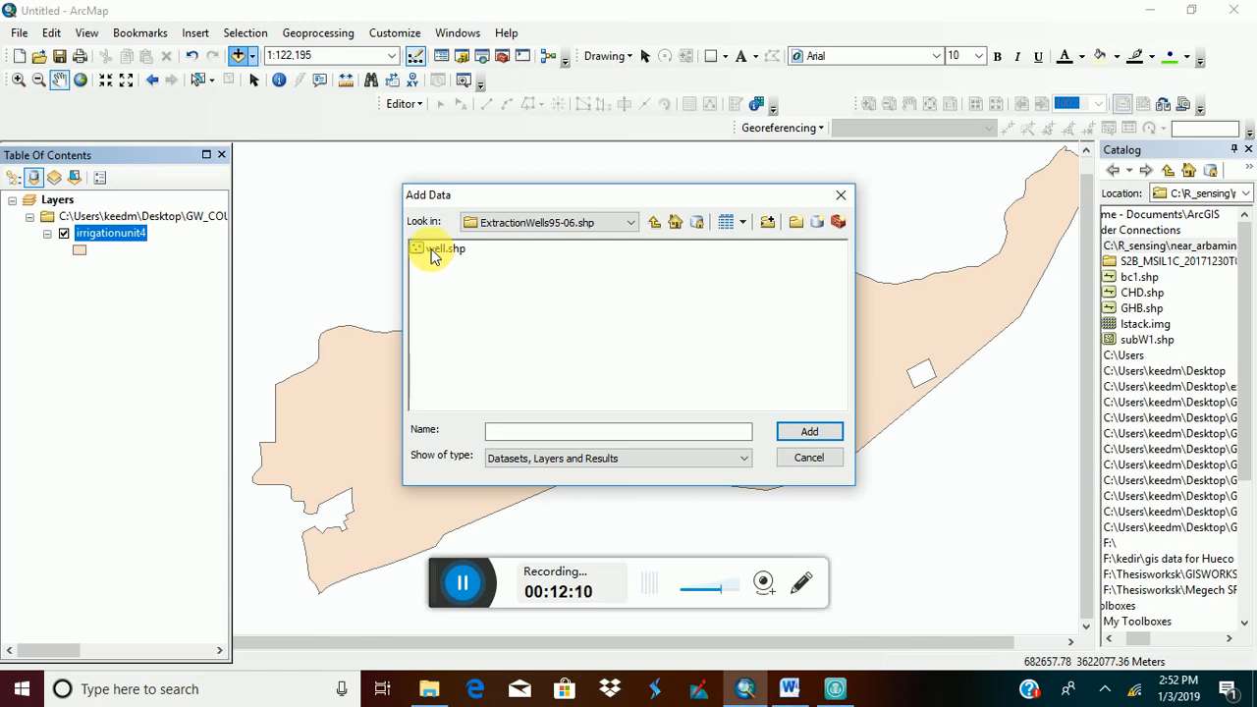
pyautogui.click(440, 249)
pyautogui.click(805, 440)
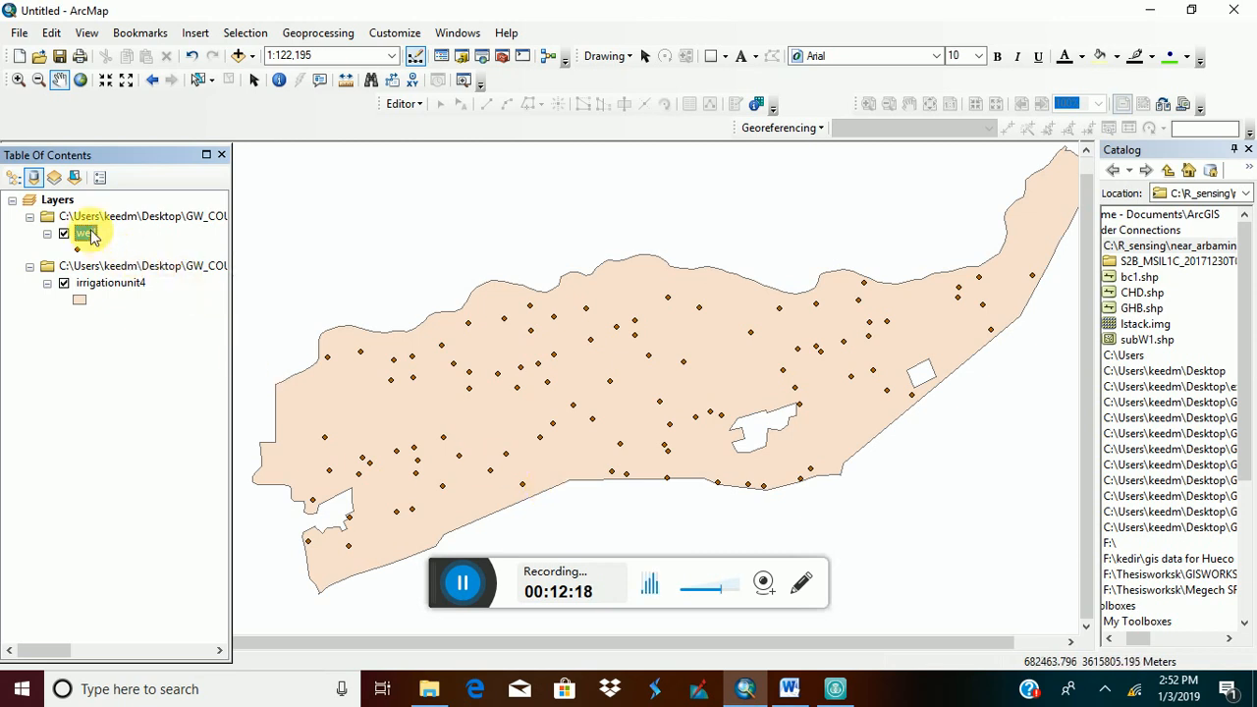
# Examine the well layer's attribute table through its last records, moving the table higher for a full view, and close it.
pyautogui.rightClick(92, 233)
pyautogui.click(157, 285)
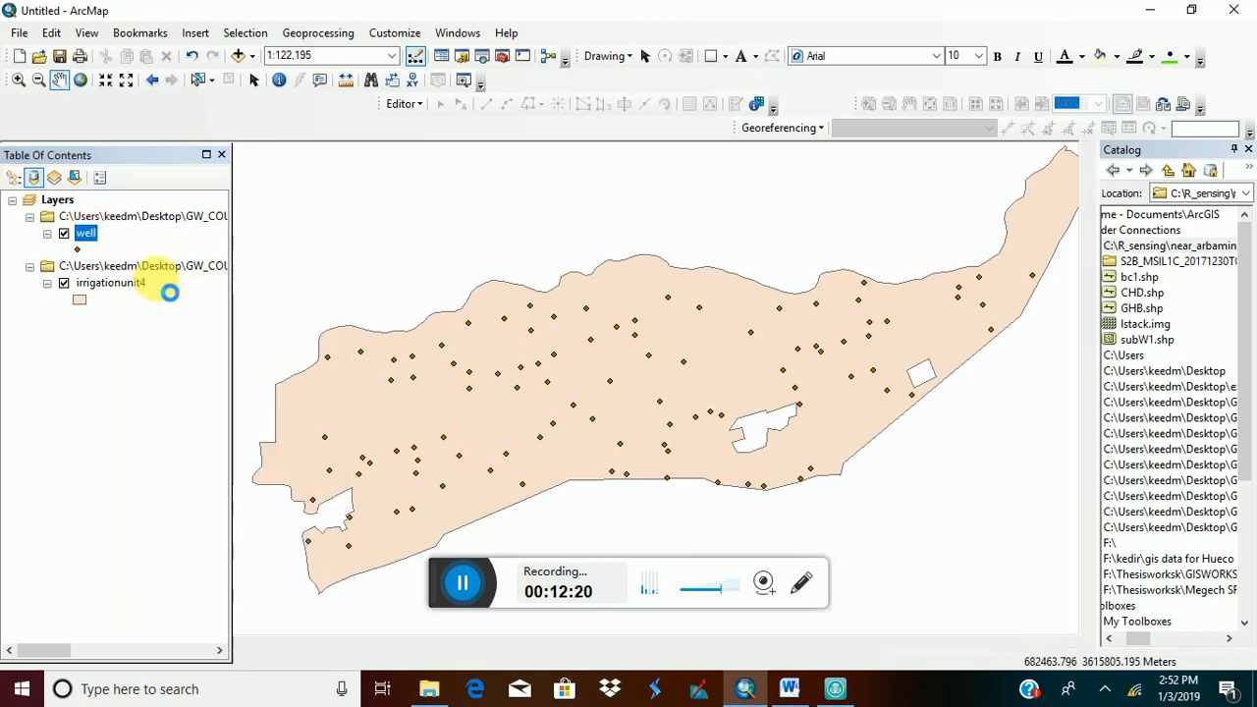
pyautogui.scroll(-20, 285, 442)
pyautogui.scroll(-4, 289, 447)
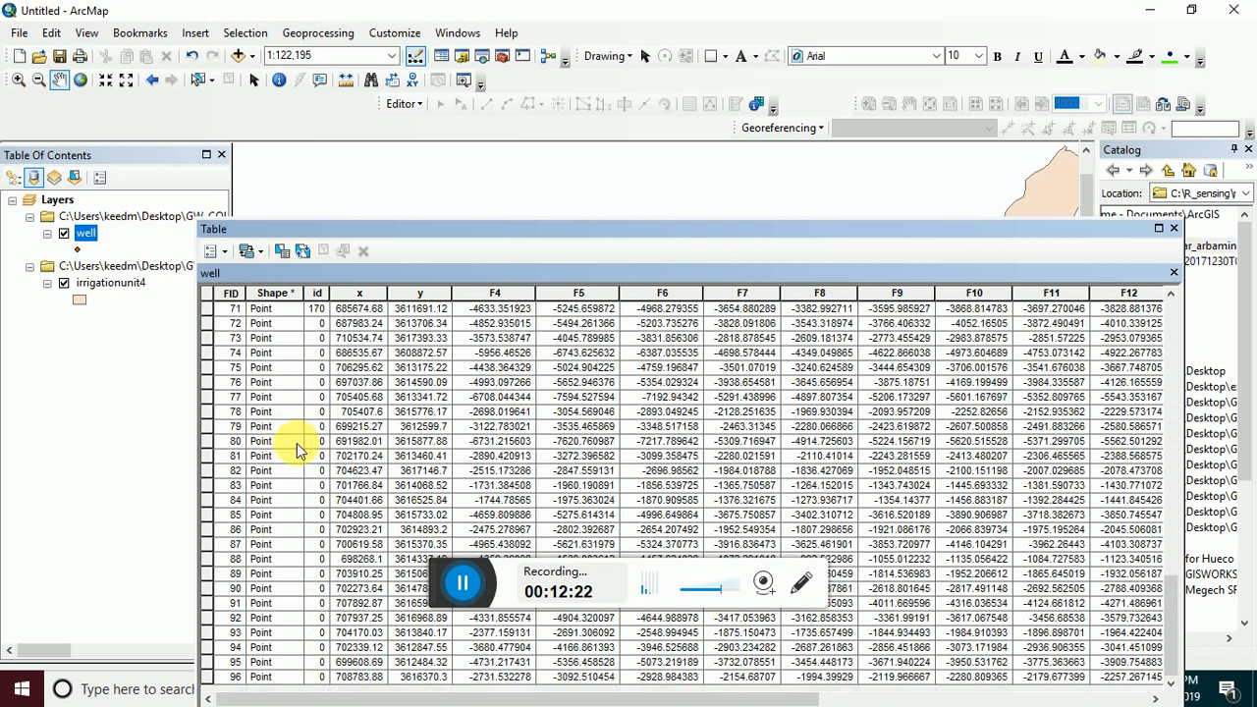
pyautogui.moveTo(573, 233); pyautogui.dragTo(606, 63)
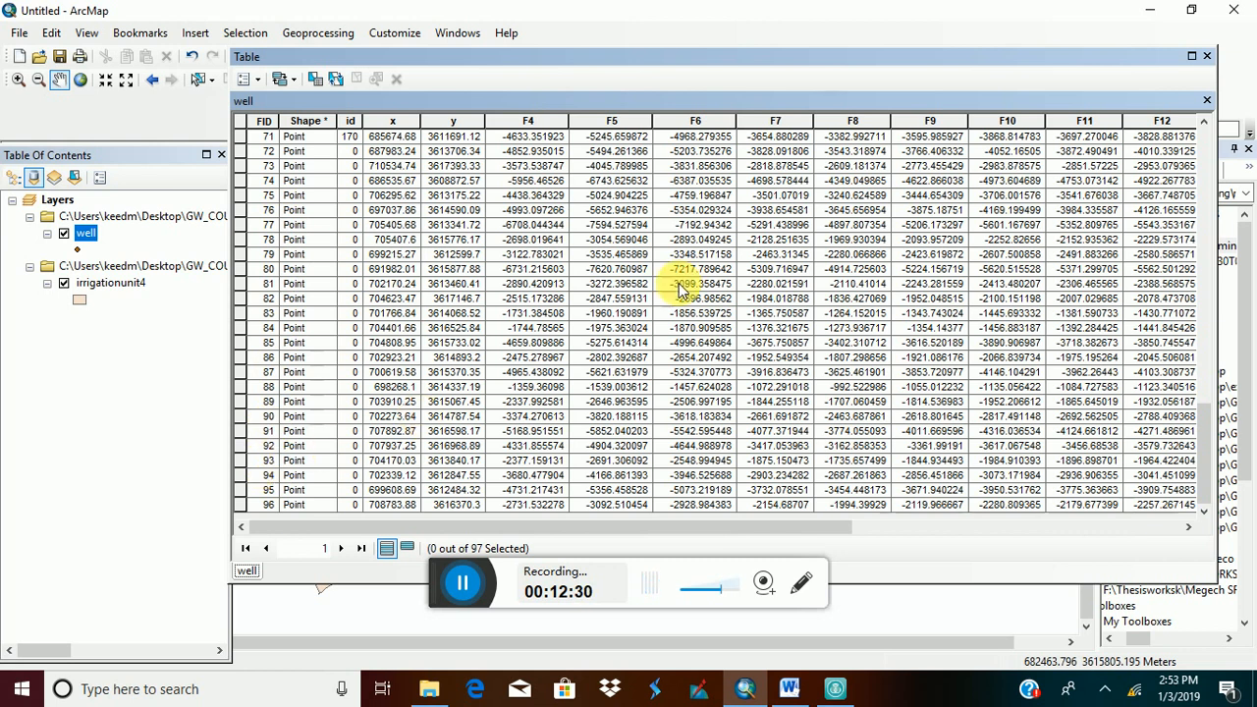
pyautogui.click(1208, 101)
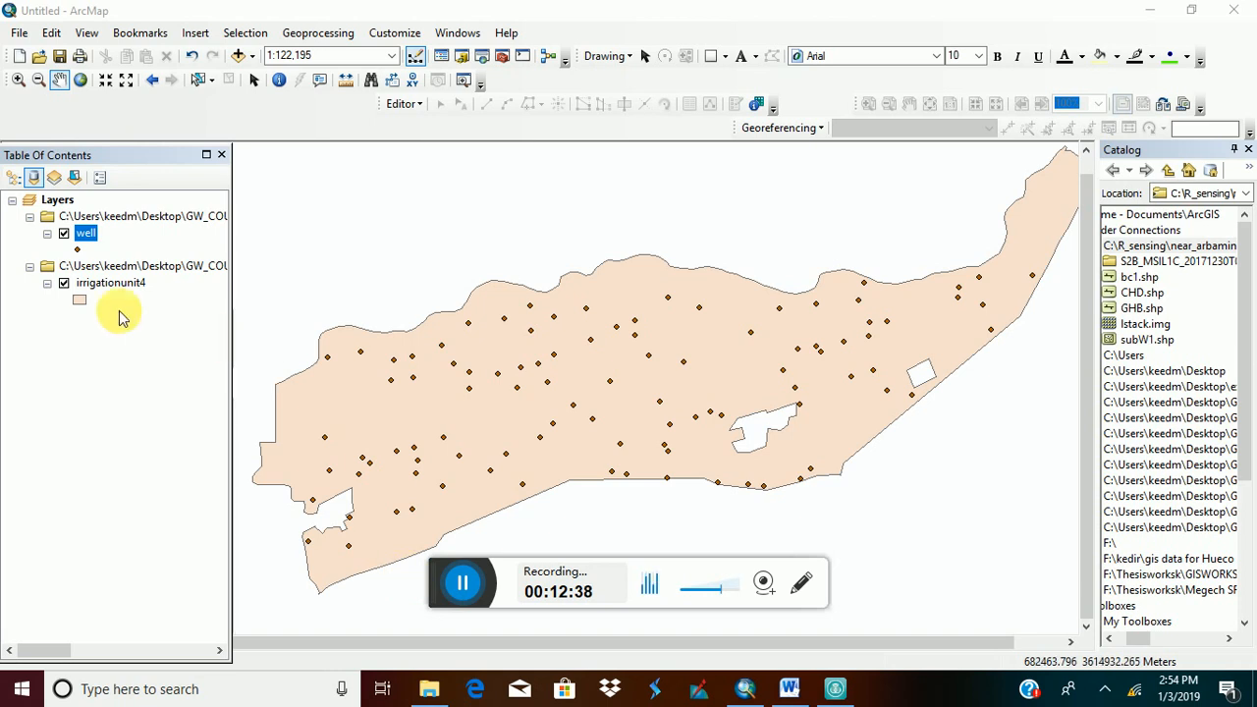
# Reopen the well layer's attribute table and enlarge it to fill the whole application window.
pyautogui.rightClick(83, 239)
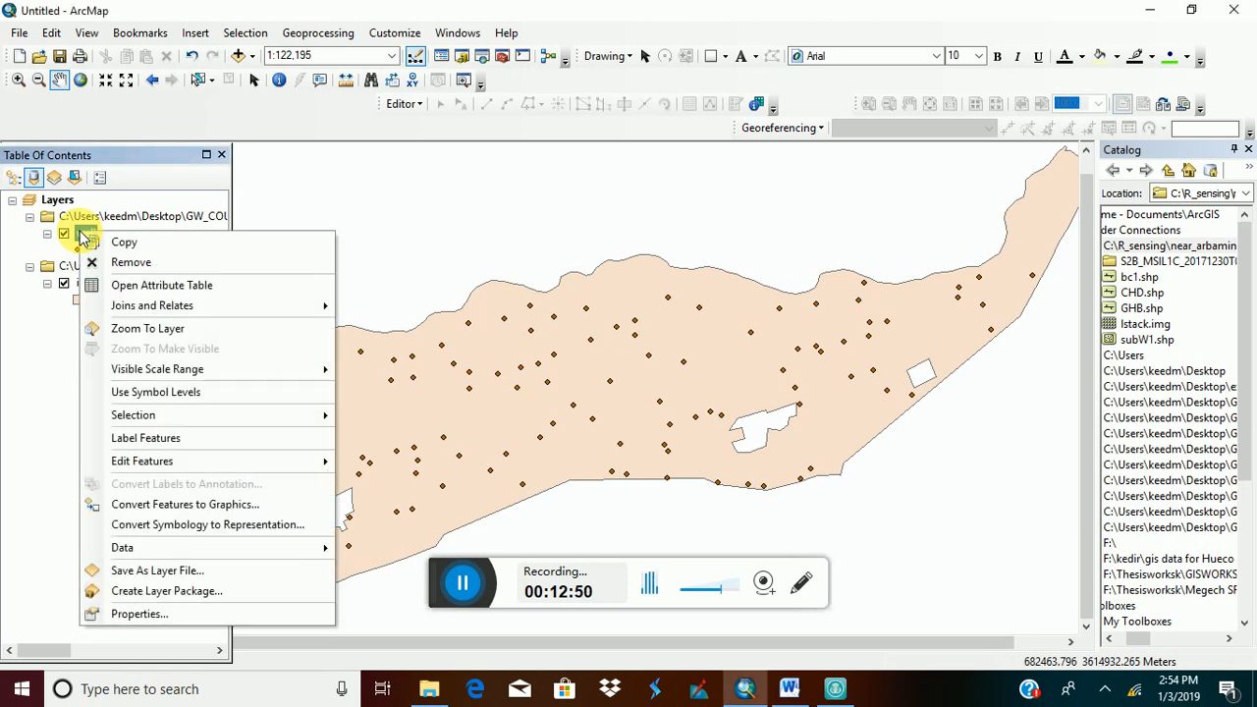
pyautogui.click(128, 287)
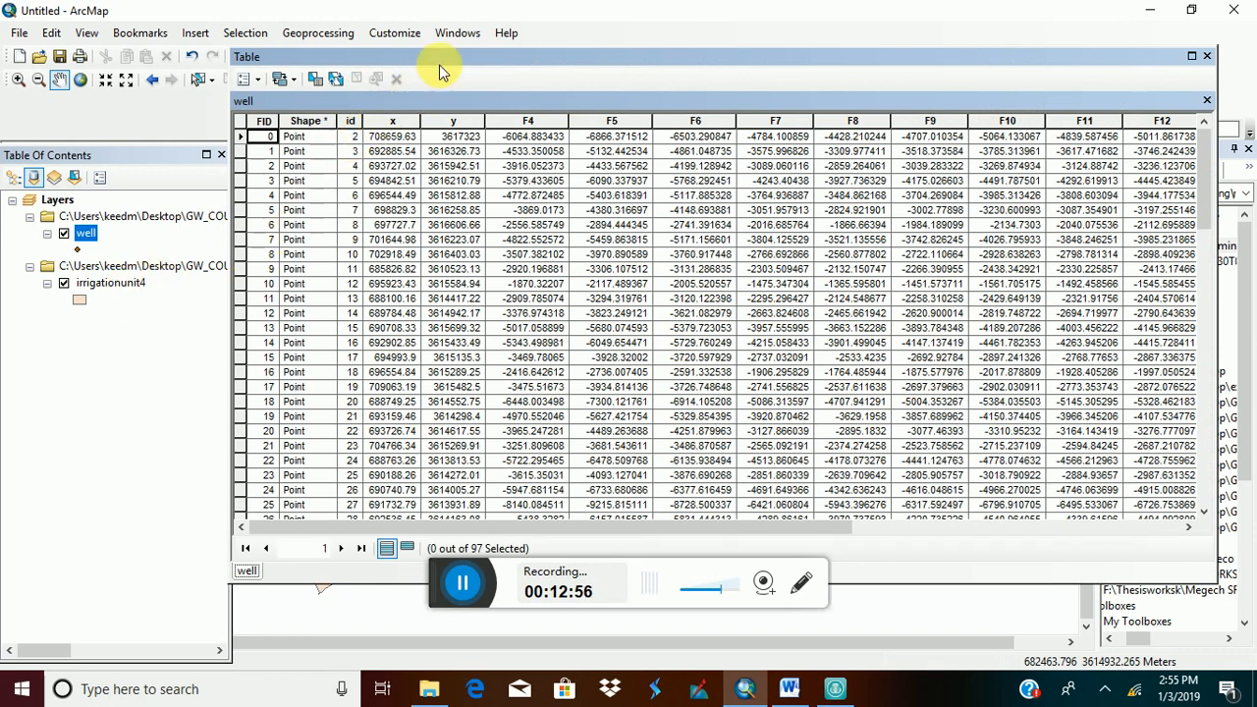
pyautogui.moveTo(492, 61); pyautogui.dragTo(418, 47)
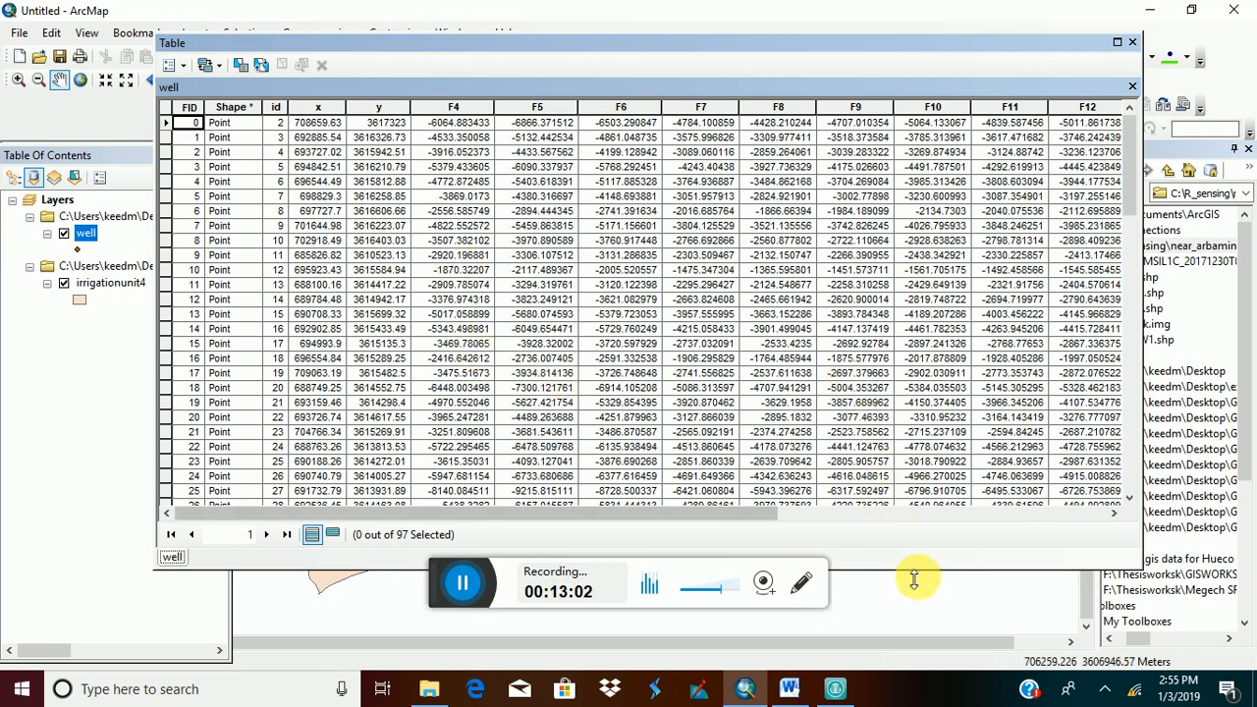
pyautogui.moveTo(914, 579); pyautogui.dragTo(941, 699)
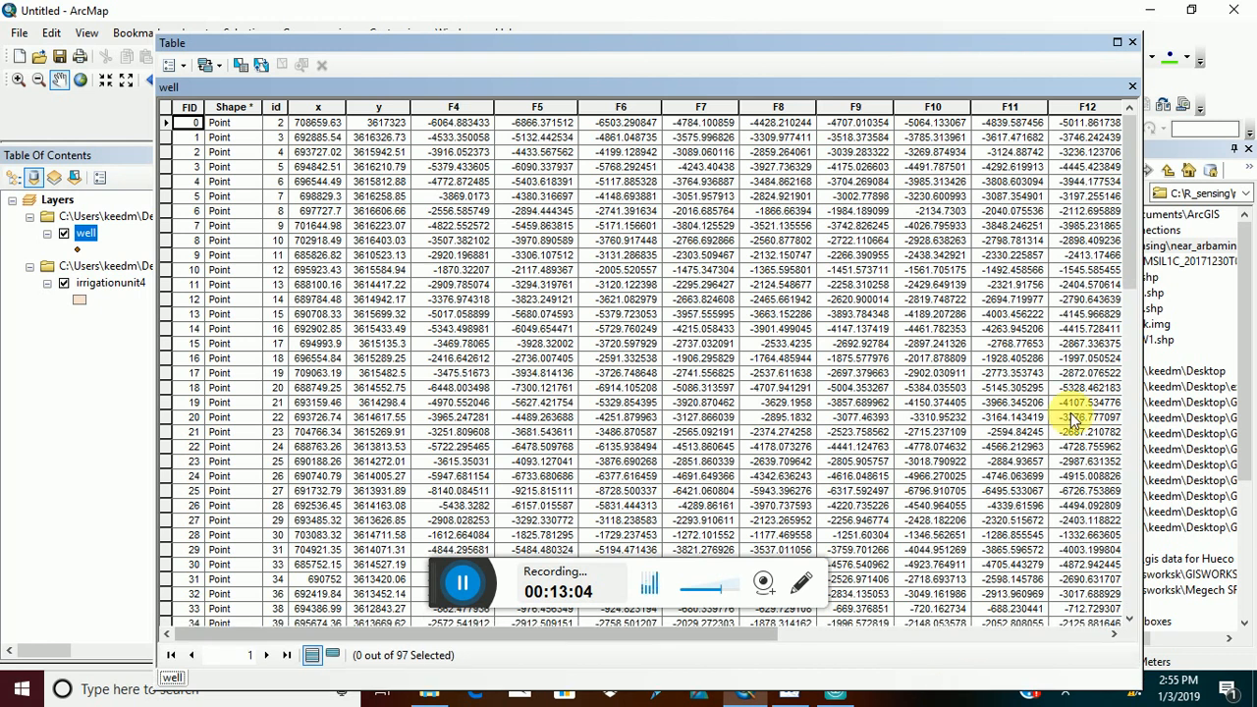
pyautogui.moveTo(1144, 329); pyautogui.dragTo(1252, 340)
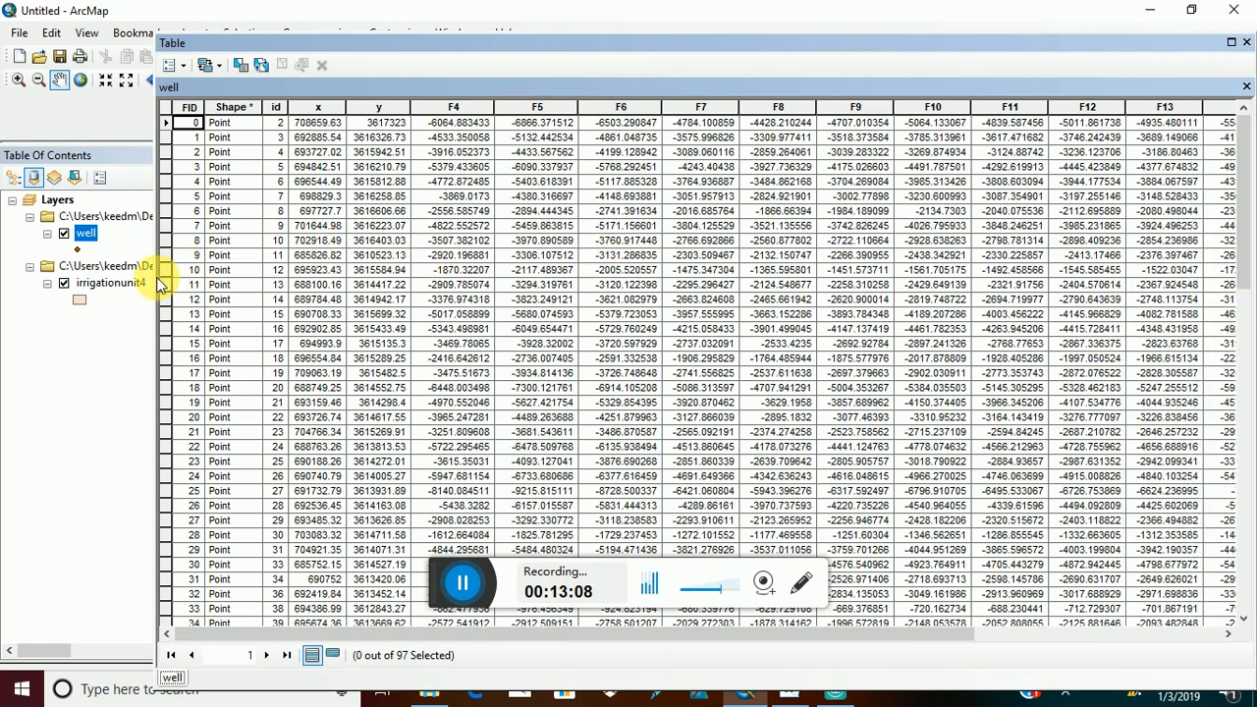
pyautogui.moveTo(163, 280); pyautogui.dragTo(9, 258)
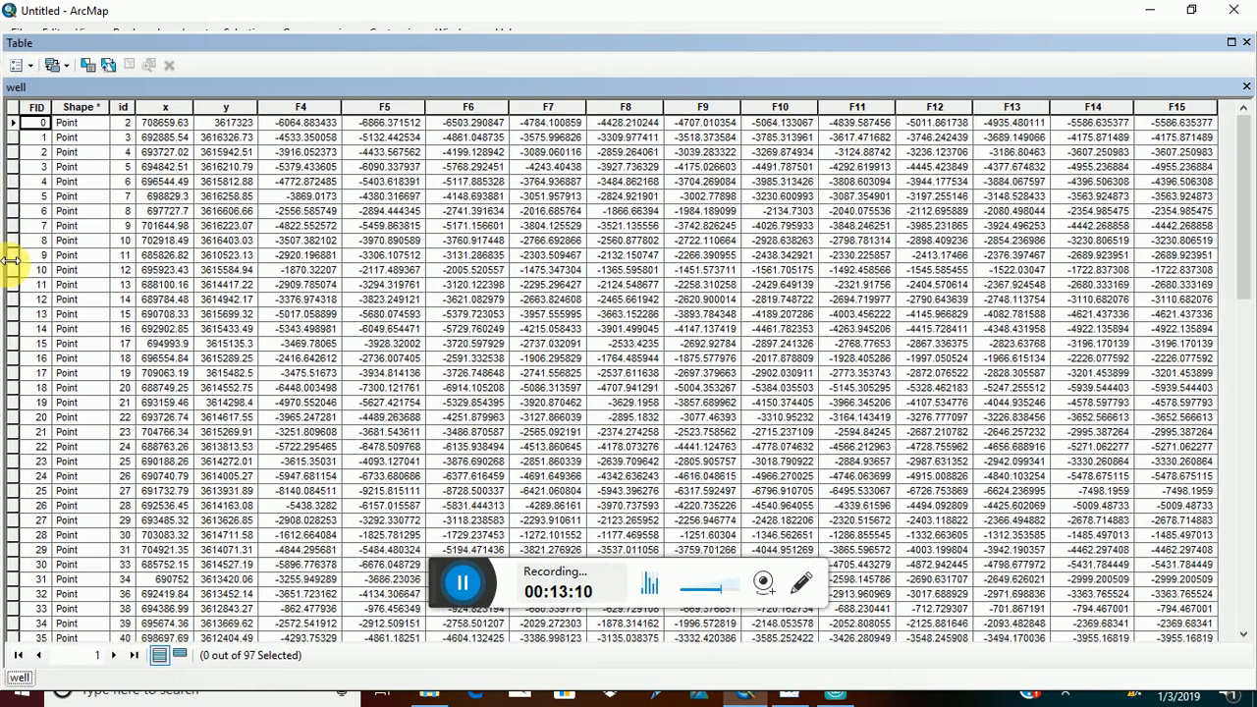
# Highlight the x, y and F4 columns one after another in the well attribute table to inspect their values.
pyautogui.click(168, 110)
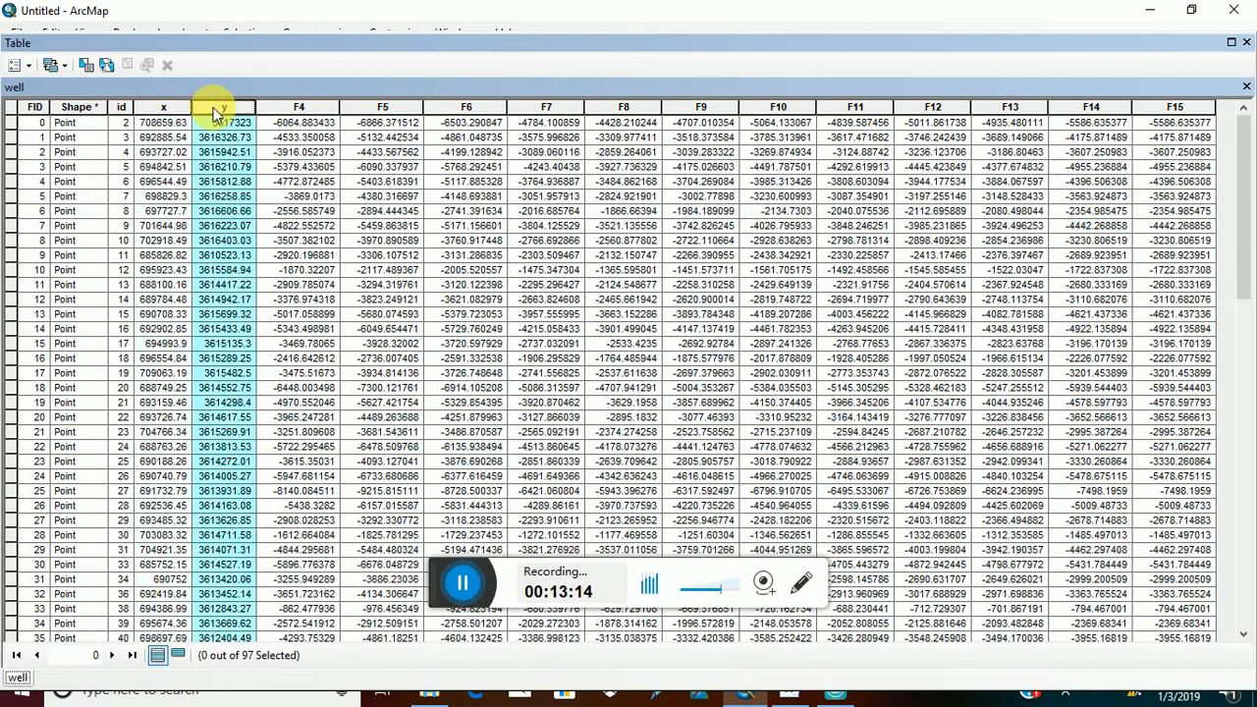
pyautogui.click(214, 106)
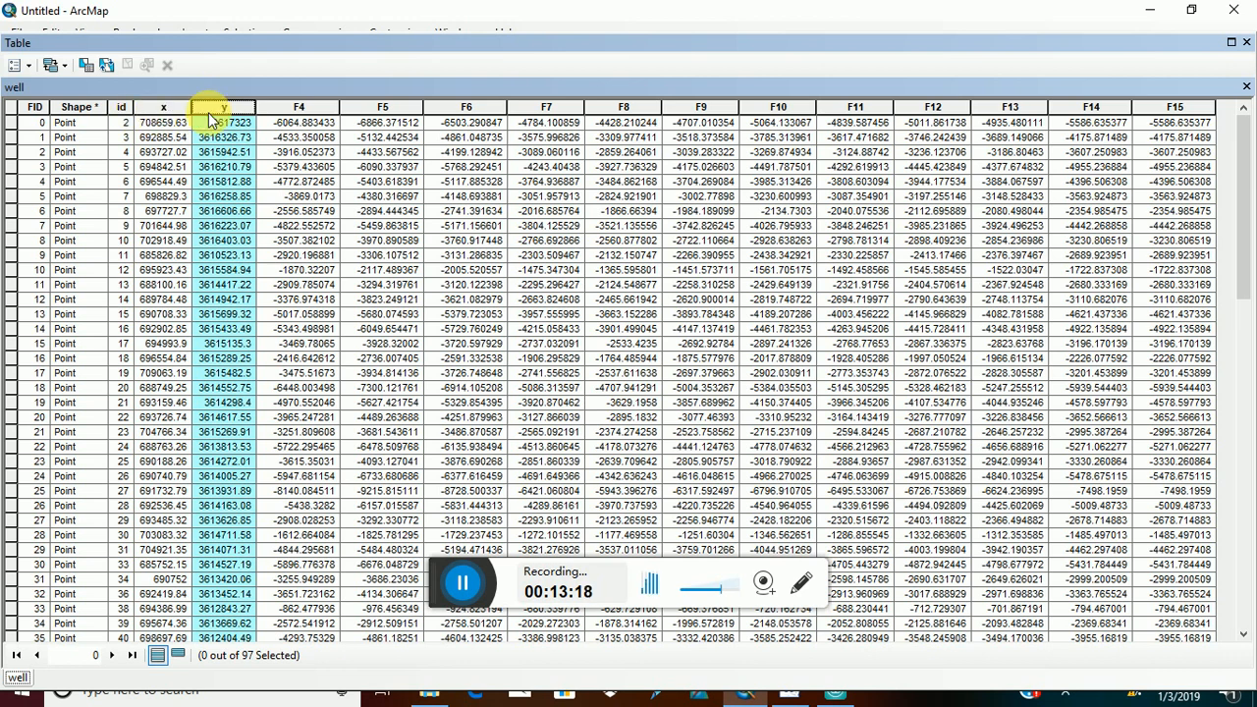
pyautogui.click(300, 106)
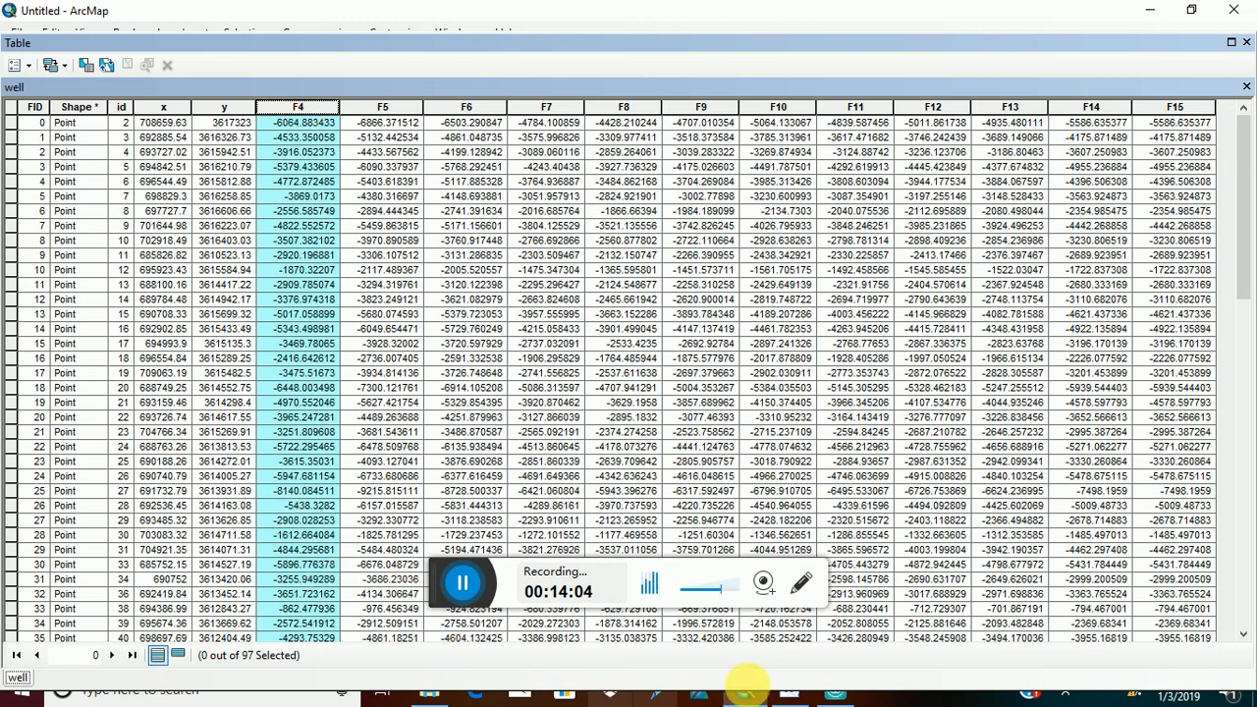
# Switch to UShare, stop the screen mirroring to UShare-7272, and minimize its window.
pyautogui.moveTo(825, 694)
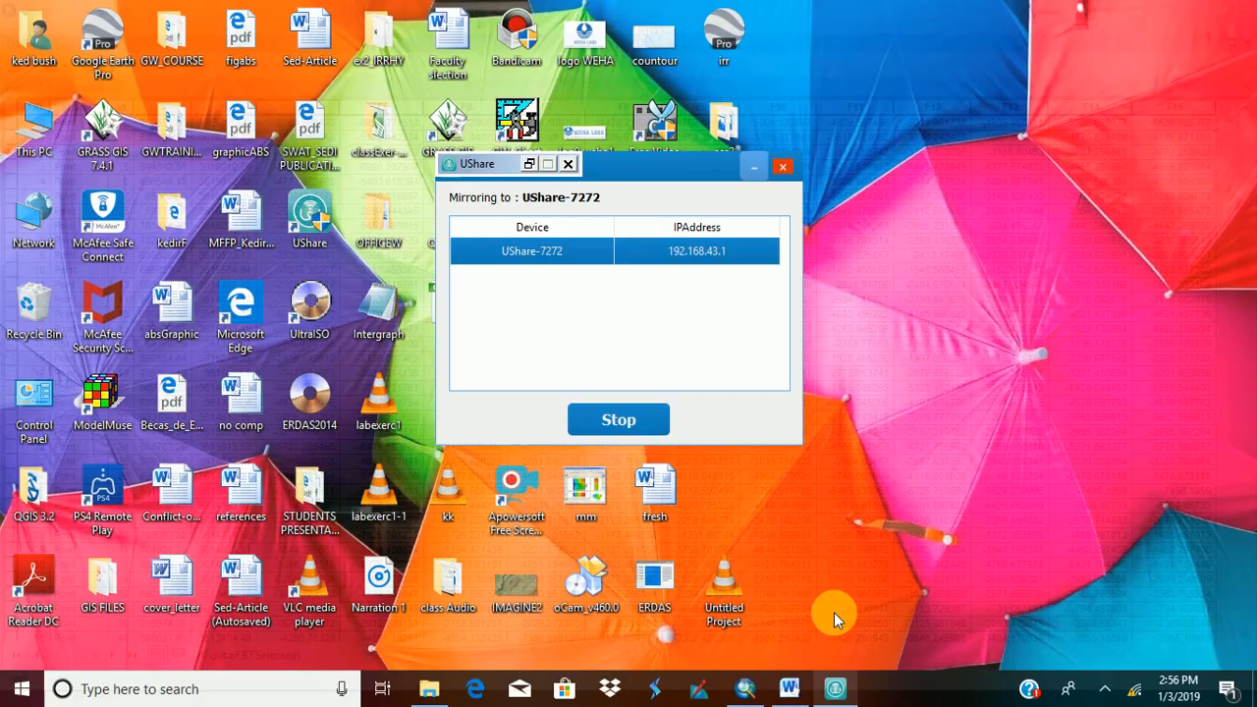
pyautogui.click(834, 612)
pyautogui.click(634, 408)
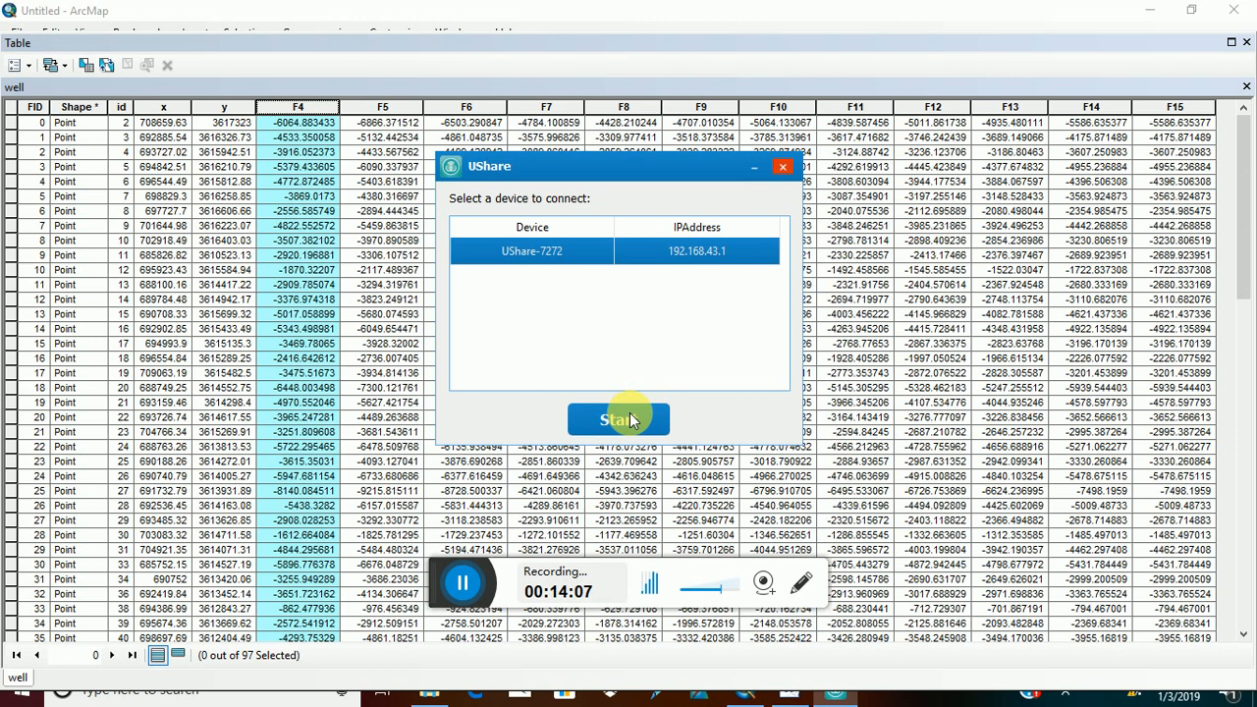
pyautogui.click(753, 168)
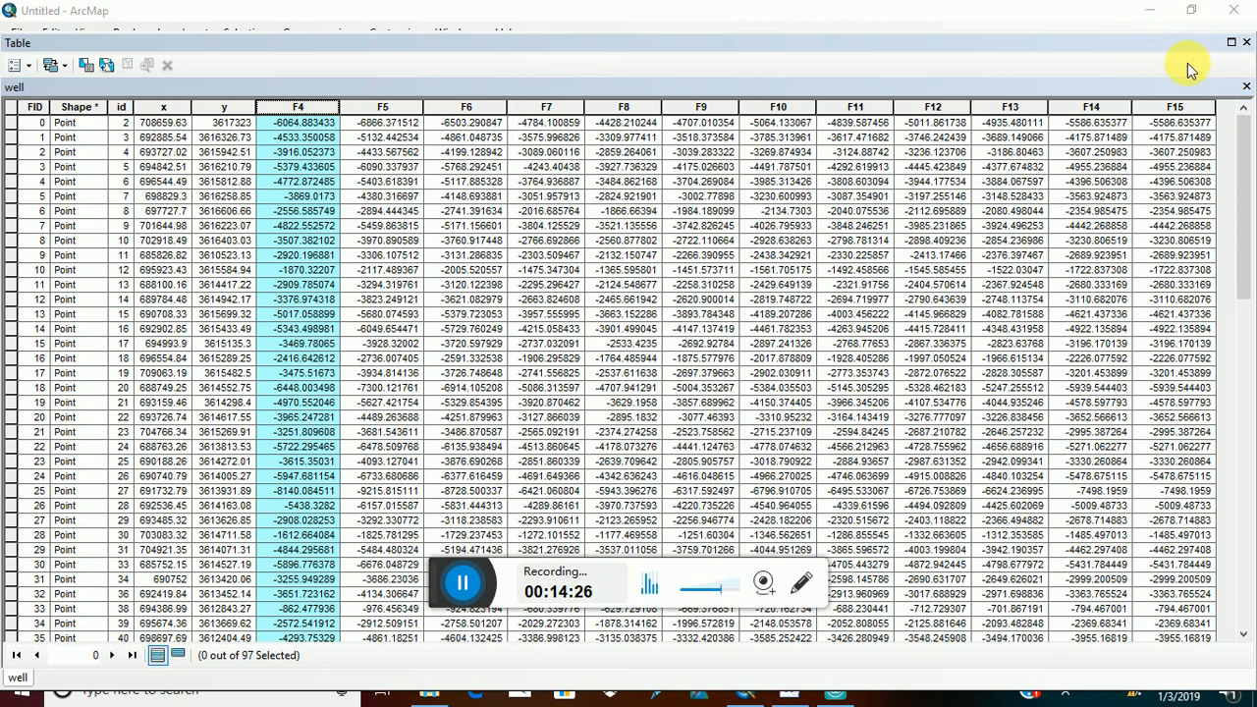
# Close the well attribute table and open the MODFLOW_example4 folder for adding data to the map.
pyautogui.click(1245, 90)
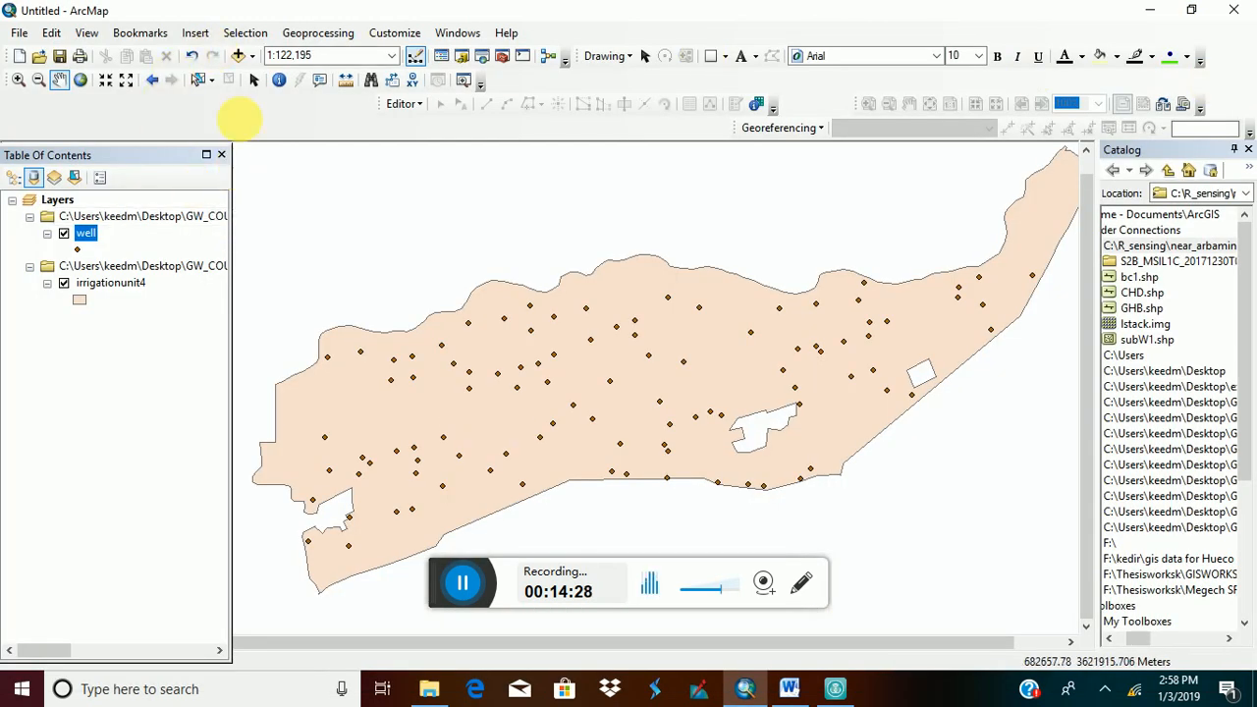
pyautogui.click(241, 59)
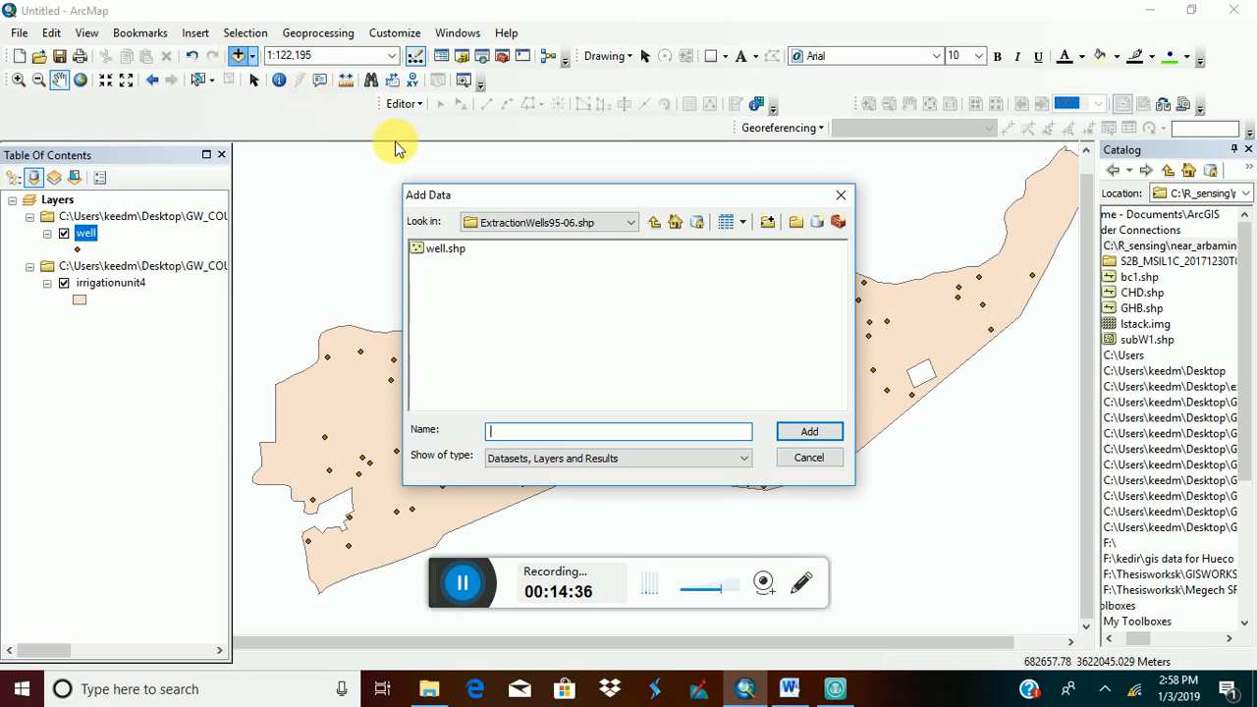
pyautogui.click(633, 225)
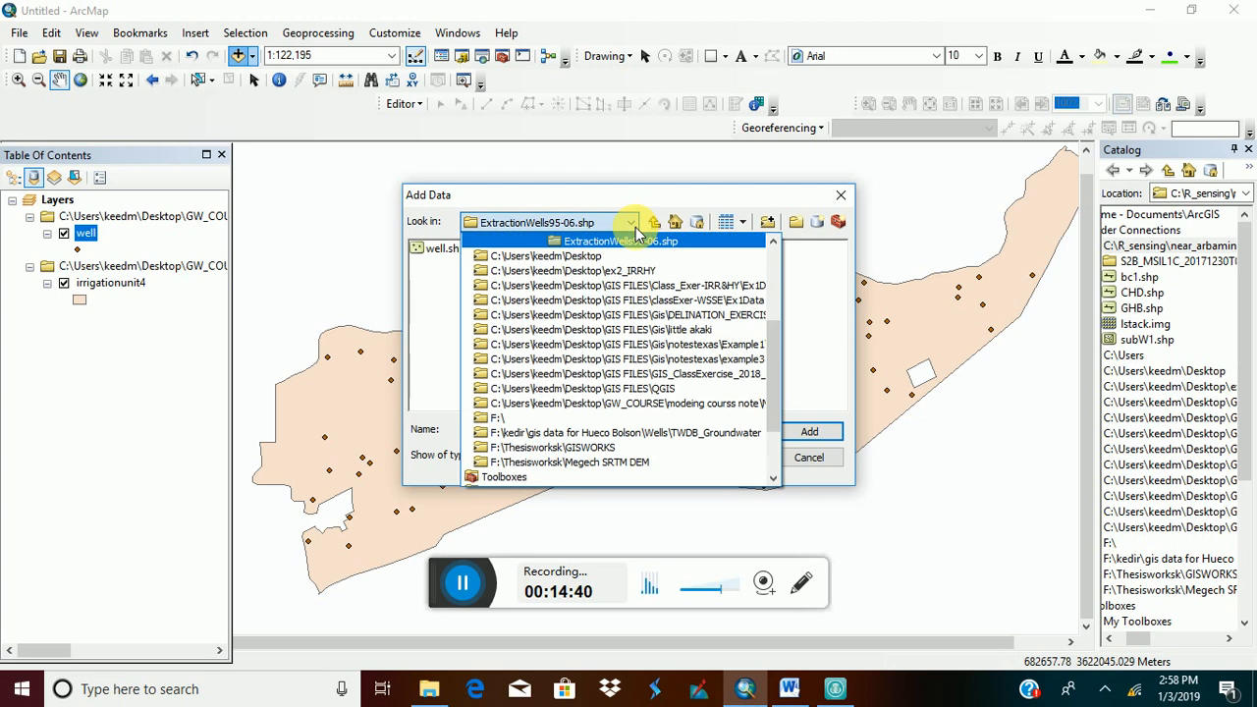
pyautogui.scroll(1, 632, 192)
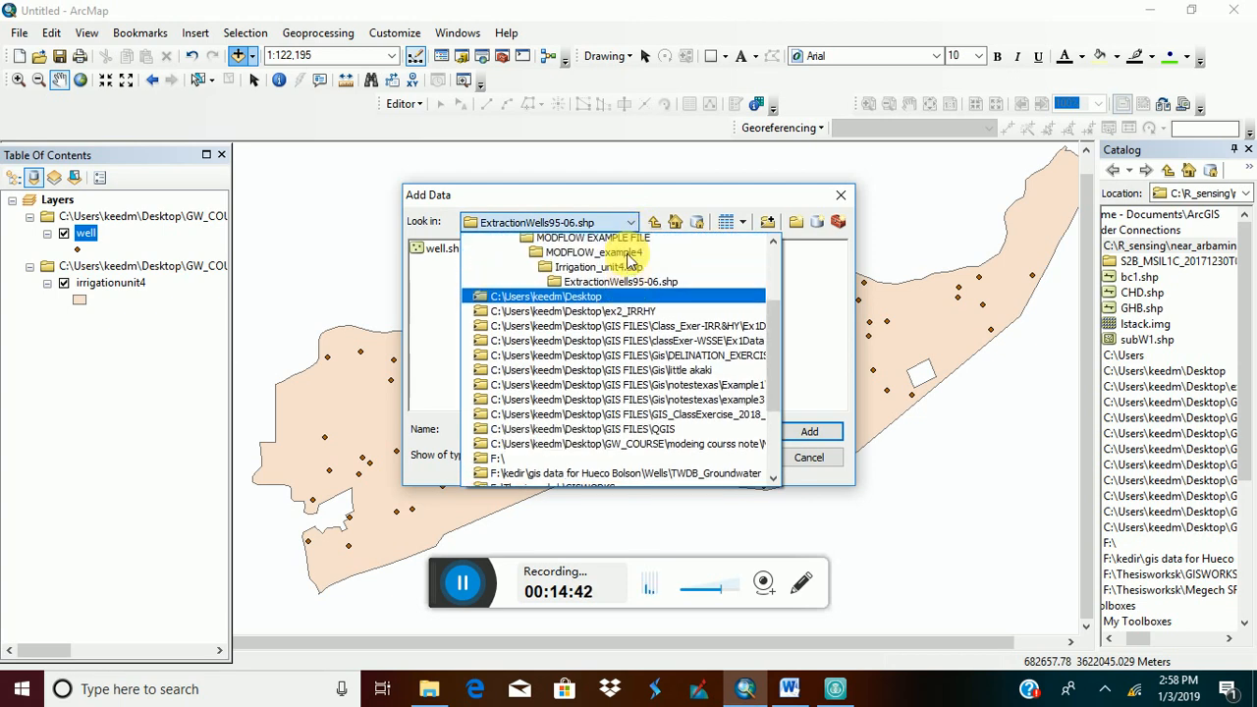
pyautogui.click(594, 256)
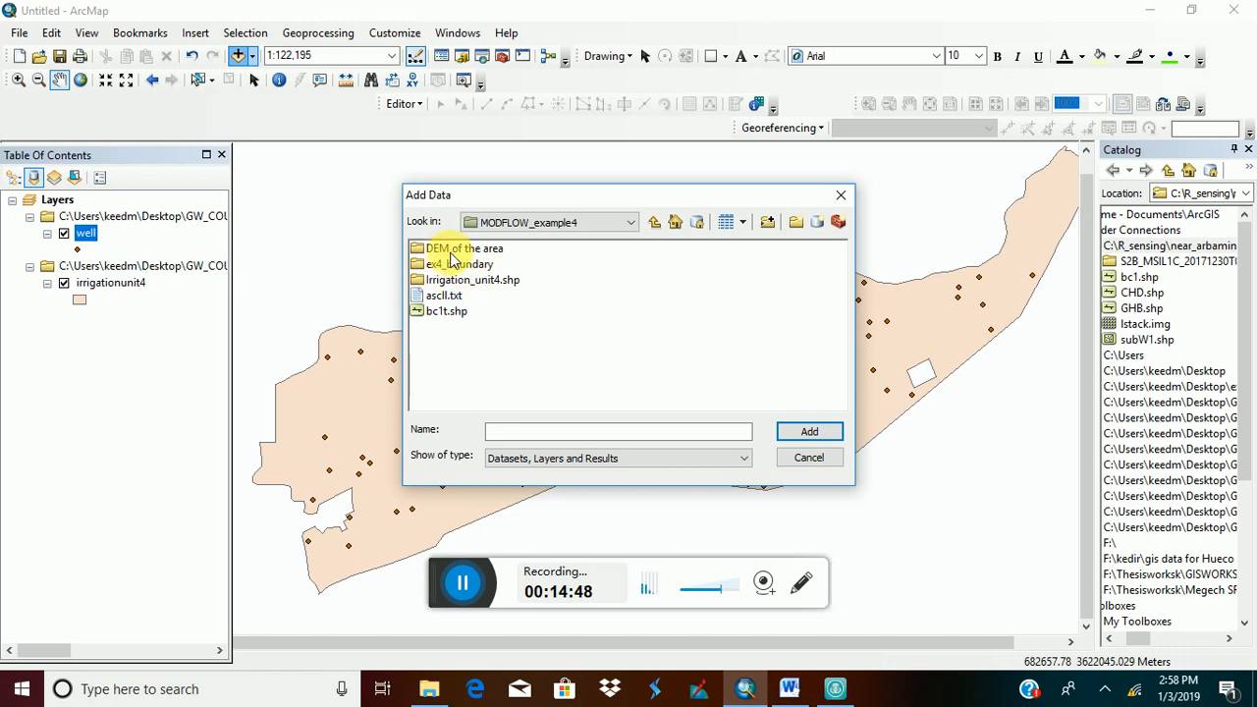
# Add the DEM raster from the DEM of the area folder and build its pyramids with Nearest Neighbor resampling.
pyautogui.doubleClick(472, 254)
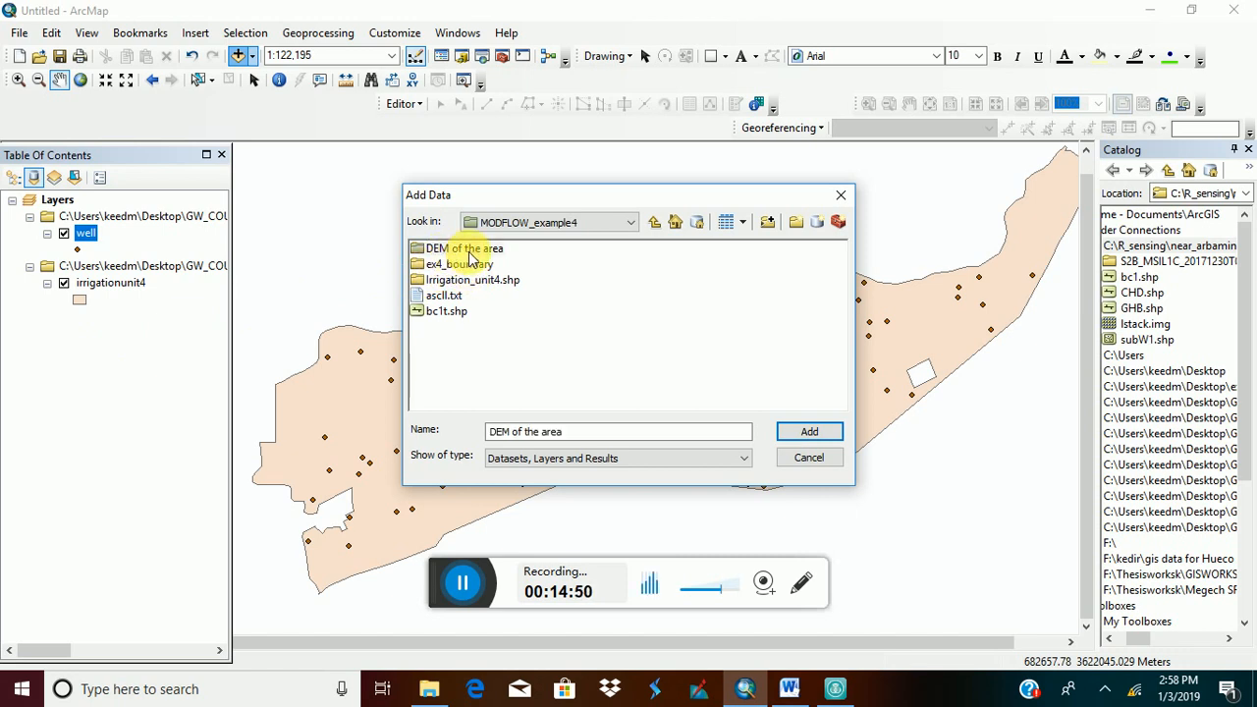
pyautogui.click(444, 265)
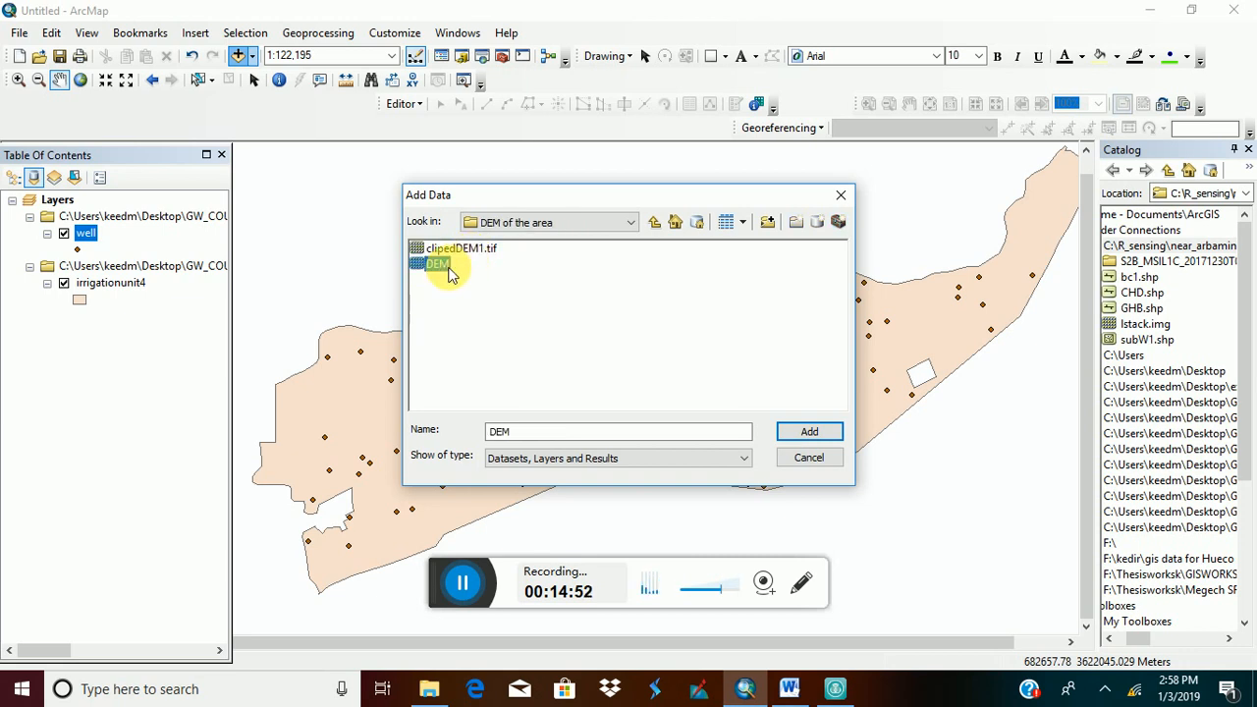
pyautogui.click(810, 434)
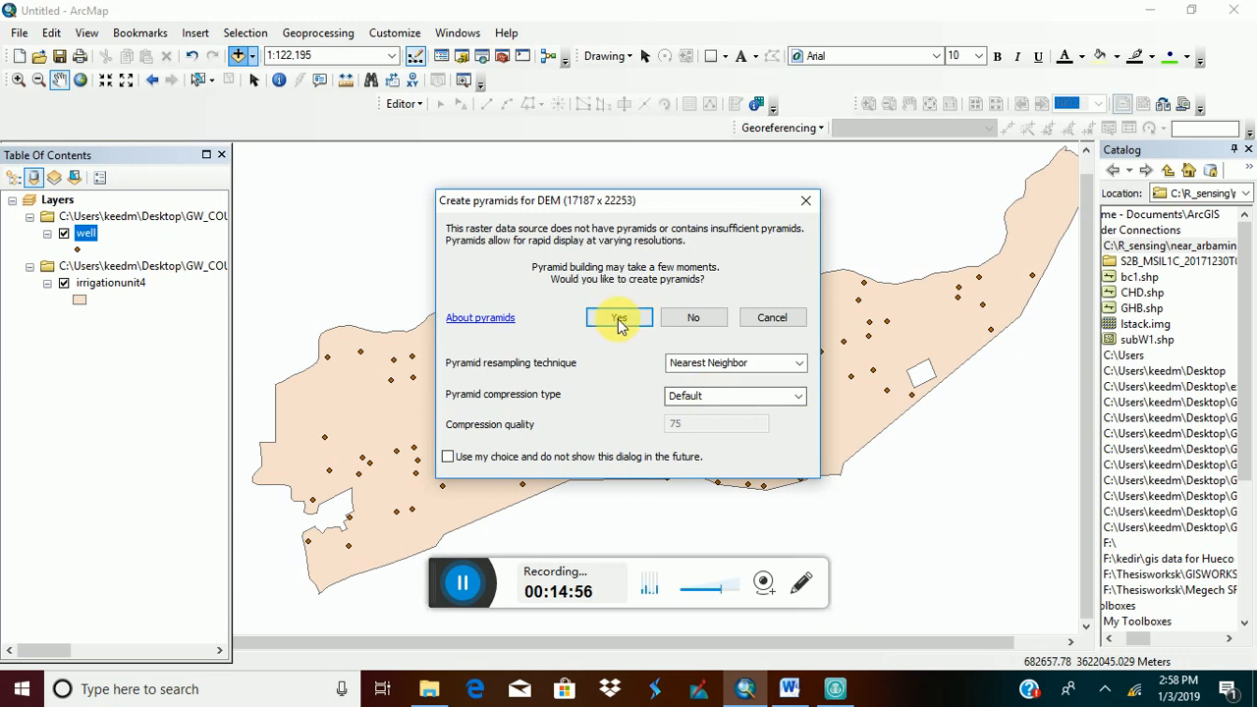
pyautogui.click(618, 320)
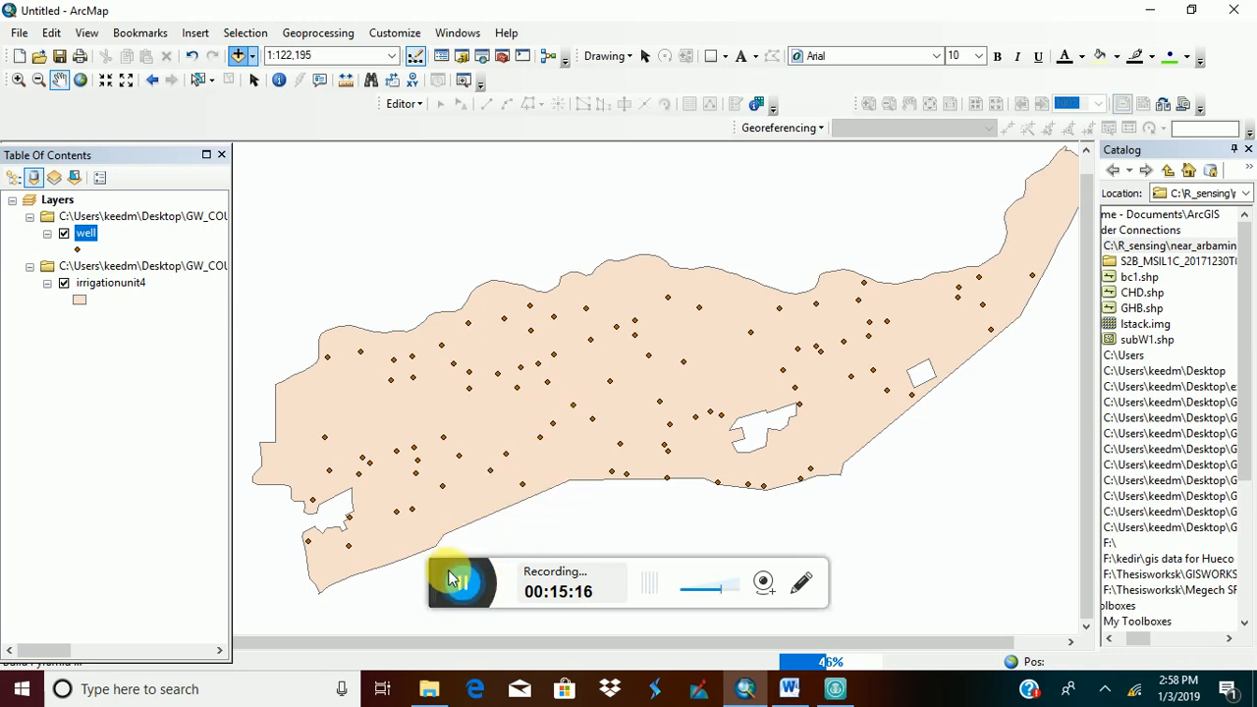
pyautogui.click(462, 583)
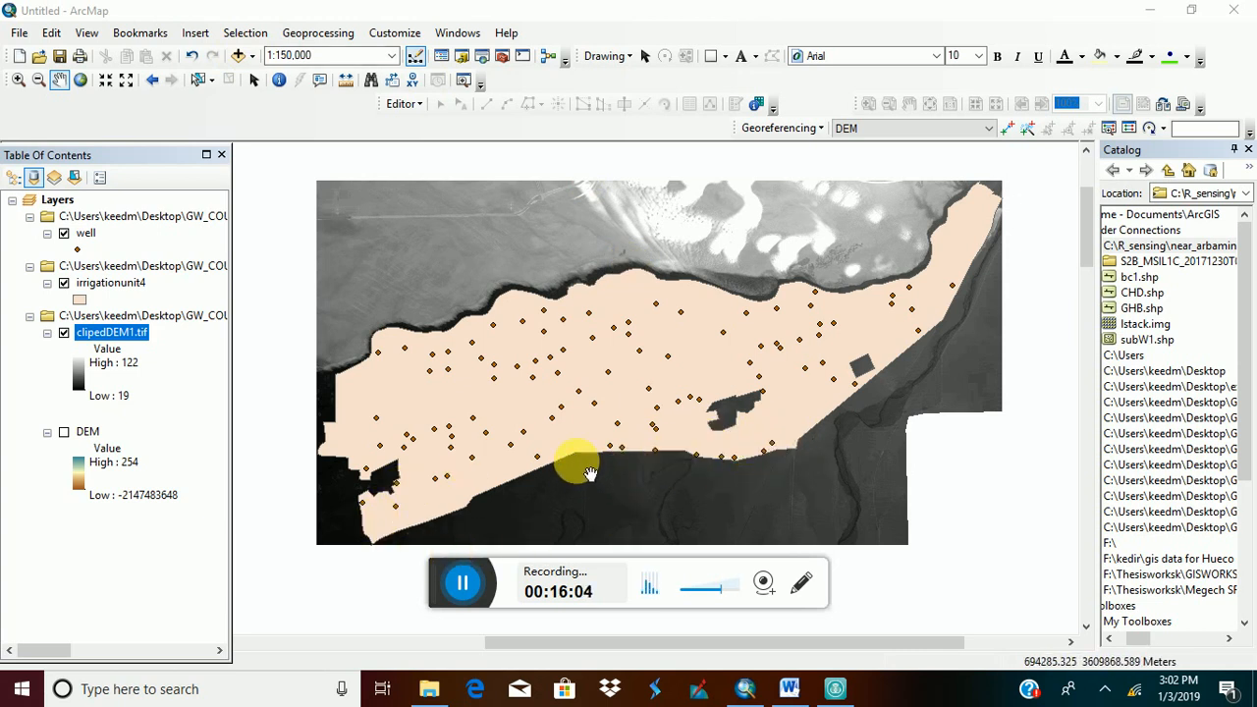
# Select the CHD.shp and GHB.shp shapefiles in the ex4_boundary folder of MODFLOW_example4 as data to add.
pyautogui.click(237, 57)
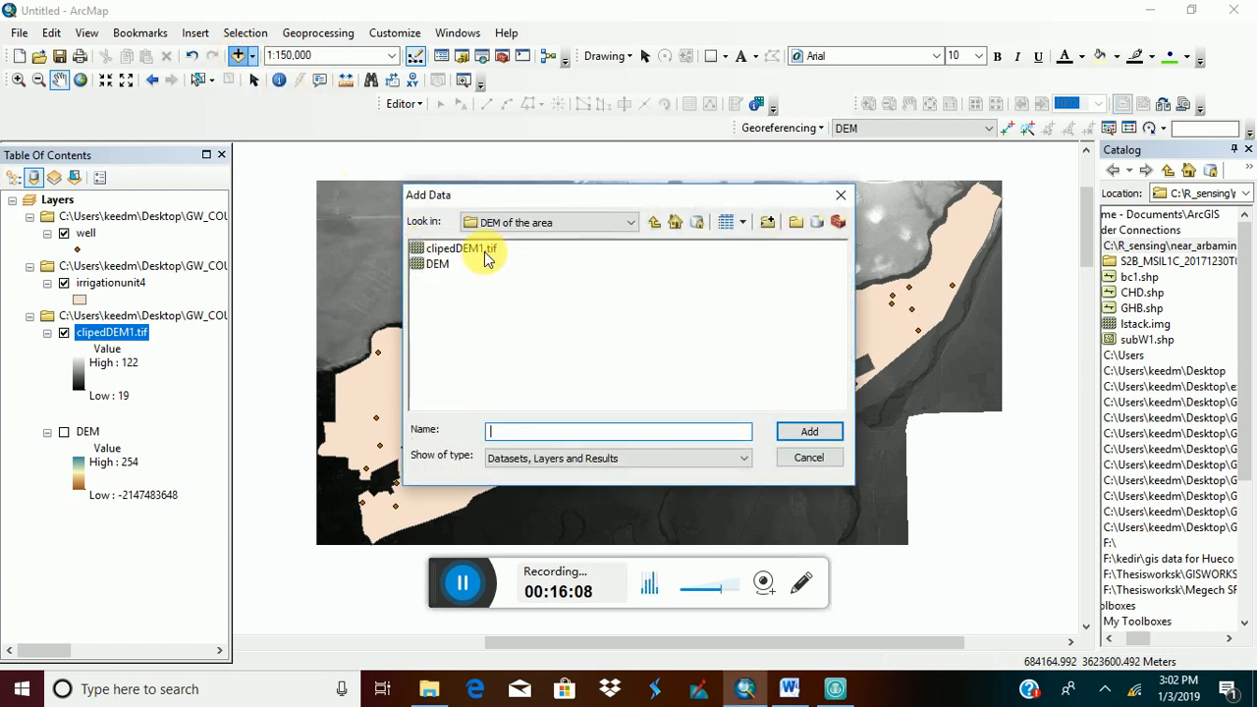
pyautogui.click(655, 224)
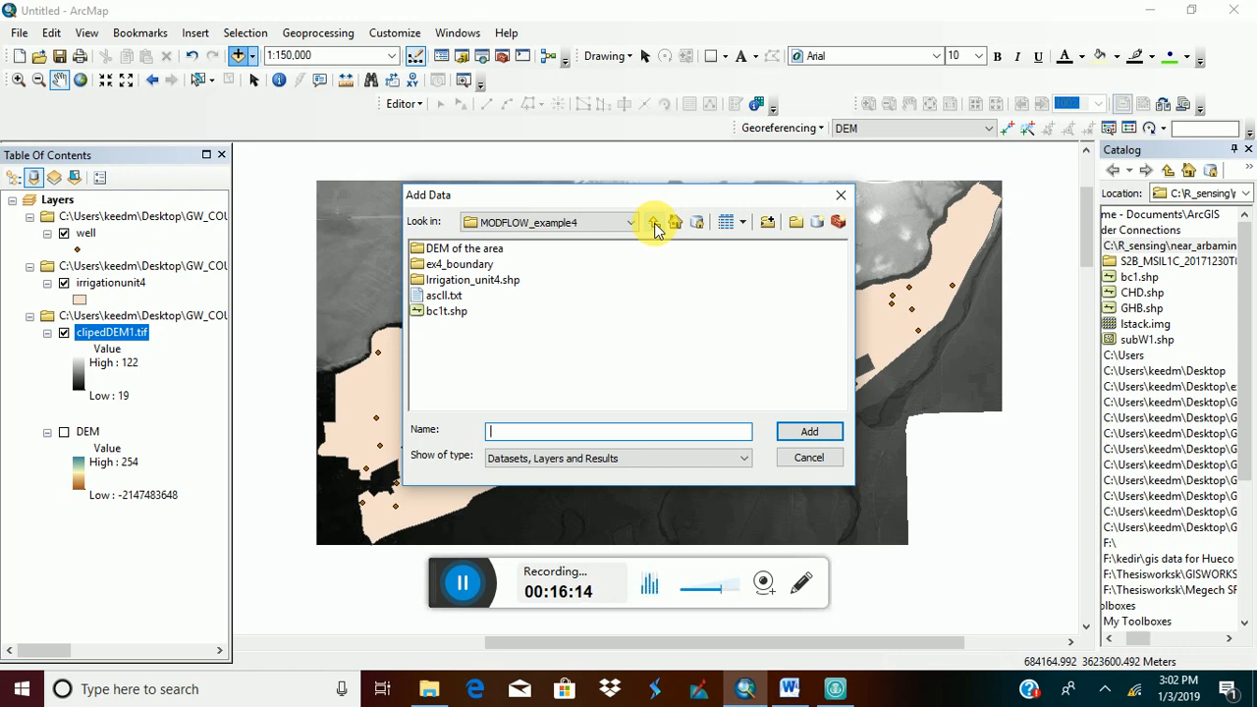
pyautogui.click(466, 267)
pyautogui.doubleClick(465, 267)
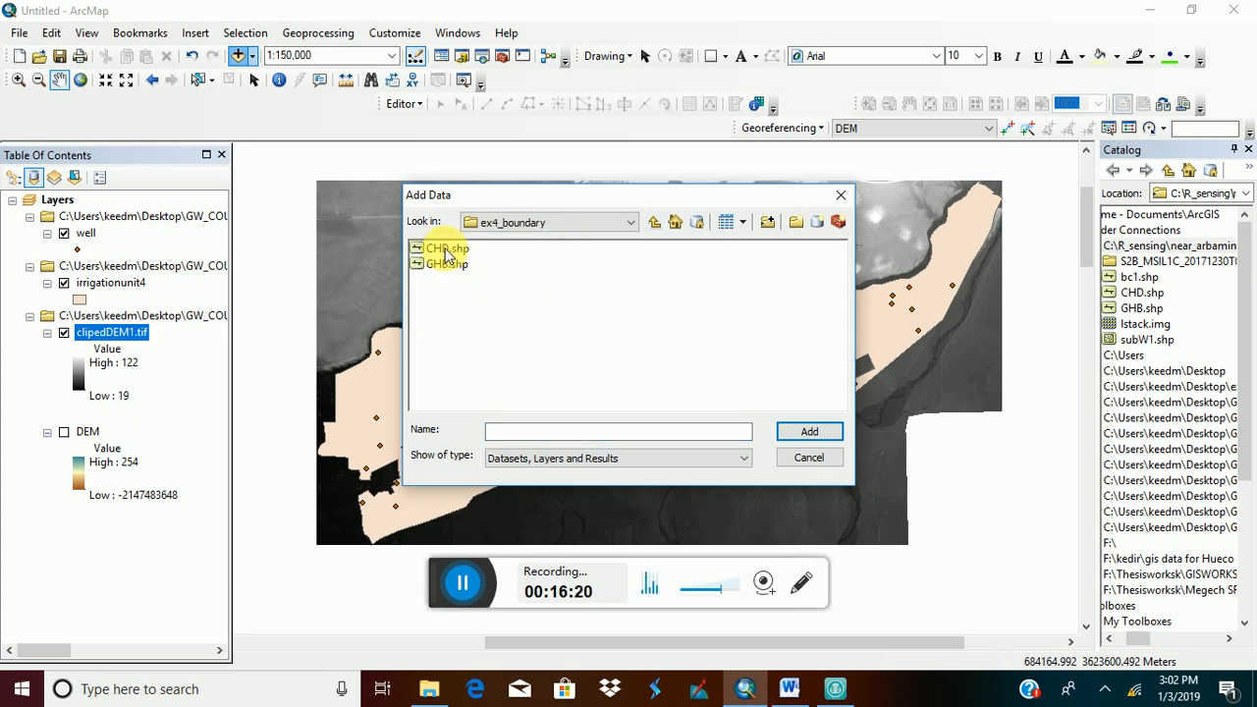
pyautogui.click(448, 251)
pyautogui.keyDown('shift'); pyautogui.click(450, 264); pyautogui.keyUp('shift')
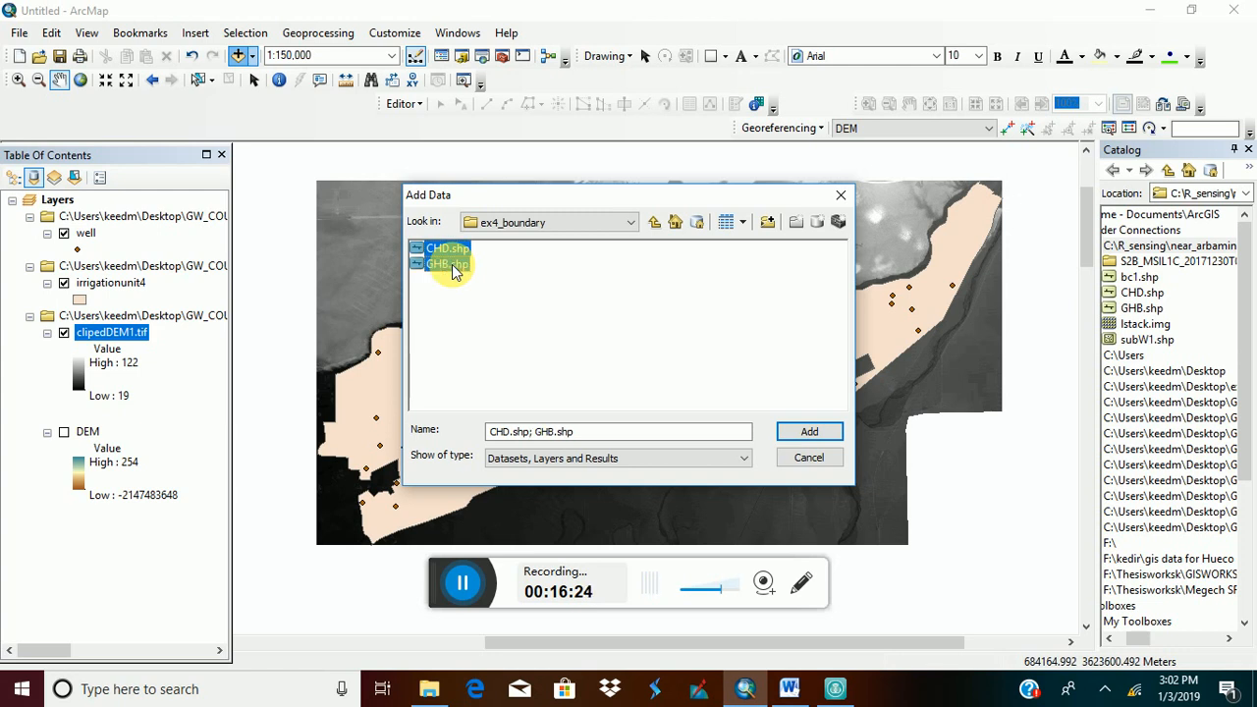
# Review the boundary condition figure in the exercise4 Word document, return to ArcMap and add the selected CHD and GHB shapefiles.
pyautogui.click(788, 692)
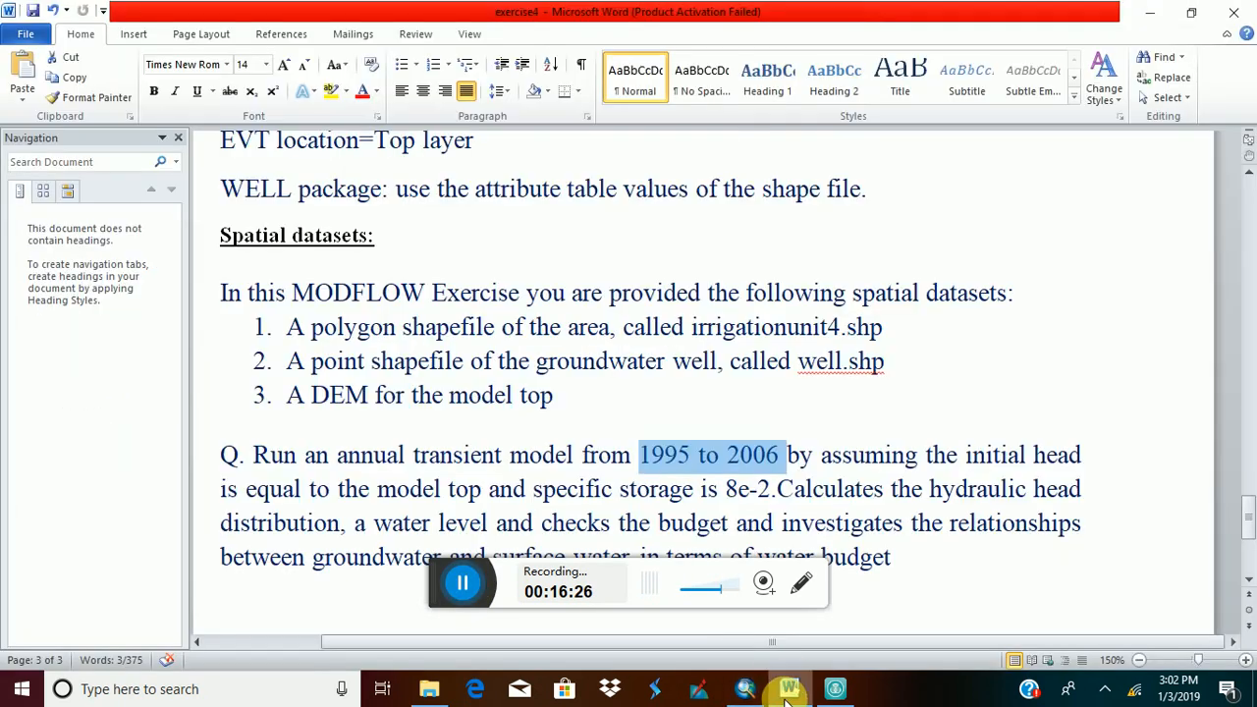
pyautogui.scroll(10, 771, 360)
pyautogui.scroll(-3, 775, 361)
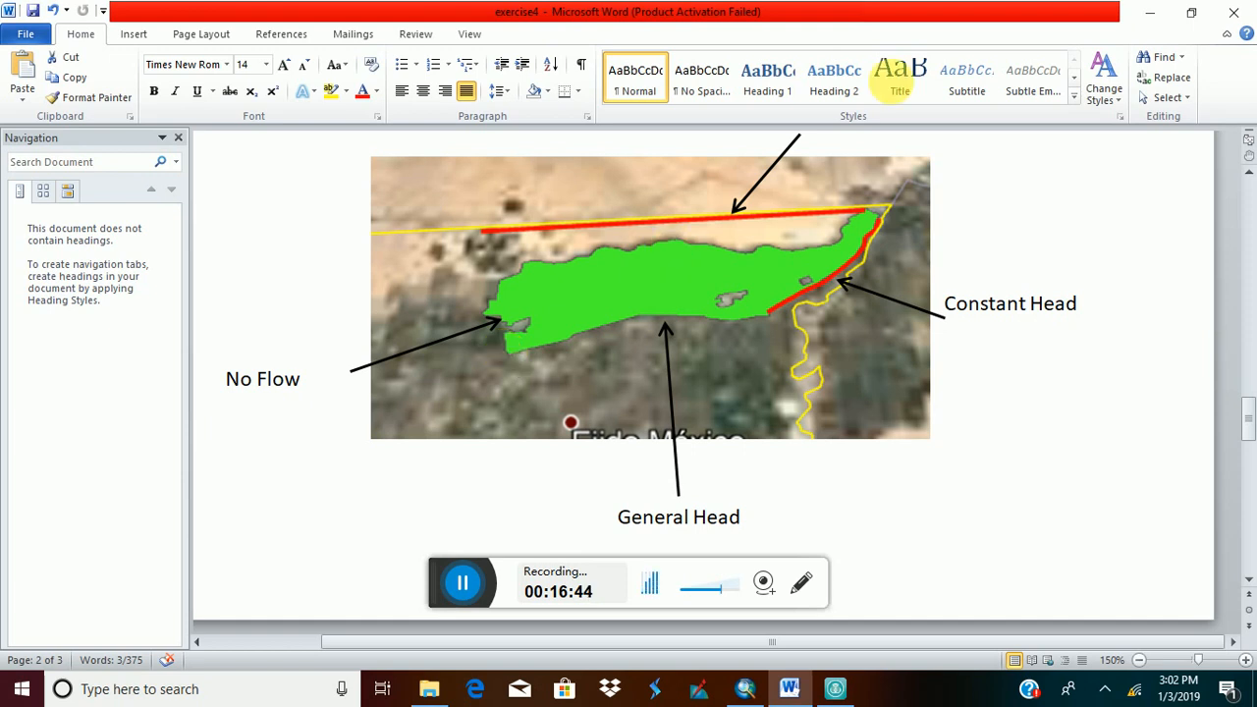
pyautogui.click(1142, 21)
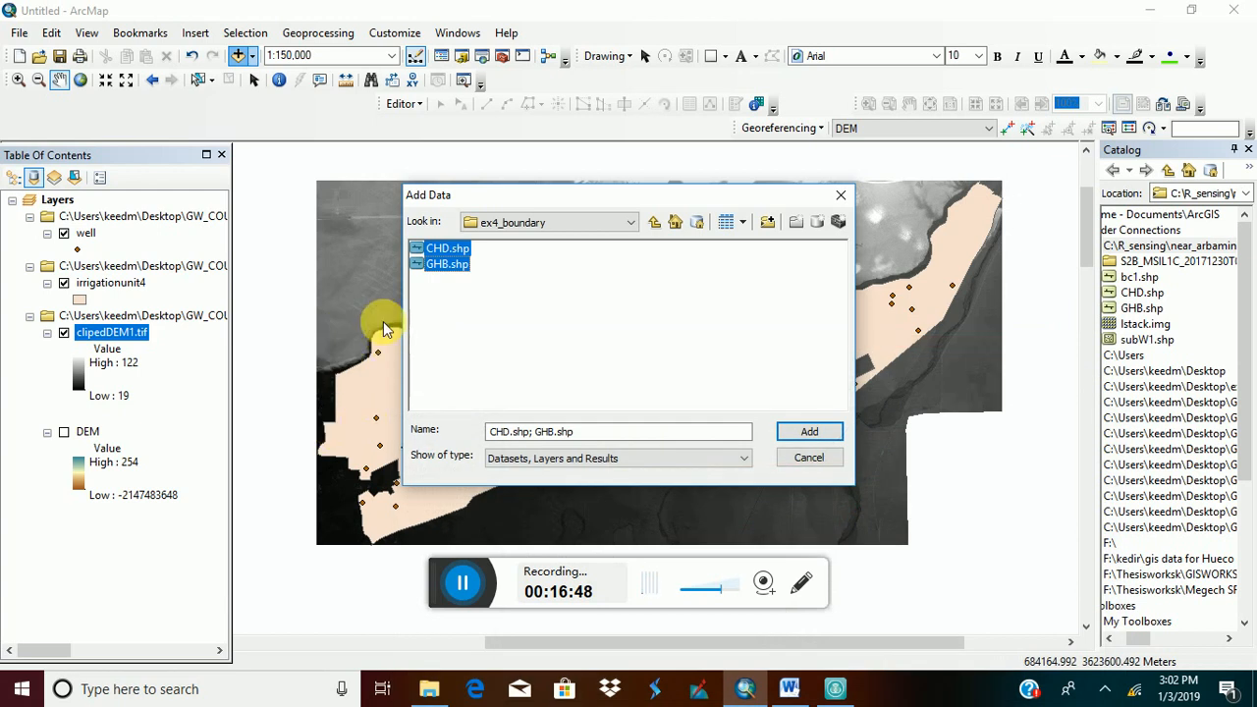
pyautogui.click(805, 435)
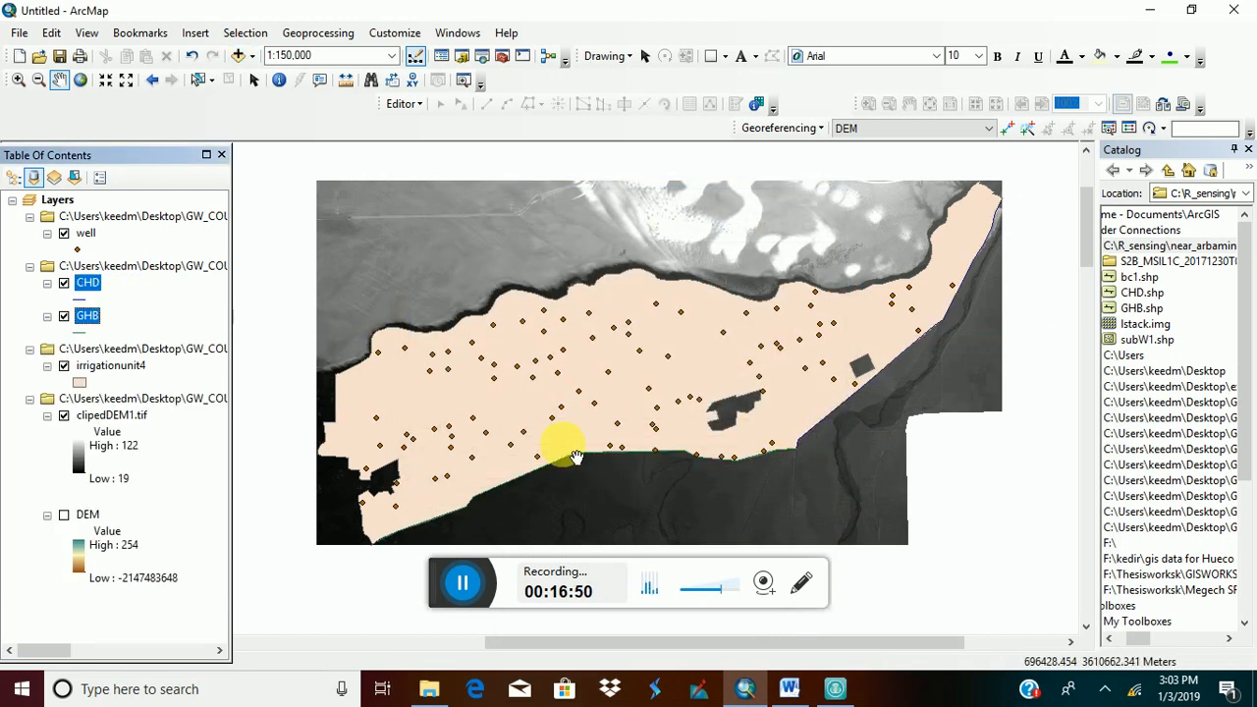
# Set the CHD layer's line symbol width to 4.
pyautogui.click(87, 299)
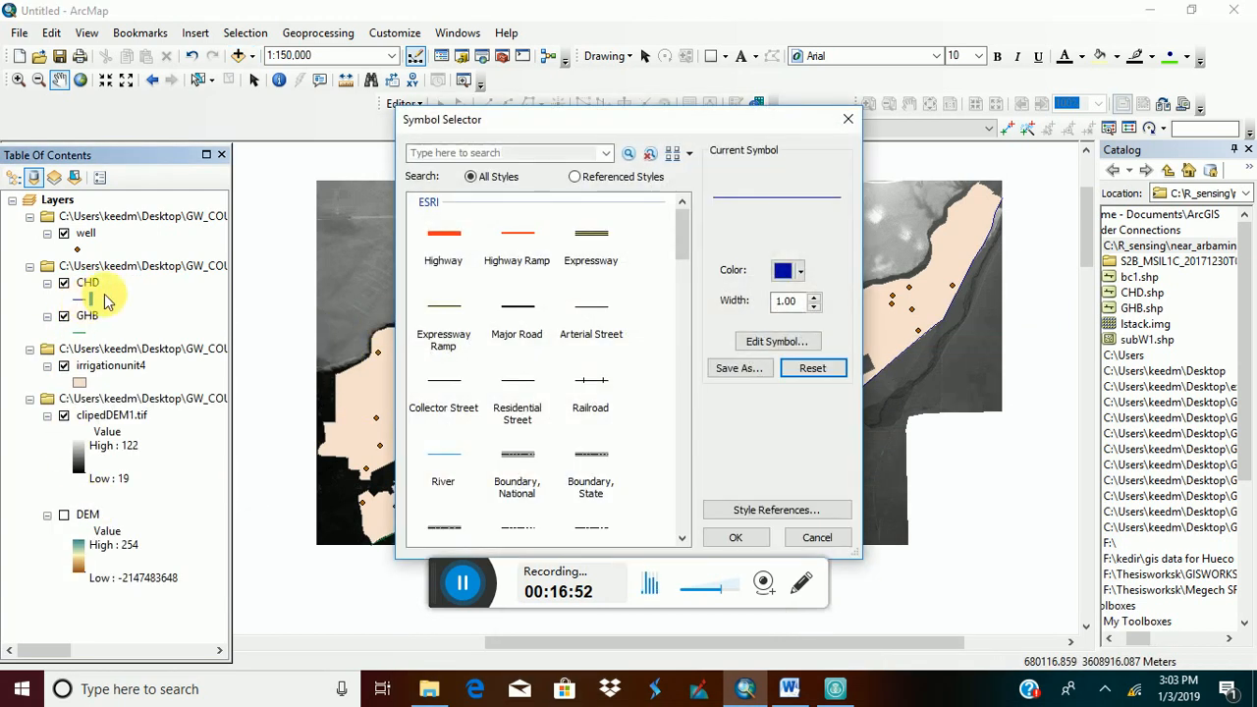
pyautogui.click(814, 296)
pyautogui.click(815, 297)
pyautogui.click(814, 296)
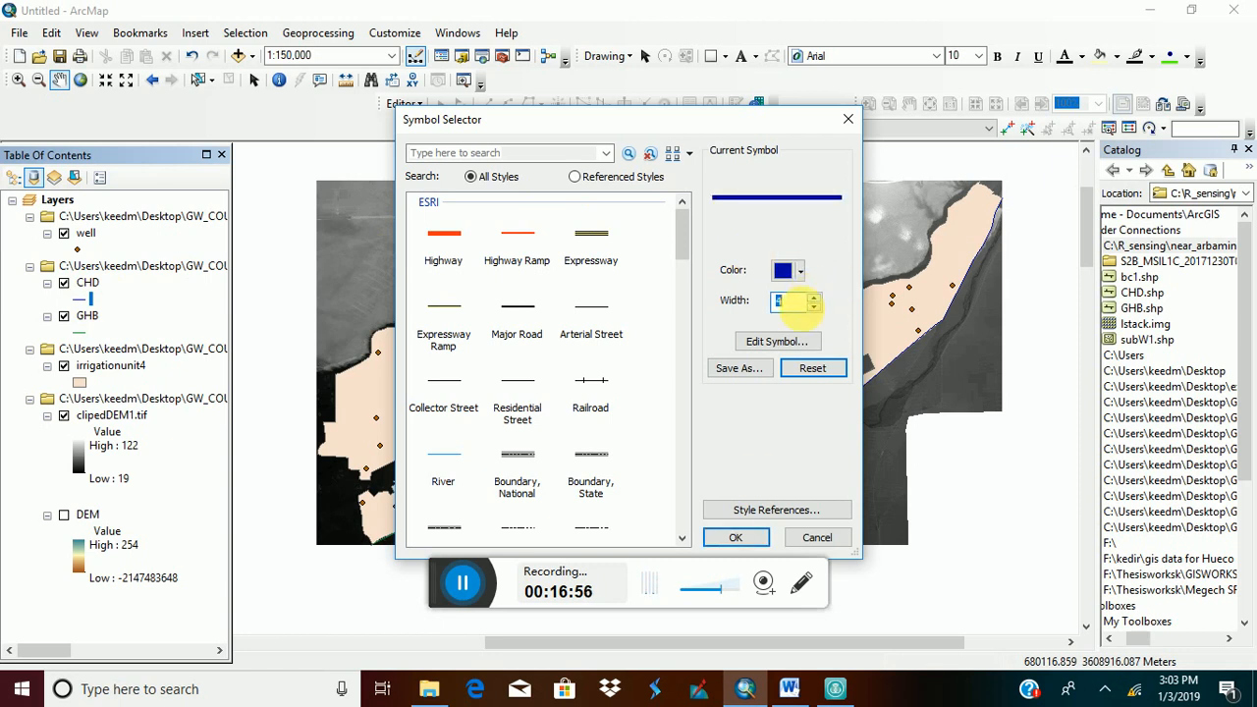
pyautogui.click(735, 537)
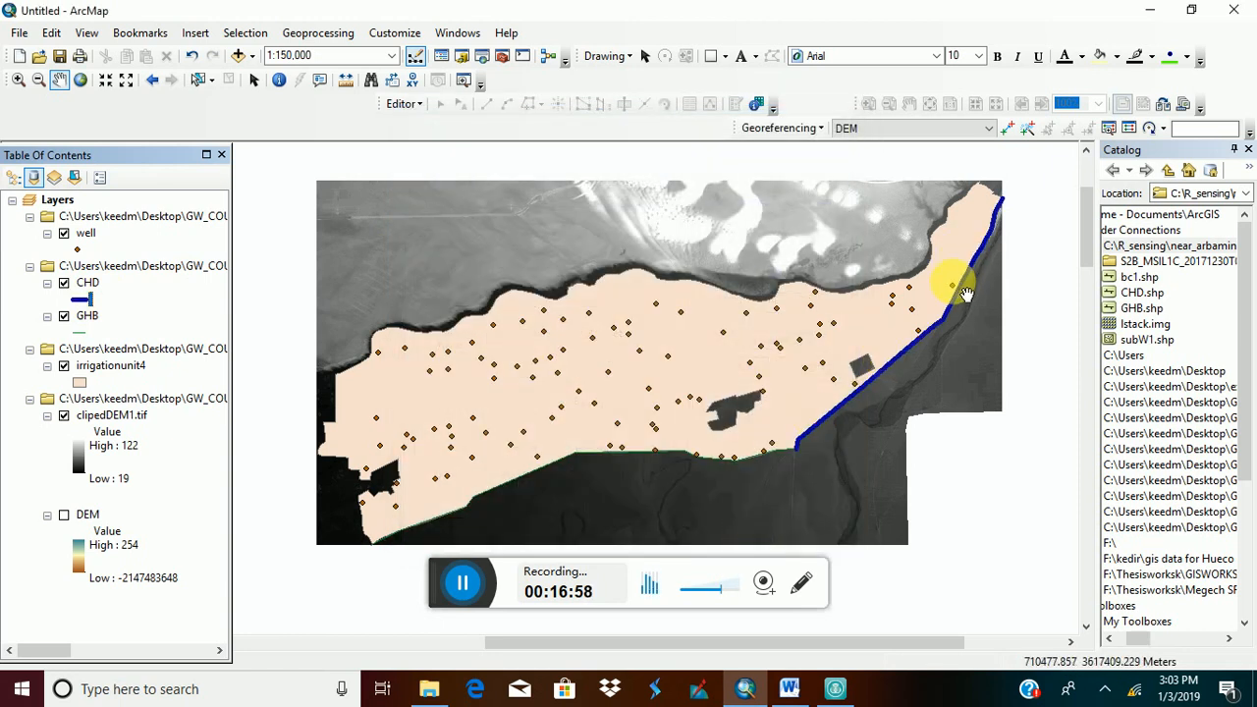
# Change the GHB layer's line symbol to red and make the line thicker.
pyautogui.click(79, 332)
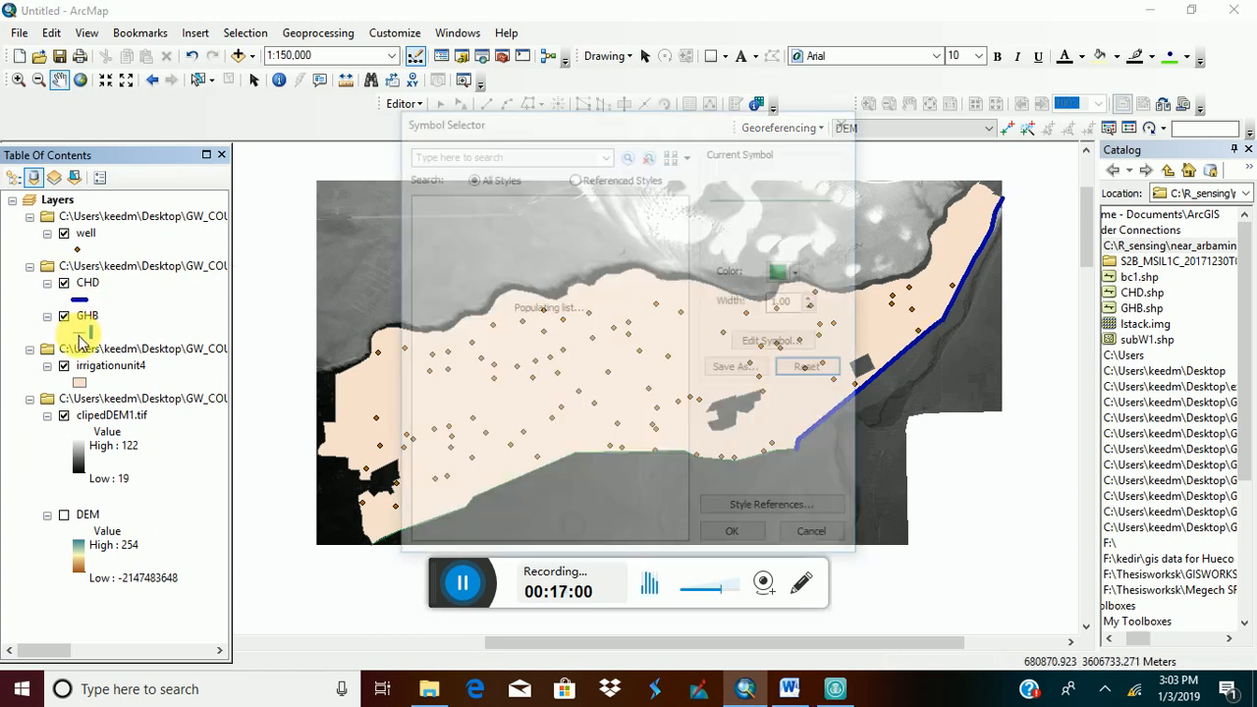
pyautogui.click(784, 272)
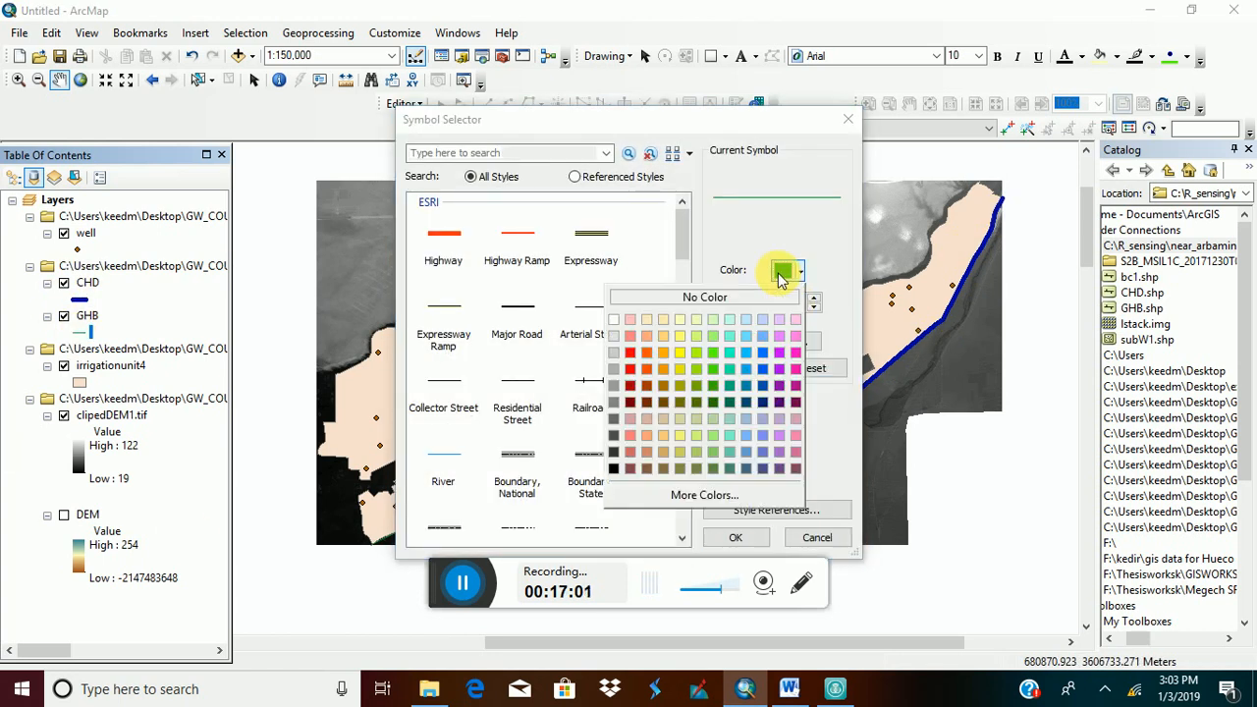
pyautogui.click(633, 344)
pyautogui.click(813, 297)
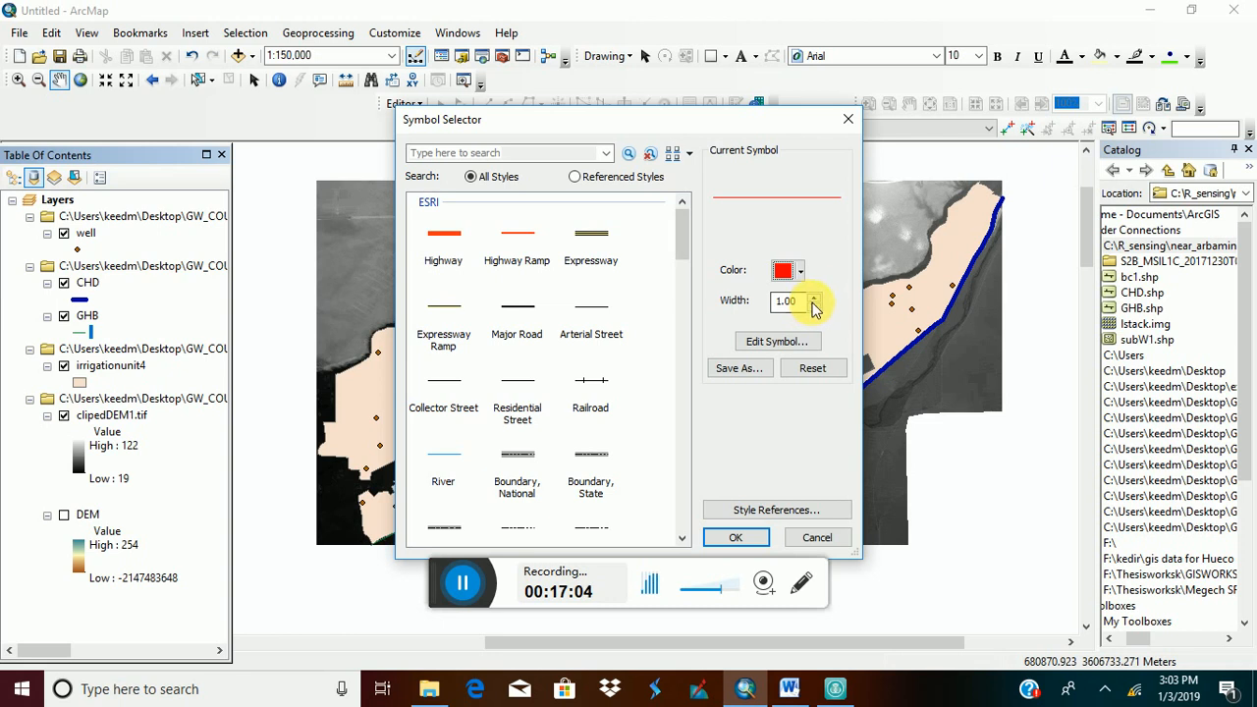
pyautogui.click(743, 537)
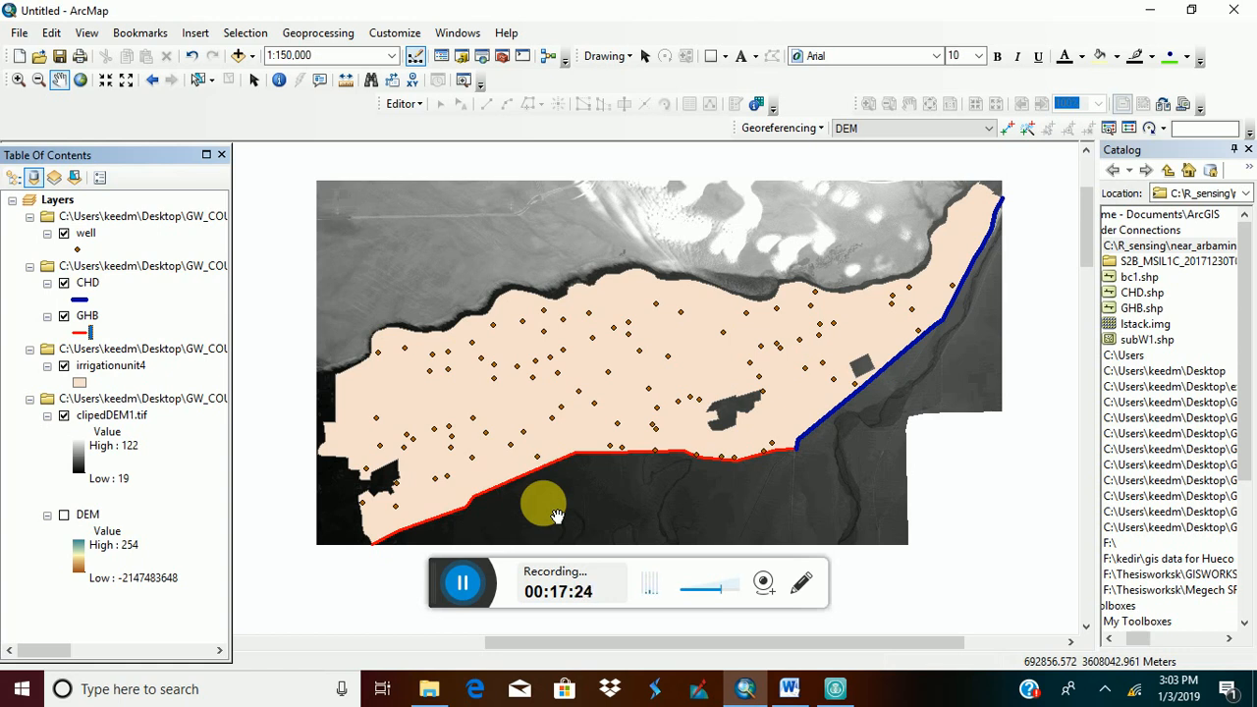
# Inspect the H2000_2006, H1996_2000, C1996_2000 and C200_2006 columns in the GHB layer's attribute table and close it.
pyautogui.rightClick(87, 322)
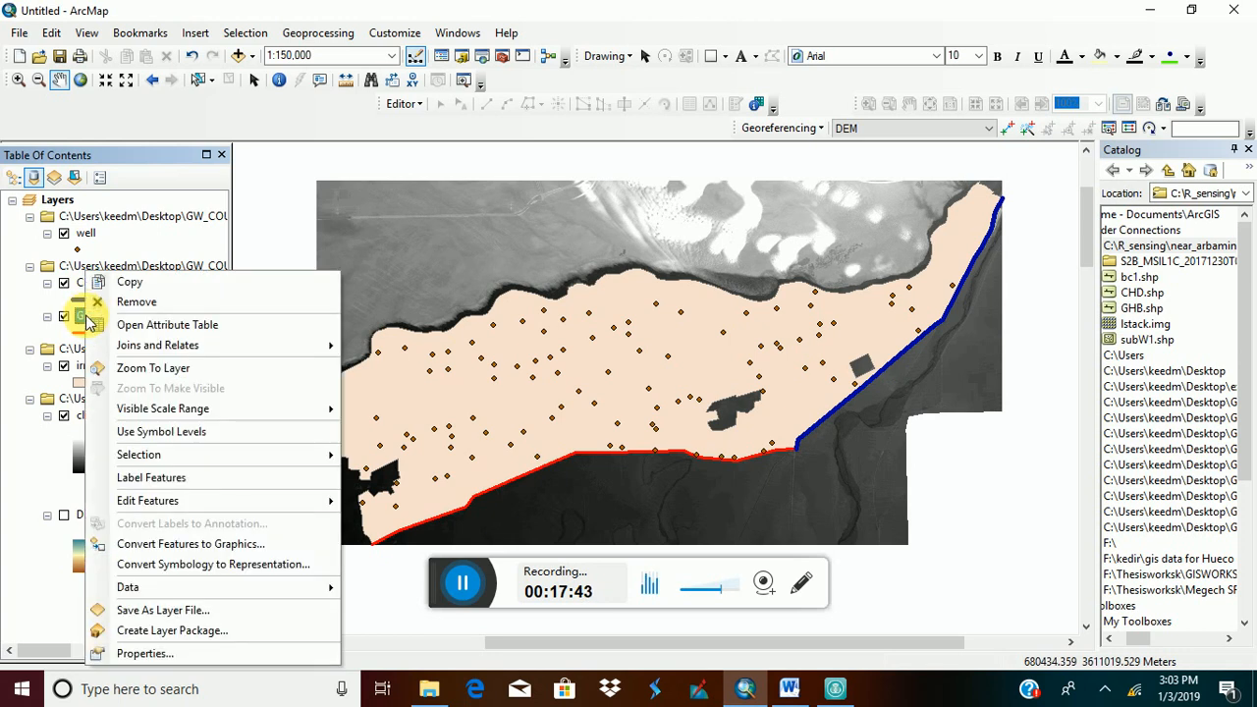
pyautogui.click(142, 332)
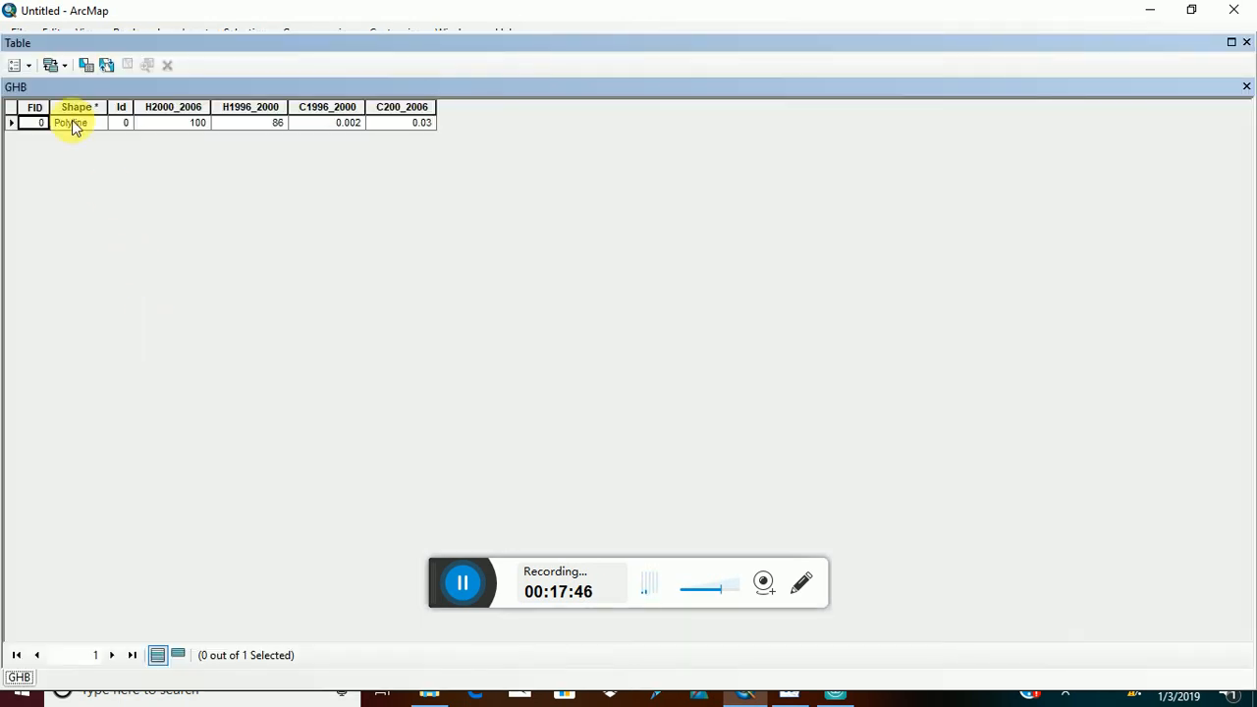
pyautogui.click(177, 106)
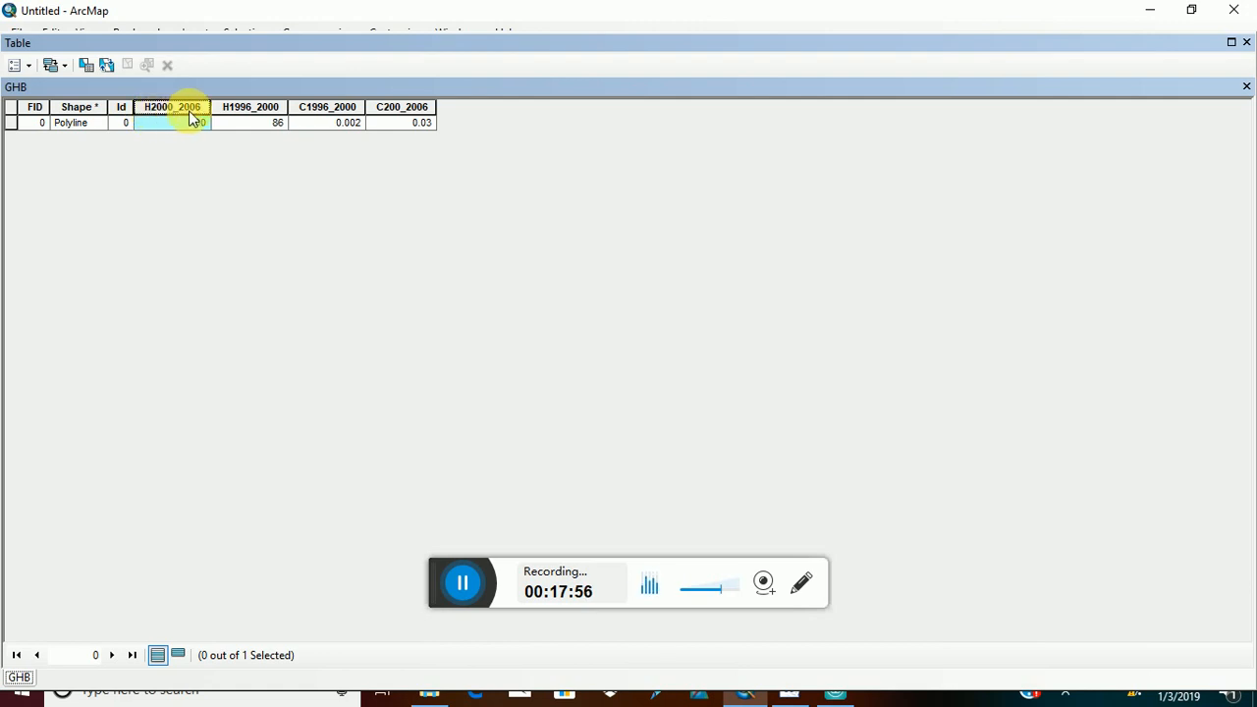
pyautogui.click(253, 108)
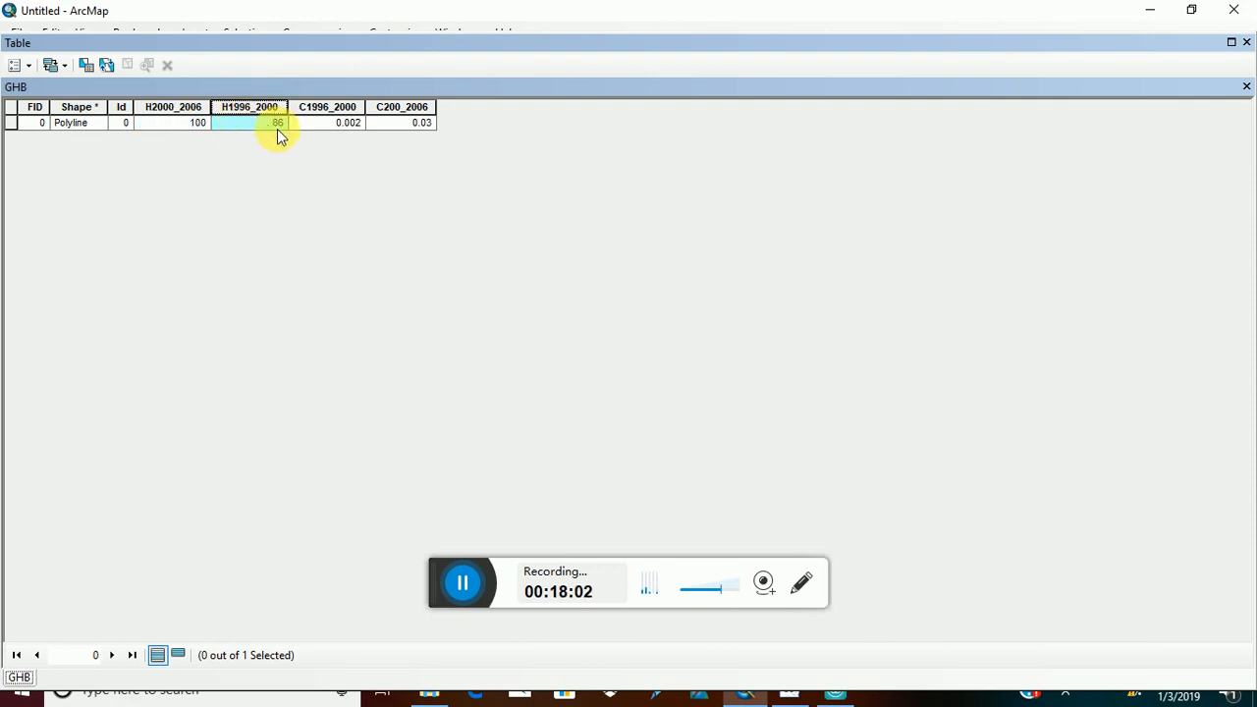
pyautogui.click(326, 108)
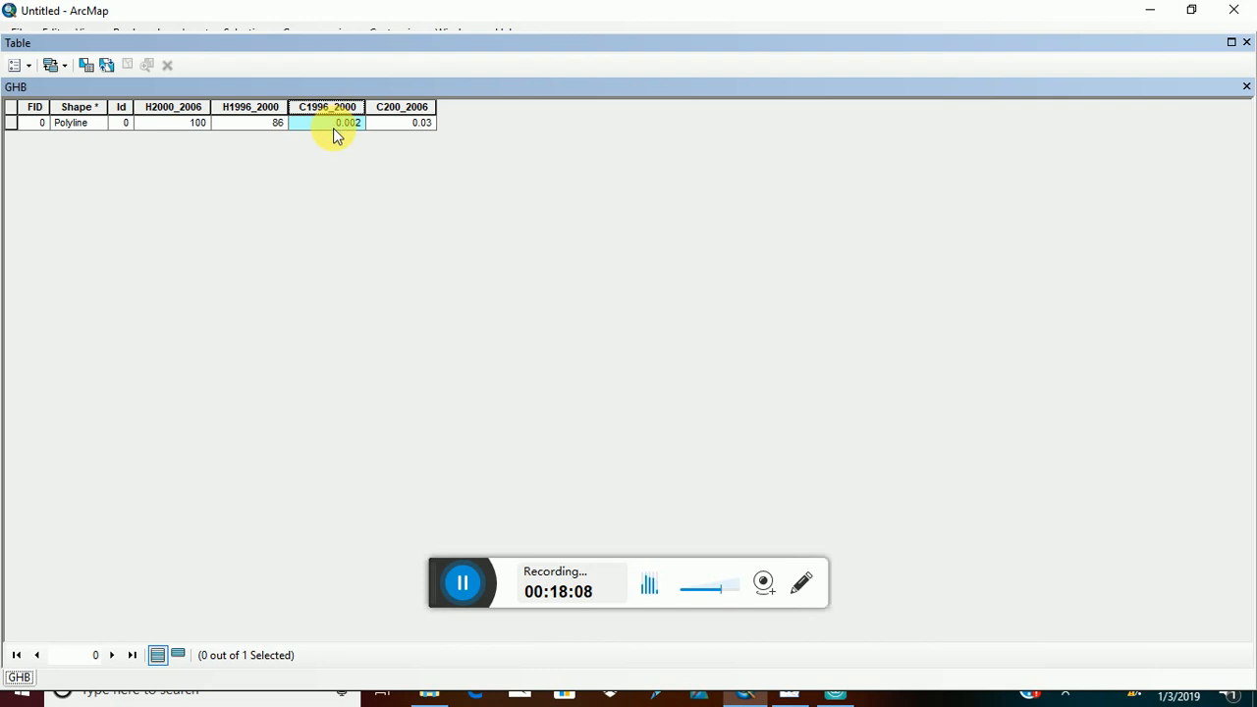
pyautogui.click(396, 110)
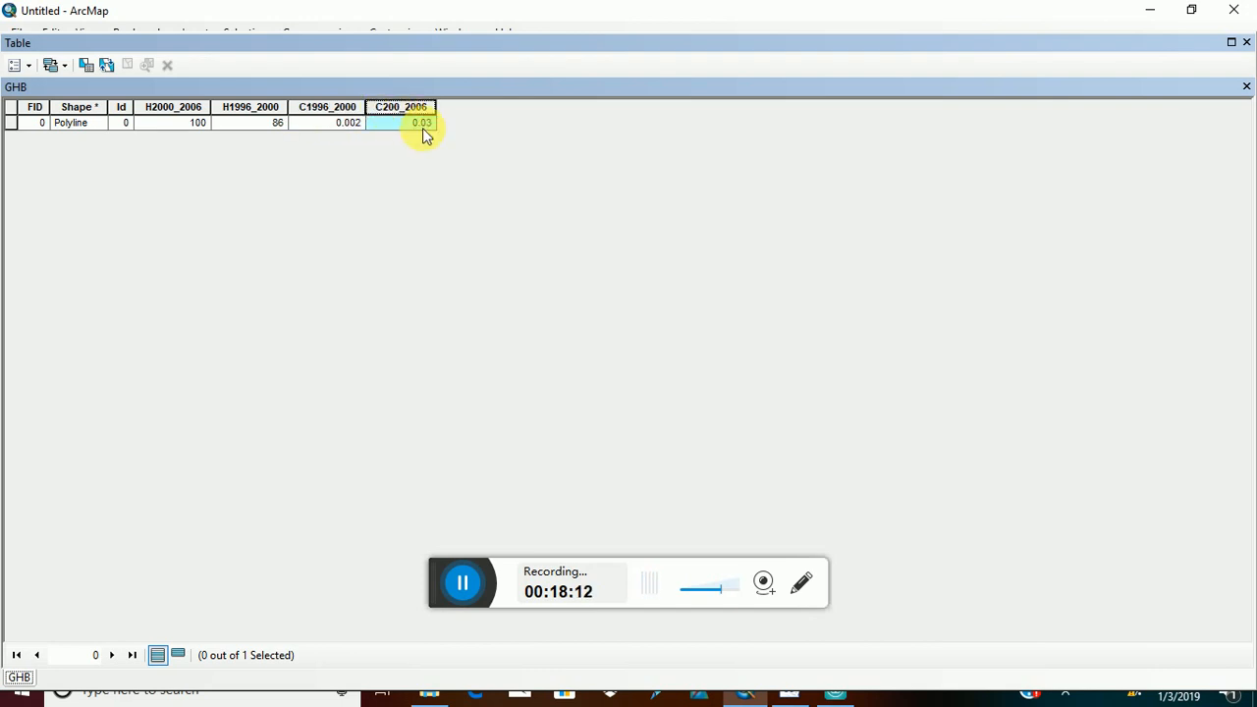
pyautogui.click(1245, 87)
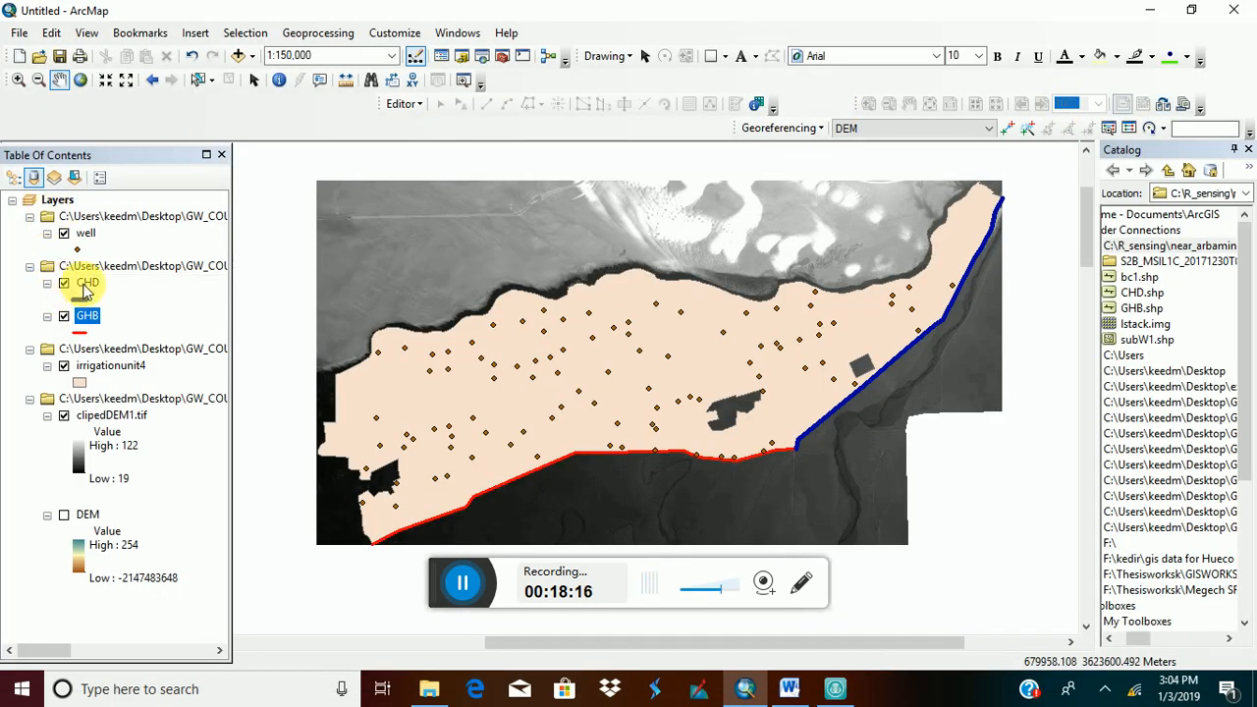
# Open the CHD layer's attribute table and highlight the H1996_2000 and H200_2006 columns to inspect their head values.
pyautogui.rightClick(84, 280)
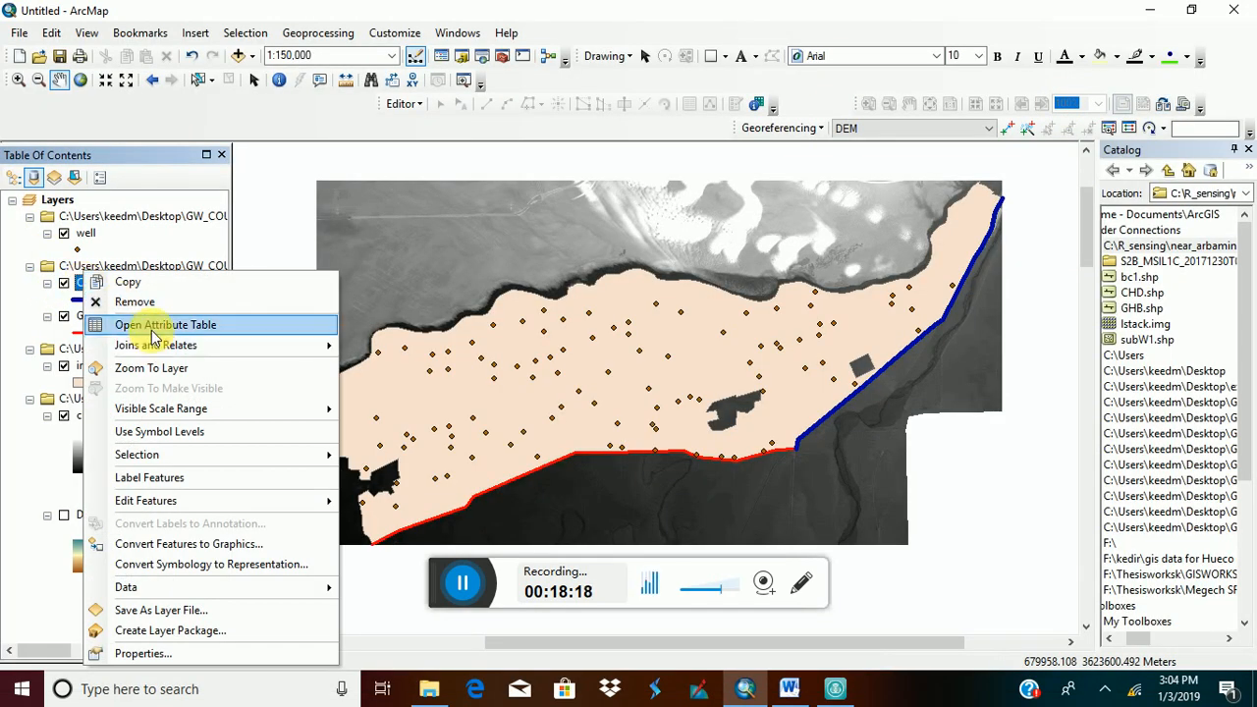
pyautogui.click(147, 328)
pyautogui.click(186, 108)
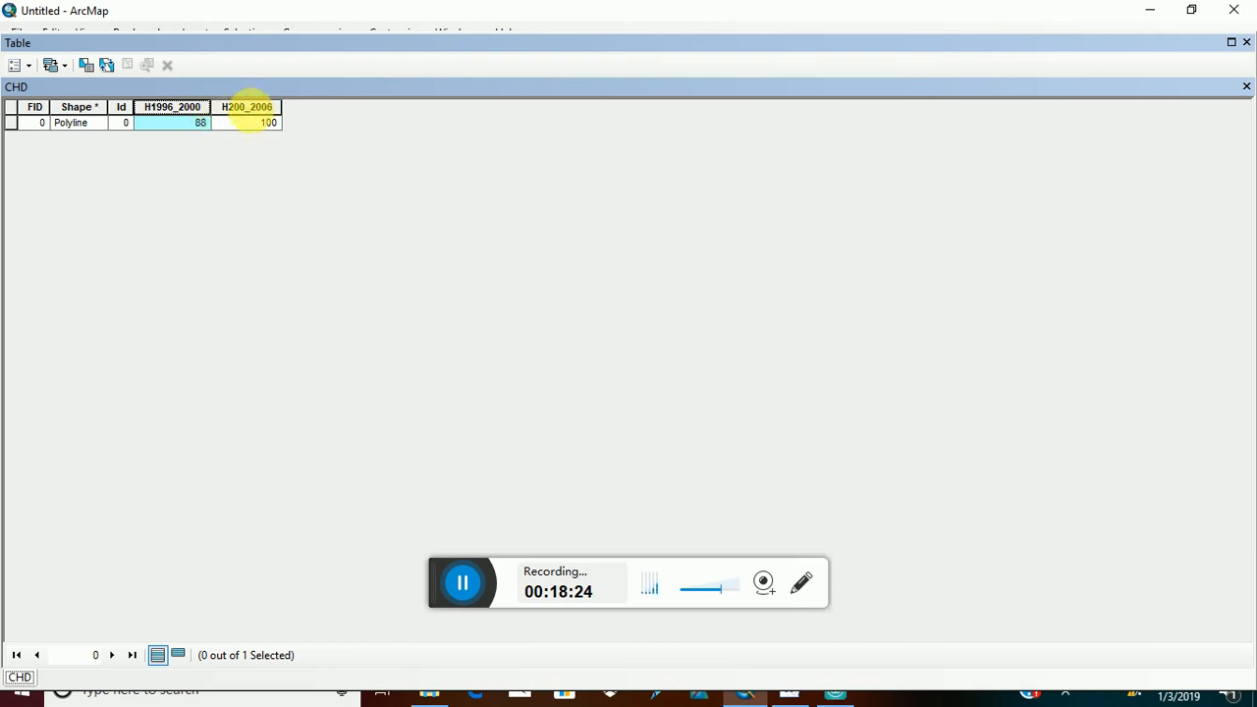
pyautogui.click(258, 107)
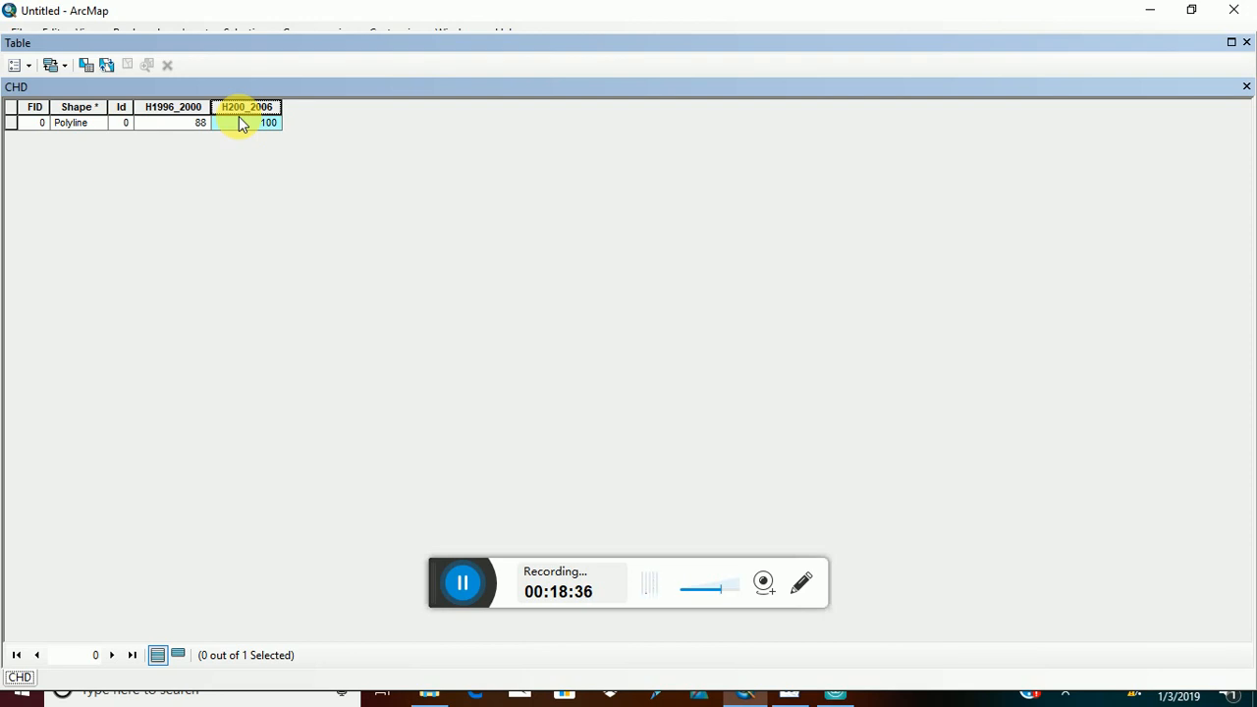
# Close the CHD attribute table, then switch to UShare and start mirroring the screen to UShare-7272.
pyautogui.click(1247, 88)
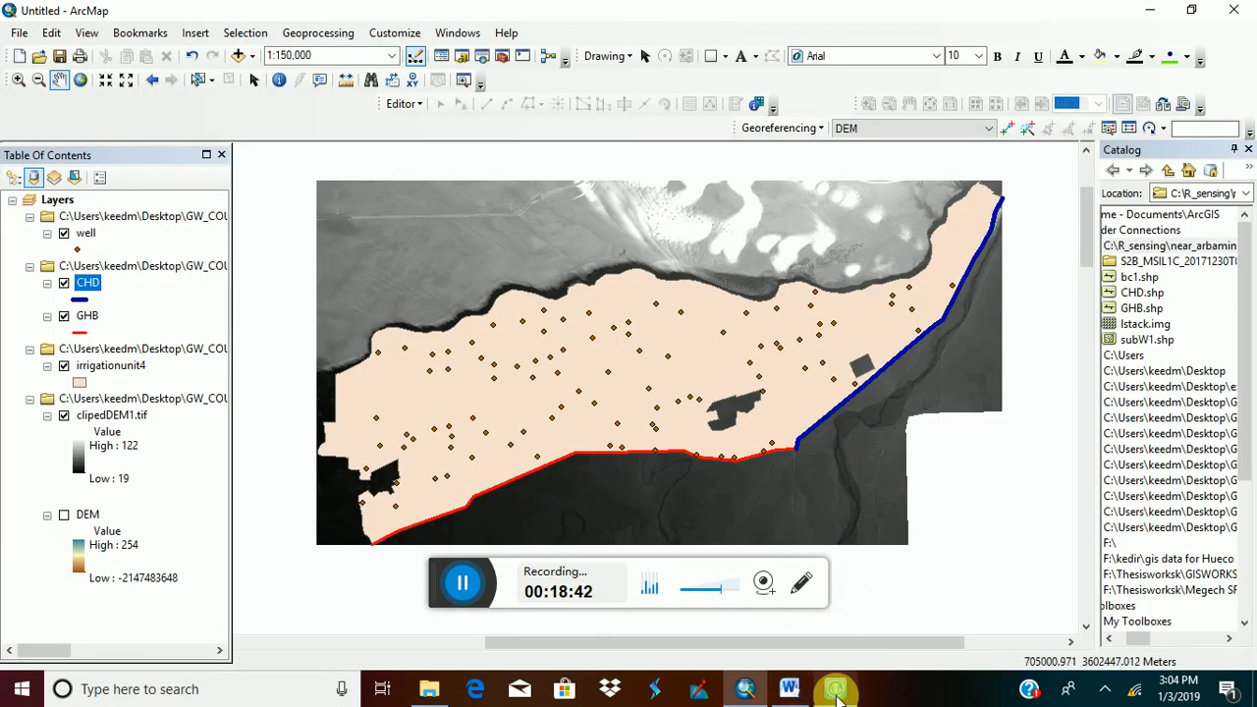
pyautogui.click(837, 688)
pyautogui.click(639, 420)
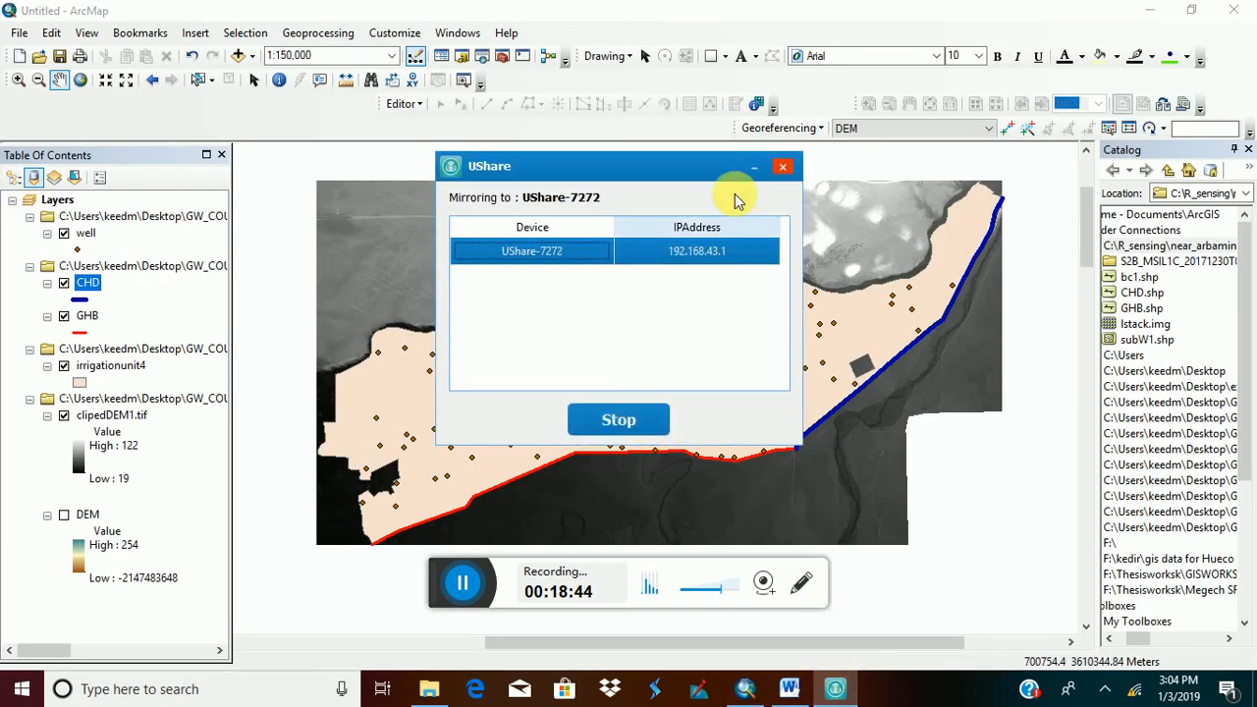
pyautogui.click(749, 166)
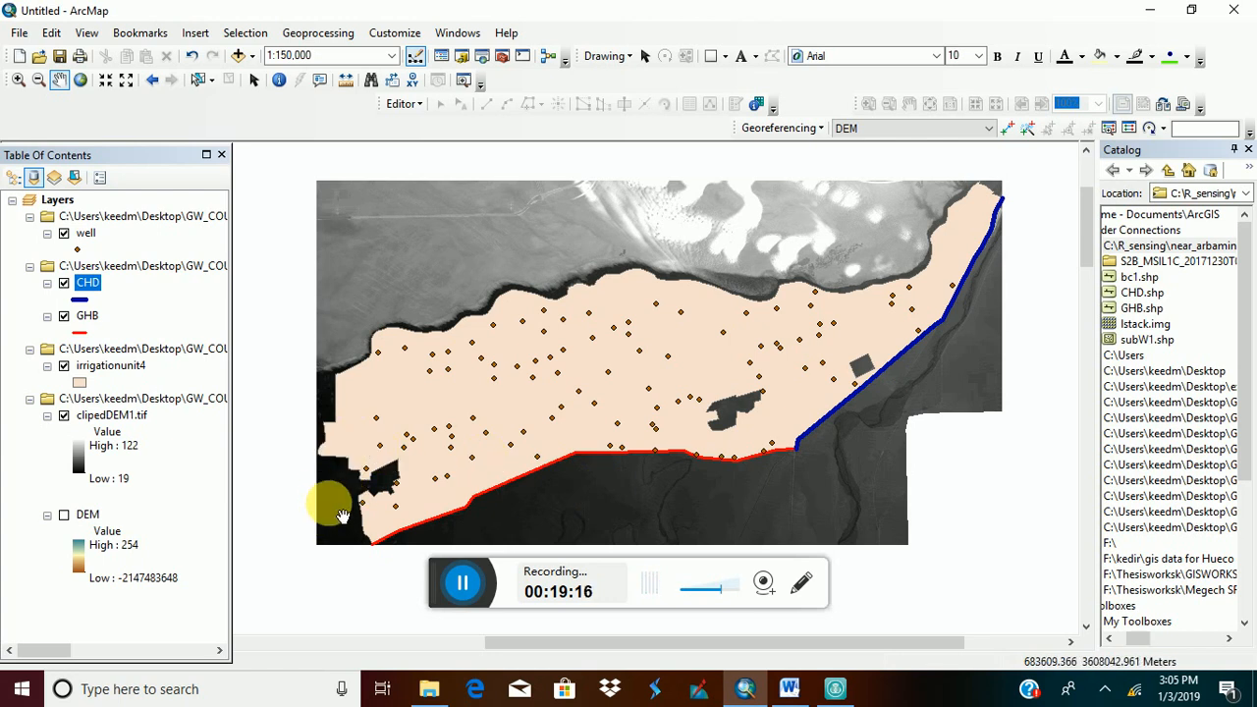
# Minimize ArcMap, launch ModelMuse from the desktop and choose to create a new MODFLOW model.
pyautogui.click(1151, 12)
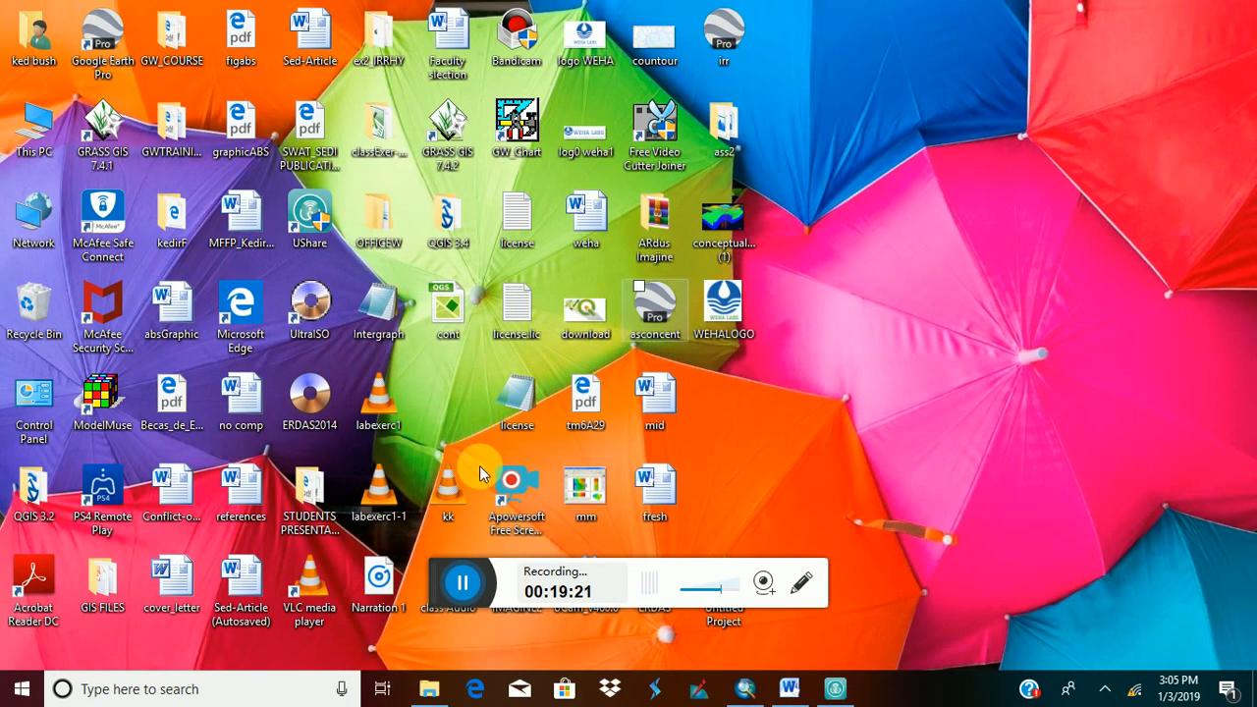
pyautogui.doubleClick(104, 413)
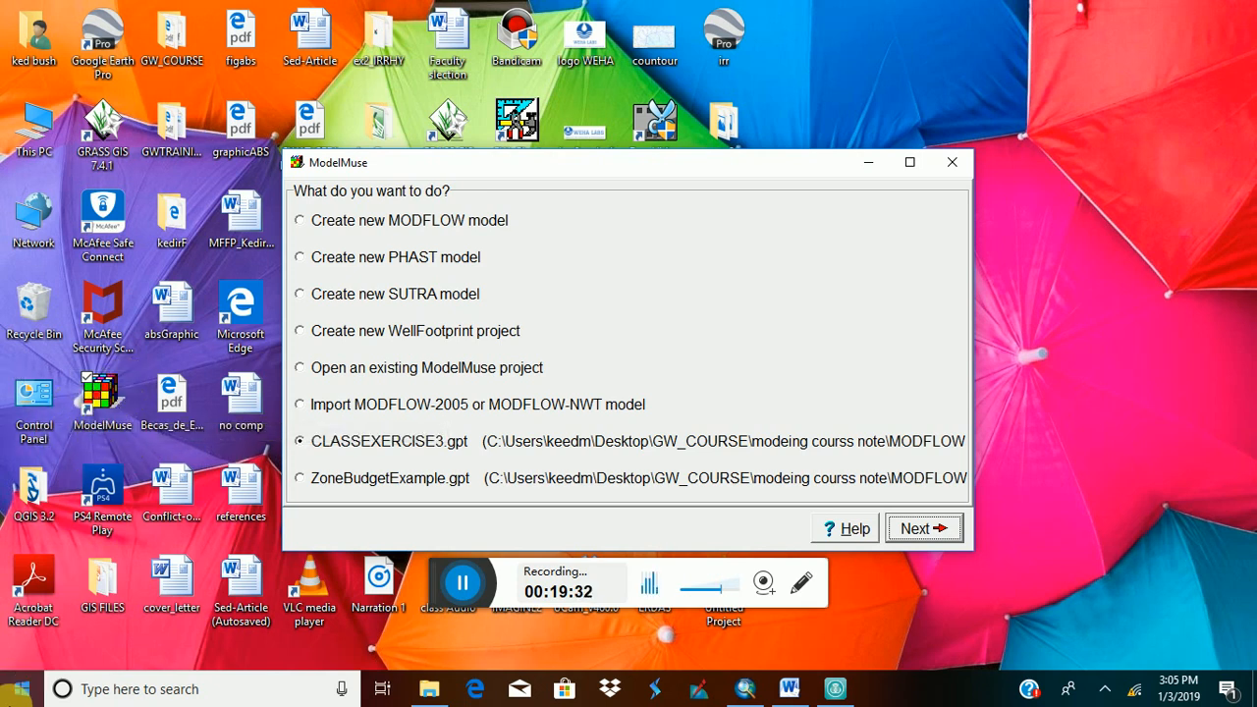
pyautogui.click(21, 688)
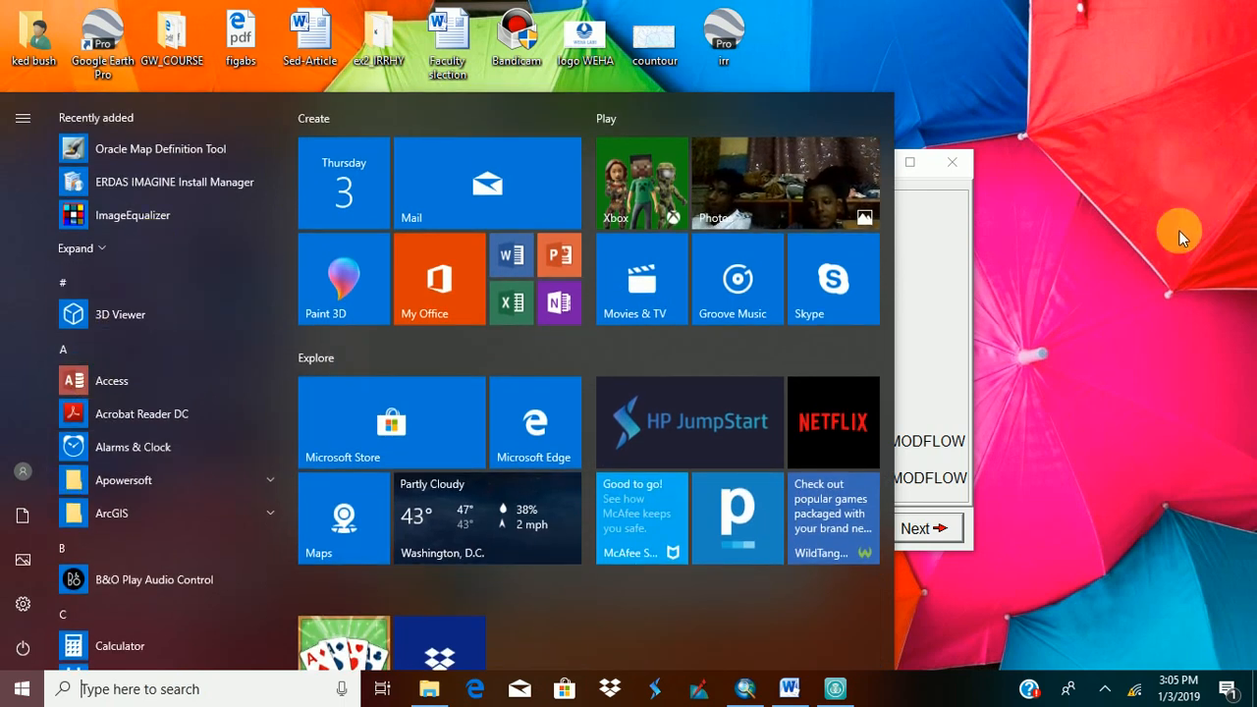
pyautogui.click(1179, 230)
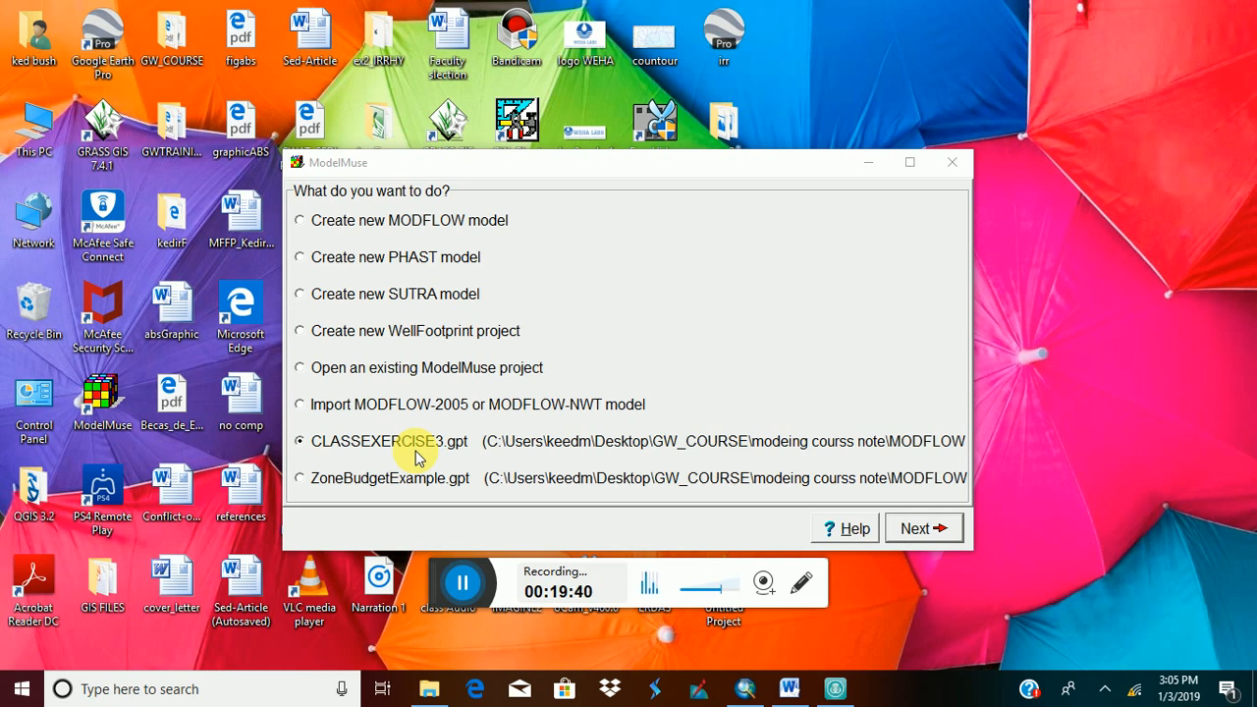
pyautogui.click(300, 225)
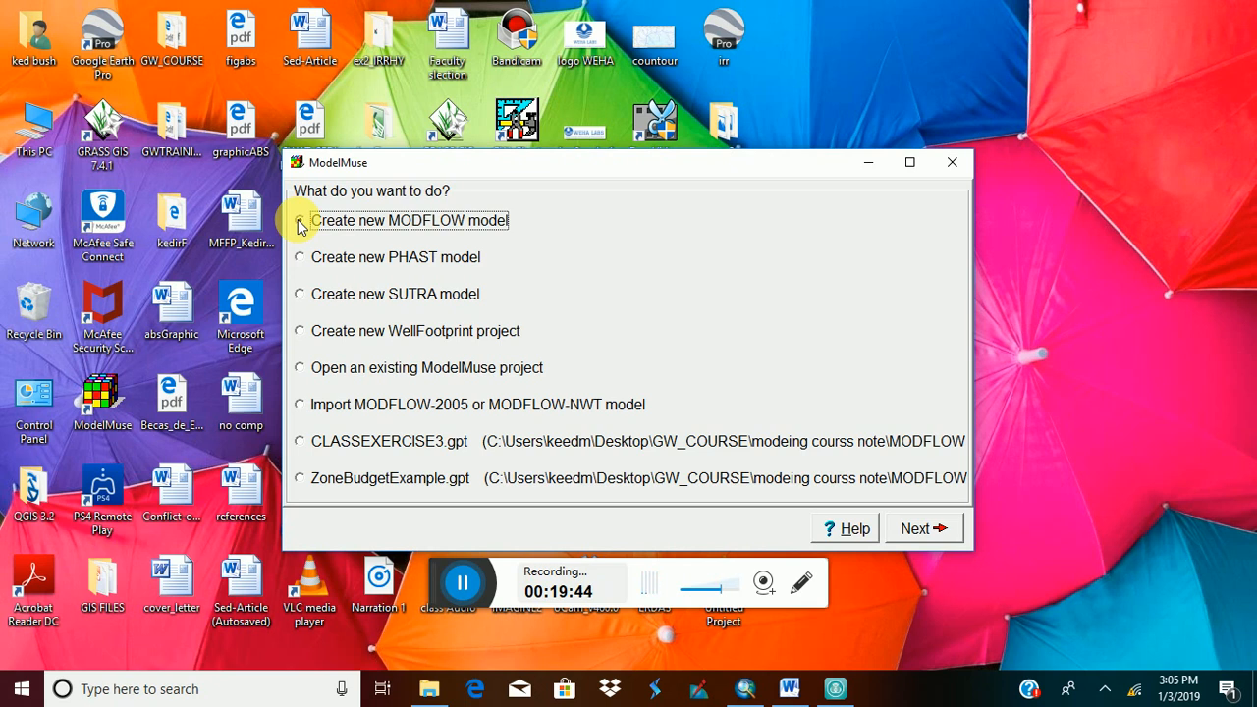
# Switch to UShare, restart screen mirroring to UShare-7272 and return to the ModelMuse start-up window.
pyautogui.click(835, 687)
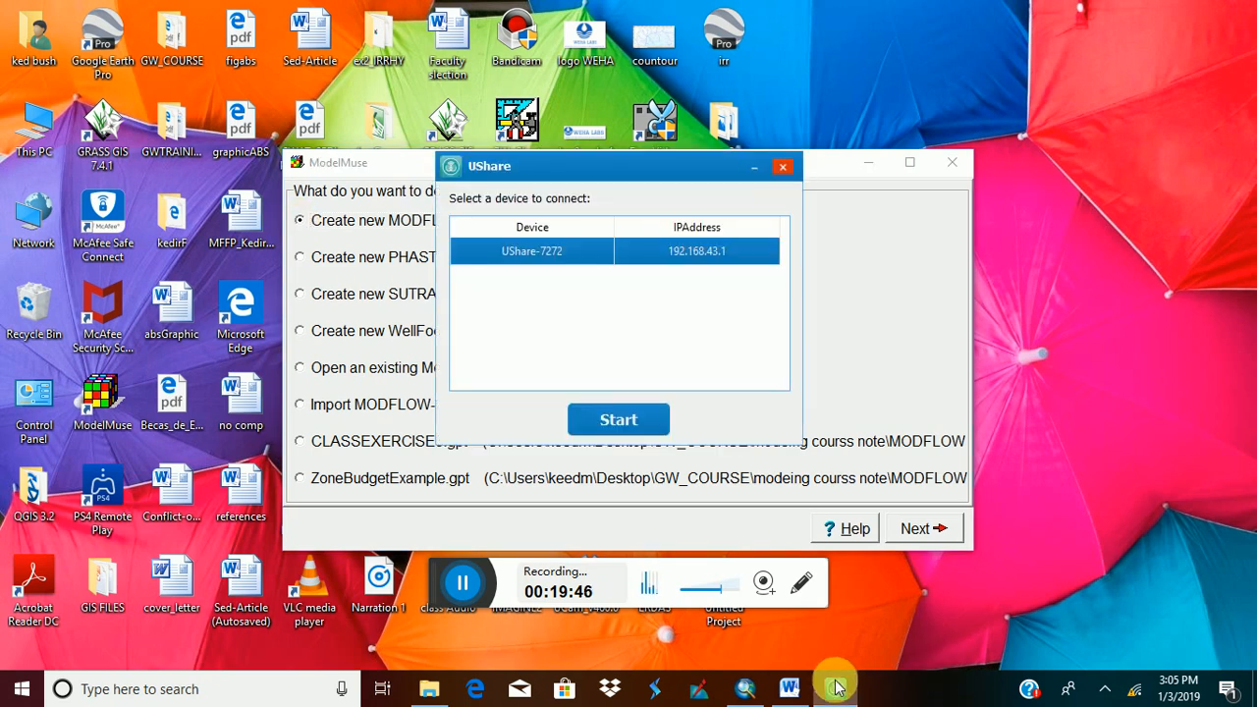
pyautogui.click(629, 420)
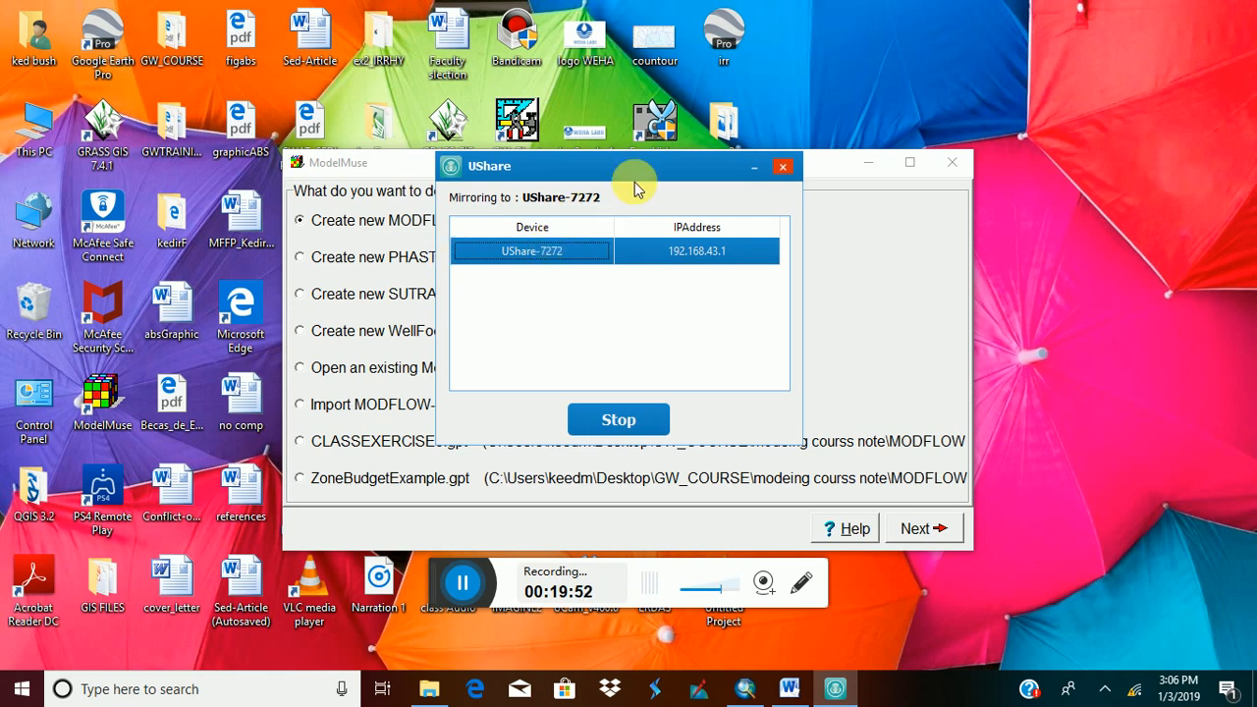
pyautogui.click(754, 167)
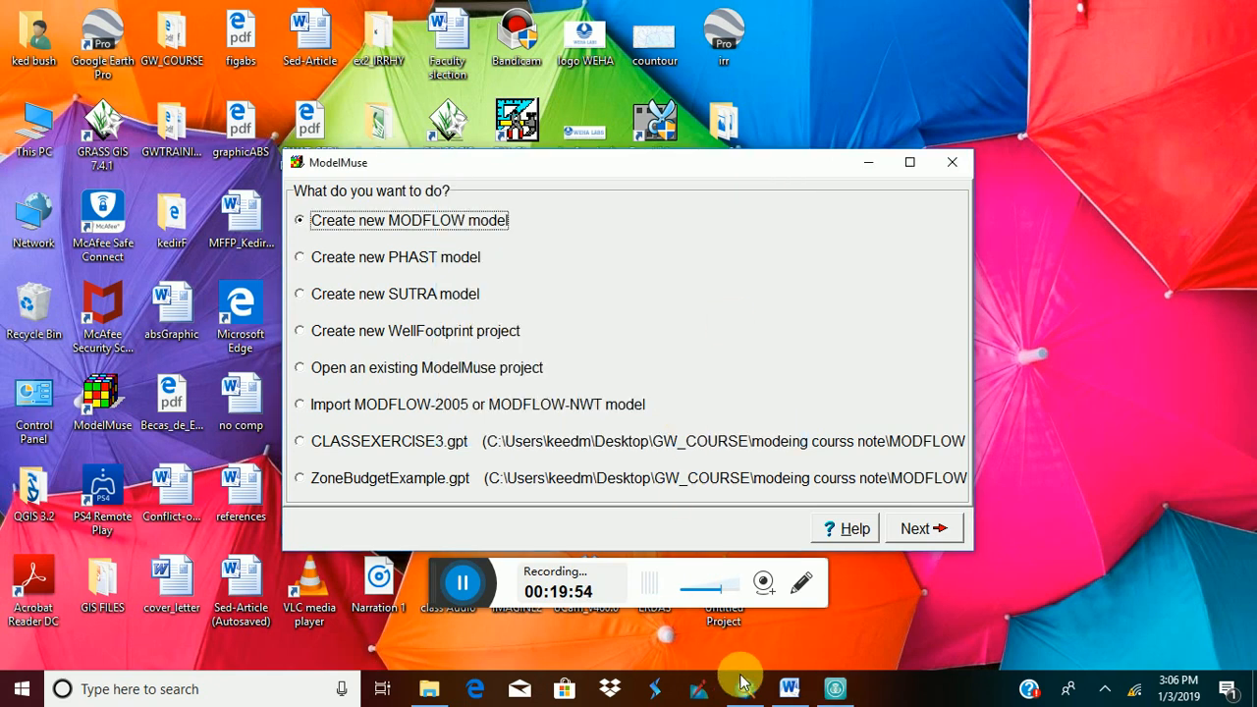
pyautogui.click(833, 690)
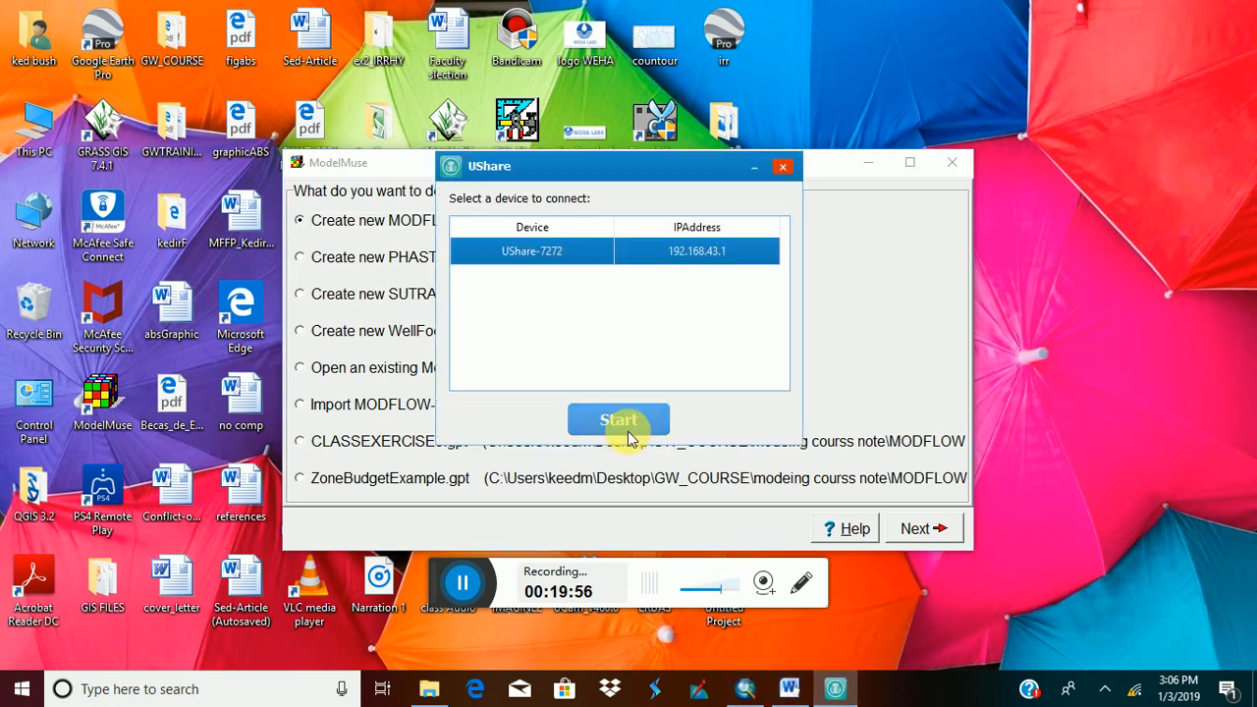
pyautogui.click(619, 420)
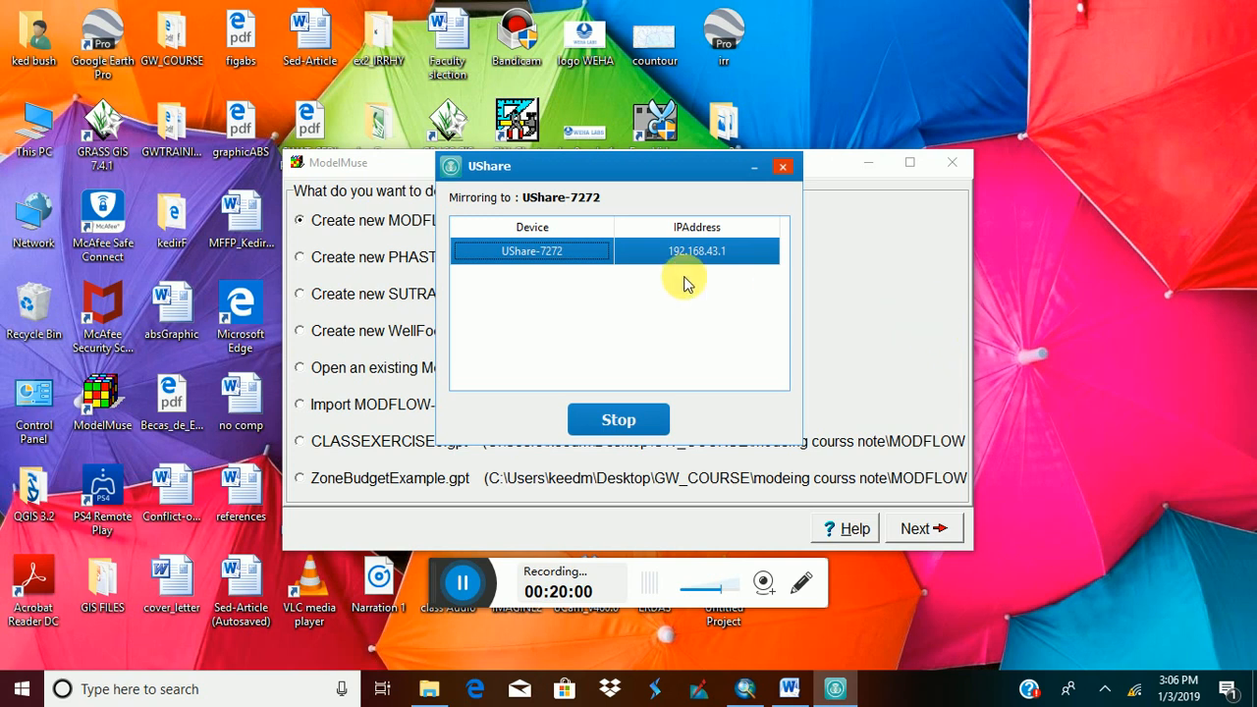
pyautogui.click(755, 169)
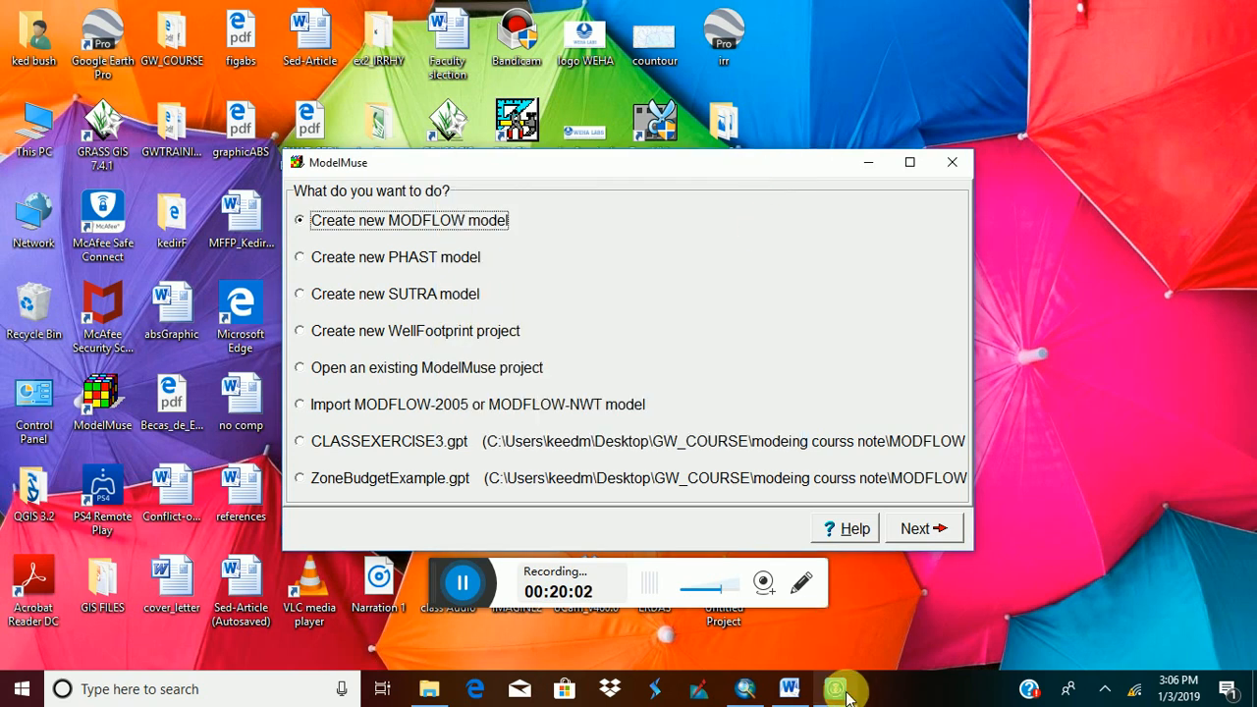
pyautogui.click(835, 688)
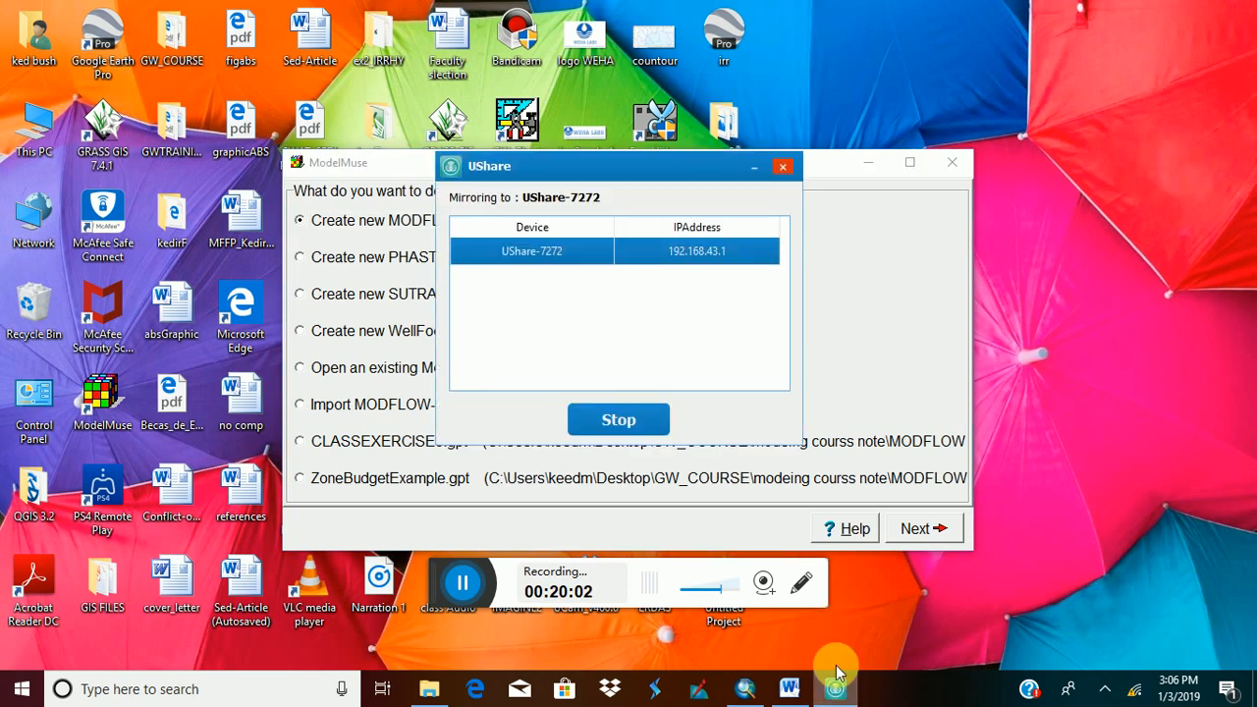
pyautogui.click(430, 581)
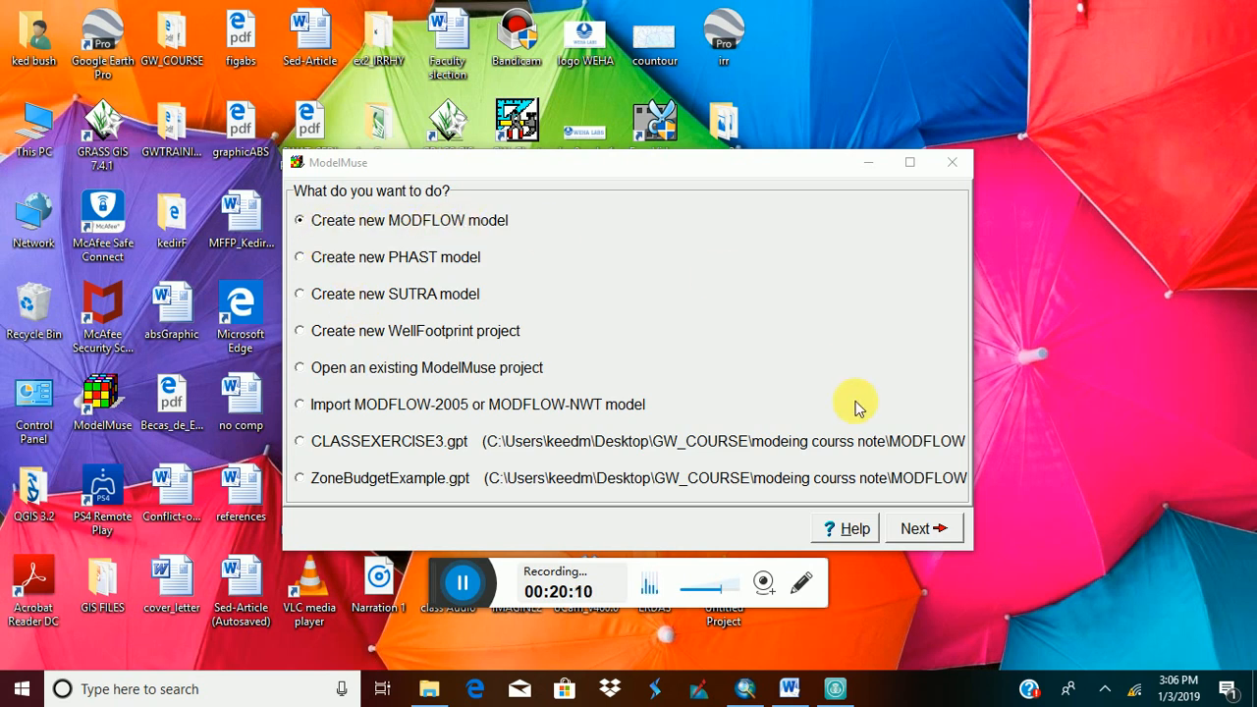
# Describe the new MODFLOW model as "exercise 4", set the simulation starting date to 1/3/2019 and continue to the initial grid.
pyautogui.click(915, 530)
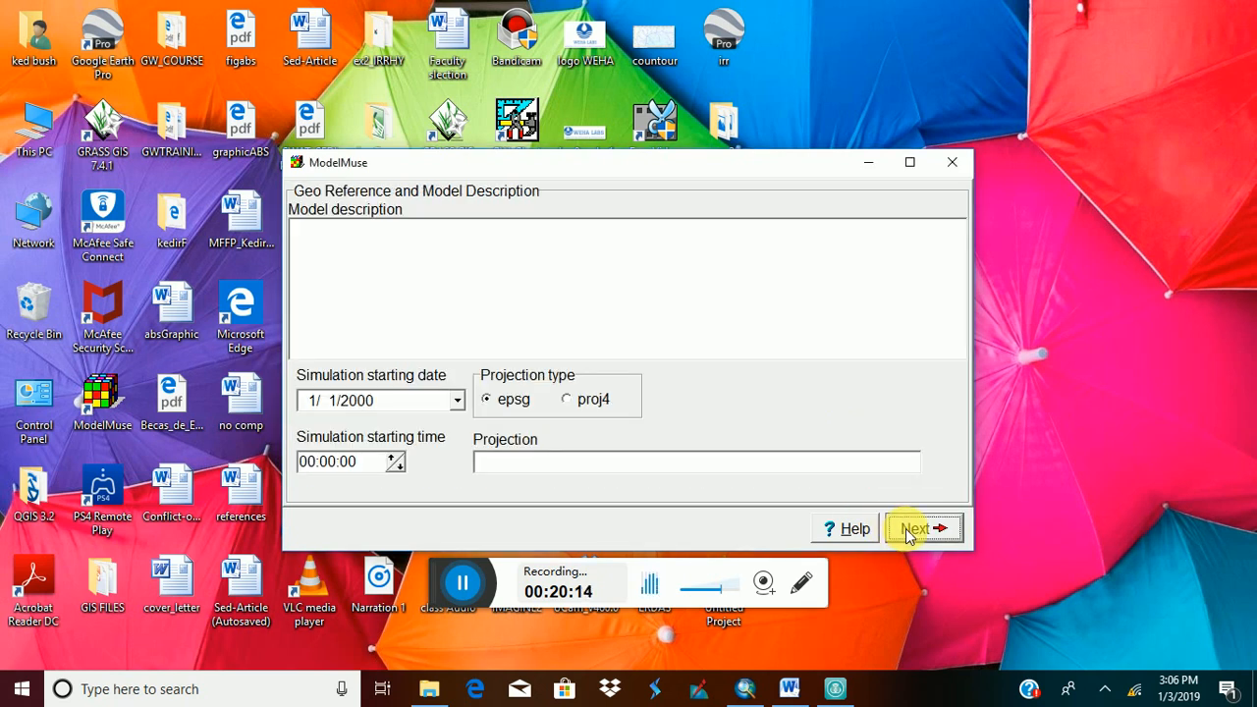
pyautogui.click(416, 247)
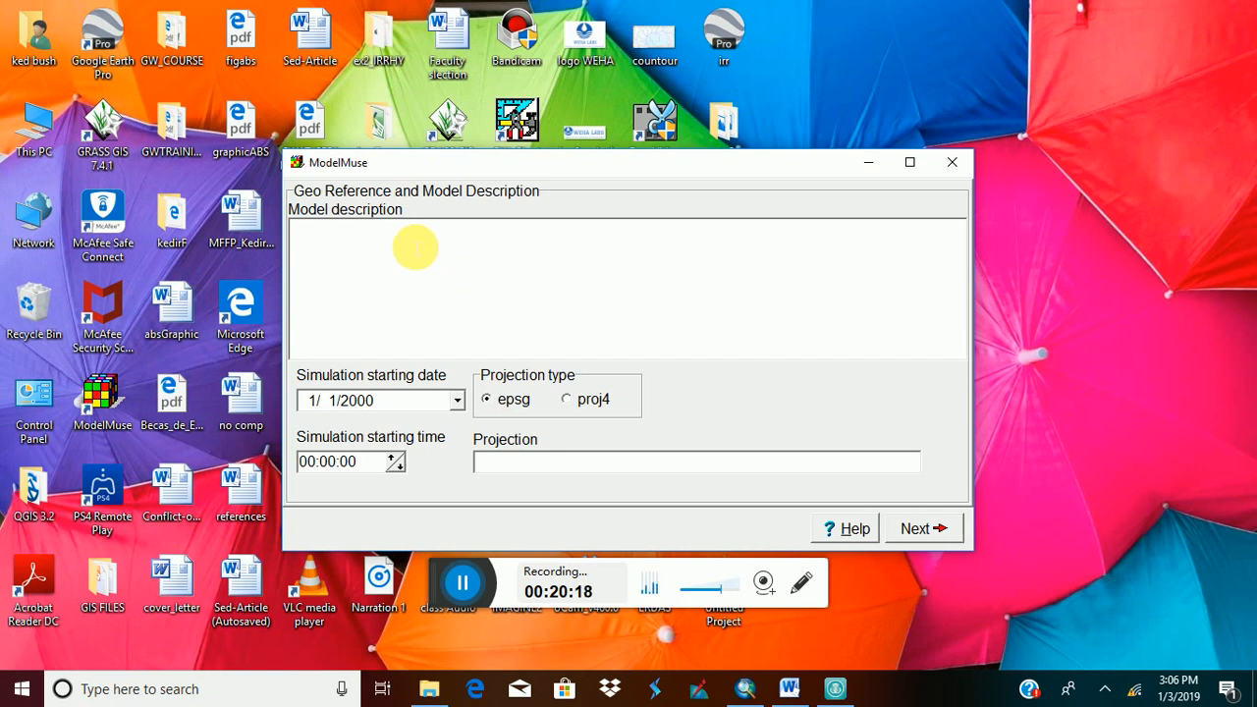
pyautogui.write('exer')
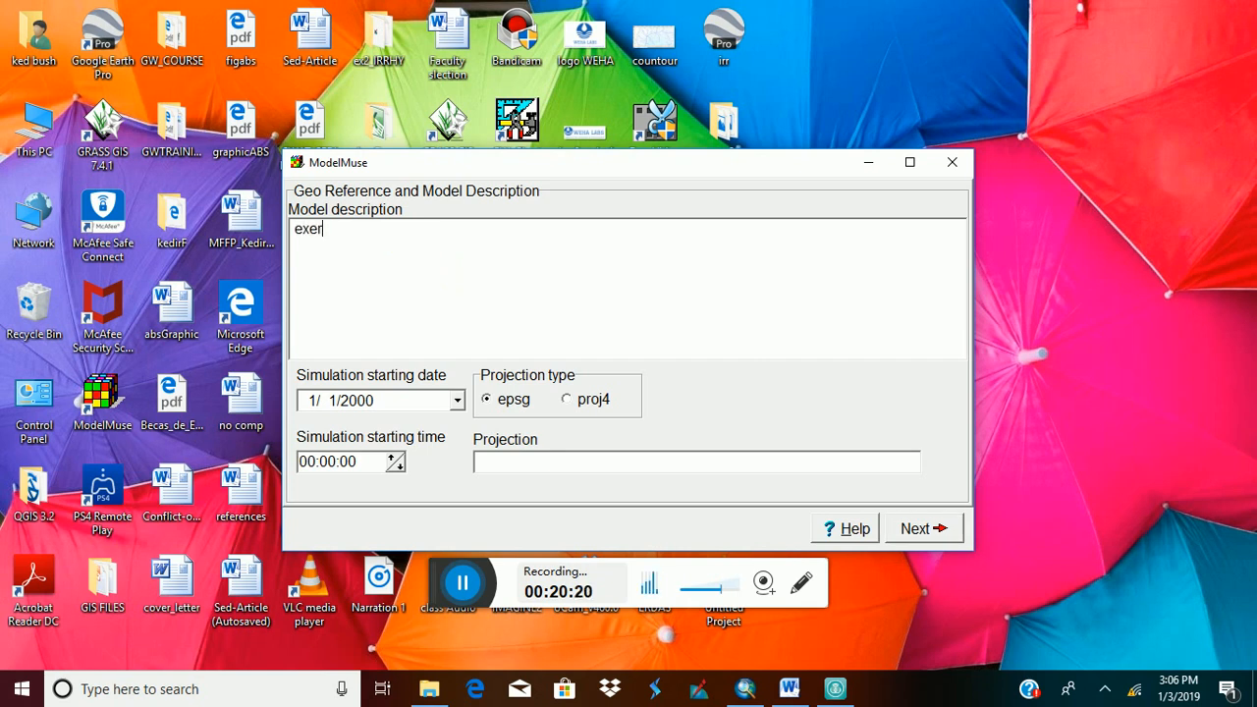
pyautogui.write('cise 4')
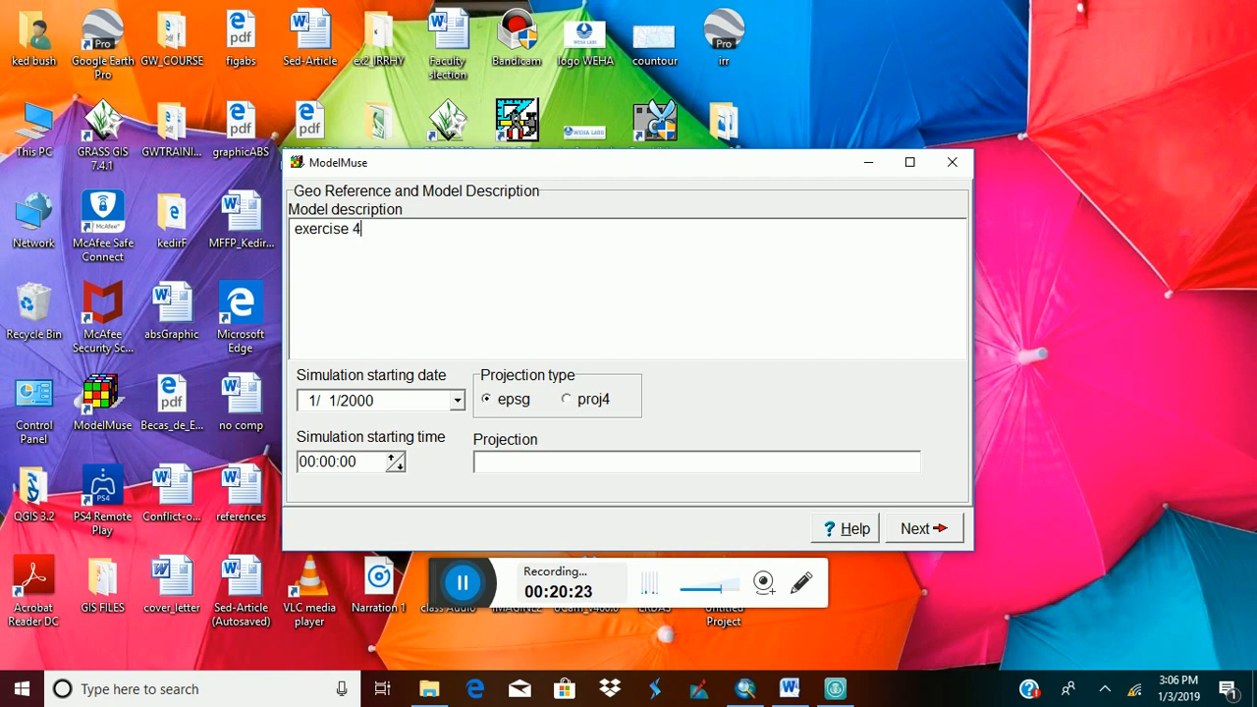
pyautogui.click(458, 401)
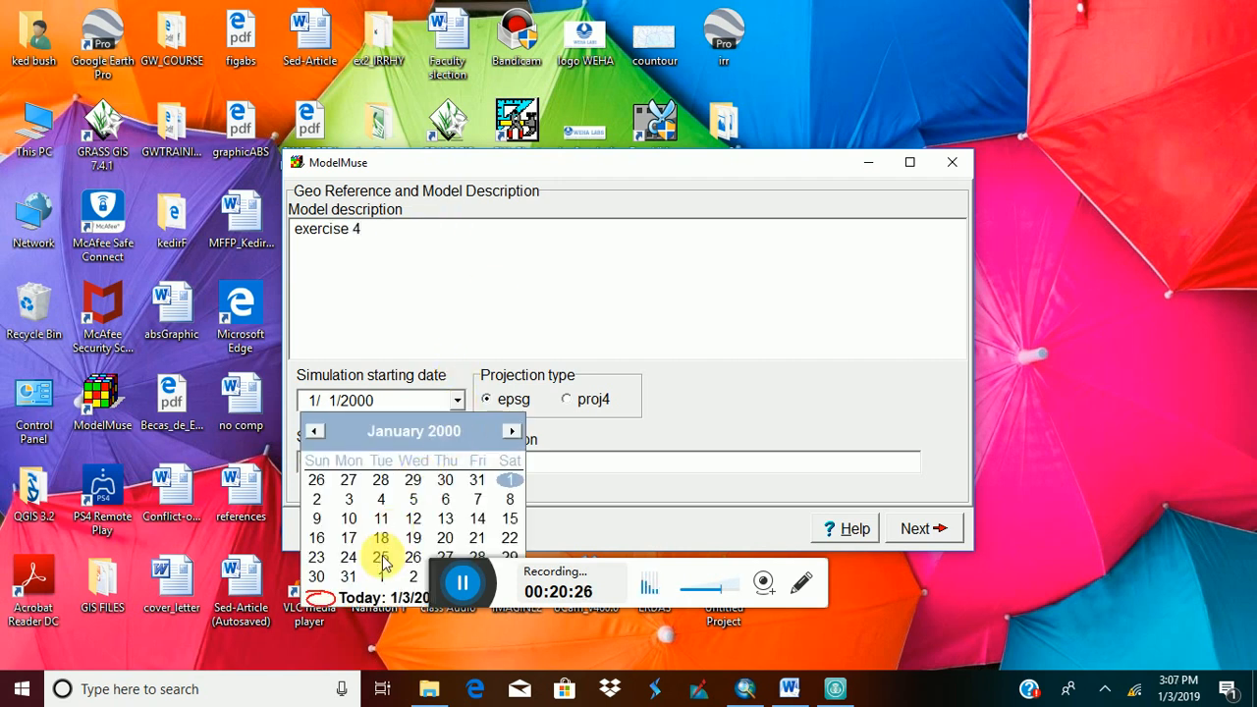
pyautogui.click(353, 596)
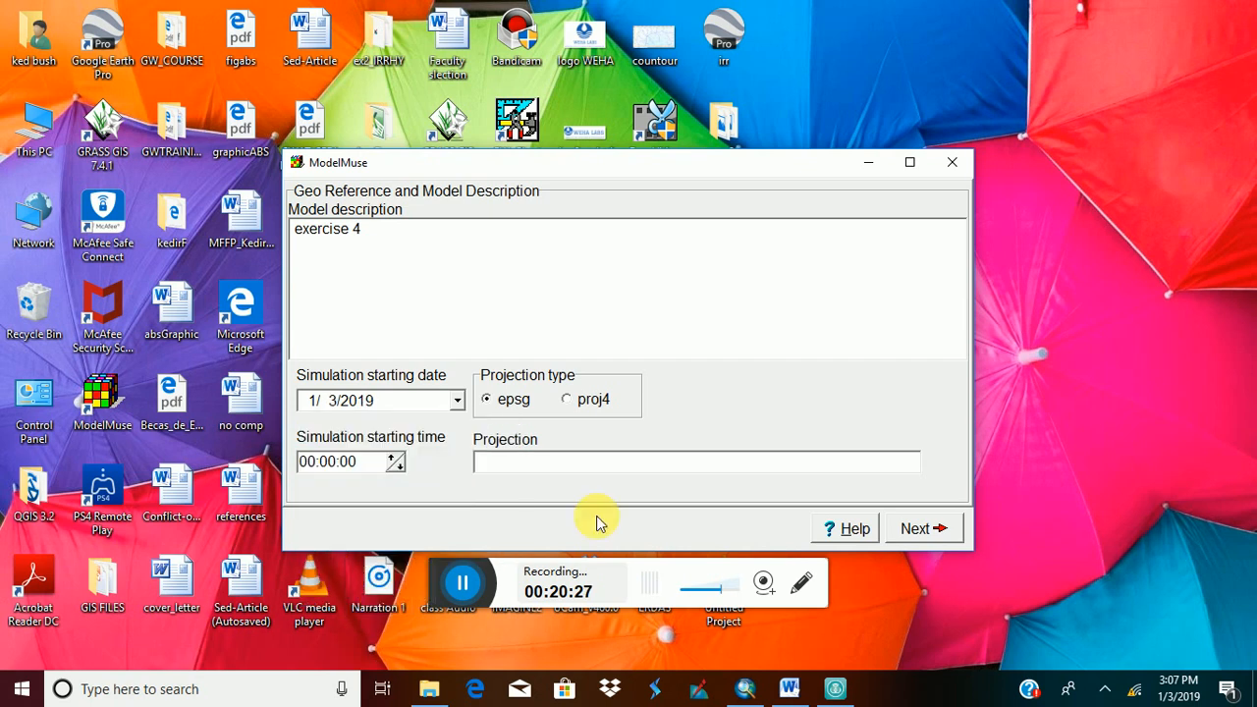
pyautogui.click(914, 531)
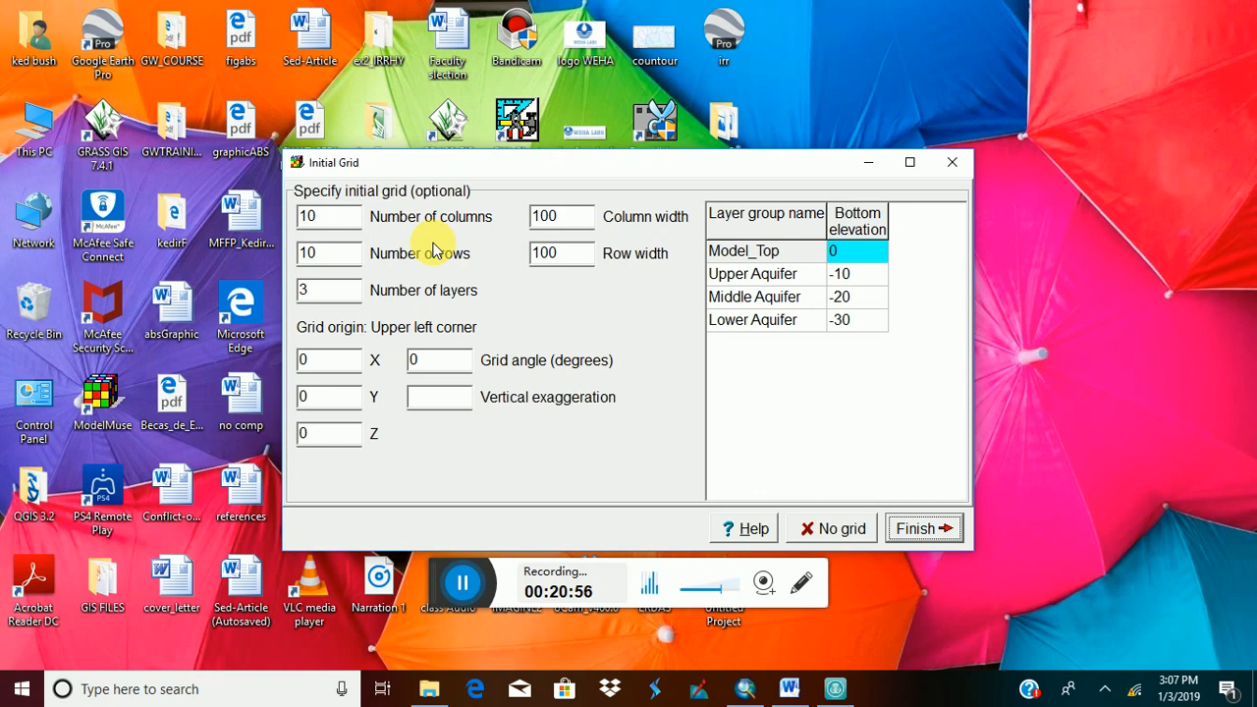
# Rename the Upper Aquifer layer group as "upper sandy unit" in the initial grid settings.
pyautogui.doubleClick(334, 292)
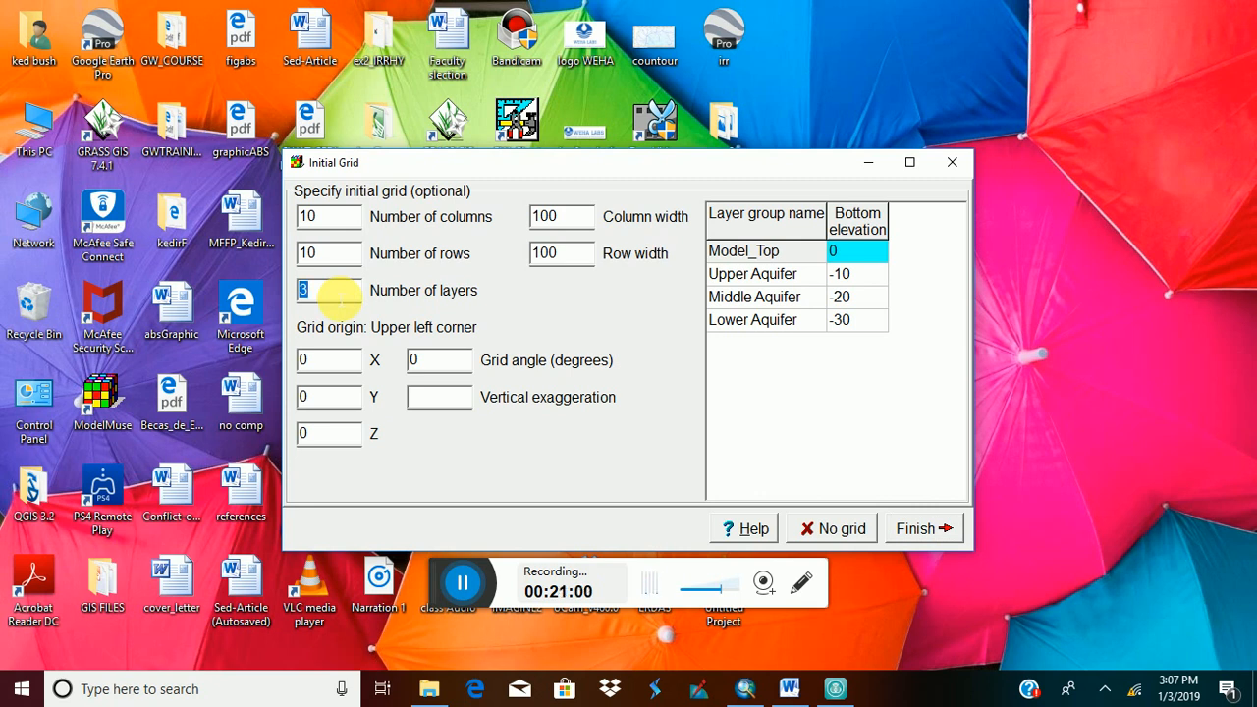
pyautogui.click(729, 260)
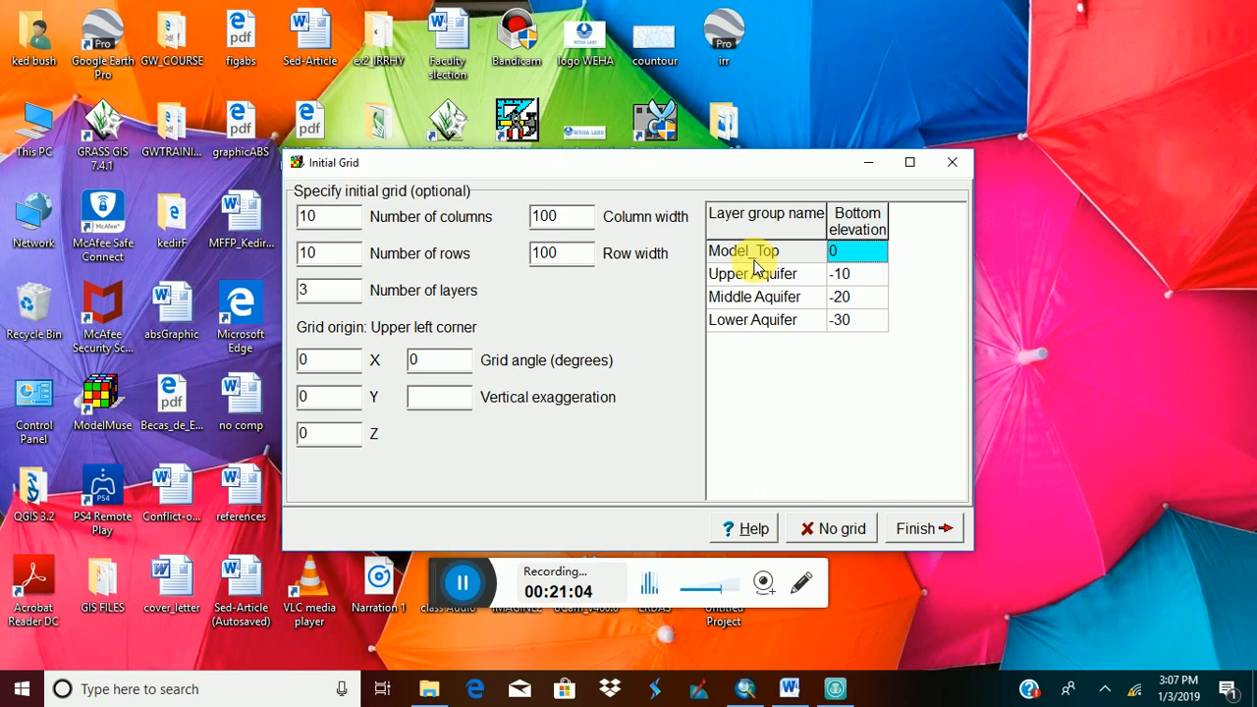
pyautogui.click(769, 273)
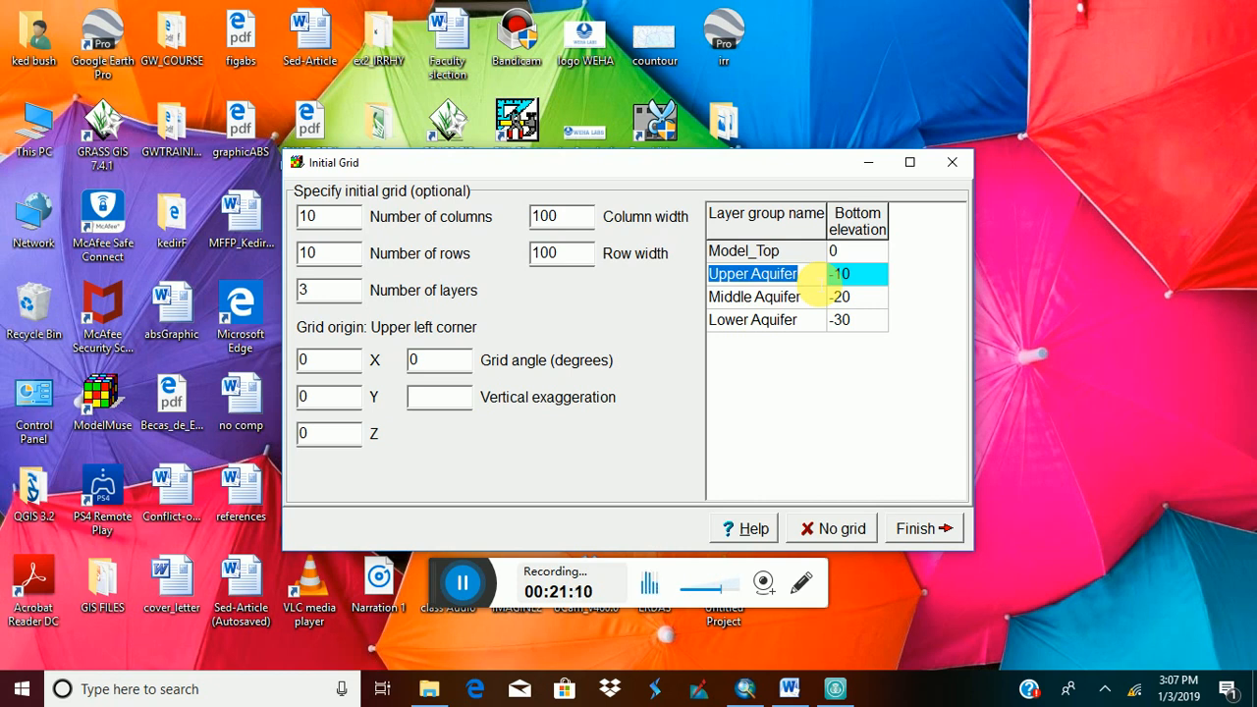
pyautogui.write('up')
pyautogui.write('p')
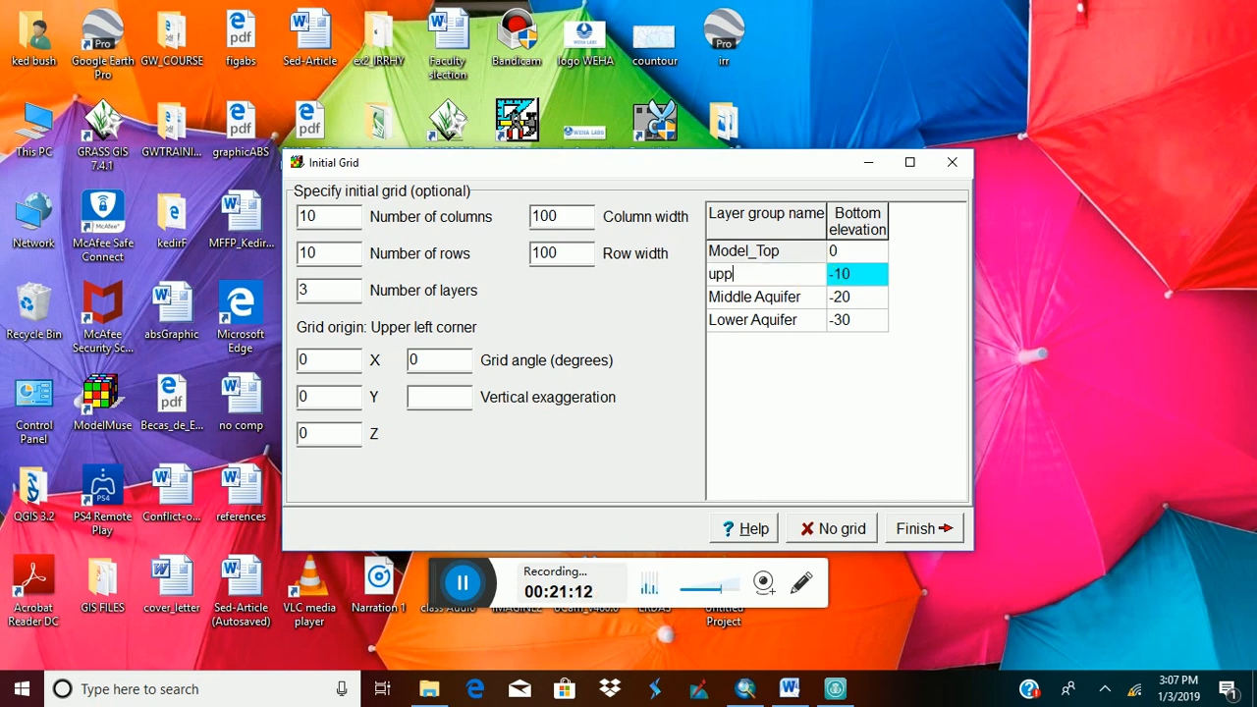
pyautogui.write('er sandy unit')
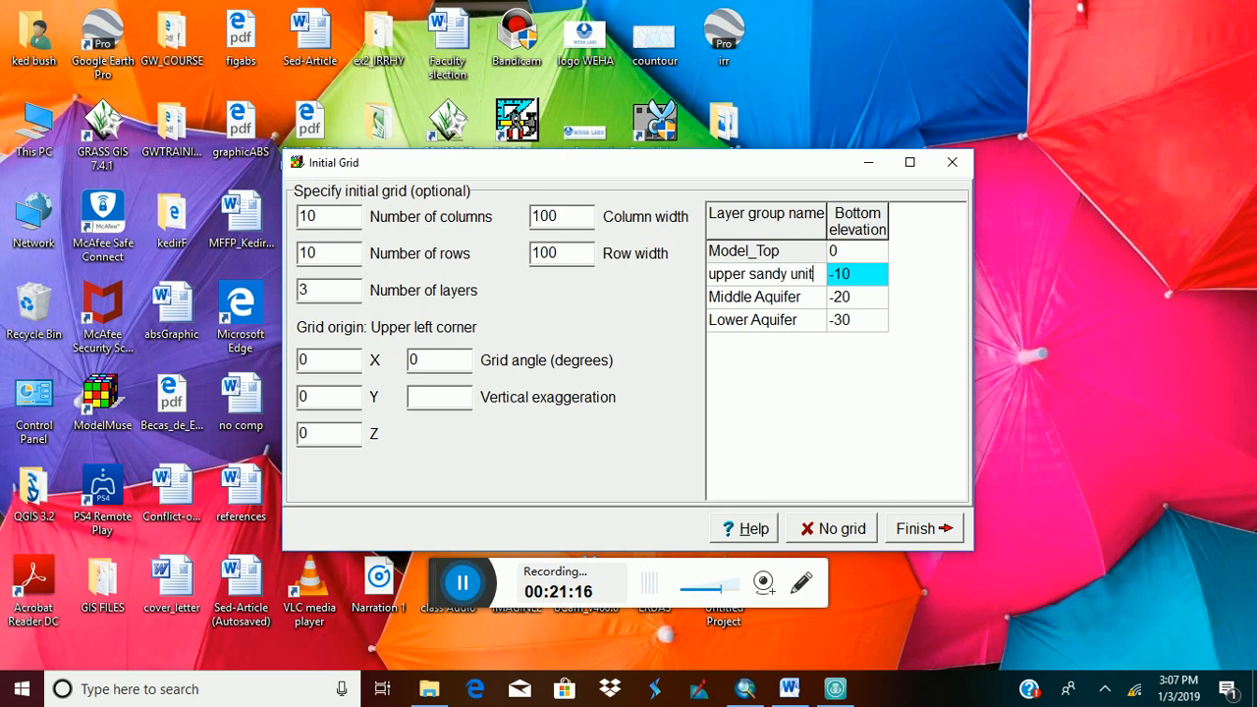
# Rename the Middle Aquifer layer group as "Silty-clayey unit".
pyautogui.click(772, 308)
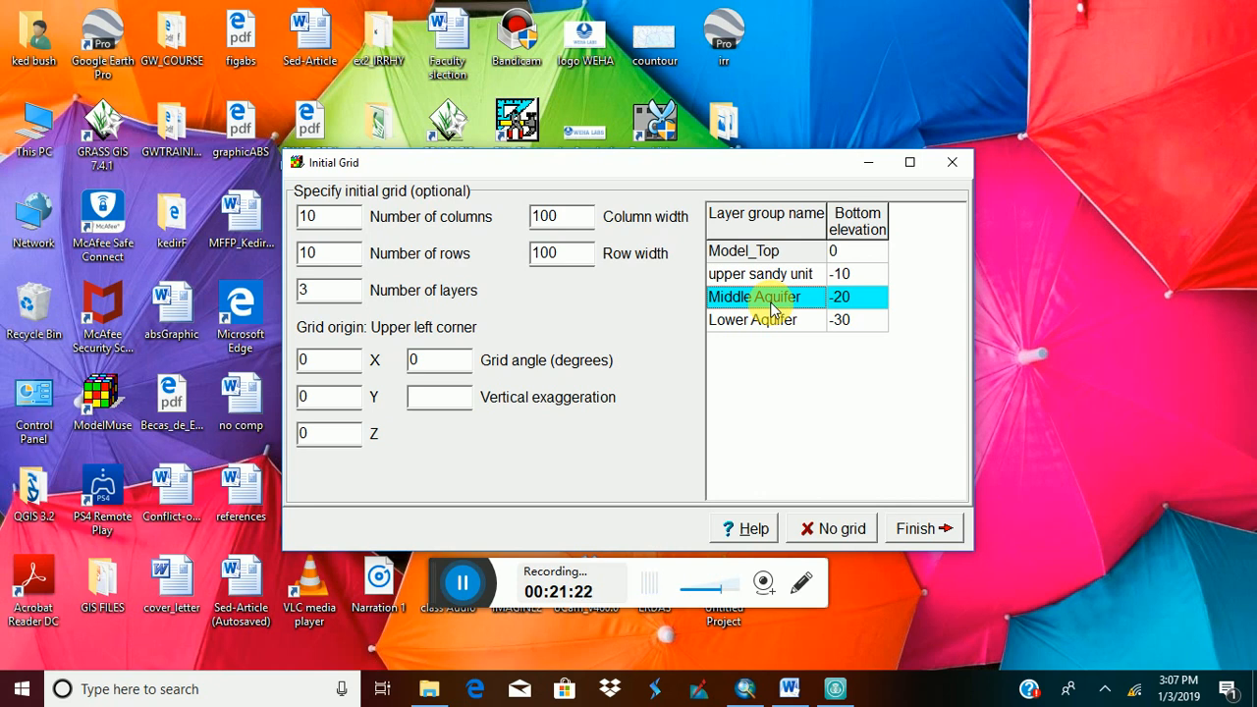
pyautogui.write('S')
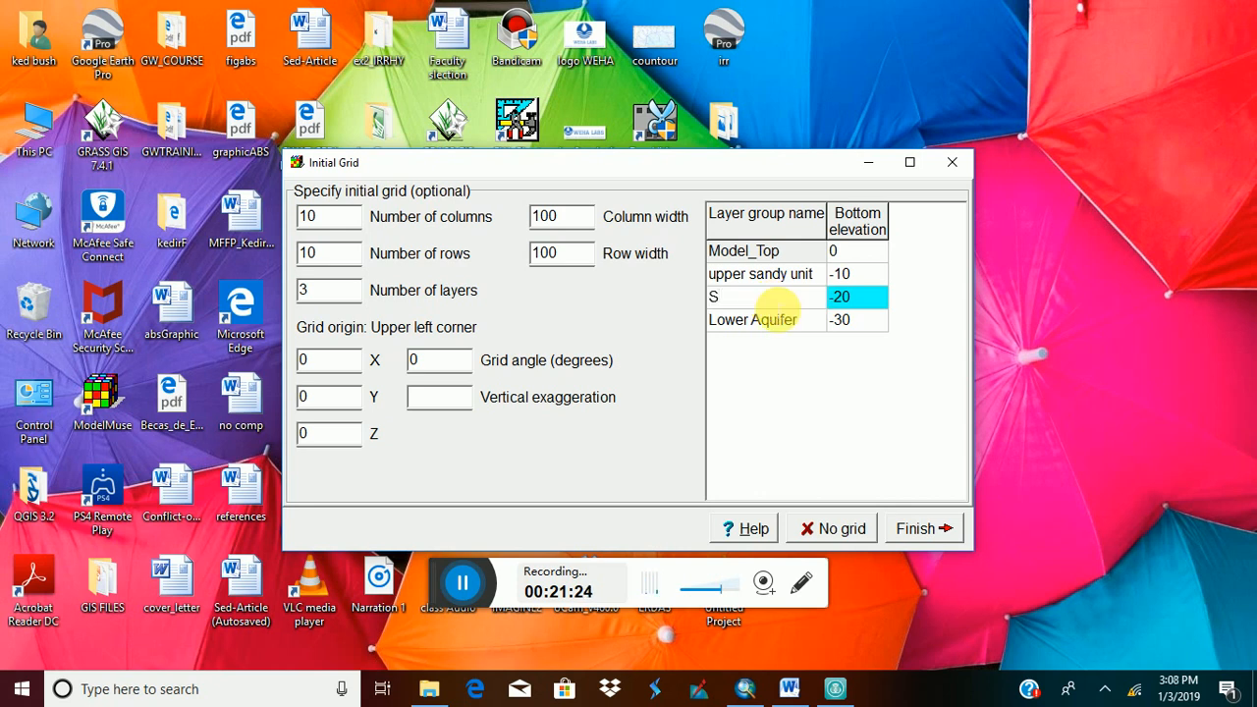
pyautogui.write('ilty-c')
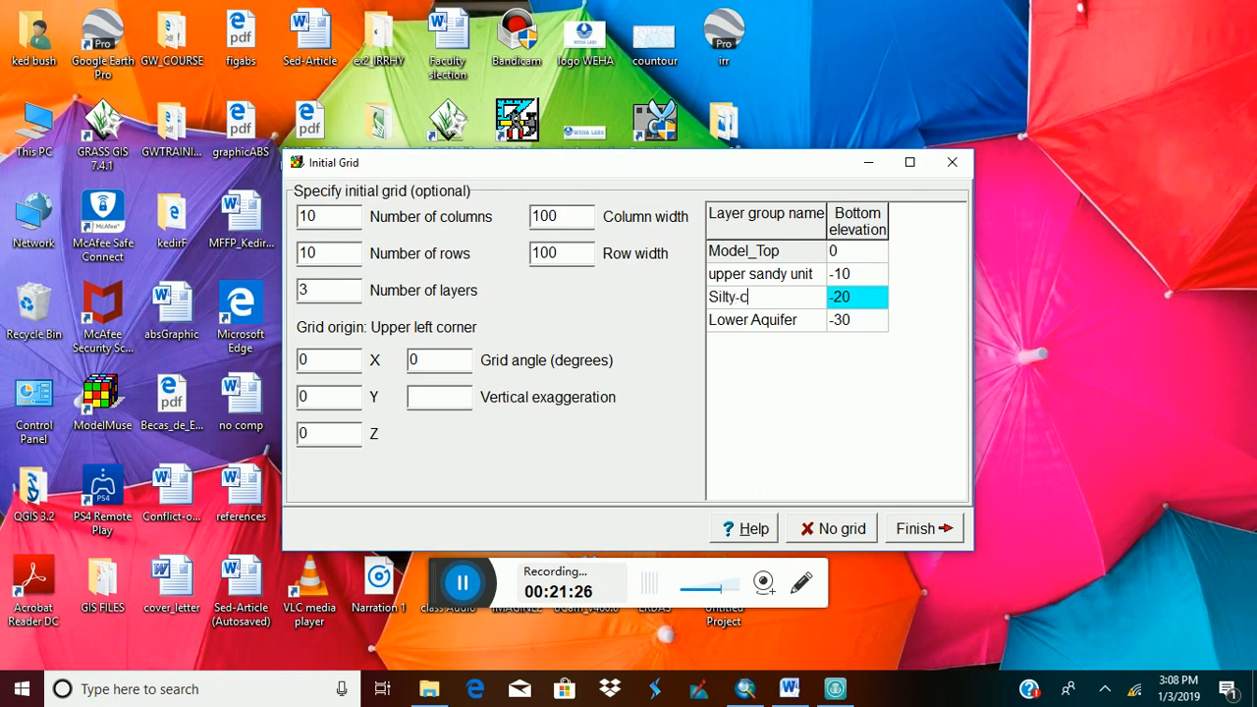
pyautogui.write('layey unit')
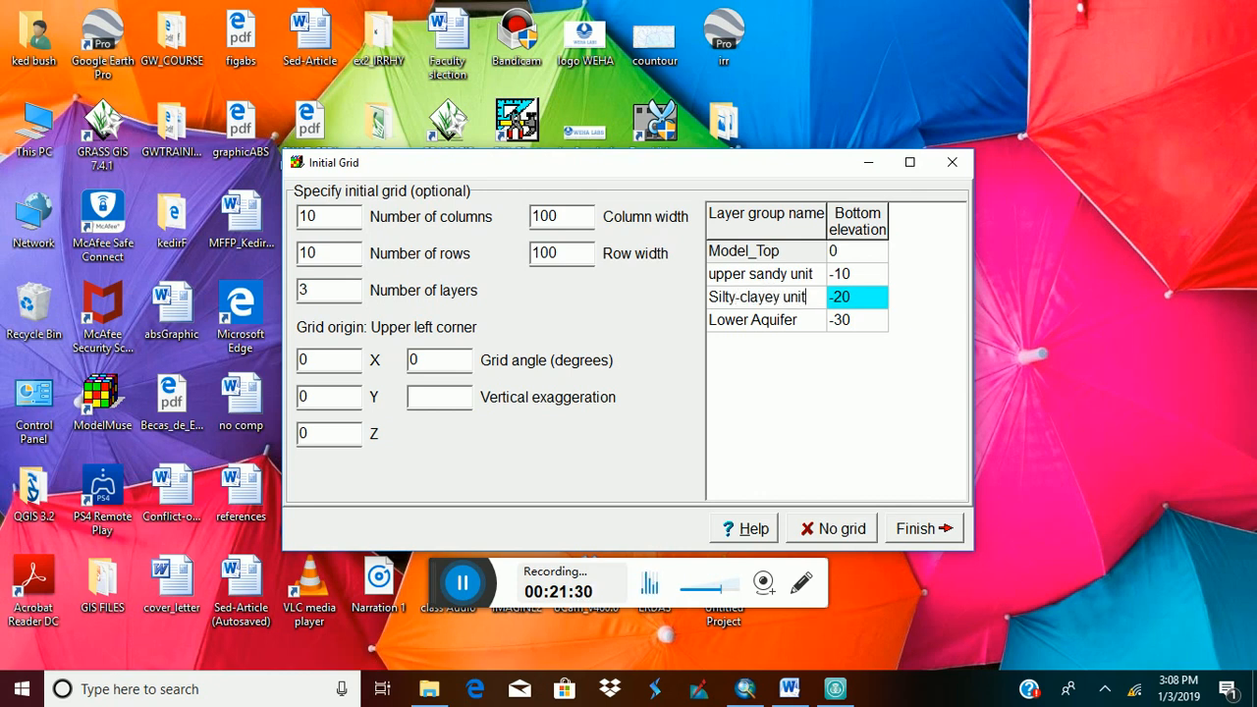
# Rename the Lower Aquifer layer group as "Lower sandy unit".
pyautogui.click(735, 324)
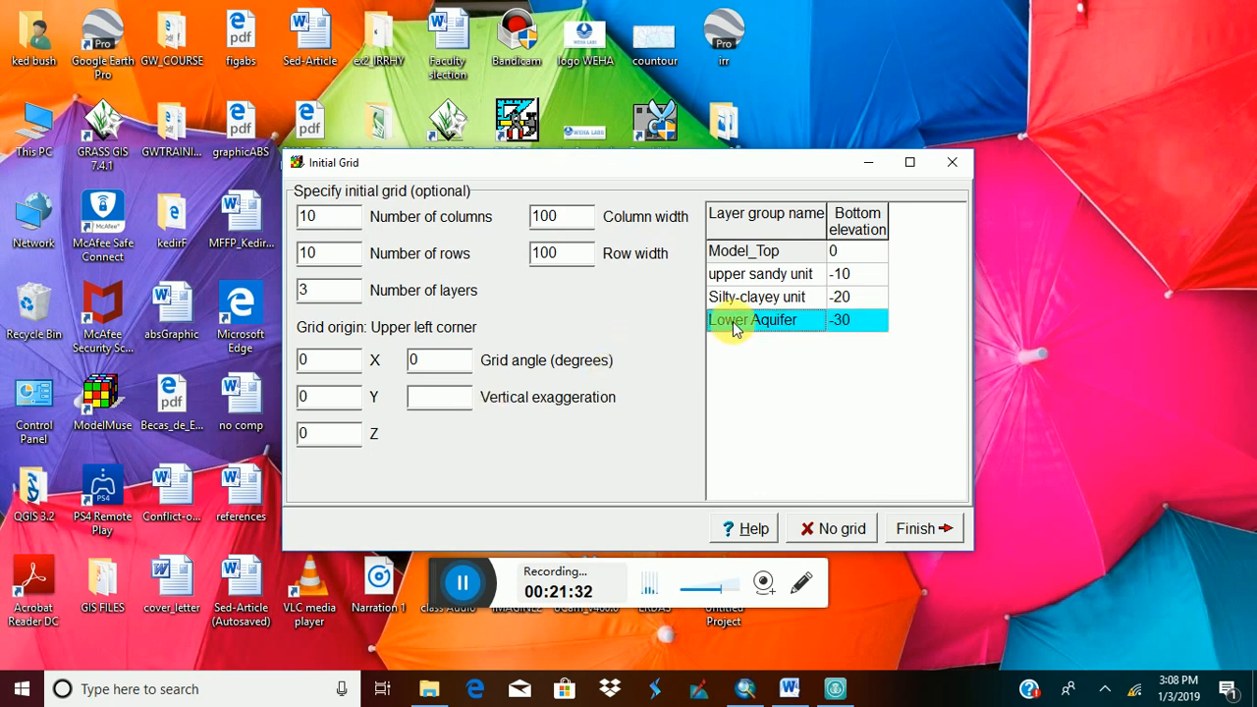
pyautogui.write('Lower ')
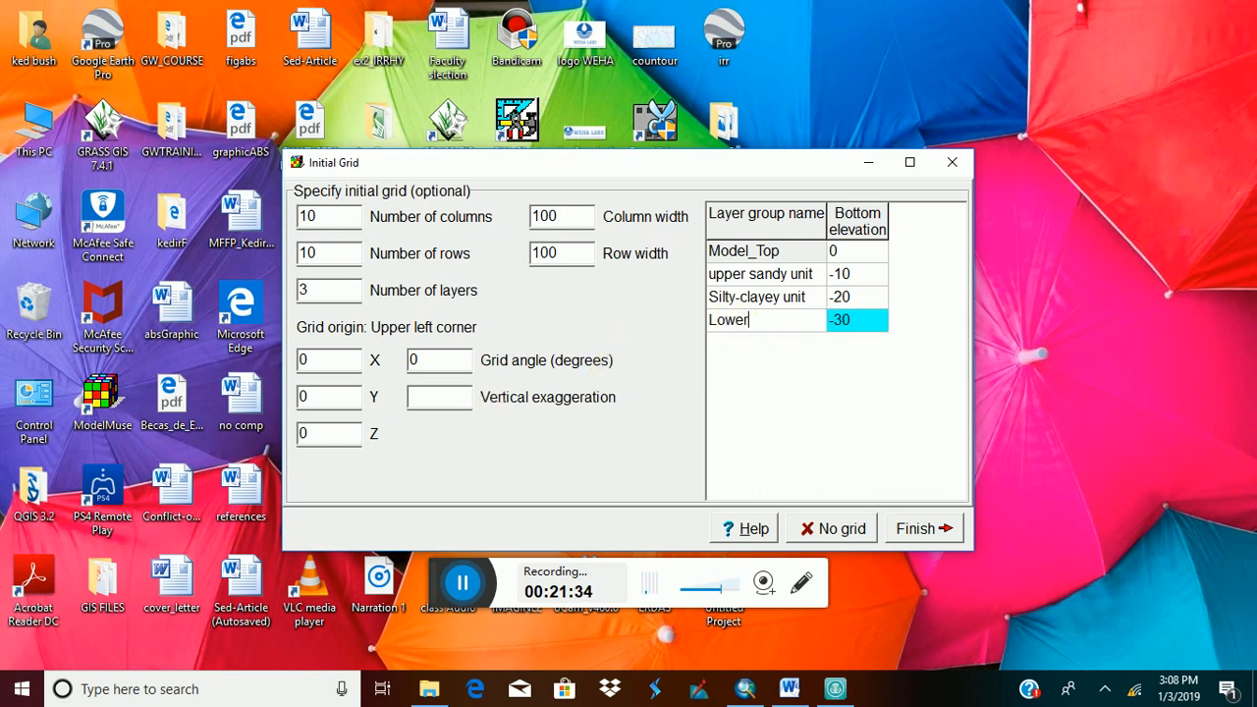
pyautogui.write('sandy unit')
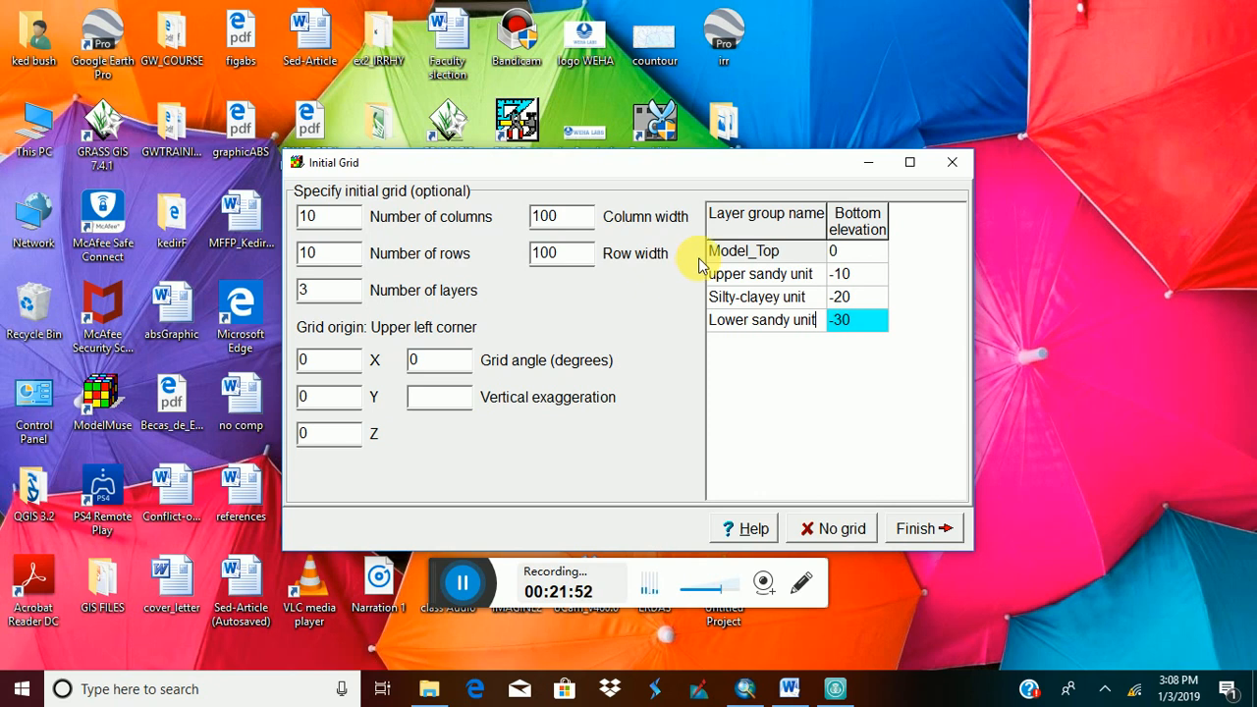
# Set the bottom elevation of the upper sandy unit to -15 and of the Silty-clayey unit to -30.
pyautogui.click(843, 276)
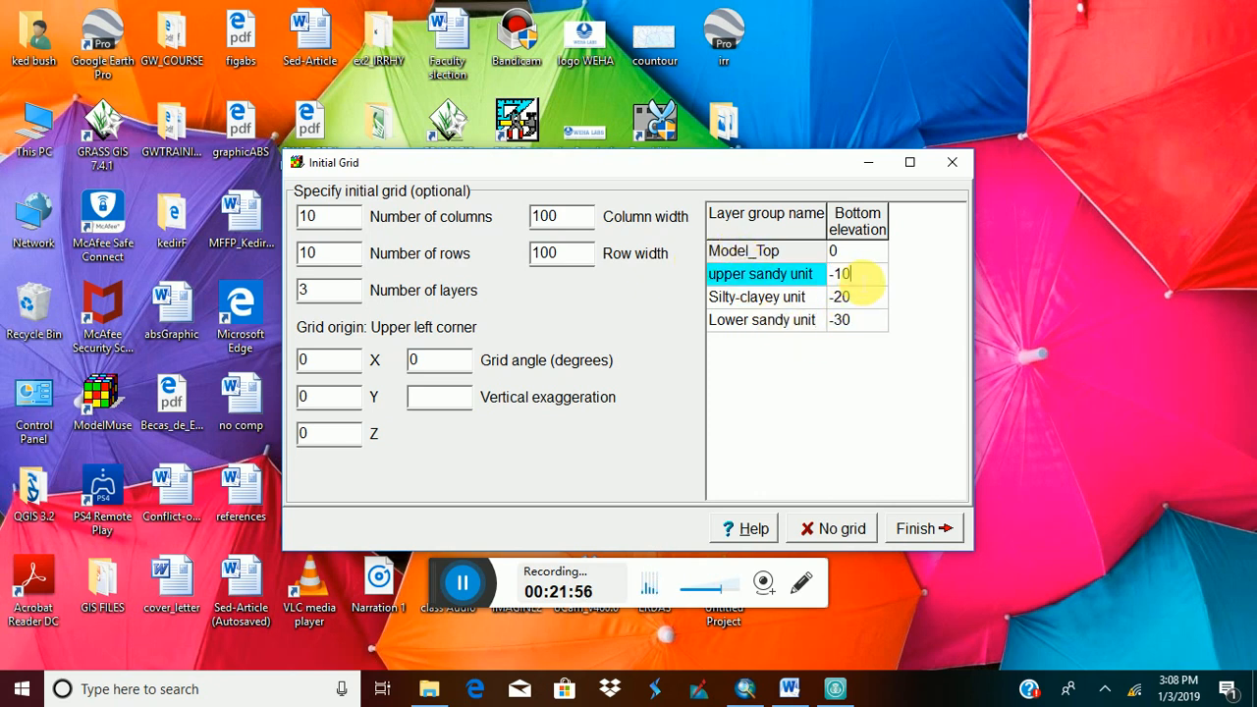
pyautogui.press('BackSpace')
pyautogui.write('5')
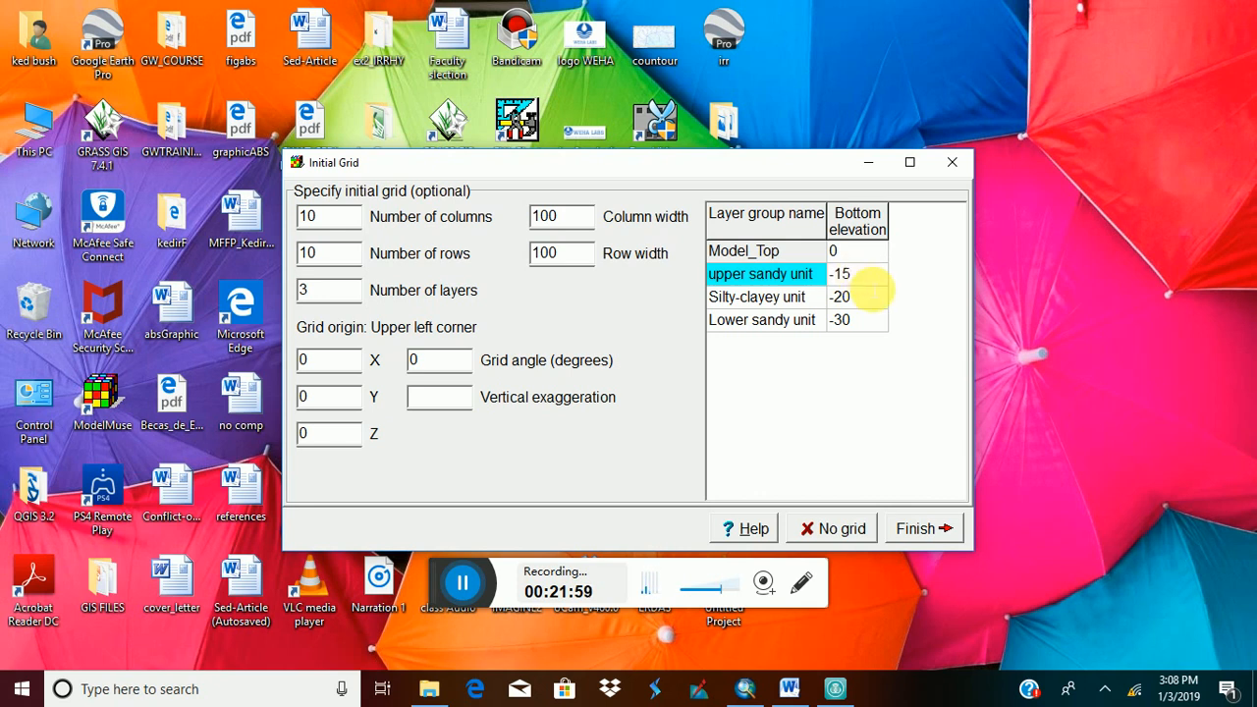
pyautogui.click(854, 298)
pyautogui.click(853, 298)
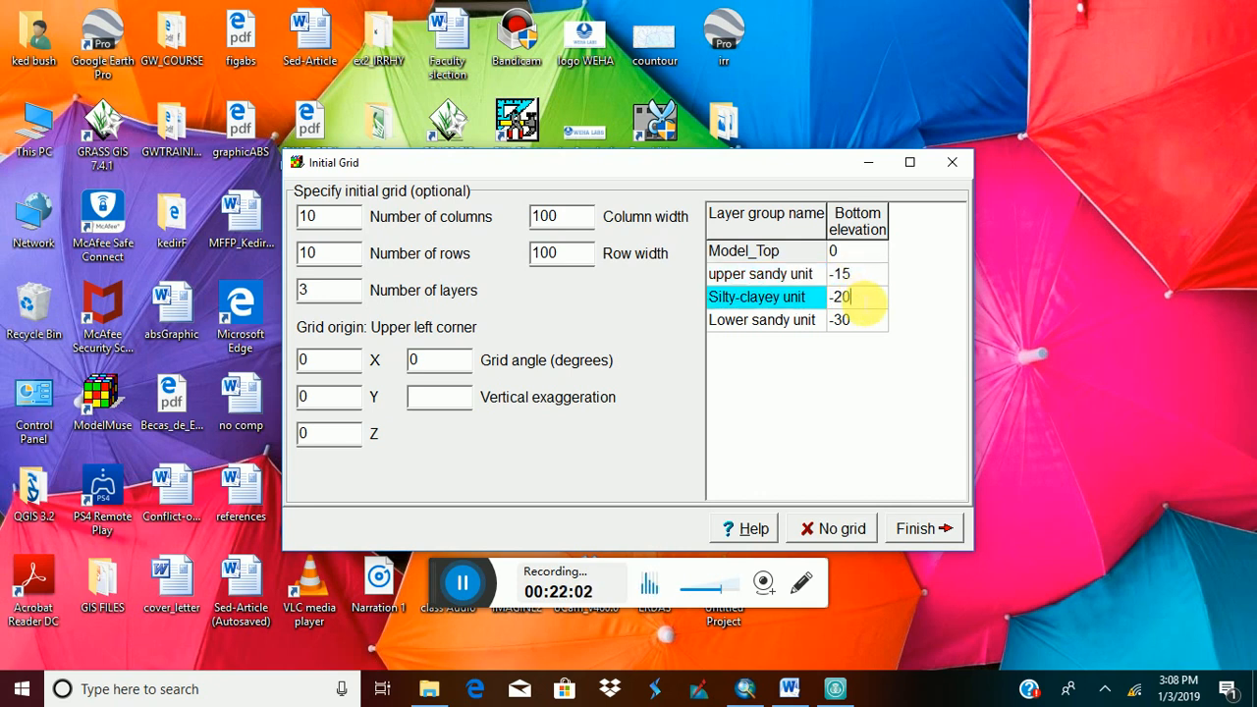
pyautogui.press('BackSpace')
pyautogui.press('BackSpace')
pyautogui.write('30')
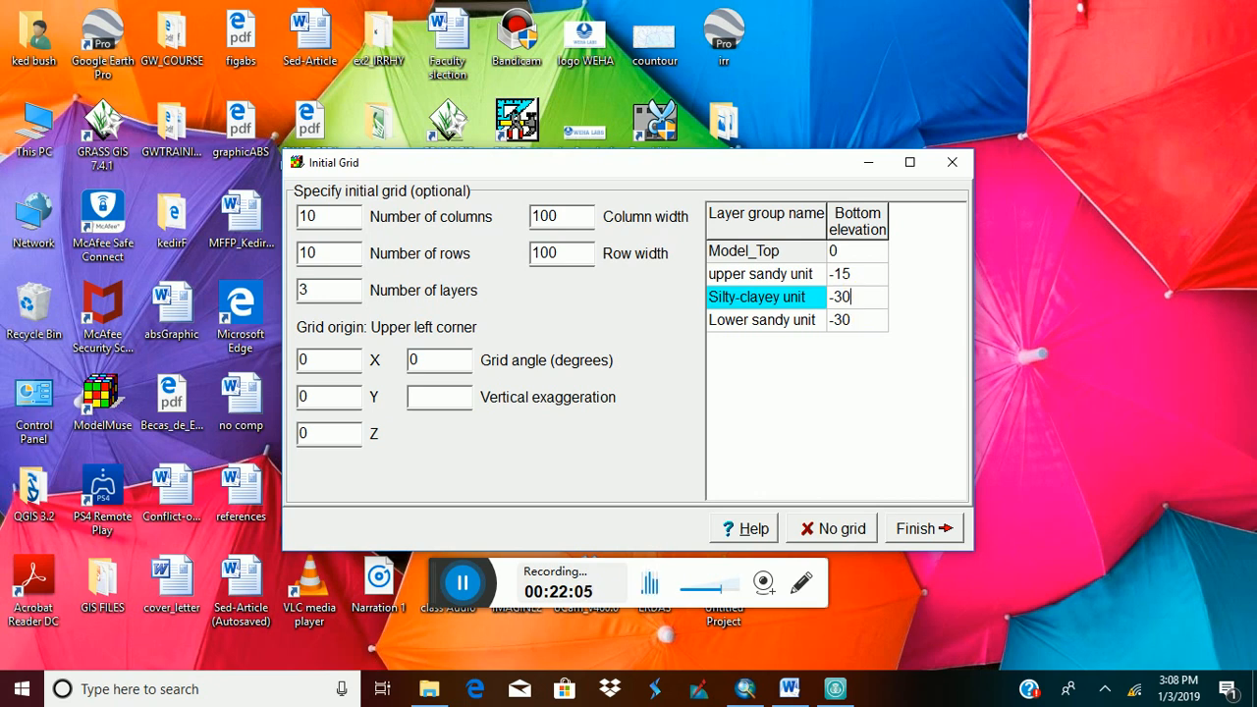
# Set the Lower sandy unit's bottom elevation to -45 and leave the initial grid setup without creating a grid.
pyautogui.click(861, 324)
pyautogui.click(861, 325)
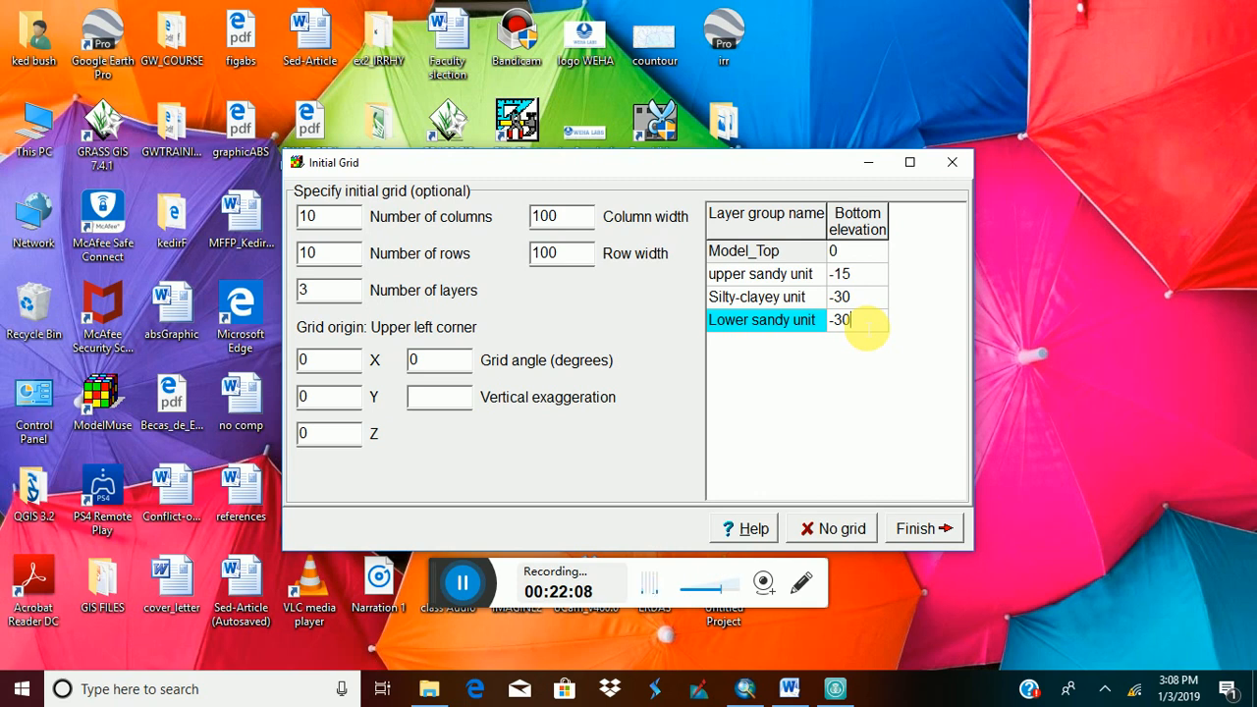
pyautogui.press('BackSpace')
pyautogui.press('BackSpace')
pyautogui.write('45')
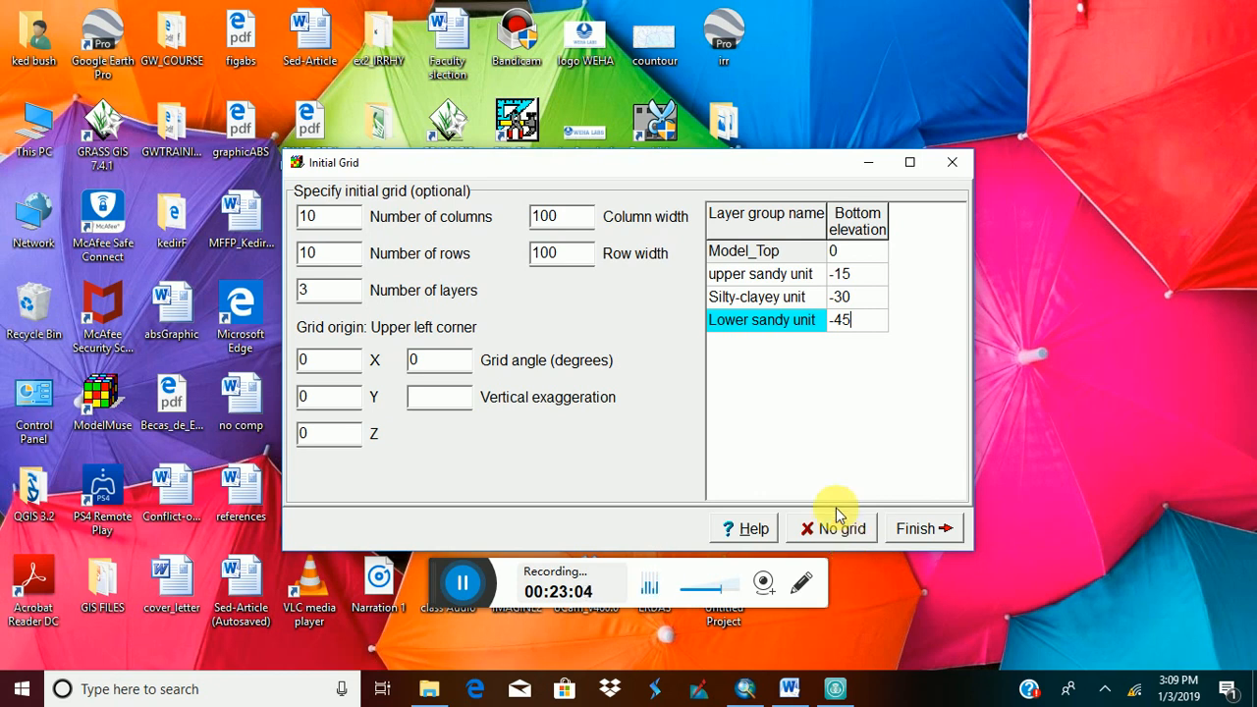
pyautogui.click(832, 531)
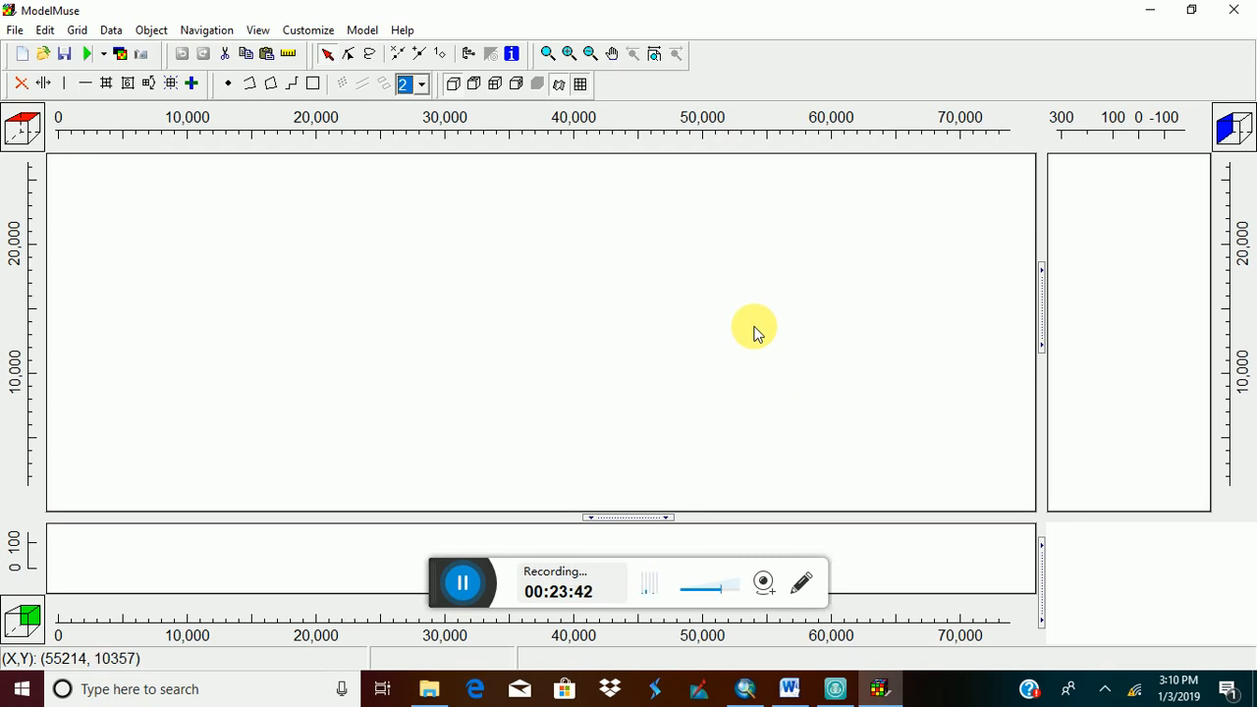
# Open the irrigationunit4 shapefile from the Irrigation_unit4.shp folder for import.
pyautogui.click(18, 34)
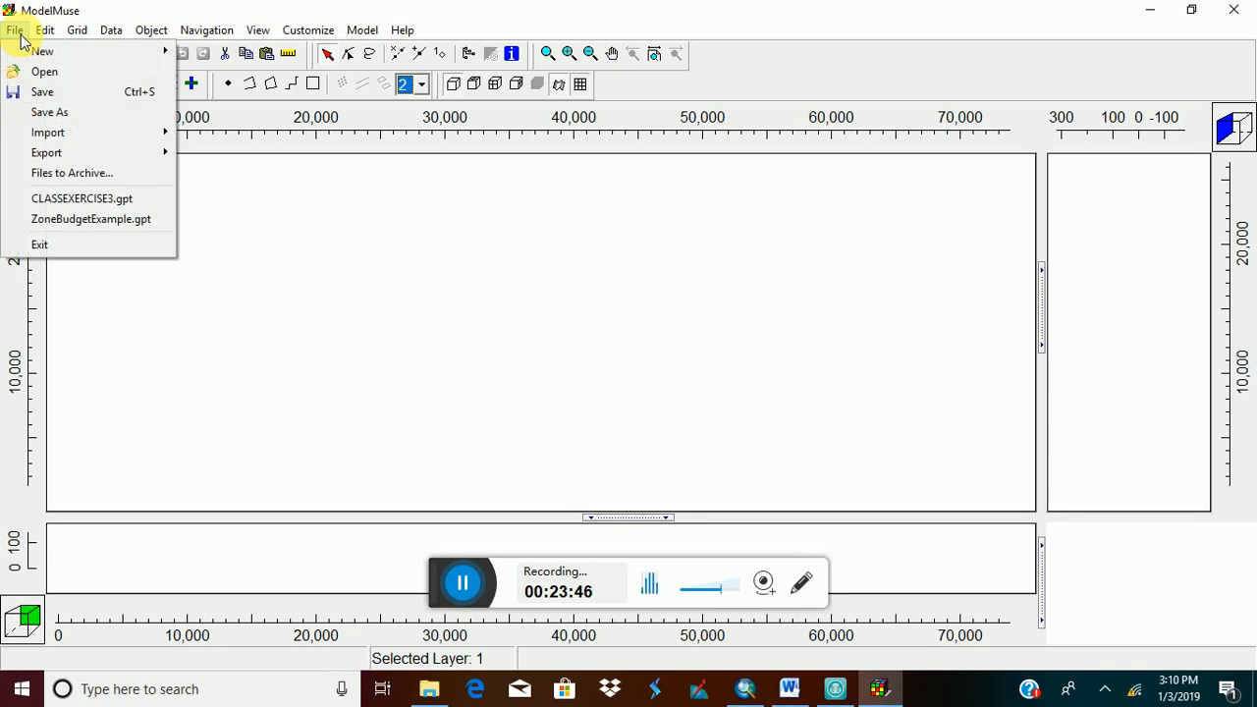
pyautogui.moveTo(163, 134)
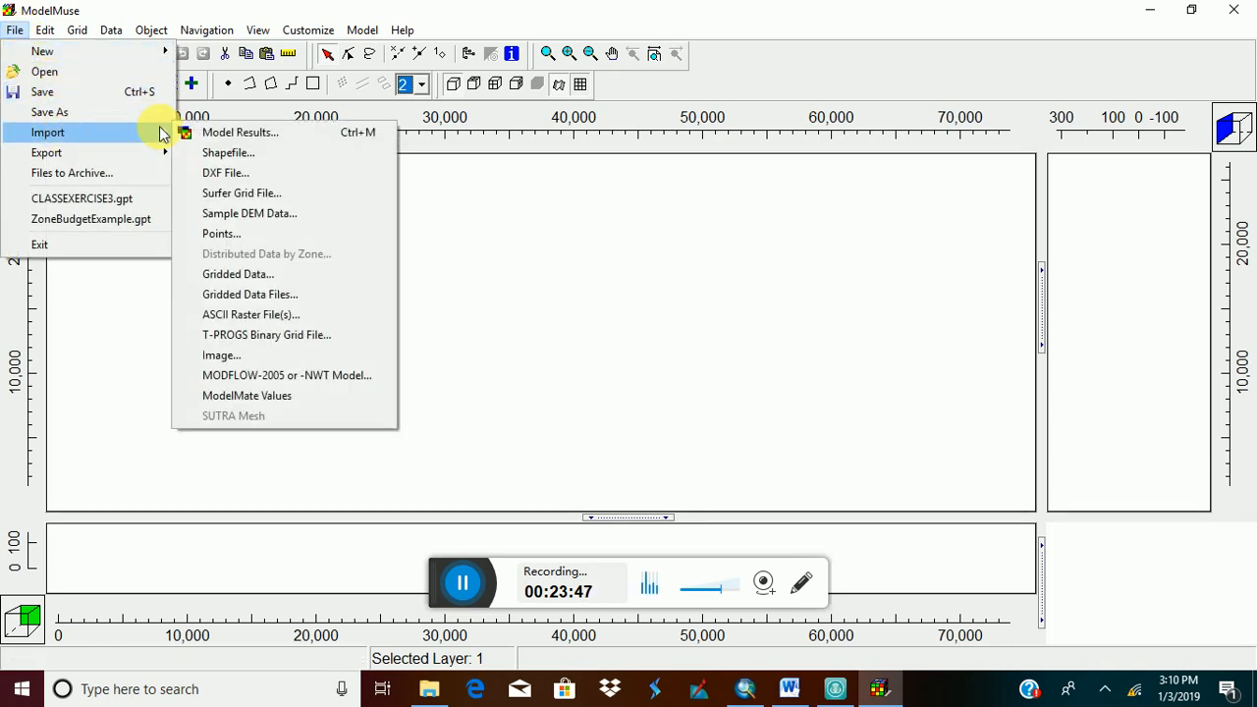
pyautogui.click(233, 154)
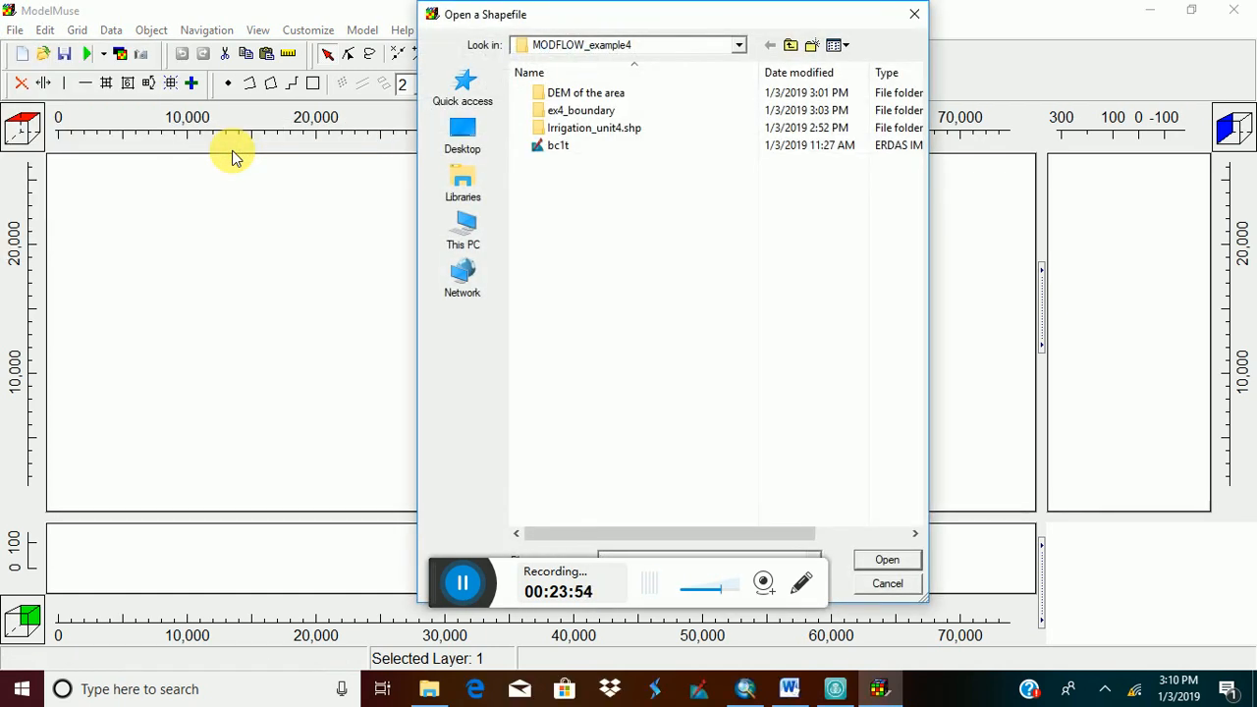
pyautogui.doubleClick(628, 131)
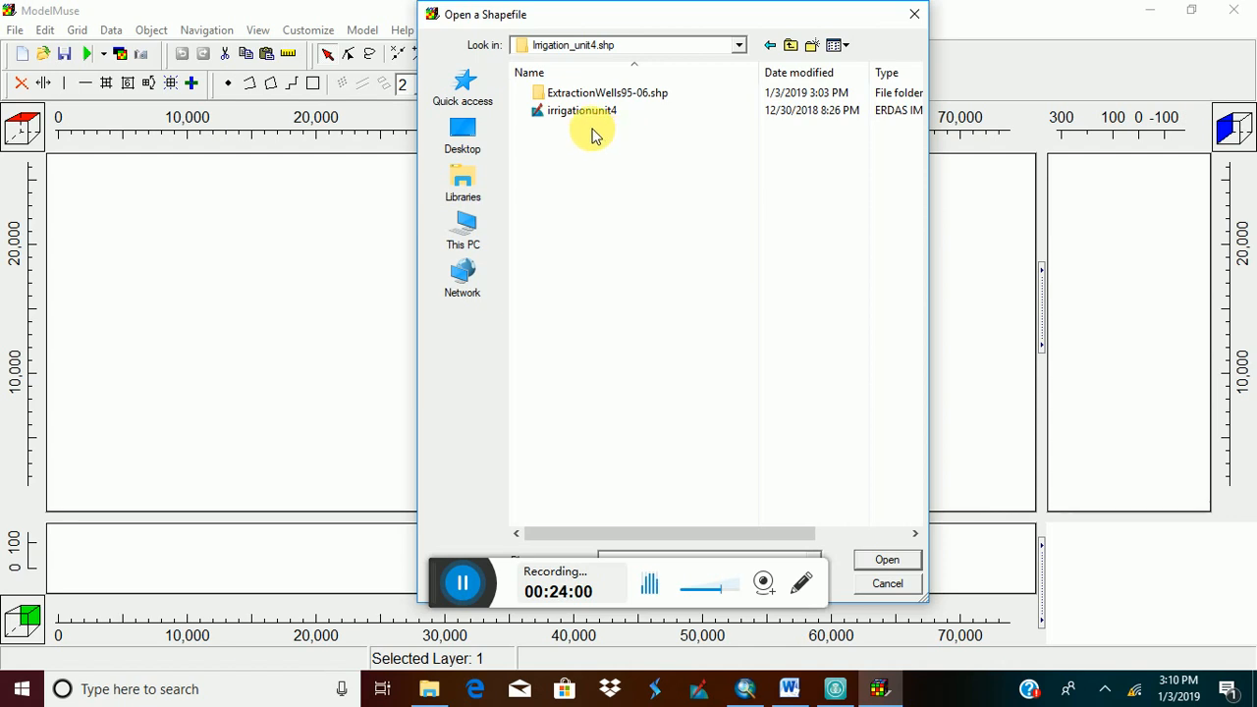
pyautogui.click(584, 115)
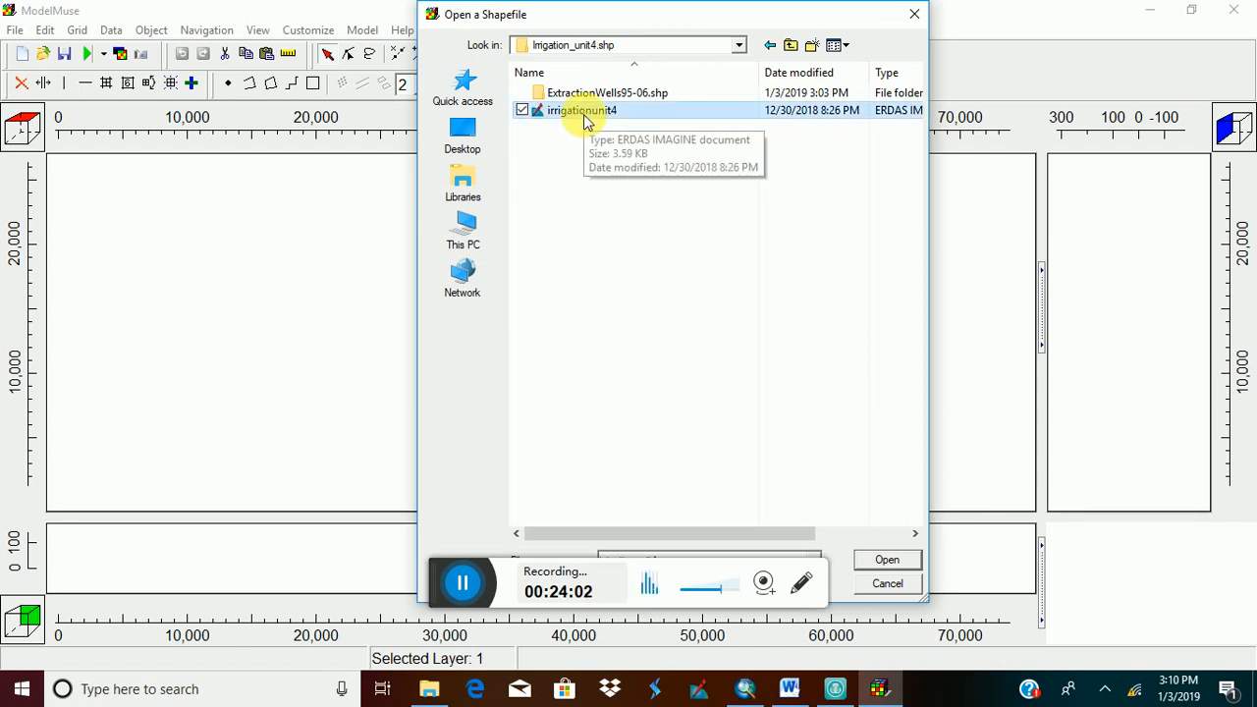
pyautogui.click(887, 562)
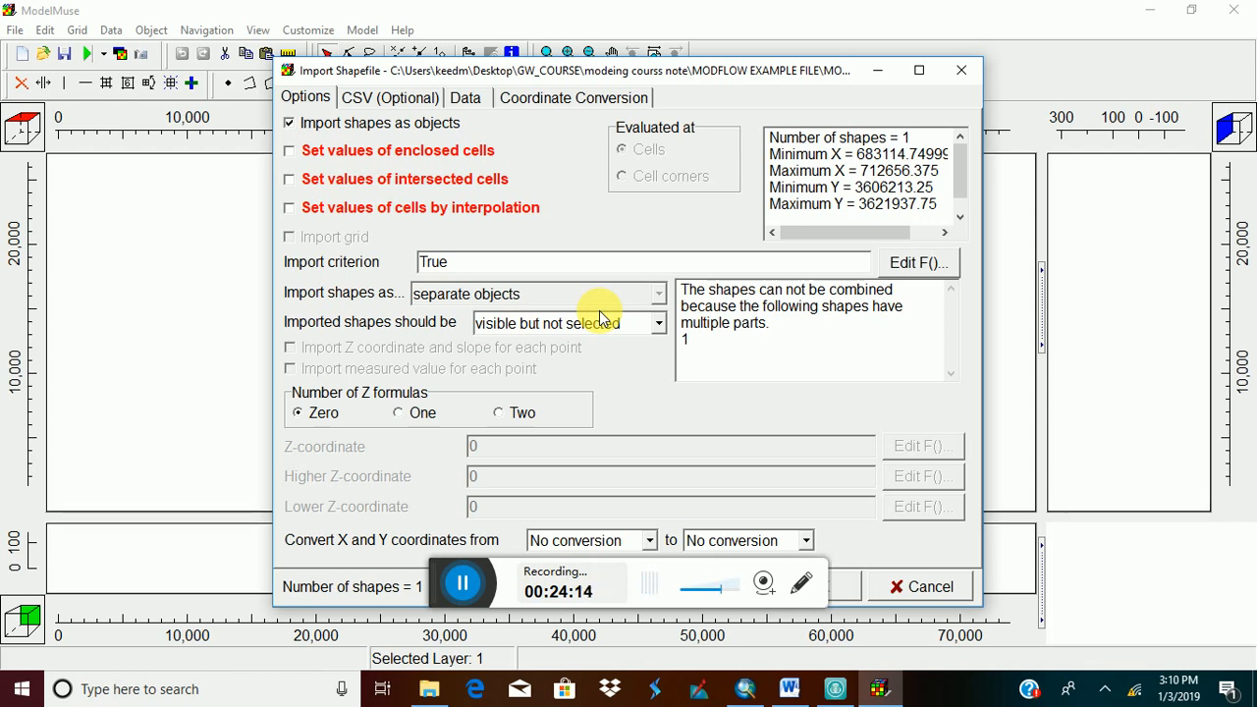
# Make the imported shape set values of enclosed cells and use two Z formulas.
pyautogui.click(292, 156)
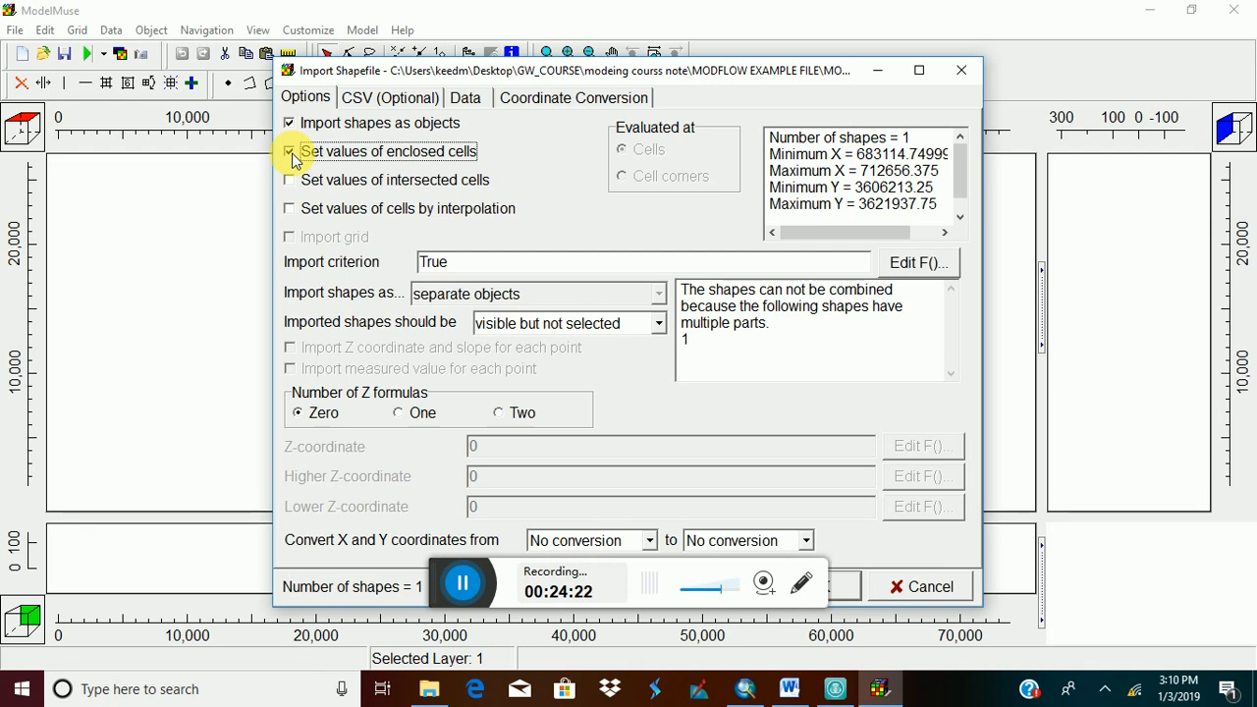
pyautogui.click(502, 413)
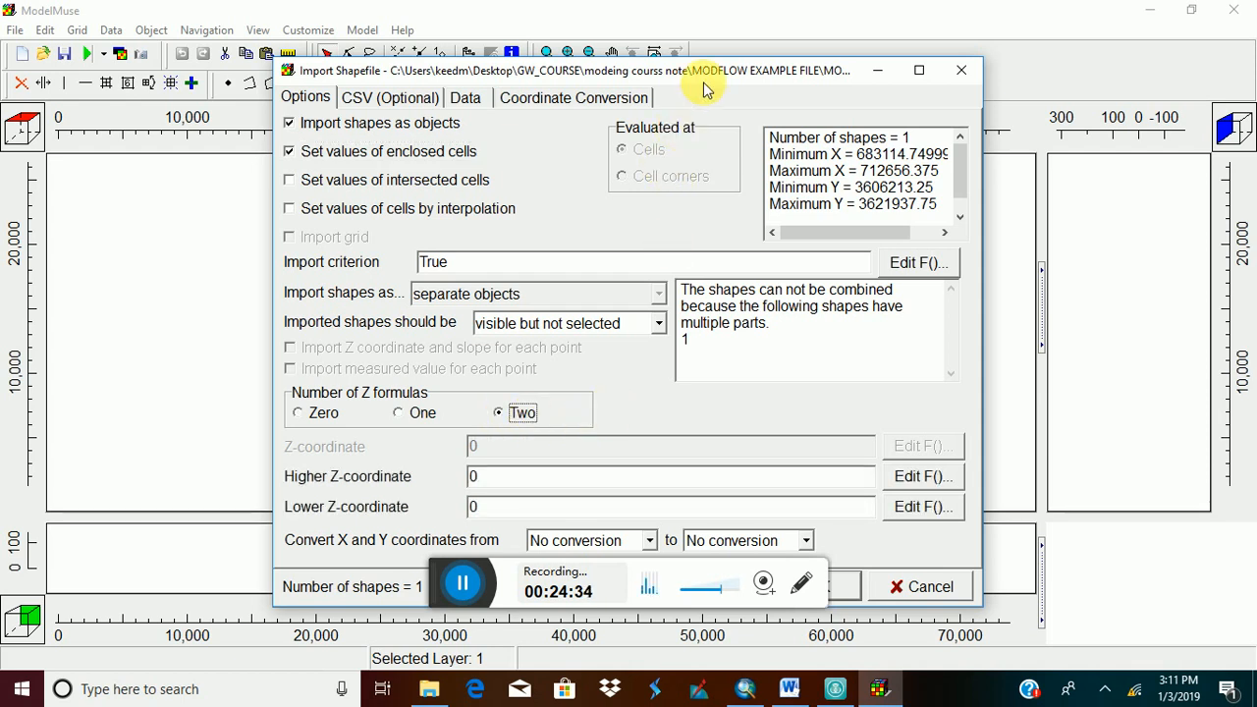
pyautogui.moveTo(707, 70); pyautogui.dragTo(707, 20)
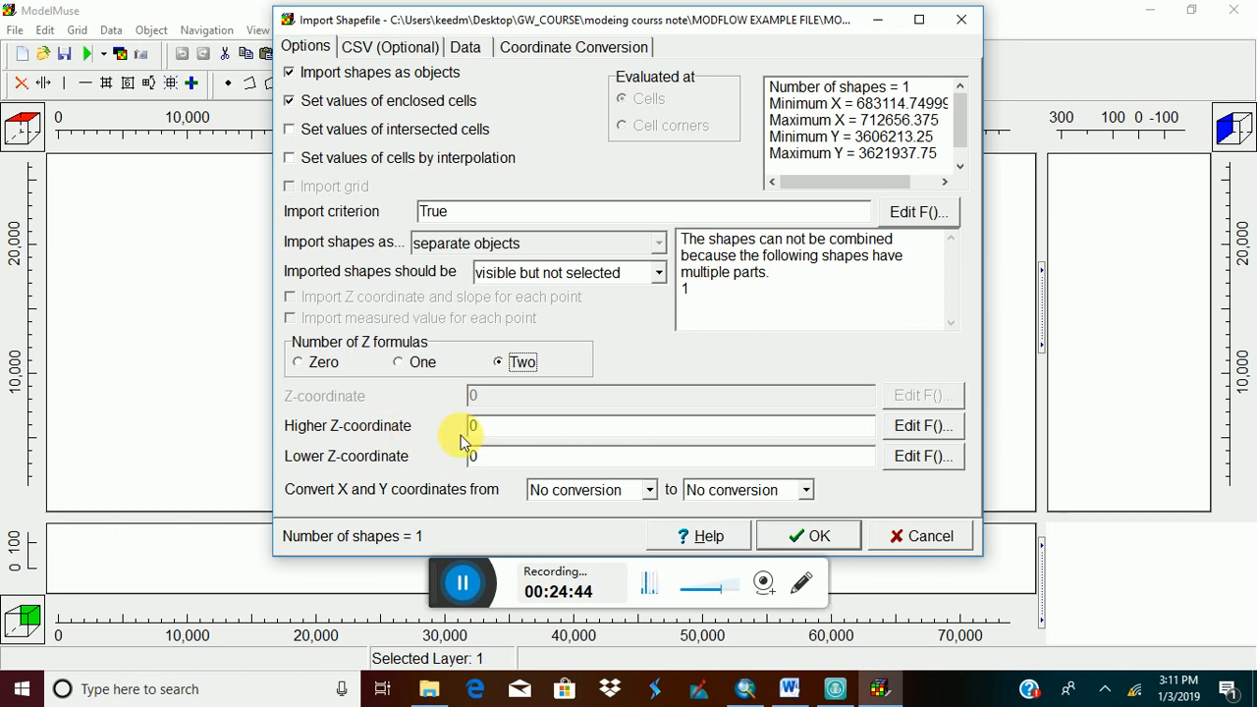
# Set the higher Z-coordinate formula to the Model_Top data set from the required layer definitions.
pyautogui.click(909, 428)
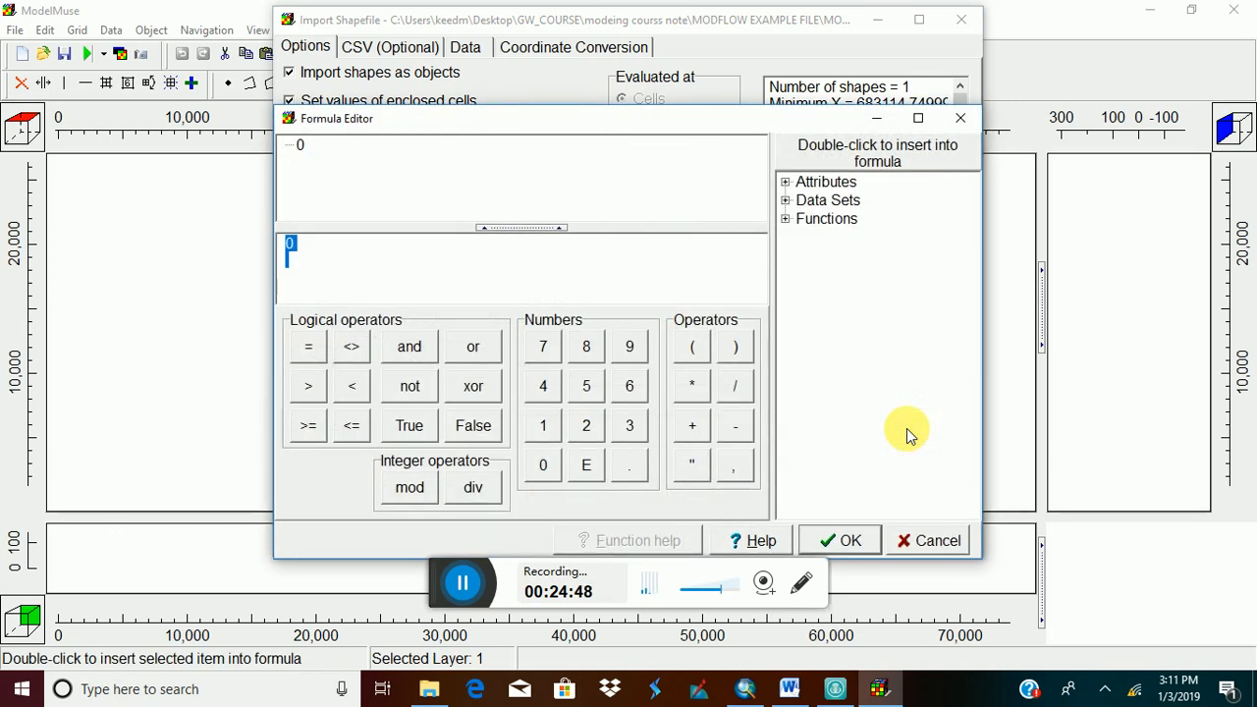
pyautogui.click(786, 200)
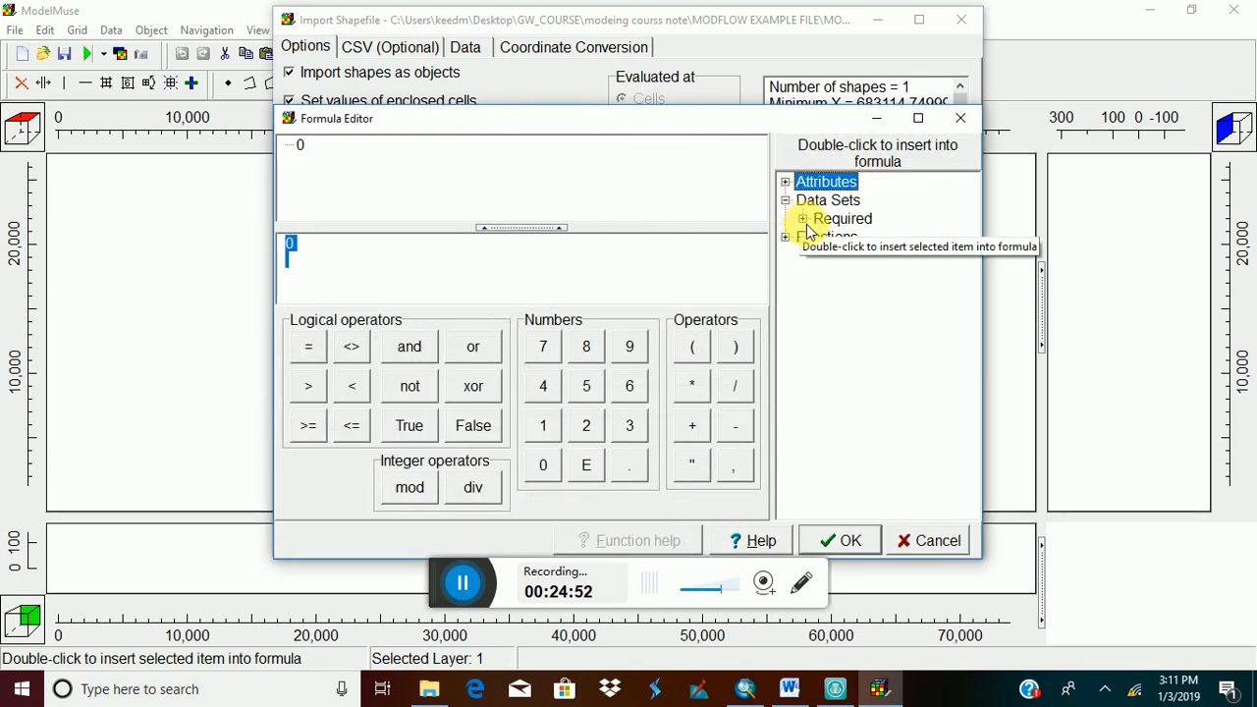
pyautogui.click(804, 219)
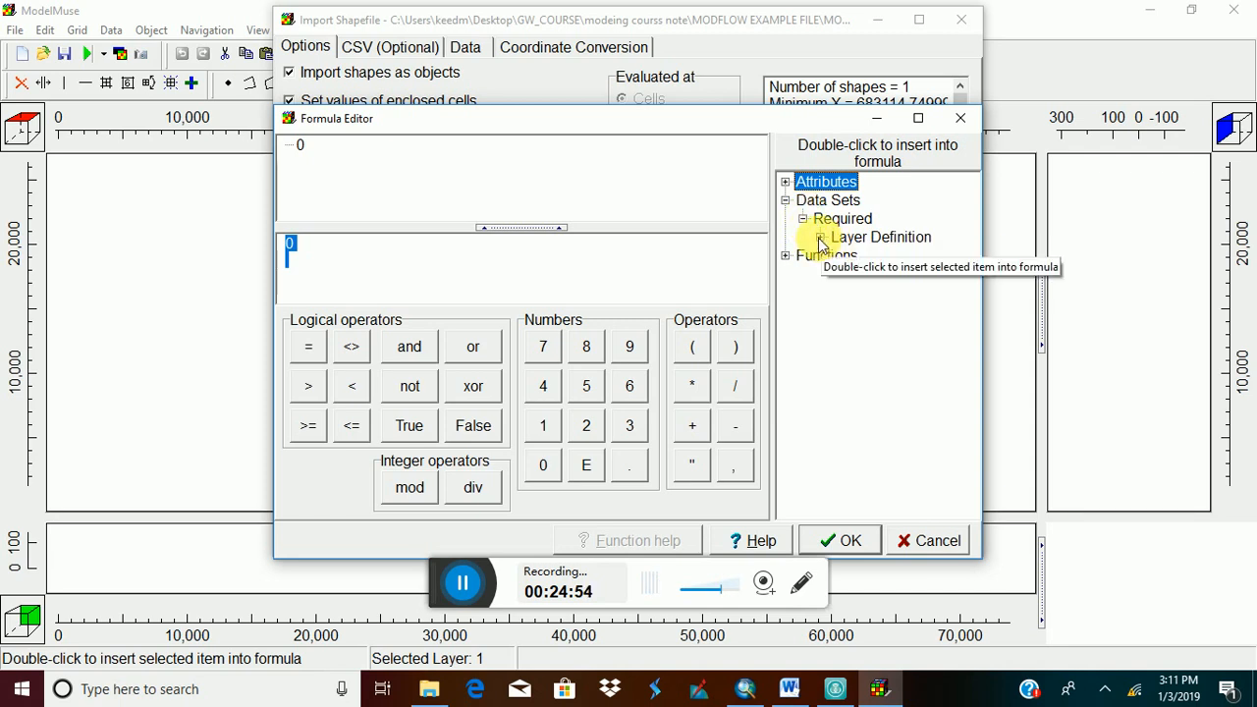
pyautogui.click(820, 238)
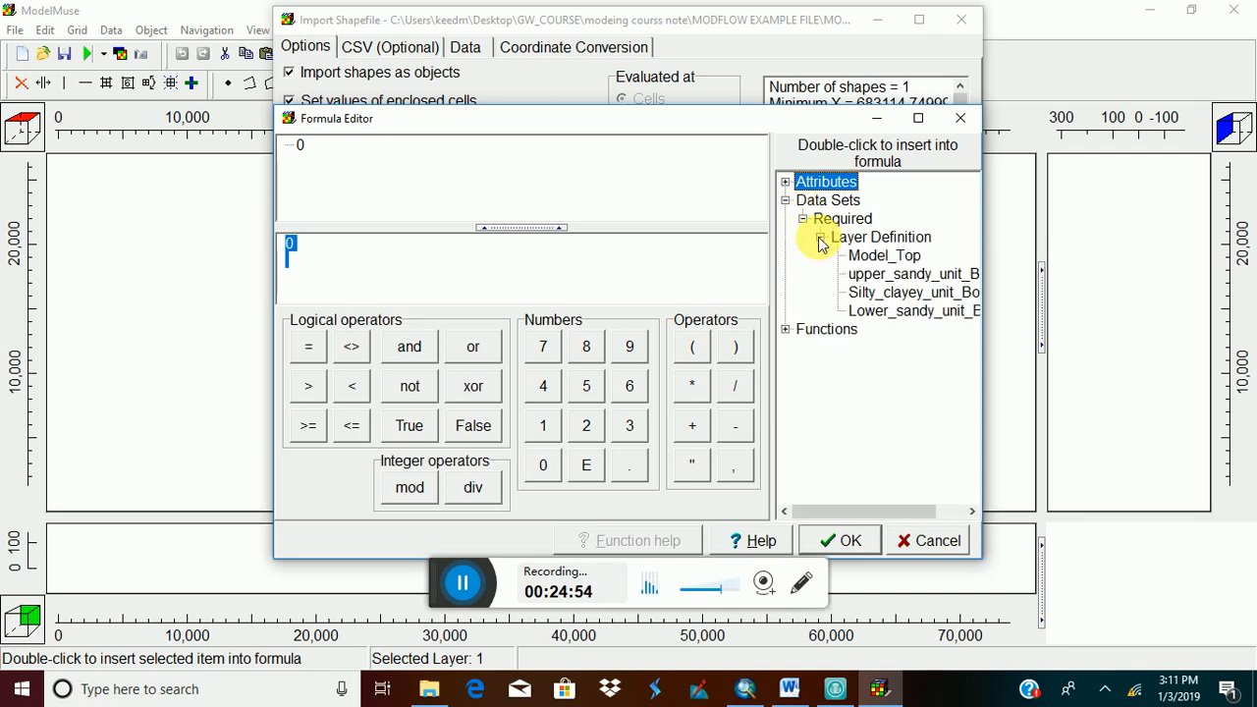
pyautogui.click(865, 257)
pyautogui.doubleClick(866, 257)
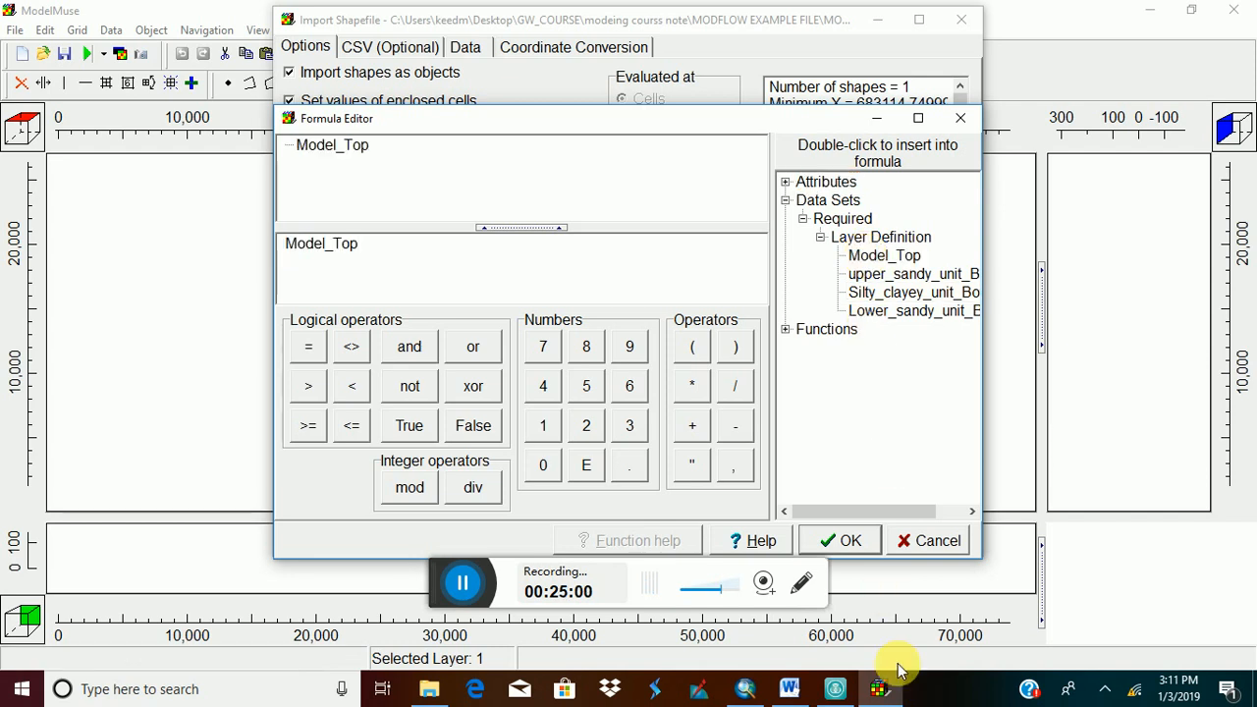
pyautogui.click(850, 540)
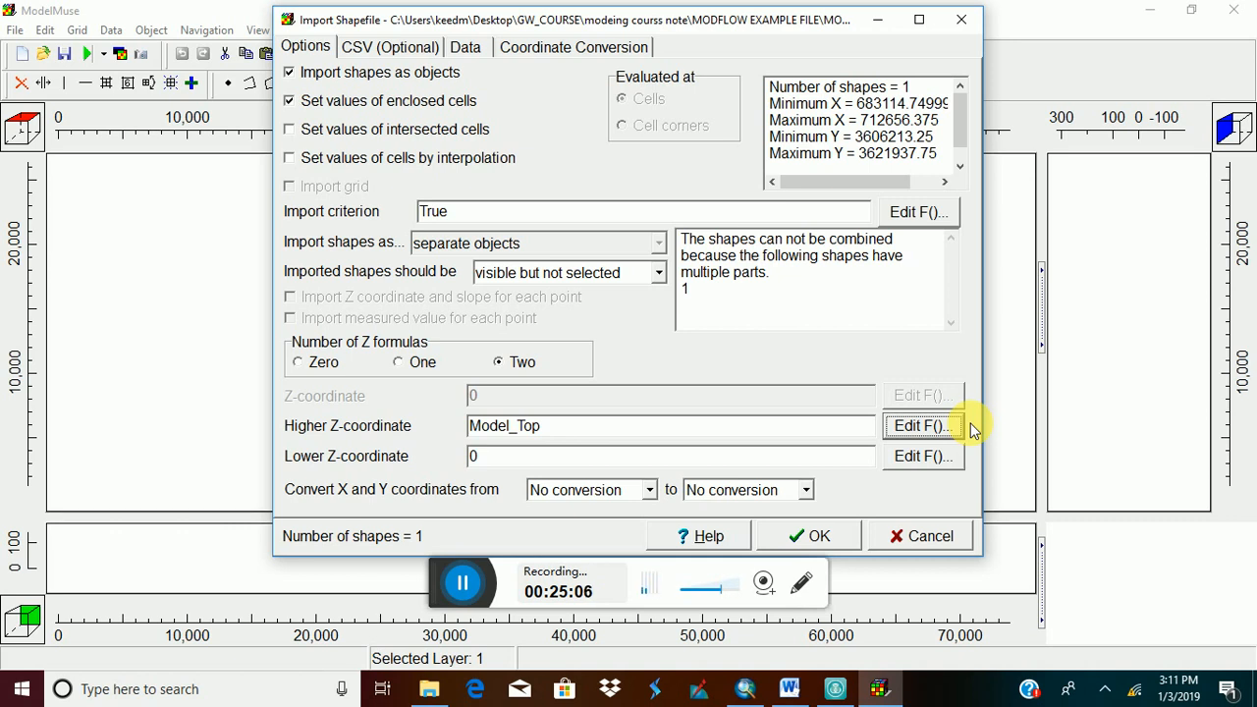
# Set the lower Z-coordinate formula to Lower_sandy_unit_Bottom and import the shapefile.
pyautogui.click(911, 459)
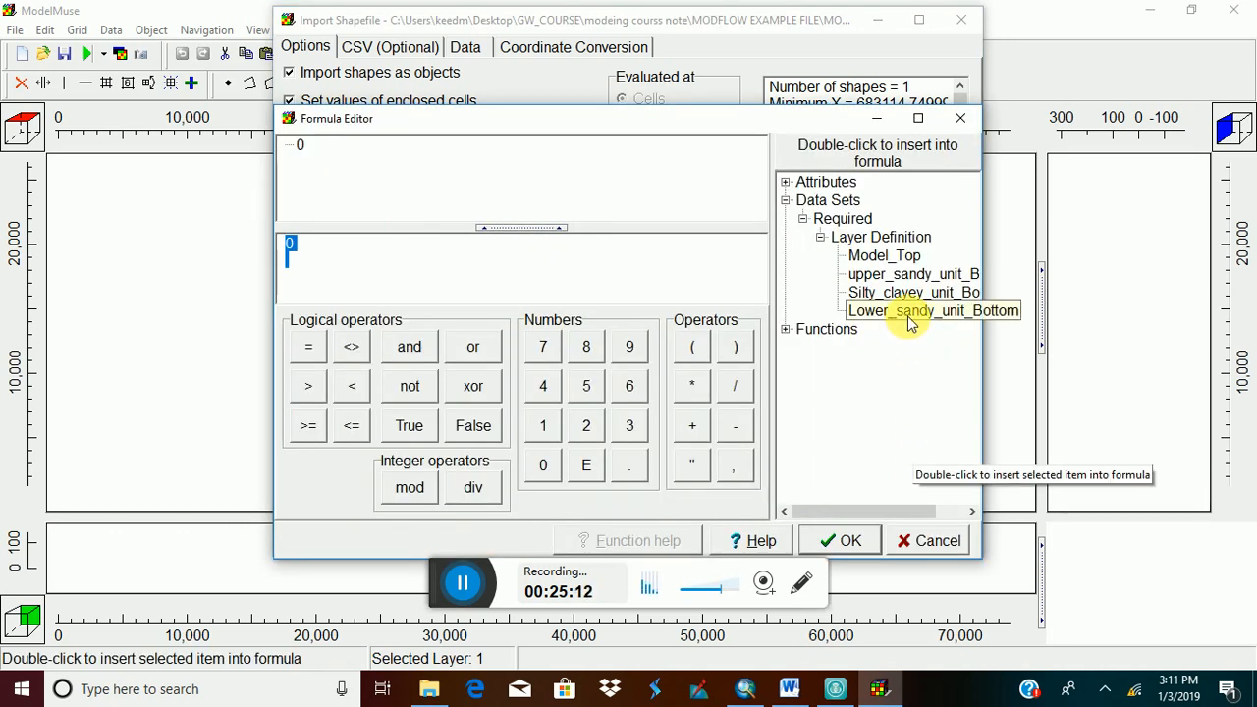
pyautogui.doubleClick(911, 313)
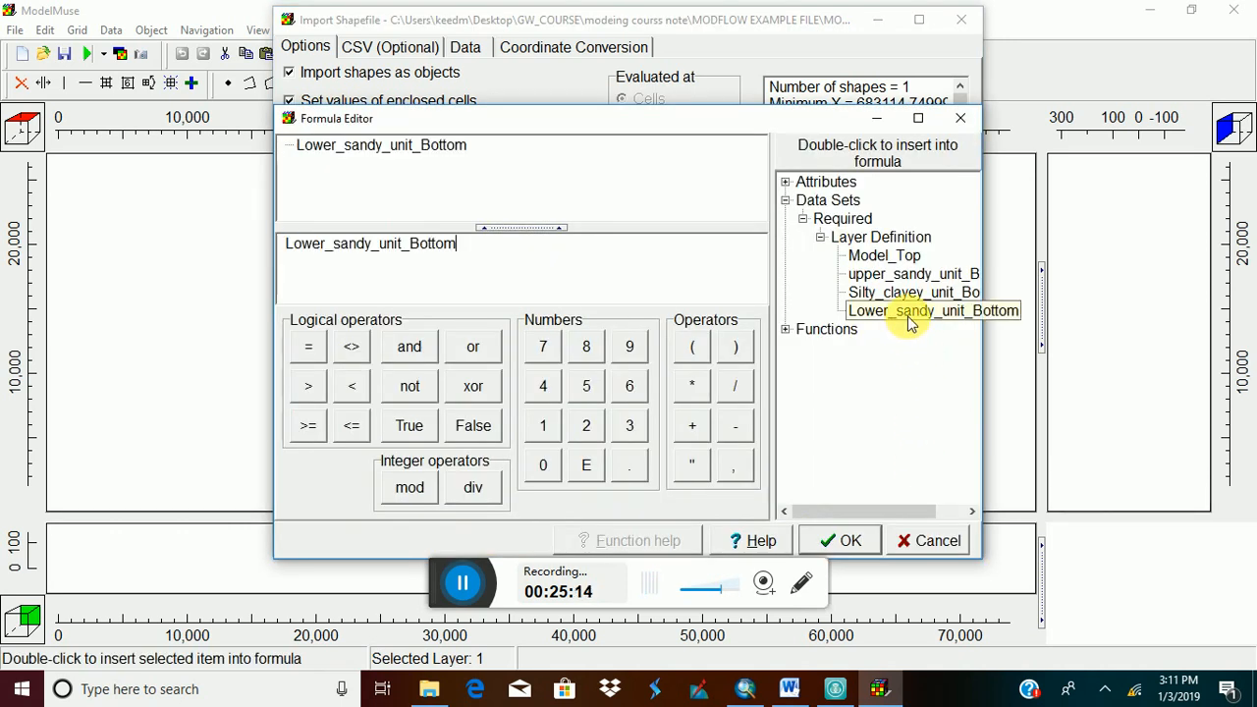
pyautogui.click(873, 539)
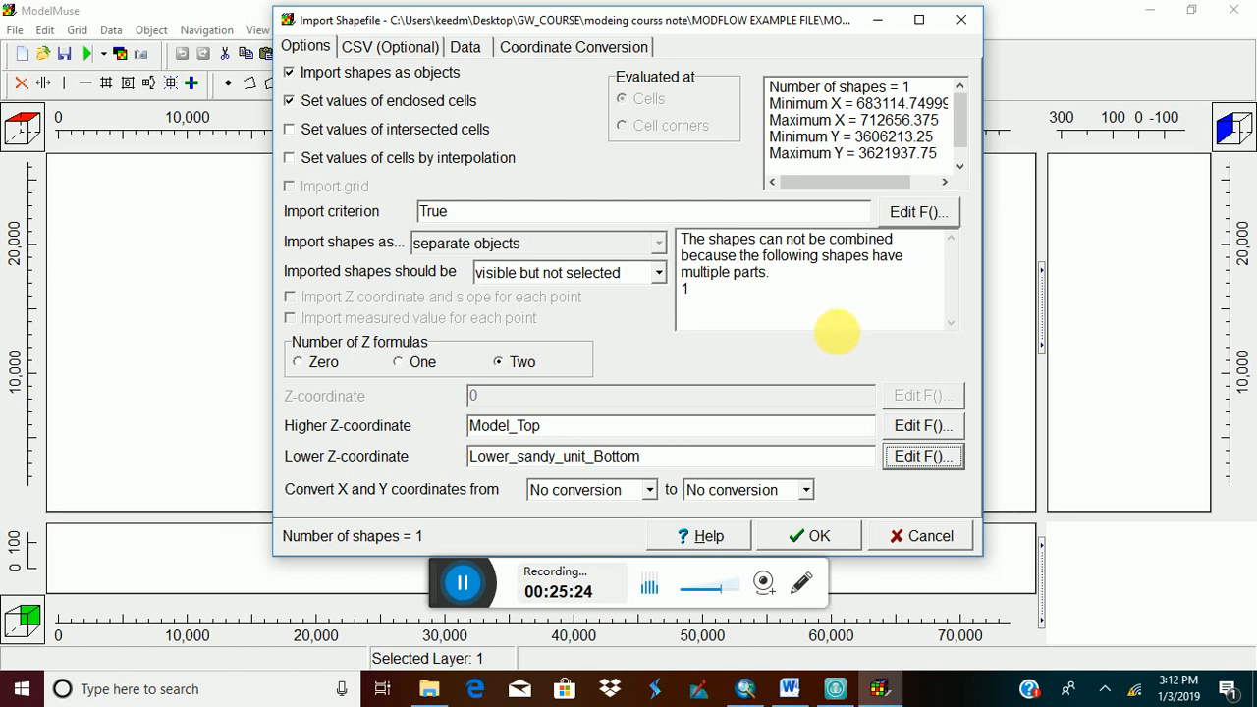
pyautogui.click(821, 537)
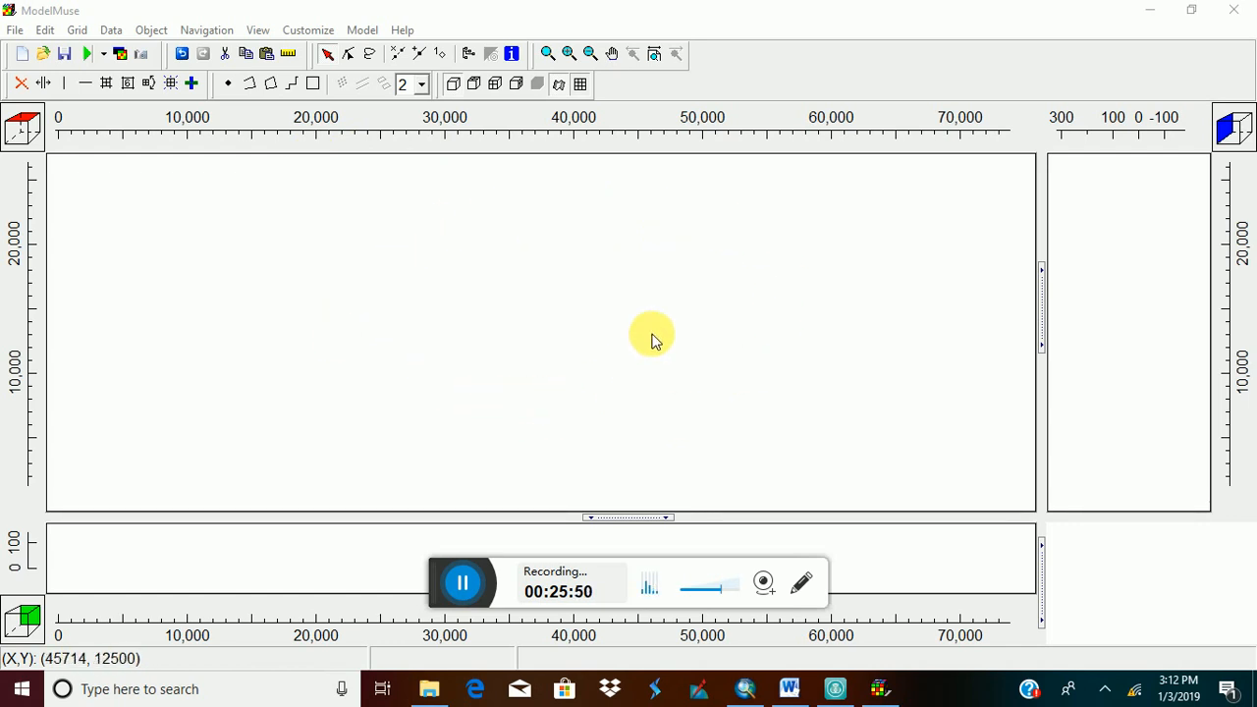
# Open the object properties of irrigationunit4_1 from the unused objects in the object visibility list.
pyautogui.click(470, 54)
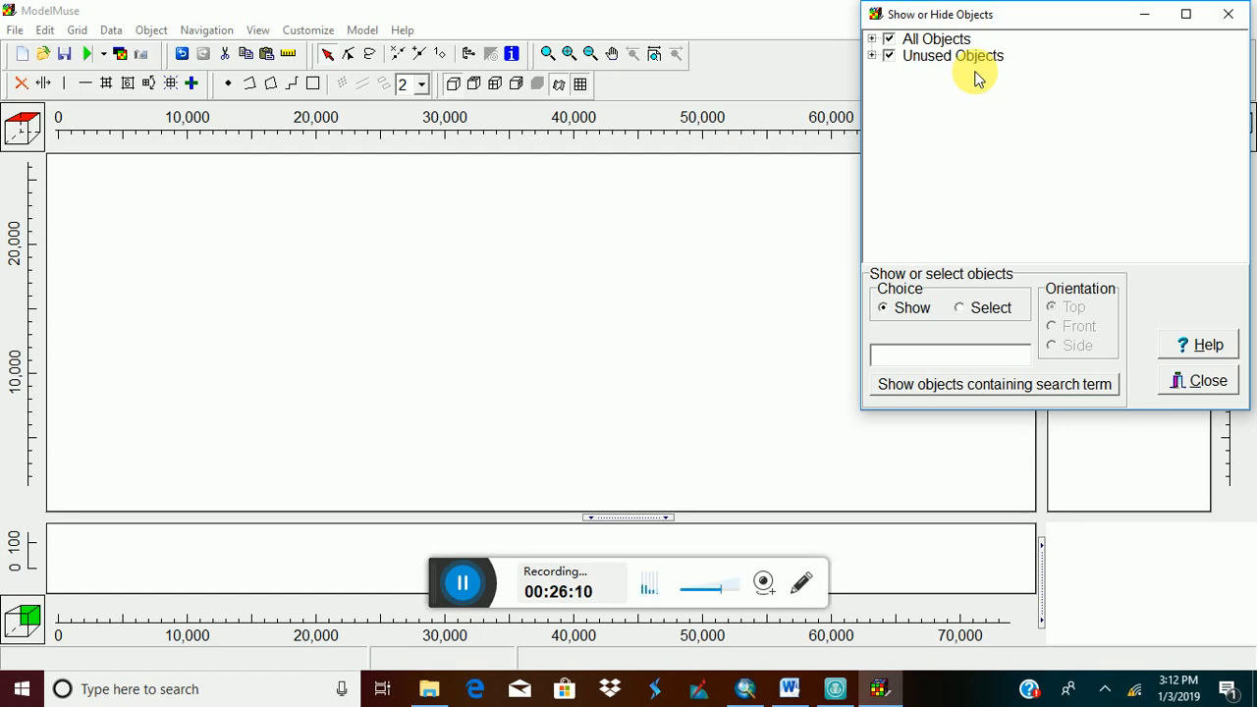
pyautogui.click(871, 56)
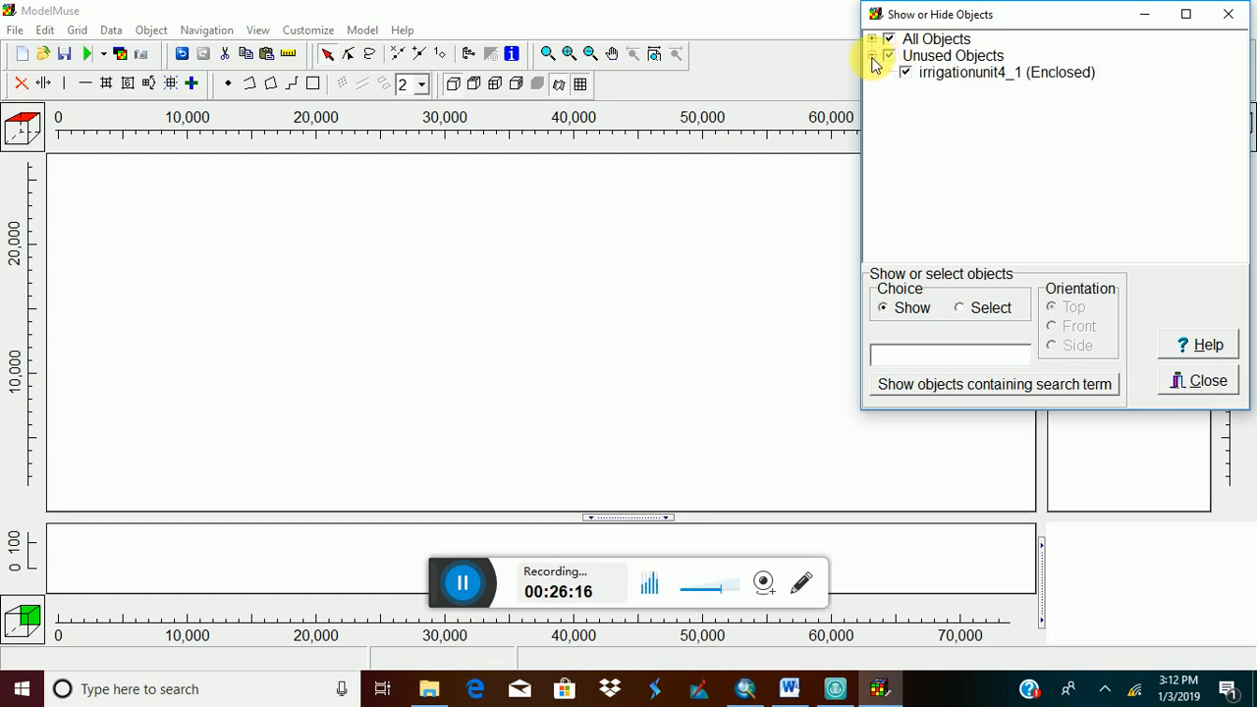
pyautogui.click(975, 79)
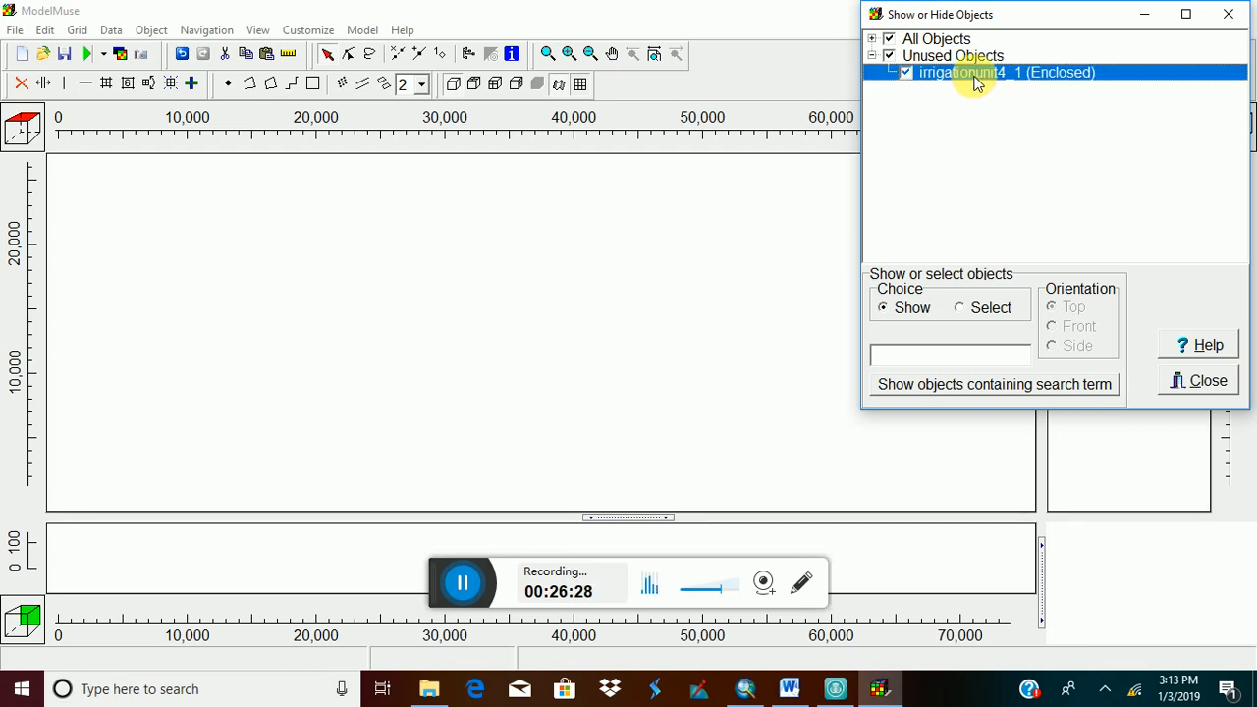
pyautogui.doubleClick(960, 77)
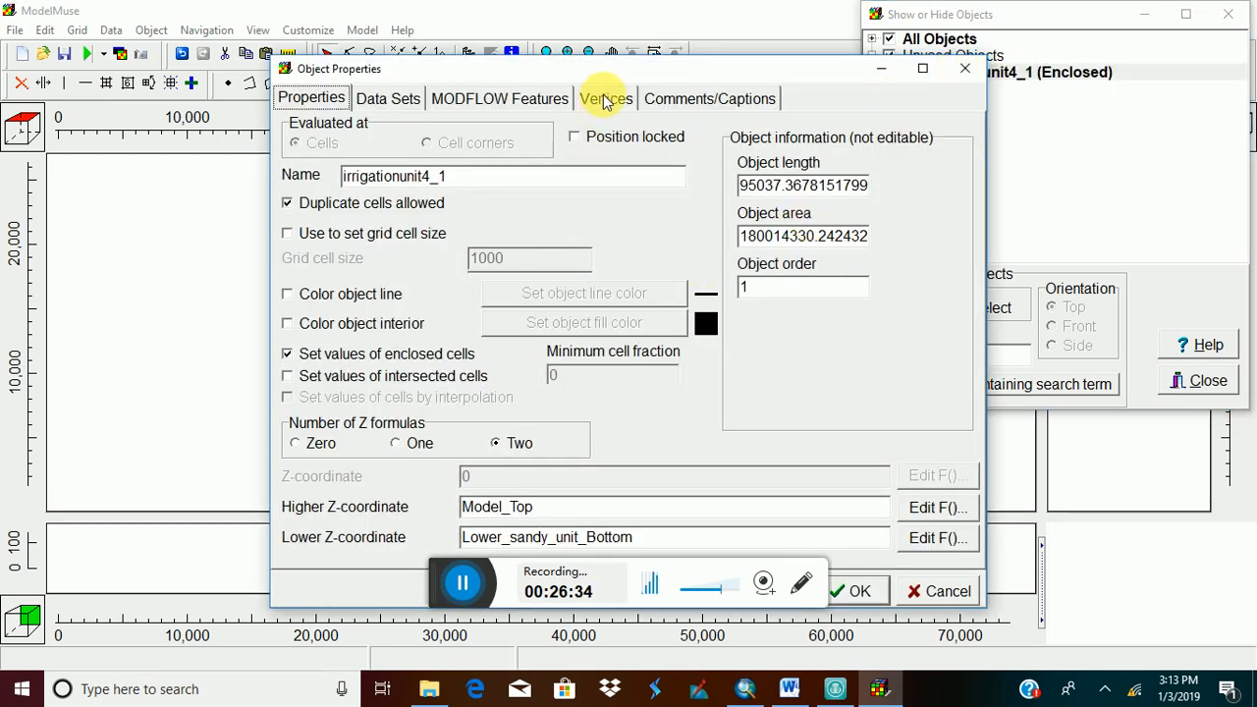
pyautogui.moveTo(624, 70); pyautogui.dragTo(476, 33)
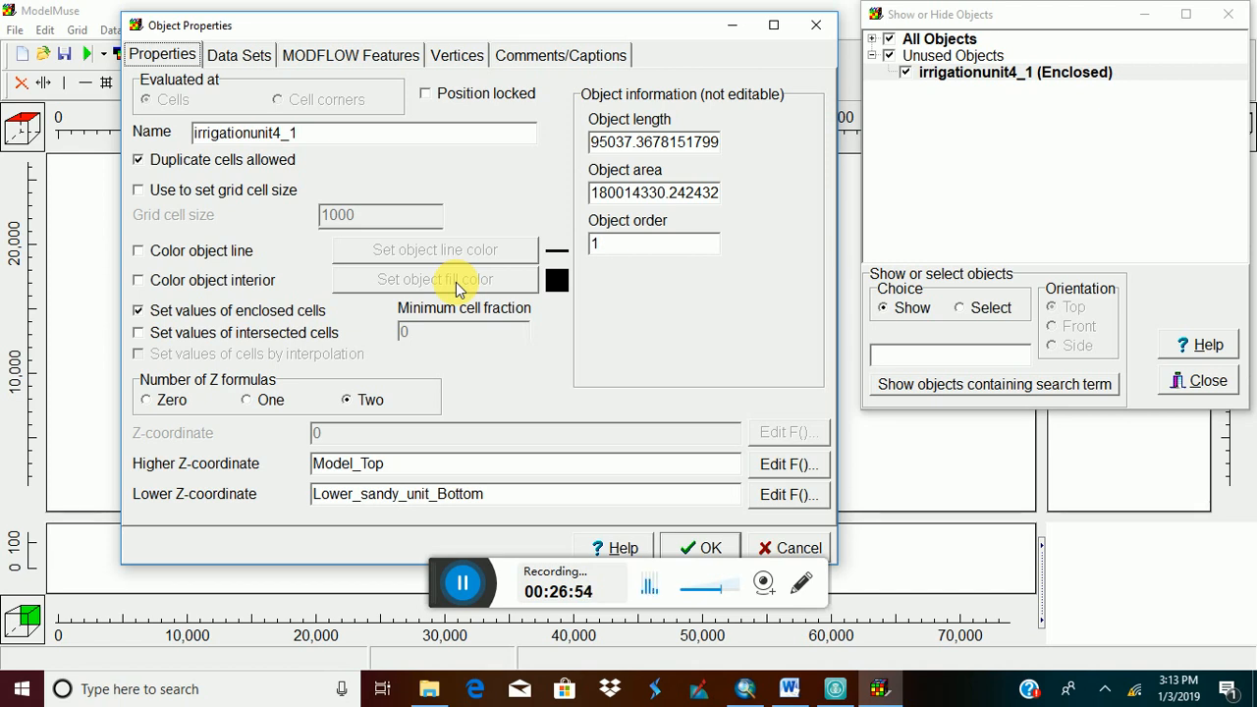
# Use the irrigationunit4_1 object to set the grid cell size, with a cell size of 200.
pyautogui.click(139, 192)
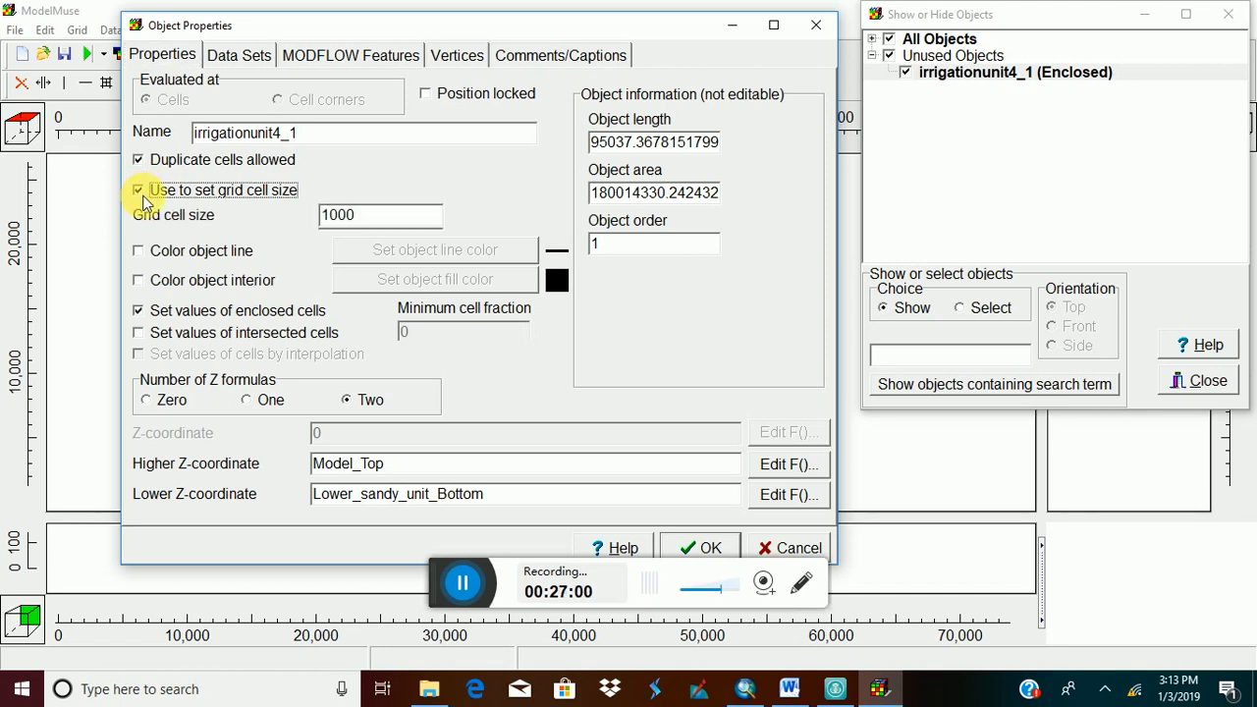
pyautogui.doubleClick(344, 216)
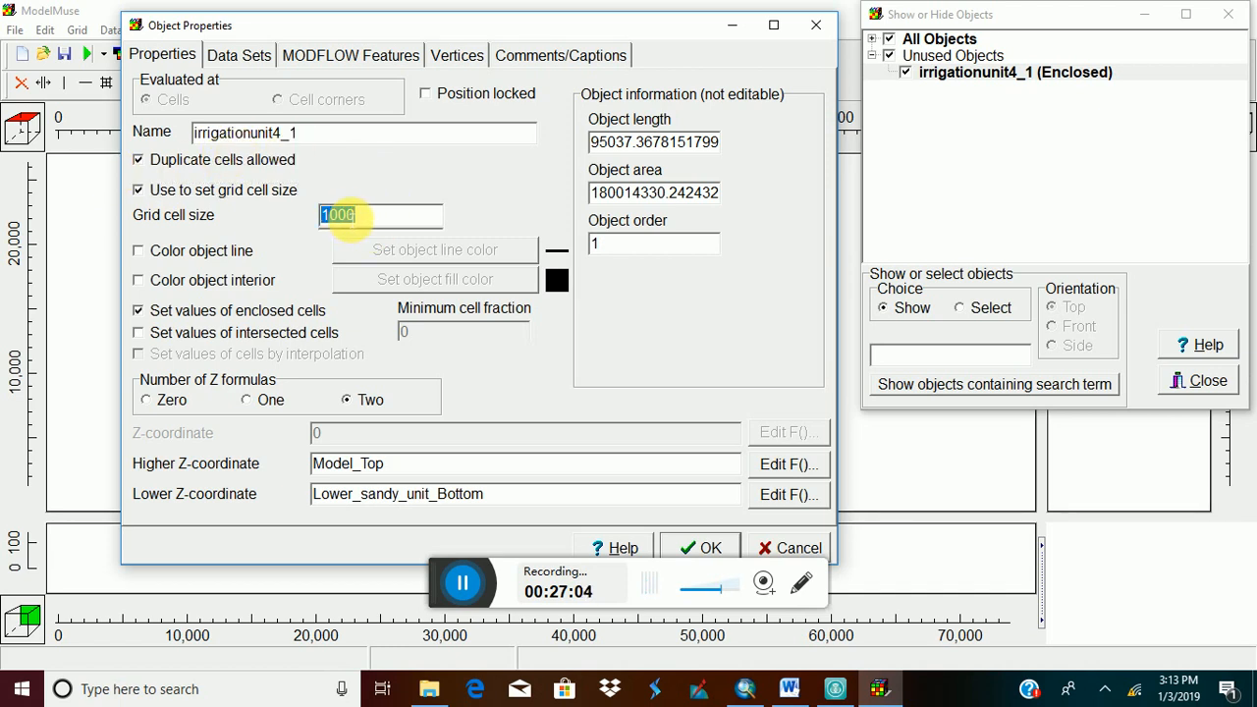
pyautogui.write('2')
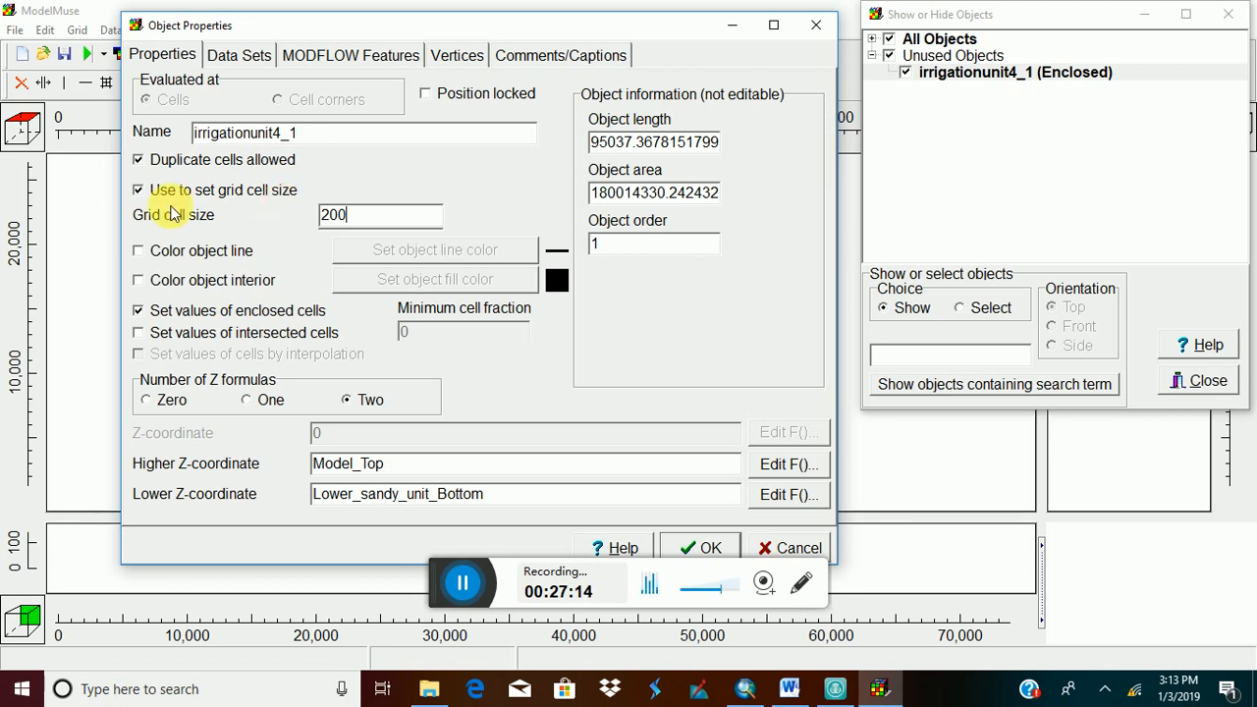
# Color the outline of irrigationunit4_1 dark blue, lock the object's position, and apply the property changes.
pyautogui.click(139, 252)
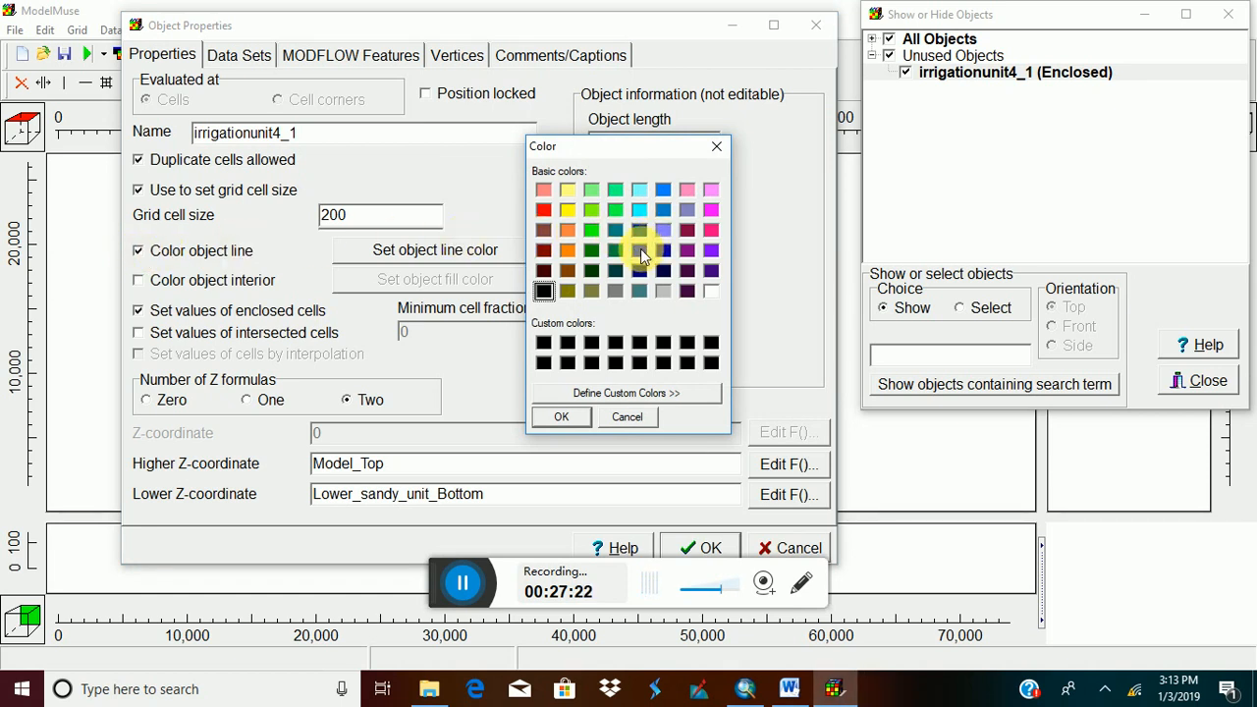
pyautogui.click(641, 254)
pyautogui.click(579, 420)
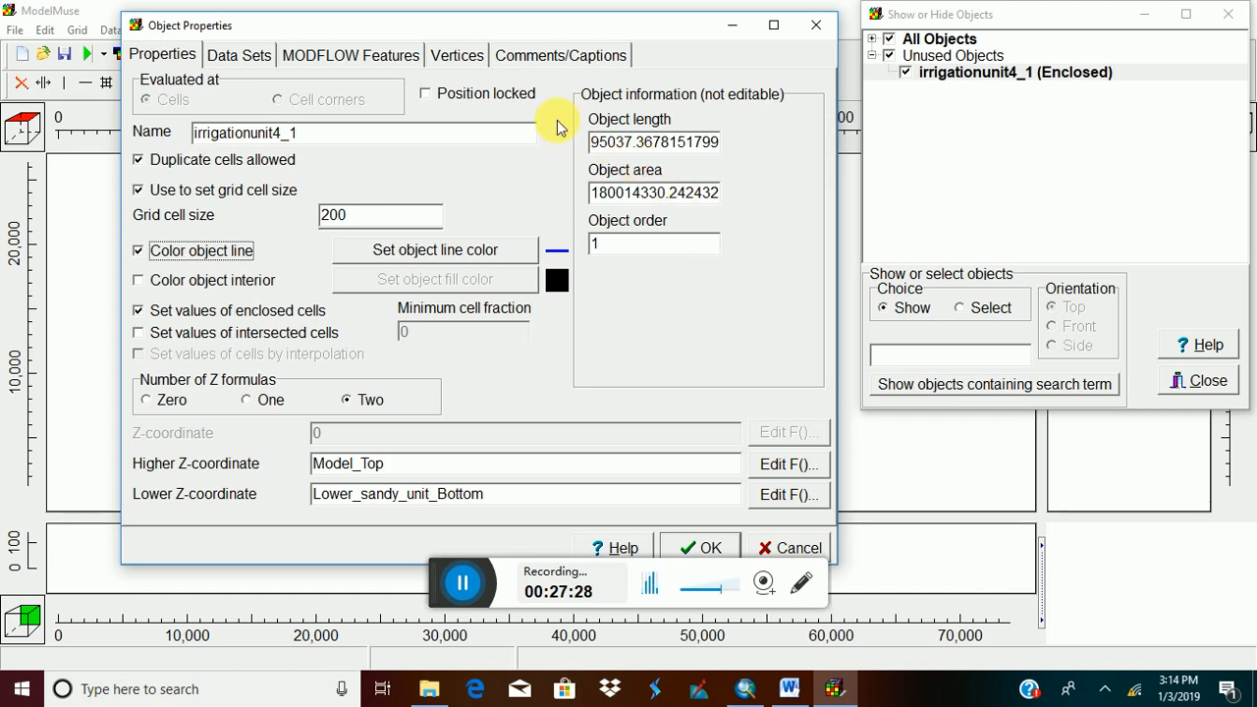
pyautogui.click(426, 97)
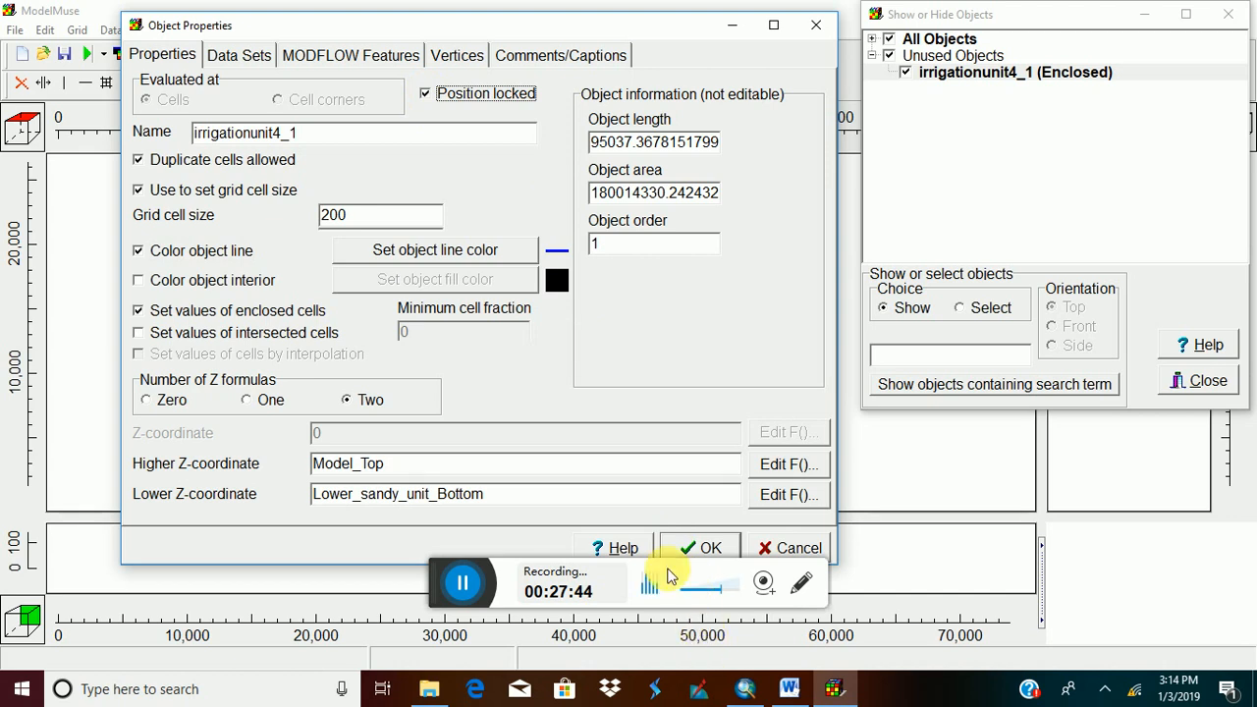
pyautogui.click(460, 582)
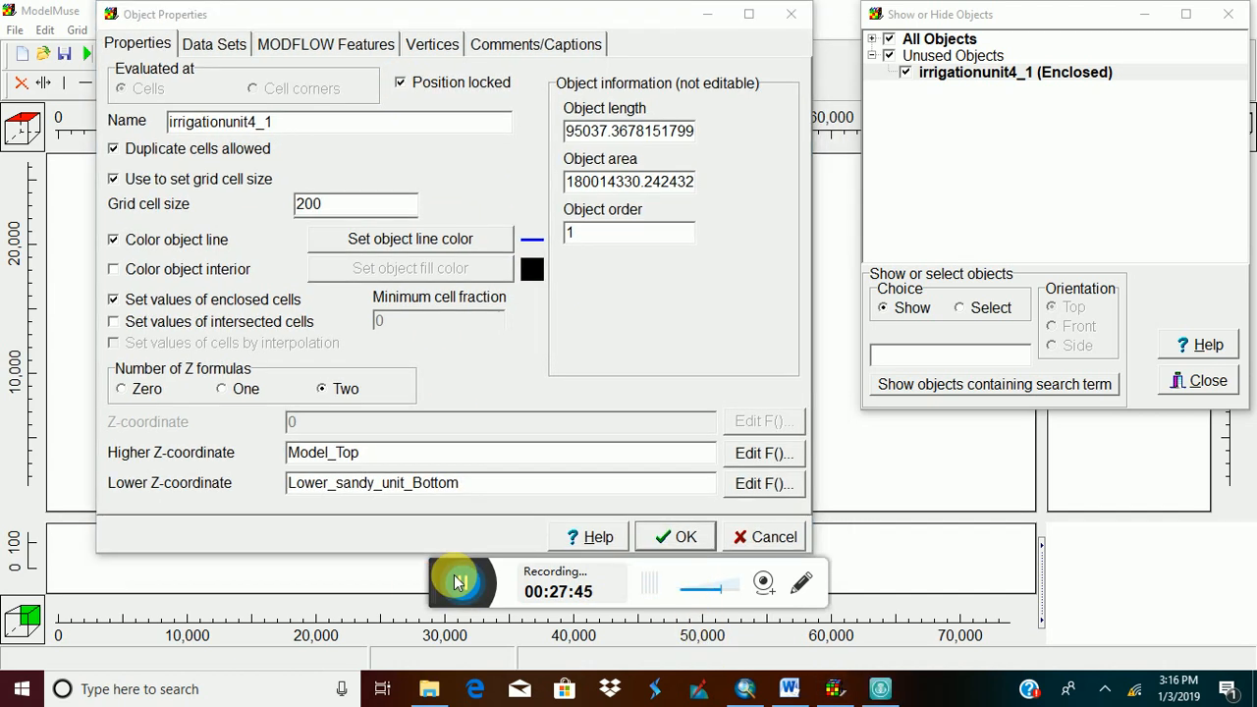
pyautogui.click(675, 537)
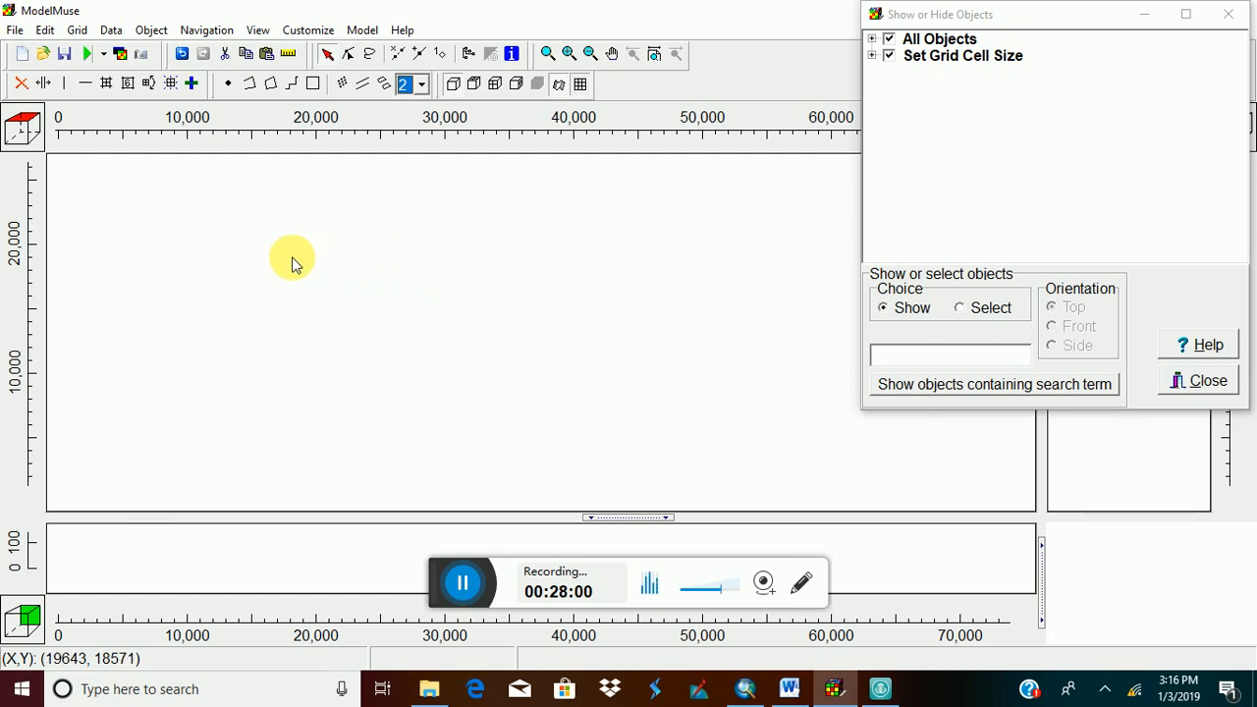
# Generate the grid with the grid angle calculated automatically and no smoothing, and minimize the object visibility window.
pyautogui.click(172, 86)
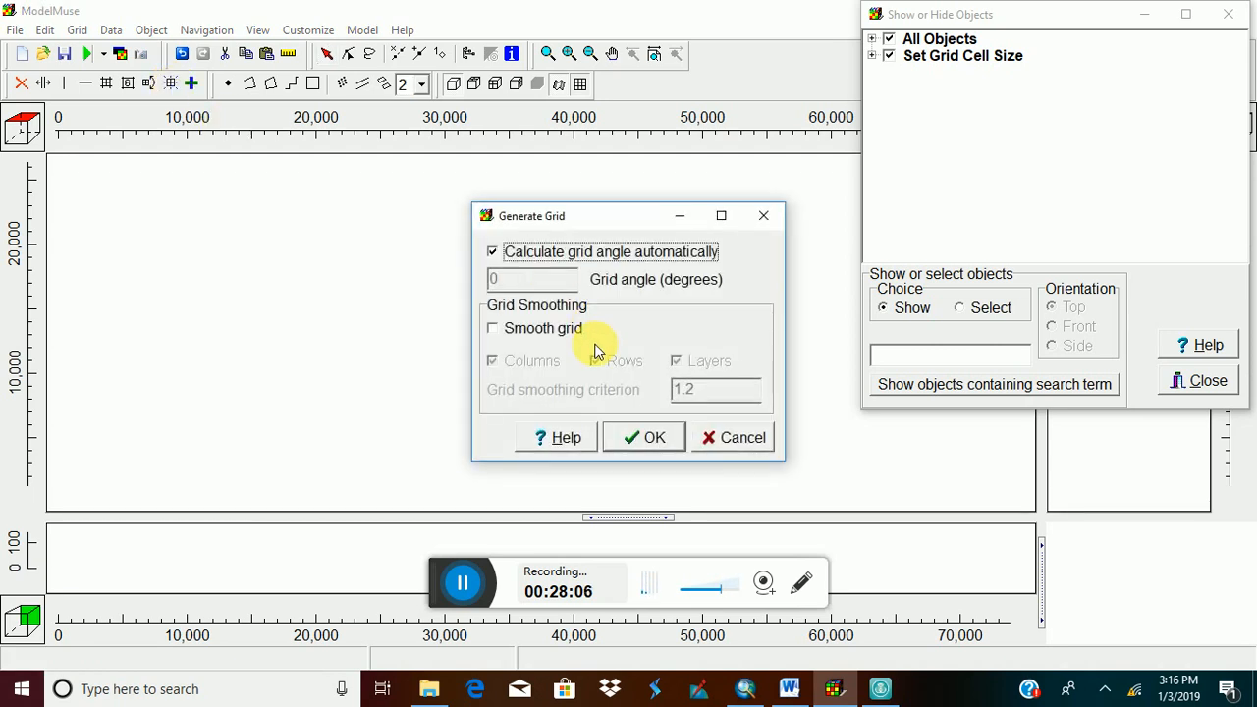
pyautogui.moveTo(599, 216); pyautogui.dragTo(505, 132)
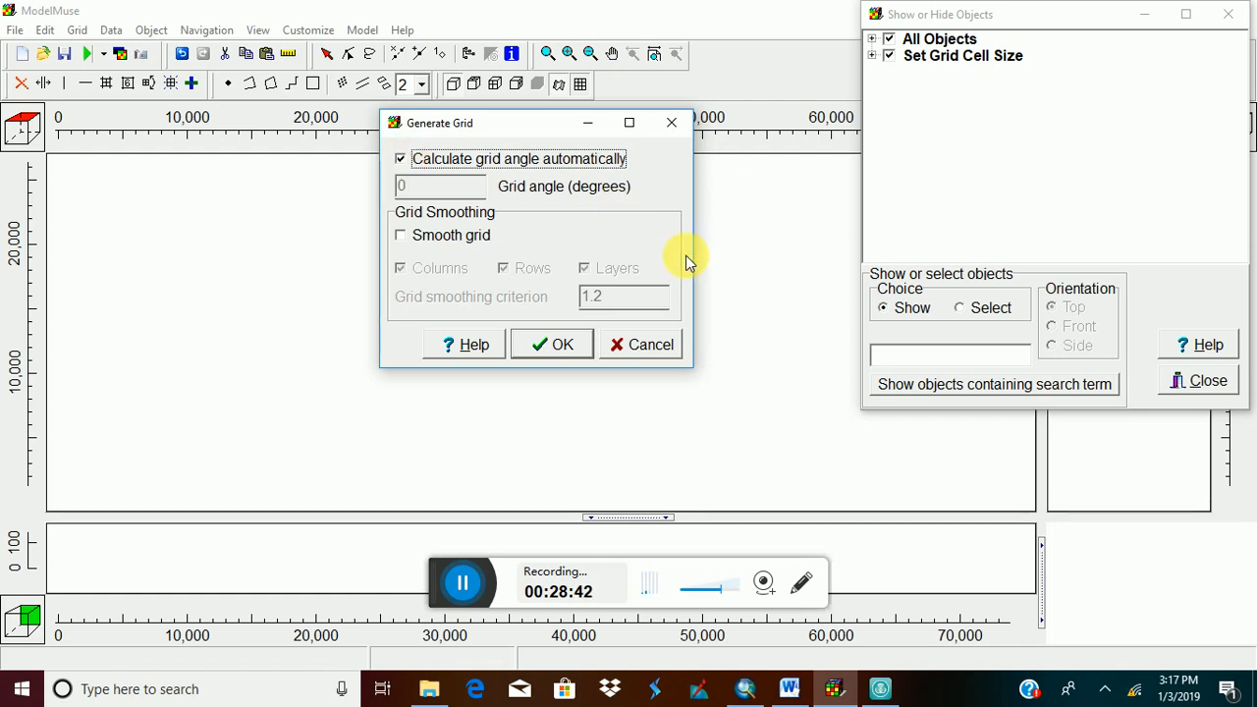
pyautogui.click(575, 355)
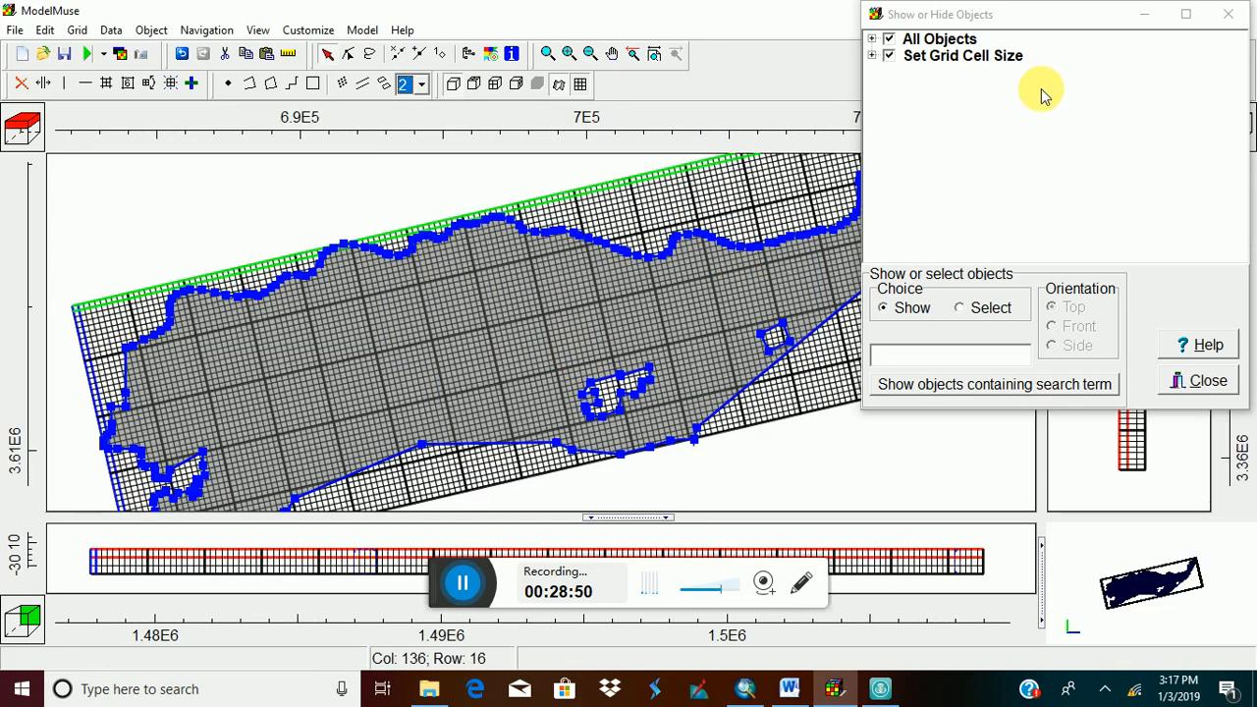
pyautogui.click(1143, 13)
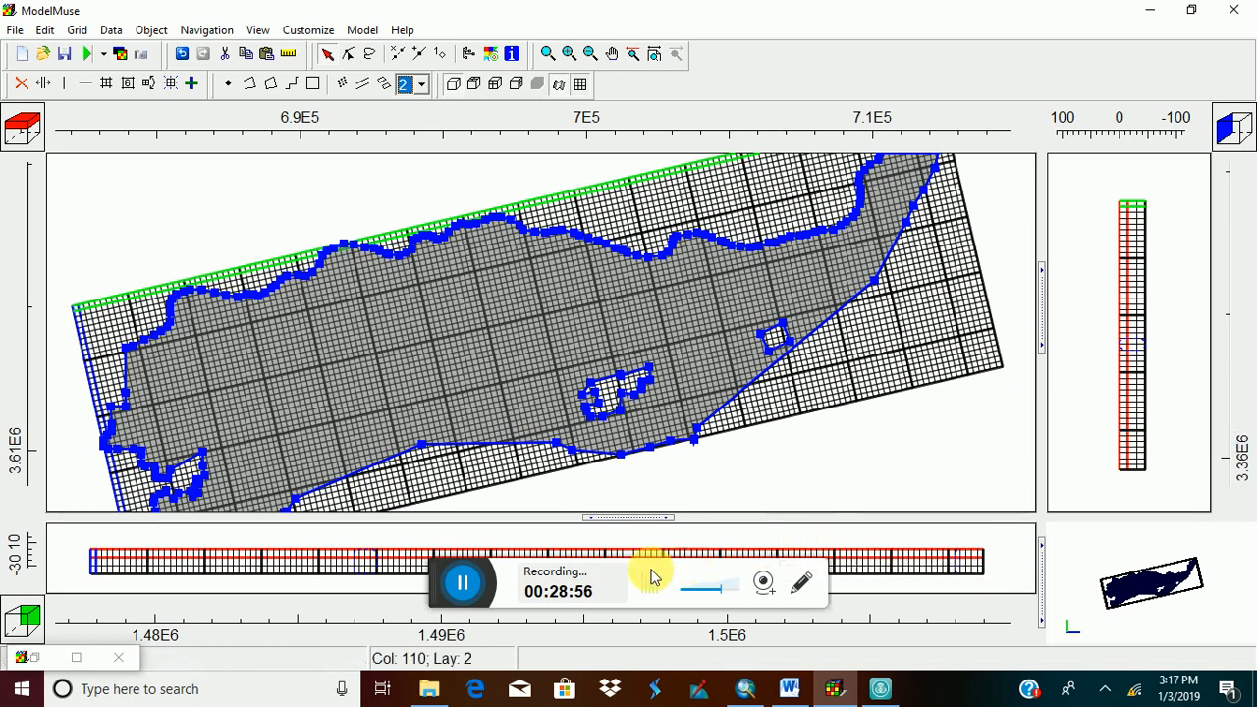
pyautogui.click(462, 584)
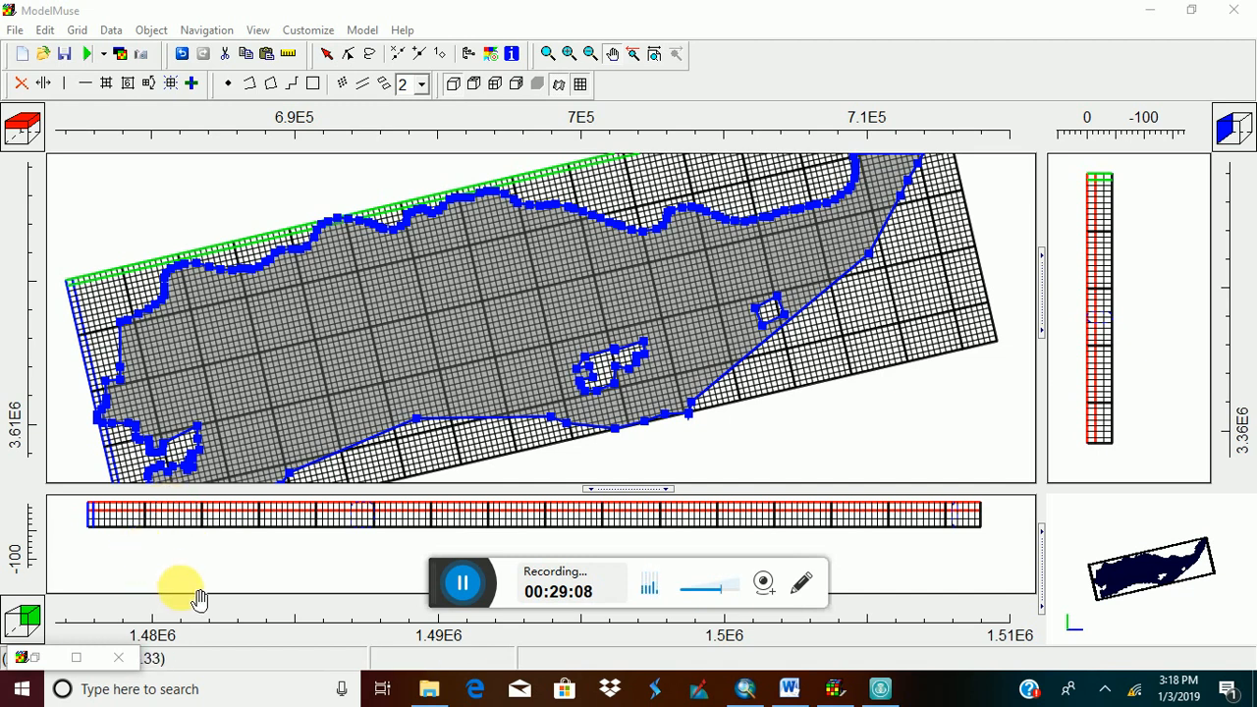
# Inspect the grid with only its exterior and with only its active cells displayed, and return to showing all grid lines.
pyautogui.click(328, 55)
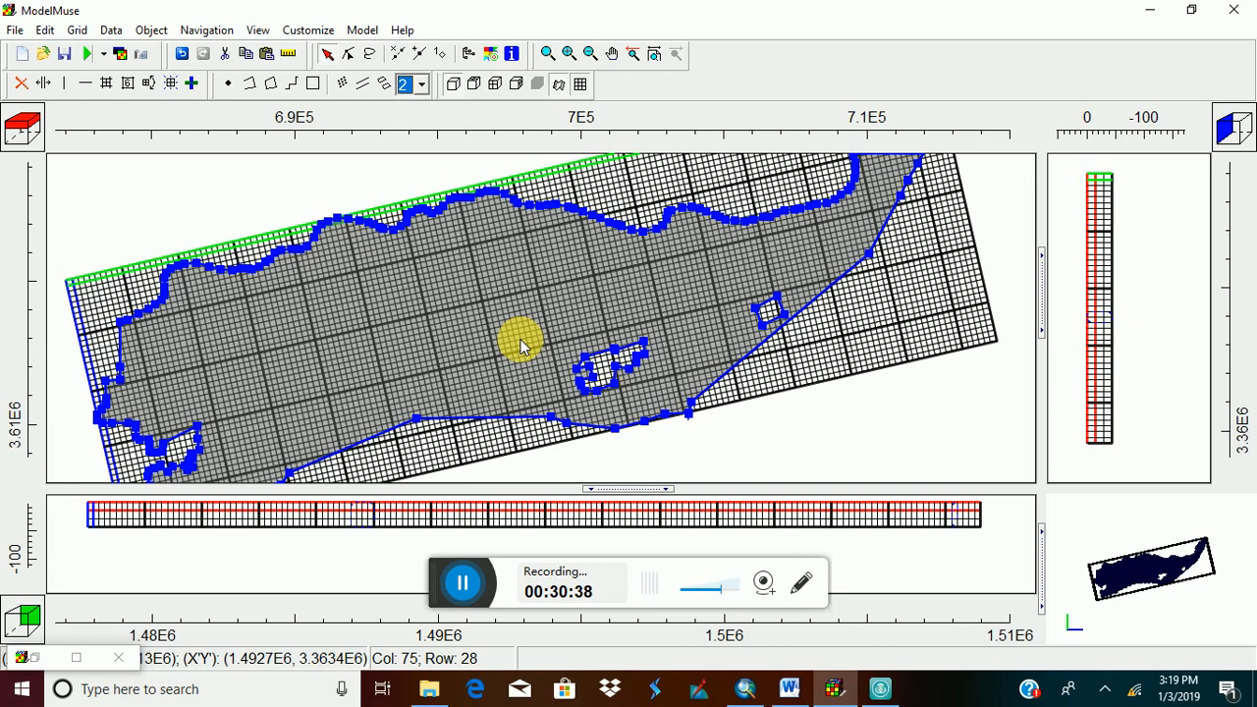
pyautogui.click(581, 84)
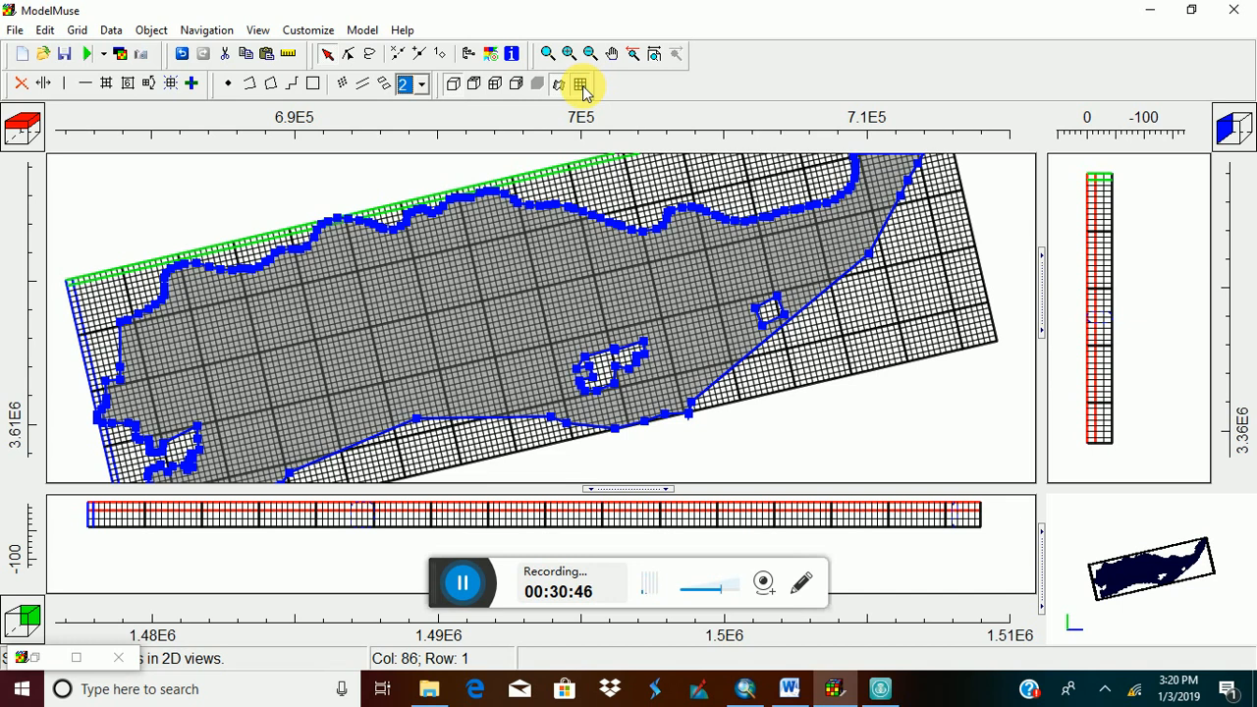
pyautogui.click(582, 85)
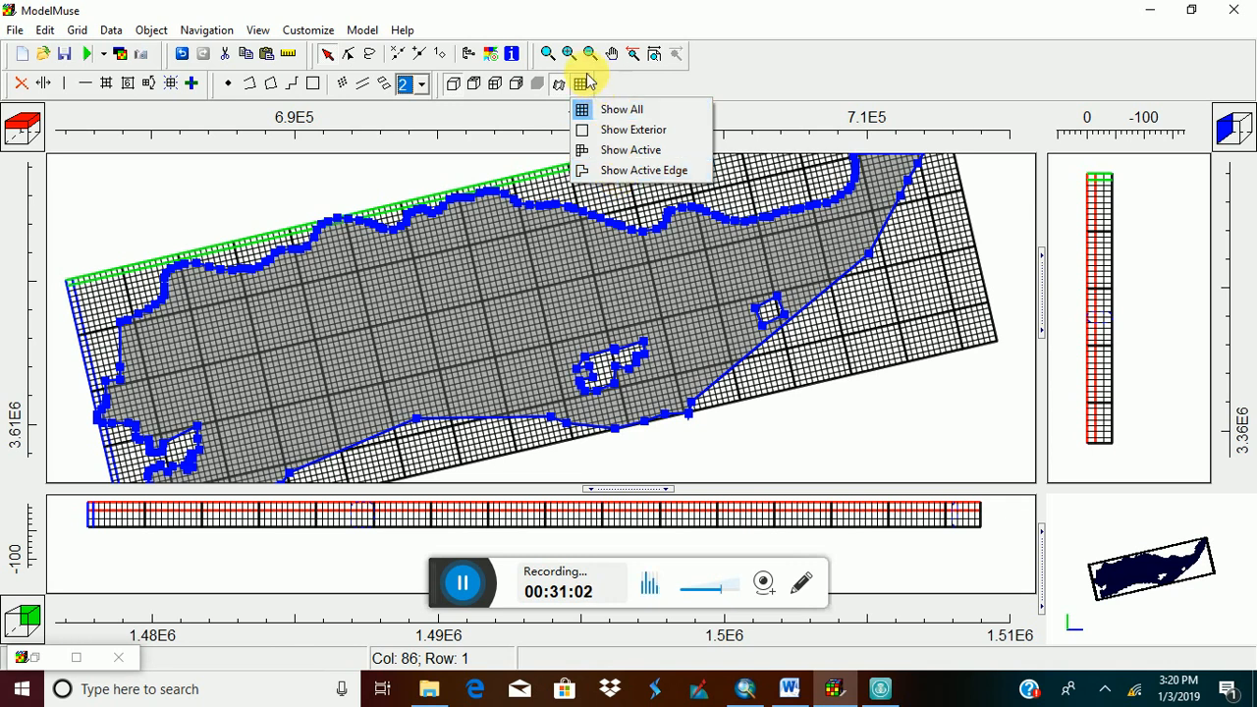
pyautogui.click(592, 133)
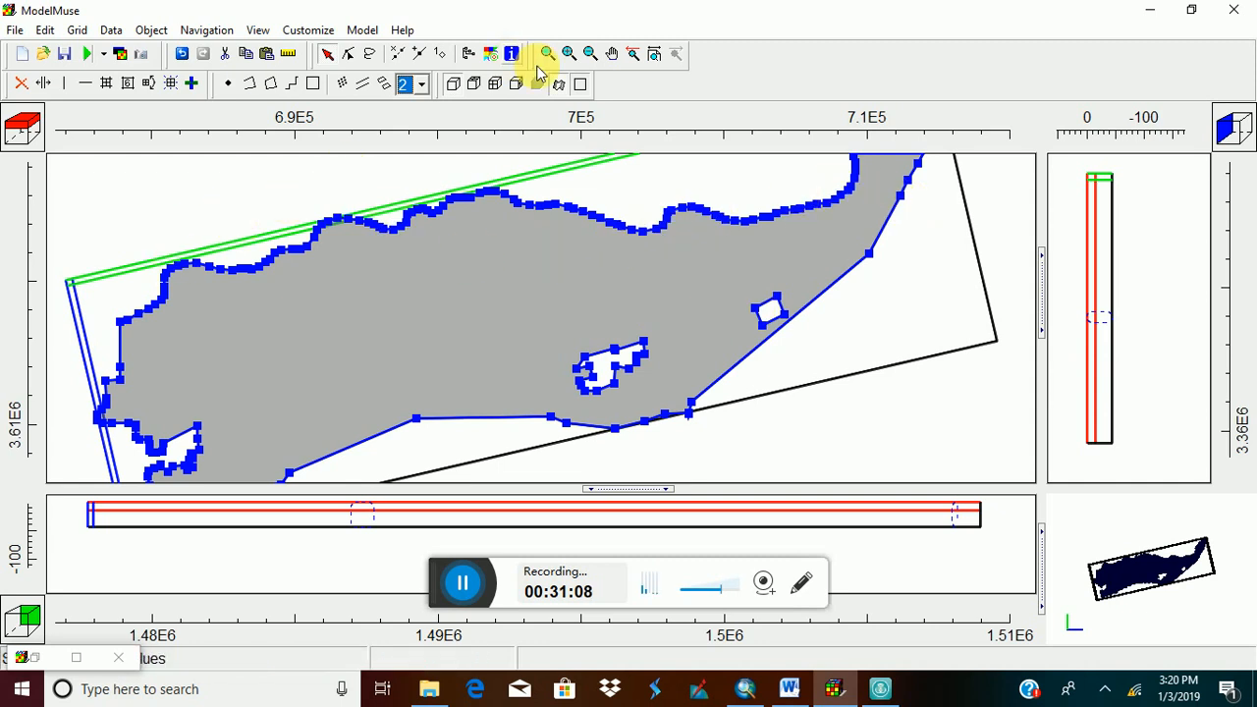
pyautogui.click(581, 85)
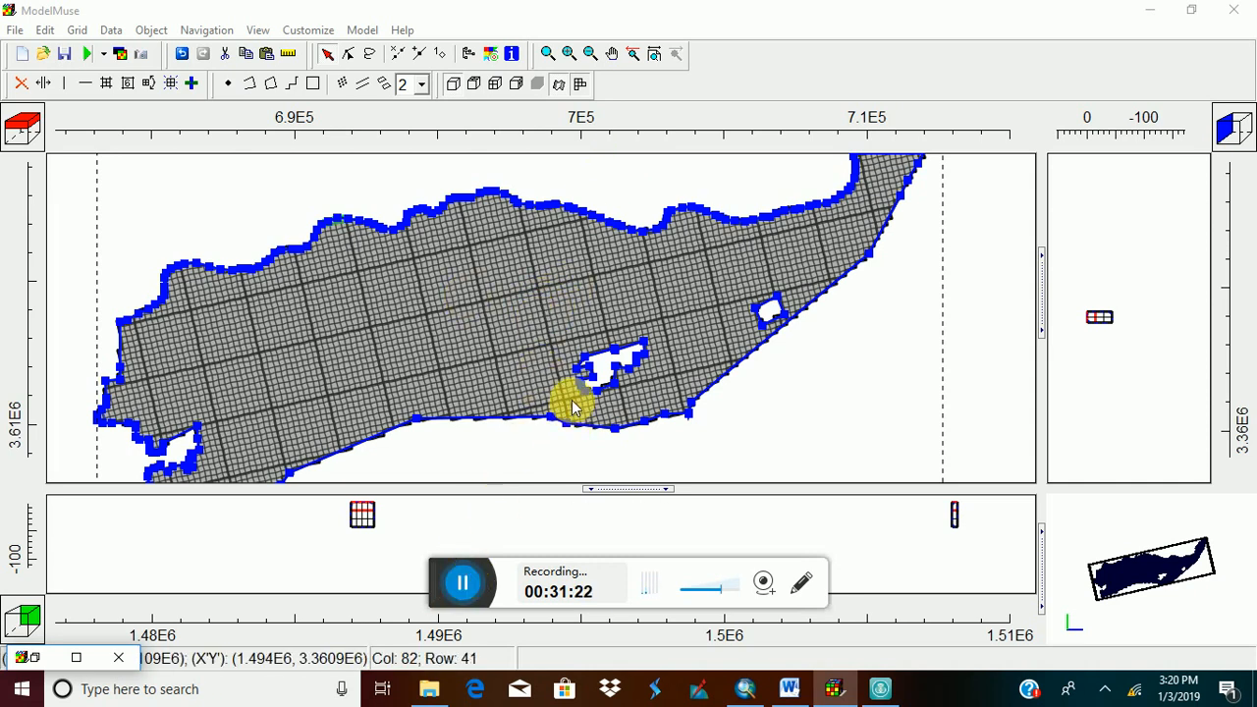
pyautogui.click(580, 84)
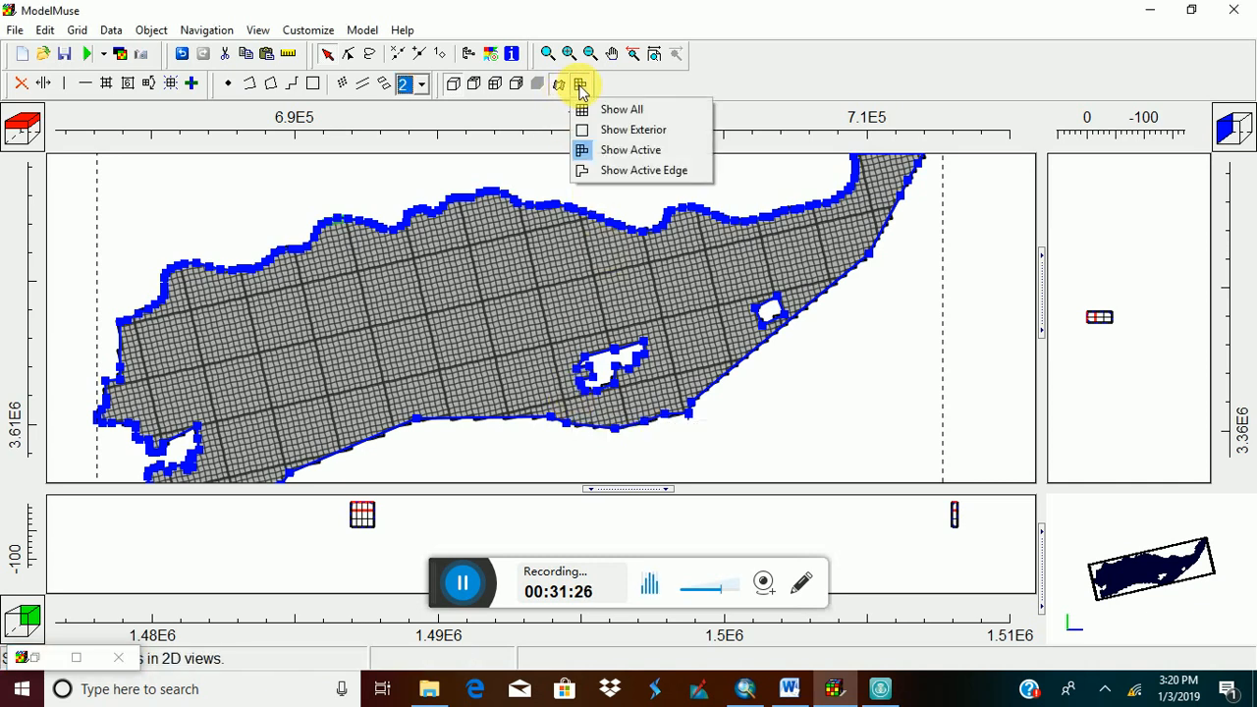
pyautogui.click(641, 108)
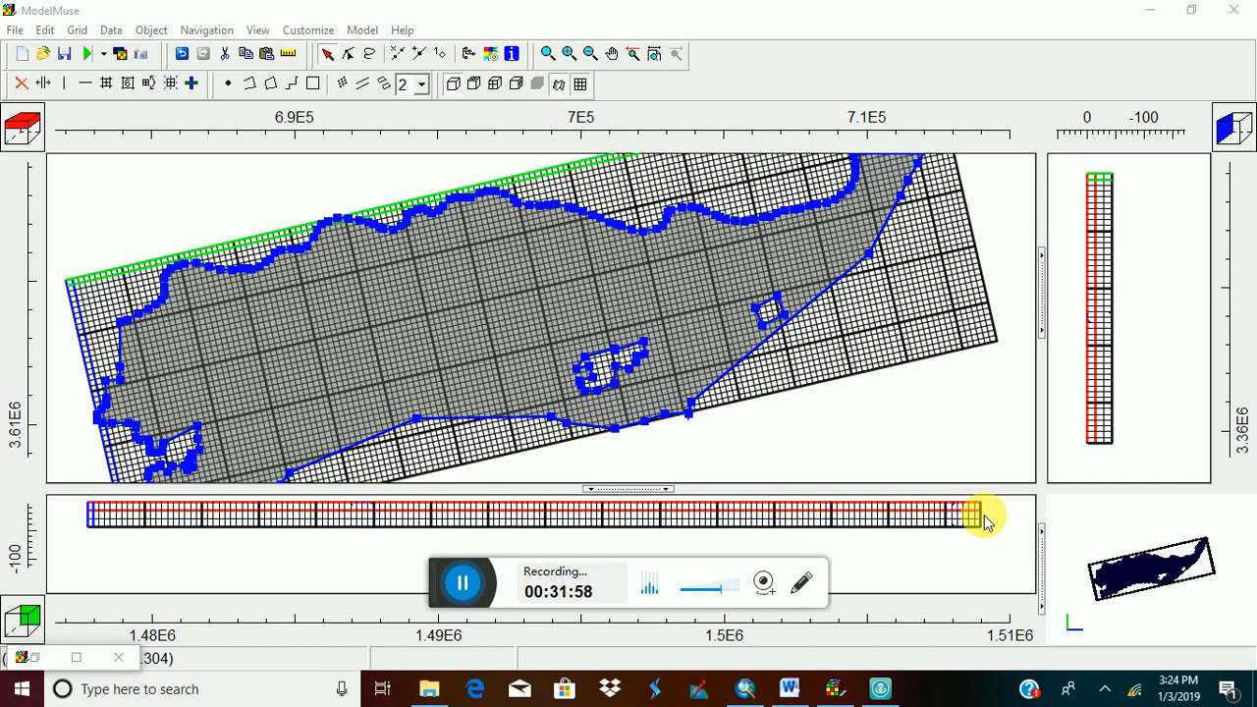
pyautogui.click(18, 32)
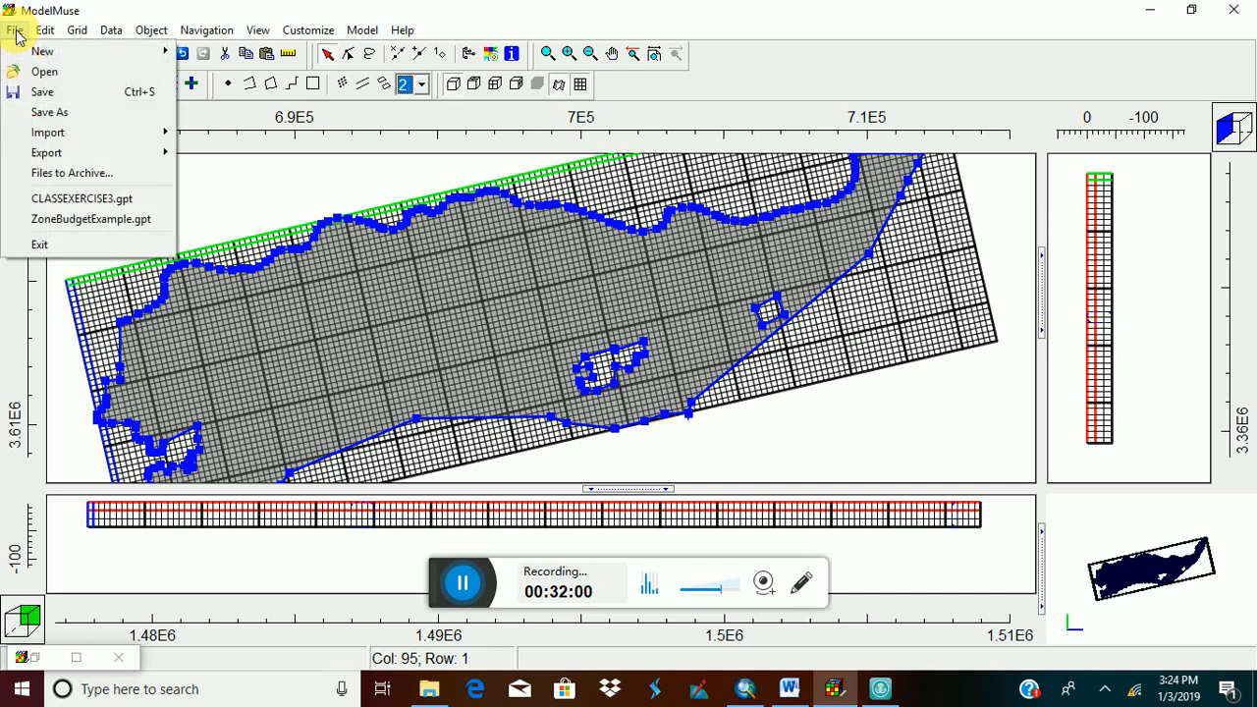
pyautogui.moveTo(57, 143)
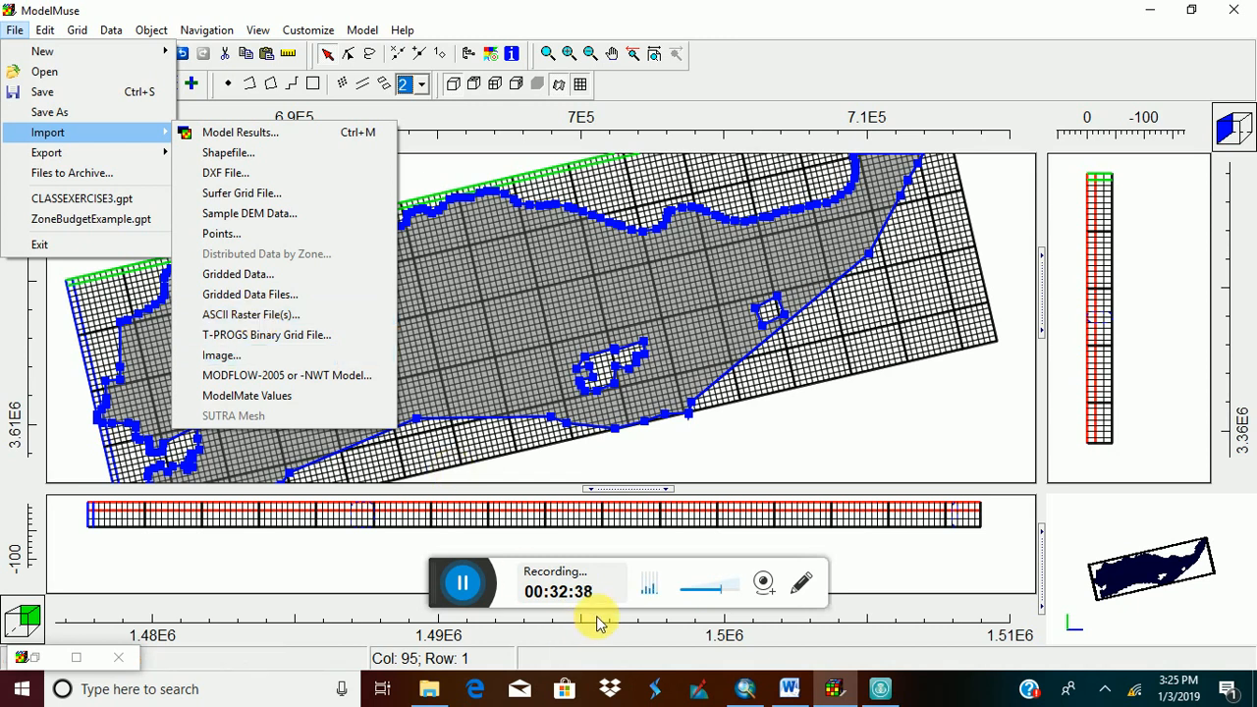
pyautogui.click(880, 689)
pyautogui.click(631, 423)
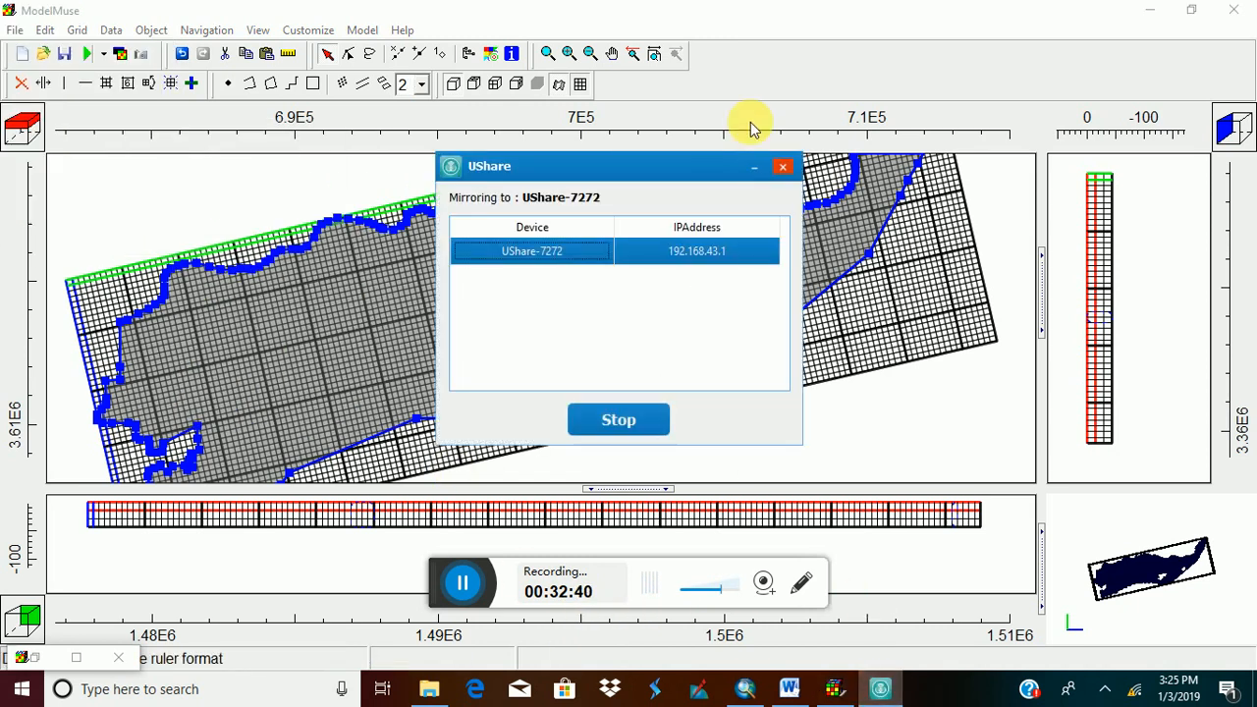
pyautogui.click(754, 166)
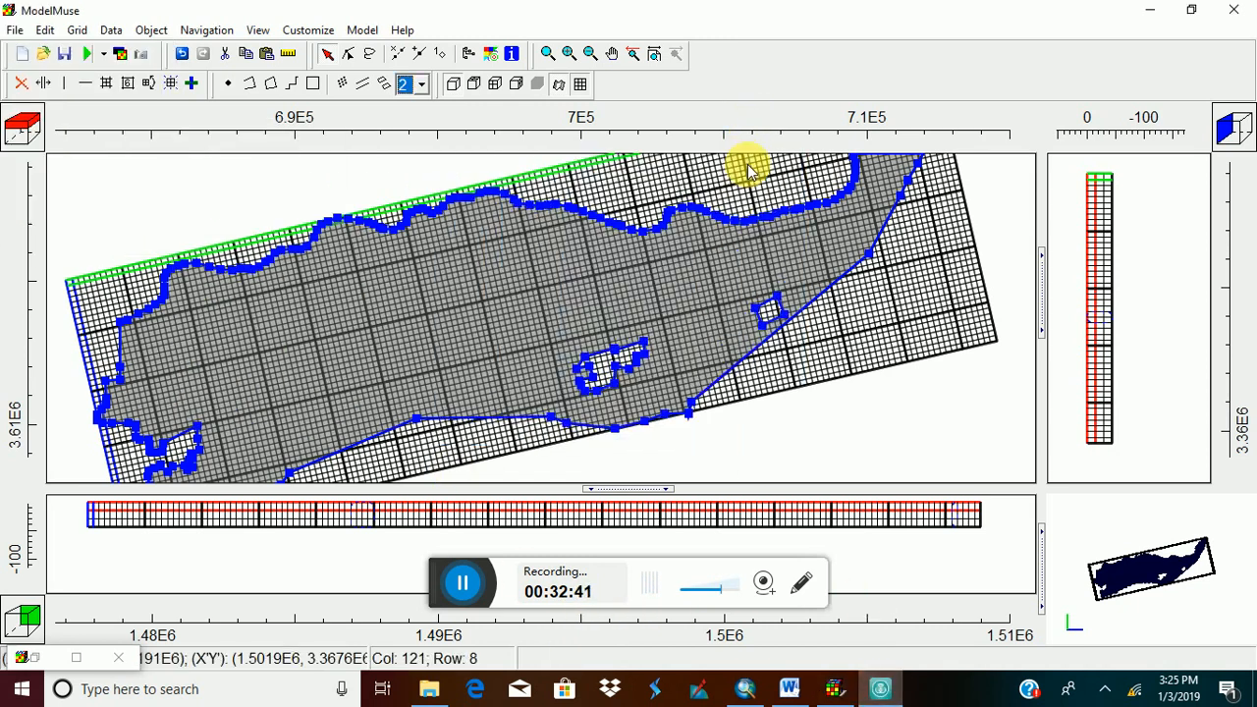
# Switch to ArcMap and select the clipedDEM1.tif layer.
pyautogui.click(745, 688)
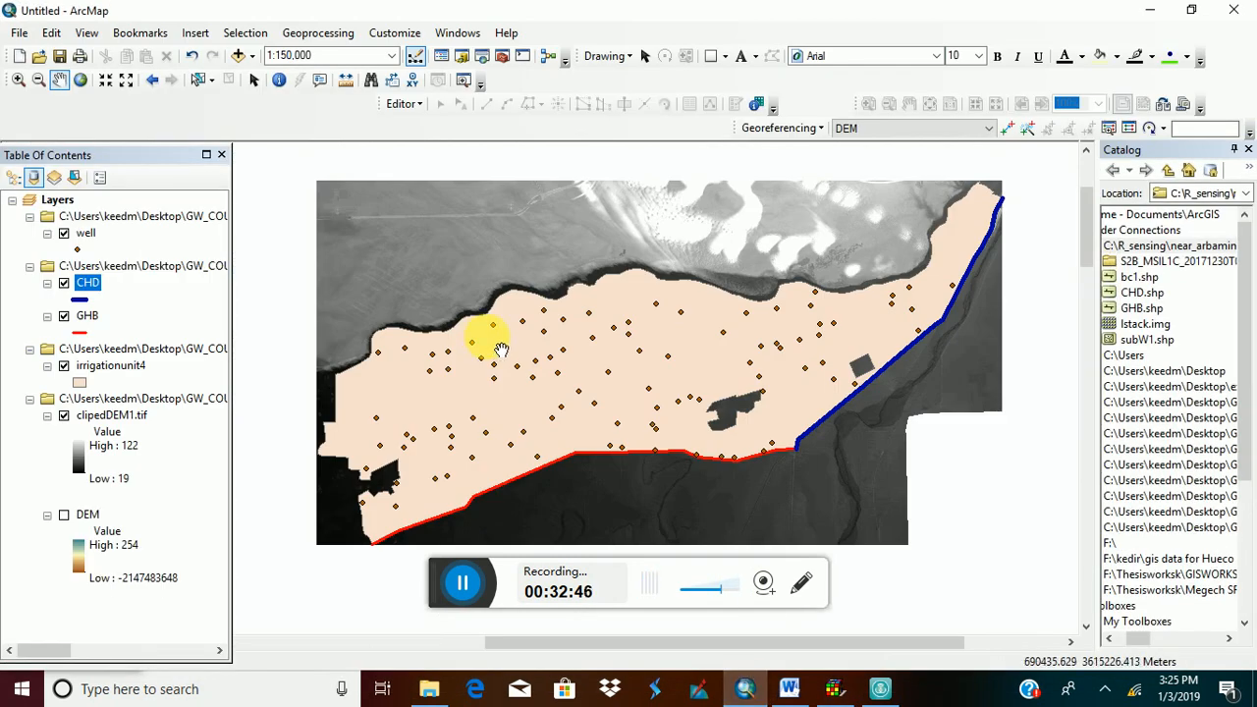
pyautogui.click(881, 689)
pyautogui.click(636, 422)
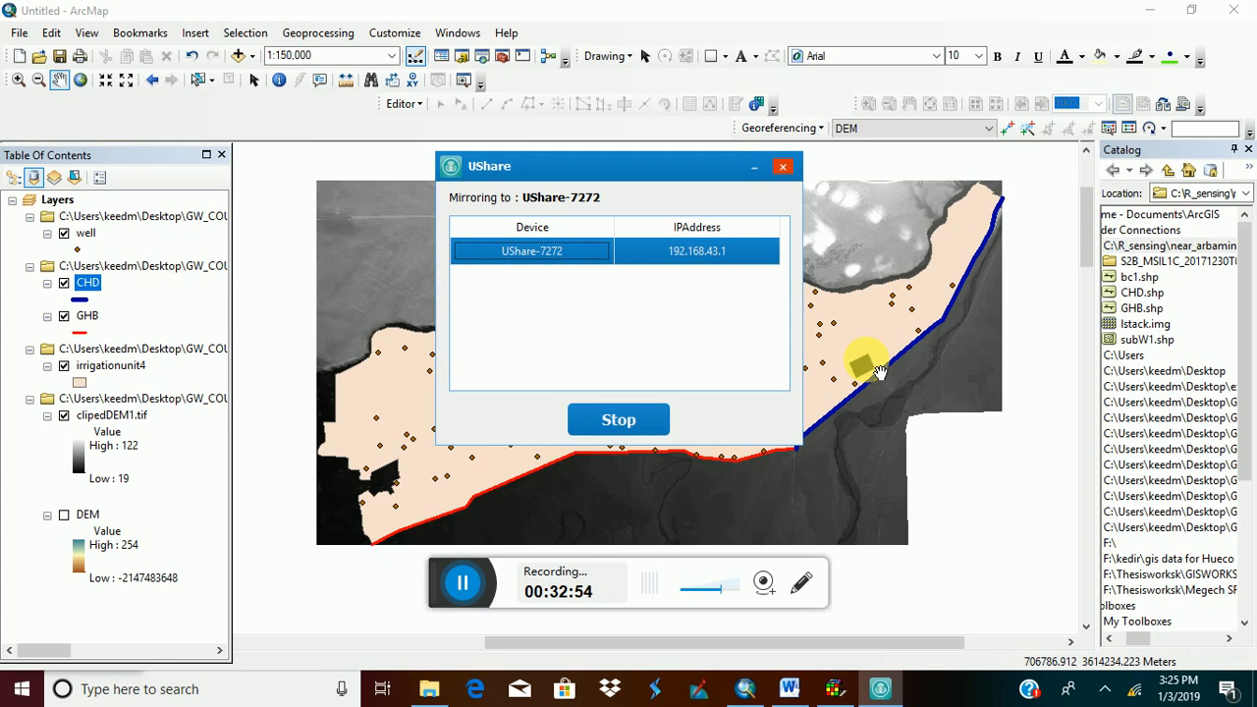
pyautogui.click(465, 586)
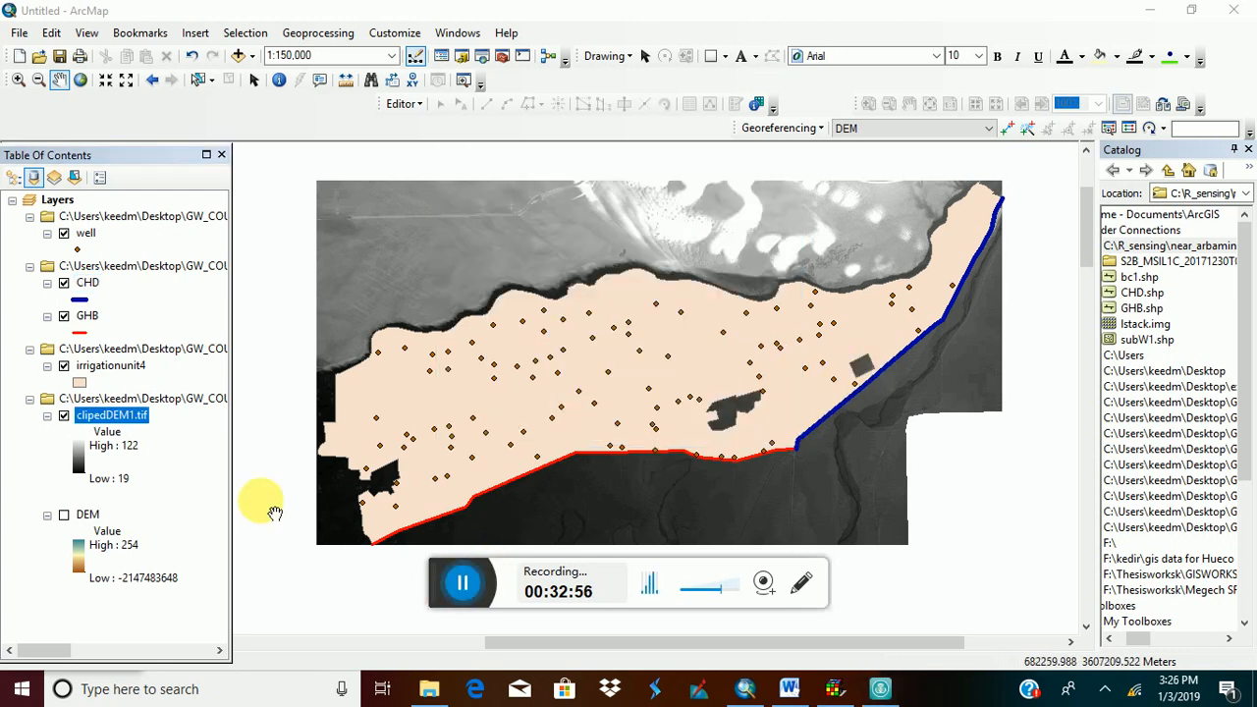
pyautogui.click(126, 416)
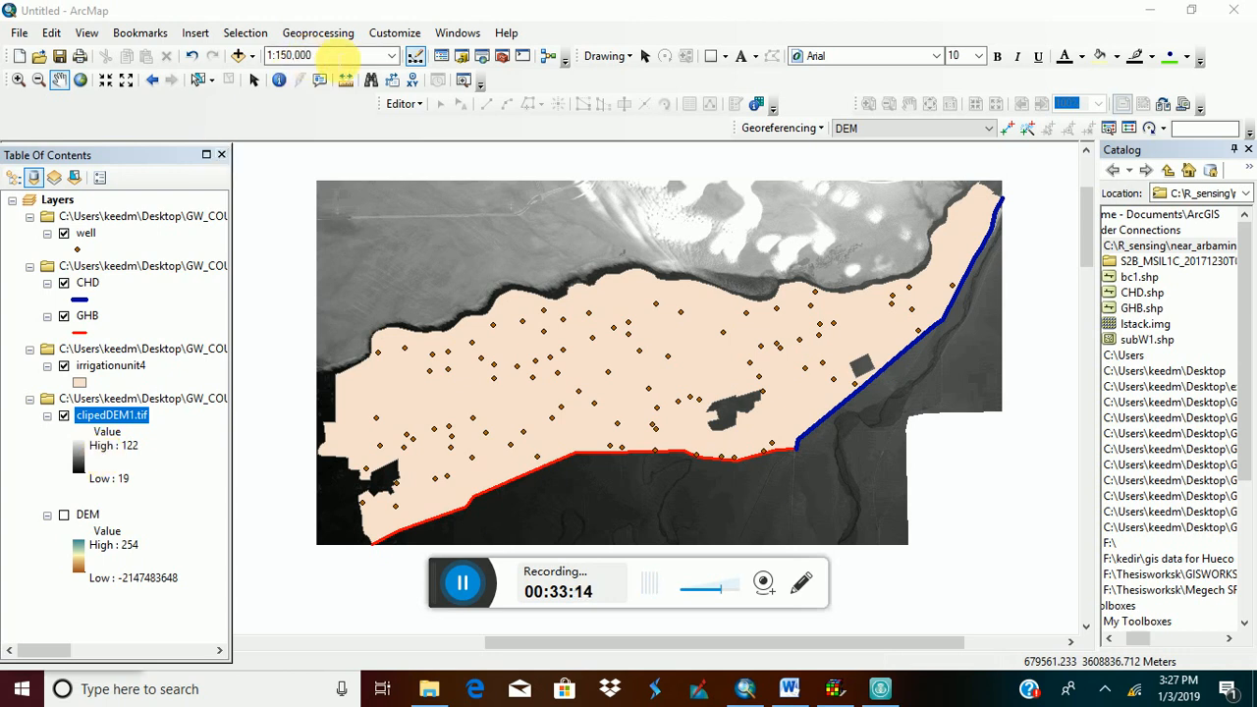
# Open the Raster to ASCII tool from the From Raster set of the conversion tools in ArcToolbox.
pyautogui.click(502, 56)
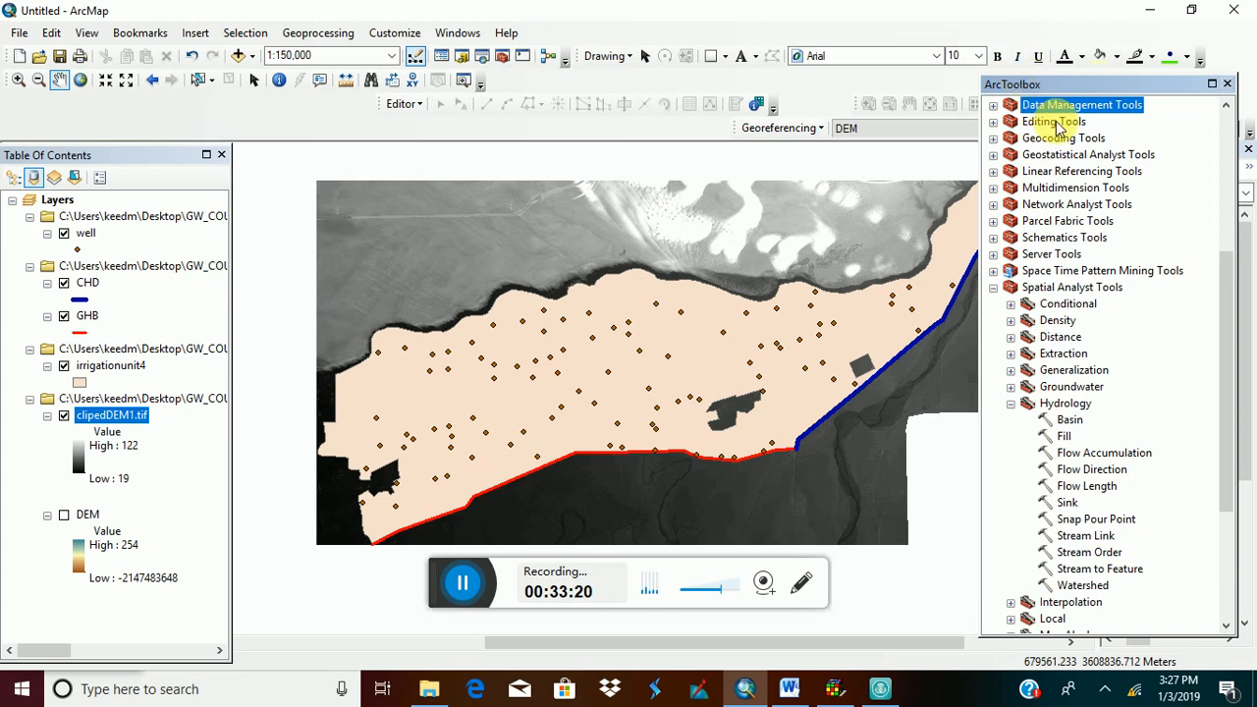
pyautogui.scroll(6, 1044, 193)
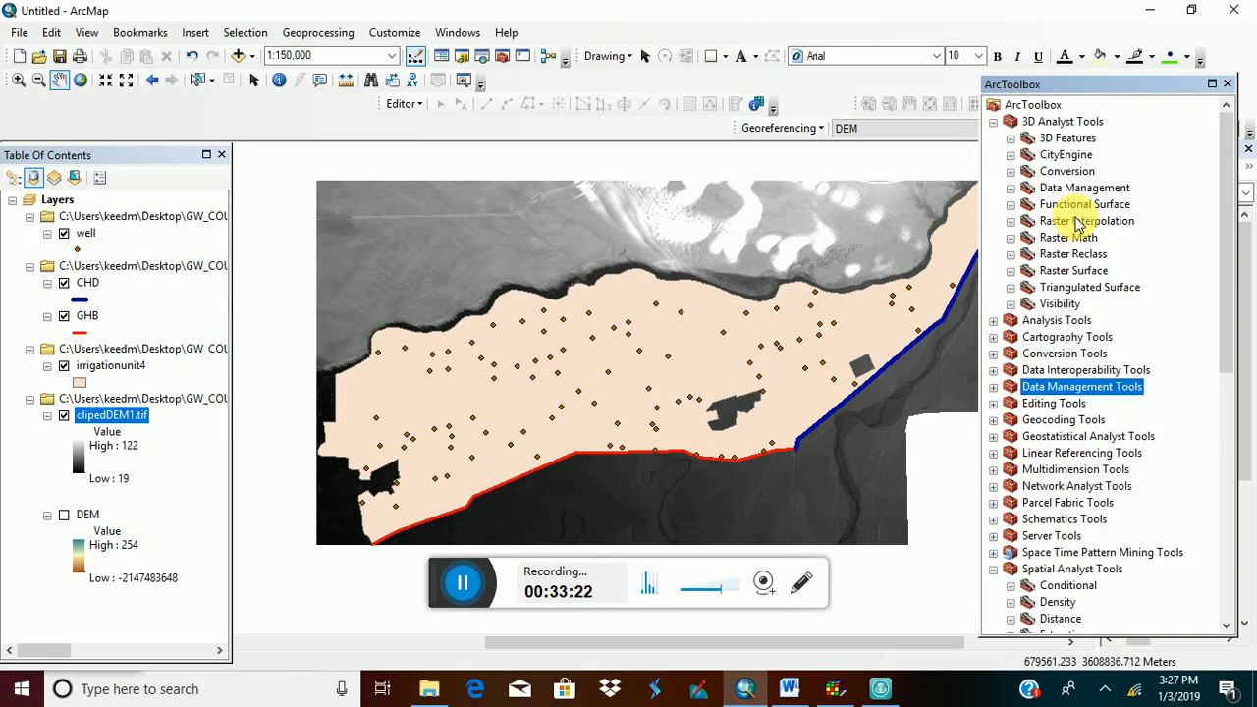
pyautogui.click(993, 120)
pyautogui.click(994, 171)
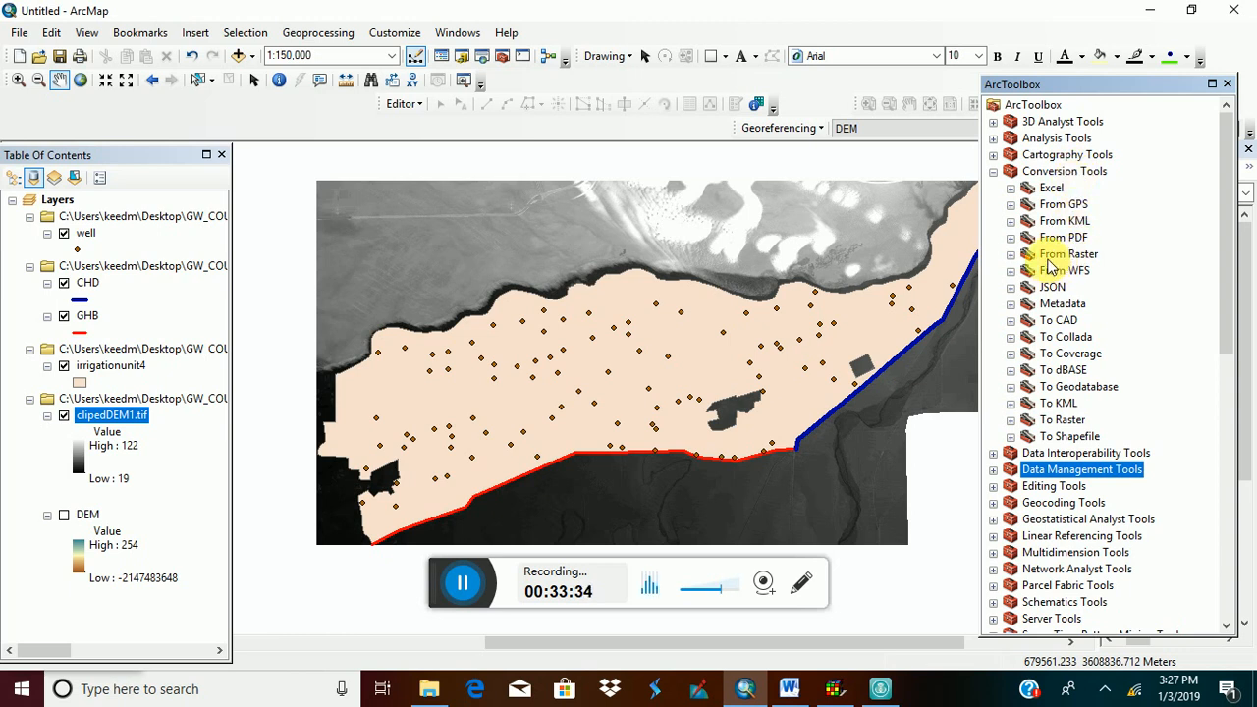
pyautogui.click(1049, 260)
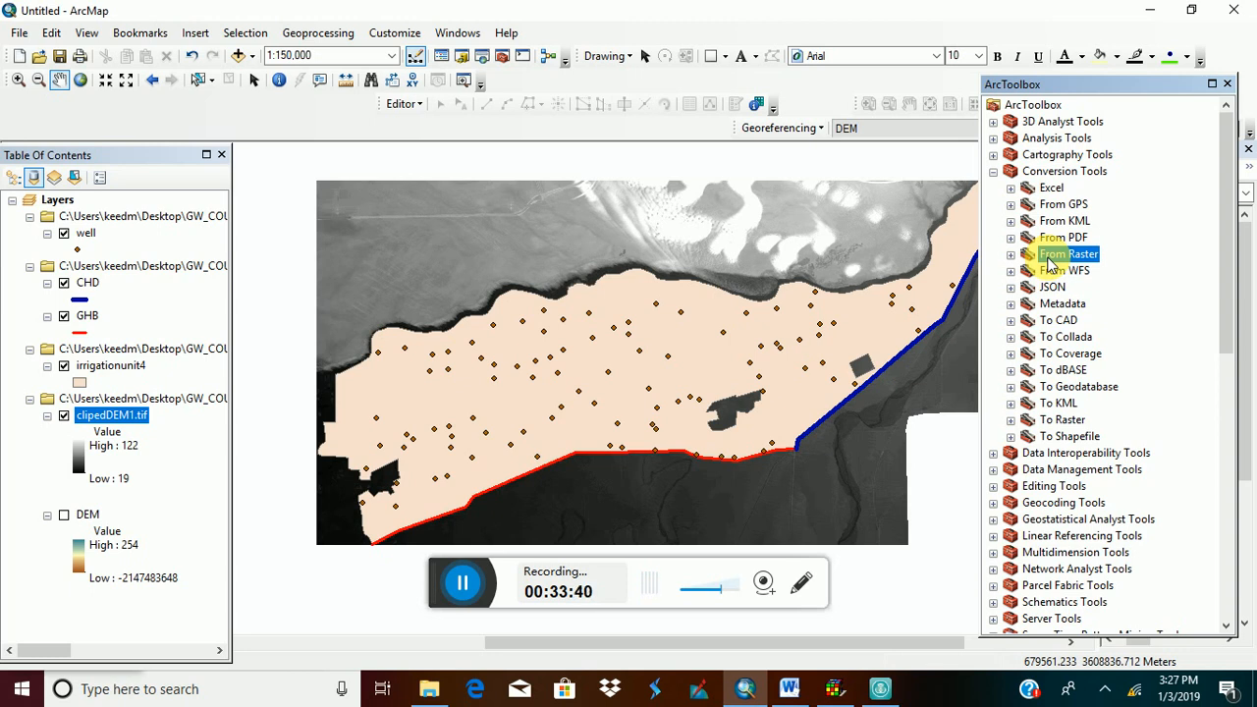
pyautogui.click(1011, 257)
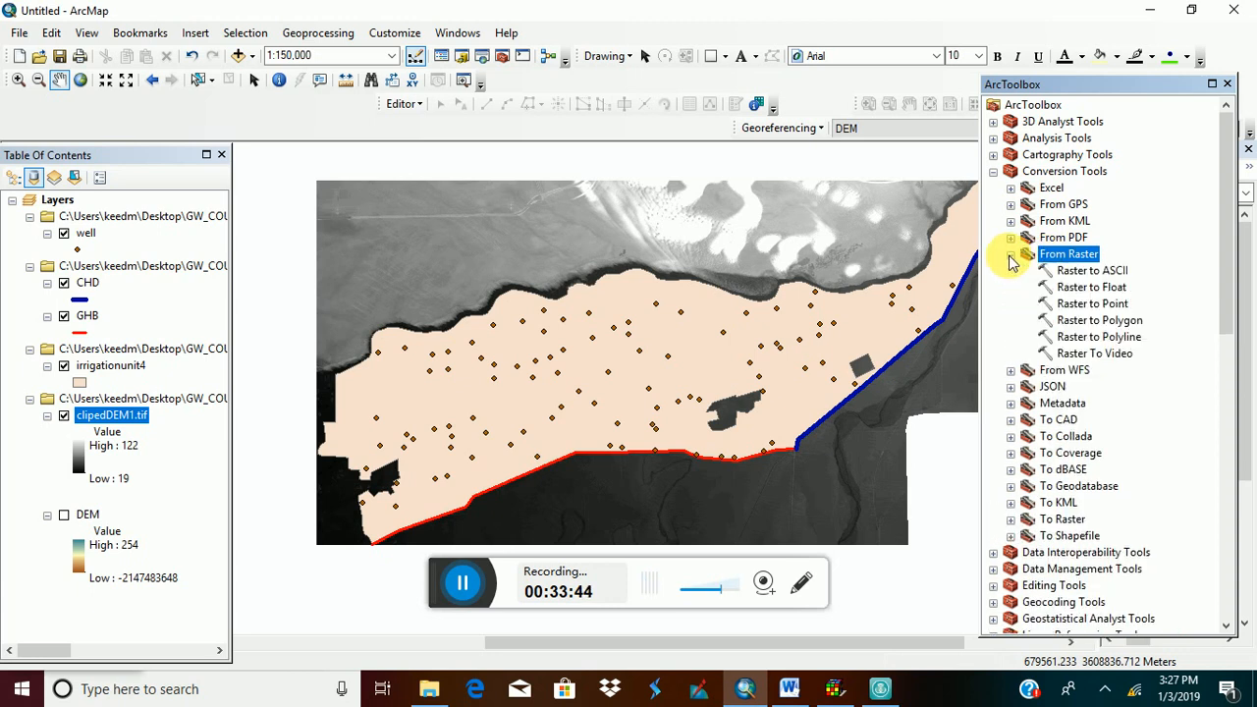
pyautogui.click(1072, 275)
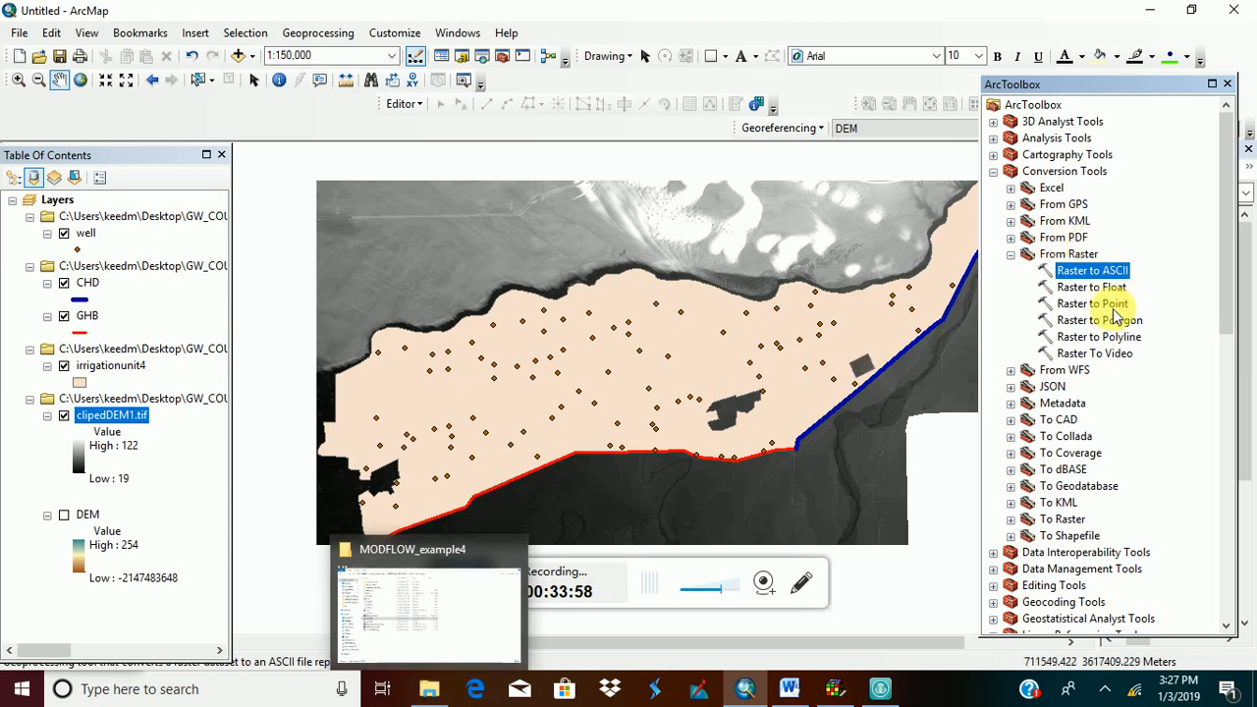
pyautogui.doubleClick(1082, 270)
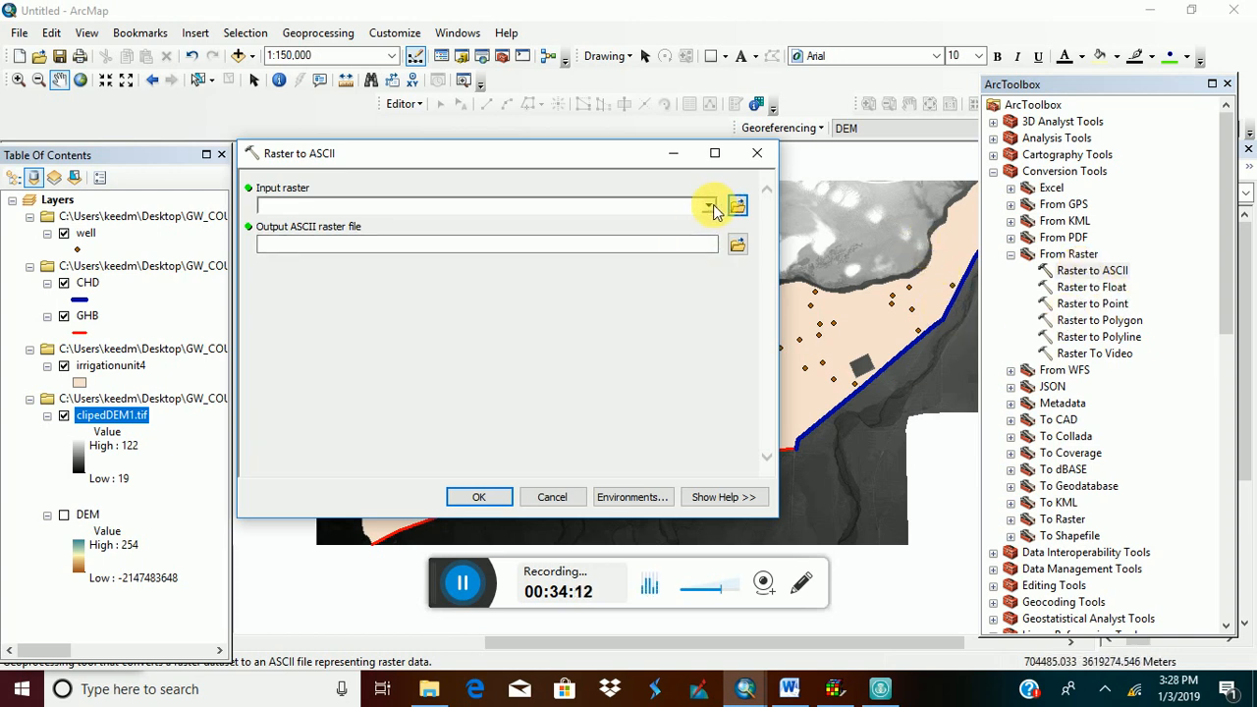
# Set clipedDEM1.tif as the input raster for the ASCII conversion.
pyautogui.click(711, 207)
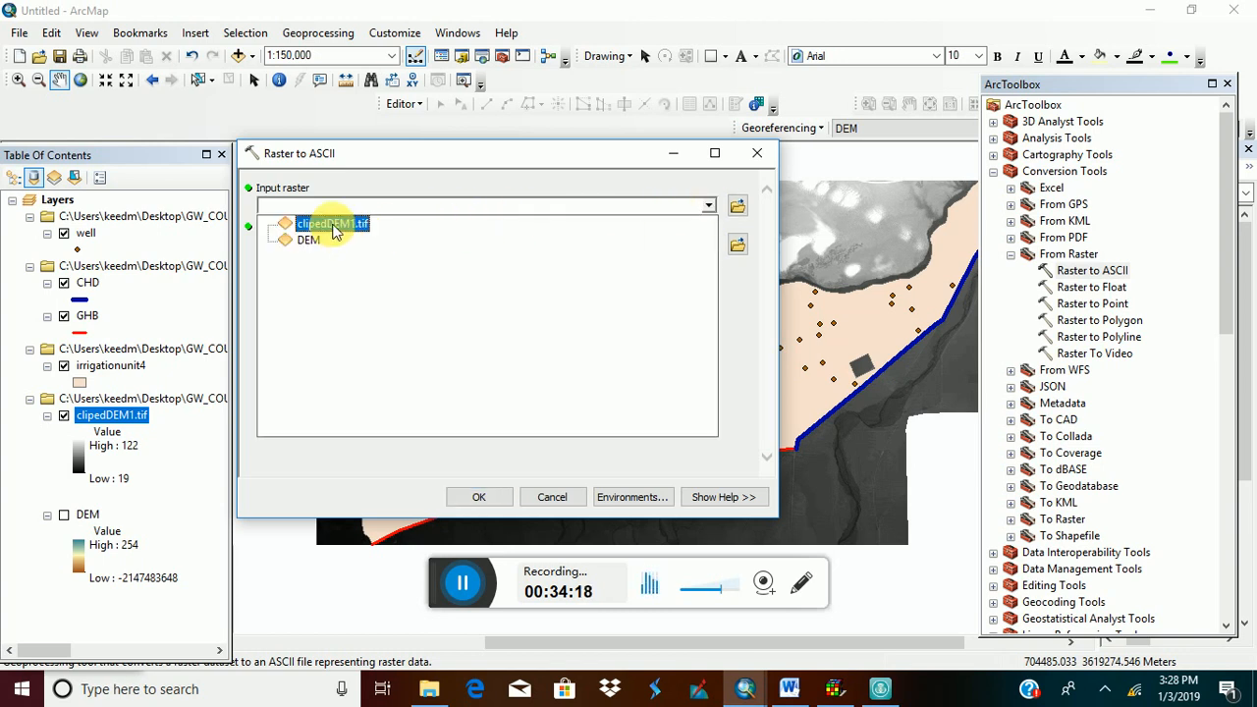
pyautogui.click(333, 226)
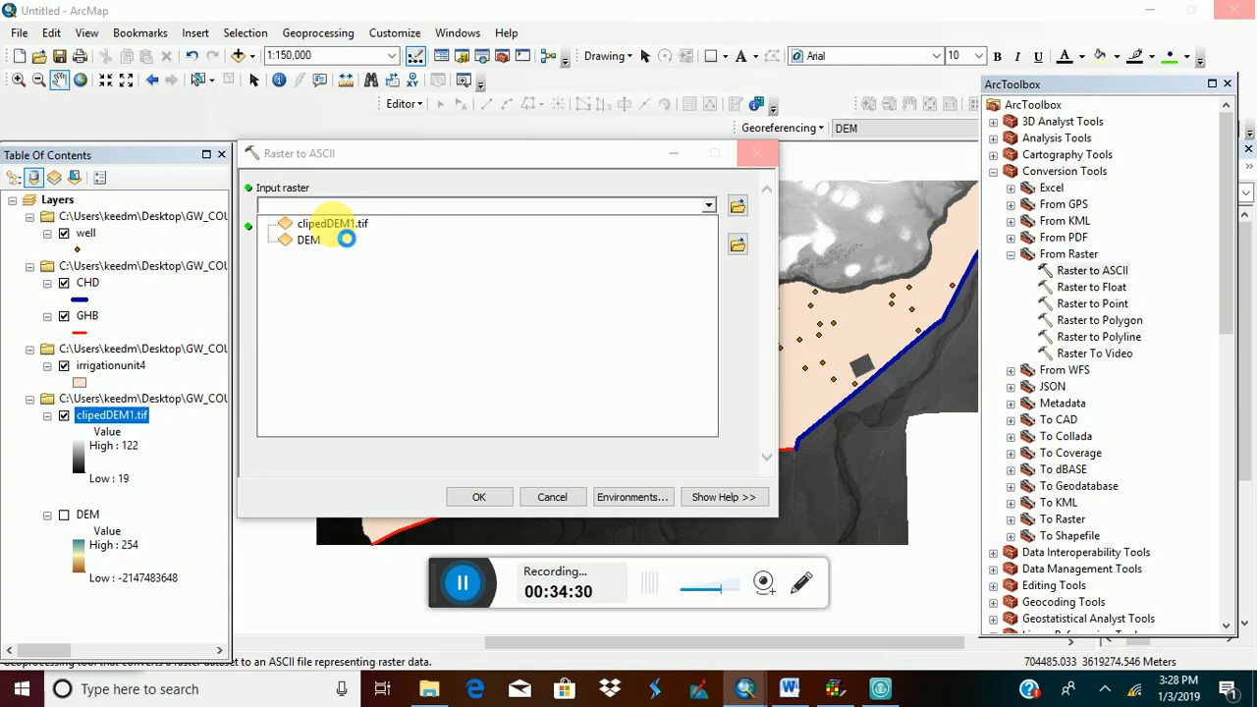
pyautogui.click(333, 224)
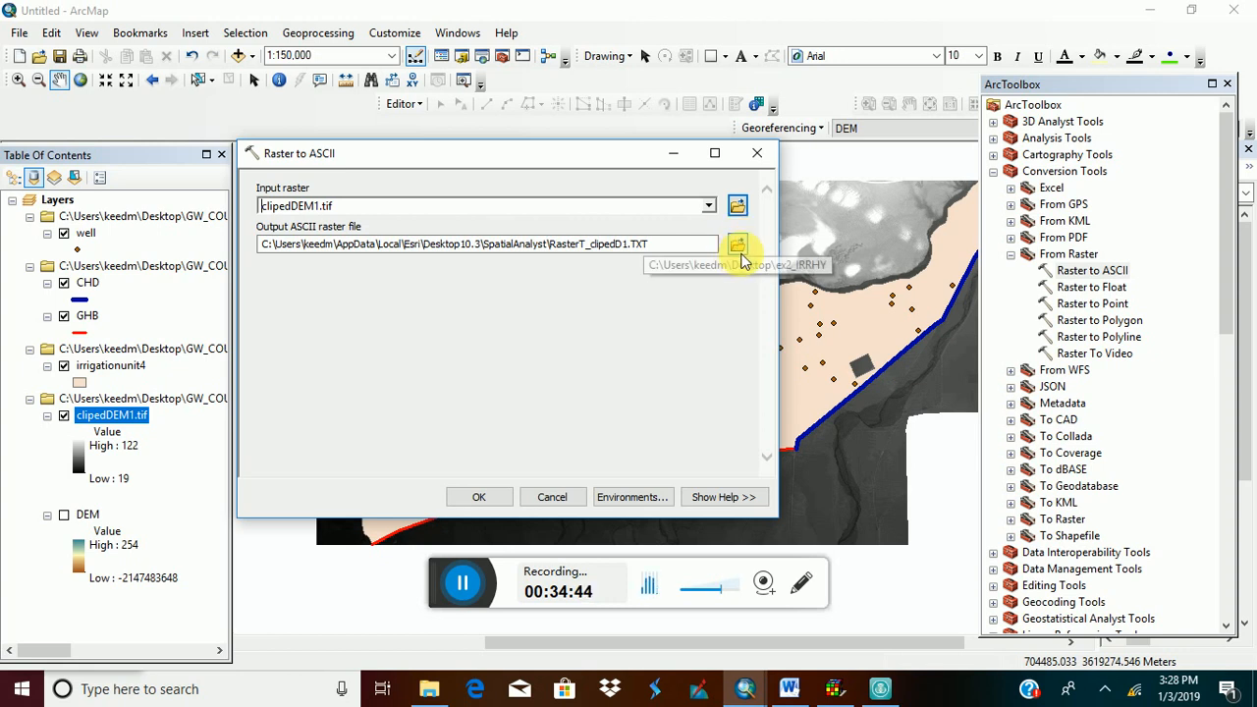
# Browse for the output ASCII raster file location in Desktop\GW_COURSE\modeing courss note\MODFLOW EXAMPLE FILE\MODFLOW_example4.
pyautogui.click(738, 245)
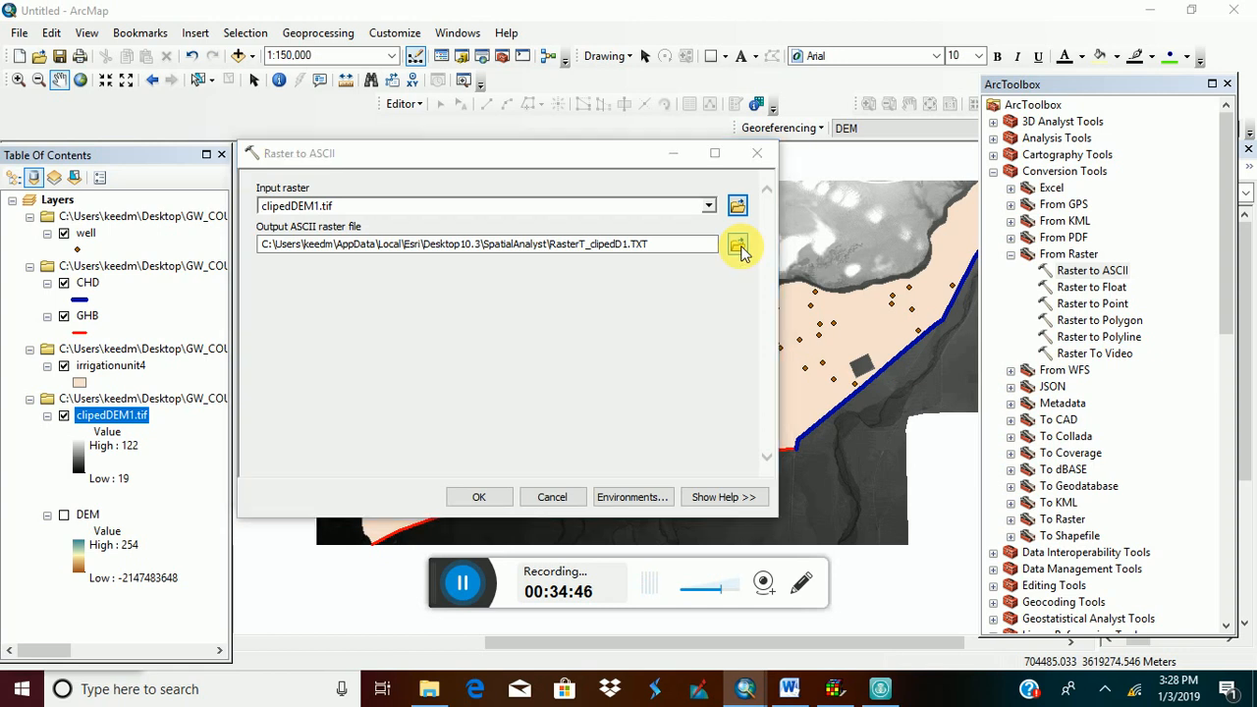
pyautogui.click(577, 183)
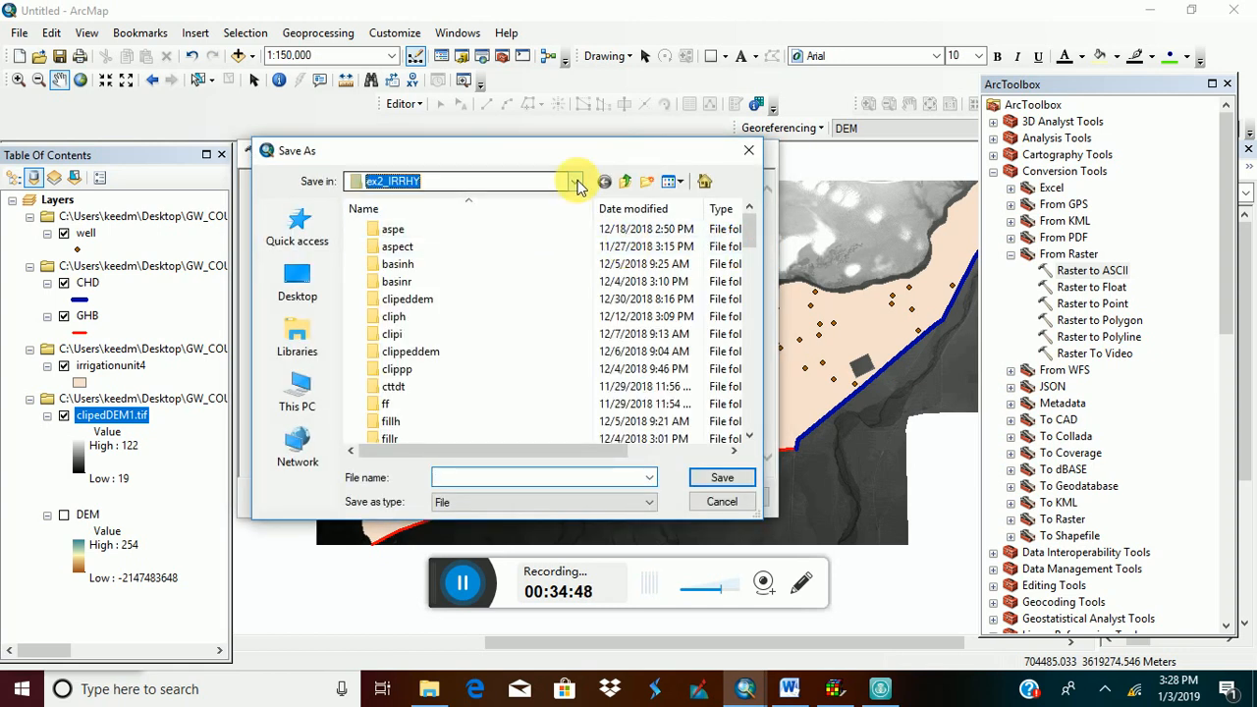
pyautogui.click(571, 190)
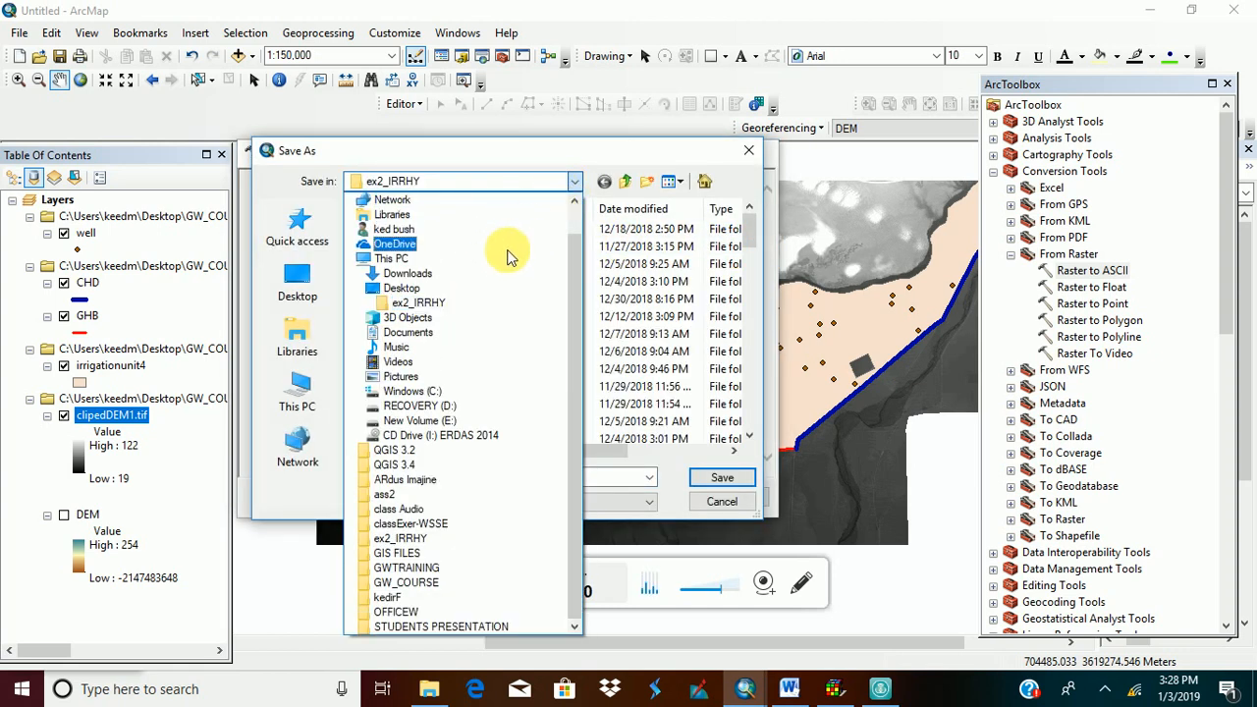
pyautogui.click(429, 289)
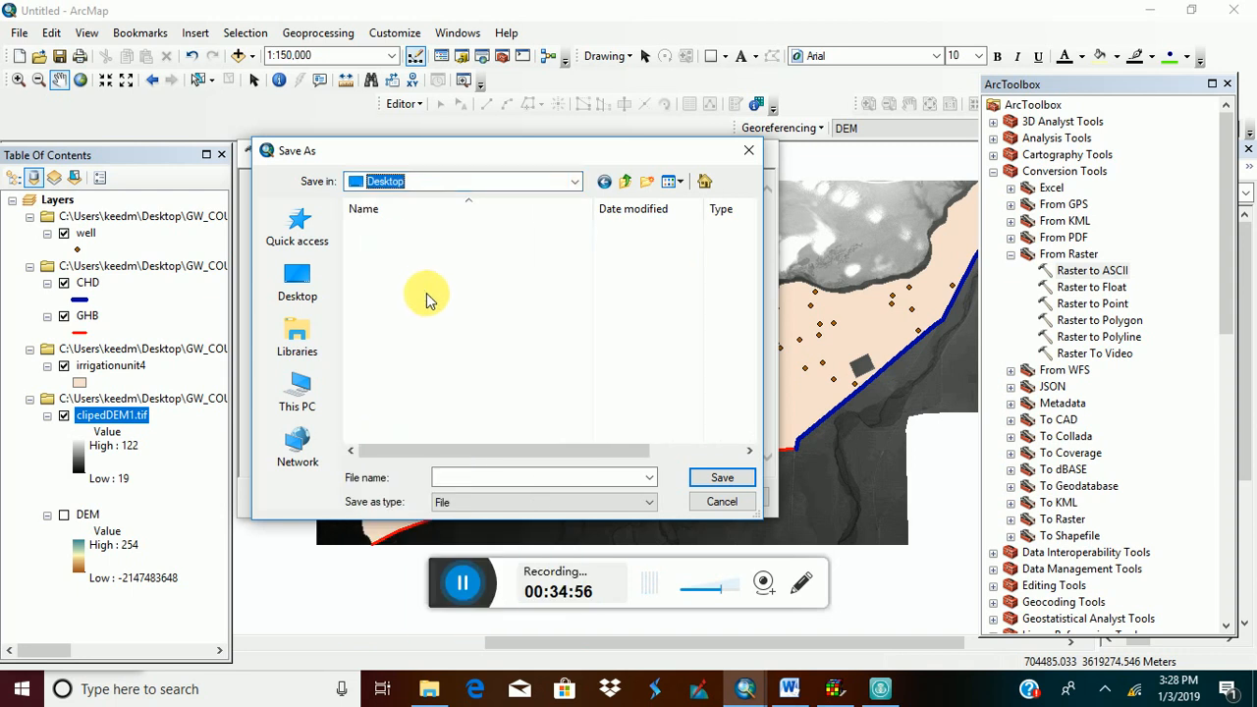
pyautogui.doubleClick(424, 339)
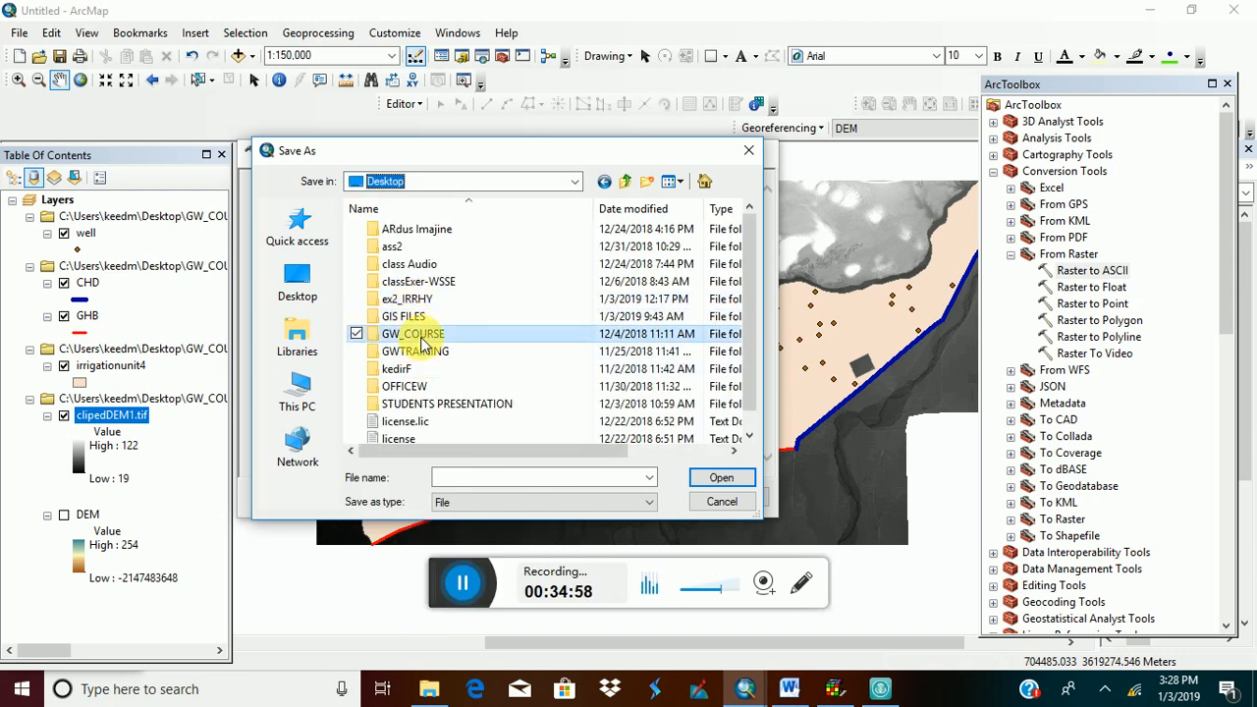
pyautogui.click(436, 269)
pyautogui.doubleClick(435, 267)
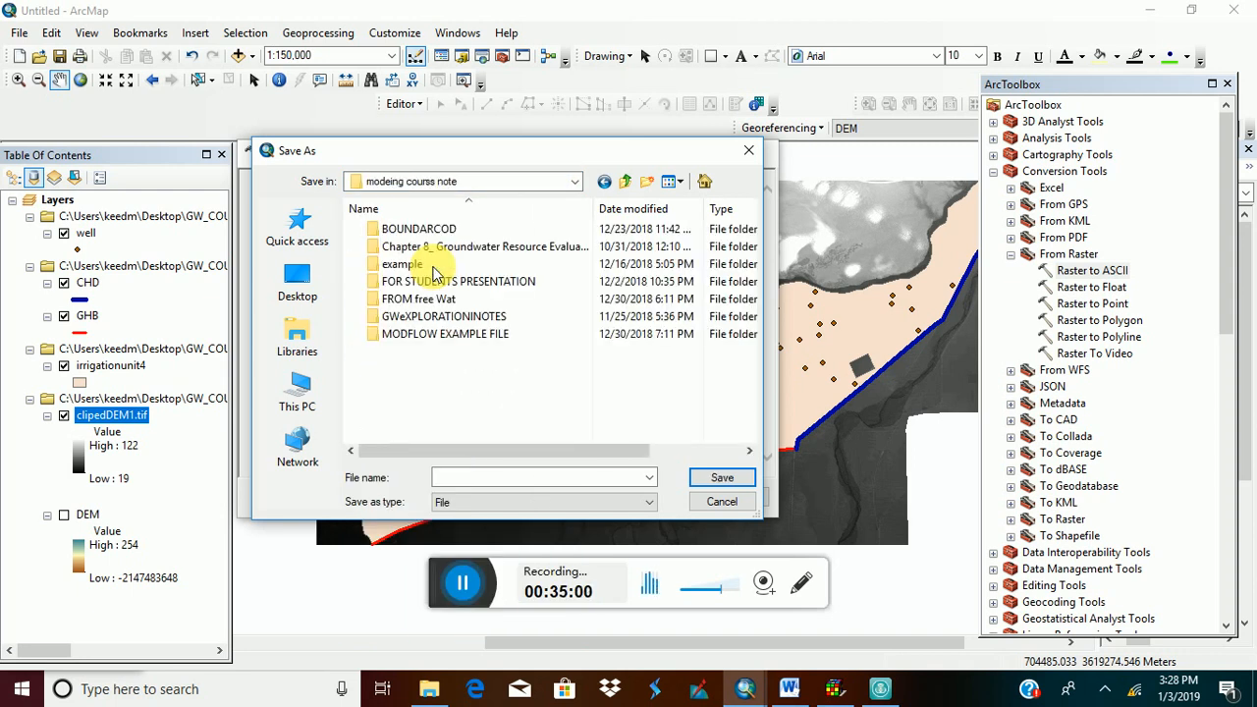
pyautogui.doubleClick(454, 336)
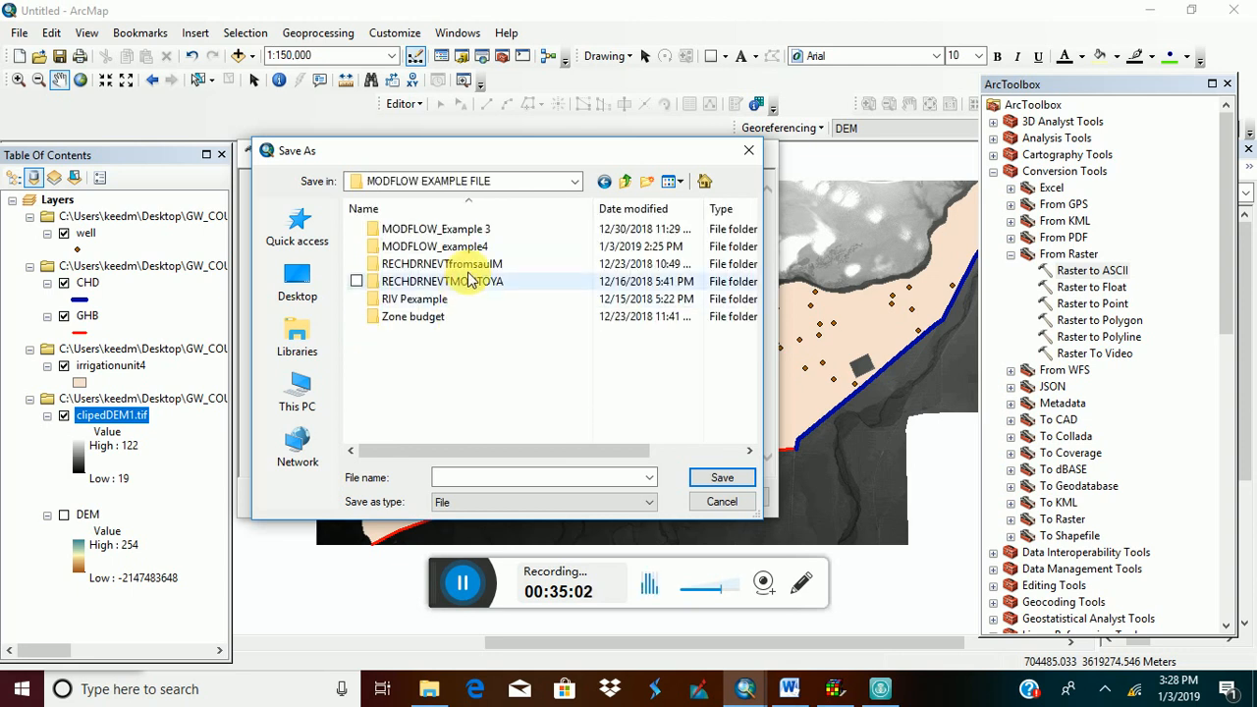
pyautogui.click(481, 248)
pyautogui.doubleClick(482, 251)
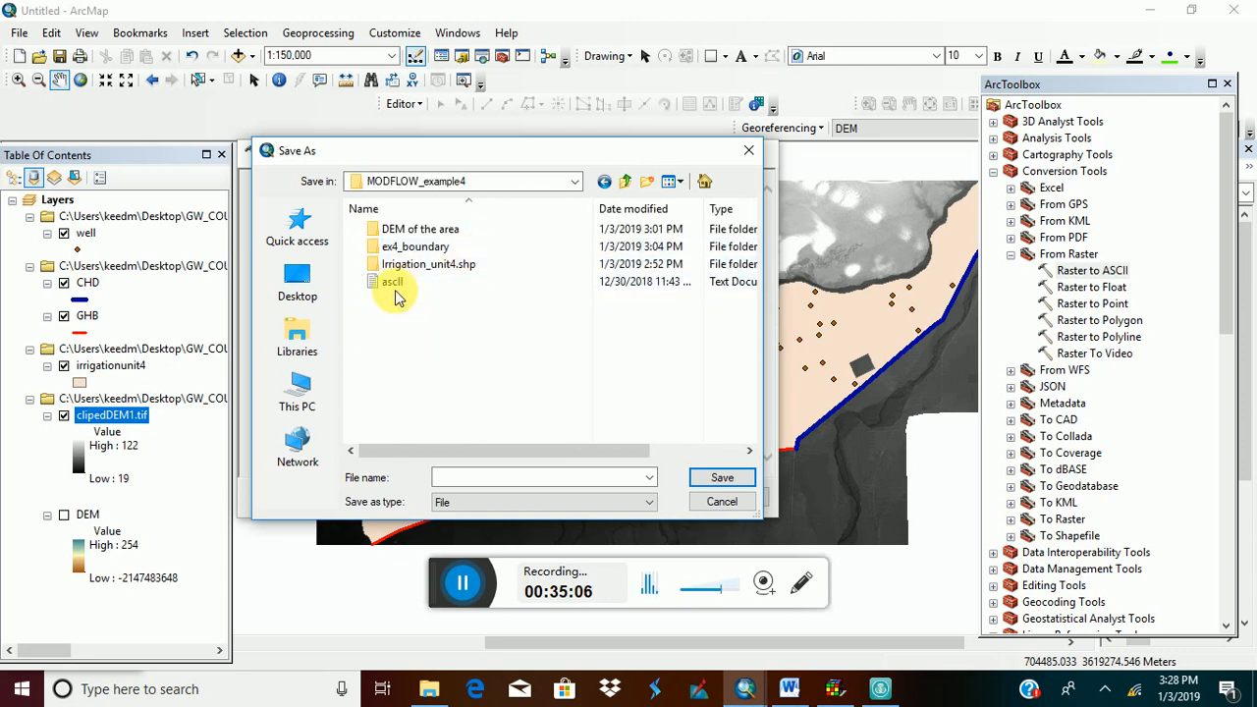
# Name the output file ascII2, save it in the MODFLOW_example4 folder, and run the raster to ASCII conversion.
pyautogui.click(495, 479)
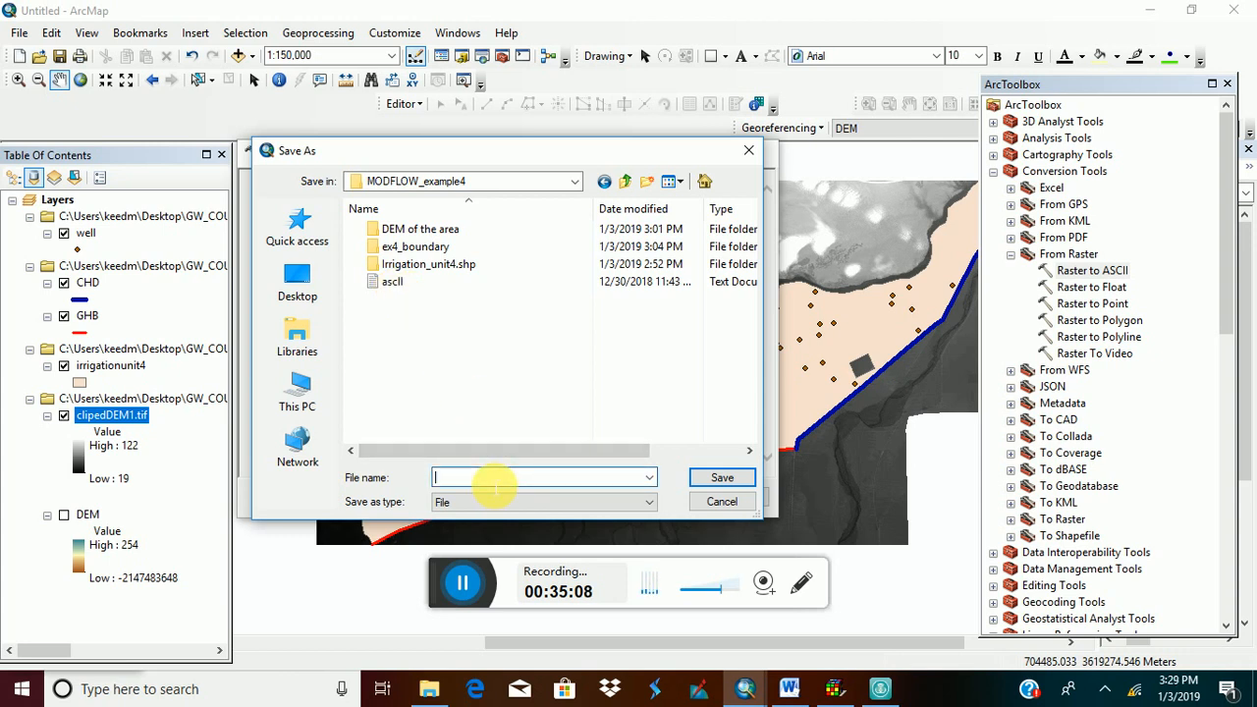
pyautogui.write('ascii')
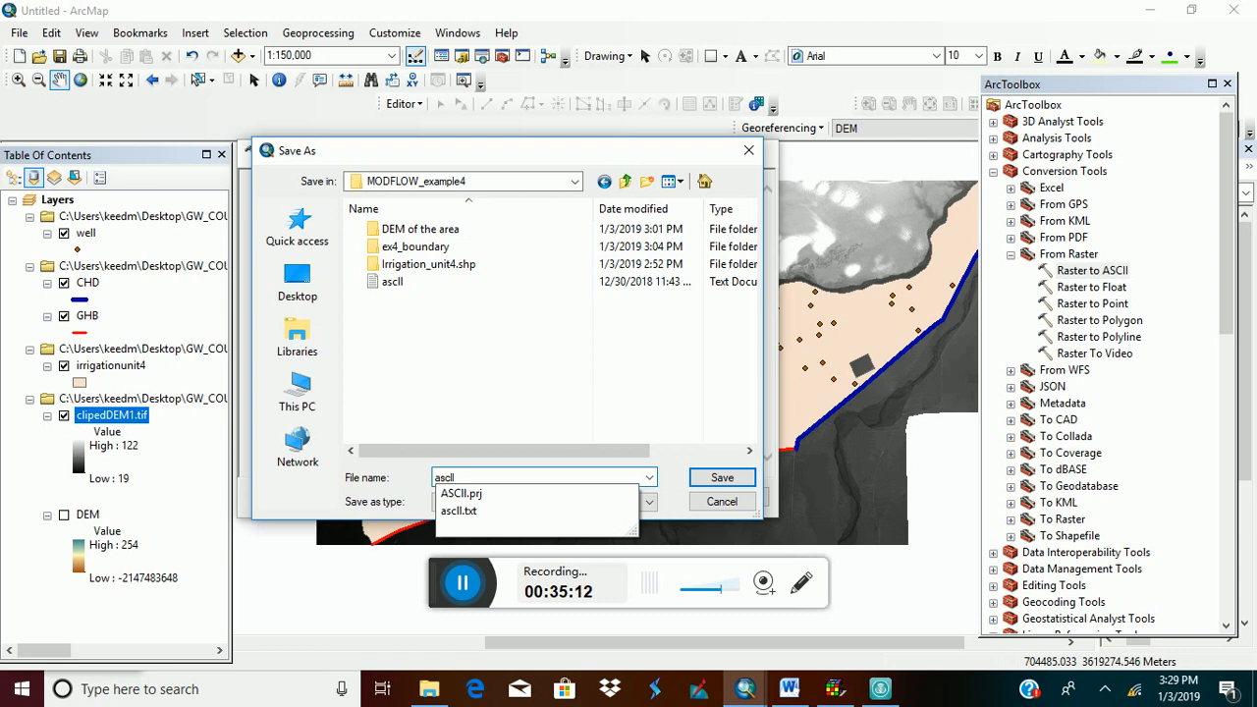
pyautogui.write('2')
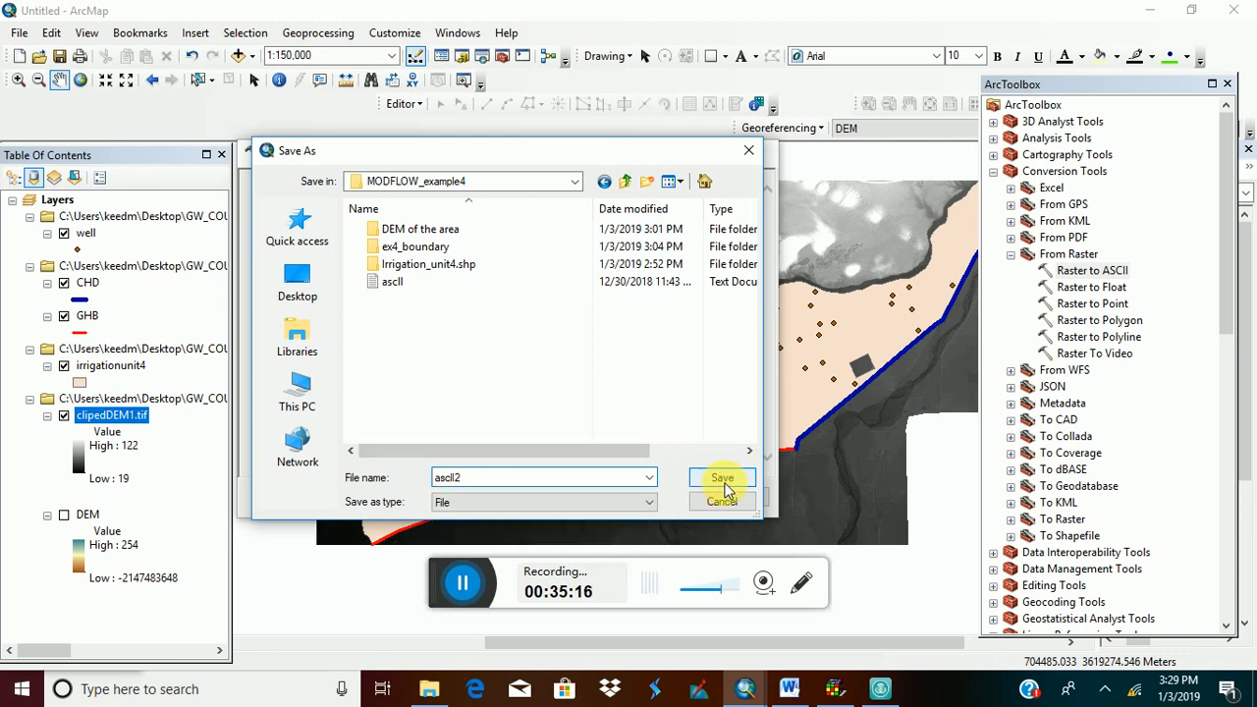
pyautogui.click(722, 479)
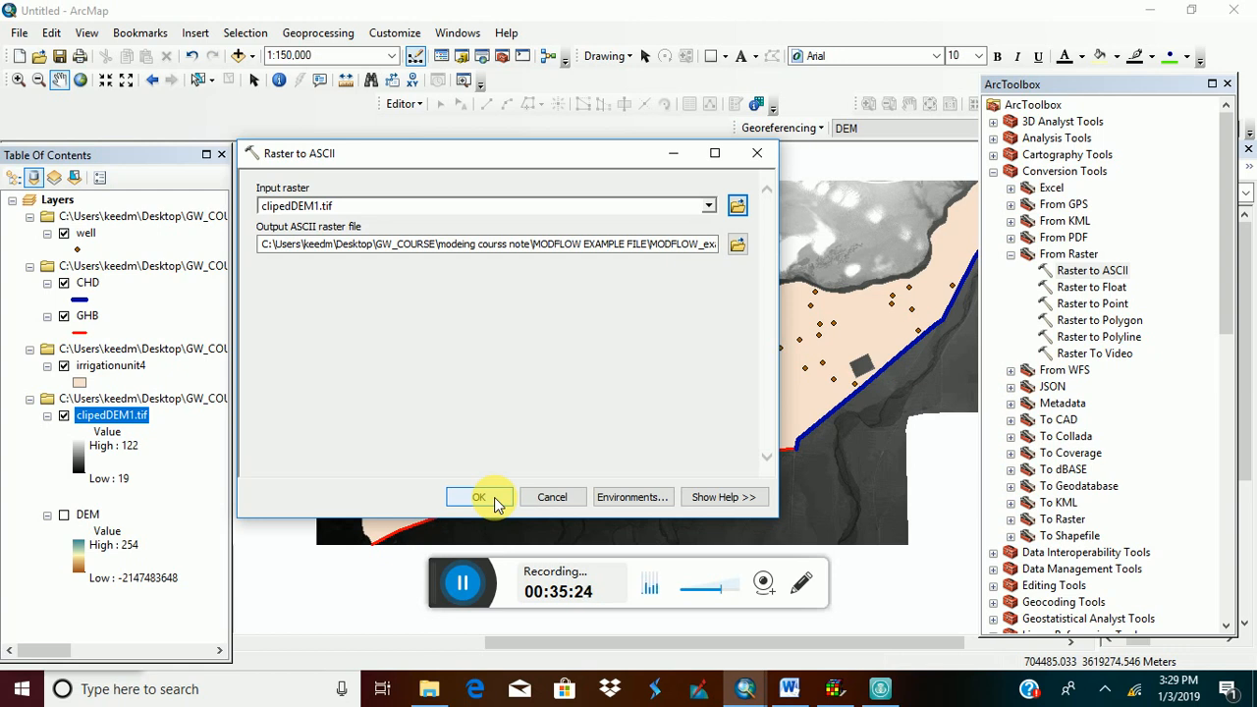
pyautogui.click(479, 498)
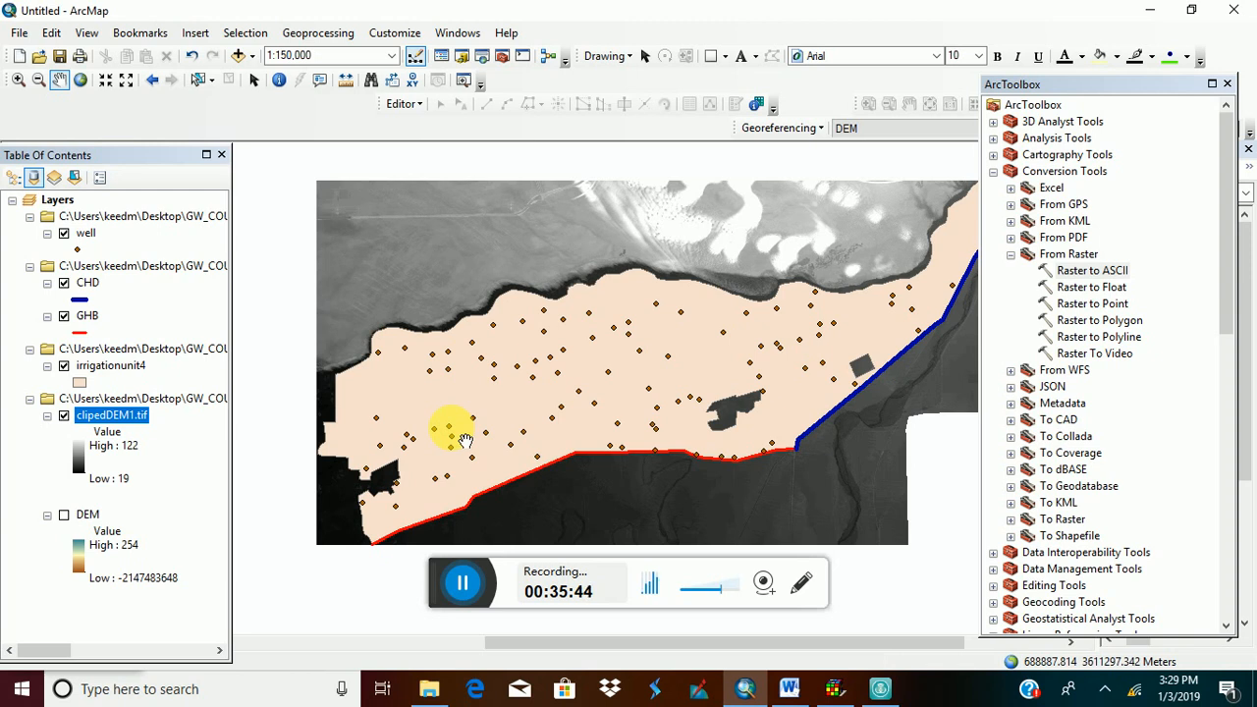
# Switch to ModelMuse and start an ASCII raster import, selecting the existing ascII file in the MODFLOW_example4 folder.
pyautogui.click(1150, 10)
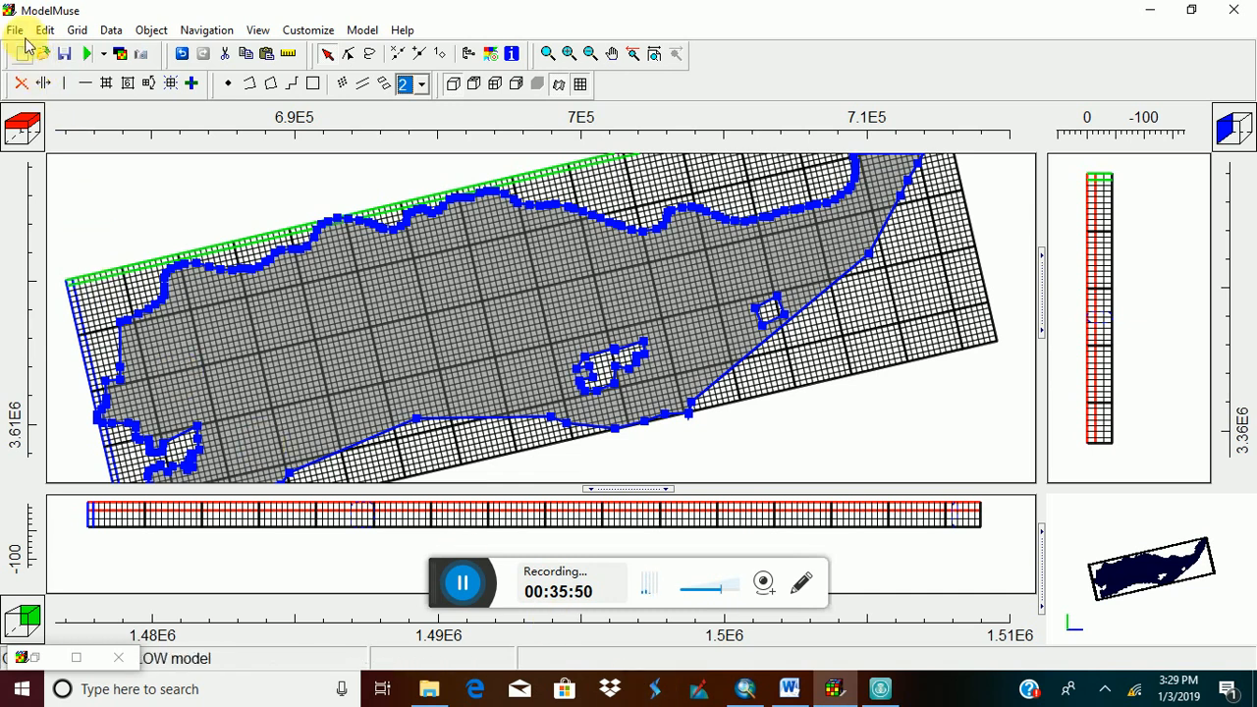
pyautogui.click(18, 32)
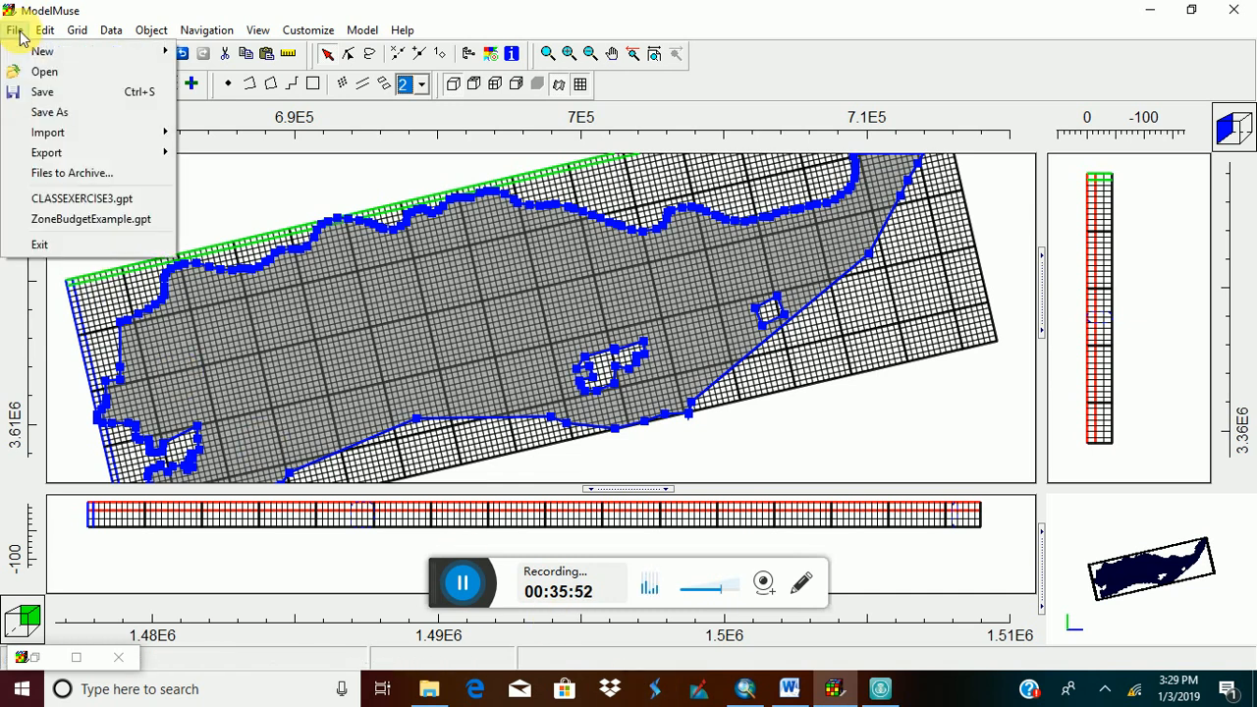
pyautogui.moveTo(62, 131)
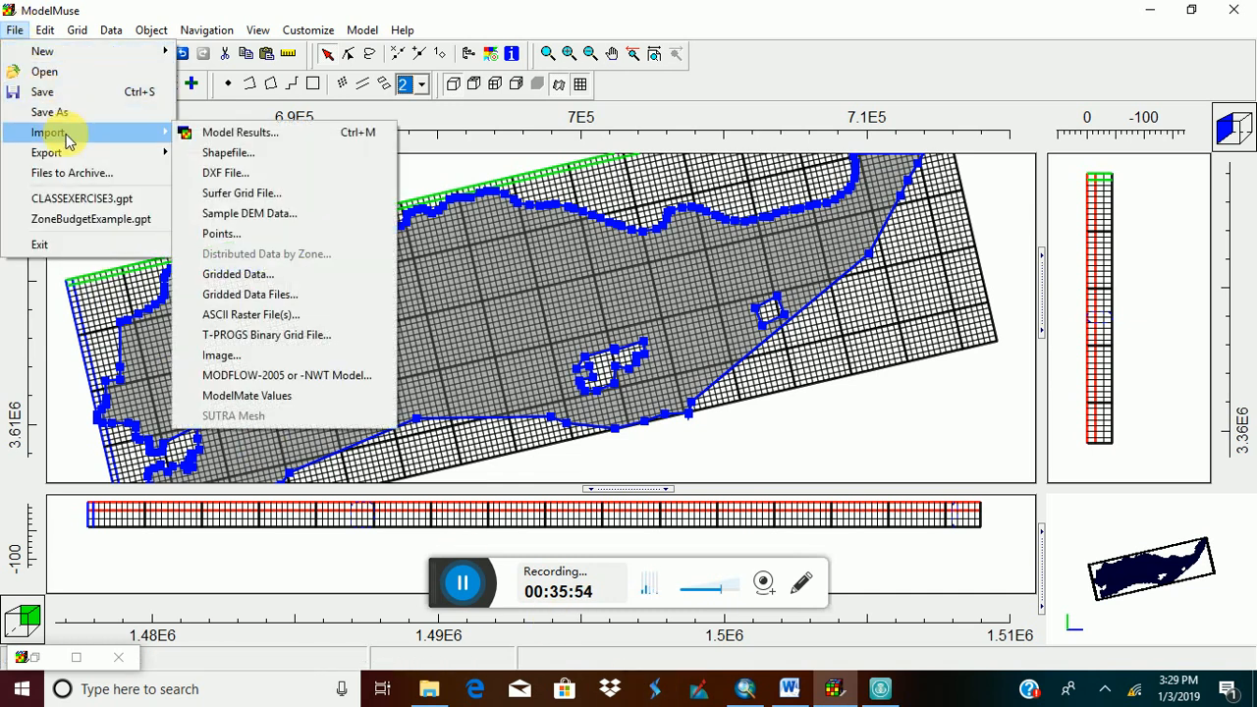
pyautogui.click(263, 324)
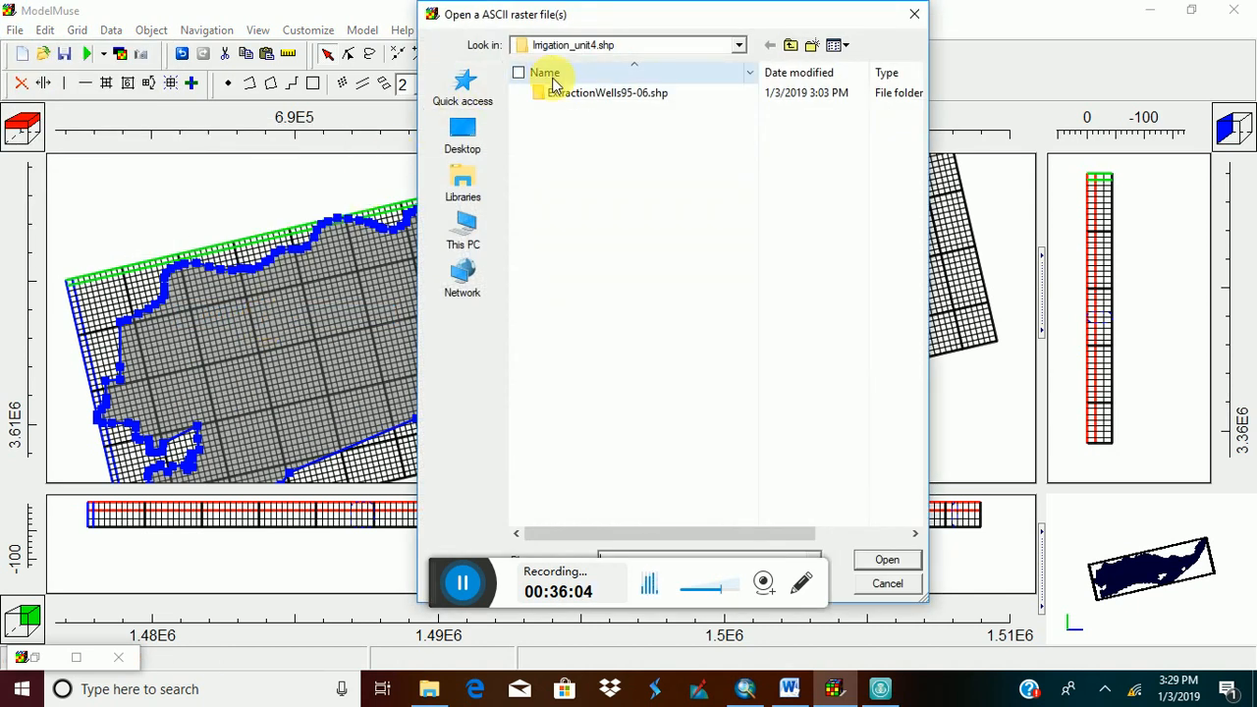
pyautogui.click(739, 47)
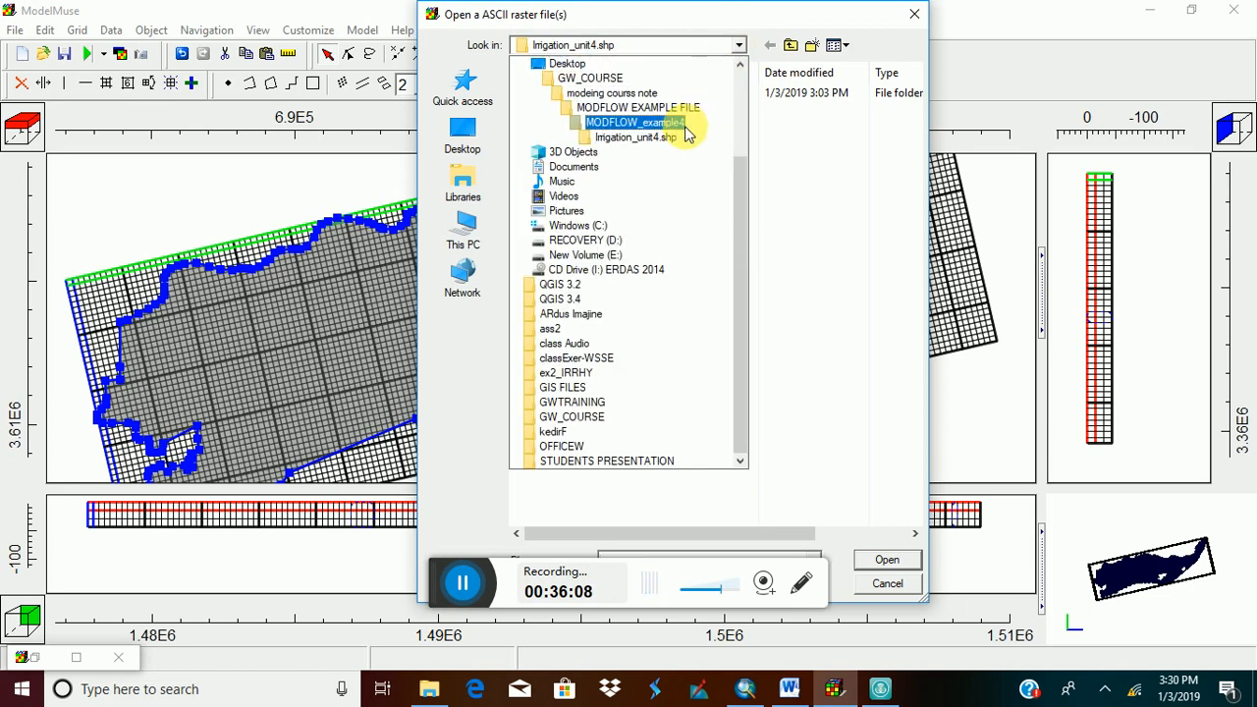
pyautogui.click(676, 125)
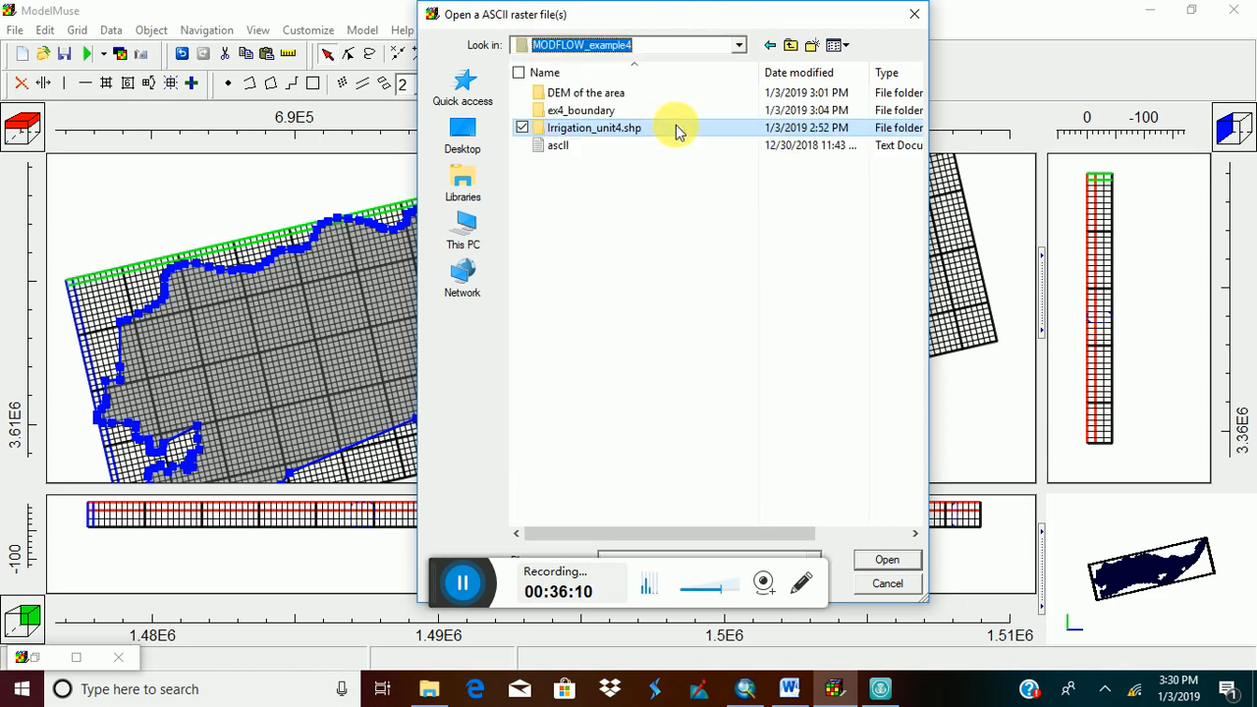
pyautogui.click(553, 154)
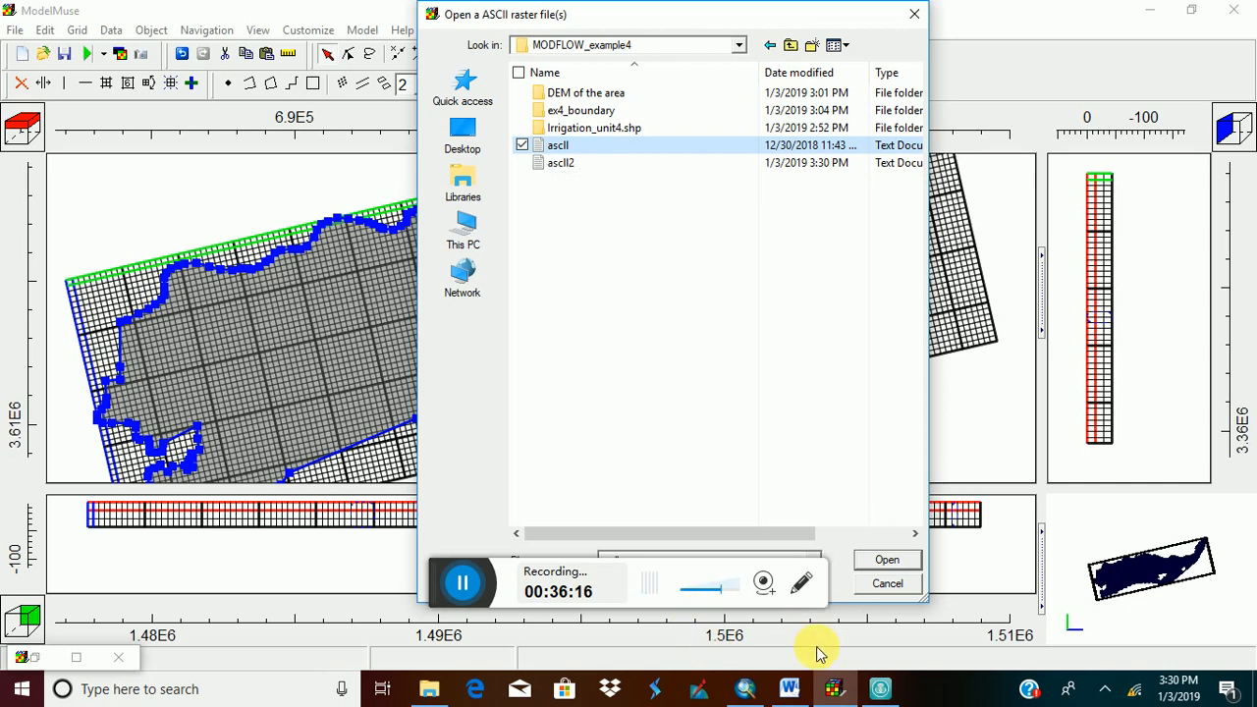
pyautogui.click(880, 689)
pyautogui.click(623, 420)
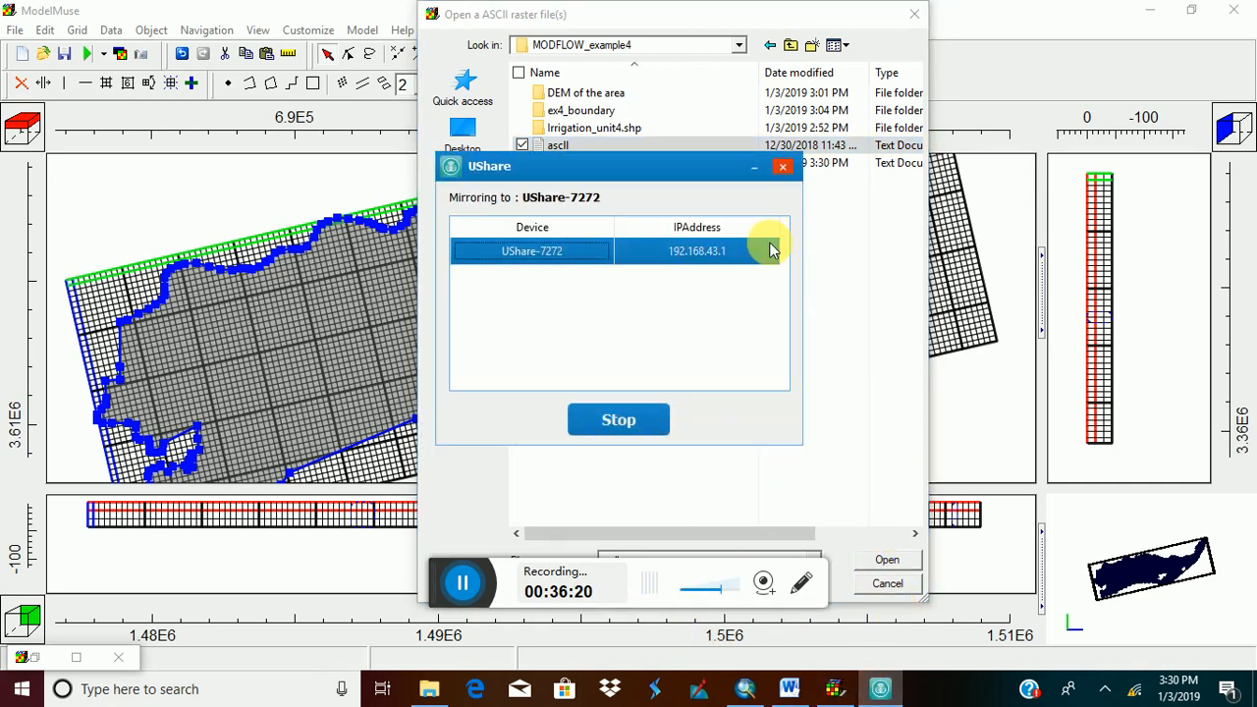
pyautogui.click(755, 167)
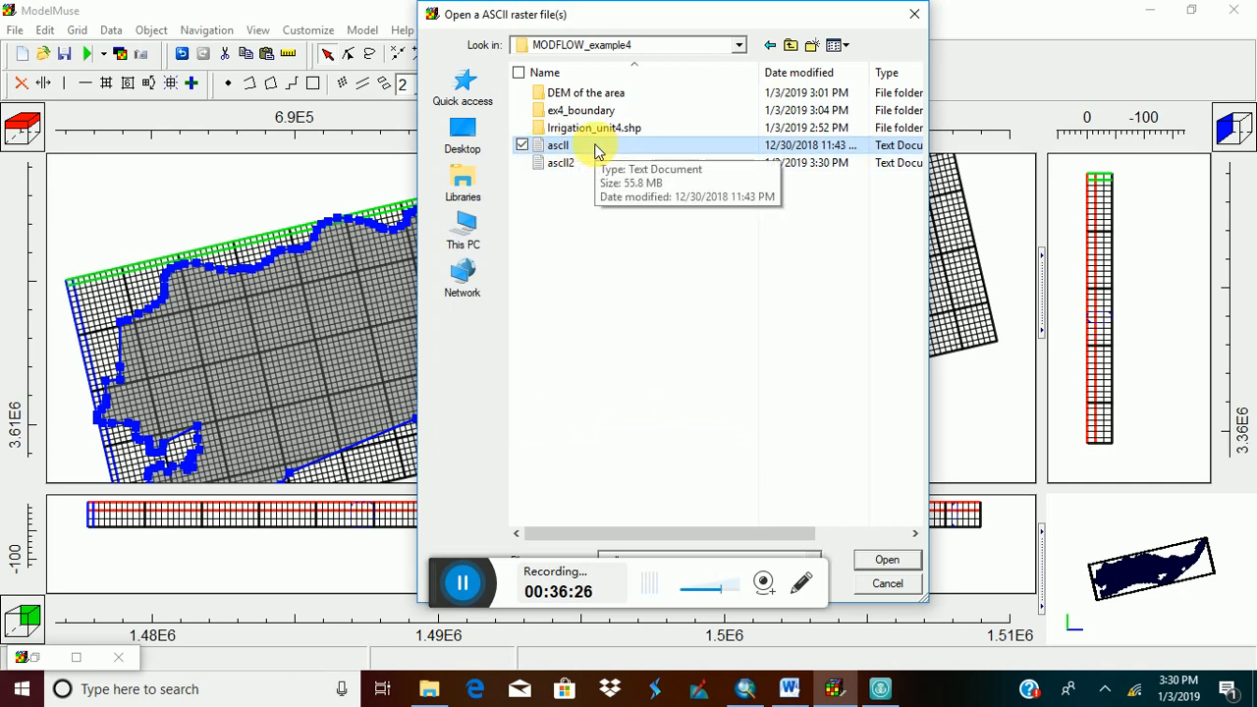
# Open the selected ASCII raster for import and set Model_Top as its target data set.
pyautogui.click(886, 562)
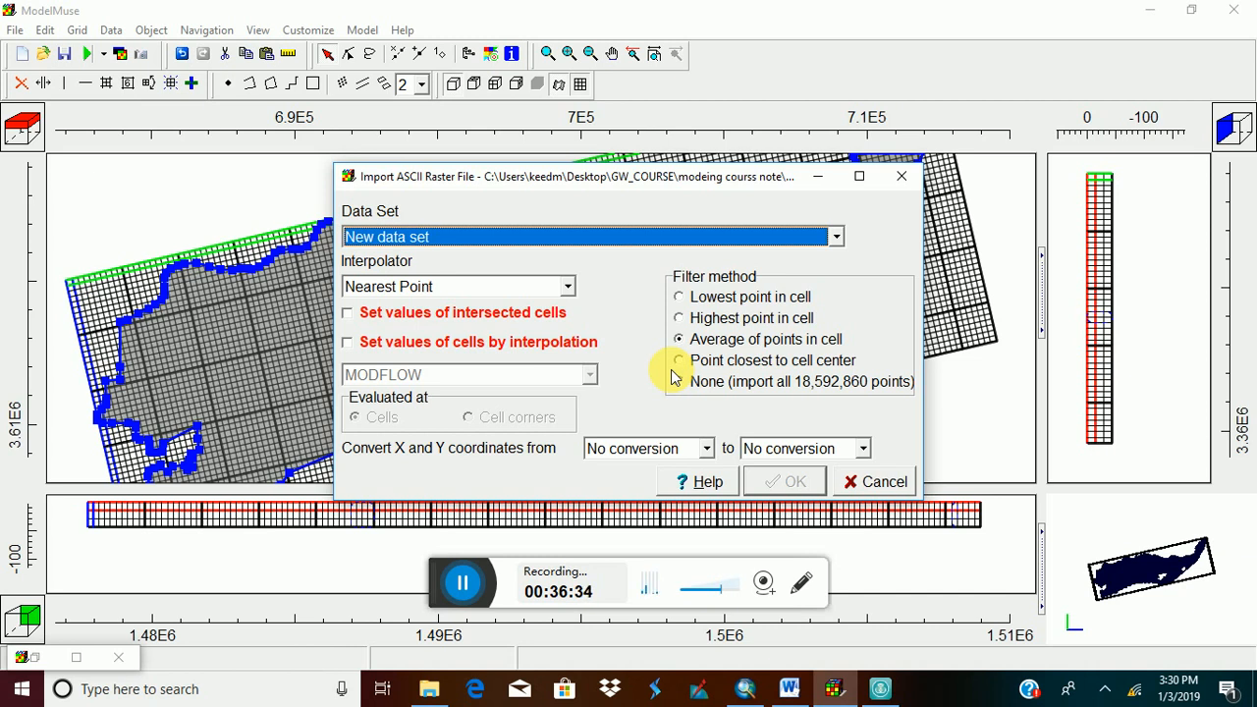
pyautogui.click(837, 237)
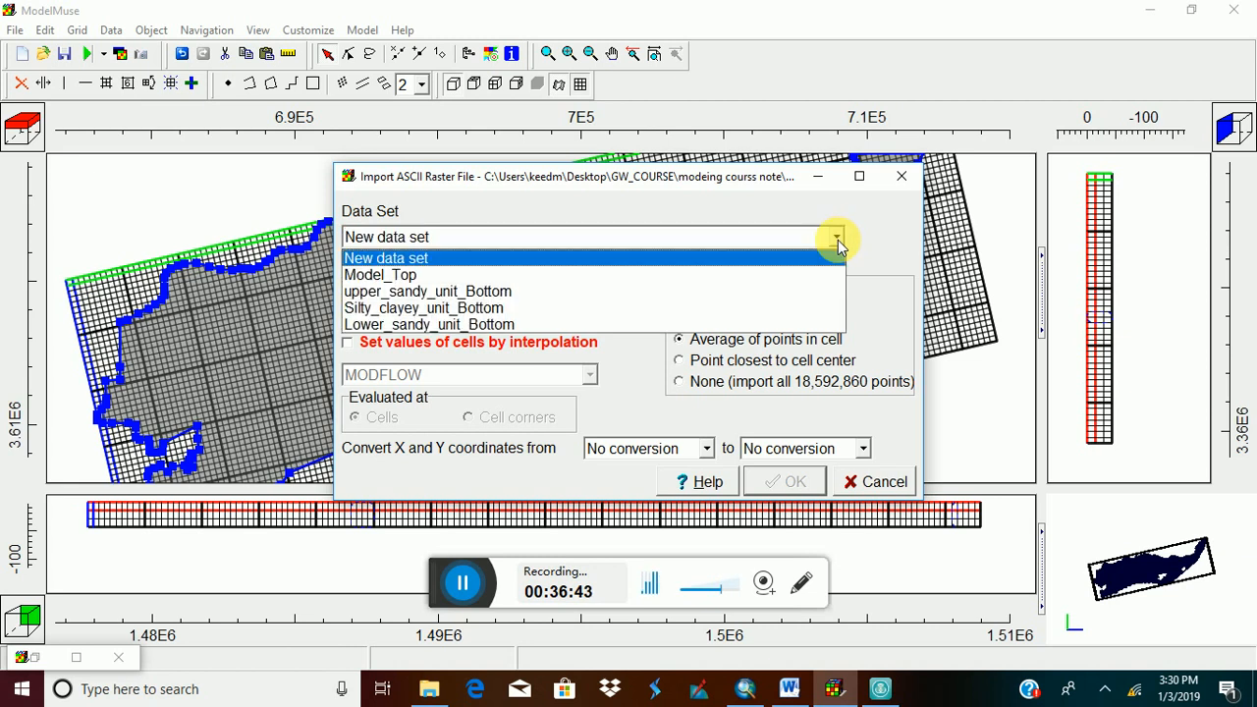
pyautogui.click(547, 284)
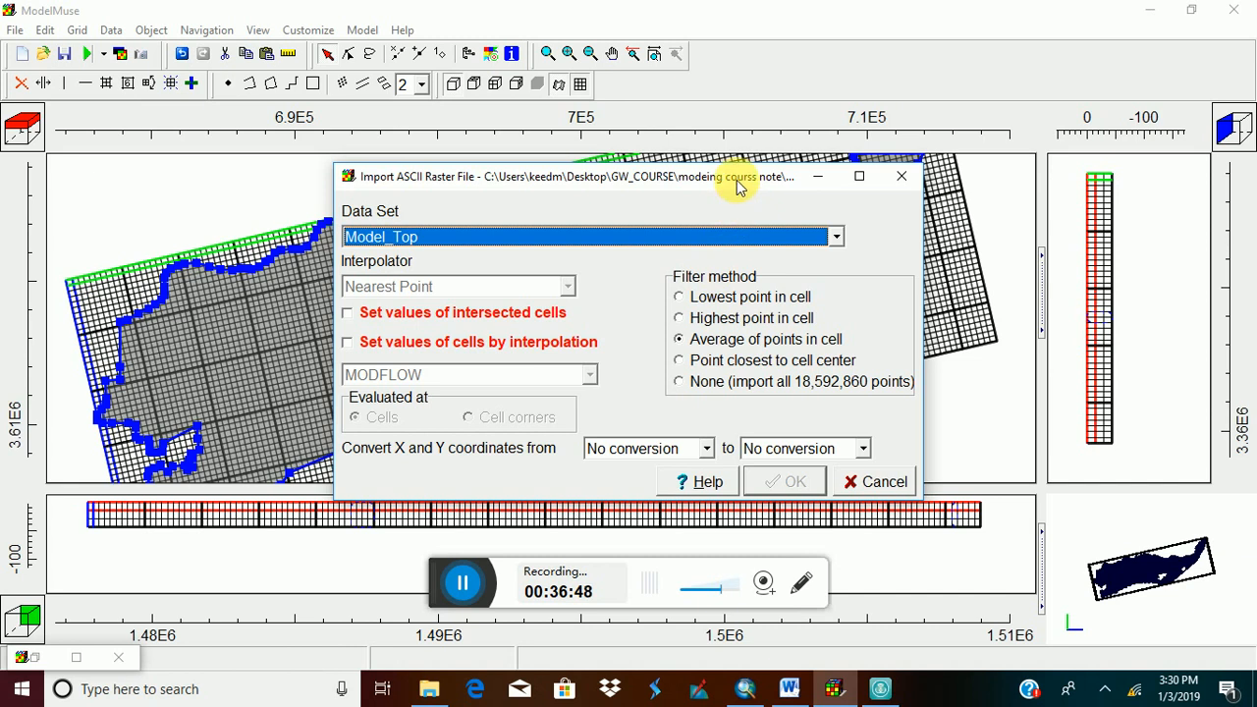
pyautogui.moveTo(737, 181); pyautogui.dragTo(771, 112)
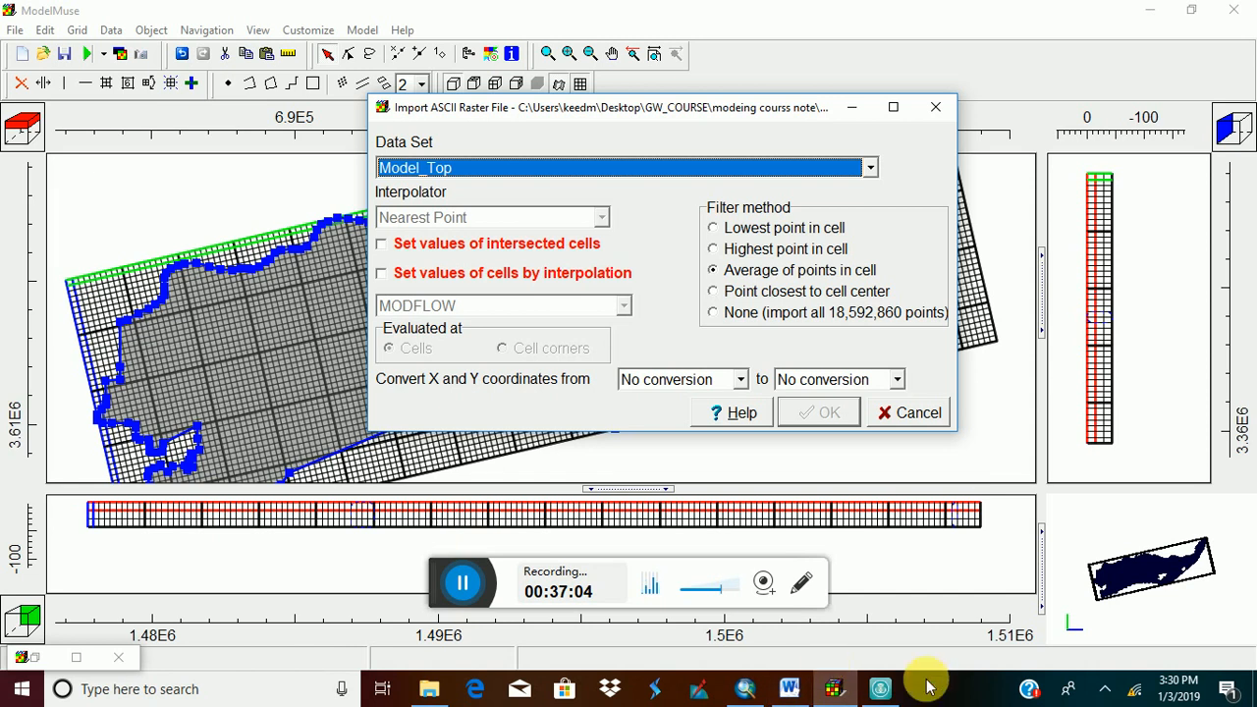
pyautogui.click(881, 689)
pyautogui.click(618, 418)
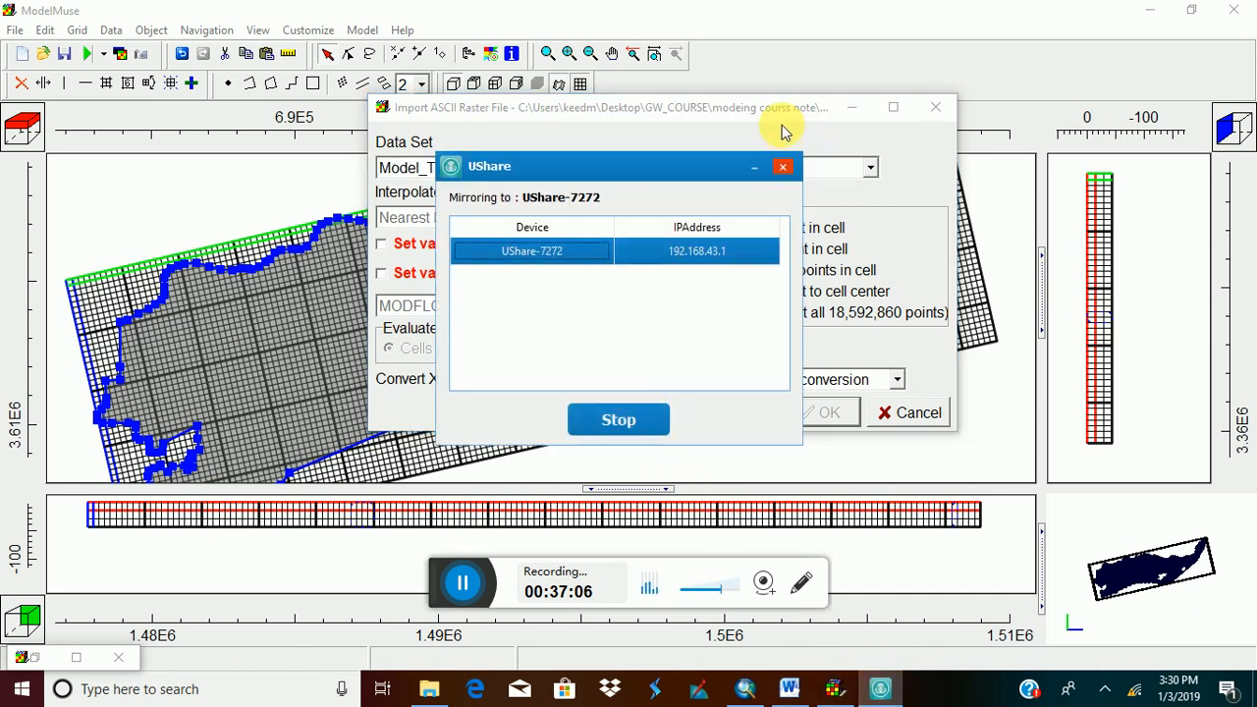
pyautogui.click(754, 168)
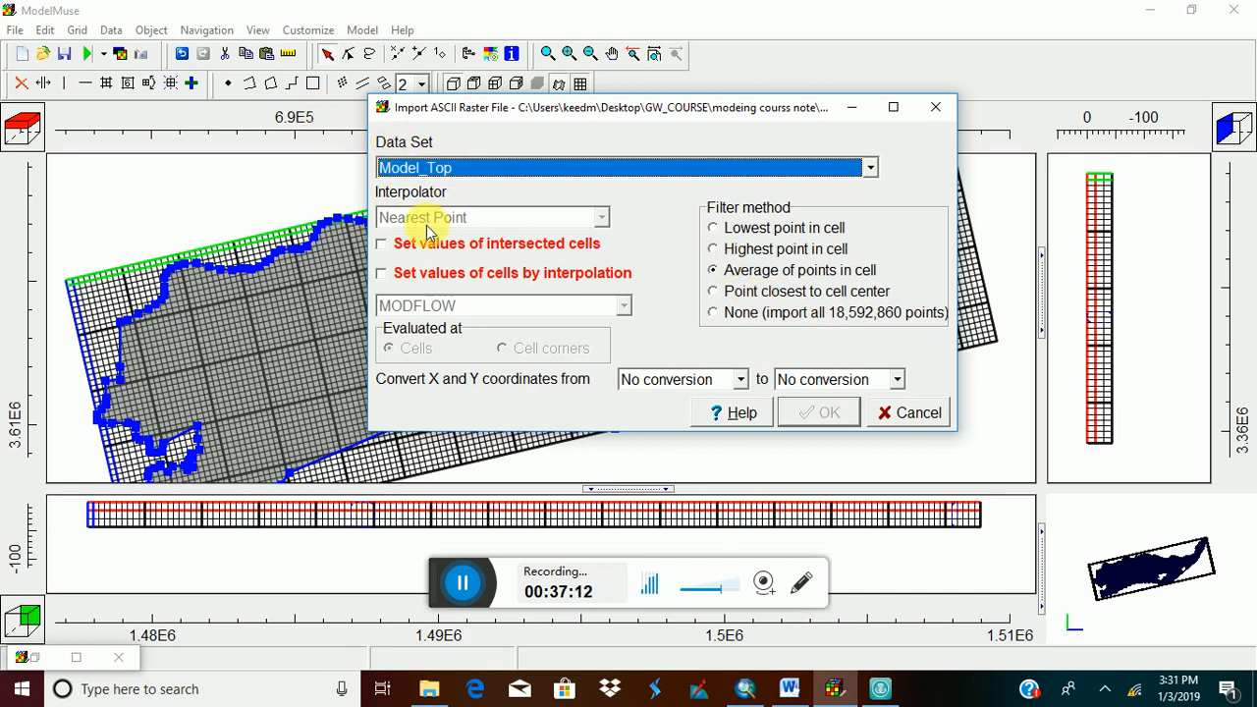
# Enable setting the Model_Top cell values by interpolation.
pyautogui.click(382, 275)
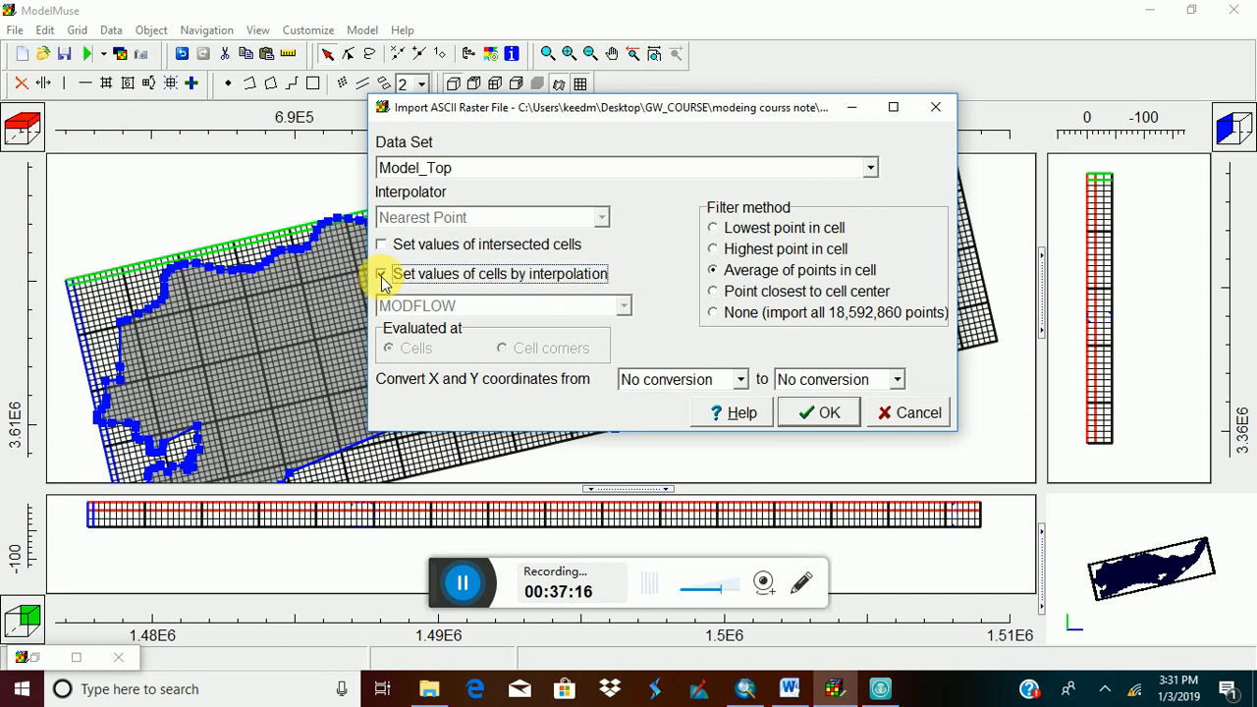
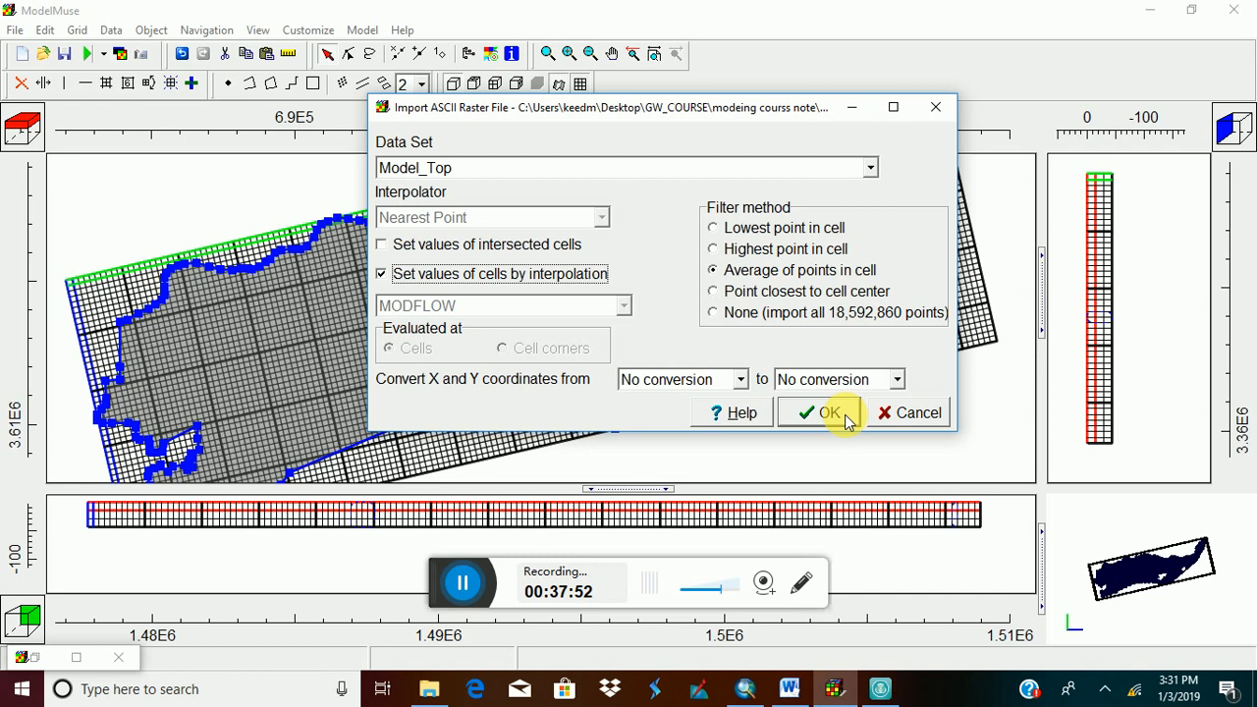
pyautogui.click(881, 688)
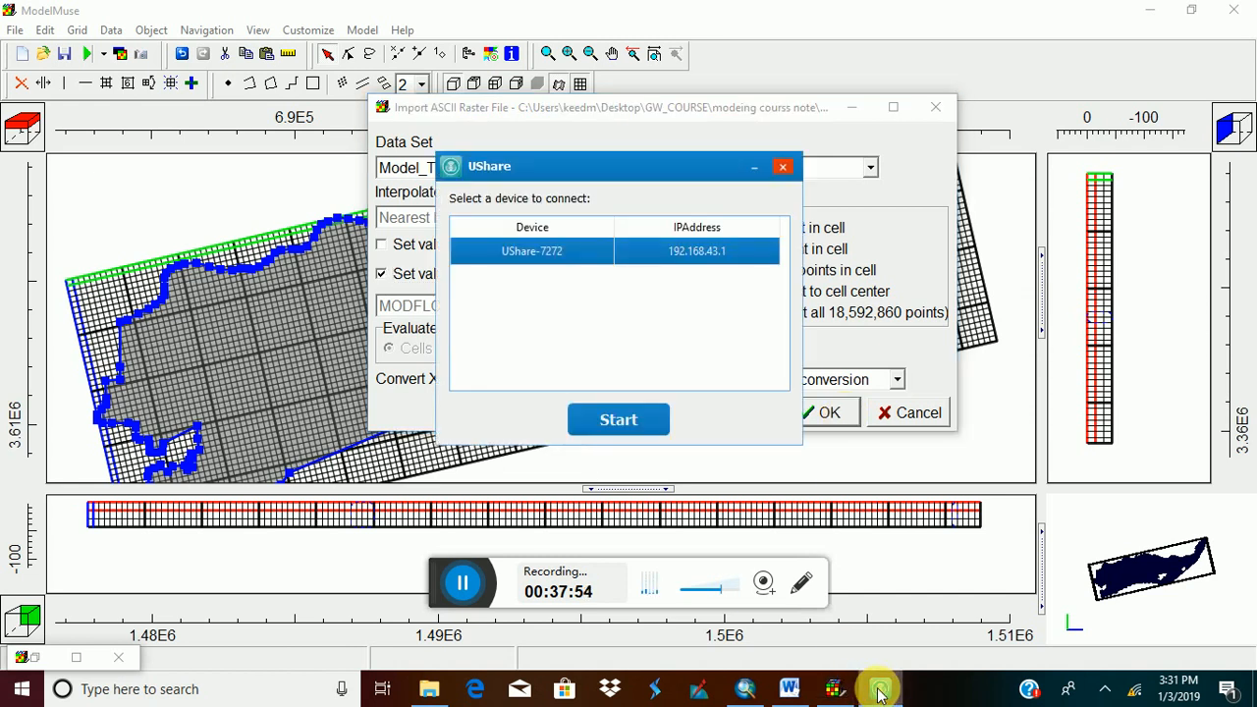
pyautogui.click(636, 422)
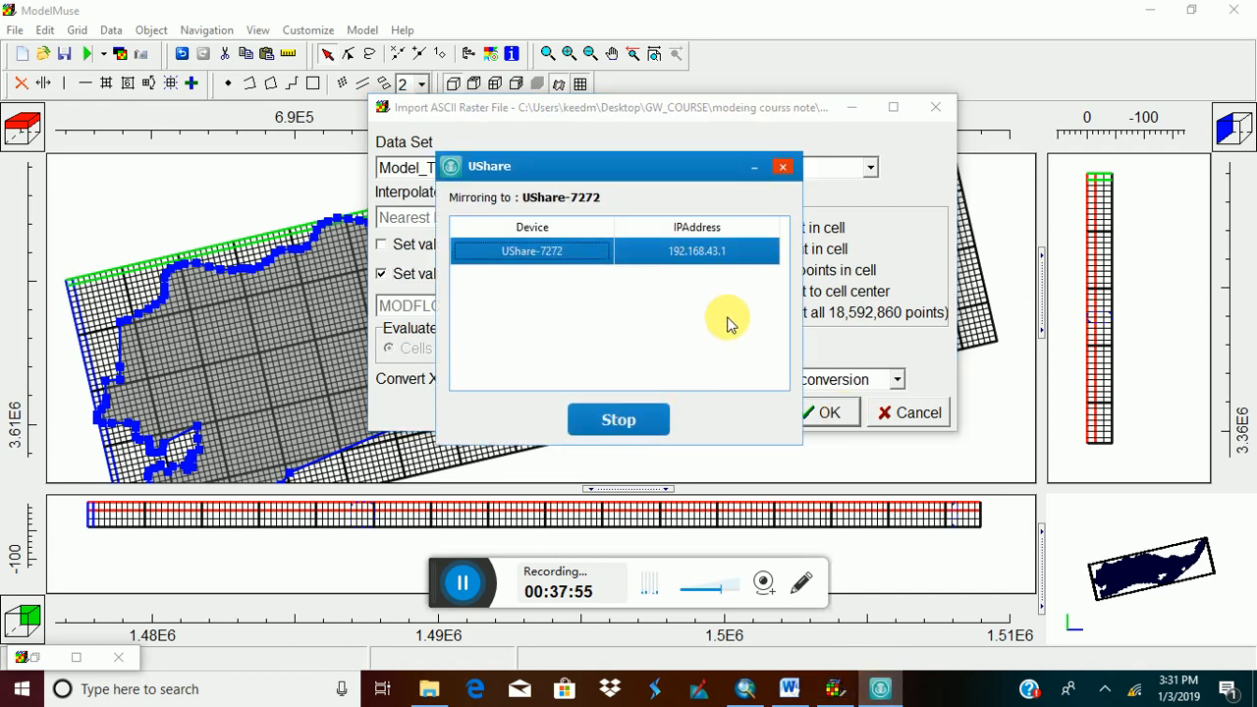
pyautogui.click(756, 170)
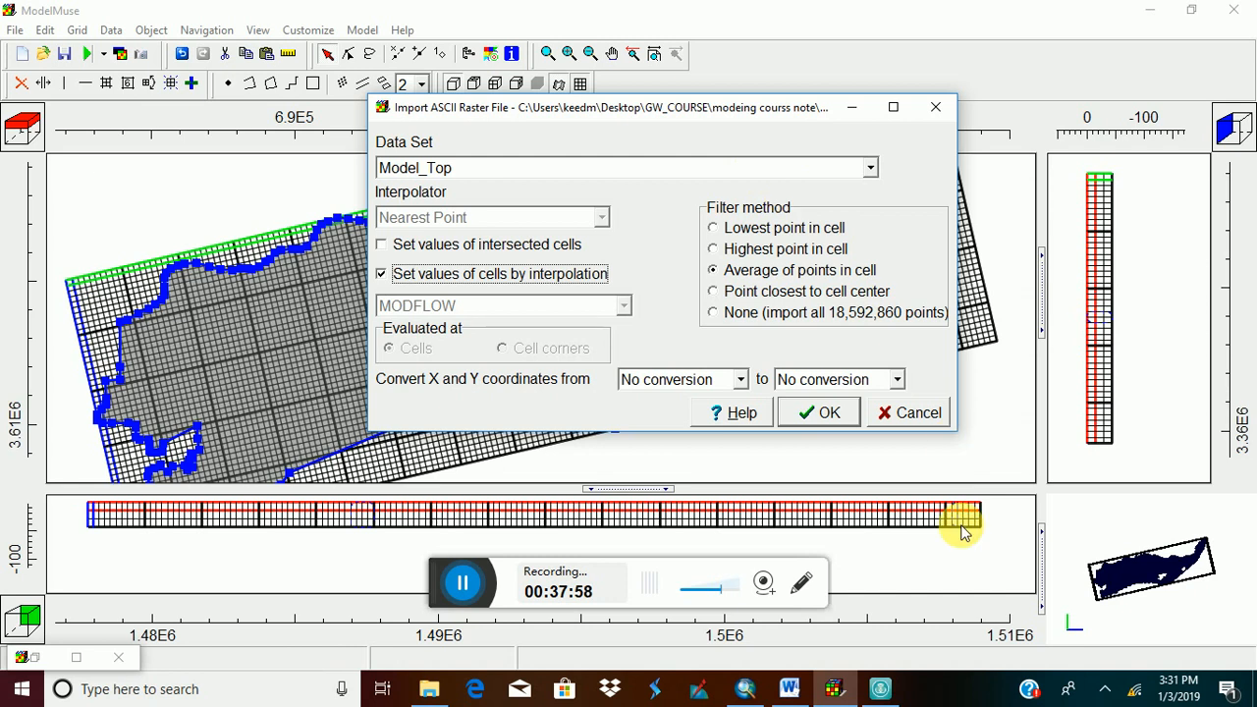
# Import the ASCII raster into Model_Top with these settings and acknowledge the warning about skipped cells.
pyautogui.click(828, 417)
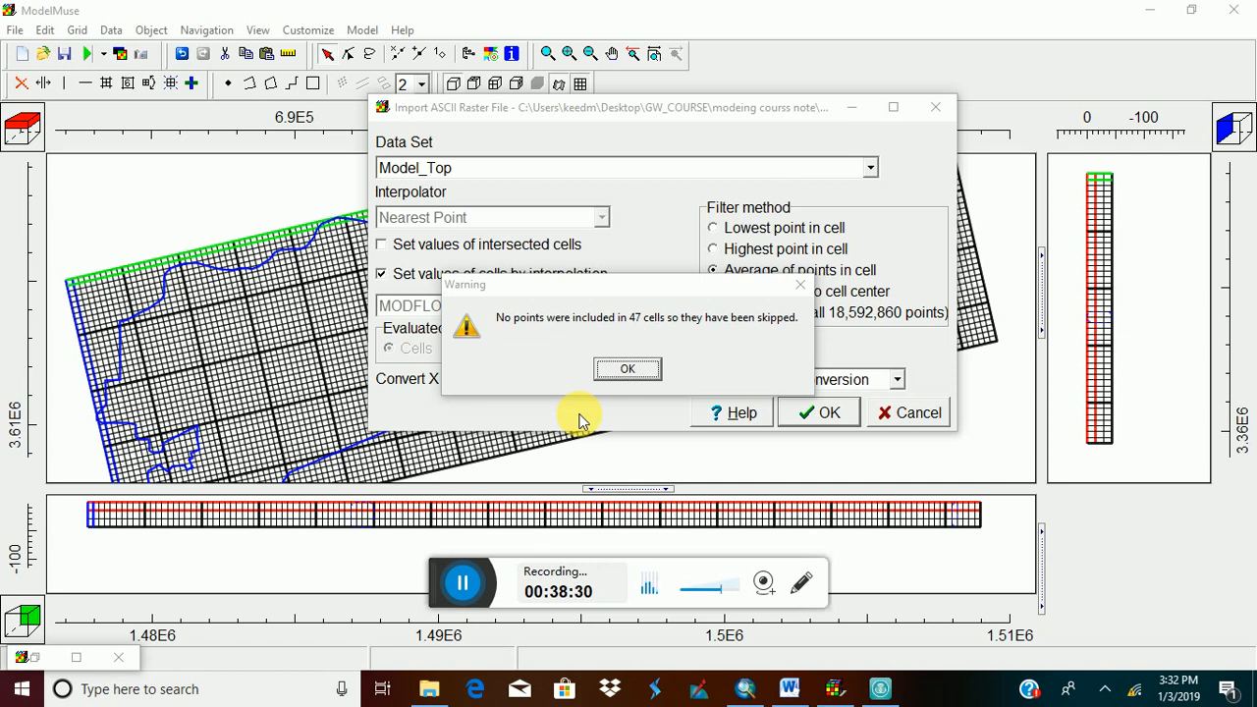
pyautogui.click(627, 371)
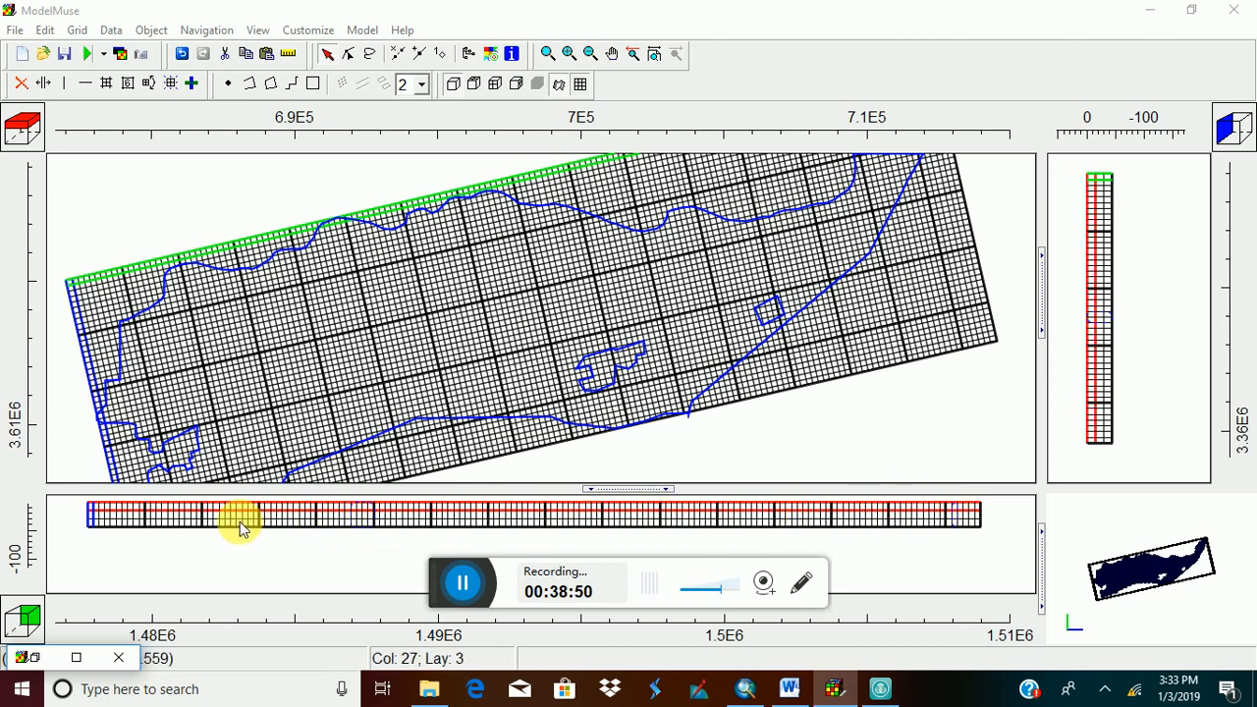
# Set the interpolation of the Model_Top data set under Layer Definition to Fitted Surface and apply the change.
pyautogui.click(111, 32)
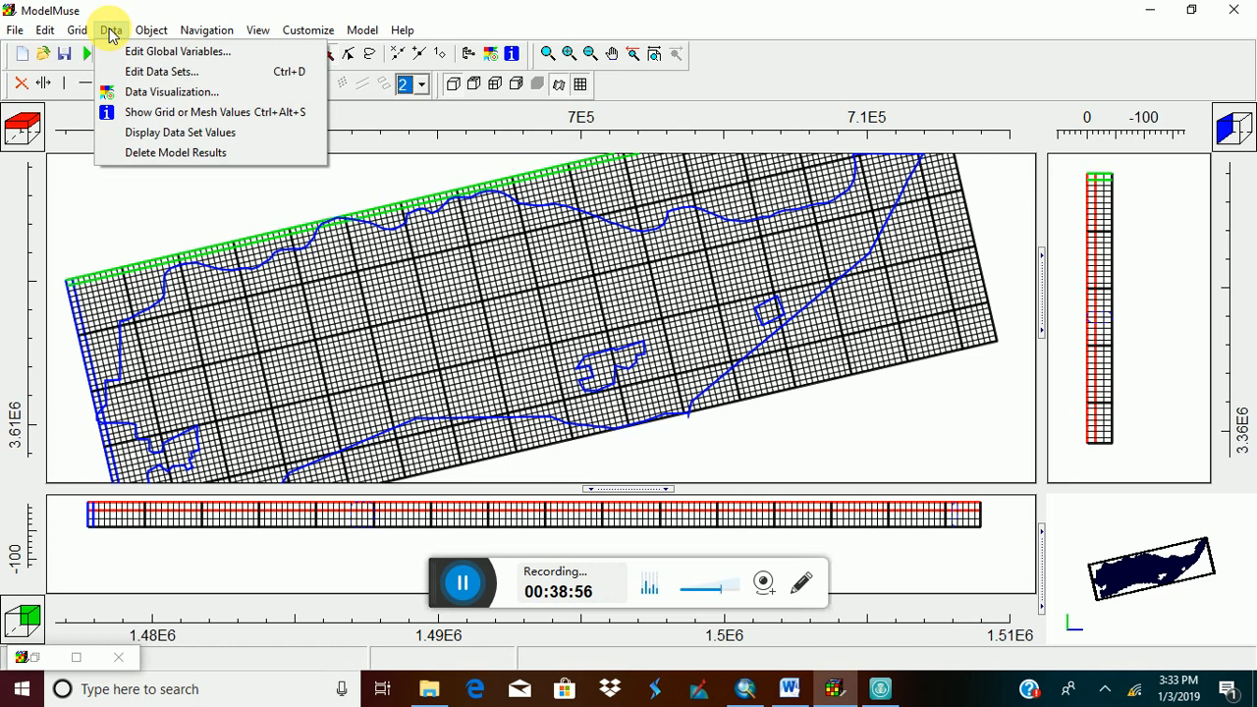
pyautogui.click(147, 77)
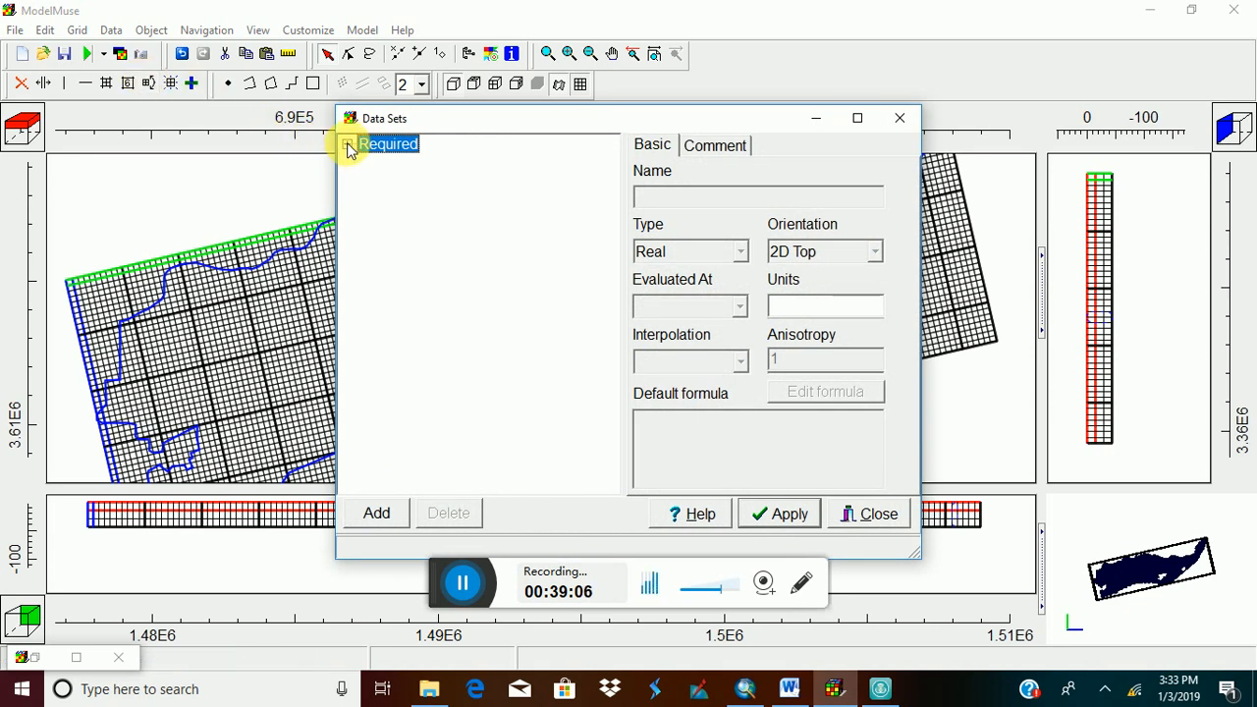
pyautogui.click(349, 145)
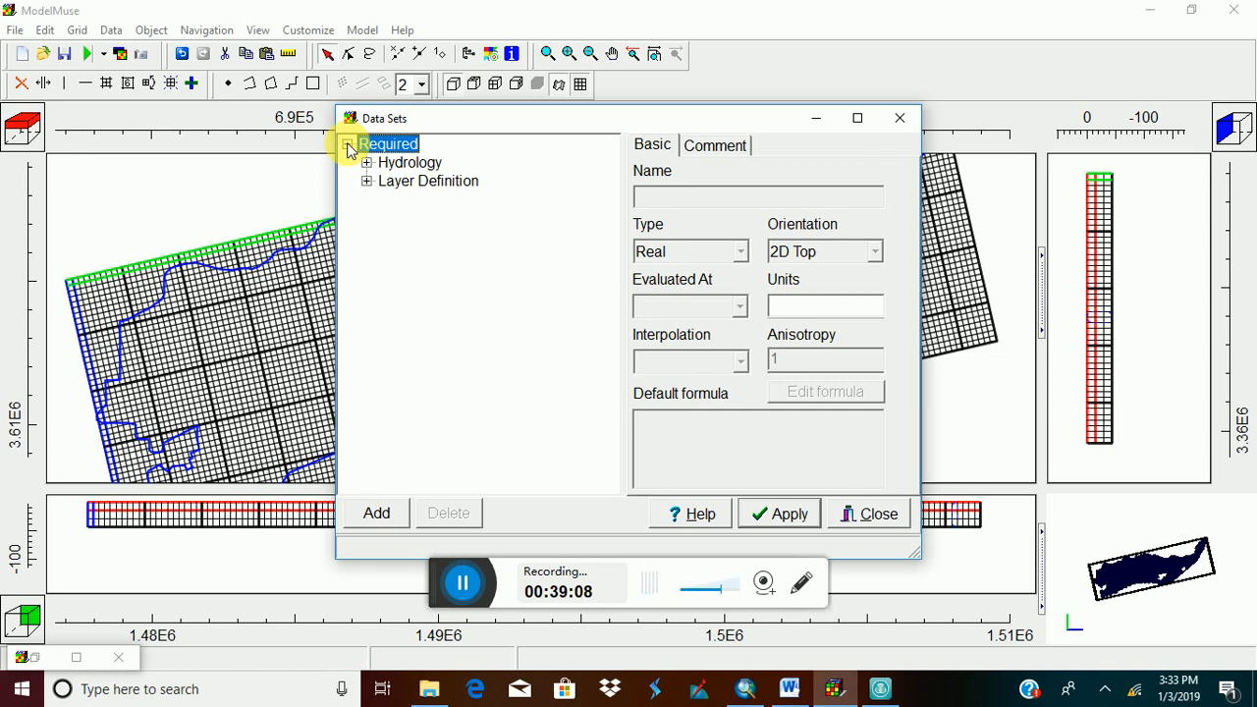
pyautogui.click(367, 163)
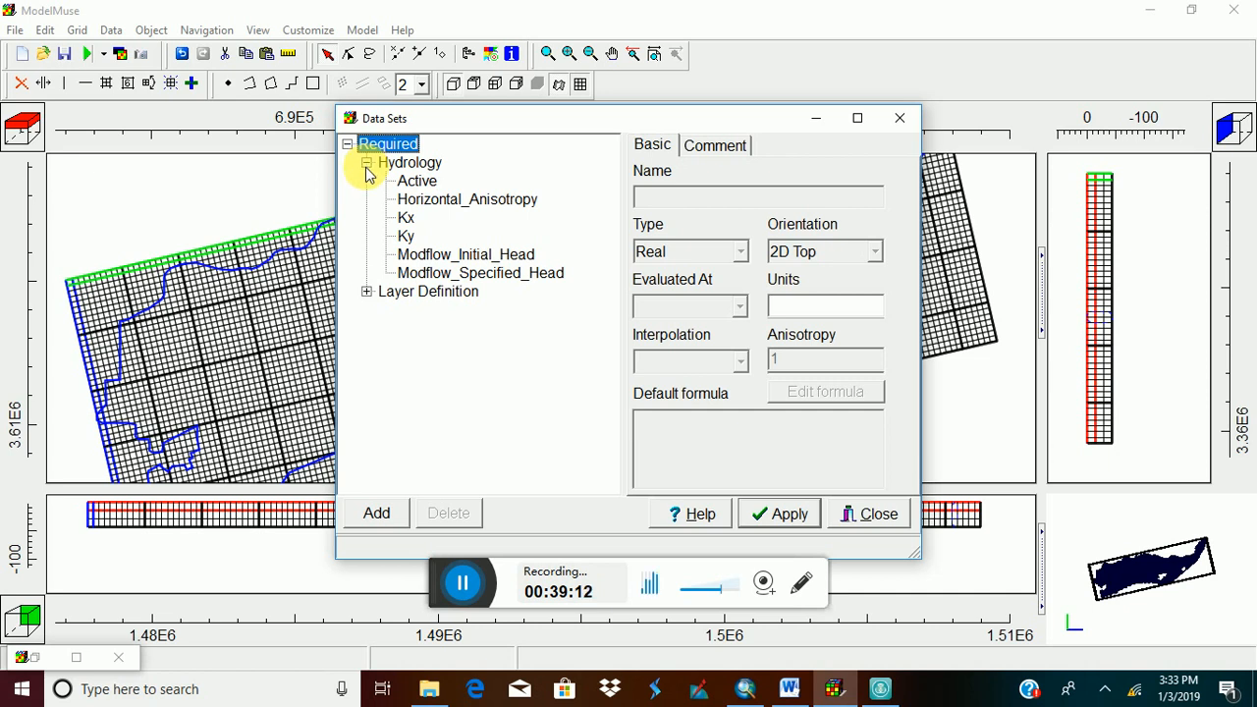
pyautogui.click(366, 292)
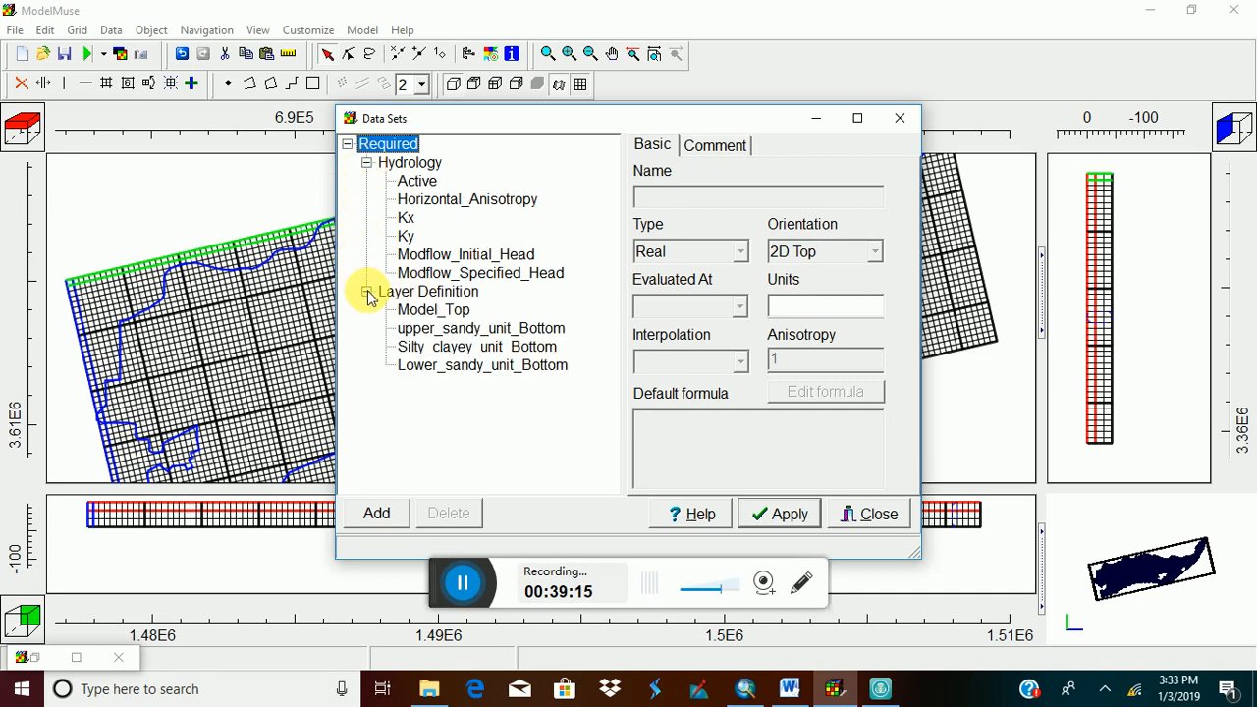
pyautogui.click(424, 312)
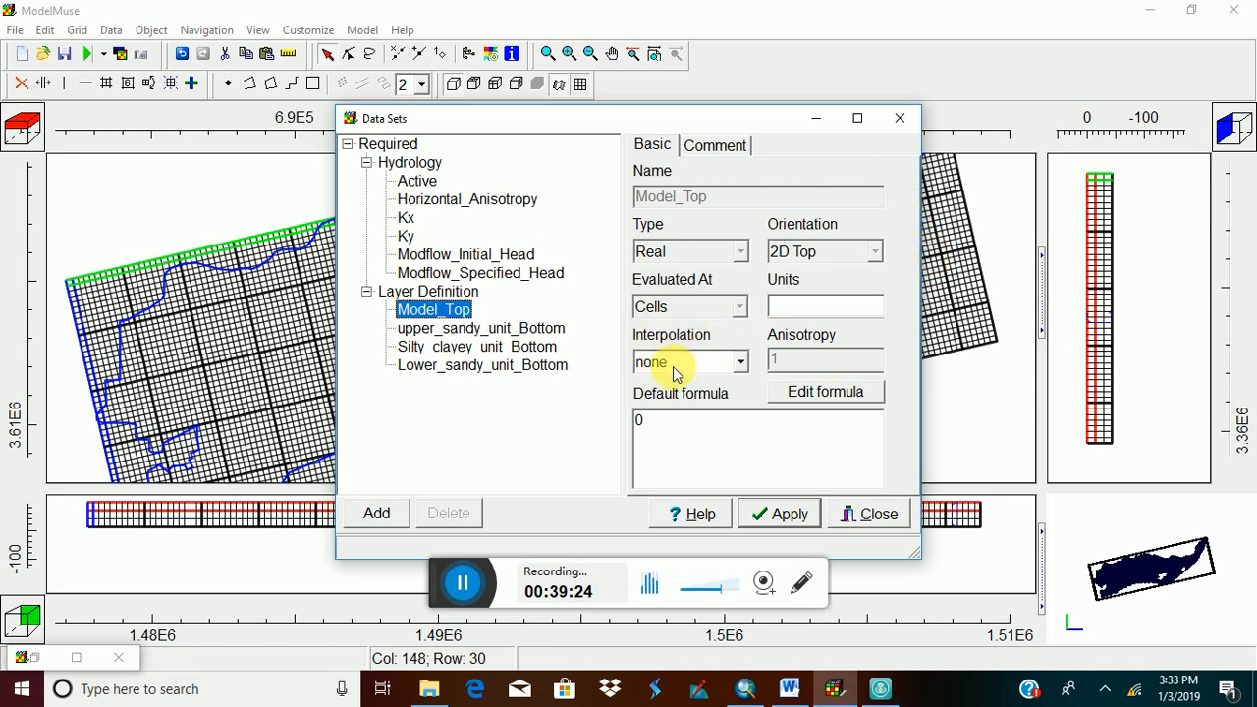
pyautogui.click(740, 363)
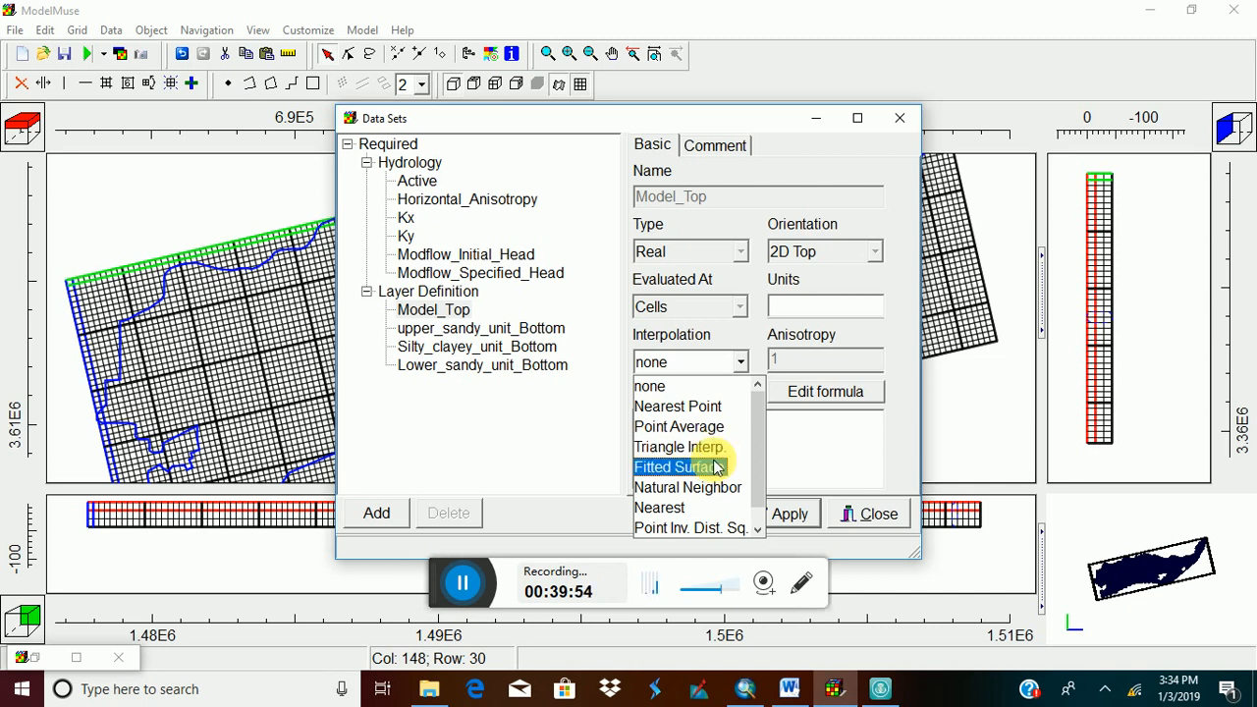
pyautogui.click(715, 467)
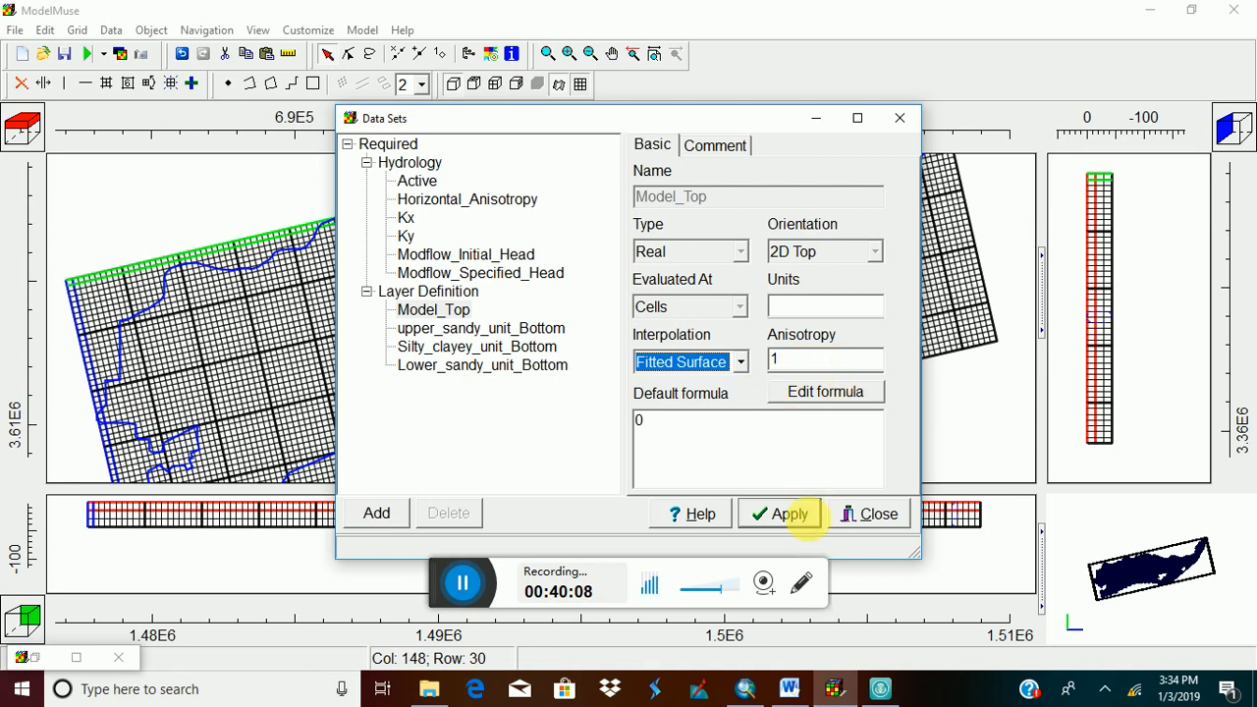
pyautogui.click(807, 527)
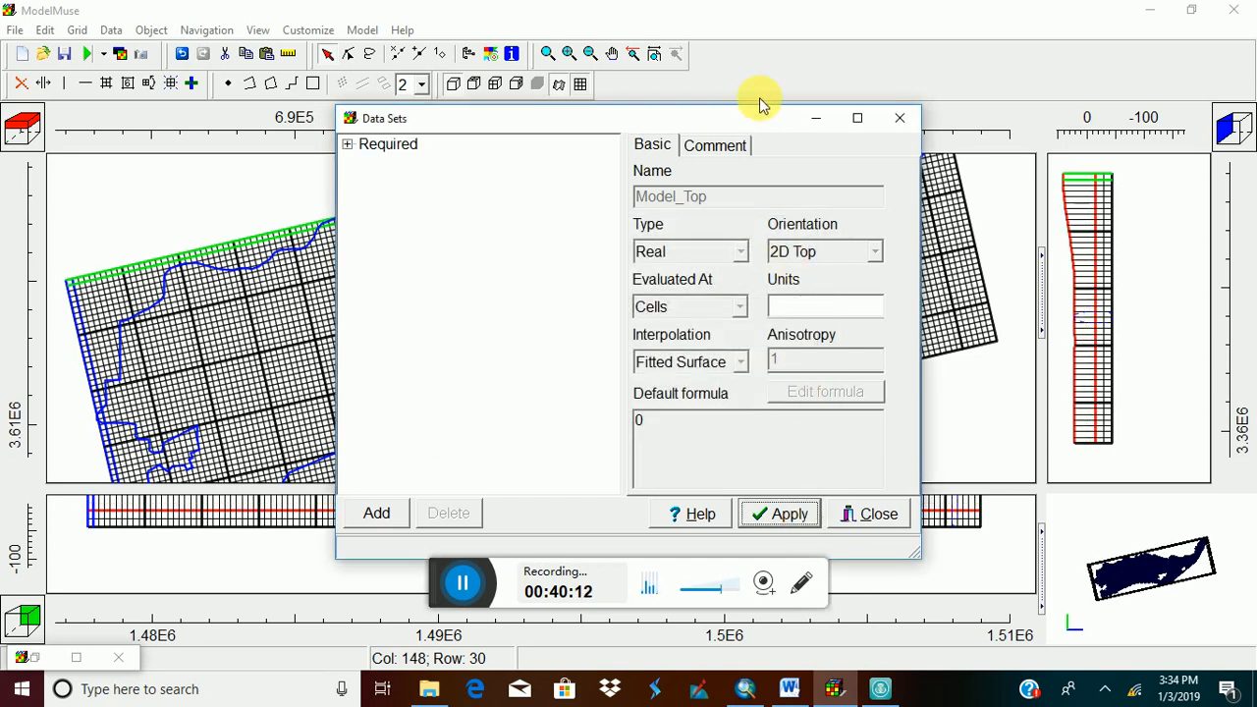
# Clear the data set window out of the way and examine the new top surface in the front cross-section.
pyautogui.moveTo(775, 121); pyautogui.dragTo(839, 27)
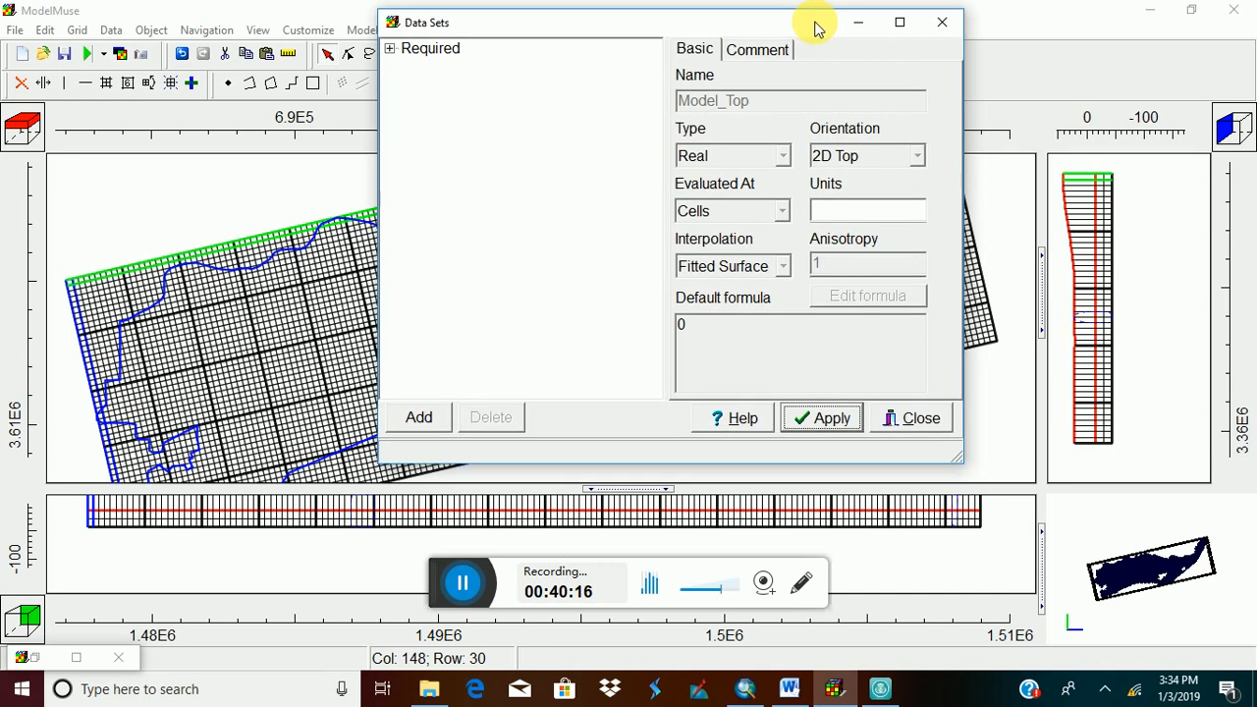
pyautogui.click(858, 22)
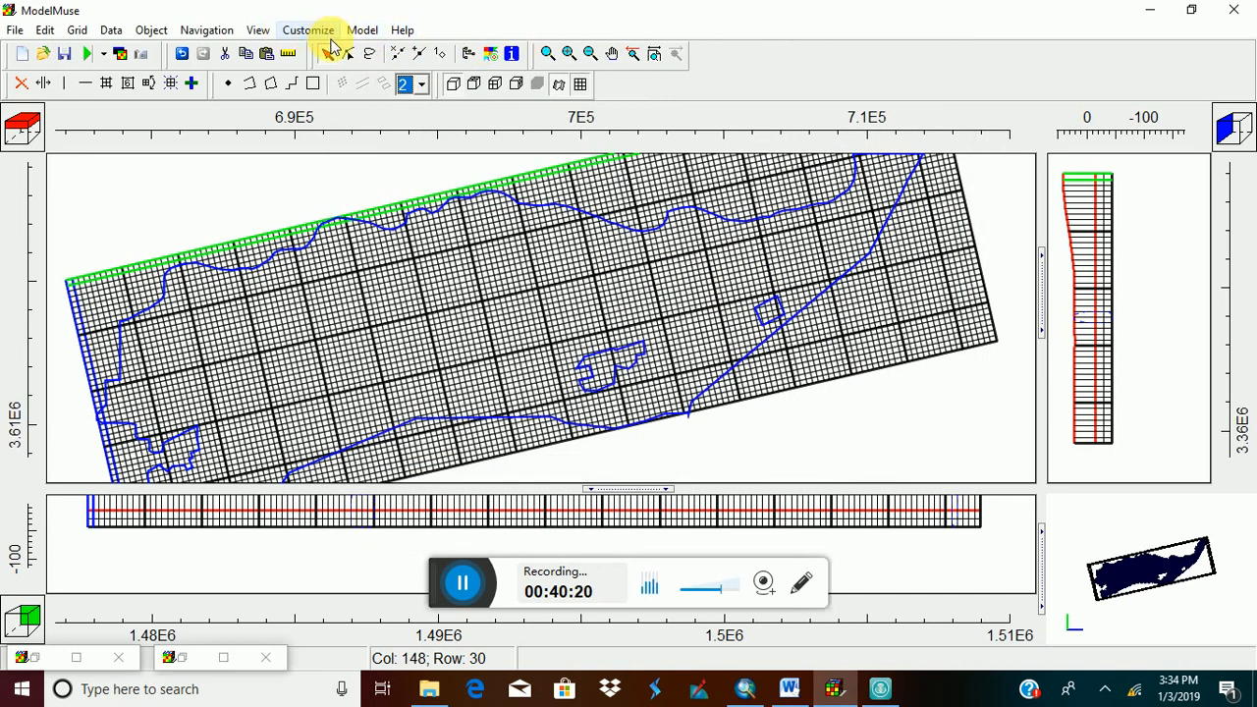
pyautogui.click(609, 55)
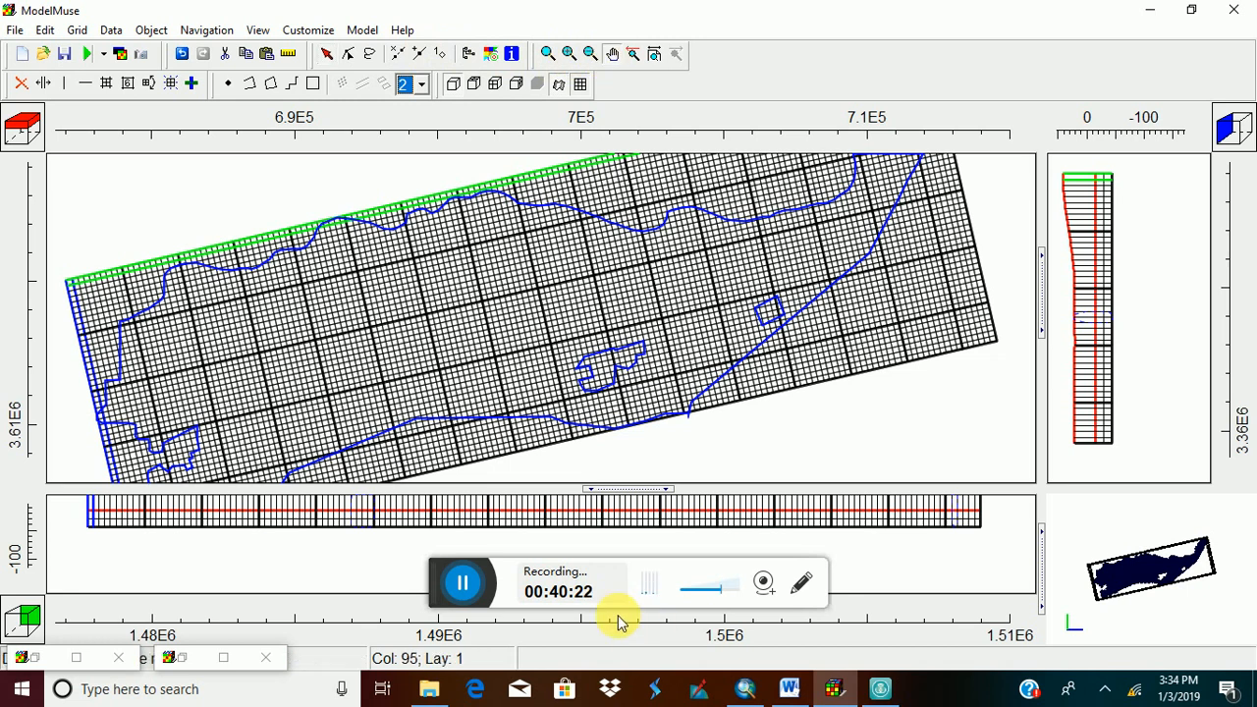
pyautogui.moveTo(639, 513); pyautogui.dragTo(645, 549)
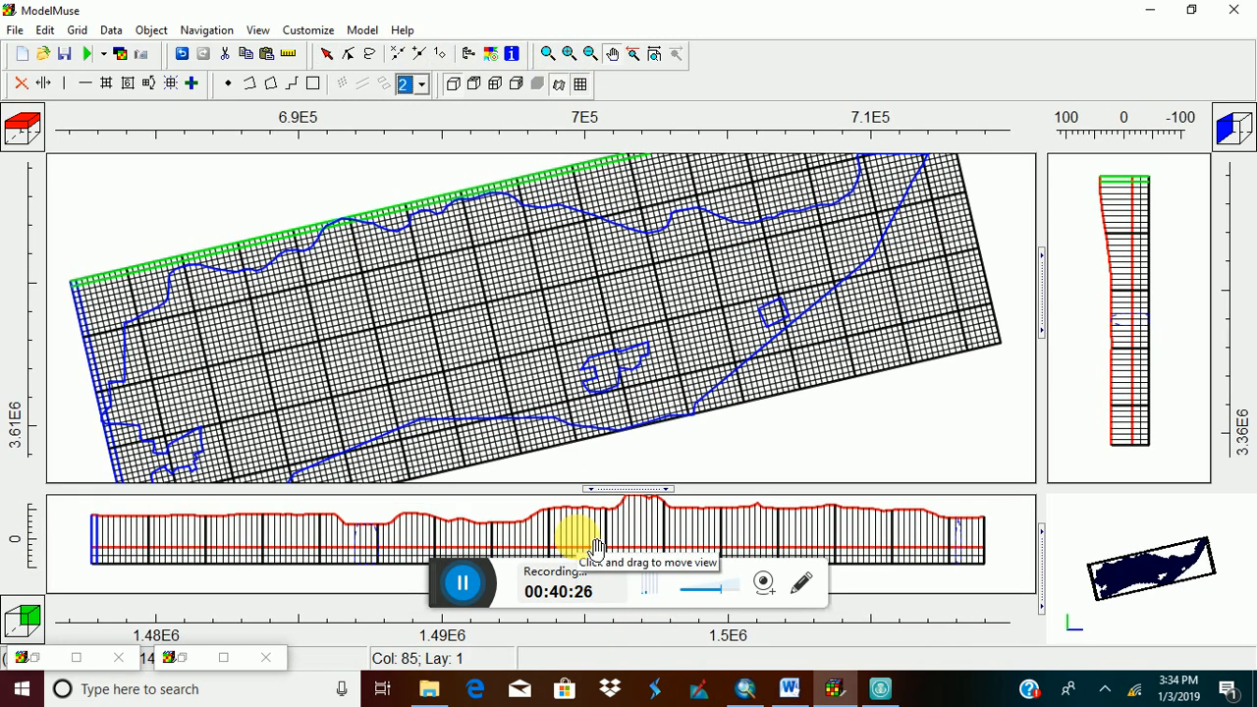
pyautogui.moveTo(596, 546); pyautogui.dragTo(601, 550)
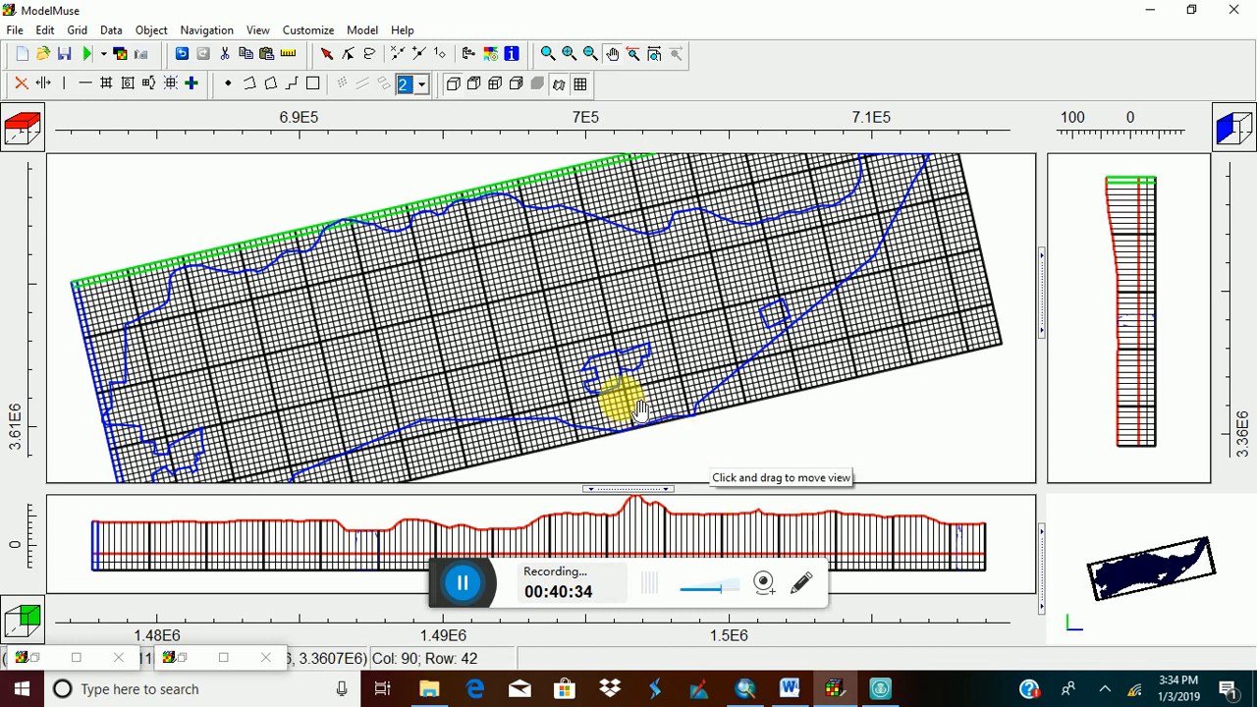
pyautogui.click(461, 588)
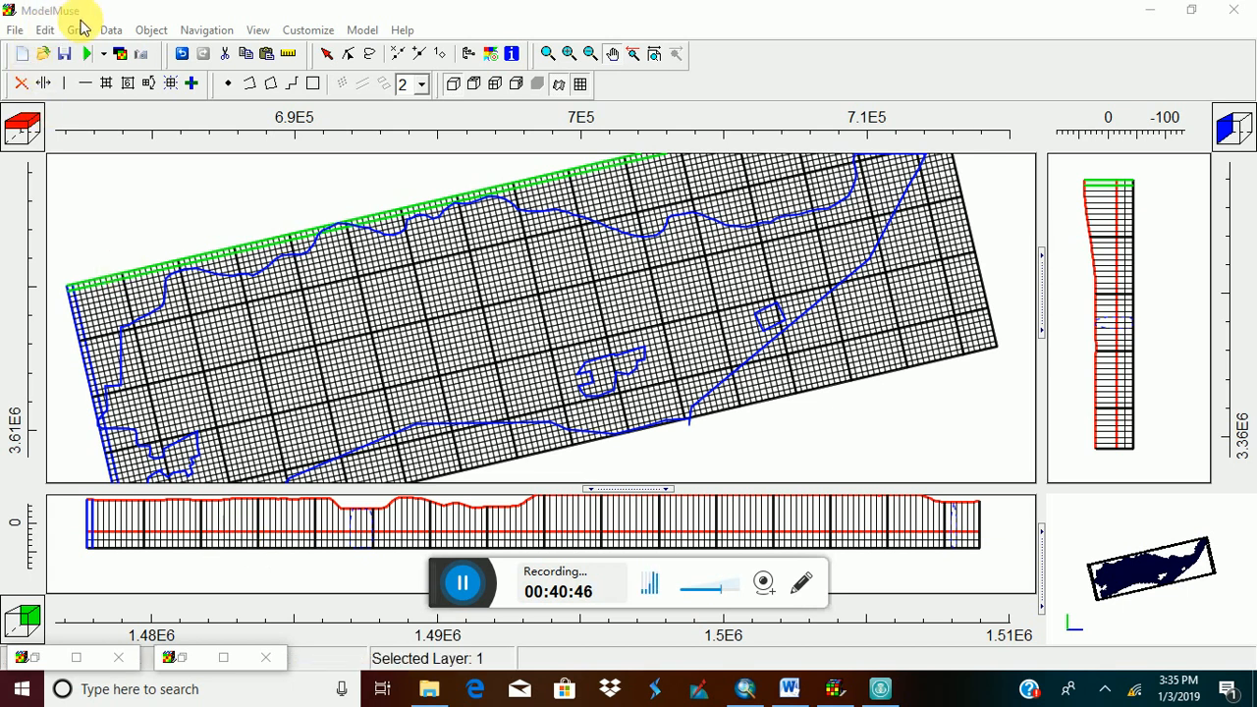
pyautogui.click(118, 32)
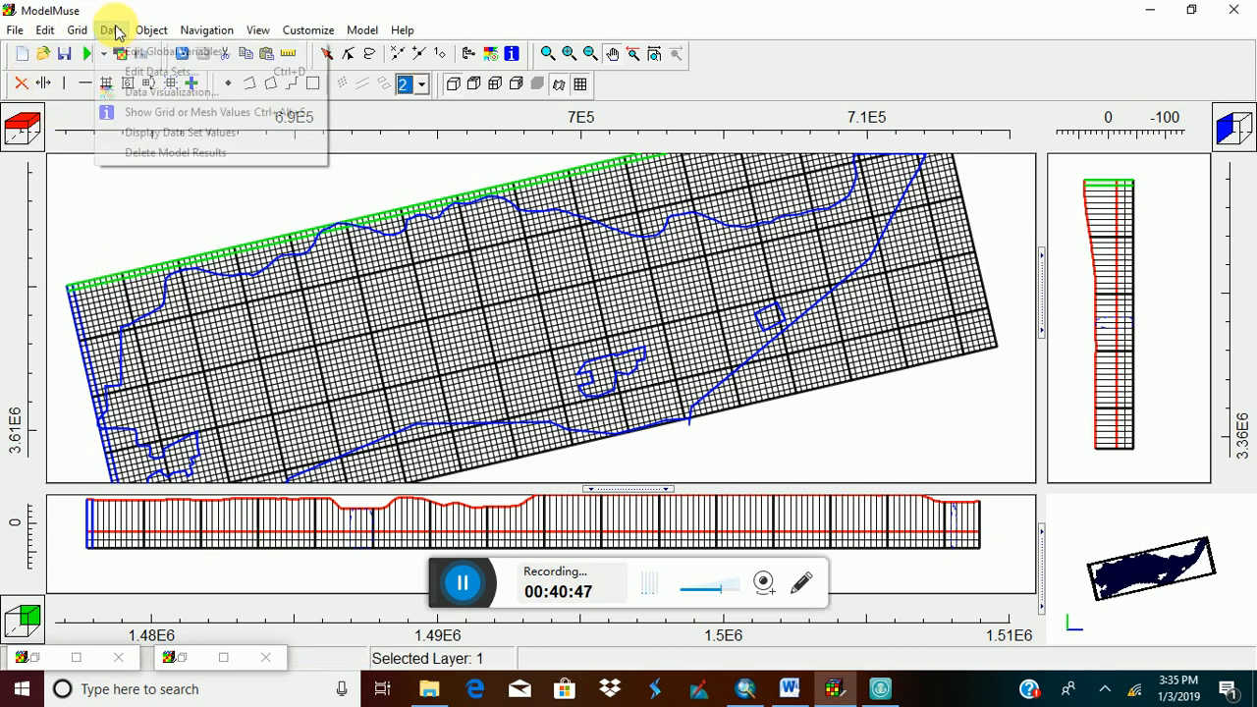
pyautogui.click(138, 73)
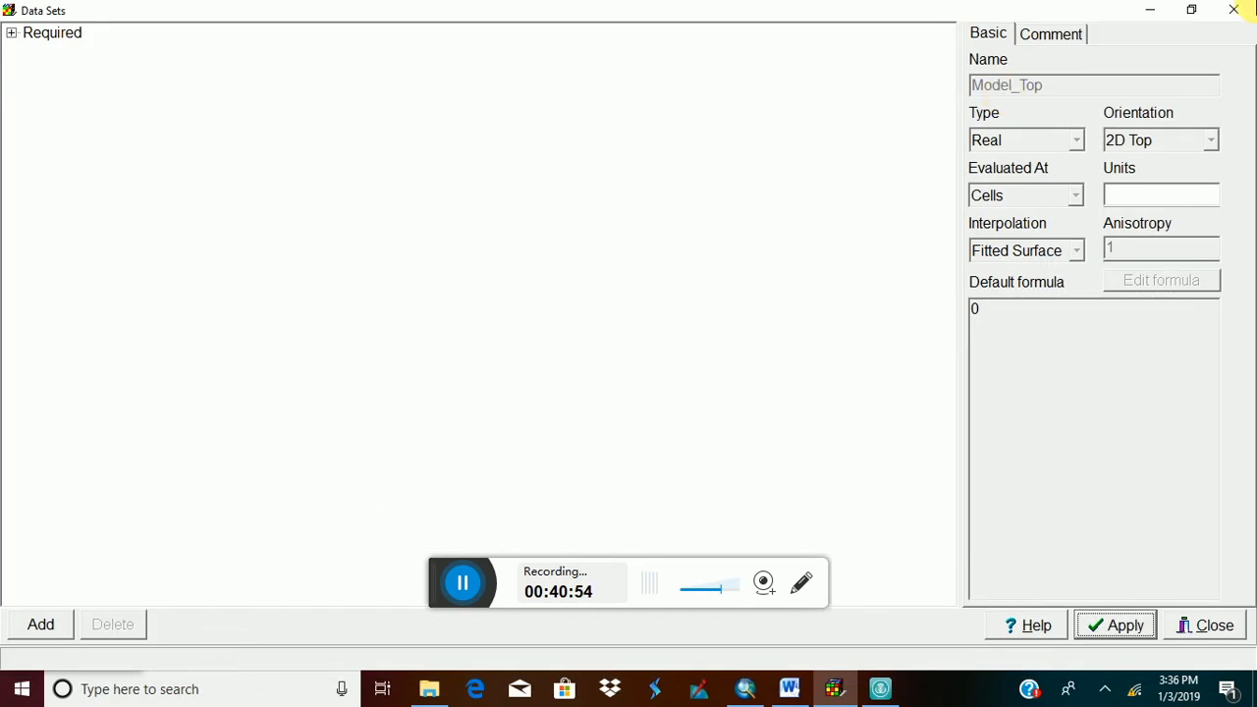
pyautogui.click(1148, 10)
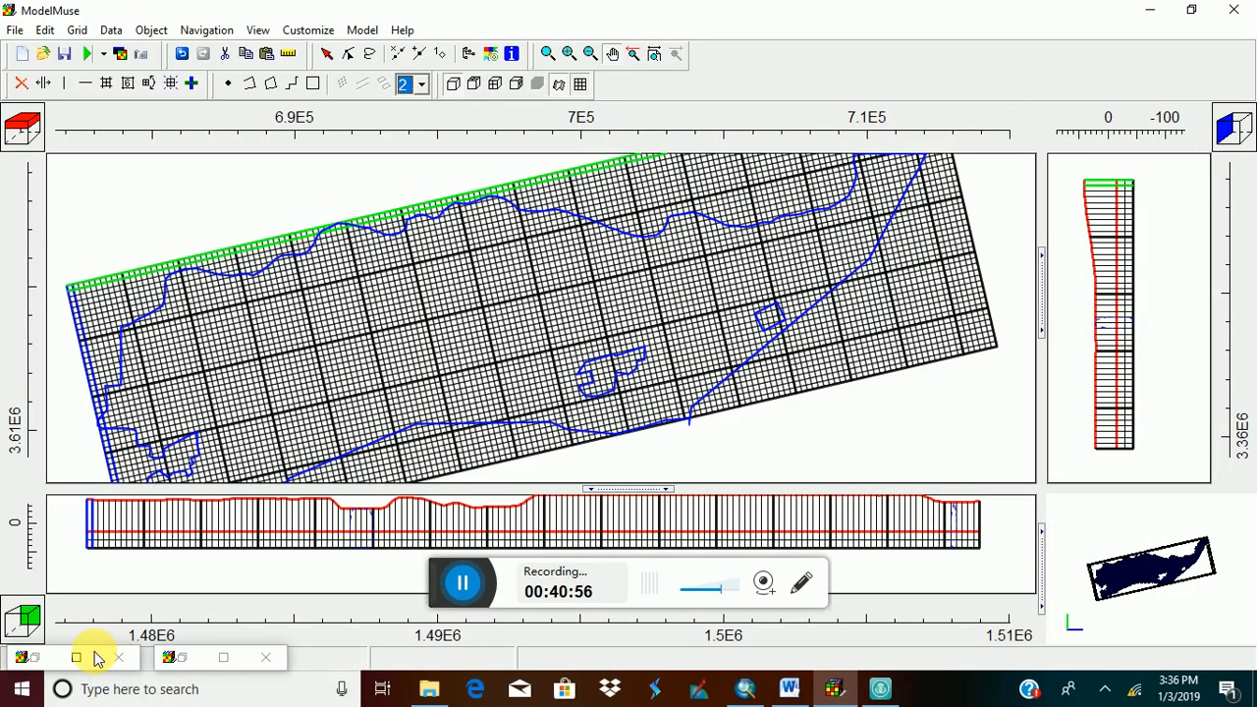
pyautogui.click(79, 658)
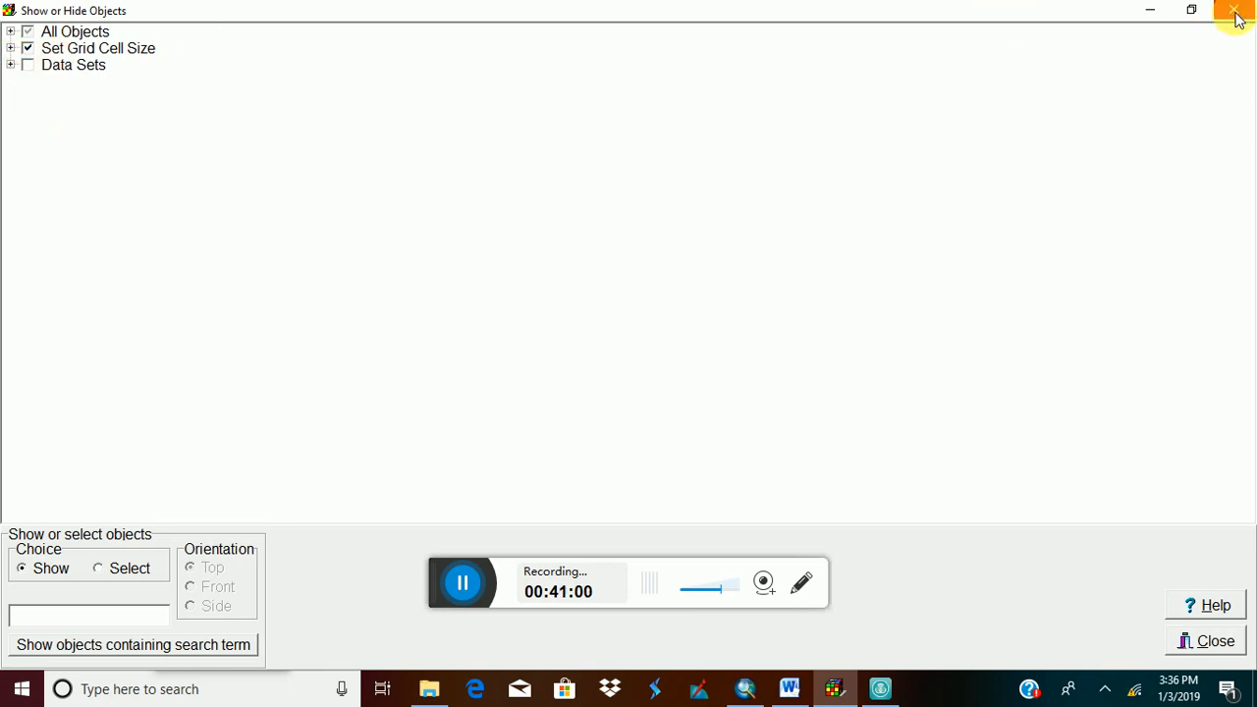
pyautogui.click(1150, 10)
# Set the default formula of the upper_sandy_unit_Bottom data set to Model_Top - 15 and apply it.
pyautogui.click(225, 658)
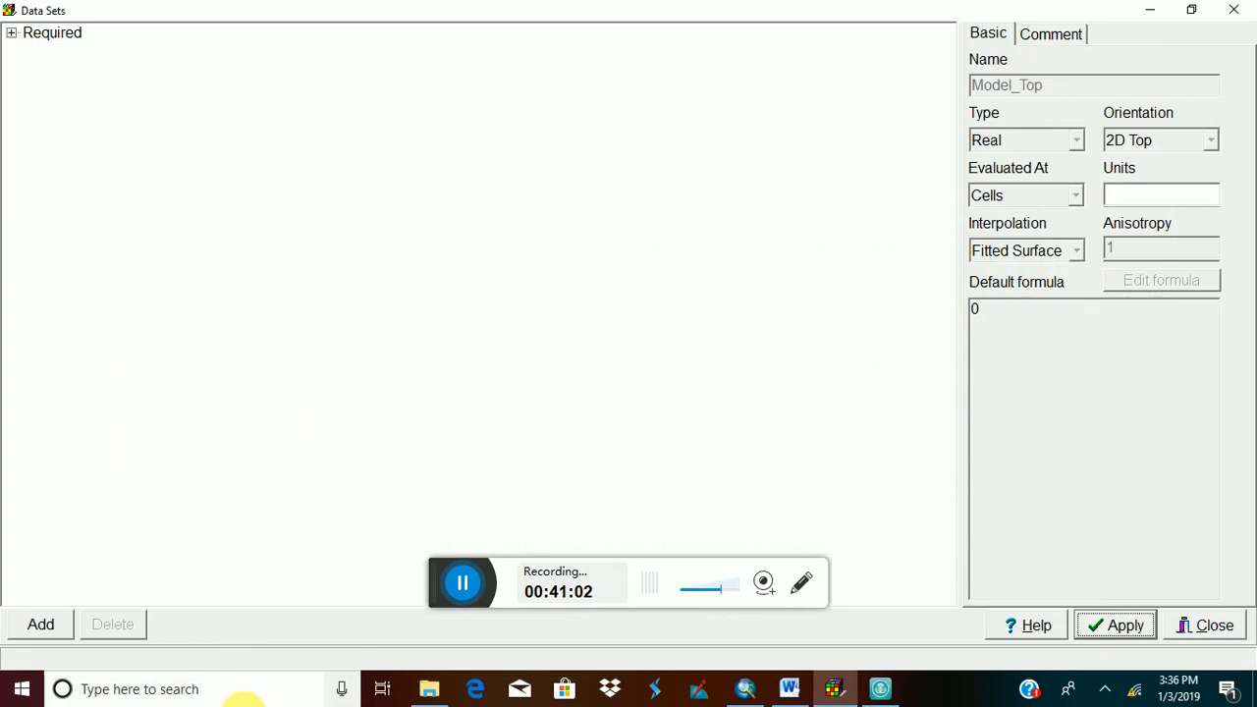
pyautogui.click(10, 33)
pyautogui.click(30, 70)
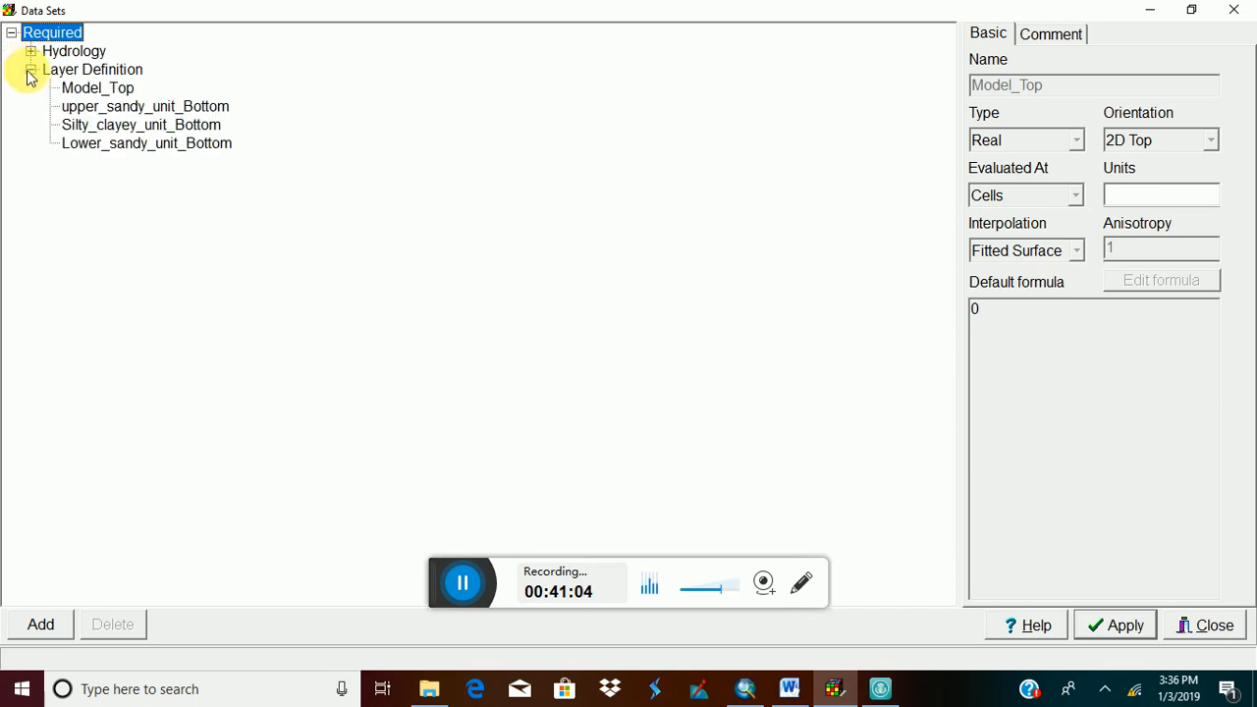
pyautogui.click(76, 92)
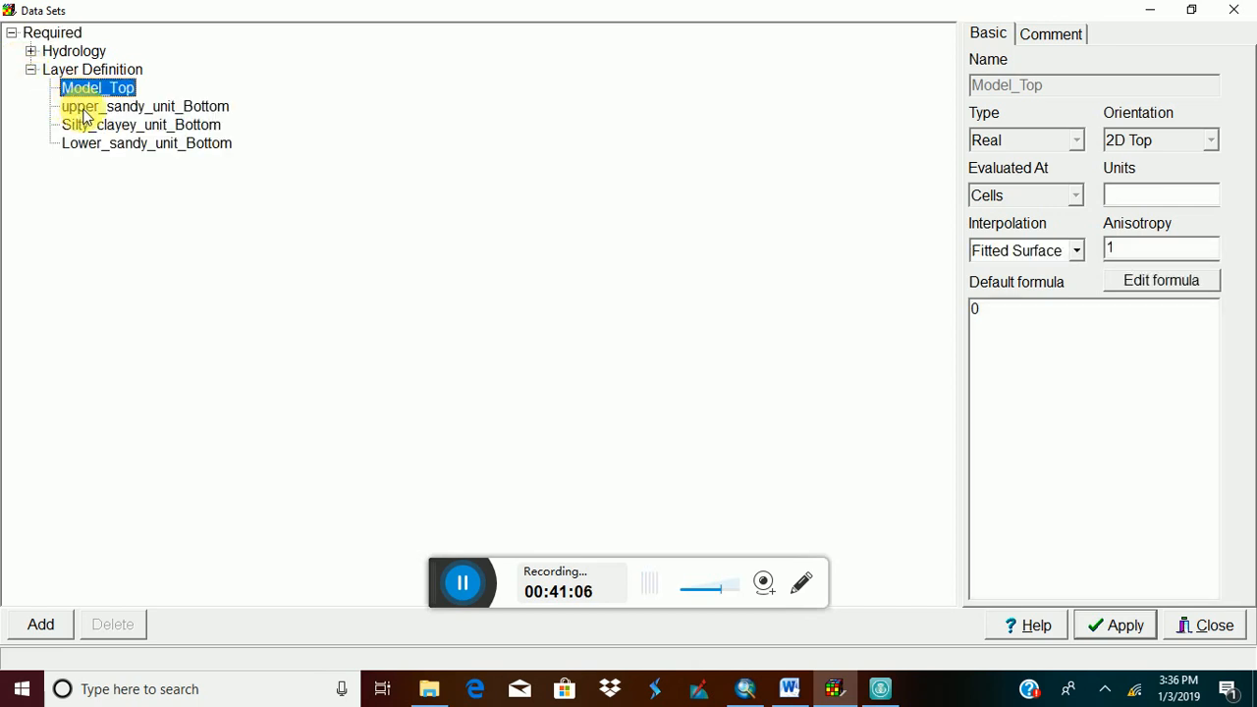
pyautogui.click(1193, 16)
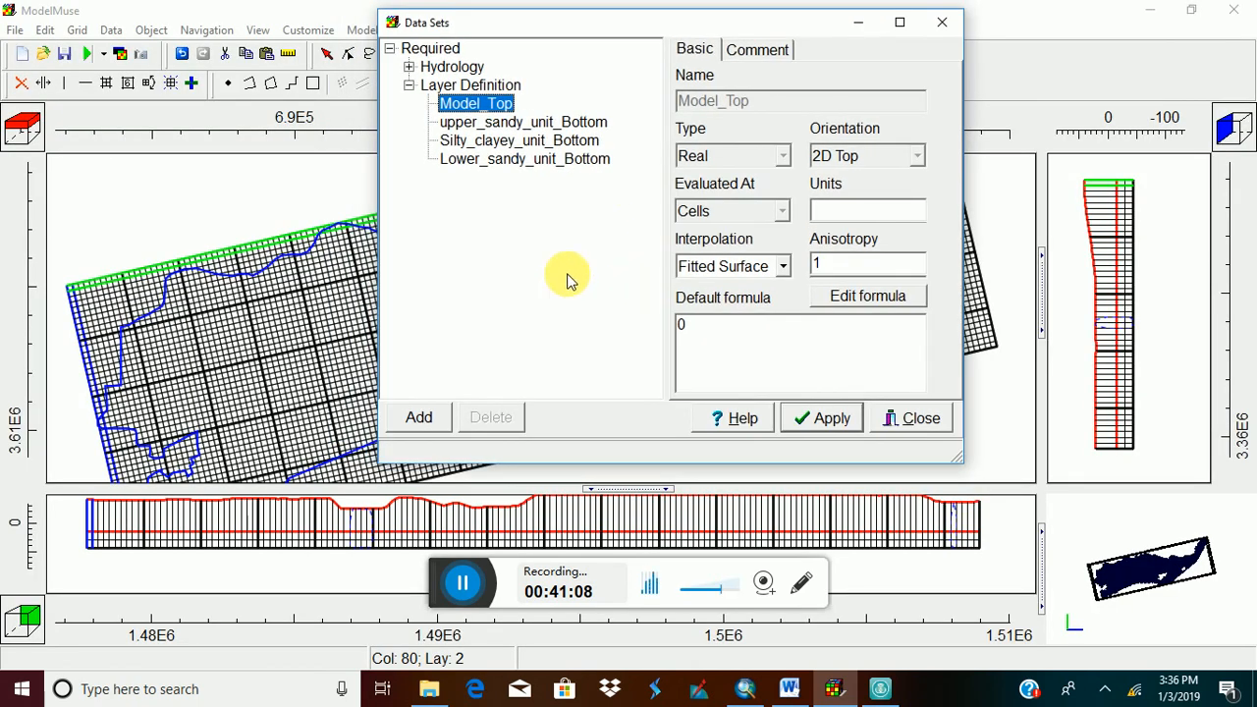
pyautogui.click(485, 123)
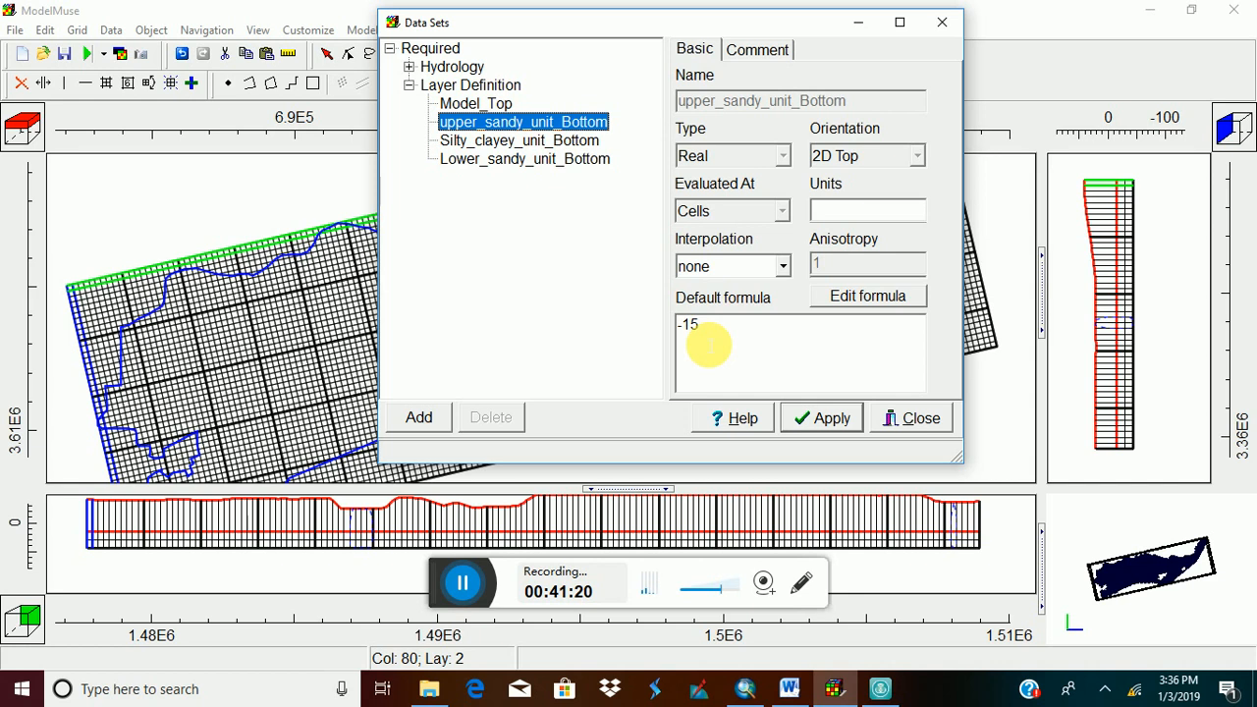
pyautogui.click(884, 299)
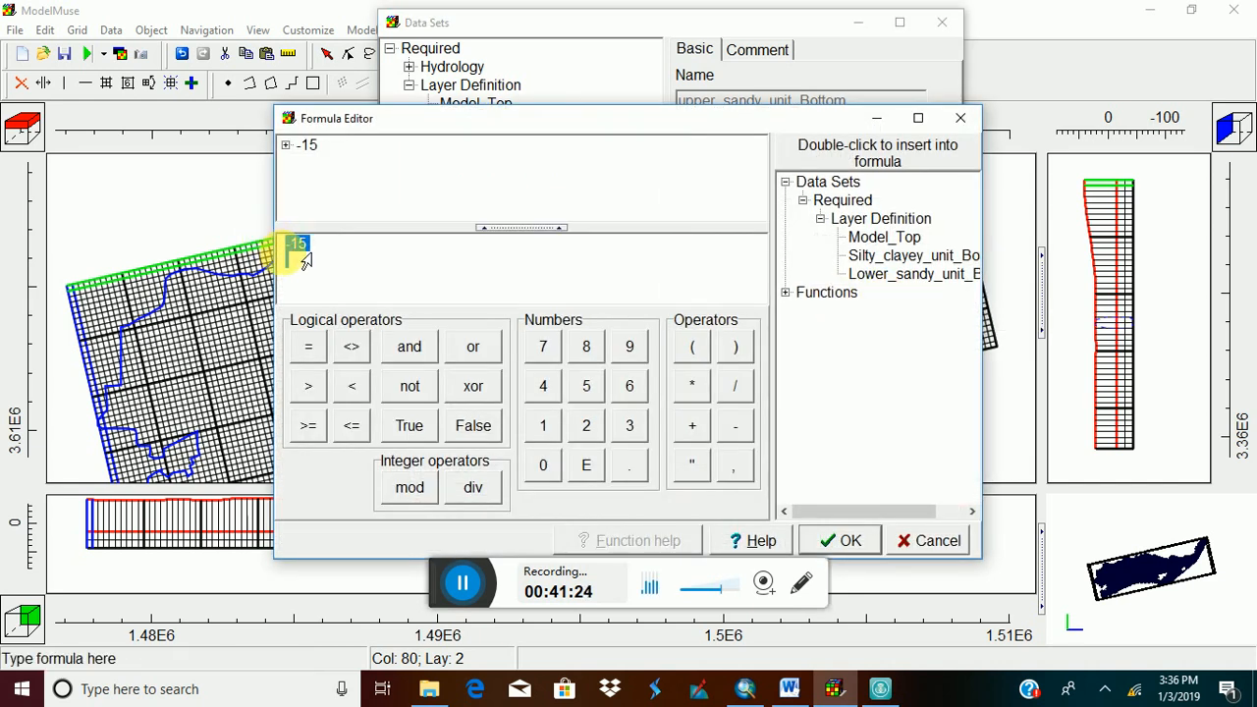
pyautogui.click(295, 250)
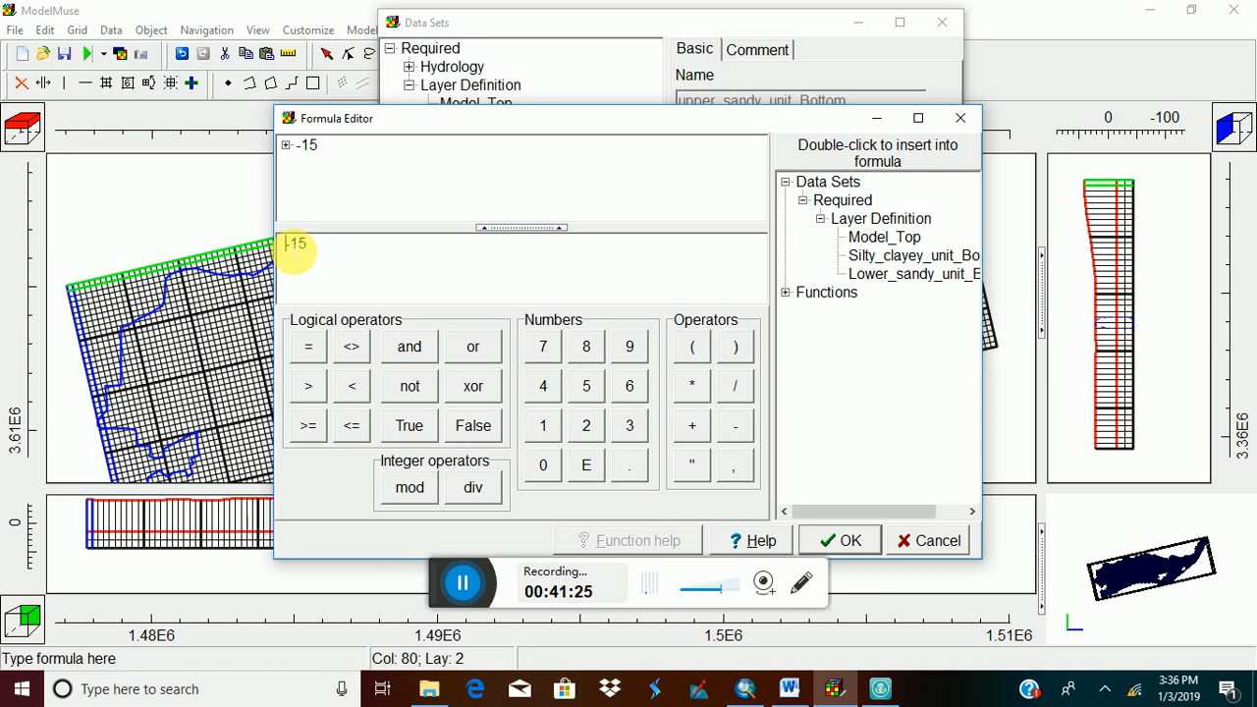
pyautogui.doubleClick(868, 239)
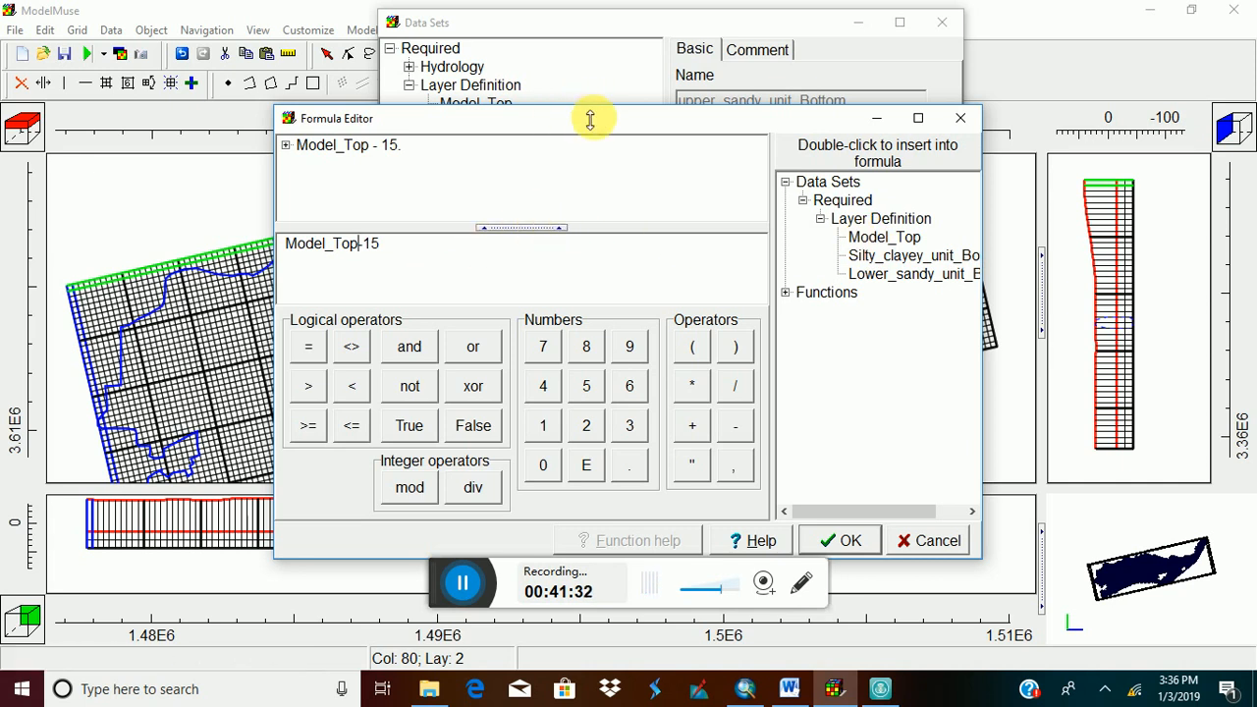
pyautogui.moveTo(589, 117); pyautogui.dragTo(648, 24)
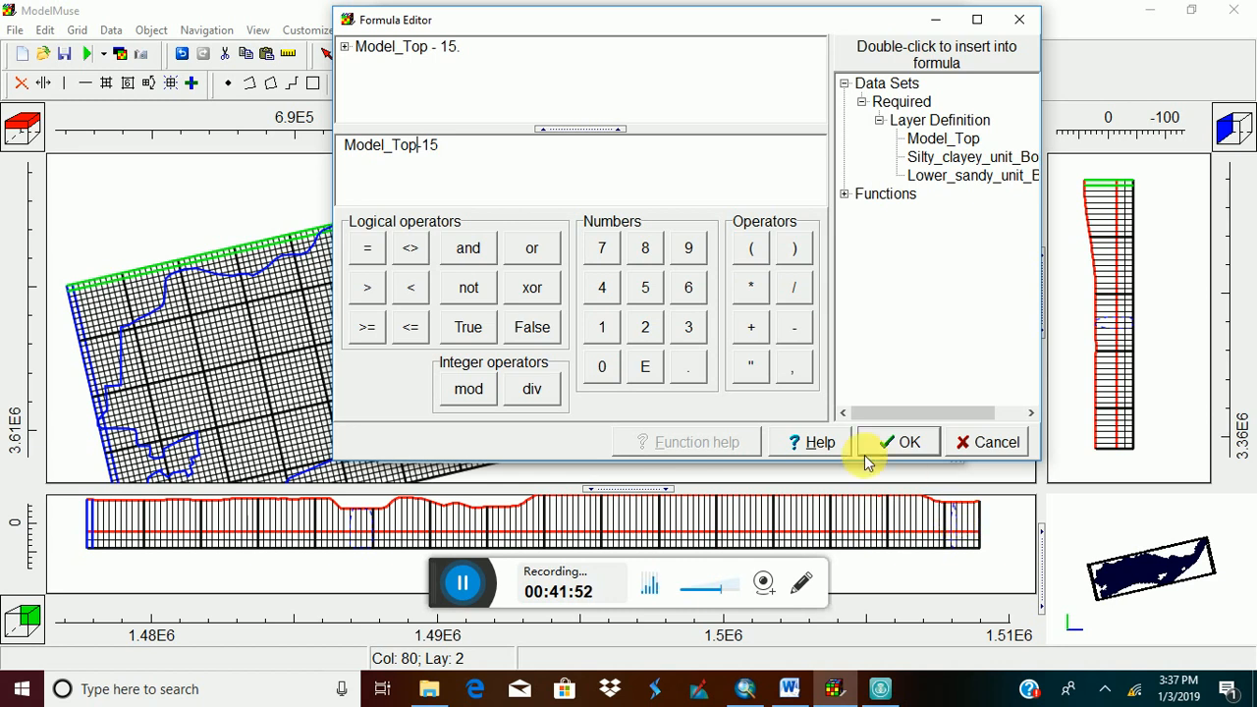
pyautogui.click(897, 443)
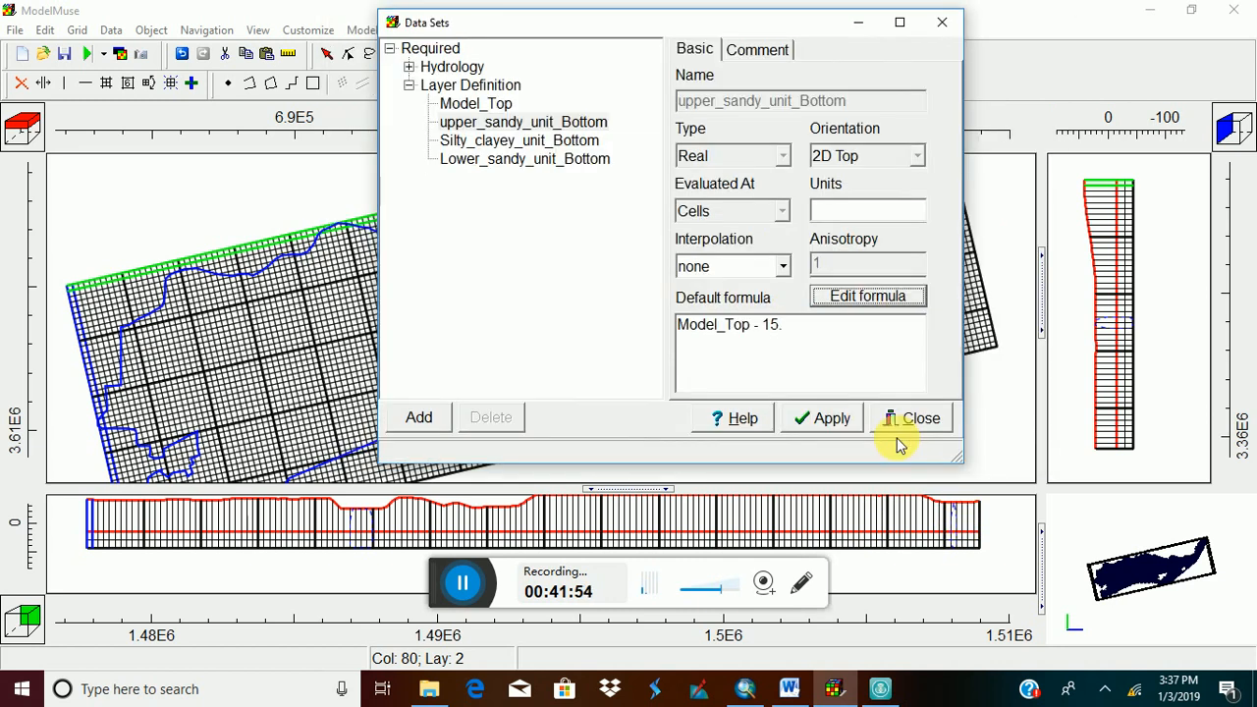
pyautogui.click(839, 428)
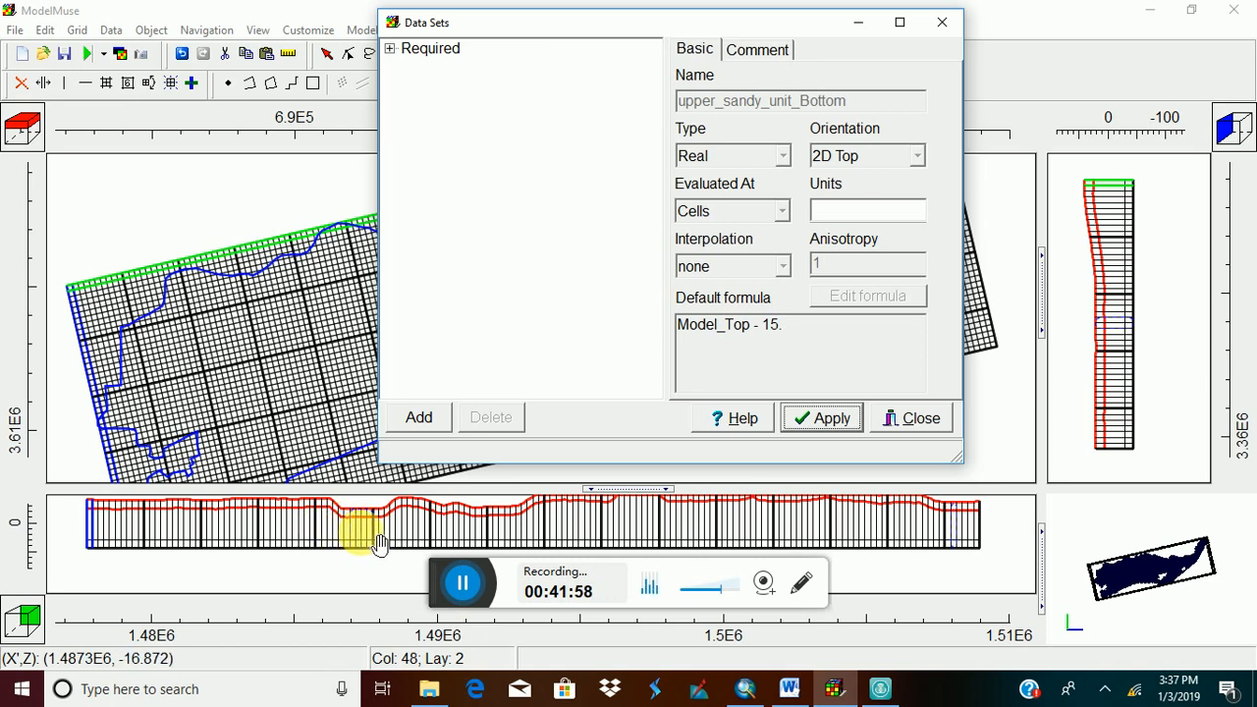
# Set the default formula of the Silty_clayey_unit_Bottom data set under Layer Definition to Model_Top - 30 and apply it.
pyautogui.doubleClick(404, 48)
pyautogui.click(409, 85)
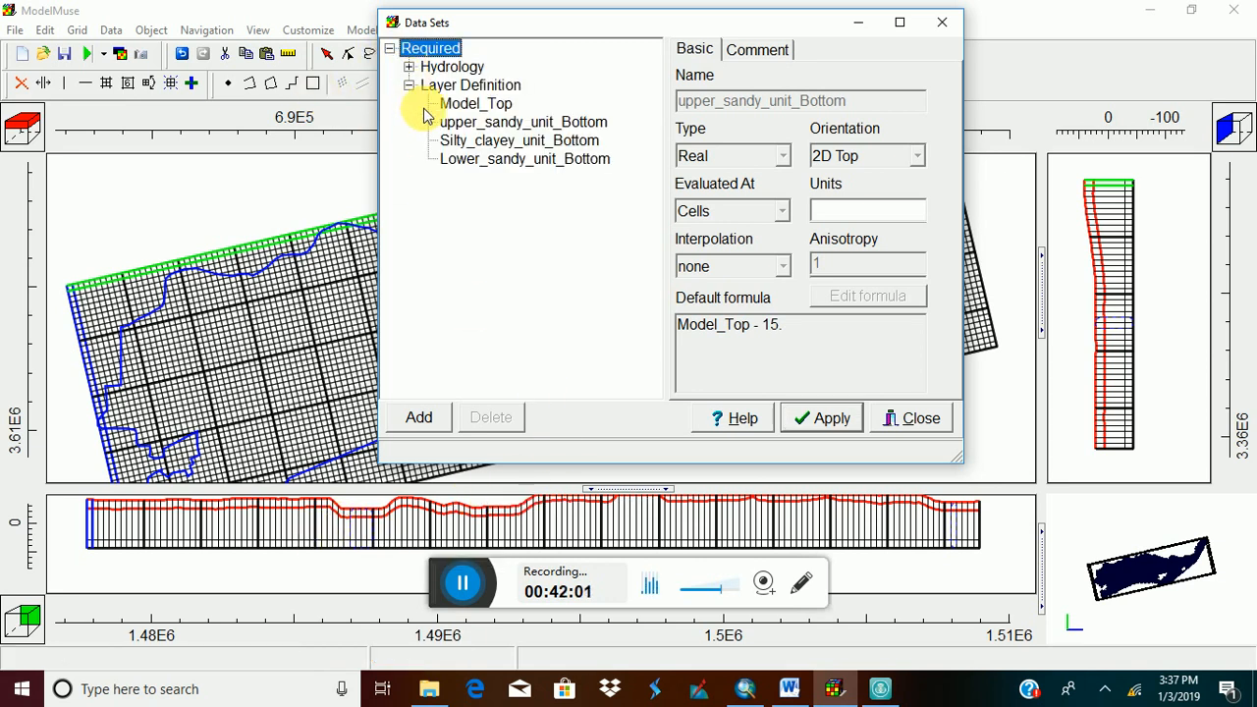
pyautogui.click(457, 165)
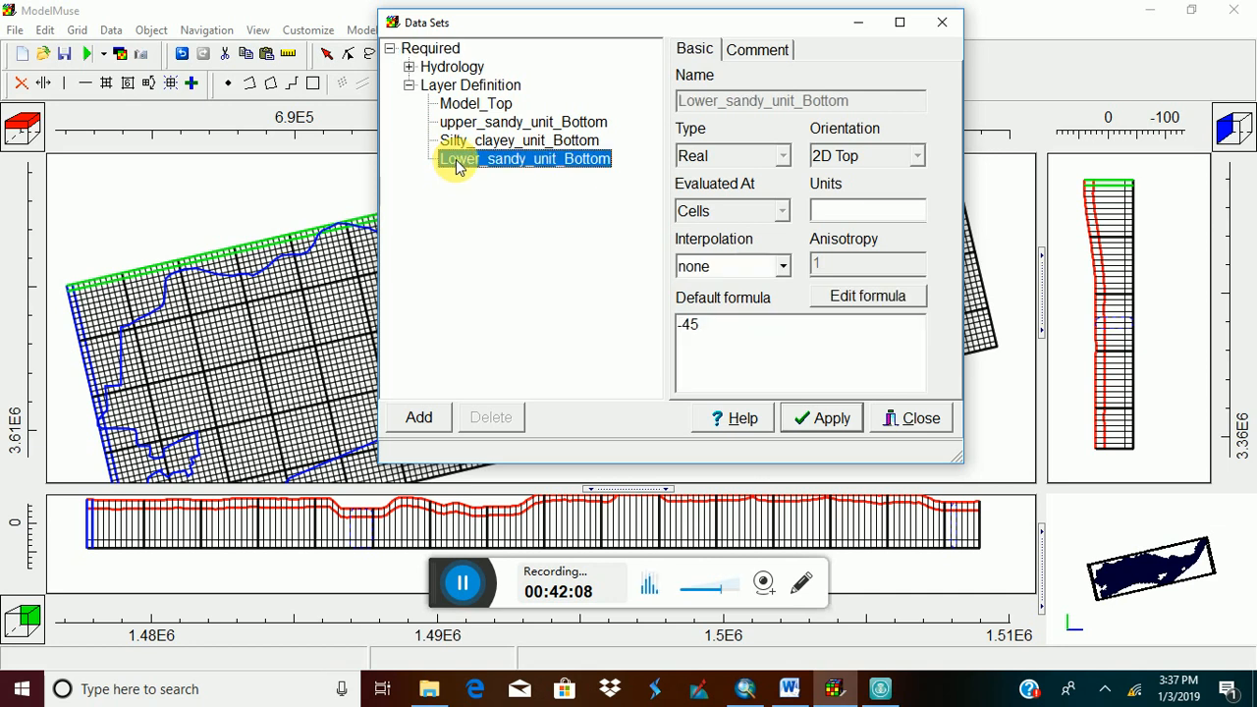
pyautogui.click(517, 145)
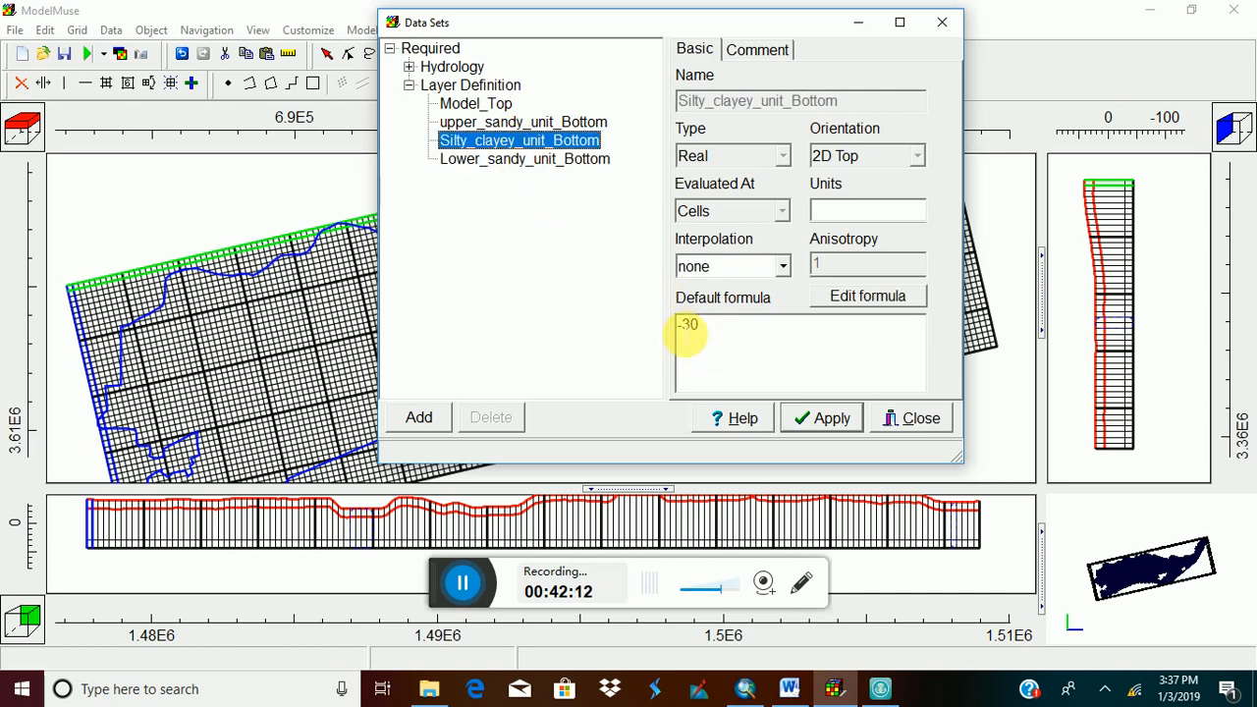
pyautogui.click(844, 296)
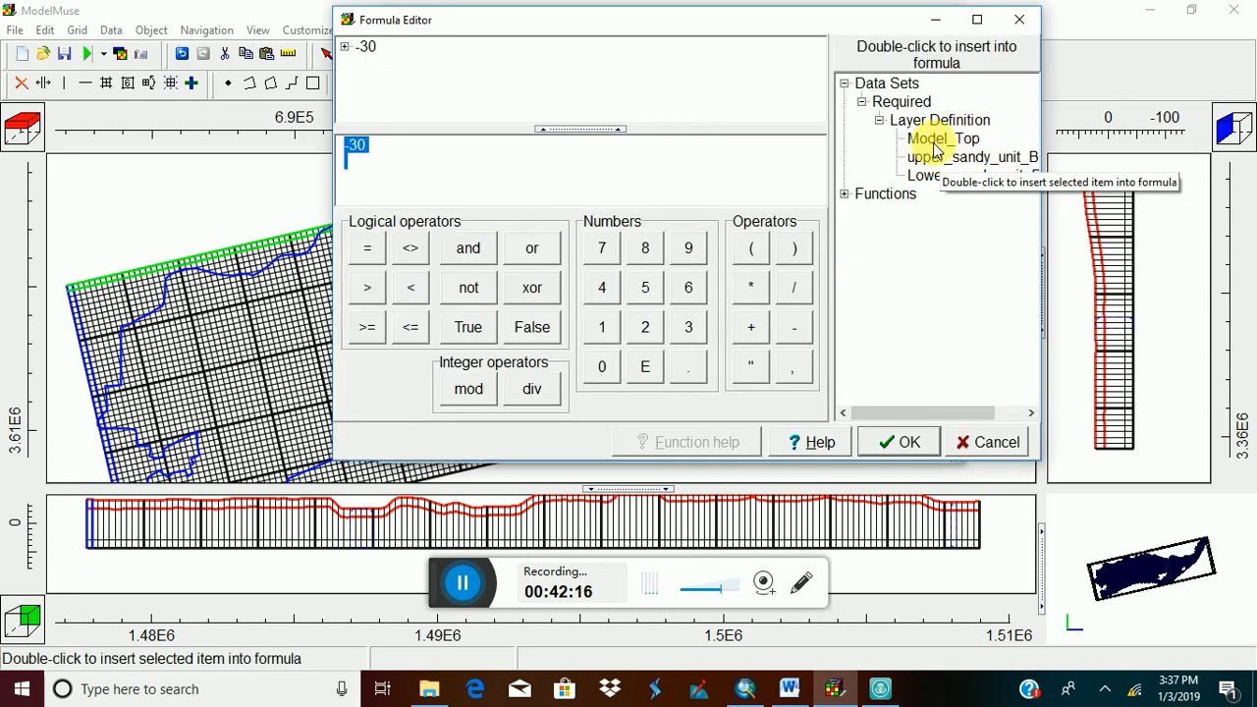
pyautogui.doubleClick(936, 147)
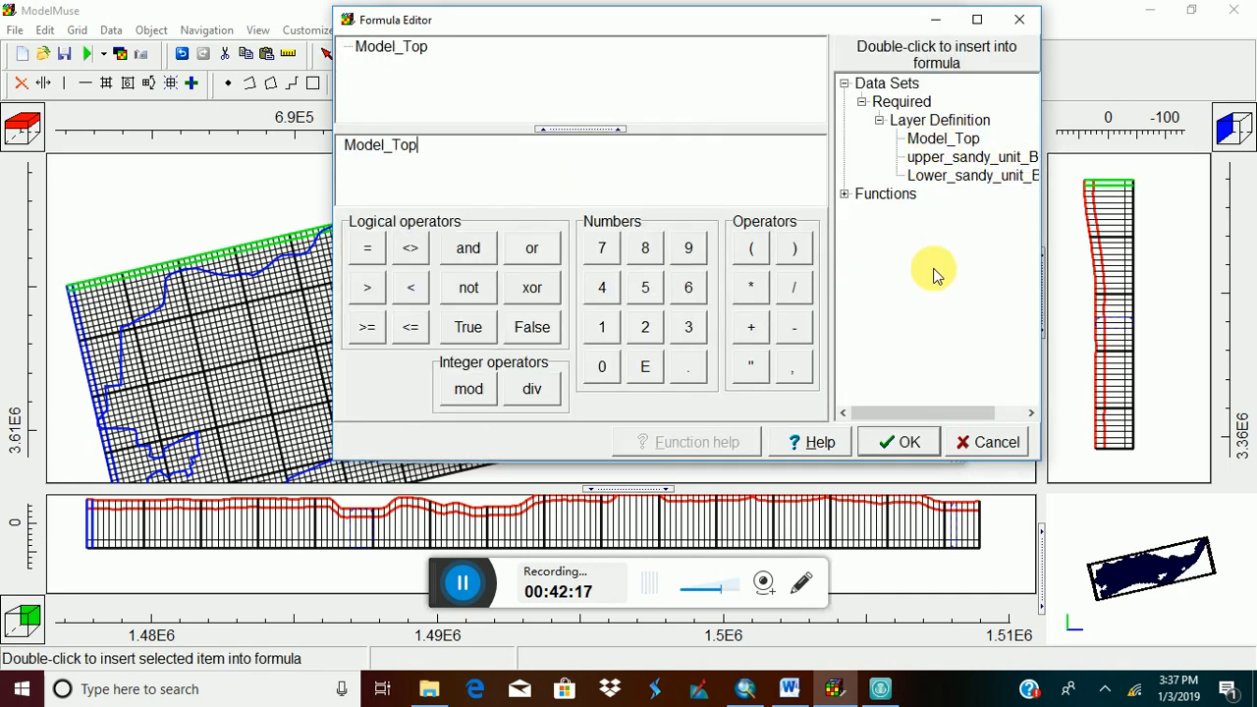
pyautogui.click(908, 444)
pyautogui.write('-')
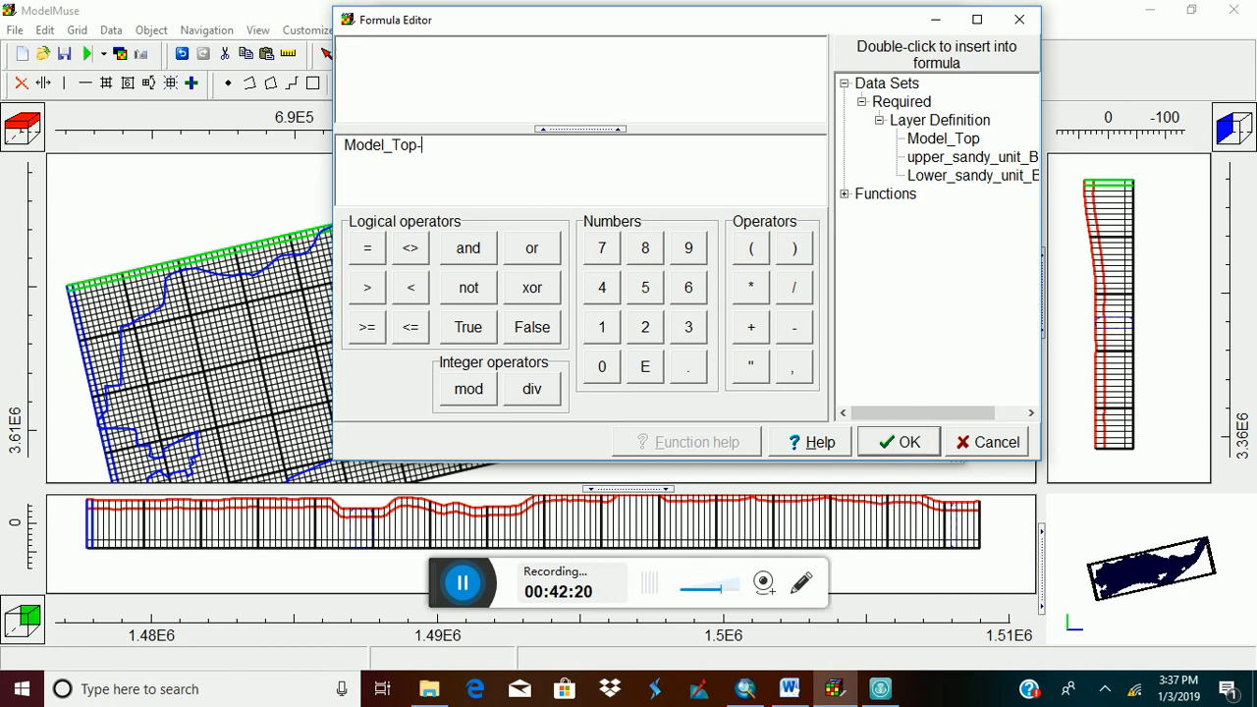
pyautogui.write('30')
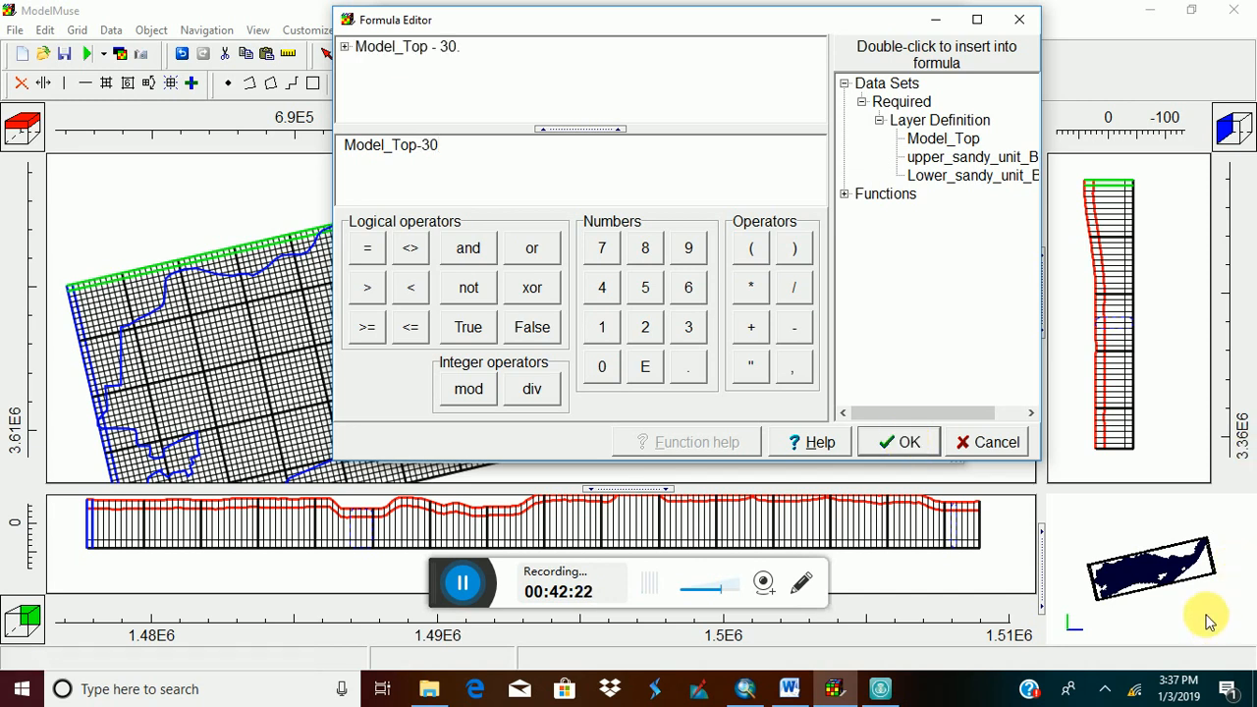
pyautogui.click(908, 443)
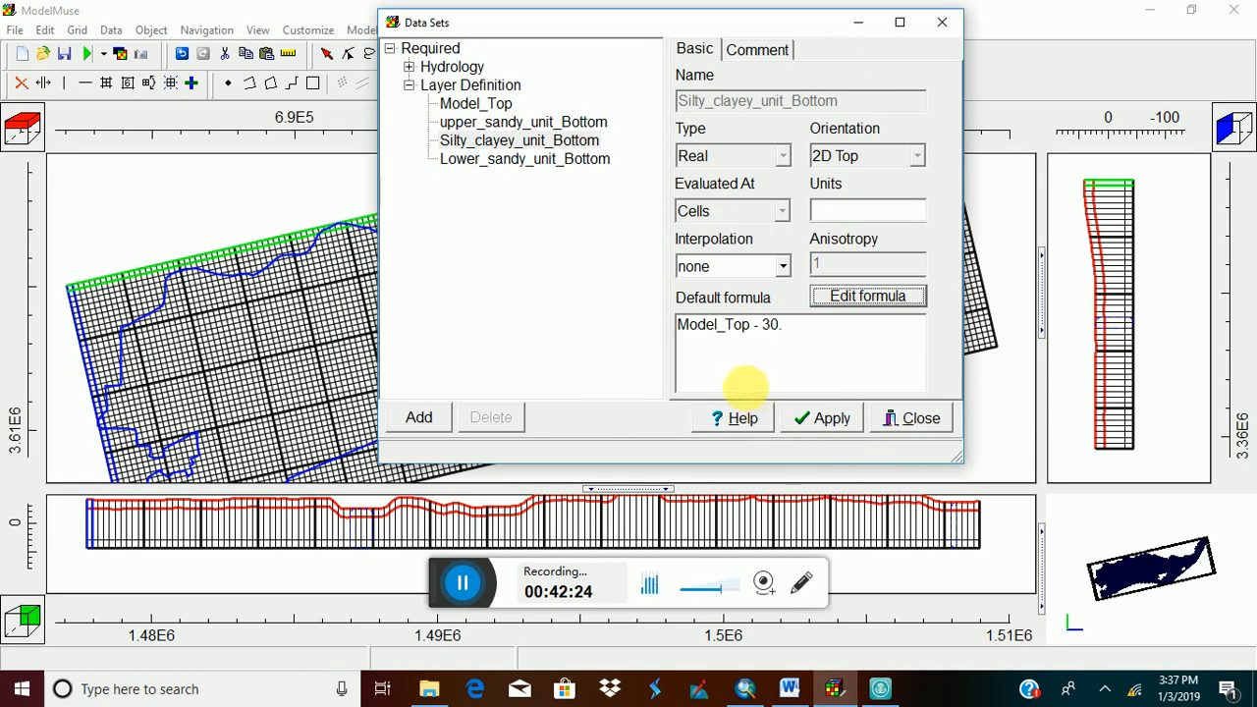
pyautogui.click(796, 421)
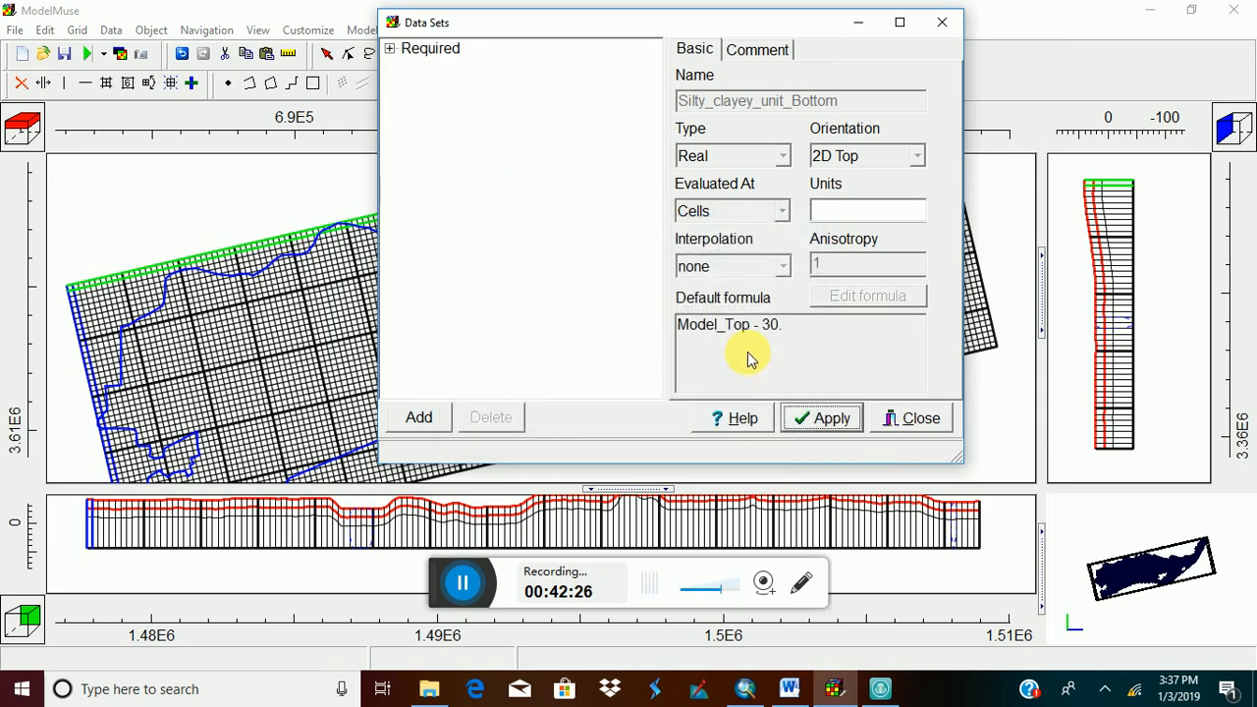
# Set the default formula of the Lower_sandy_unit_Bottom data set to Model_Top - 45, apply it, and enlarge the front cross-section view.
pyautogui.click(391, 49)
pyautogui.click(409, 86)
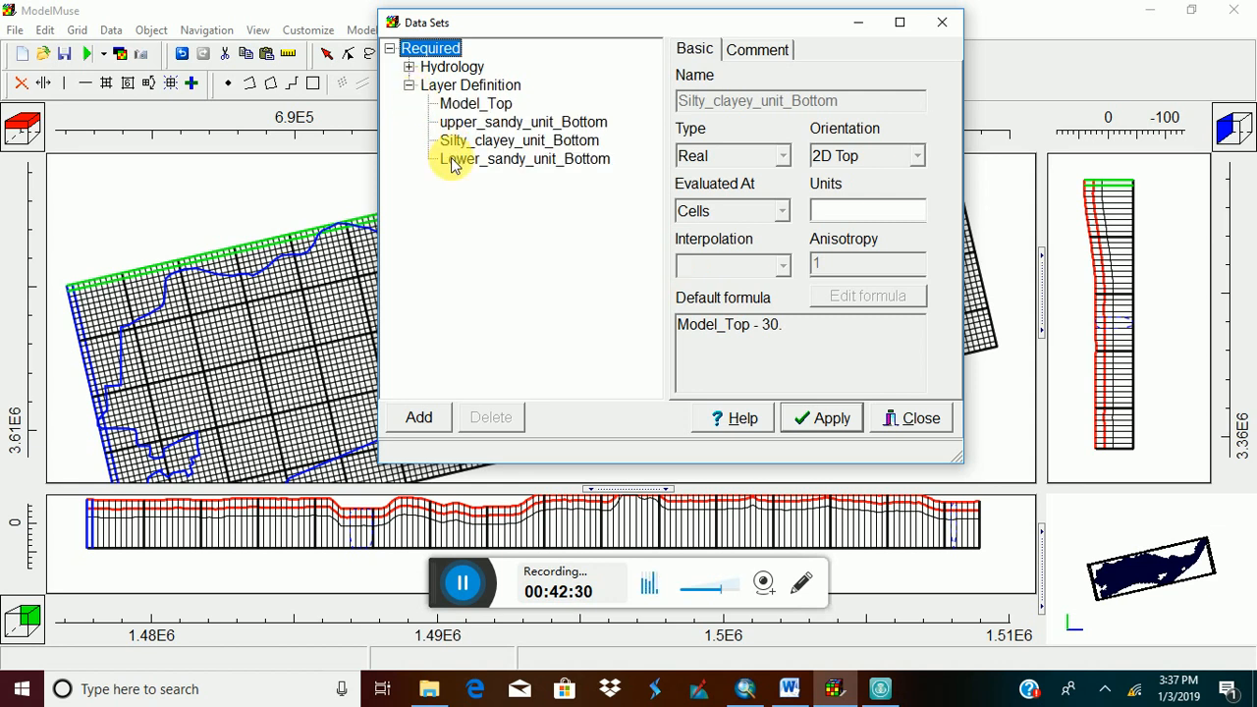
pyautogui.click(481, 160)
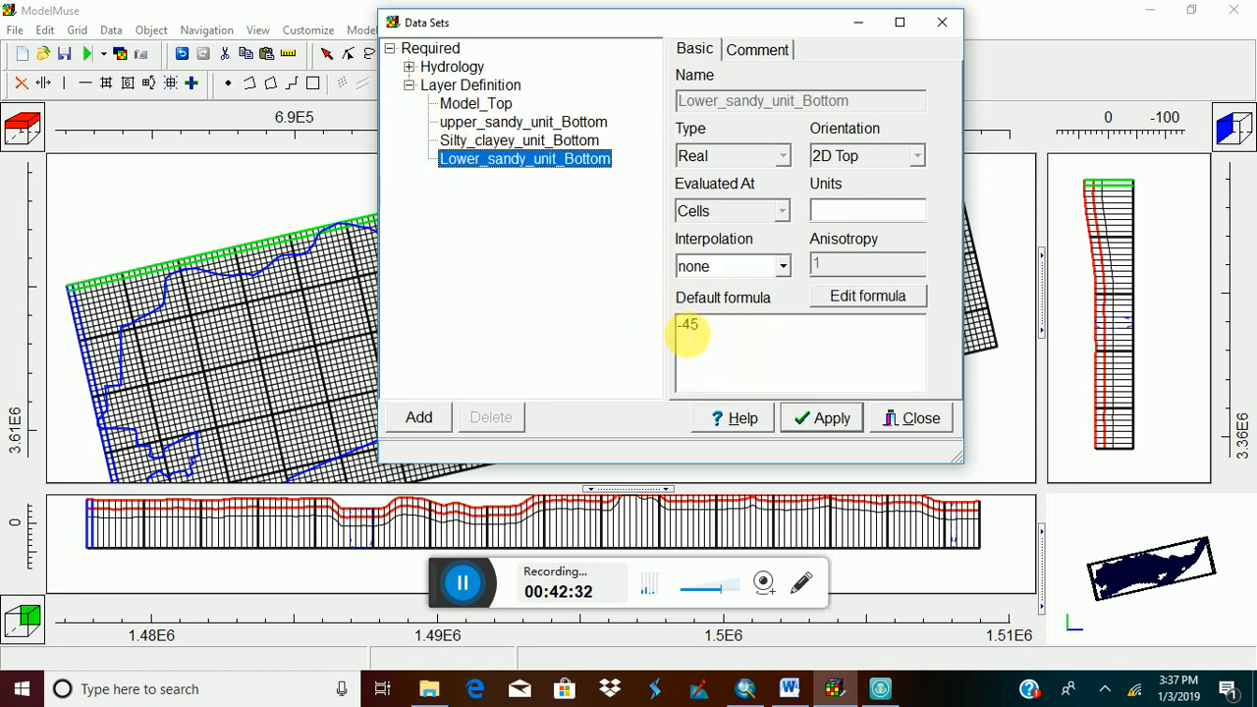
pyautogui.click(680, 326)
pyautogui.click(877, 296)
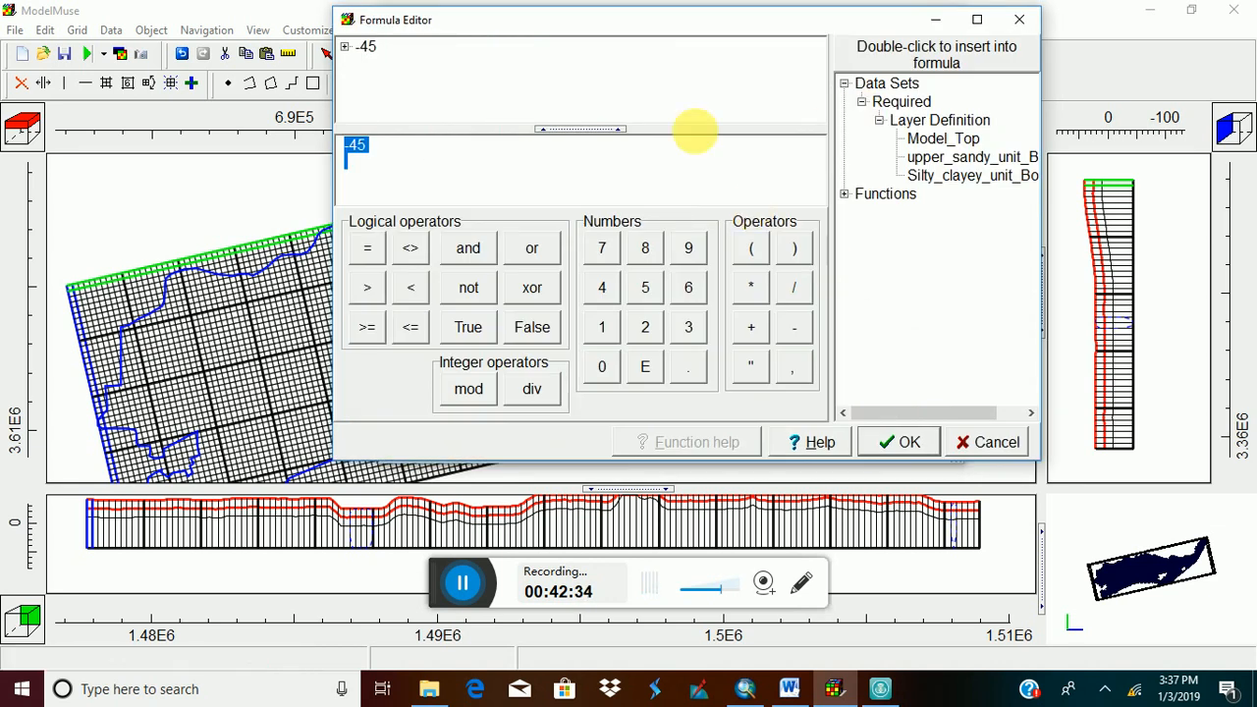
pyautogui.click(353, 145)
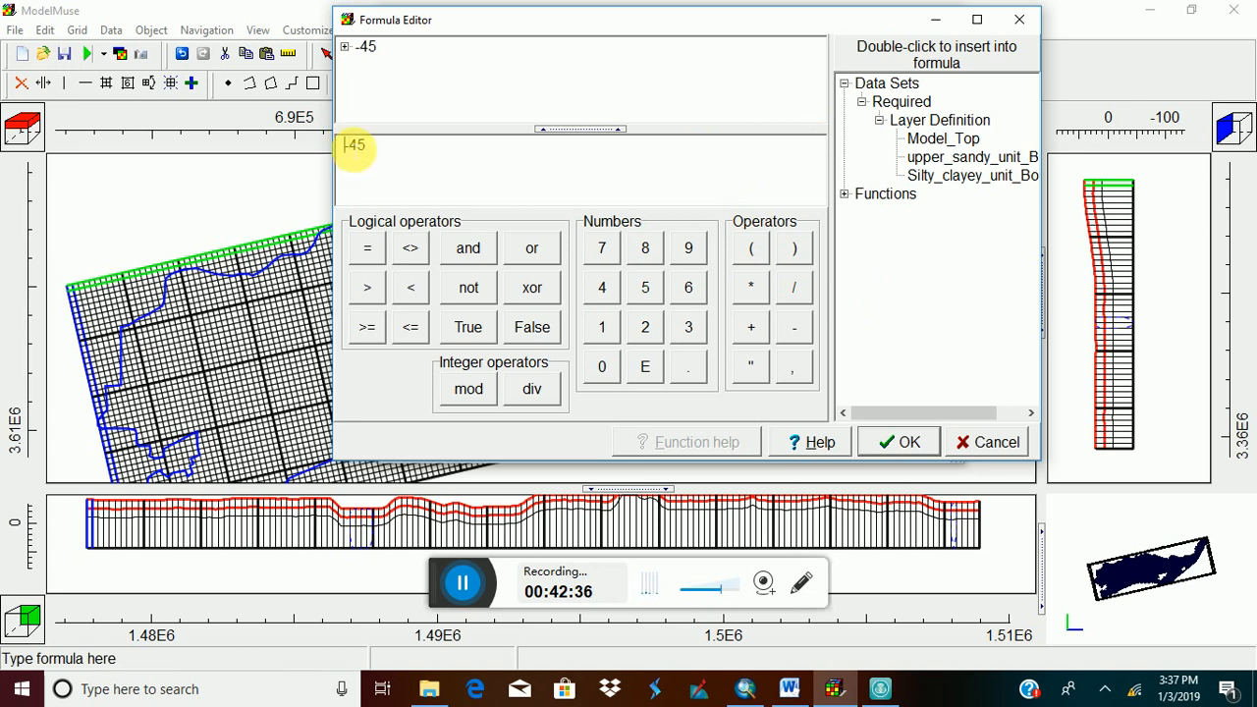
pyautogui.doubleClick(943, 138)
pyautogui.click(911, 442)
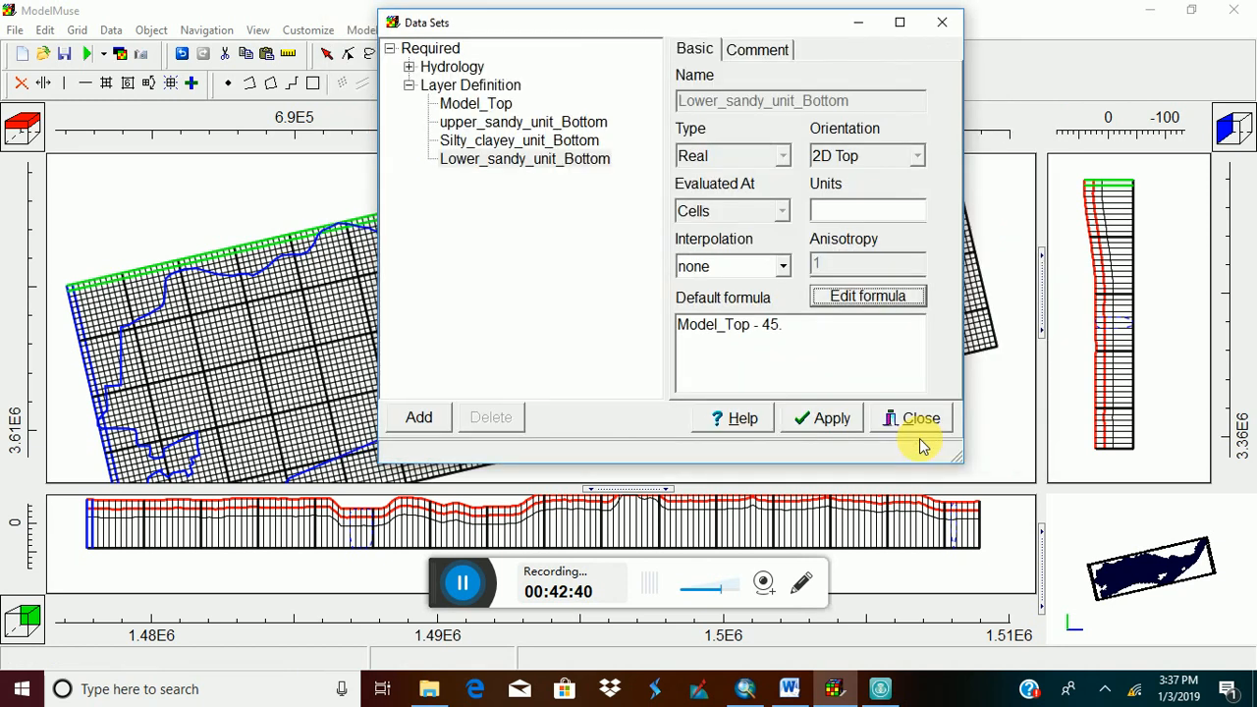
pyautogui.click(834, 424)
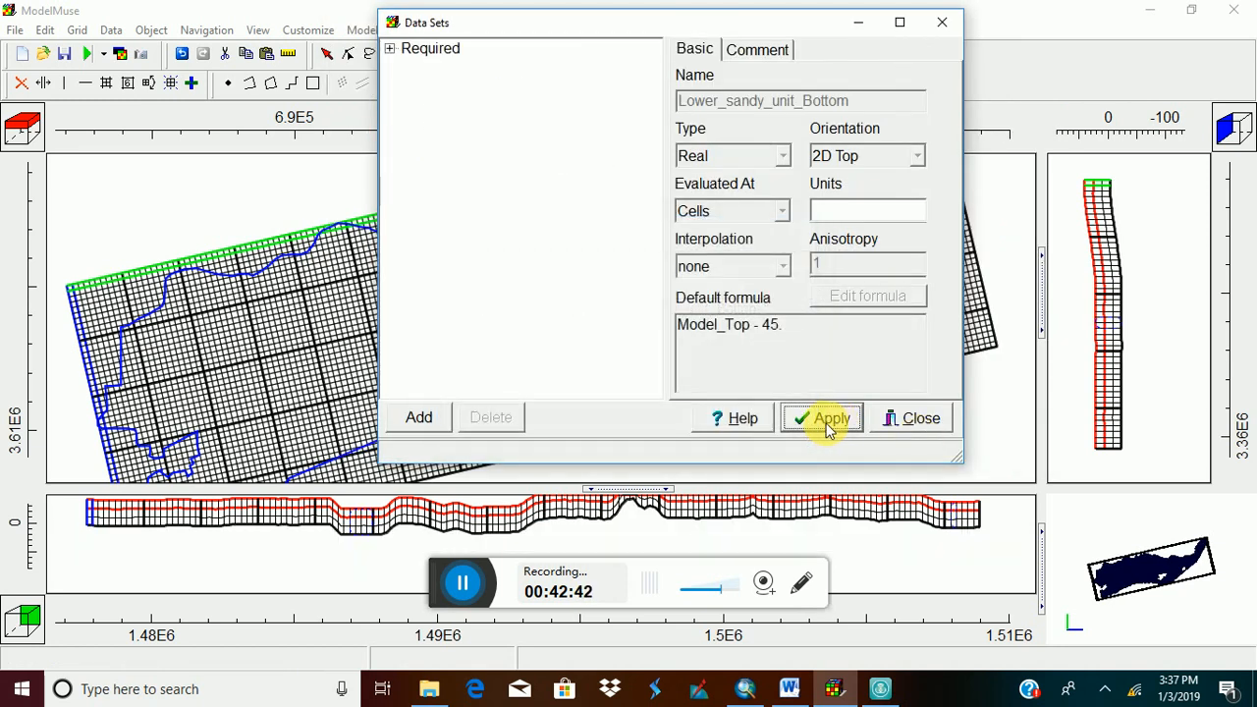
pyautogui.click(896, 418)
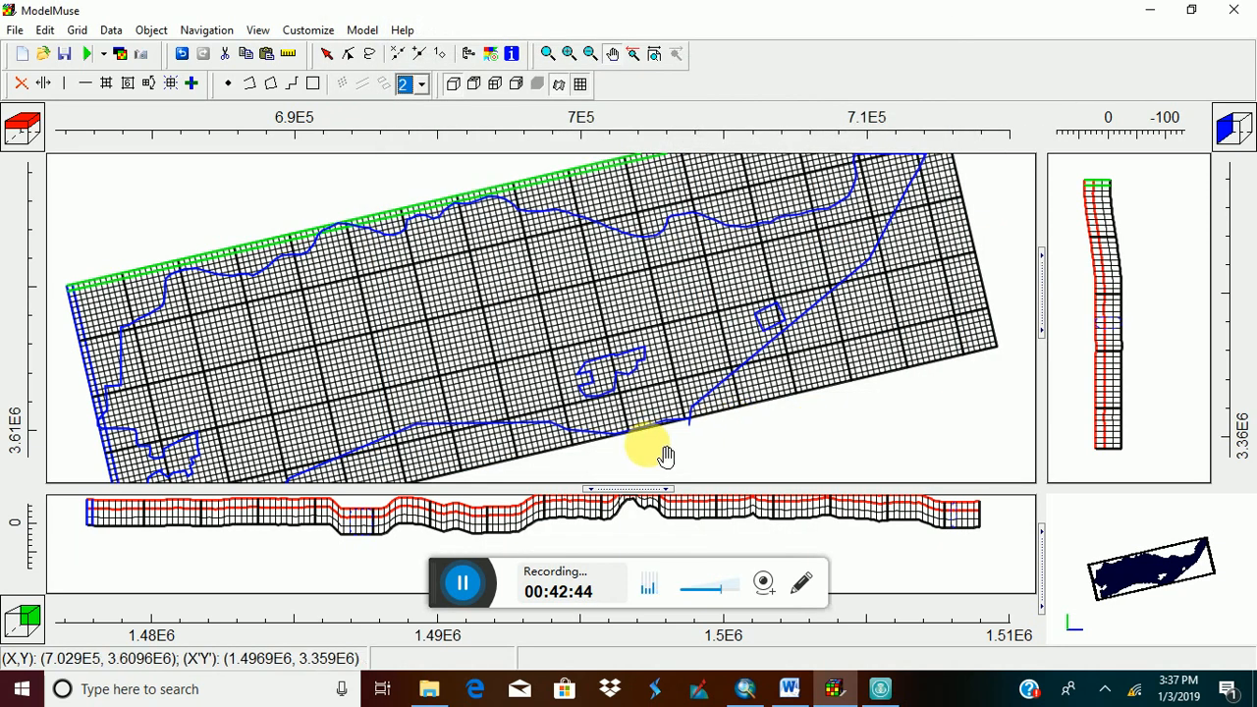
pyautogui.moveTo(612, 491); pyautogui.dragTo(601, 365)
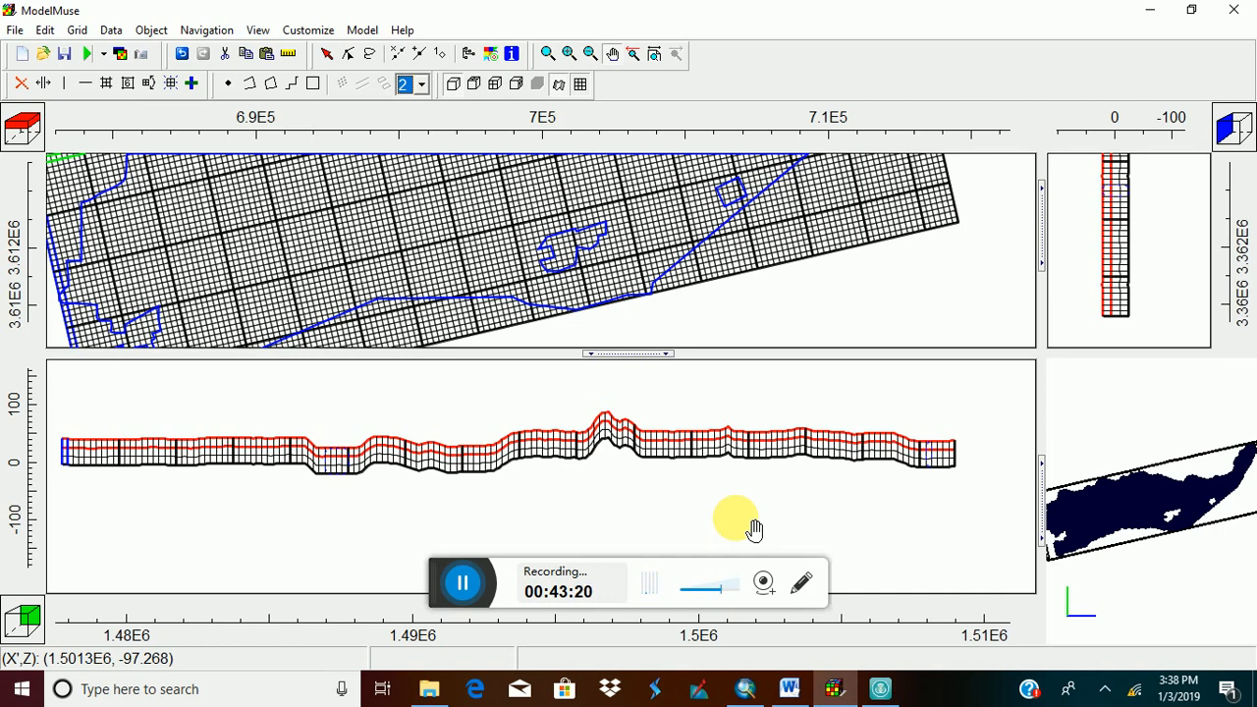
# Set the time unit (ITMUNI) in the MODFLOW options to years (5) and accept the settings.
pyautogui.click(364, 29)
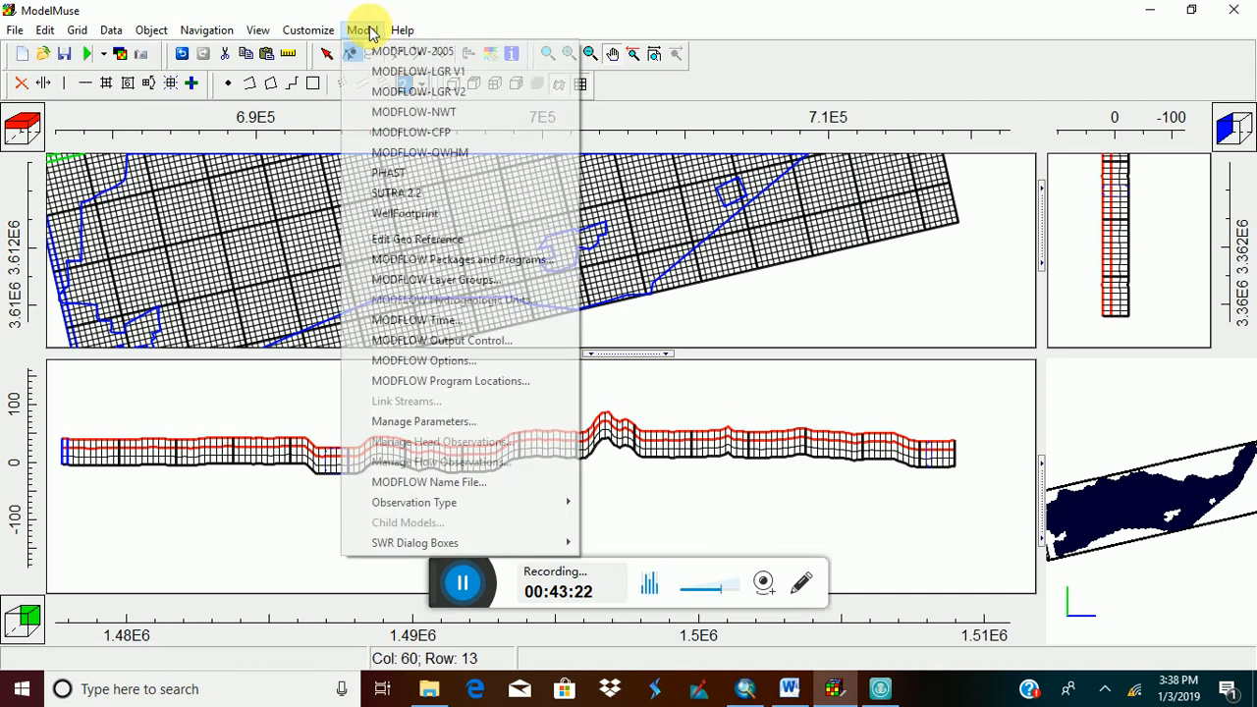
pyautogui.click(438, 365)
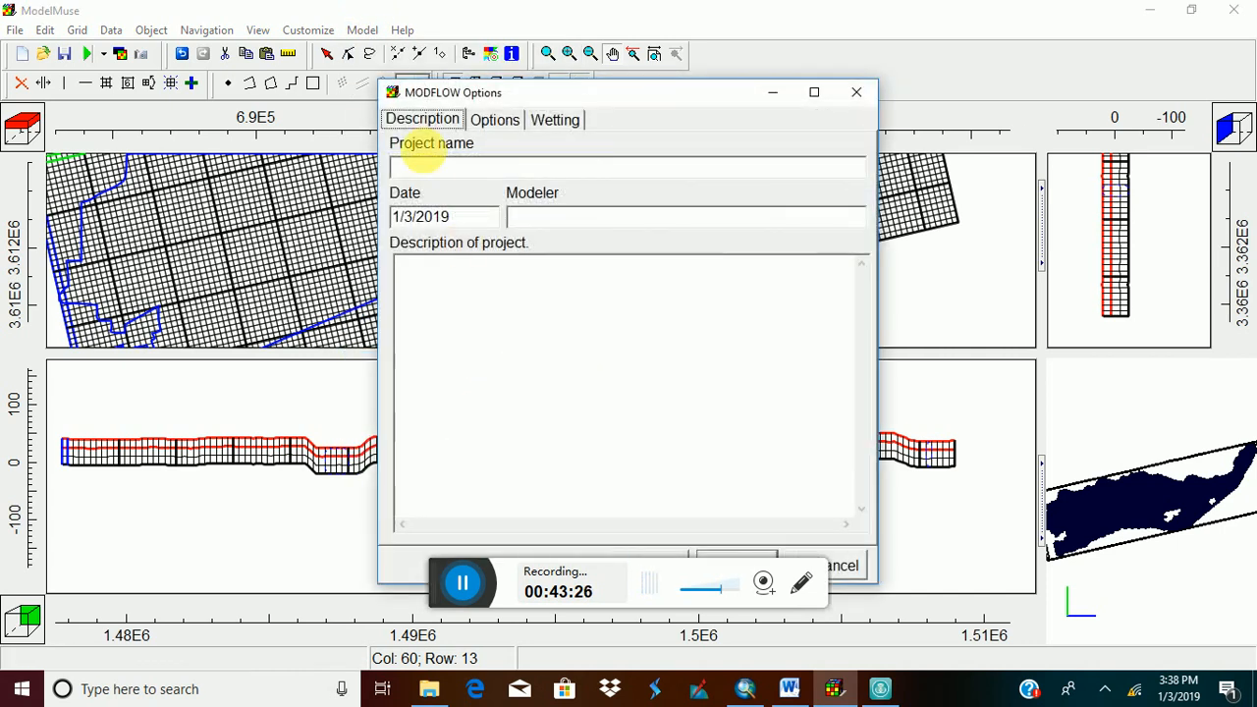
pyautogui.click(496, 122)
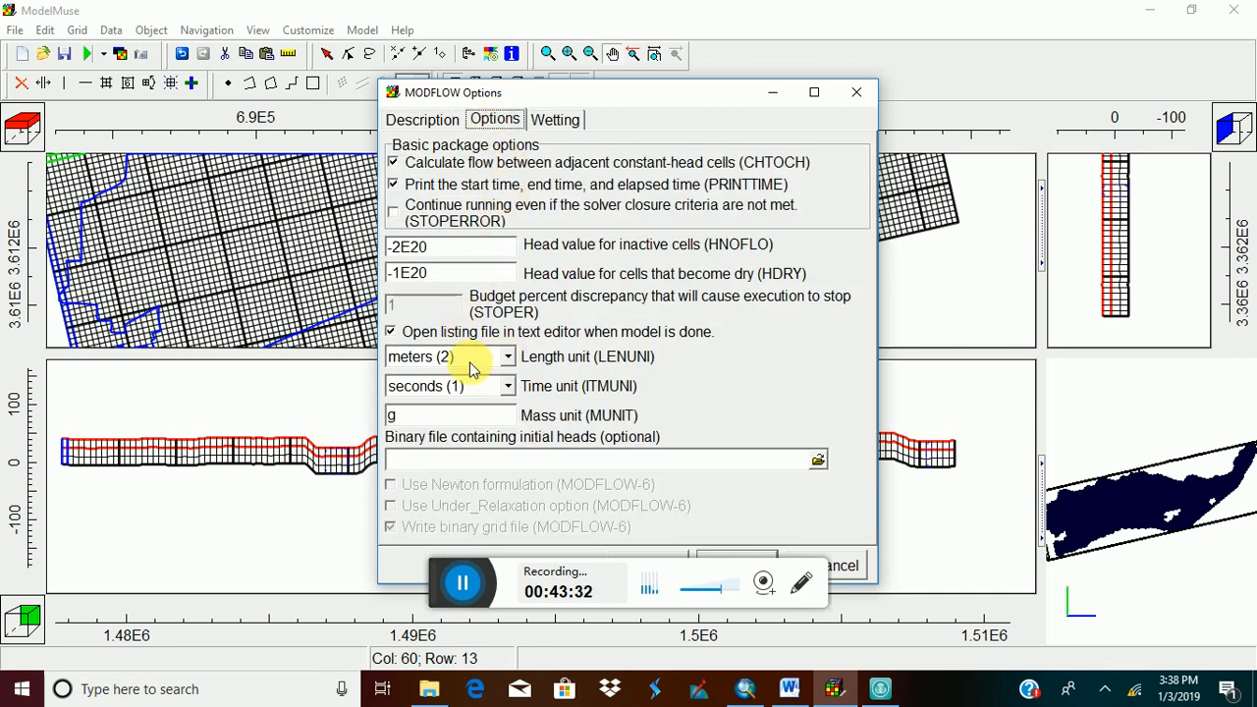
pyautogui.click(507, 388)
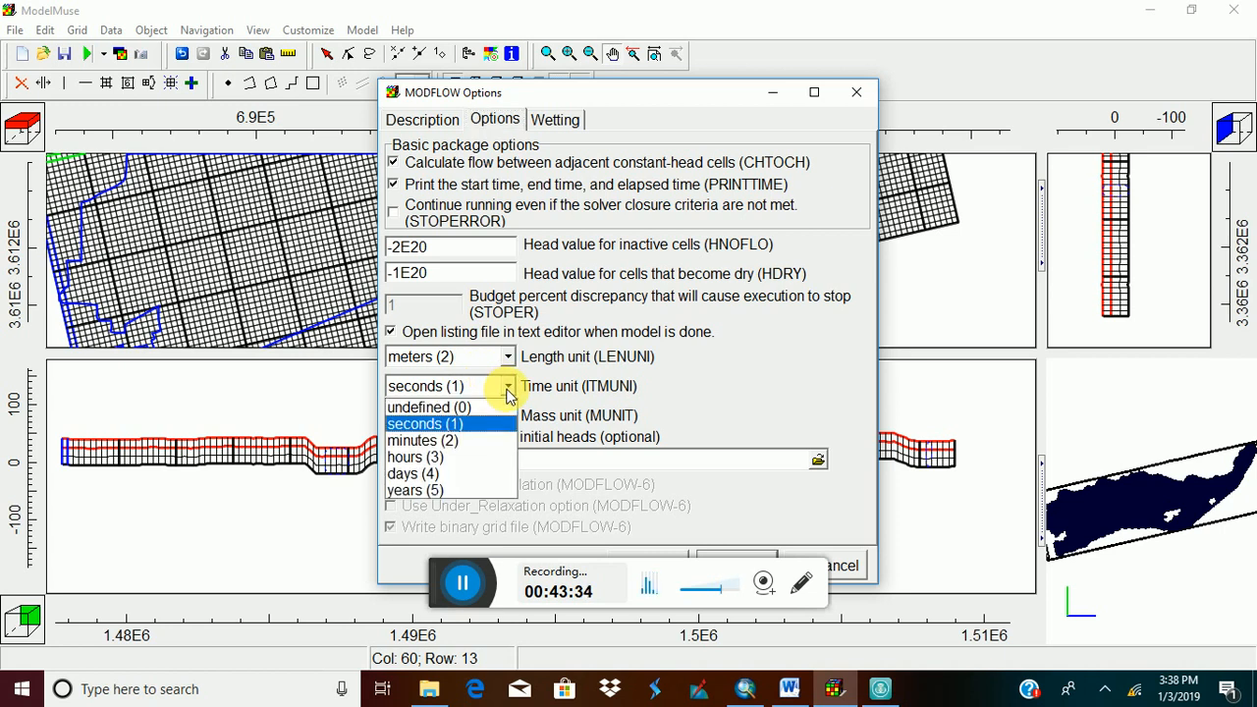
pyautogui.click(460, 490)
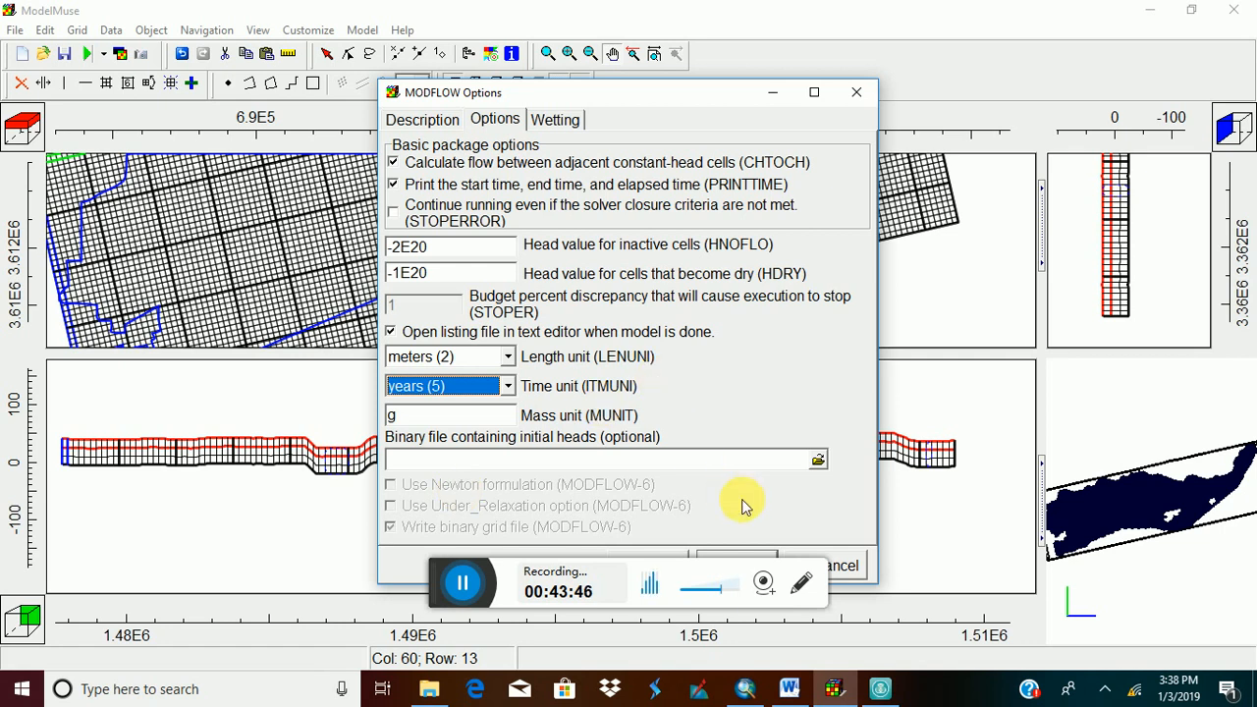
pyautogui.moveTo(805, 91); pyautogui.dragTo(855, 14)
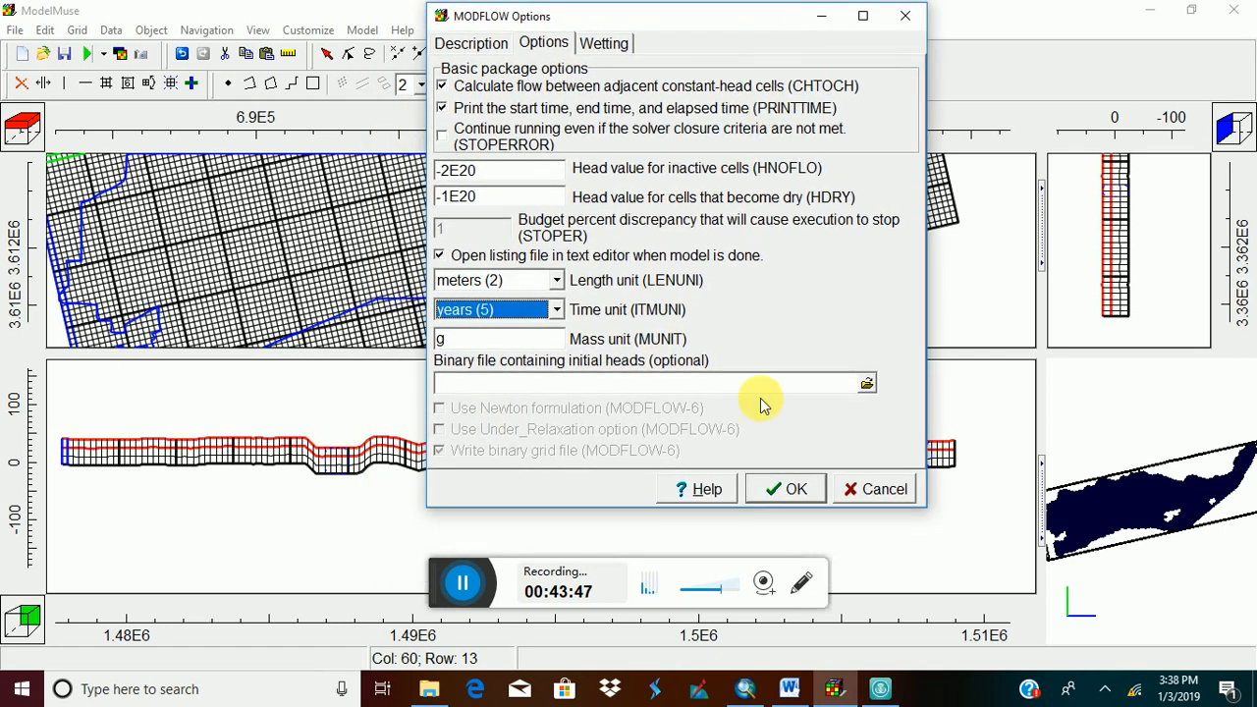
pyautogui.click(792, 489)
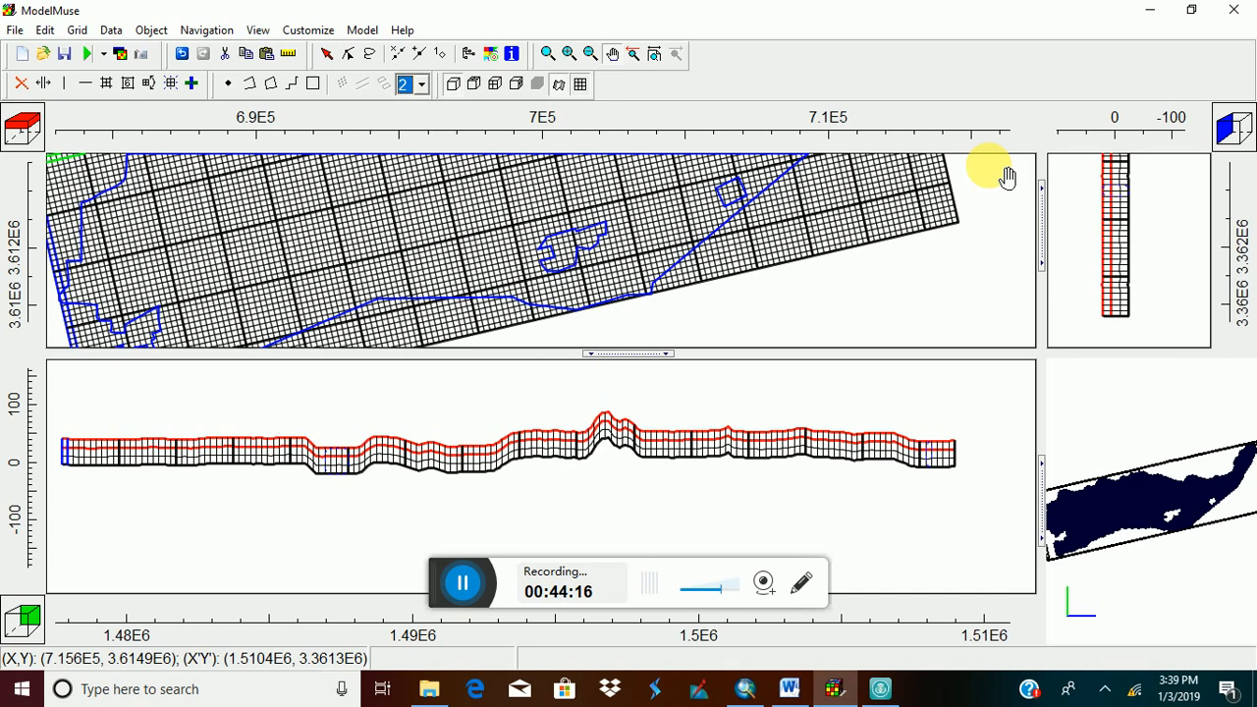
# Add a second stress period in the MODFLOW time settings and make the first stress period transient.
pyautogui.click(362, 30)
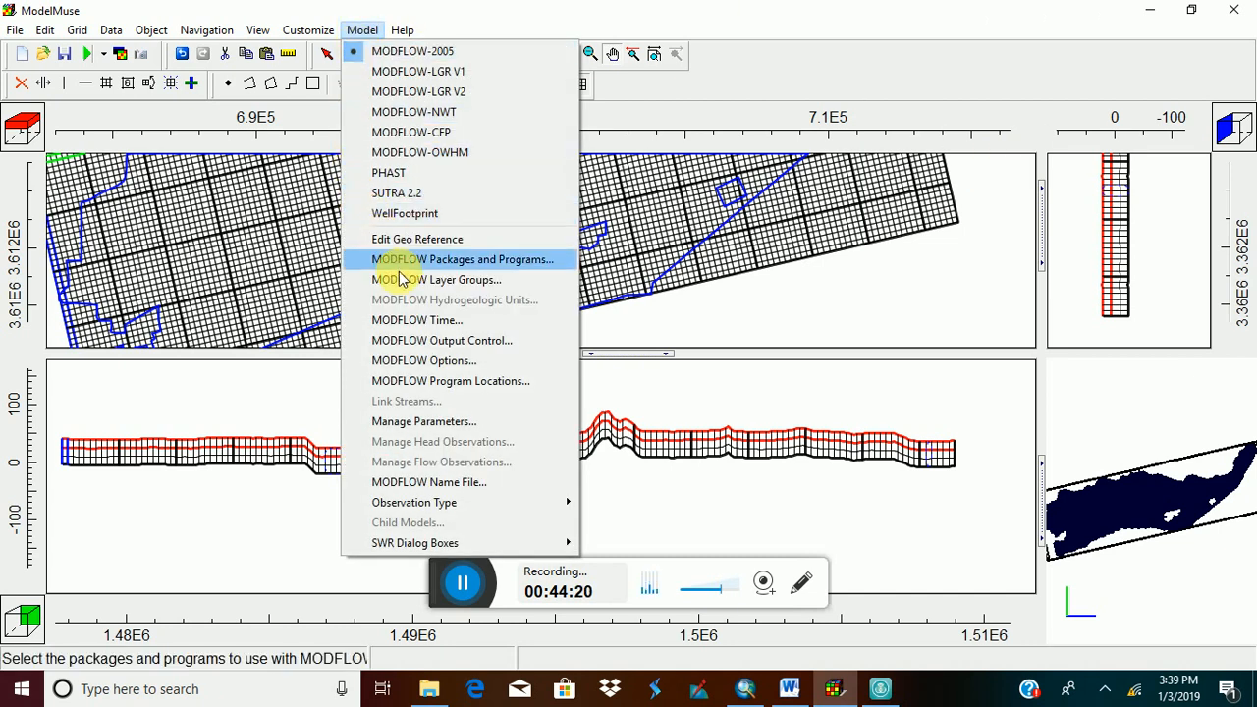
pyautogui.click(429, 324)
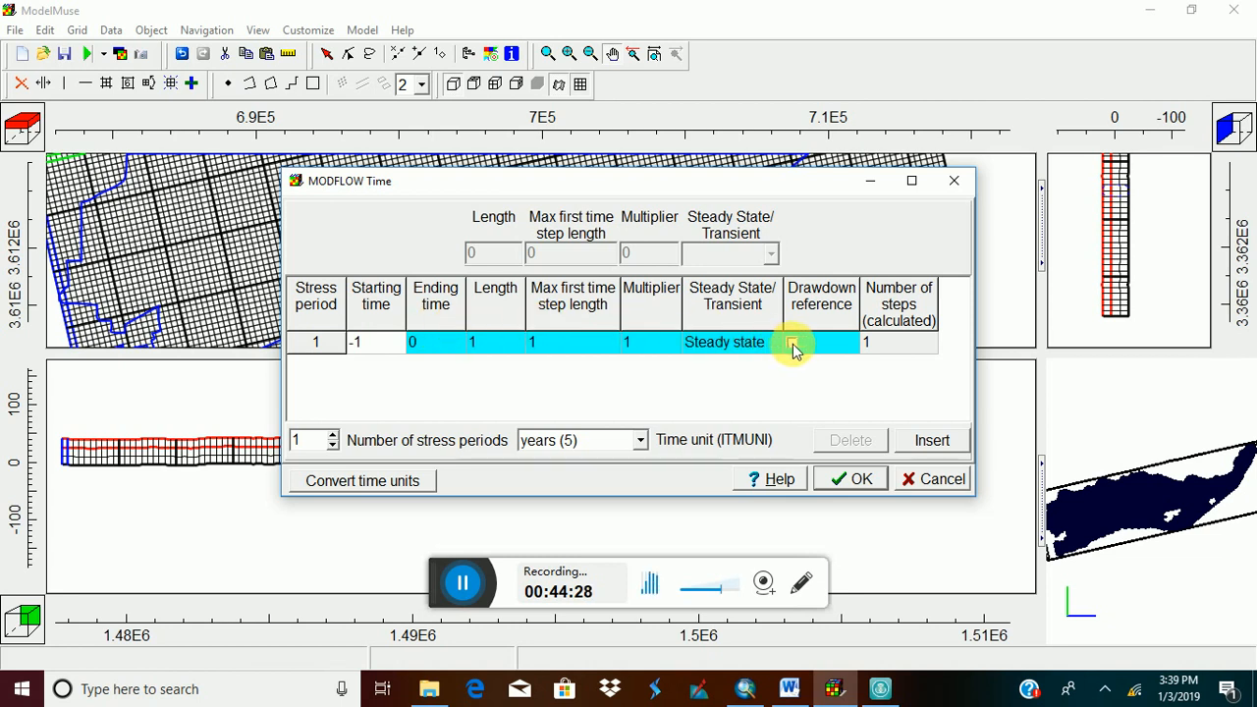
pyautogui.click(333, 435)
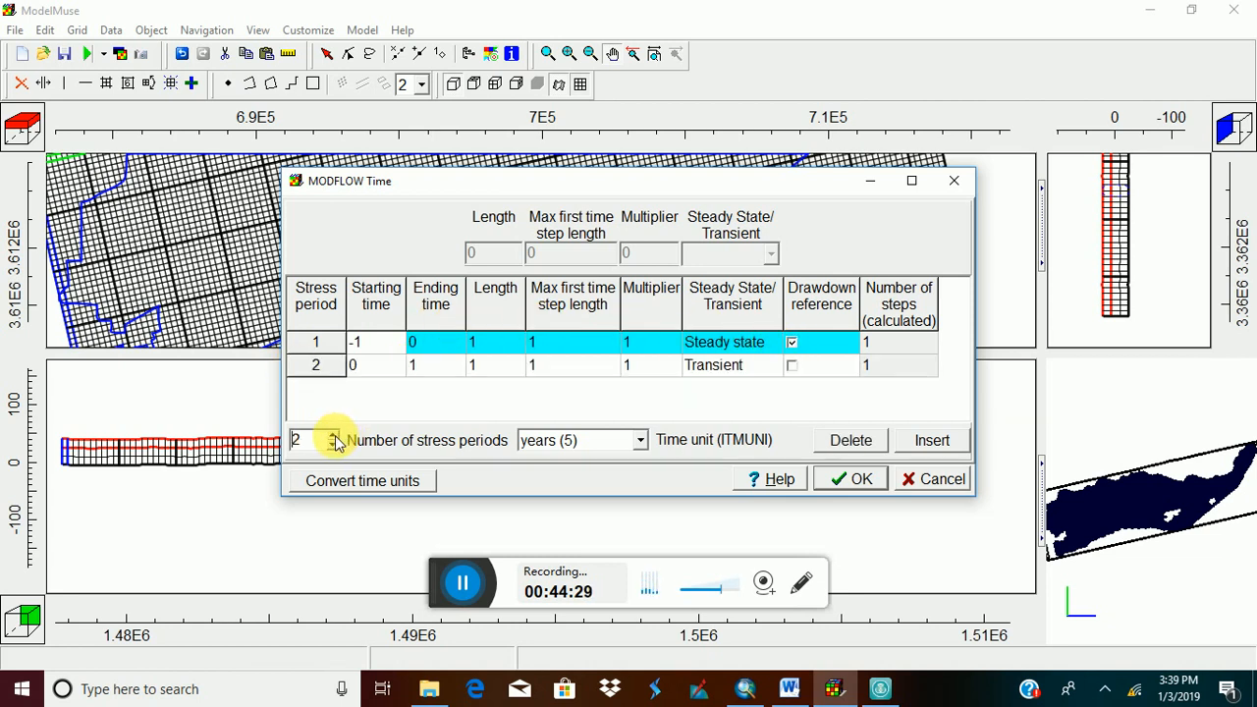
pyautogui.click(752, 342)
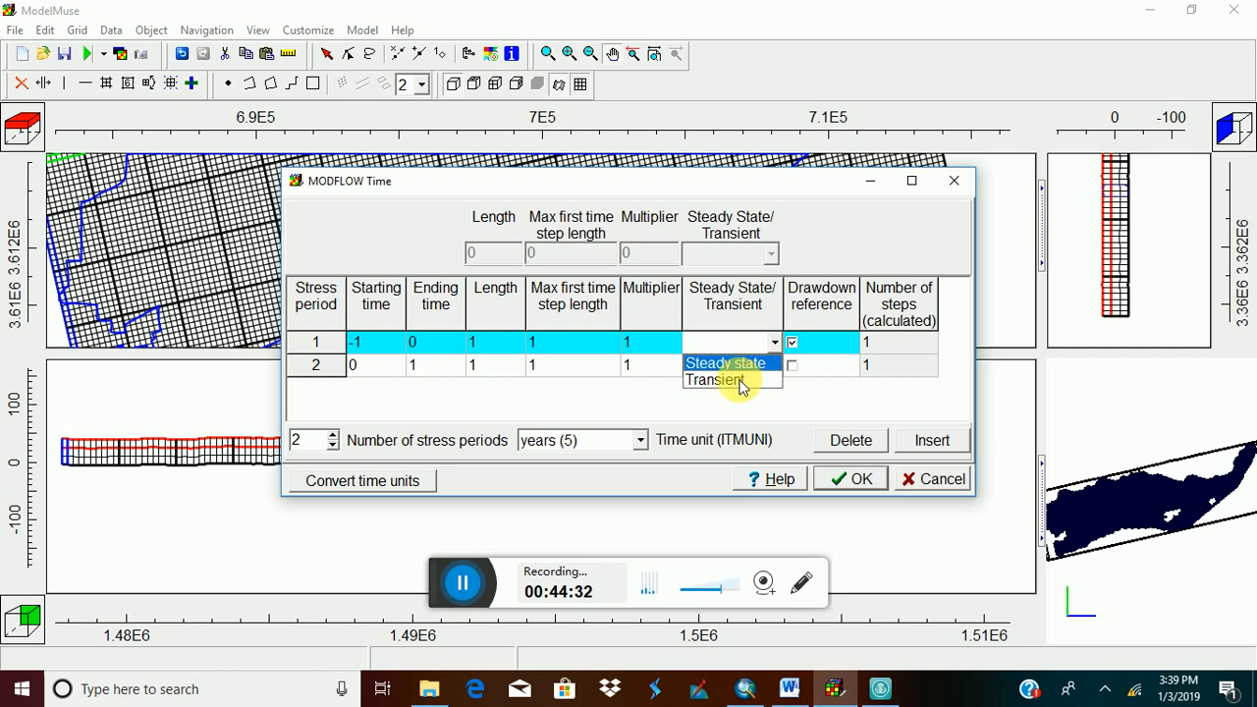
pyautogui.click(747, 379)
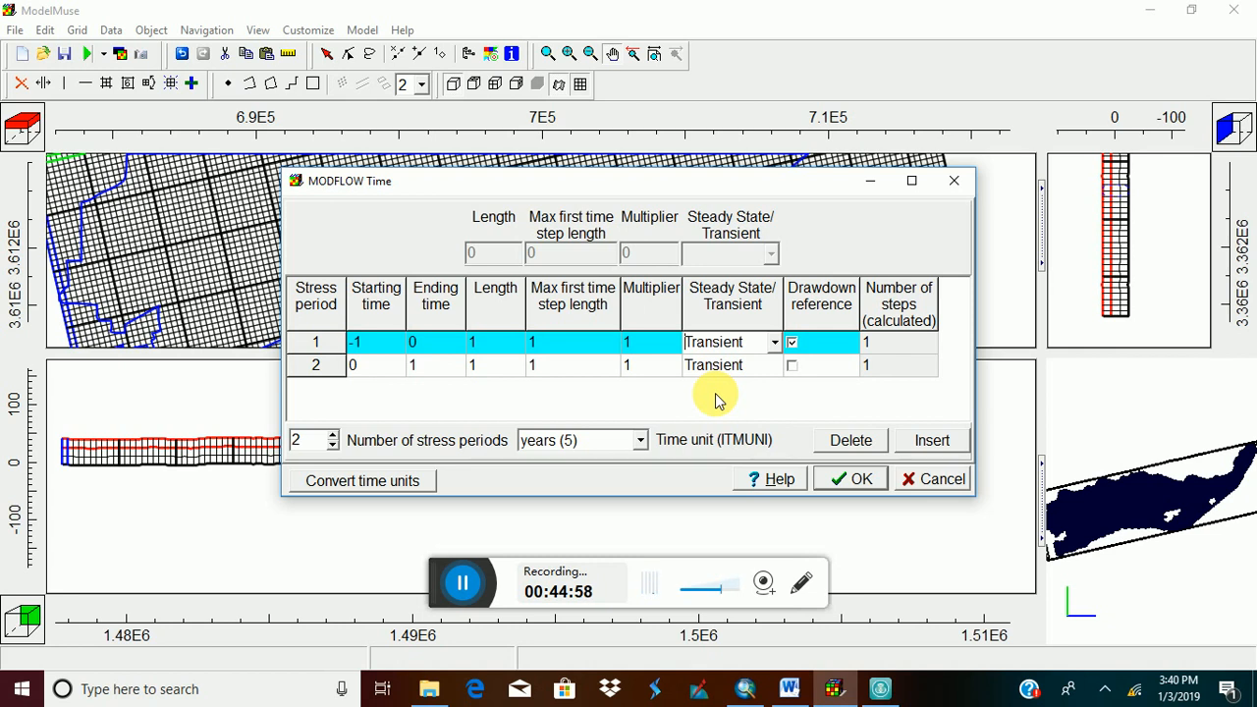
# Set stress period 1 to run from 1996 to 1997, end period 2 at 1998, and add a third stress period.
pyautogui.click(360, 342)
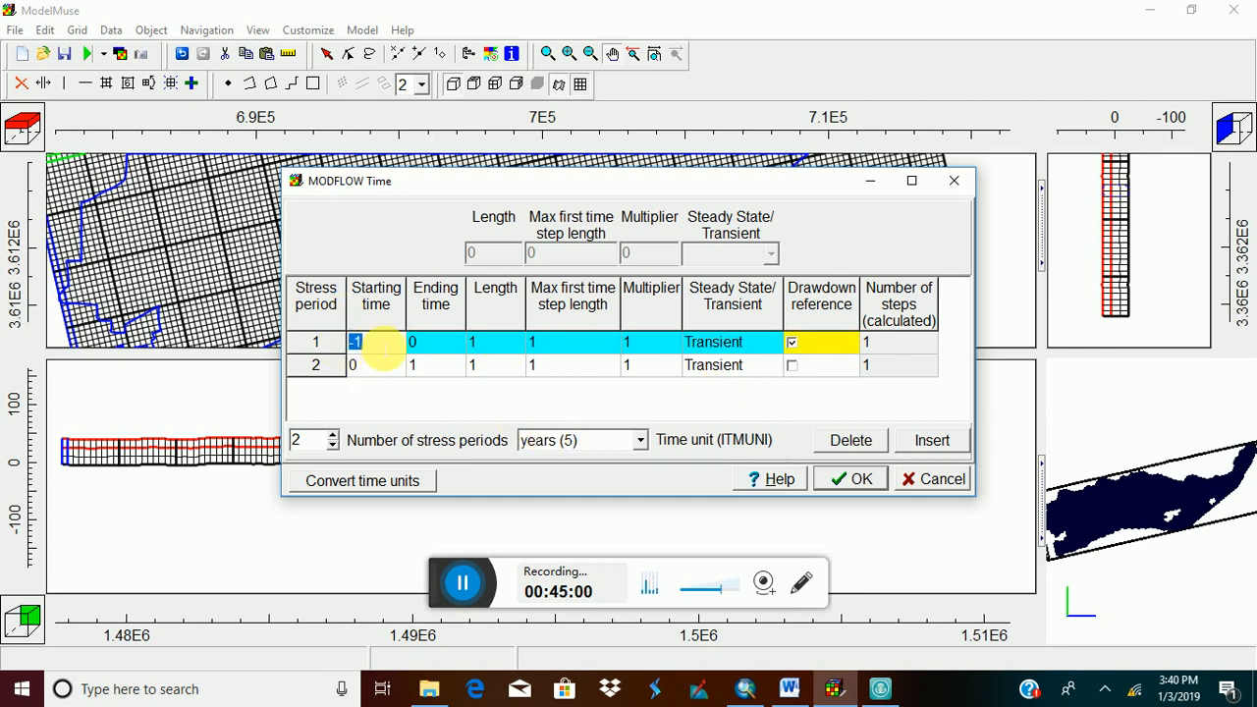
pyautogui.write('1996')
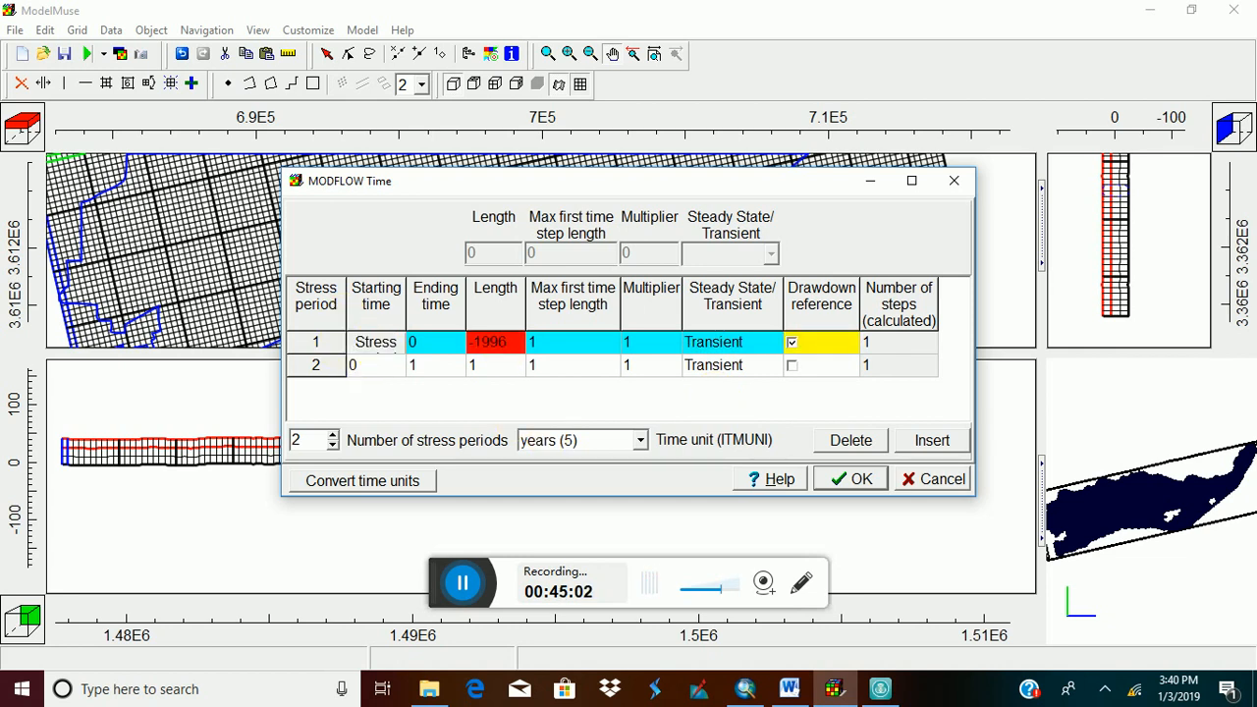
pyautogui.click(425, 343)
pyautogui.write('1997')
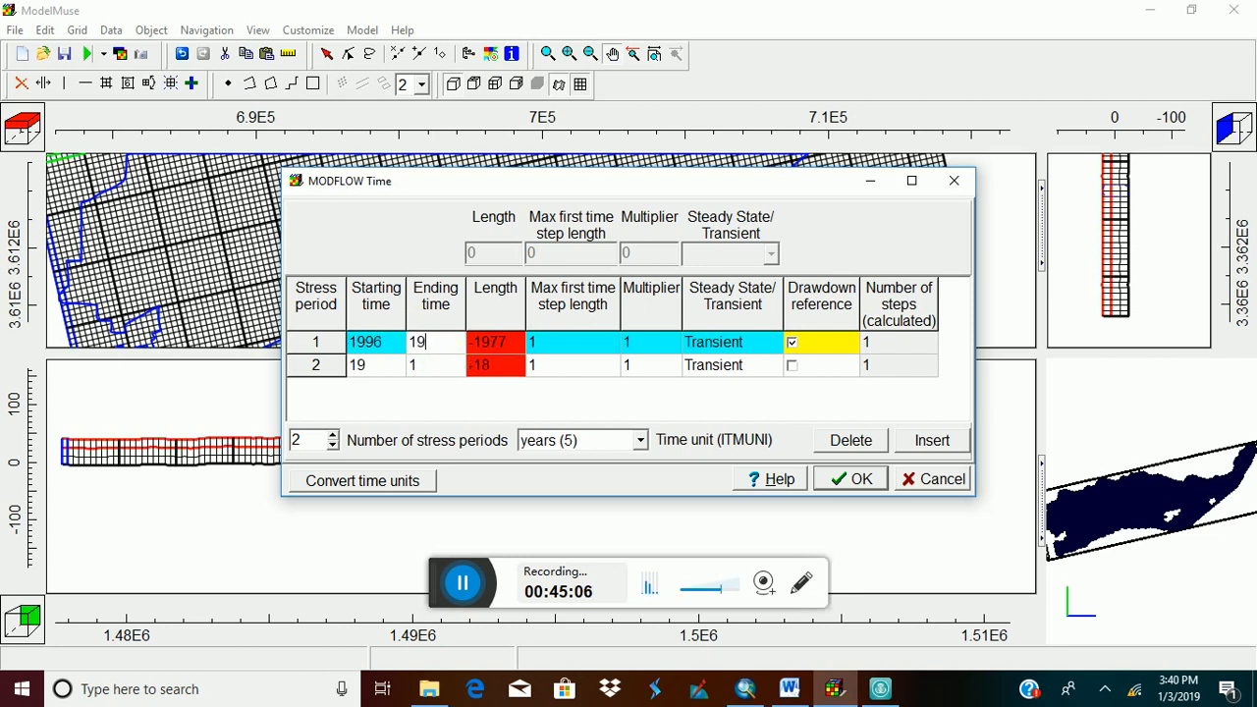
pyautogui.click(447, 370)
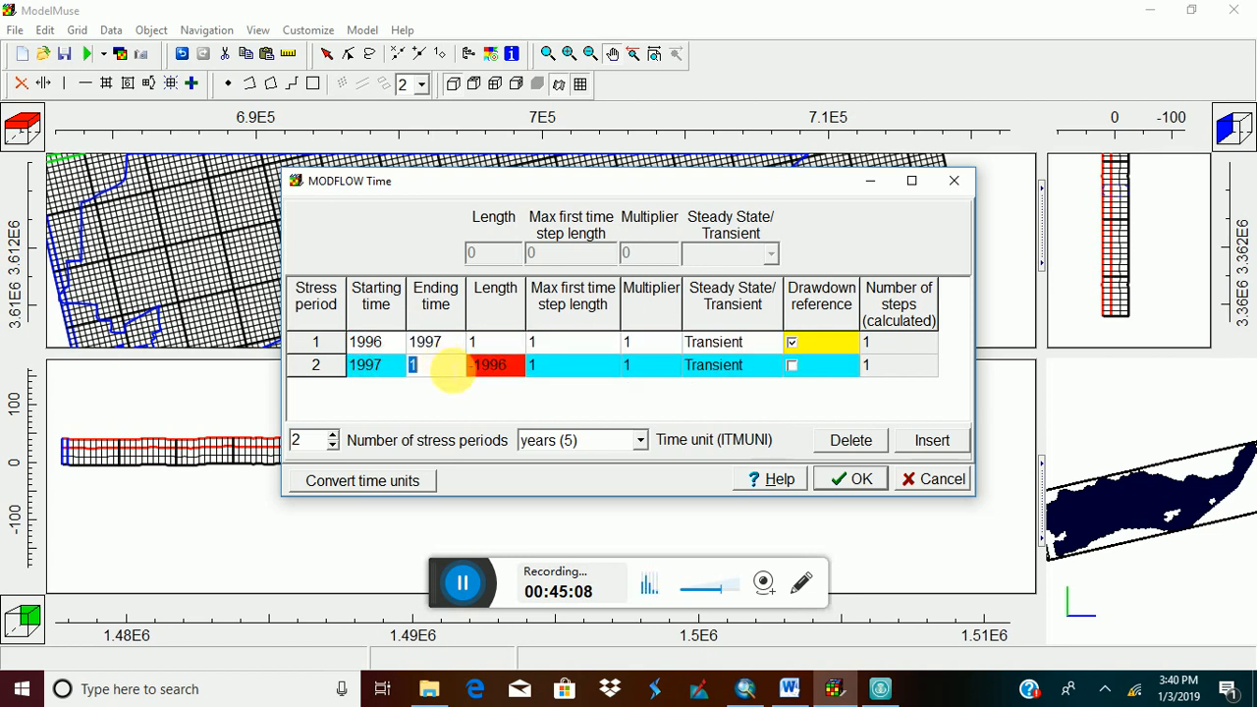
pyautogui.write('1998')
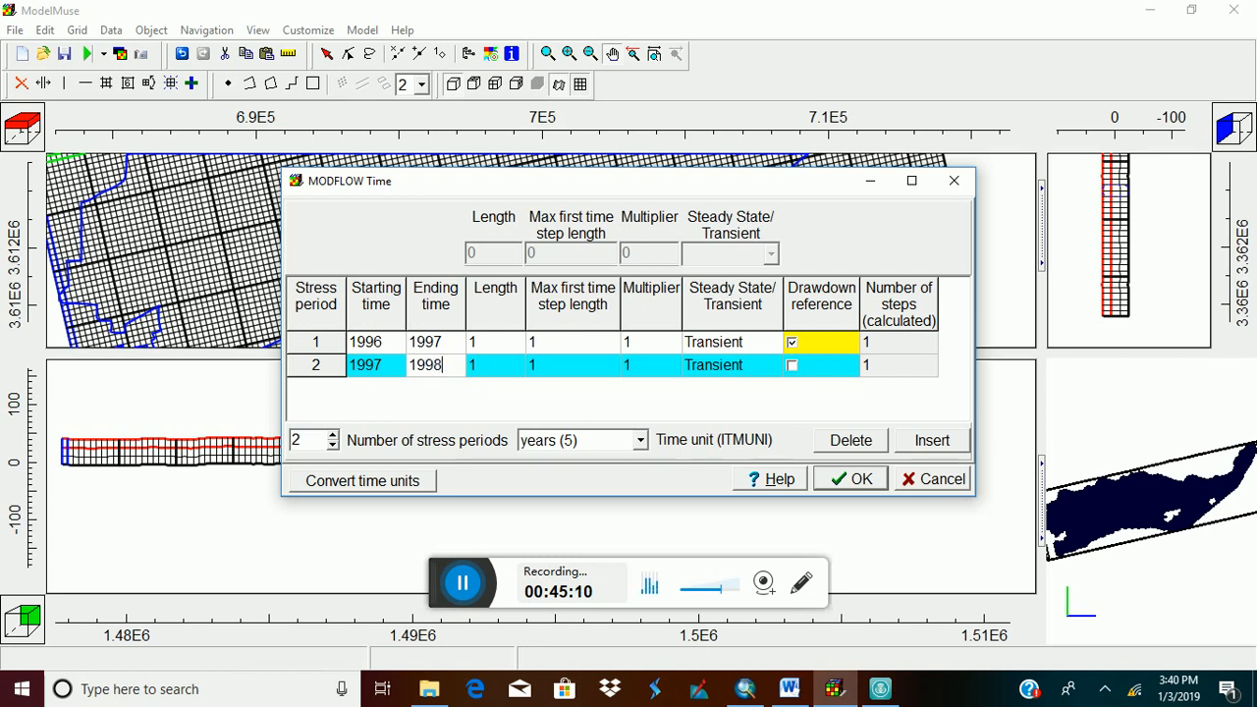
pyautogui.click(333, 435)
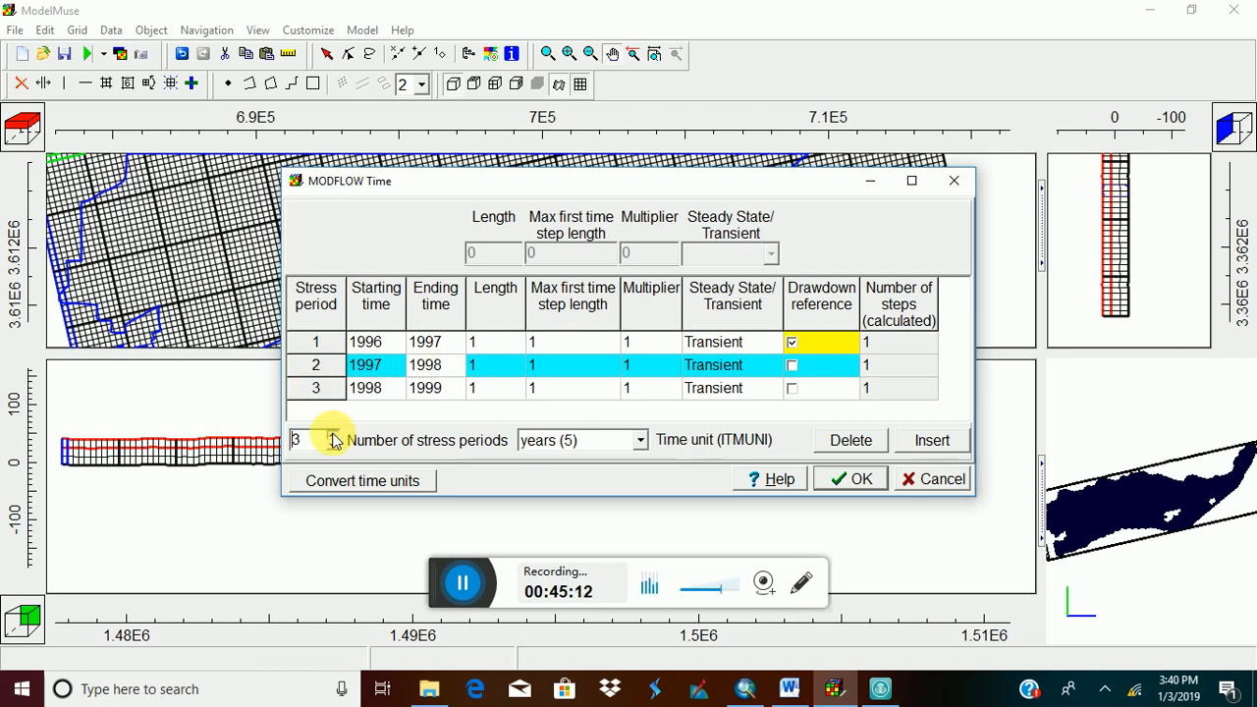
# Enlarge the MODFLOW Time dialog and raise the number of stress periods to 10.
pyautogui.click(333, 435)
pyautogui.click(333, 435)
pyautogui.click(912, 181)
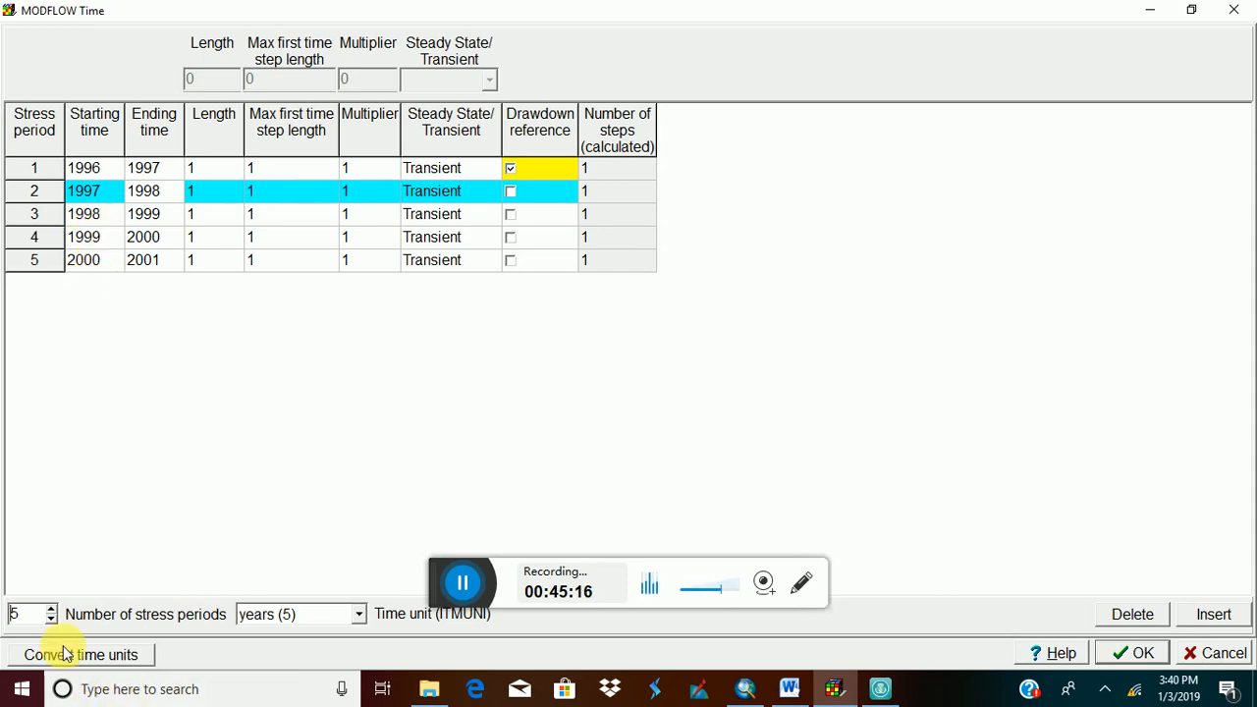
pyautogui.click(52, 609)
pyautogui.click(52, 608)
pyautogui.click(52, 608)
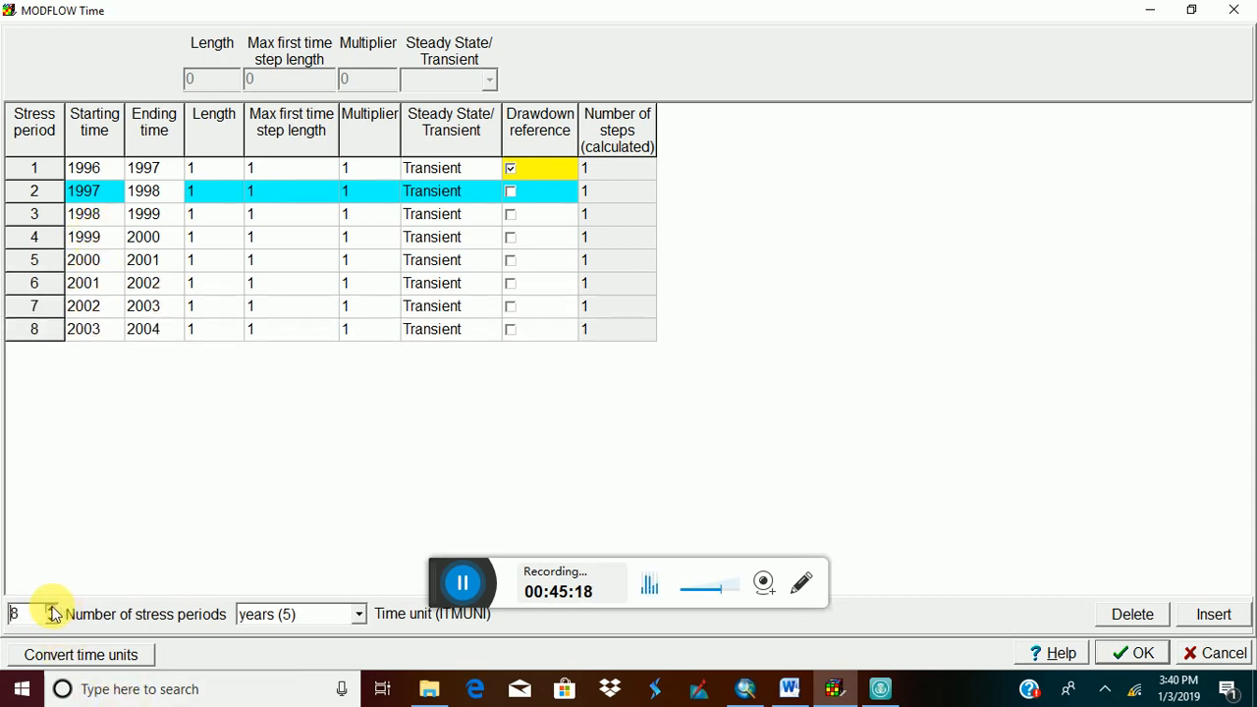
pyautogui.click(52, 608)
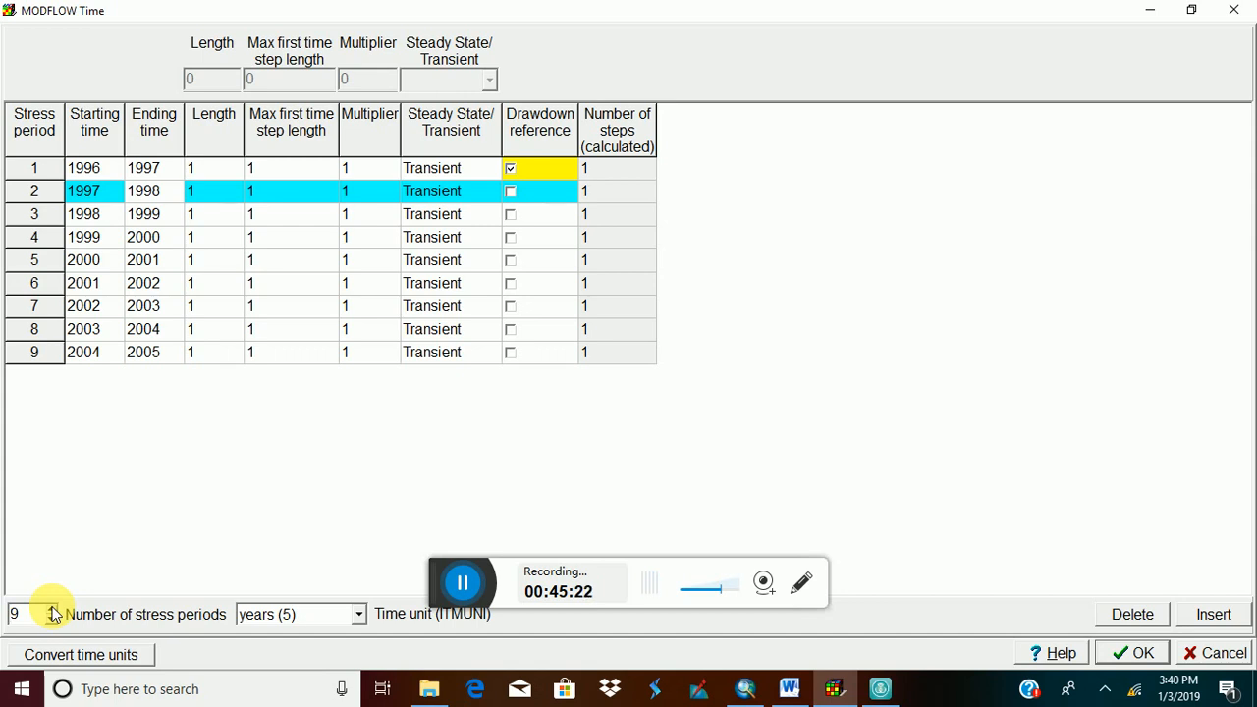
pyautogui.click(52, 608)
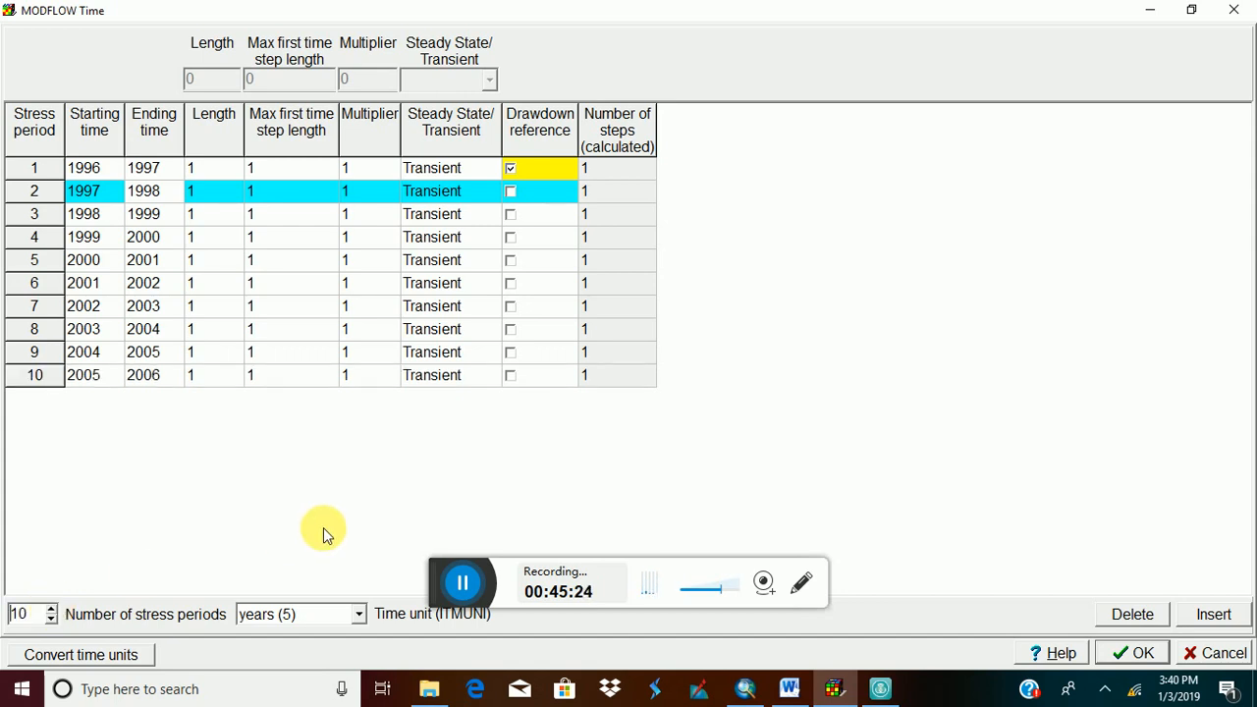
# Reduce the time table to a single stress period and set it to run from 1995 to 1996.
pyautogui.click(87, 170)
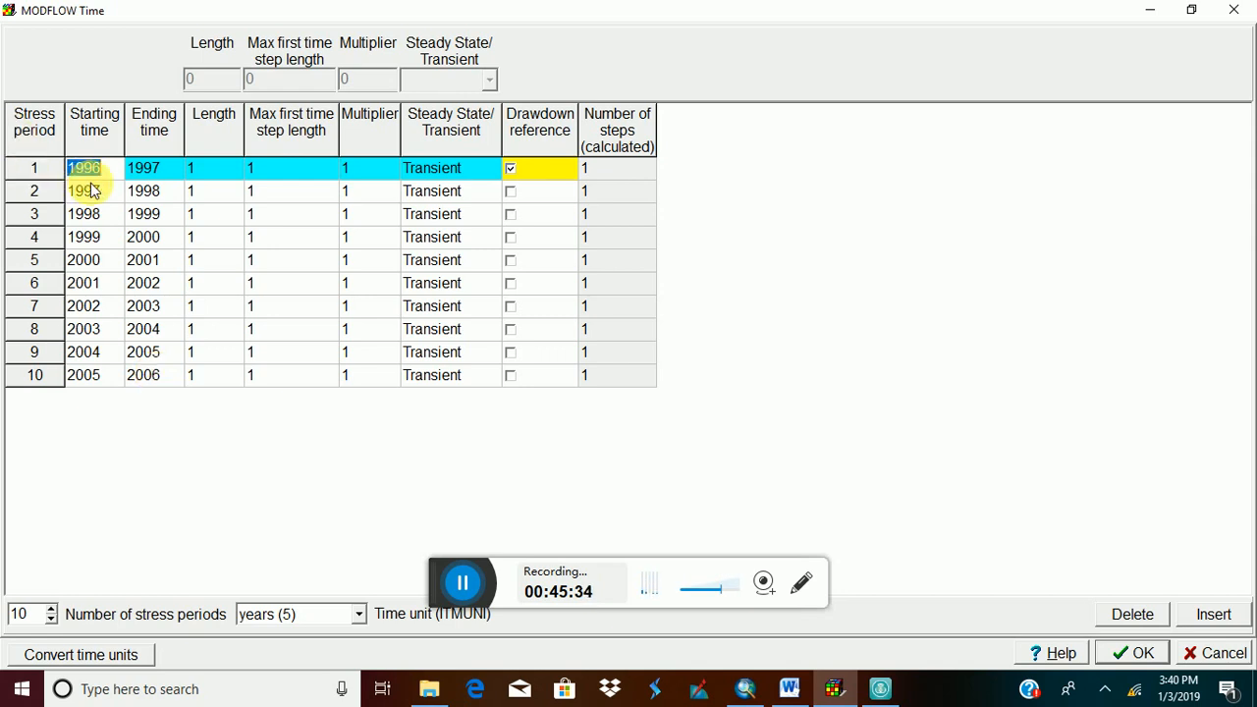
pyautogui.write('1995')
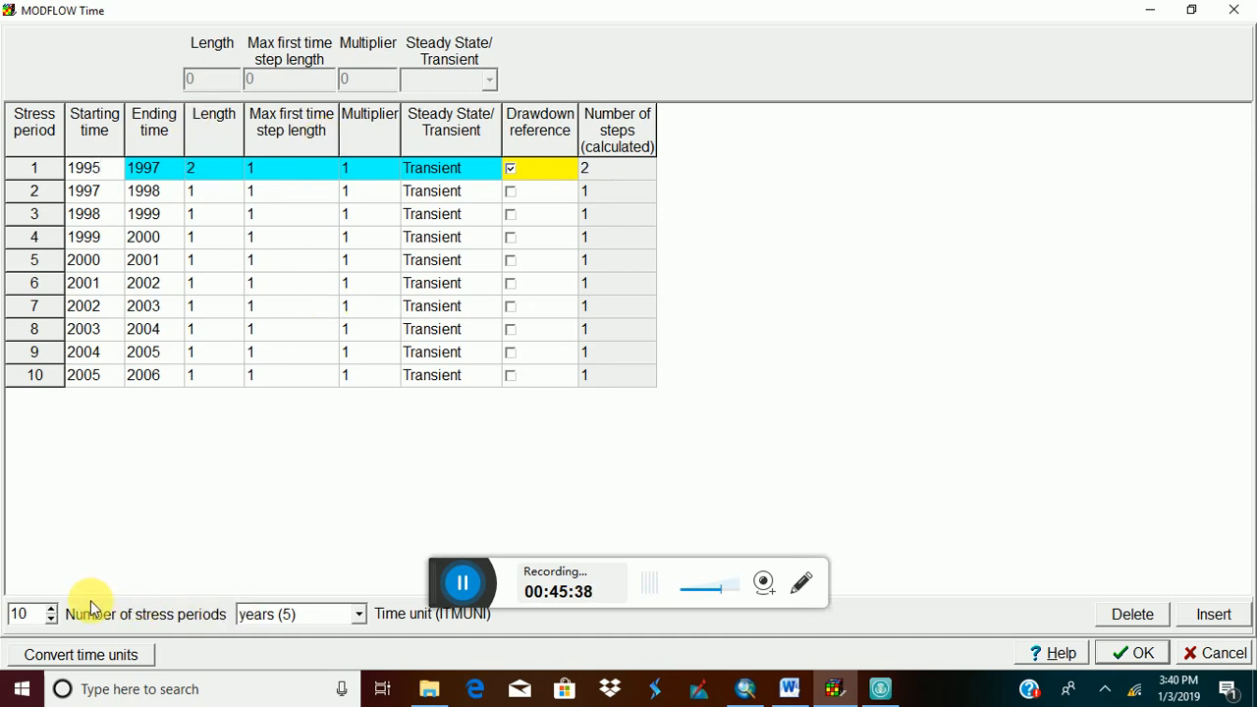
pyautogui.moveTo(51, 621); pyautogui.dragTo(51, 621)
pyautogui.click(85, 168)
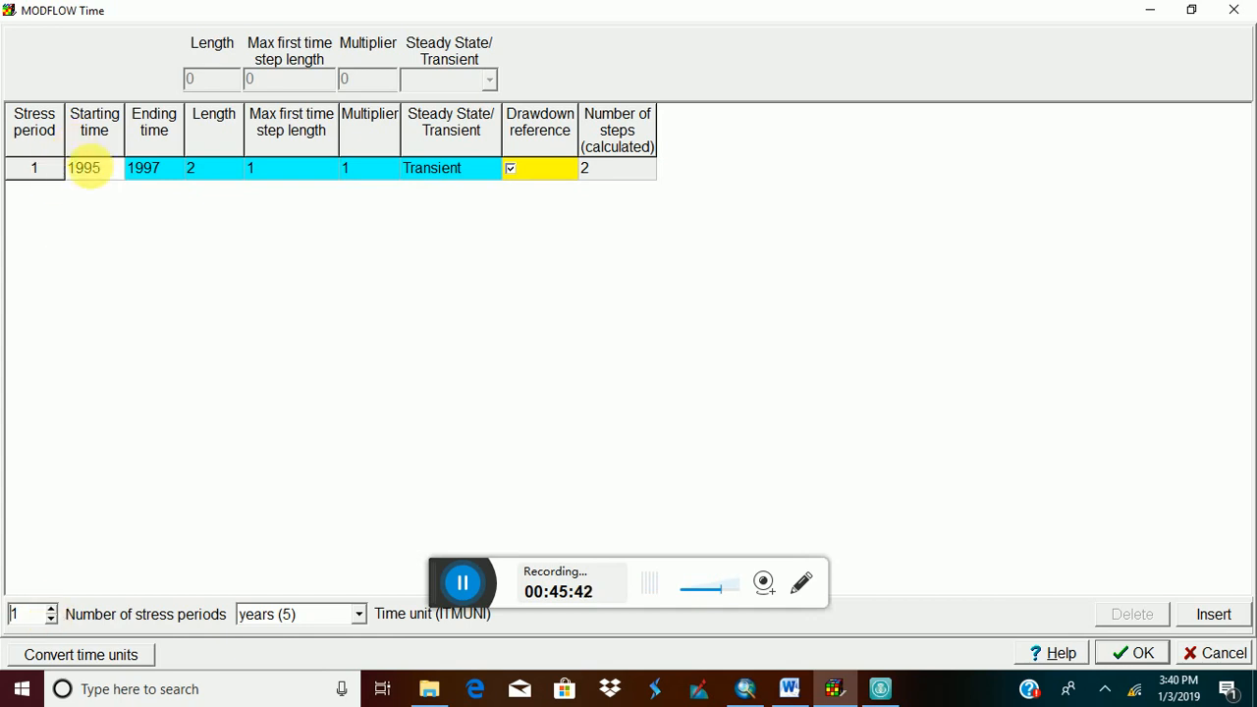
pyautogui.click(155, 168)
pyautogui.write('1996')
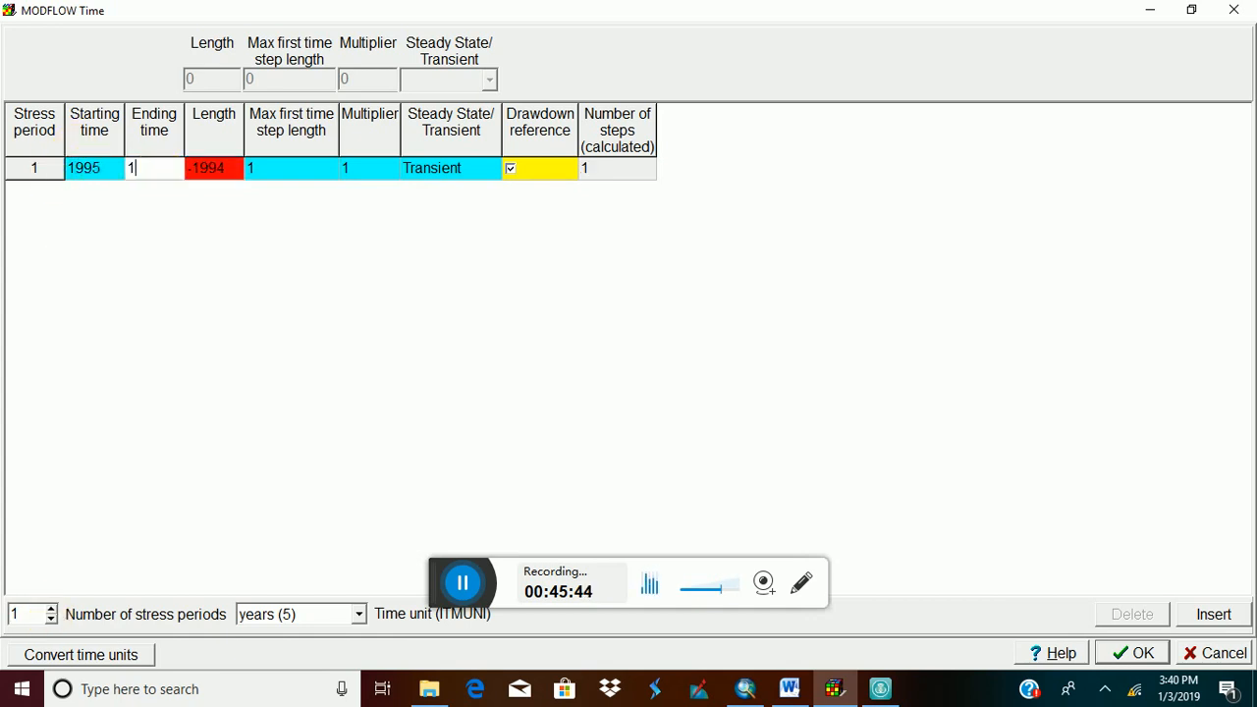
# Raise the number of stress periods to 4 and set periods 2 to 4 as consecutive years from 1996 to 1999.
pyautogui.click(51, 609)
pyautogui.click(52, 609)
pyautogui.click(52, 609)
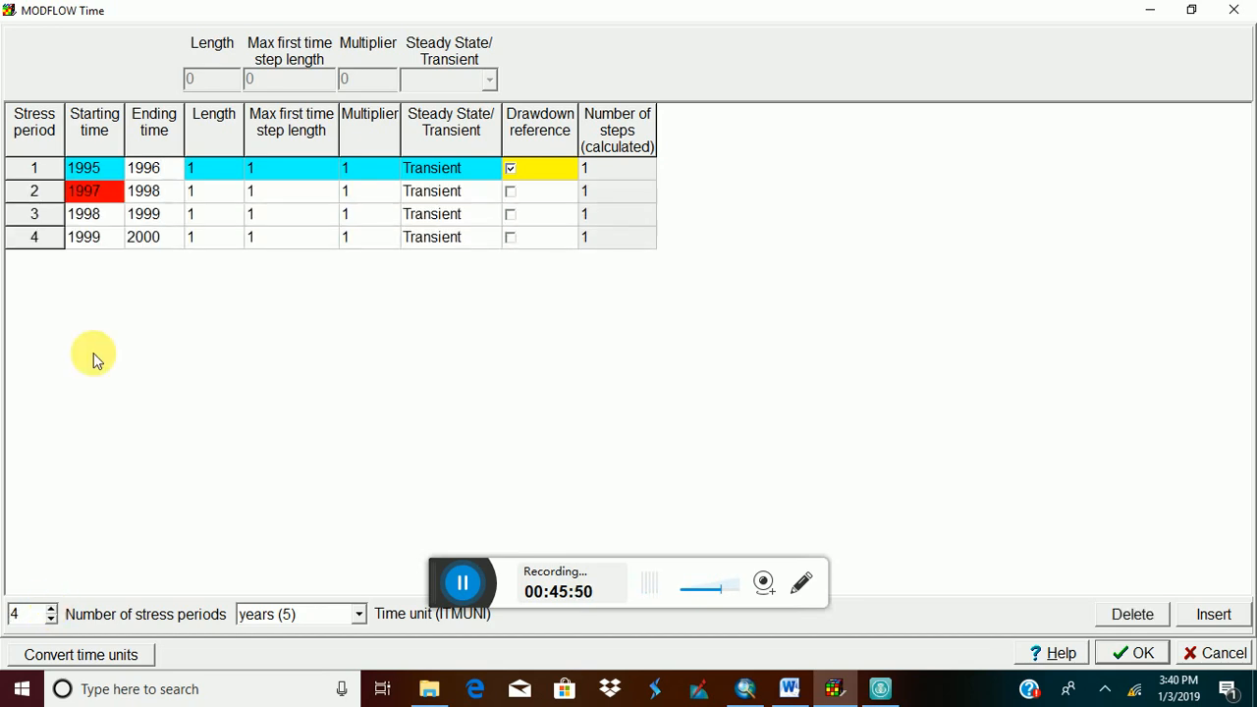
pyautogui.click(84, 190)
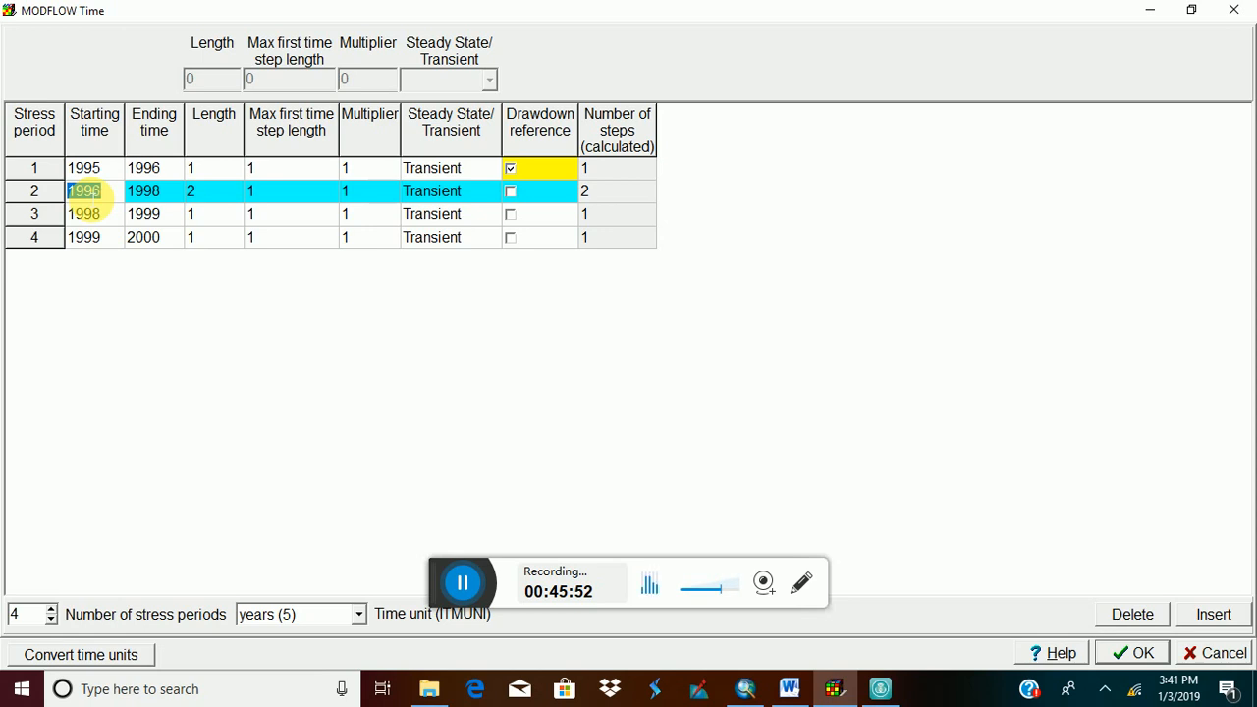
pyautogui.click(157, 190)
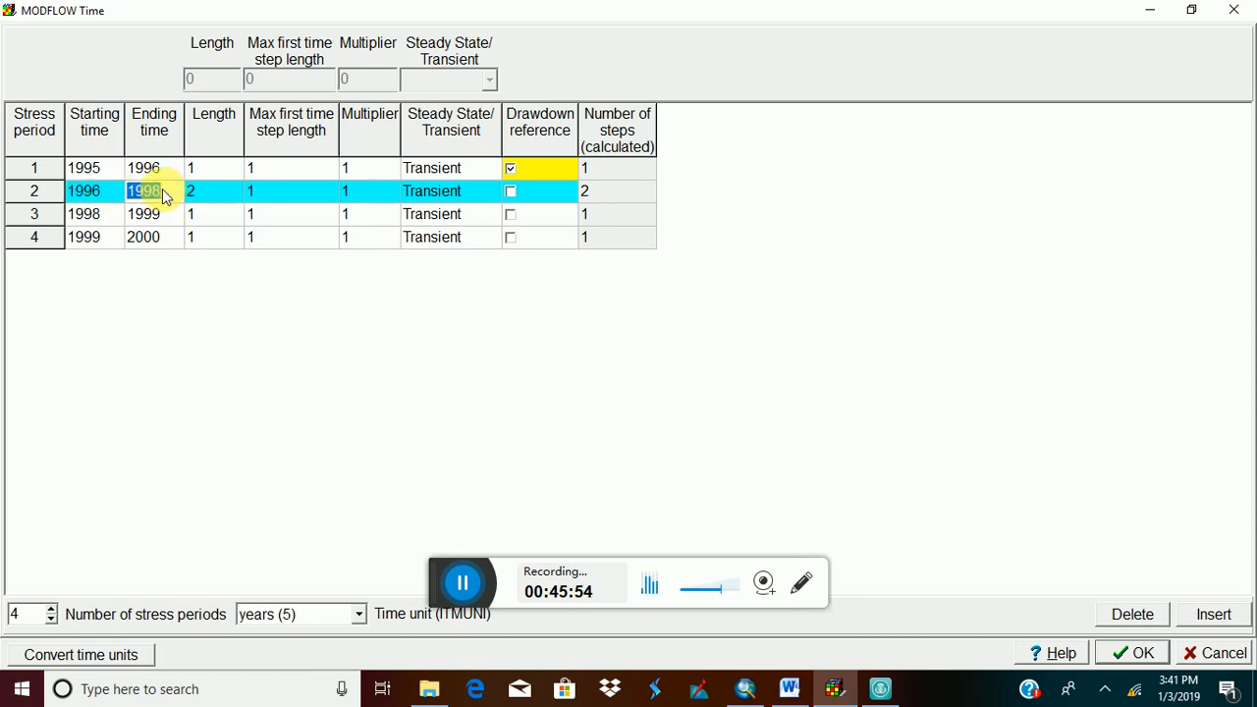
pyautogui.write('1997')
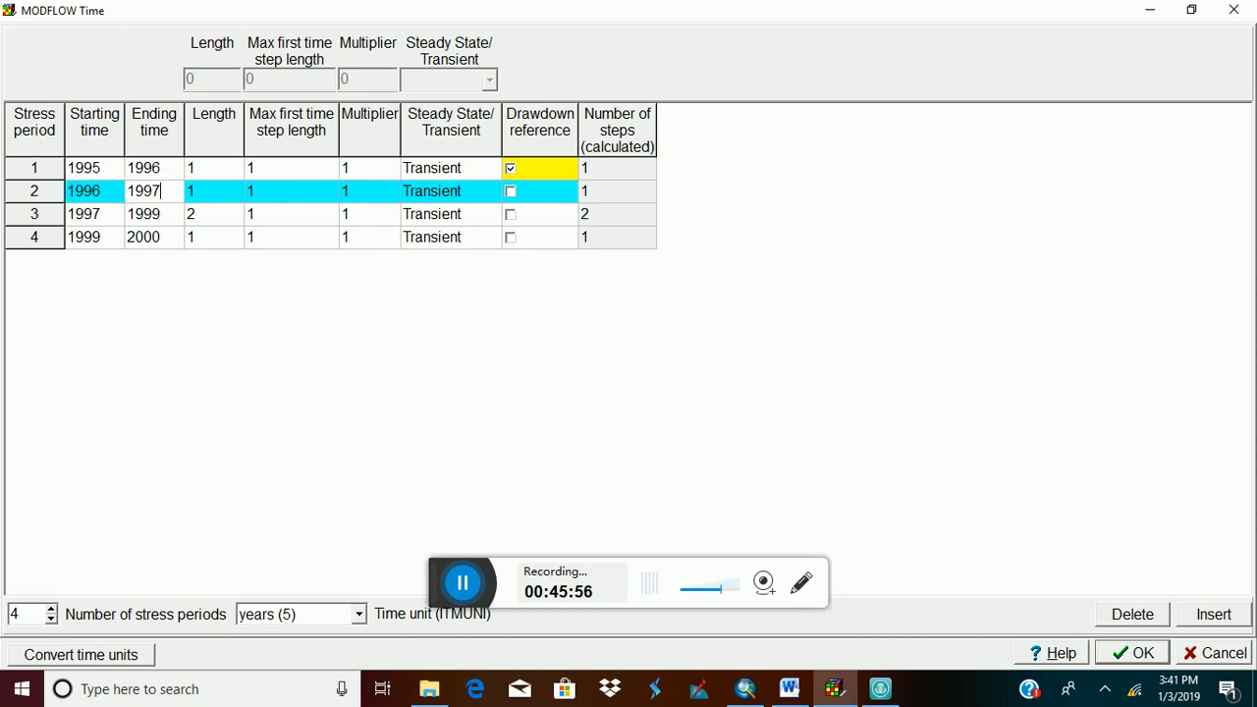
pyautogui.click(144, 214)
pyautogui.write('1998')
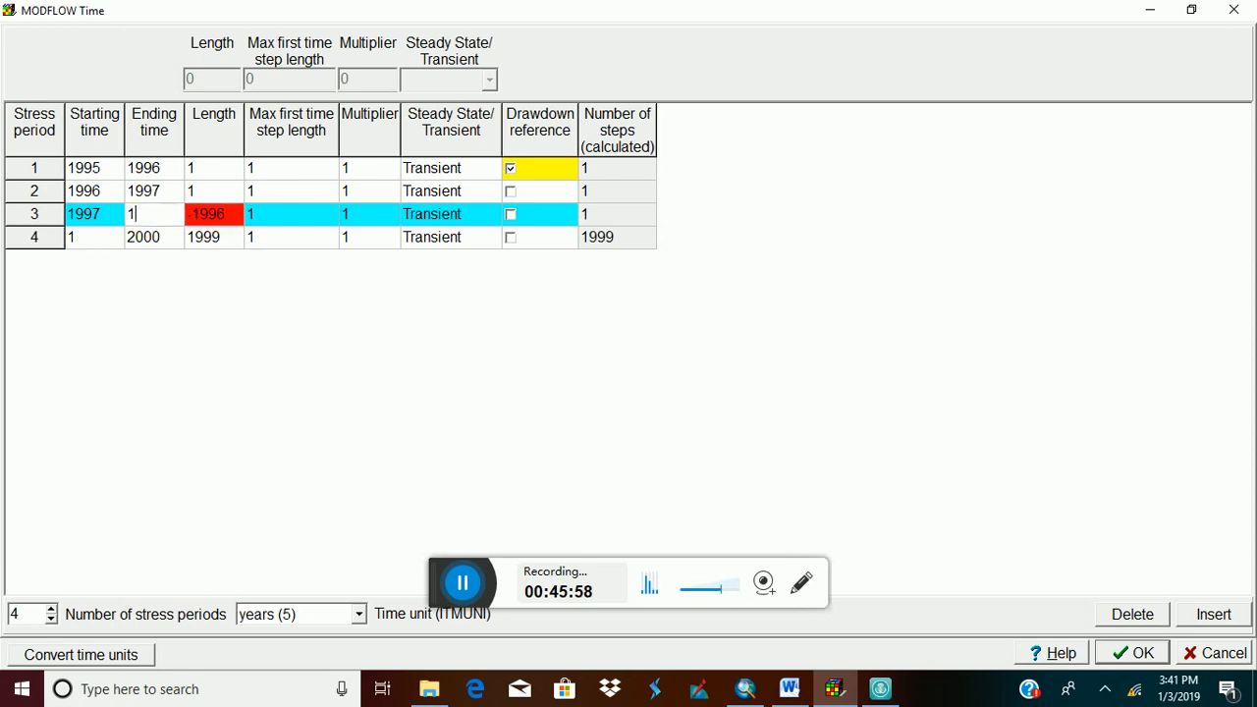
pyautogui.click(146, 238)
pyautogui.write('1999')
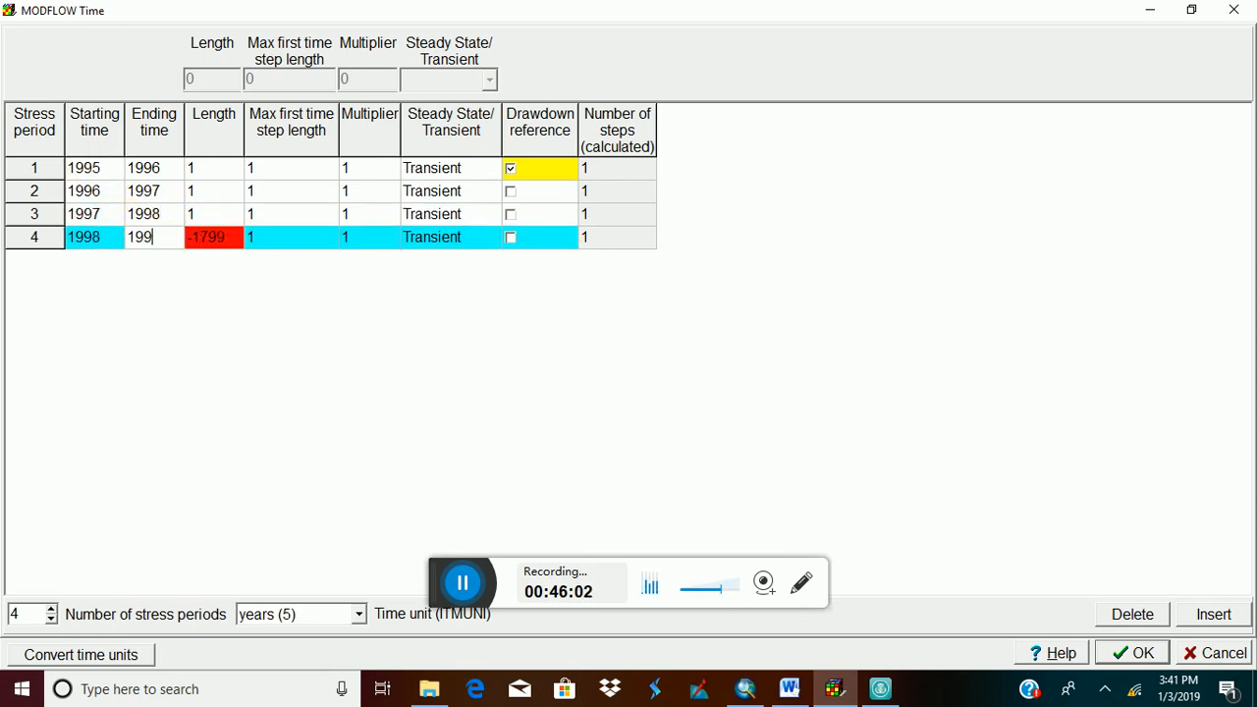
# Add a fifth stress period and set it to run from 1999 to 2000.
pyautogui.click(52, 610)
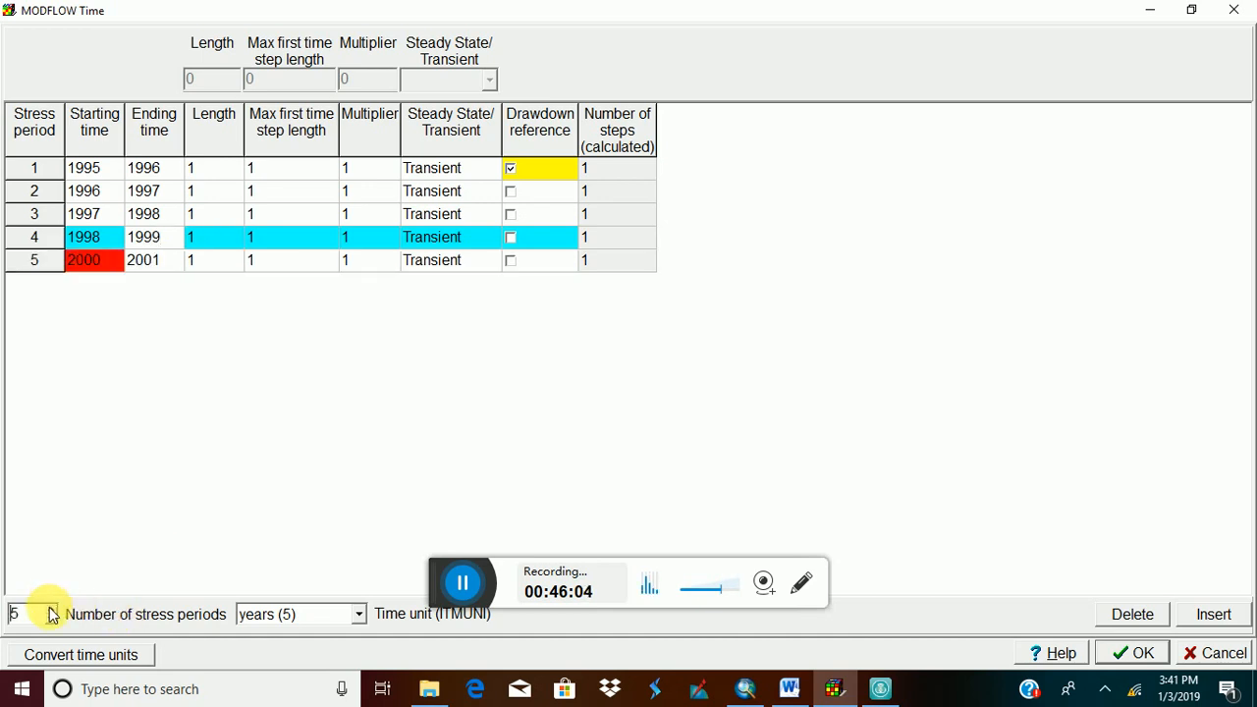
pyautogui.click(92, 264)
pyautogui.write('1999')
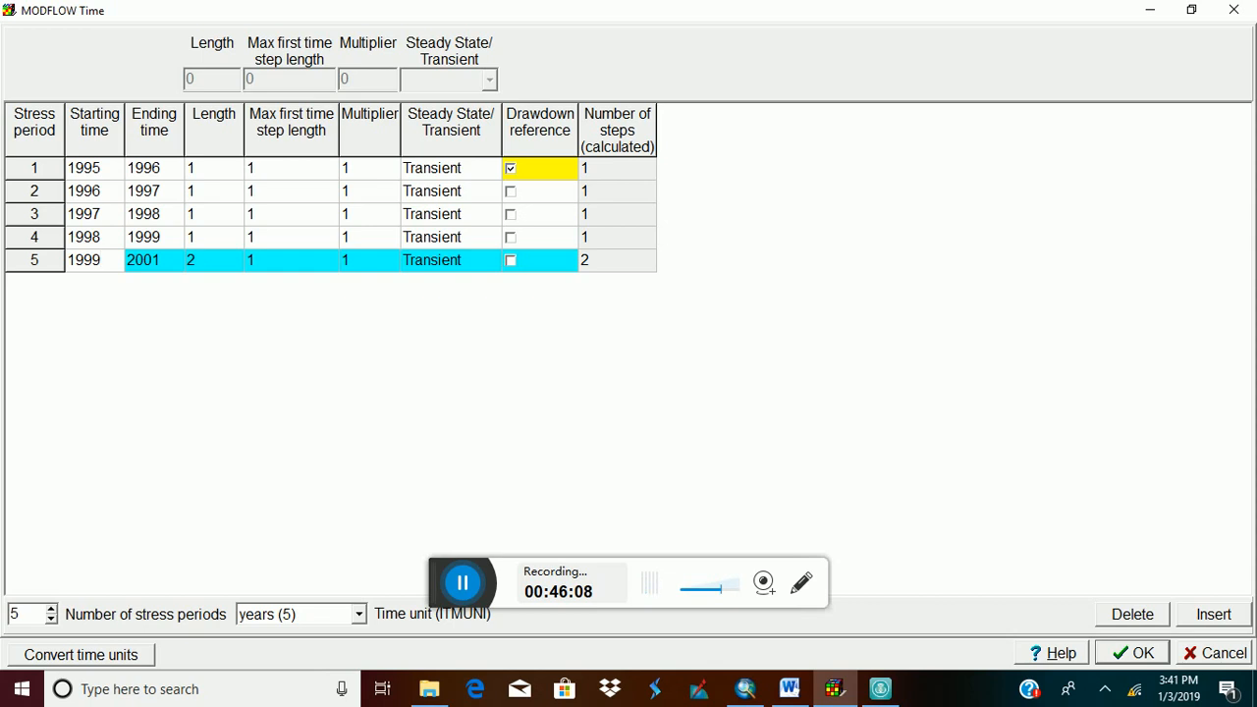
pyautogui.click(143, 262)
pyautogui.write('2000')
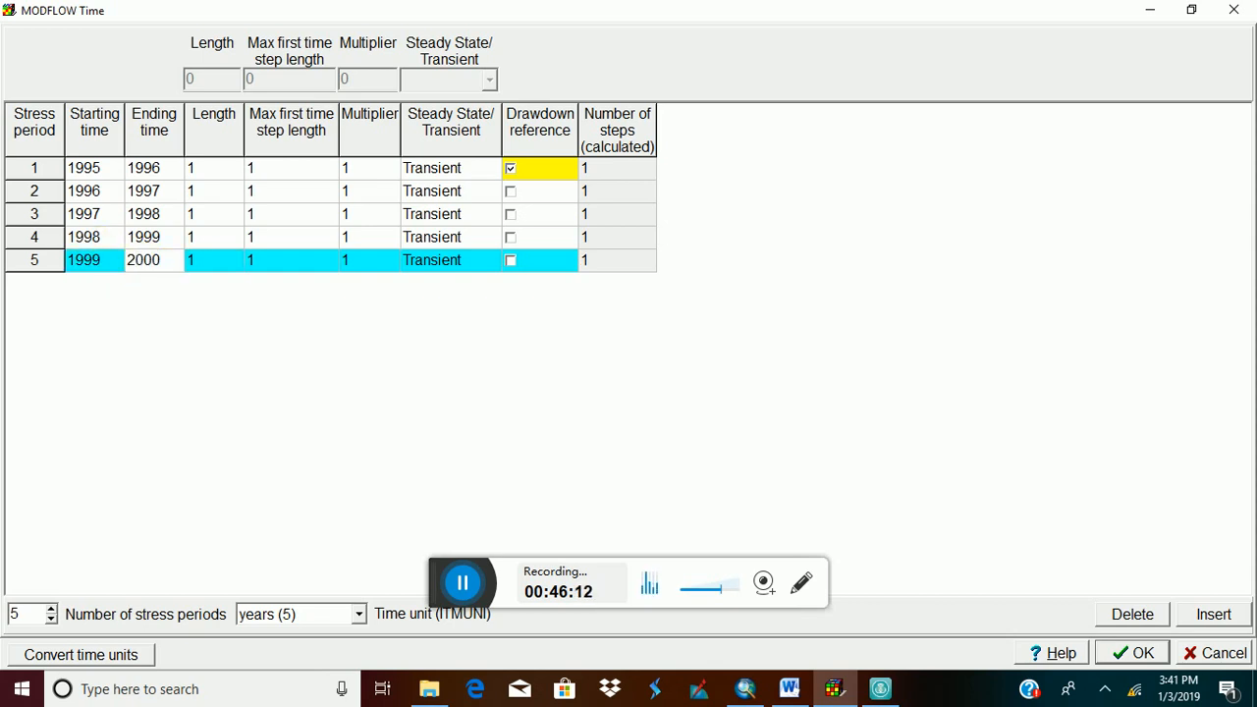
# Add a sixth stress period and set it to run from 2000 to 2001.
pyautogui.click(50, 609)
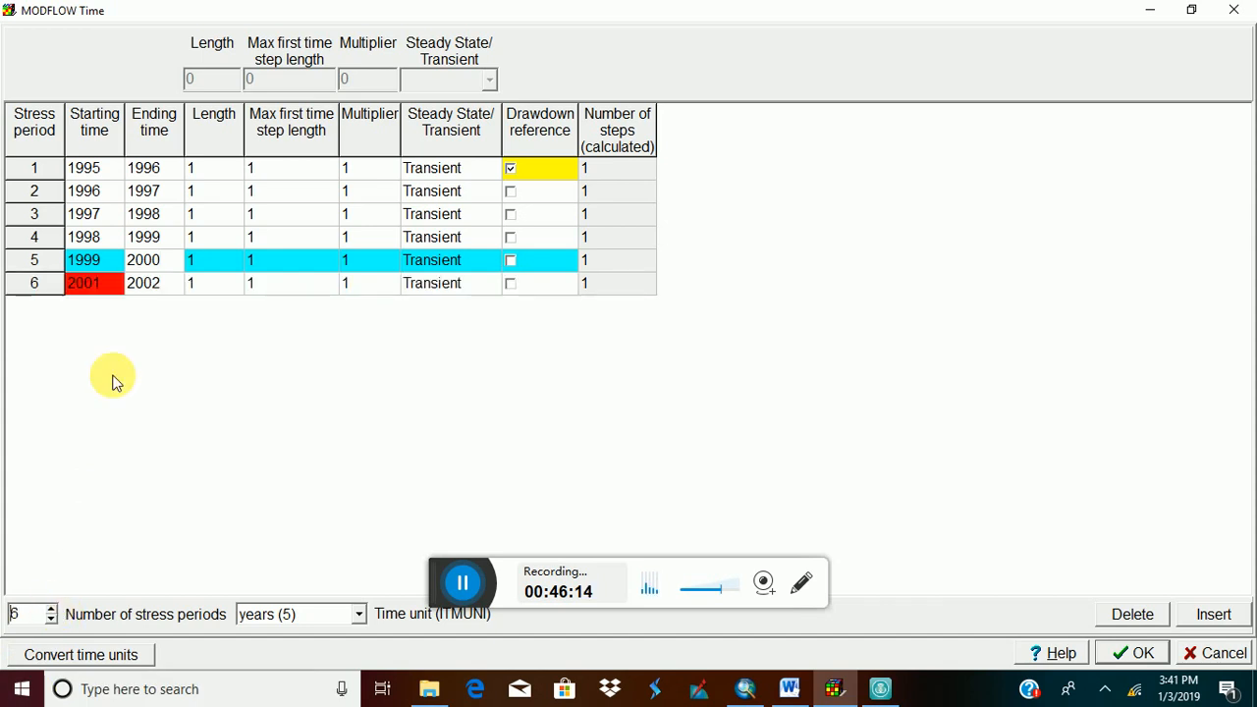
pyautogui.click(96, 283)
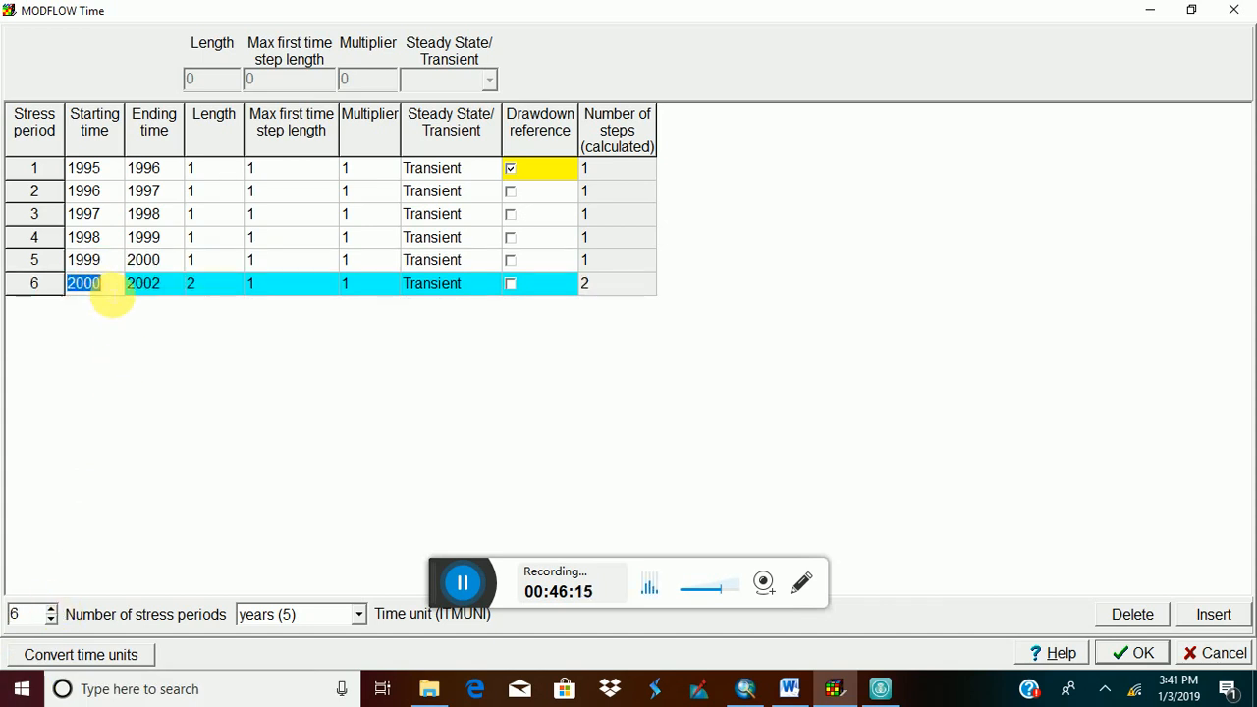
pyautogui.click(152, 286)
pyautogui.click(152, 286)
pyautogui.press('BackSpace')
pyautogui.write('1')
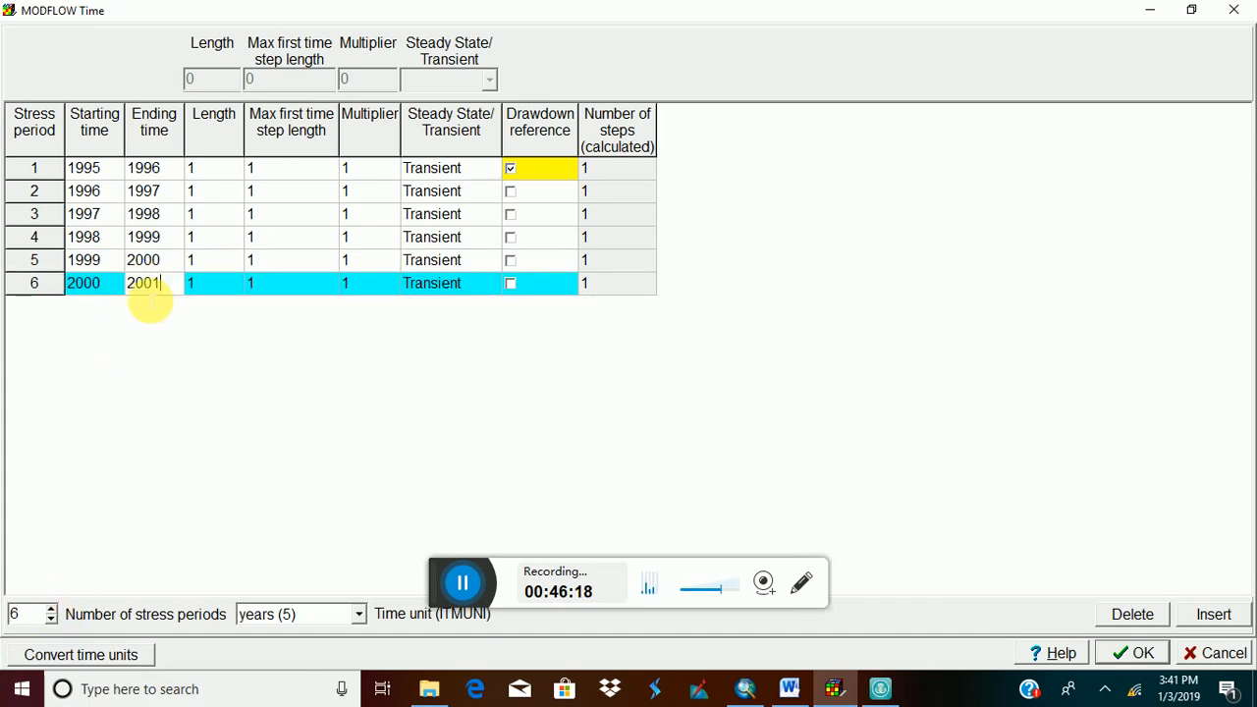
# Add a seventh stress period and set it to run from 2001 to 2002.
pyautogui.click(51, 609)
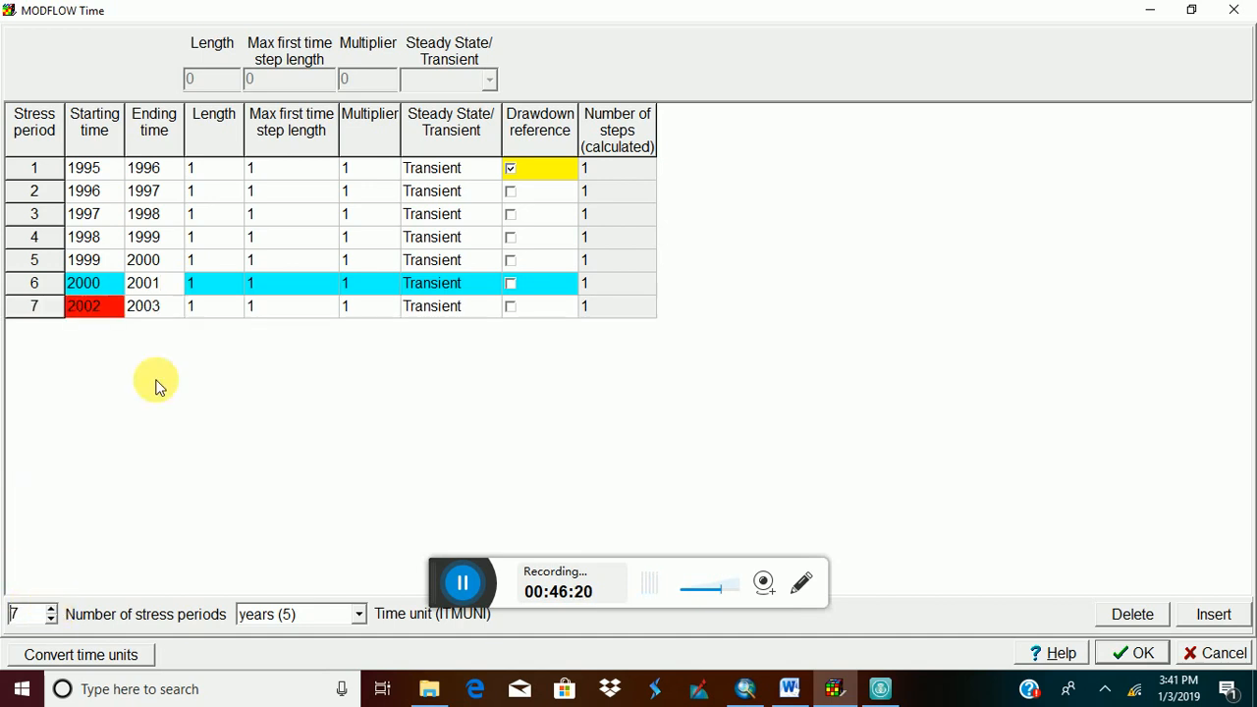
pyautogui.click(102, 306)
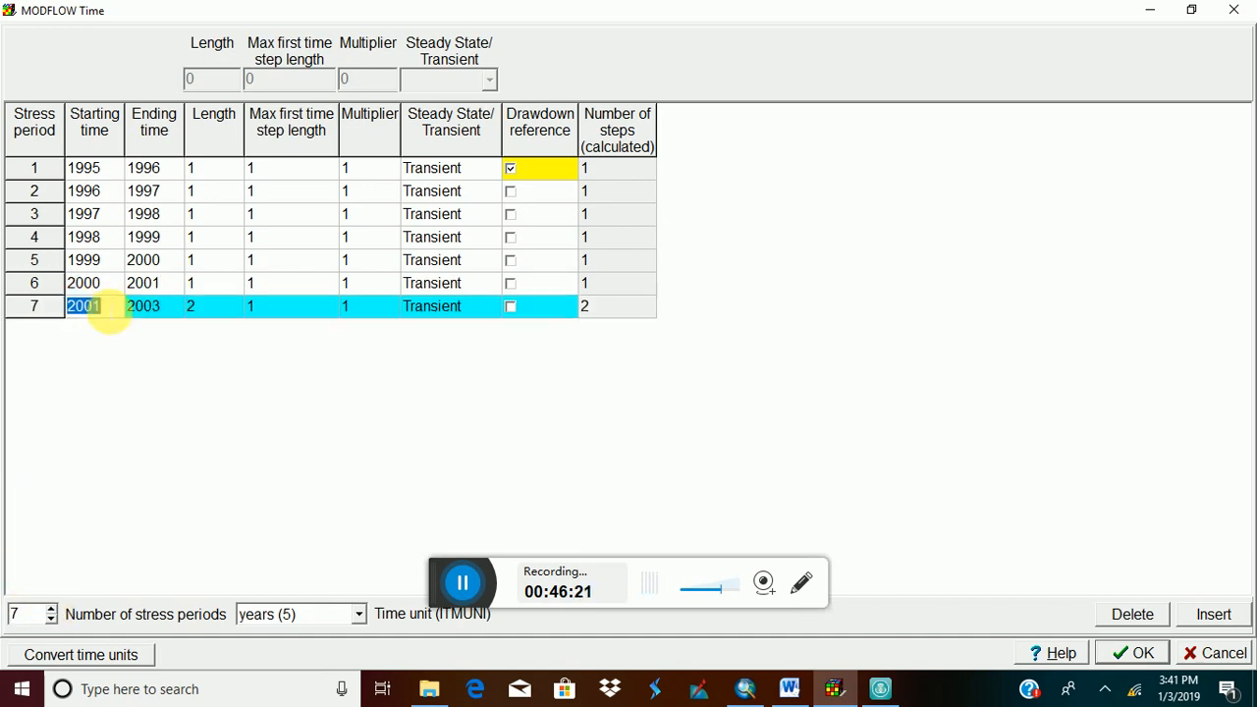
pyautogui.click(162, 312)
pyautogui.click(169, 314)
pyautogui.press('BackSpace')
pyautogui.write('2')
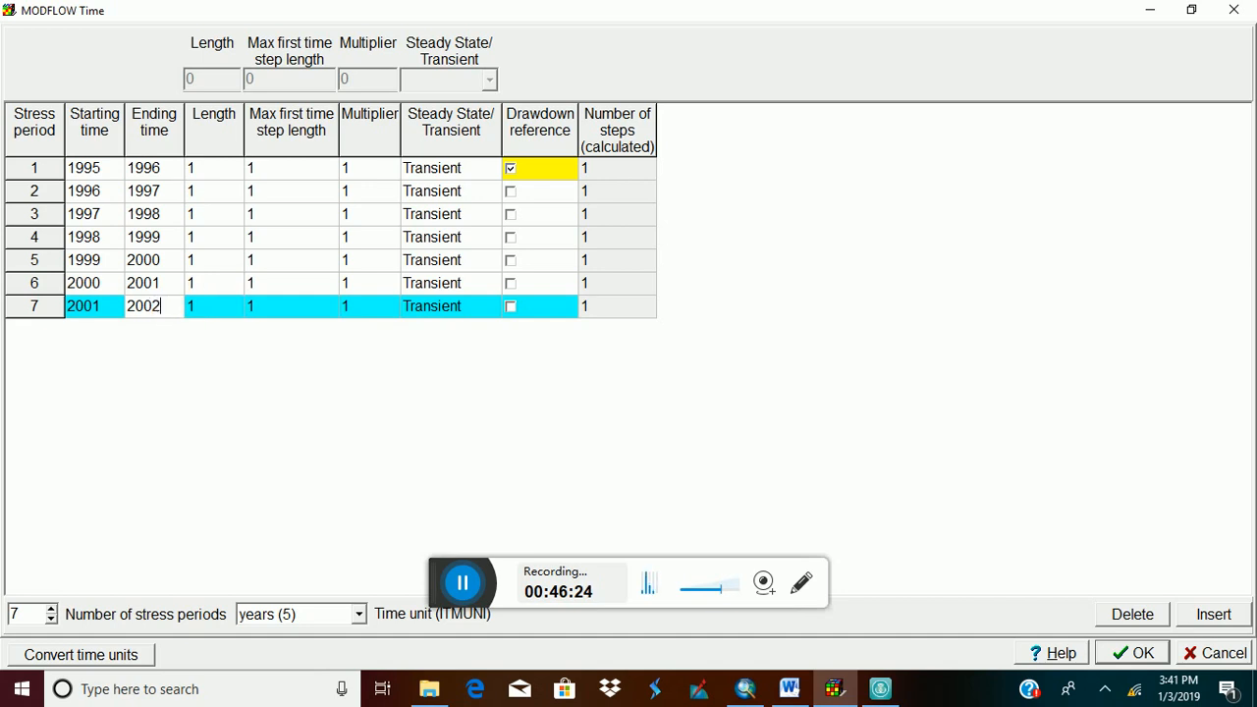
# Add an eighth stress period and set it to run from 2002 to 2003.
pyautogui.click(50, 609)
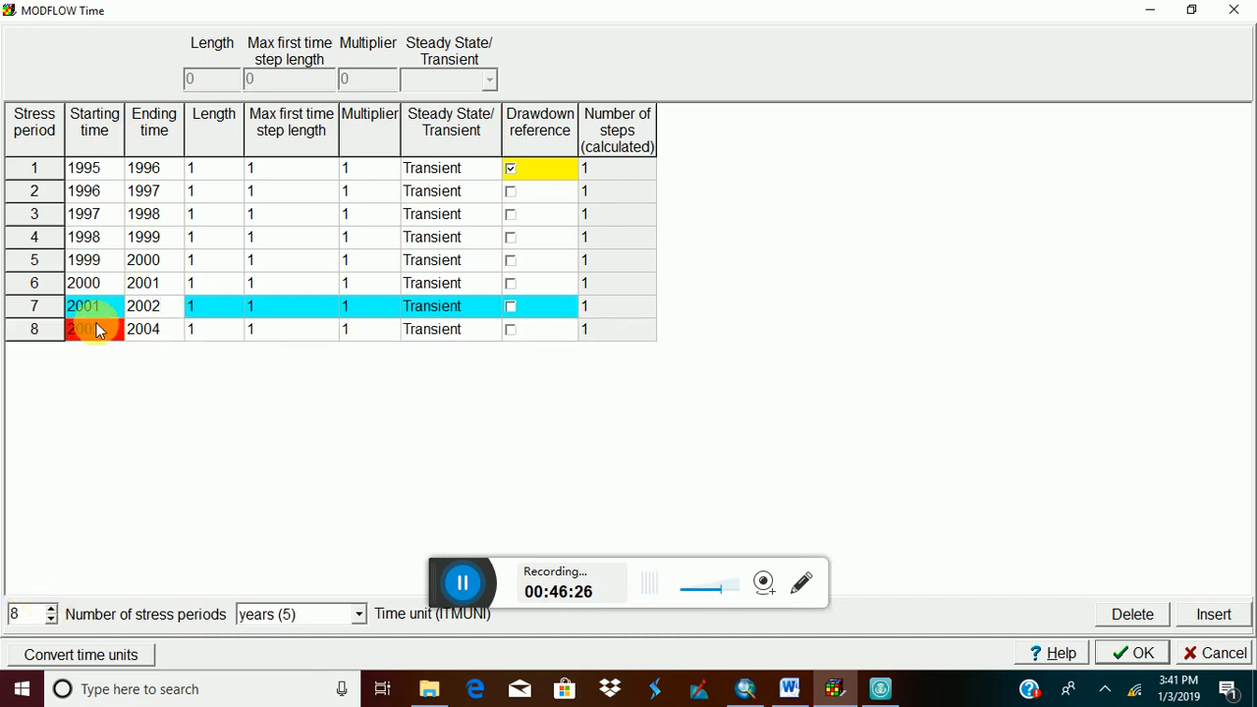
pyautogui.click(98, 329)
pyautogui.click(152, 332)
pyautogui.click(175, 333)
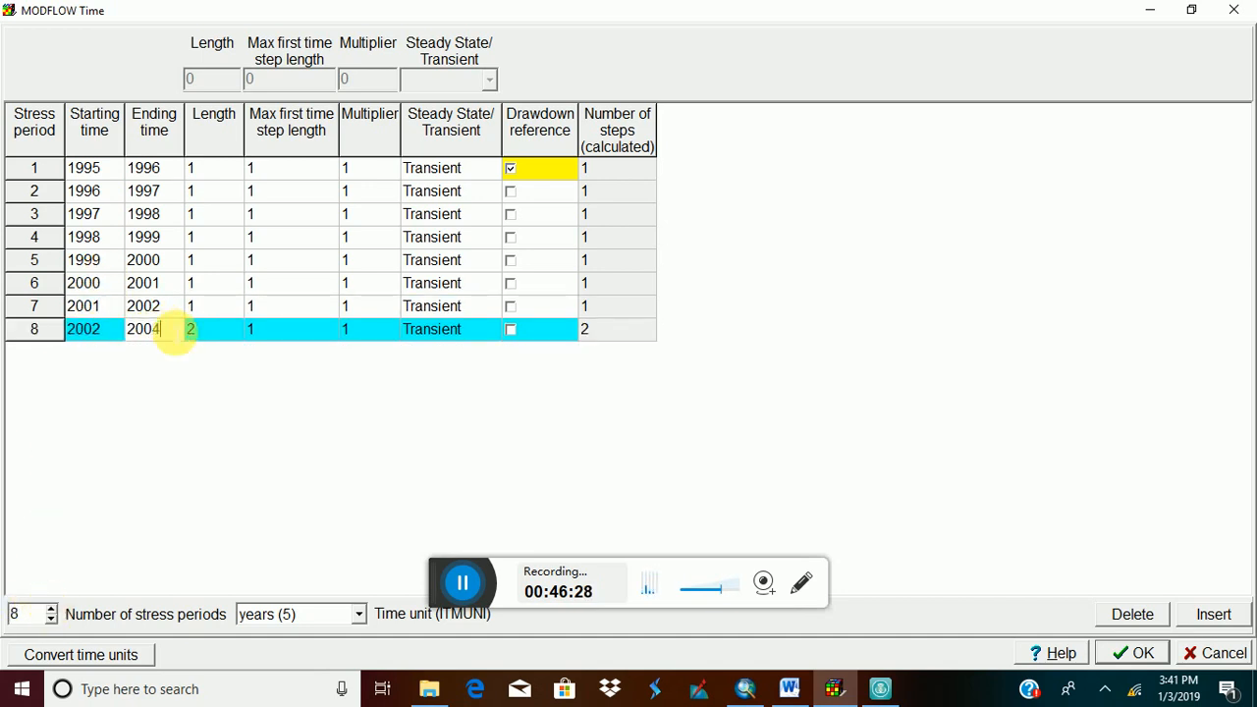
pyautogui.press('BackSpace')
pyautogui.write('3')
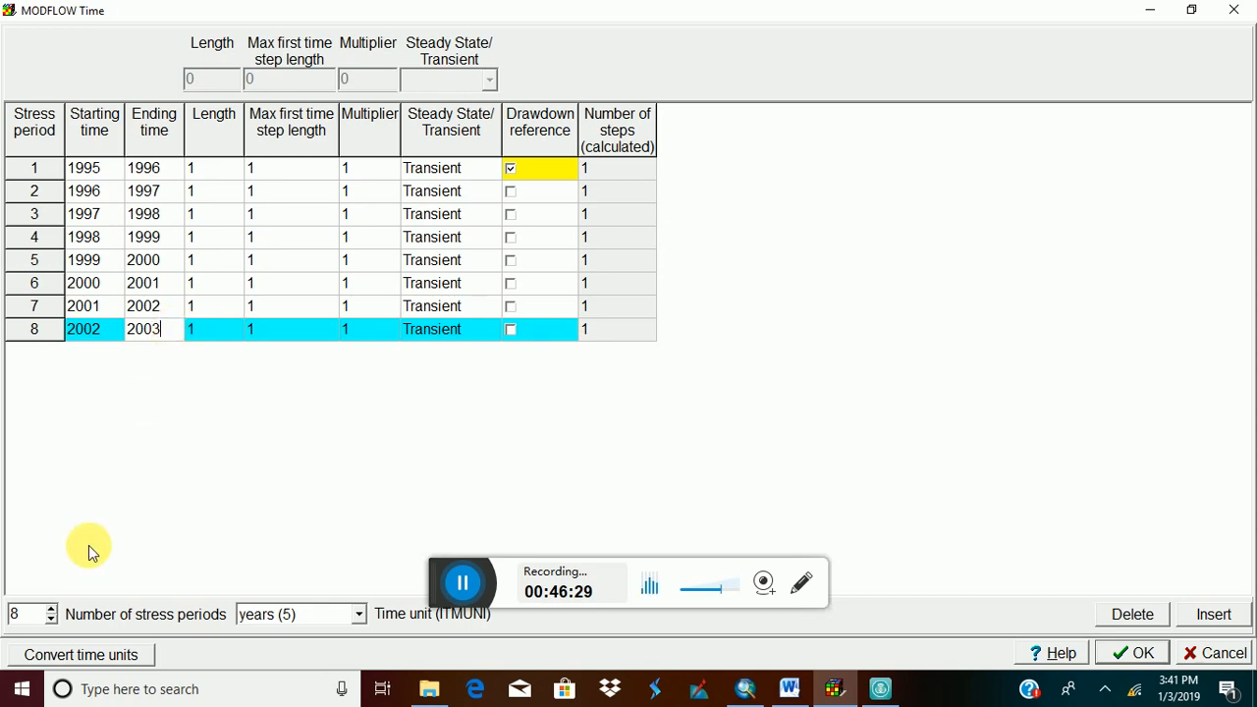
# Add a ninth stress period and set it to run from 2003 to 2004.
pyautogui.click(51, 609)
pyautogui.click(98, 355)
pyautogui.click(154, 354)
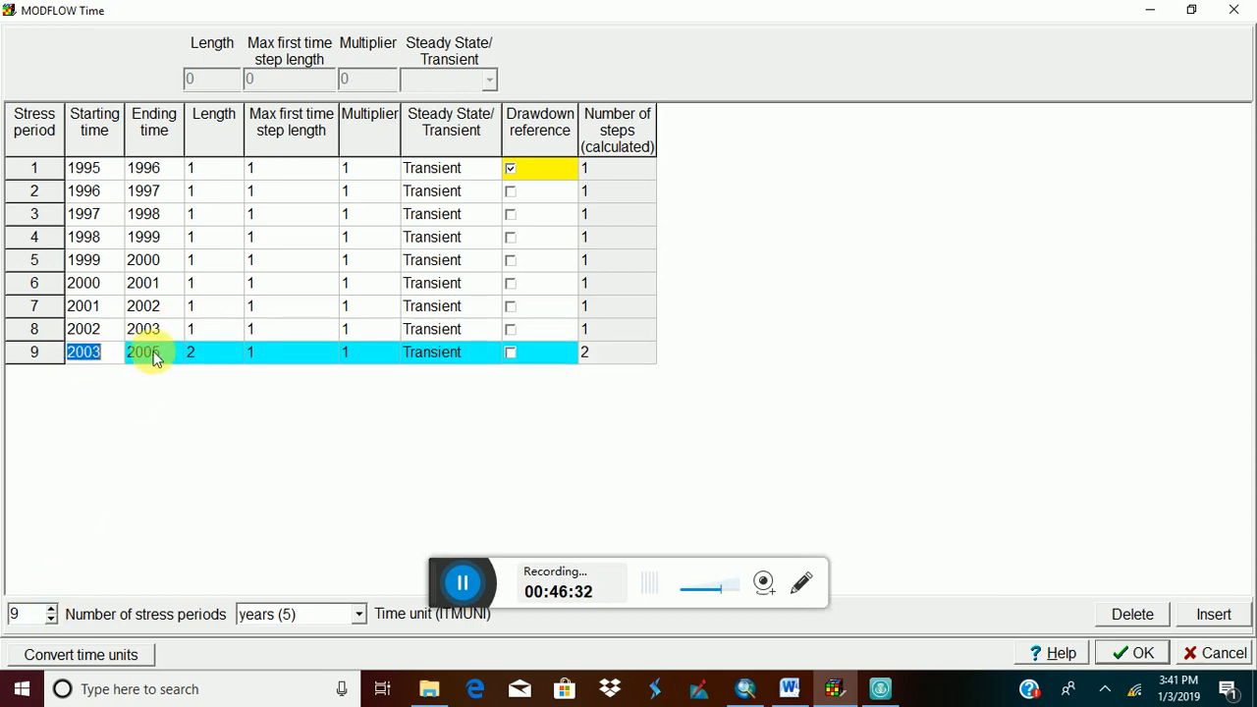
pyautogui.click(170, 359)
pyautogui.press('BackSpace')
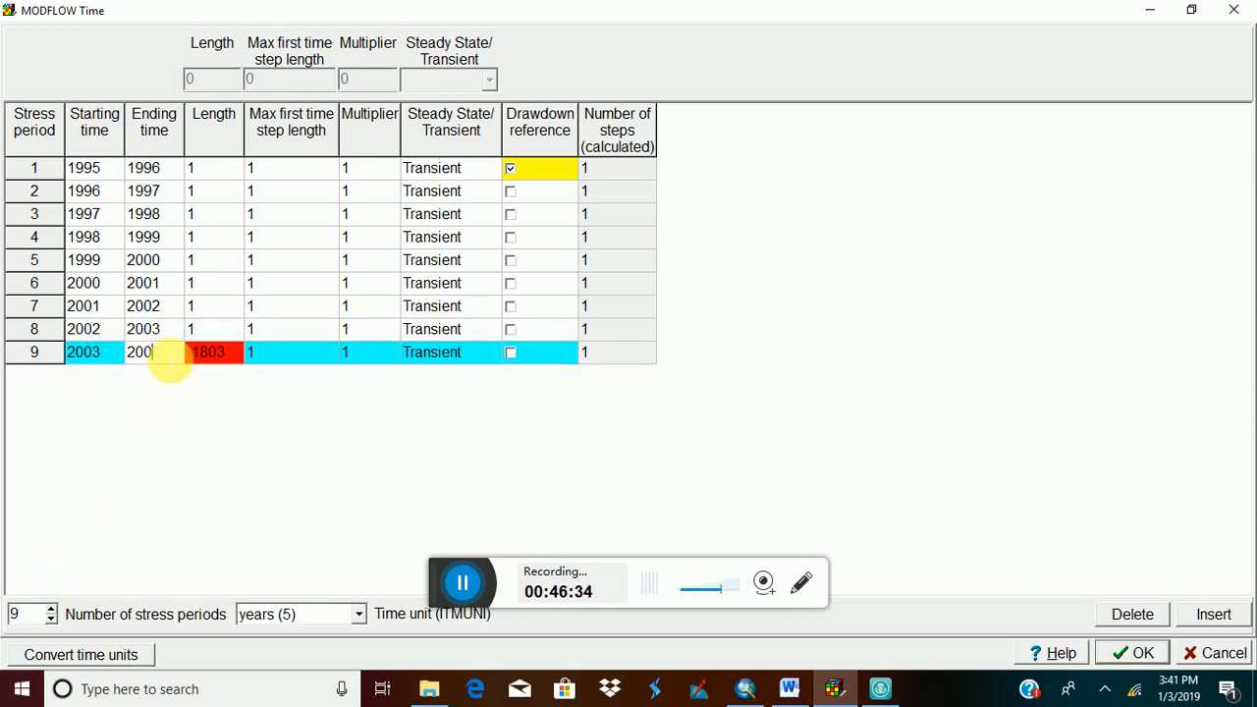
pyautogui.write('4')
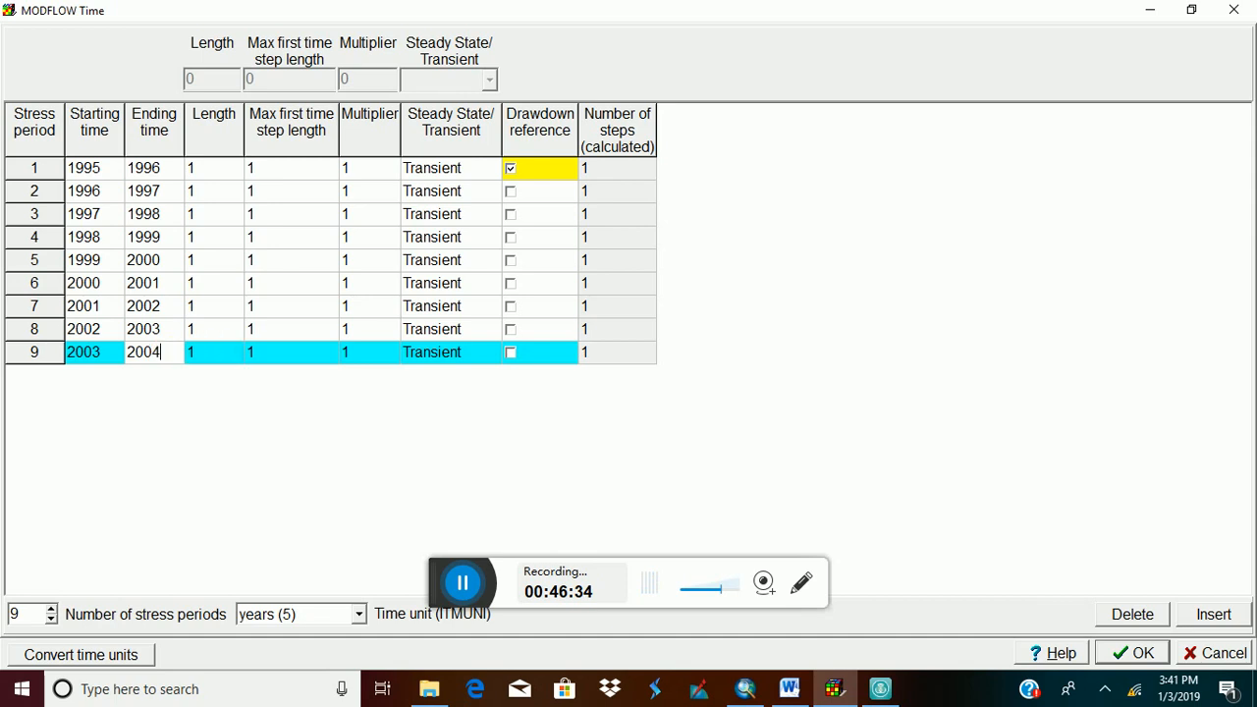
# Add a tenth stress period from 2004 to 2005 and an eleventh from 2005 to 2006.
pyautogui.click(50, 609)
pyautogui.click(103, 377)
pyautogui.click(108, 379)
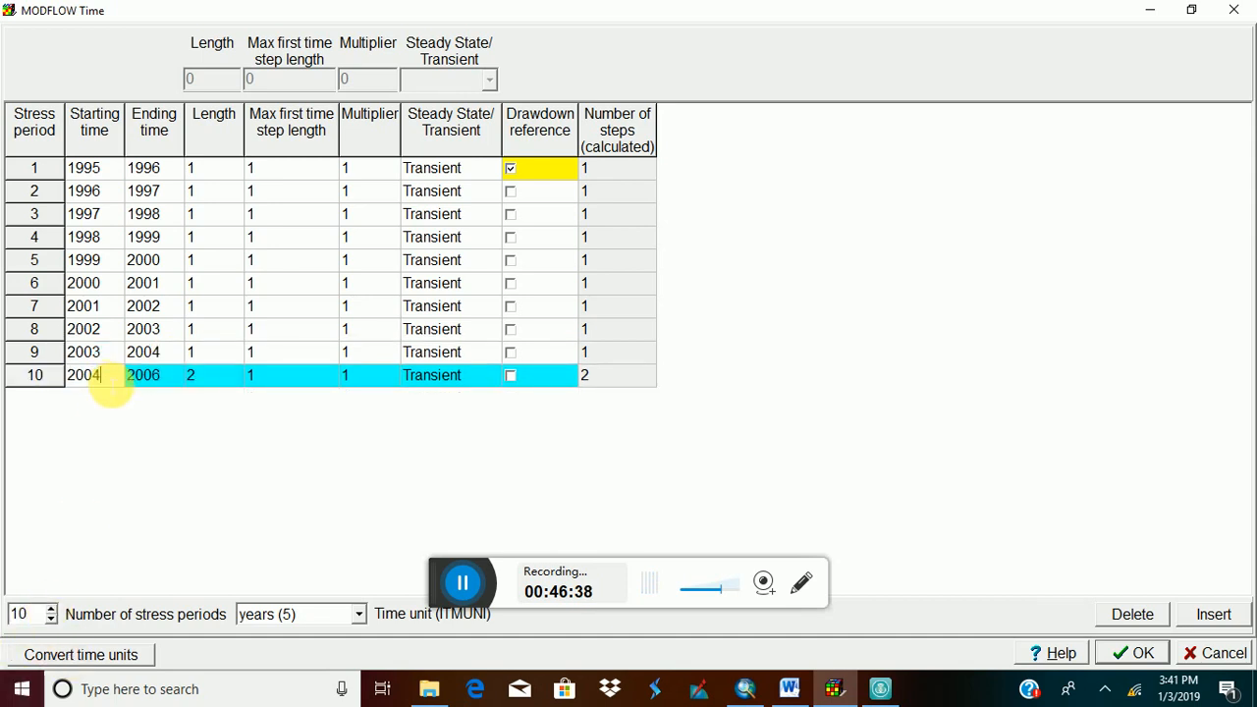
pyautogui.press('BackSpace')
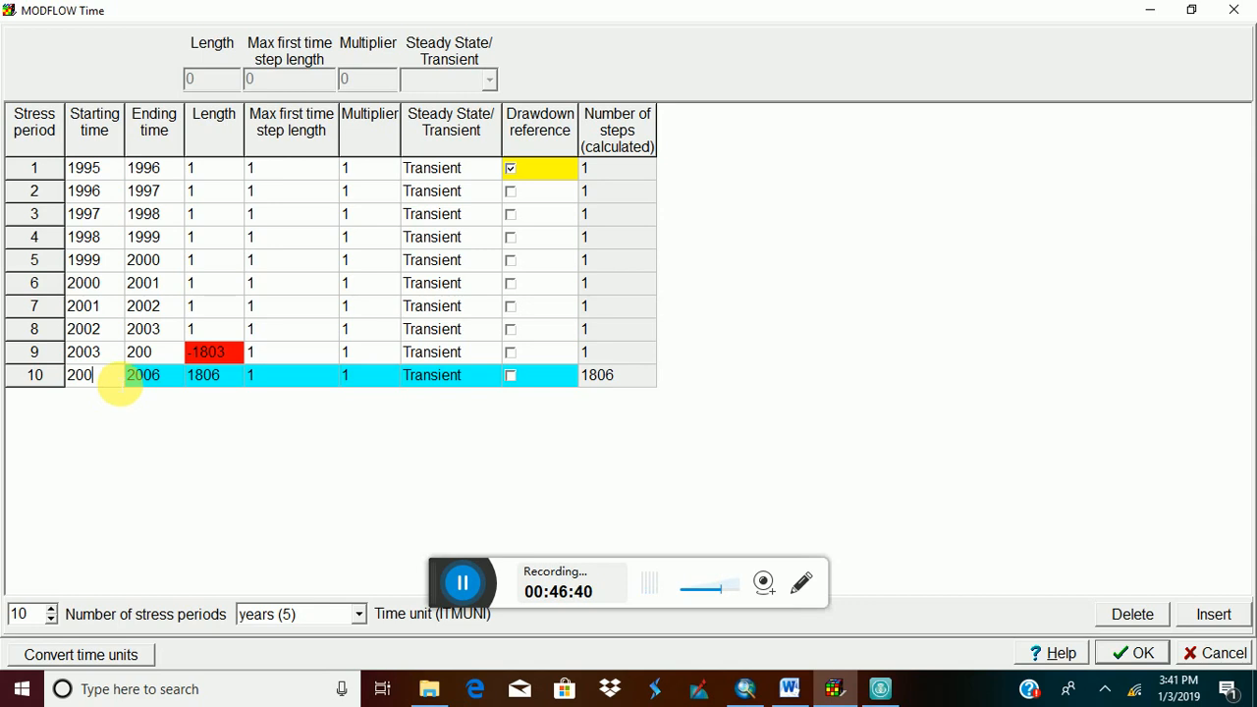
pyautogui.write('4')
pyautogui.click(160, 374)
pyautogui.click(169, 379)
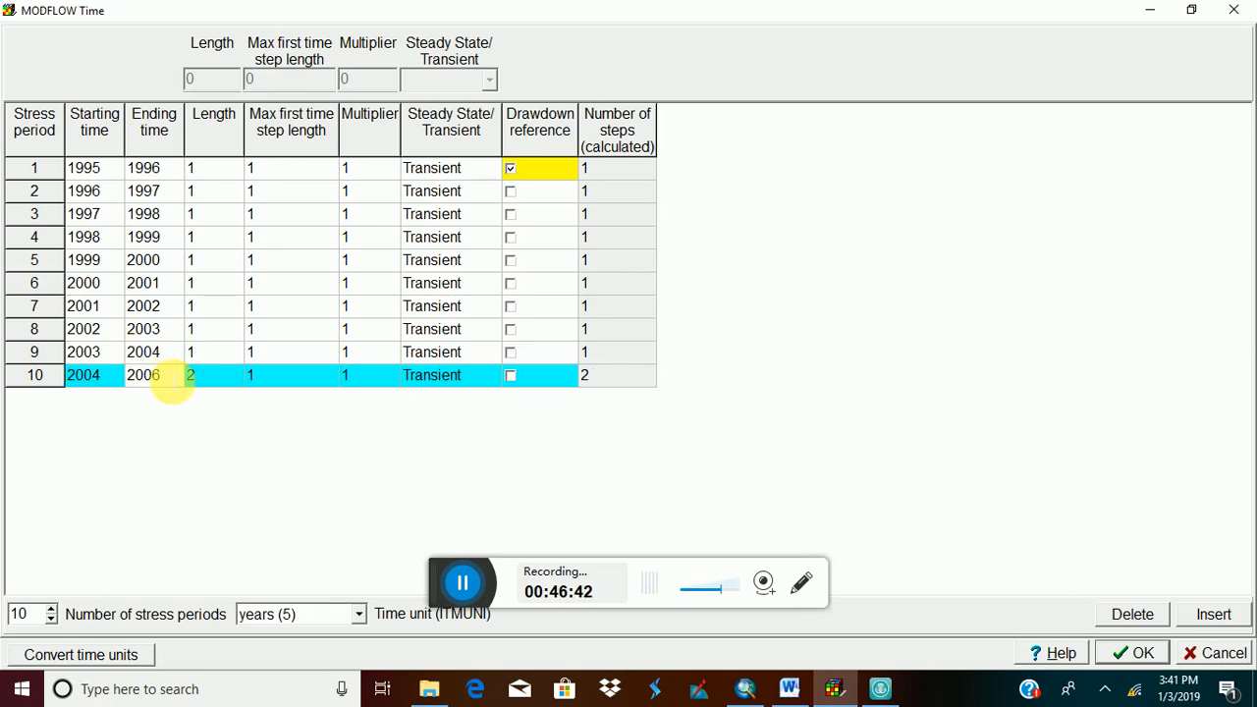
pyautogui.press('BackSpace')
pyautogui.write('5')
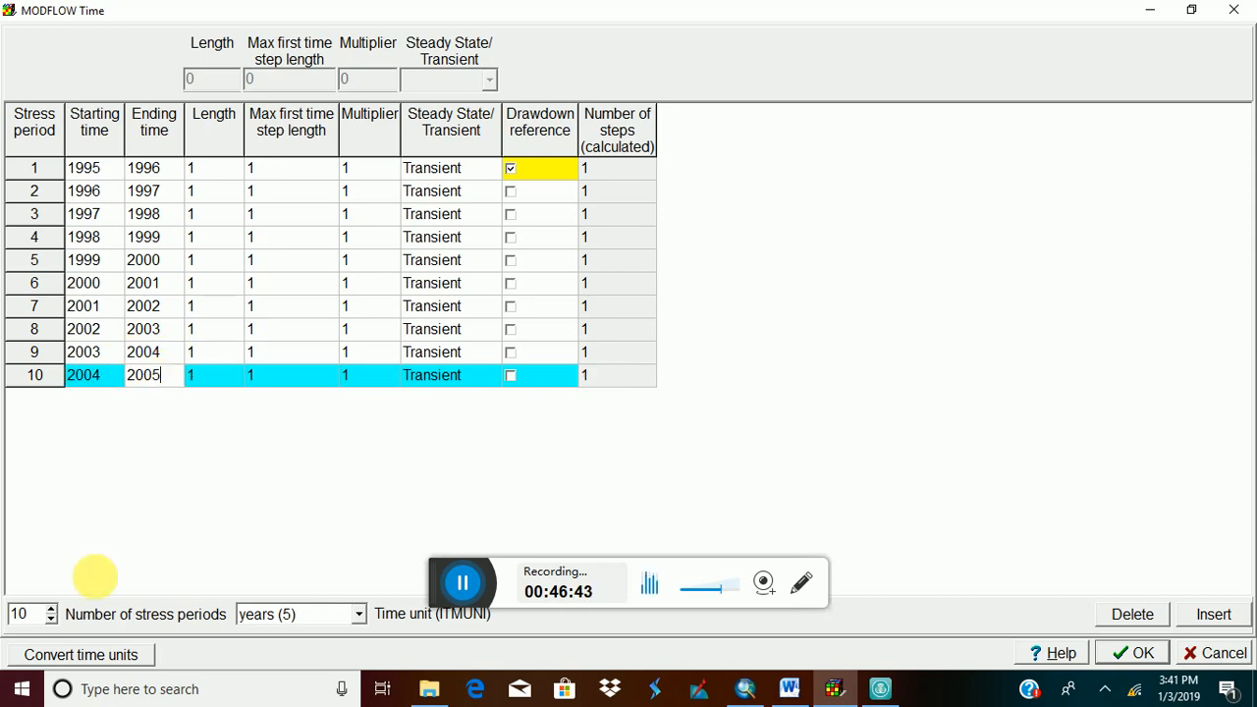
pyautogui.click(52, 610)
pyautogui.click(267, 465)
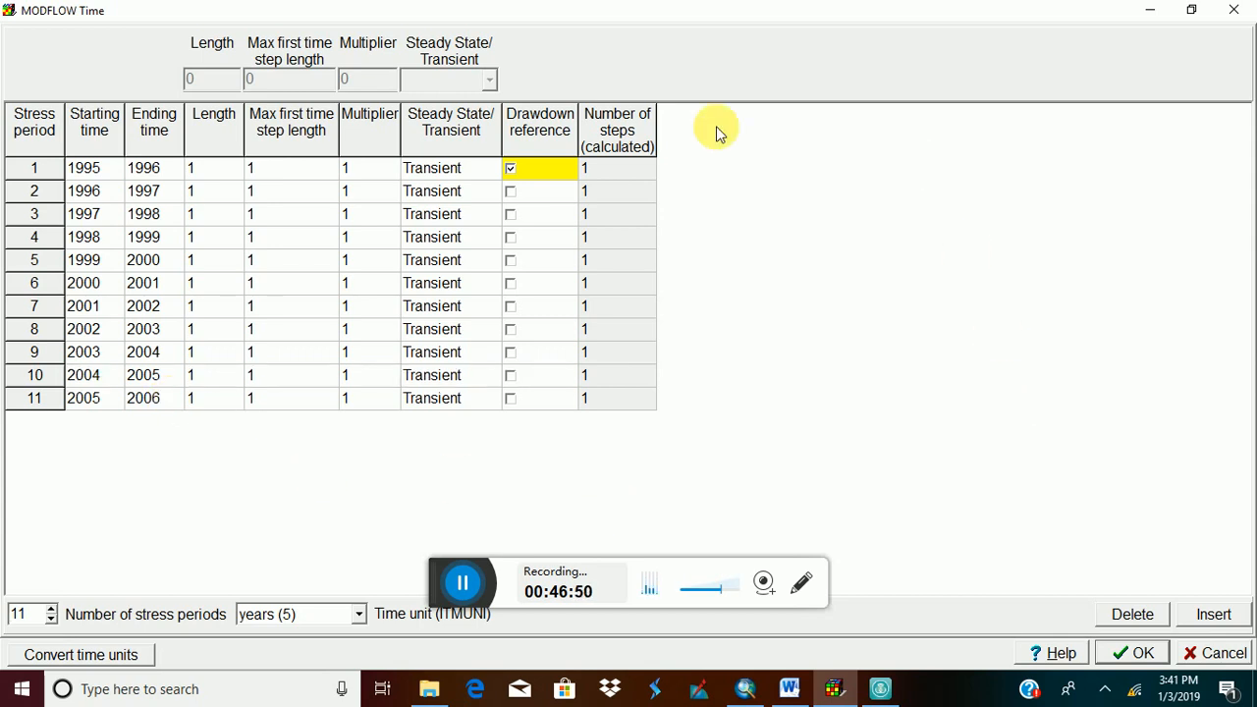
# Clear the drawdown reference for stress period 1 and accept the MODFLOW time settings.
pyautogui.click(512, 170)
pyautogui.click(510, 170)
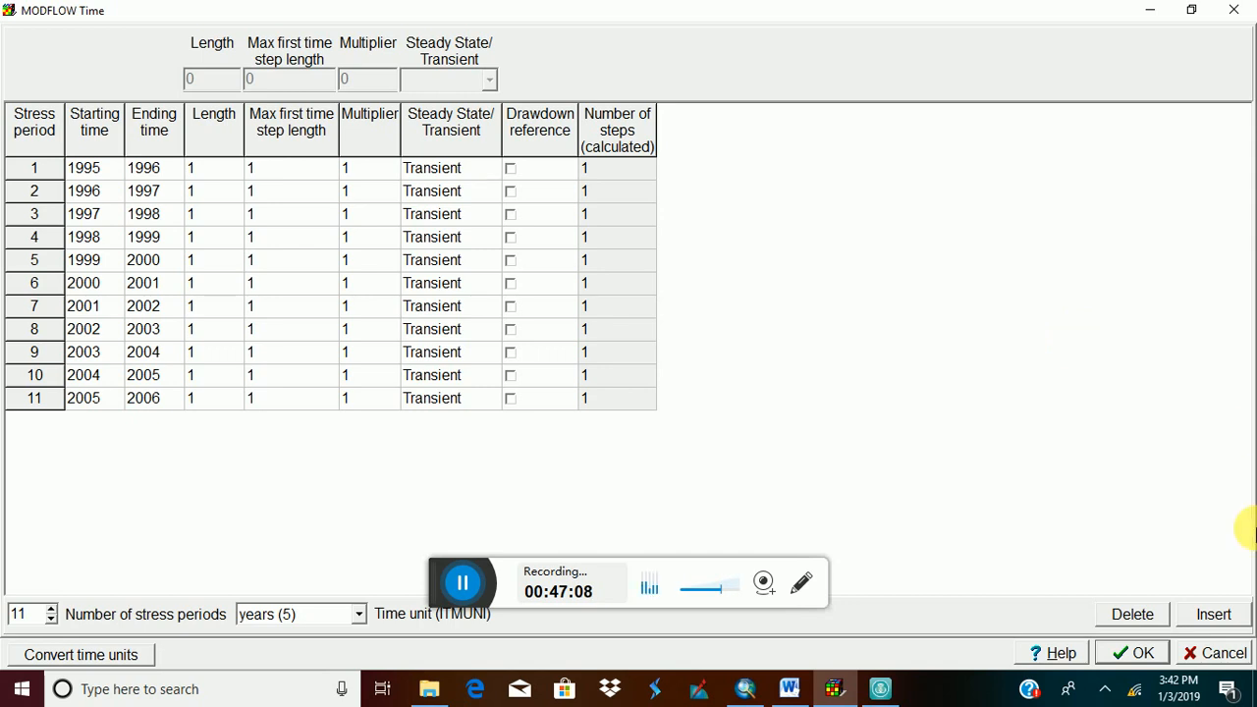
pyautogui.click(1142, 653)
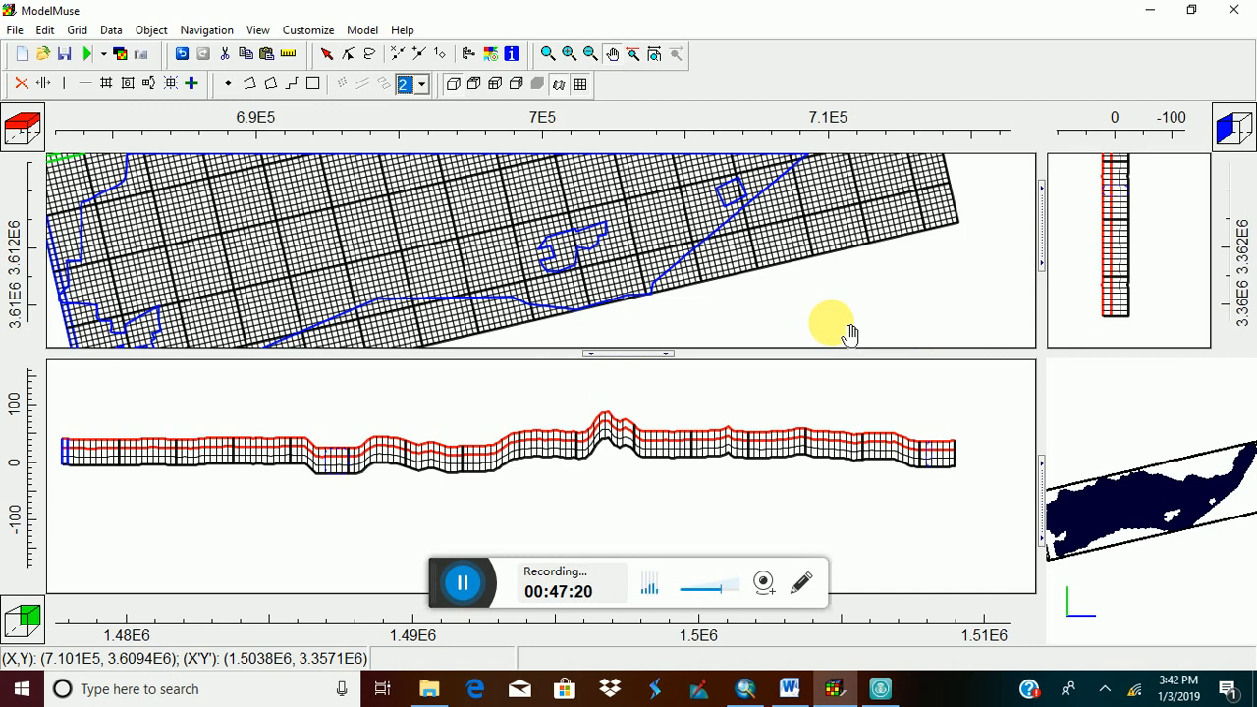
# Open the MODFLOW packages and programs settings and expand the Flow and Boundary conditions package groups.
pyautogui.click(361, 30)
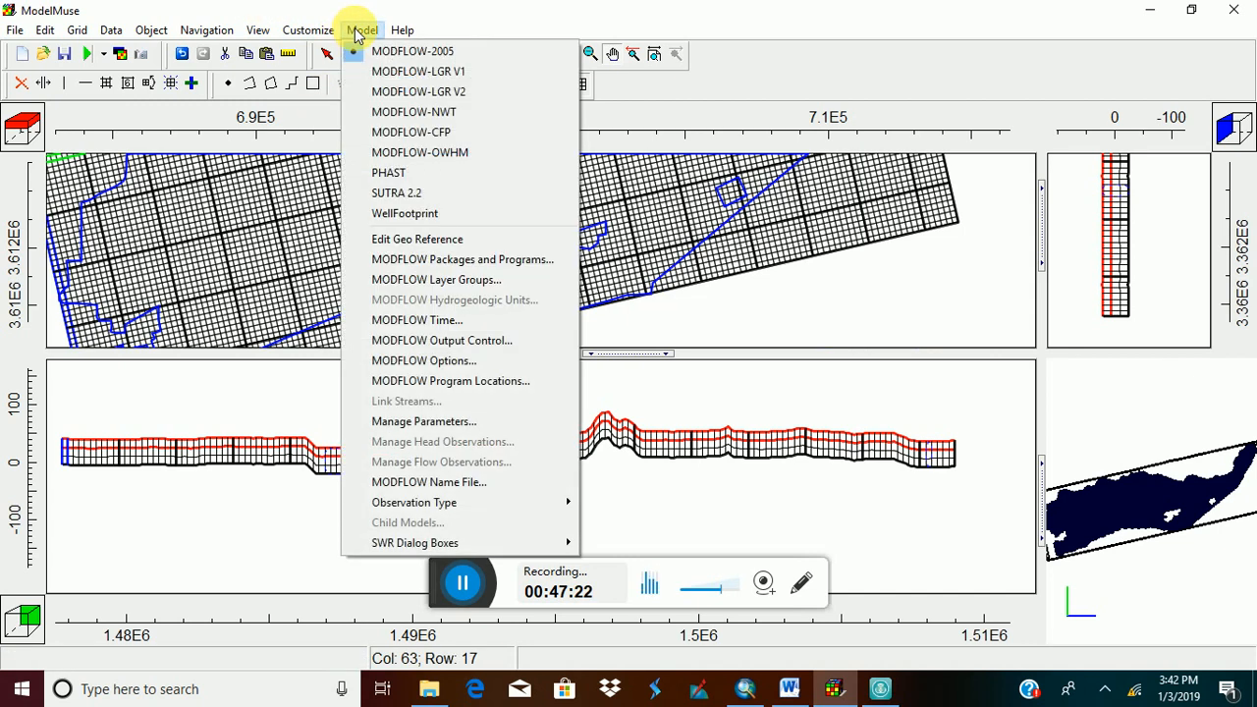
pyautogui.click(483, 264)
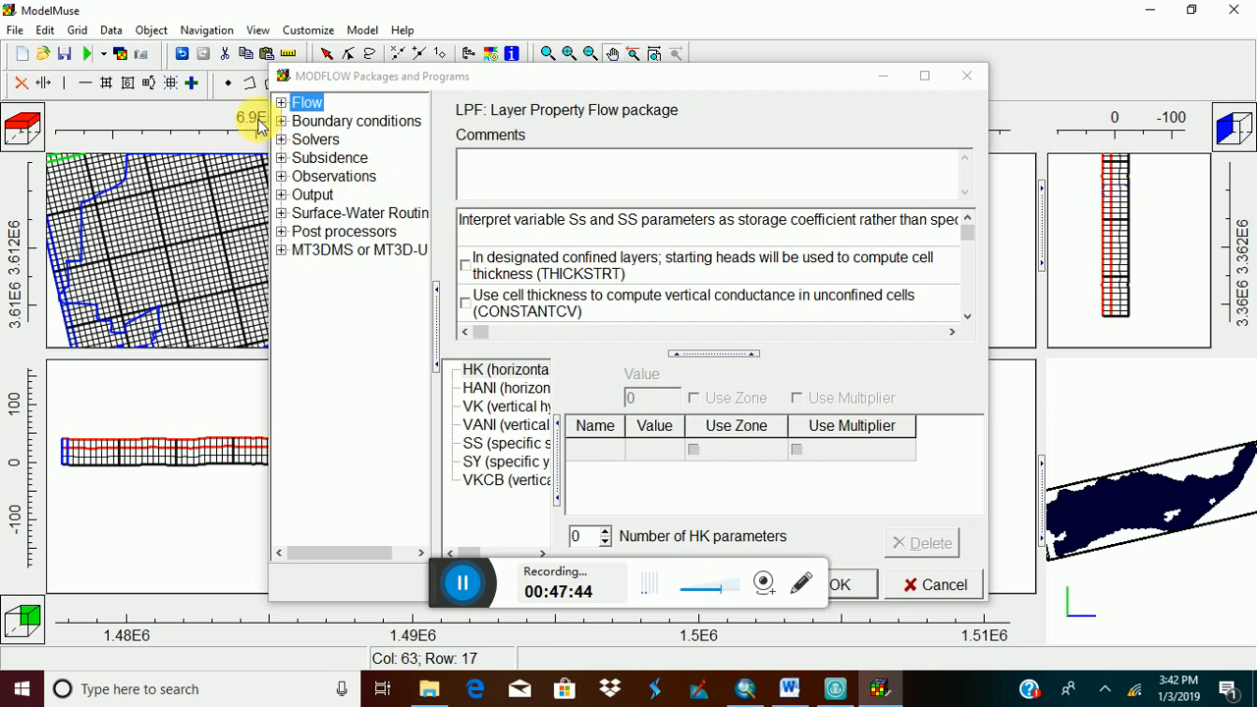
pyautogui.click(281, 103)
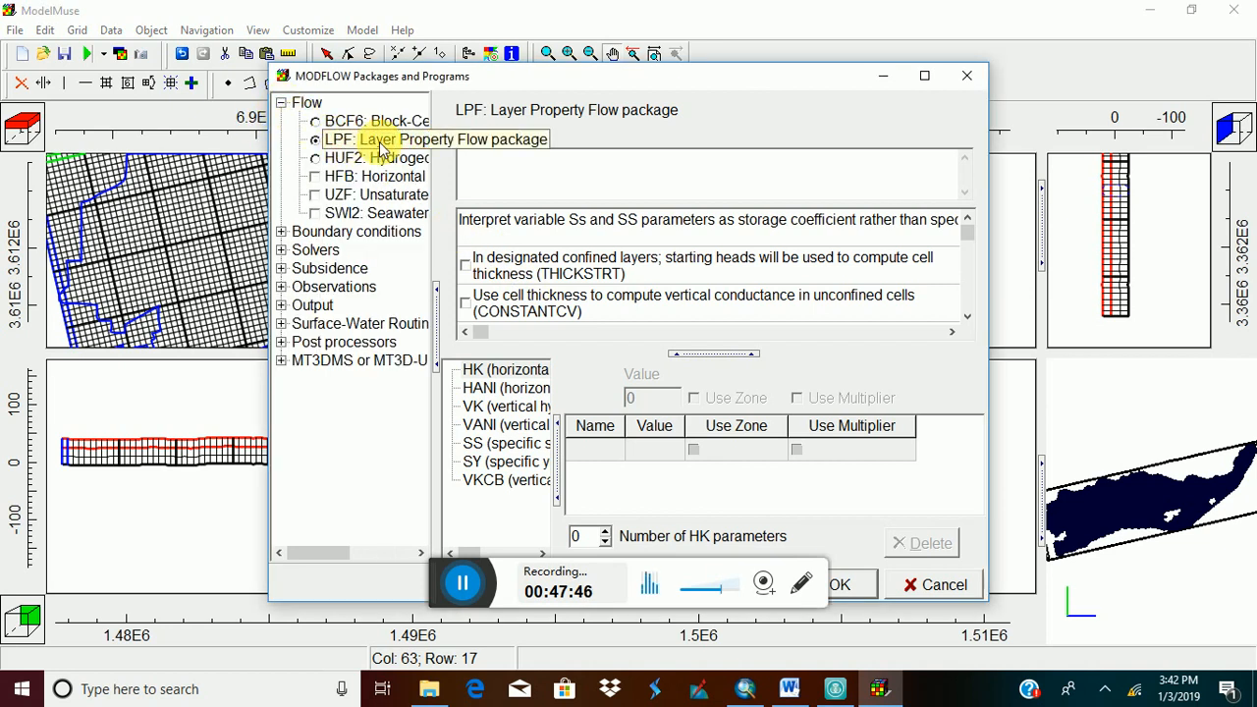
pyautogui.click(315, 249)
pyautogui.click(281, 232)
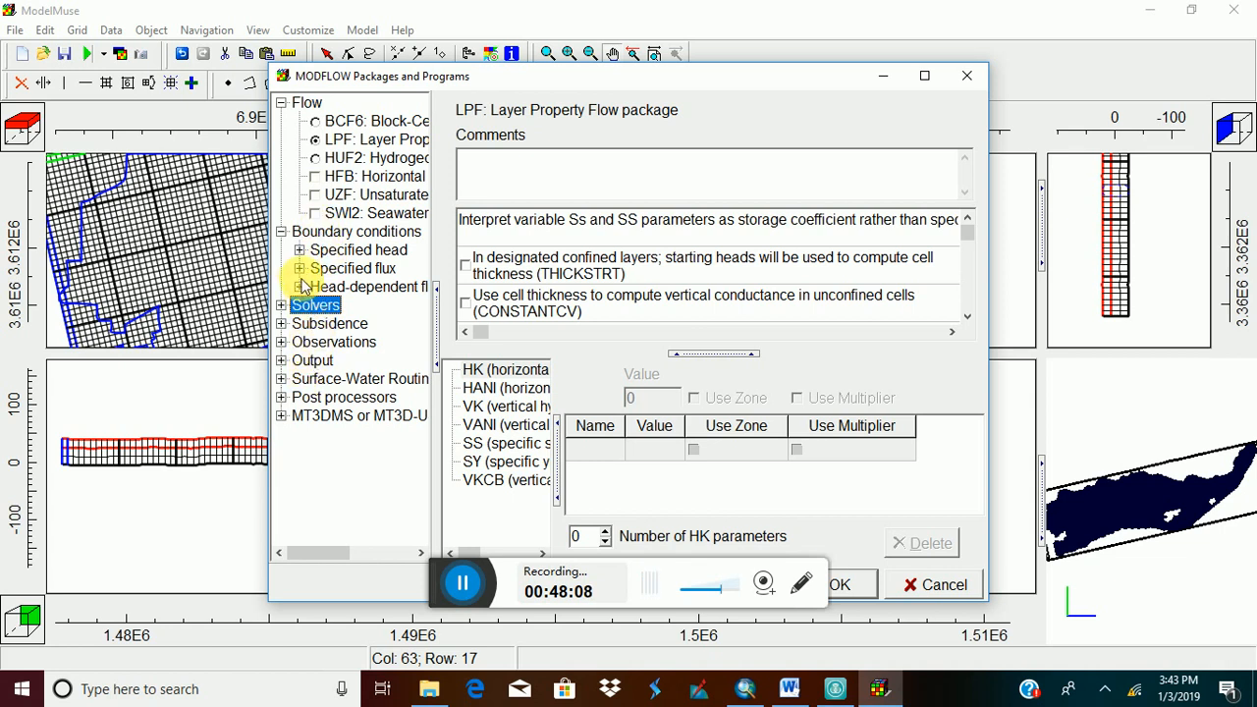
# Activate the CHD specified-head package and the WEL and RCH specified-flux packages.
pyautogui.click(300, 250)
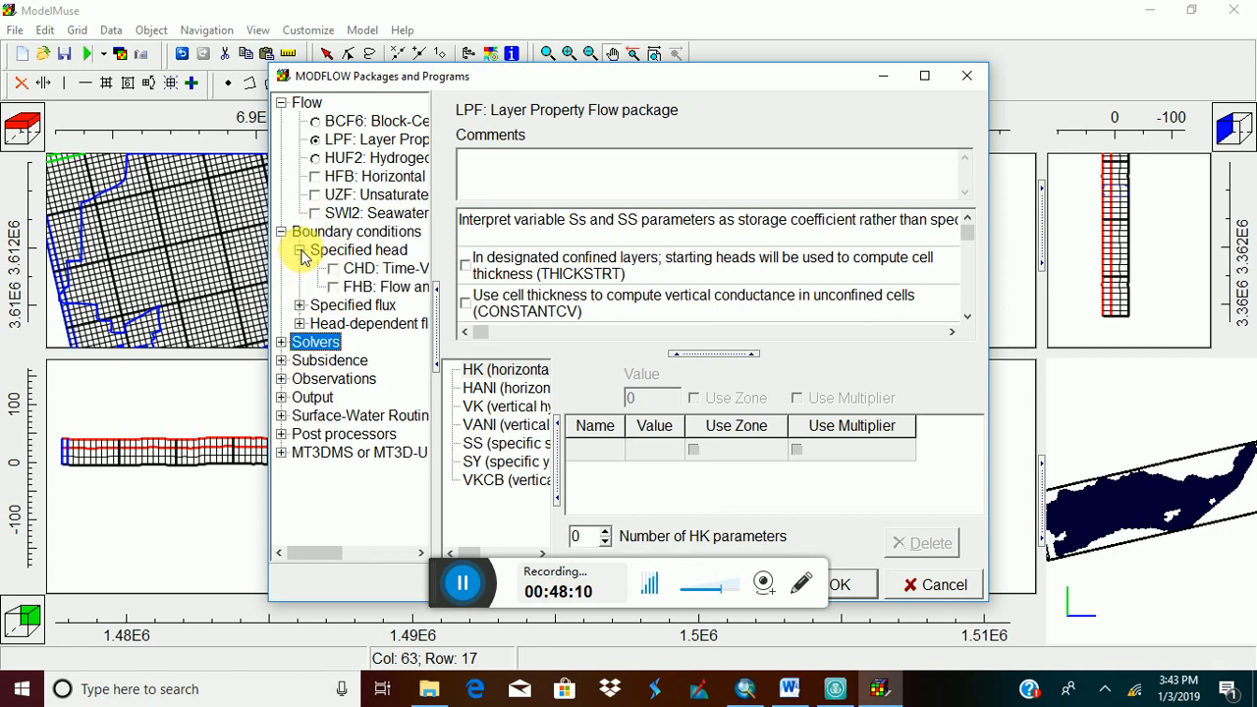
pyautogui.click(336, 273)
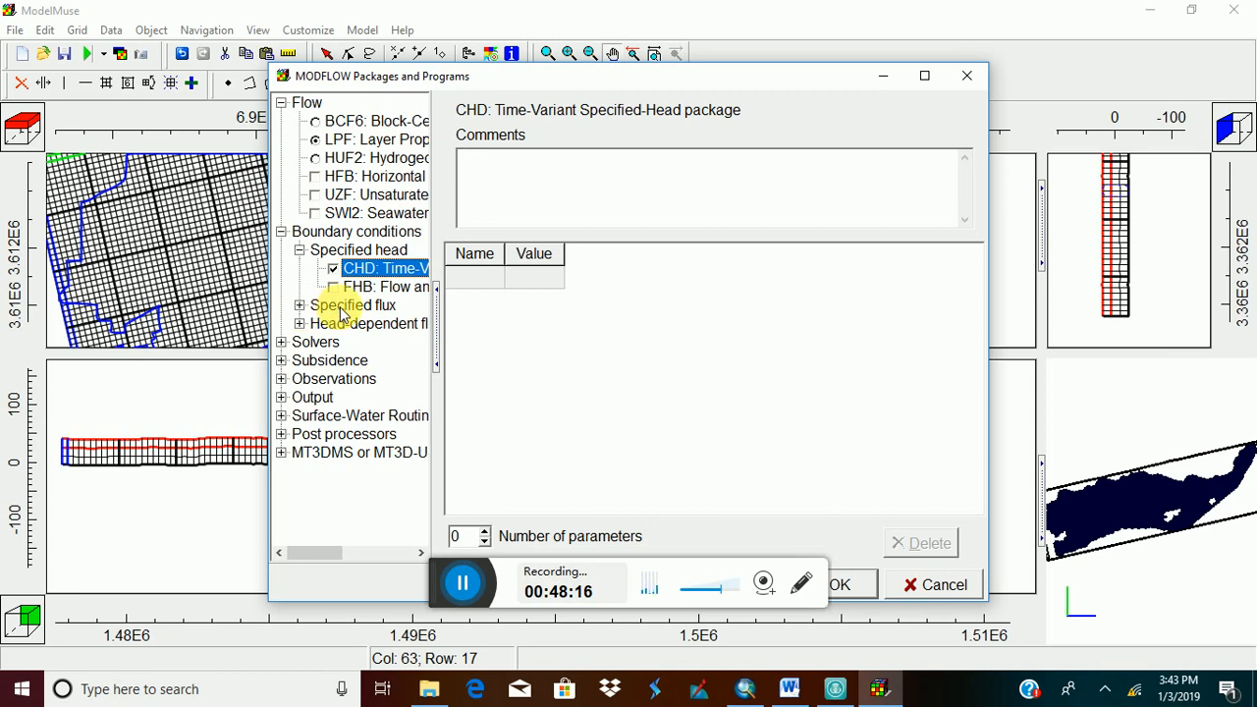
pyautogui.click(301, 310)
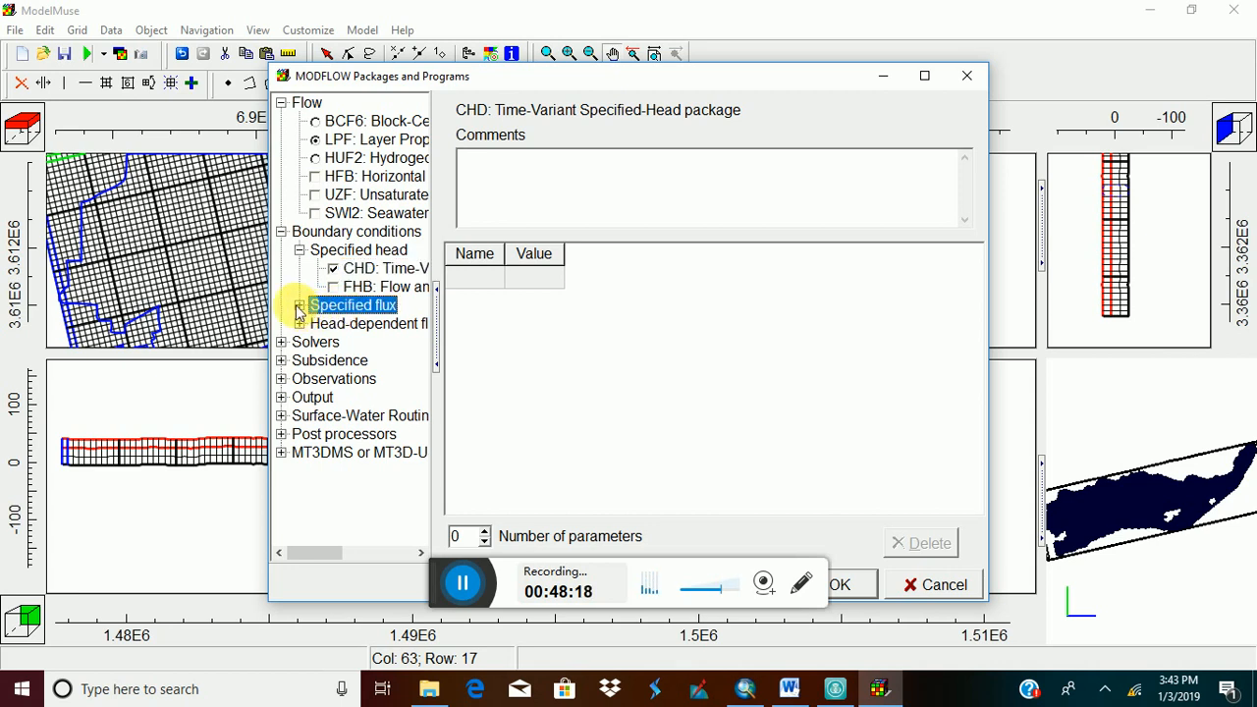
pyautogui.click(299, 307)
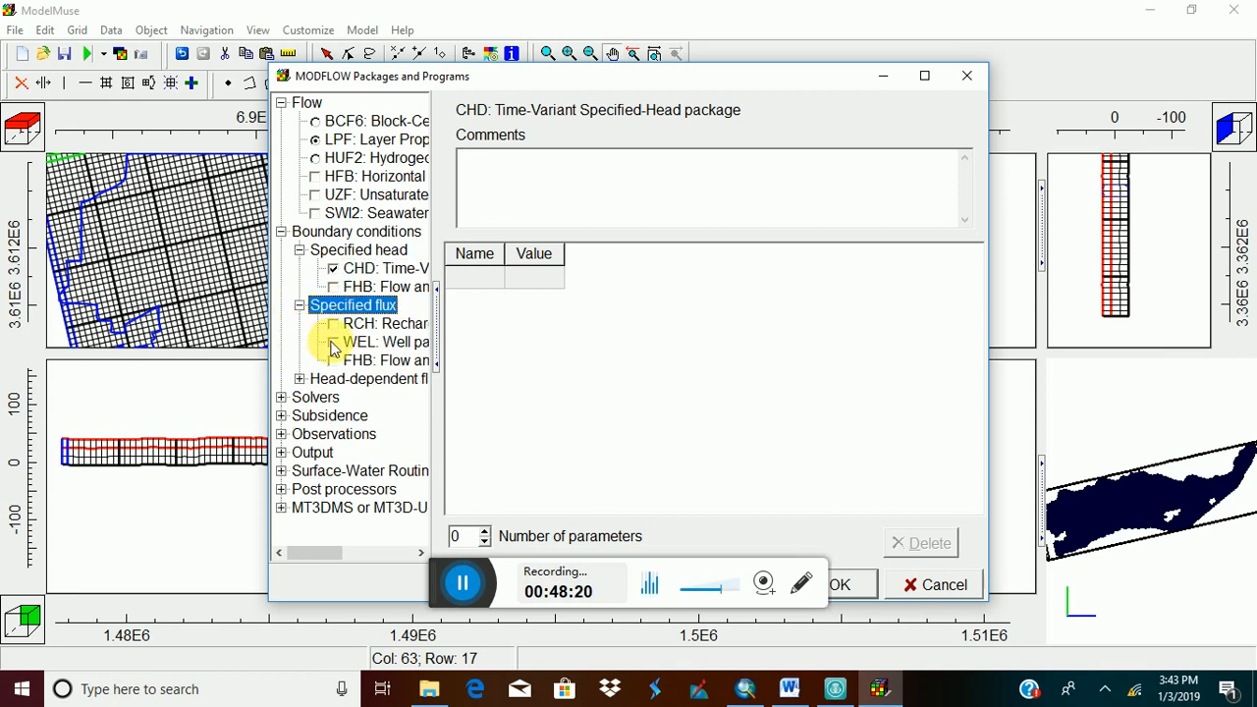
pyautogui.click(334, 344)
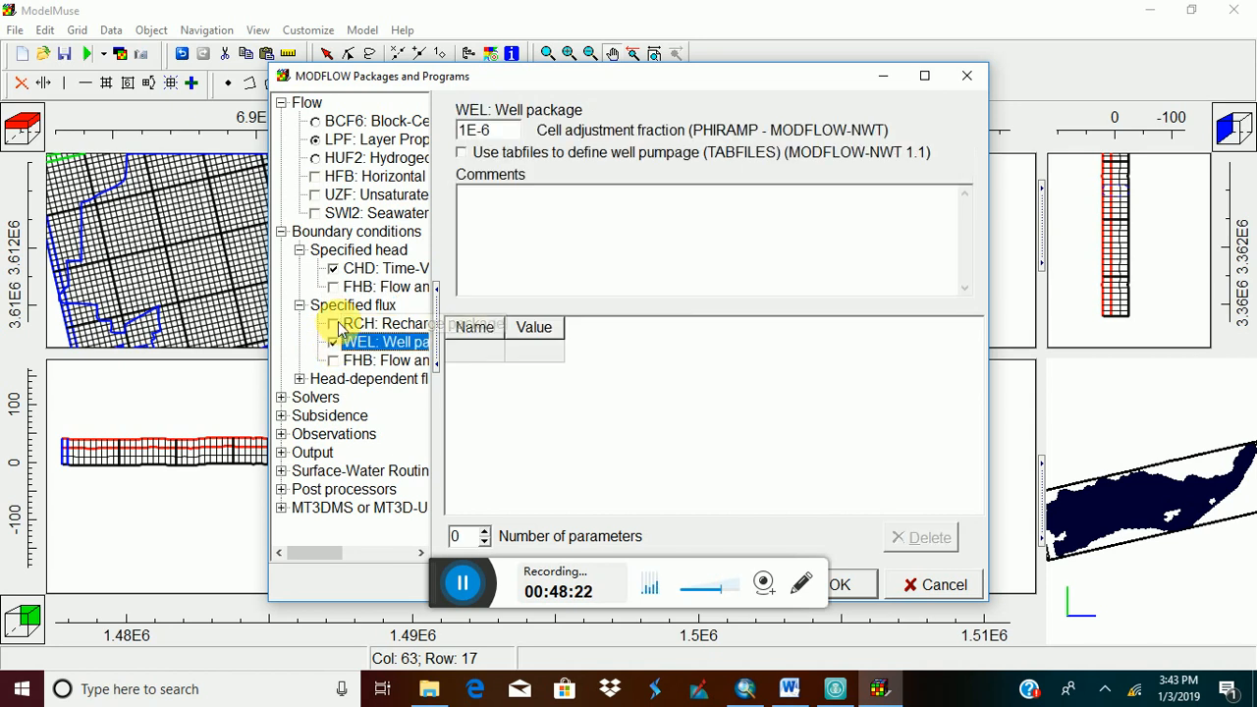
pyautogui.click(334, 327)
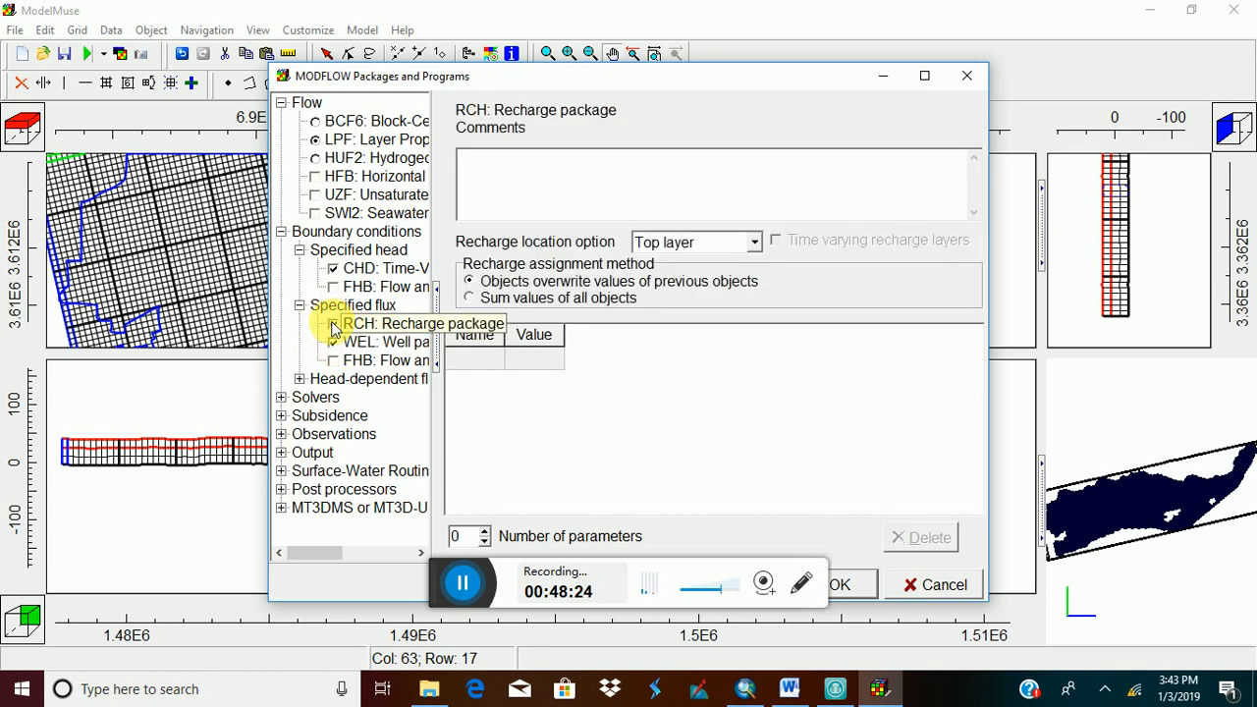
# Widen the package tree and activate the GHB and EVT packages among the head-dependent flux boundaries.
pyautogui.click(300, 380)
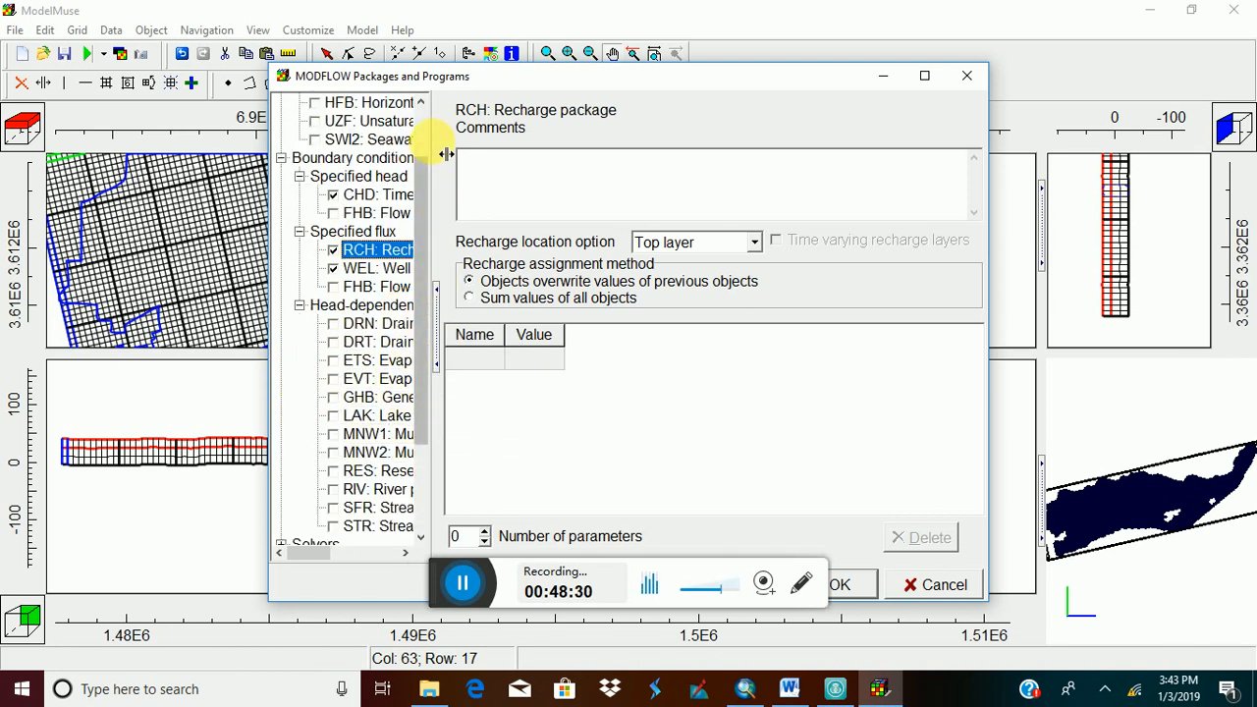
pyautogui.moveTo(522, 161); pyautogui.dragTo(524, 160)
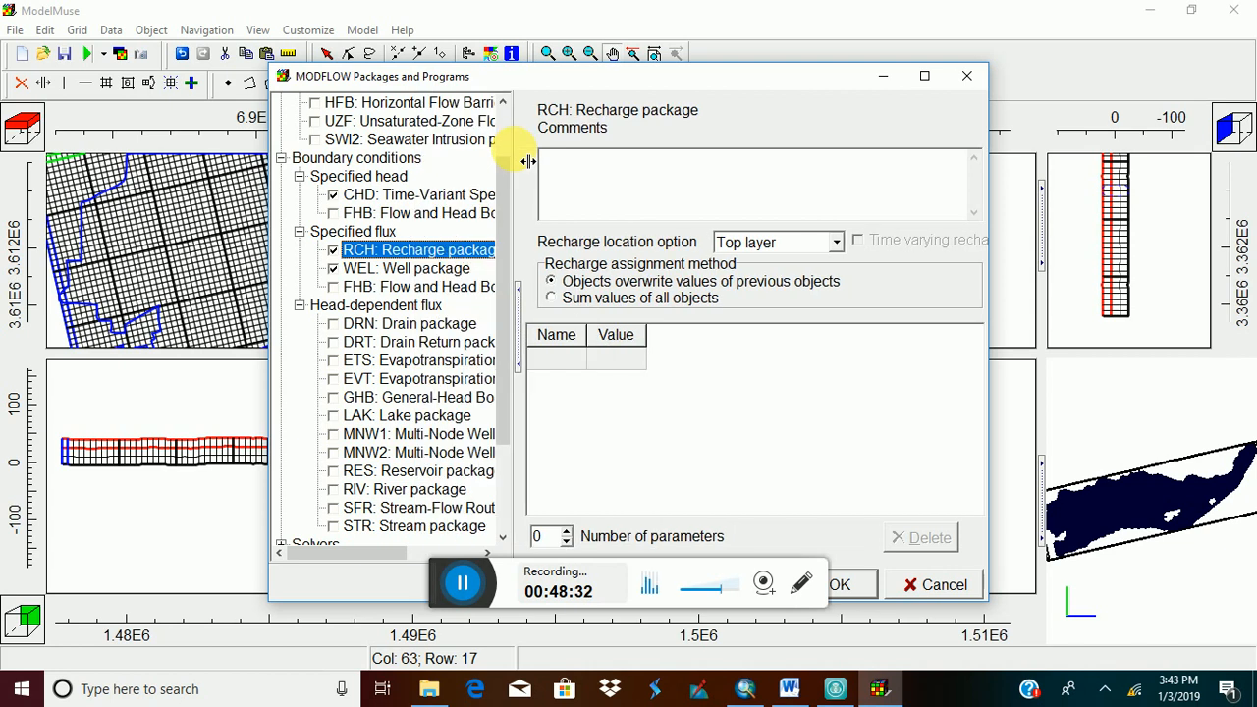
pyautogui.click(335, 398)
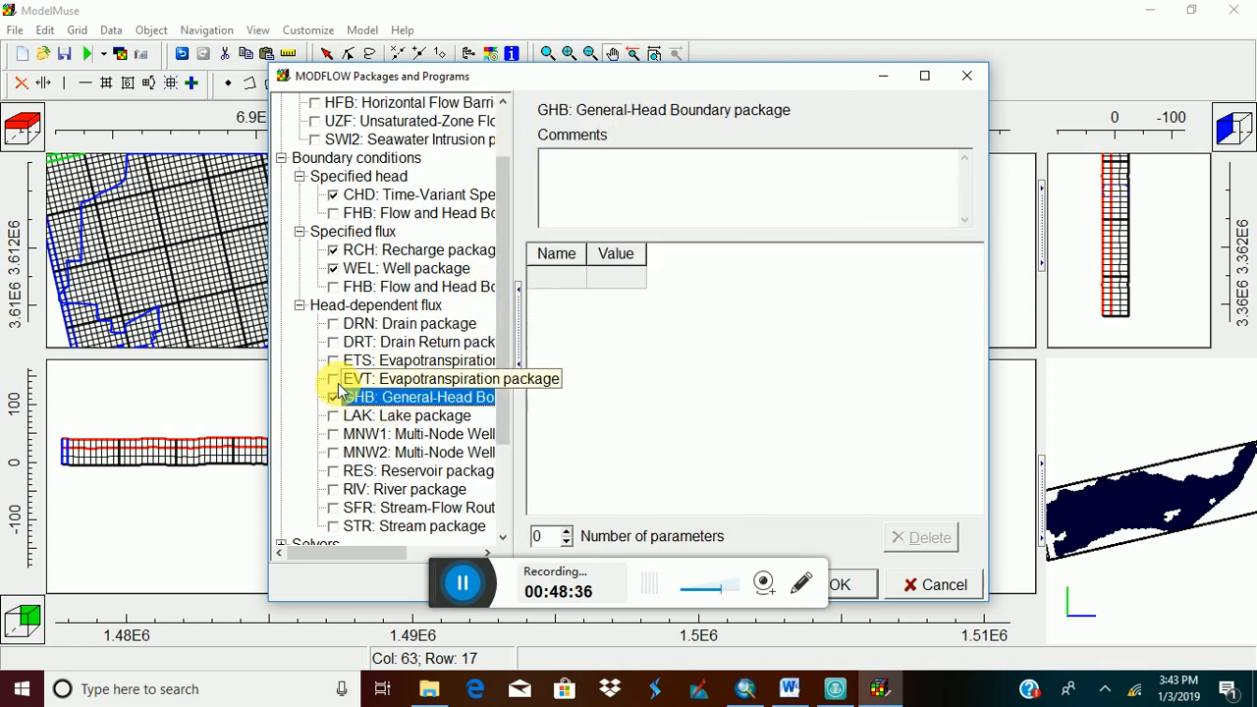
pyautogui.click(334, 381)
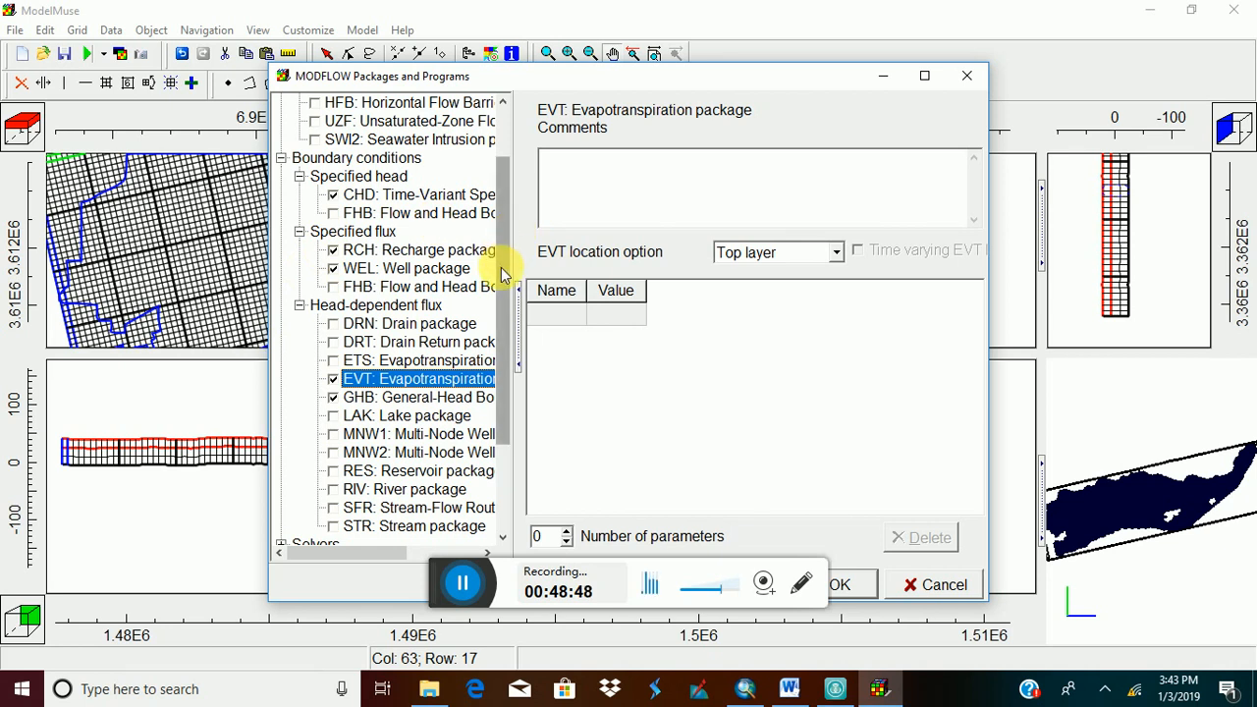
# Choose the SIP: Strongly Implicit Procedure package as the solver and accept the package selection.
pyautogui.moveTo(499, 267); pyautogui.dragTo(508, 360)
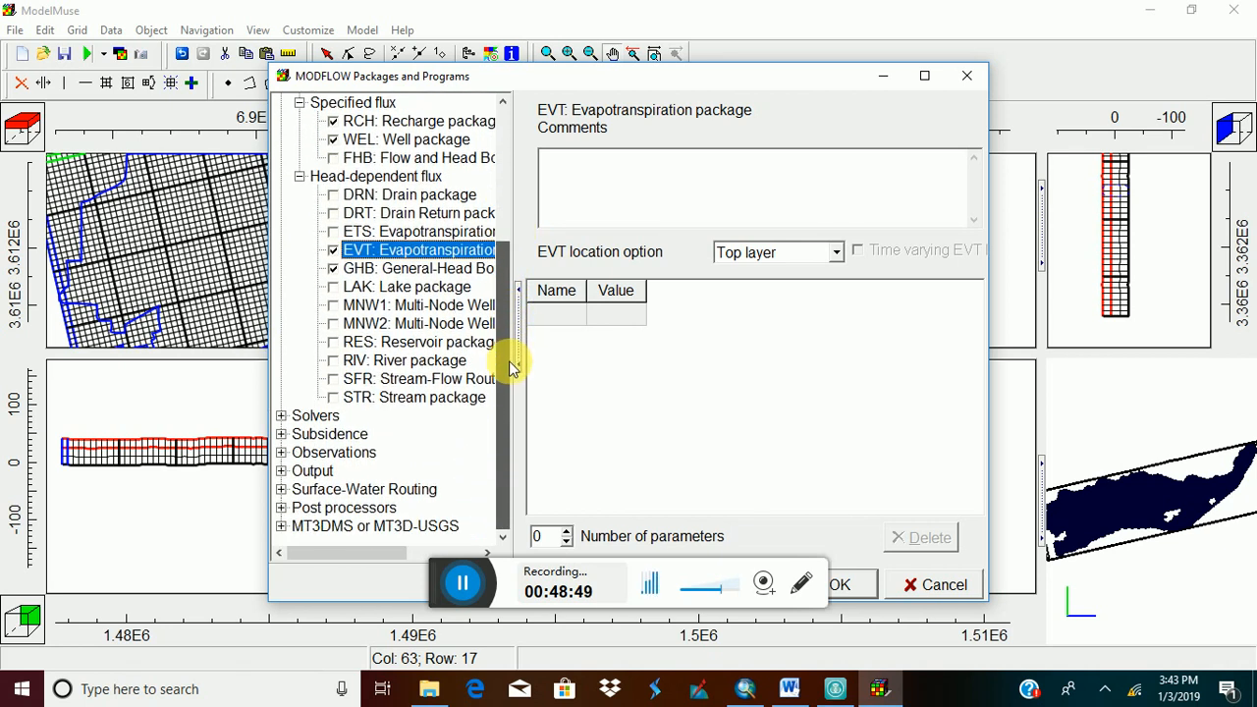
pyautogui.click(282, 416)
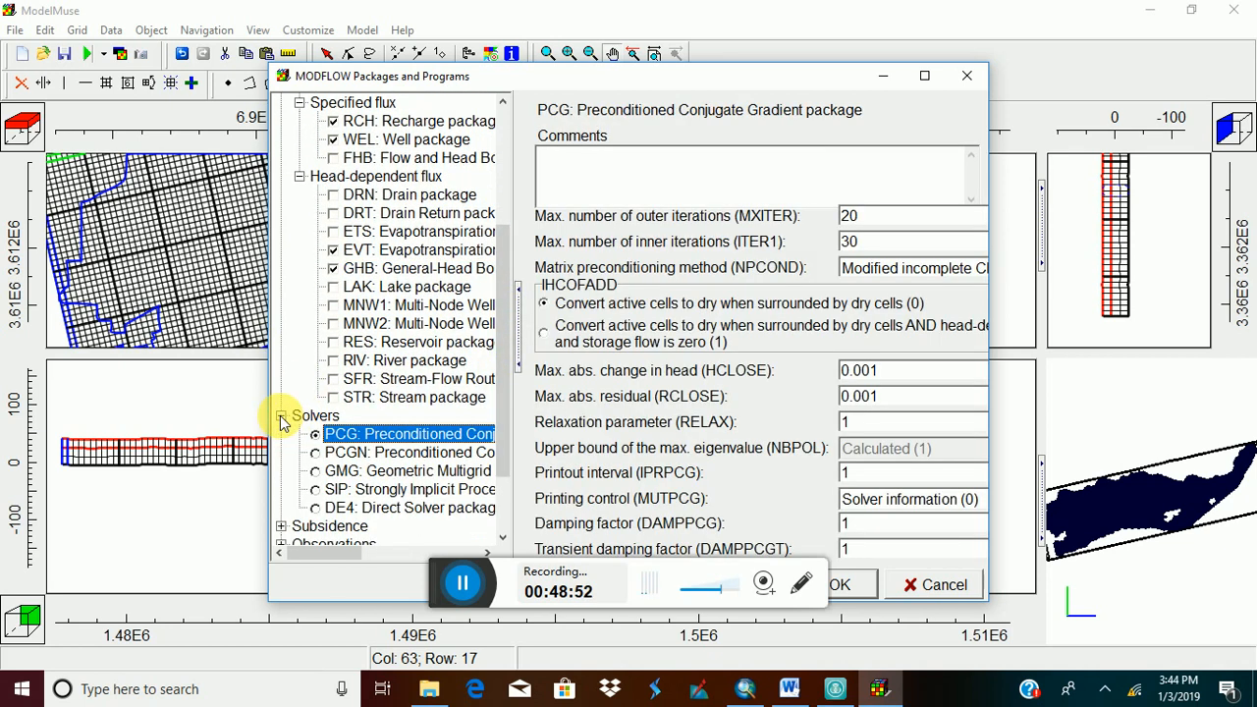
pyautogui.moveTo(503, 313); pyautogui.dragTo(503, 353)
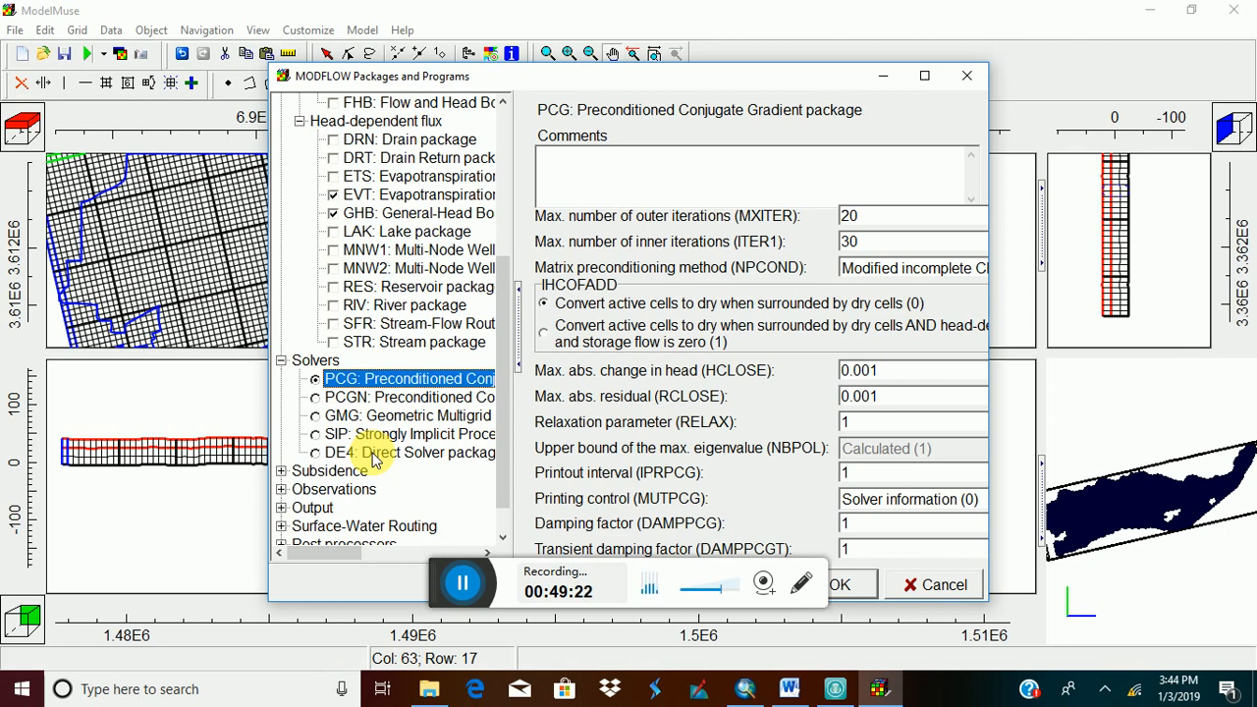
pyautogui.click(315, 435)
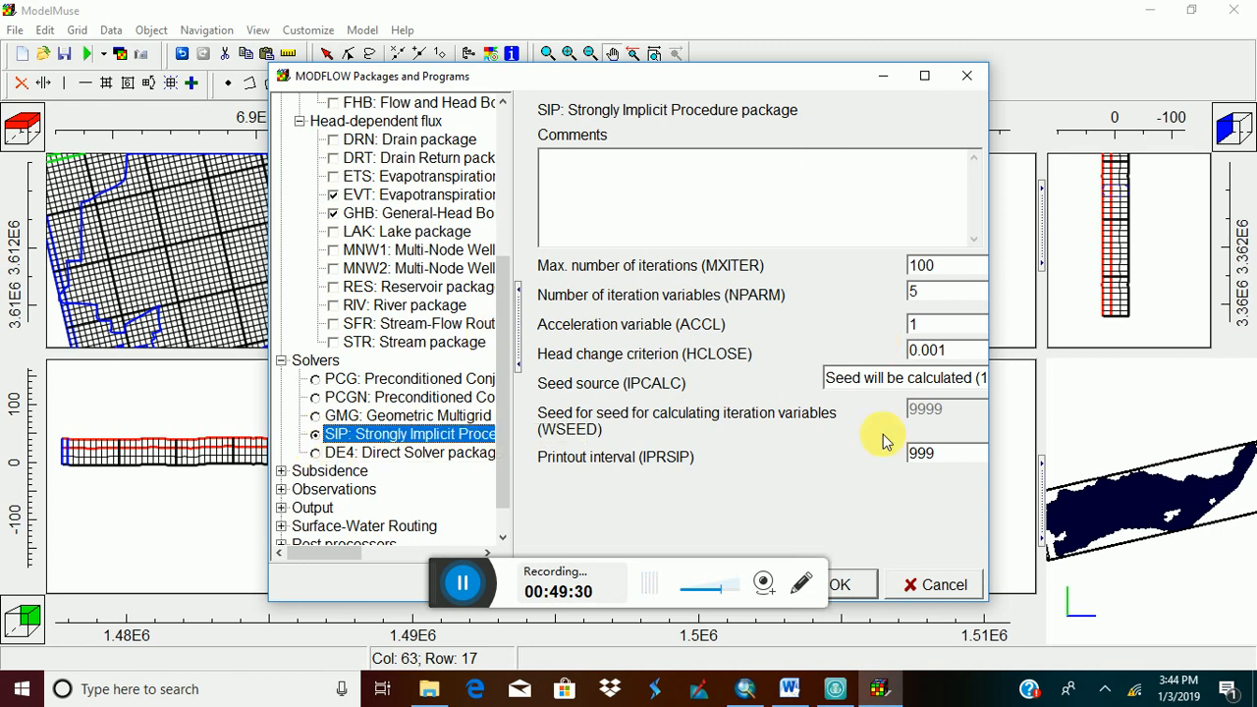
pyautogui.click(859, 589)
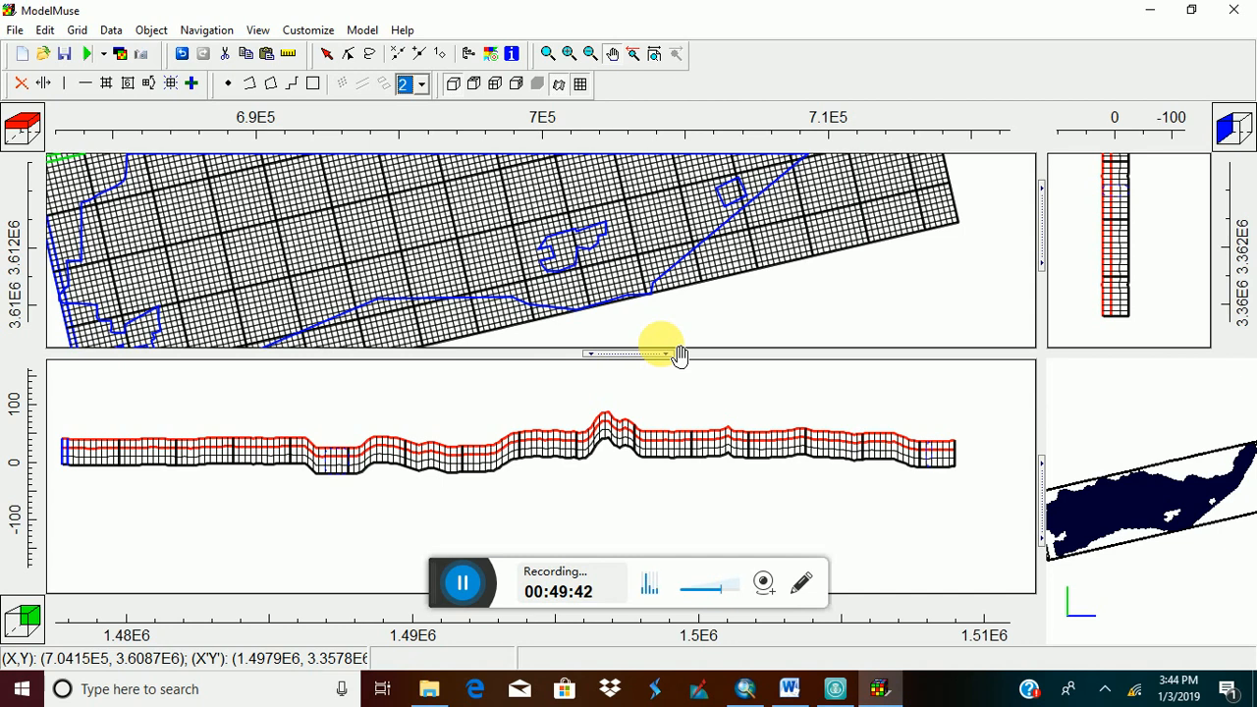
# Switch the model type to MODFLOW-OWHM and review the flow packages it offers.
pyautogui.click(368, 30)
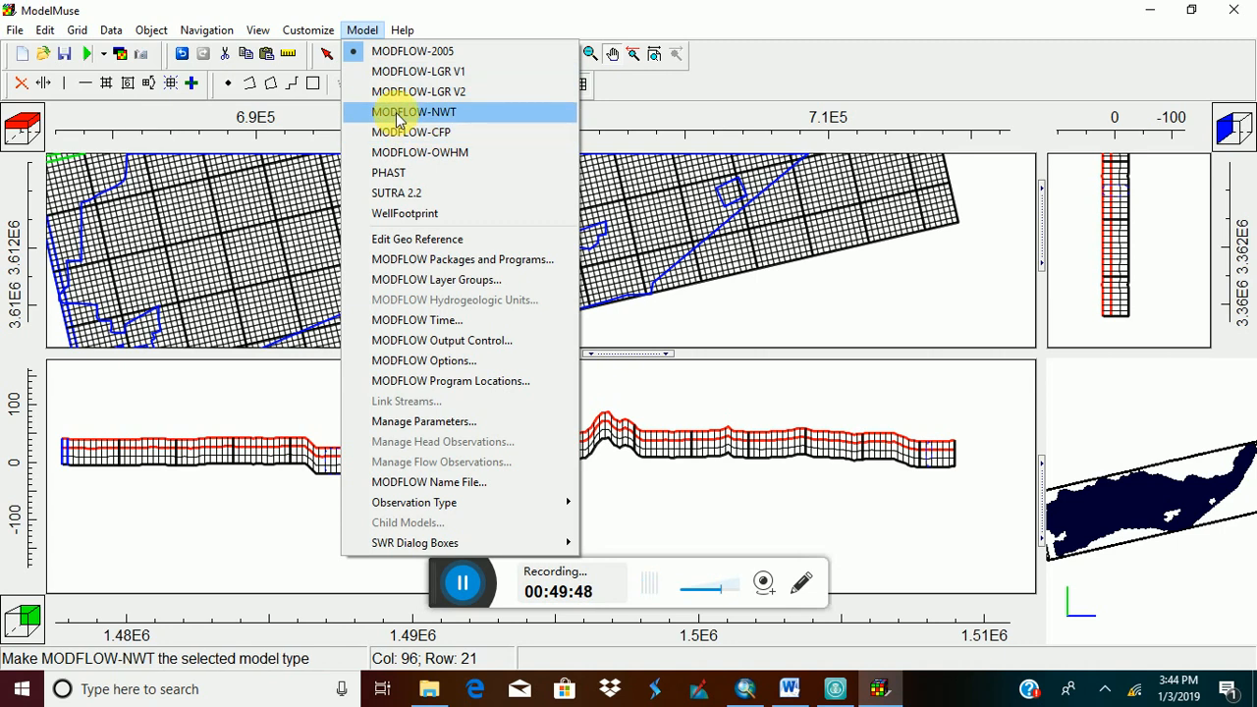
pyautogui.click(407, 153)
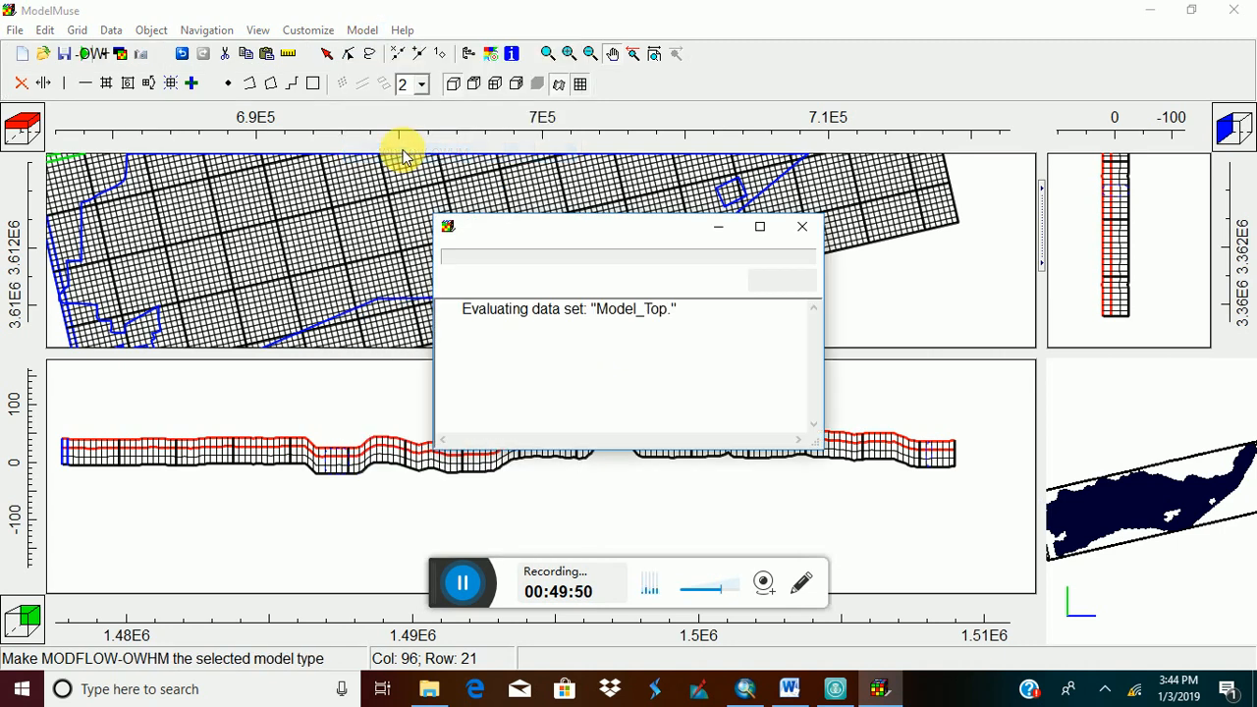
pyautogui.click(371, 36)
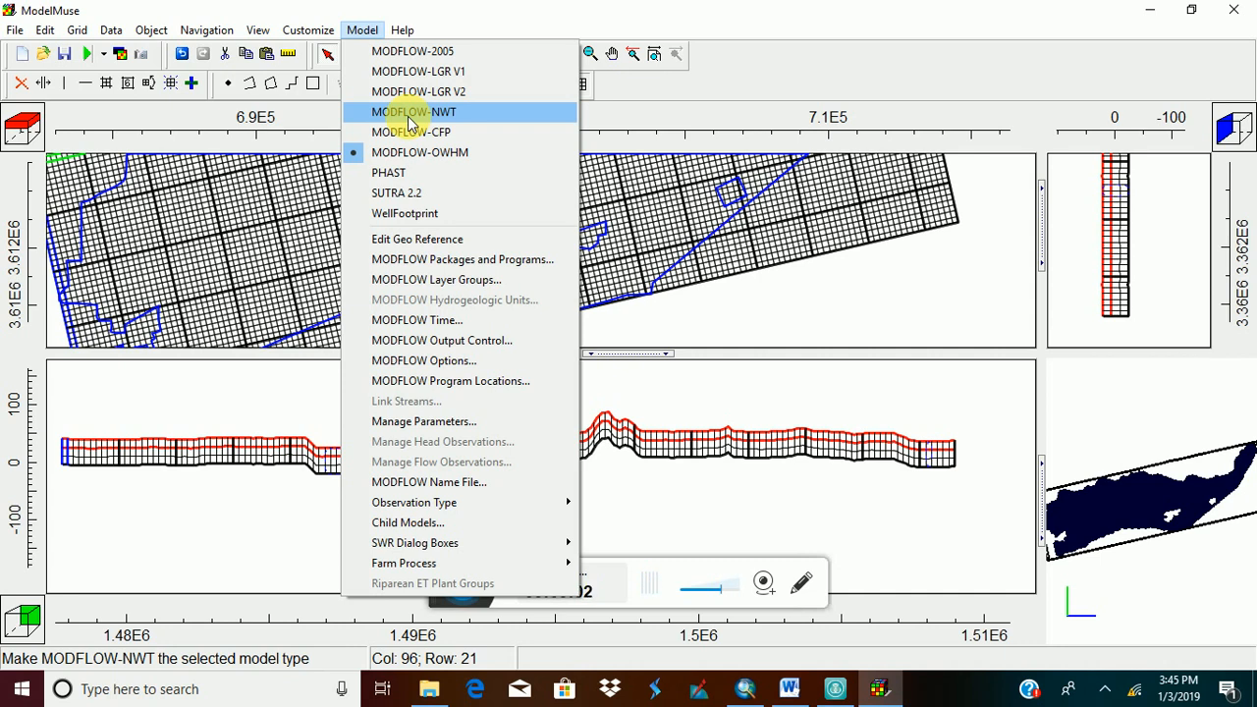
pyautogui.click(429, 259)
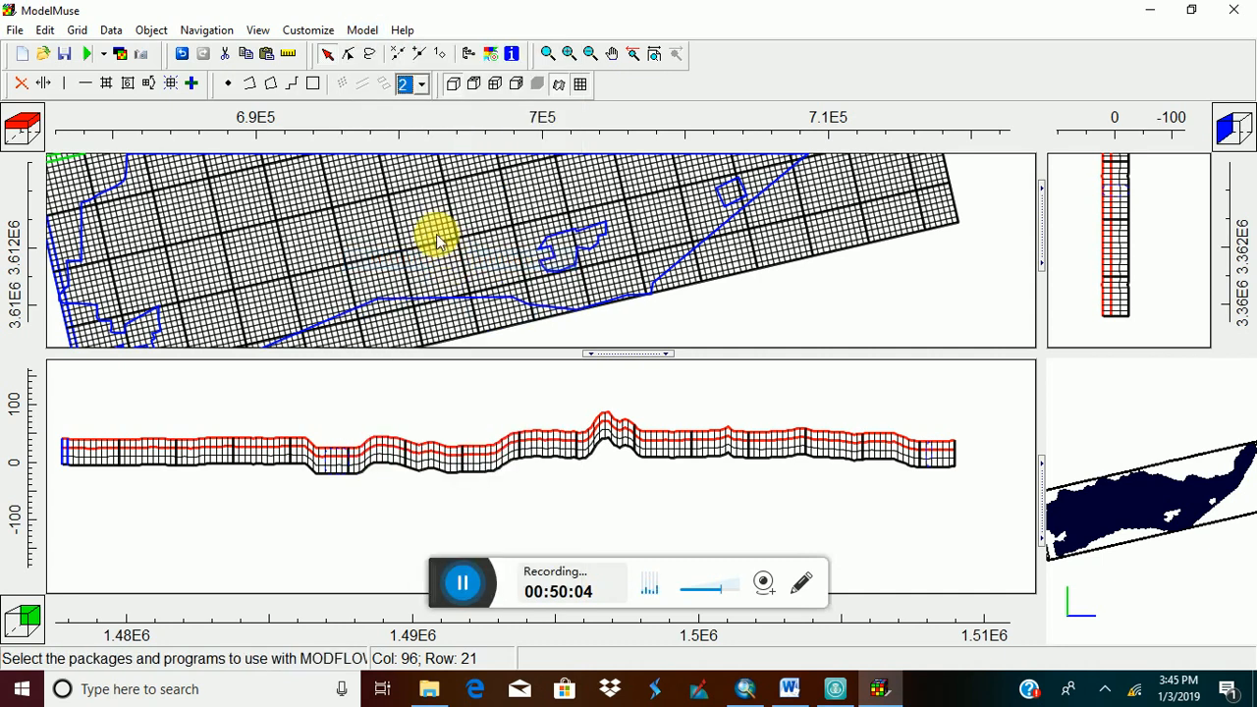
pyautogui.click(281, 103)
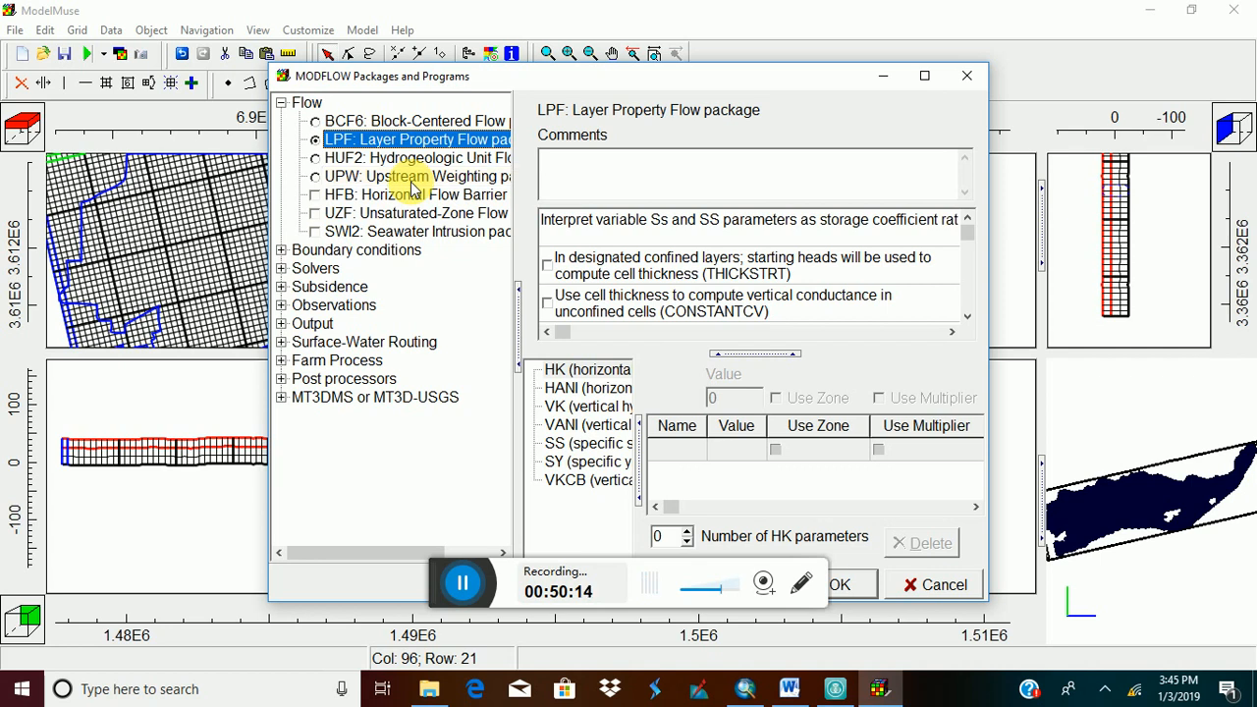
pyautogui.click(967, 76)
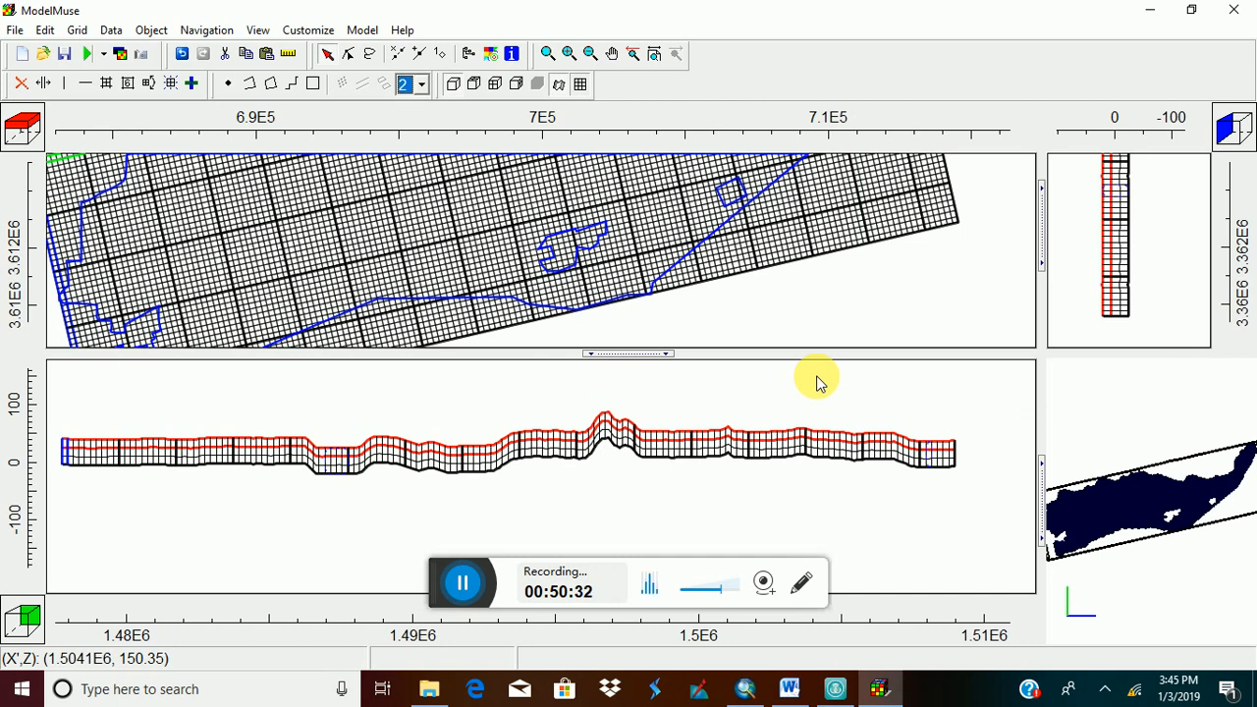
# Enlarge the top view of the grid by shrinking the front view pane.
pyautogui.moveTo(639, 351); pyautogui.dragTo(639, 469)
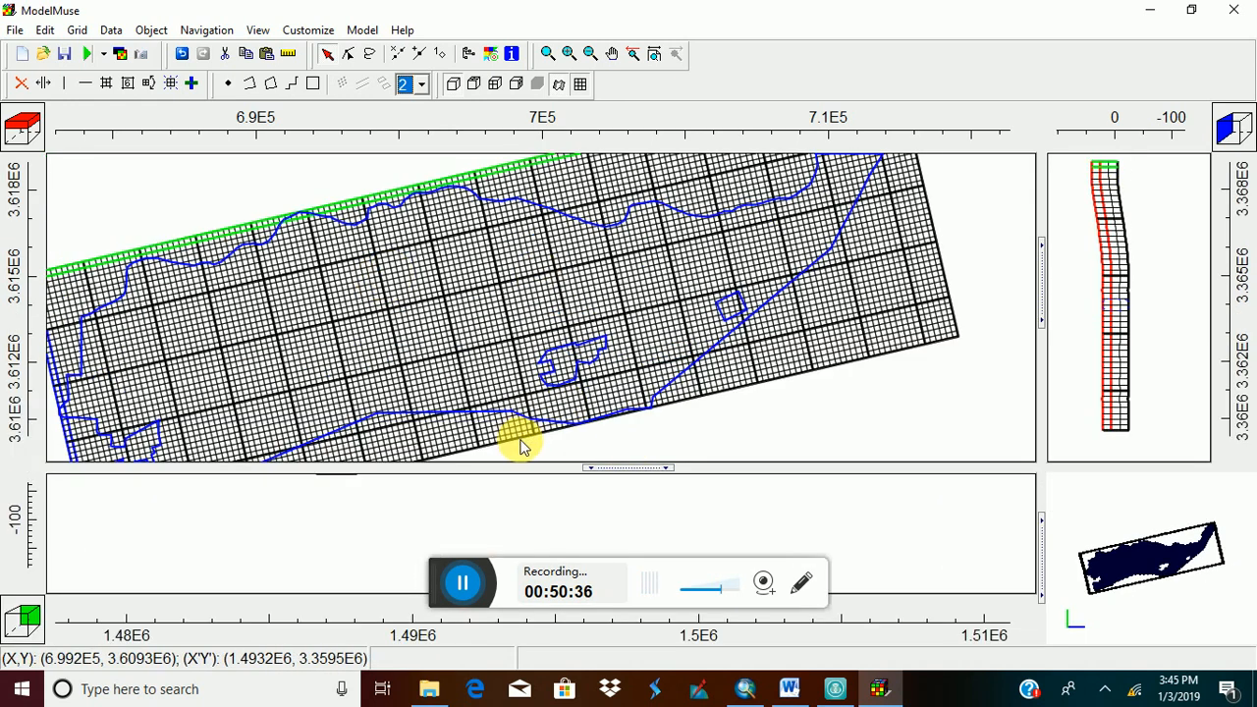
pyautogui.moveTo(635, 477); pyautogui.dragTo(626, 528)
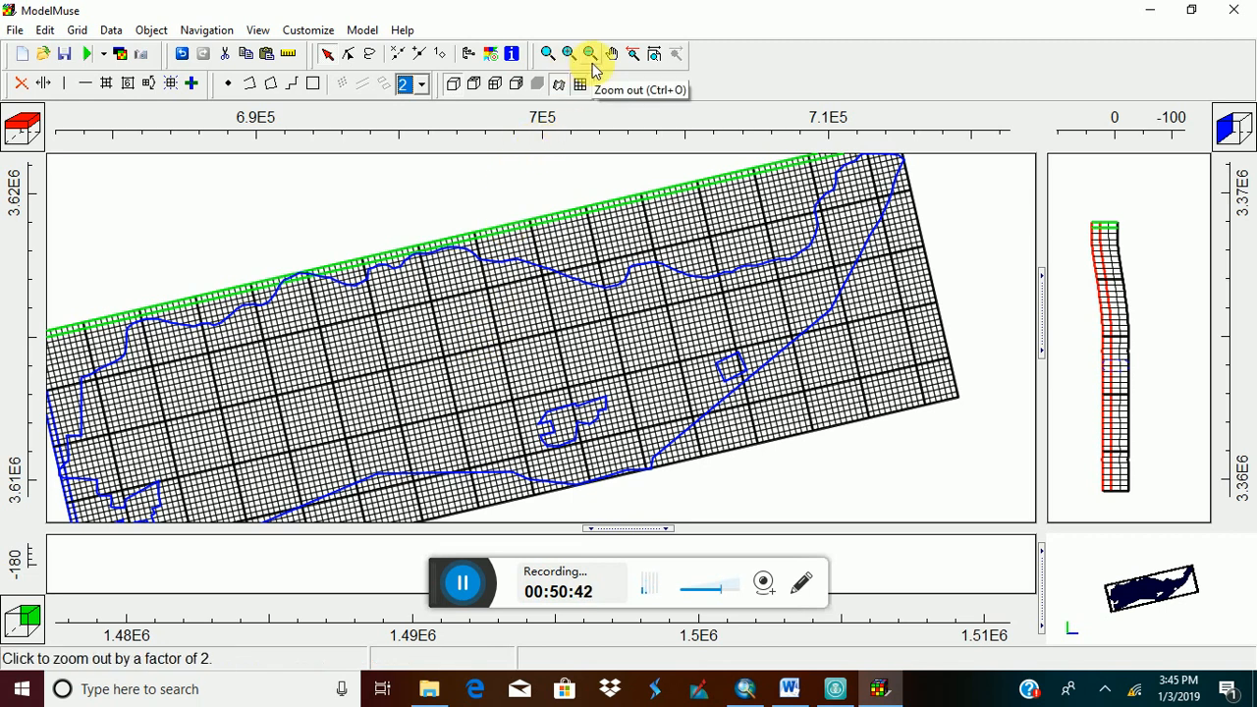
# Switch to UShare, start mirroring the screen to UShare-7272, and minimize its window.
pyautogui.click(835, 689)
pyautogui.click(643, 422)
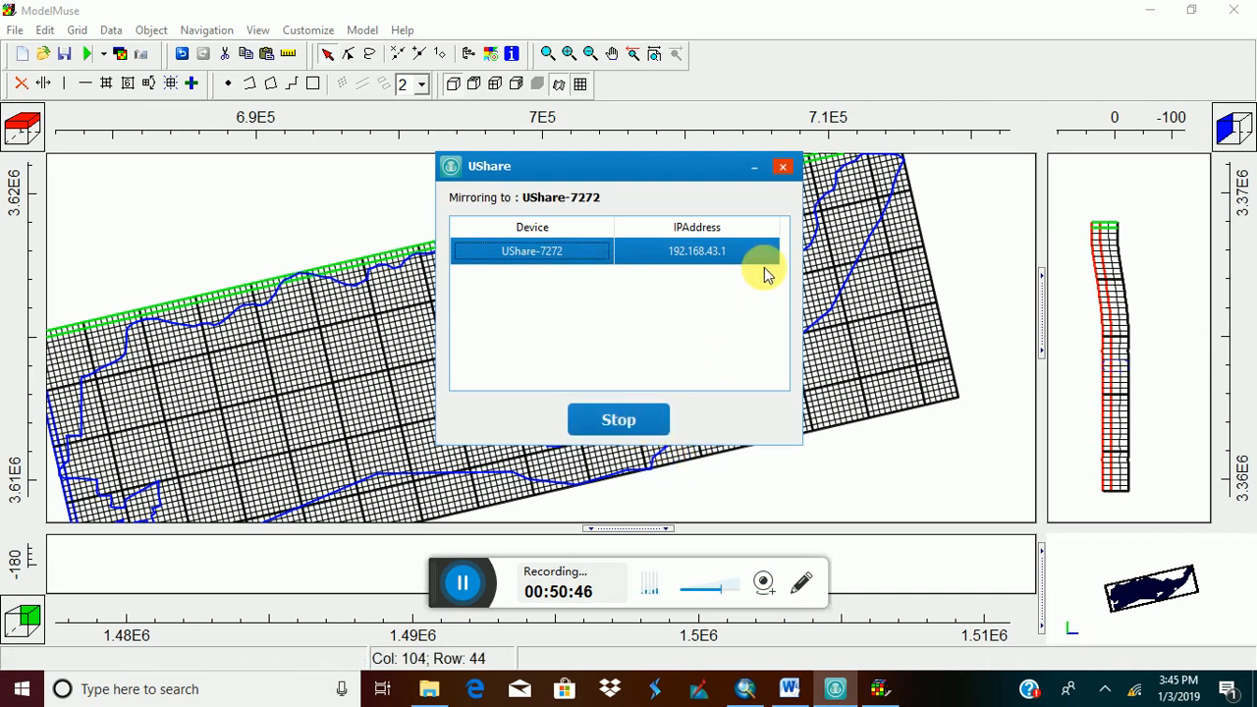
pyautogui.click(751, 169)
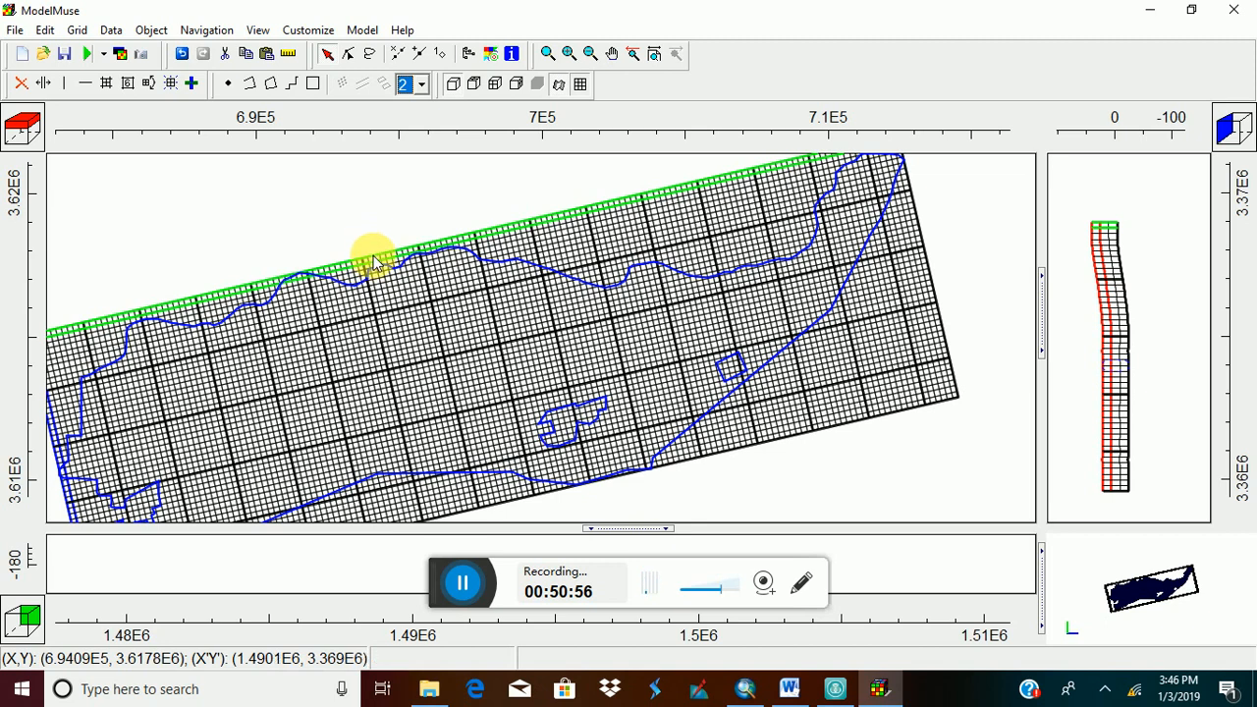
# Restore the default view so the whole model grid fits in the top view.
pyautogui.click(611, 53)
pyautogui.moveTo(541, 383); pyautogui.dragTo(734, 341)
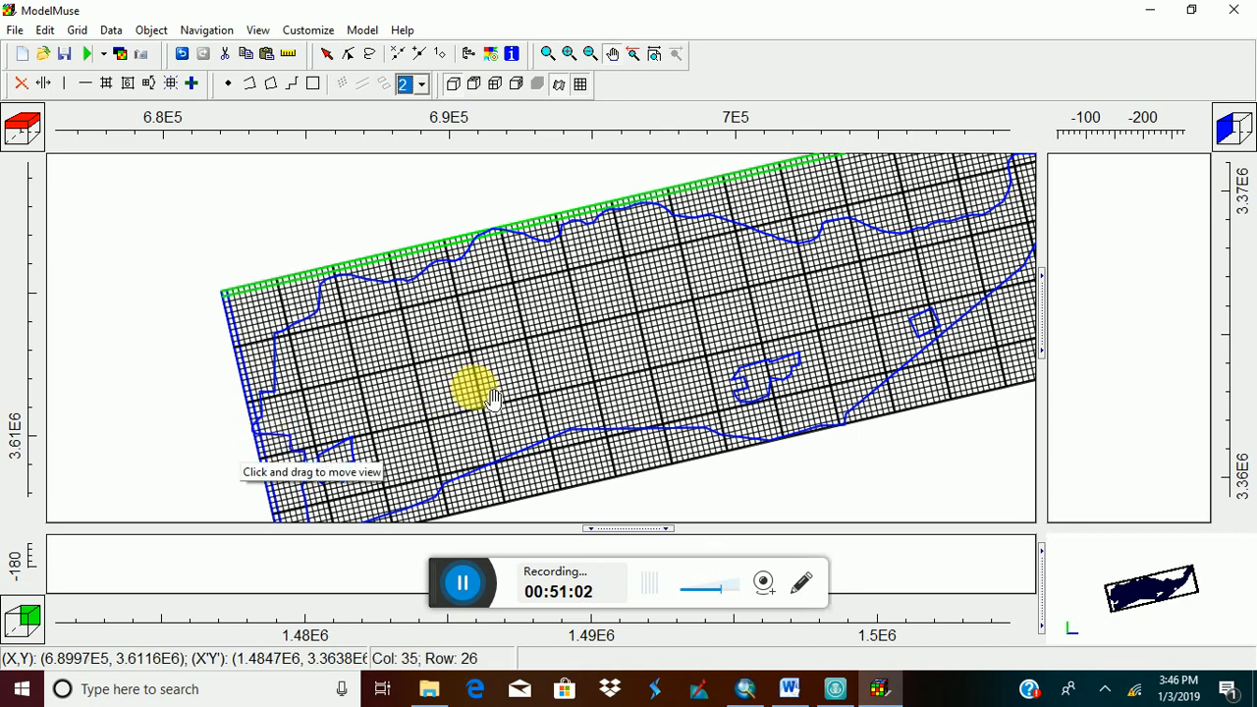
pyautogui.moveTo(471, 387); pyautogui.dragTo(339, 371)
pyautogui.click(655, 59)
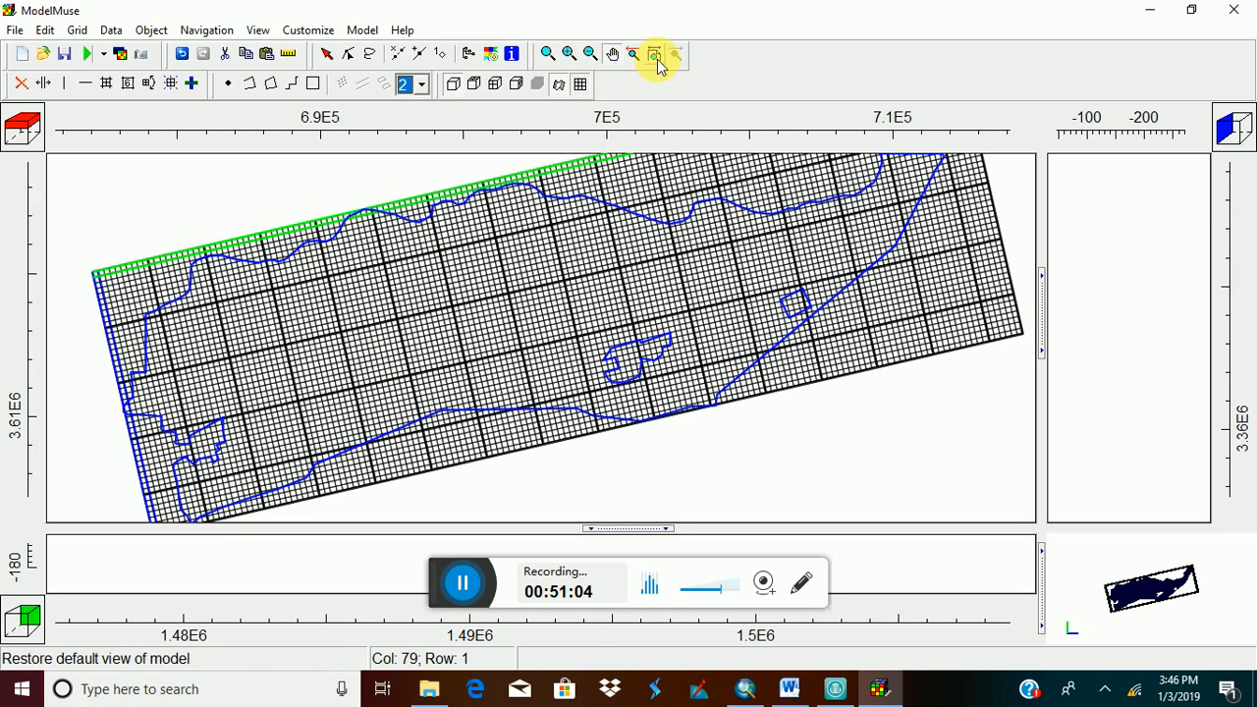
pyautogui.click(600, 316)
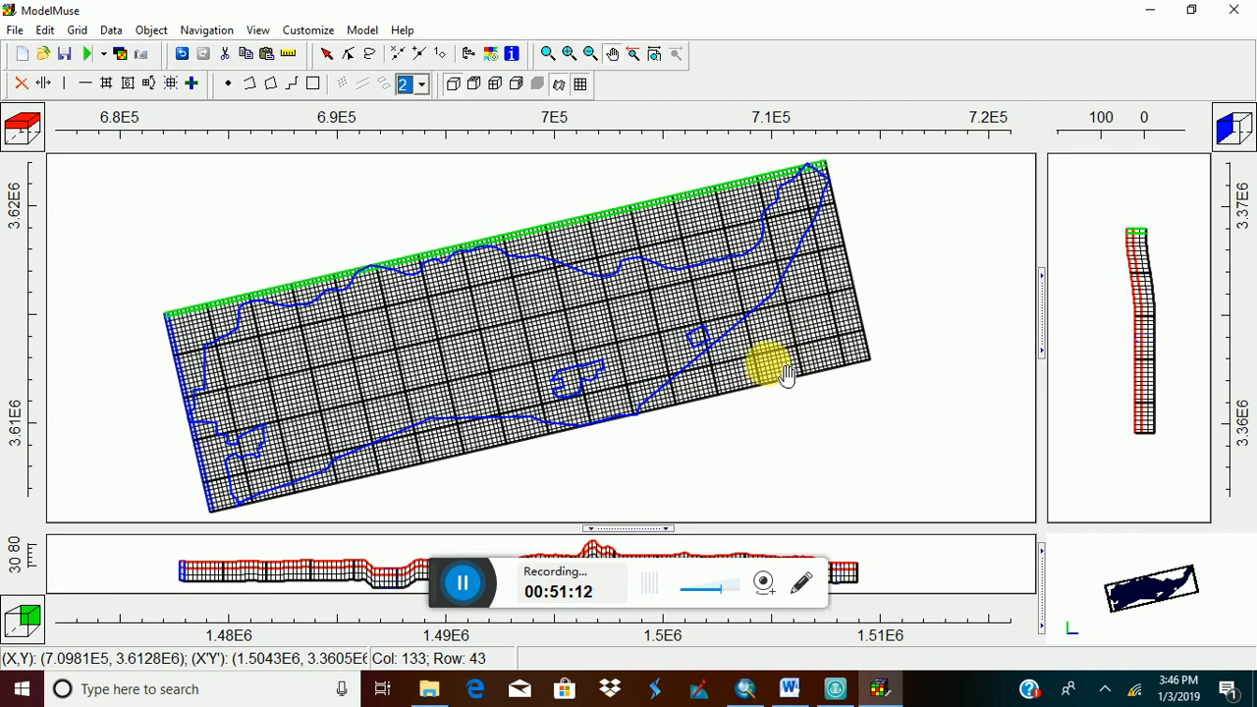
# Open the GHB shapefile from the ex4_boundary folder for import.
pyautogui.click(14, 32)
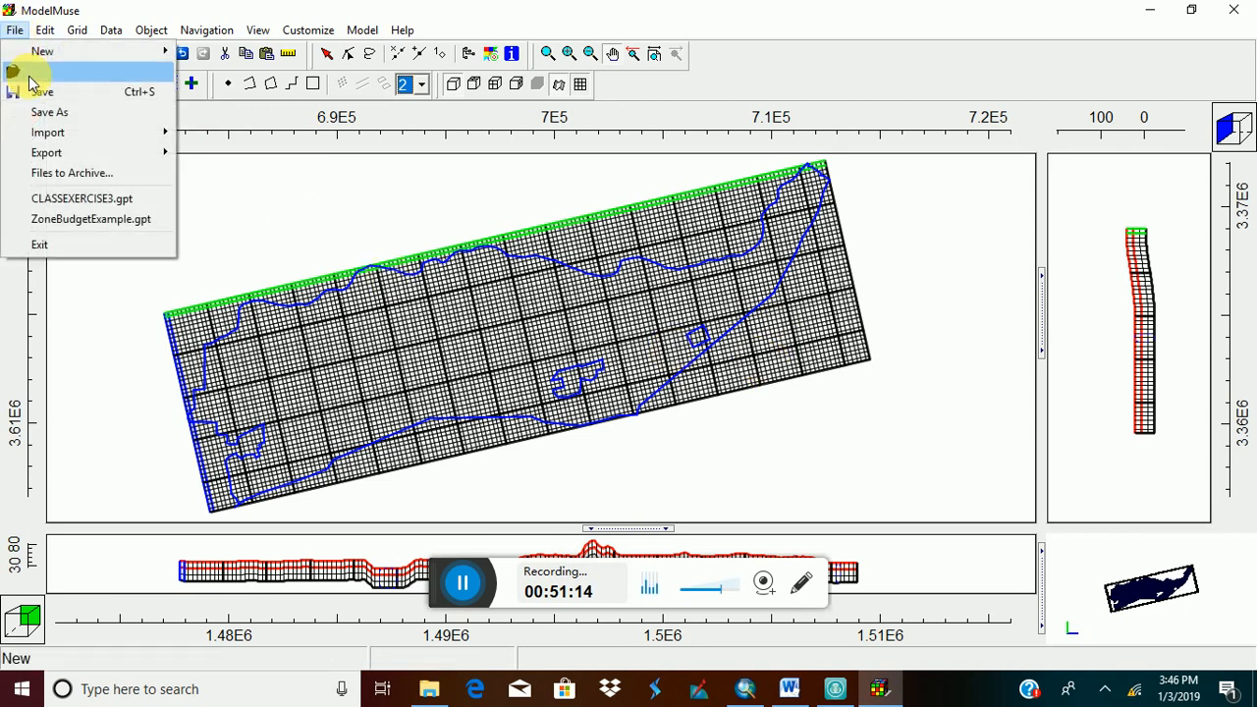
pyautogui.moveTo(89, 131)
pyautogui.click(226, 157)
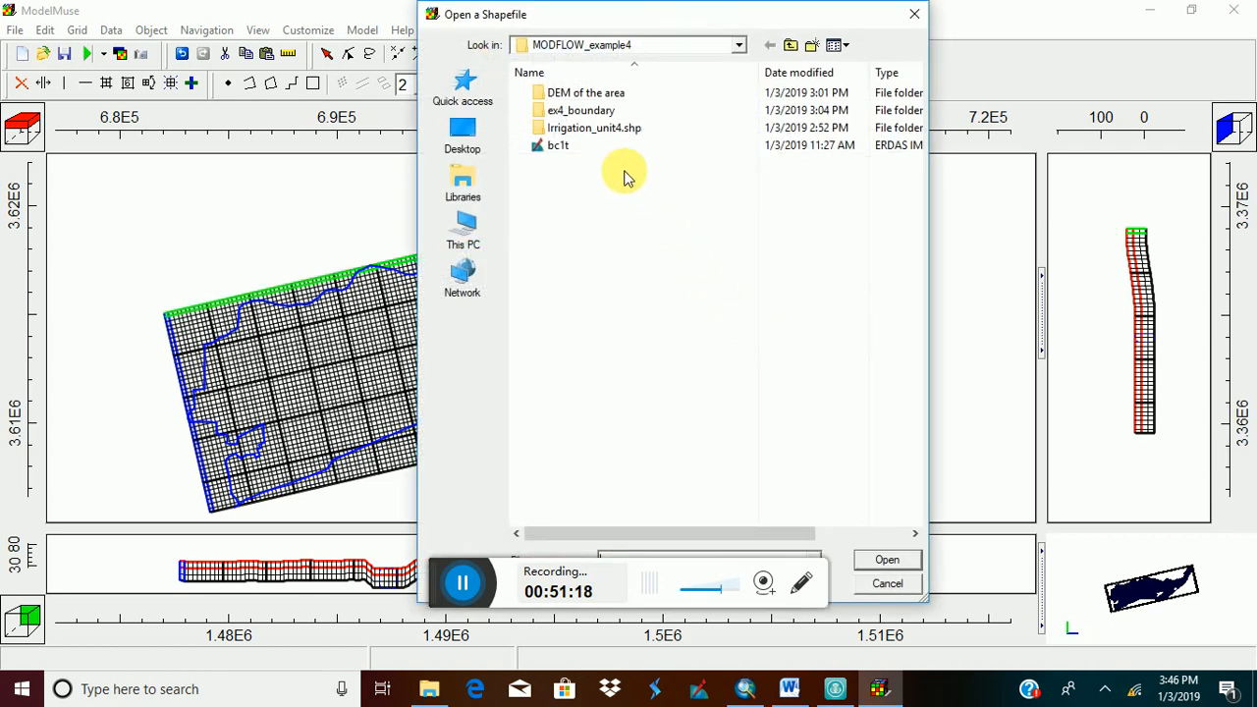
pyautogui.doubleClick(578, 110)
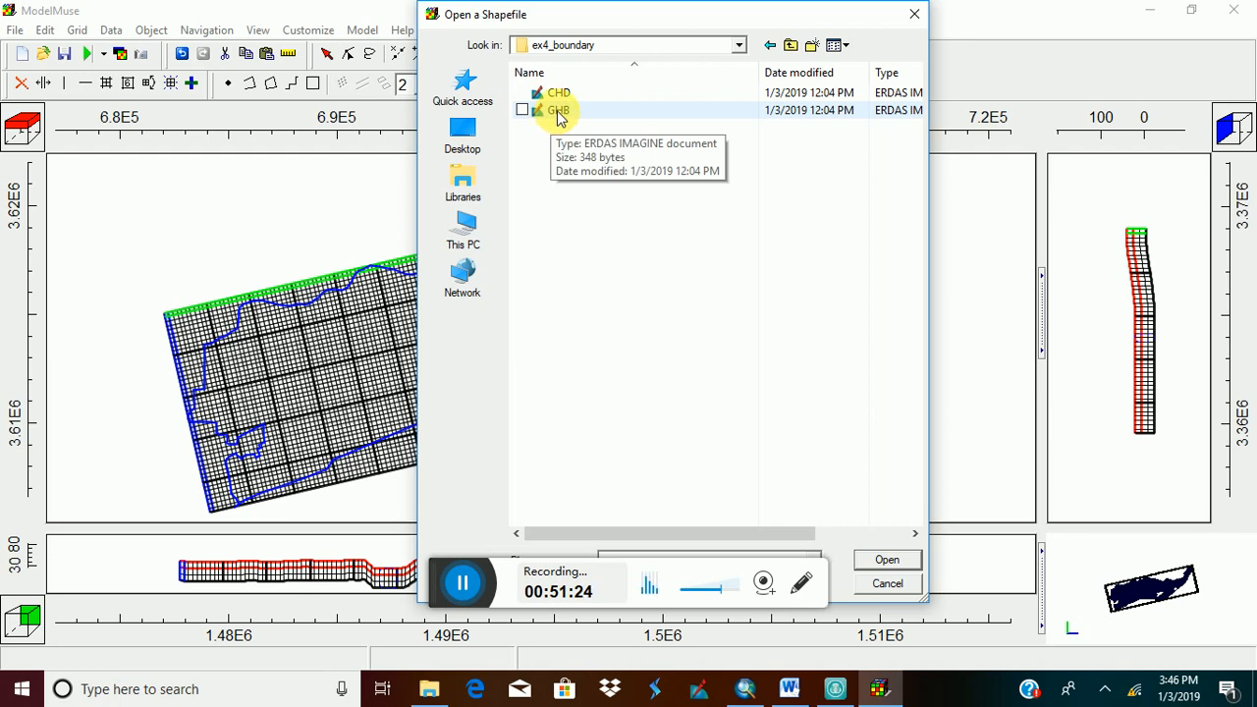
pyautogui.click(557, 113)
pyautogui.click(887, 559)
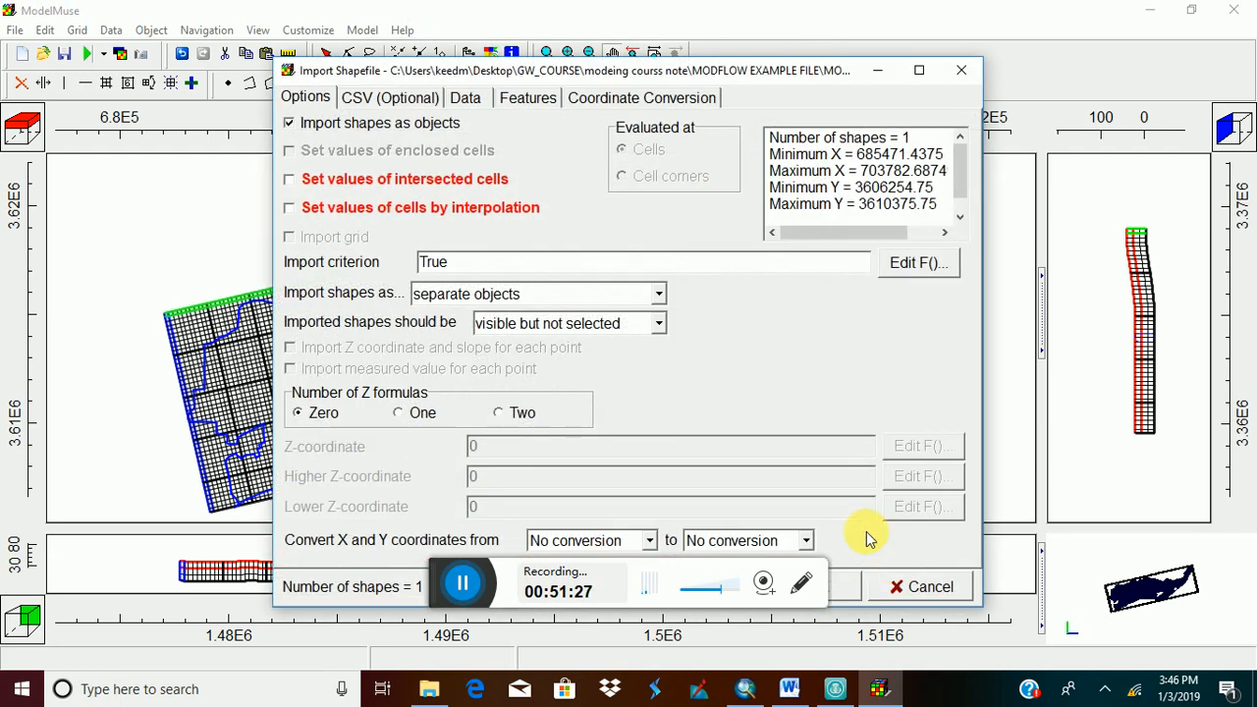
# Set the import to affect intersected cells with two Z formulas, Model_Top as the higher and upper_sandy_unit_Bottom as the lower Z-coordinate.
pyautogui.click(290, 181)
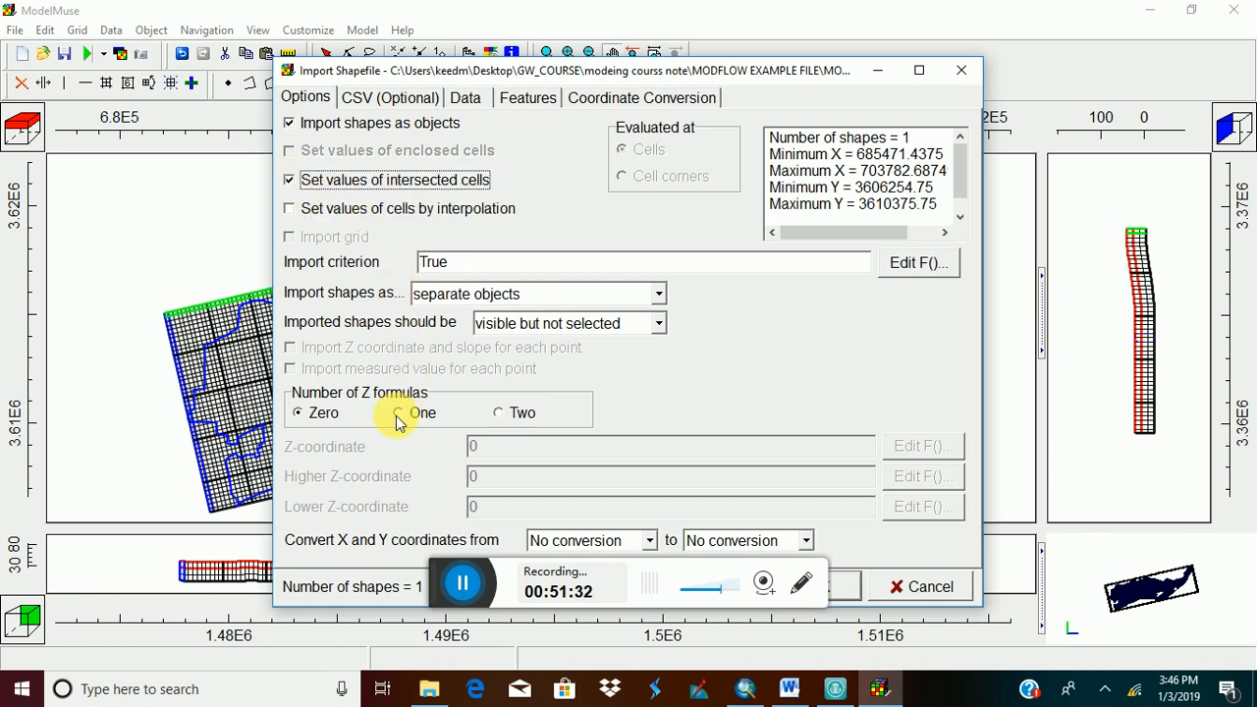
pyautogui.click(501, 416)
pyautogui.click(923, 476)
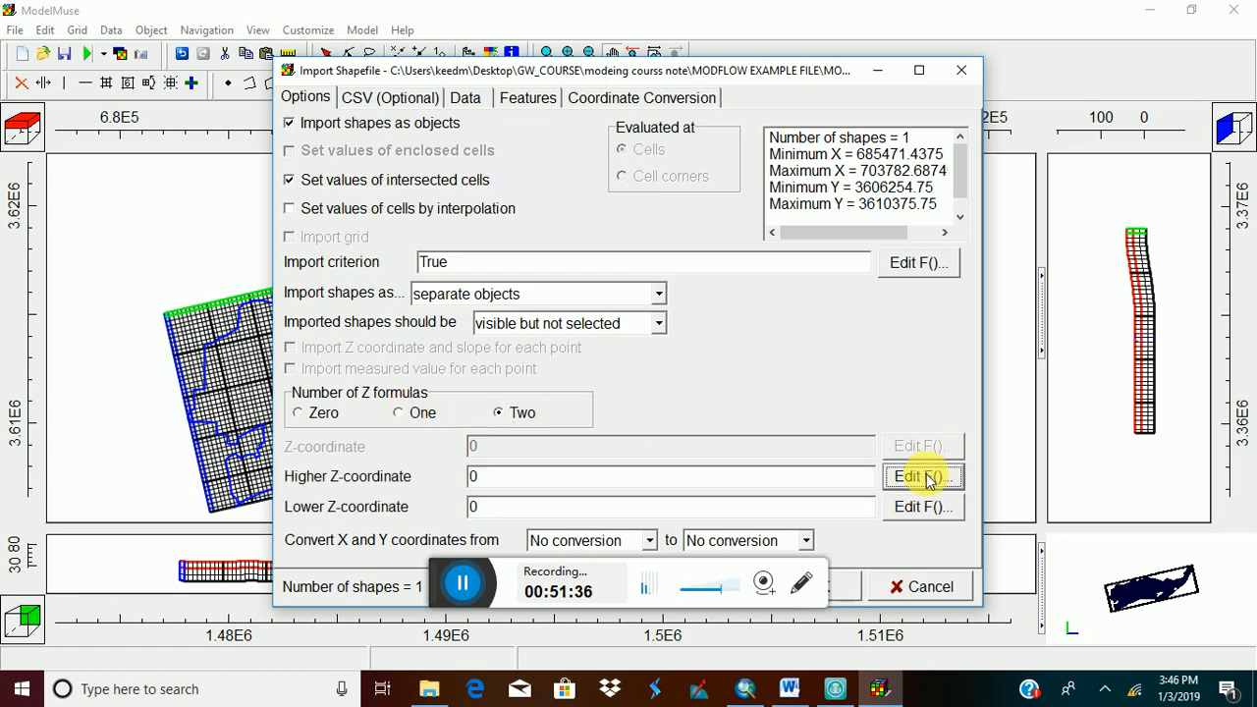
pyautogui.doubleClick(928, 158)
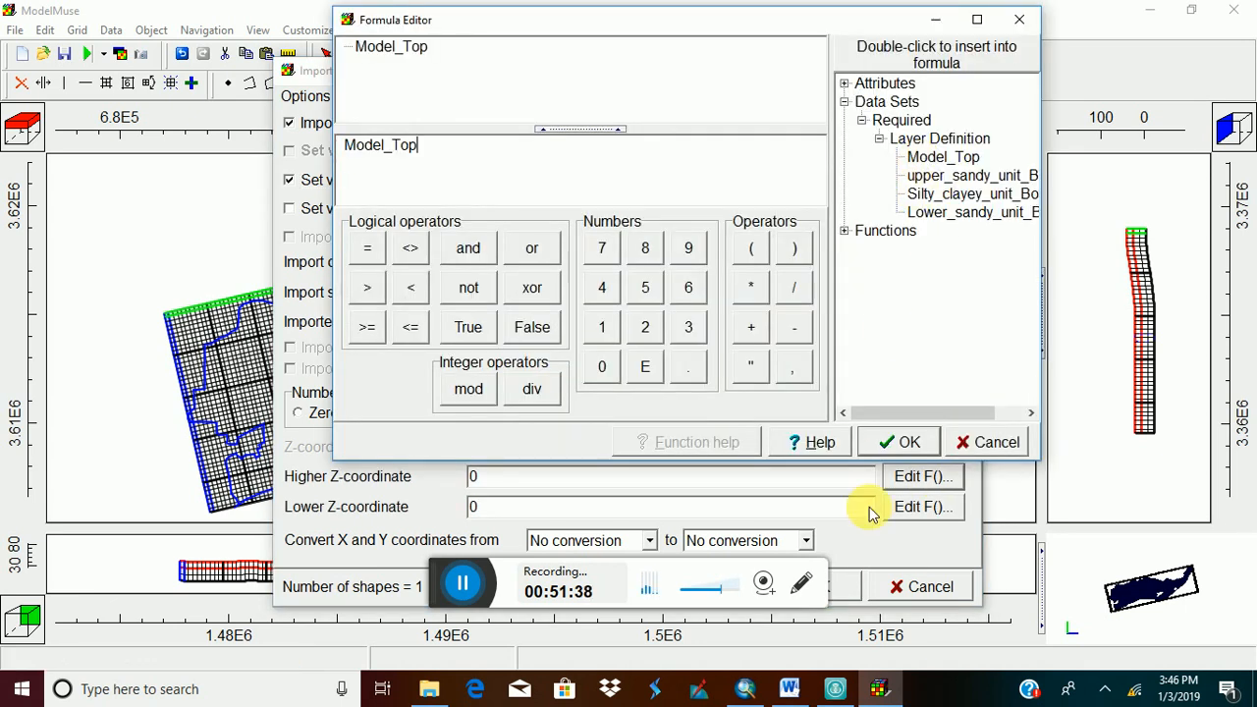
pyautogui.click(894, 442)
pyautogui.click(918, 505)
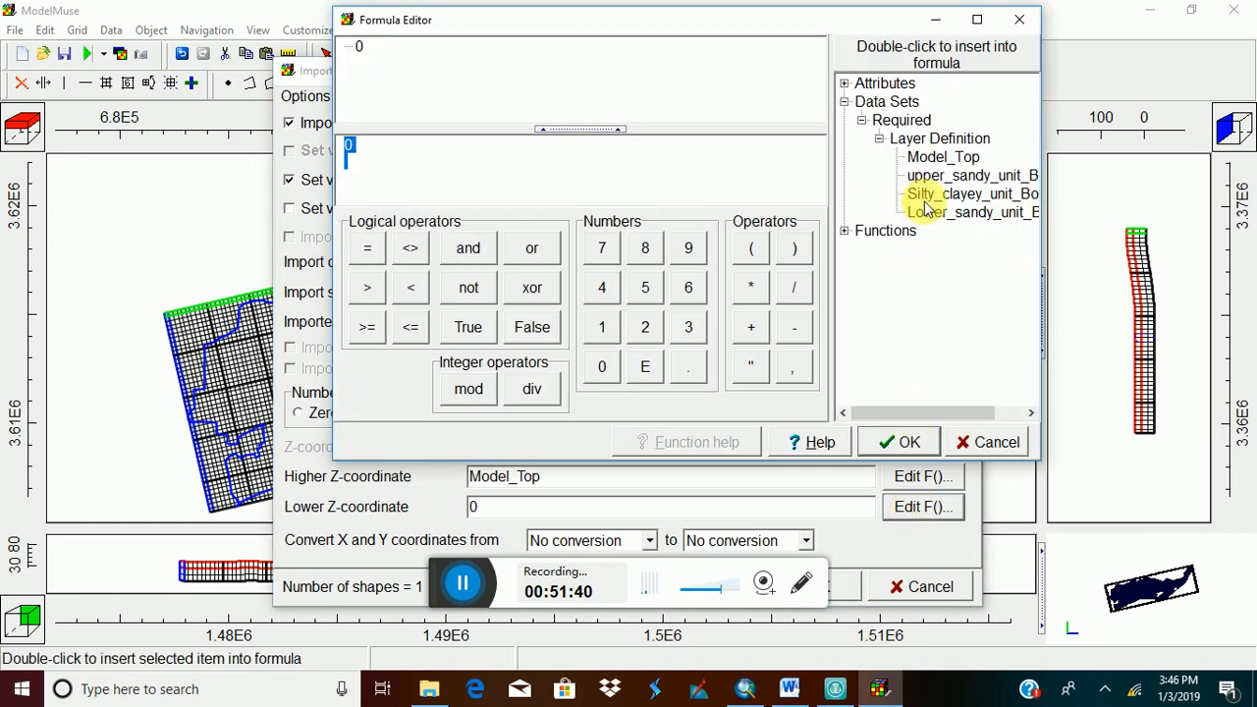
pyautogui.doubleClick(938, 178)
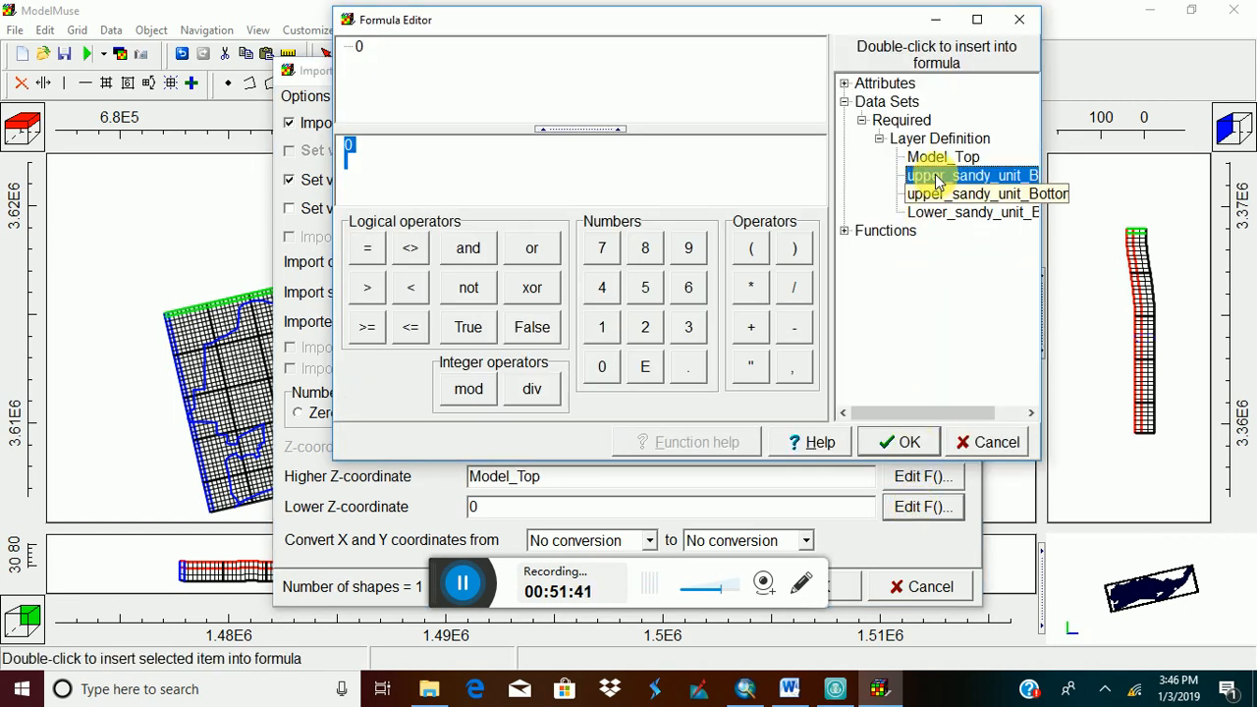
pyautogui.click(905, 444)
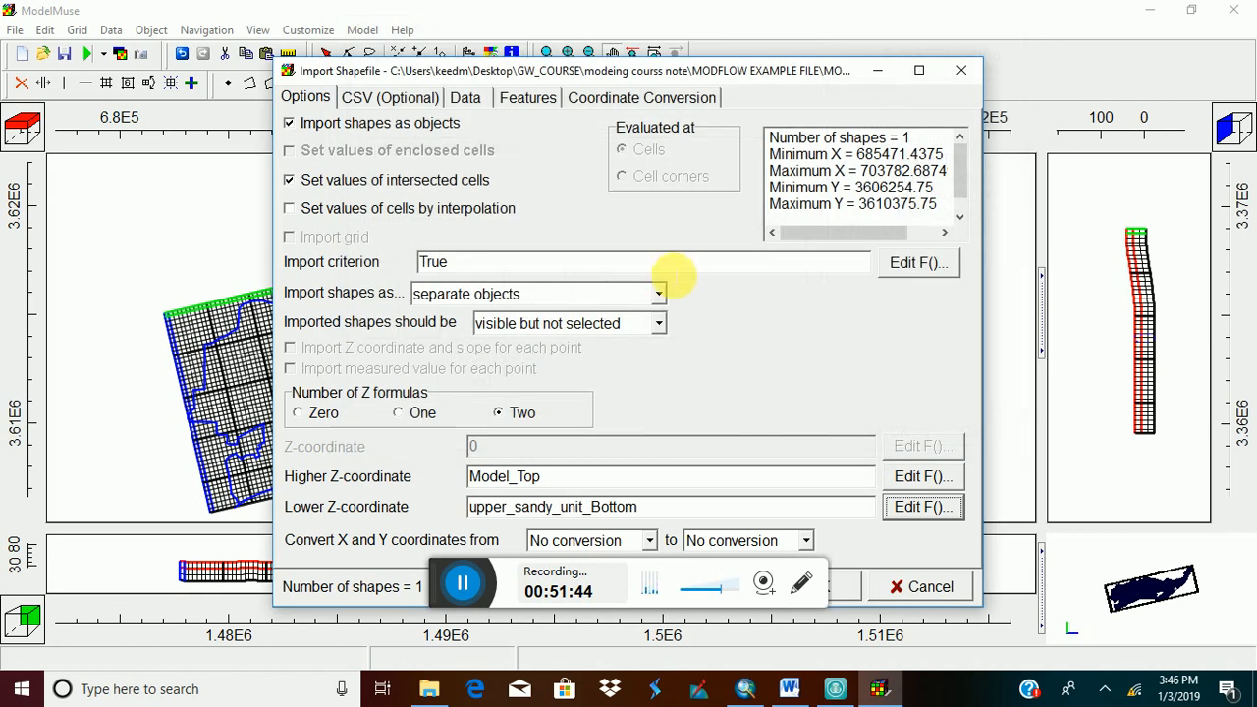
# Mark all the shapefile's attributes for import as new data sets and import the shape.
pyautogui.moveTo(744, 83); pyautogui.dragTo(749, 53)
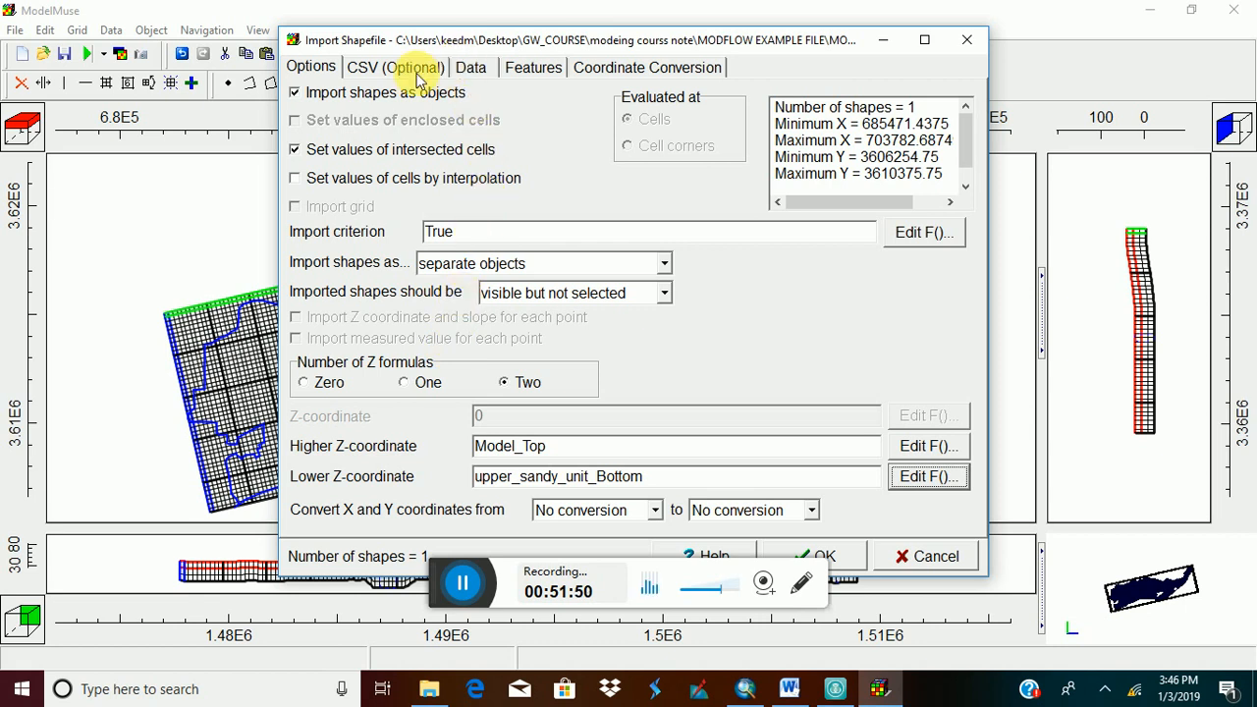
pyautogui.click(469, 69)
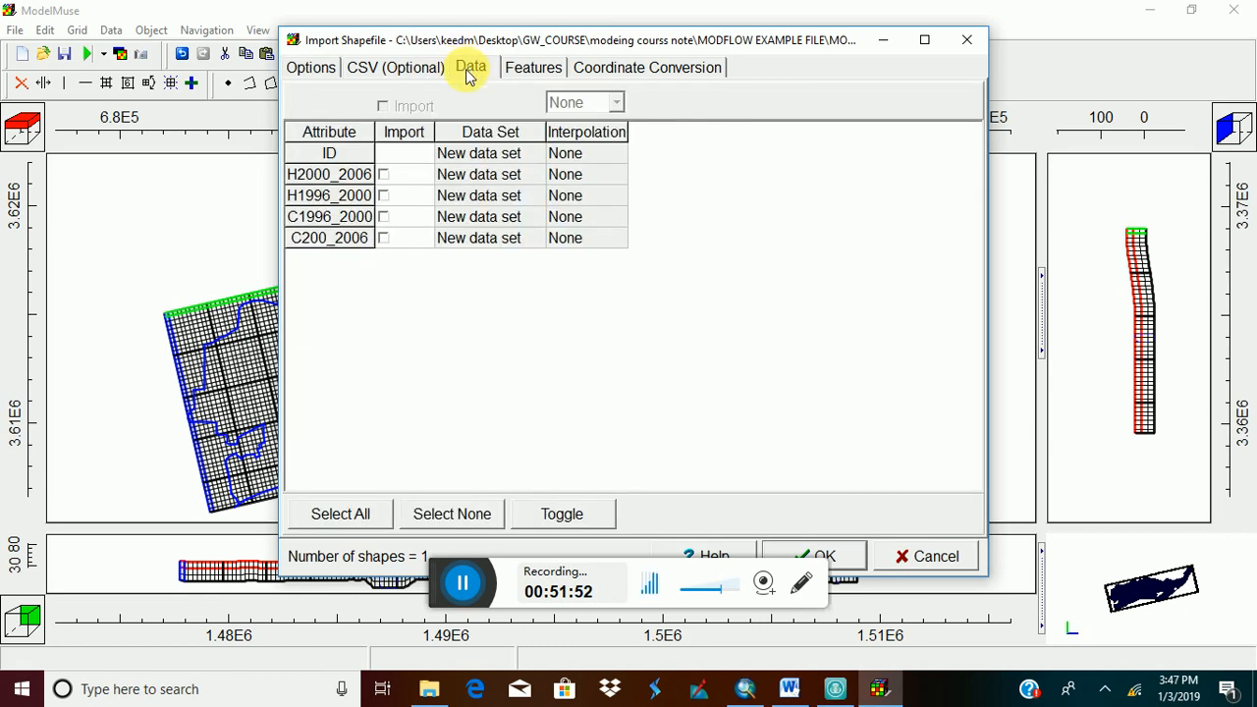
pyautogui.click(356, 511)
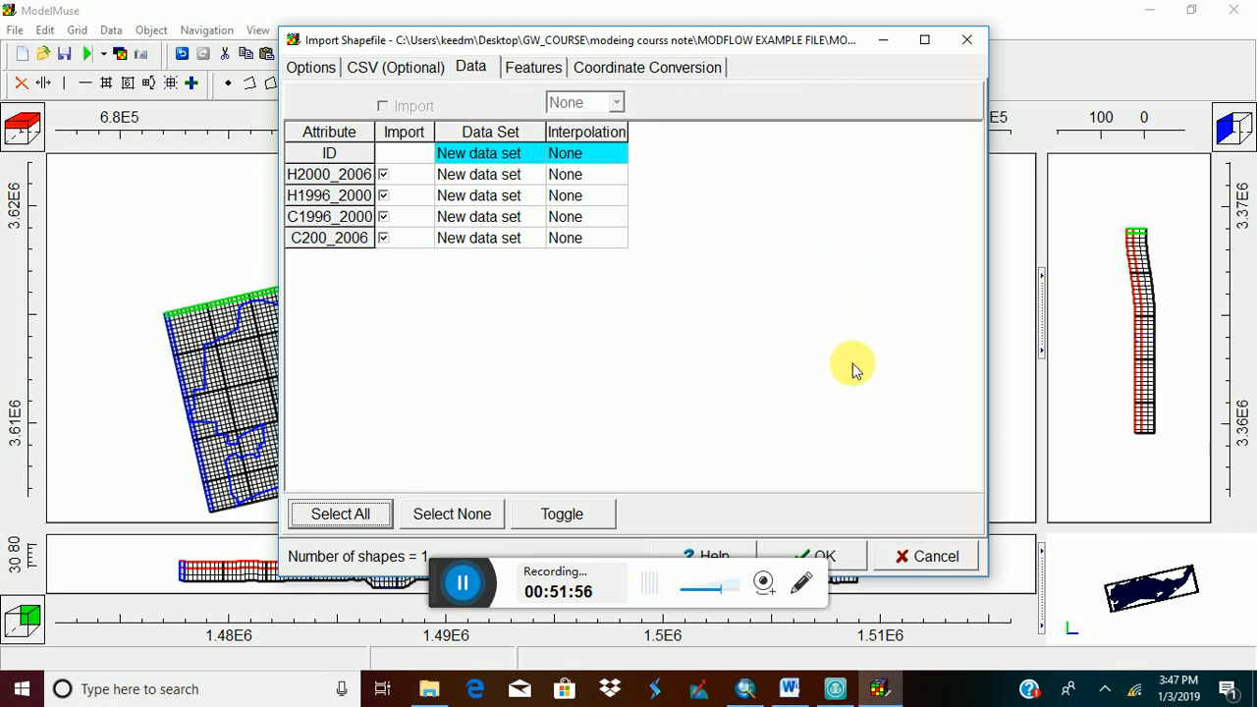
pyautogui.click(852, 560)
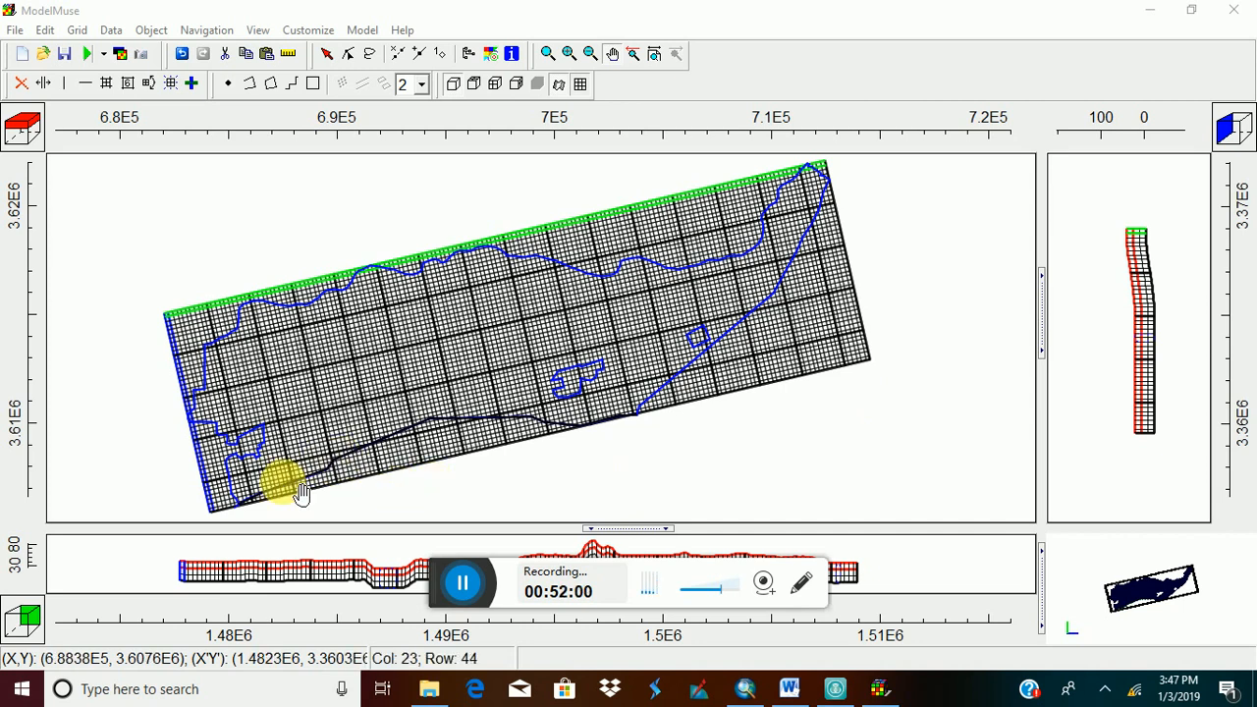
# Color the line of the imported GHB object along the model's southern edge red.
pyautogui.click(327, 54)
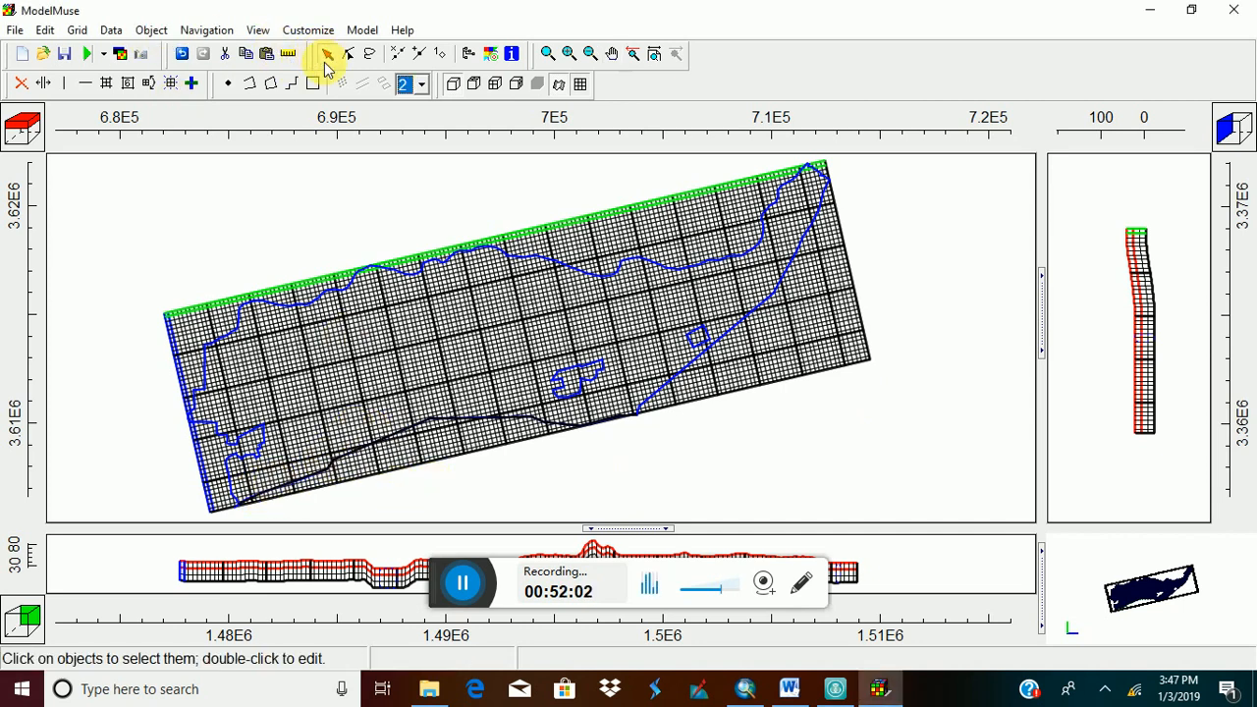
pyautogui.click(480, 420)
pyautogui.doubleClick(479, 419)
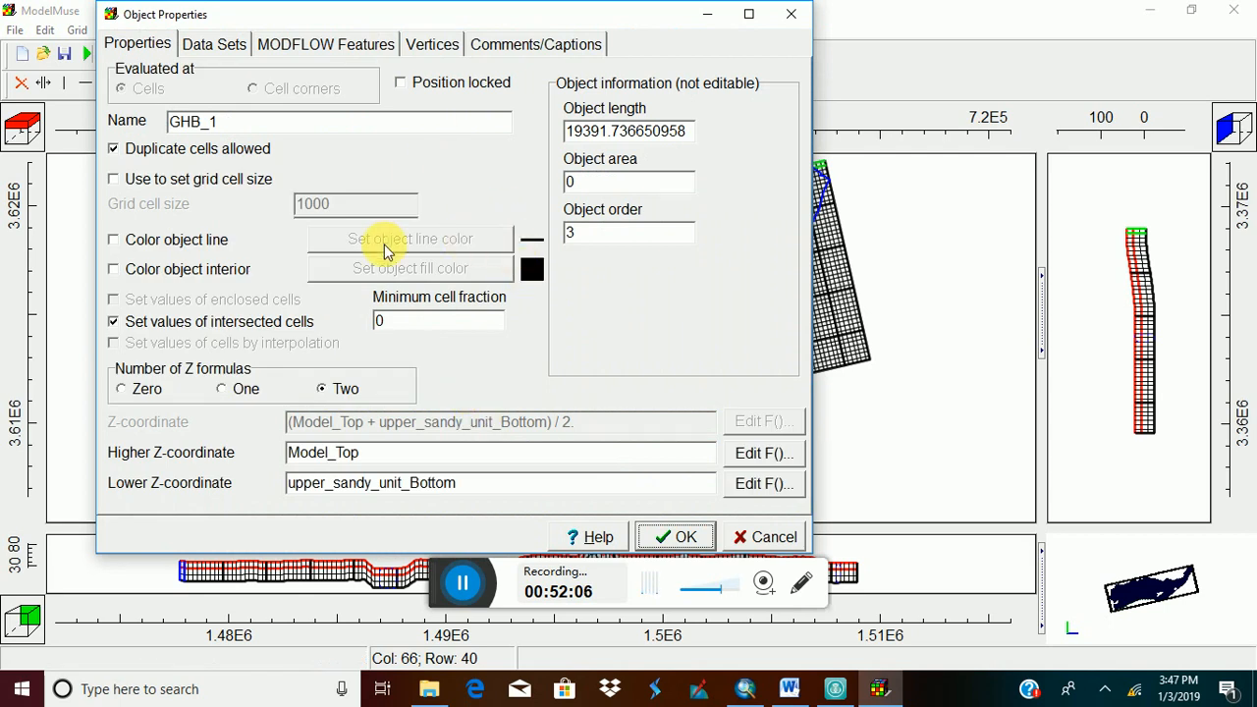
pyautogui.click(126, 243)
pyautogui.click(500, 251)
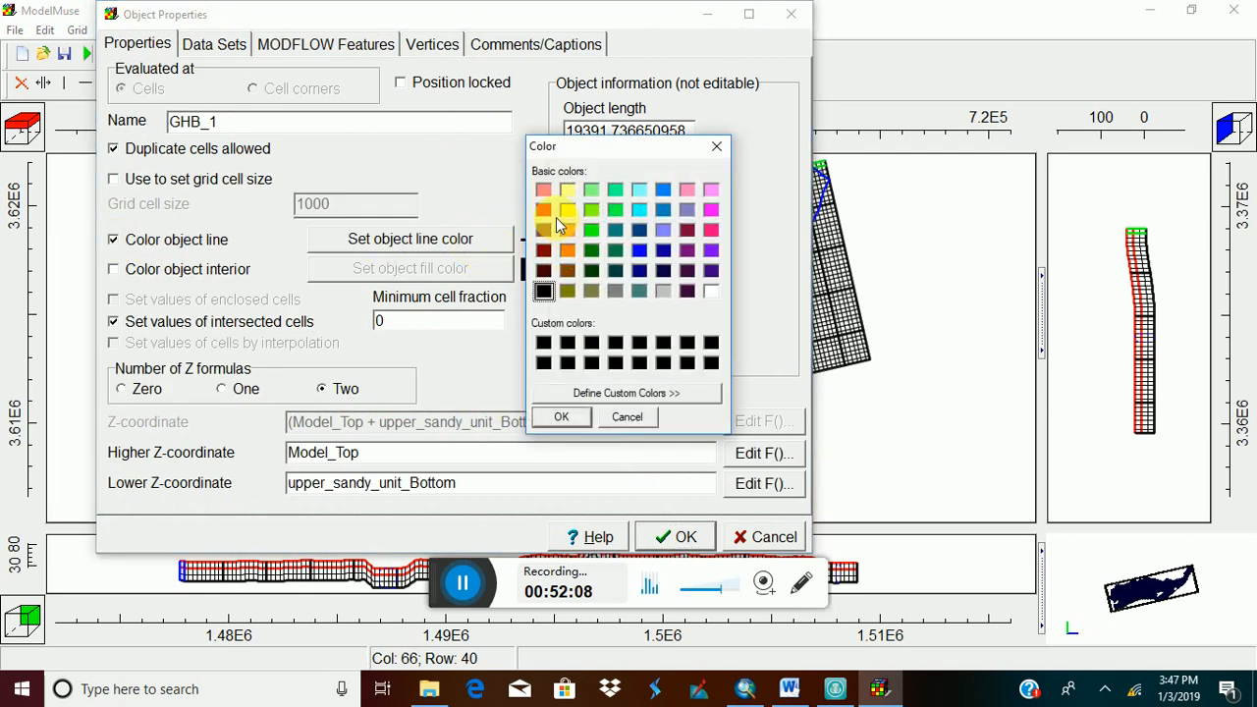
pyautogui.click(546, 211)
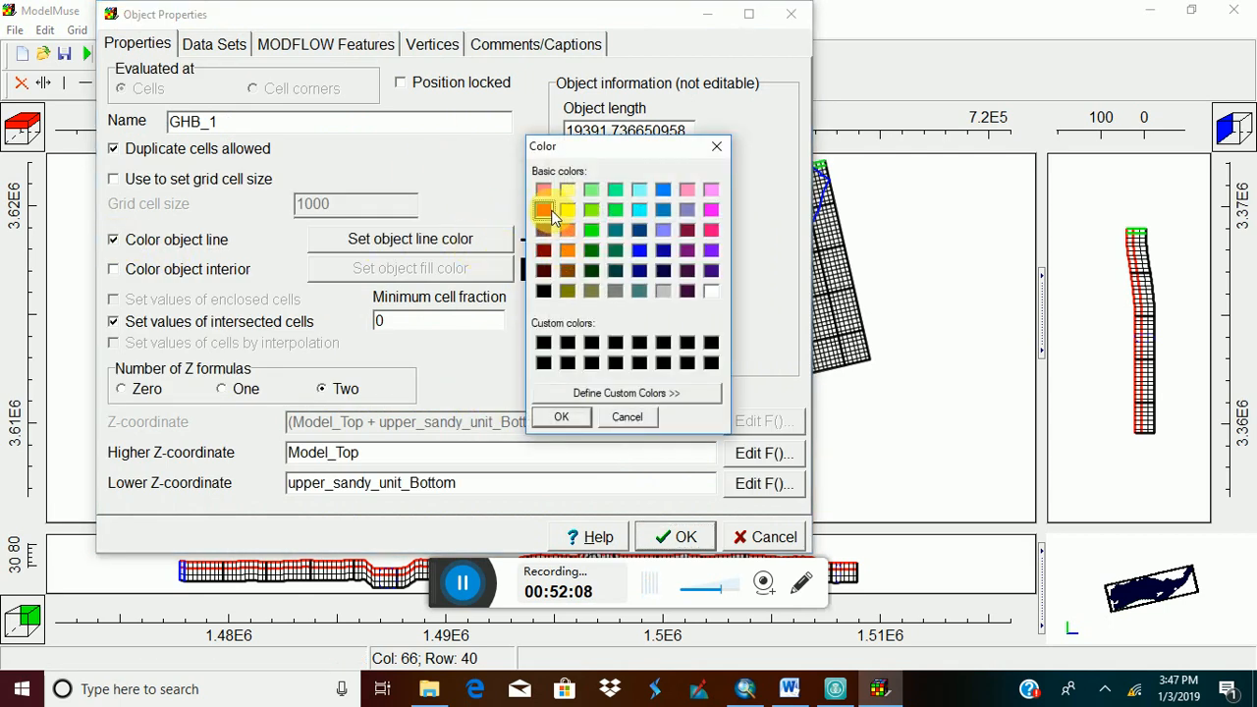
pyautogui.click(562, 417)
pyautogui.click(688, 536)
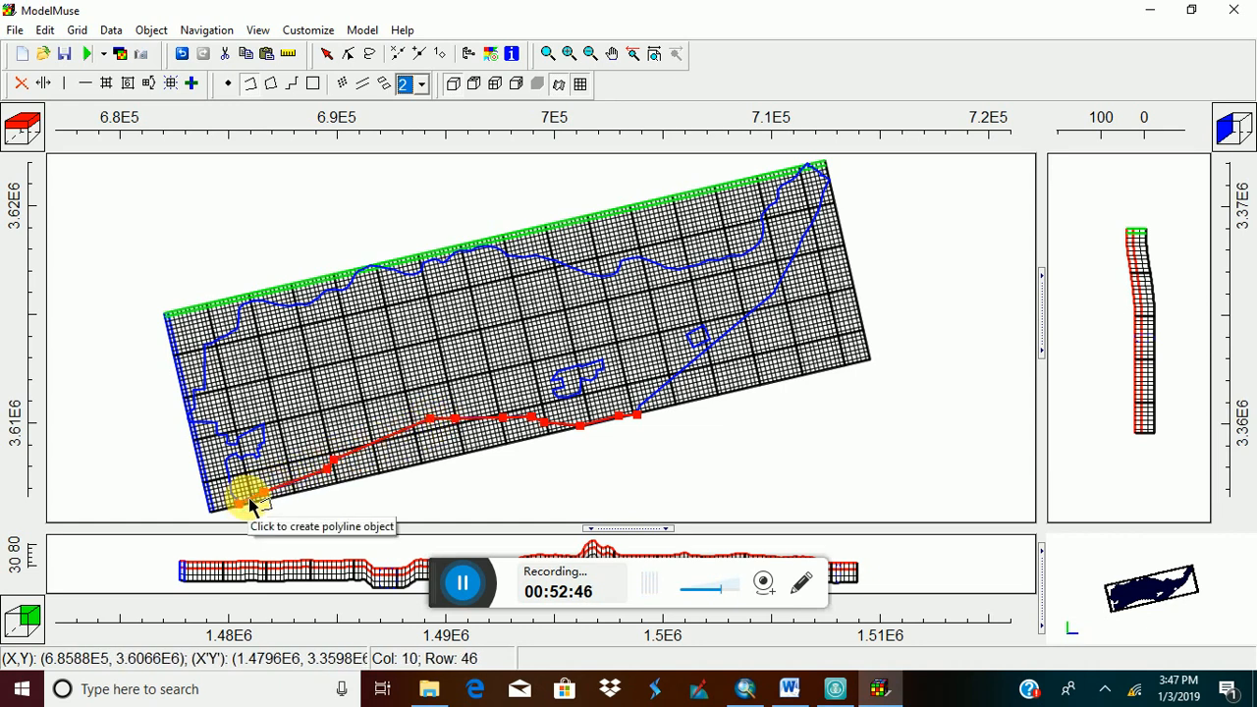
# Switch to UShare, start the screen mirroring again, and deselect the GHB line in the model view.
pyautogui.click(836, 694)
pyautogui.click(615, 432)
pyautogui.click(486, 494)
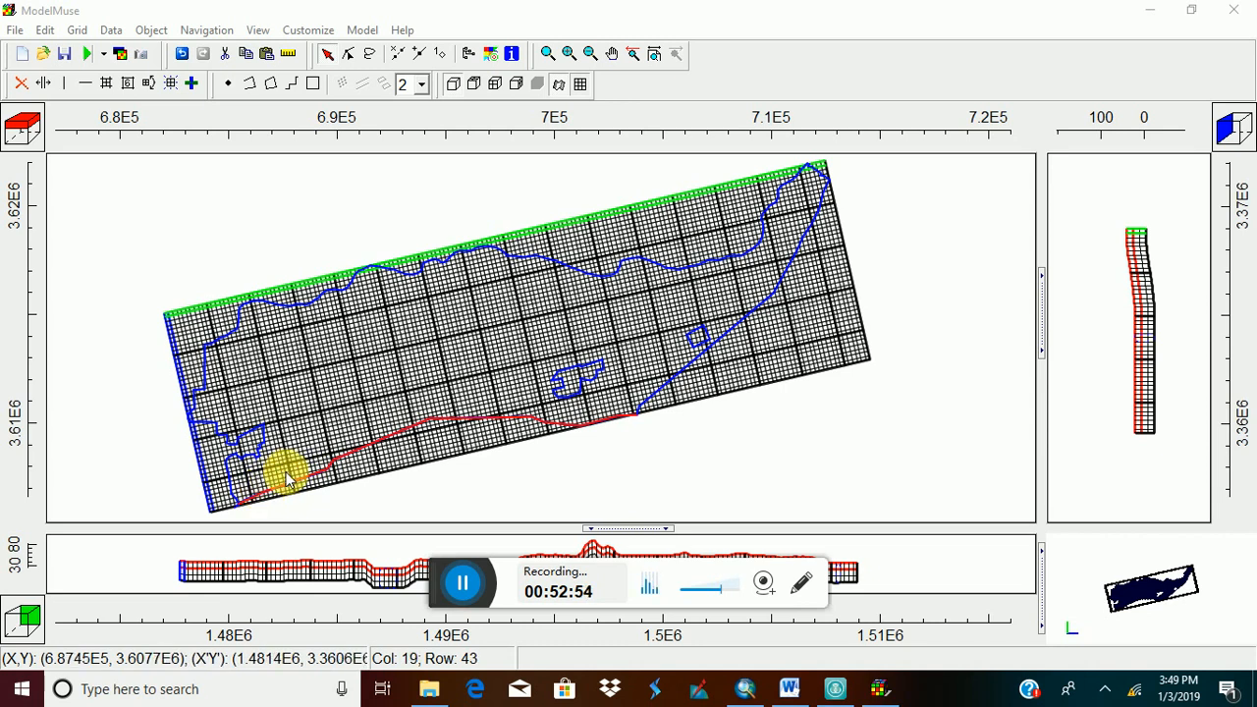
# Enable the GHB General-Head Boundary package for the red GHB line with 11 times and maximize its properties window.
pyautogui.doubleClick(550, 424)
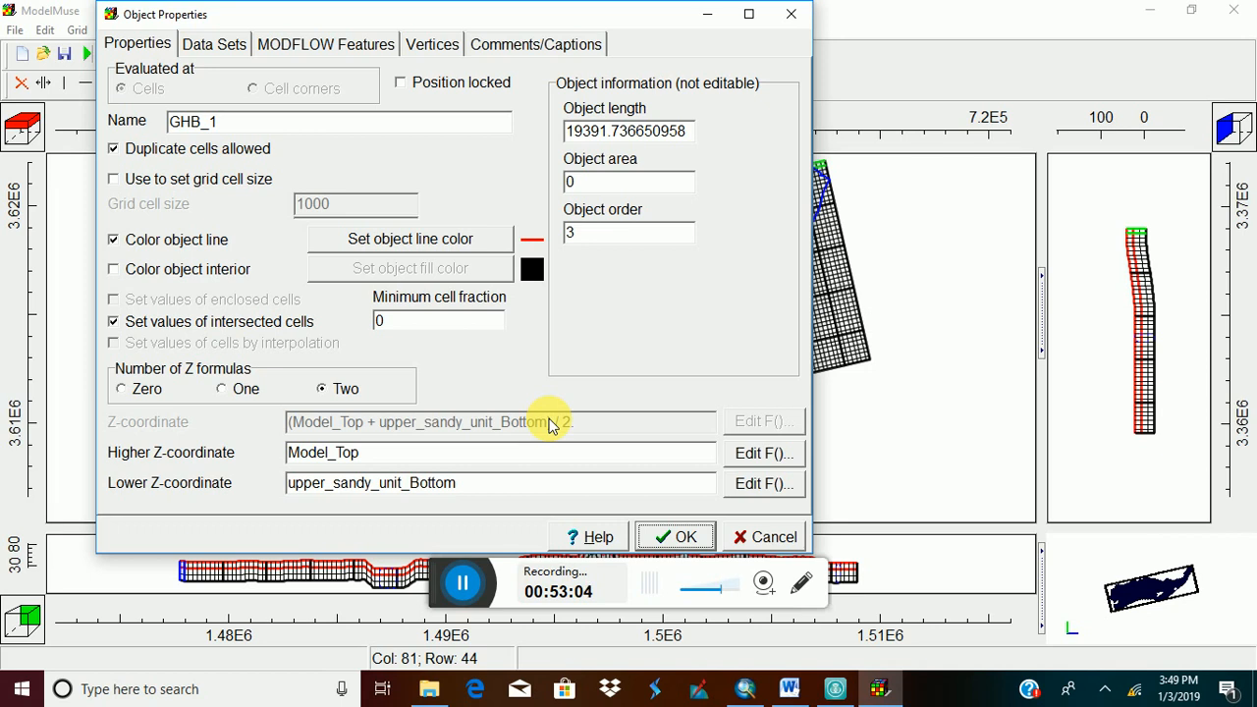
pyautogui.click(283, 51)
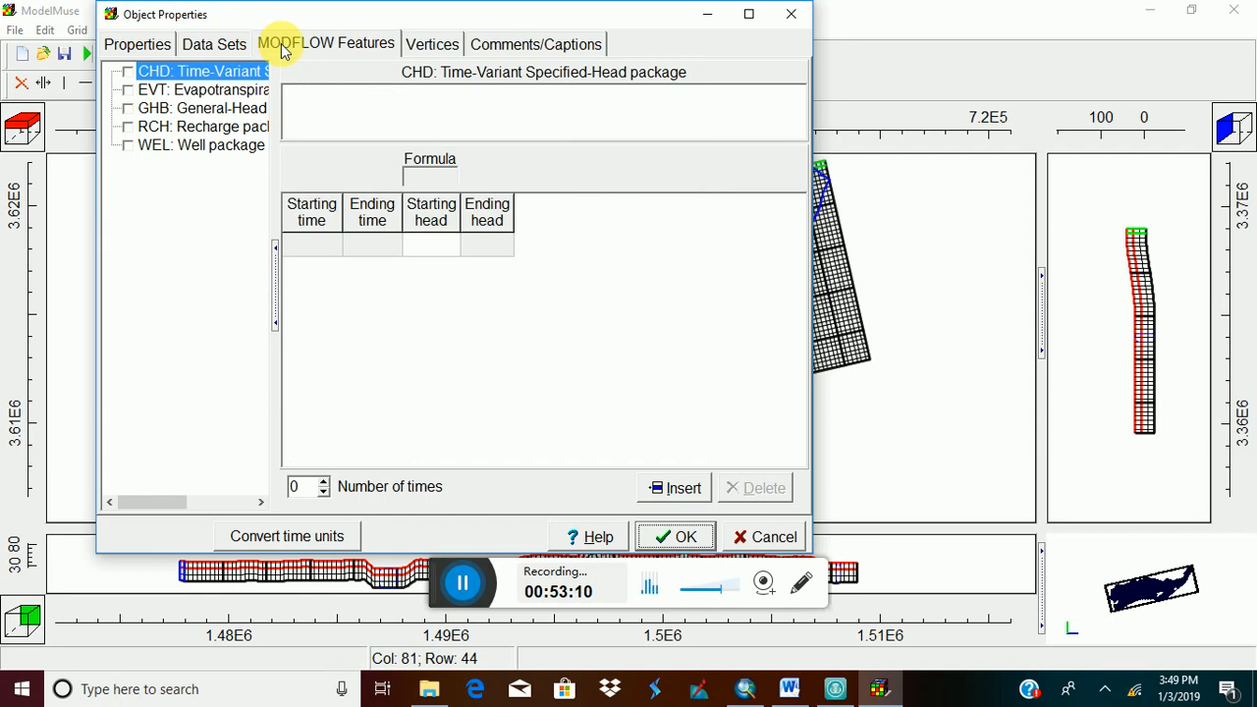
pyautogui.click(131, 115)
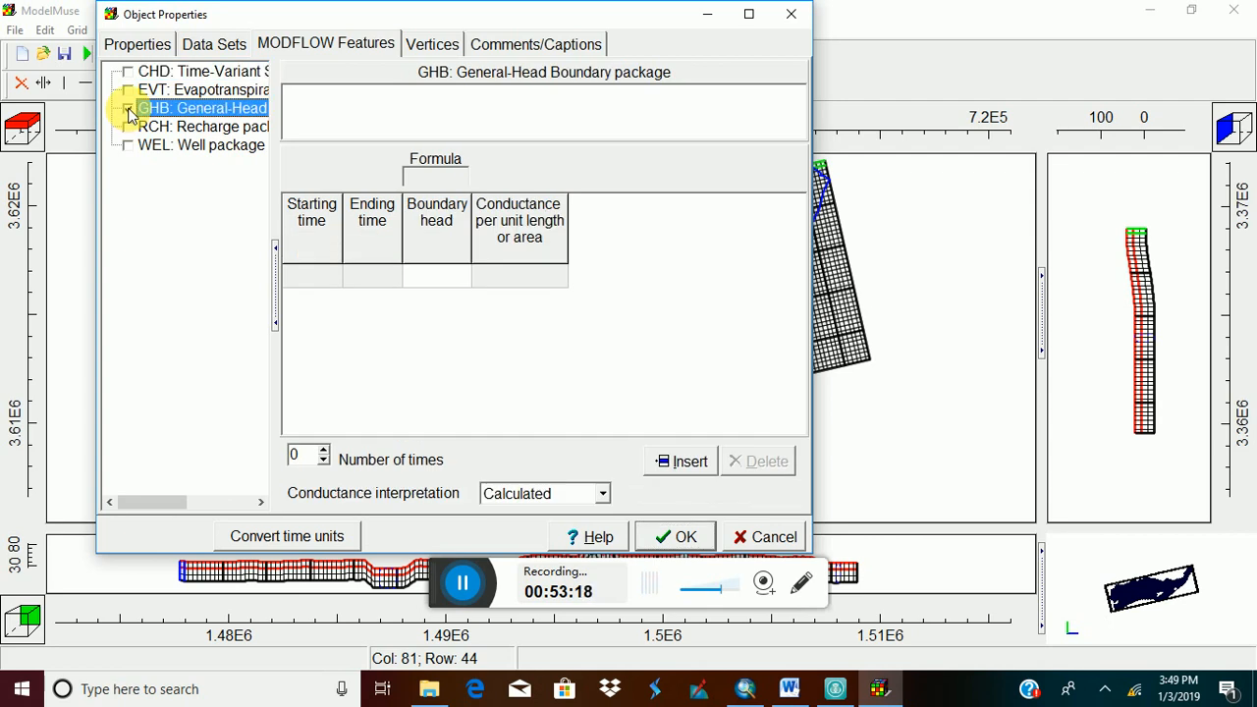
pyautogui.click(129, 110)
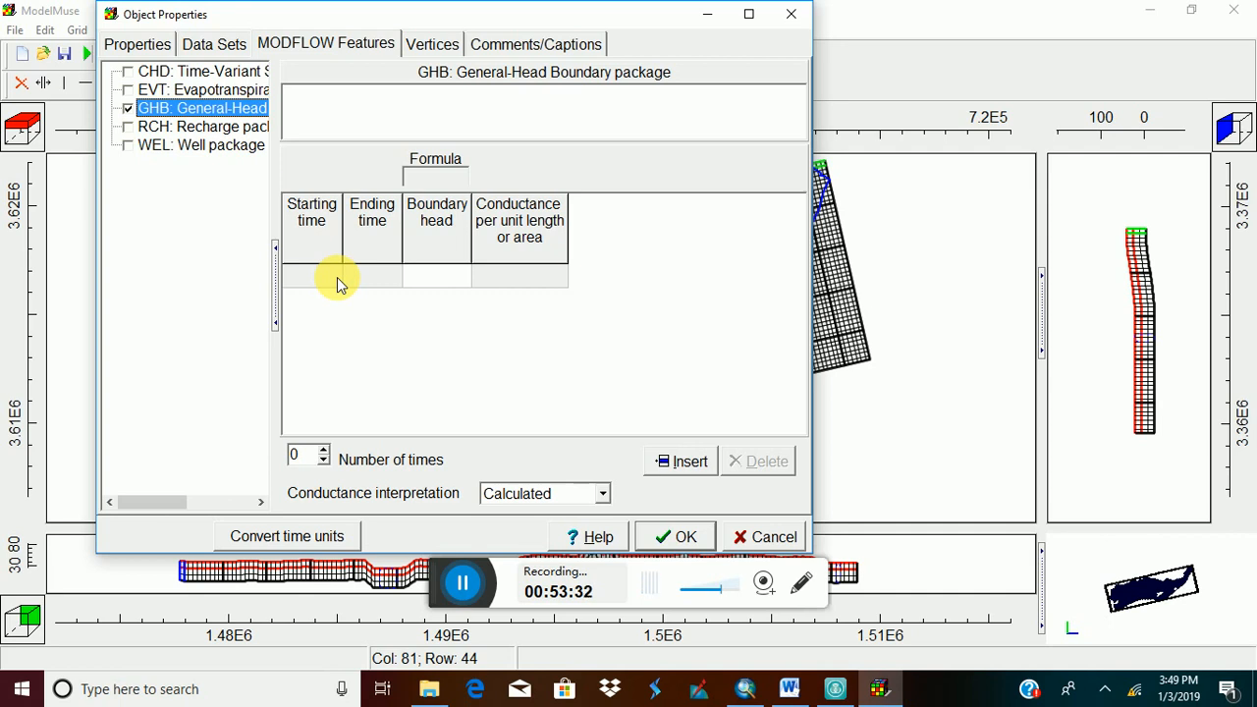
pyautogui.click(296, 454)
pyautogui.doubleClick(289, 456)
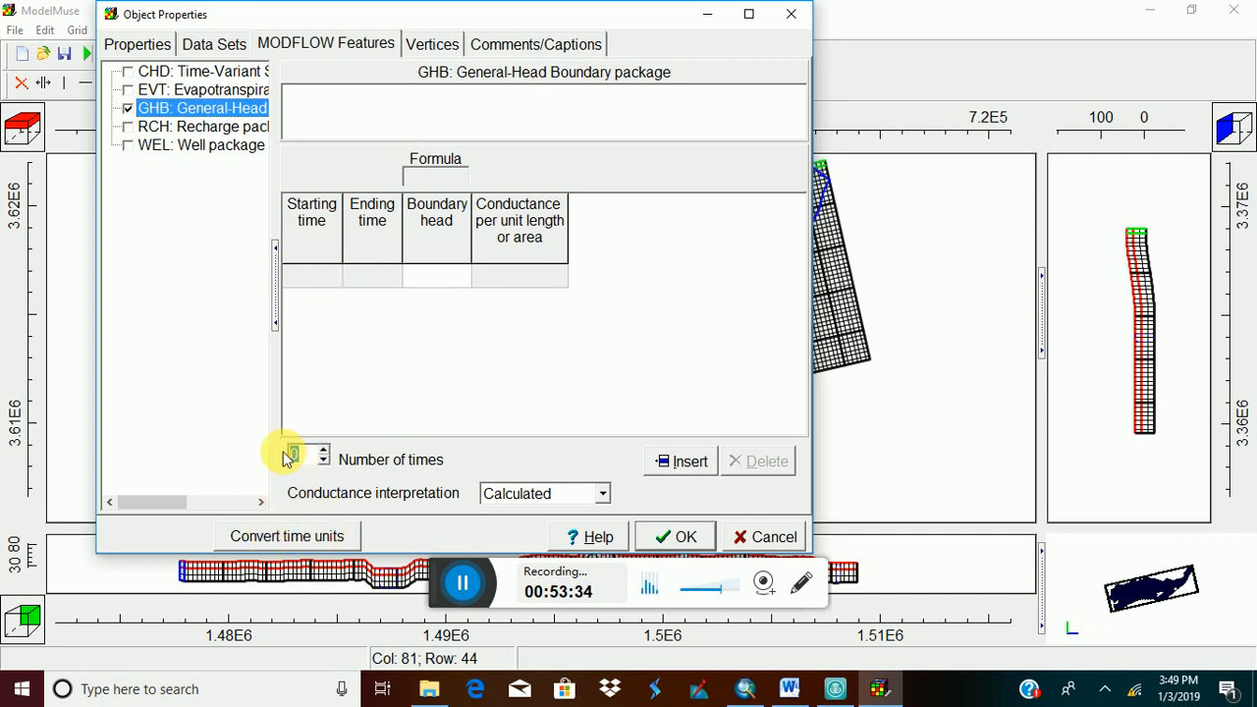
pyautogui.write('11')
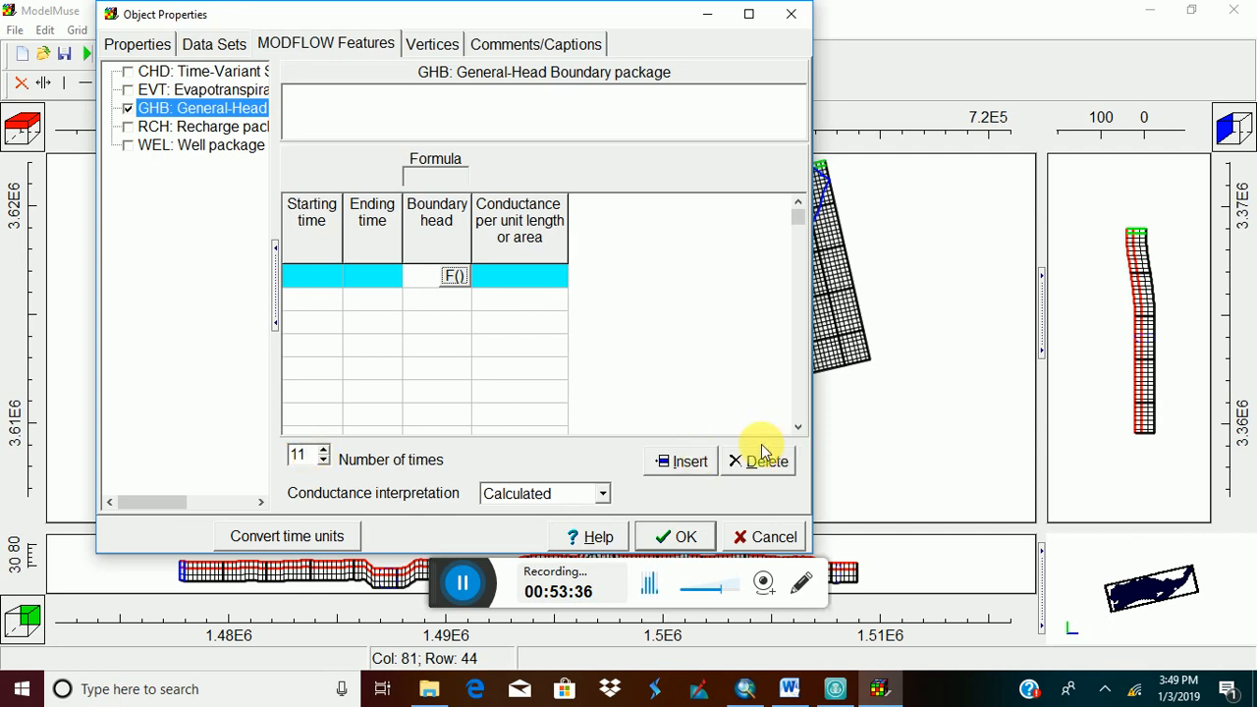
pyautogui.click(748, 15)
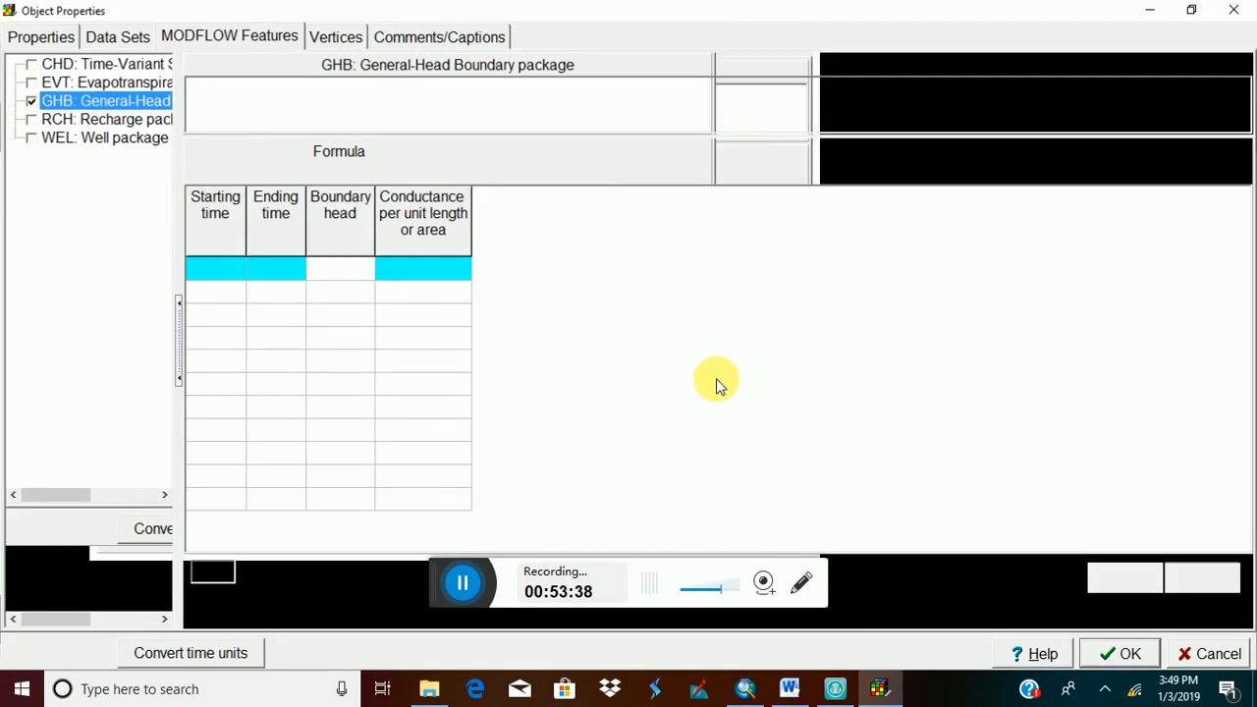
pyautogui.click(220, 270)
pyautogui.click(236, 270)
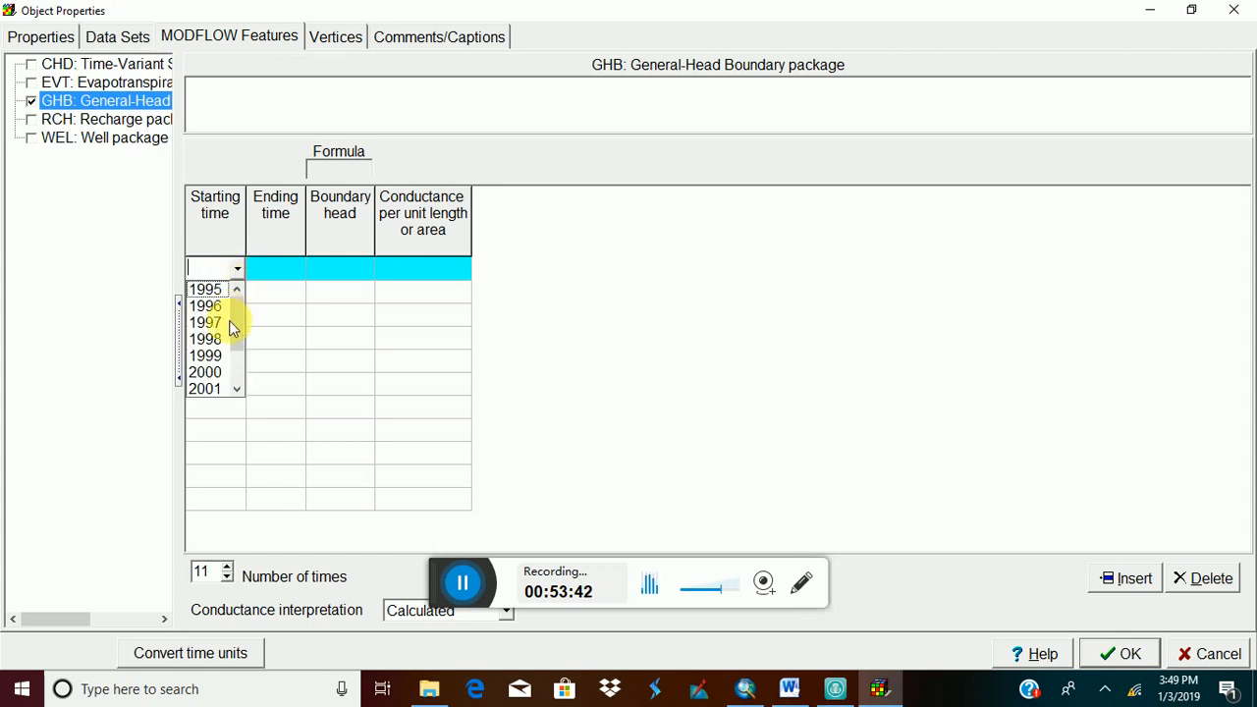
pyautogui.moveTo(240, 325)
pyautogui.mouseDown()
pyautogui.moveTo(242, 365)
pyautogui.moveTo(245, 306)
pyautogui.mouseUp()
# Switch to UShare, start mirroring the screen to UShare-7272, and minimize its window.
pyautogui.click(835, 688)
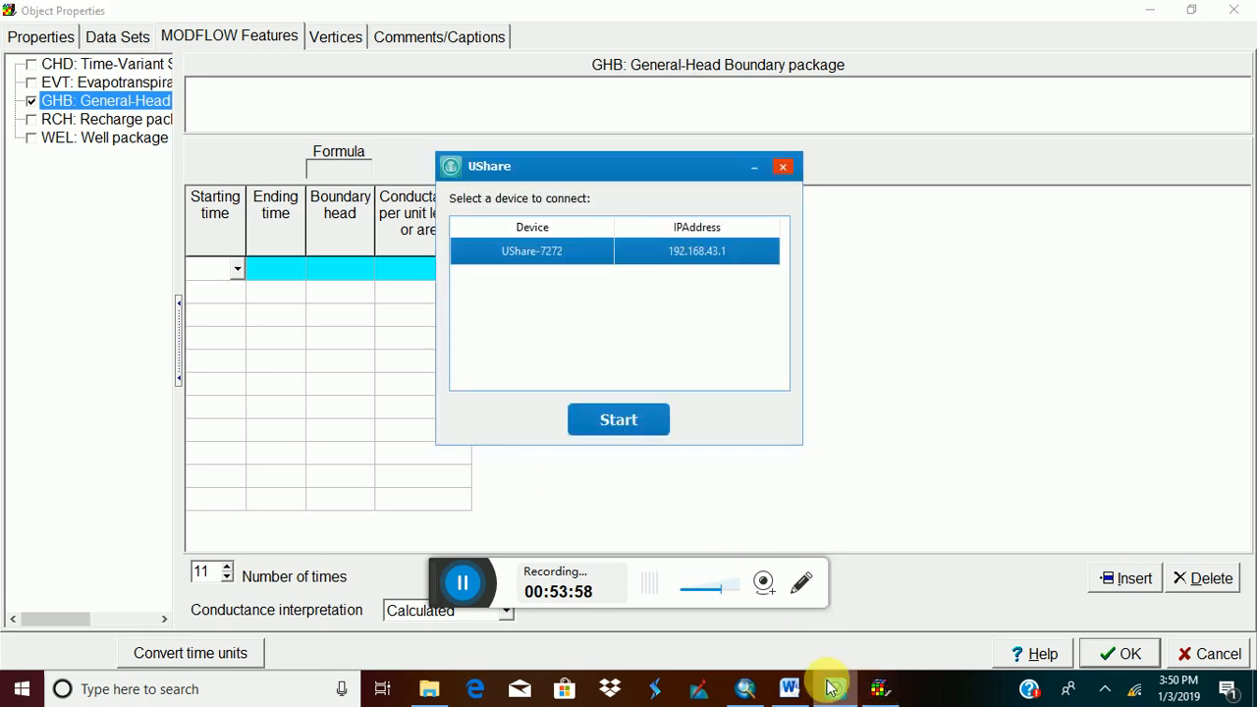
pyautogui.click(636, 421)
pyautogui.click(758, 167)
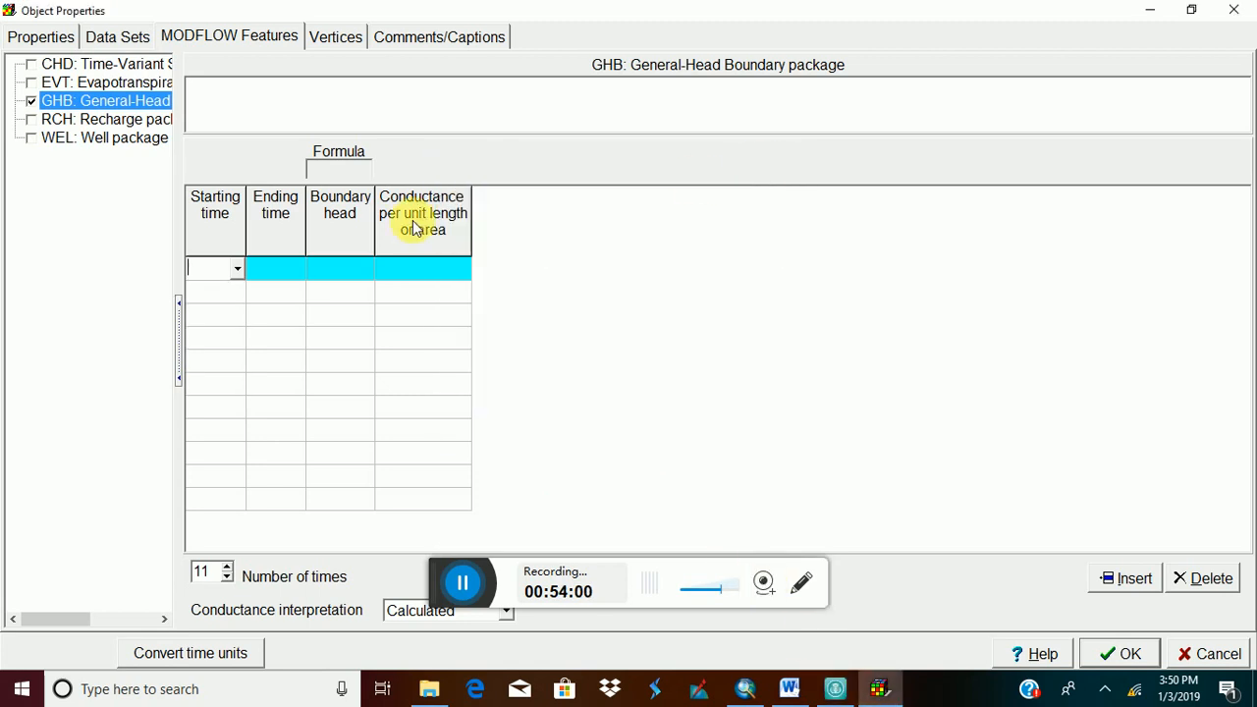
# Set the starting times of the first three GHB rows to 1995, 1996 and 1997.
pyautogui.click(240, 266)
pyautogui.click(238, 268)
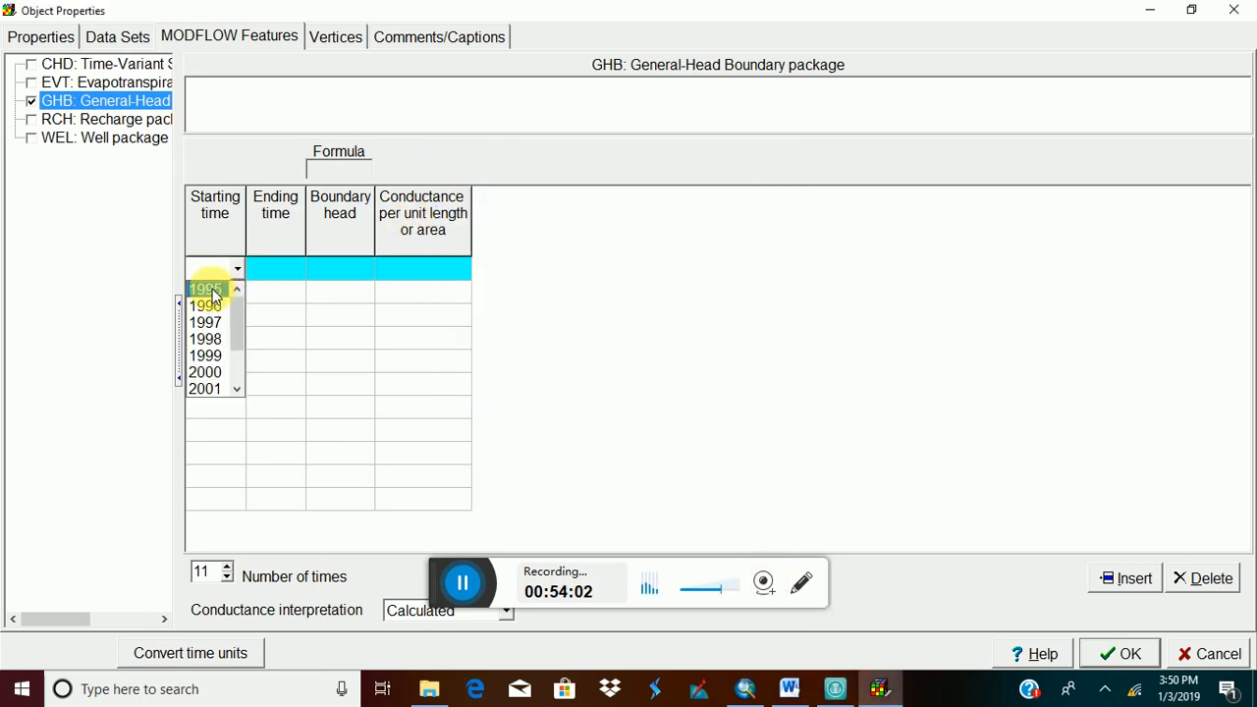
pyautogui.click(214, 285)
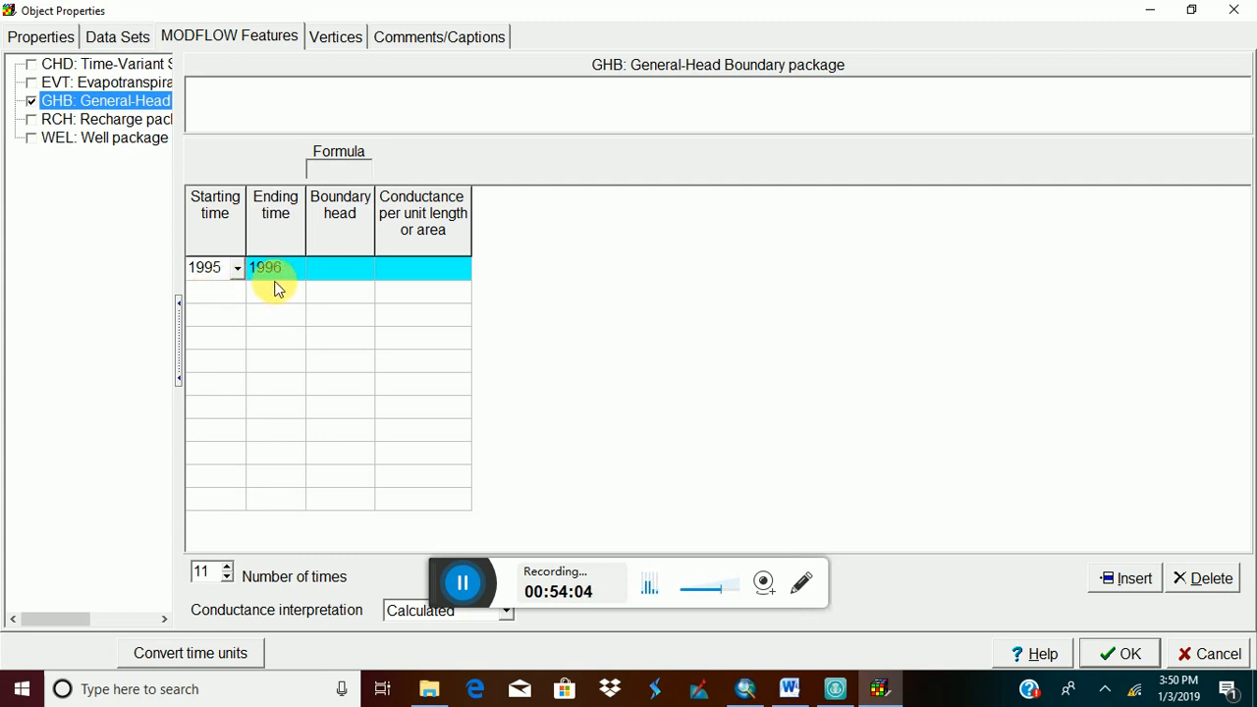
pyautogui.click(240, 294)
pyautogui.click(237, 292)
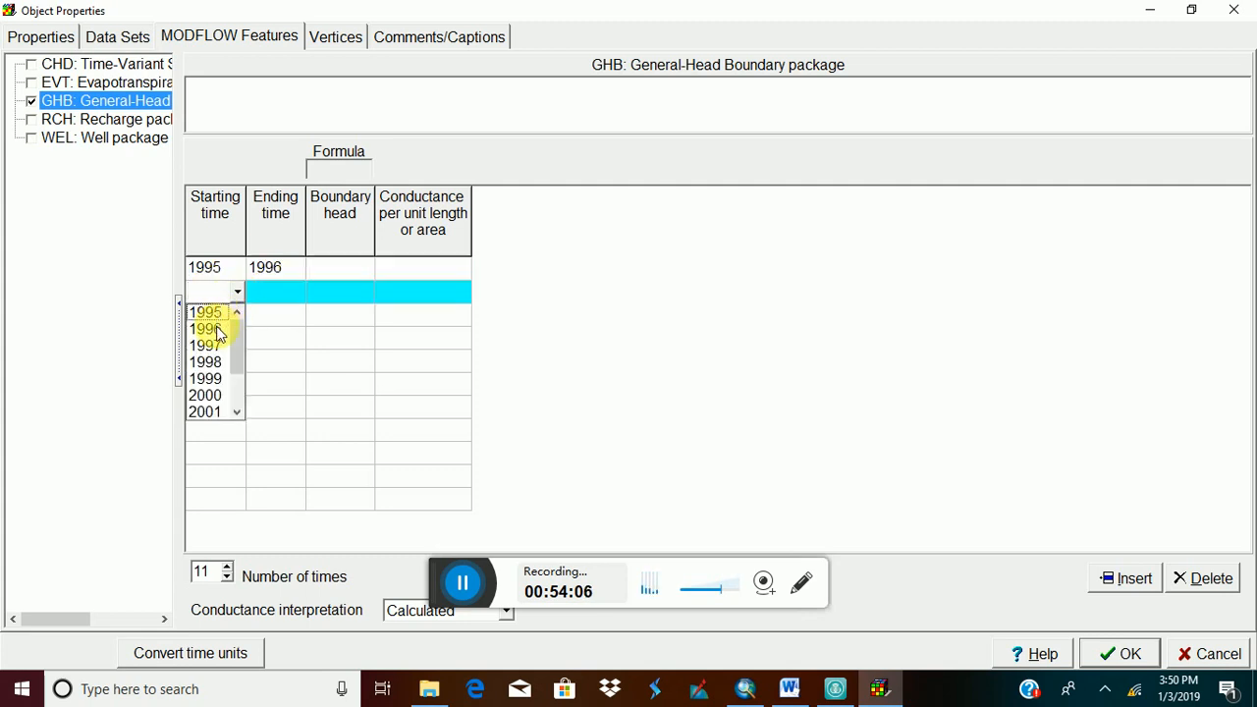
pyautogui.click(217, 336)
pyautogui.click(218, 317)
pyautogui.click(236, 314)
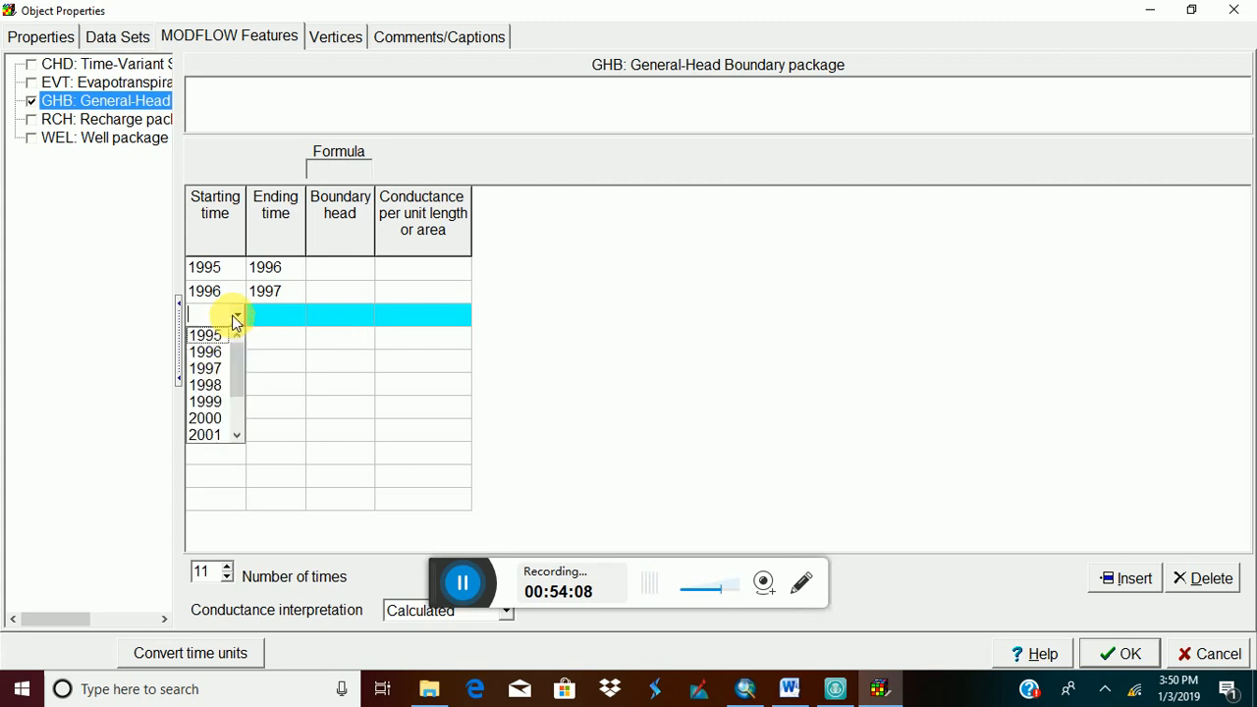
pyautogui.click(227, 367)
# Set the starting times of the fourth and fifth GHB rows to 1998 and 1999.
pyautogui.click(224, 339)
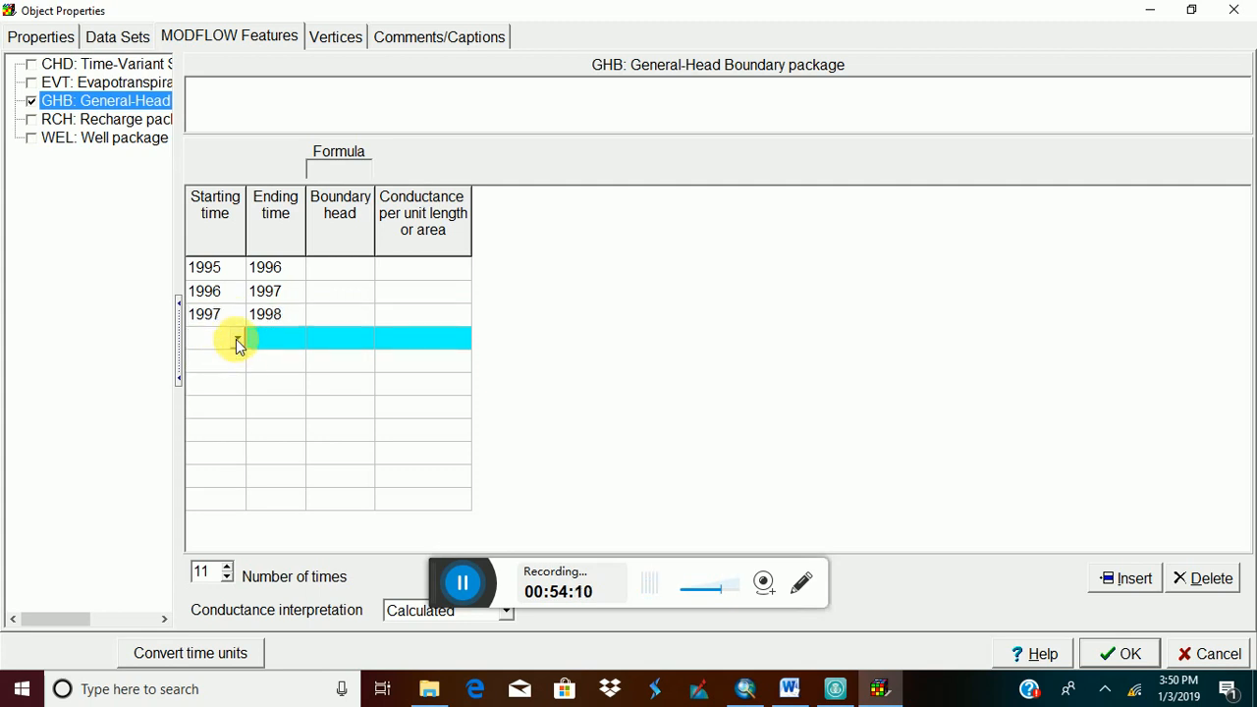
pyautogui.click(236, 338)
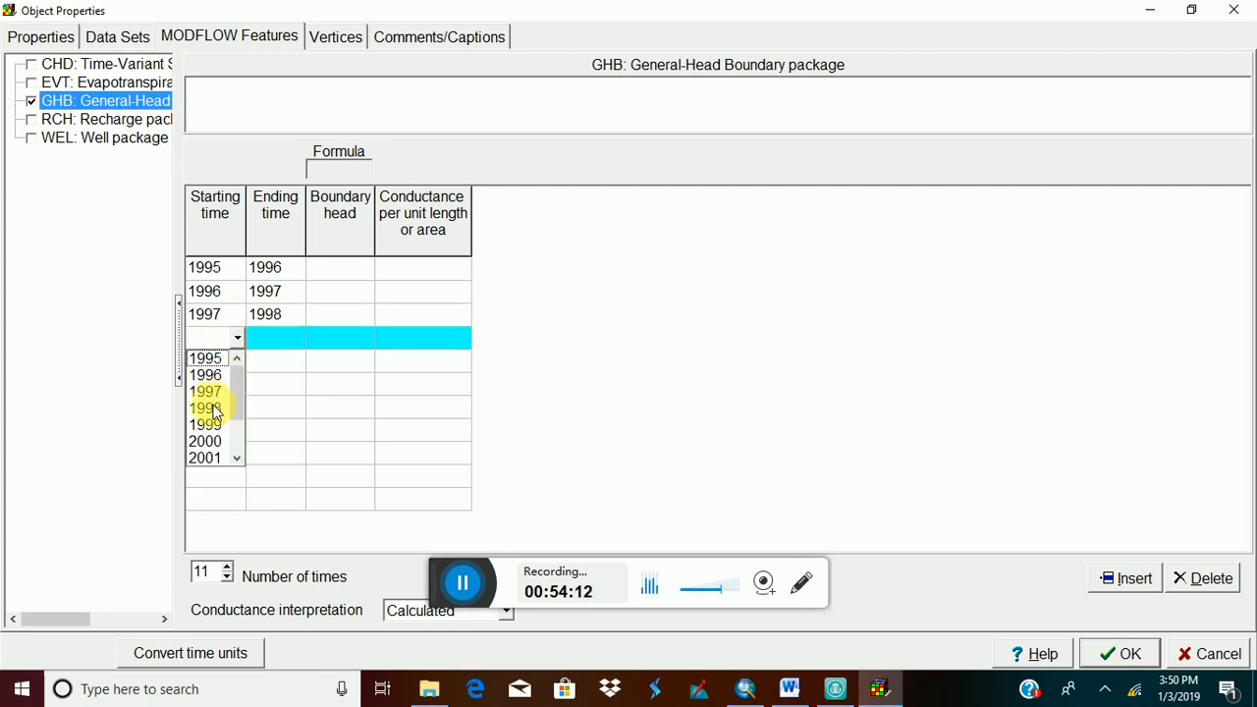
pyautogui.click(217, 405)
pyautogui.click(220, 363)
pyautogui.click(237, 363)
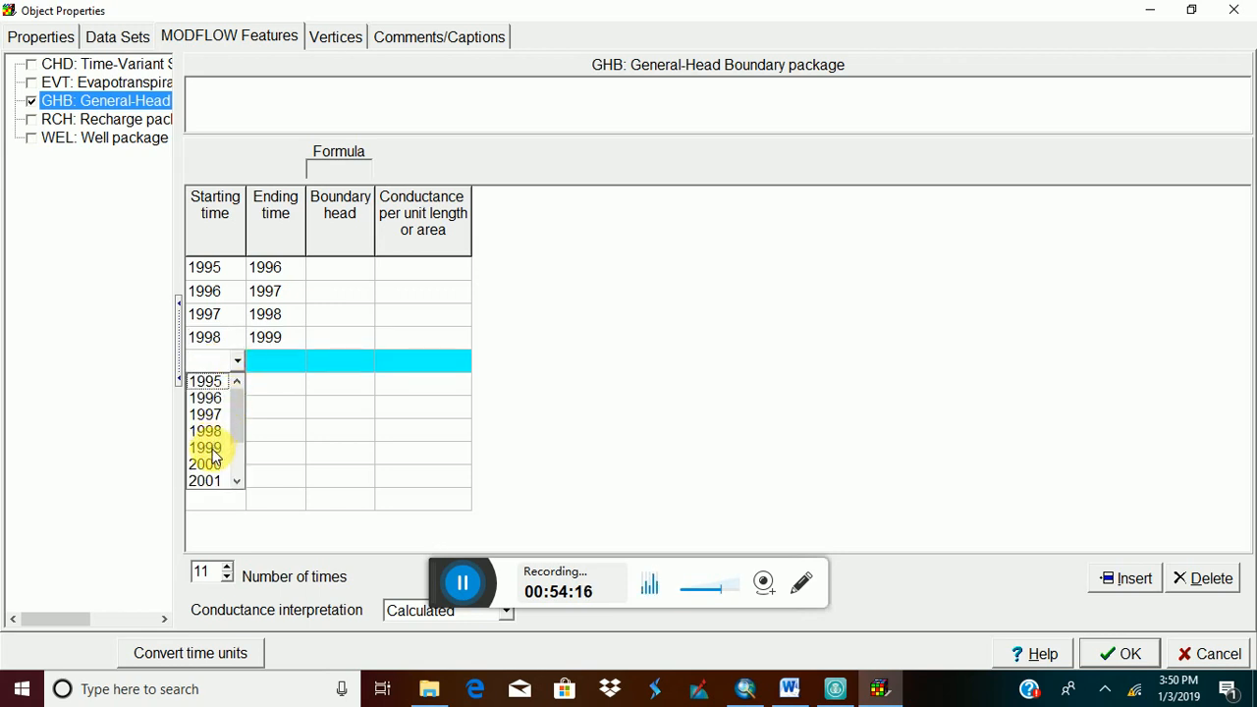
pyautogui.click(215, 449)
# Set the starting times of the sixth and seventh GHB rows to 2000 and 2001.
pyautogui.click(226, 385)
pyautogui.click(237, 384)
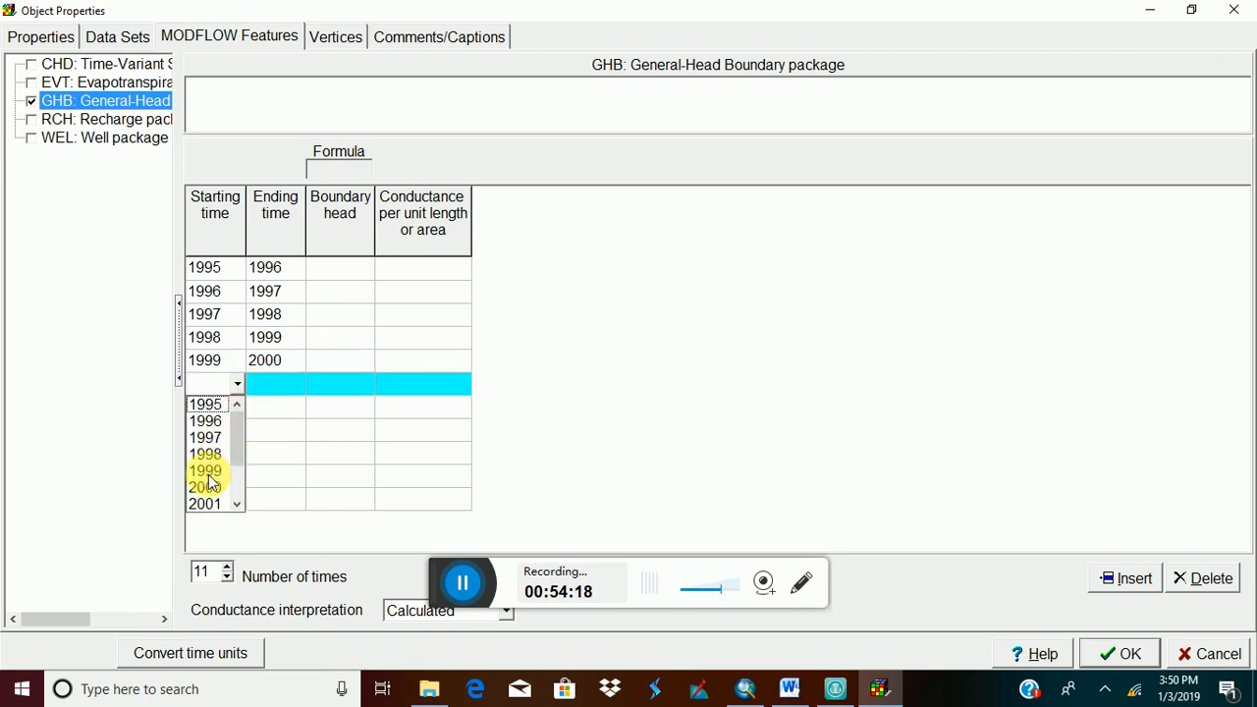
pyautogui.click(214, 487)
pyautogui.click(216, 427)
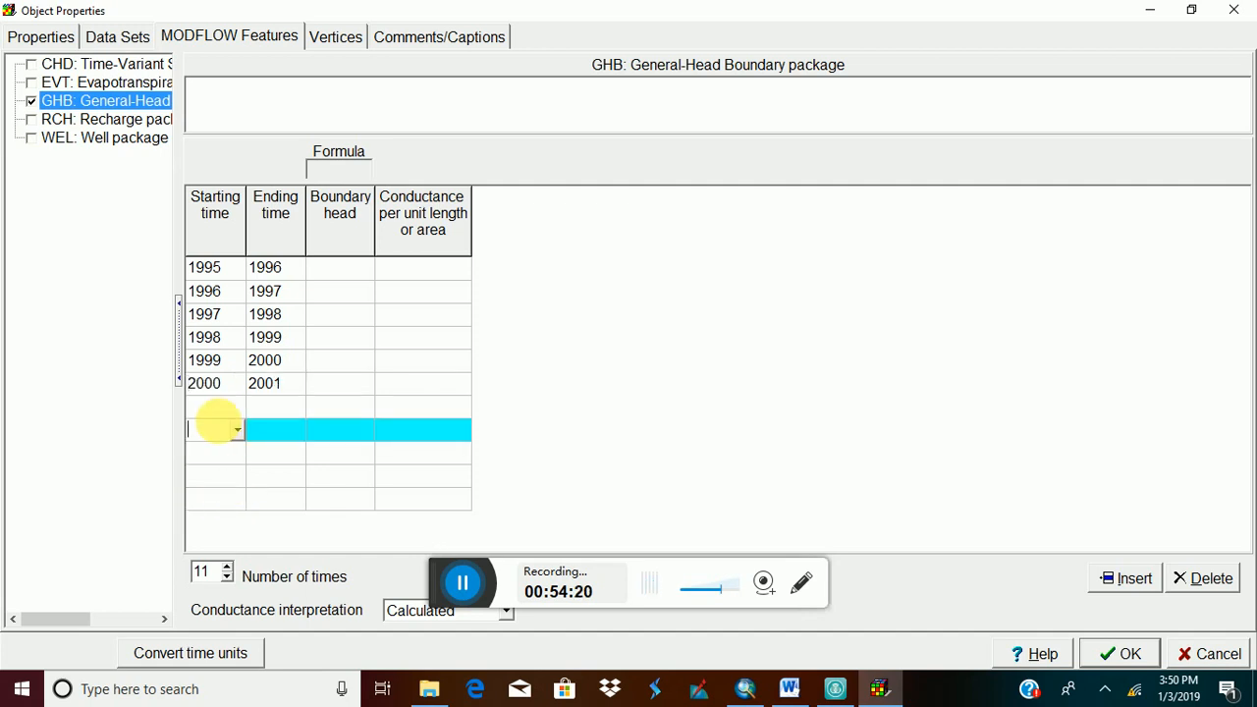
pyautogui.click(237, 409)
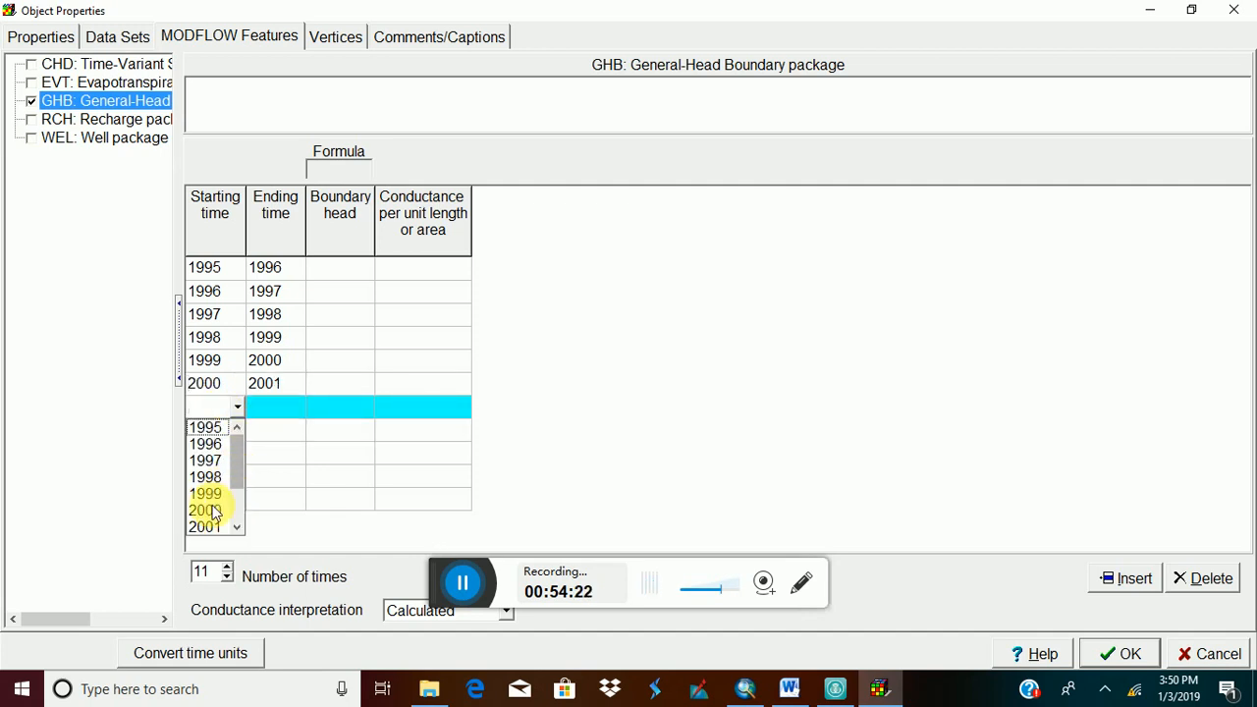
pyautogui.click(211, 528)
# Set the starting times of the eighth and ninth GHB rows to 2002 and 2003.
pyautogui.click(222, 428)
pyautogui.click(238, 431)
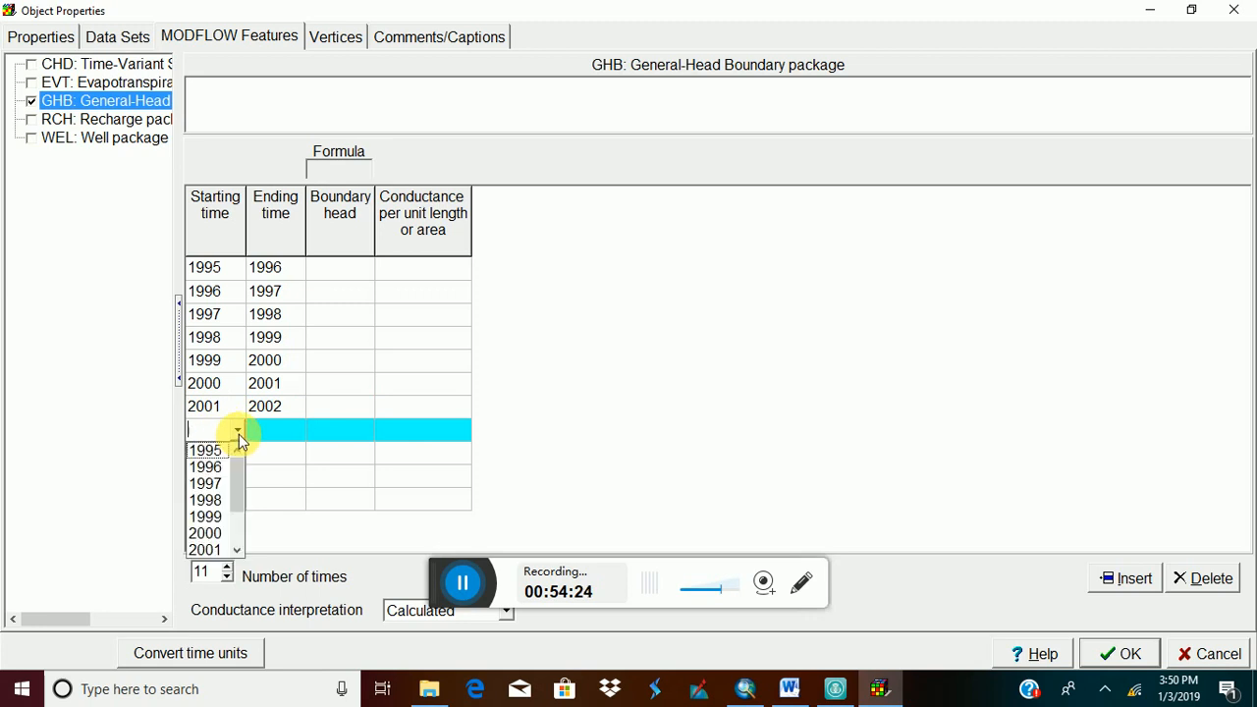
pyautogui.click(236, 550)
pyautogui.click(237, 550)
pyautogui.click(237, 550)
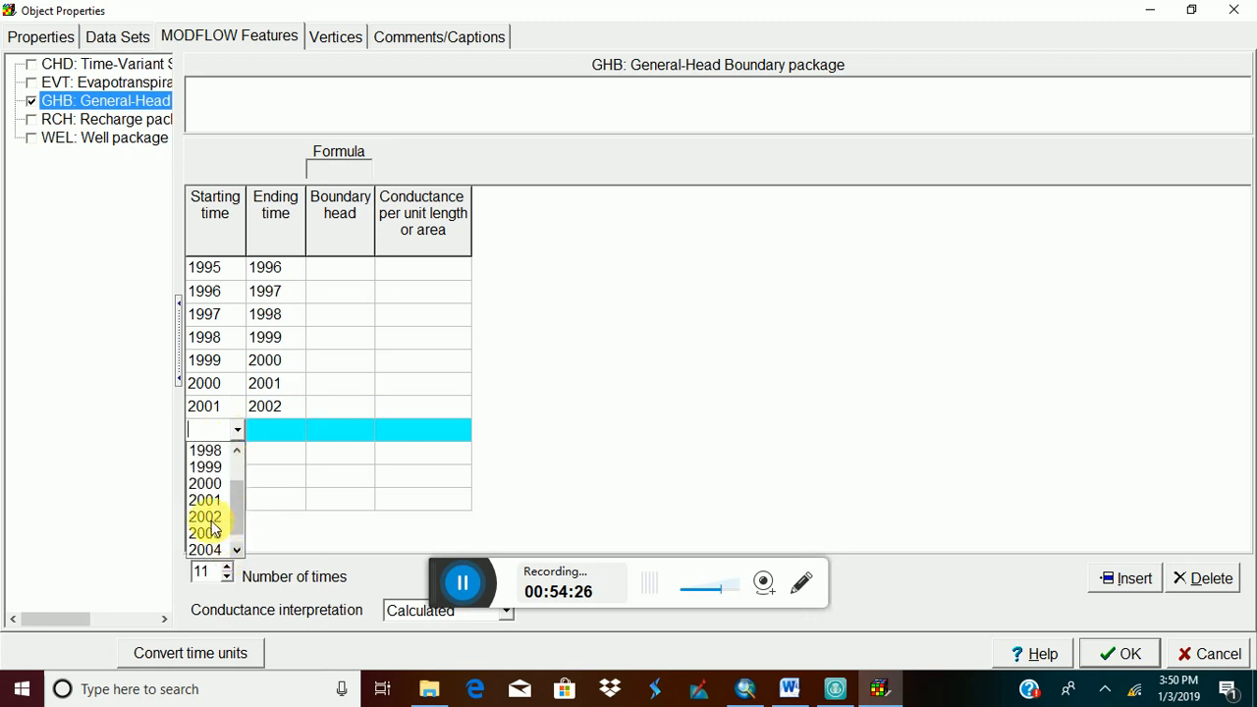
pyautogui.click(208, 517)
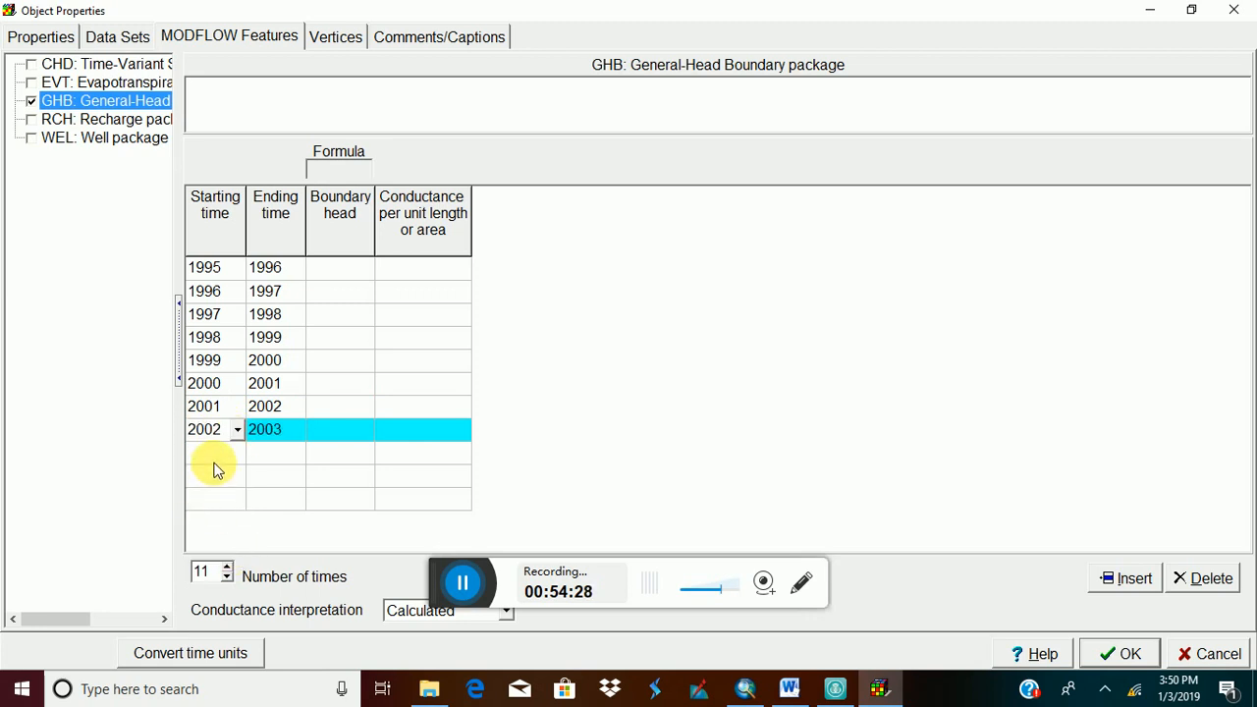
pyautogui.click(211, 453)
pyautogui.click(237, 455)
pyautogui.moveTo(237, 515); pyautogui.dragTo(236, 551)
pyautogui.click(220, 536)
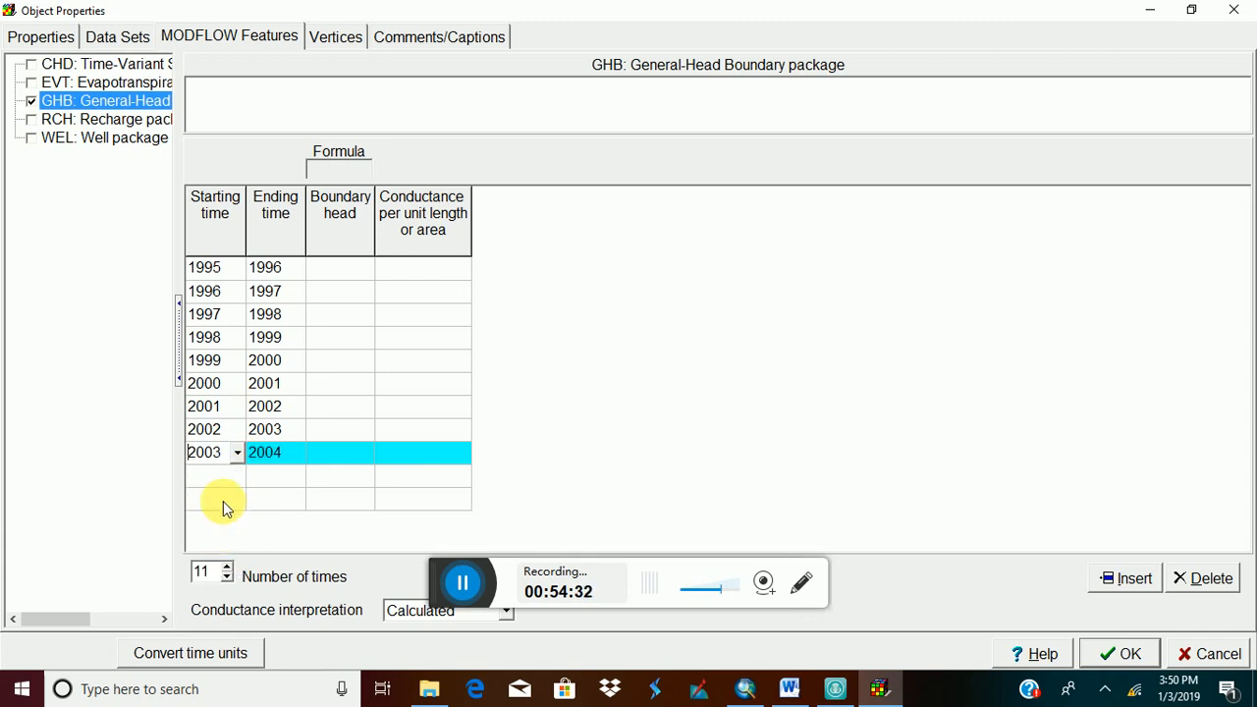
# Set the starting times of the last two GHB rows to 2004 and 2005.
pyautogui.click(224, 475)
pyautogui.click(237, 476)
pyautogui.moveTo(235, 545); pyautogui.dragTo(234, 568)
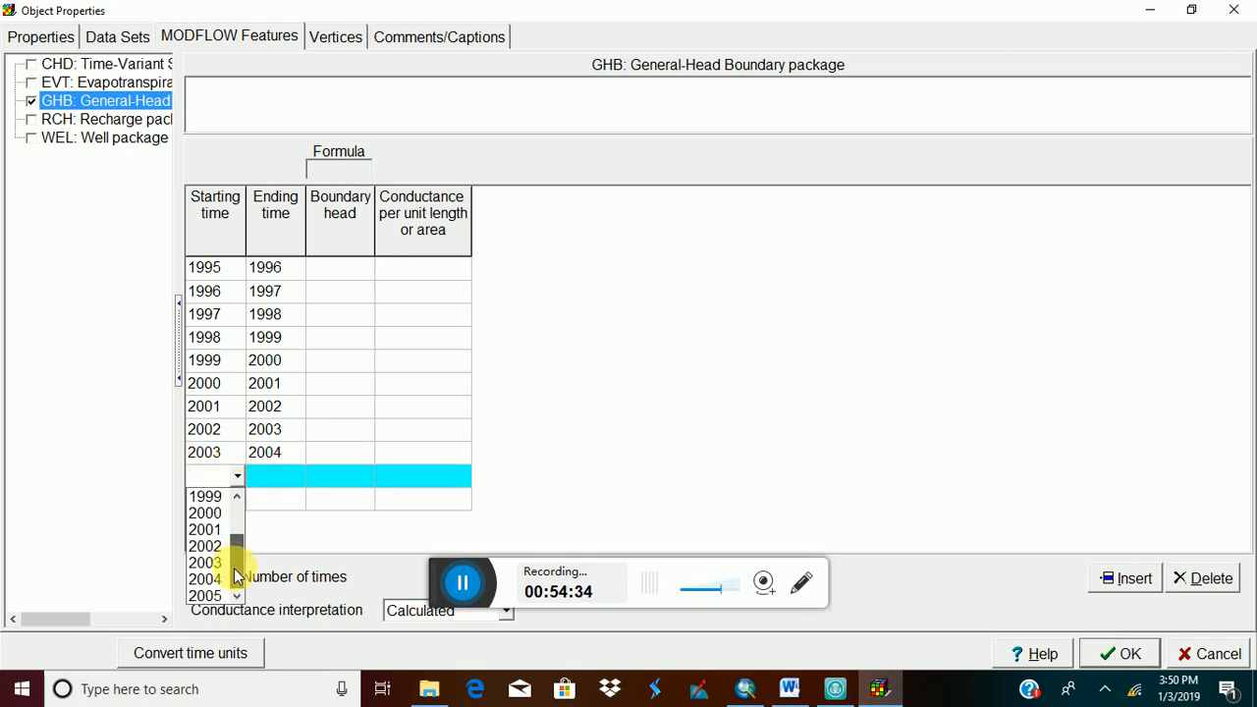
pyautogui.click(224, 573)
pyautogui.click(231, 499)
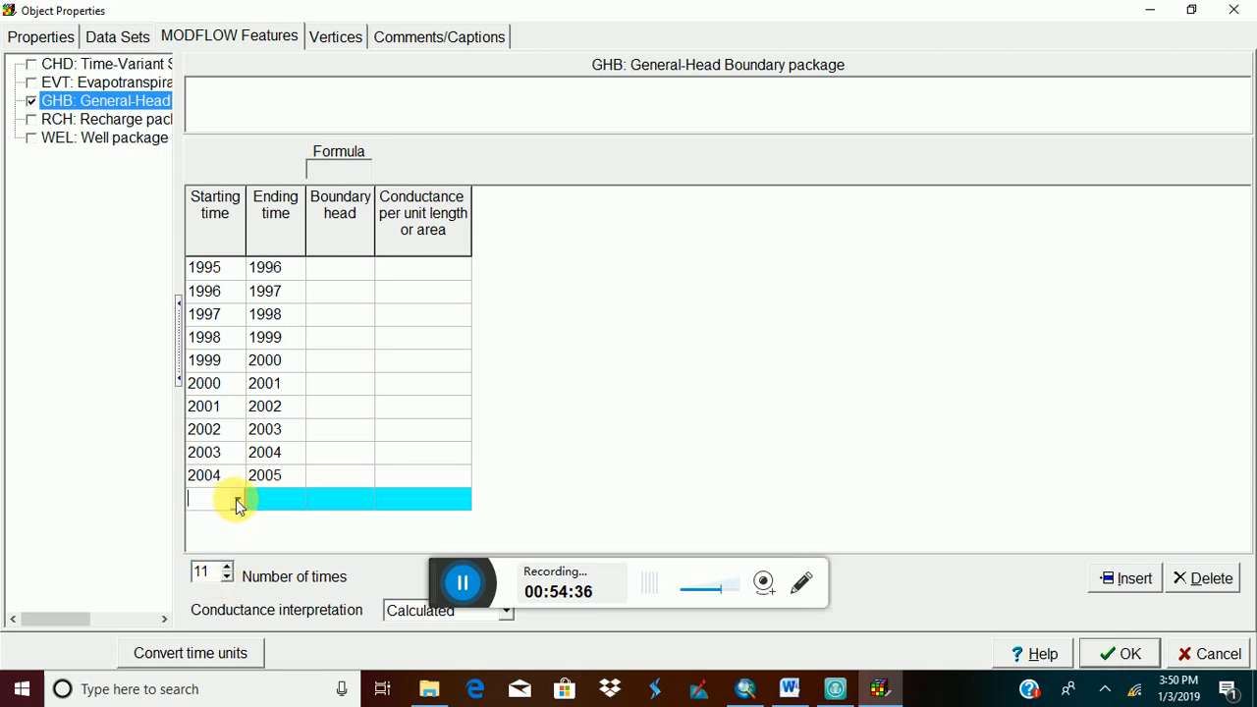
pyautogui.click(237, 499)
pyautogui.moveTo(235, 556); pyautogui.dragTo(235, 611)
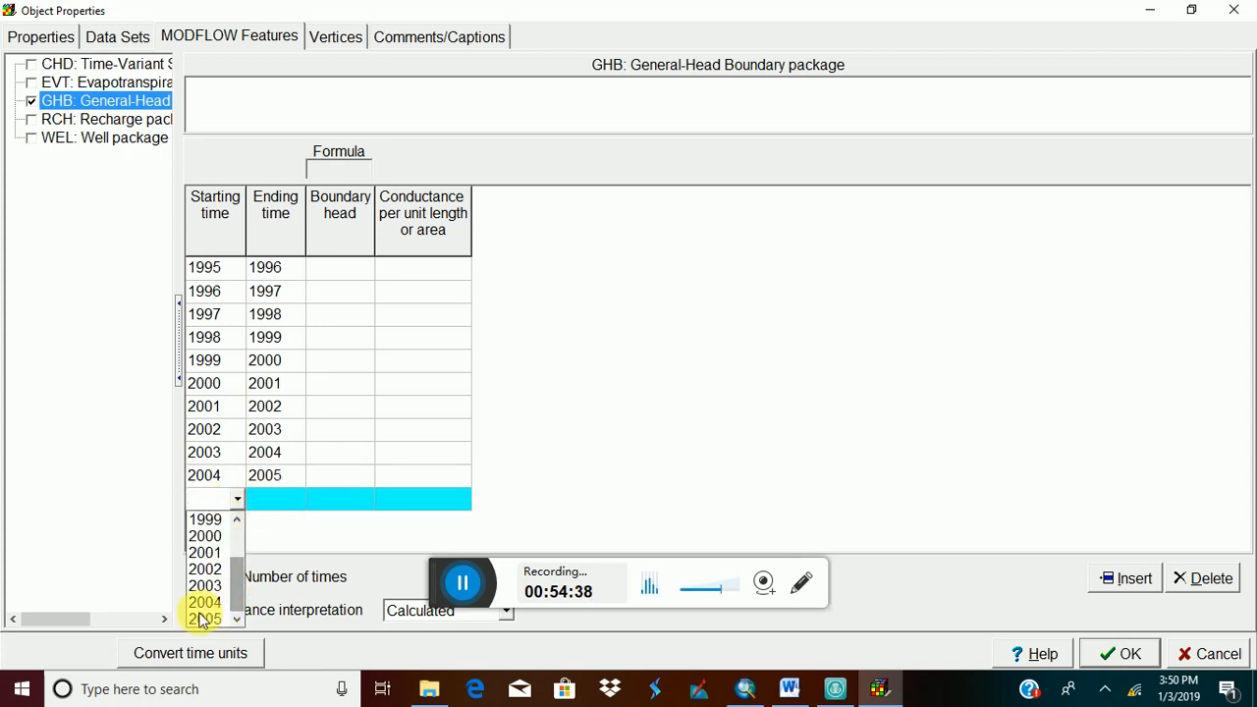
pyautogui.click(204, 618)
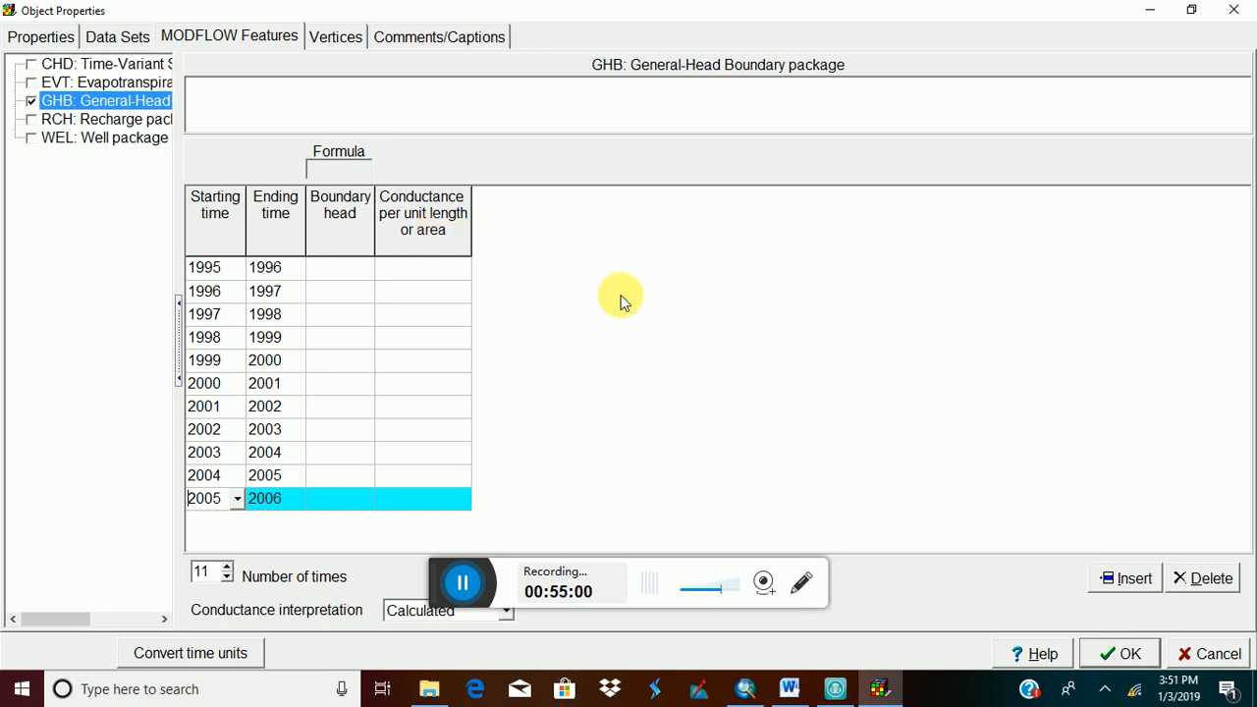
# Switch to ArcMap, open the GHB layer's attribute table and examine its head and conductance fields for 1996–2000 and 2000–2006.
pyautogui.click(752, 696)
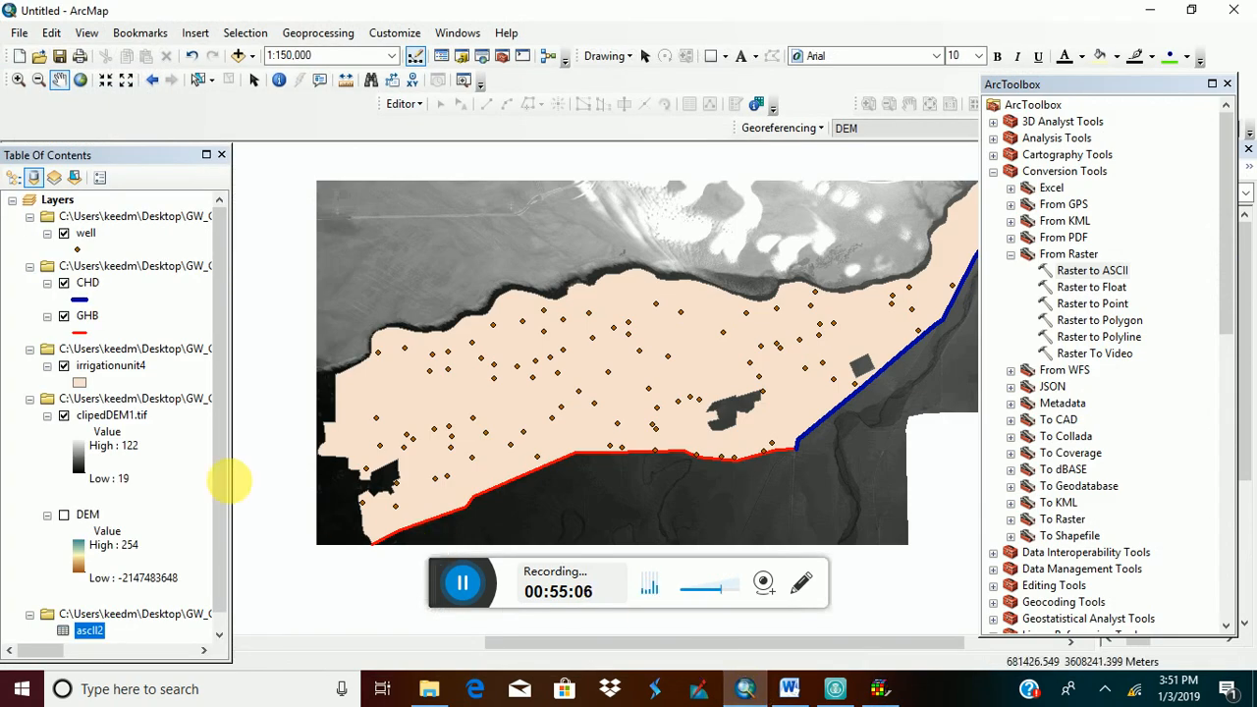
pyautogui.click(86, 316)
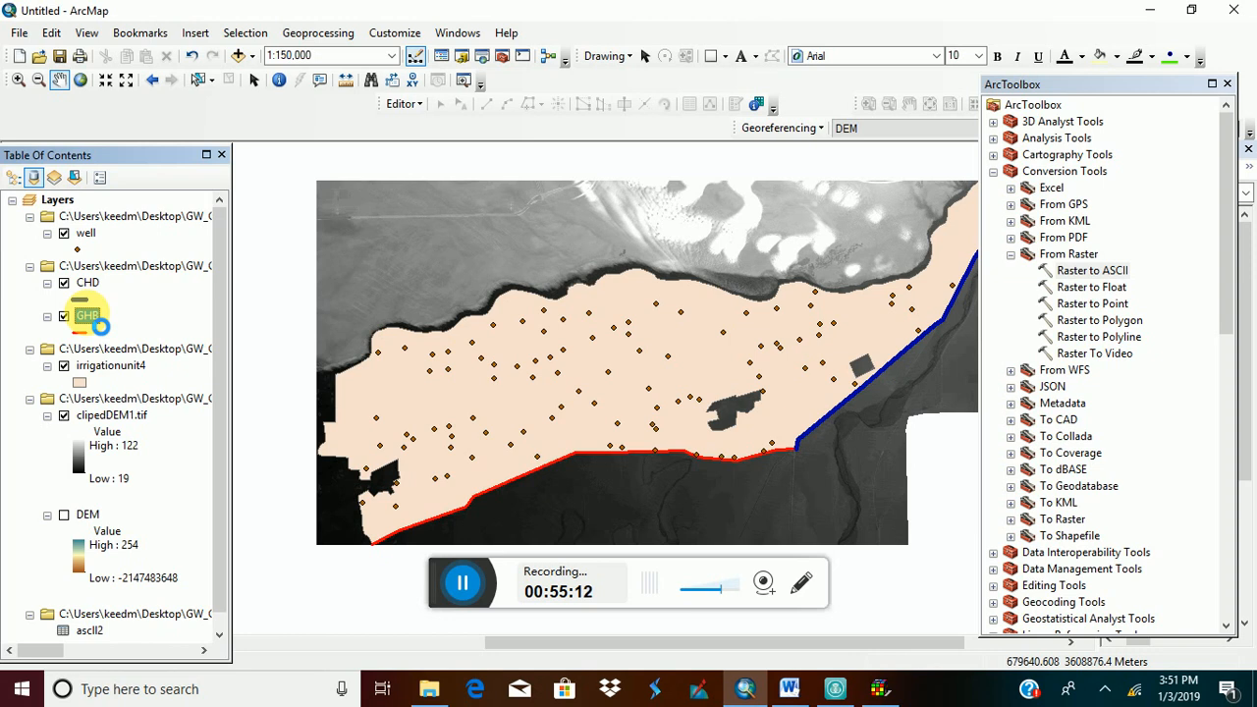
pyautogui.rightClick(100, 327)
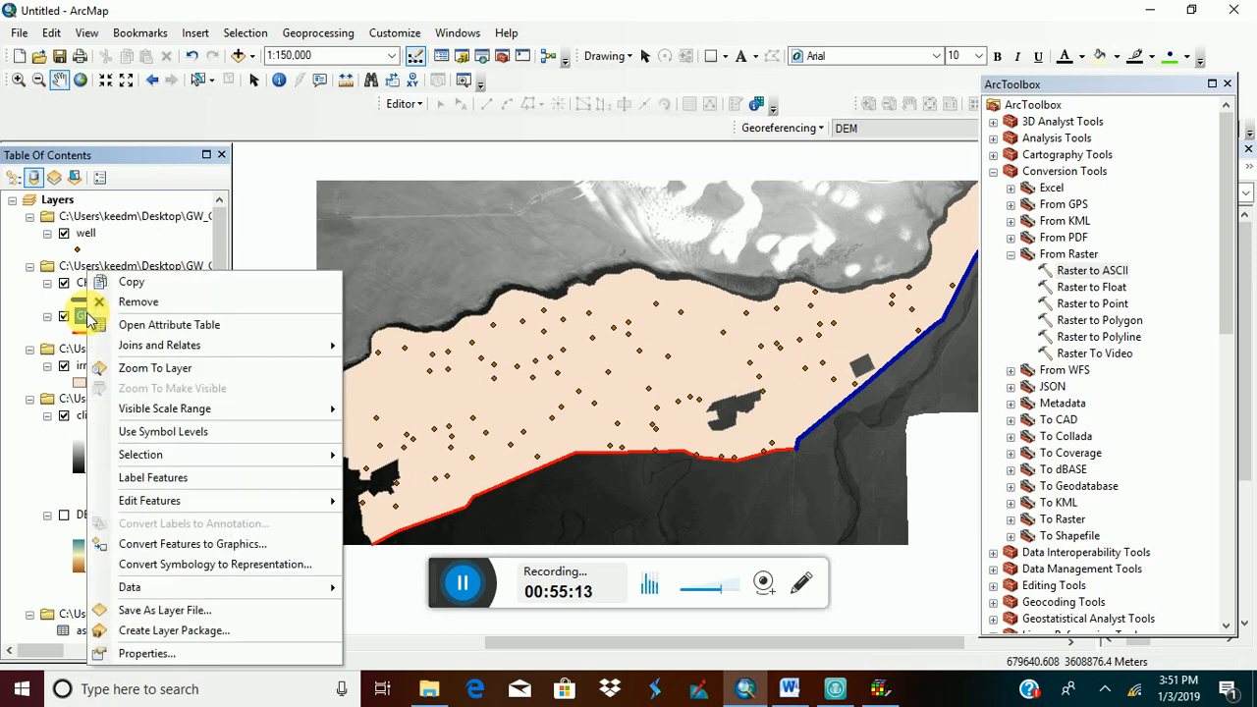
pyautogui.click(155, 329)
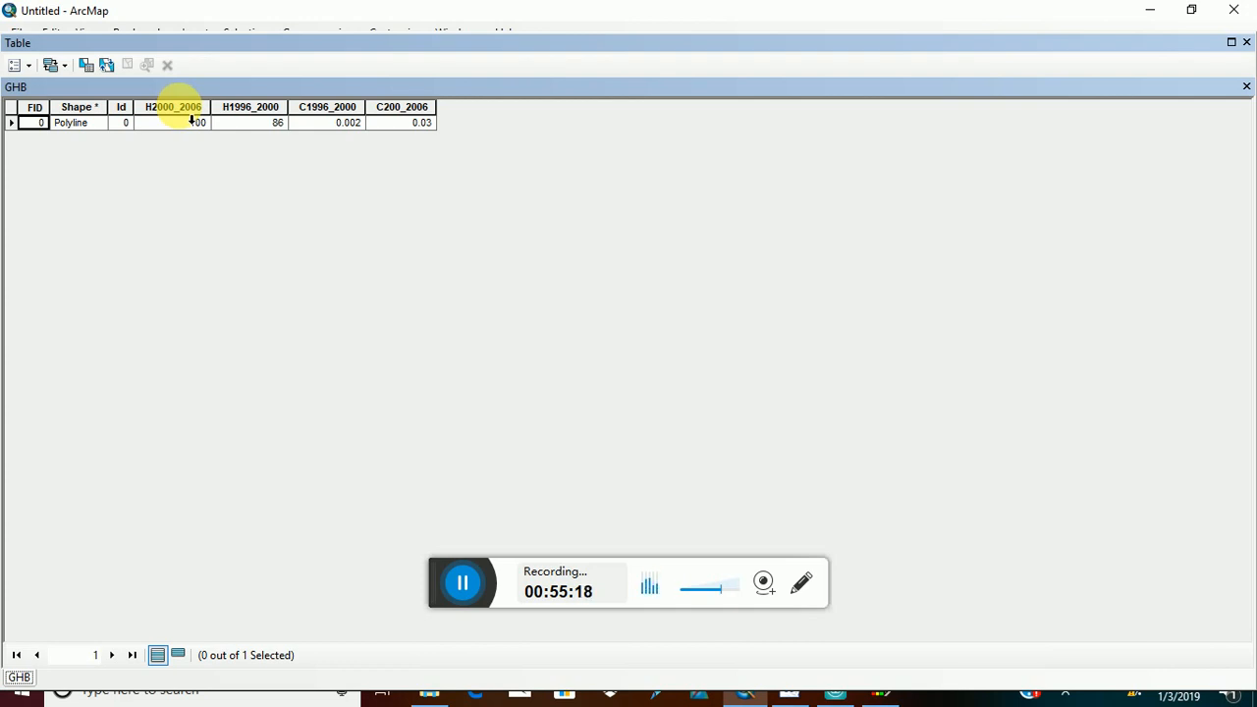
pyautogui.click(246, 108)
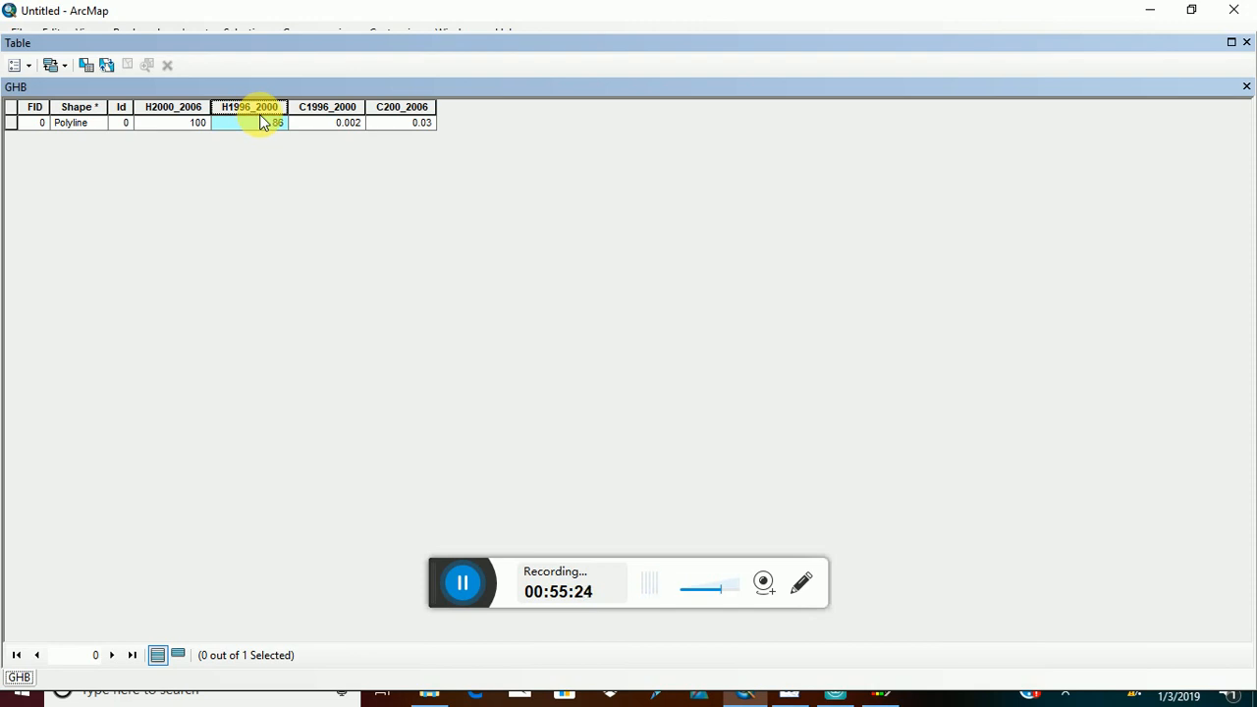
pyautogui.click(195, 108)
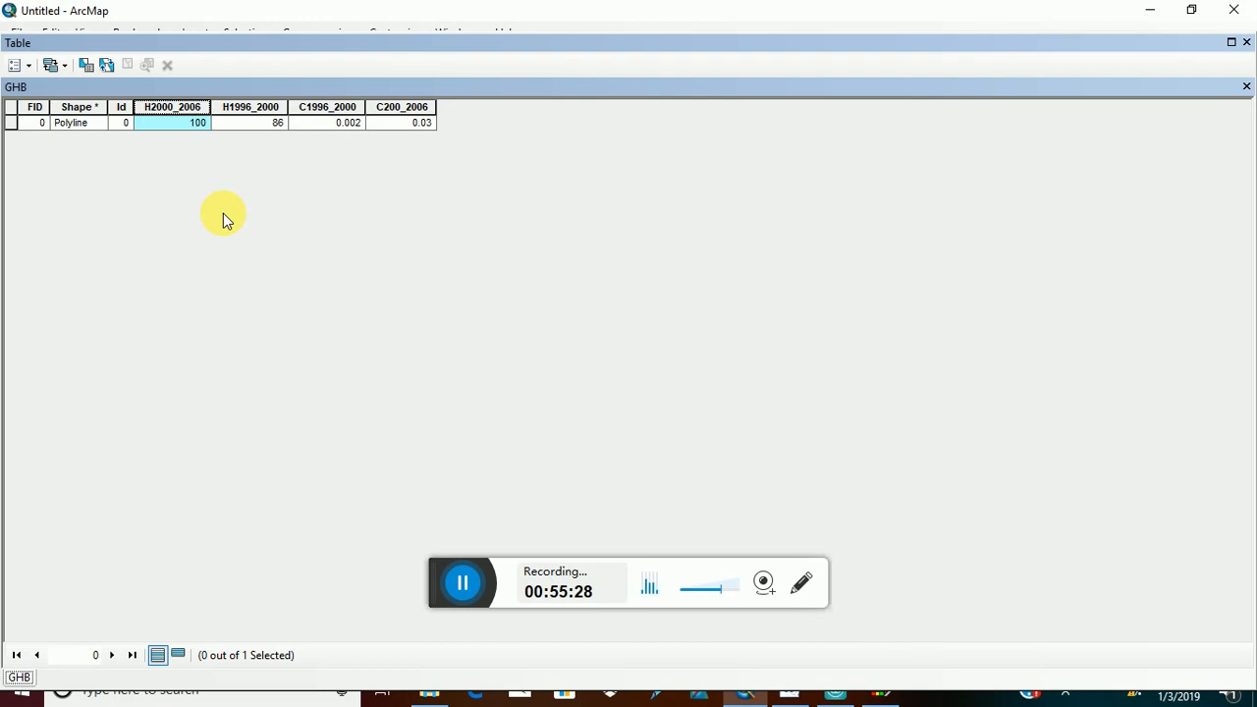
pyautogui.click(346, 106)
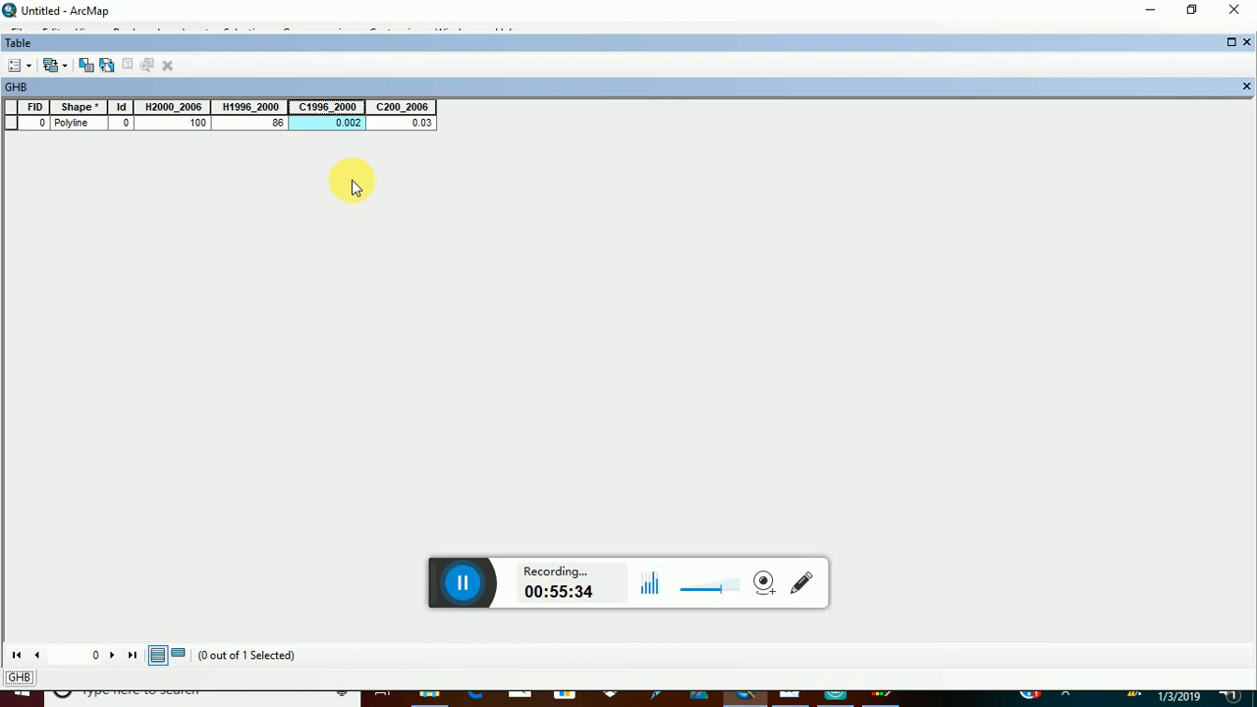
pyautogui.click(402, 106)
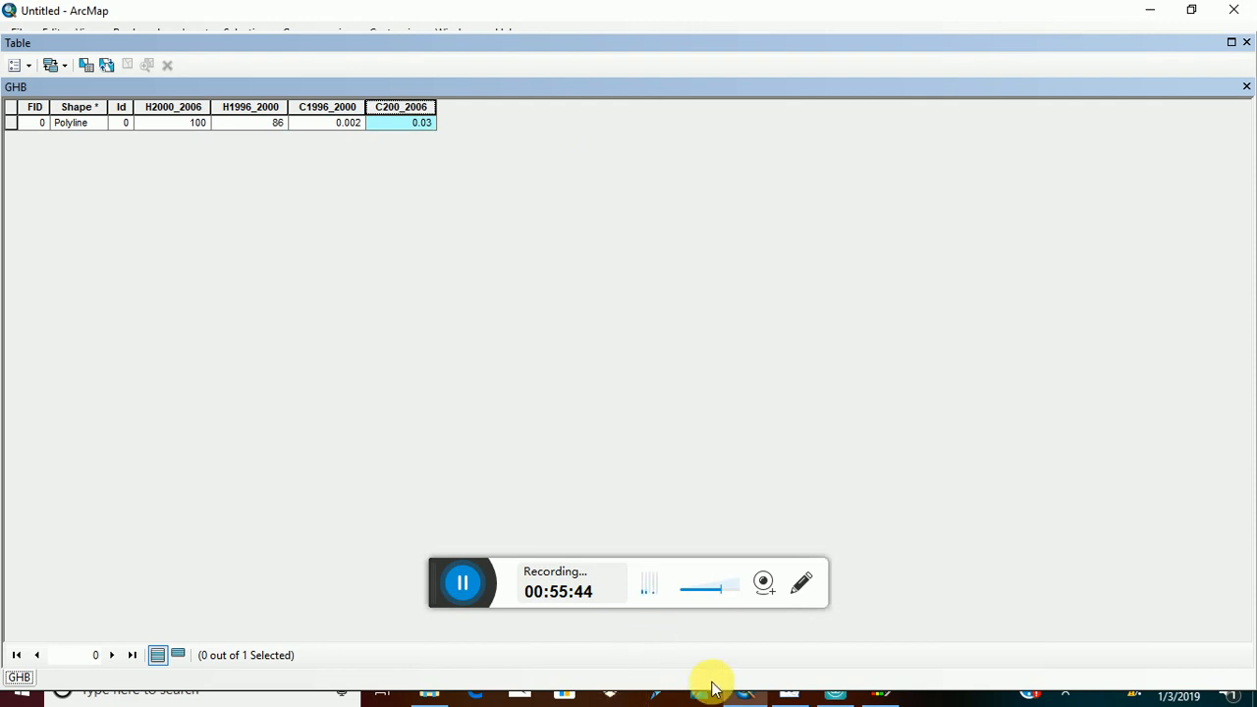
# Switch to UShare, start mirroring to UShare-7272 again, and return to the GHB object properties.
pyautogui.click(837, 693)
pyautogui.click(621, 413)
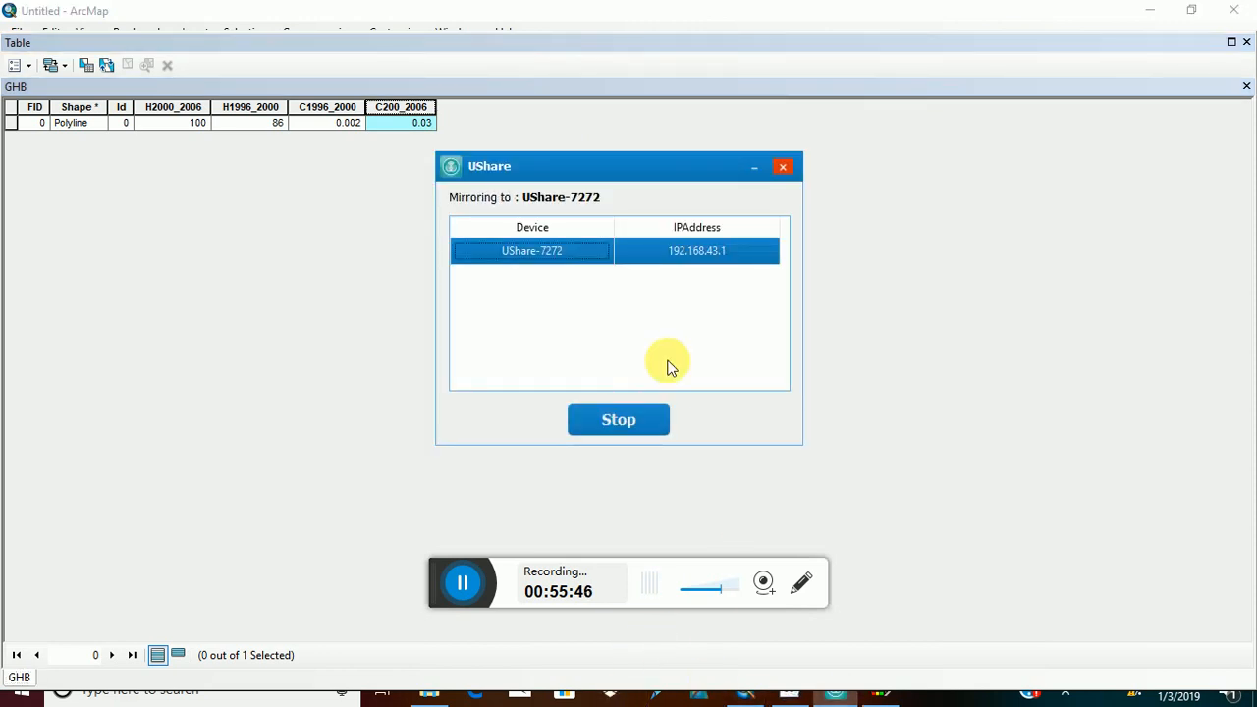
pyautogui.click(753, 167)
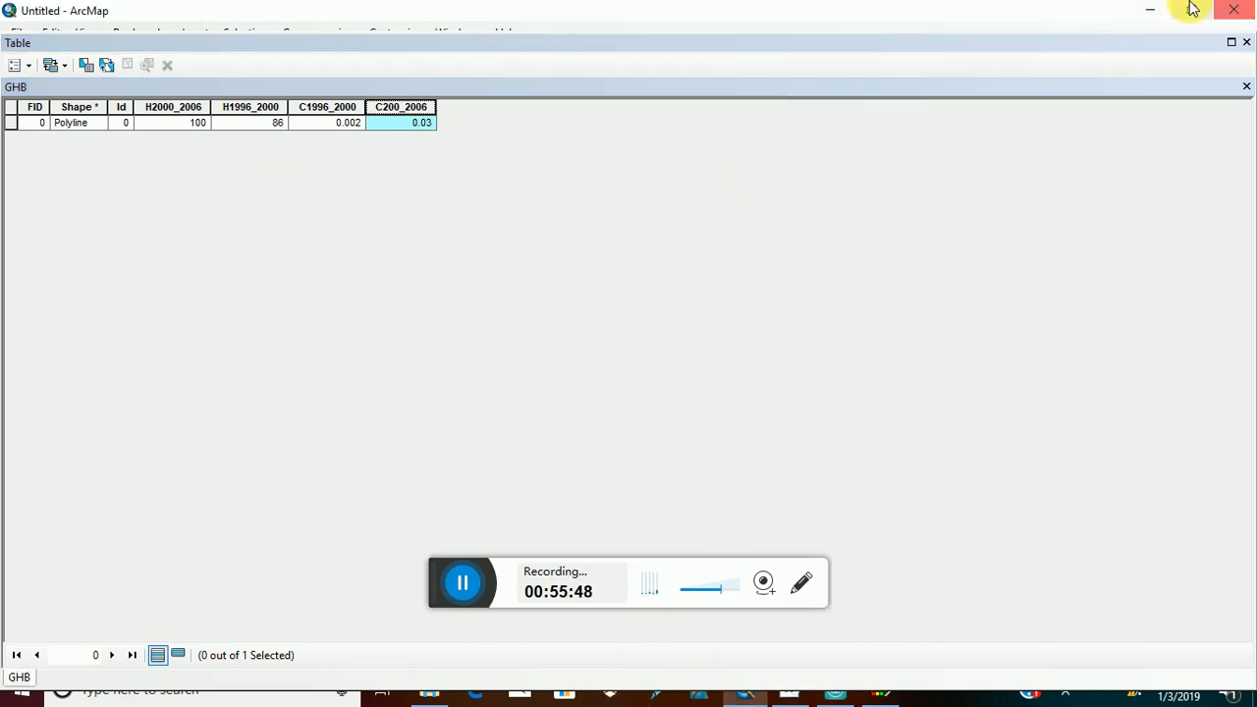
pyautogui.click(1149, 10)
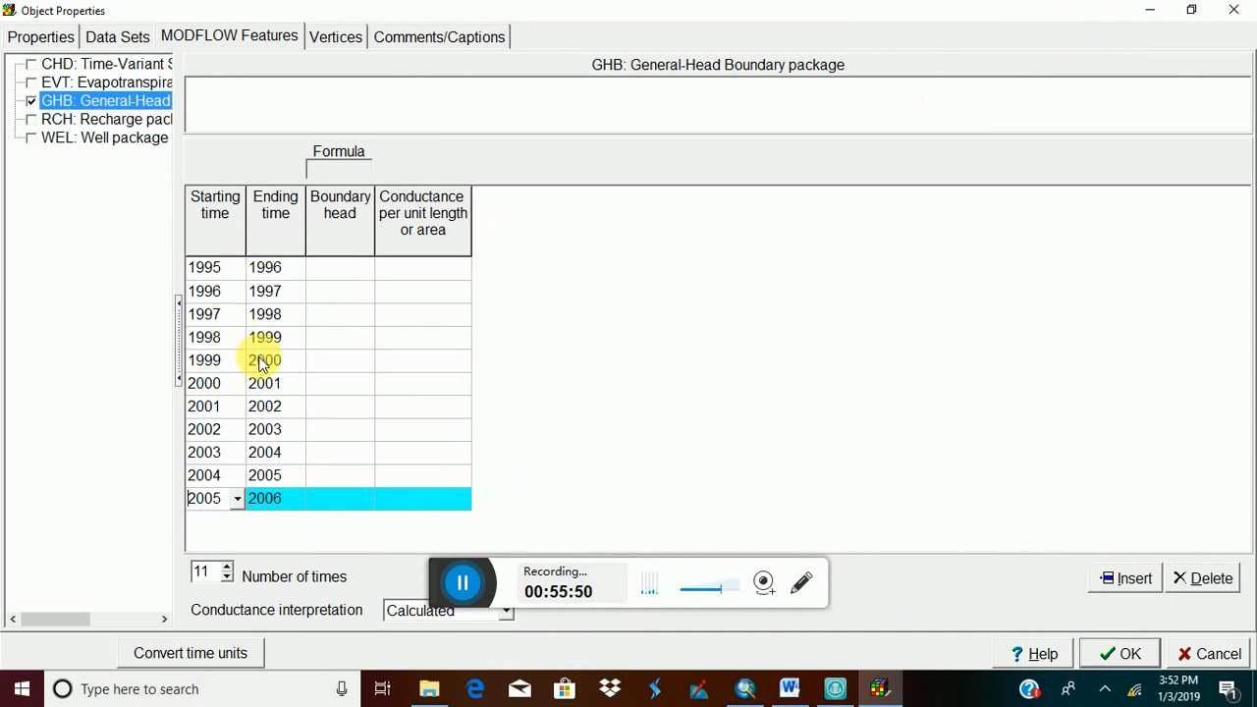
# Insert the ObjectImportedValuesR function into the boundary head formula of the 1995–1996 row, checking the GHB attribute table in ArcMap first.
pyautogui.click(334, 275)
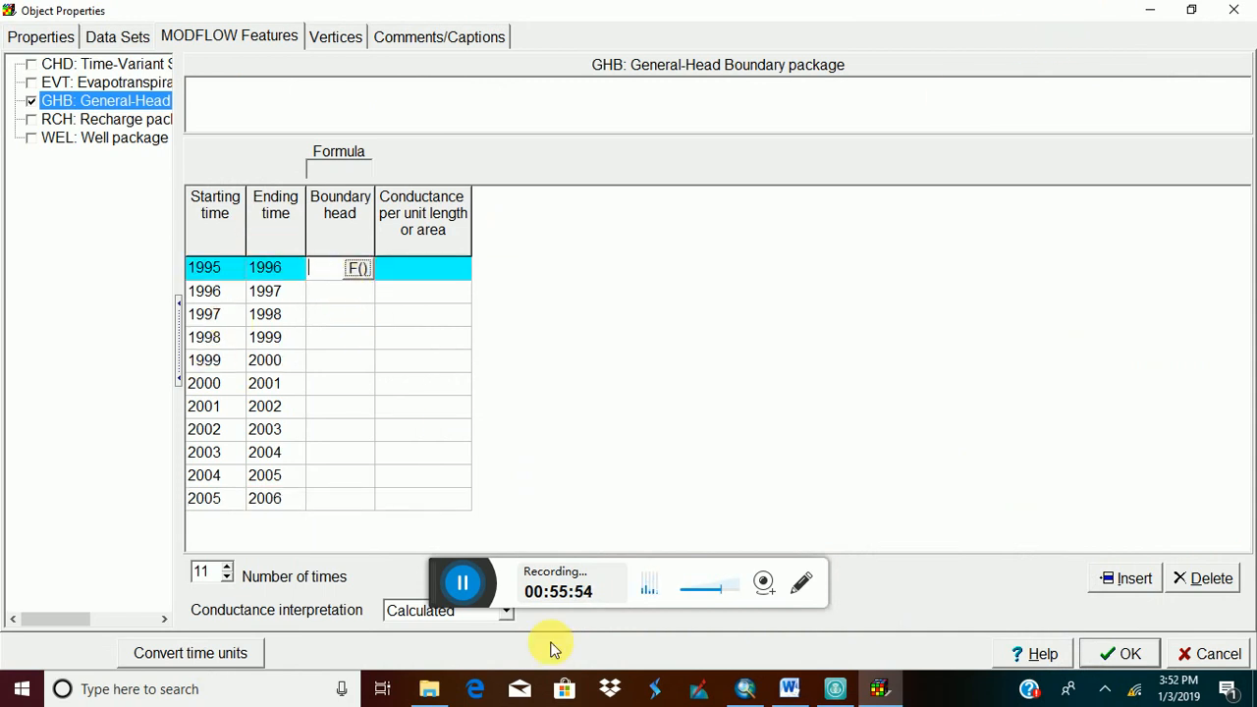
pyautogui.click(749, 691)
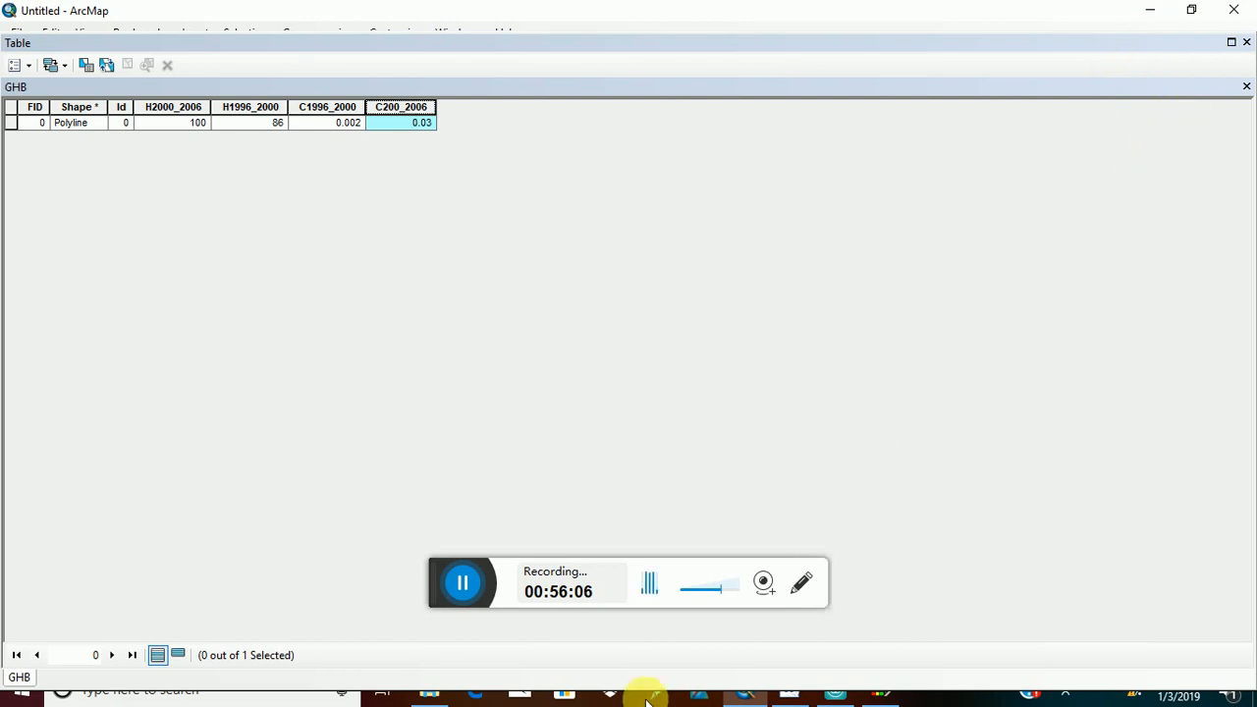
pyautogui.click(887, 698)
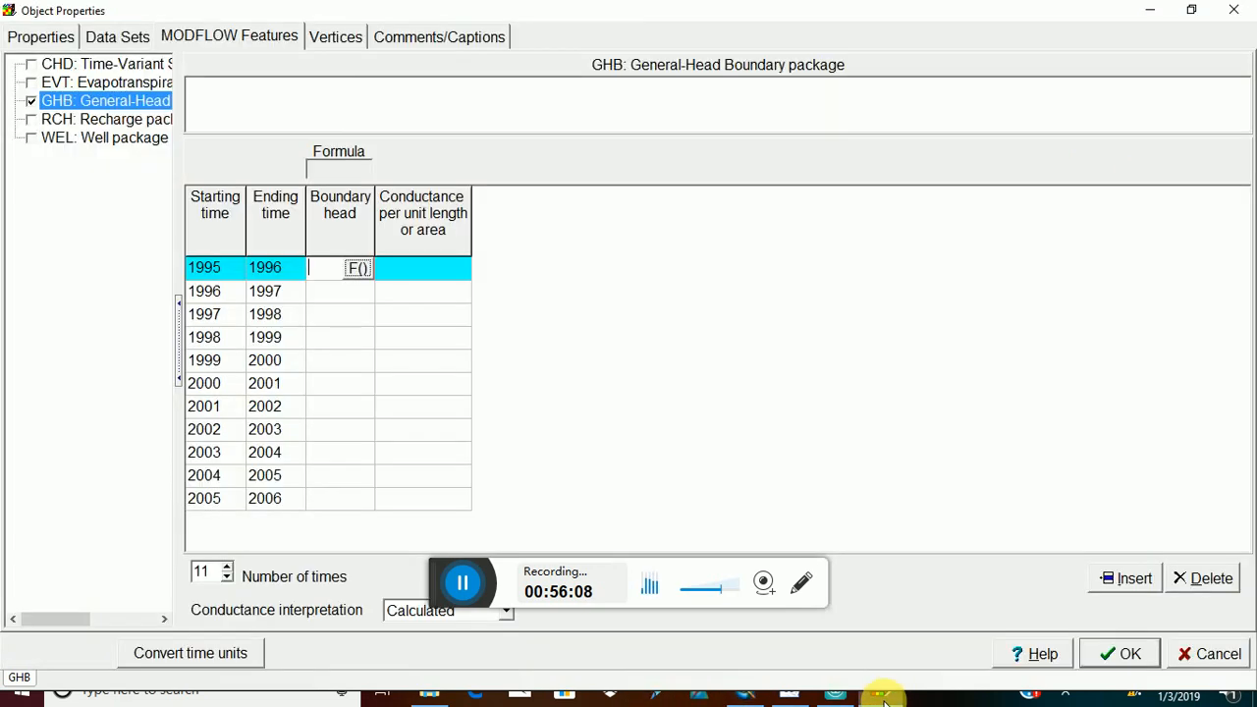
pyautogui.click(356, 266)
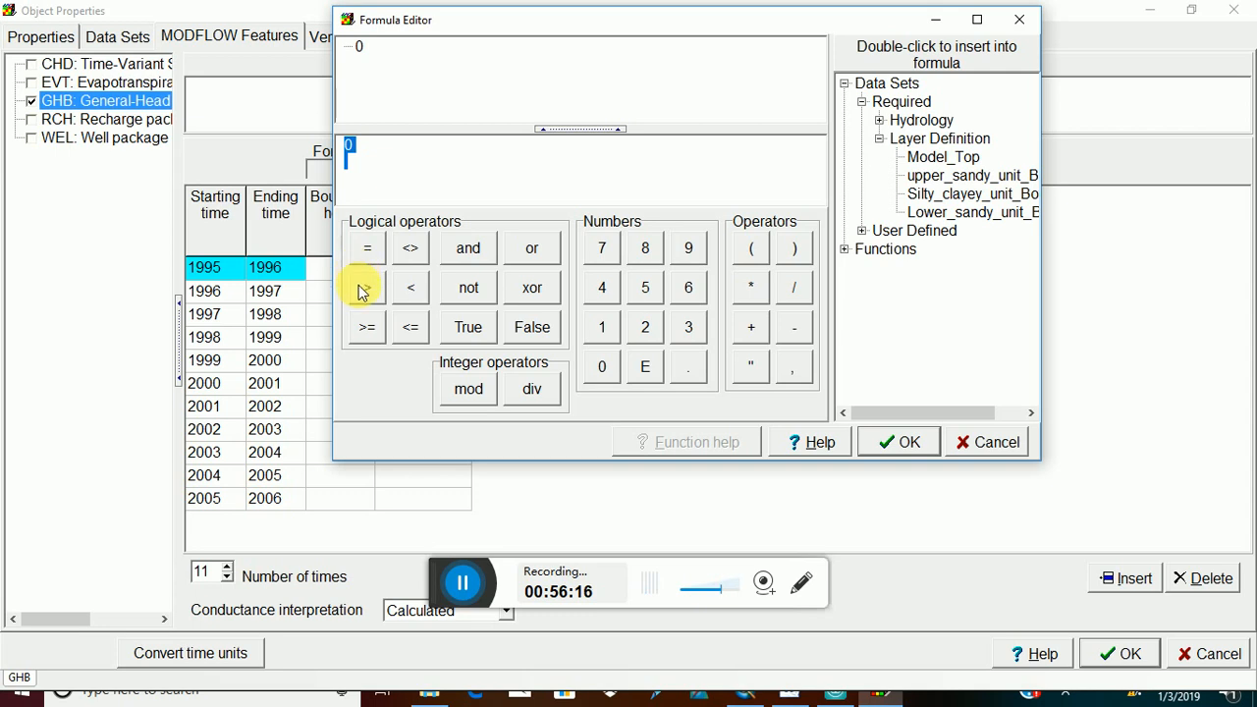
pyautogui.click(845, 249)
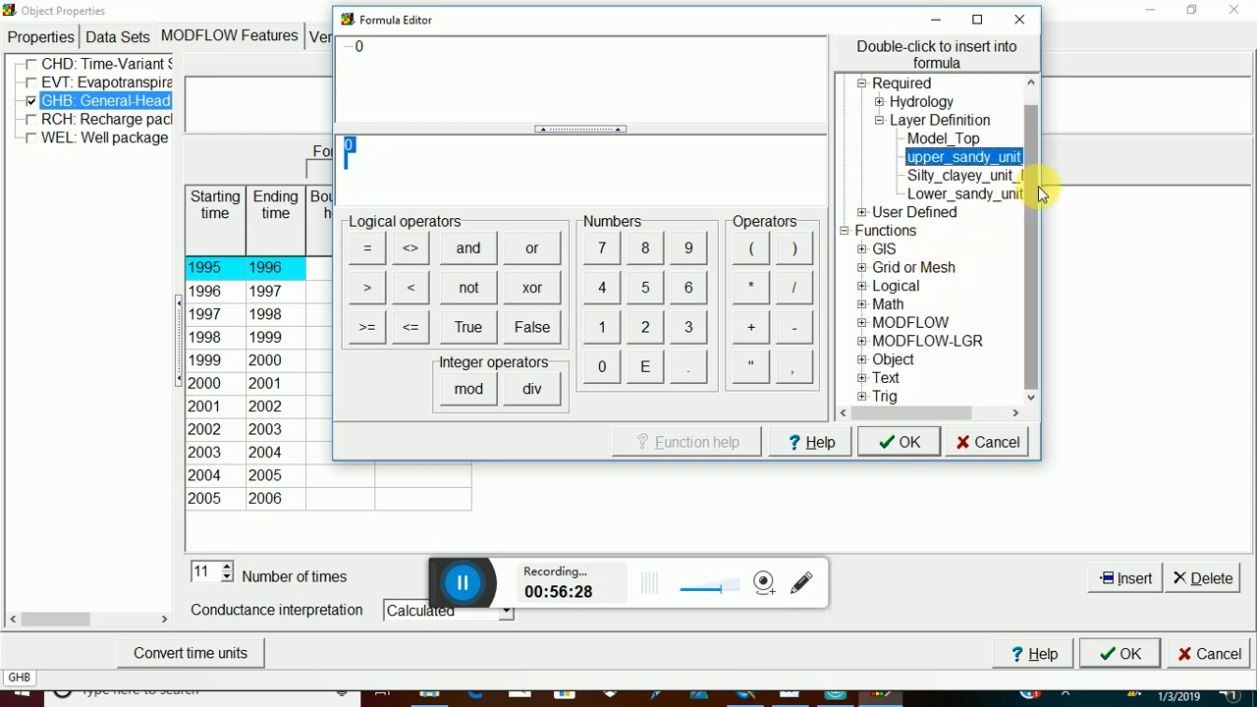
pyautogui.click(861, 361)
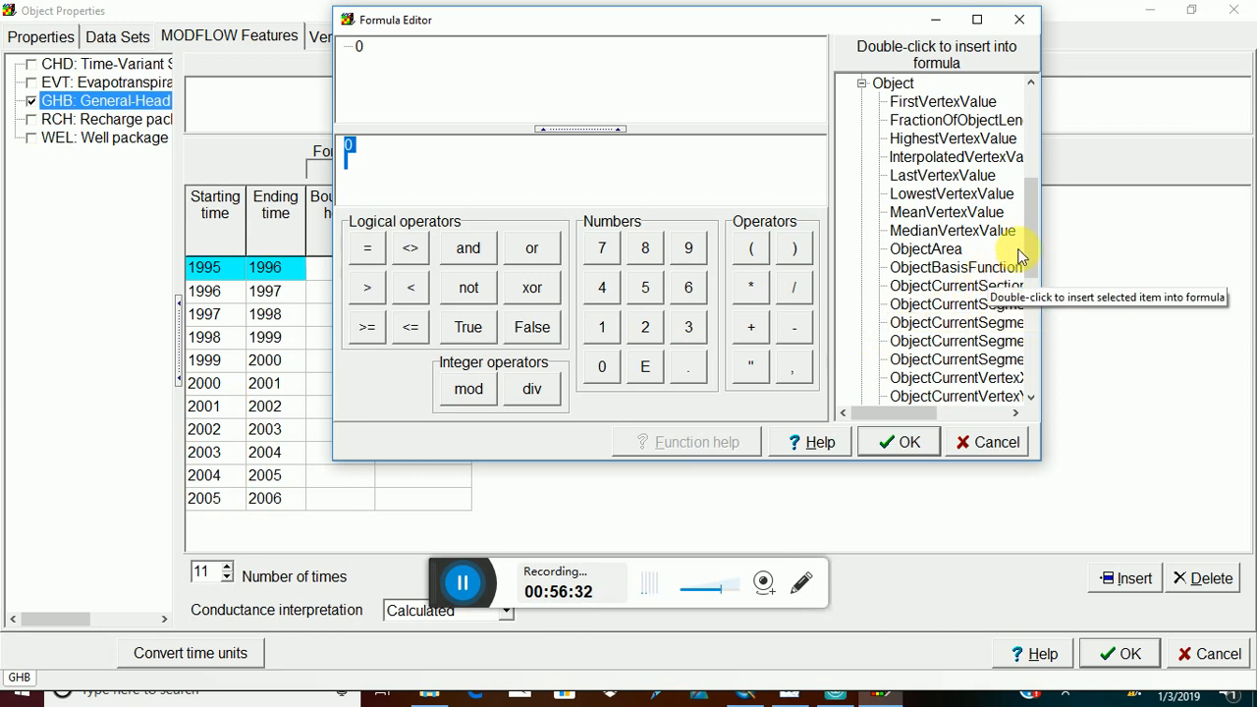
pyautogui.moveTo(1029, 250); pyautogui.dragTo(1039, 283)
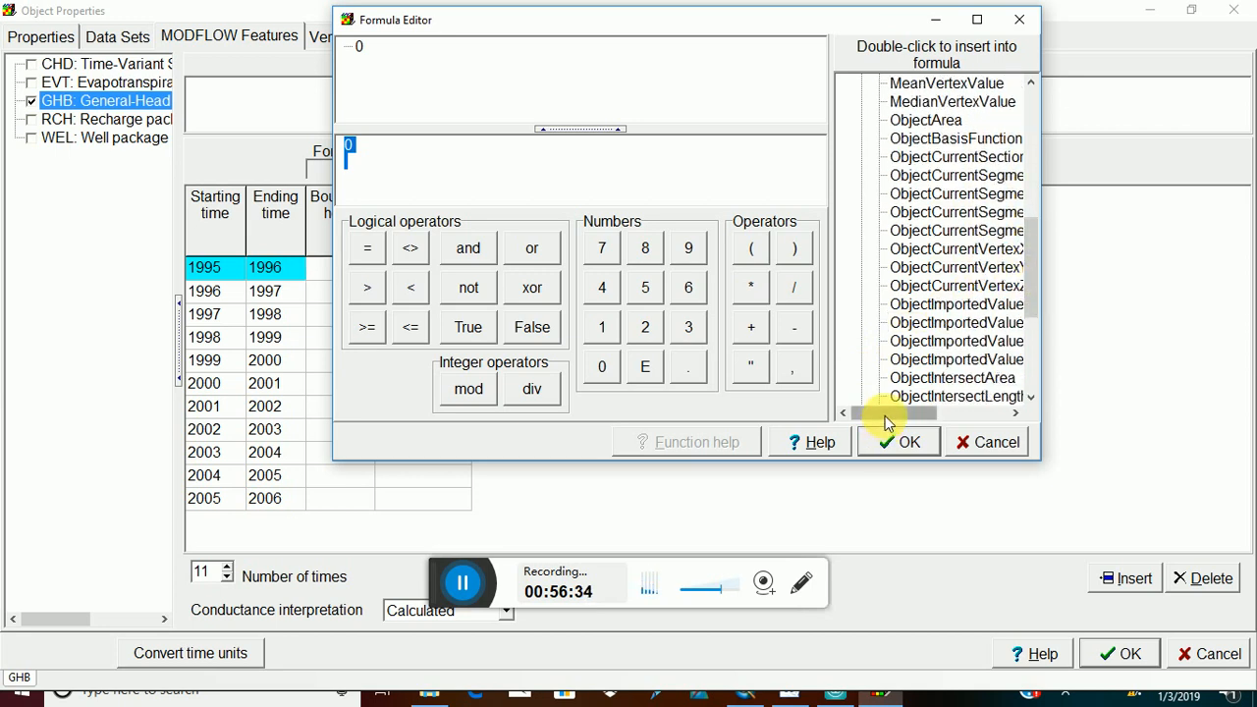
pyautogui.moveTo(885, 414); pyautogui.dragTo(925, 421)
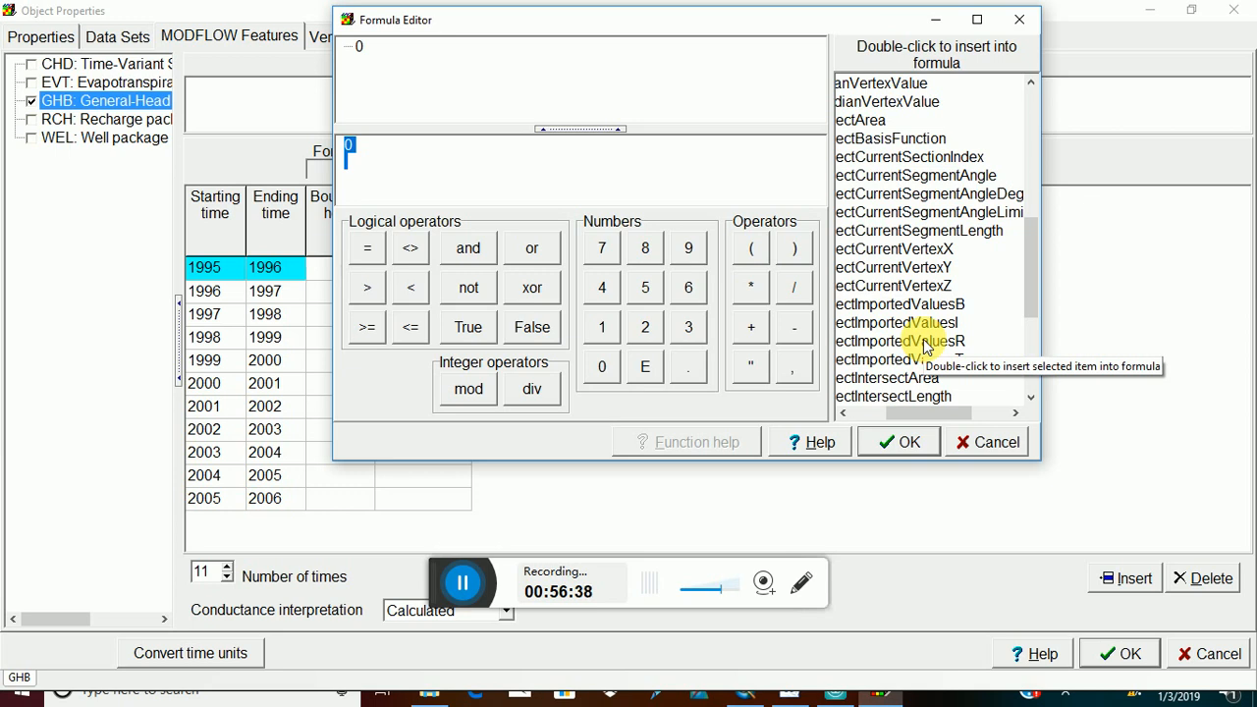
pyautogui.doubleClick(926, 341)
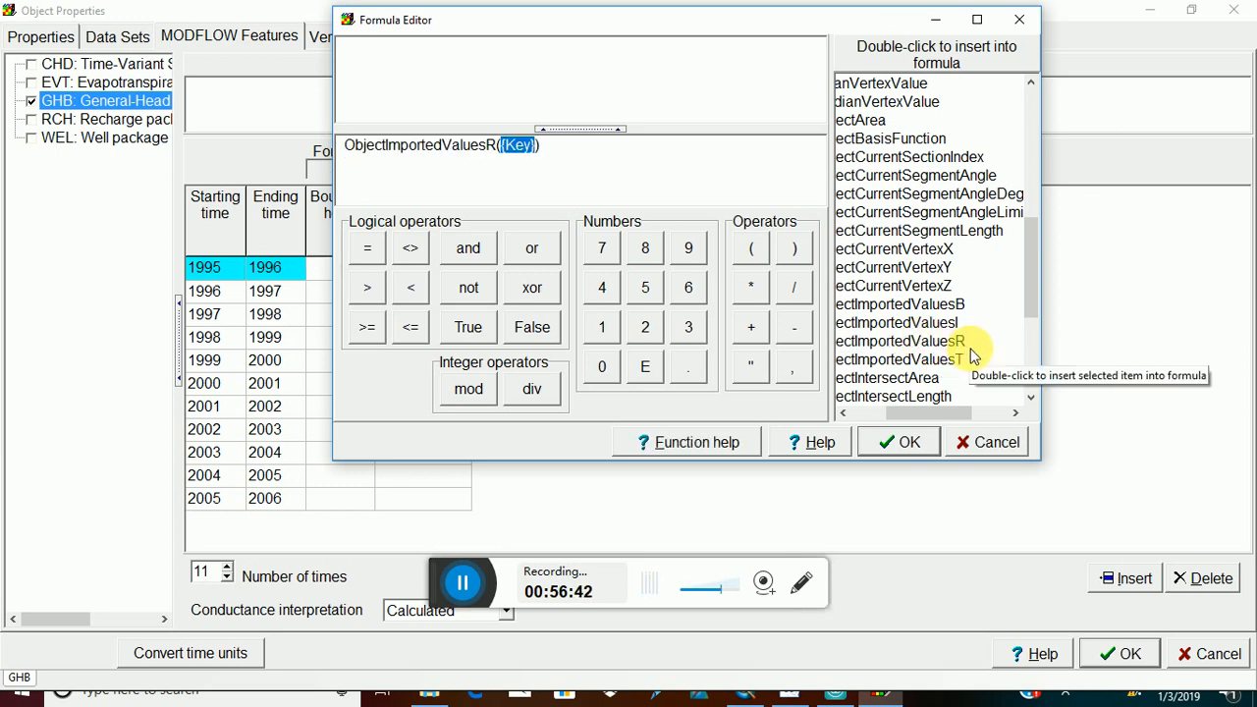
# Close the GHB attribute table in ArcMap and the UShare window, and return to the boundary head formula in ModelMuse.
pyautogui.click(837, 695)
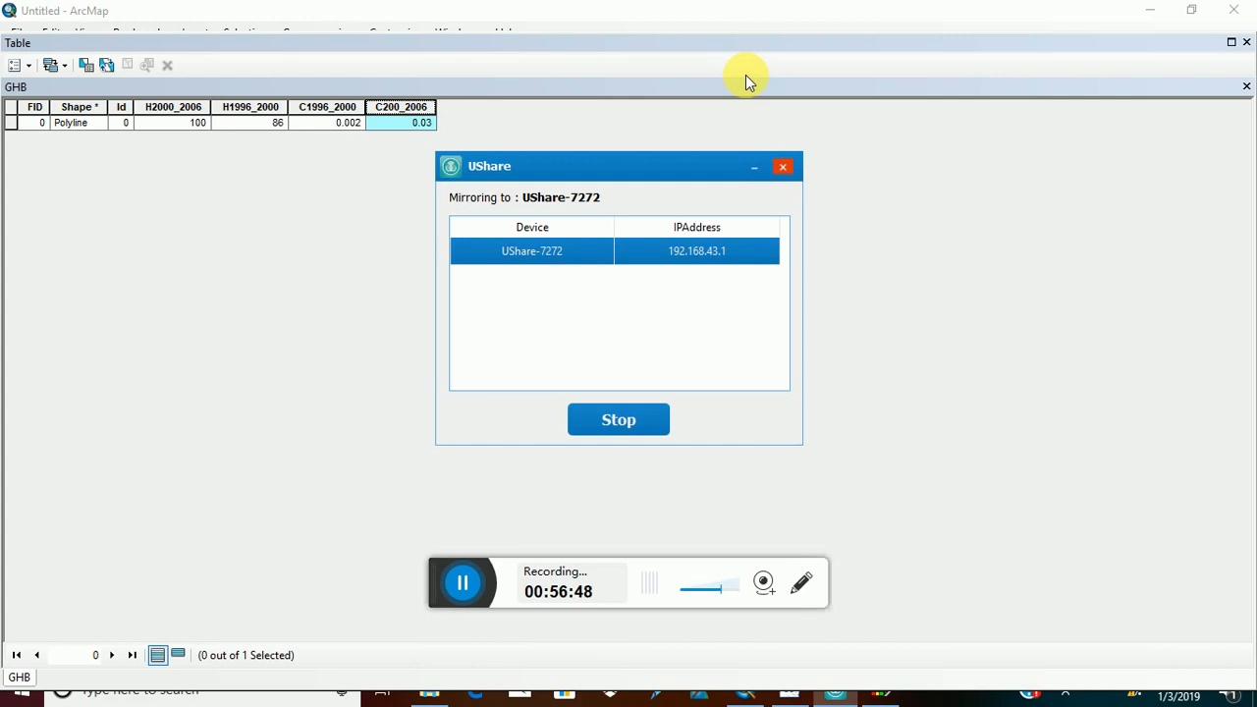
pyautogui.click(1245, 89)
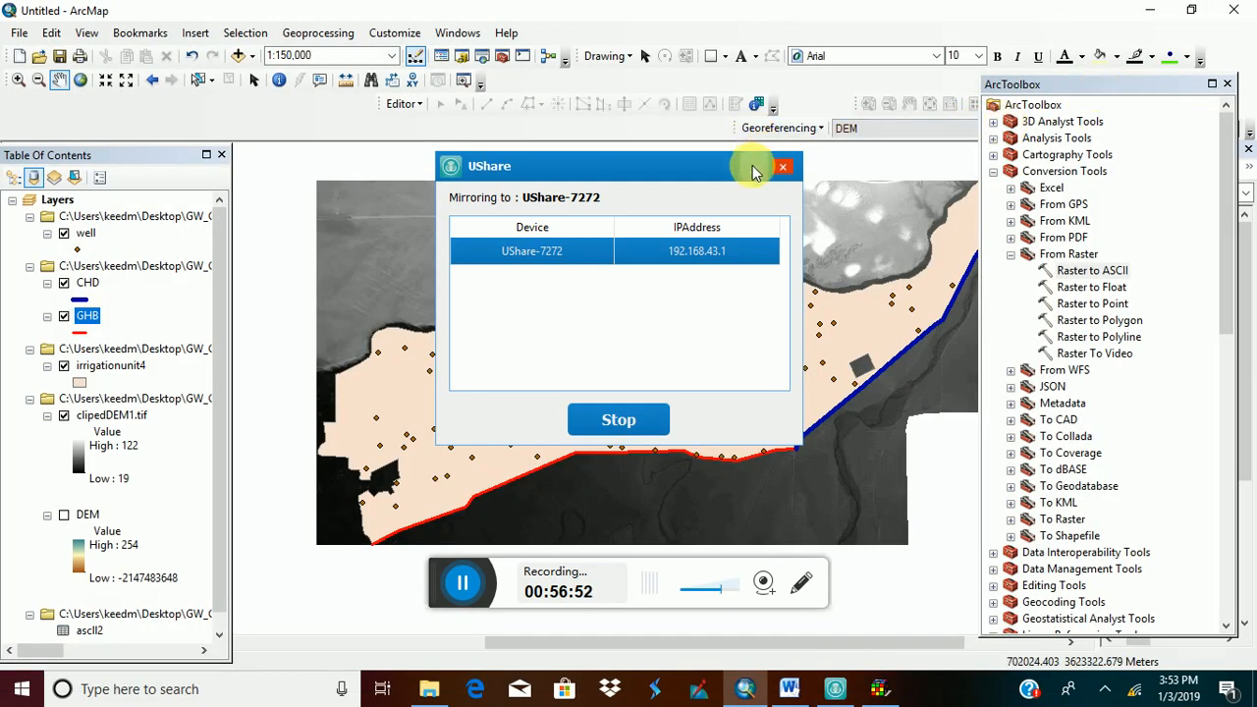
pyautogui.click(783, 167)
pyautogui.click(1149, 10)
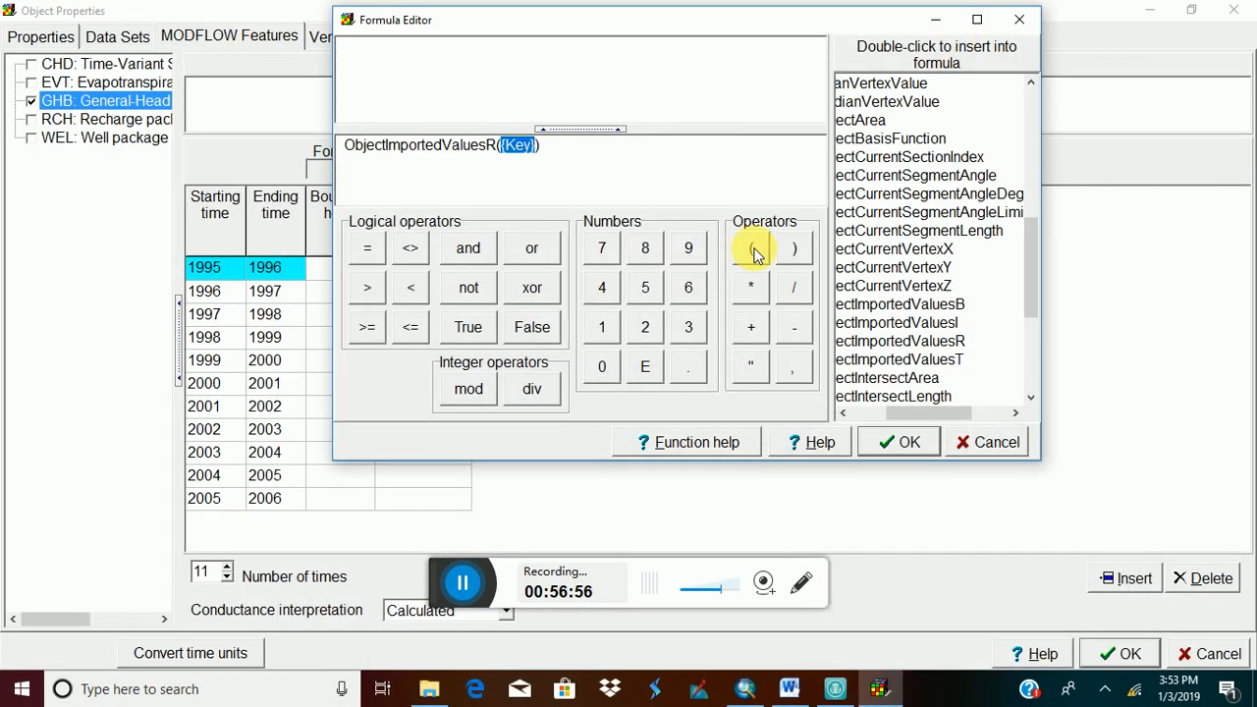
# Discard the open formula, continue past the application error, and insert ObjectImportedValuesR into the 1995–1996 boundary head formula again.
pyautogui.click(1022, 20)
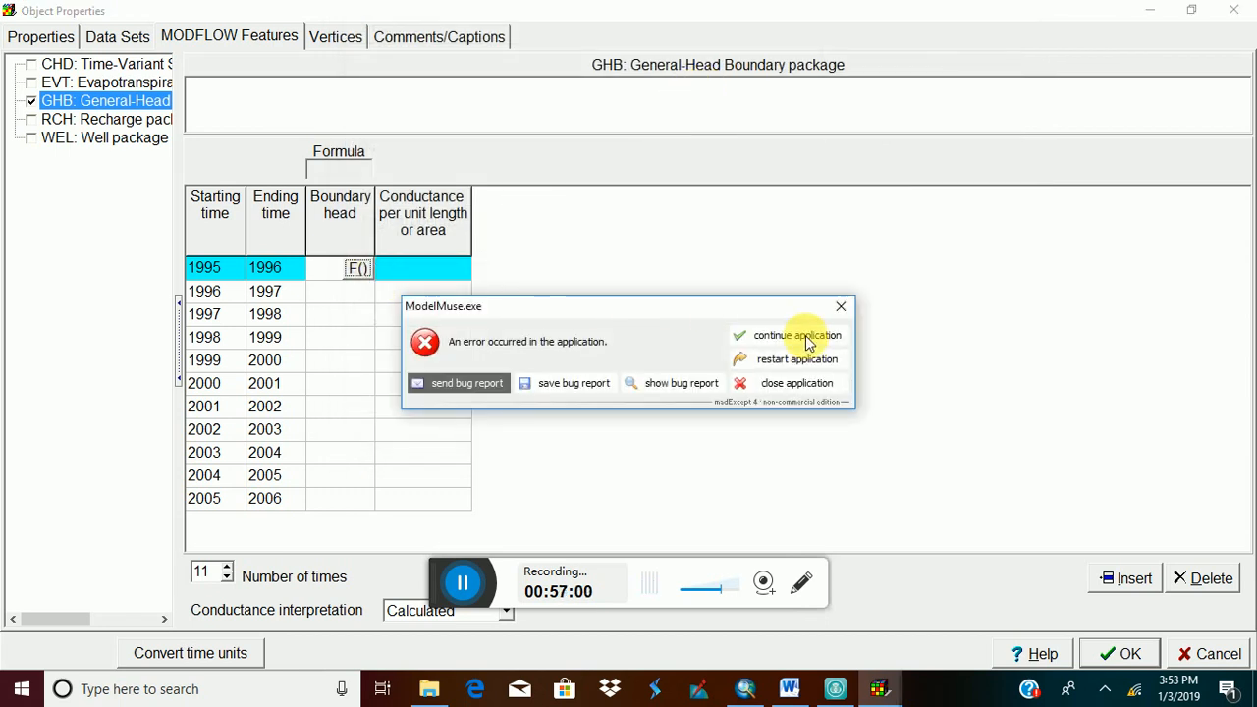
pyautogui.click(807, 342)
pyautogui.click(356, 270)
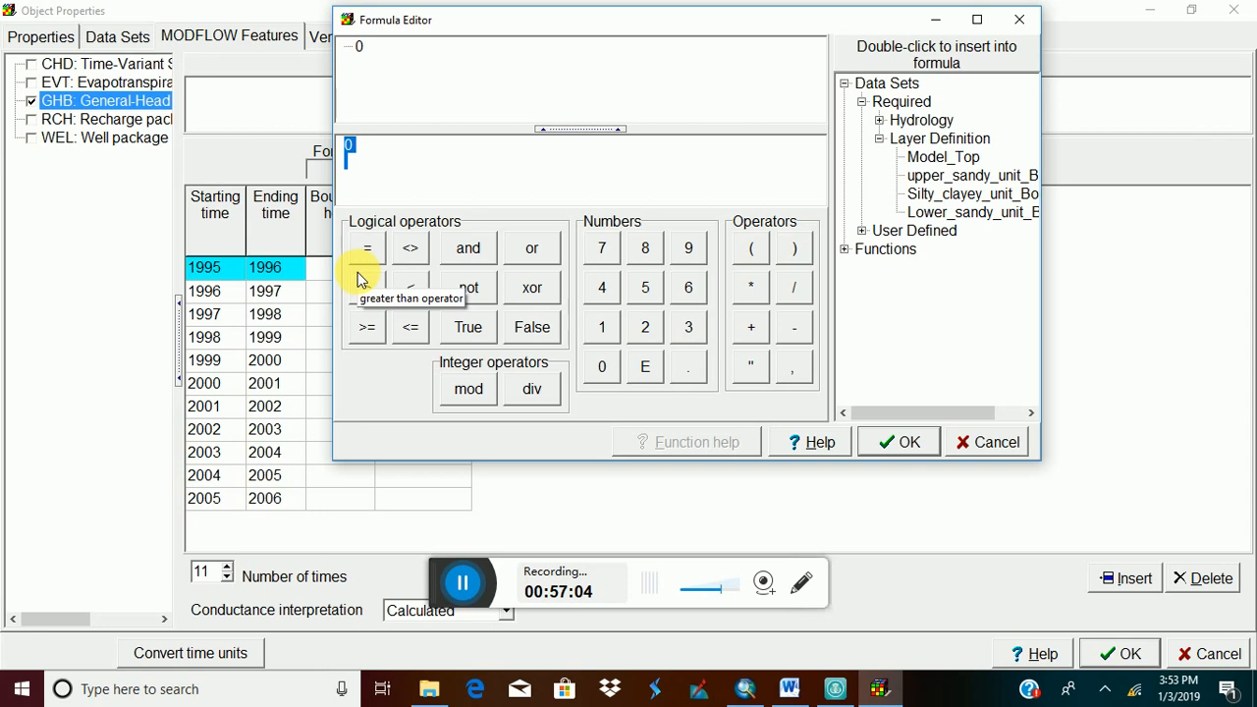
pyautogui.click(843, 249)
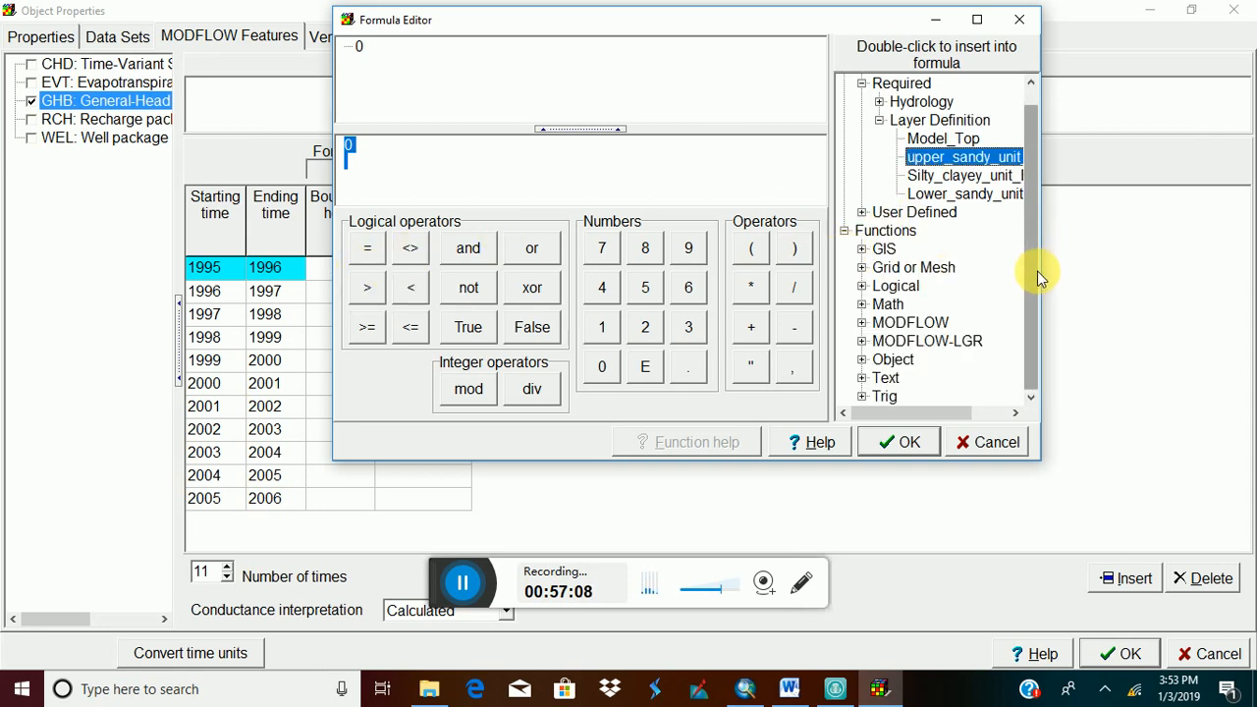
pyautogui.click(863, 360)
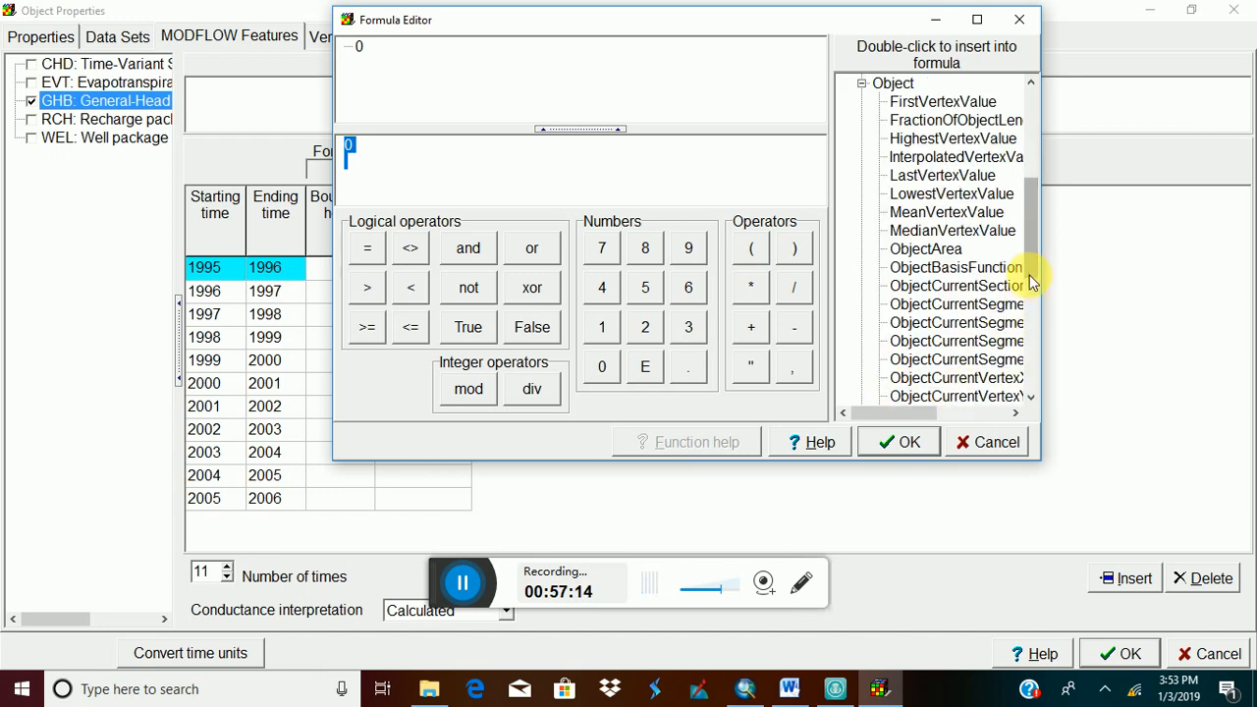
pyautogui.moveTo(1033, 275); pyautogui.dragTo(1034, 321)
pyautogui.moveTo(910, 416); pyautogui.dragTo(943, 413)
pyautogui.doubleClick(938, 287)
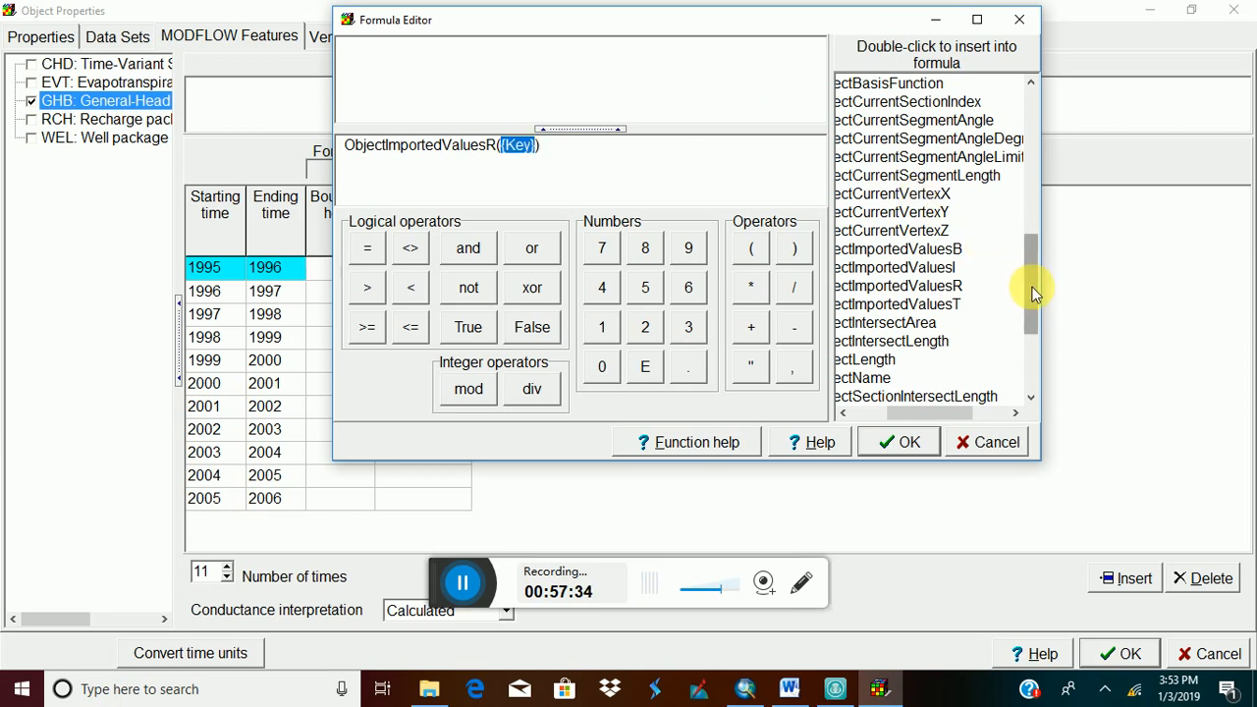
# Reposition the Formula Editor, switch to UShare to start mirroring to UShare-7272, and return to the formula.
pyautogui.moveTo(1029, 280); pyautogui.dragTo(1031, 118)
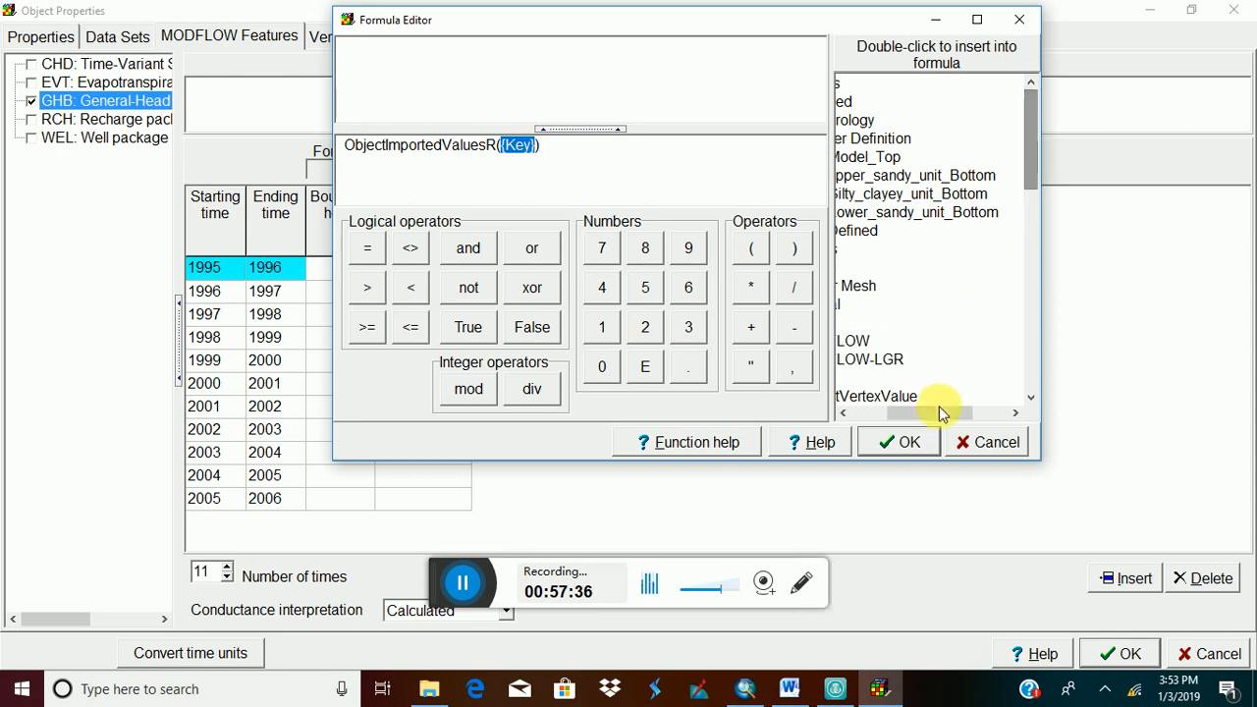
pyautogui.moveTo(938, 420); pyautogui.dragTo(898, 420)
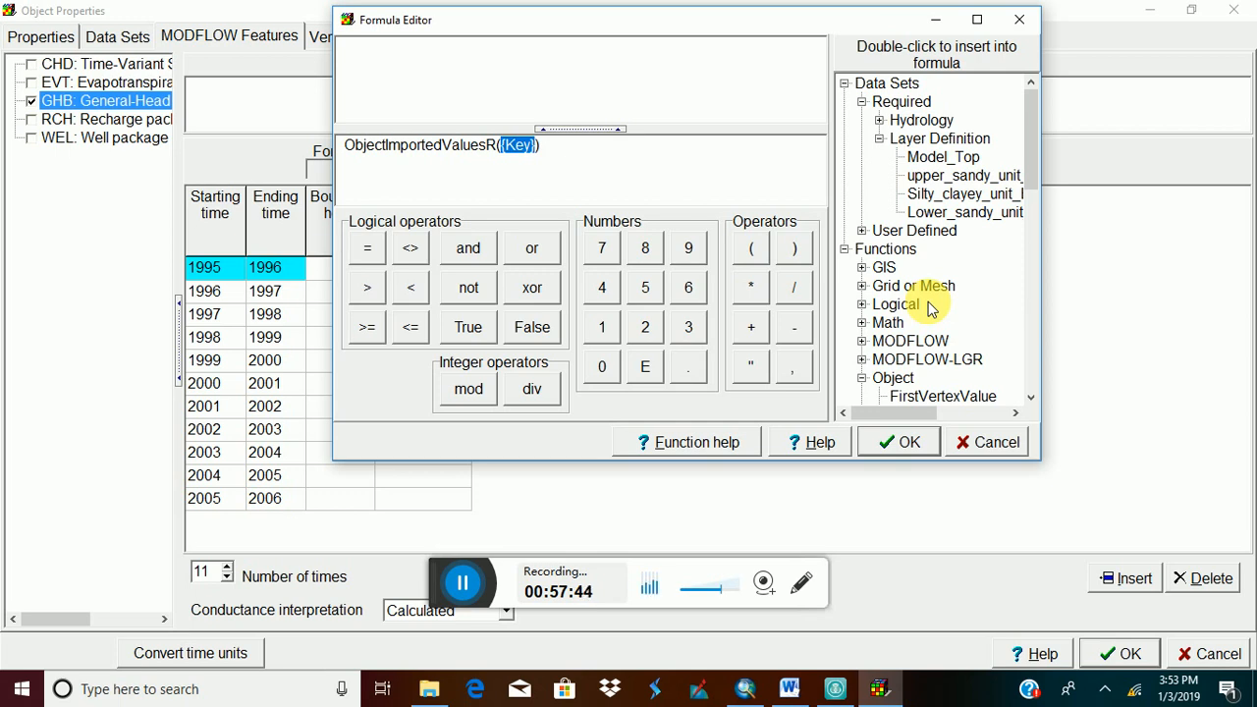
pyautogui.moveTo(786, 21); pyautogui.dragTo(983, 27)
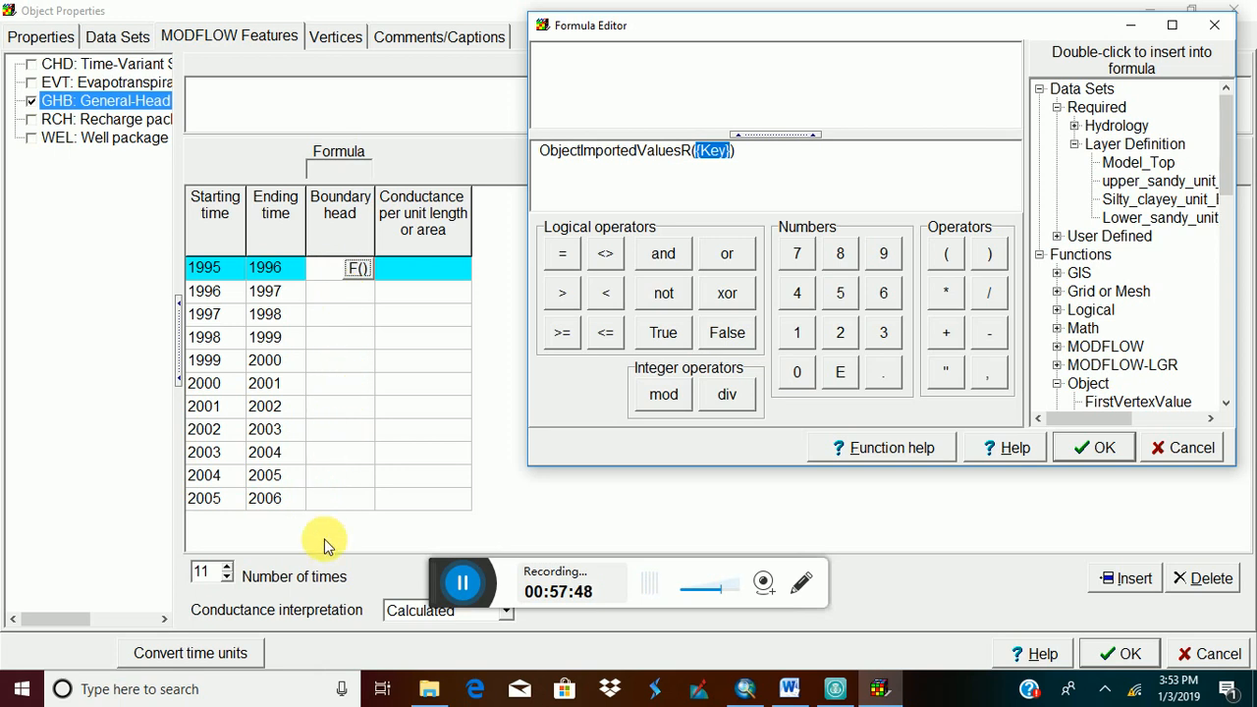
pyautogui.moveTo(859, 27); pyautogui.dragTo(731, 47)
pyautogui.click(837, 691)
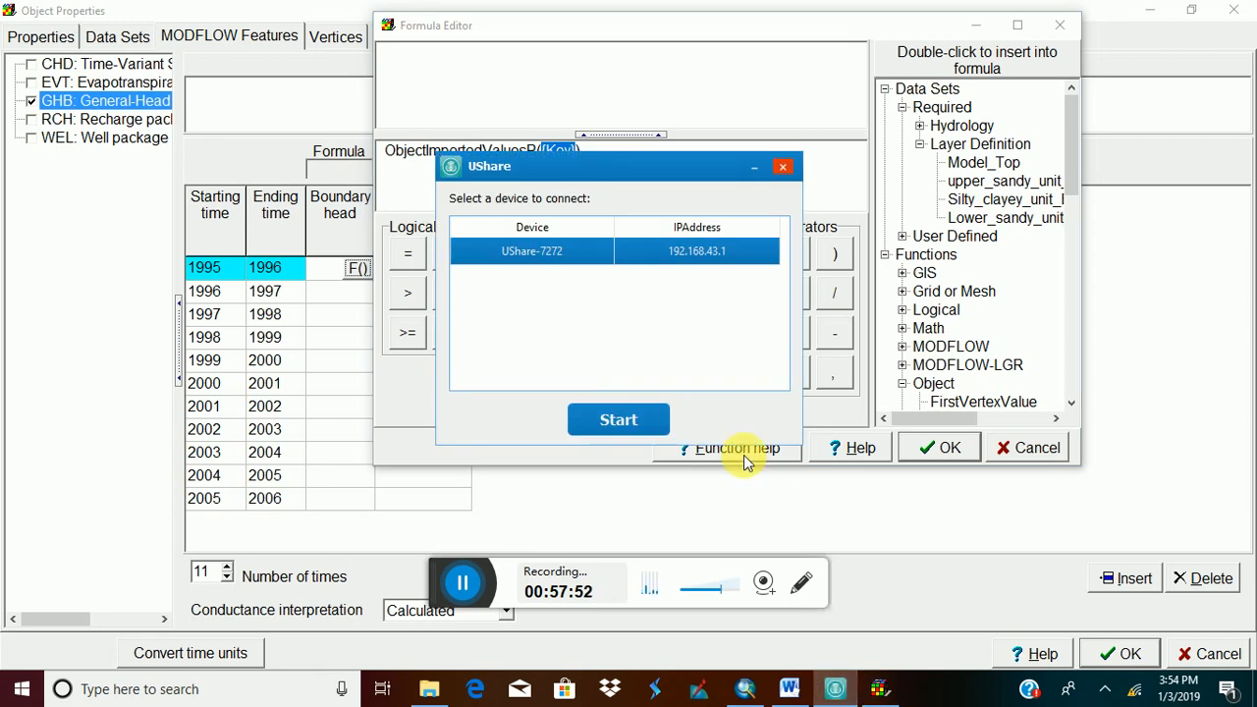
pyautogui.click(619, 421)
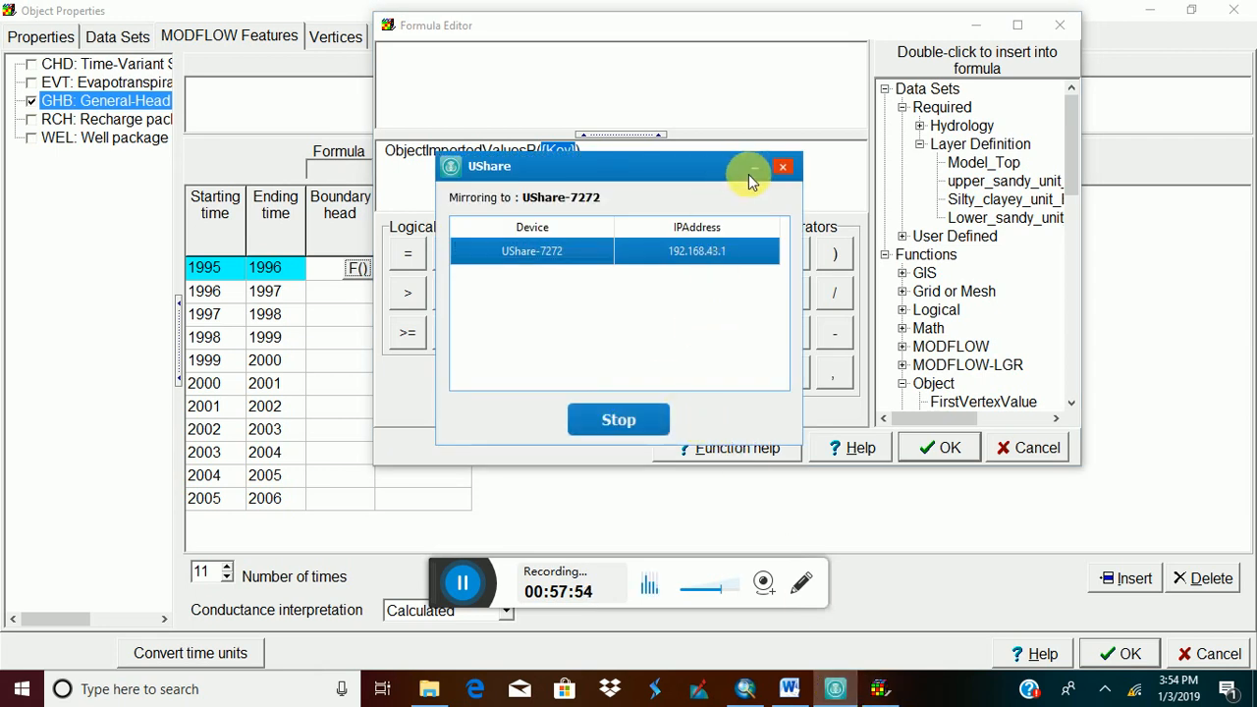
pyautogui.click(748, 174)
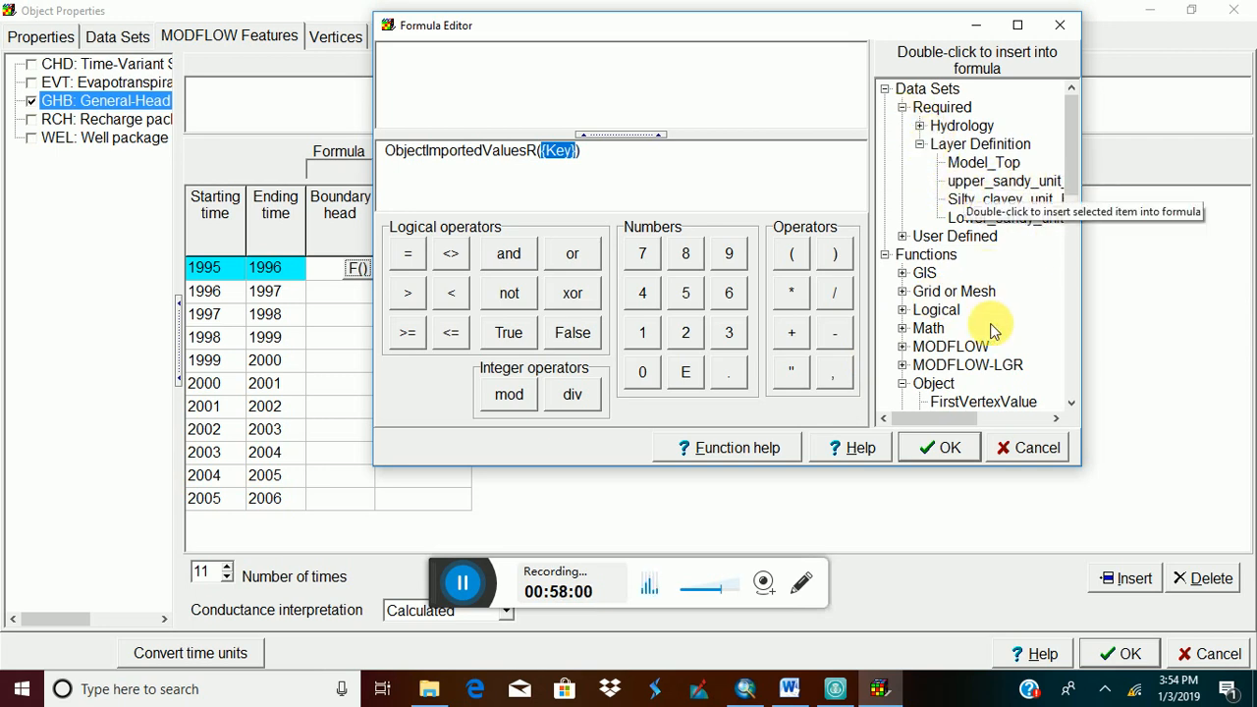
# Replace the key in the ObjectImportedValuesR formula with the shapefile data set H1996_2000 and try to accept it.
pyautogui.click(902, 237)
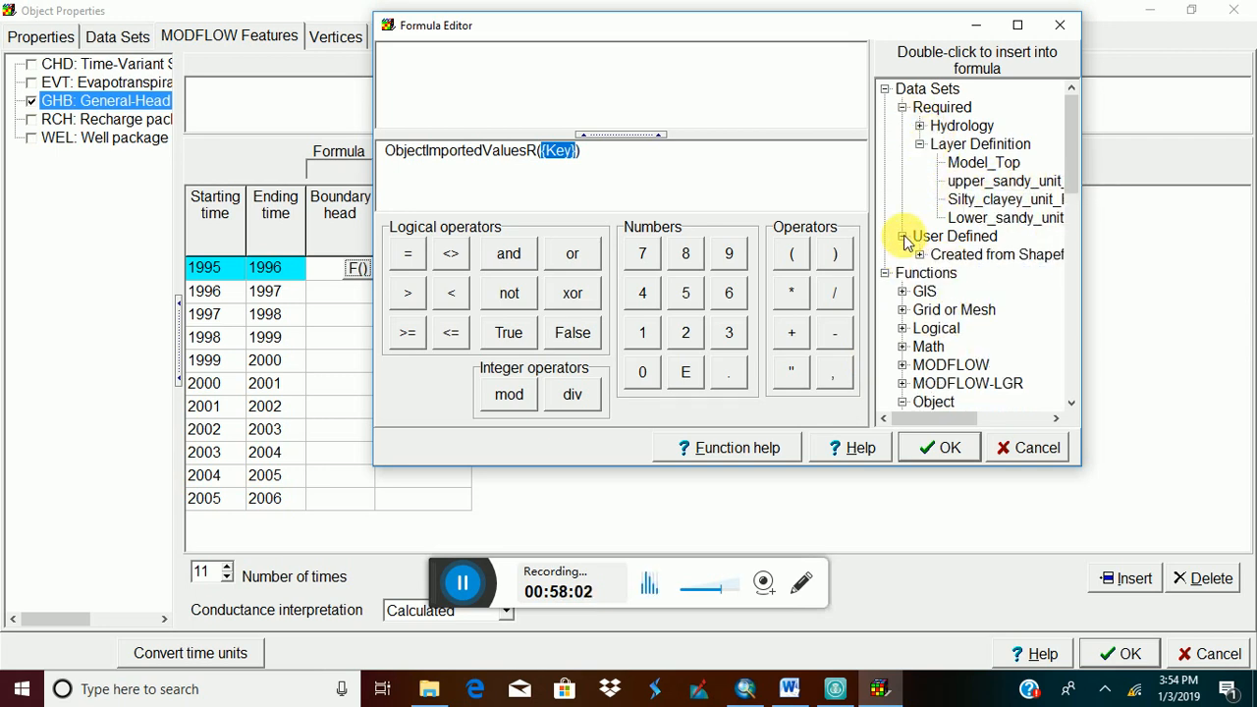
pyautogui.click(920, 255)
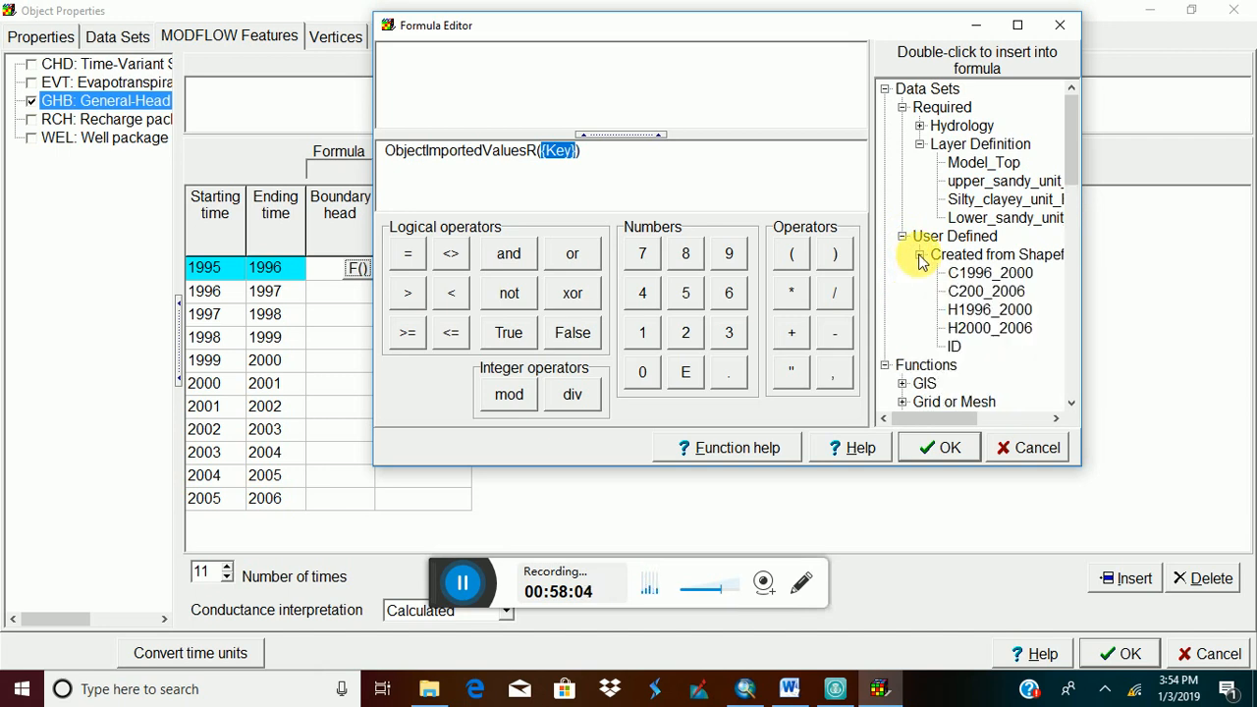
pyautogui.doubleClick(989, 313)
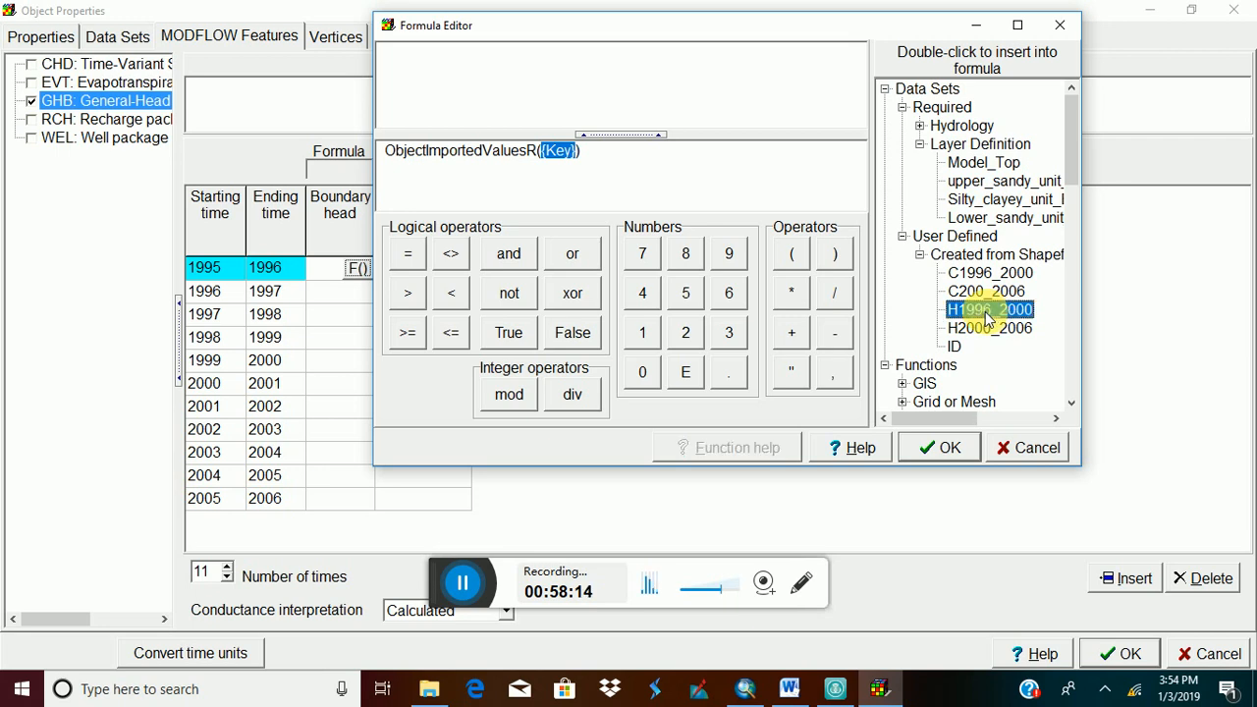
pyautogui.click(948, 450)
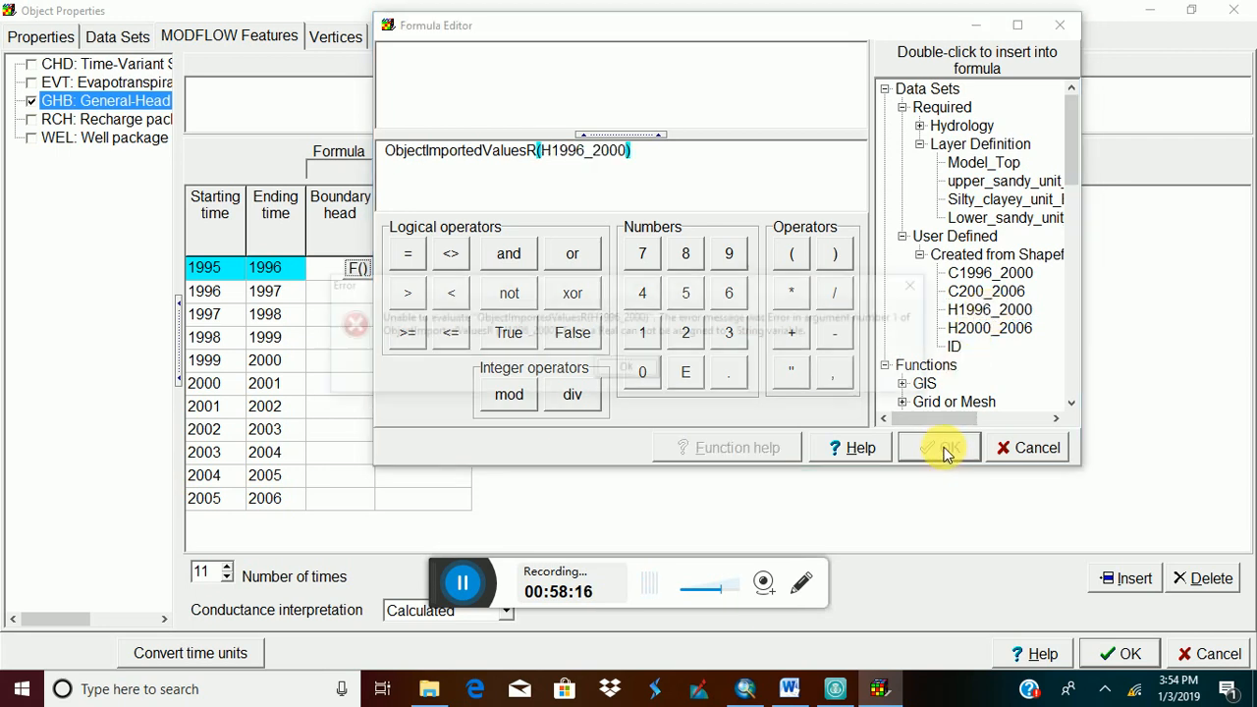
pyautogui.click(629, 370)
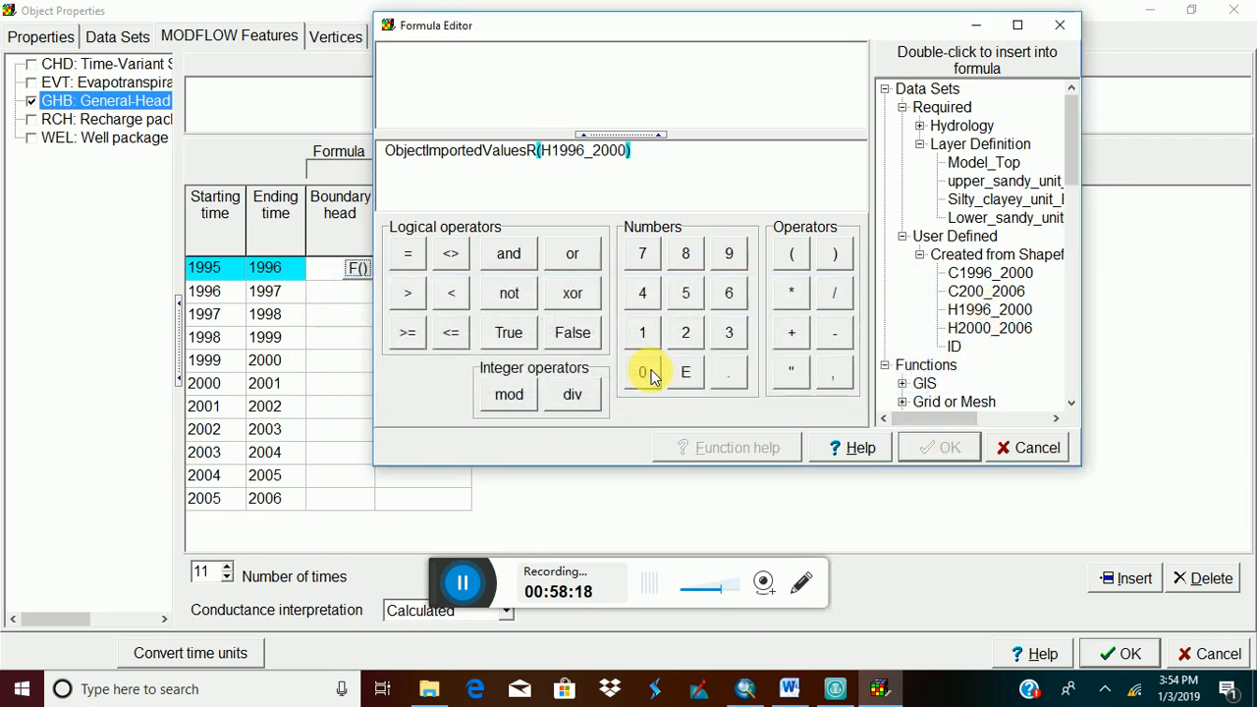
# Change the function's key to the quoted text "H1996_2000H" and accept the 1995–1996 boundary head formula.
pyautogui.doubleClick(978, 313)
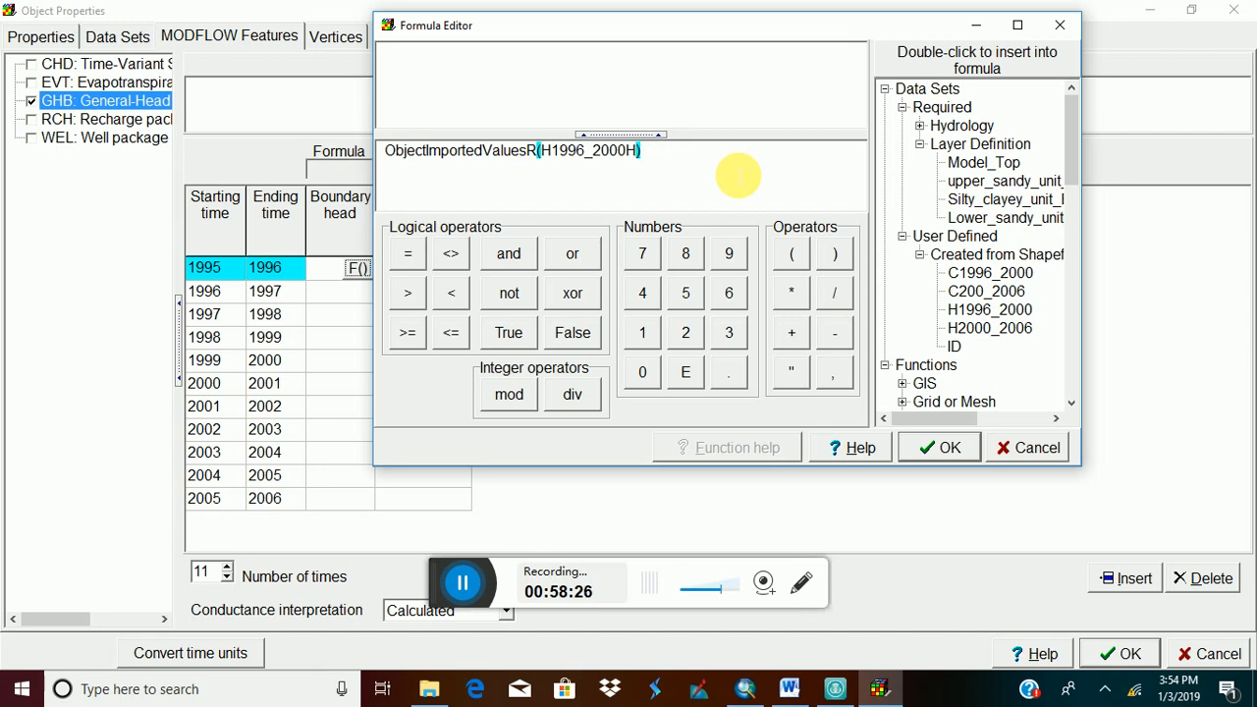
pyautogui.write('"')
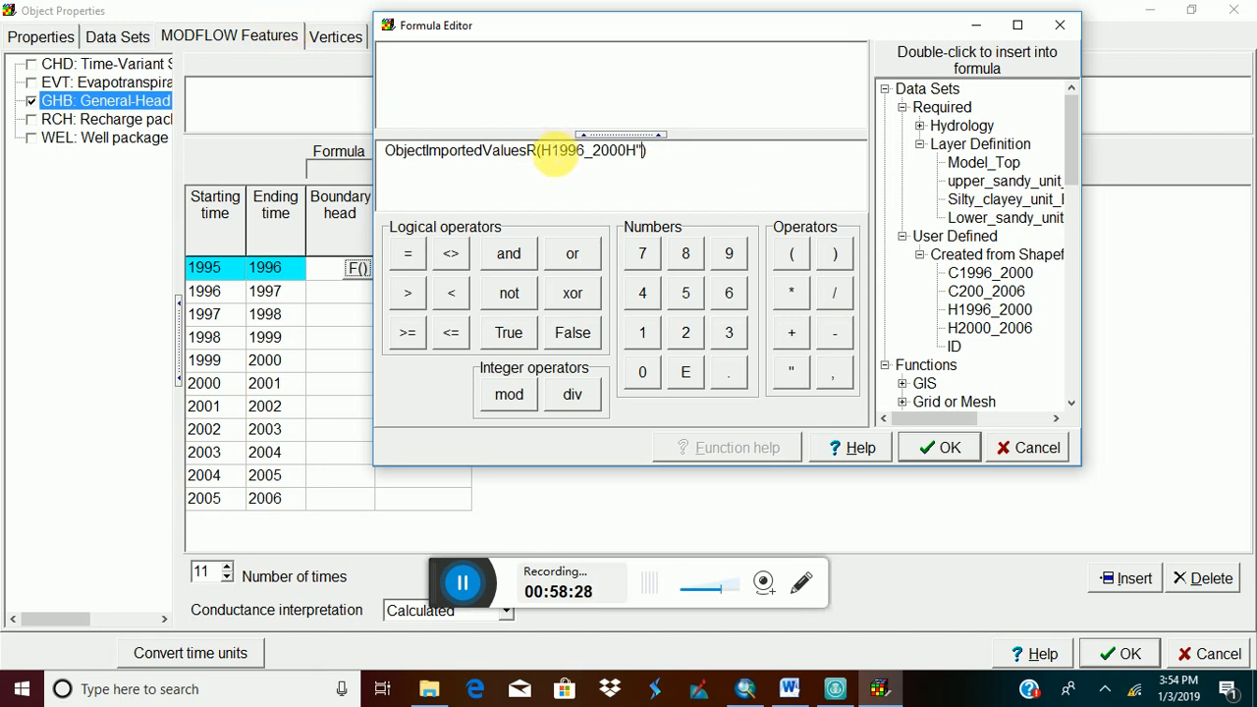
pyautogui.write('"')
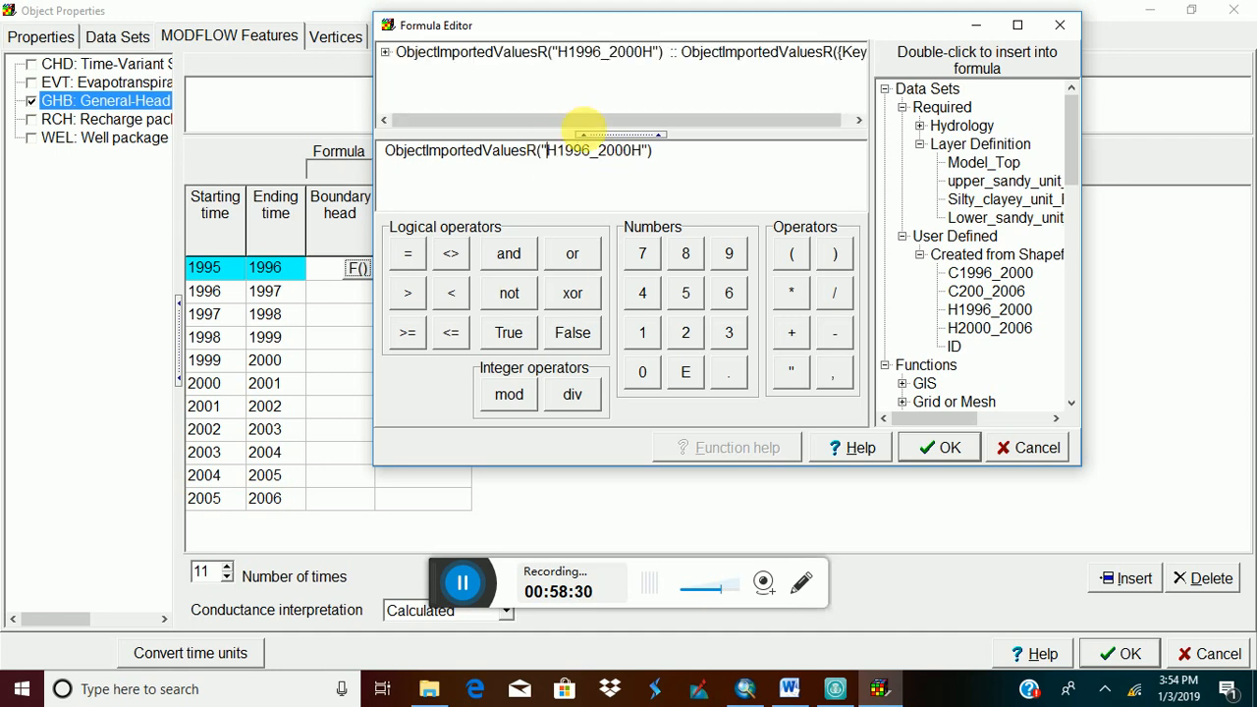
pyautogui.click(913, 443)
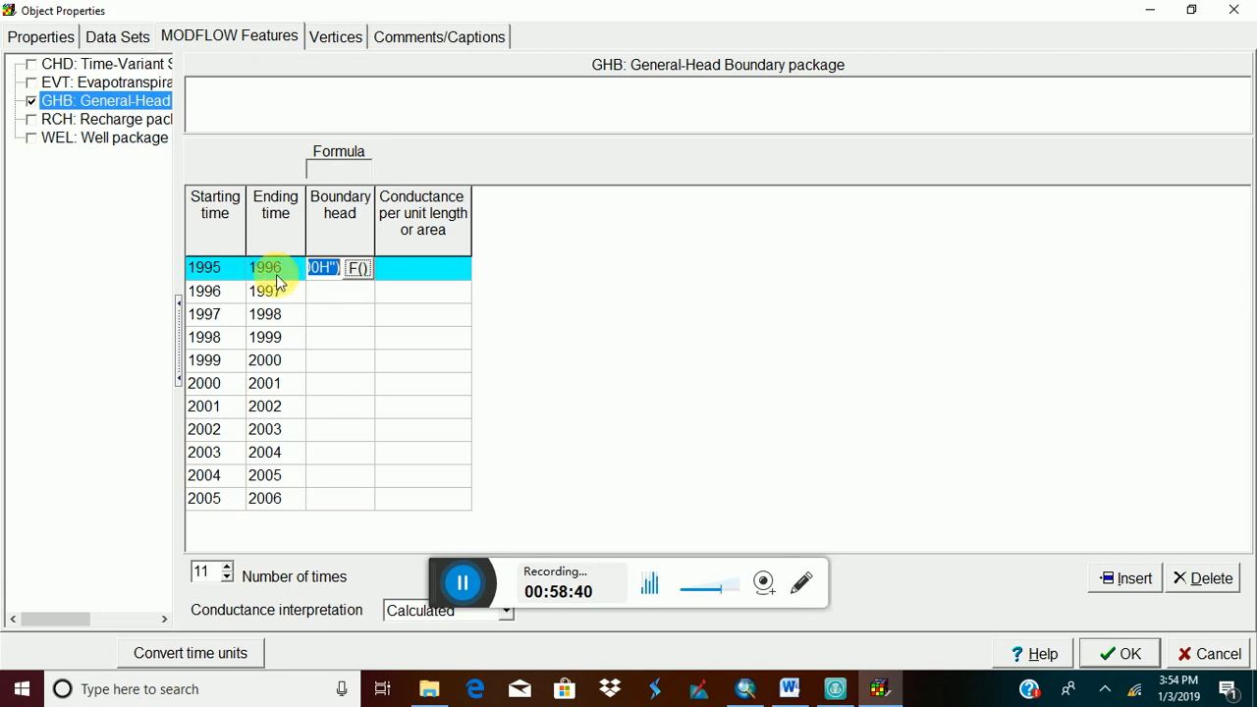
# Copy the 1995–1996 boundary head formula into the four rows from 1996–1997 through 1999–2000.
pyautogui.click(353, 268)
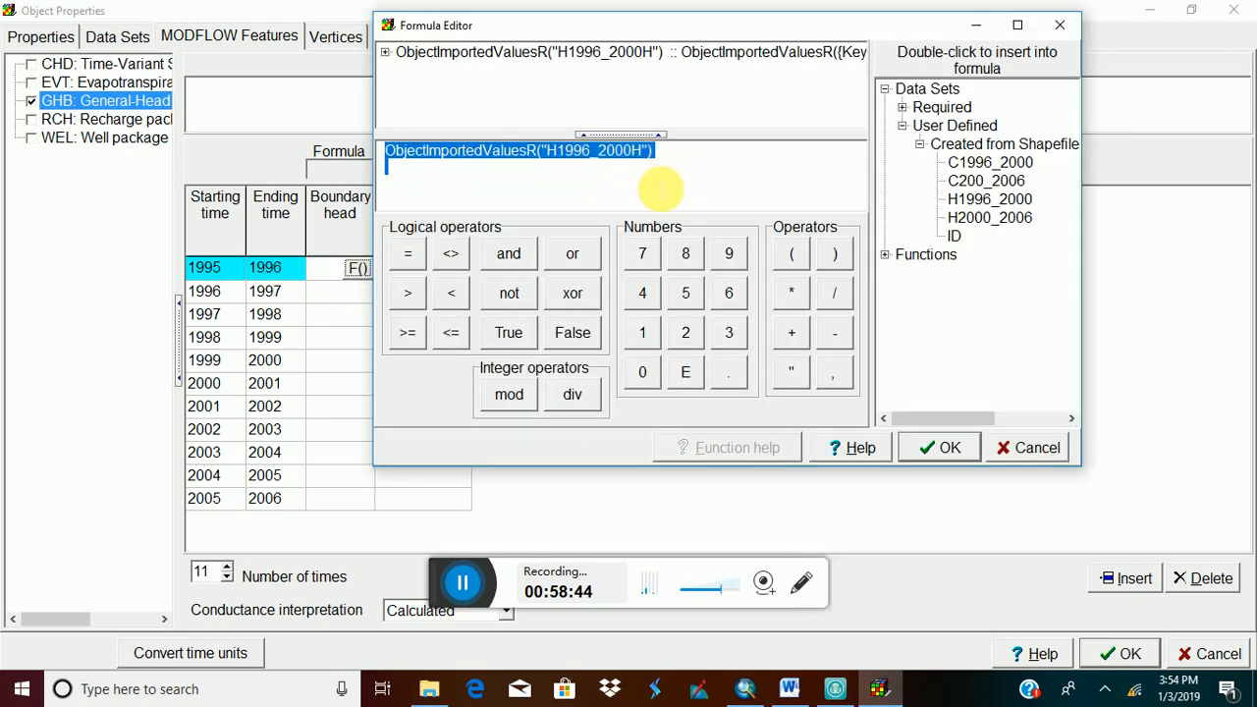
pyautogui.click(1060, 28)
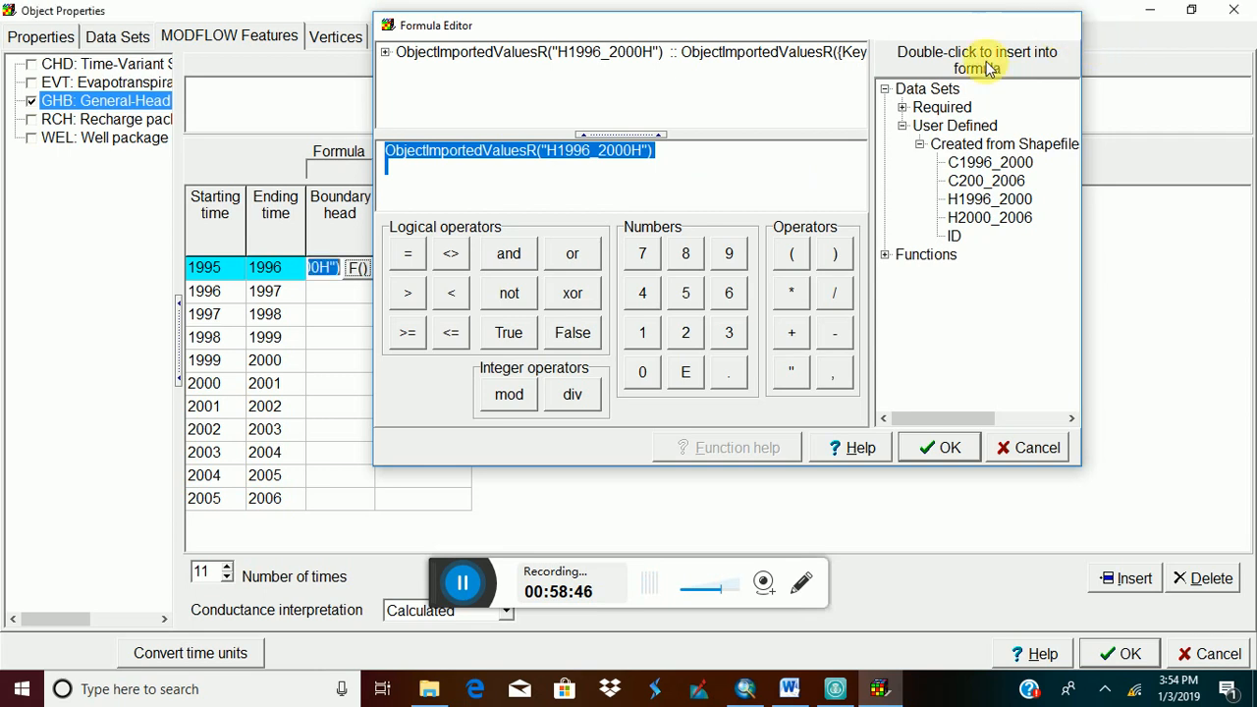
pyautogui.click(337, 295)
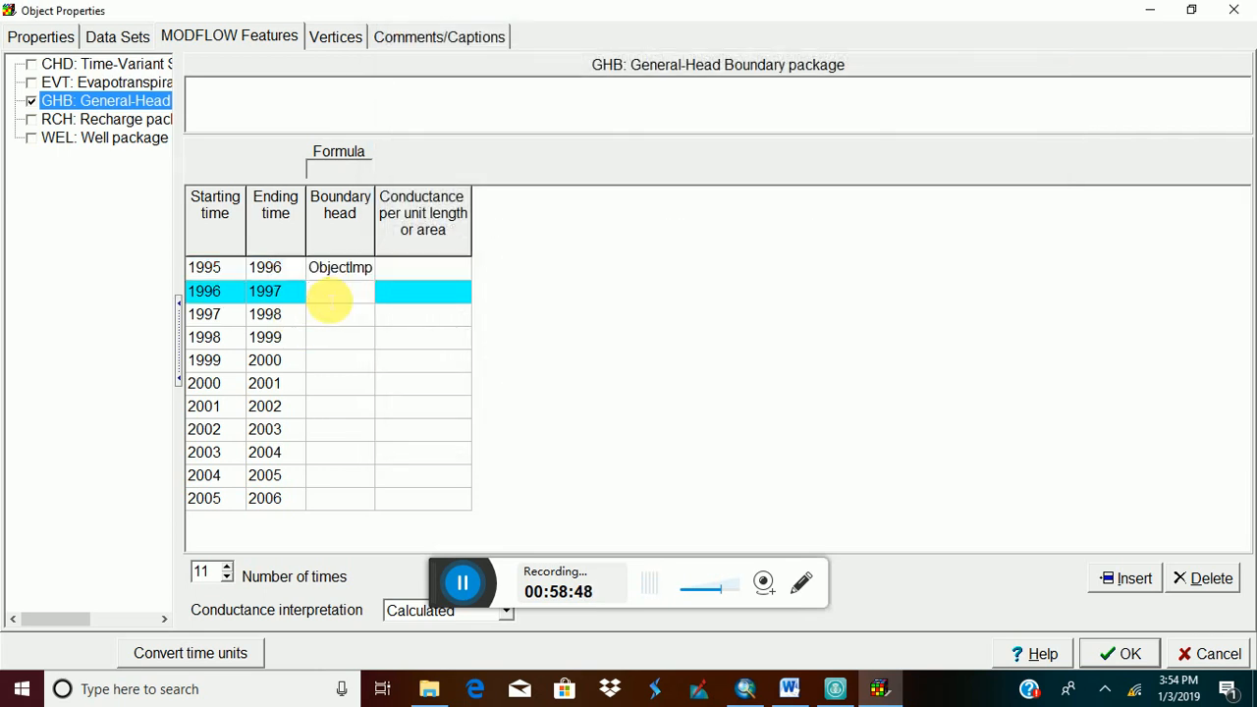
pyautogui.hotkey('ctrl', 'v')
pyautogui.click(327, 314)
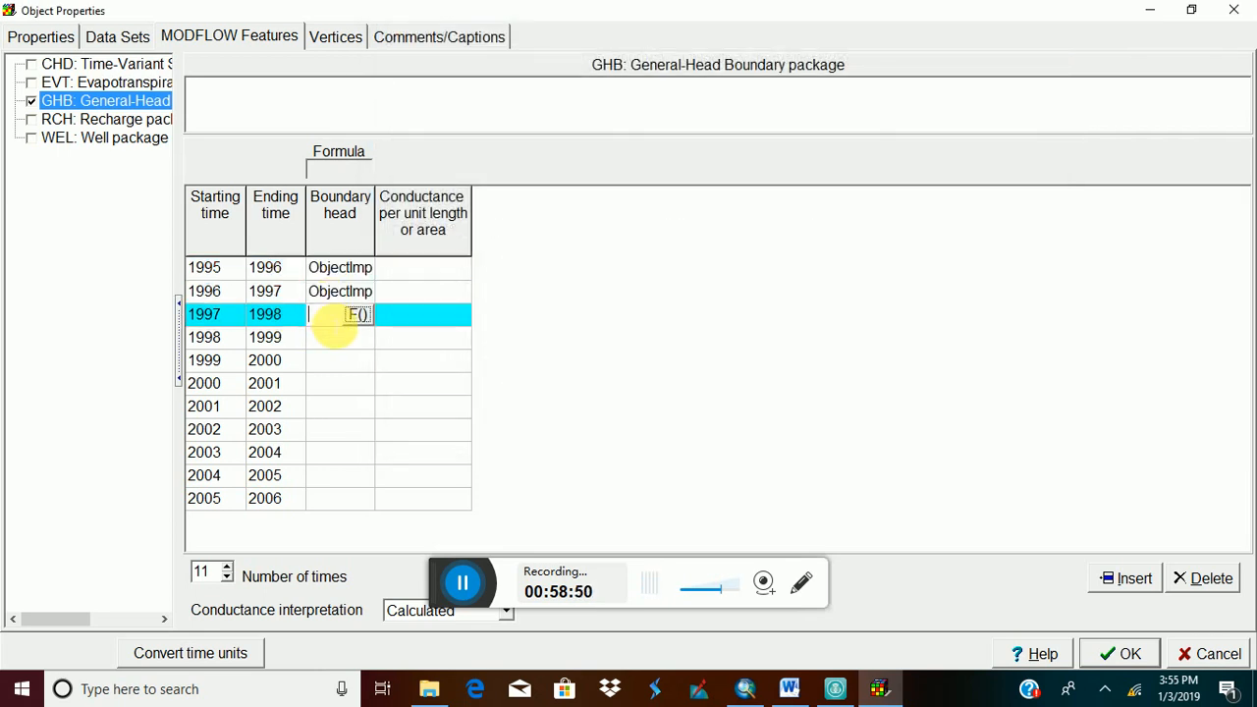
pyautogui.hotkey('ctrl', 'v')
pyautogui.click(330, 339)
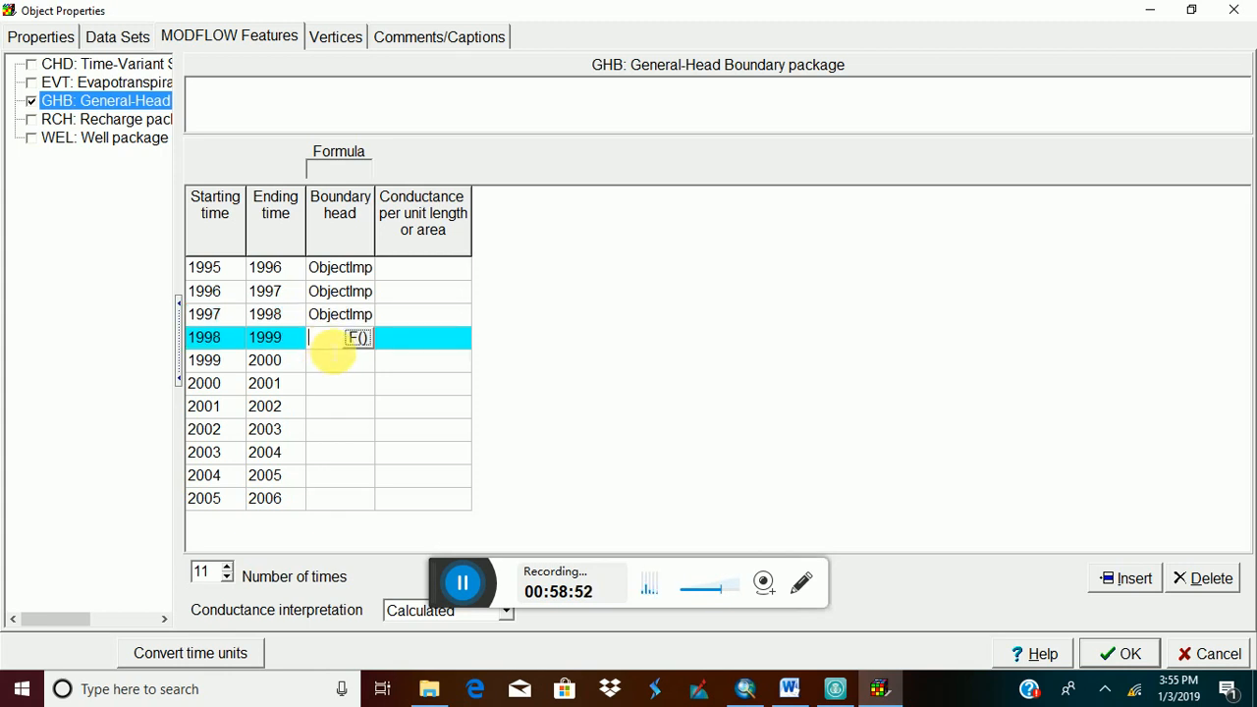
pyautogui.hotkey('ctrl', 'v')
pyautogui.click(326, 361)
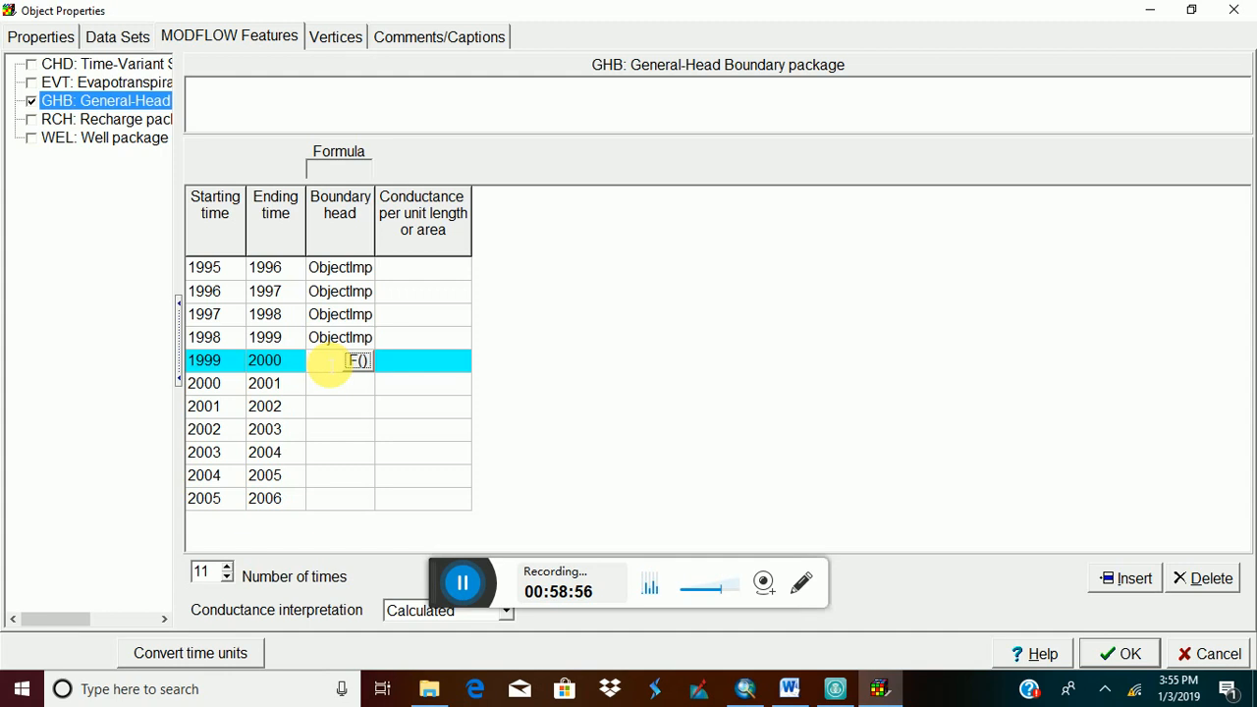
pyautogui.hotkey('ctrl', 'v')
# Insert the ObjectImportedValuesR function into the boundary head formula of the 2000–2001 row.
pyautogui.click(332, 384)
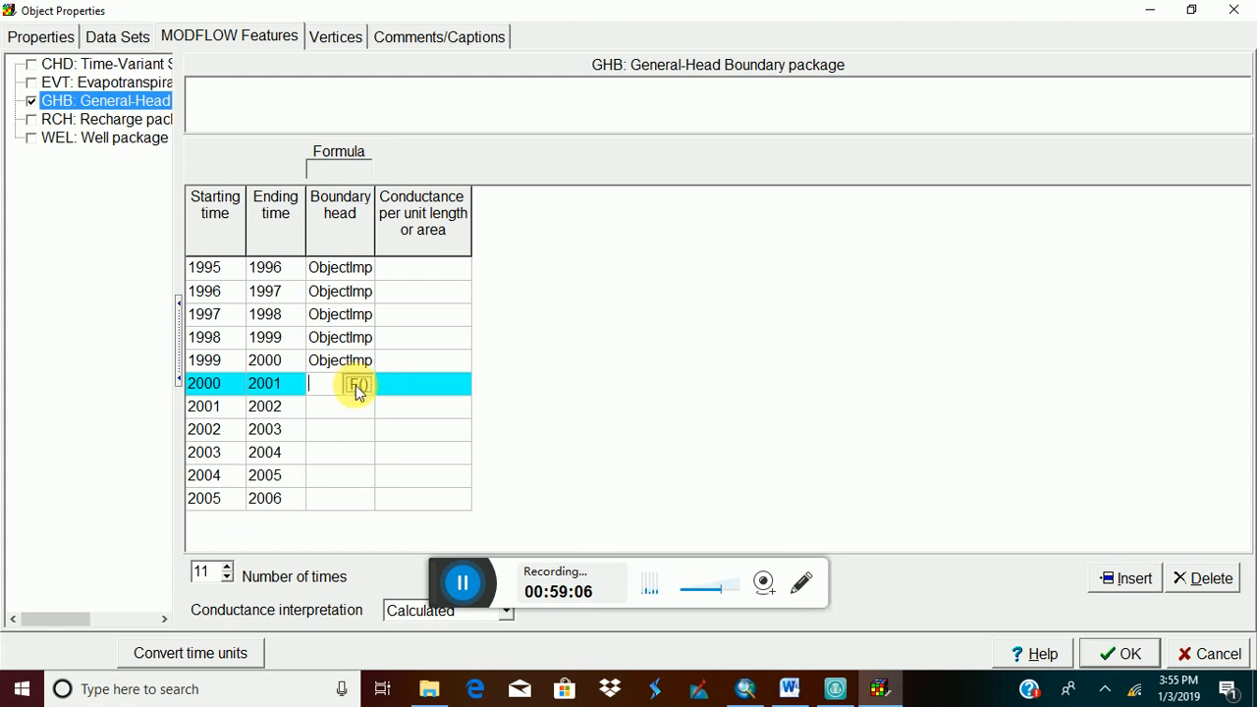
pyautogui.click(356, 385)
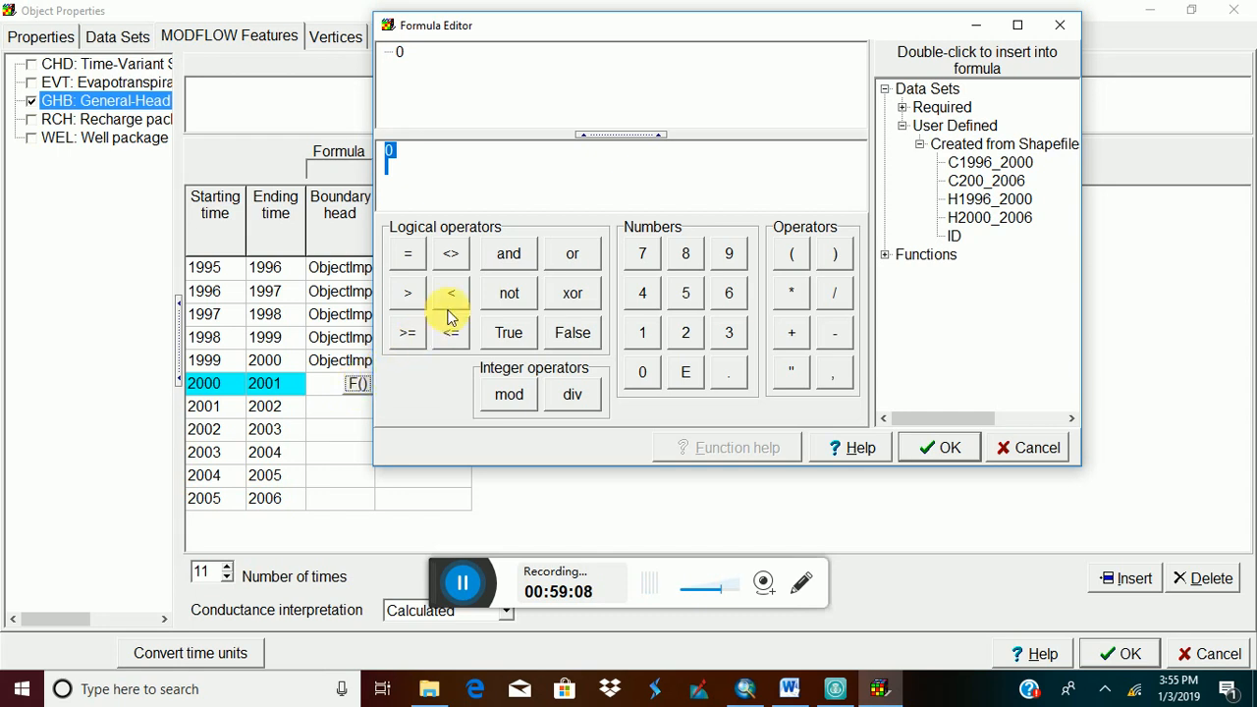
pyautogui.click(958, 200)
pyautogui.click(885, 254)
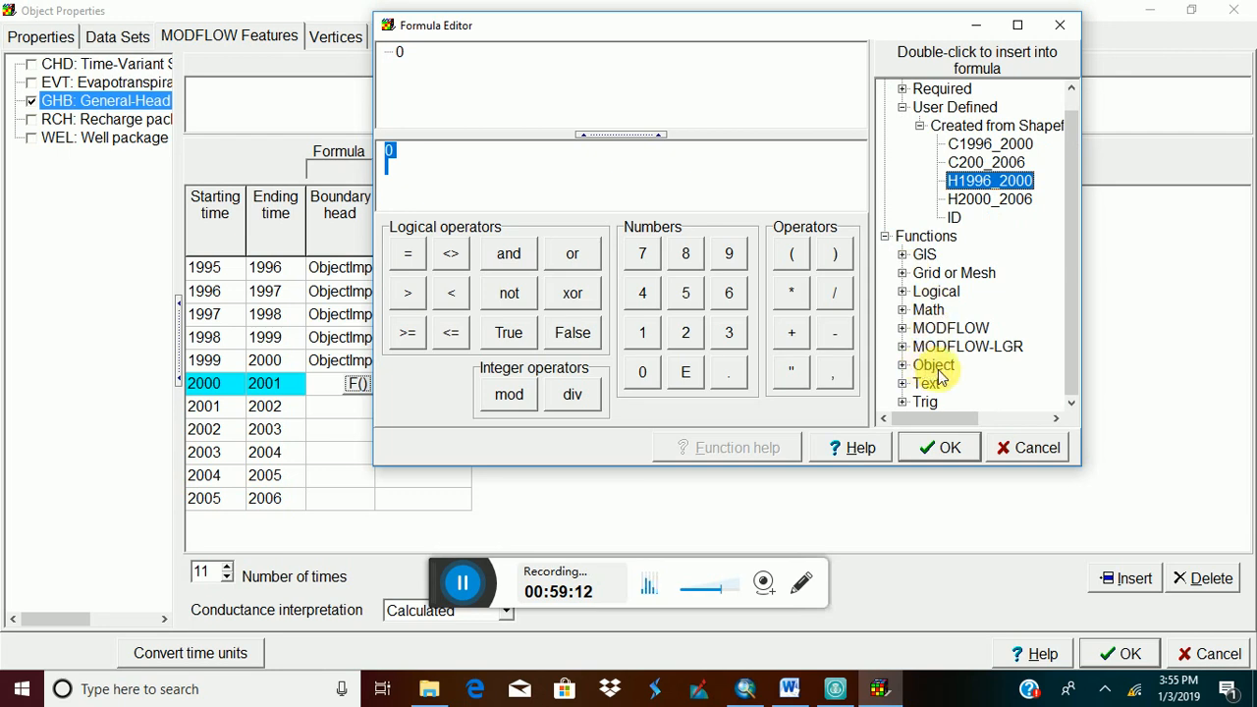
pyautogui.click(903, 365)
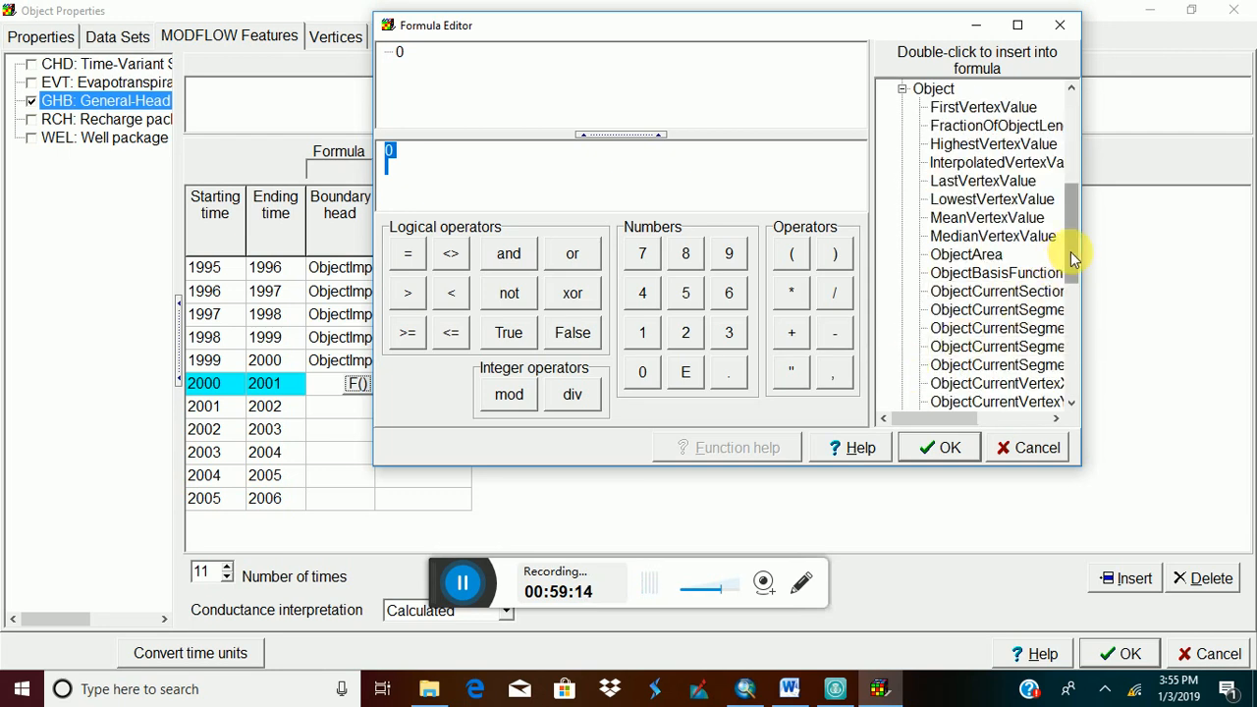
pyautogui.moveTo(1073, 251); pyautogui.dragTo(1086, 315)
pyautogui.moveTo(967, 422); pyautogui.dragTo(988, 419)
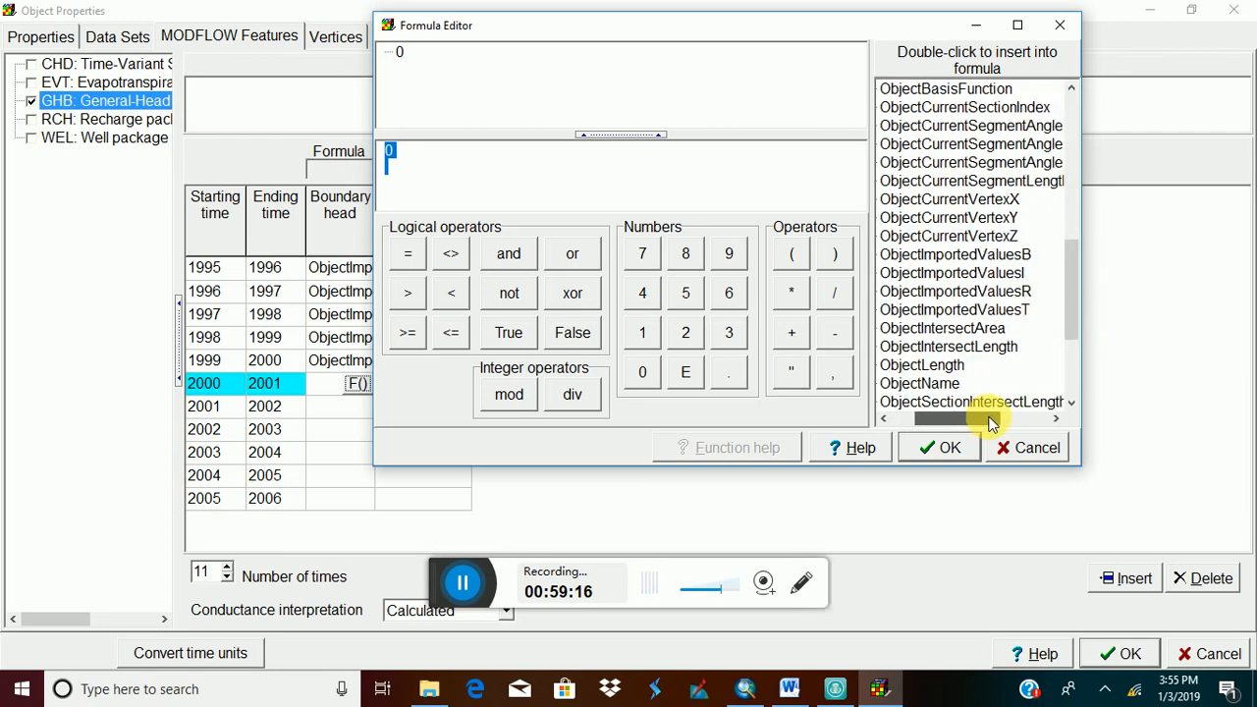
pyautogui.doubleClick(1002, 291)
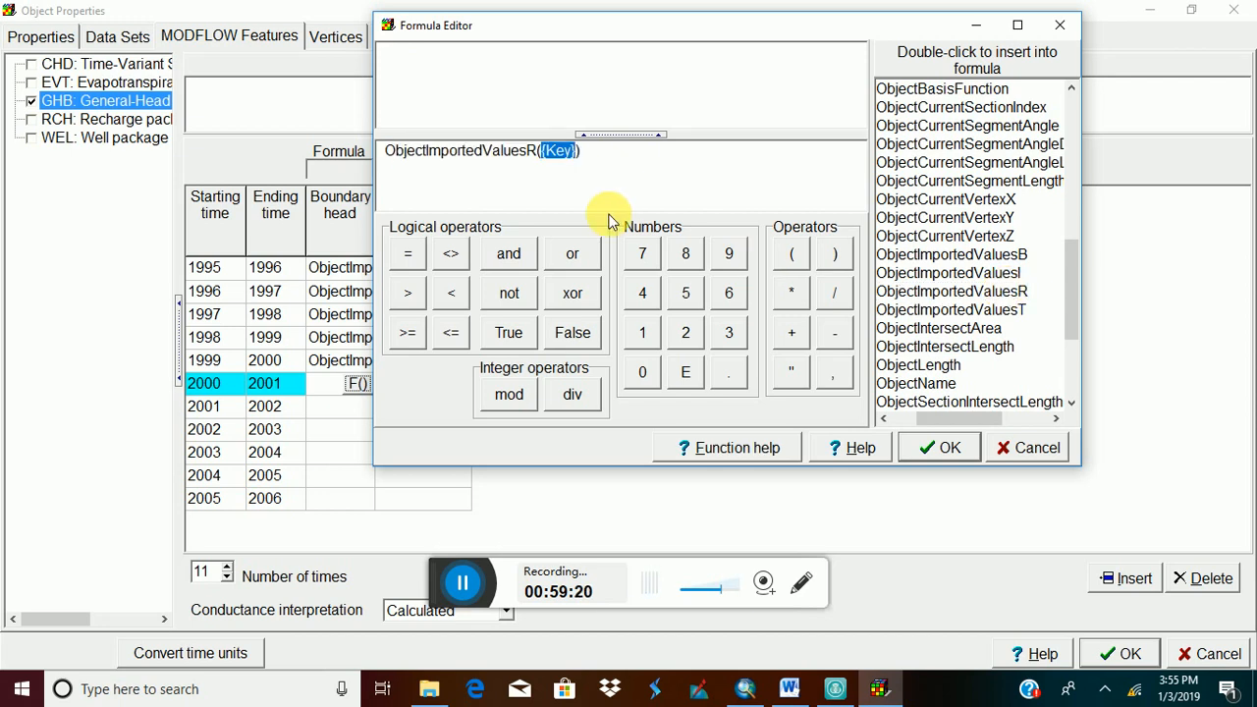
# Set the ObjectImportedValuesR key to the quoted text "H2000_2006" and accept the 2000–2001 boundary head formula.
pyautogui.moveTo(1067, 266); pyautogui.dragTo(1078, 143)
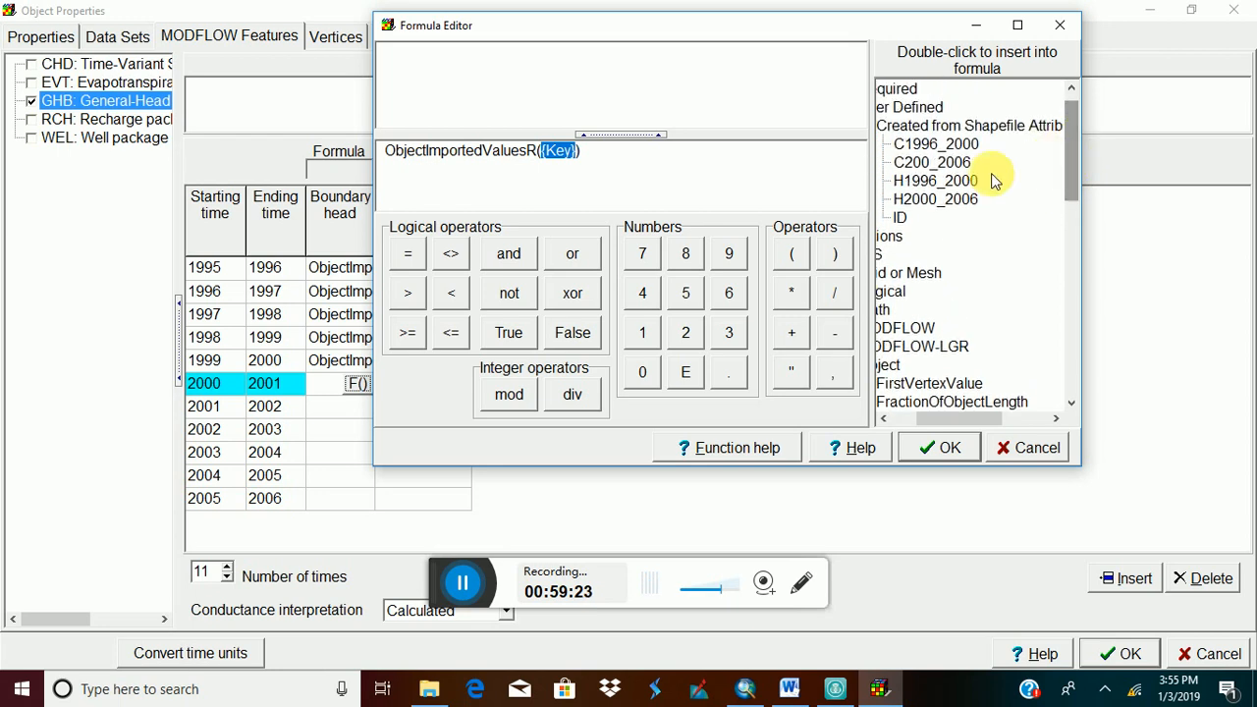
pyautogui.doubleClick(934, 201)
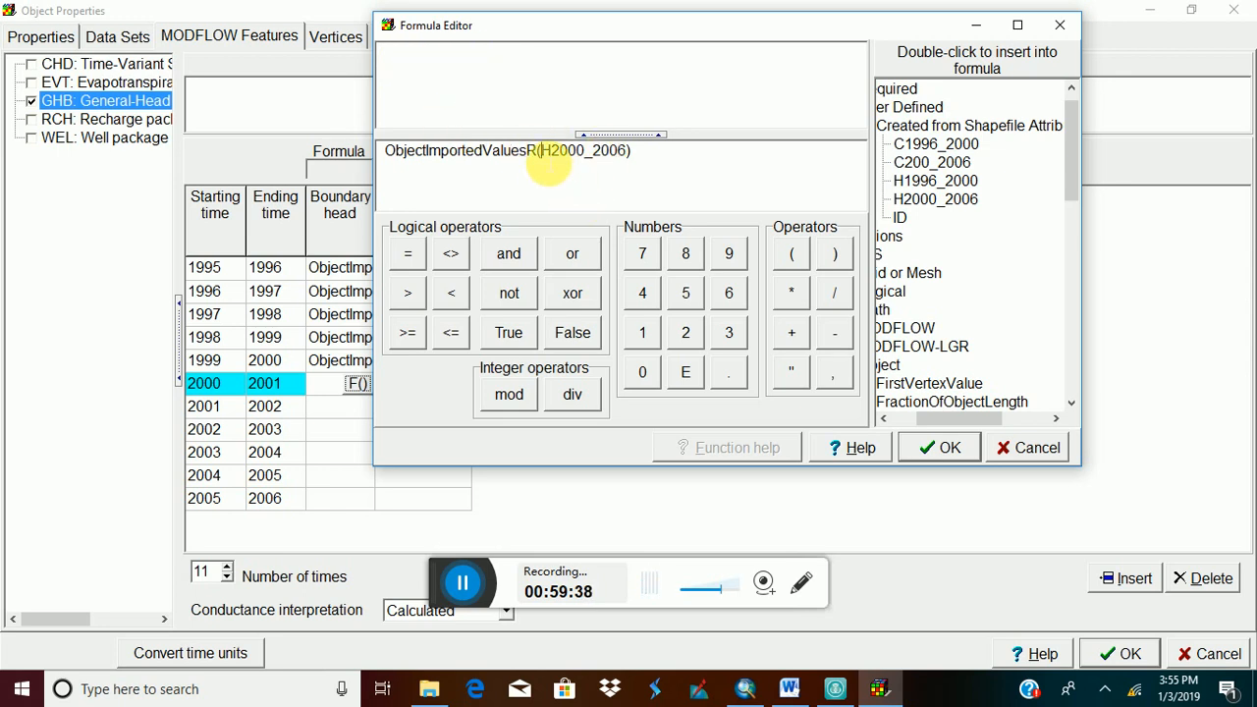
pyautogui.click(540, 150)
pyautogui.write('"')
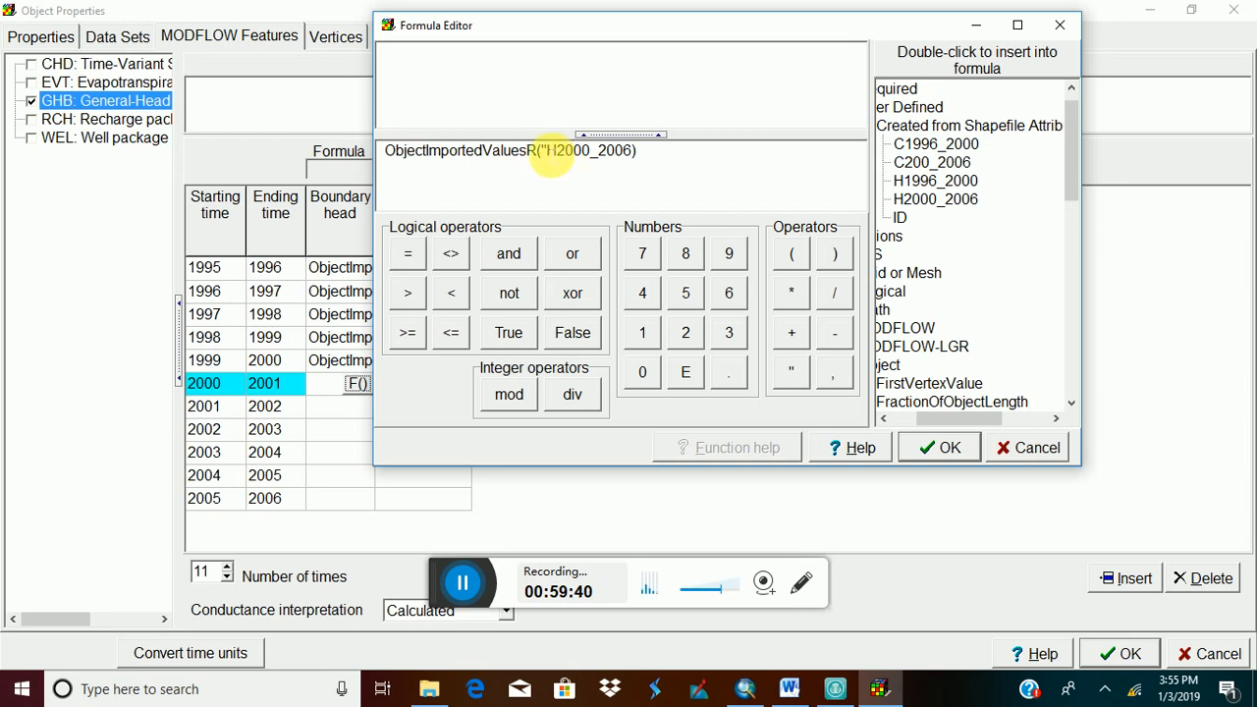
pyautogui.click(634, 155)
pyautogui.write('"')
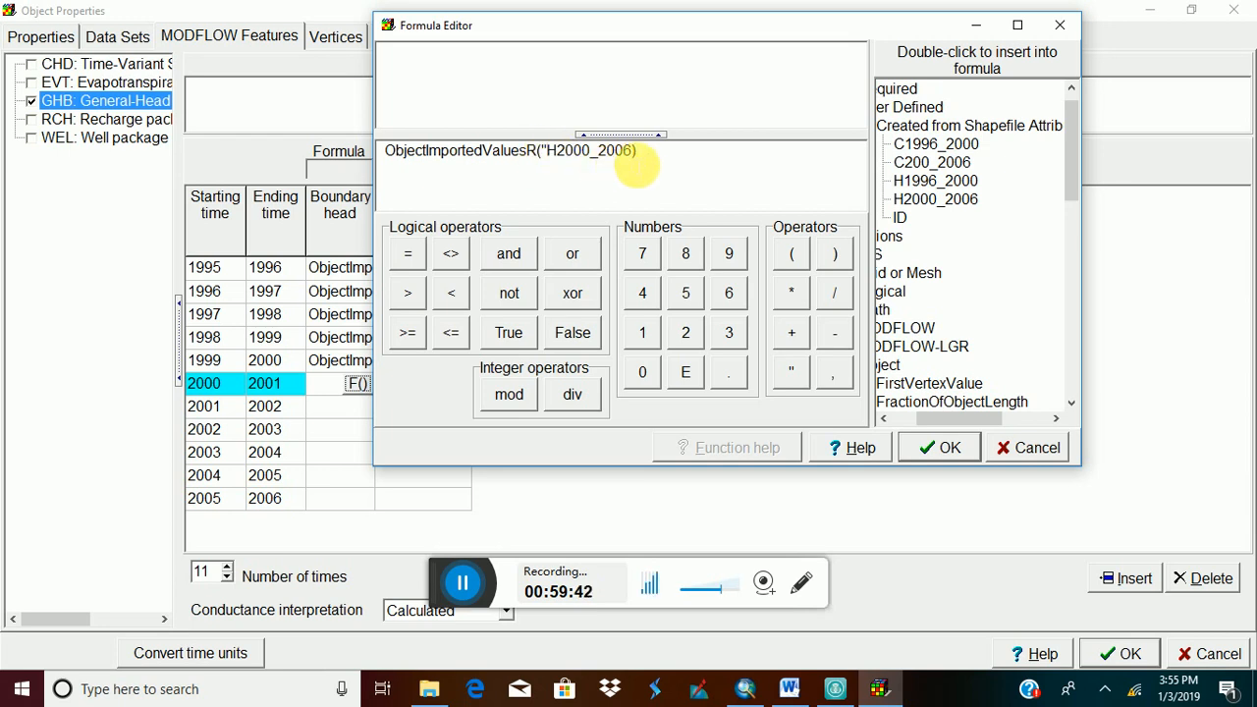
pyautogui.click(637, 160)
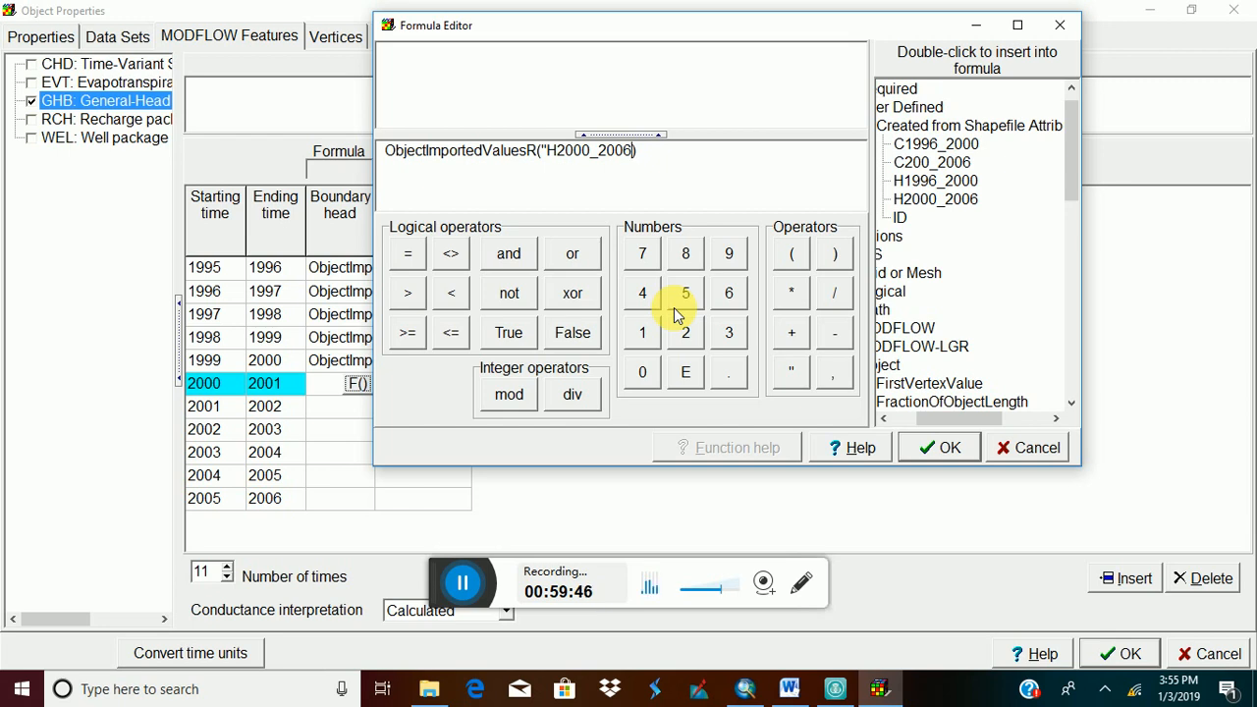
pyautogui.write('"')
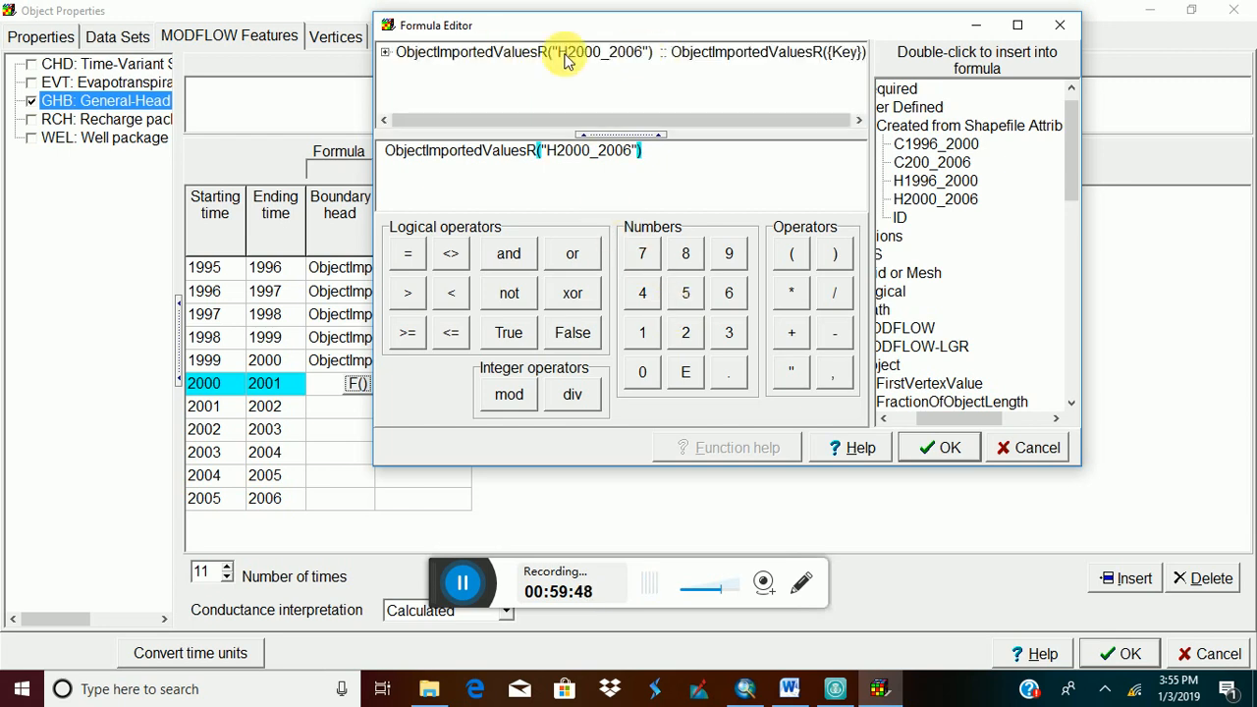
pyautogui.click(943, 456)
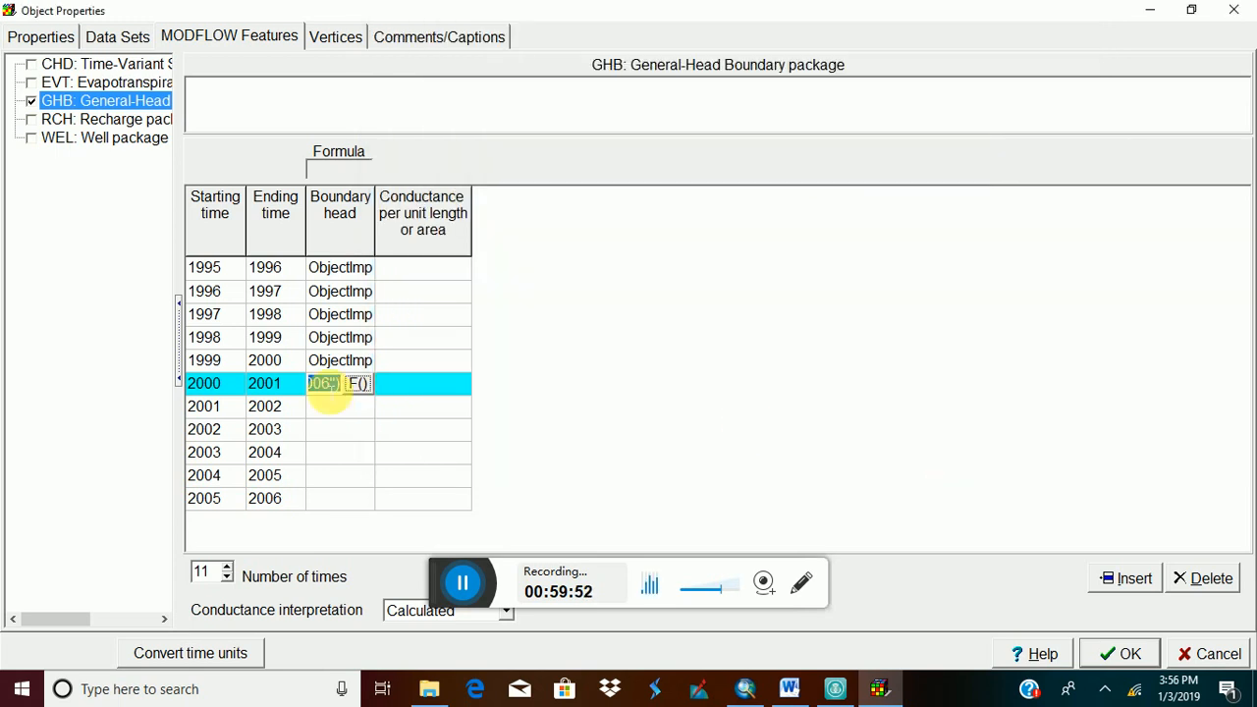
# Copy the 2000–2001 boundary head formula into the five rows from 2001–2002 through 2005–2006.
pyautogui.click(323, 406)
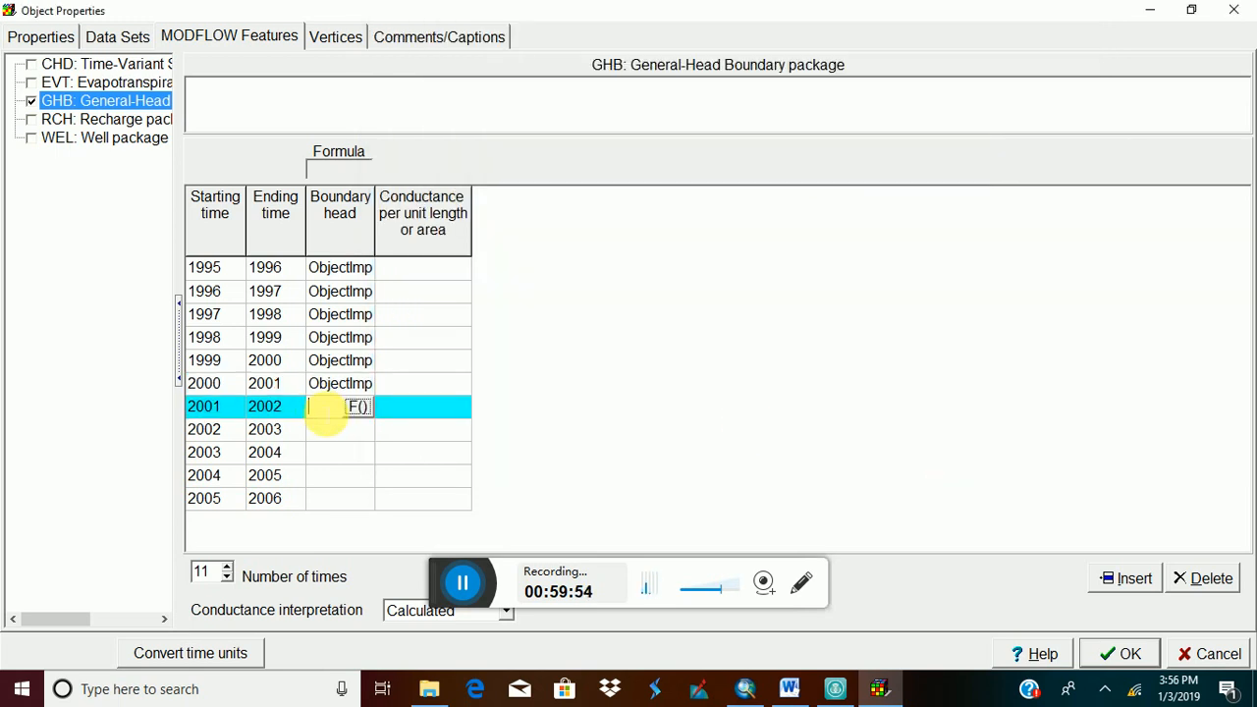
pyautogui.hotkey('ctrl', 'v')
pyautogui.click(329, 429)
pyautogui.hotkey('ctrl', 'v')
pyautogui.click(330, 452)
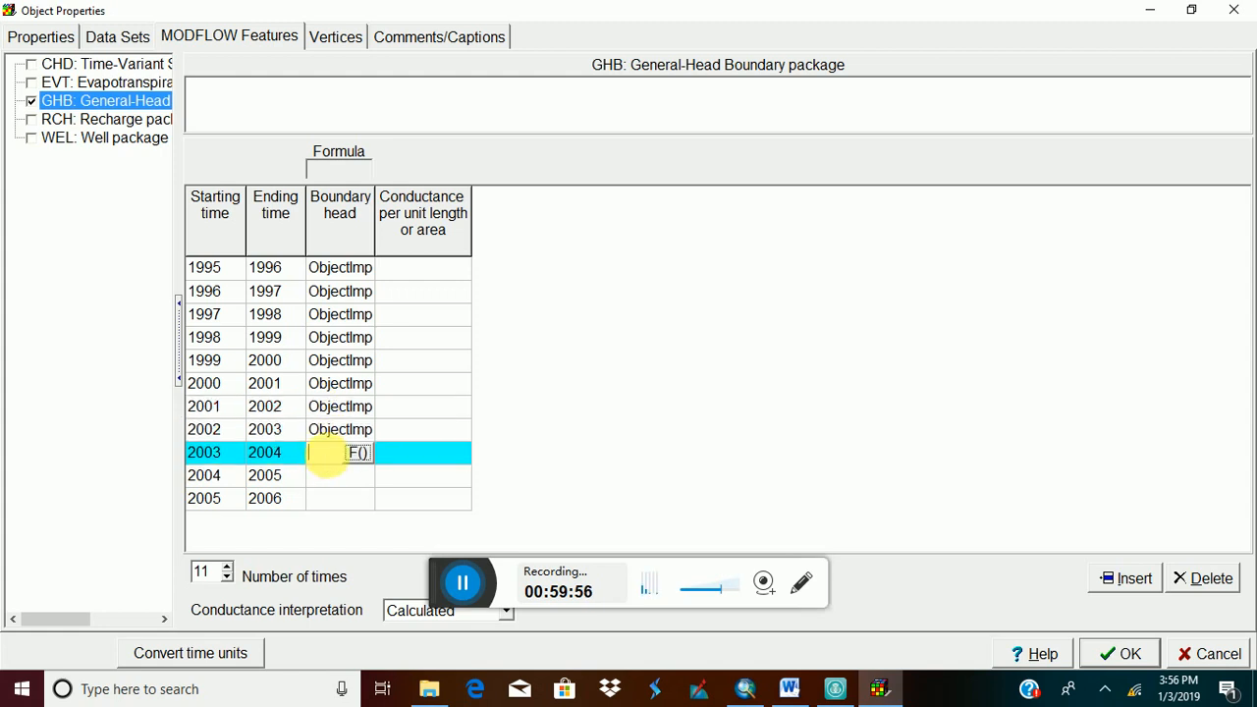
pyautogui.hotkey('ctrl', 'v')
pyautogui.click(324, 475)
pyautogui.hotkey('ctrl', 'v')
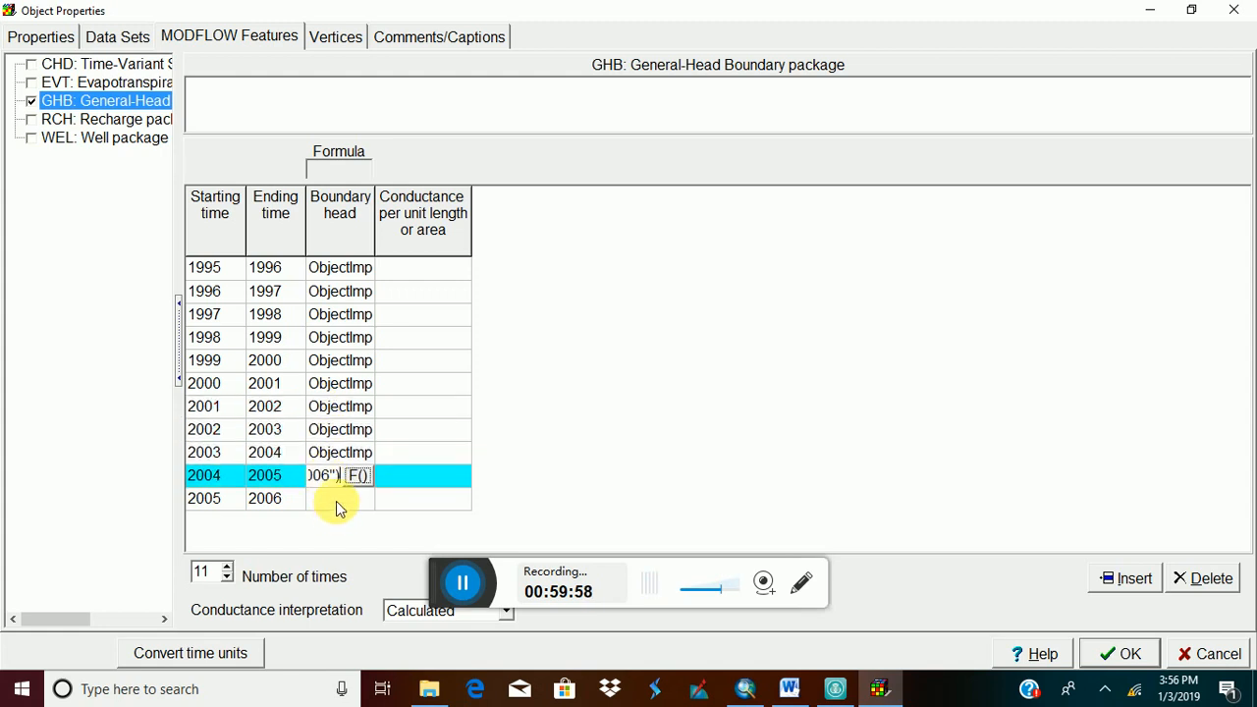
pyautogui.click(339, 501)
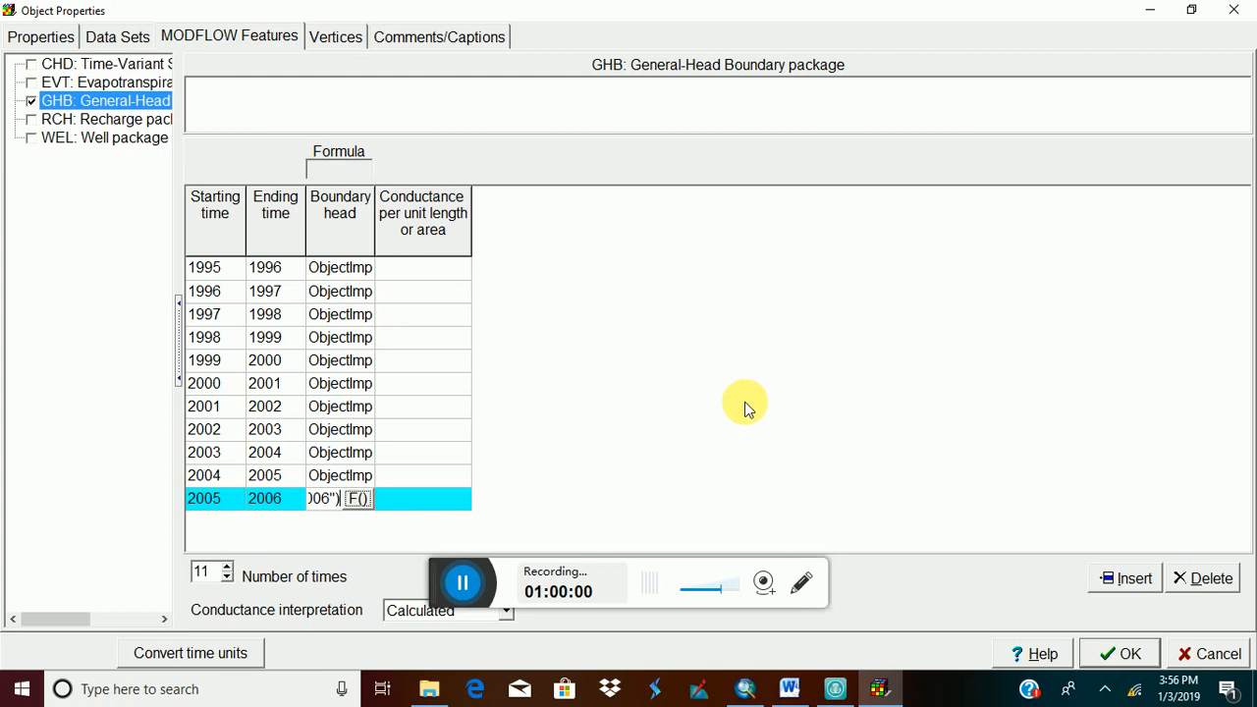
# Insert the ObjectImportedValuesR function into the conductance formula of the 1995–1996 row.
pyautogui.click(422, 271)
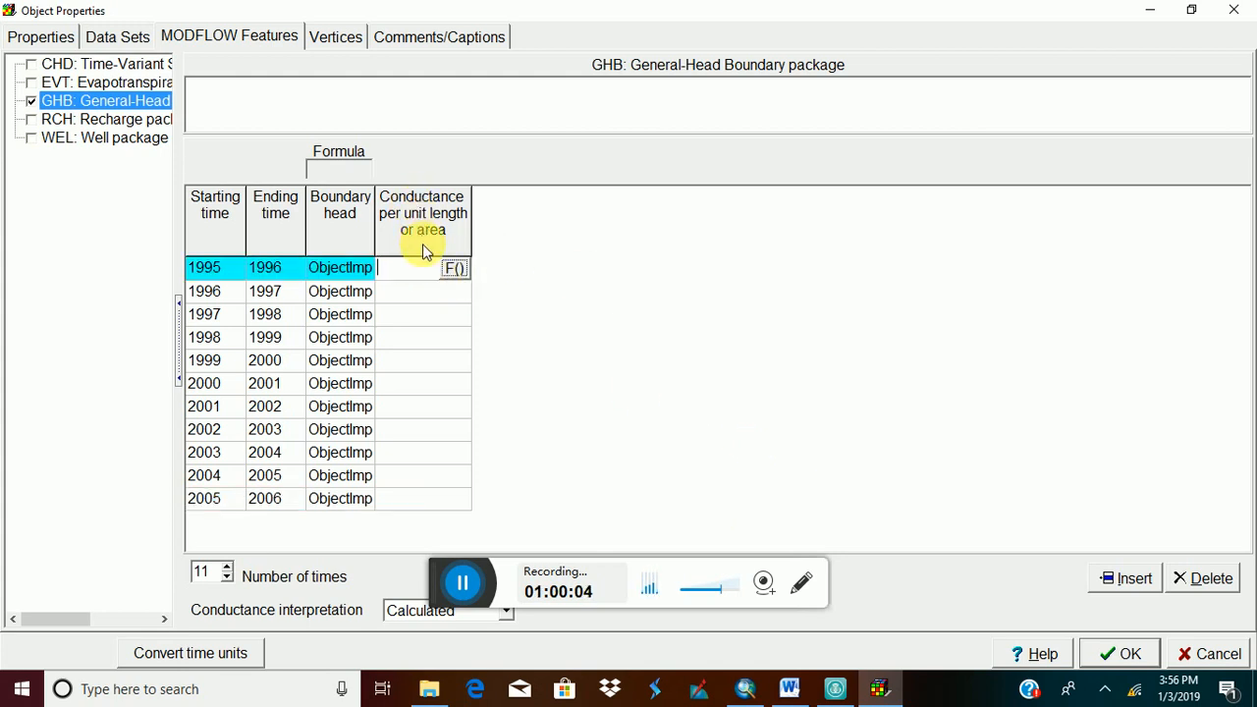
pyautogui.click(454, 268)
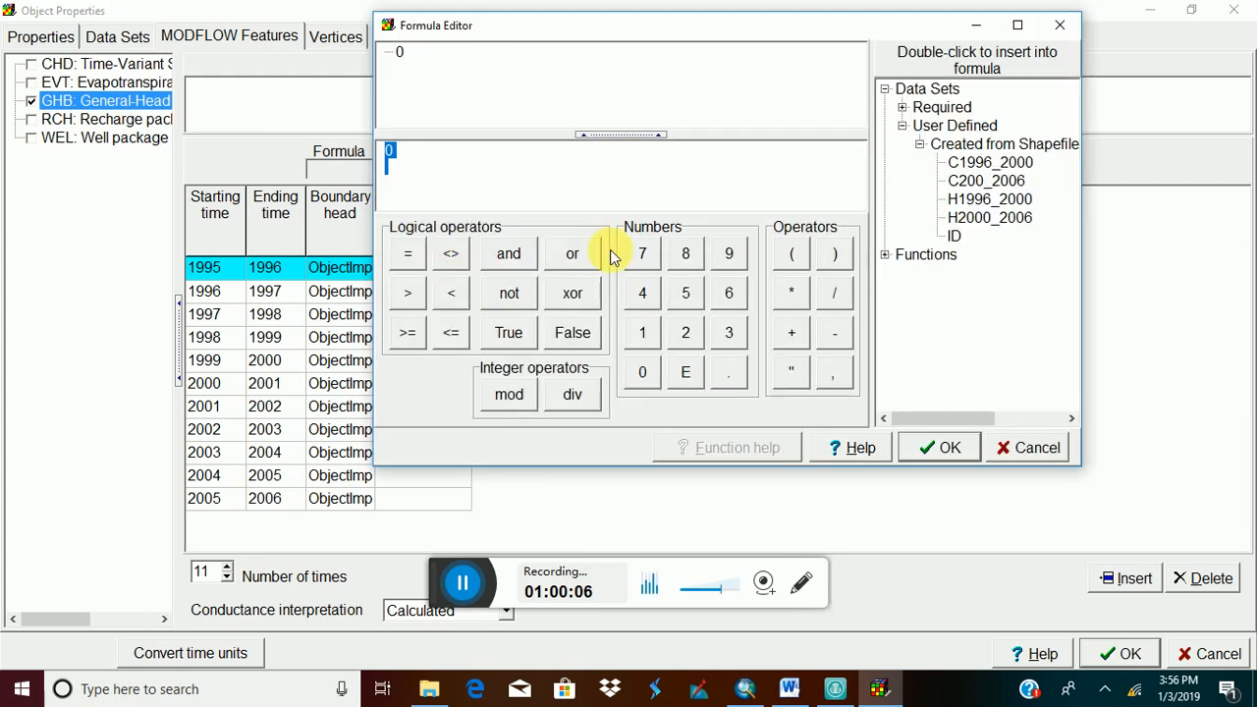
pyautogui.click(887, 254)
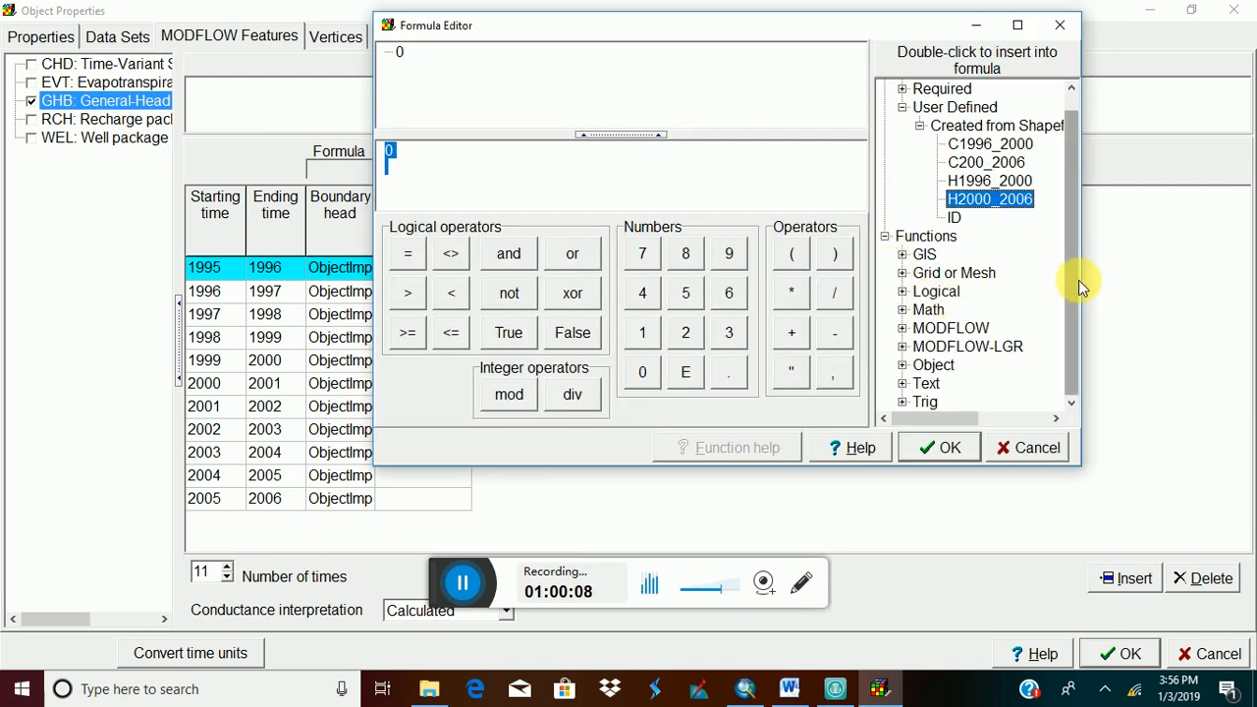
pyautogui.click(902, 365)
pyautogui.scroll(-1, 943, 366)
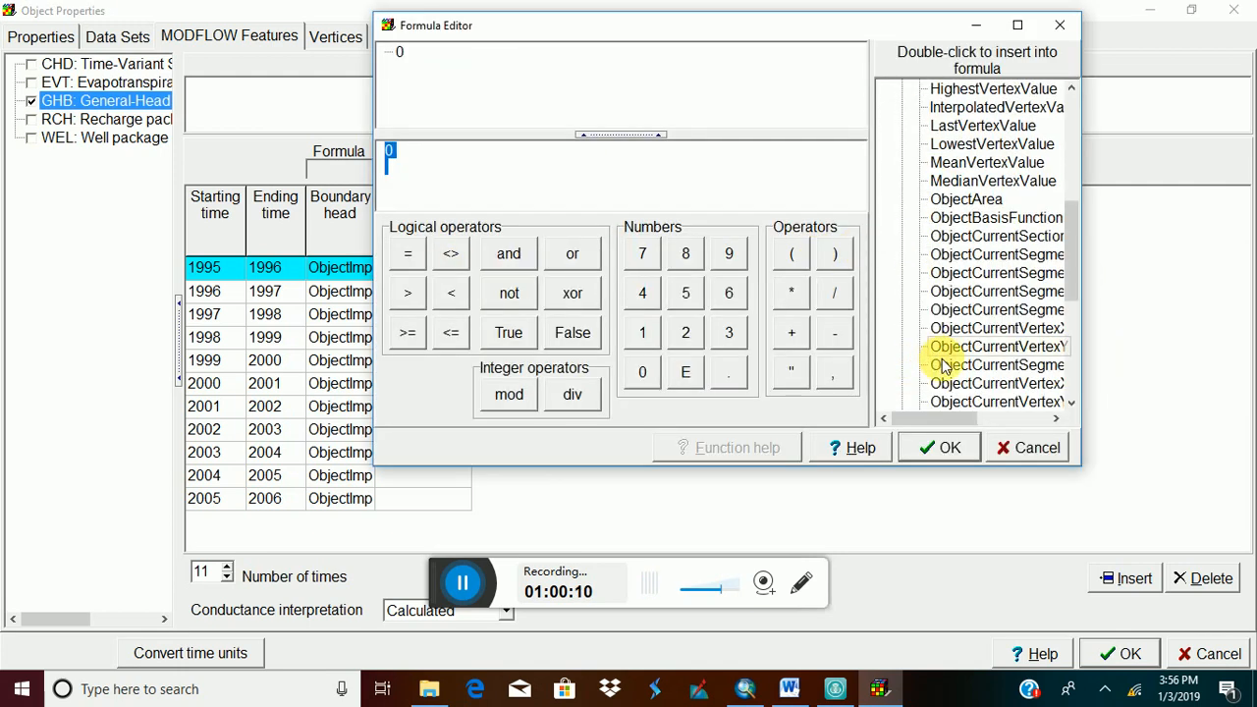
pyautogui.scroll(-1, 943, 366)
pyautogui.moveTo(948, 419); pyautogui.dragTo(987, 407)
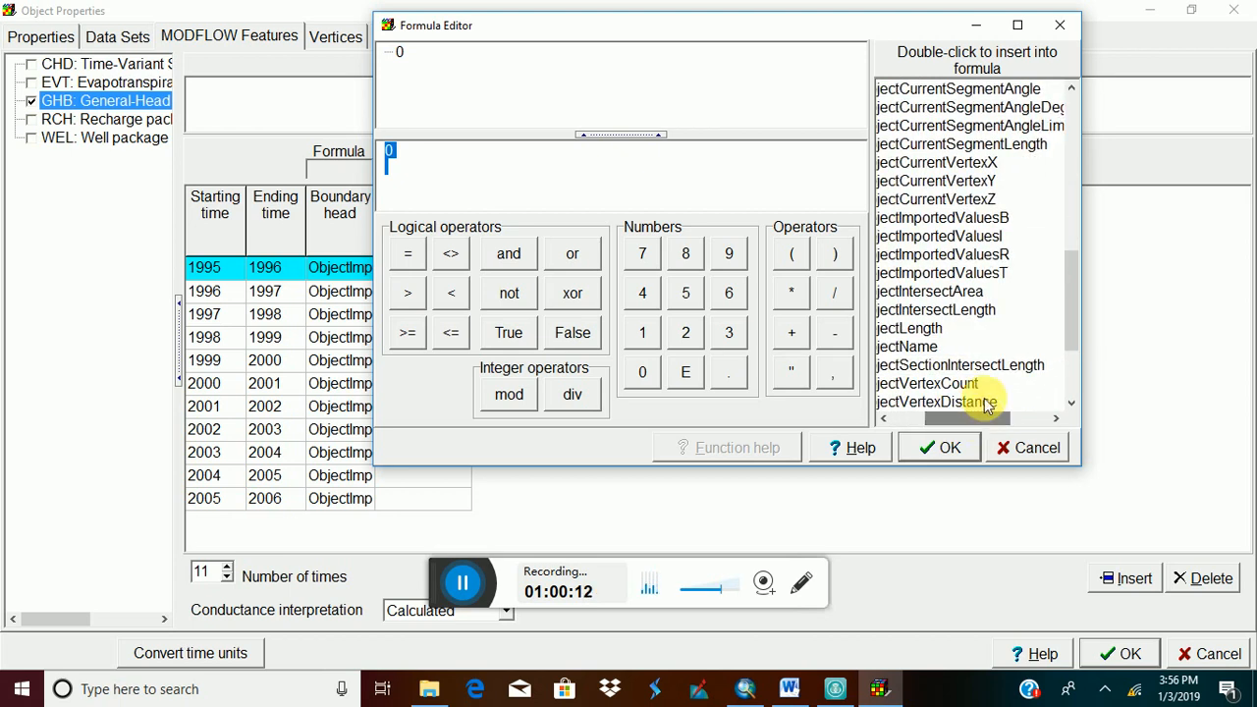
pyautogui.doubleClick(948, 254)
# Set the function's key to the quoted text "C1996_2000" and accept the 1995–1996 conductance formula.
pyautogui.moveTo(1070, 305); pyautogui.dragTo(1069, 94)
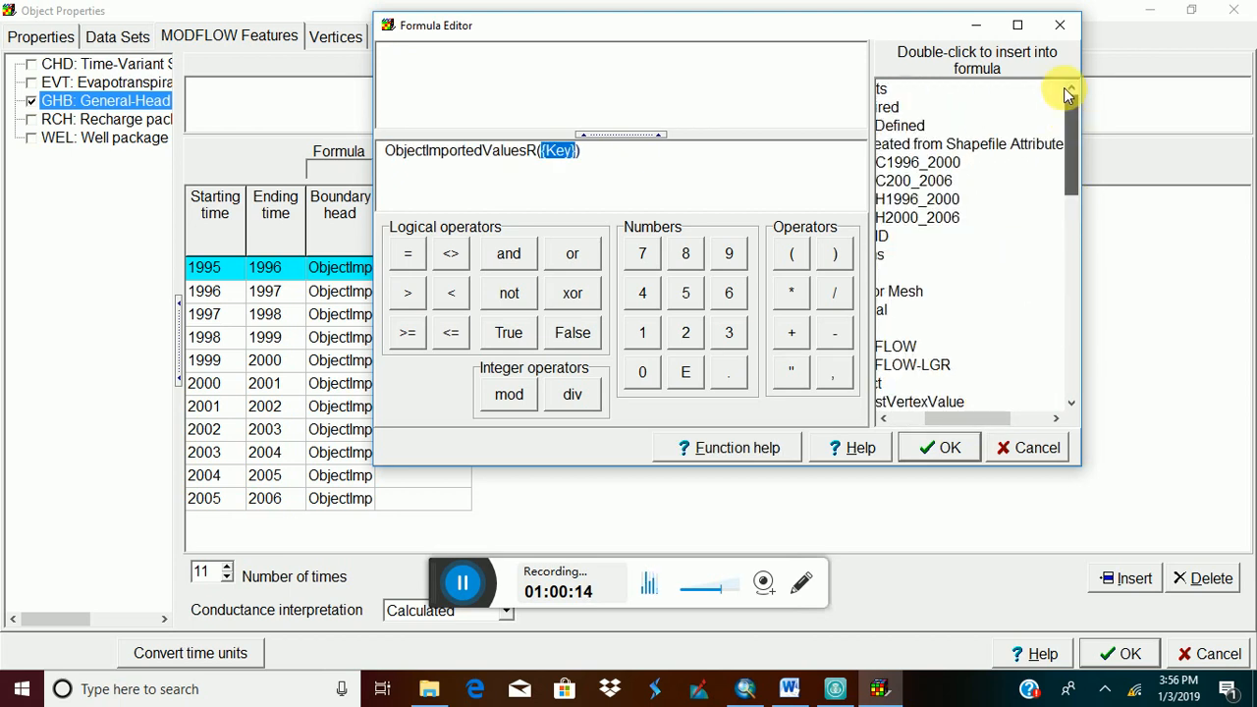
pyautogui.moveTo(944, 422); pyautogui.dragTo(903, 418)
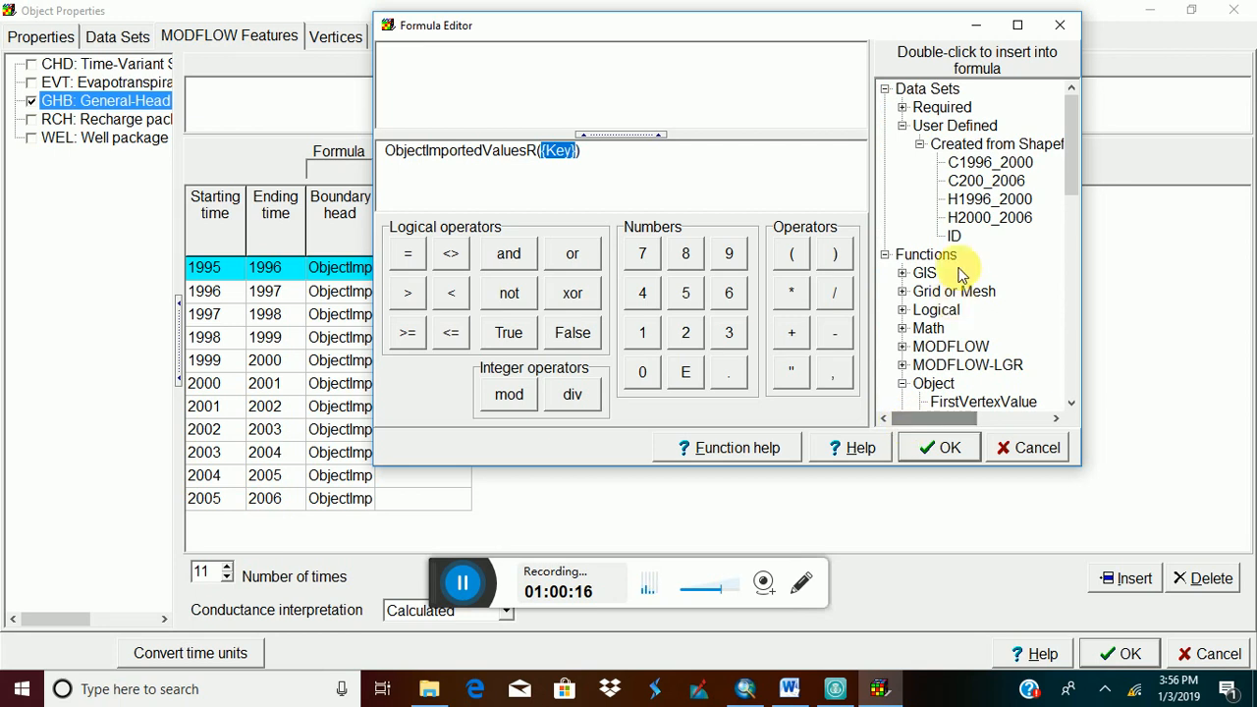
pyautogui.doubleClick(982, 162)
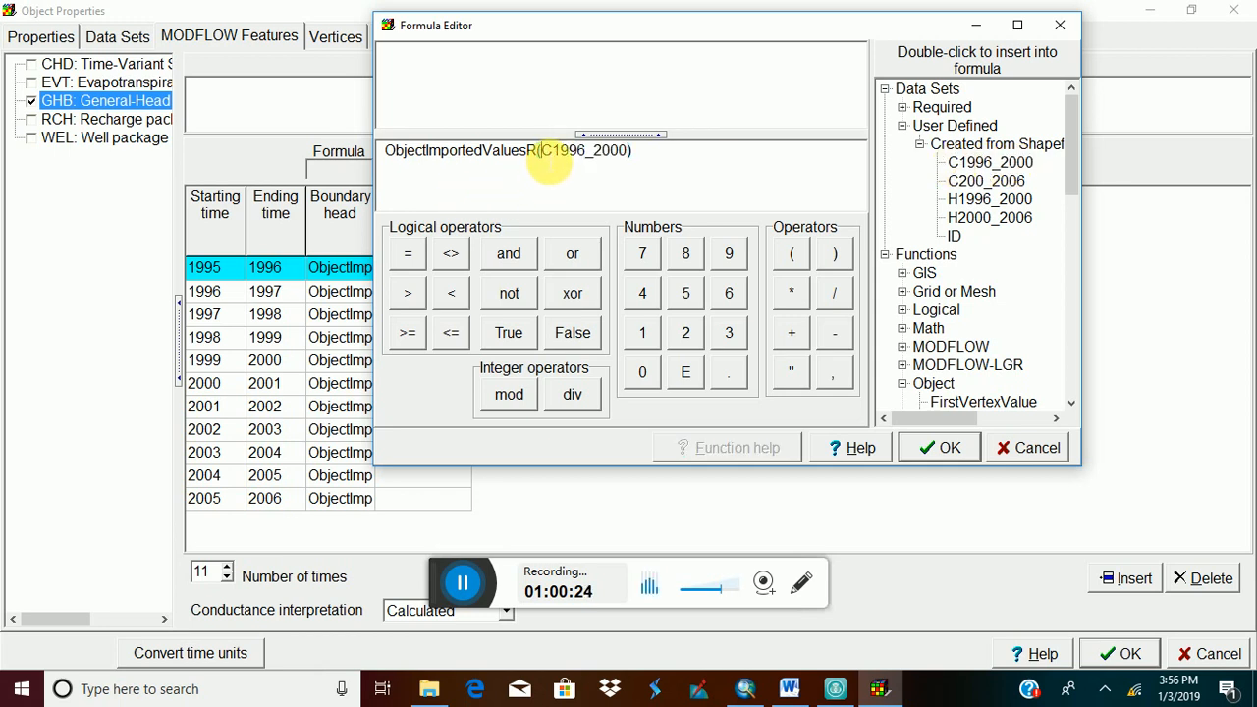
pyautogui.write('"')
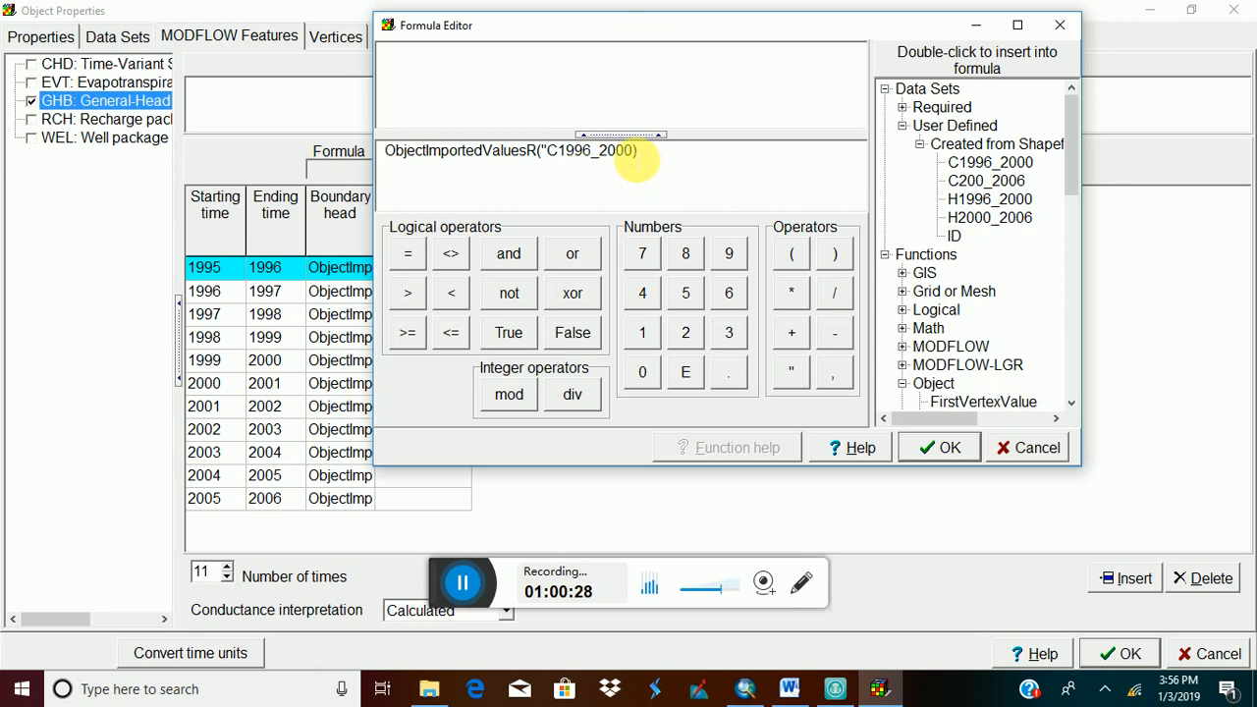
pyautogui.click(635, 157)
pyautogui.write('"')
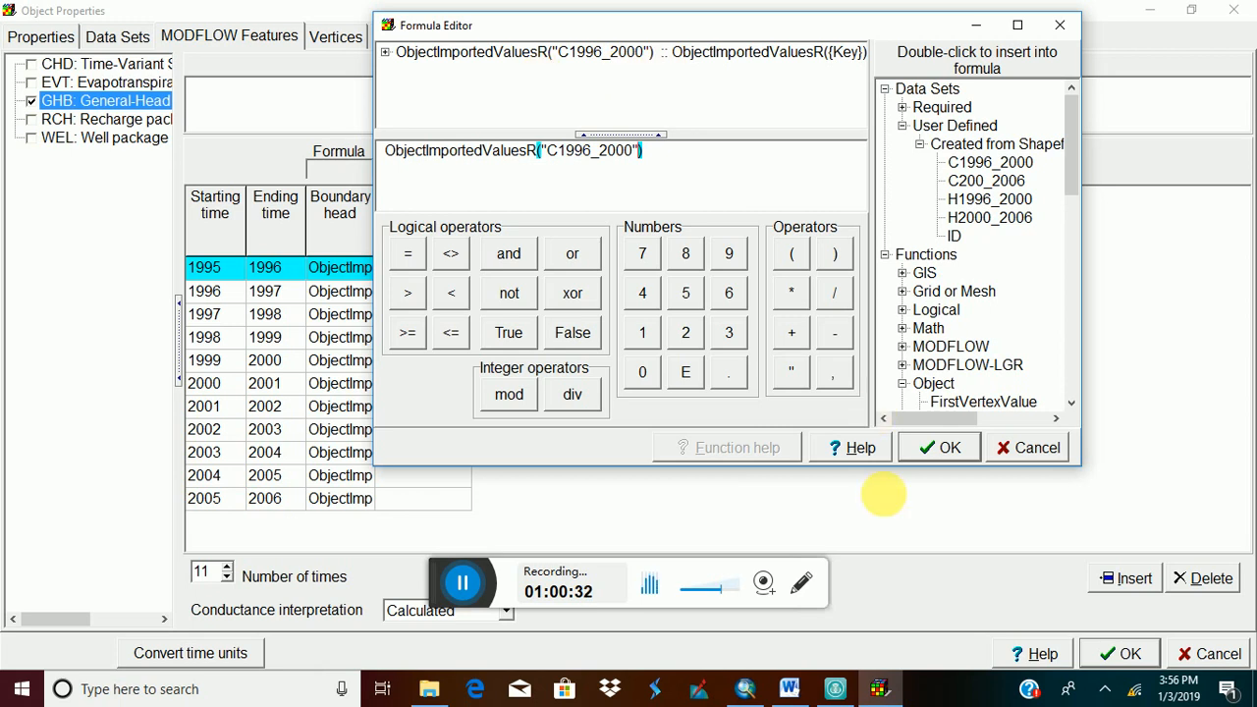
pyautogui.click(940, 454)
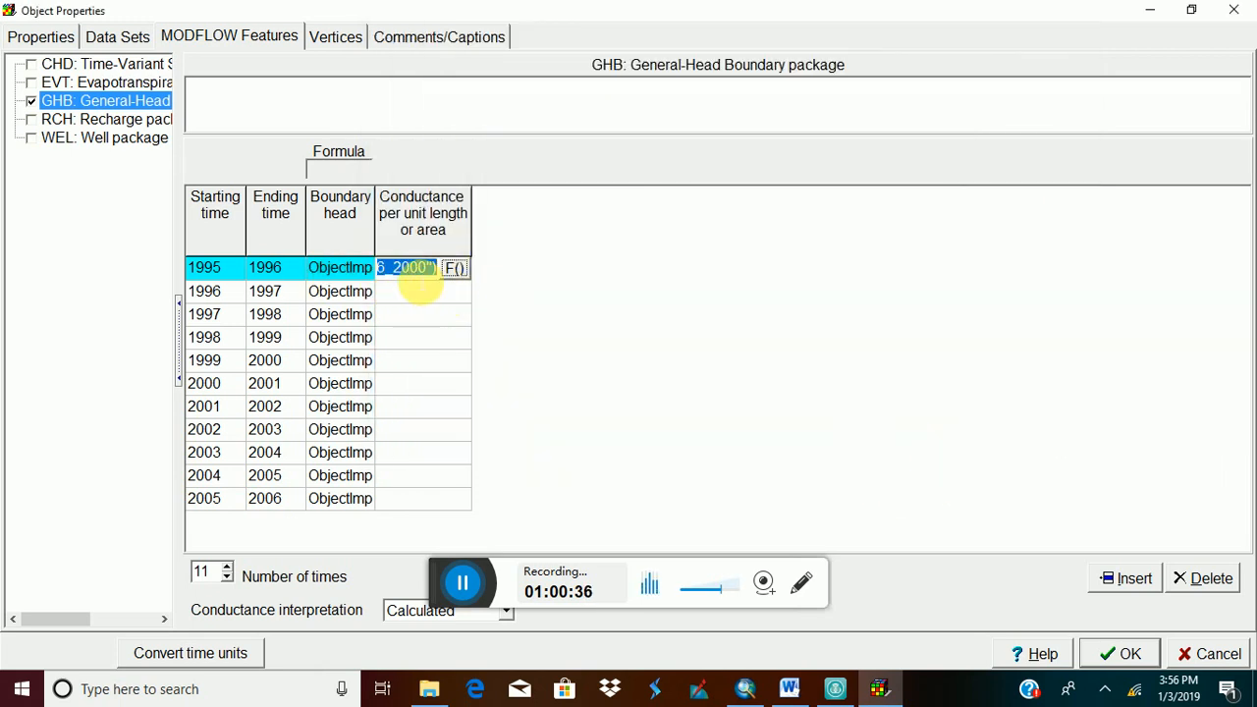
# Copy the 1995–1996 conductance formula into the four rows from 1996–1997 through 1999–2000.
pyautogui.click(417, 298)
pyautogui.hotkey('ctrl', 'v')
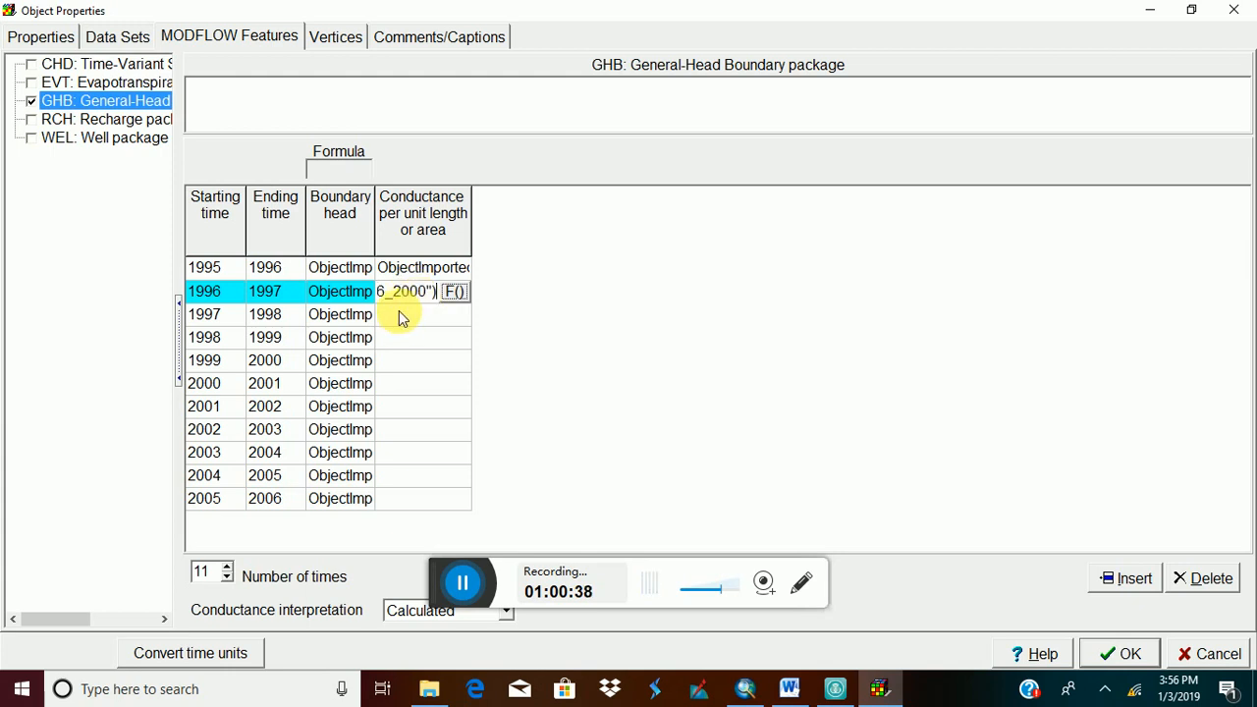
pyautogui.click(407, 316)
pyautogui.hotkey('ctrl', 'v')
pyautogui.click(402, 339)
pyautogui.hotkey('ctrl', 'v')
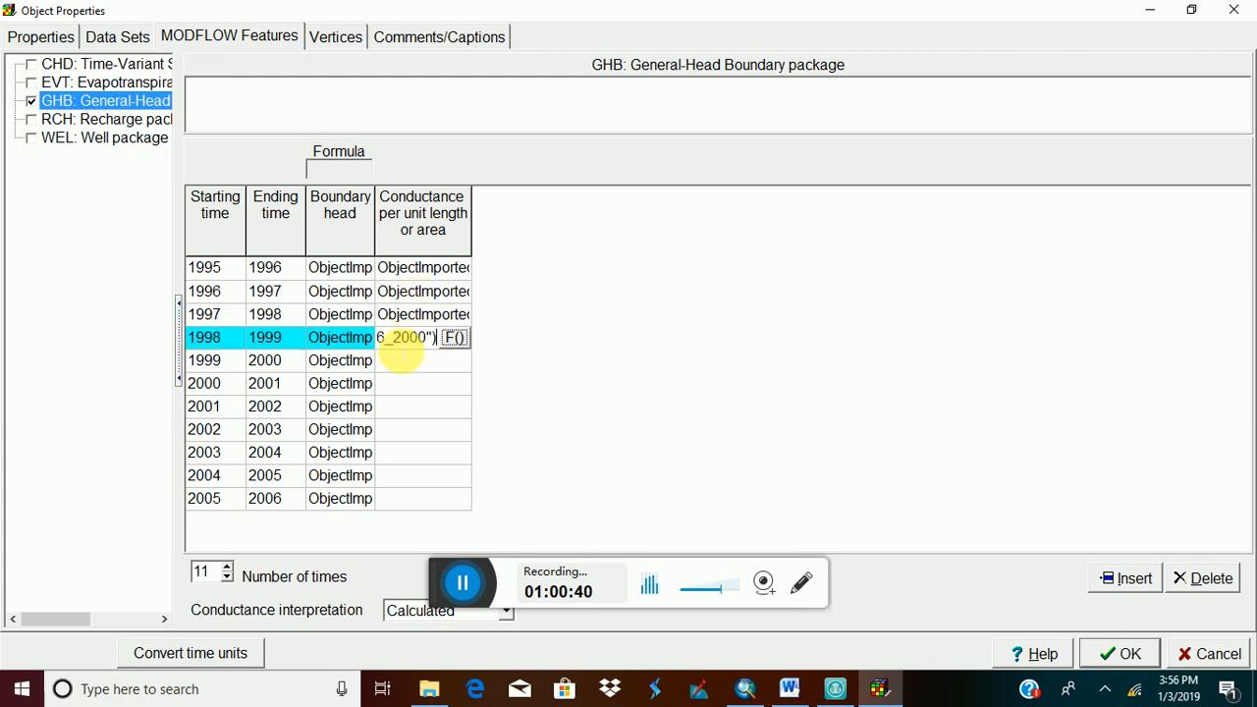
pyautogui.click(405, 362)
pyautogui.hotkey('ctrl', 'v')
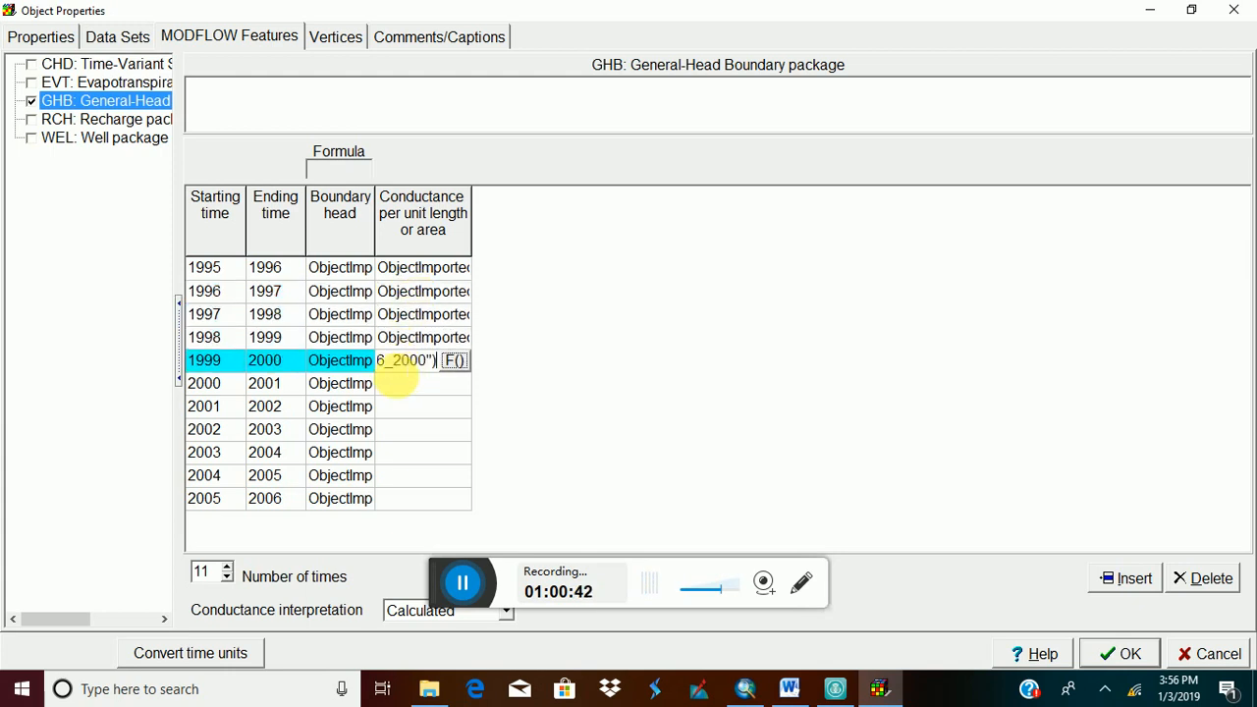
# Insert the ObjectImportedValuesR function into the conductance formula of the 2000–2001 row.
pyautogui.click(401, 386)
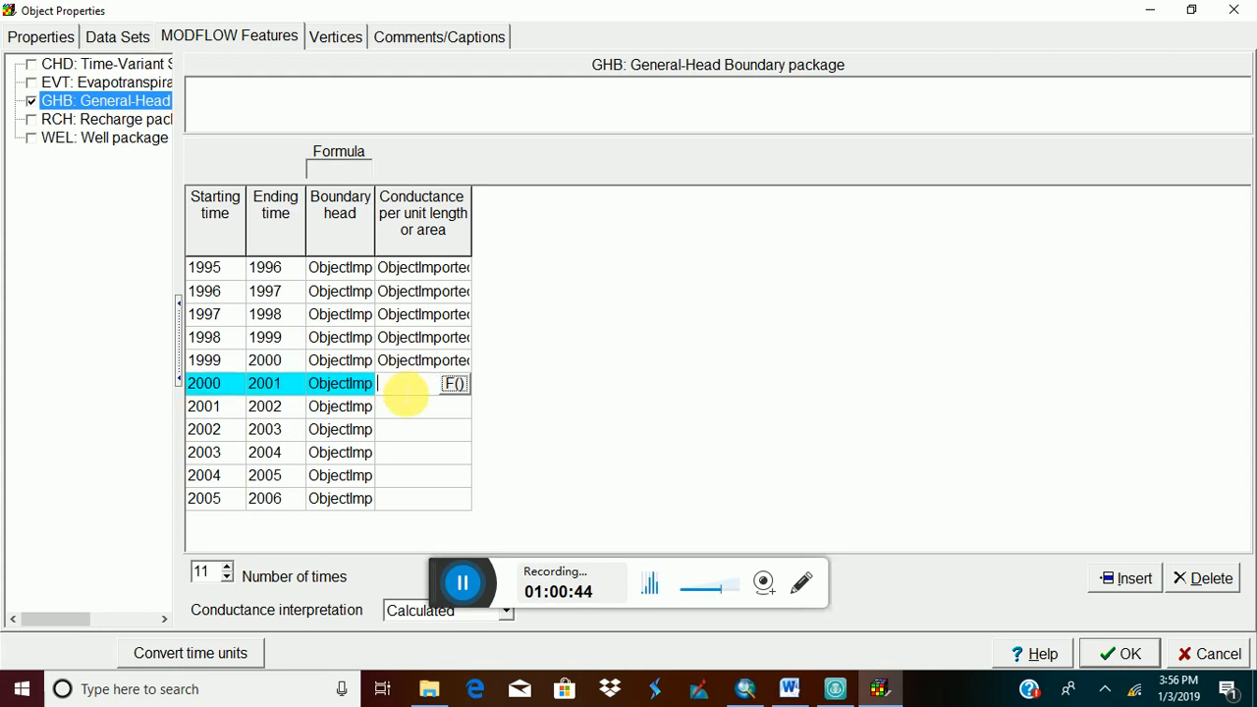
pyautogui.click(456, 386)
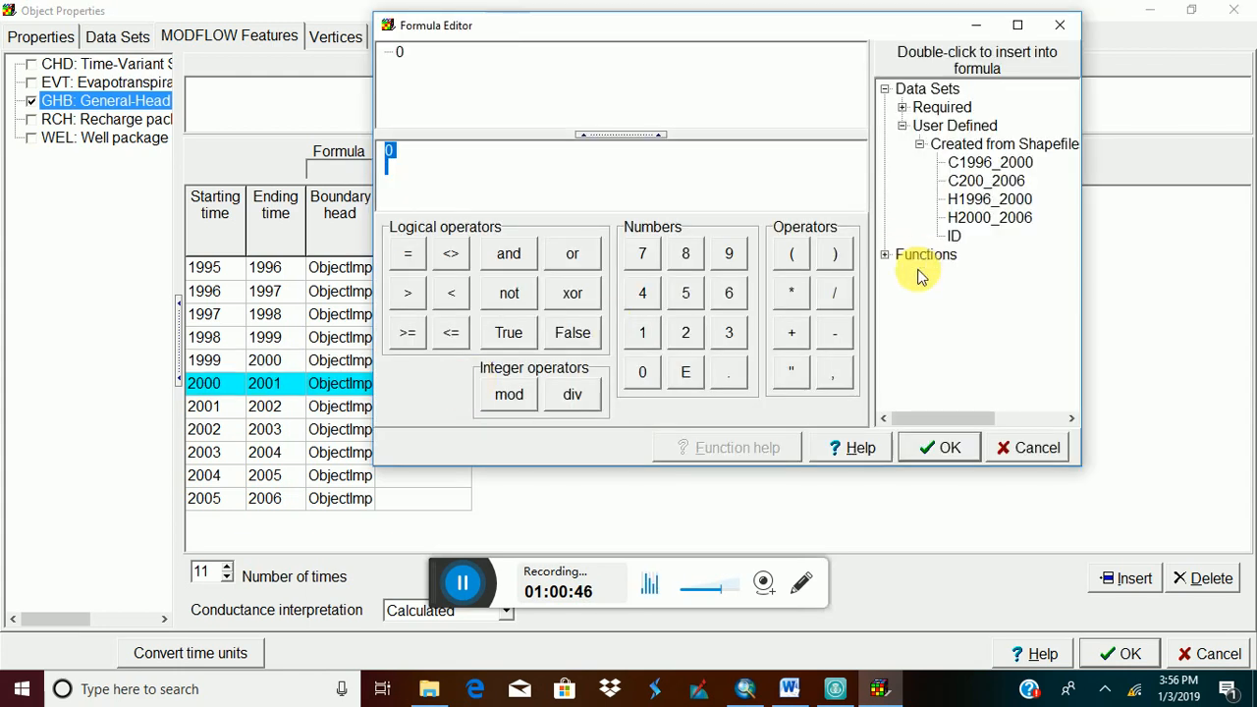
pyautogui.click(887, 257)
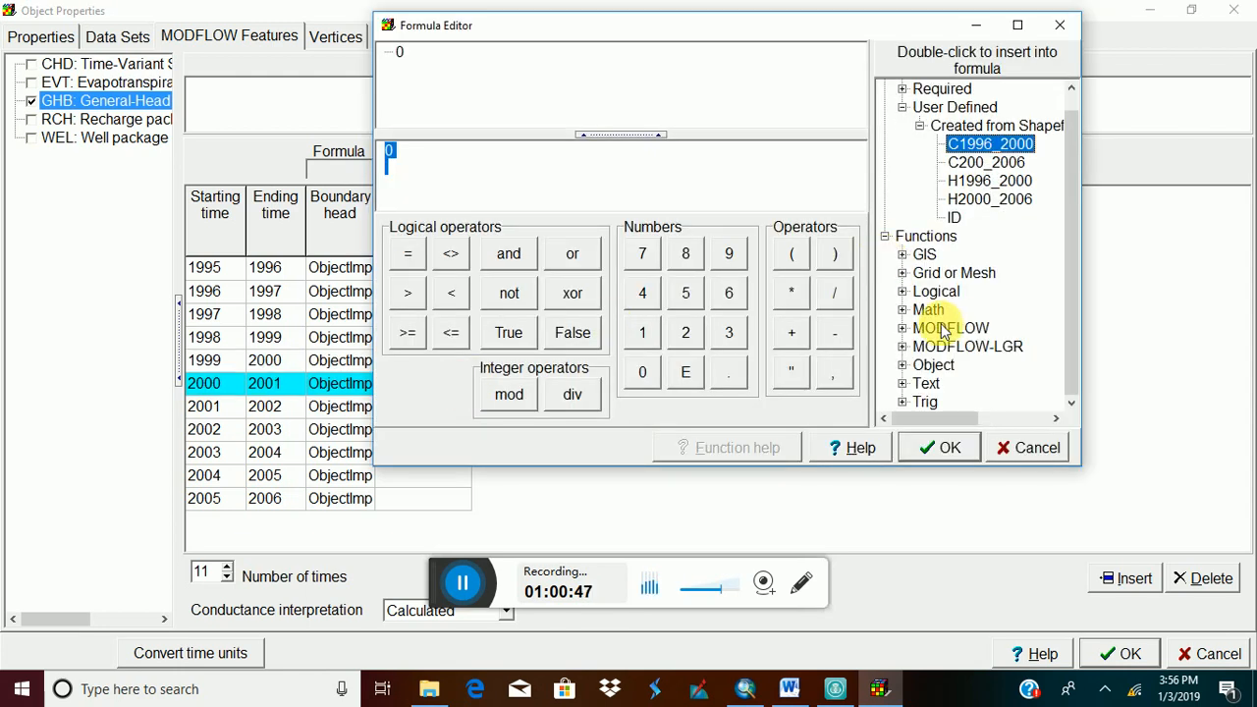
pyautogui.click(902, 364)
pyautogui.scroll(-2, 962, 373)
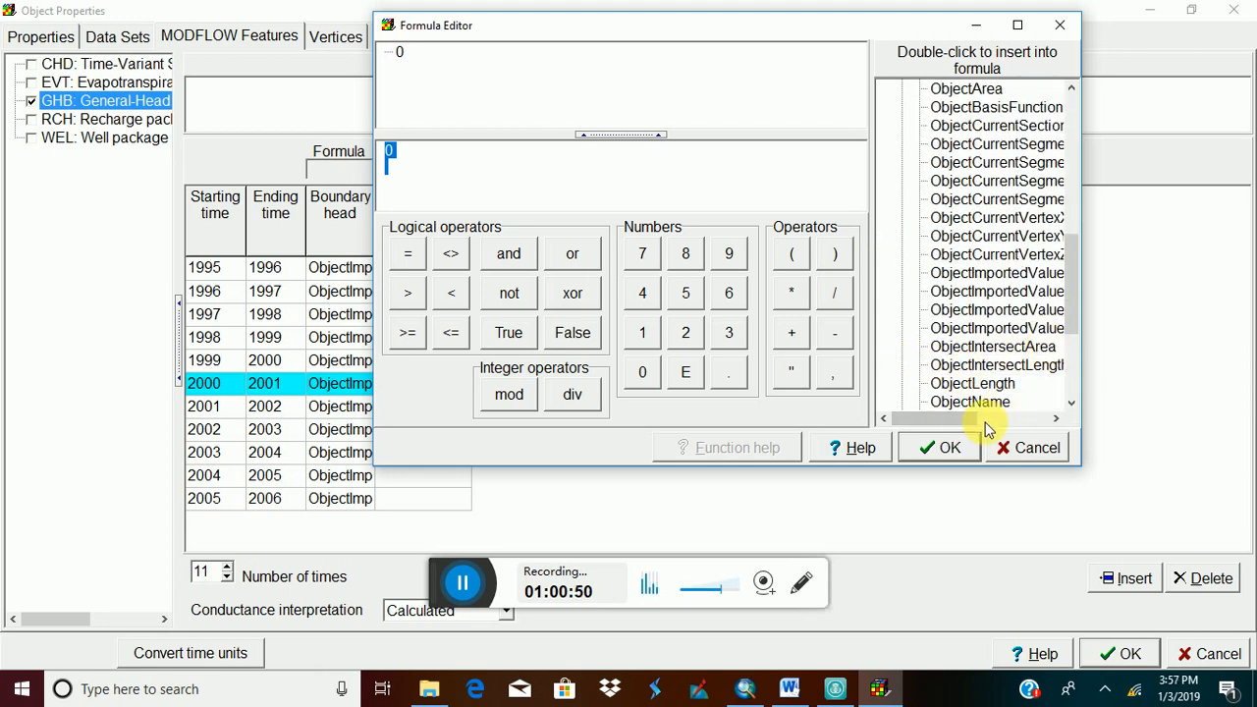
pyautogui.moveTo(962, 421); pyautogui.dragTo(984, 420)
pyautogui.doubleClick(1017, 311)
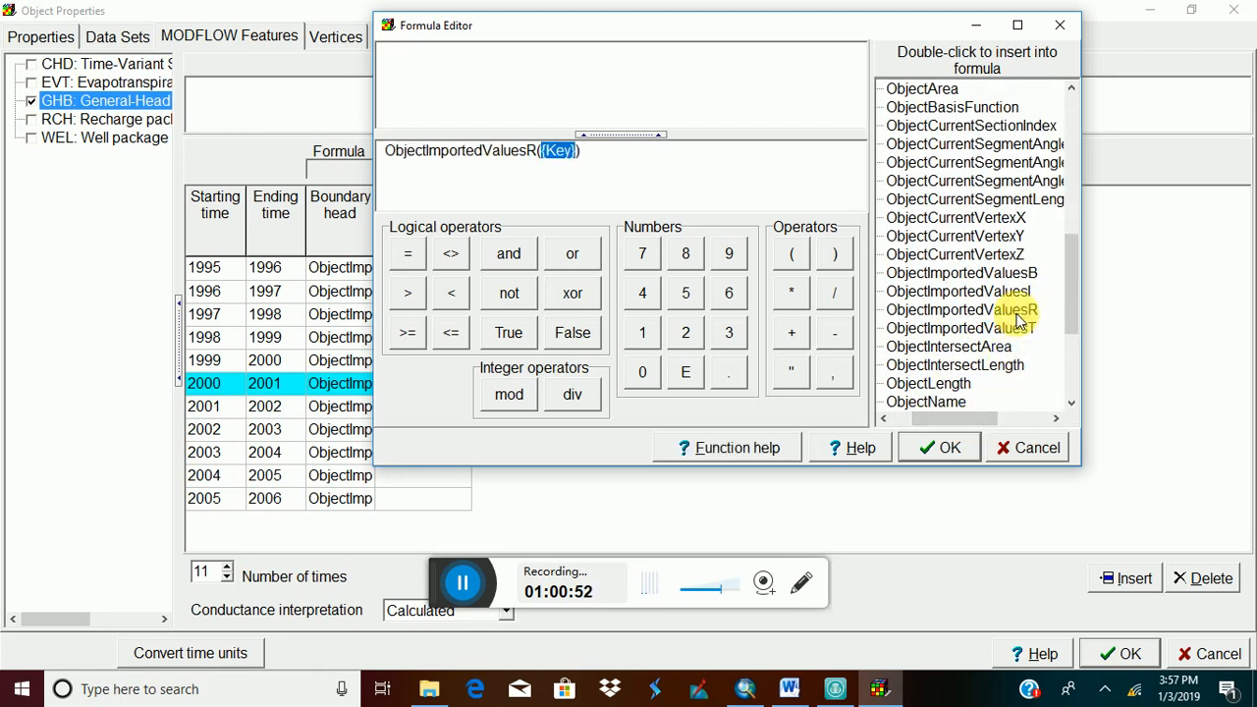
# Set the function's key to the quoted text "C200_2006" and accept the 2000–2001 conductance formula.
pyautogui.moveTo(1071, 270); pyautogui.dragTo(1070, 146)
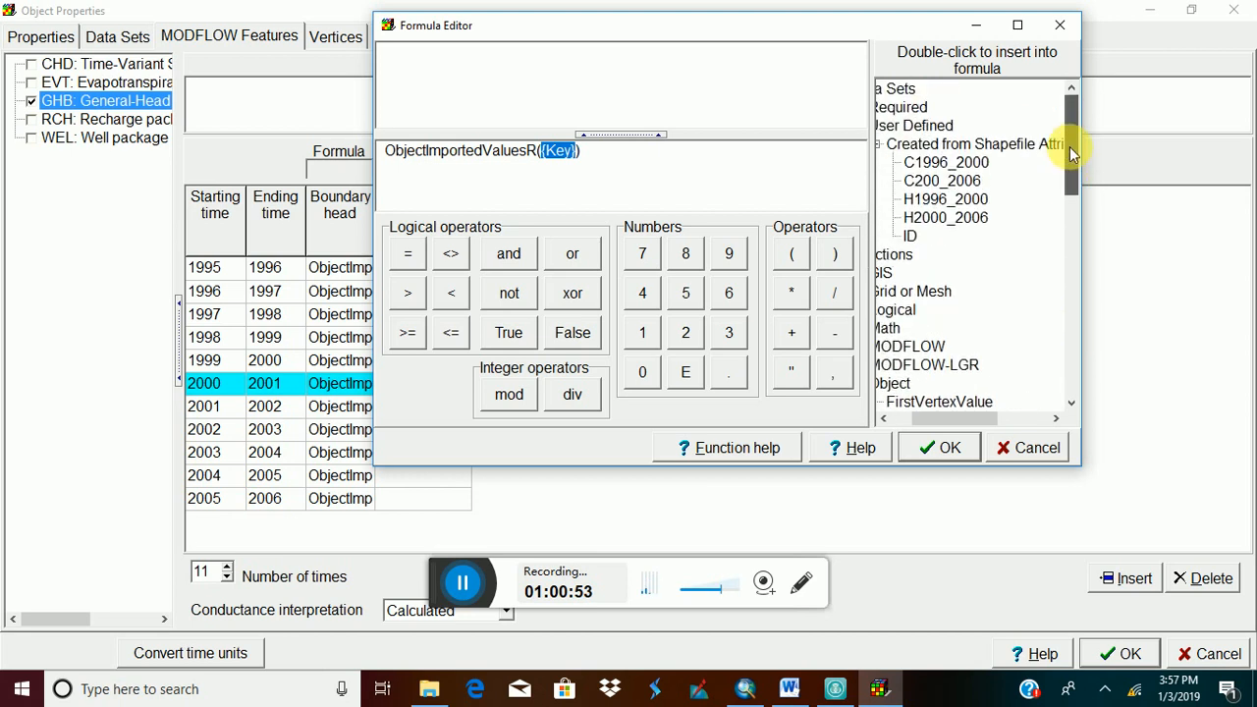
pyautogui.doubleClick(949, 181)
pyautogui.tripleClick(550, 162)
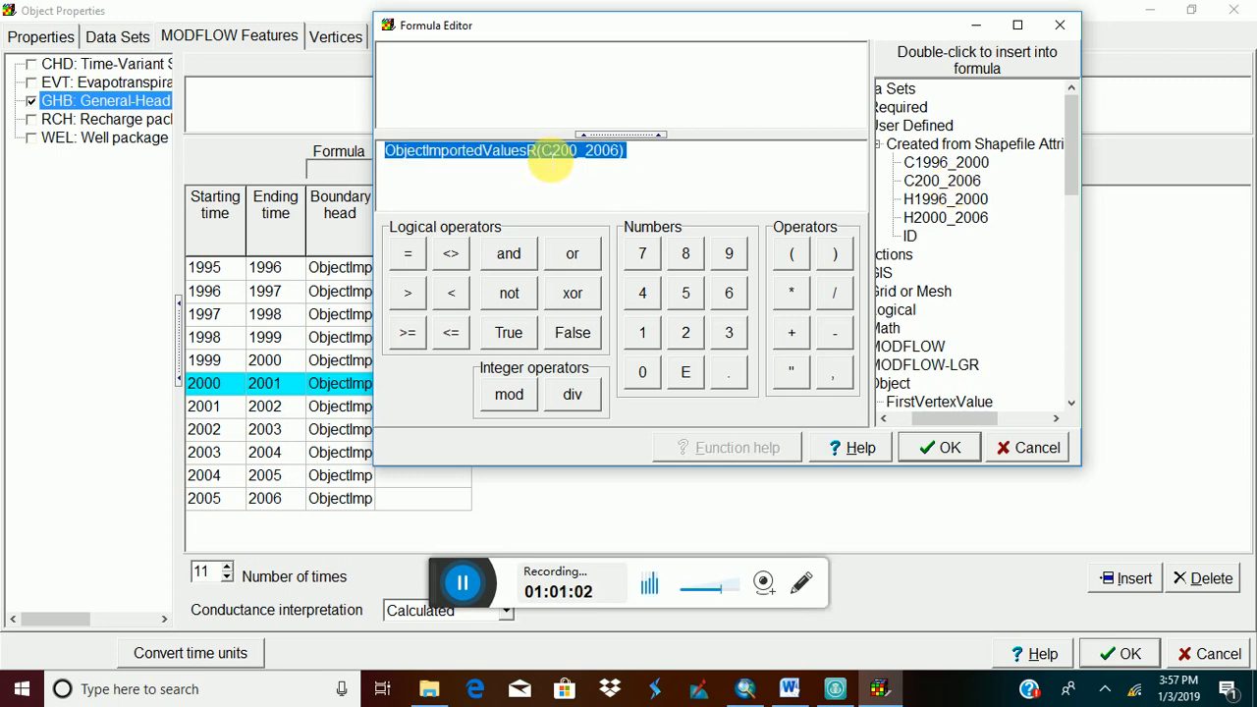
pyautogui.click(548, 160)
pyautogui.write('"')
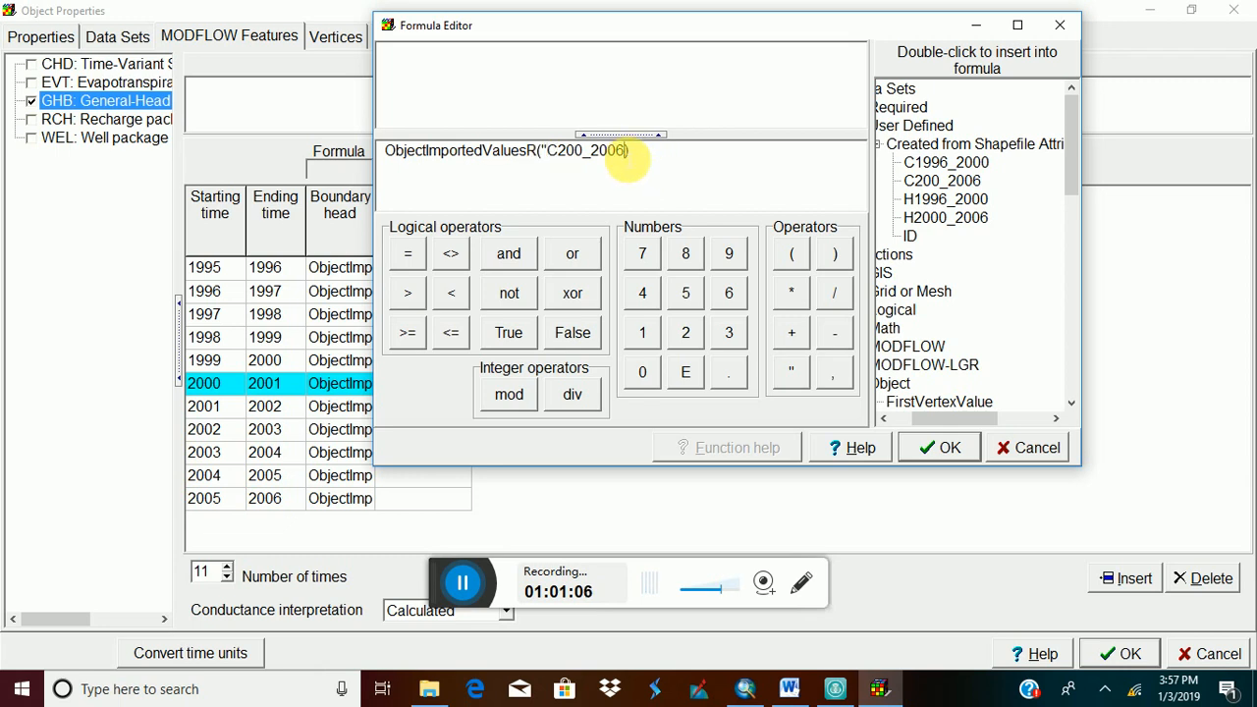
pyautogui.click(627, 158)
pyautogui.write('"')
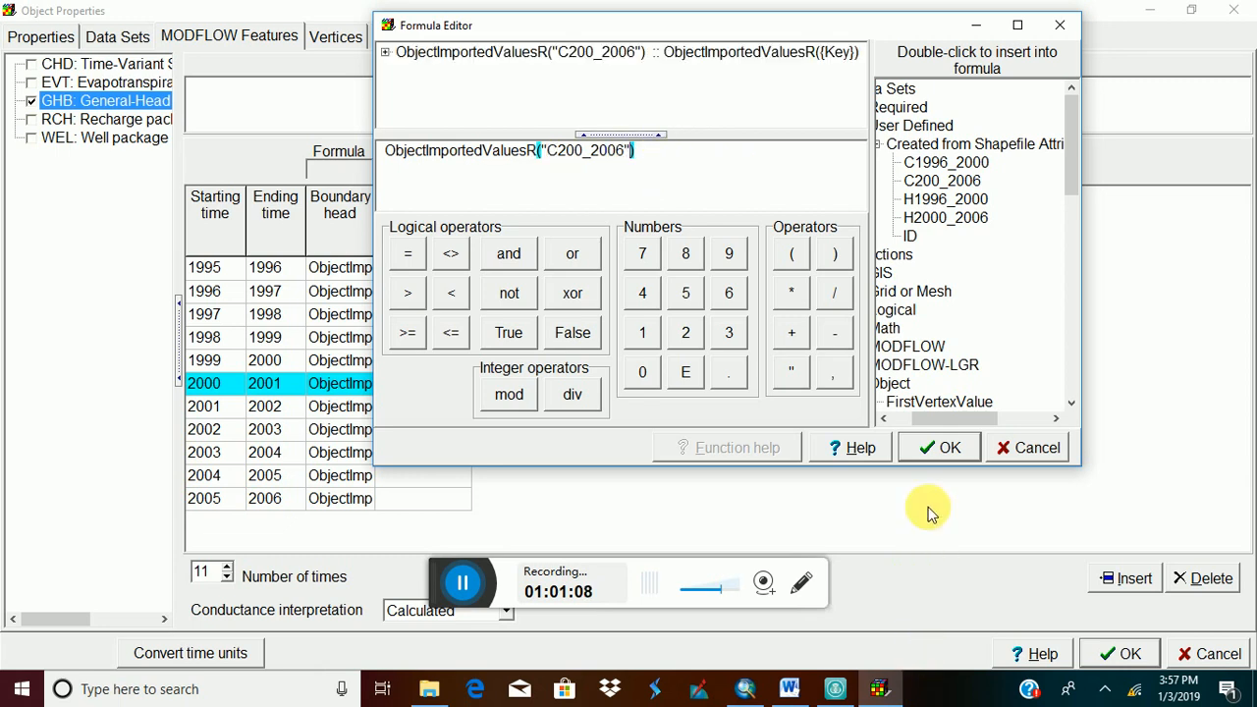
pyautogui.click(938, 452)
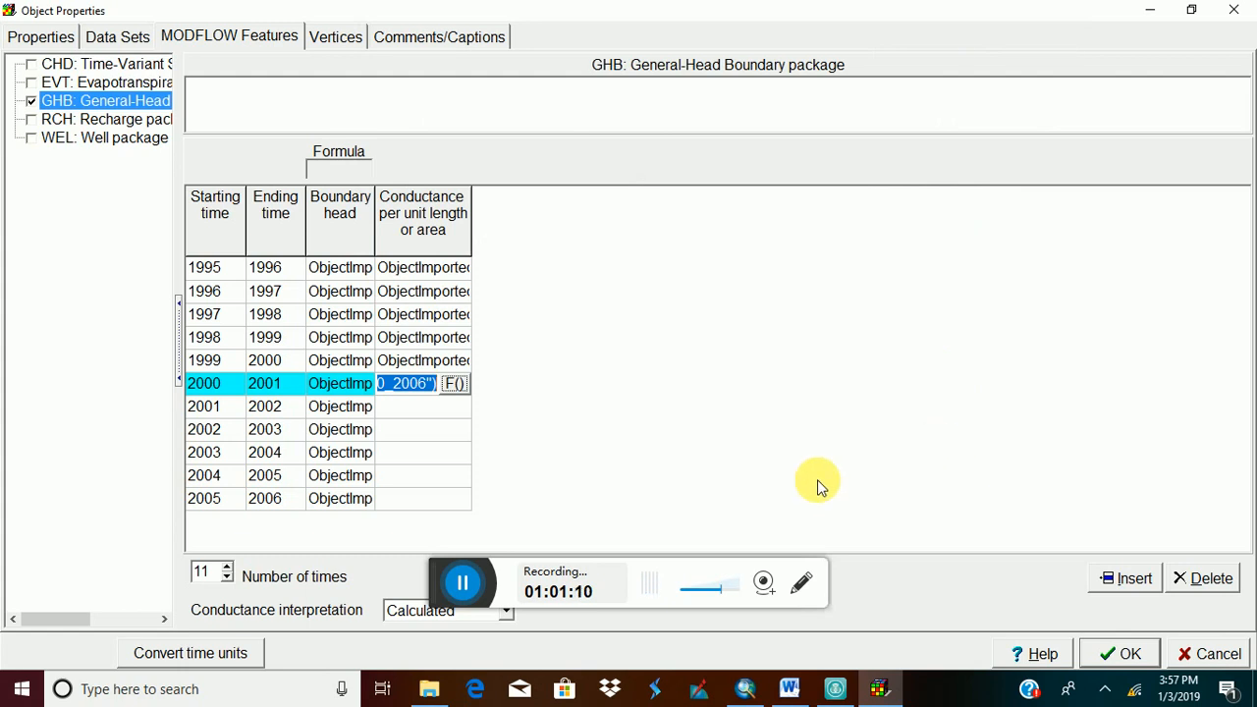
# Copy the 2000–2001 conductance formula into the five rows from 2001–2002 through 2005–2006 and accept the object's properties.
pyautogui.hotkey('ctrl', 'v')
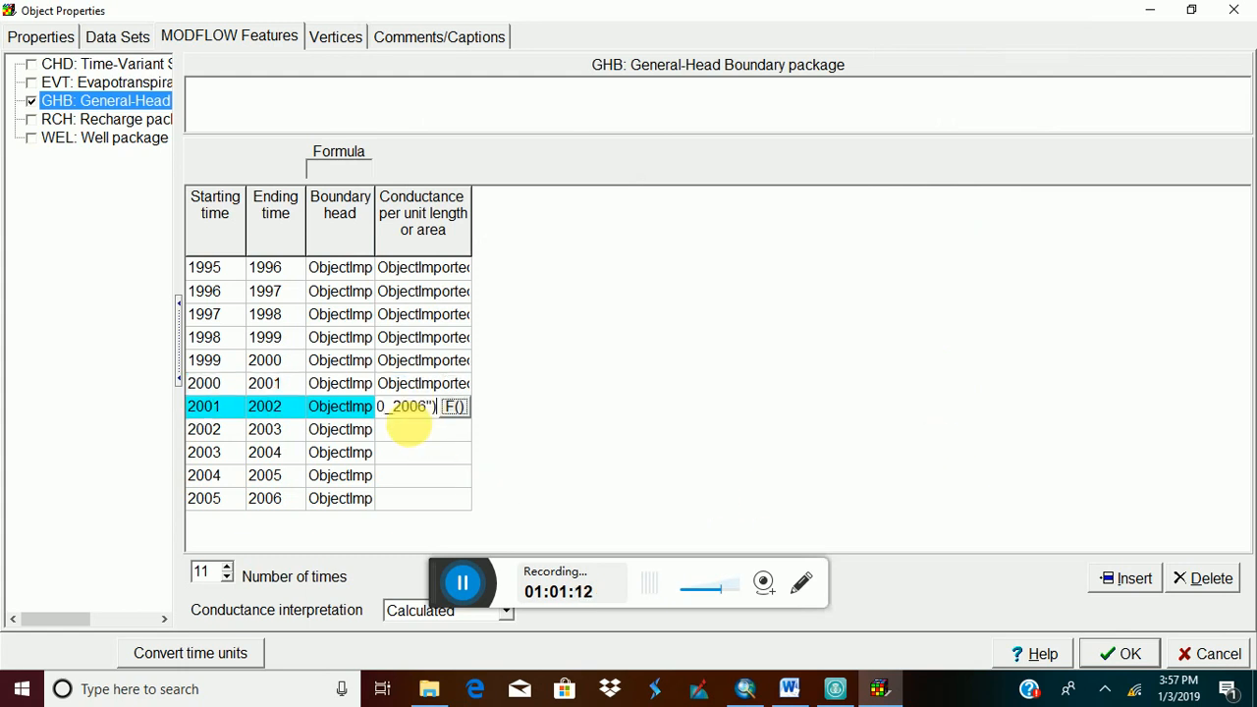
pyautogui.click(416, 430)
pyautogui.hotkey('ctrl', 'v')
pyautogui.click(407, 474)
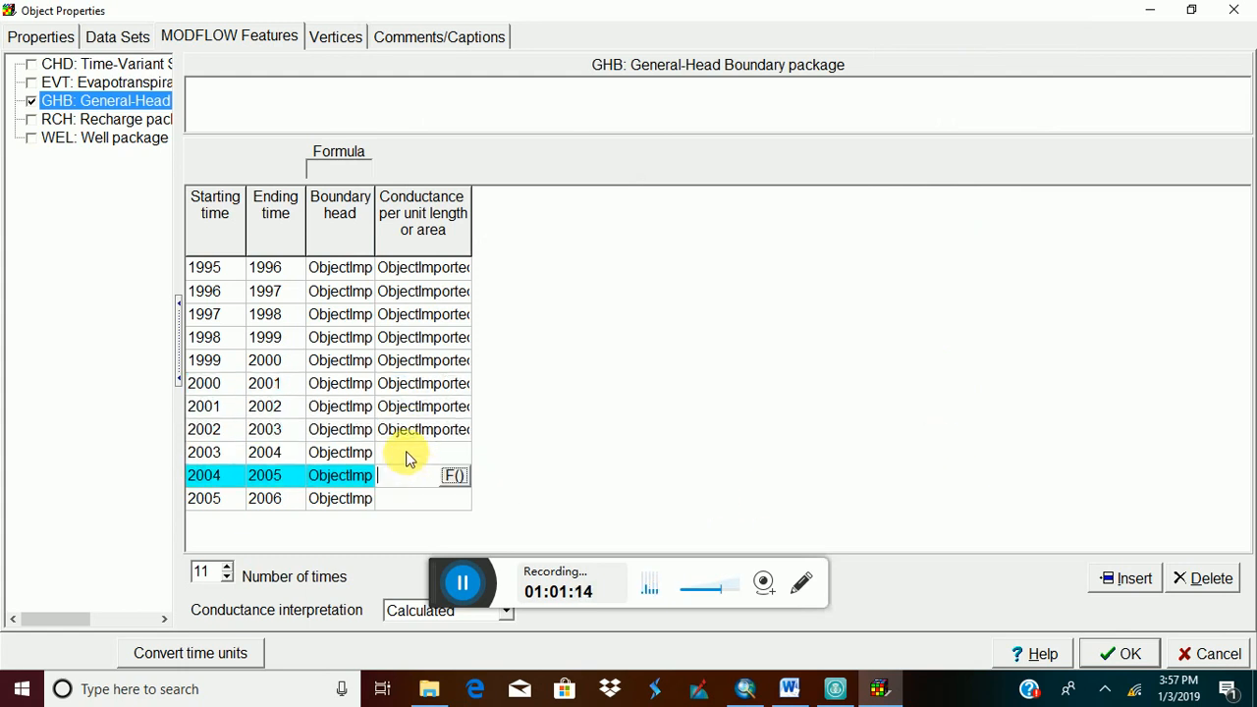
pyautogui.click(411, 452)
pyautogui.hotkey('ctrl', 'v')
pyautogui.click(416, 476)
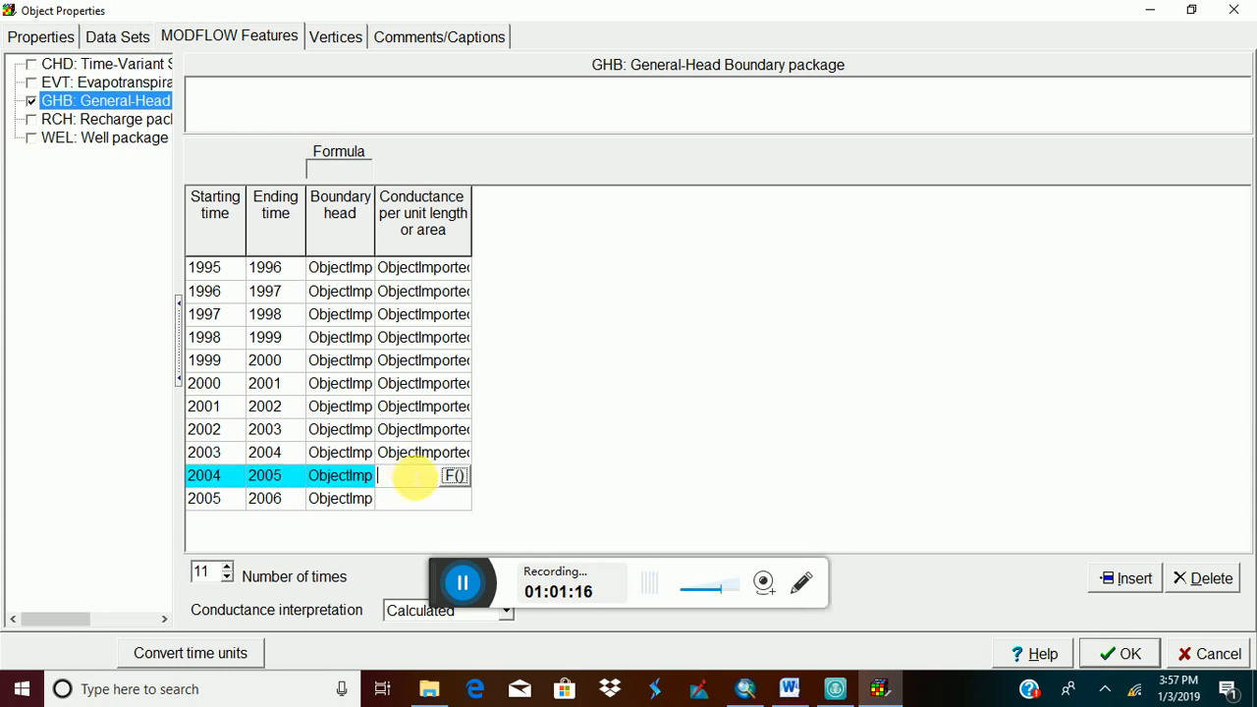
pyautogui.hotkey('ctrl', 'v')
pyautogui.click(408, 499)
pyautogui.hotkey('ctrl', 'v')
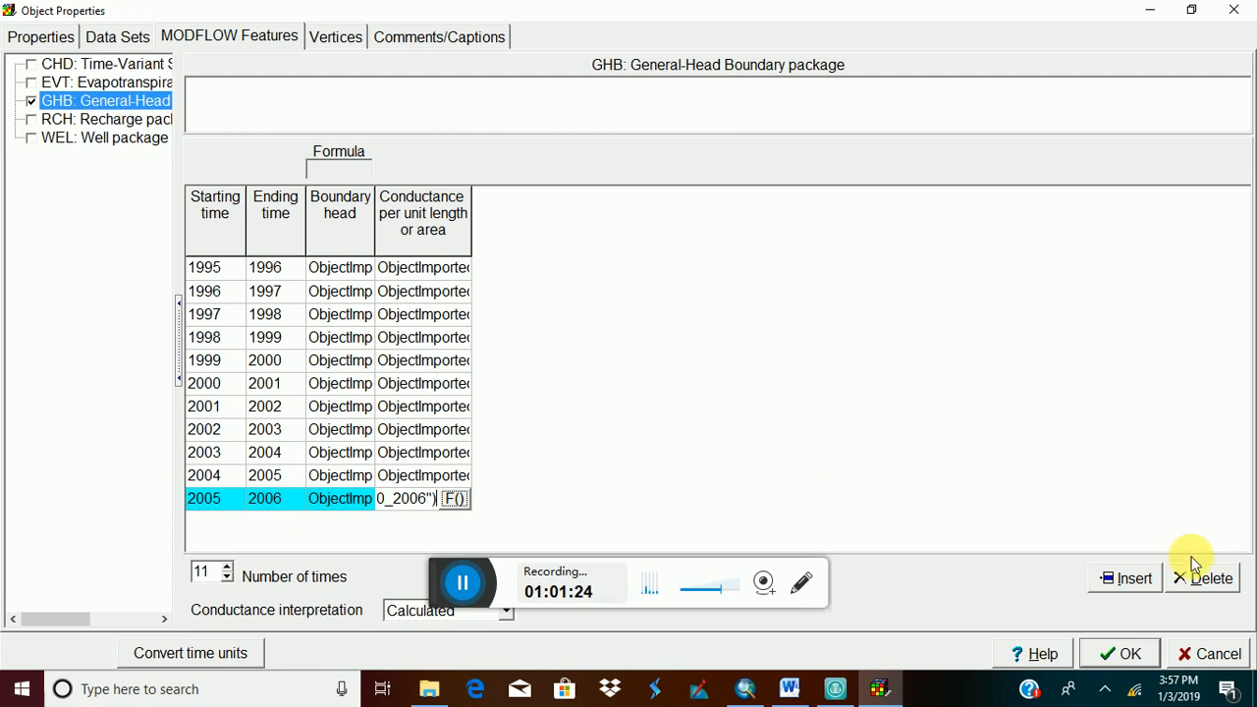
pyautogui.click(1130, 654)
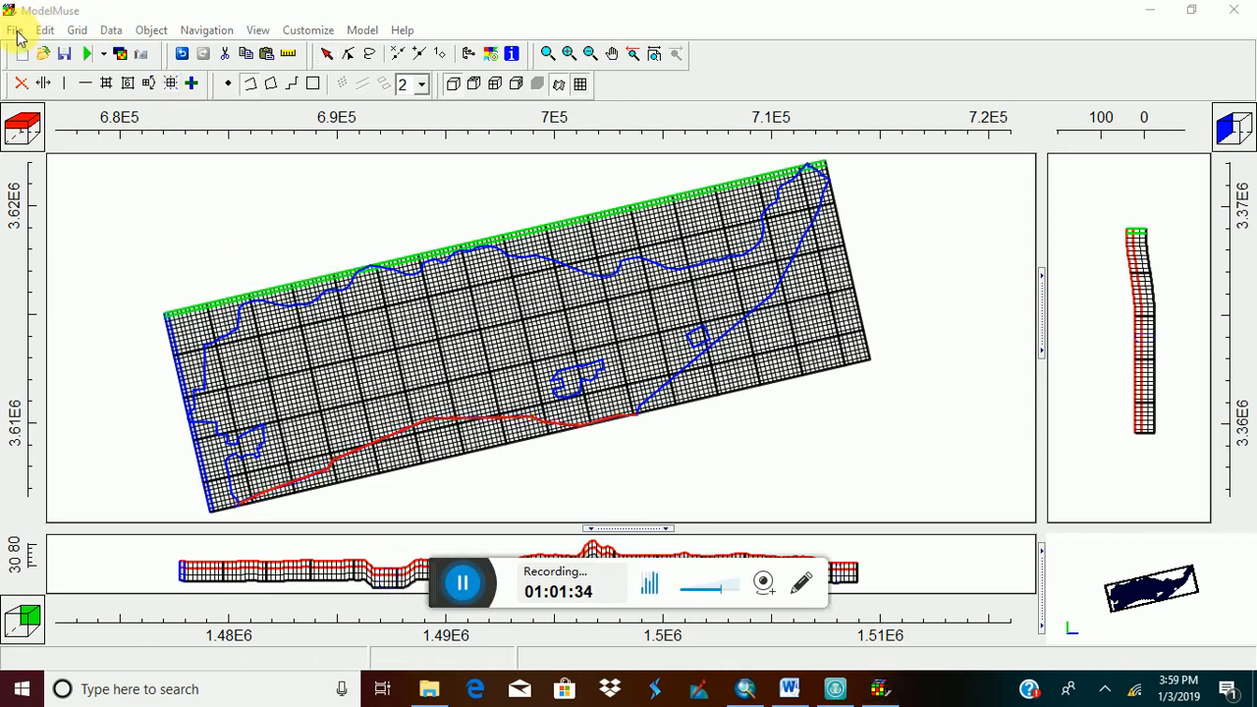
# Open the CHD shapefile from the ex4_boundary folder for import and enable setting values of intersected cells.
pyautogui.click(15, 29)
pyautogui.moveTo(39, 133)
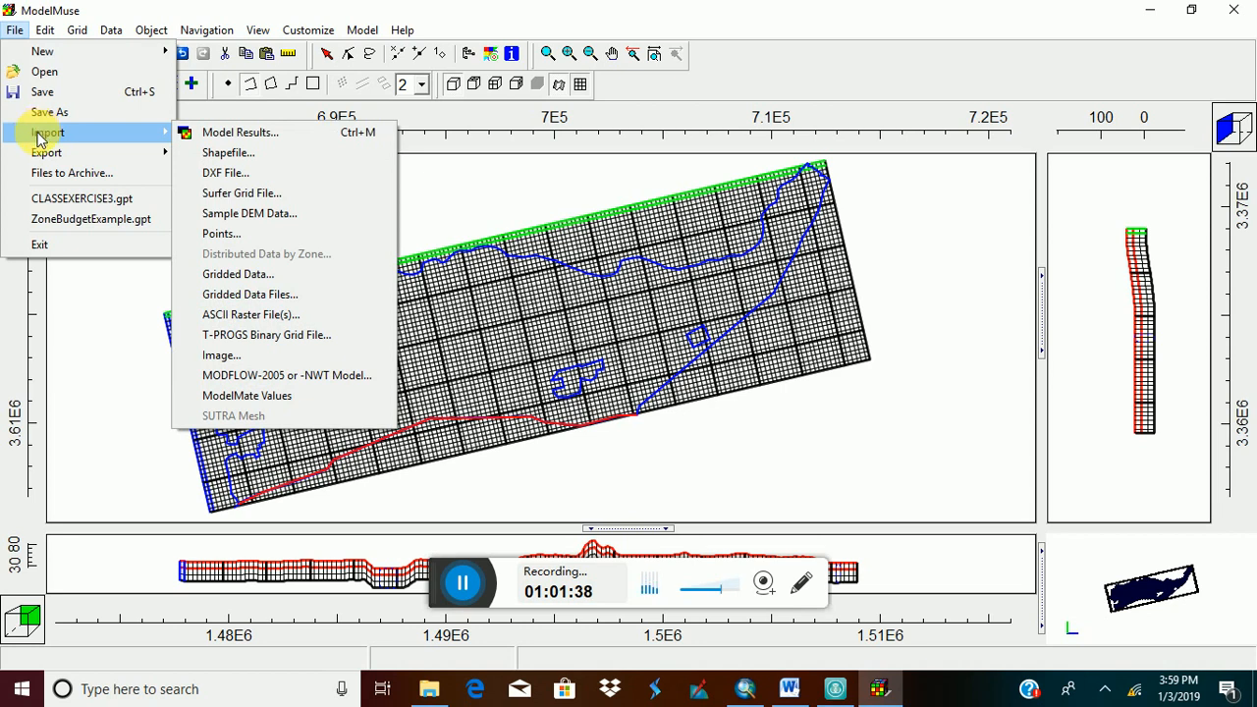
pyautogui.click(227, 155)
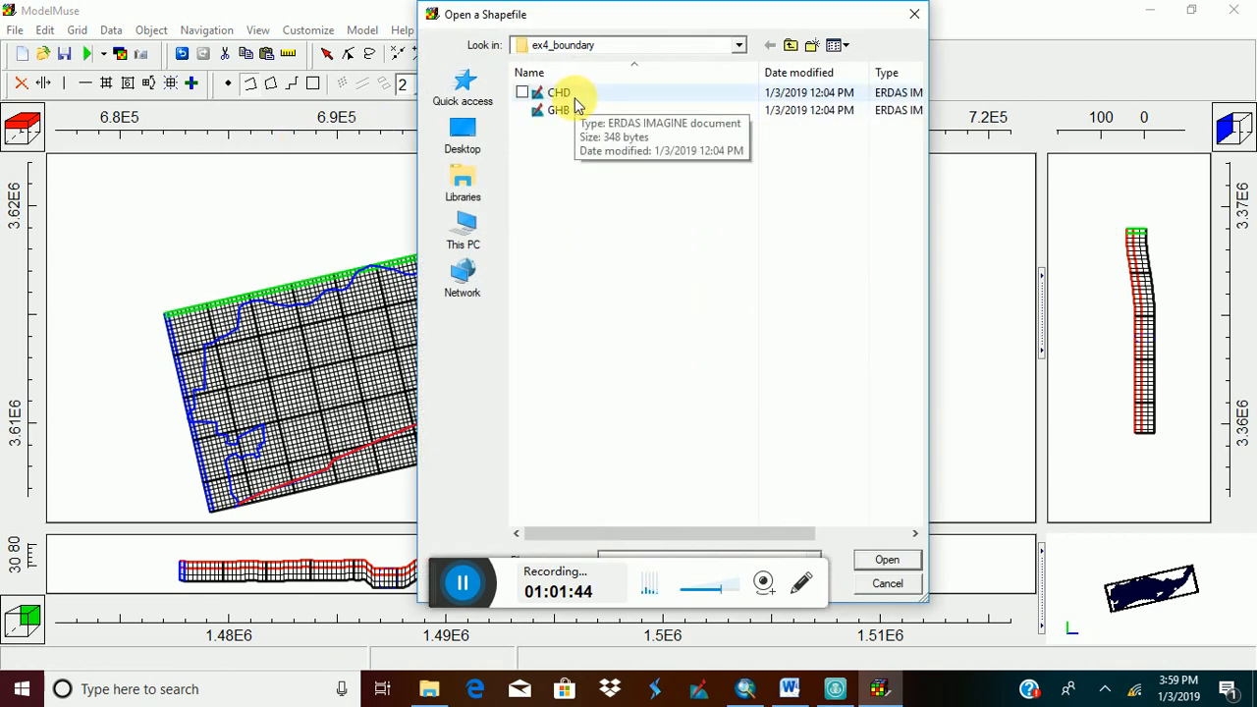
pyautogui.click(574, 98)
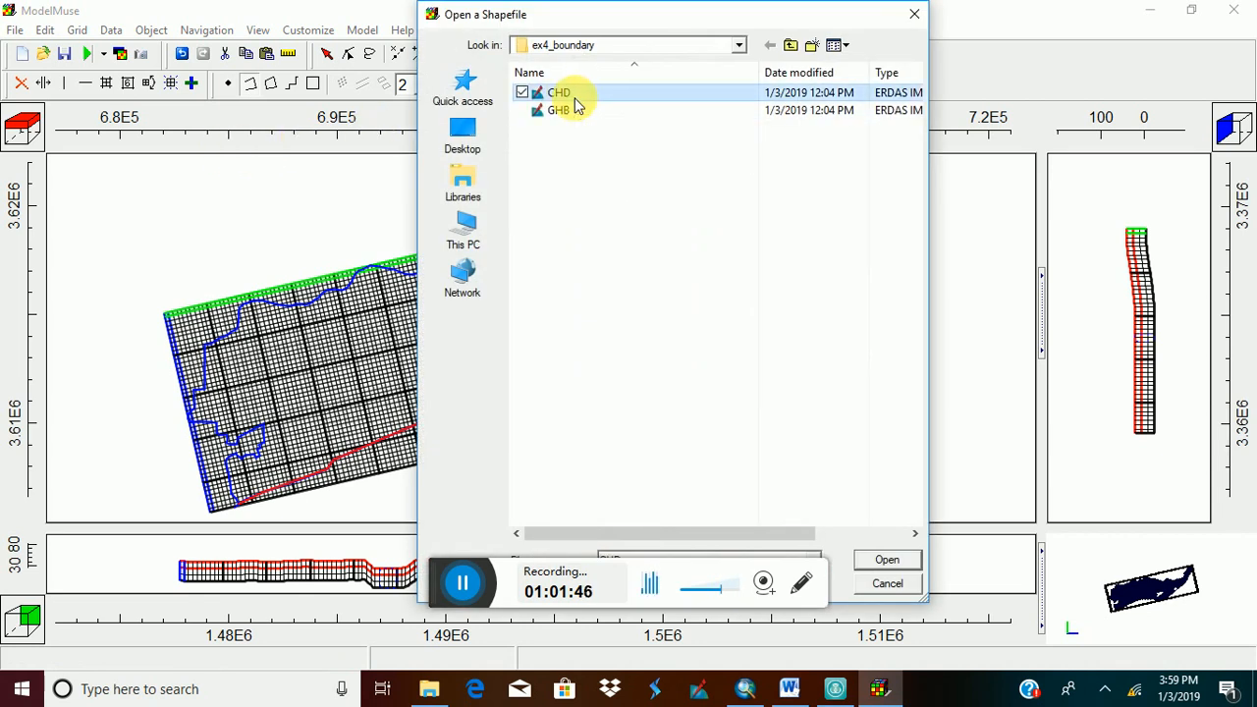
pyautogui.click(883, 564)
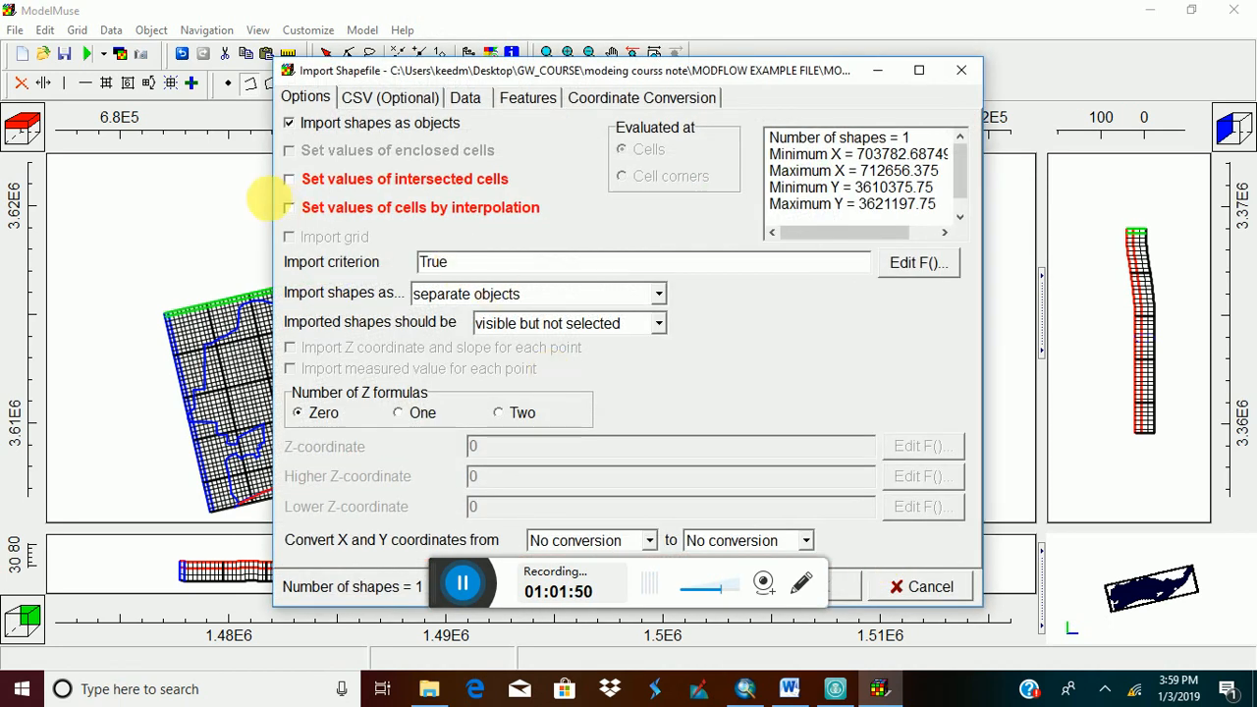
pyautogui.click(289, 180)
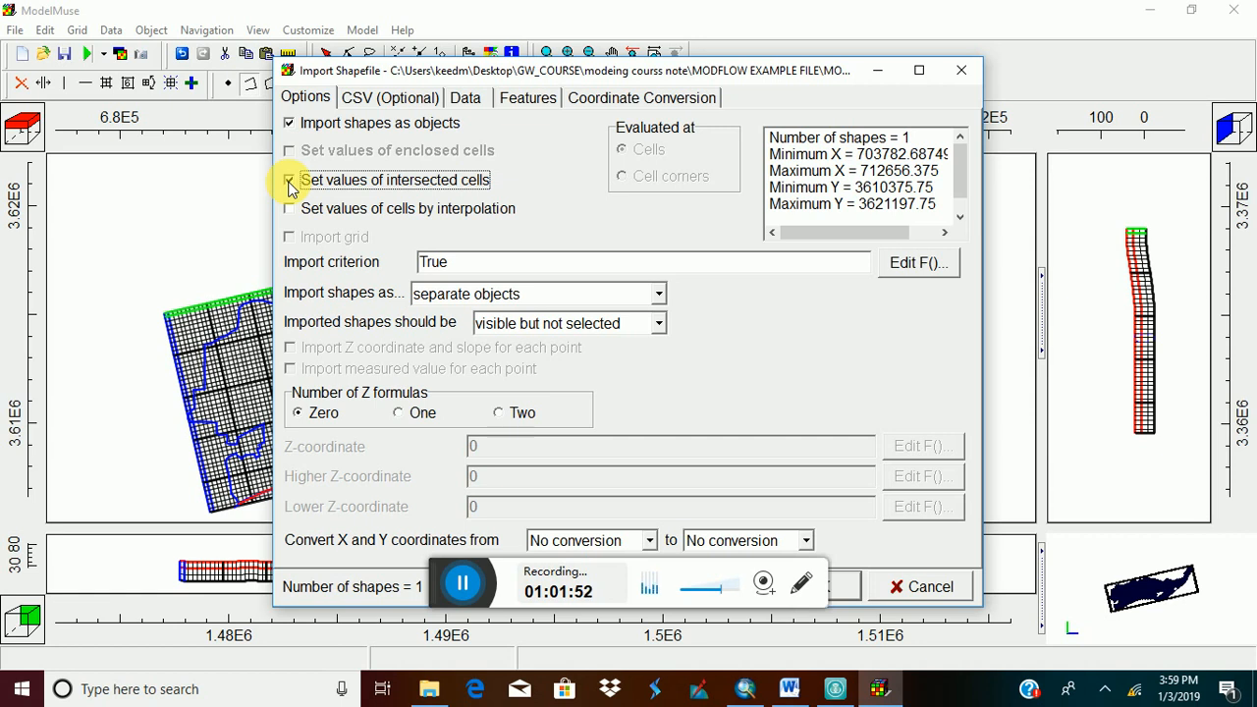
# Use two Z formulas for the imported shape and set the higher Z-coordinate to the Model_Top data set.
pyautogui.click(499, 414)
pyautogui.click(925, 476)
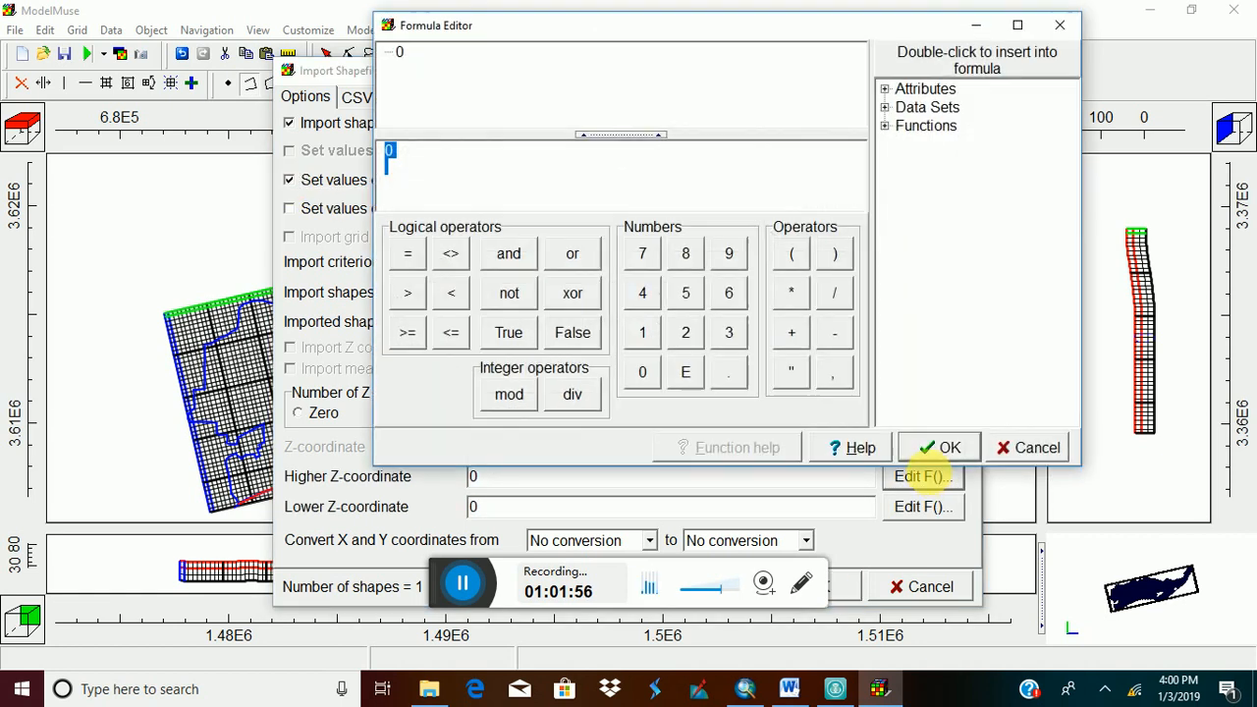
pyautogui.click(885, 126)
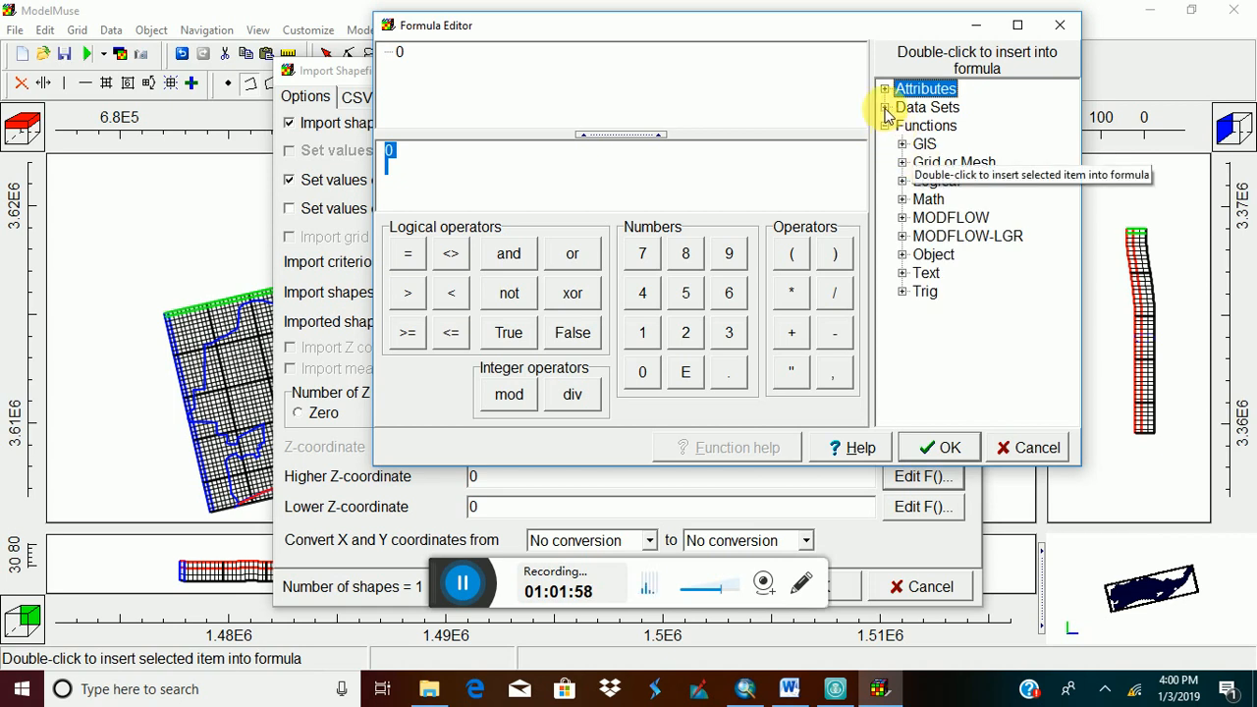
pyautogui.click(885, 107)
pyautogui.click(902, 126)
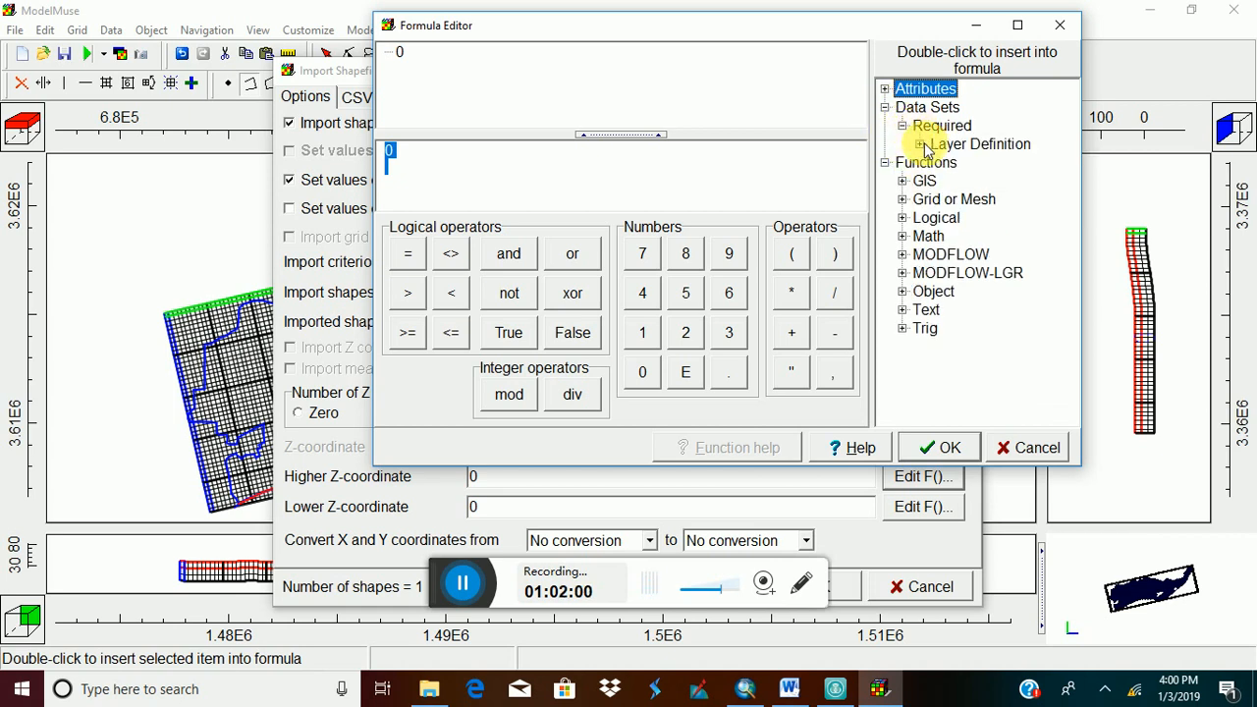
pyautogui.click(920, 145)
pyautogui.doubleClick(962, 163)
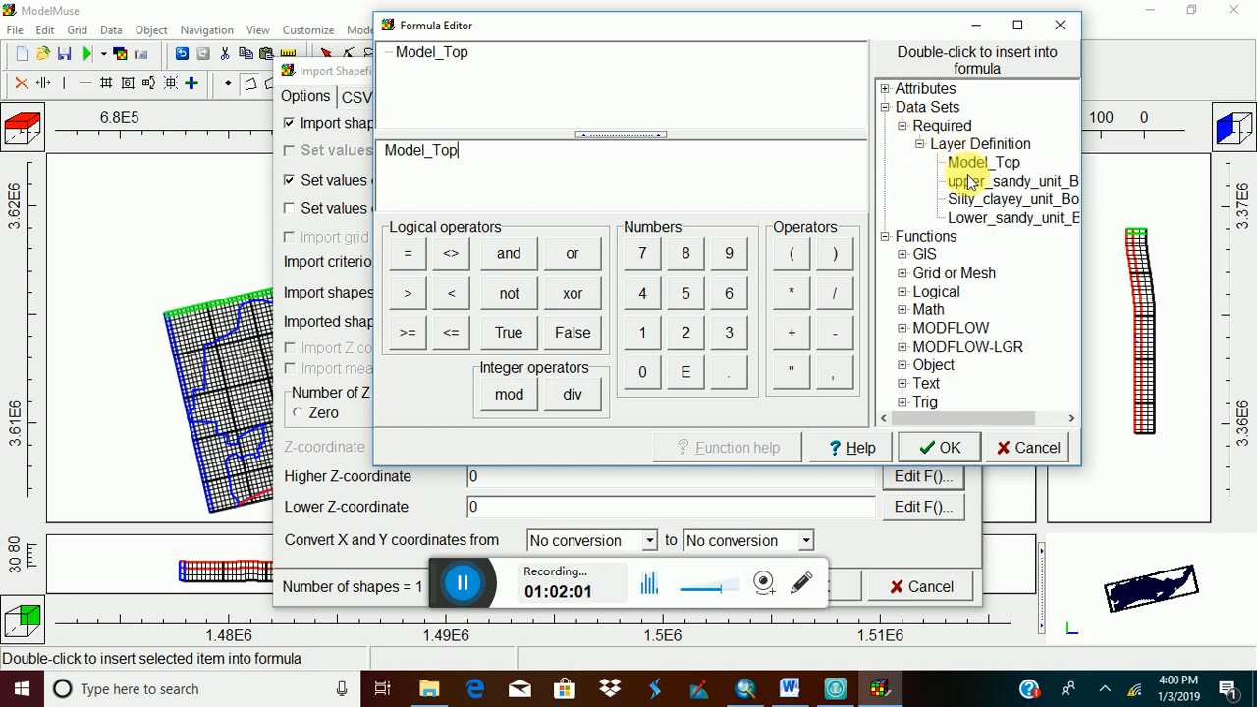
pyautogui.click(949, 449)
# Set the lower Z-coordinate formula to the upper_sandy_unit_Bottom data set.
pyautogui.click(904, 505)
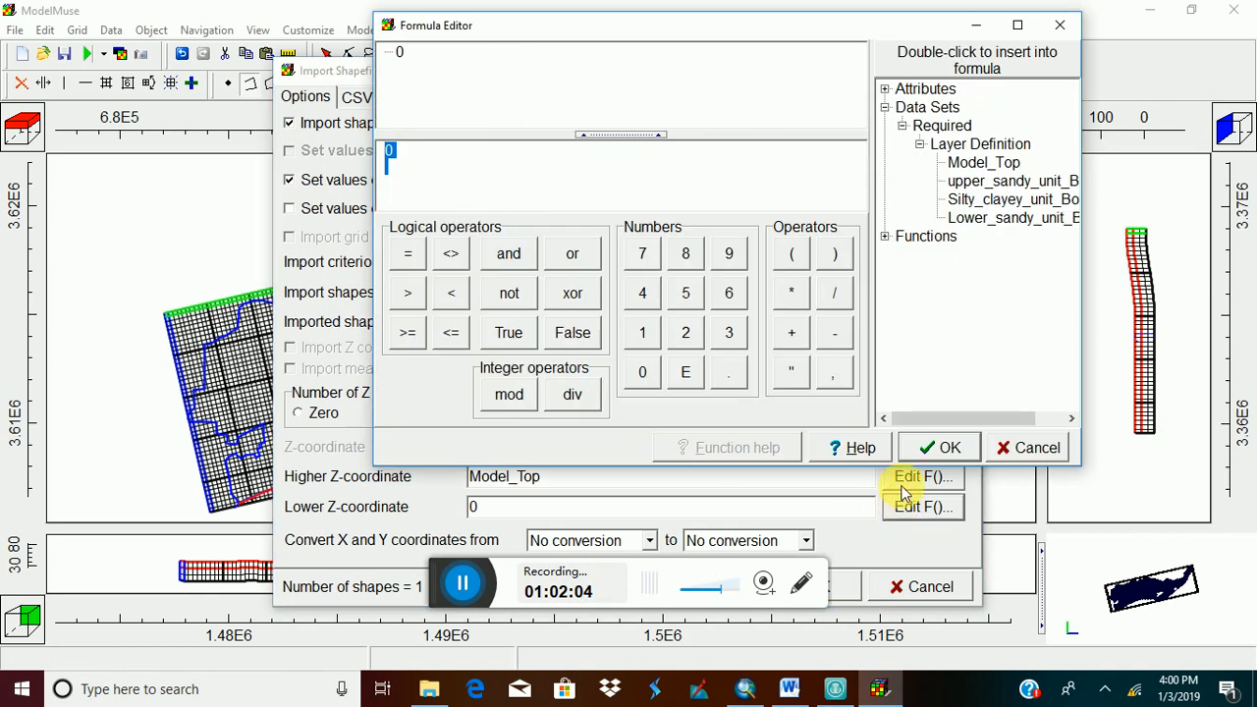
pyautogui.doubleClick(955, 185)
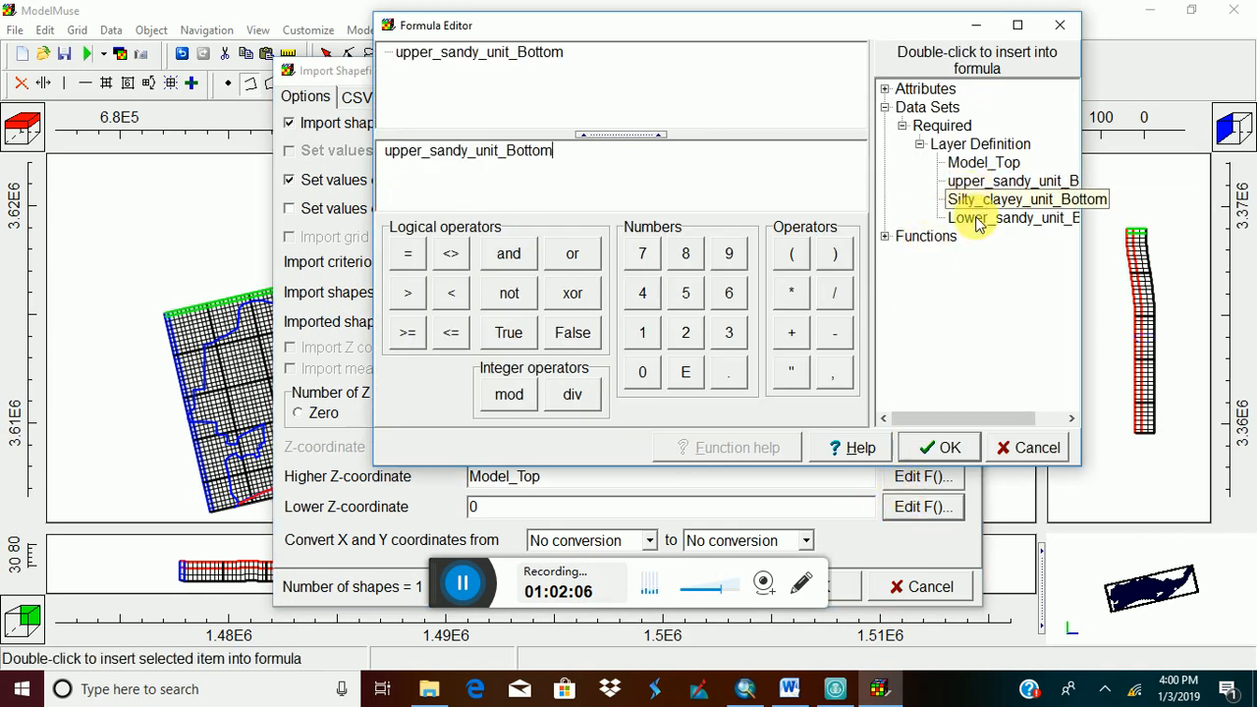
pyautogui.click(949, 448)
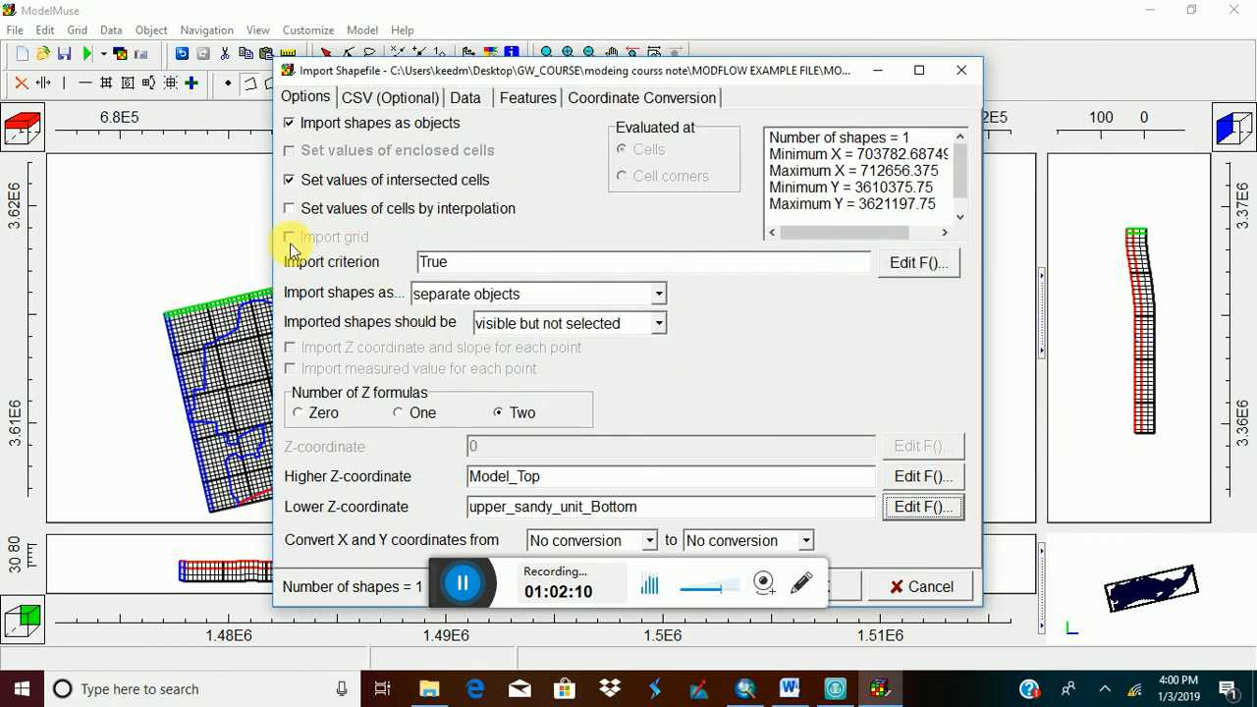
# Import the shapefile with its H1996_2000 and H200_2006 attributes, creating new data sets with different names for duplicates.
pyautogui.moveTo(587, 74); pyautogui.dragTo(617, 36)
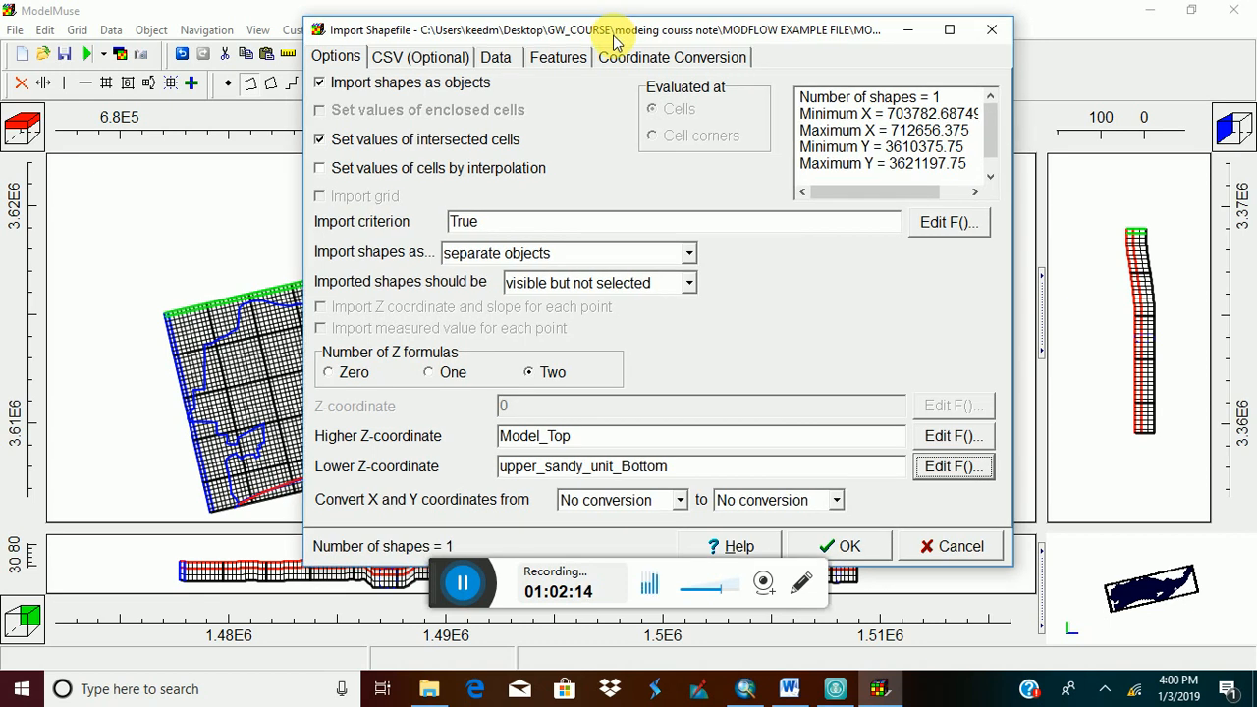
pyautogui.click(498, 59)
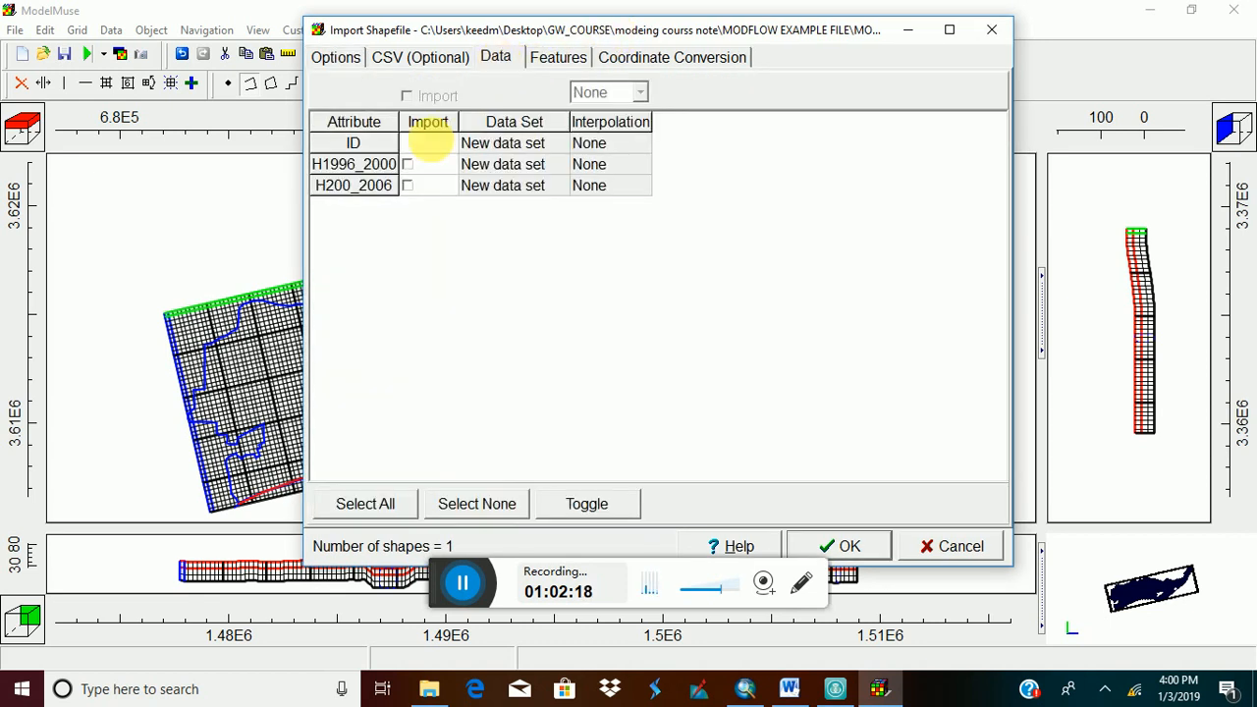
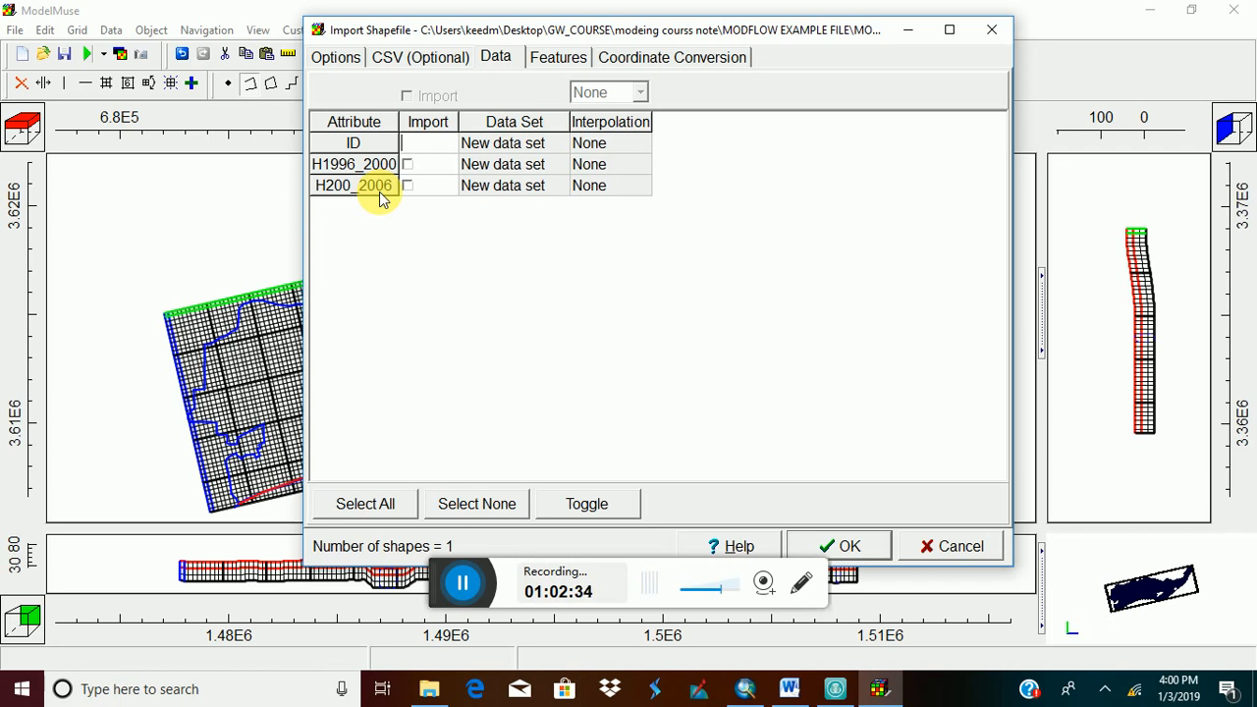
pyautogui.click(408, 164)
pyautogui.click(407, 185)
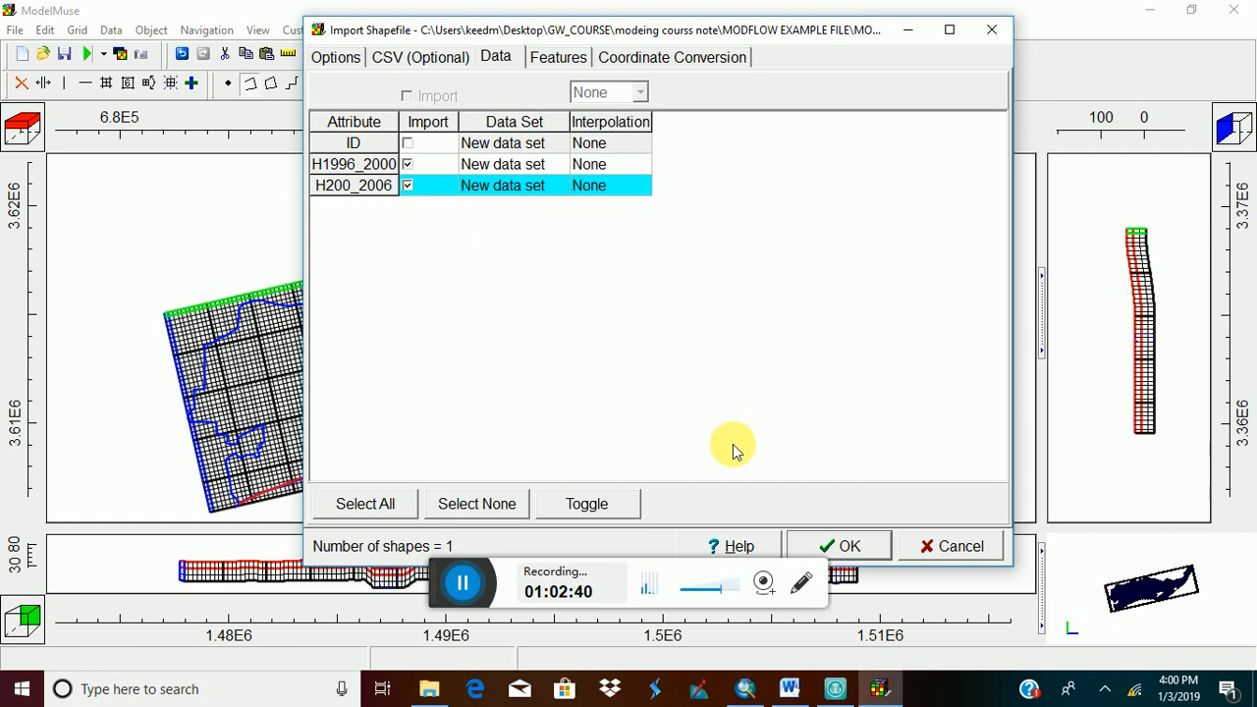
pyautogui.click(846, 548)
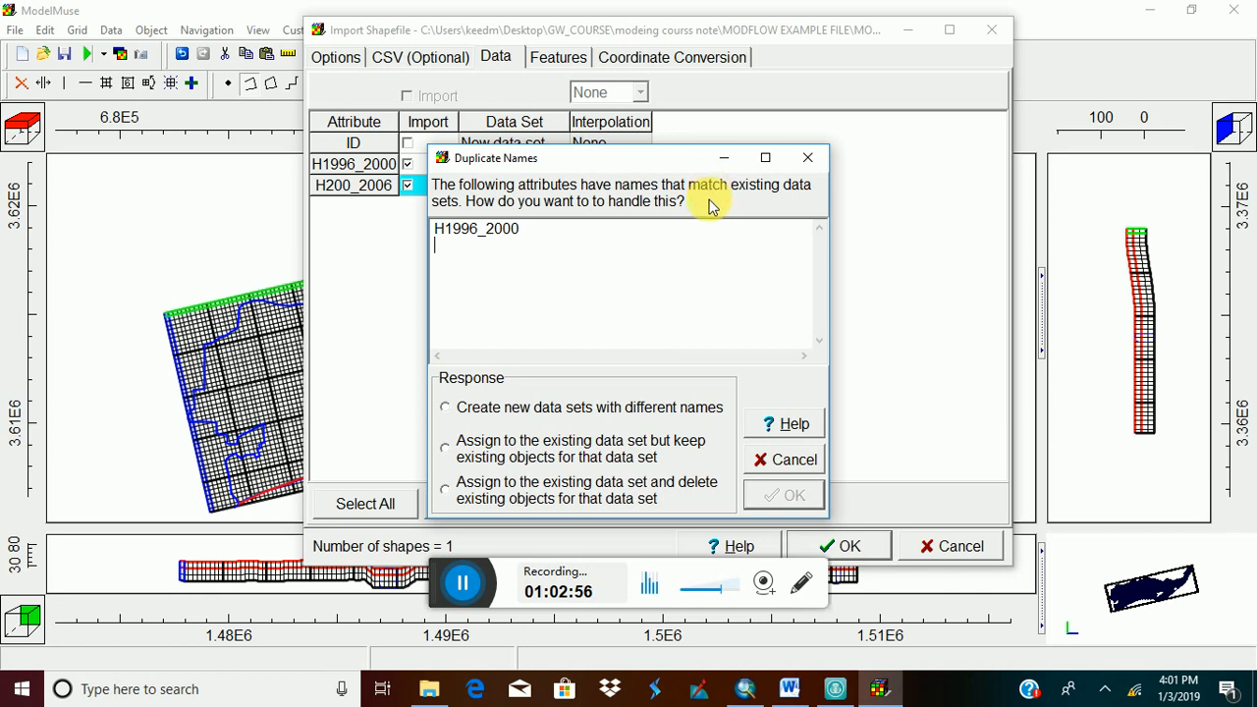
pyautogui.click(446, 408)
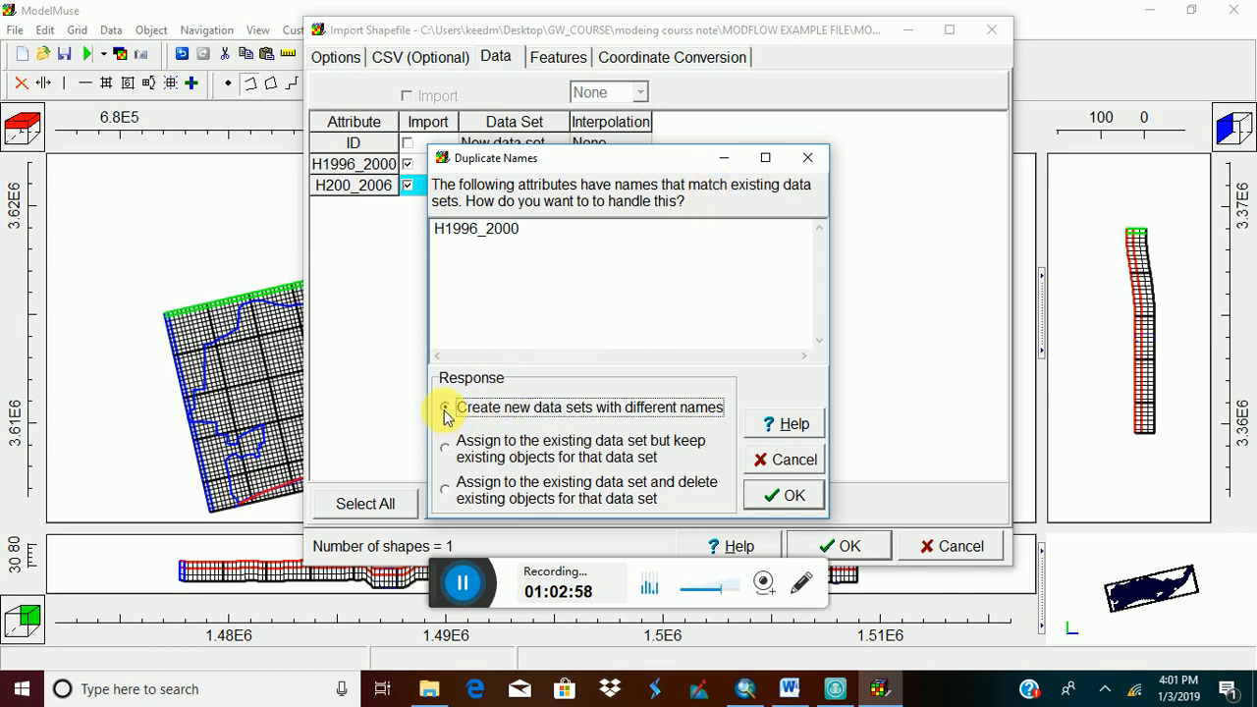
pyautogui.click(788, 499)
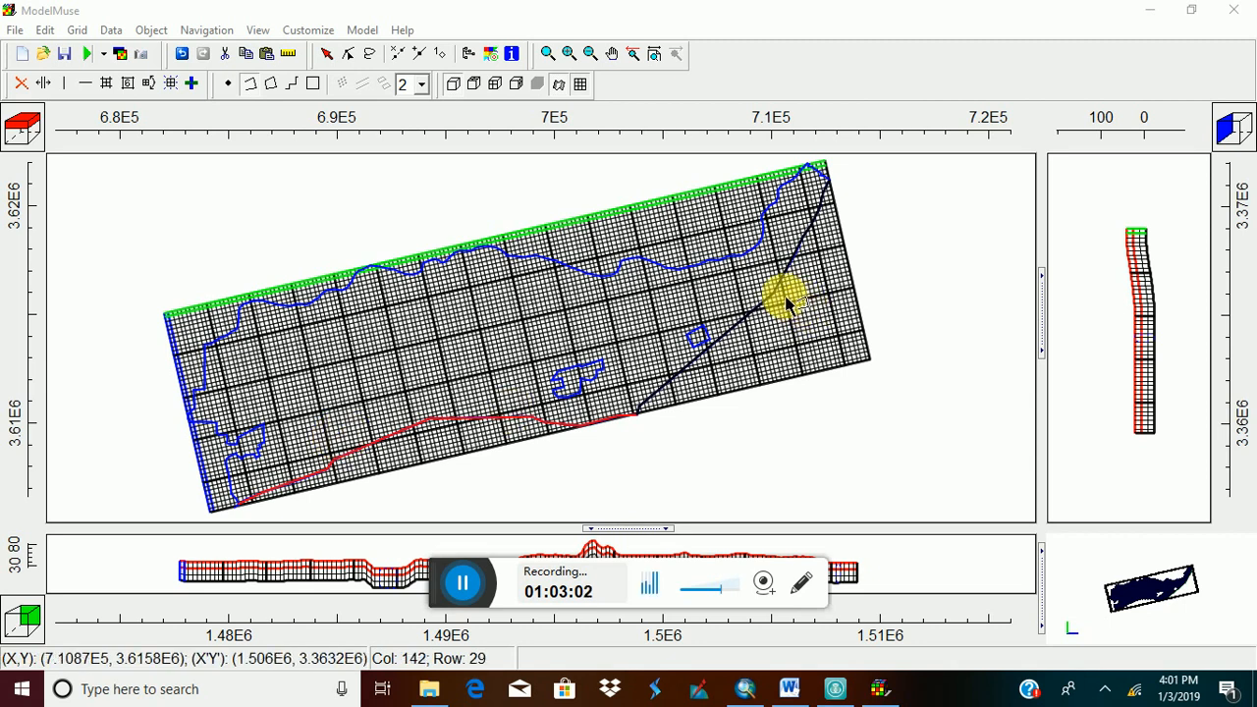
# Enable line coloring for the imported CHD boundary object and set its line color to red.
pyautogui.click(320, 55)
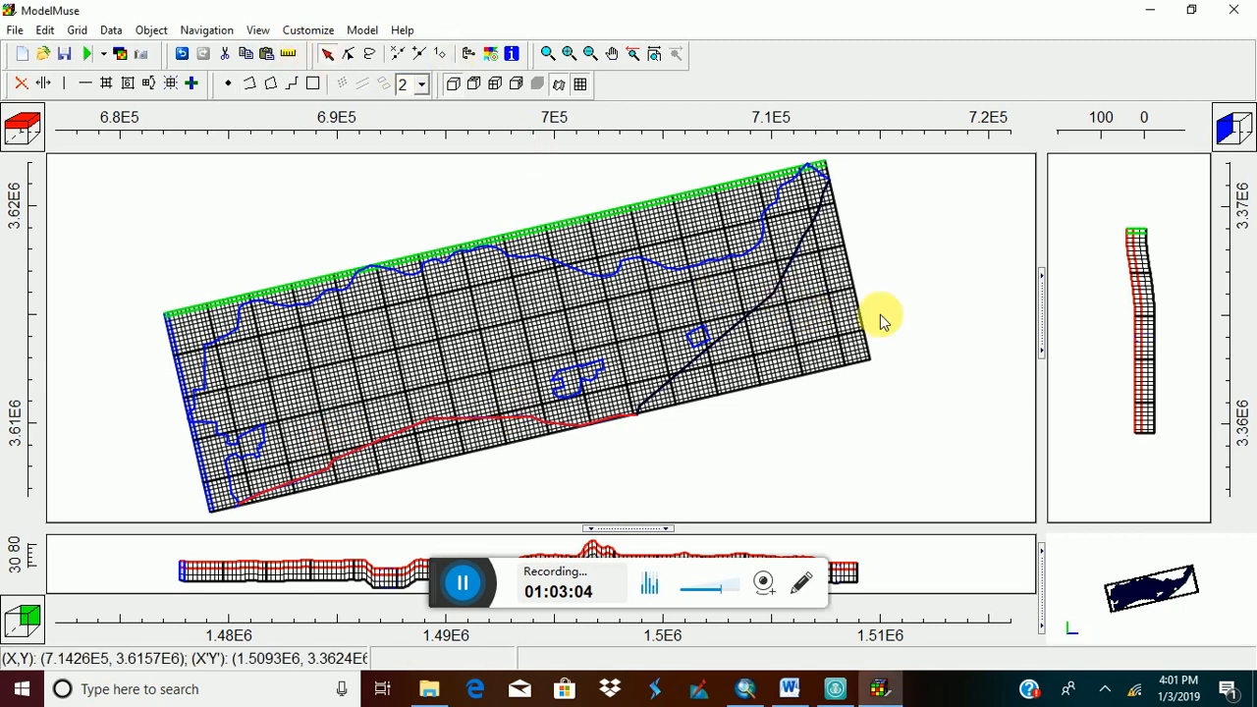
pyautogui.doubleClick(776, 294)
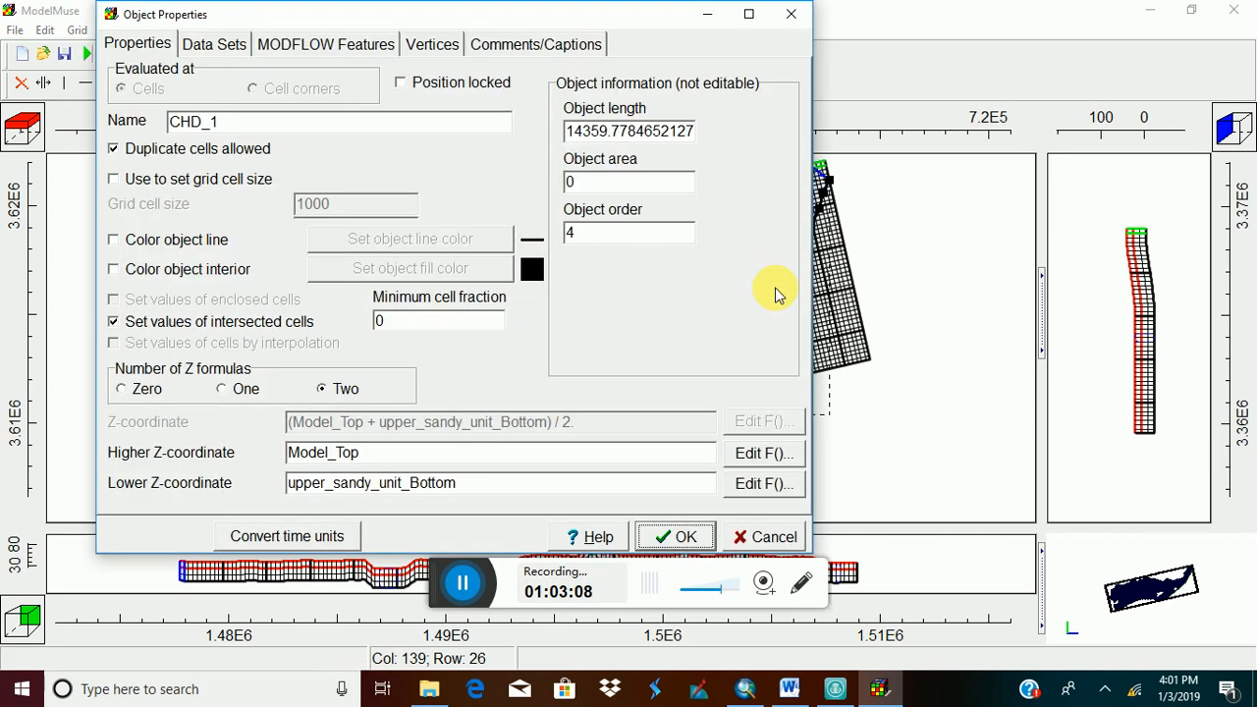
pyautogui.click(115, 240)
pyautogui.click(411, 238)
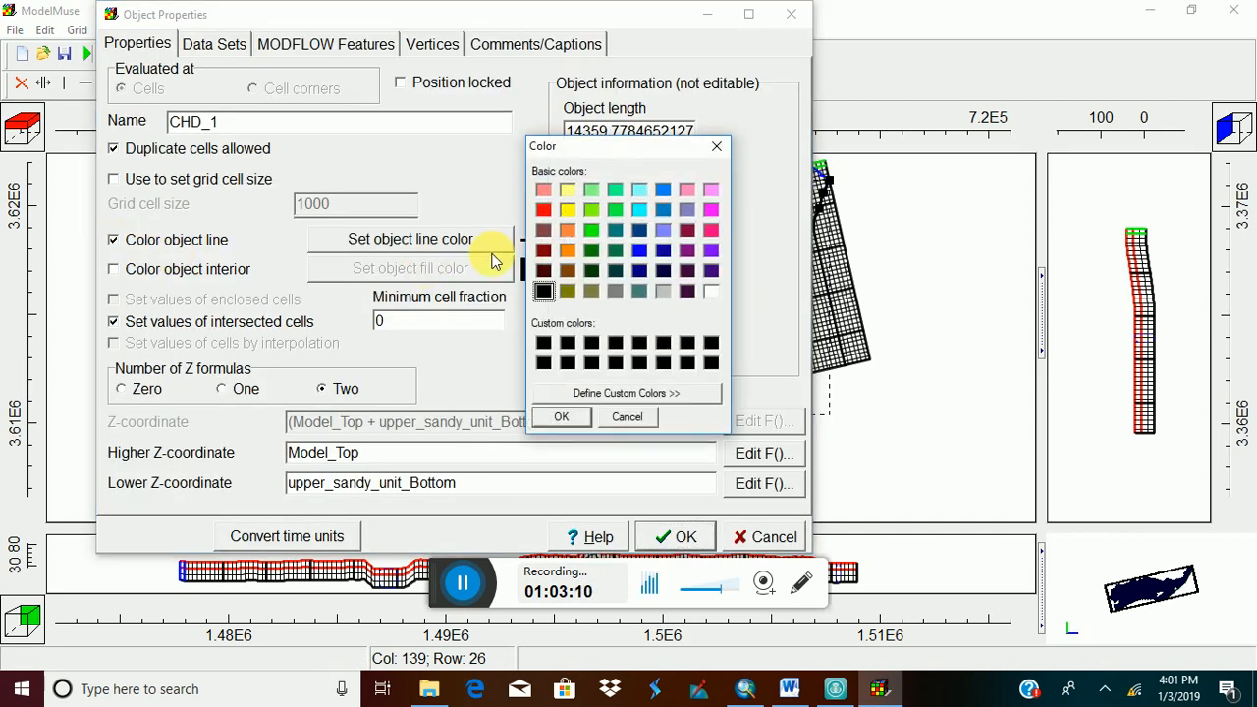
pyautogui.click(545, 211)
pyautogui.click(563, 417)
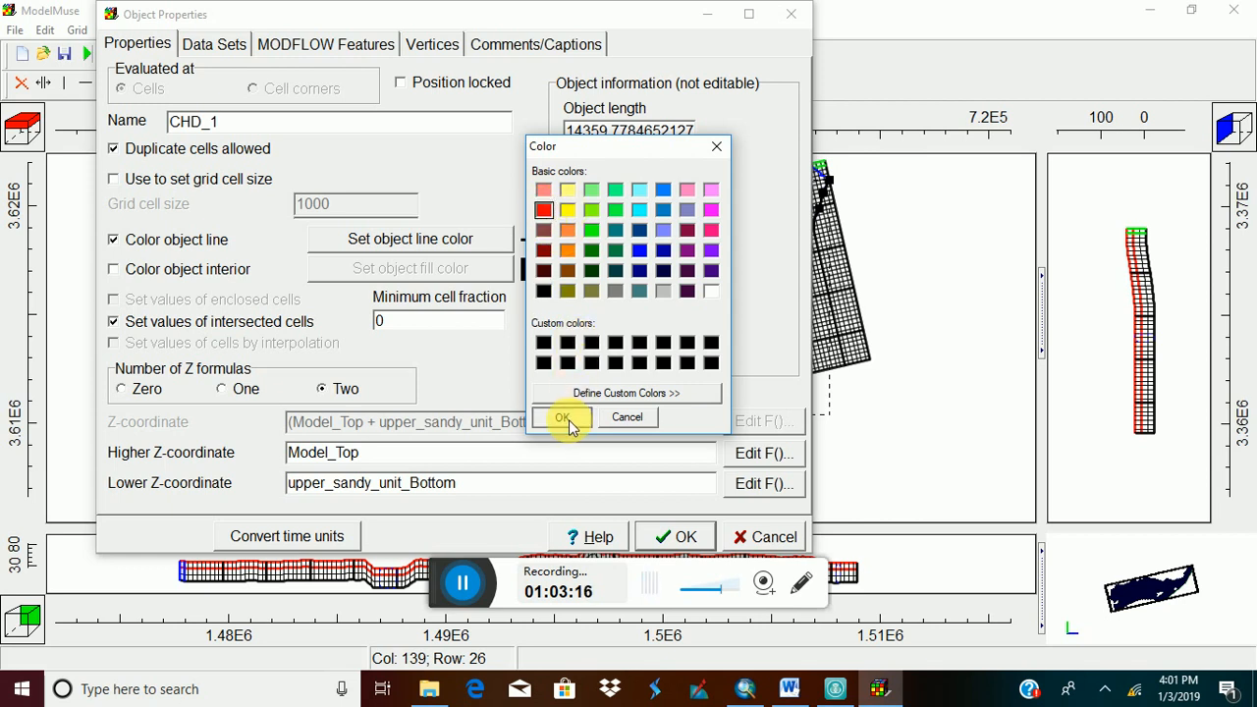
pyautogui.click(684, 537)
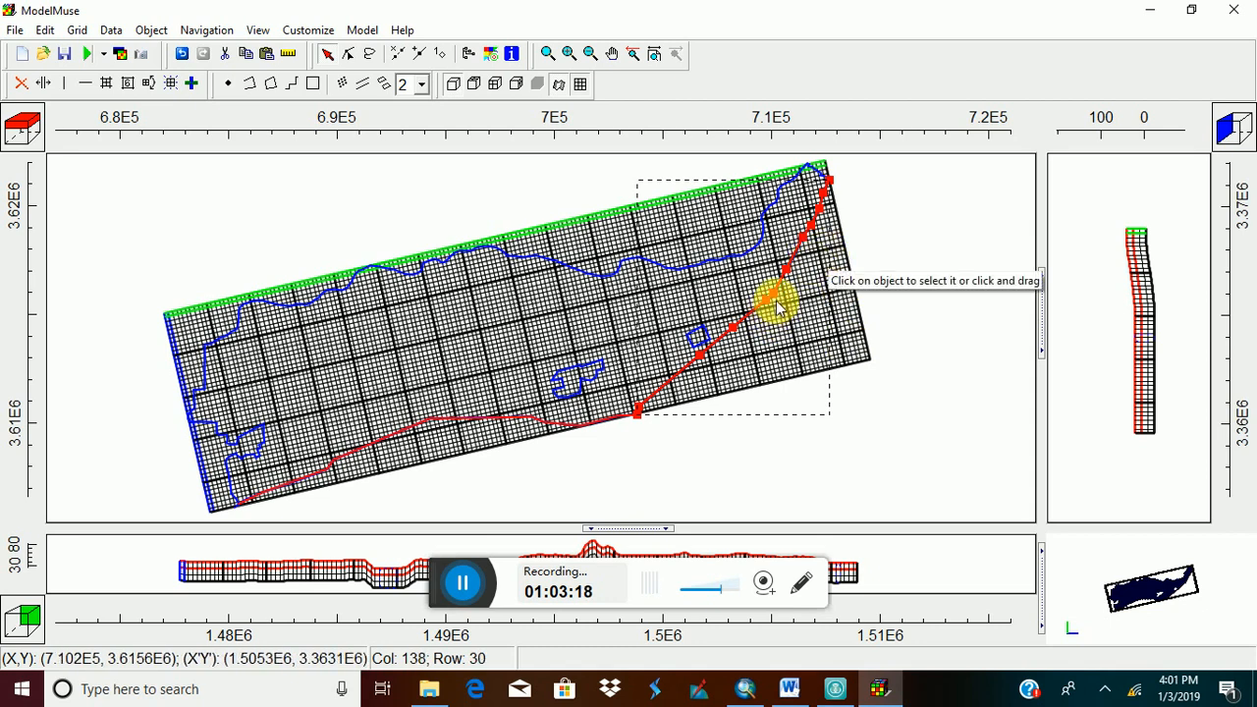
# Change the CHD boundary object's line color to yellow.
pyautogui.doubleClick(773, 289)
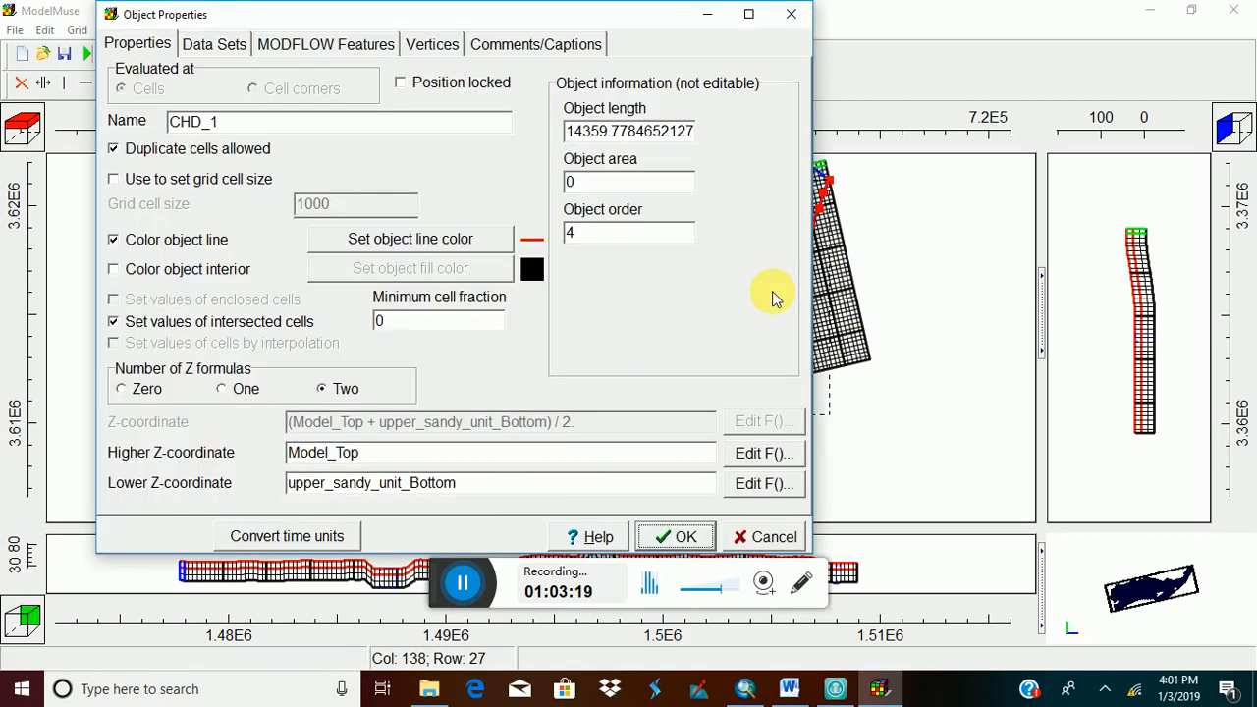
pyautogui.click(379, 246)
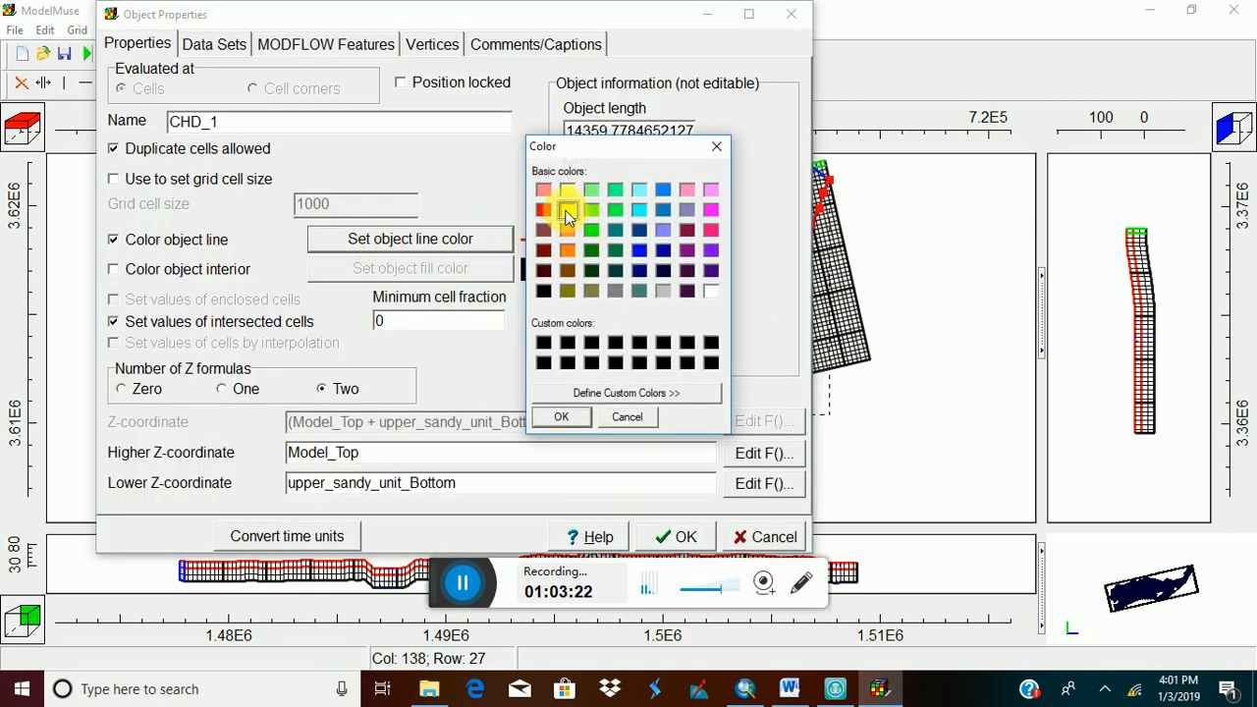
pyautogui.click(568, 210)
pyautogui.click(561, 417)
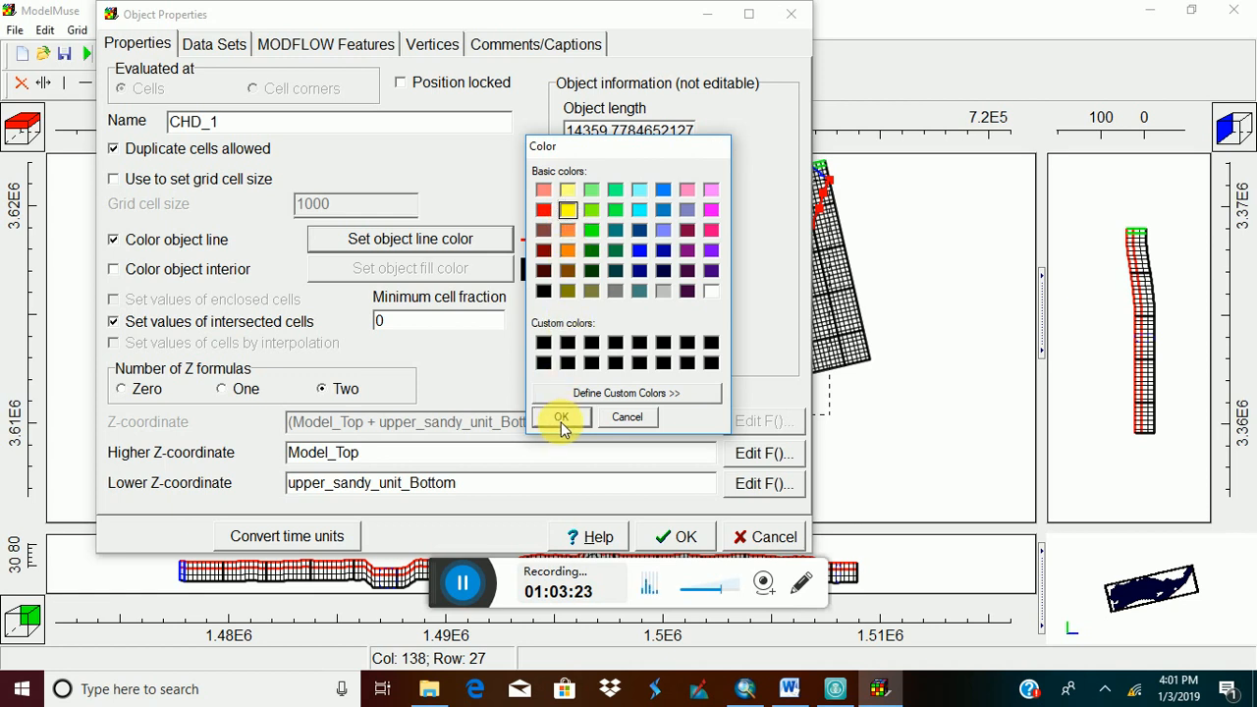
pyautogui.click(668, 536)
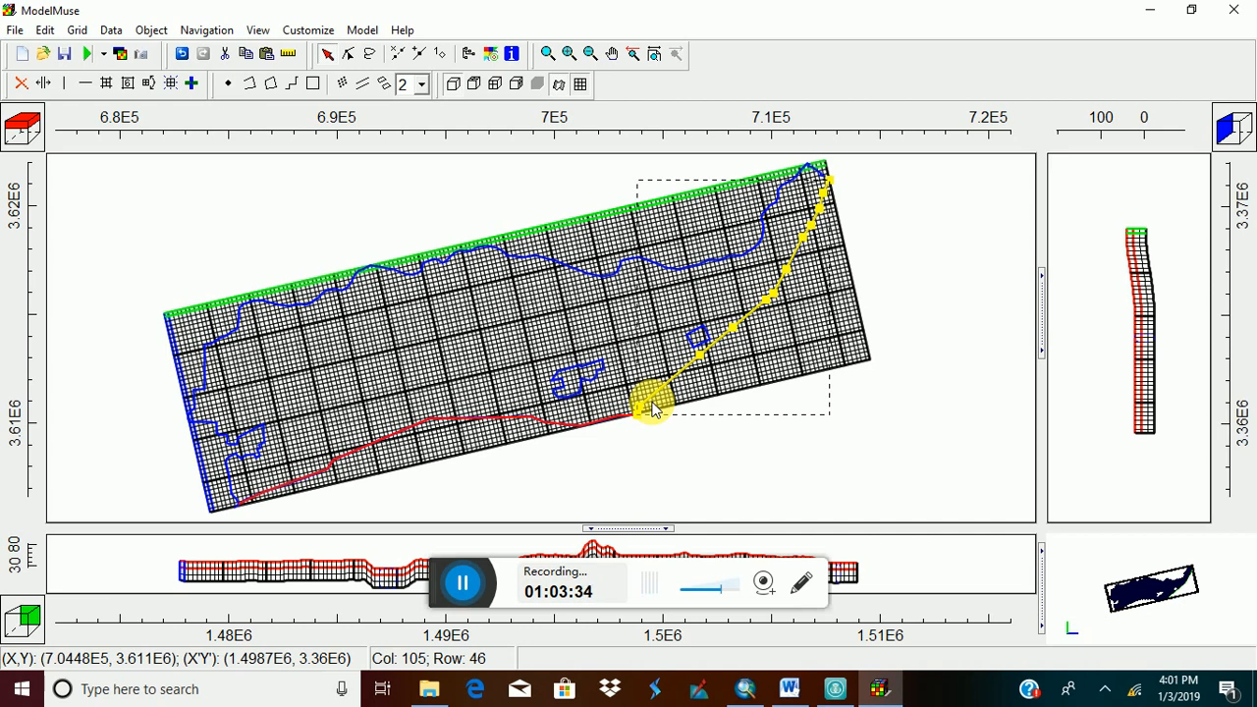
# Enable the CHD: Time-Variant Specified-Head package for the yellow CHD boundary object and set its number of times to 11.
pyautogui.doubleClick(773, 295)
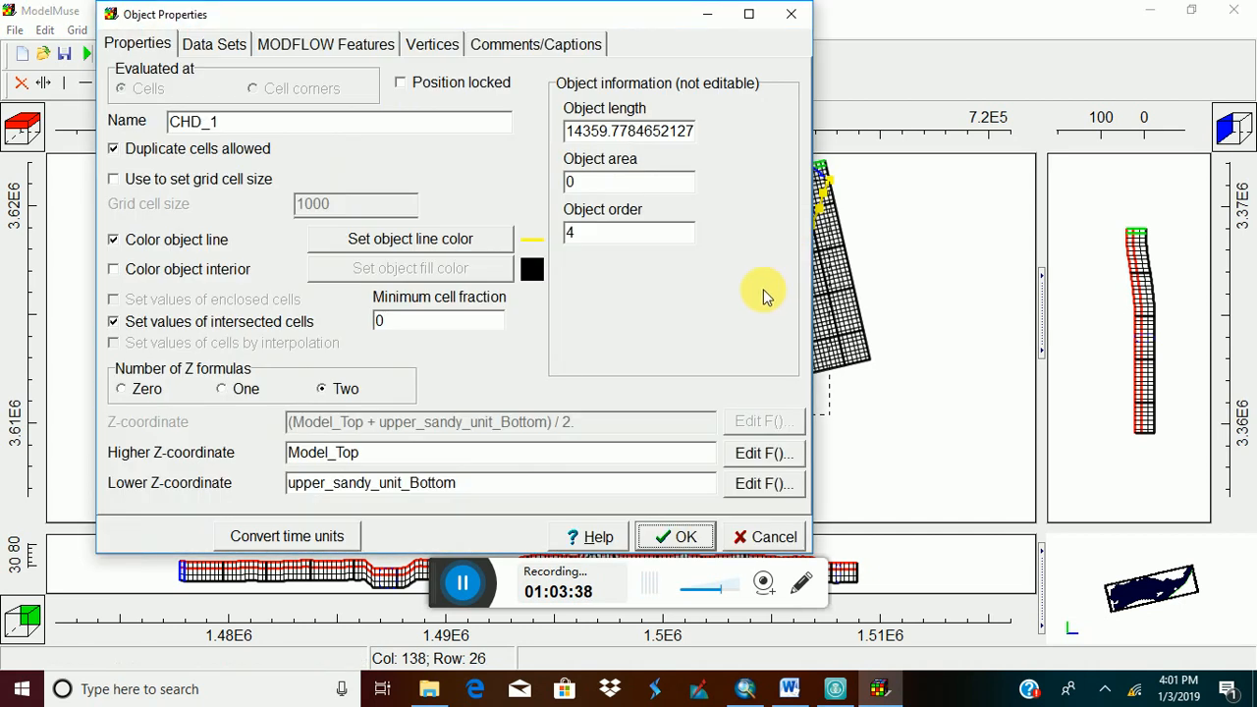
pyautogui.click(348, 47)
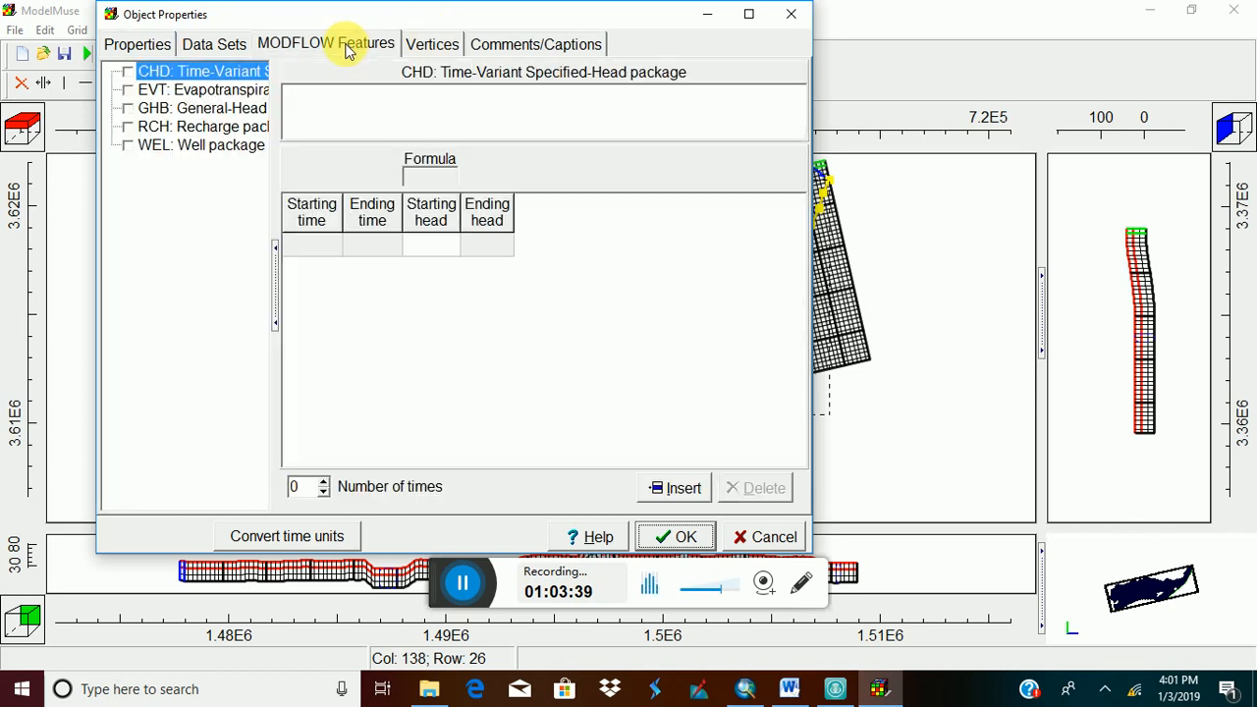
pyautogui.click(127, 74)
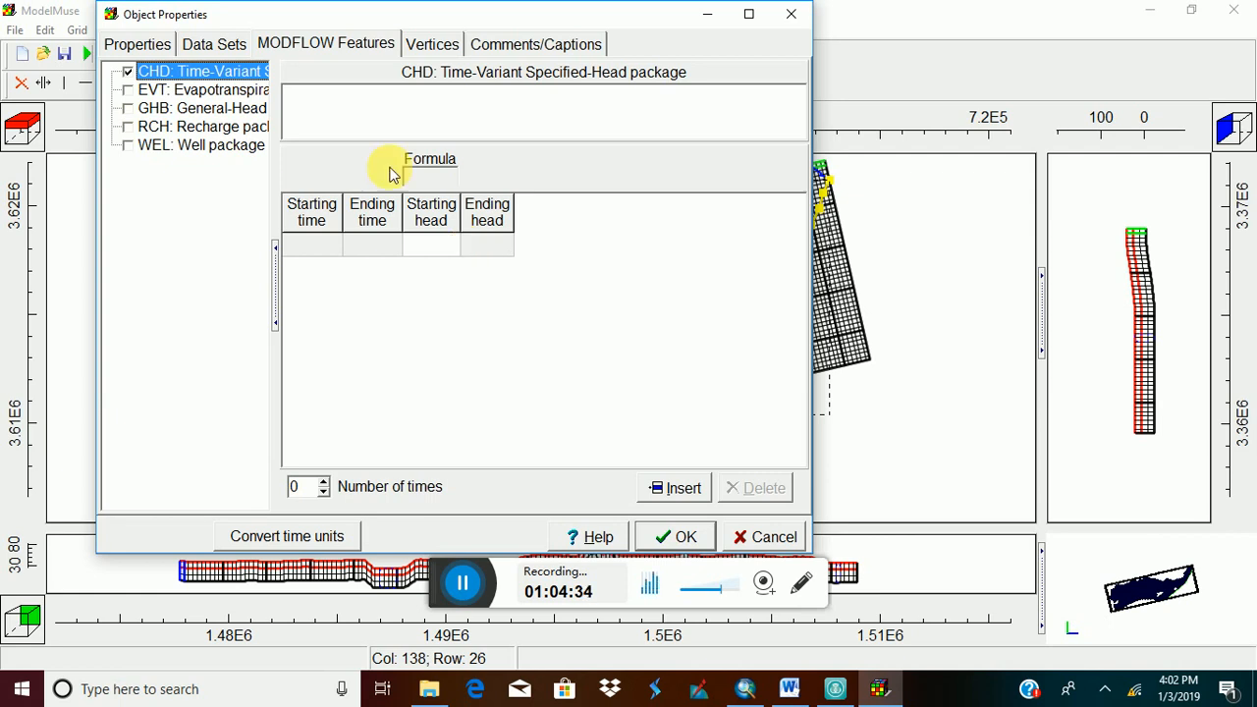
pyautogui.click(324, 482)
pyautogui.click(324, 482)
pyautogui.click(324, 483)
pyautogui.click(324, 482)
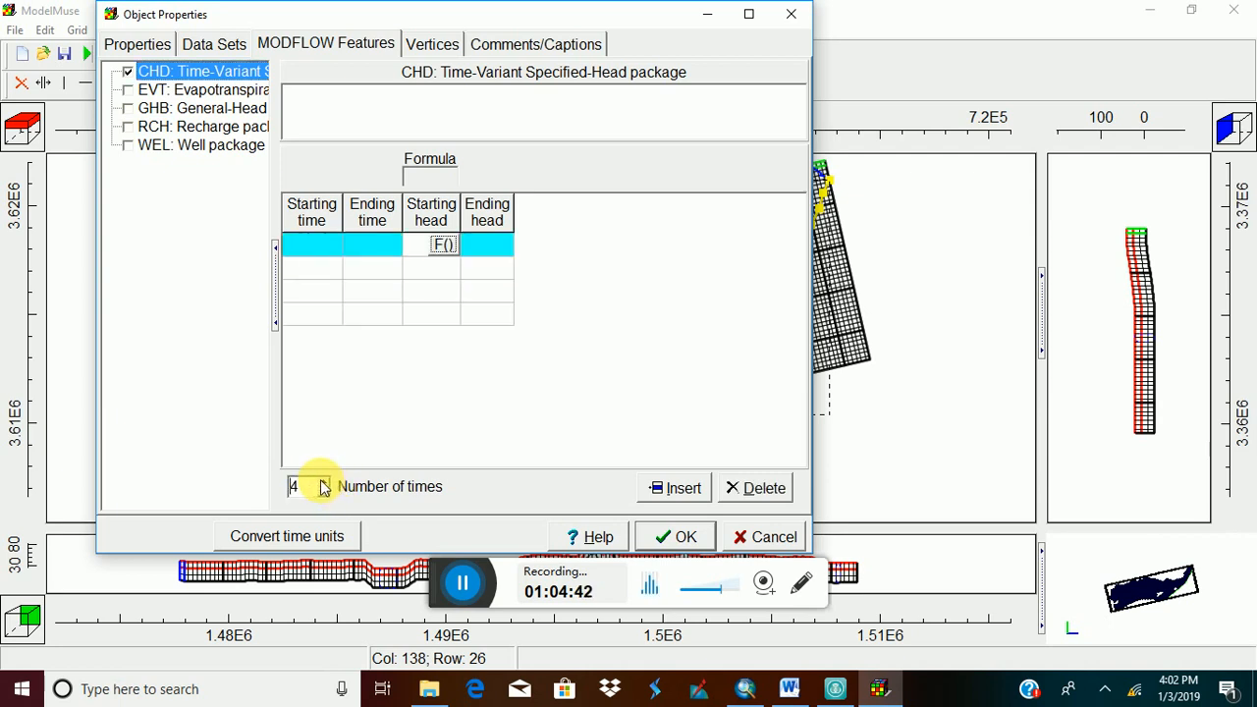
pyautogui.click(325, 483)
pyautogui.write('11')
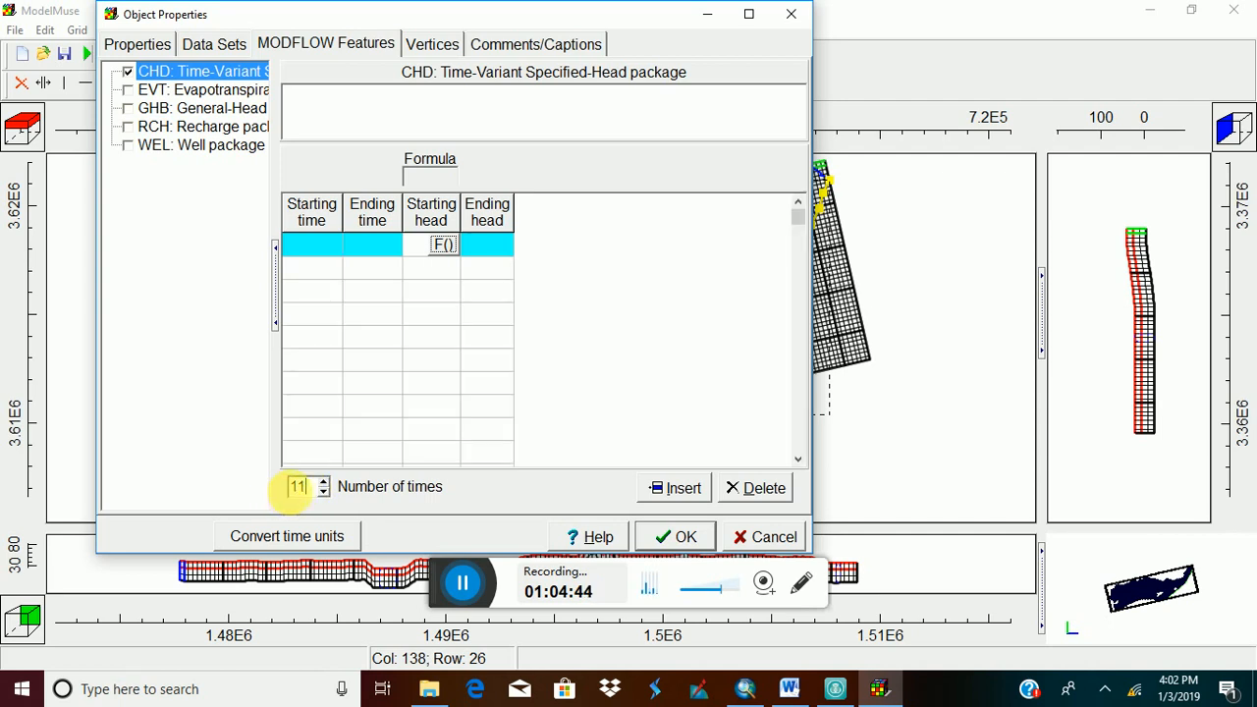
# Set the starting times of the first three CHD periods to 1995, 1996 and 1997.
pyautogui.click(325, 247)
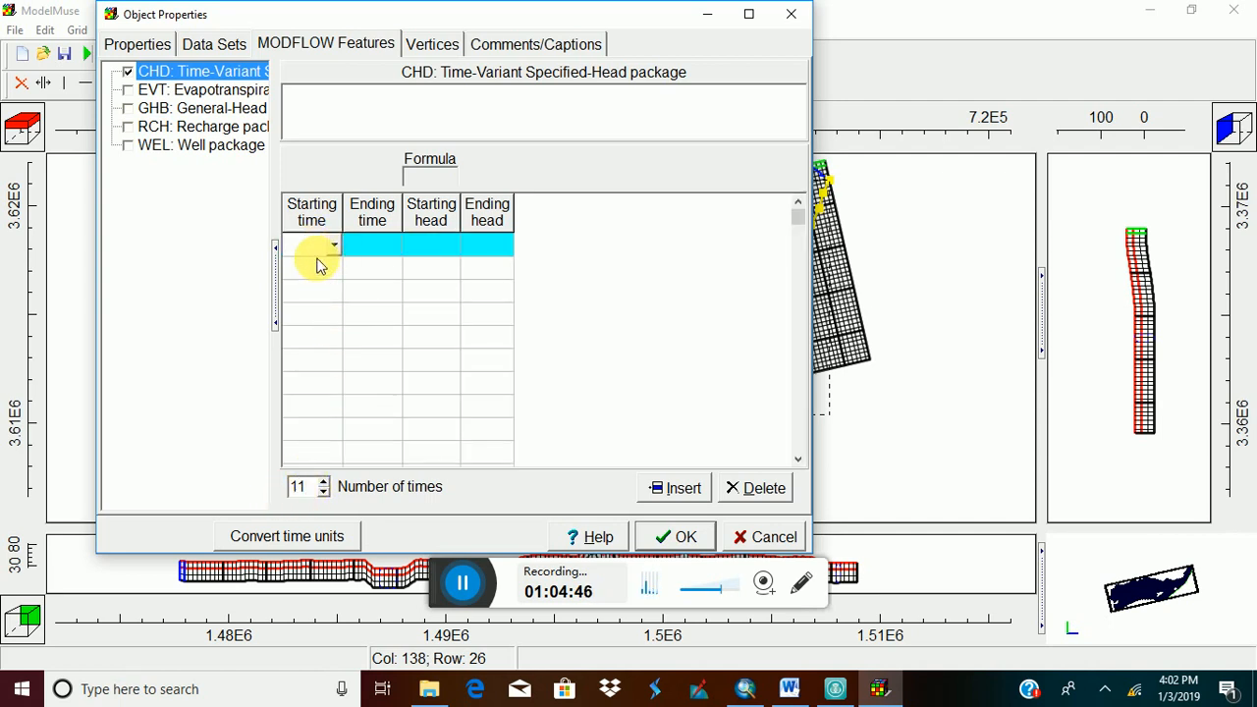
pyautogui.click(334, 245)
pyautogui.click(308, 266)
pyautogui.click(324, 268)
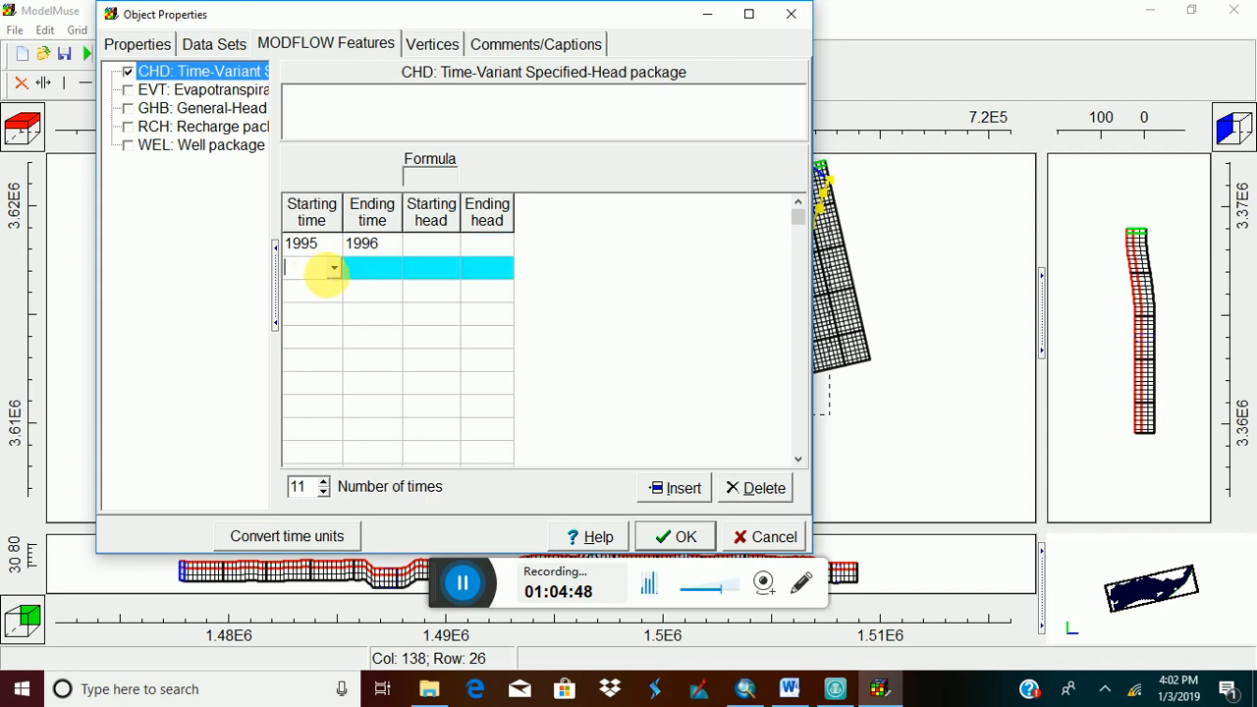
pyautogui.click(334, 268)
pyautogui.click(315, 308)
pyautogui.click(312, 291)
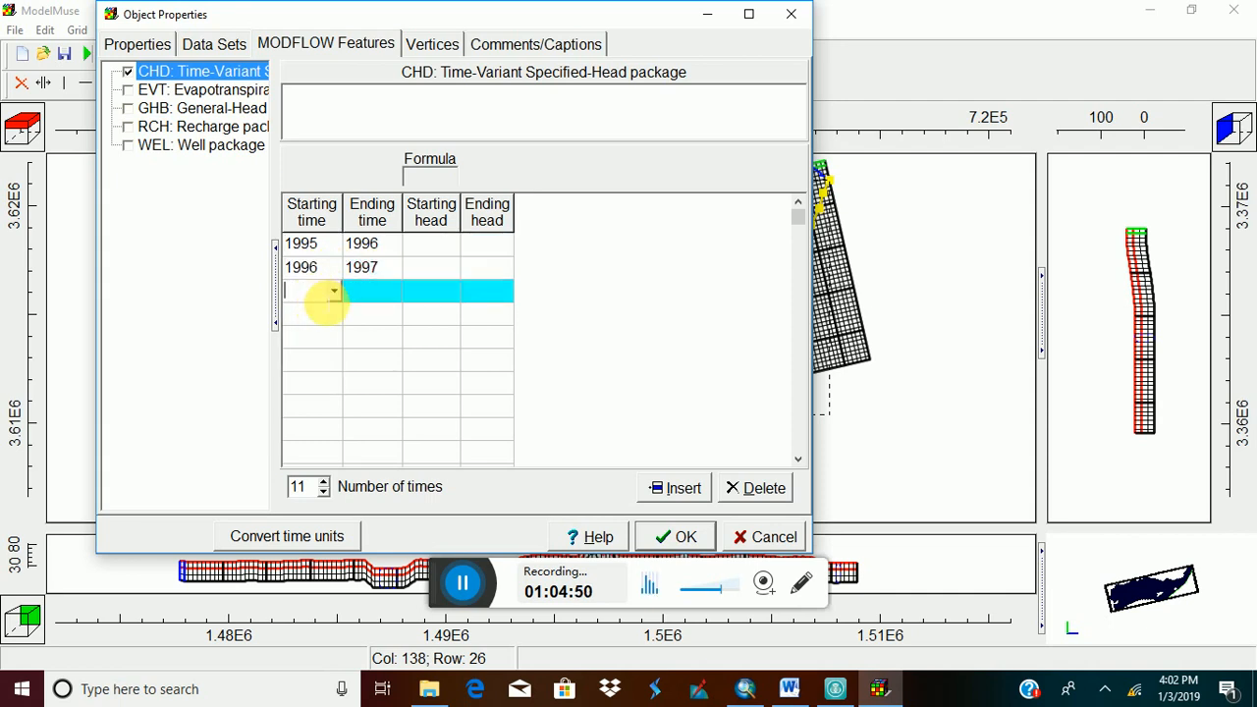
pyautogui.click(334, 290)
pyautogui.click(313, 345)
# Set the starting times of the fourth to sixth CHD periods to 1998, 1999 and 2000.
pyautogui.click(314, 315)
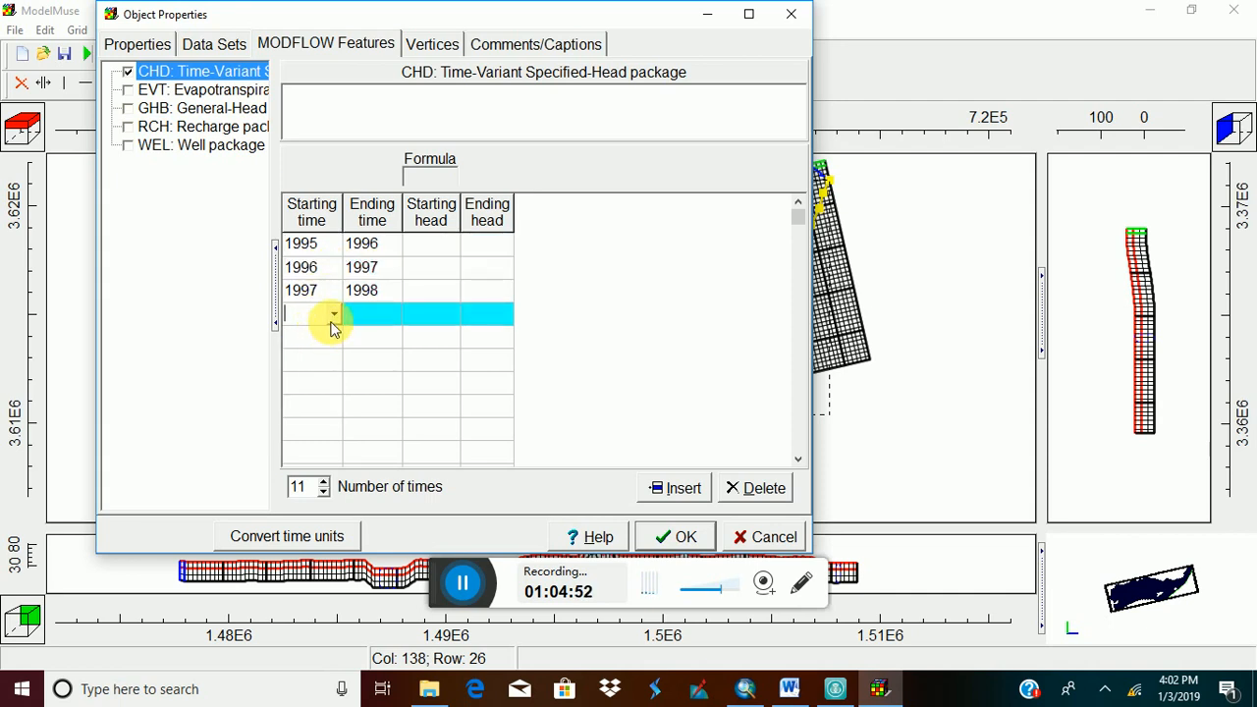
pyautogui.click(334, 315)
pyautogui.click(313, 384)
pyautogui.click(314, 337)
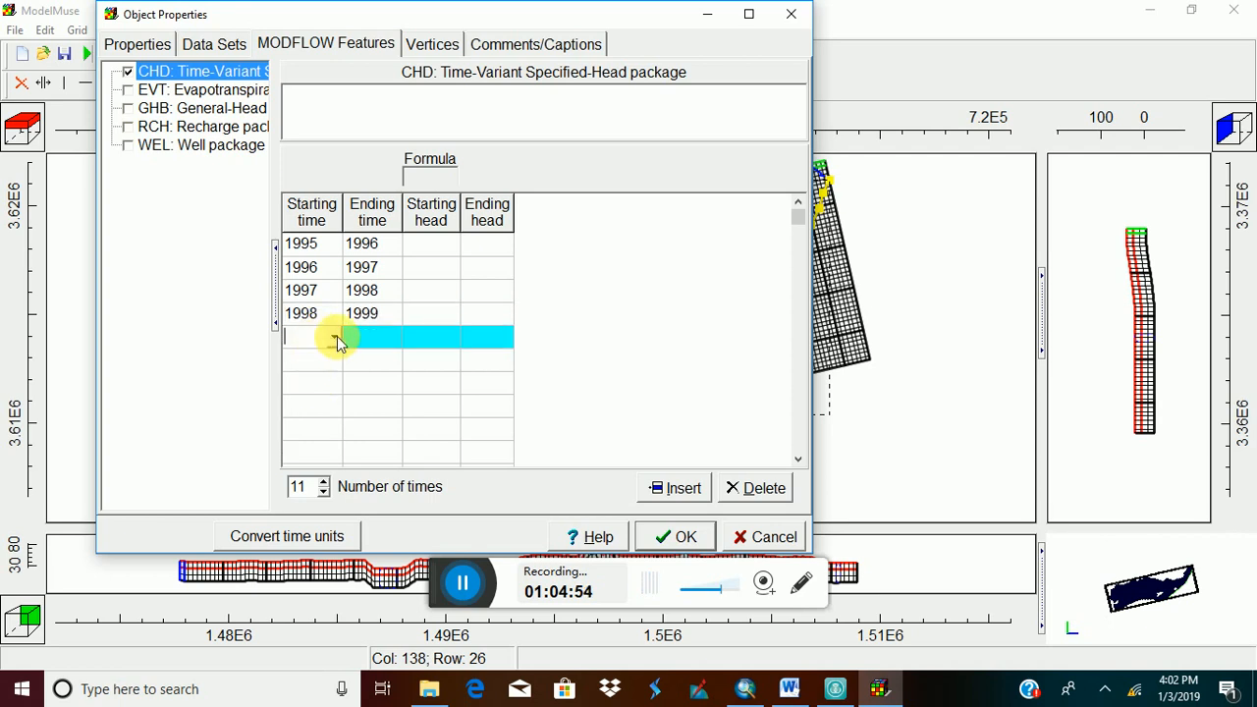
pyautogui.click(334, 336)
pyautogui.click(312, 424)
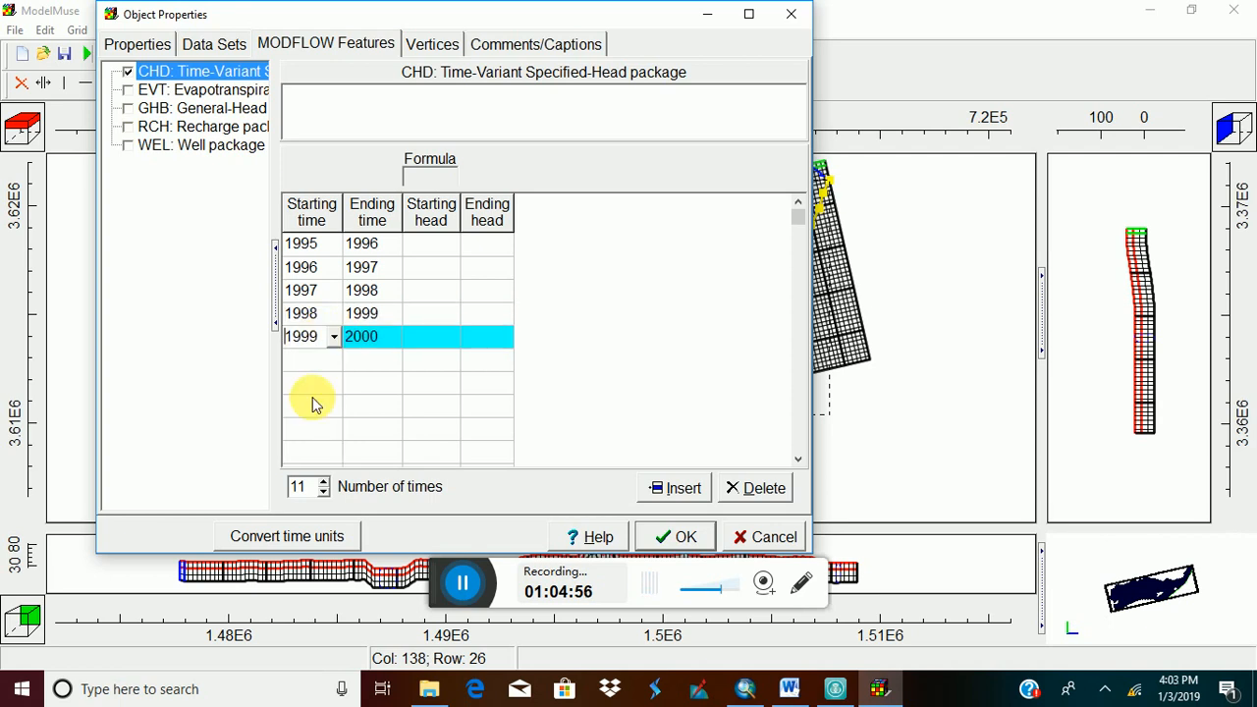
pyautogui.click(314, 359)
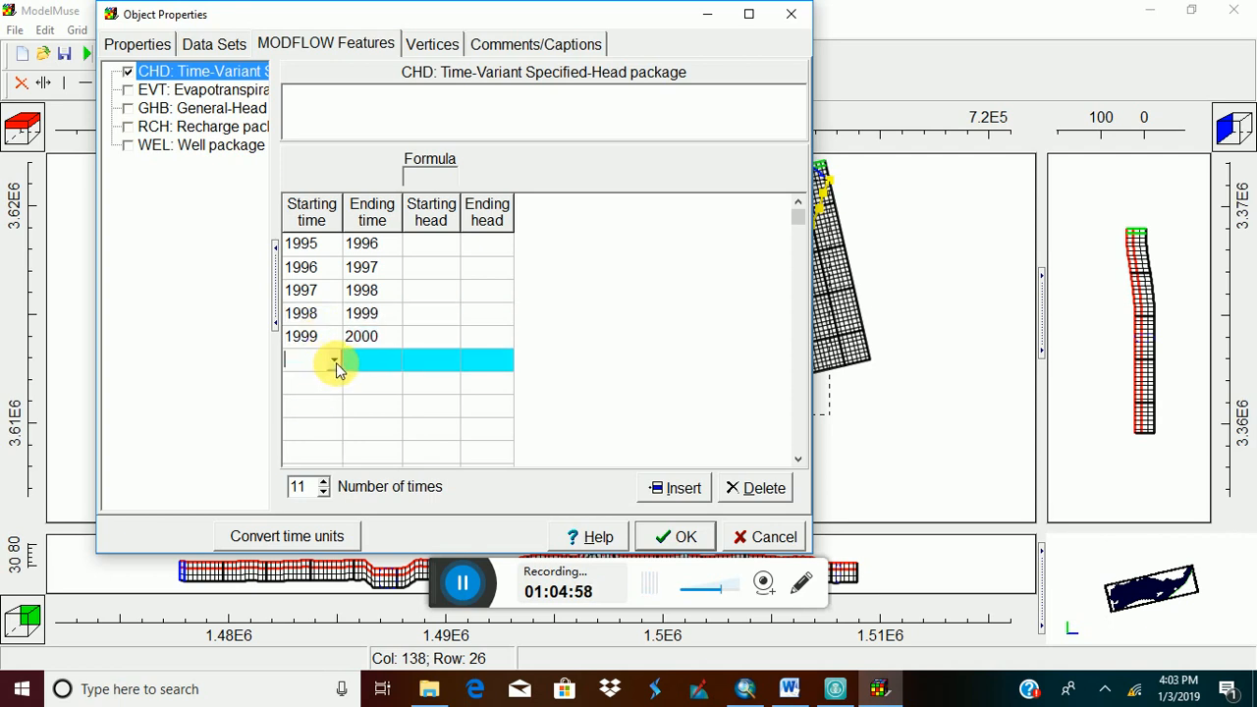
pyautogui.click(335, 361)
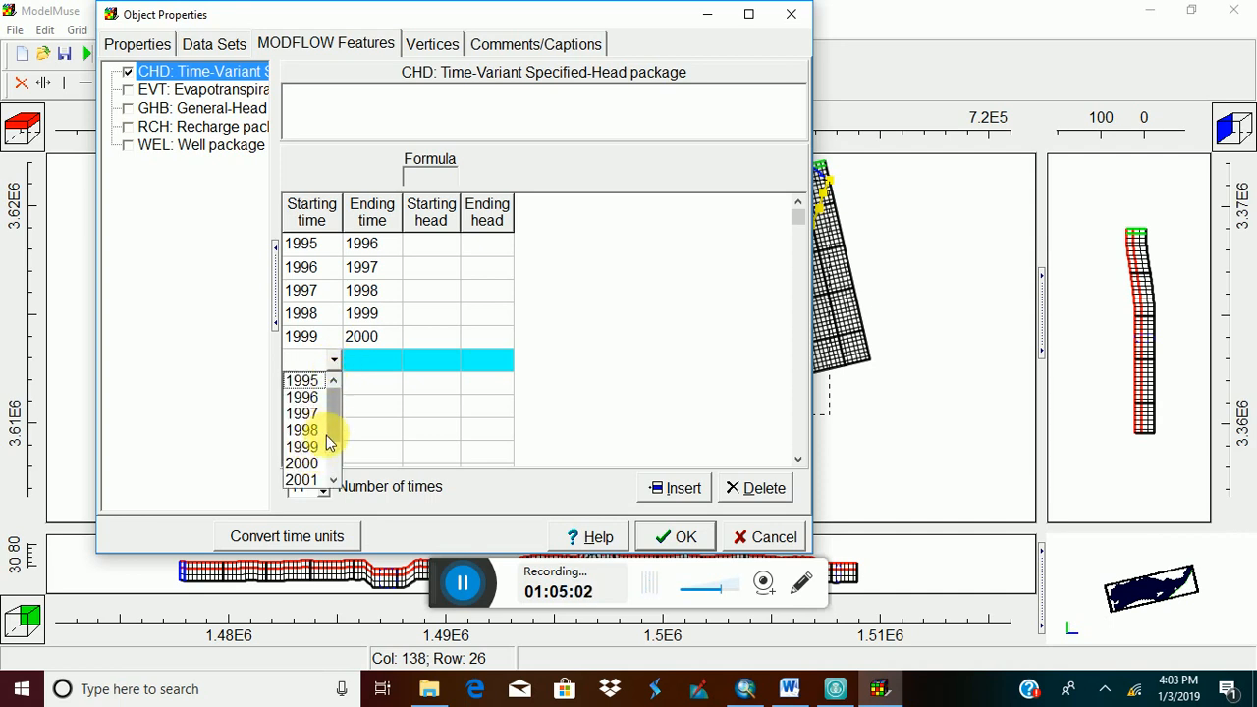
pyautogui.click(315, 464)
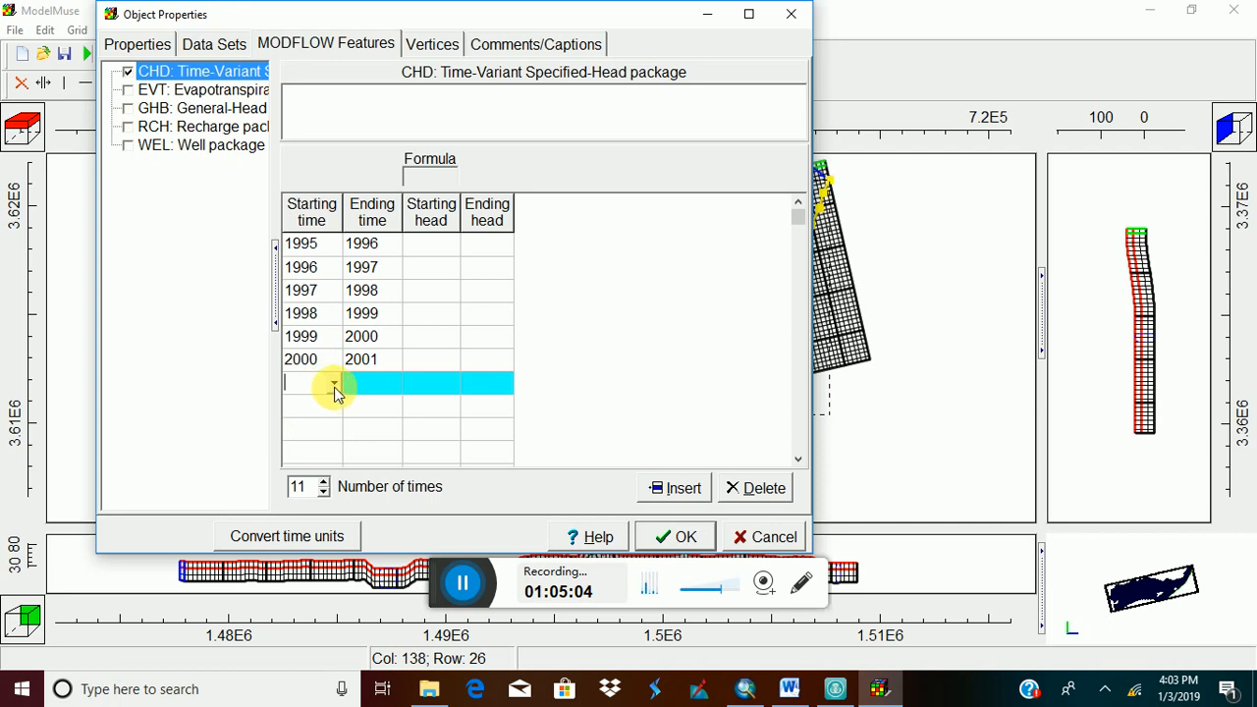
# Set the starting times of the seventh to ninth CHD periods to 2001, 2002 and 2003.
pyautogui.click(334, 385)
pyautogui.scroll(-2, 332, 435)
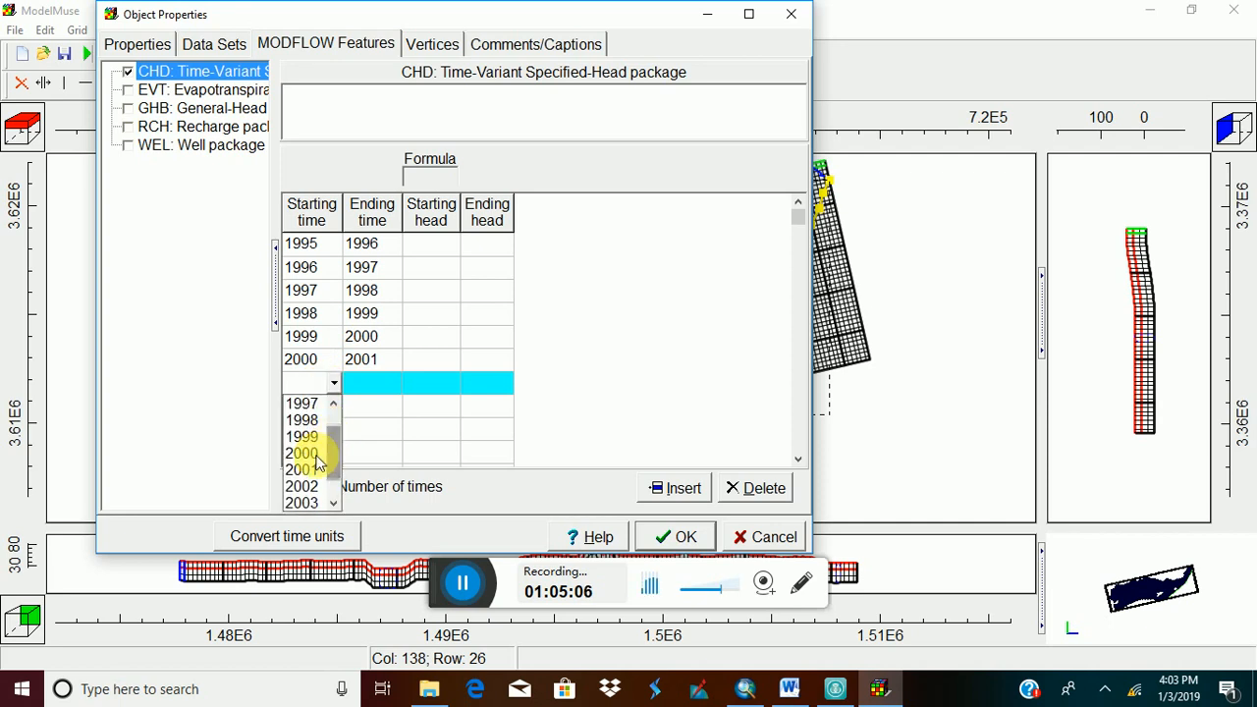
pyautogui.click(316, 467)
pyautogui.click(334, 406)
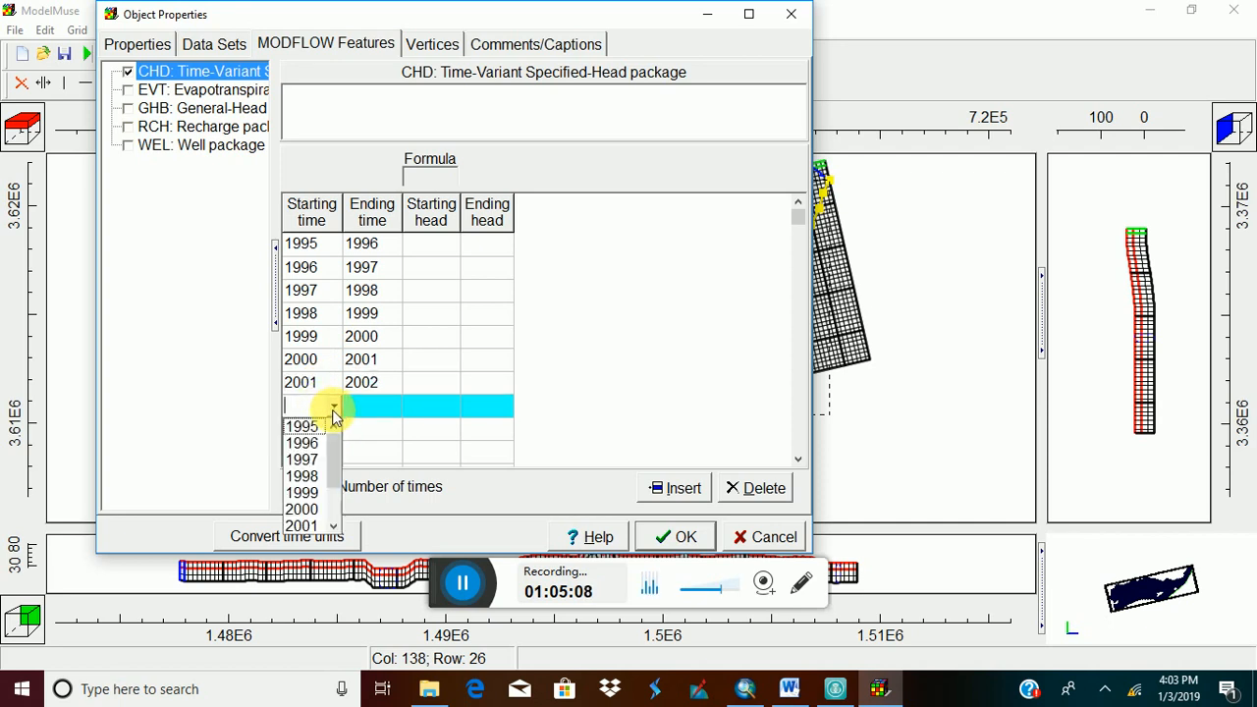
pyautogui.moveTo(331, 449); pyautogui.dragTo(332, 476)
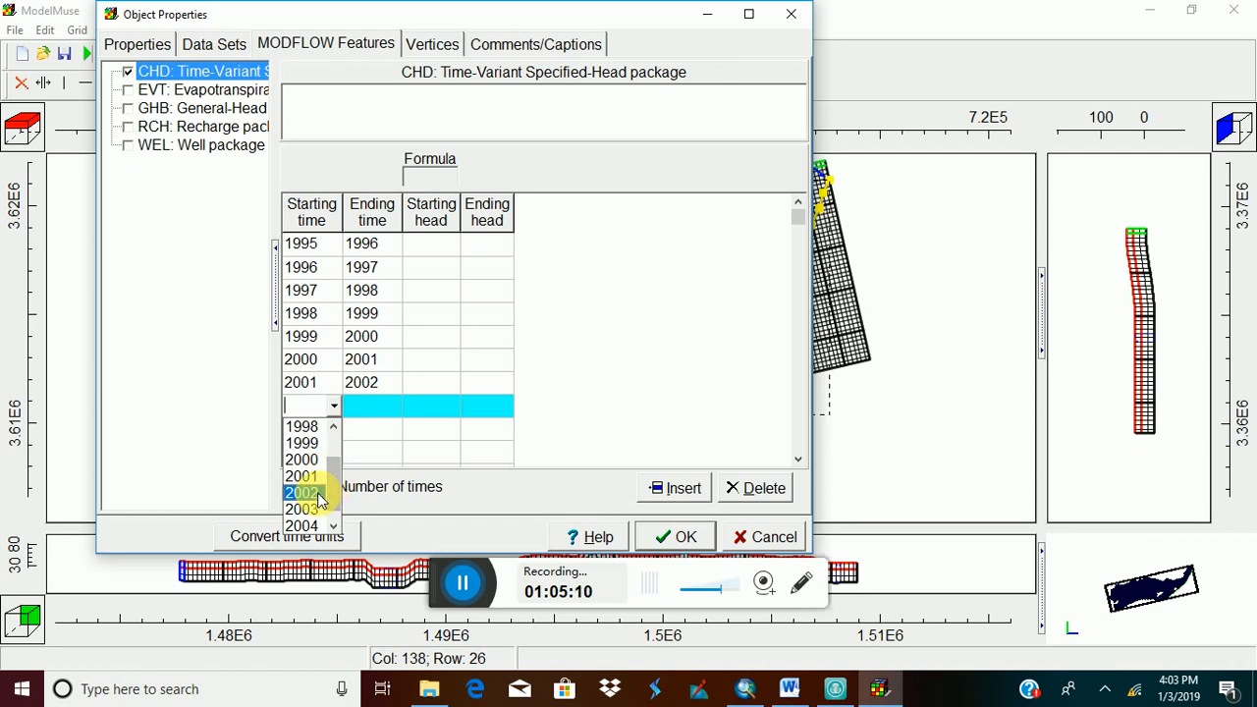
pyautogui.click(313, 490)
pyautogui.click(334, 429)
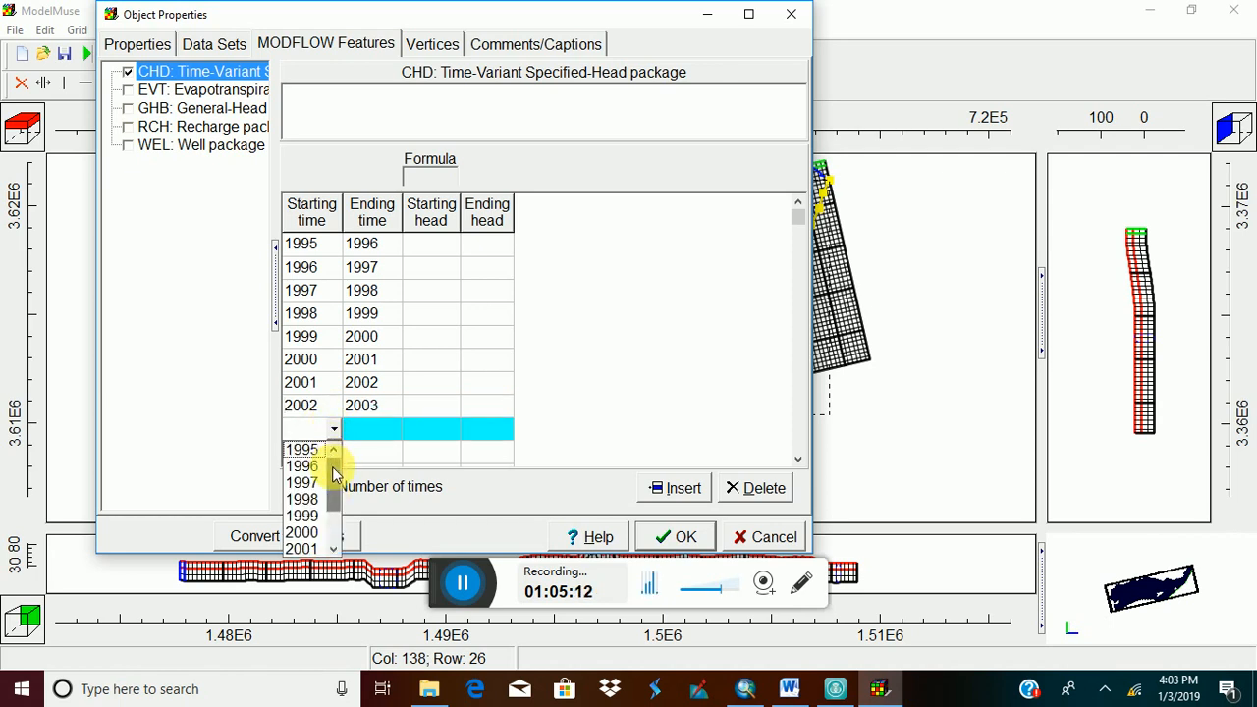
pyautogui.moveTo(332, 466); pyautogui.dragTo(334, 485)
pyautogui.click(316, 531)
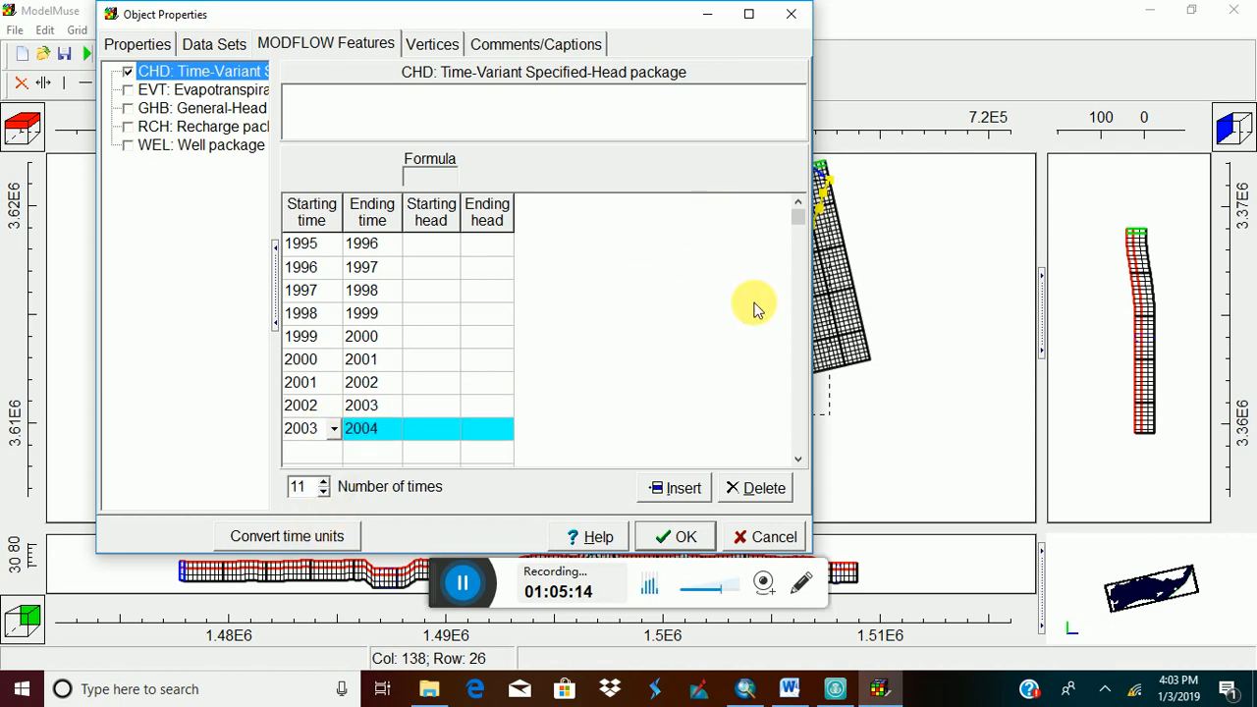
# Set the starting times of the last two CHD periods to 2004 and 2005.
pyautogui.click(798, 459)
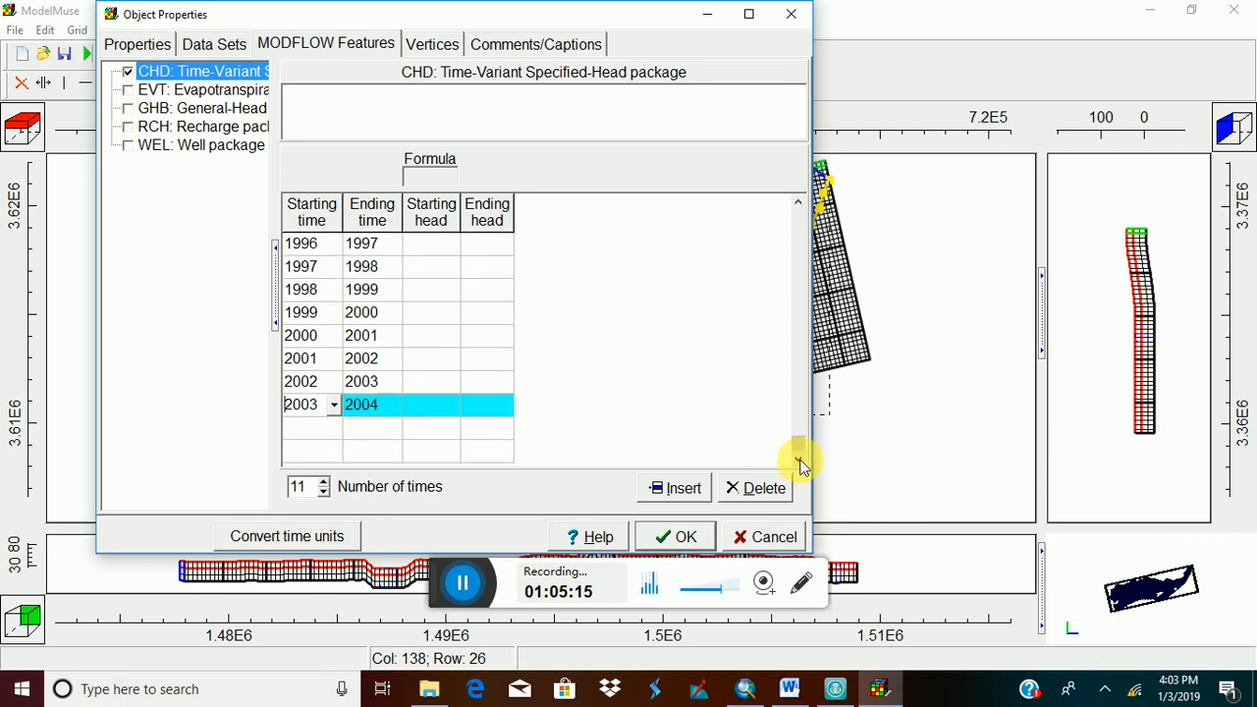
pyautogui.click(328, 427)
pyautogui.click(334, 428)
pyautogui.moveTo(334, 488); pyautogui.dragTo(331, 518)
pyautogui.click(314, 531)
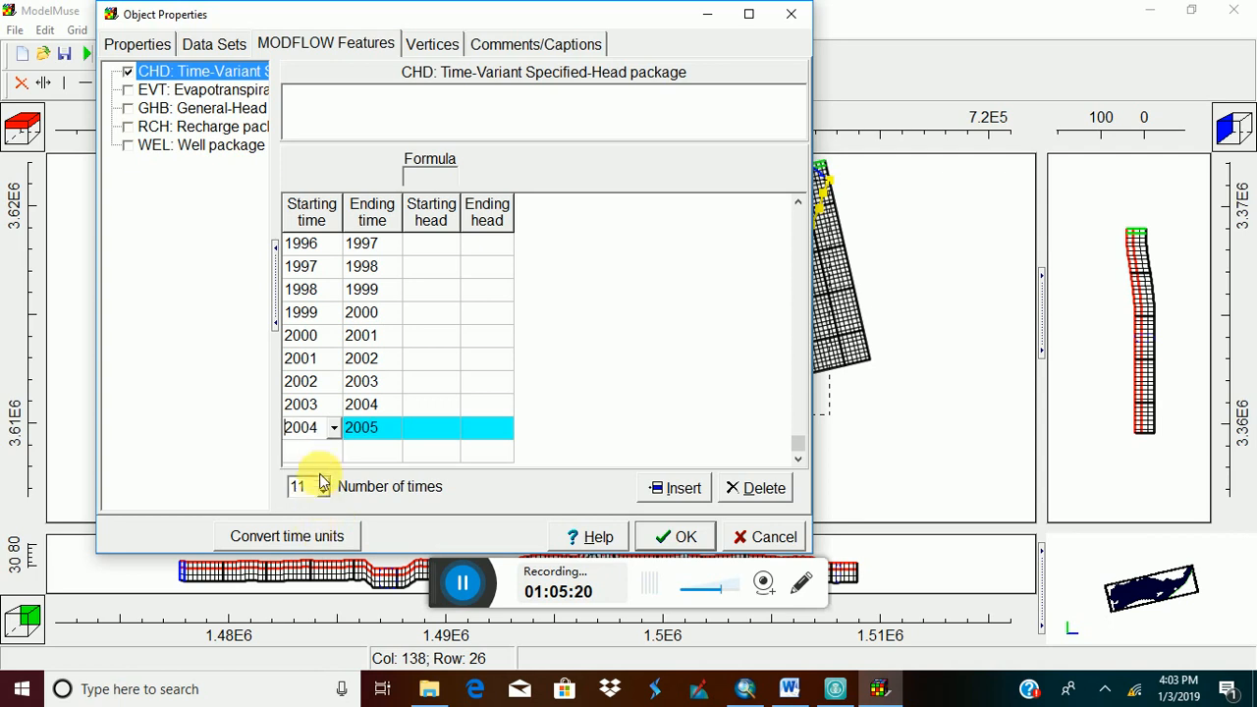
pyautogui.click(318, 451)
pyautogui.click(334, 450)
pyautogui.moveTo(333, 505); pyautogui.dragTo(331, 550)
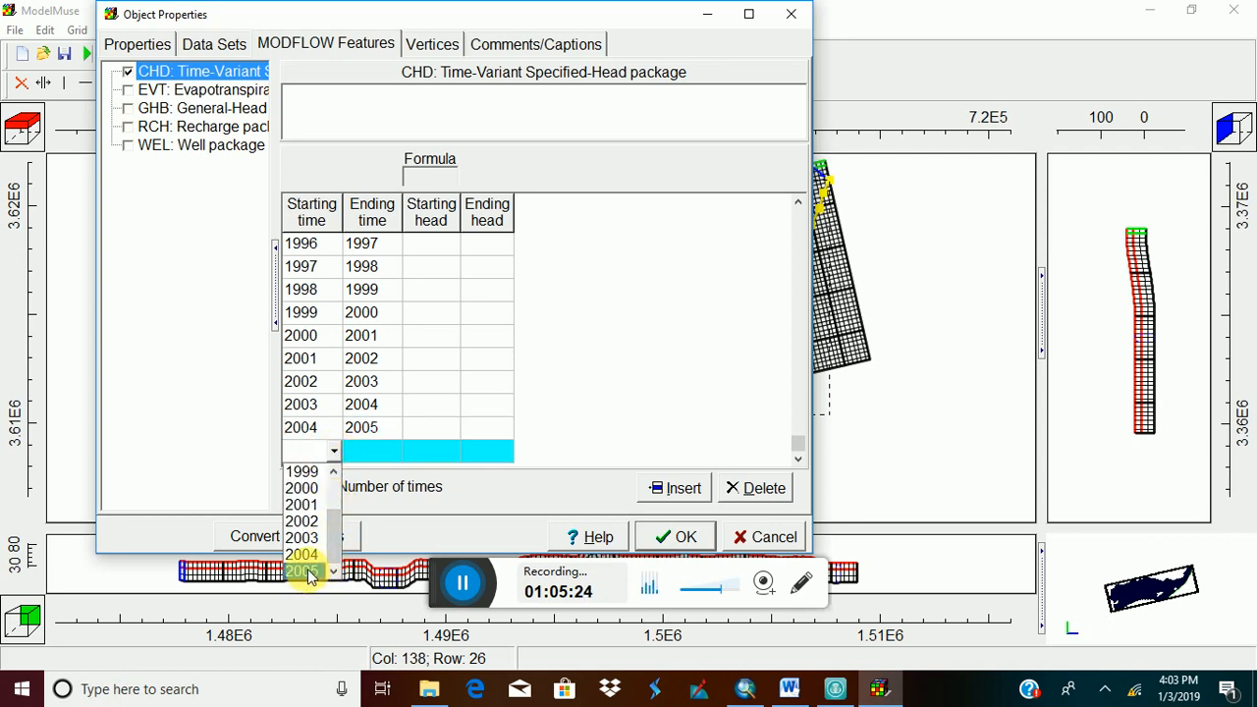
pyautogui.click(305, 573)
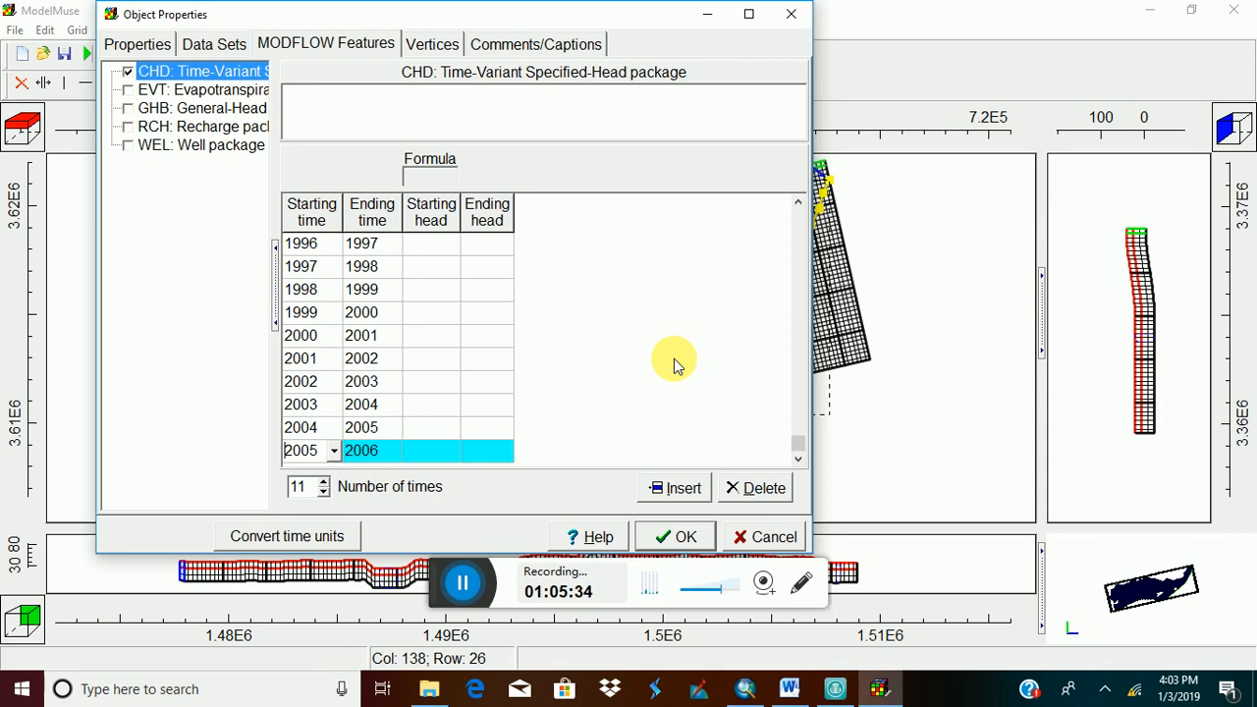
# Set the first displayed CHD period row to start at 1995 and end at 1996.
pyautogui.click(331, 247)
pyautogui.click(334, 246)
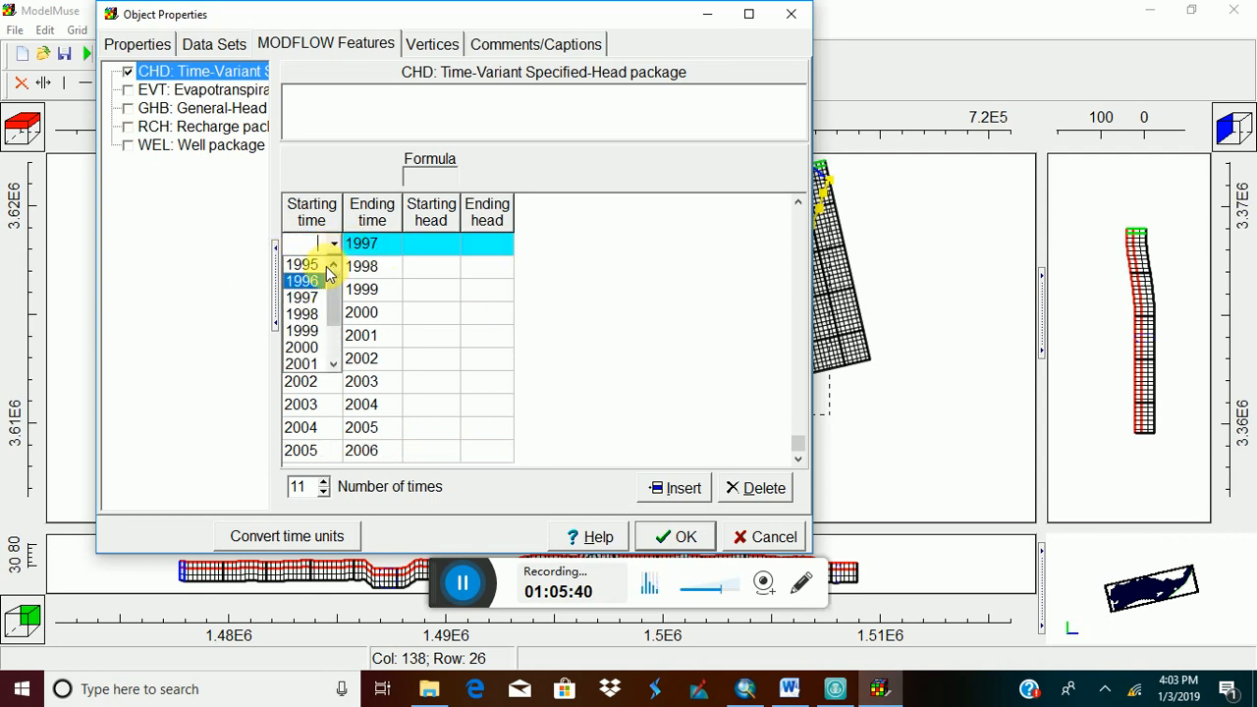
pyautogui.click(315, 265)
pyautogui.click(389, 252)
pyautogui.click(392, 247)
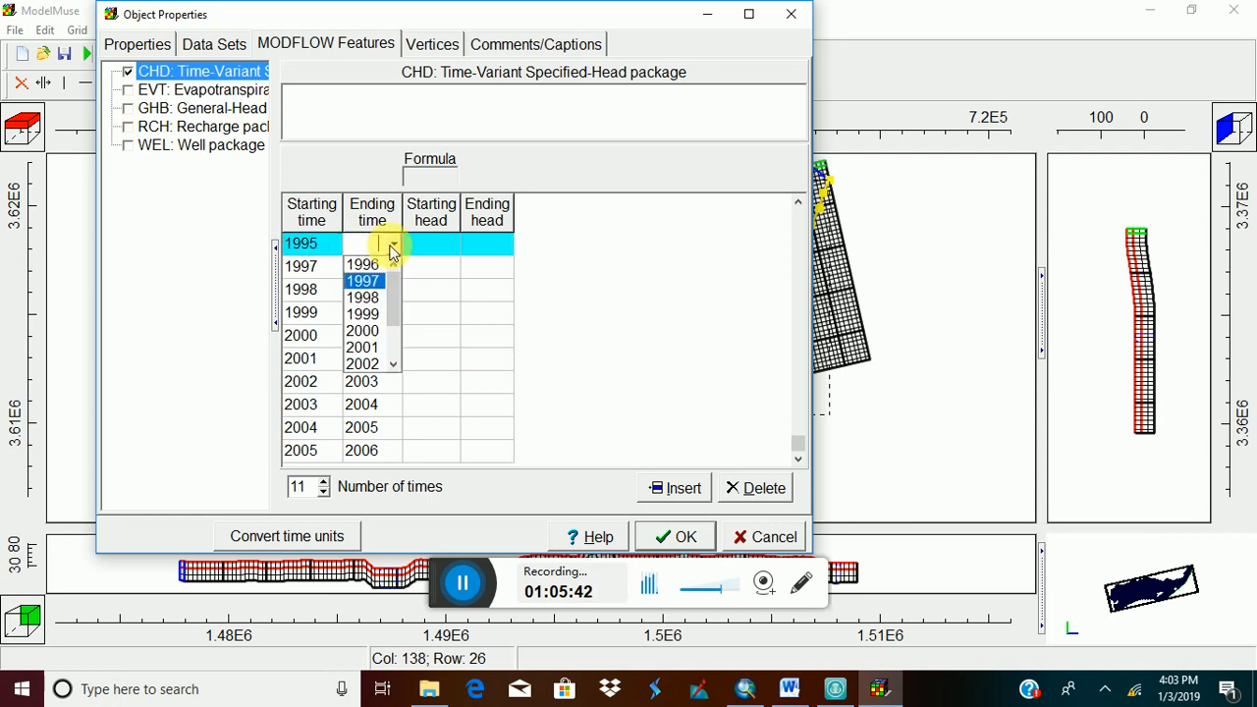
pyautogui.click(359, 266)
# Set the second displayed CHD period row to start at 1996 and end at 1997.
pyautogui.click(324, 265)
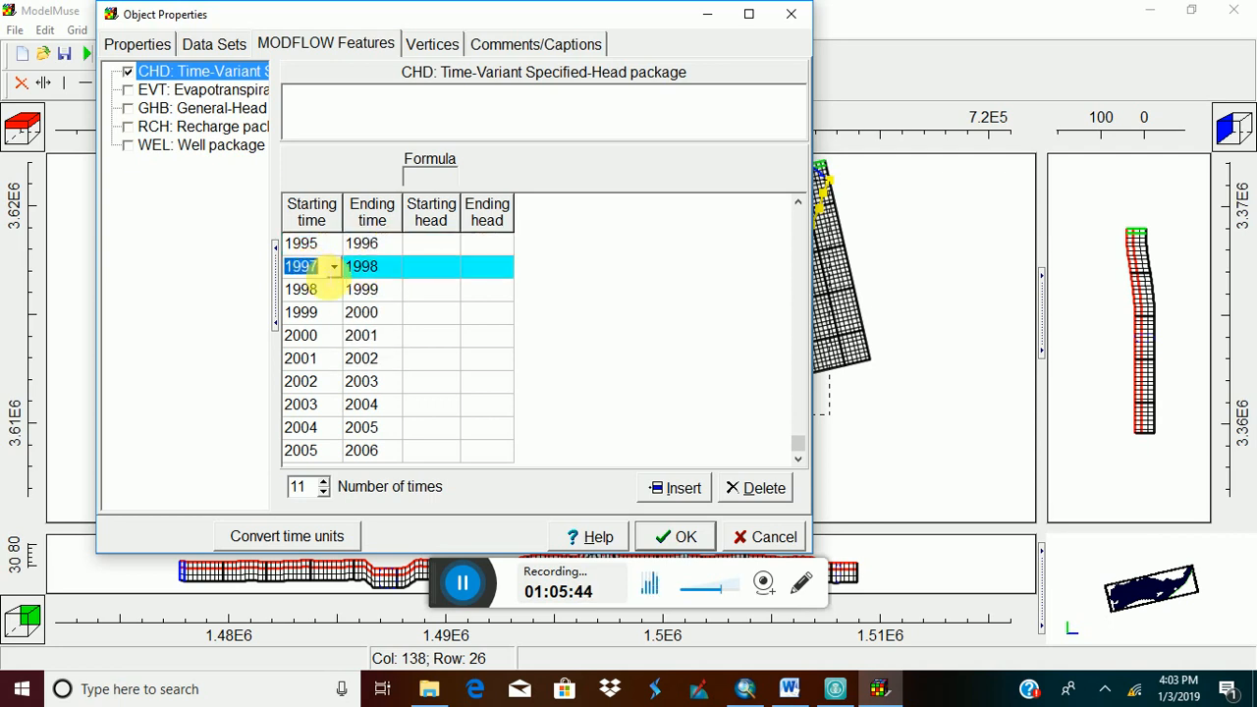
pyautogui.click(332, 267)
pyautogui.click(316, 306)
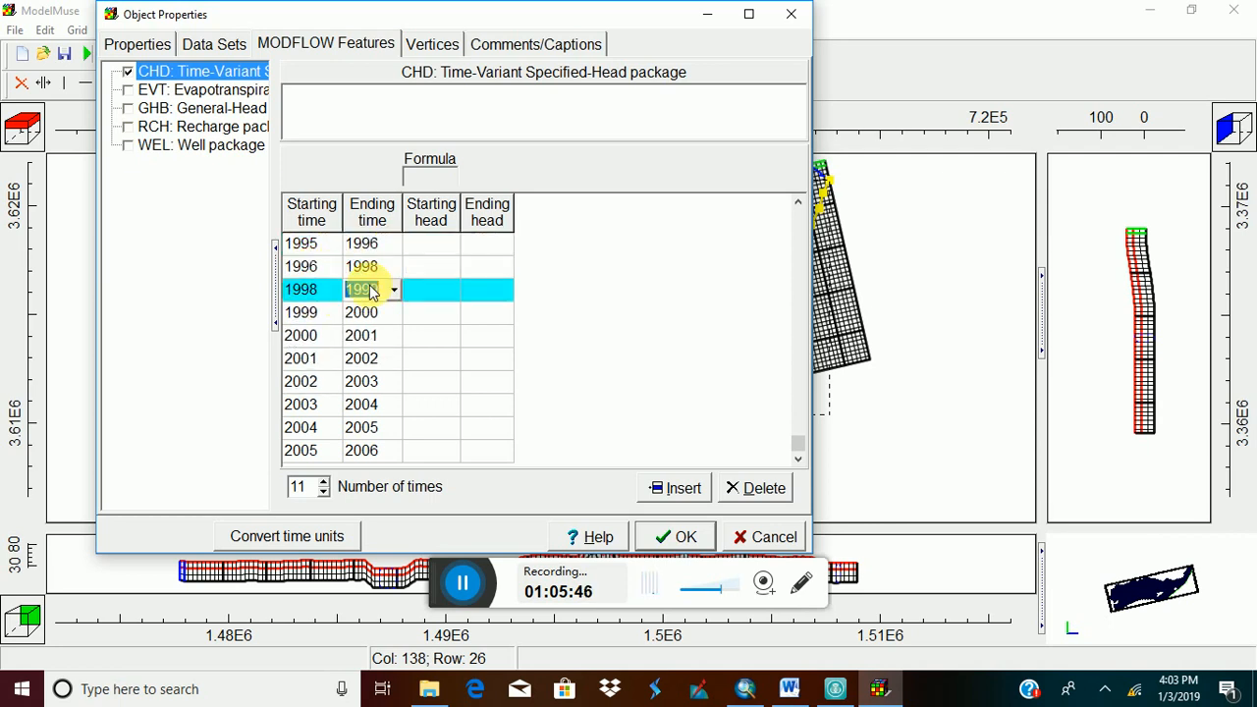
pyautogui.click(364, 266)
pyautogui.click(393, 267)
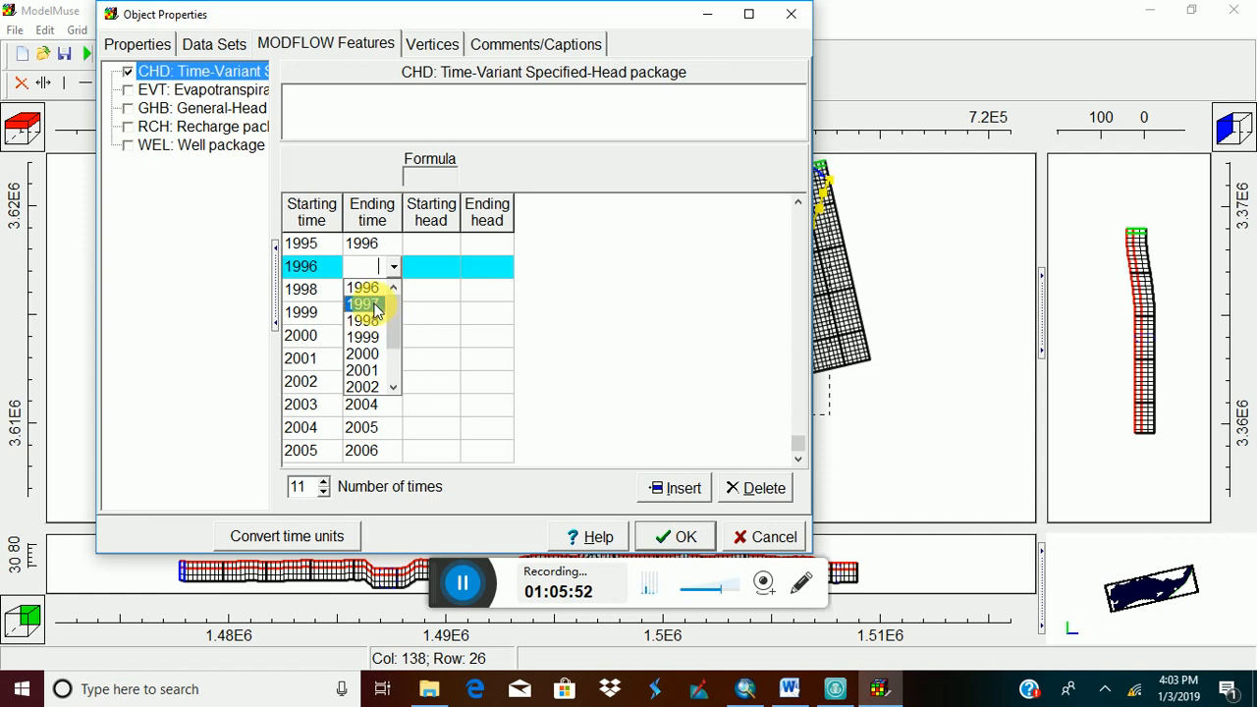
pyautogui.click(362, 304)
# Set the third displayed CHD period row to start at 1997 and end at 1998.
pyautogui.click(312, 289)
pyautogui.click(334, 290)
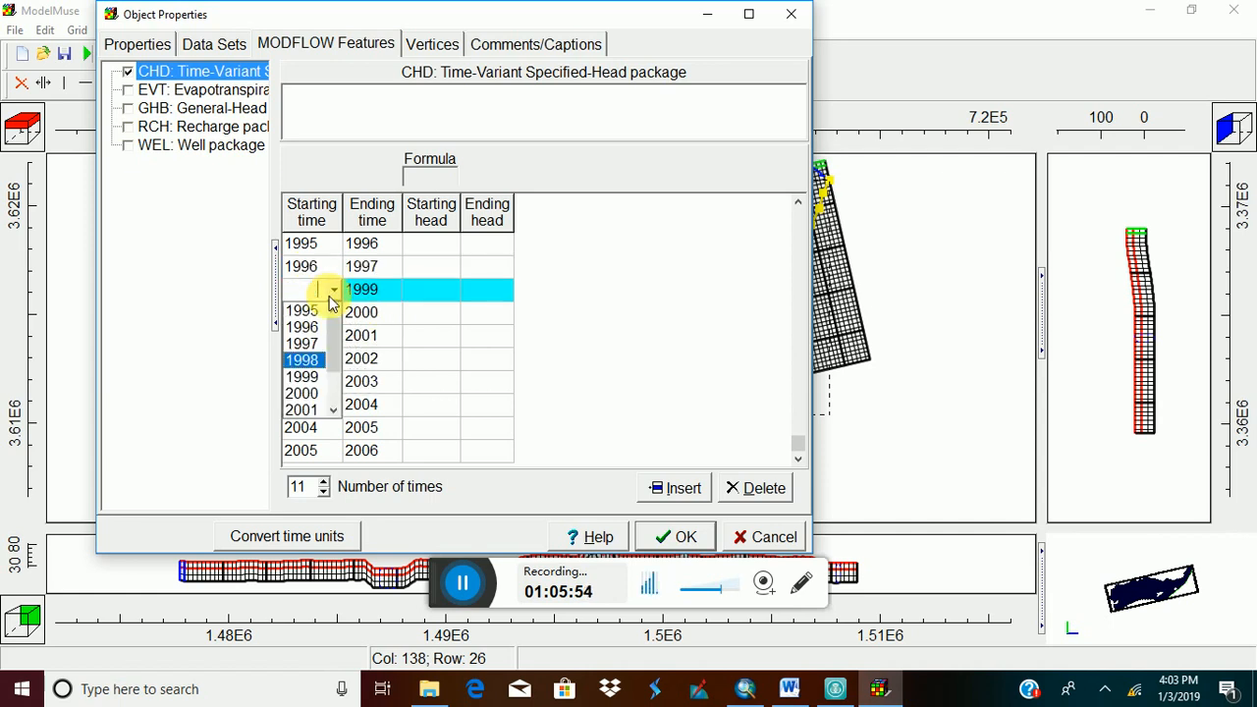
pyautogui.click(305, 342)
pyautogui.click(397, 298)
pyautogui.click(395, 298)
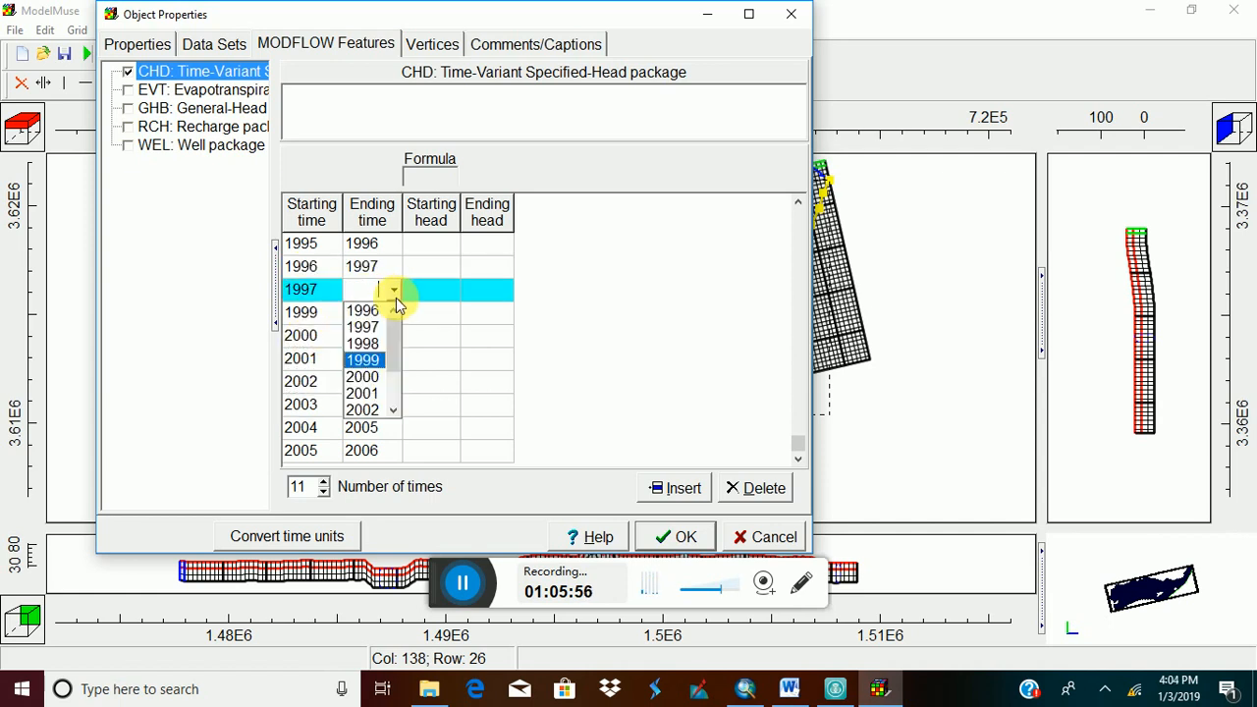
pyautogui.click(363, 344)
# Enter 88 as the starting head of the first displayed 1995–1996 period and open that value in the Formula Editor.
pyautogui.click(431, 246)
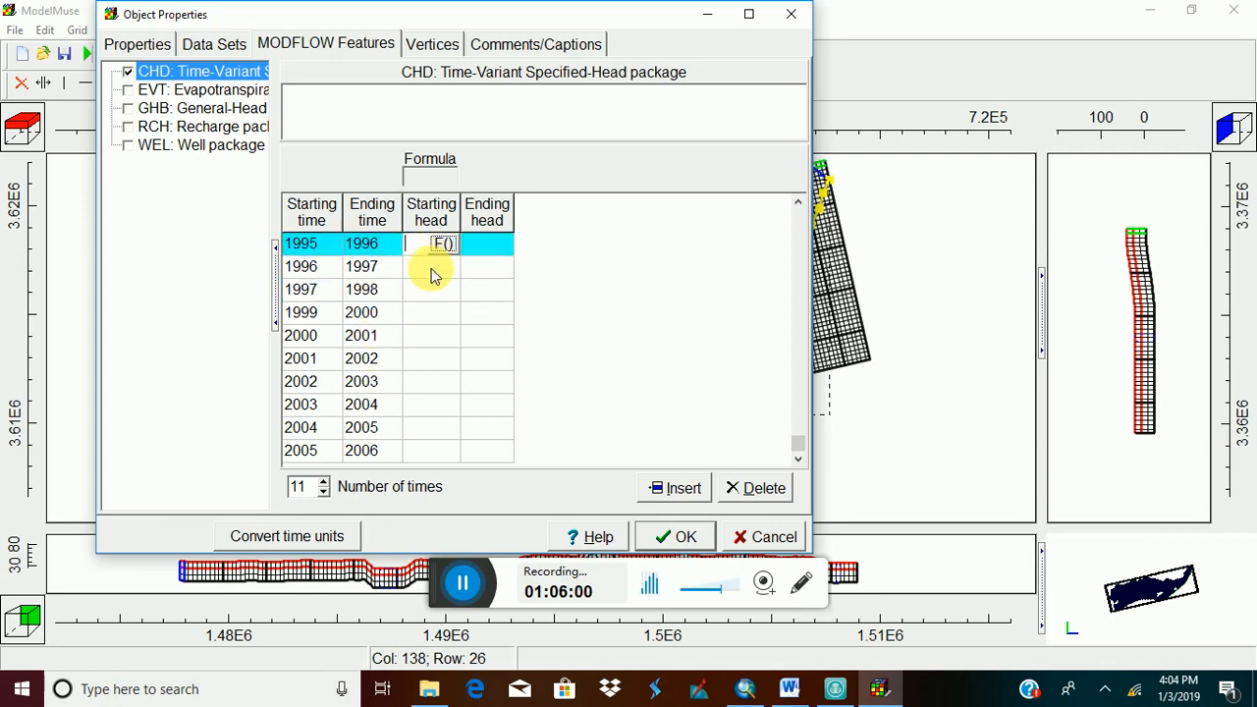
pyautogui.write('8')
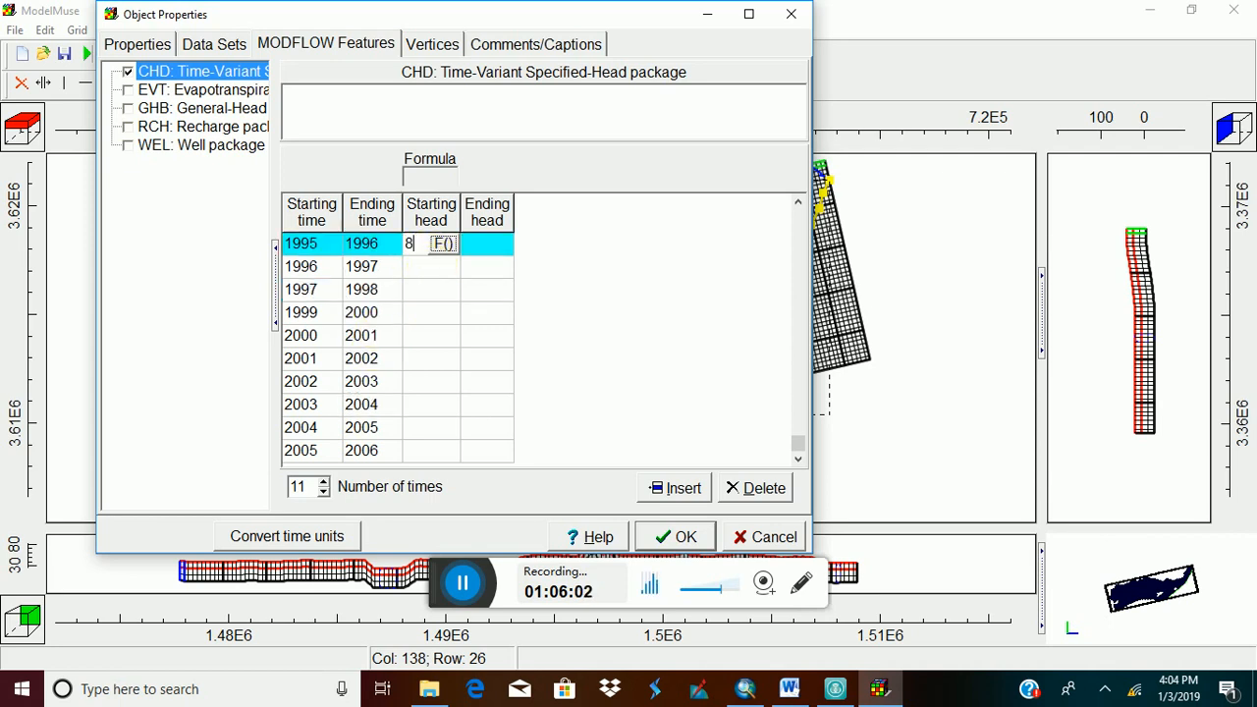
pyautogui.write('8')
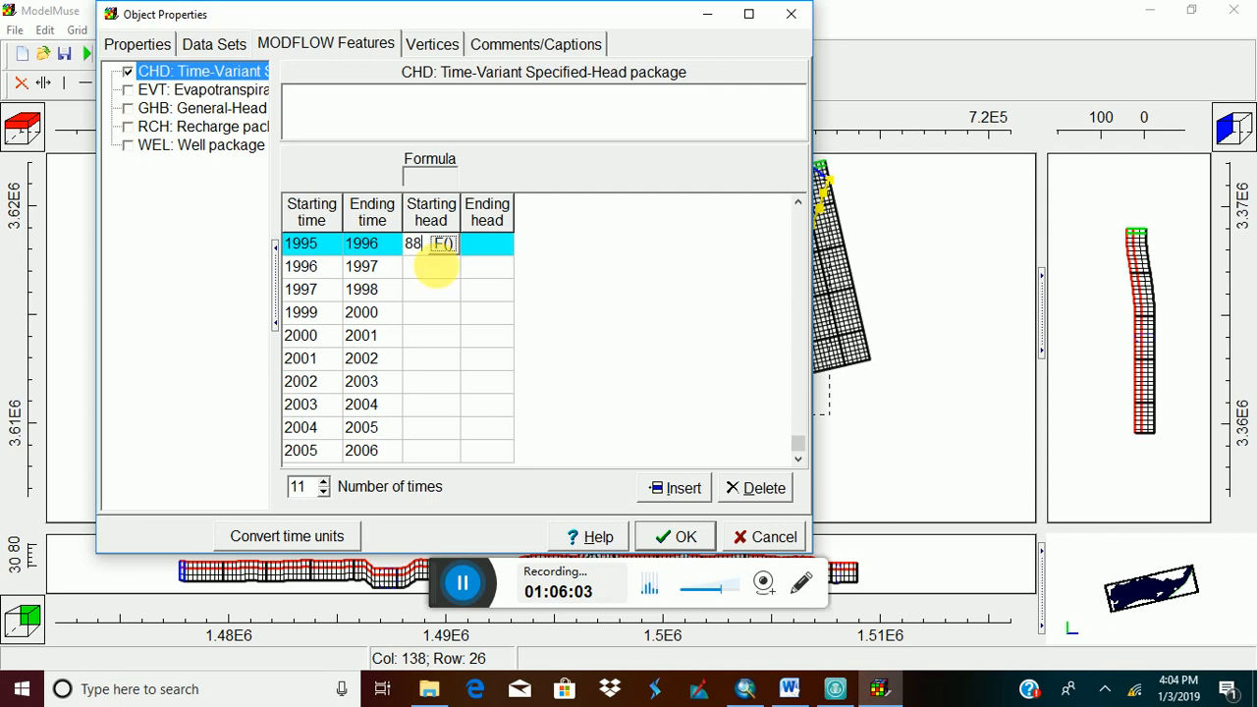
pyautogui.click(442, 243)
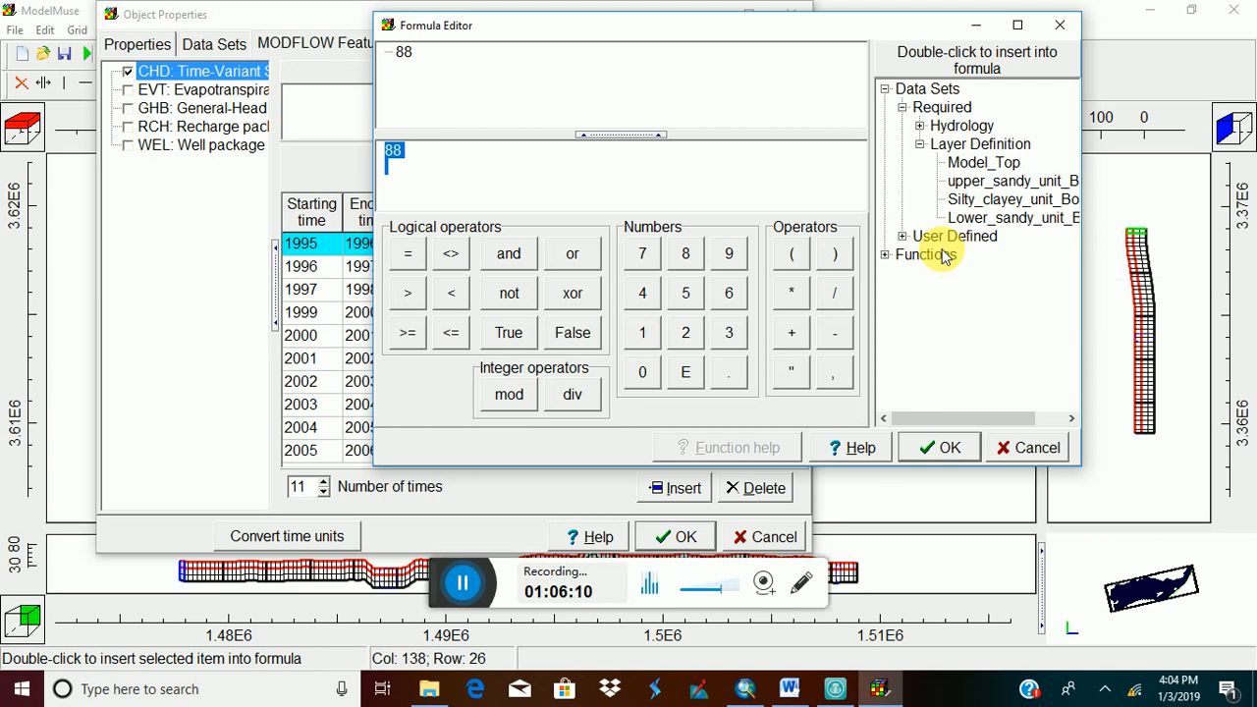
# Switch to ArcMap, look up the H1996_2000 and H200_2006 heads in the CHD layer's attribute table, and return to ModelMuse.
pyautogui.click(756, 694)
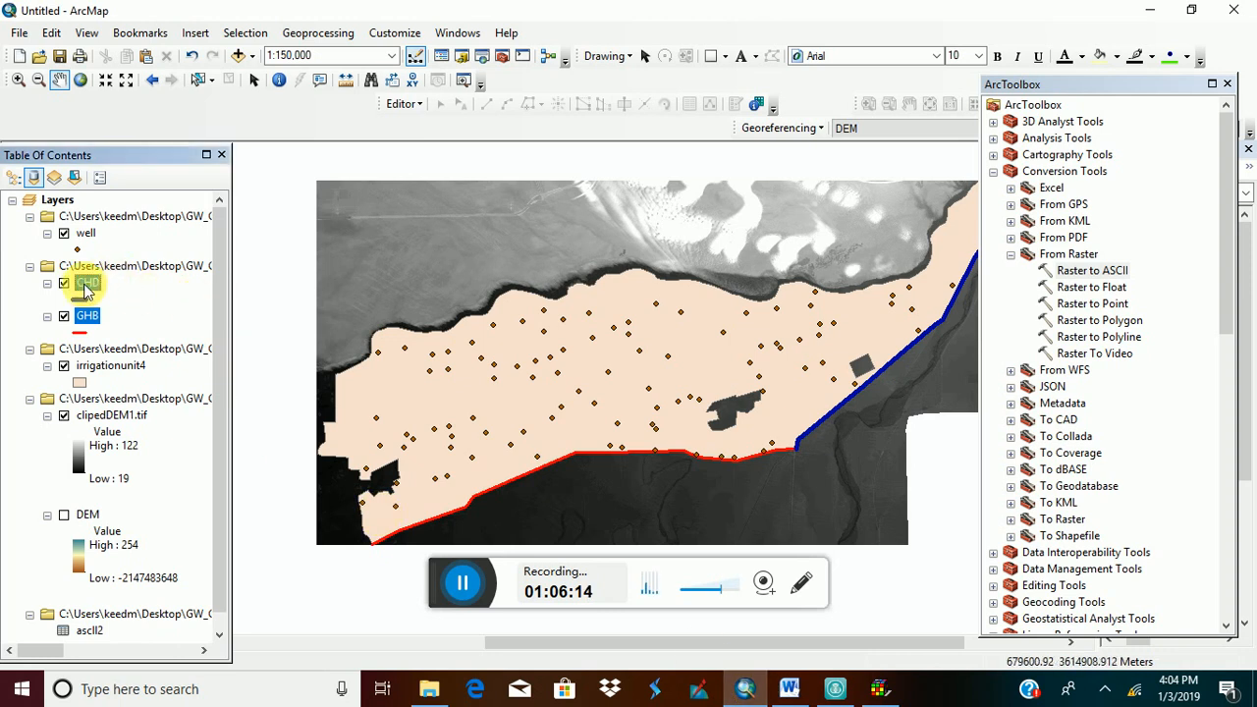
pyautogui.click(88, 284)
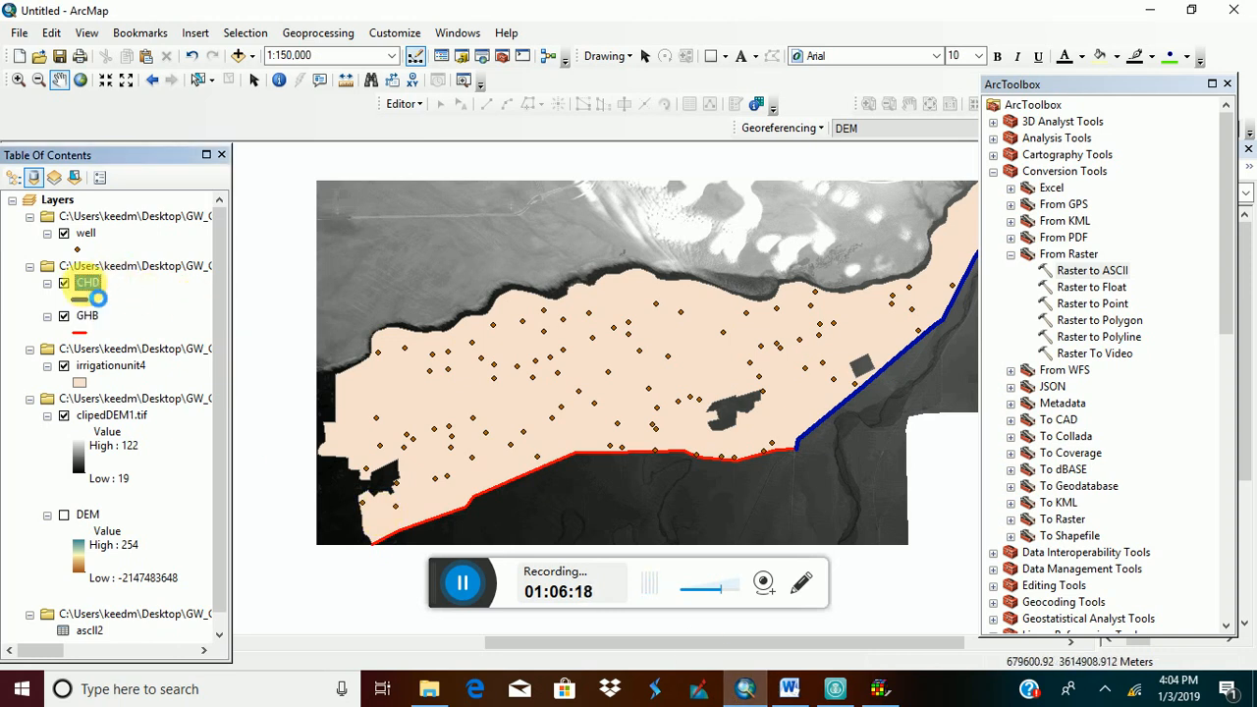
pyautogui.rightClick(88, 285)
pyautogui.click(136, 324)
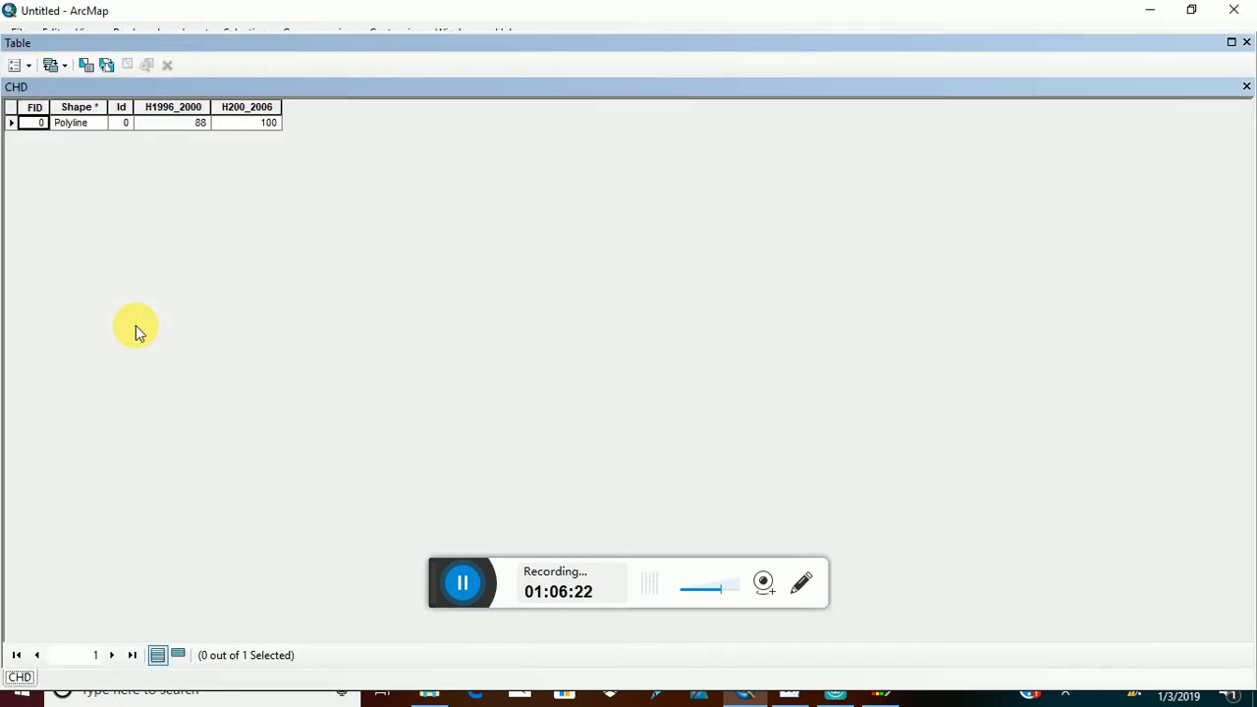
pyautogui.click(189, 123)
pyautogui.click(241, 123)
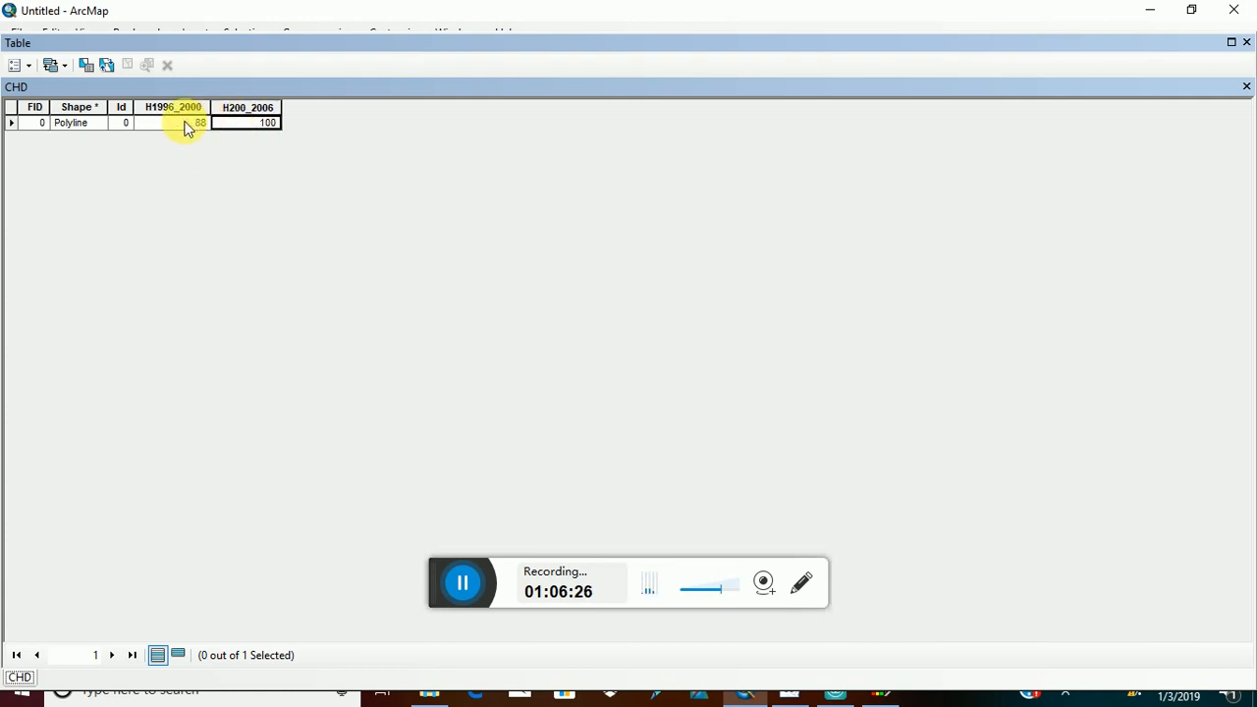
pyautogui.click(185, 123)
pyautogui.click(231, 122)
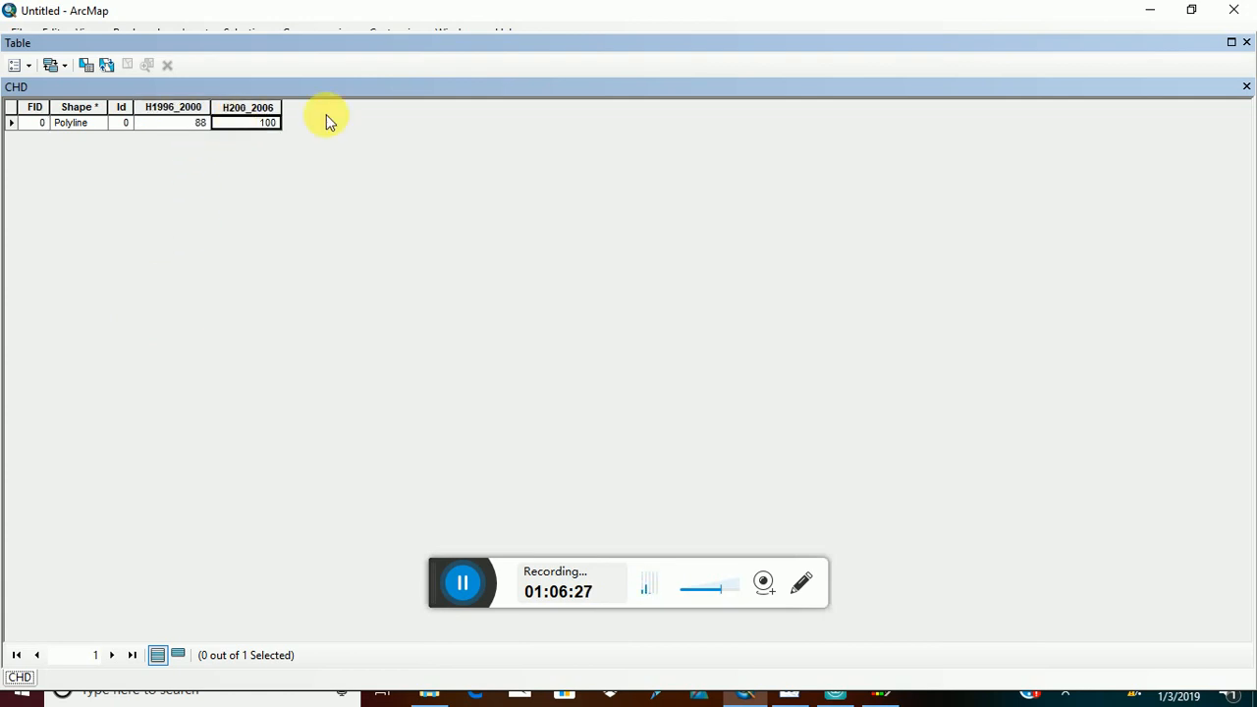
pyautogui.click(1246, 87)
pyautogui.click(1150, 10)
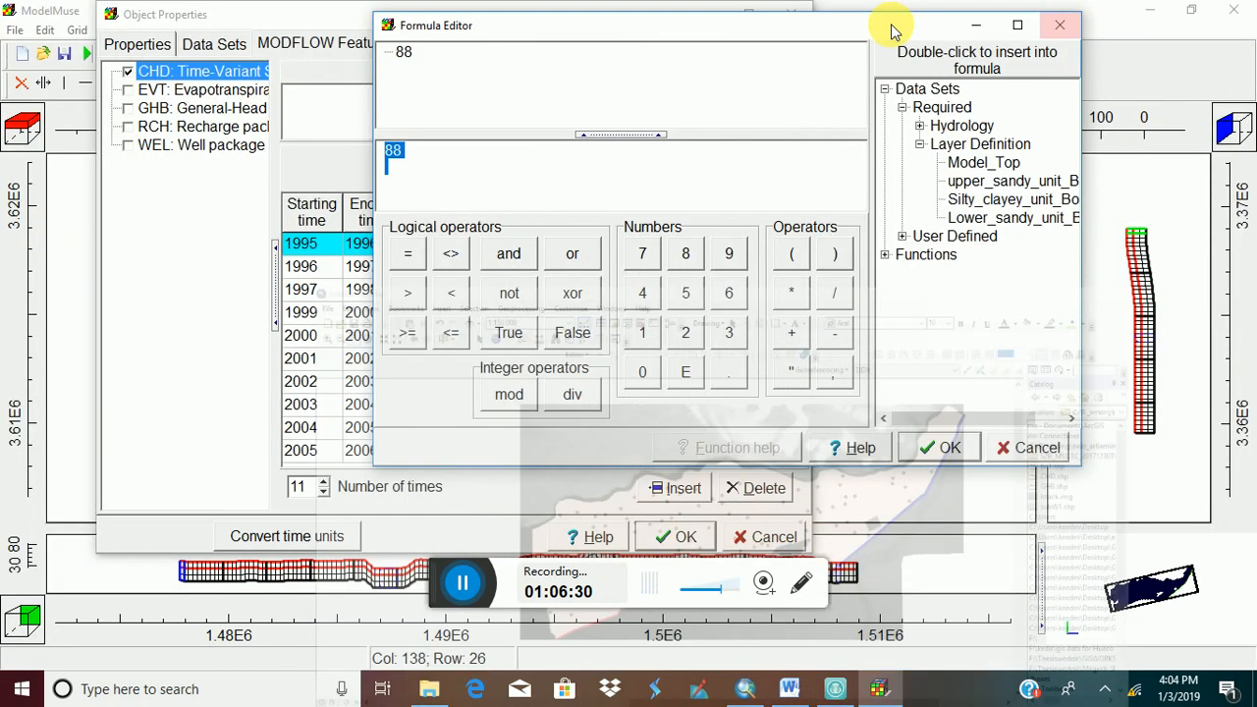
# Close the Formula Editor and set the CHD starting head to 88 for the 1996–1997, 1997–1998 and 1999–2000 periods.
pyautogui.click(1060, 24)
pyautogui.click(422, 268)
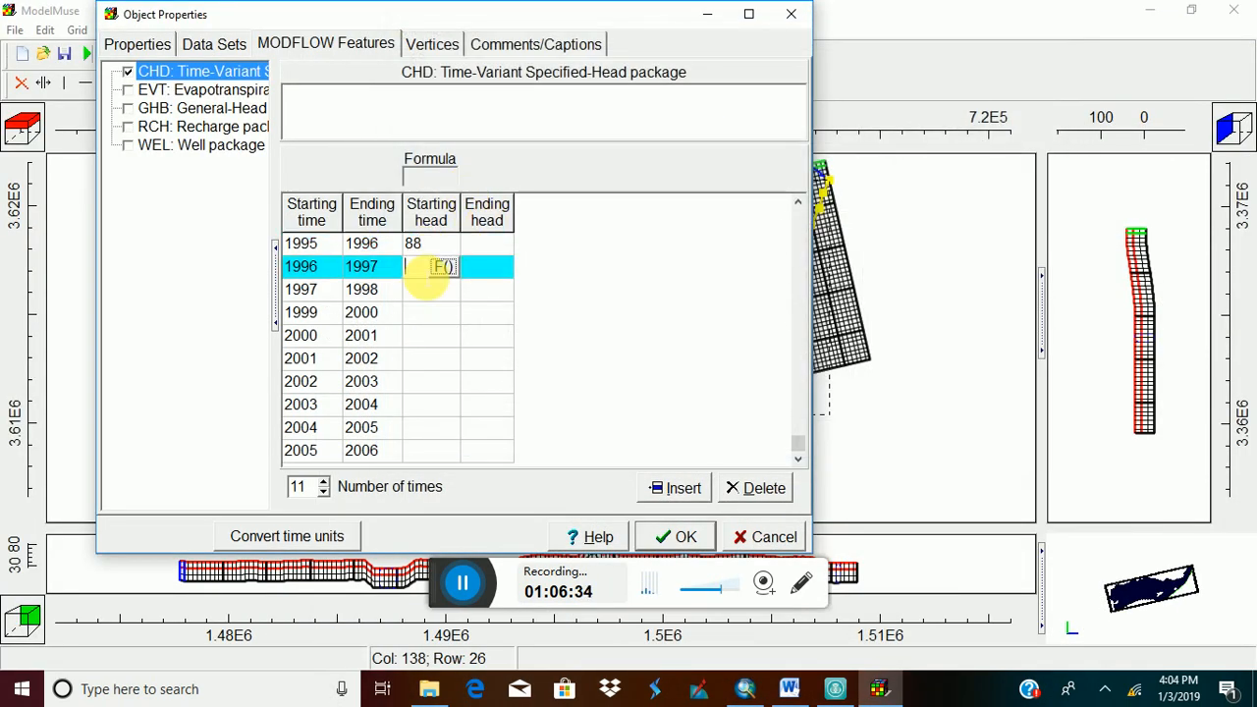
pyautogui.write('88')
pyautogui.click(426, 291)
pyautogui.write('88')
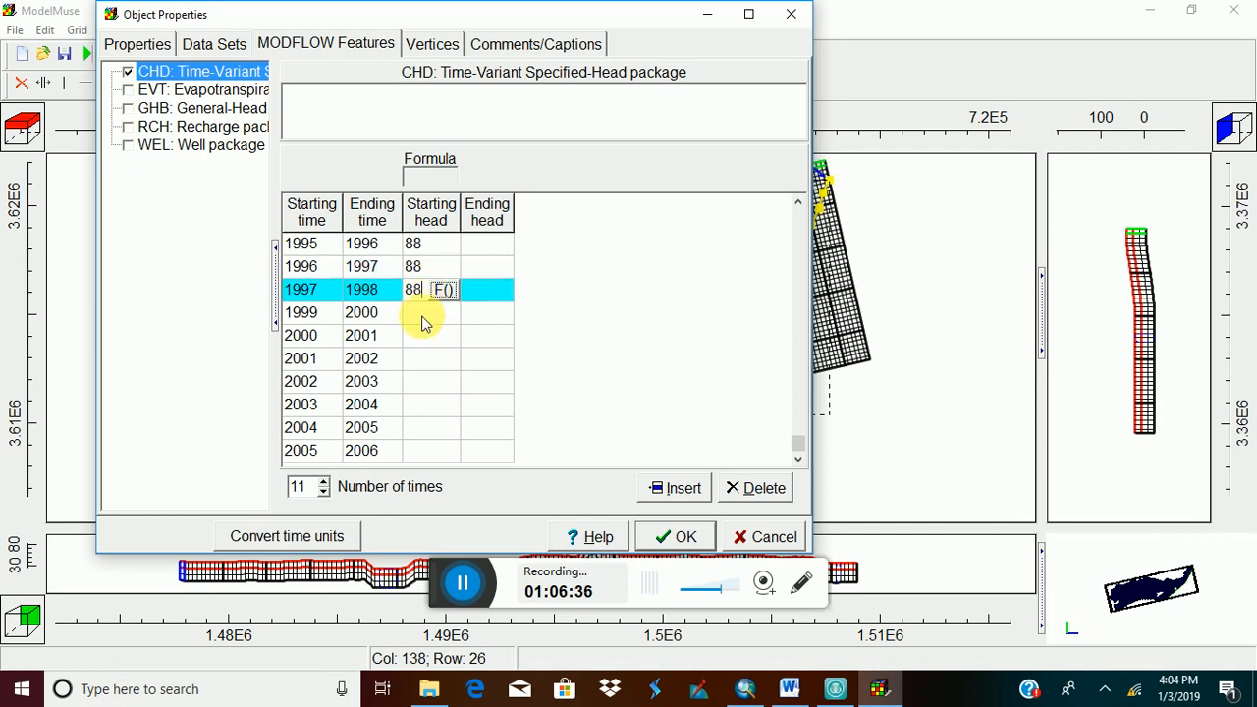
pyautogui.click(423, 316)
pyautogui.write('88')
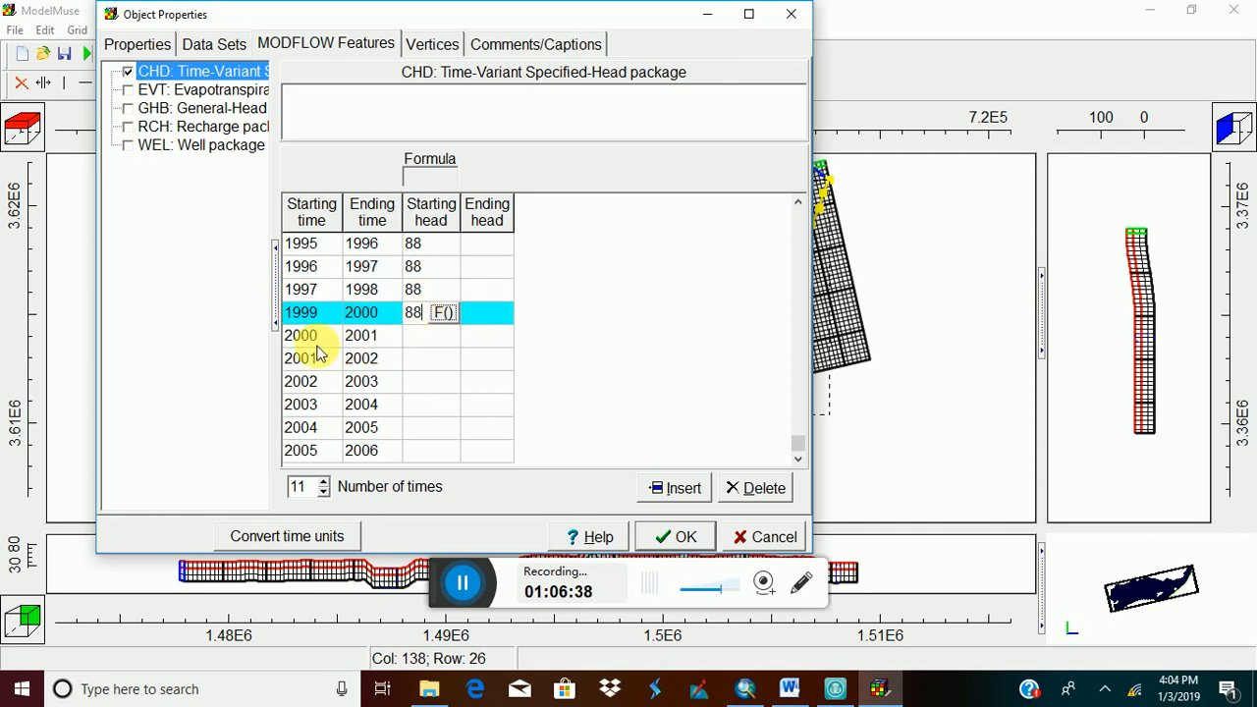
# Set the CHD starting head to 100 for each of the six periods from 2000–2001 through 2005–2006.
pyautogui.click(430, 342)
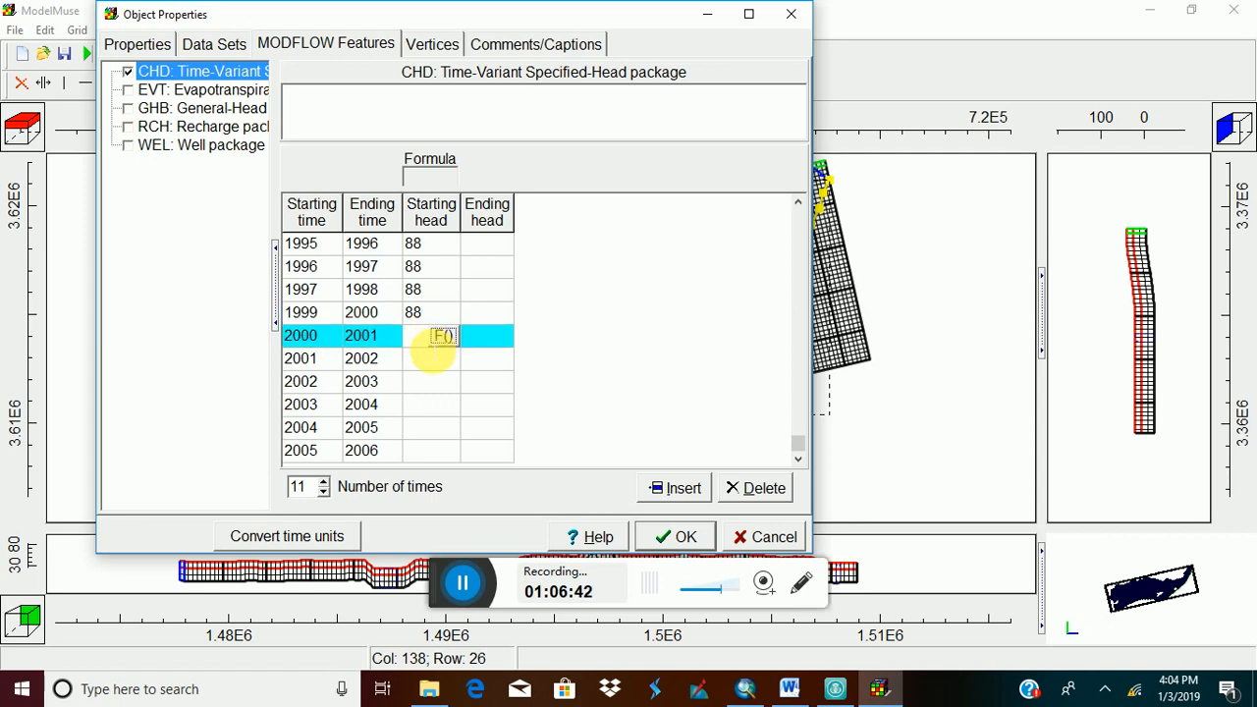
pyautogui.write('8')
pyautogui.write('100')
pyautogui.press('Down')
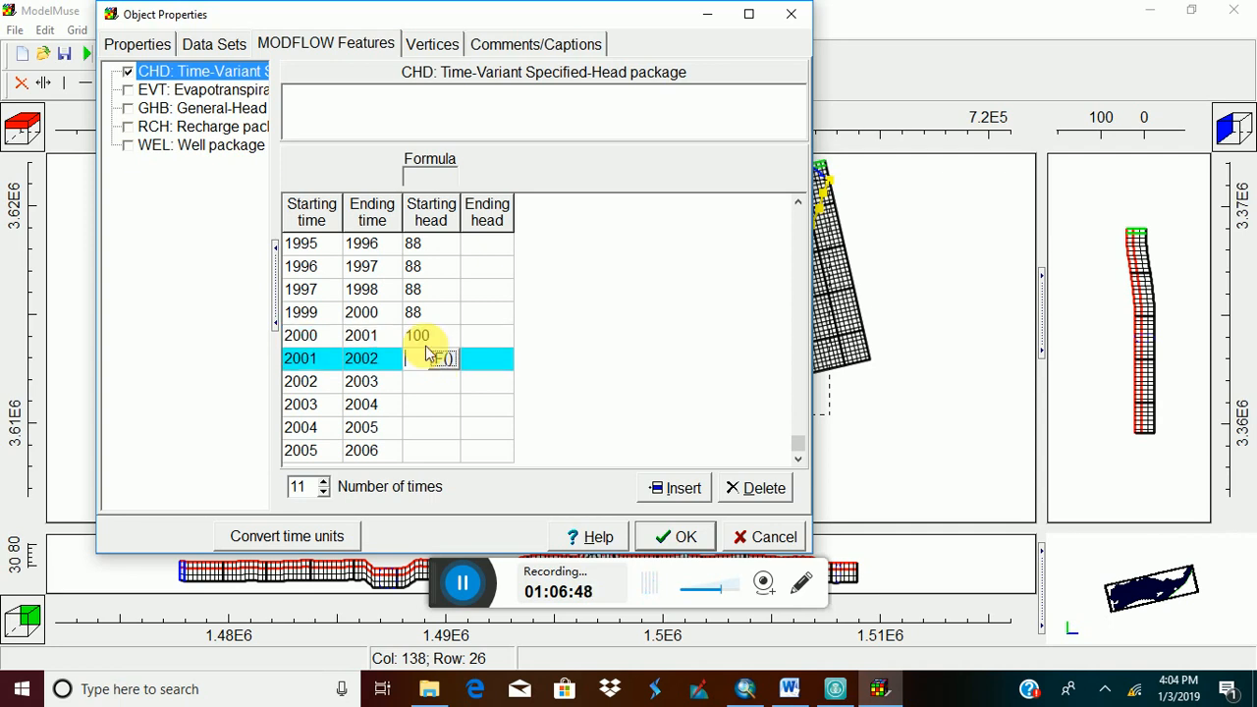
pyautogui.write('100')
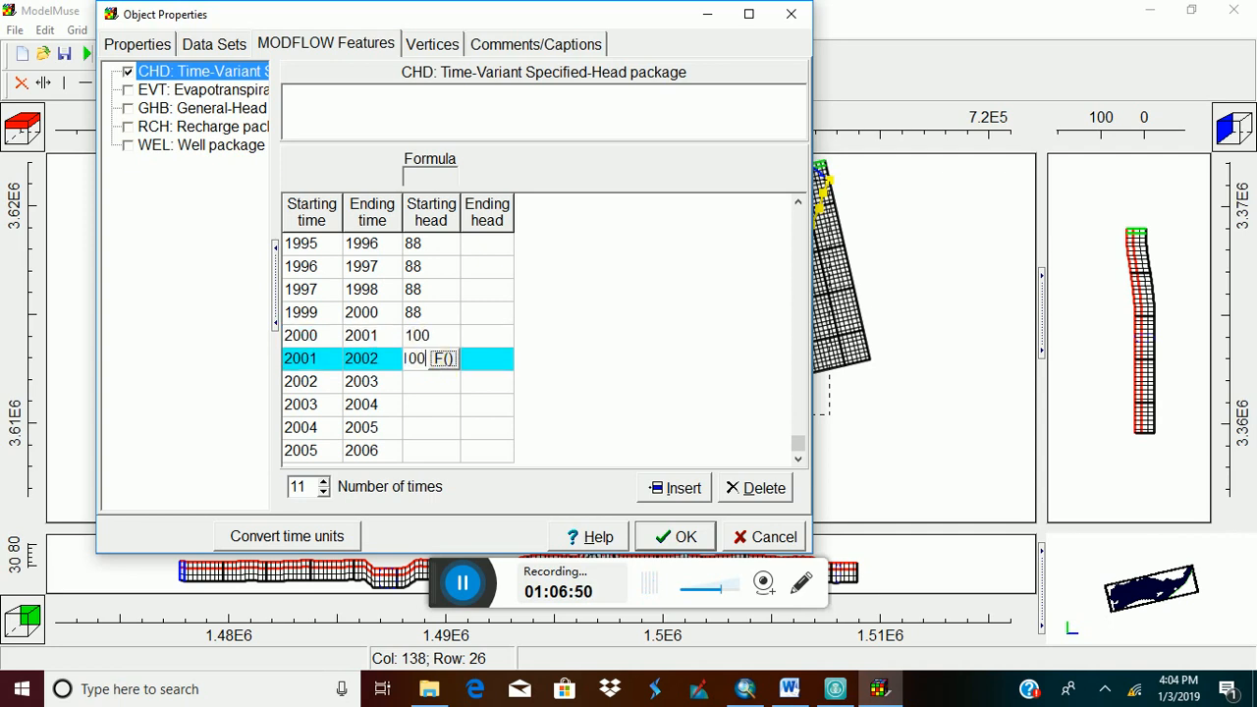
pyautogui.press('Down')
pyautogui.write('100')
pyautogui.press('Down')
pyautogui.write('1')
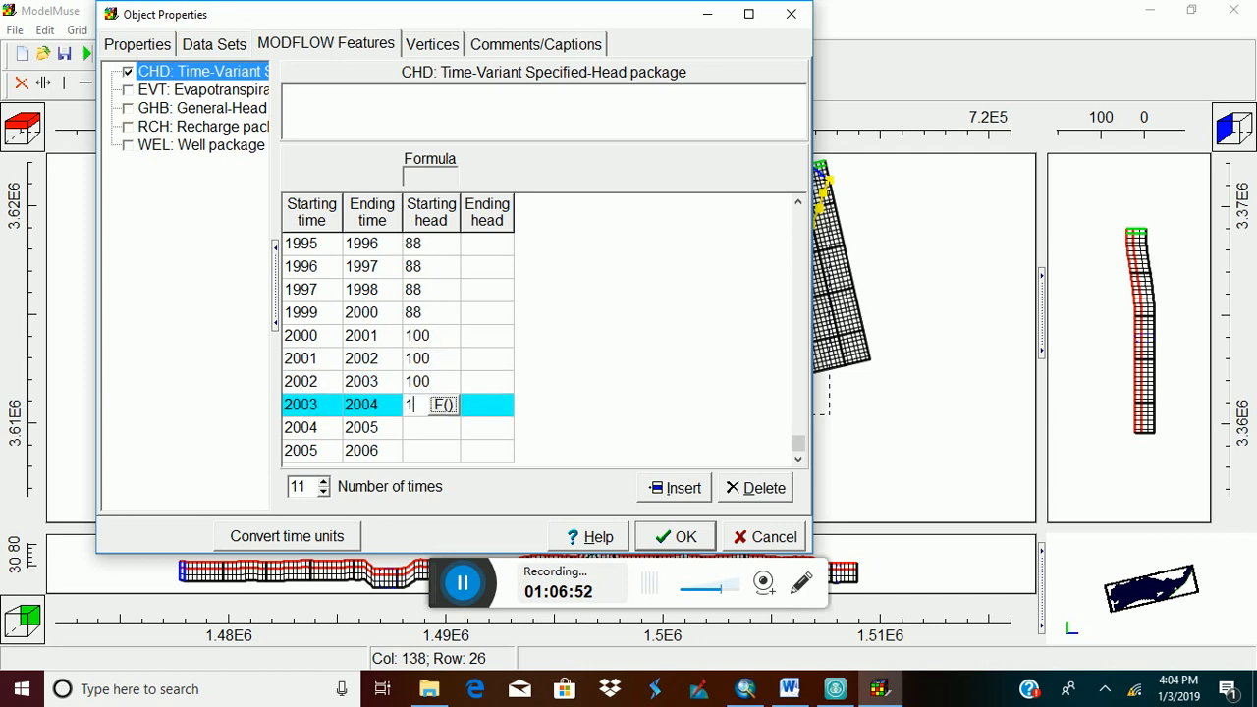
pyautogui.write('00')
pyautogui.press('Down')
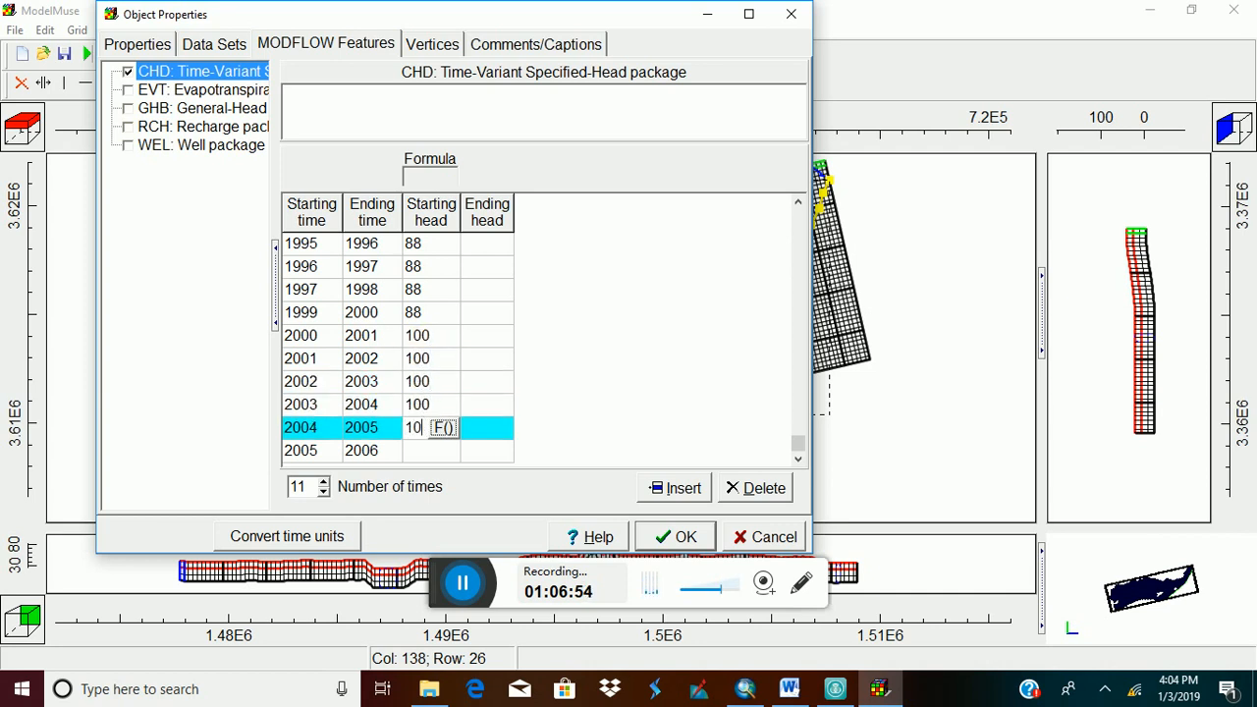
pyautogui.write('100')
pyautogui.press('Down')
pyautogui.write('100')
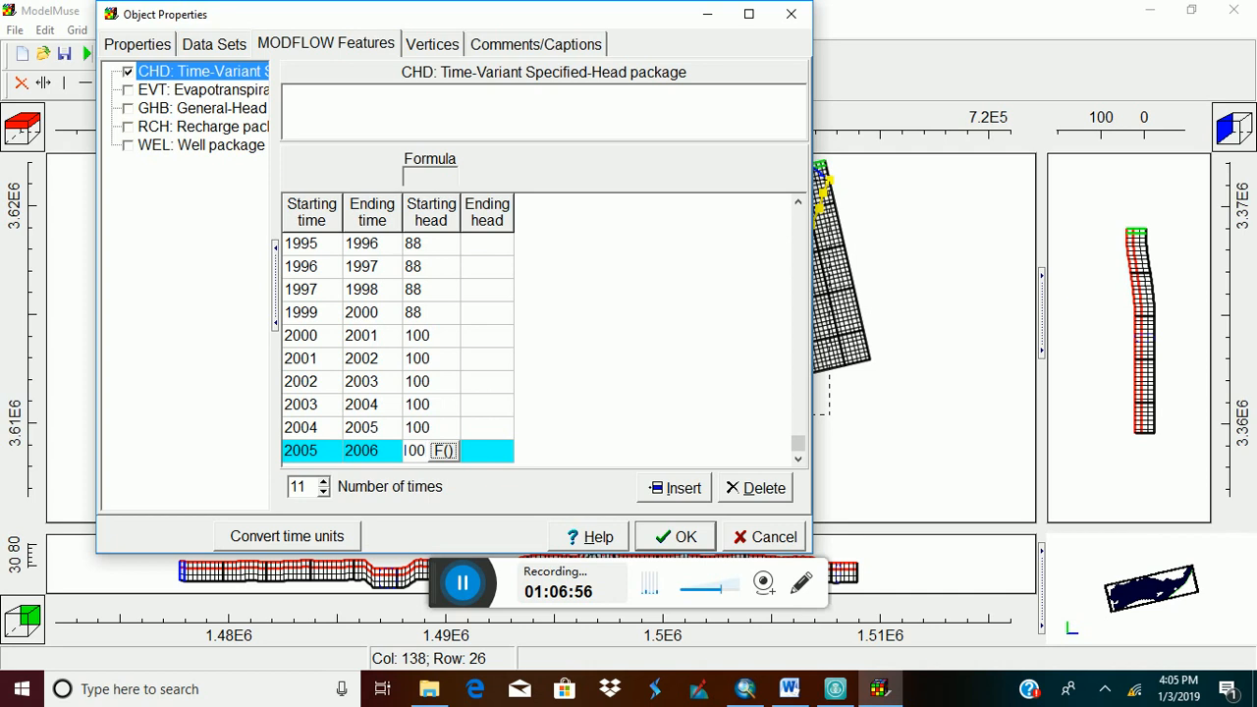
# Set the CHD ending head to 88 for the 1995–1996, 1996–1997, 1997–1998 and 1999–2000 periods.
pyautogui.click(486, 242)
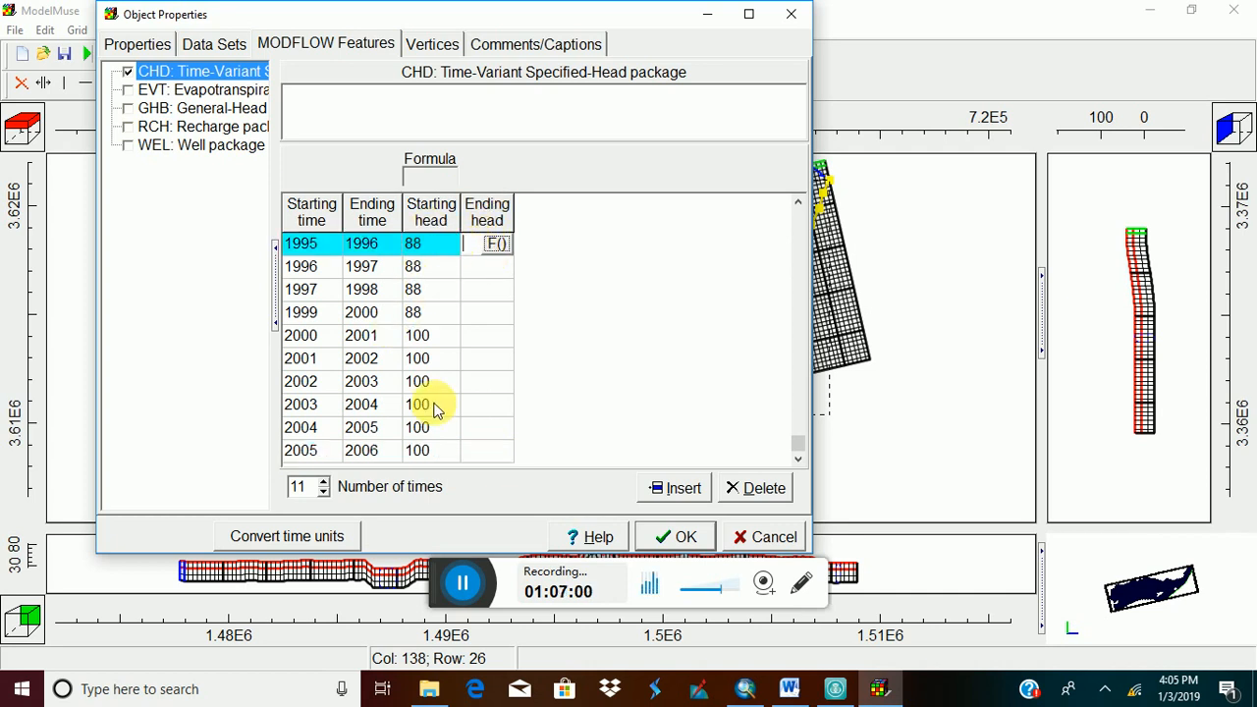
pyautogui.write('88')
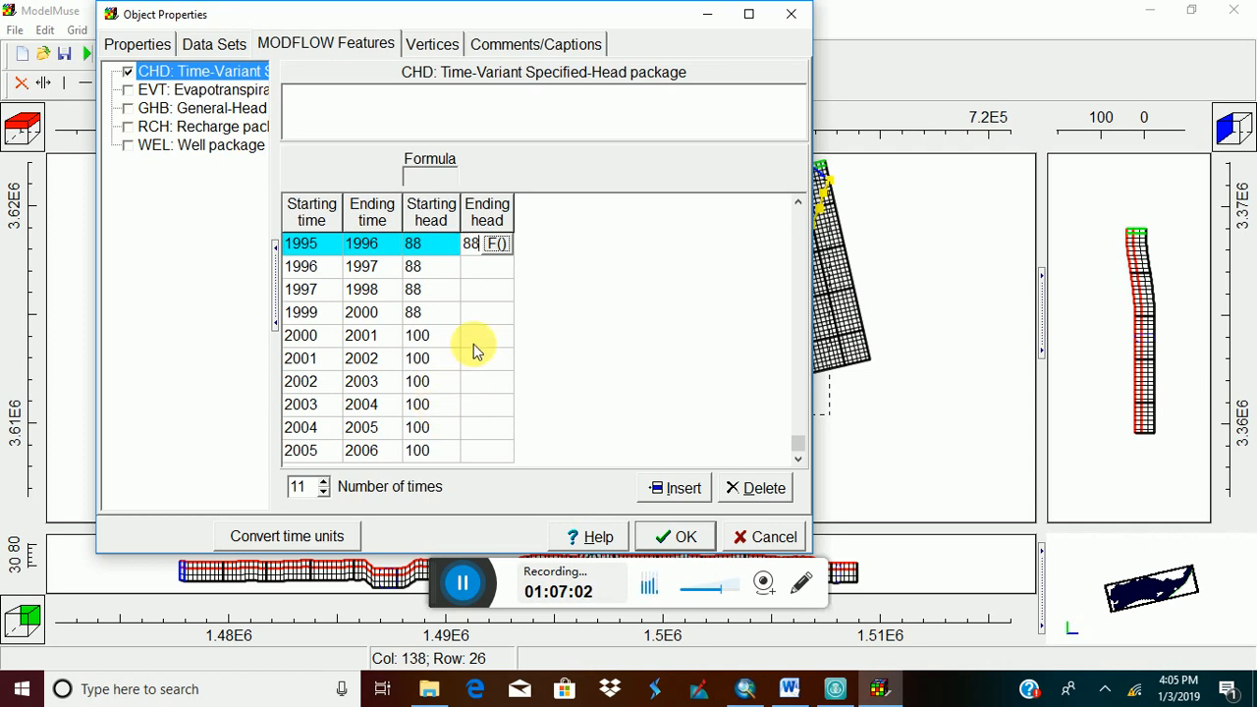
pyautogui.press('Down')
pyautogui.write('88')
pyautogui.press('Down')
pyautogui.write('88')
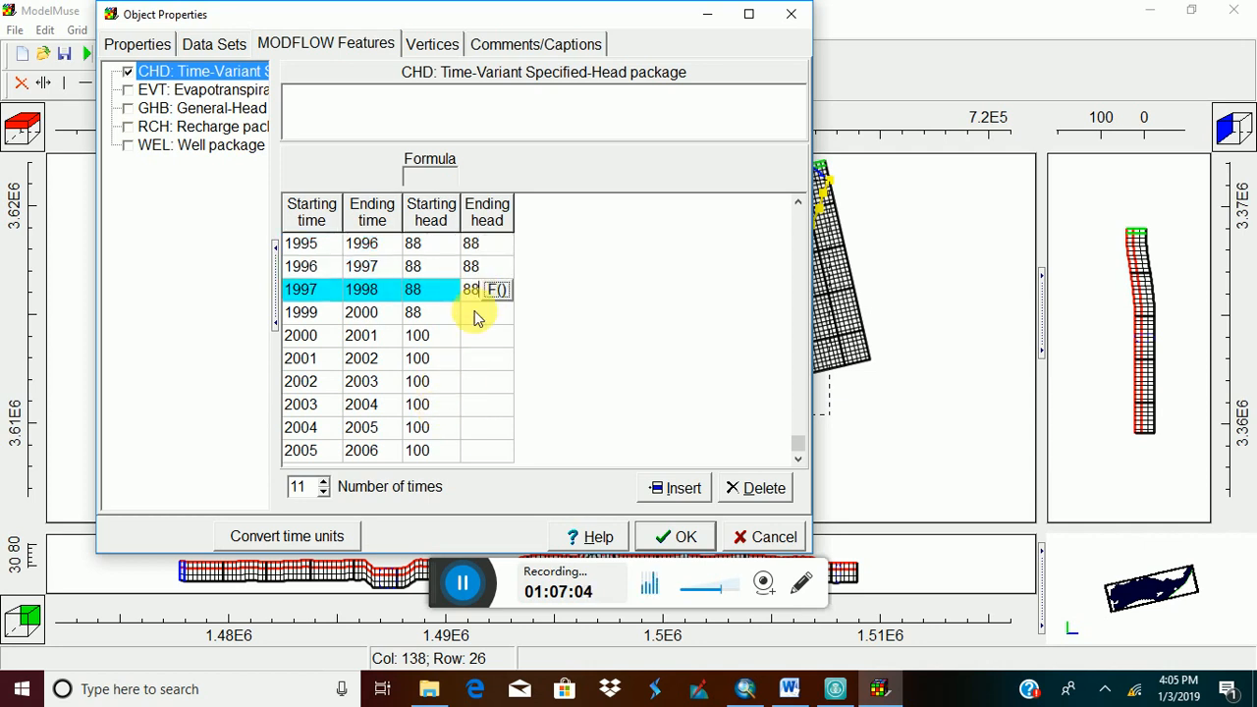
pyautogui.press('Down')
pyautogui.write('88')
# Set the CHD ending head to 100 for every period from 2000–2001 through 2005–2006 and accept the object properties.
pyautogui.press('Down')
pyautogui.write('1')
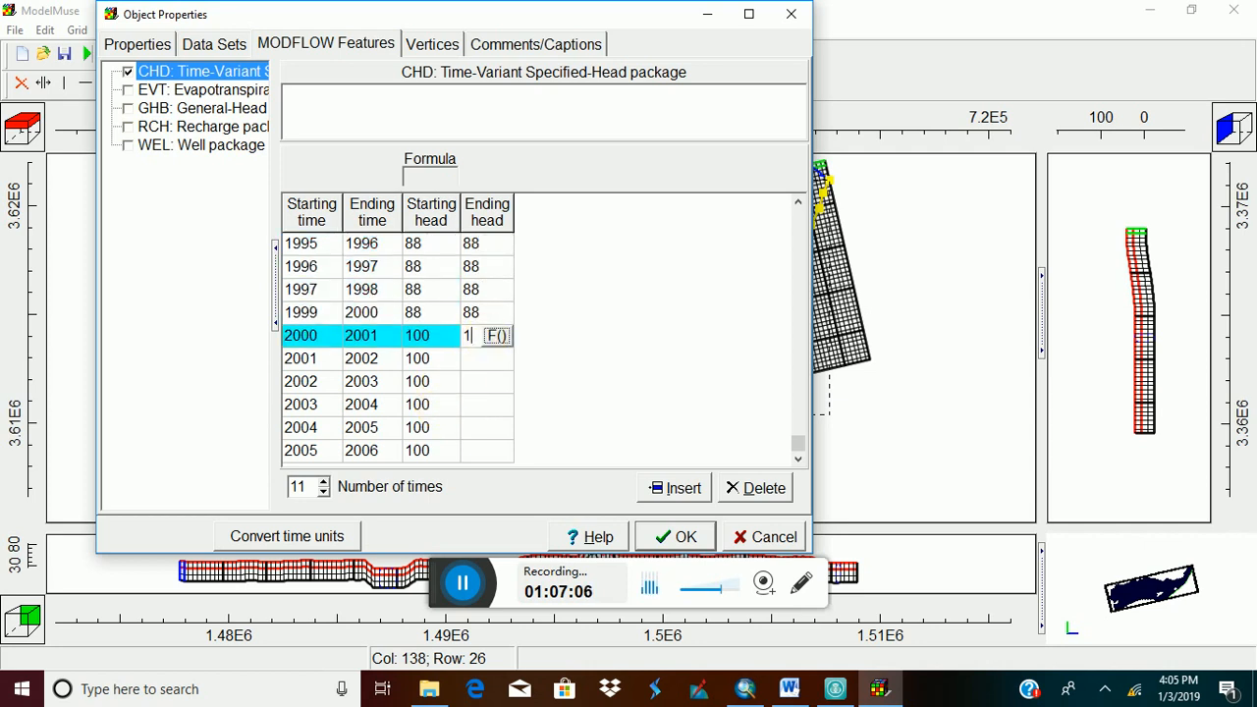
pyautogui.click(485, 362)
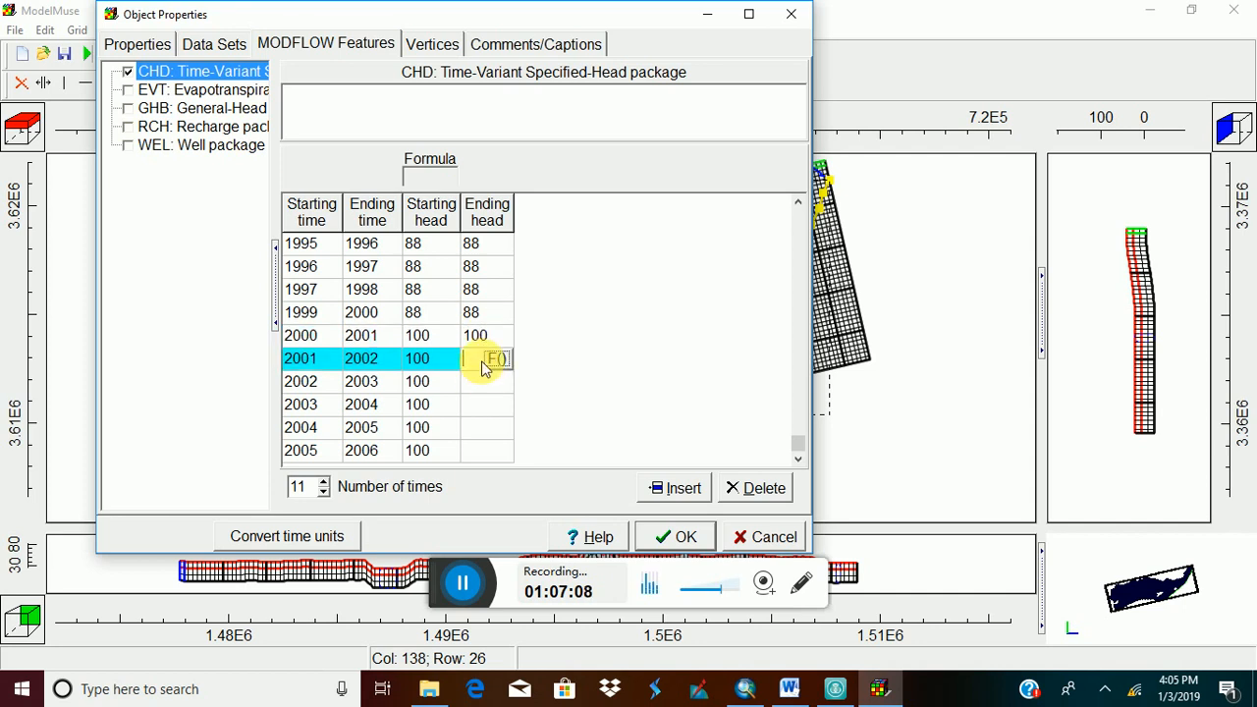
pyautogui.write('1')
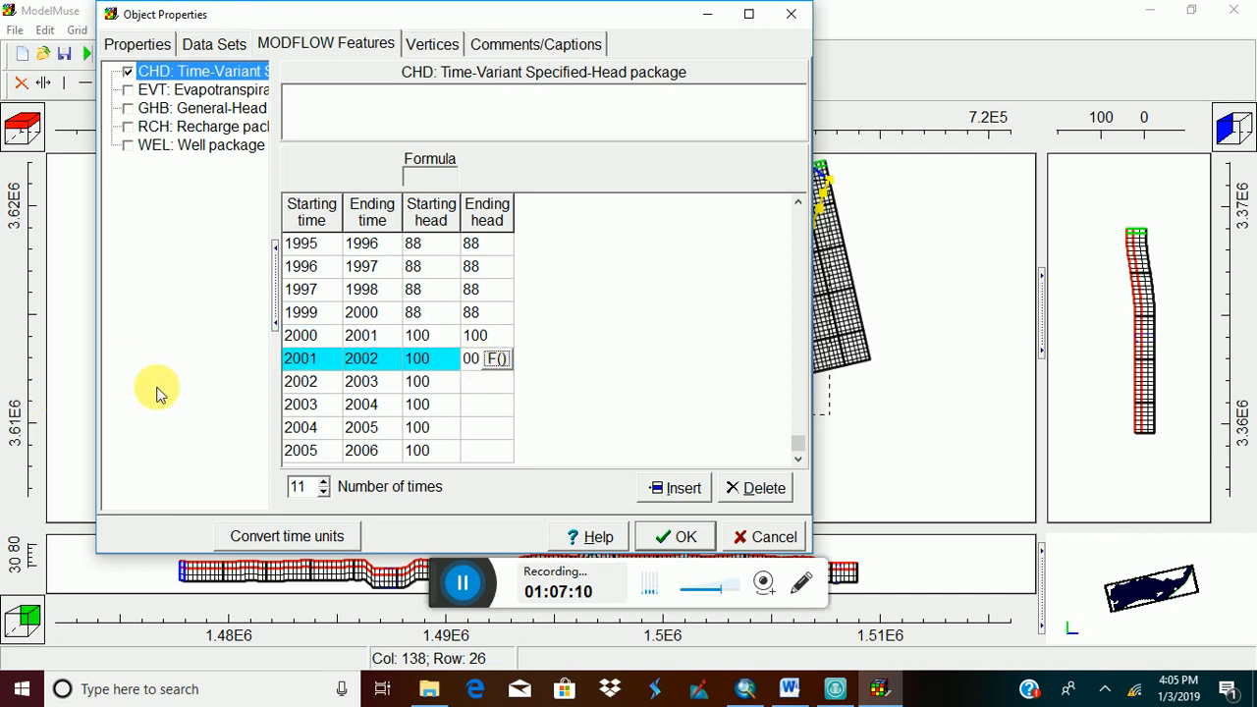
pyautogui.click(477, 385)
pyautogui.write('100')
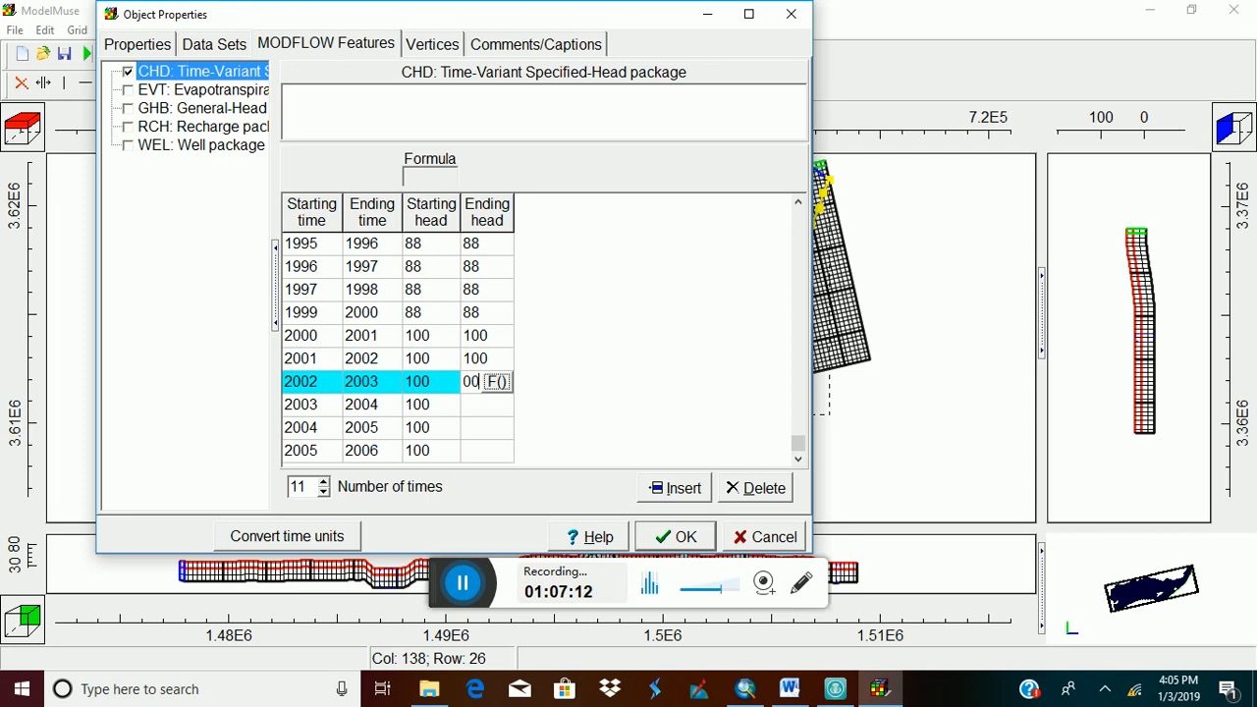
pyautogui.click(479, 406)
pyautogui.write('1')
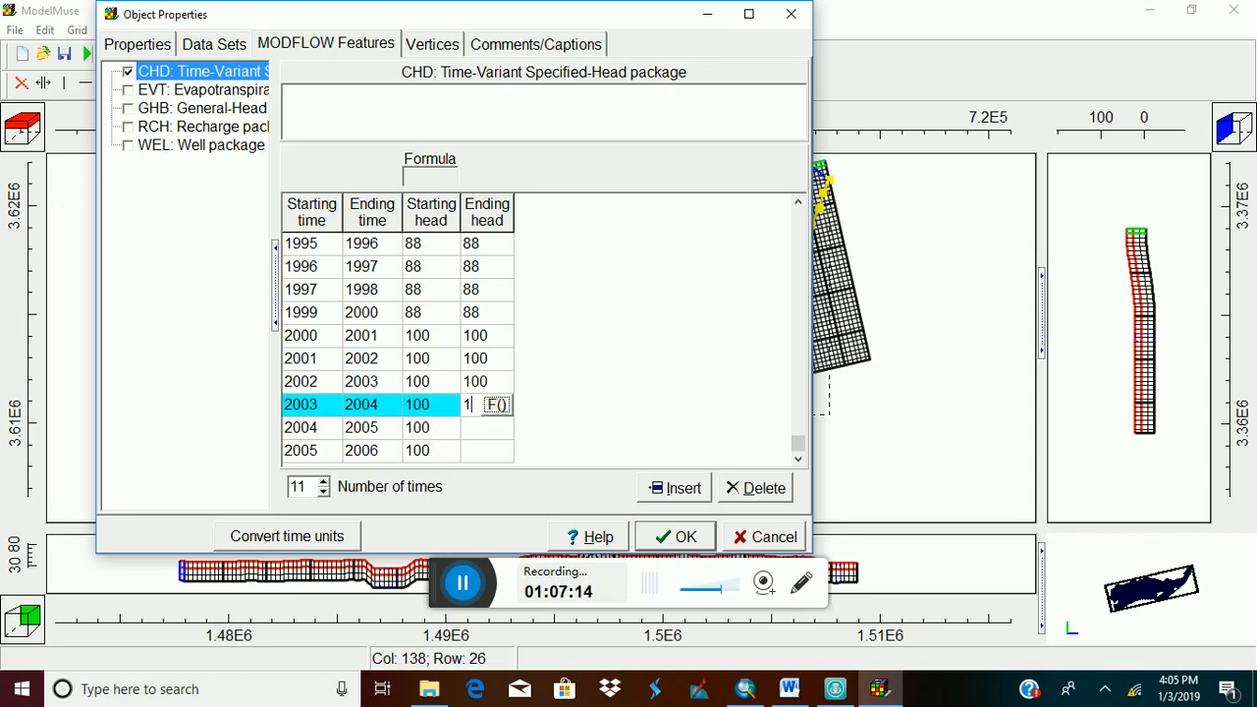
pyautogui.write('00')
pyautogui.click(480, 428)
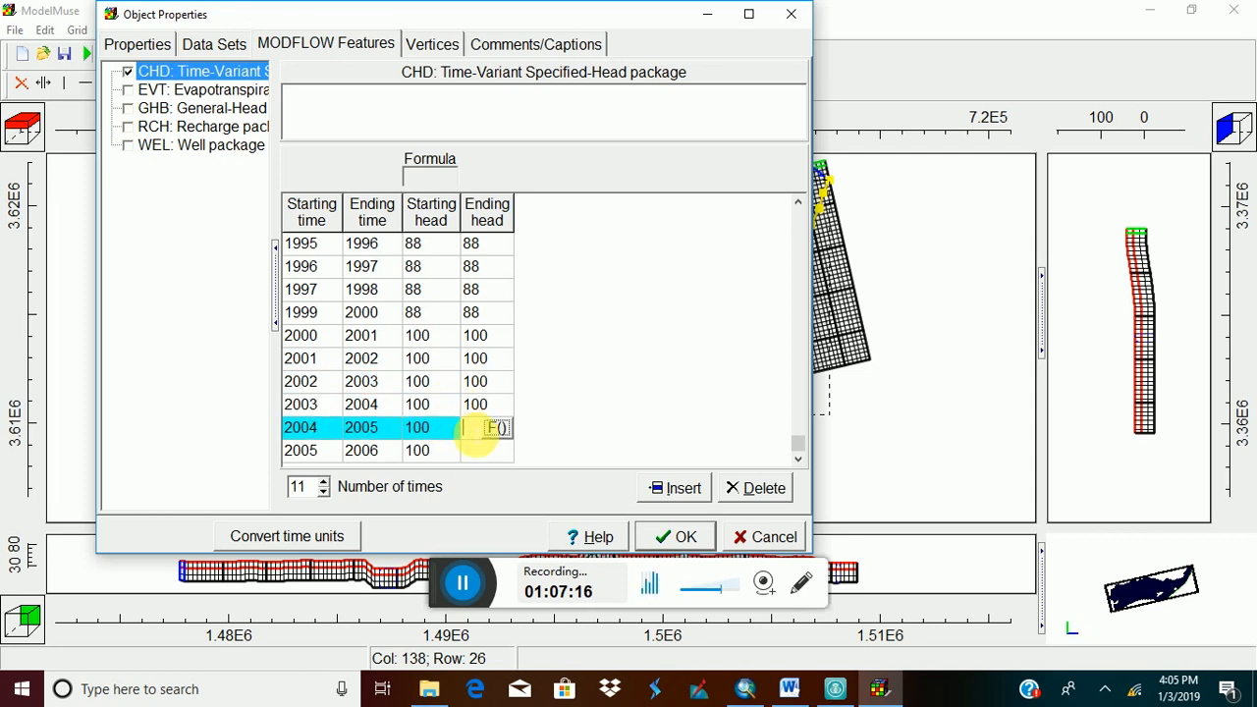
pyautogui.write('100')
pyautogui.click(477, 450)
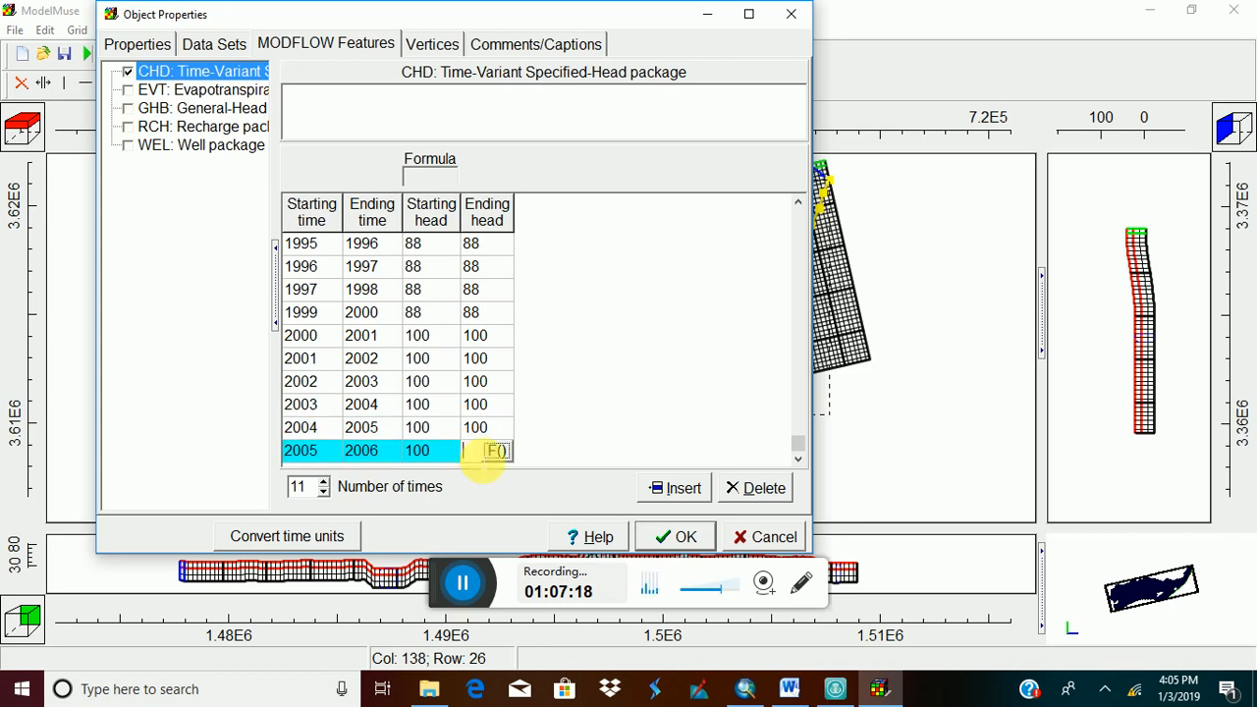
pyautogui.write('1')
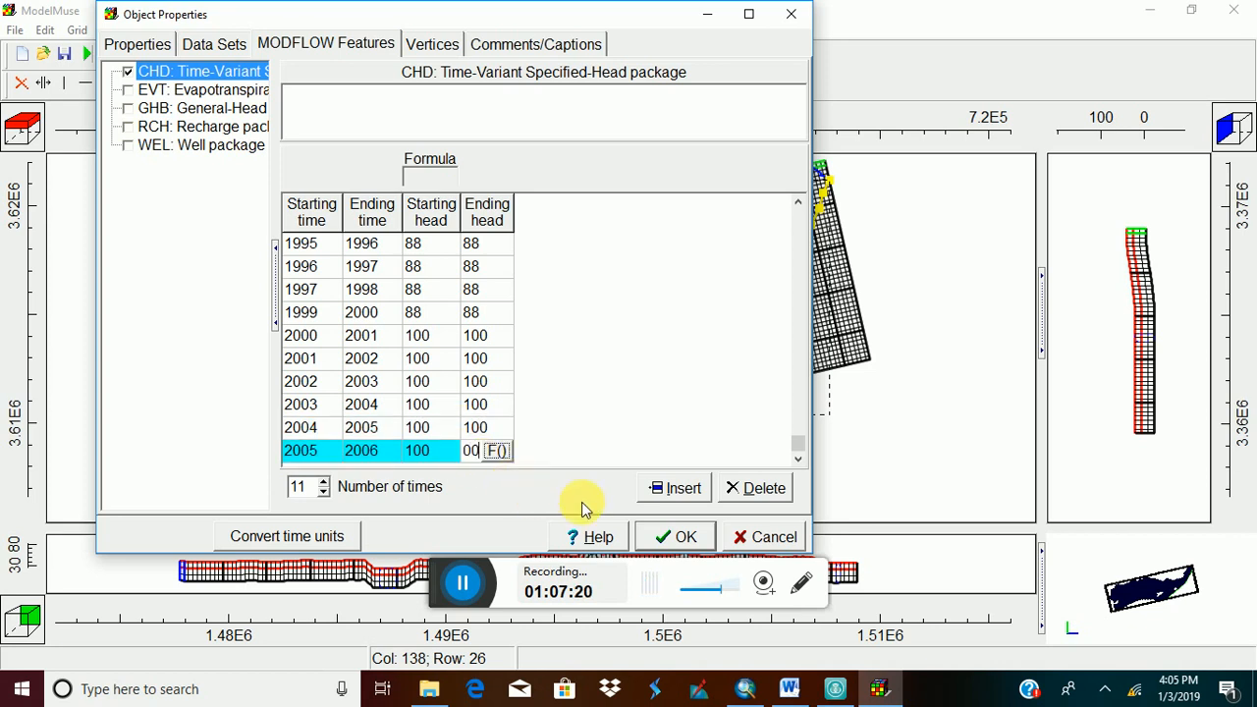
pyautogui.click(676, 537)
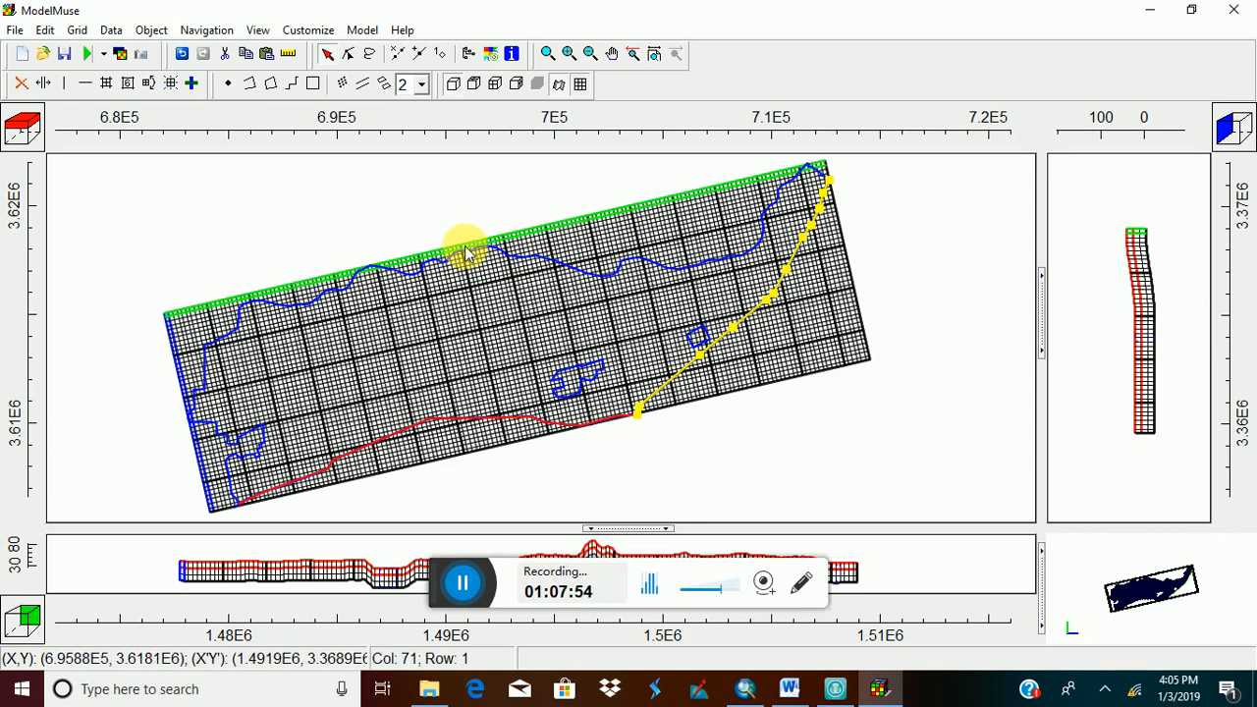
# Create a point object near the grid's upper edge at about column 72, row 3, and lock its position.
pyautogui.click(226, 92)
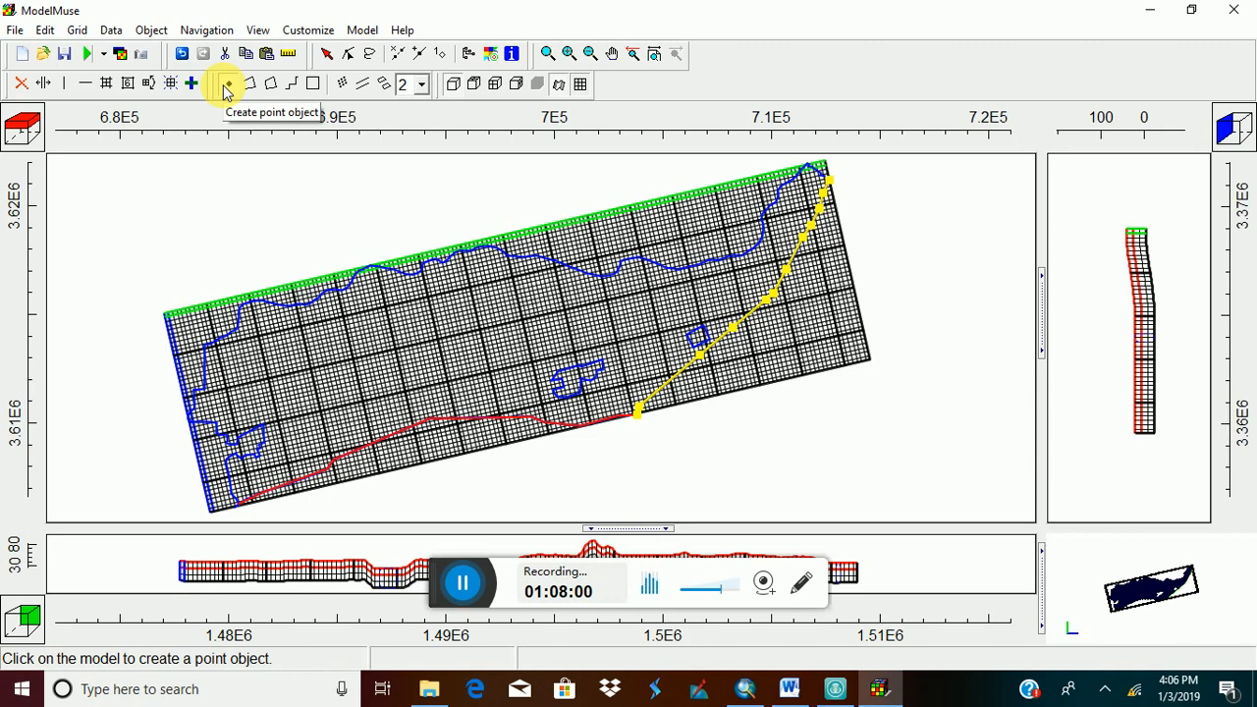
pyautogui.click(472, 260)
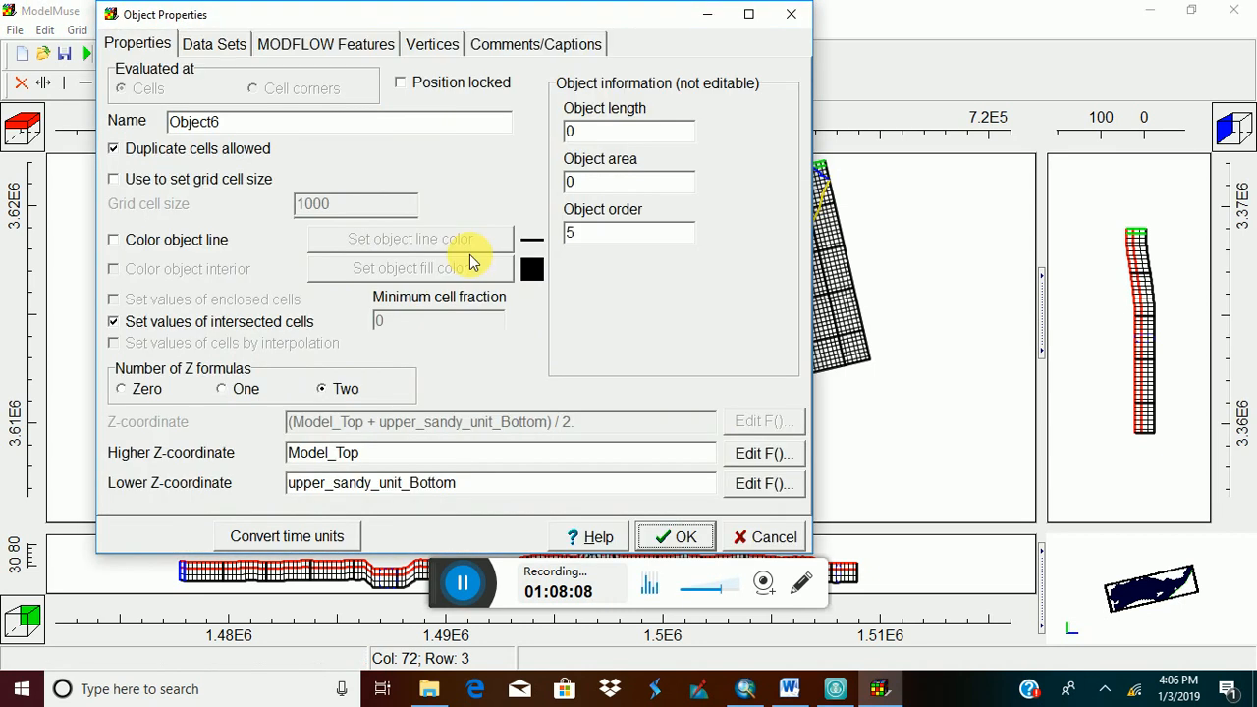
pyautogui.click(404, 84)
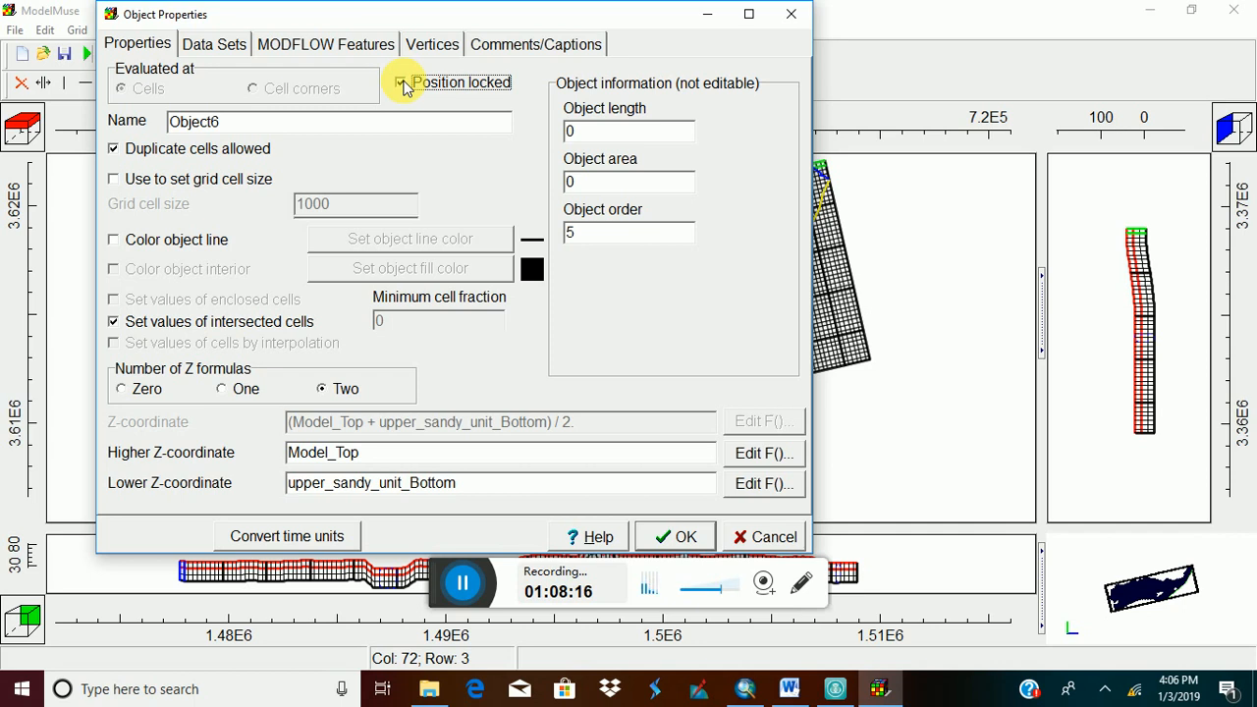
# Enable the WEL Well package for the point object and add a pumping period starting at 1995 and ending at 2006.
pyautogui.click(320, 47)
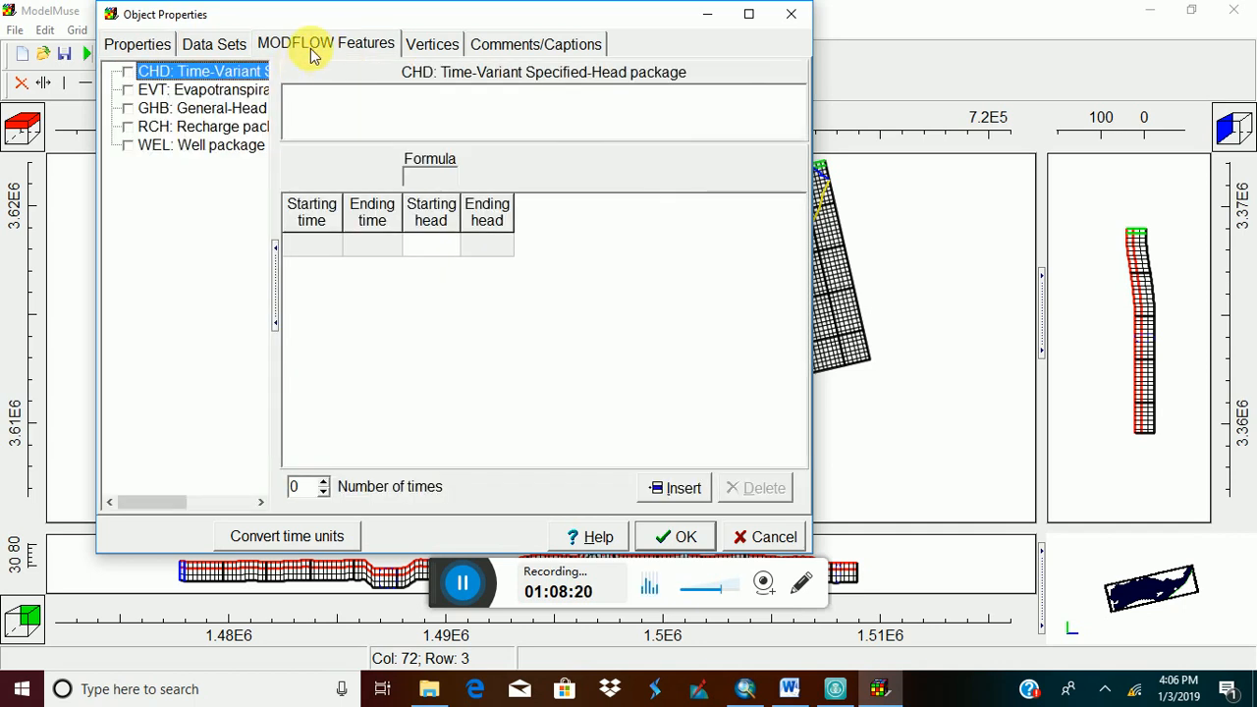
pyautogui.click(129, 147)
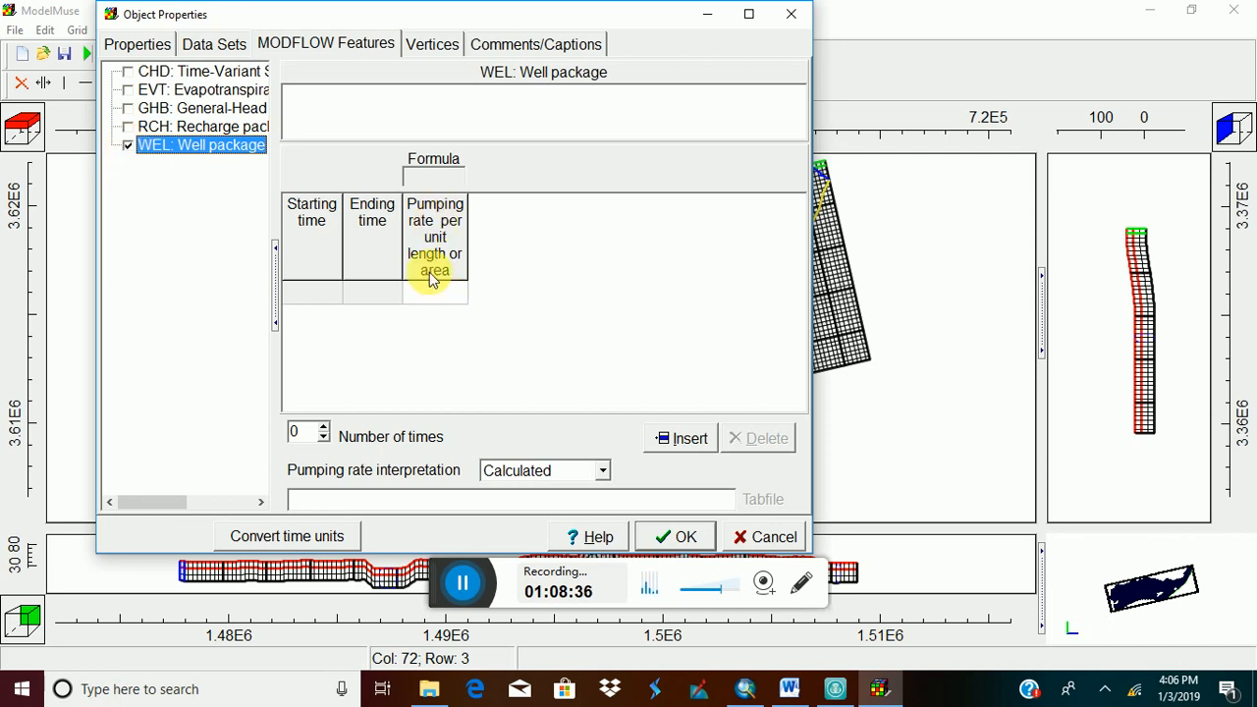
pyautogui.click(325, 297)
pyautogui.click(334, 296)
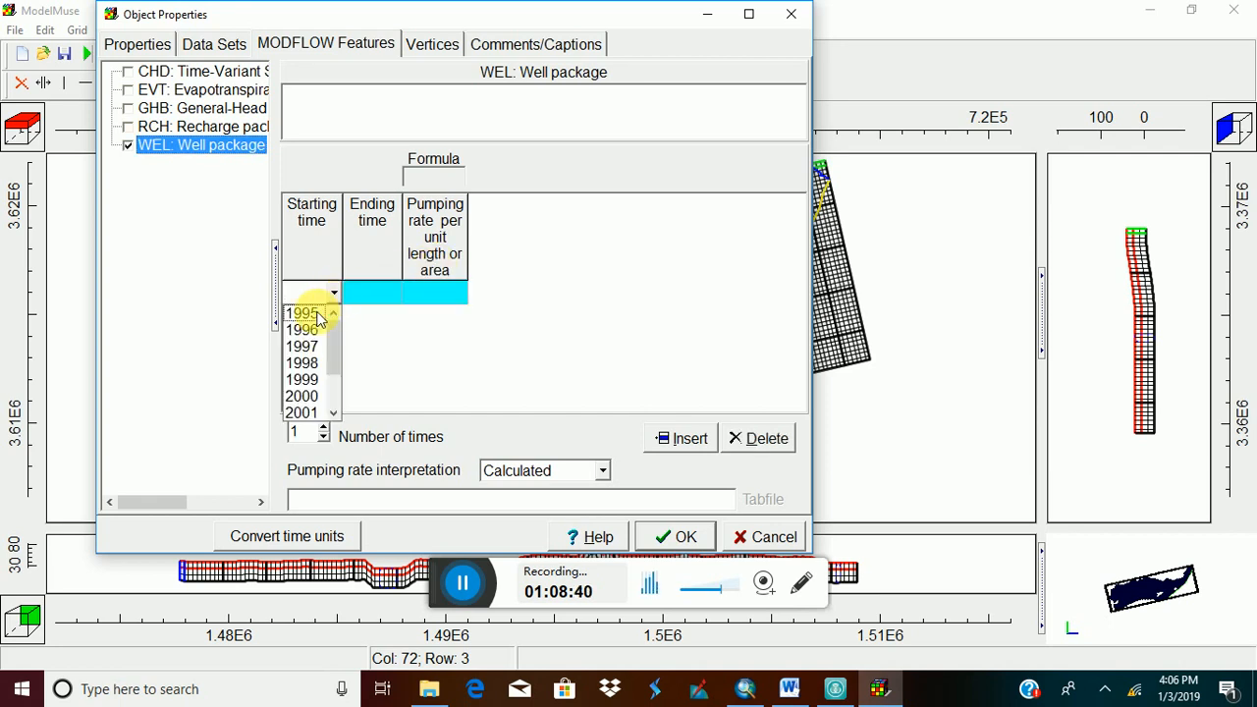
pyautogui.click(303, 312)
pyautogui.click(355, 293)
pyautogui.click(392, 295)
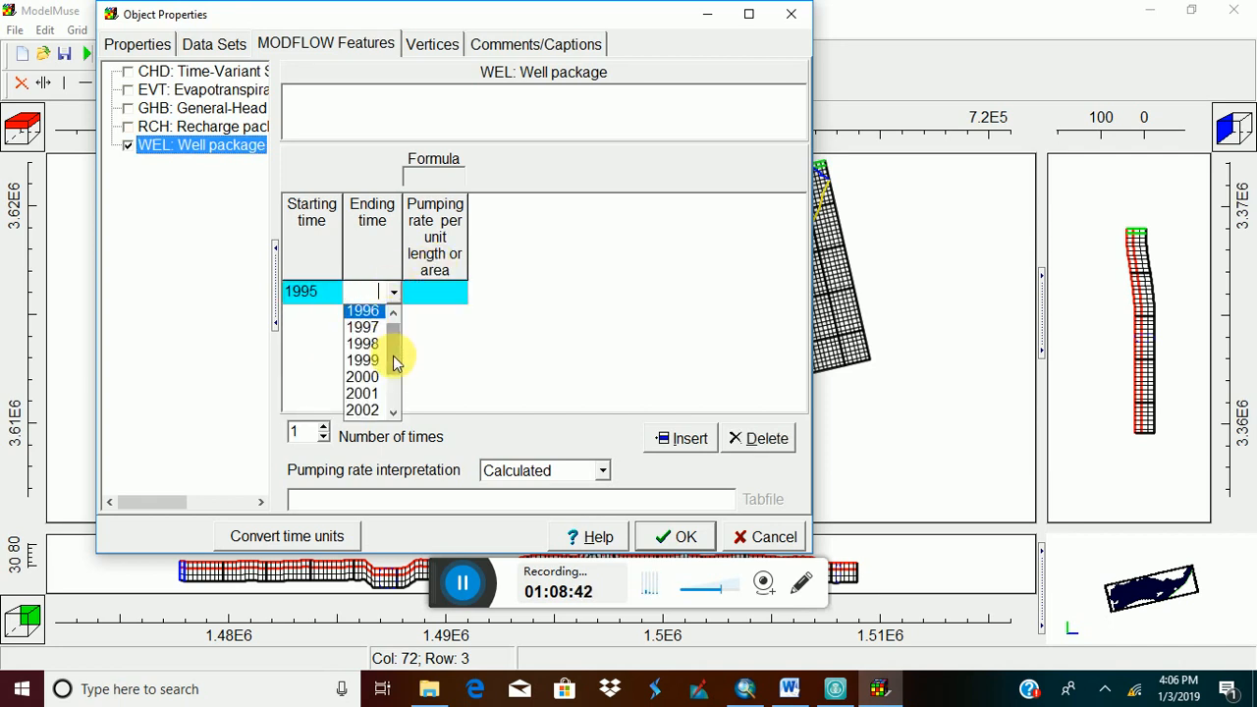
pyautogui.moveTo(394, 354); pyautogui.dragTo(394, 407)
pyautogui.click(368, 413)
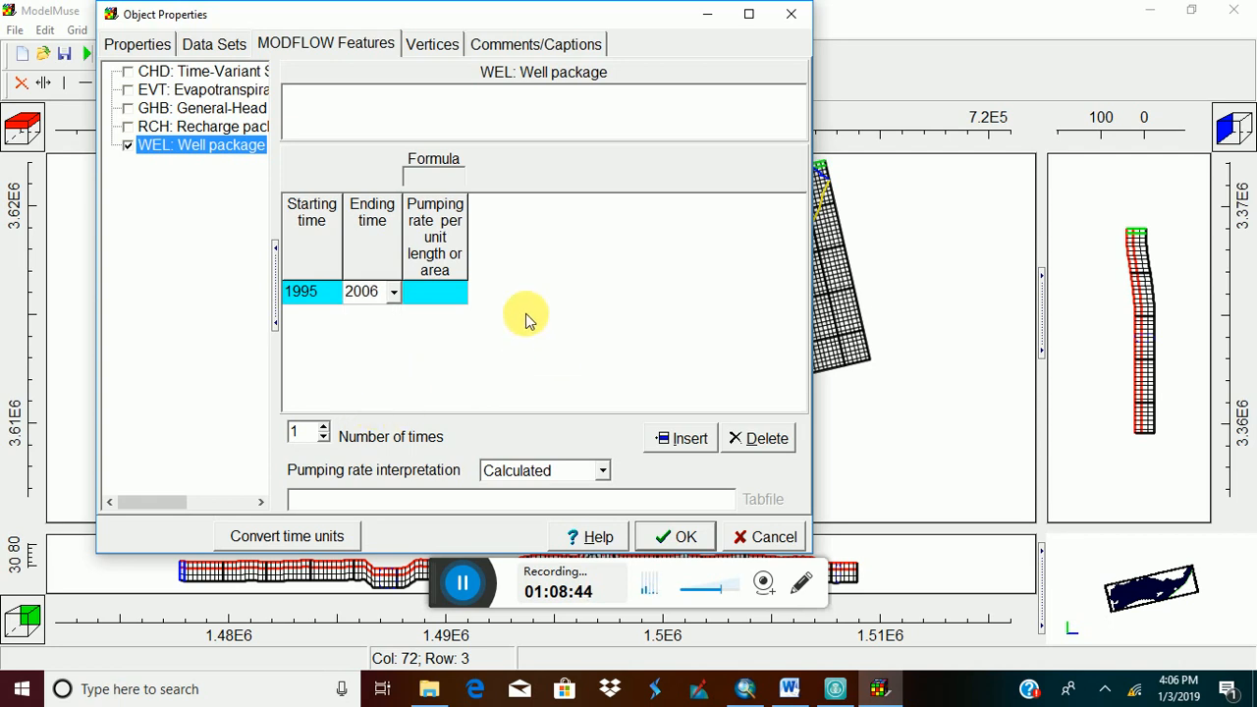
# Switch to the exercise4 document in Word and copy the 10% injection volume, 11101336.7.
pyautogui.click(432, 293)
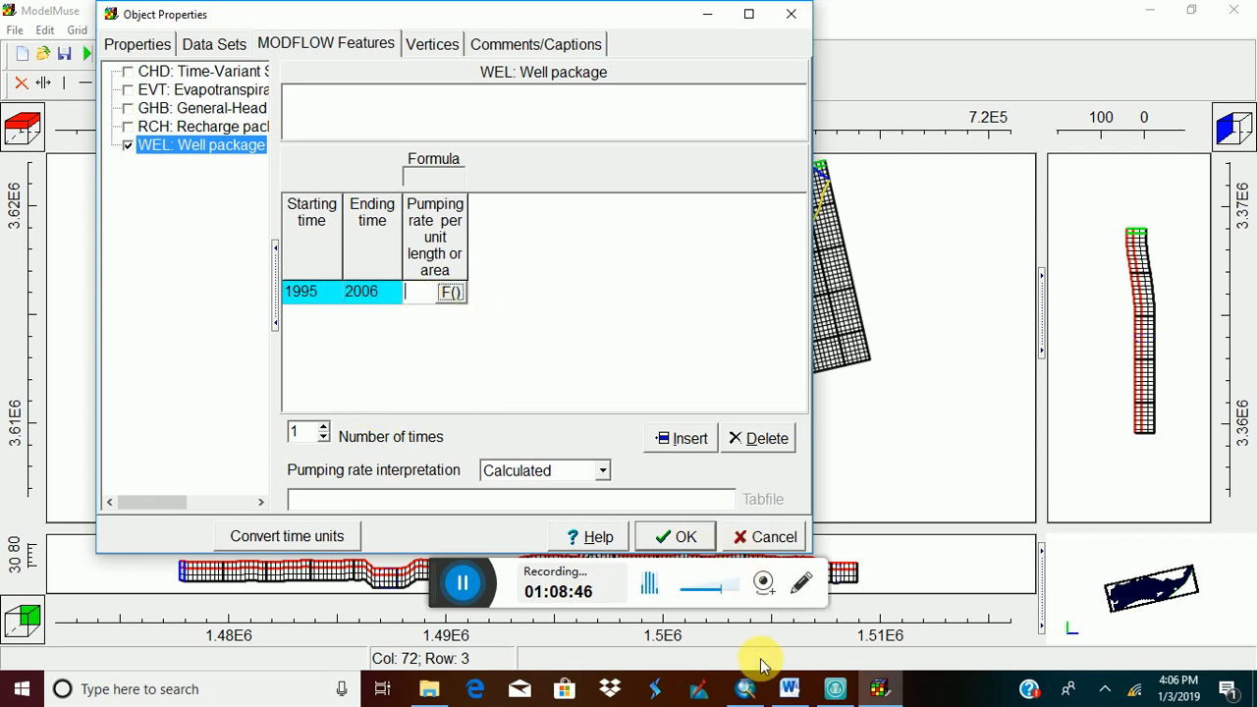
pyautogui.click(790, 685)
pyautogui.scroll(-8, 783, 364)
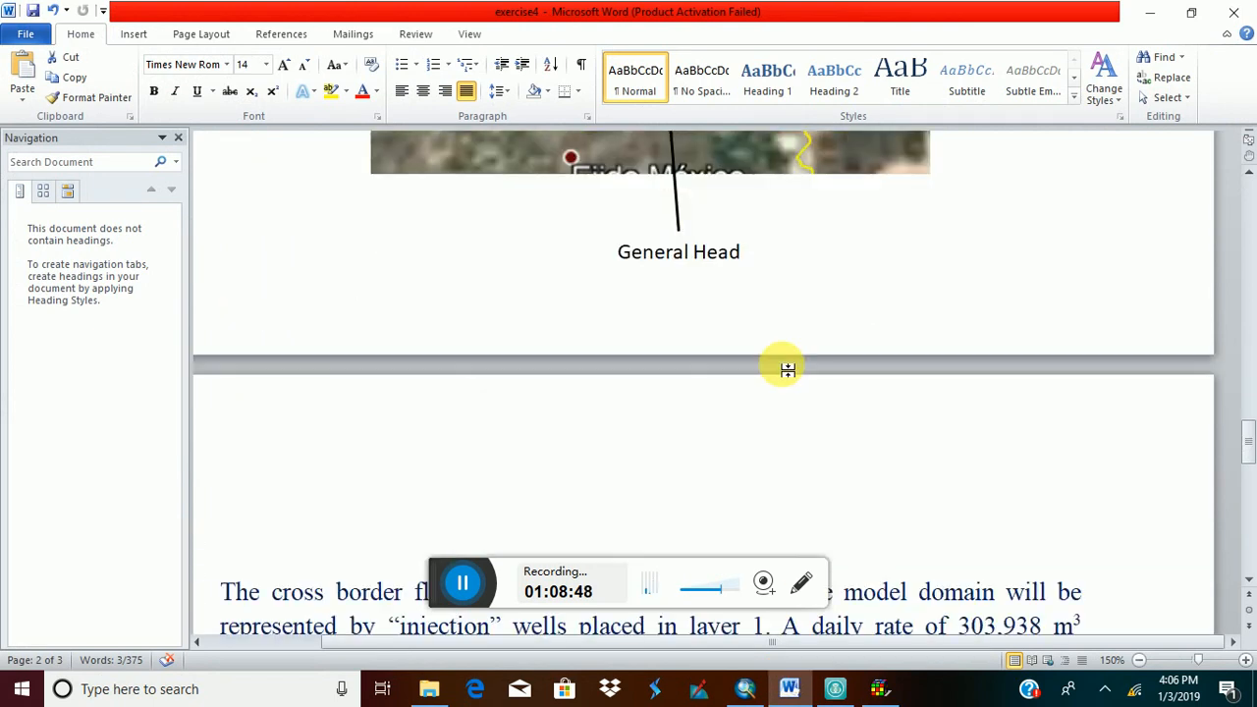
pyautogui.scroll(2, 777, 367)
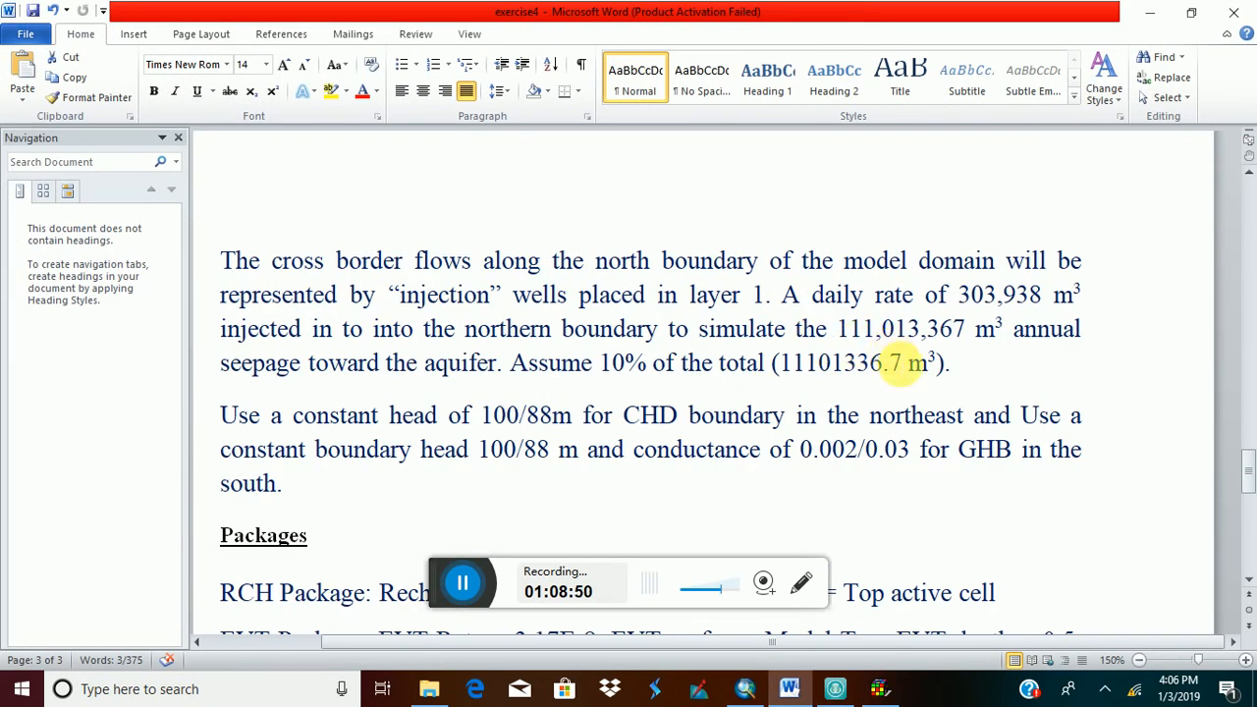
pyautogui.moveTo(902, 364); pyautogui.dragTo(845, 374)
pyautogui.rightClick(832, 380)
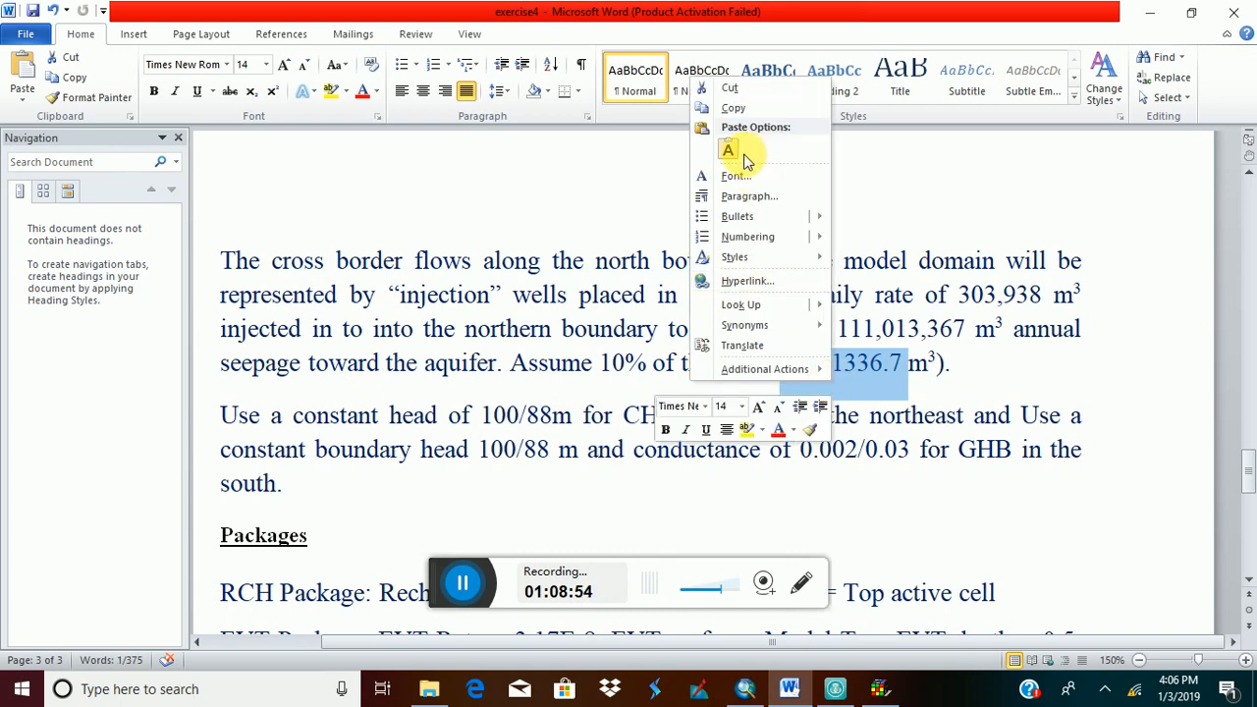
pyautogui.click(732, 108)
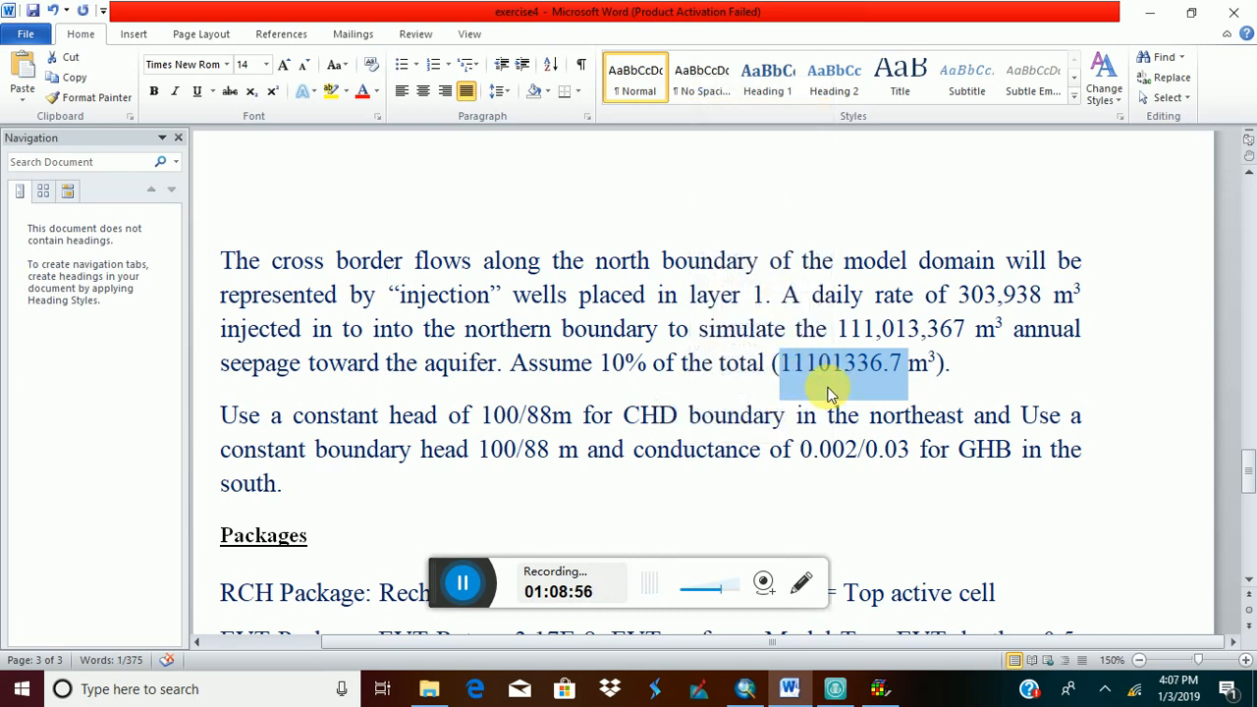
# Return to ModelMuse, set the well's pumping rate to 11101336.7 with Direct interpretation, and accept the object properties.
pyautogui.click(1151, 13)
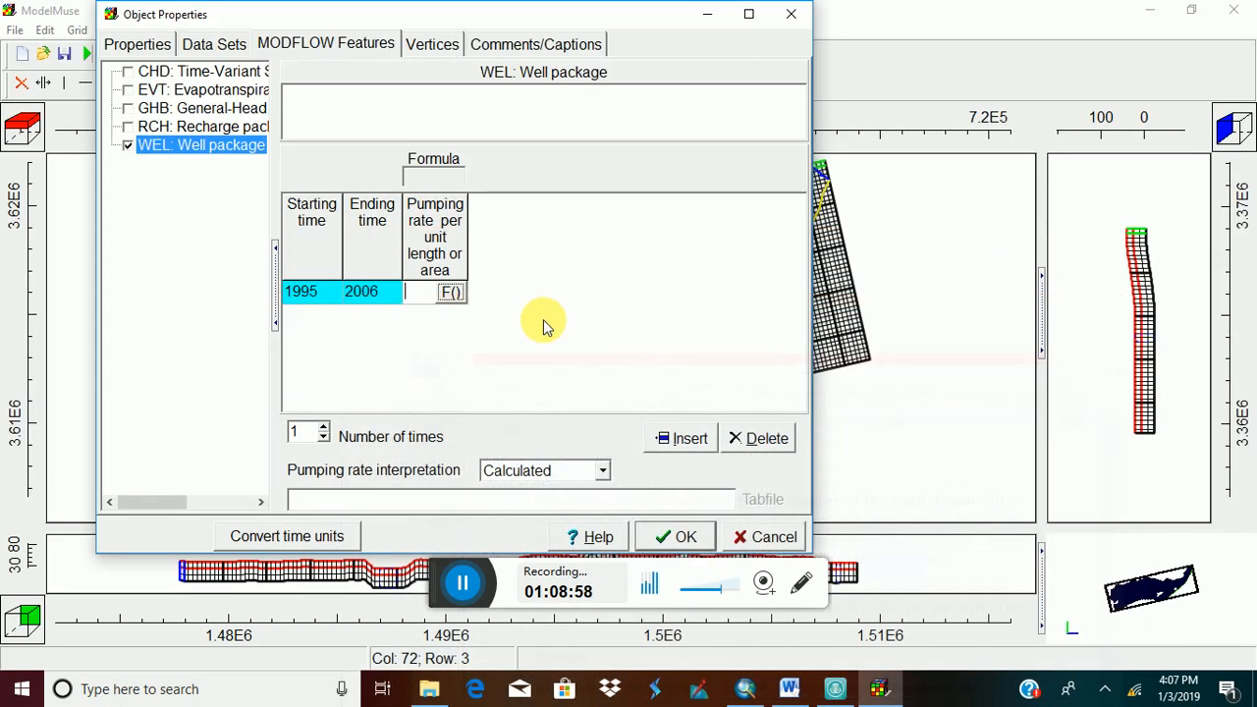
pyautogui.click(419, 306)
pyautogui.write('36.7')
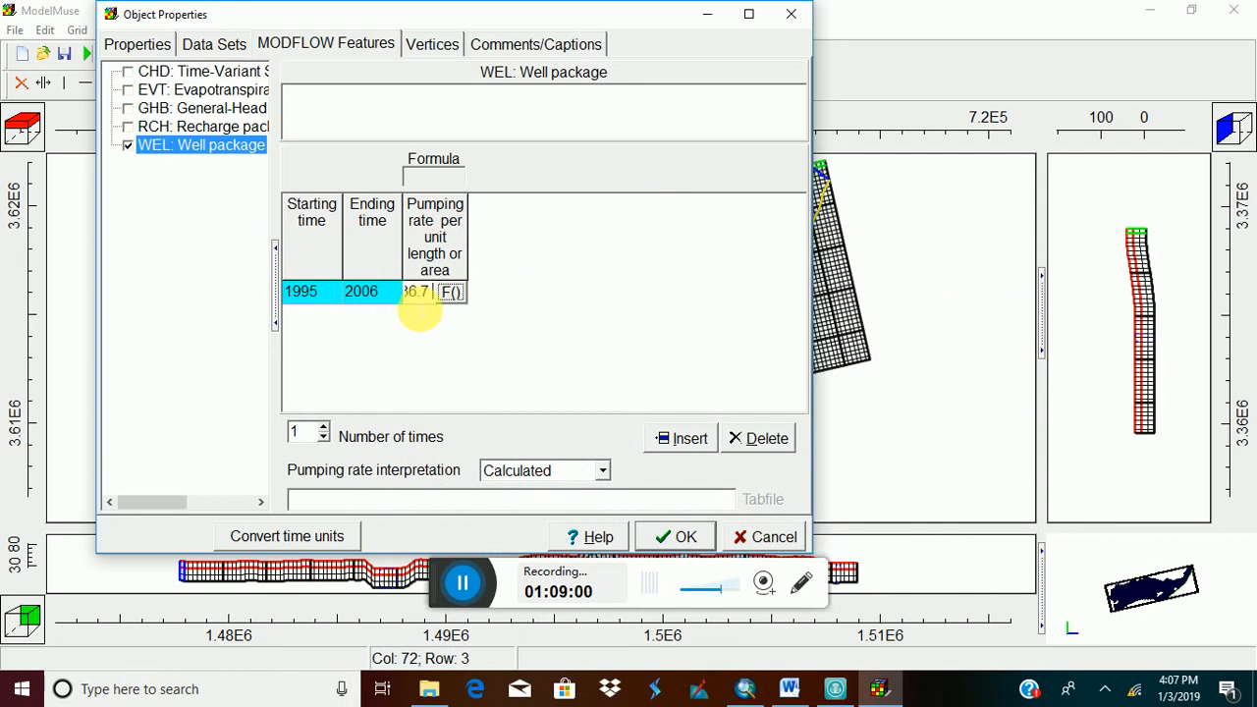
pyautogui.press('Return')
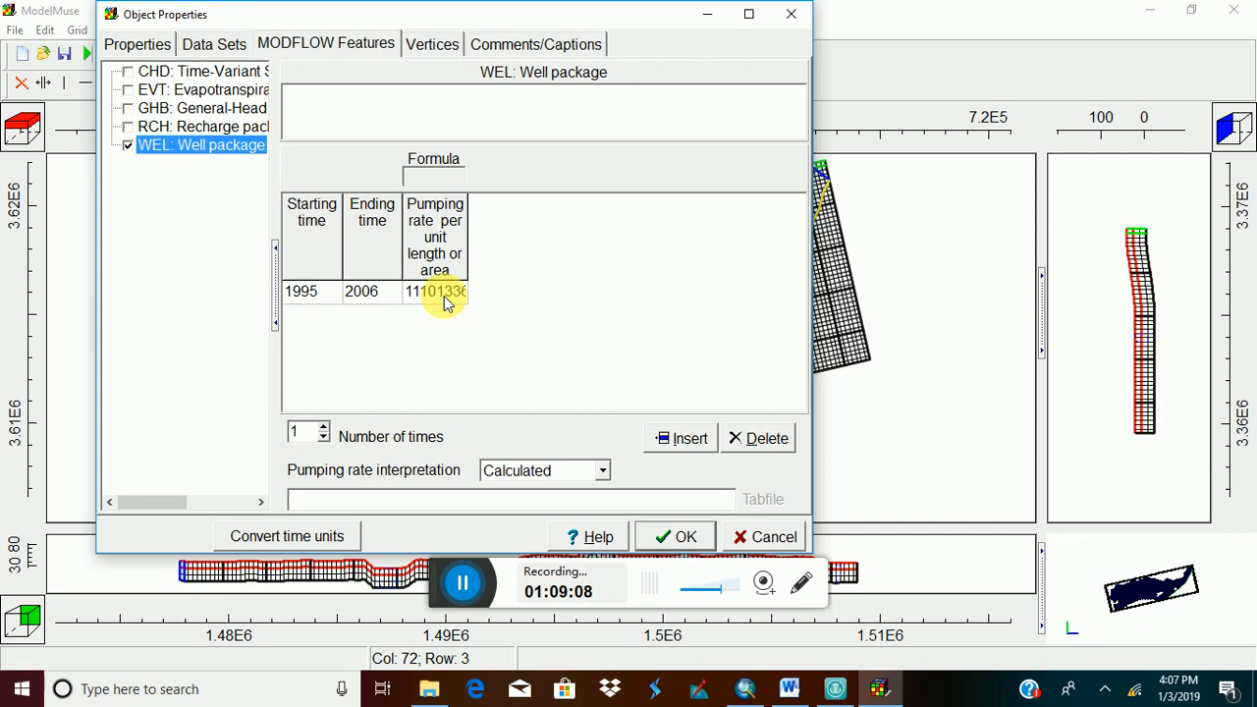
pyautogui.click(599, 470)
pyautogui.click(531, 508)
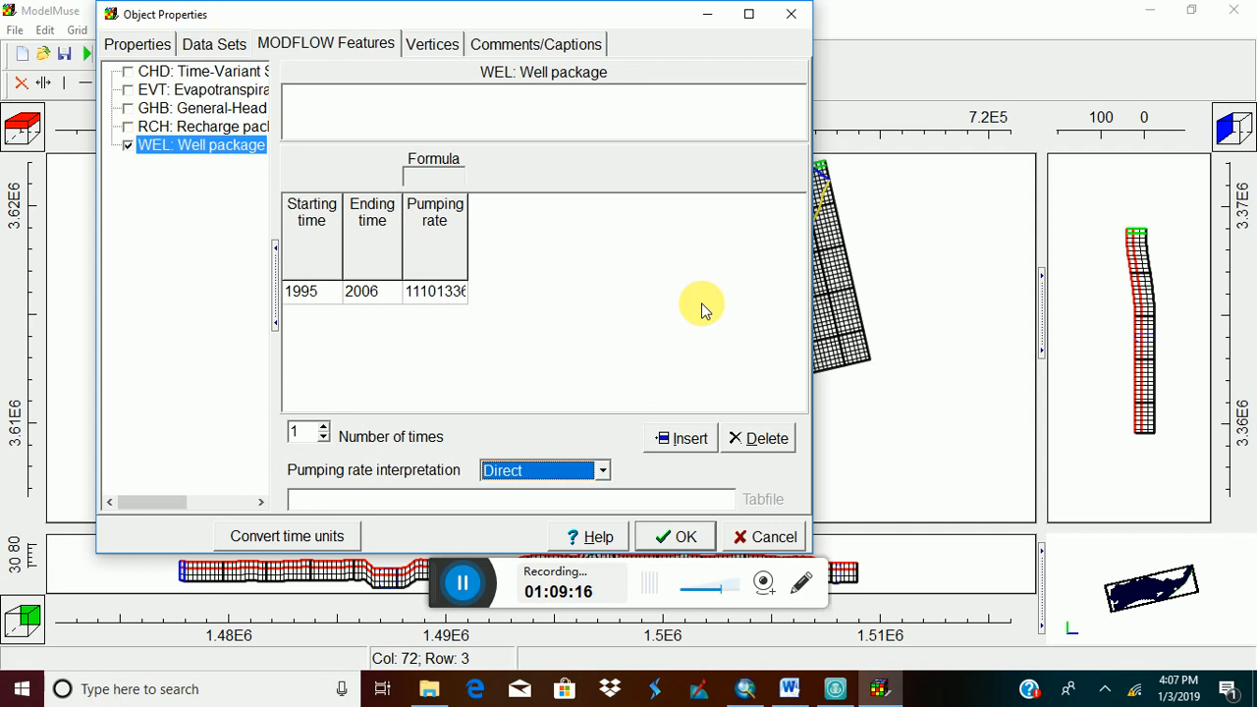
pyautogui.click(685, 540)
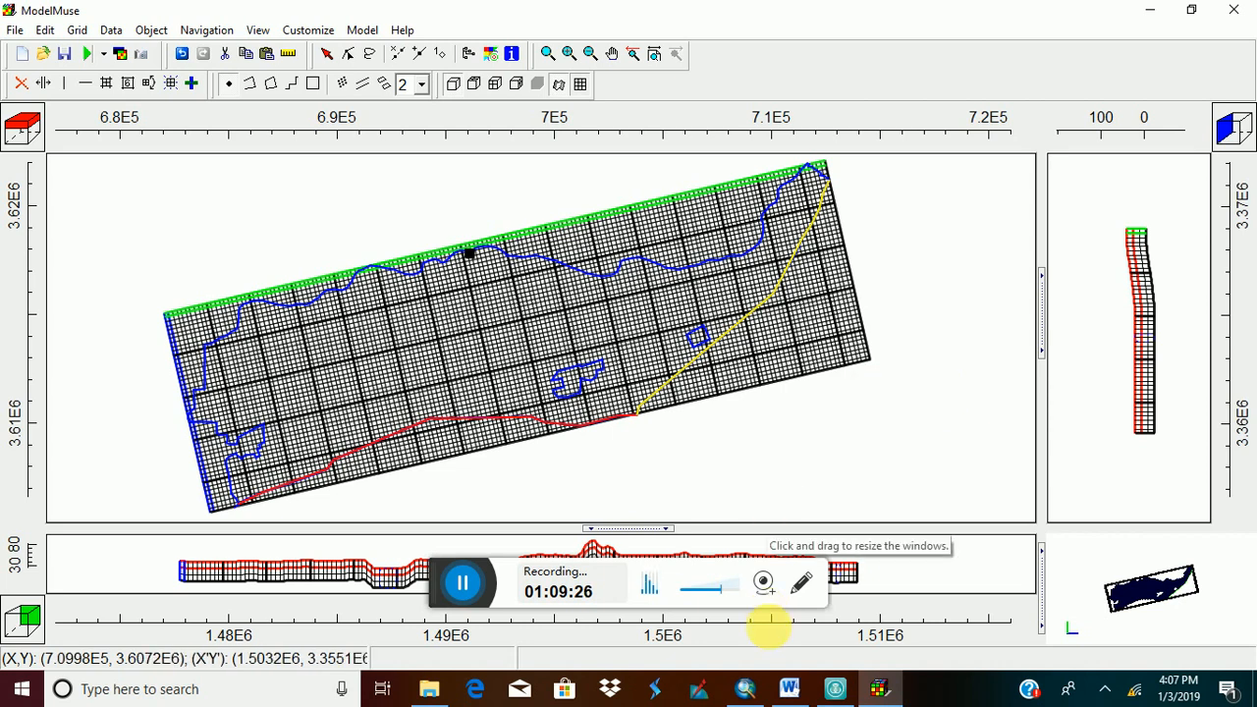
# Check the well locations in ArcMap, return to ModelMuse and open the well shapefile from the ExtractionWells95-06.shp folder for import.
pyautogui.click(747, 690)
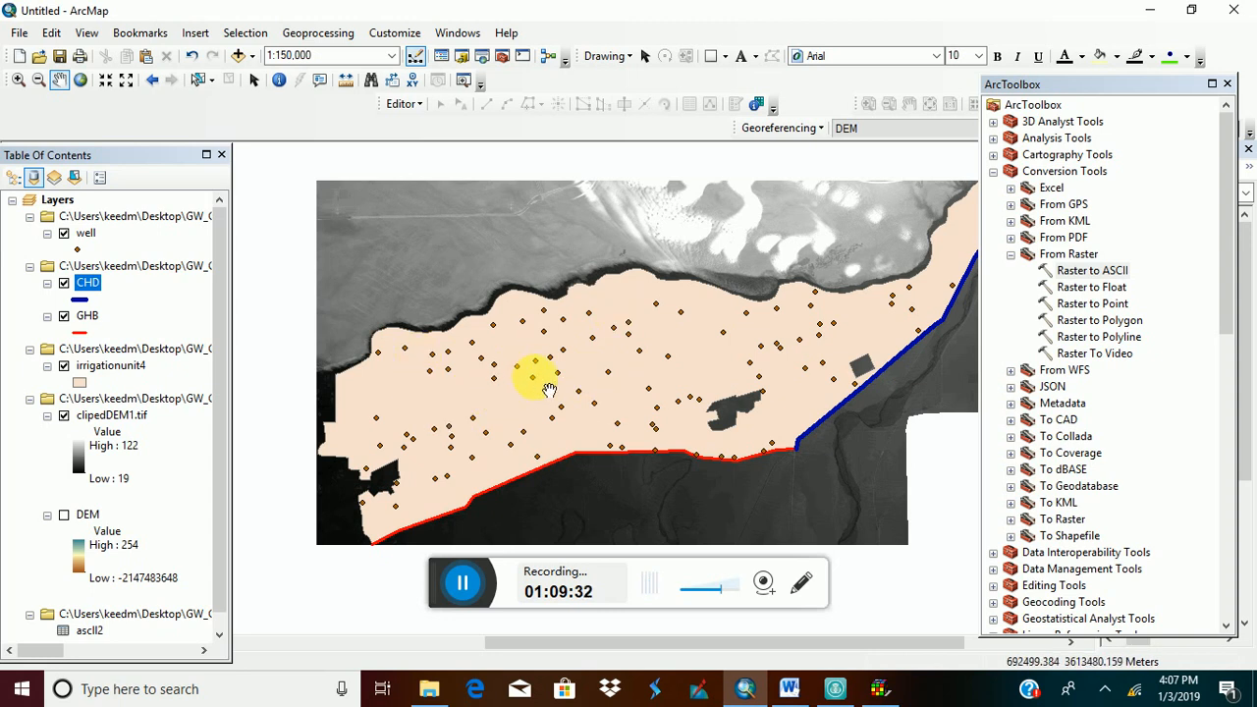
pyautogui.click(1150, 10)
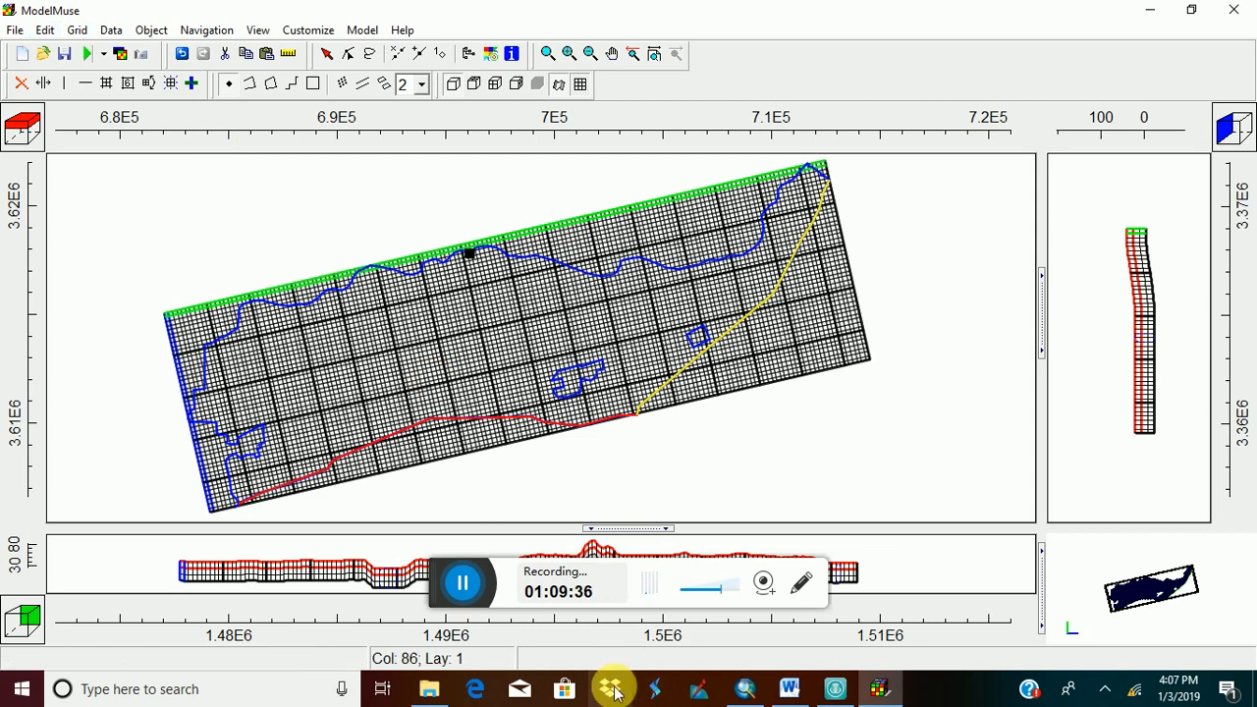
pyautogui.click(18, 30)
pyautogui.moveTo(138, 132)
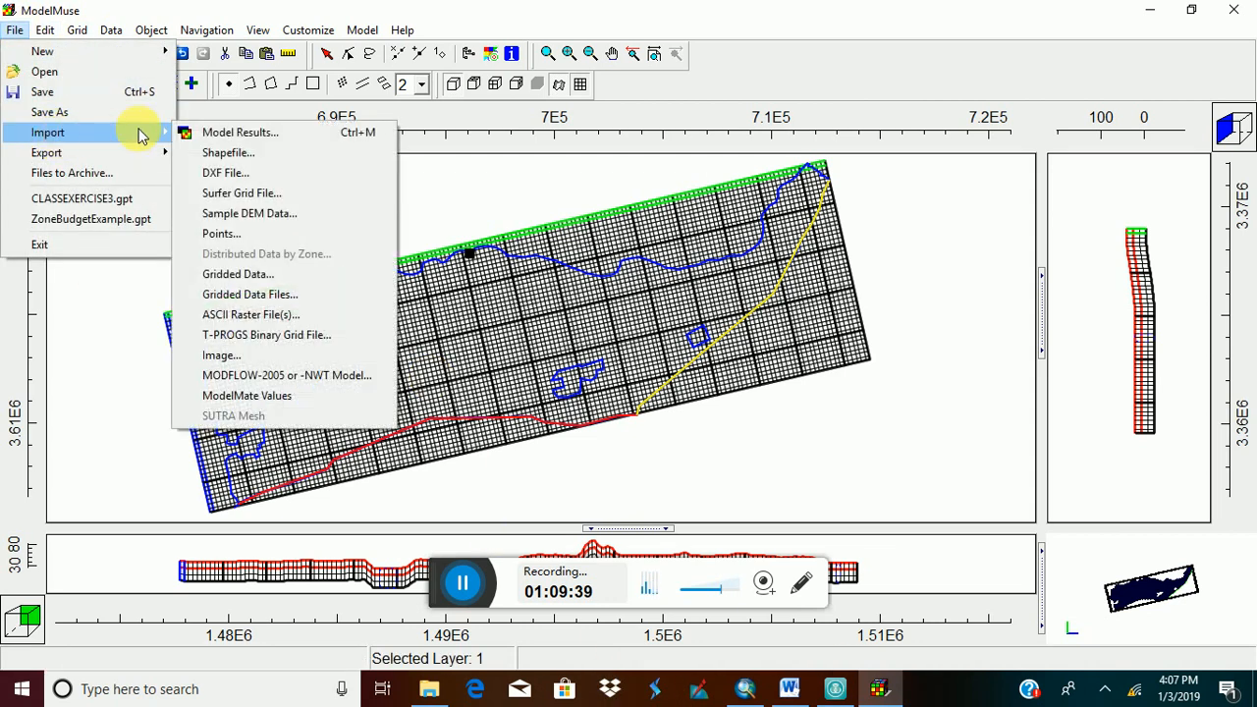
pyautogui.click(218, 156)
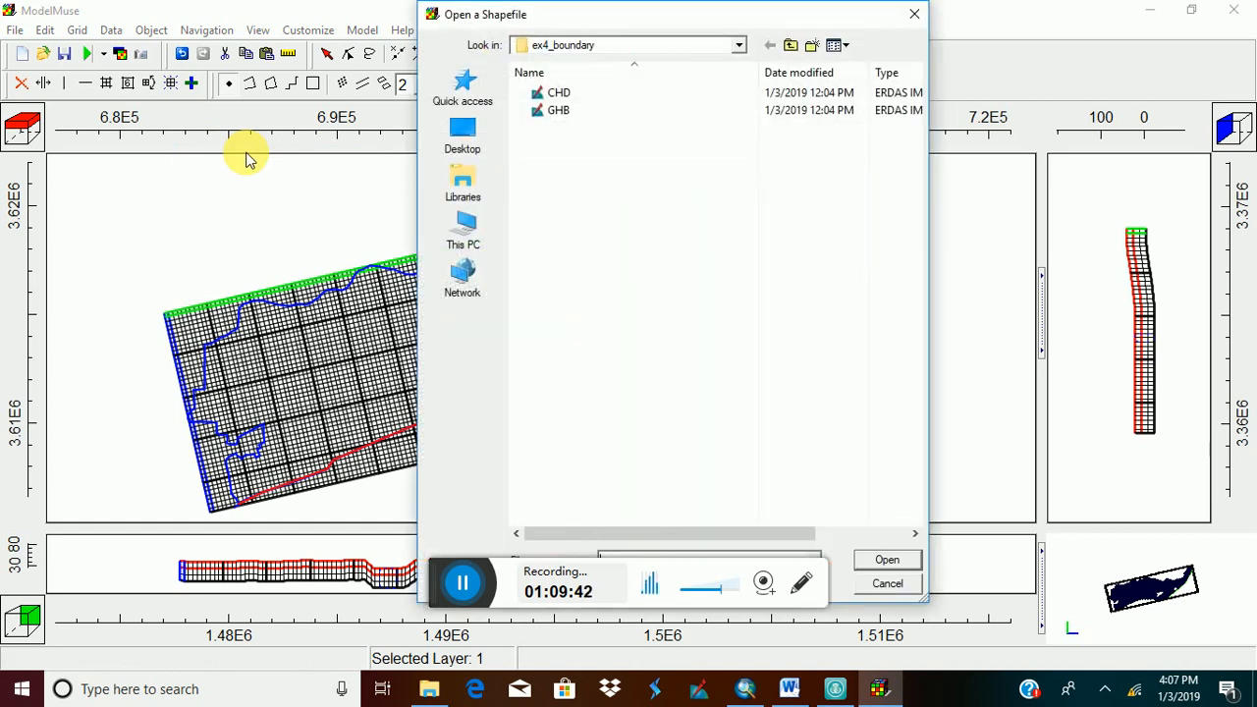
pyautogui.click(732, 46)
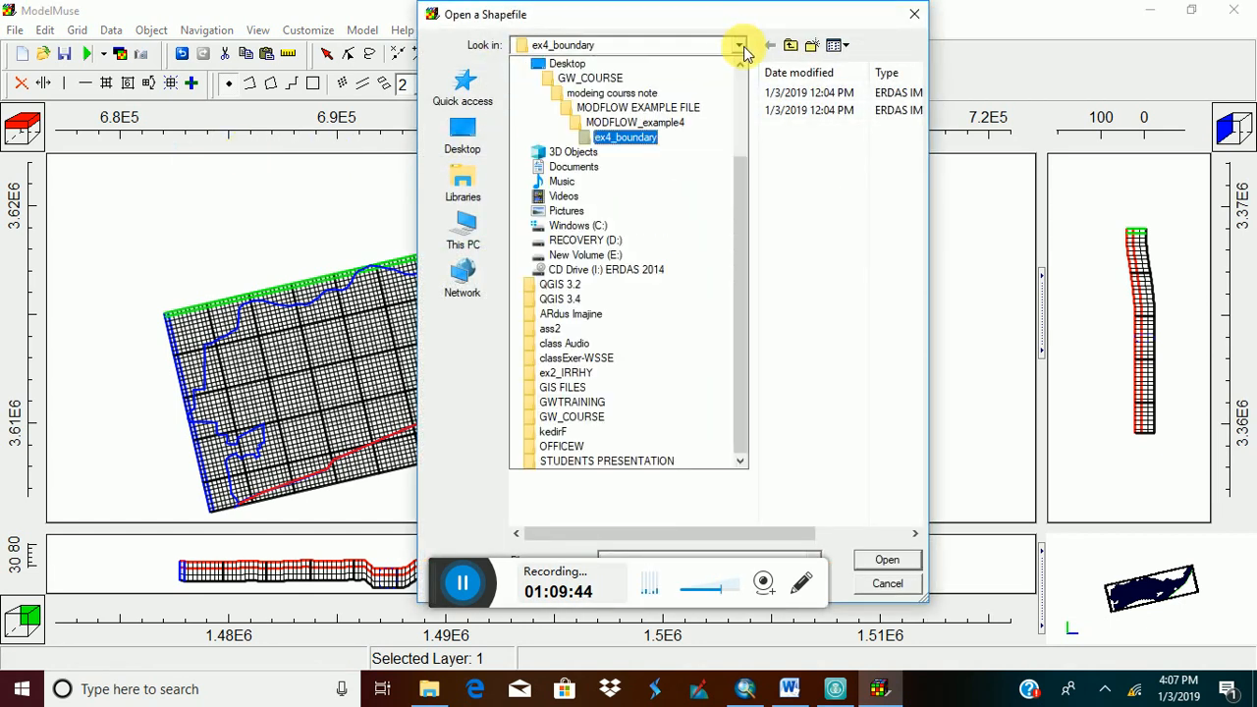
pyautogui.click(688, 124)
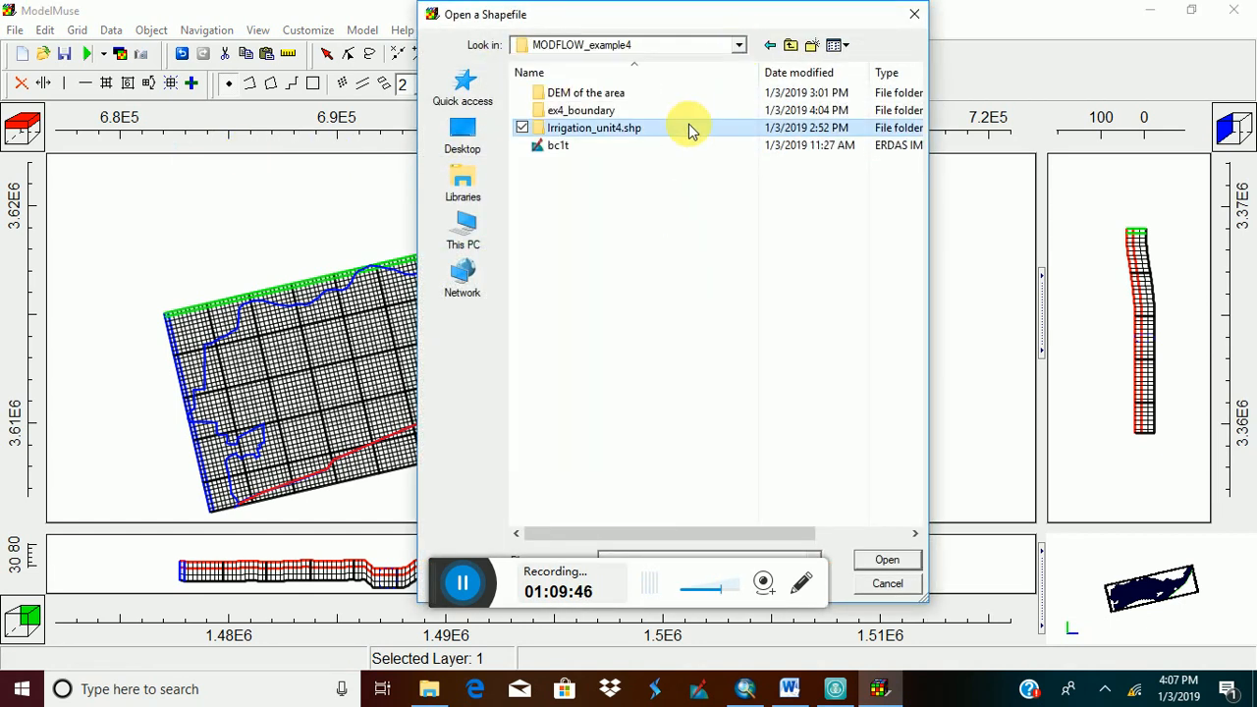
pyautogui.doubleClick(628, 130)
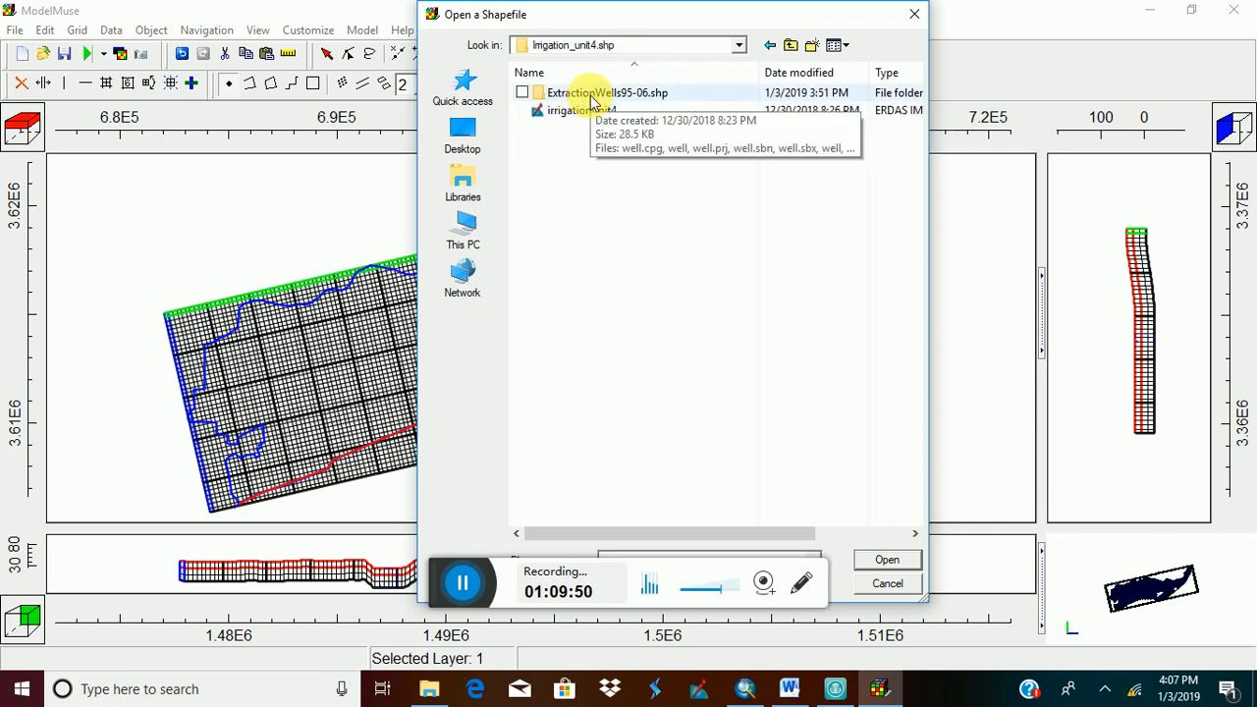
pyautogui.doubleClick(650, 94)
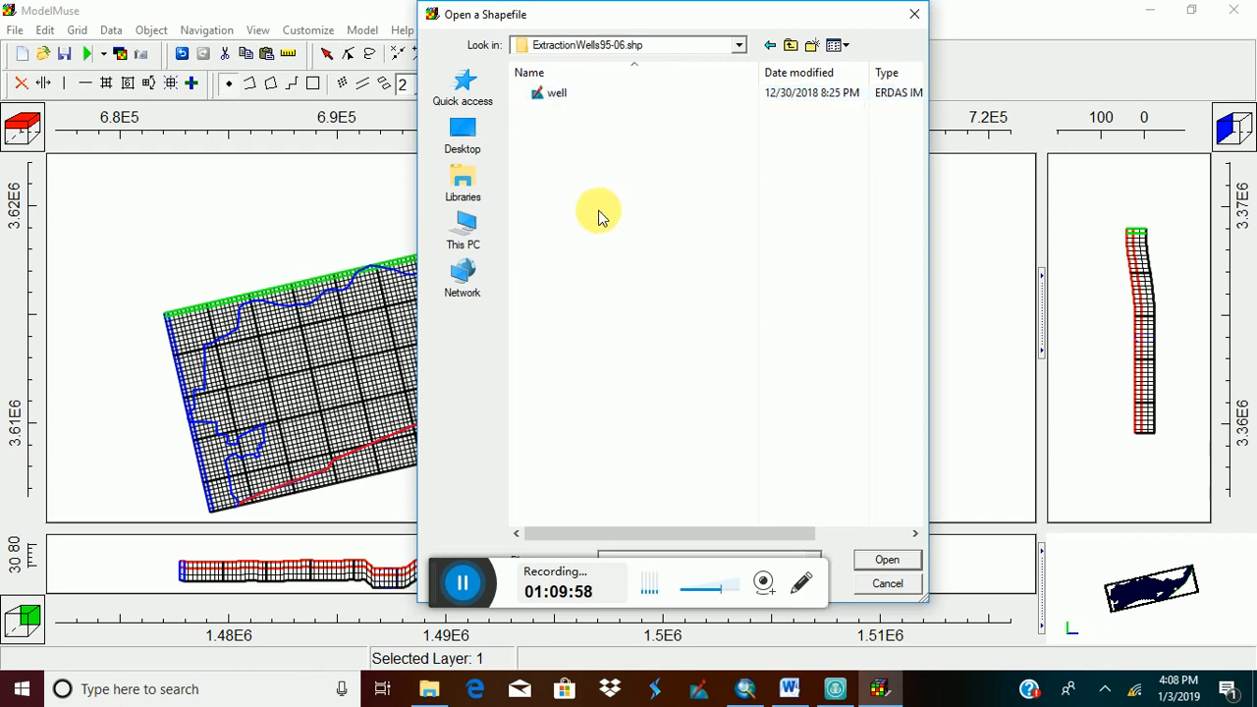
pyautogui.click(556, 92)
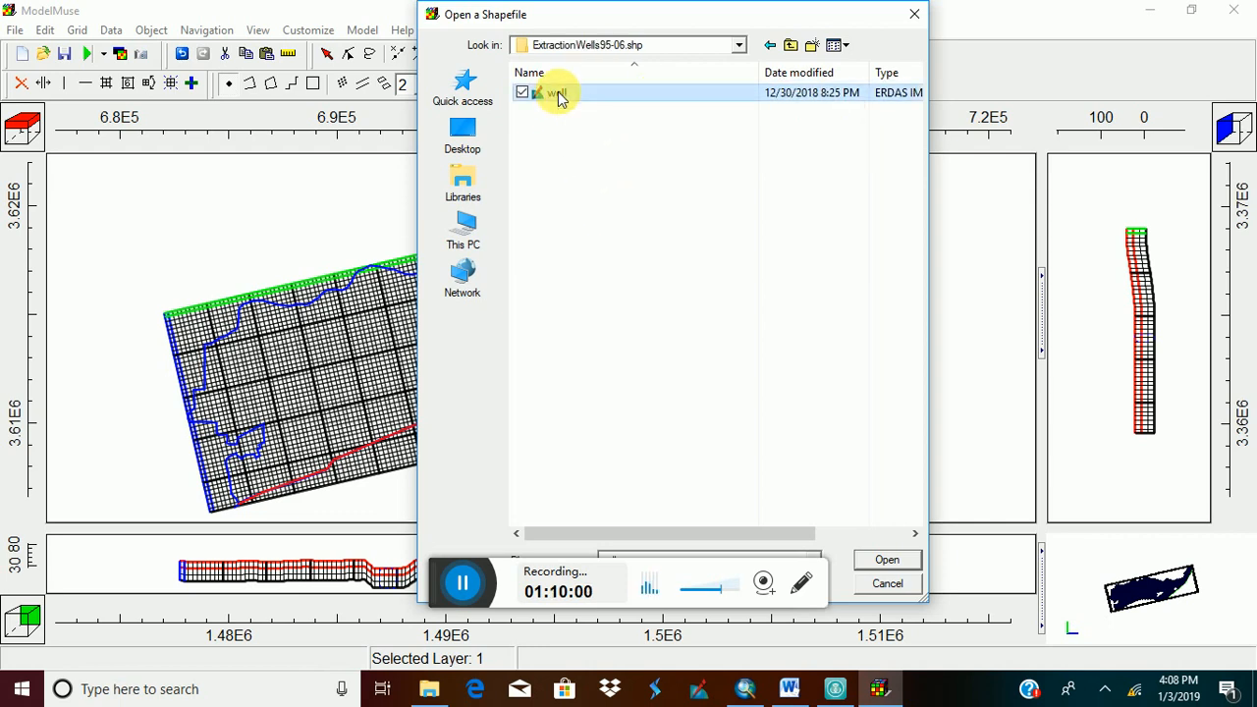
pyautogui.click(889, 564)
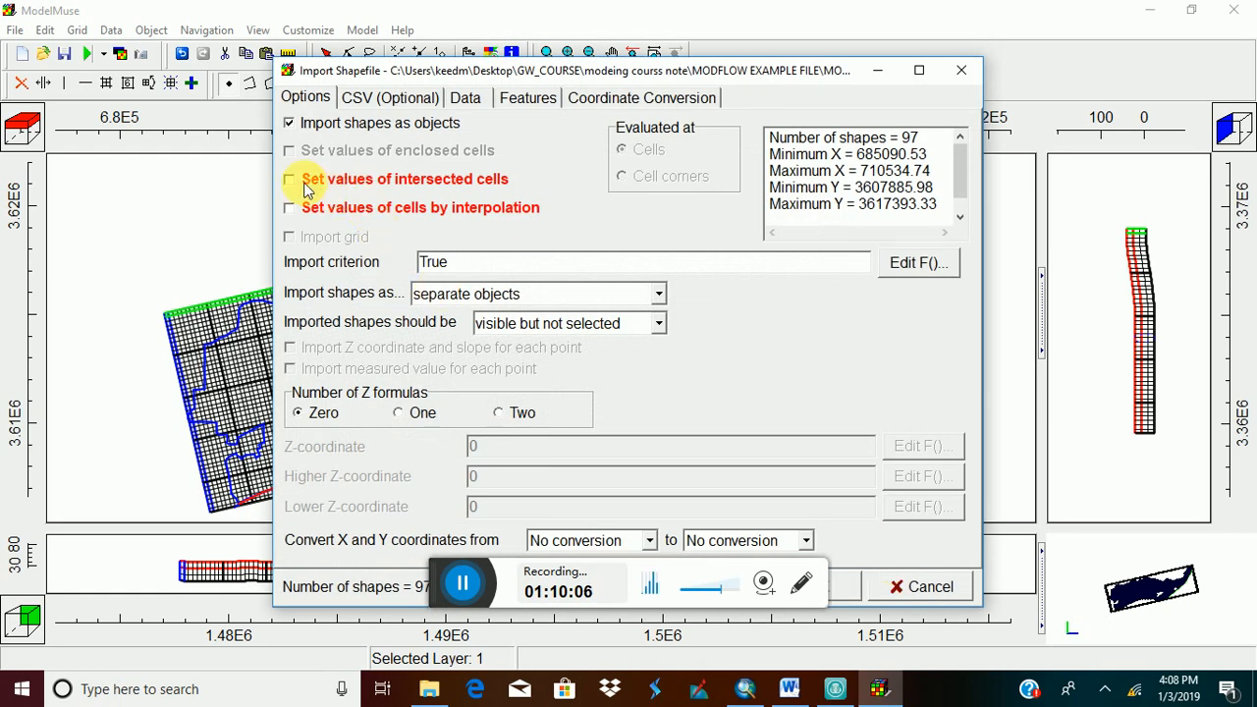
# Set the import to assign intersected cells with two Z formulas, Model_Top as higher and upper_sandy_unit_Bottom as lower Z-coordinate.
pyautogui.click(289, 180)
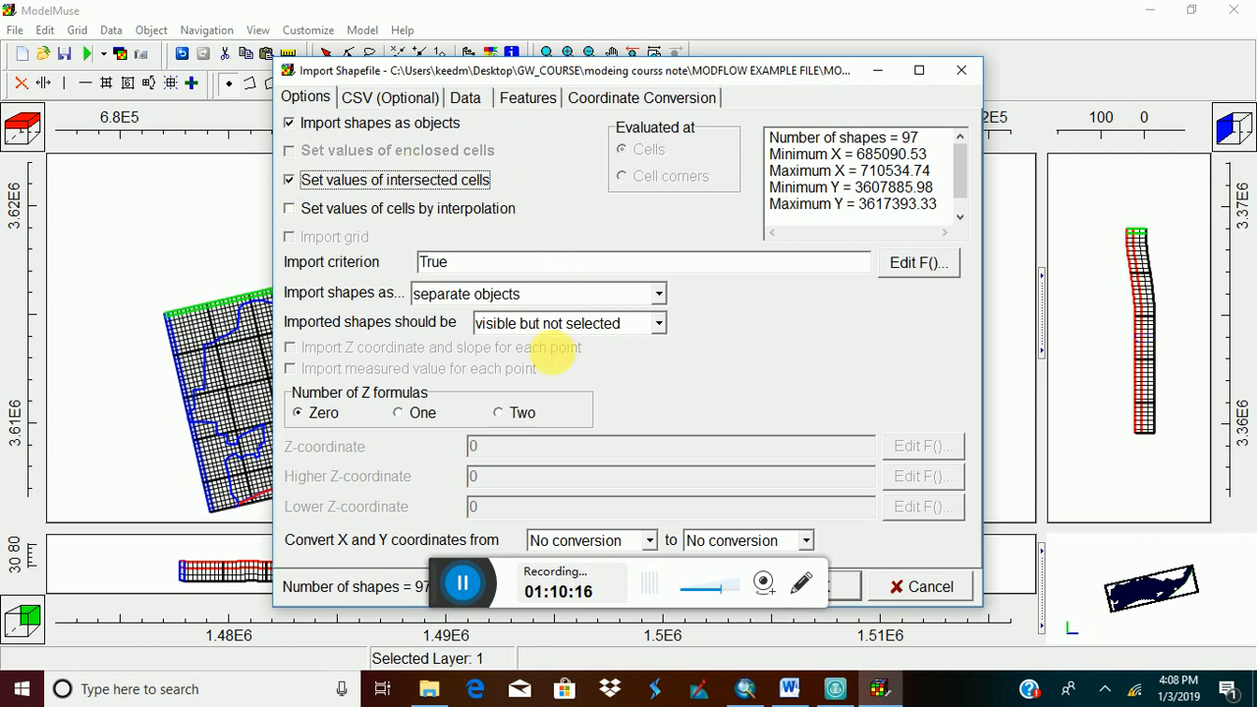
pyautogui.click(499, 414)
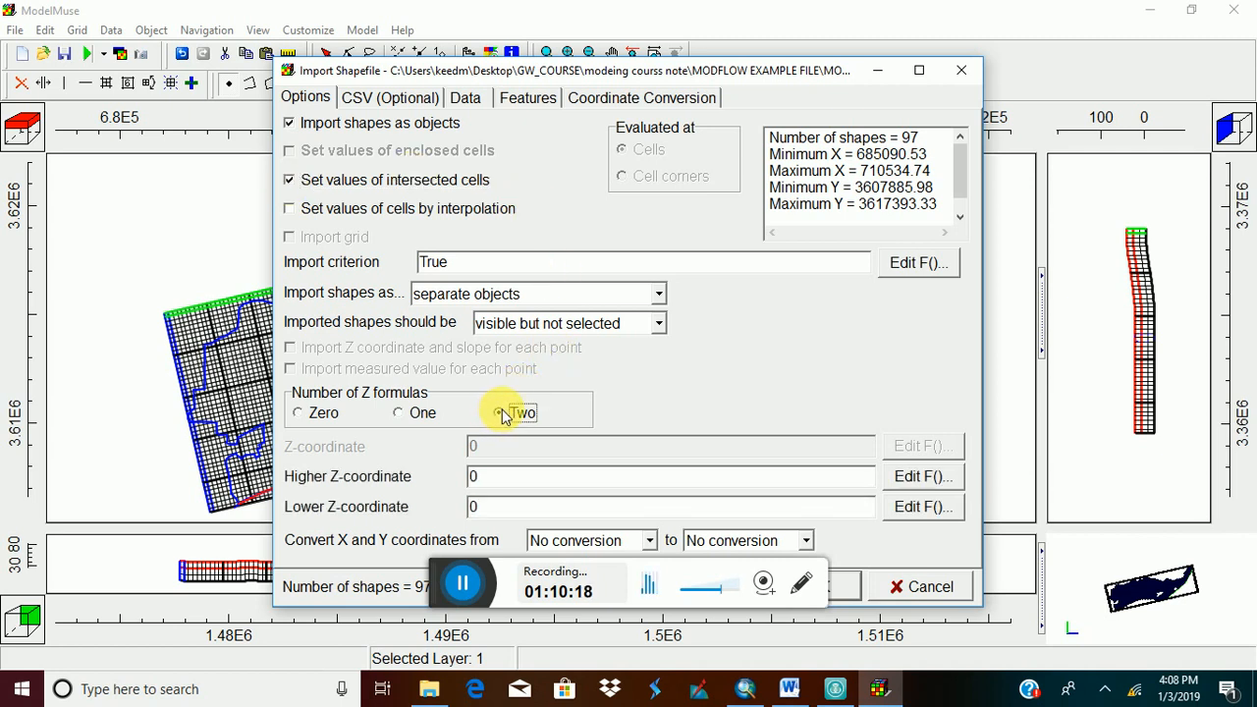
pyautogui.click(922, 477)
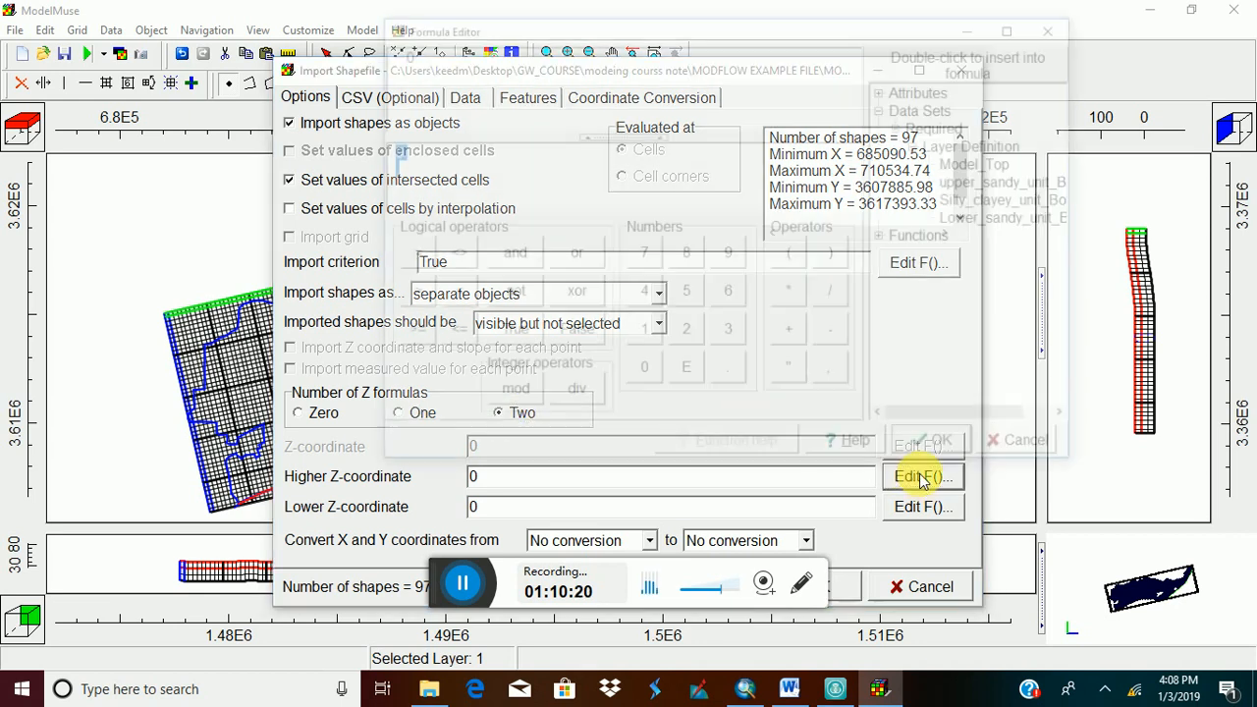
pyautogui.doubleClick(976, 167)
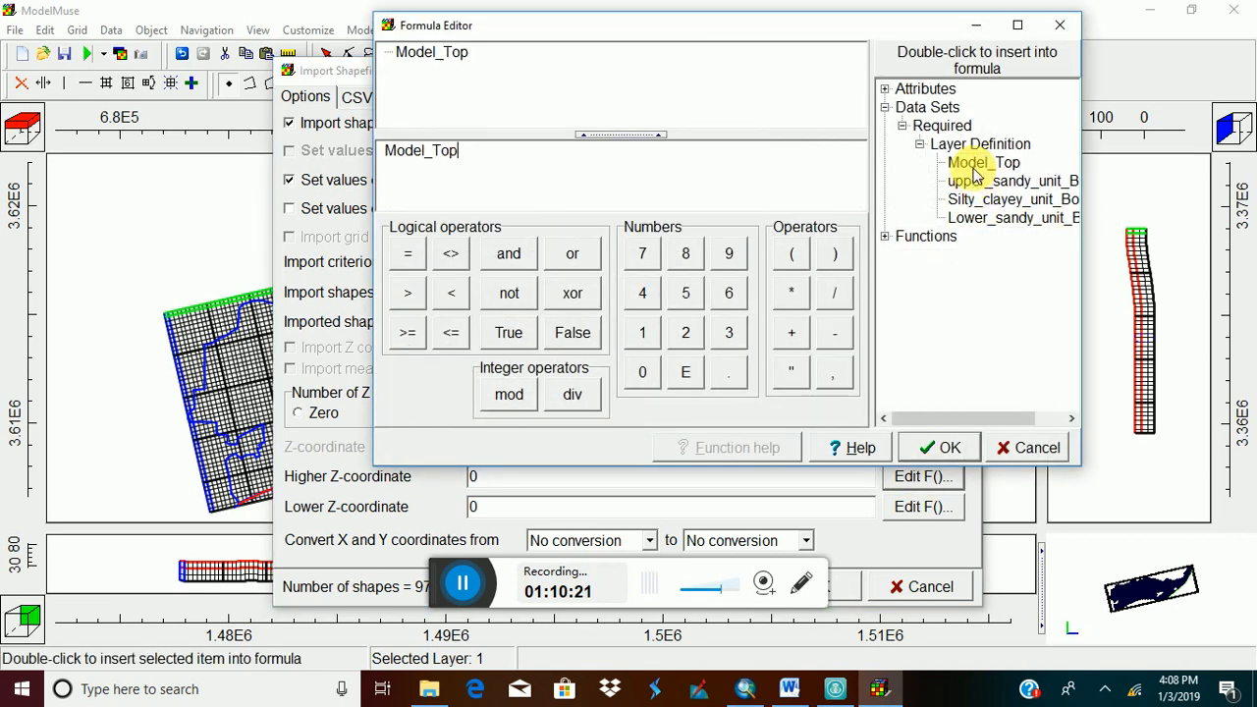
pyautogui.click(946, 447)
pyautogui.click(923, 507)
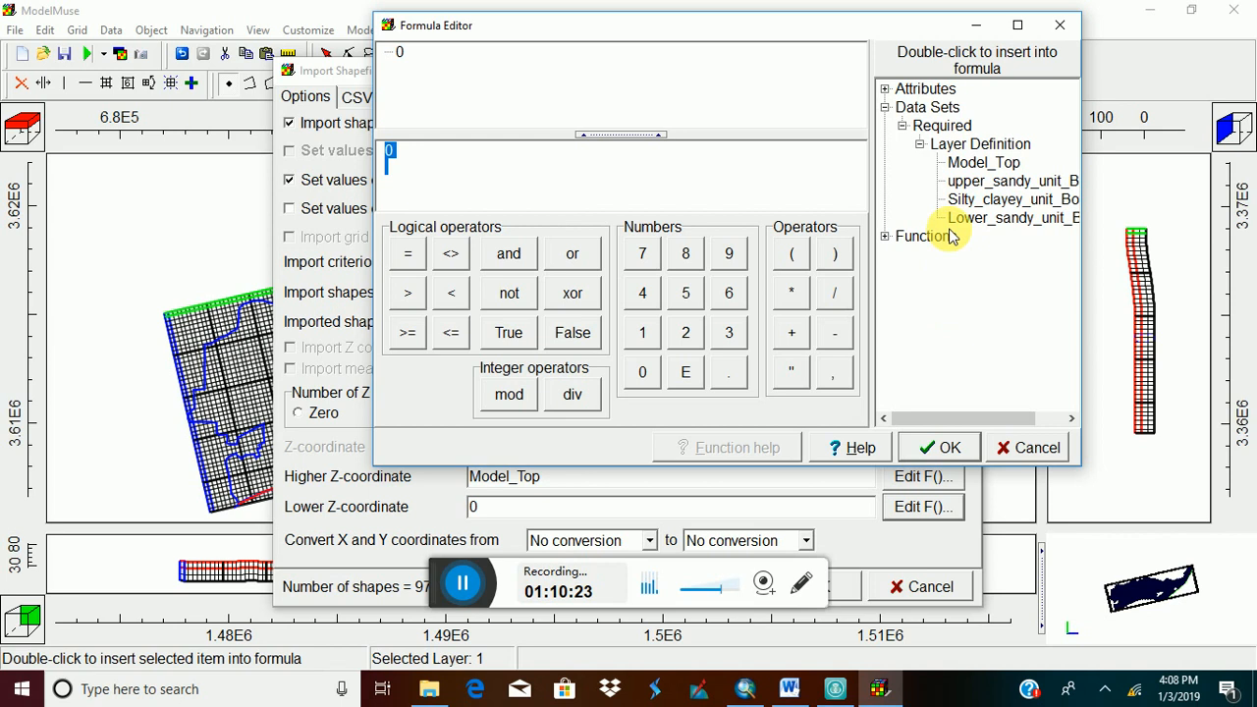
pyautogui.doubleClick(973, 181)
pyautogui.click(949, 449)
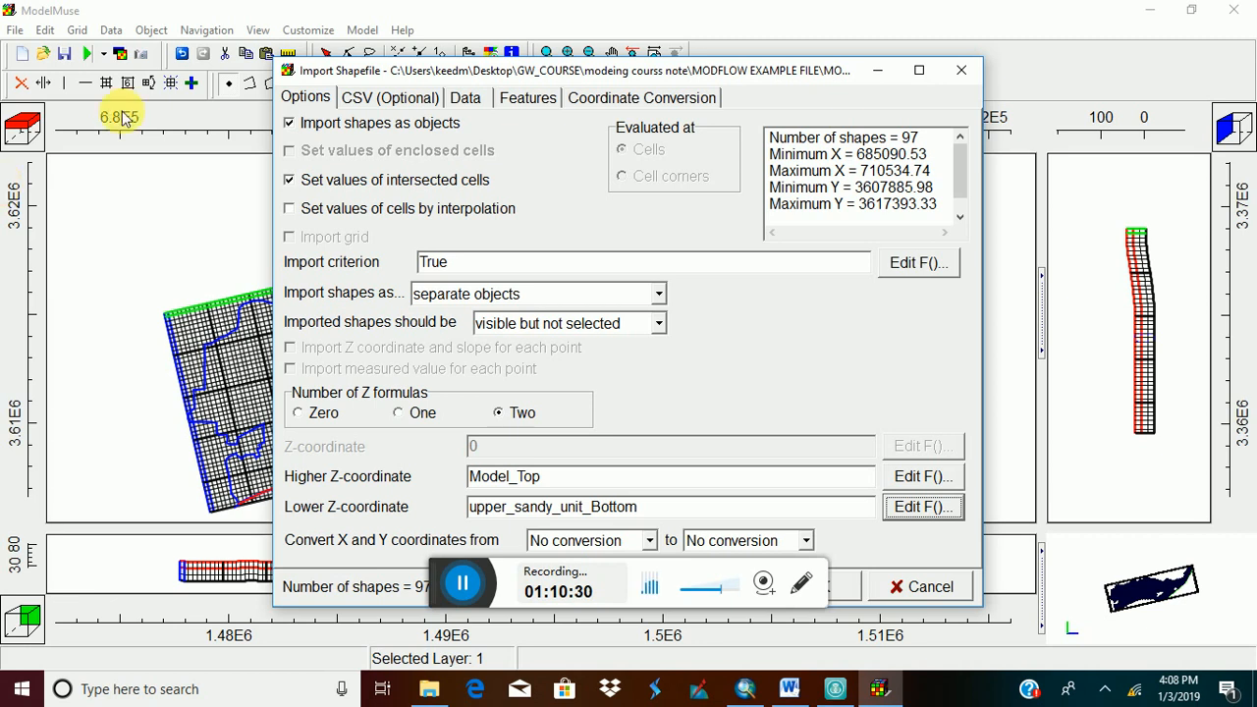
# Include all shapefile attributes and import the wells, creating new data sets with different names for duplicates.
pyautogui.click(467, 102)
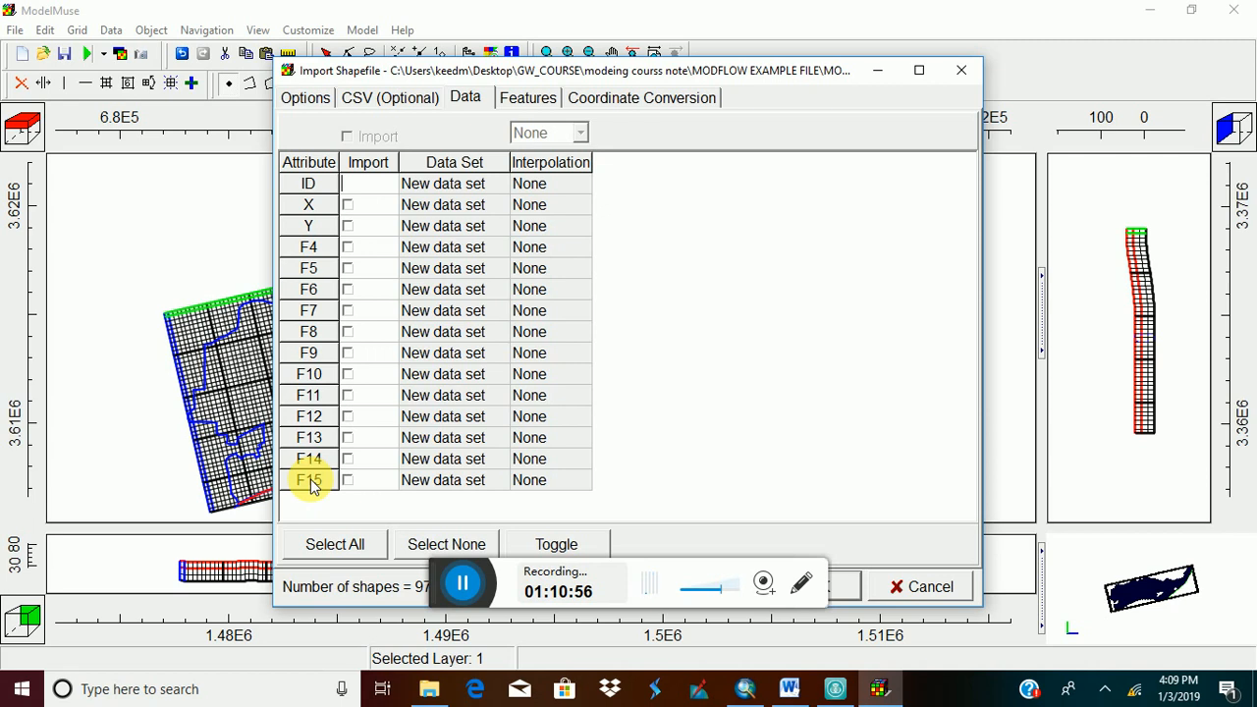
pyautogui.click(366, 551)
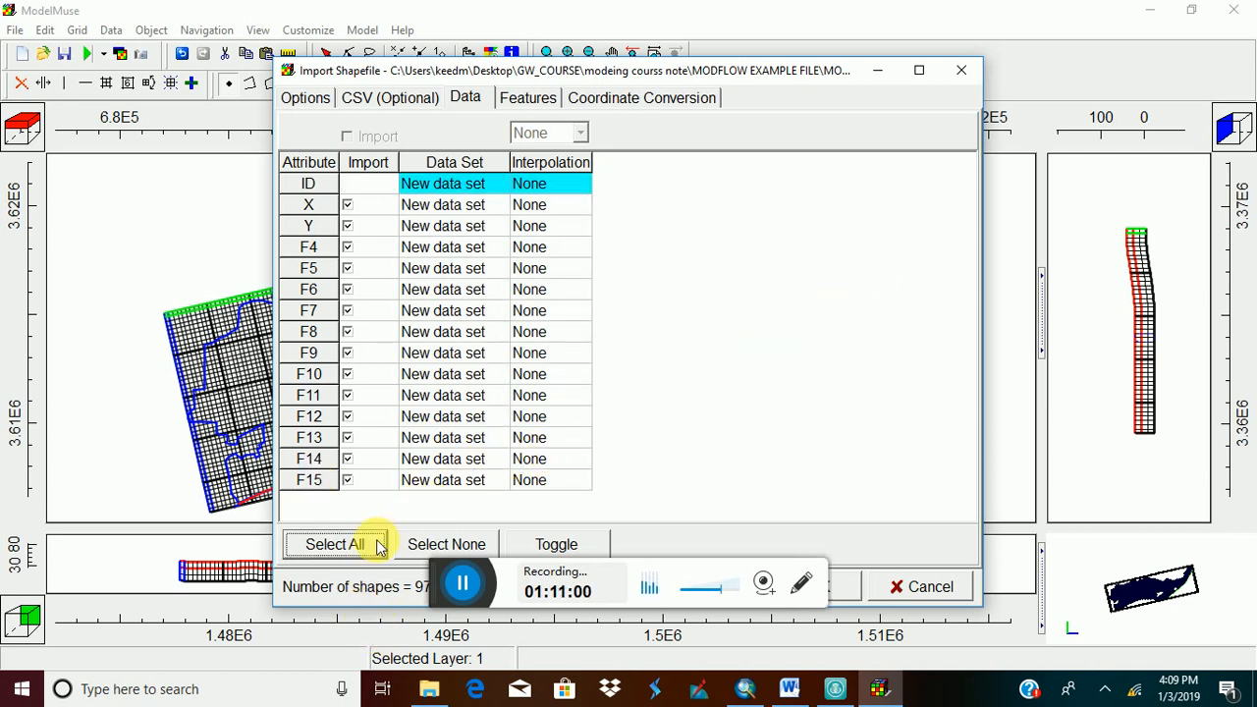
pyautogui.moveTo(750, 73); pyautogui.dragTo(870, 5)
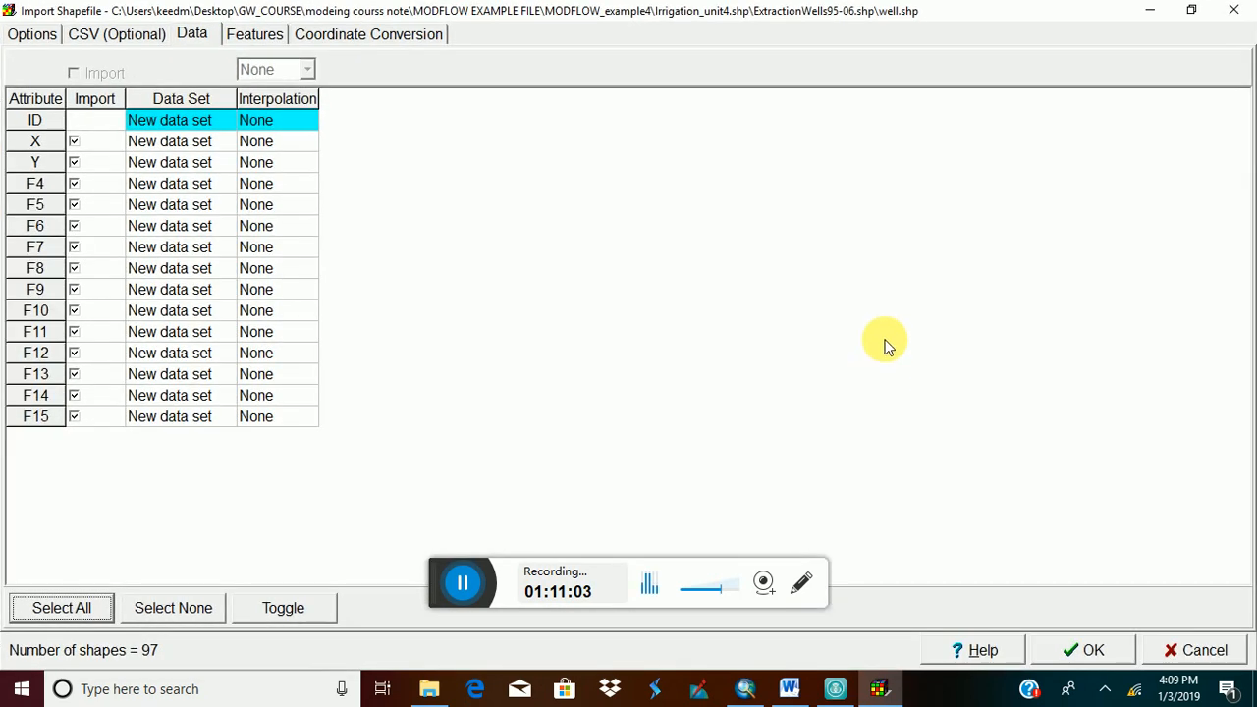
pyautogui.click(1192, 10)
pyautogui.moveTo(834, 68); pyautogui.dragTo(935, 36)
pyautogui.click(923, 553)
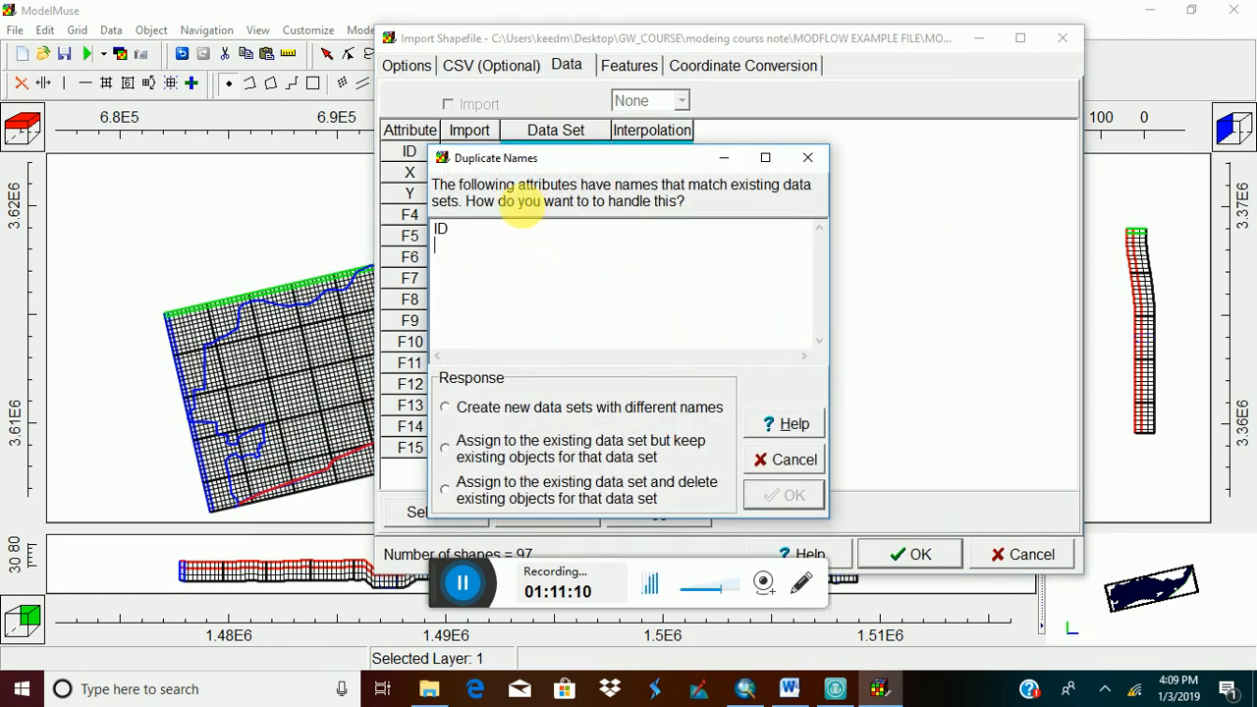
pyautogui.moveTo(551, 165); pyautogui.dragTo(597, 167)
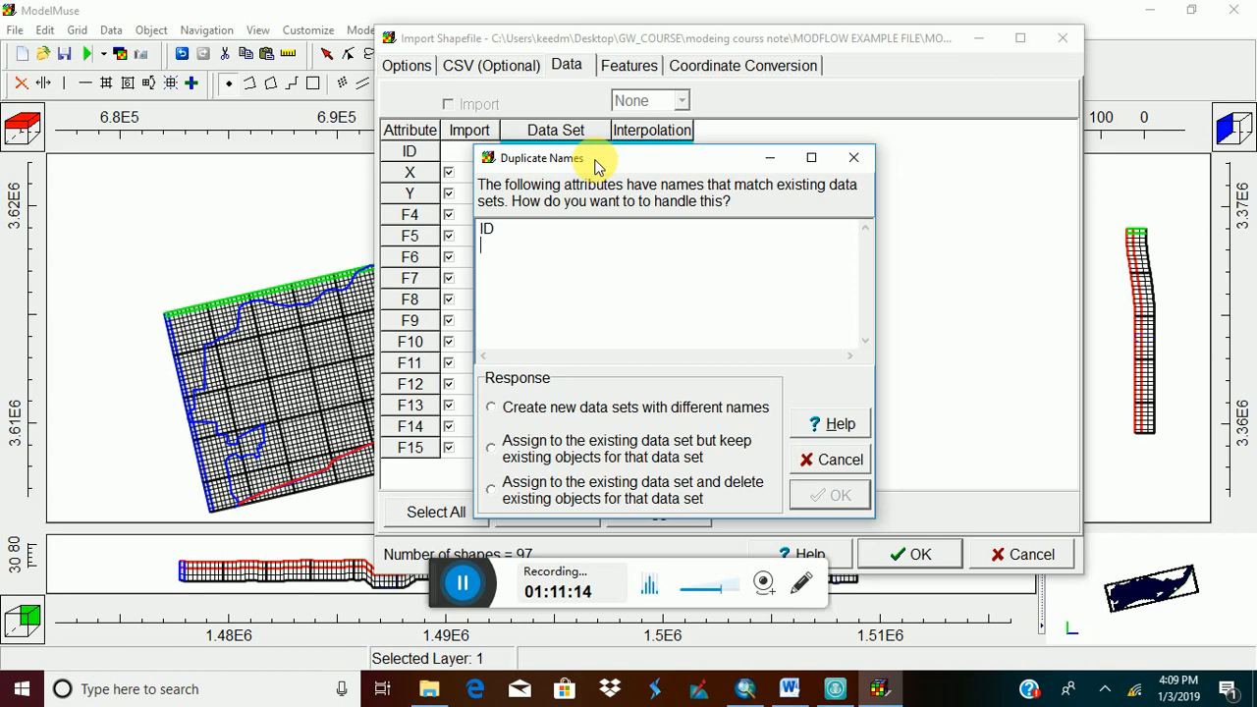
pyautogui.click(491, 409)
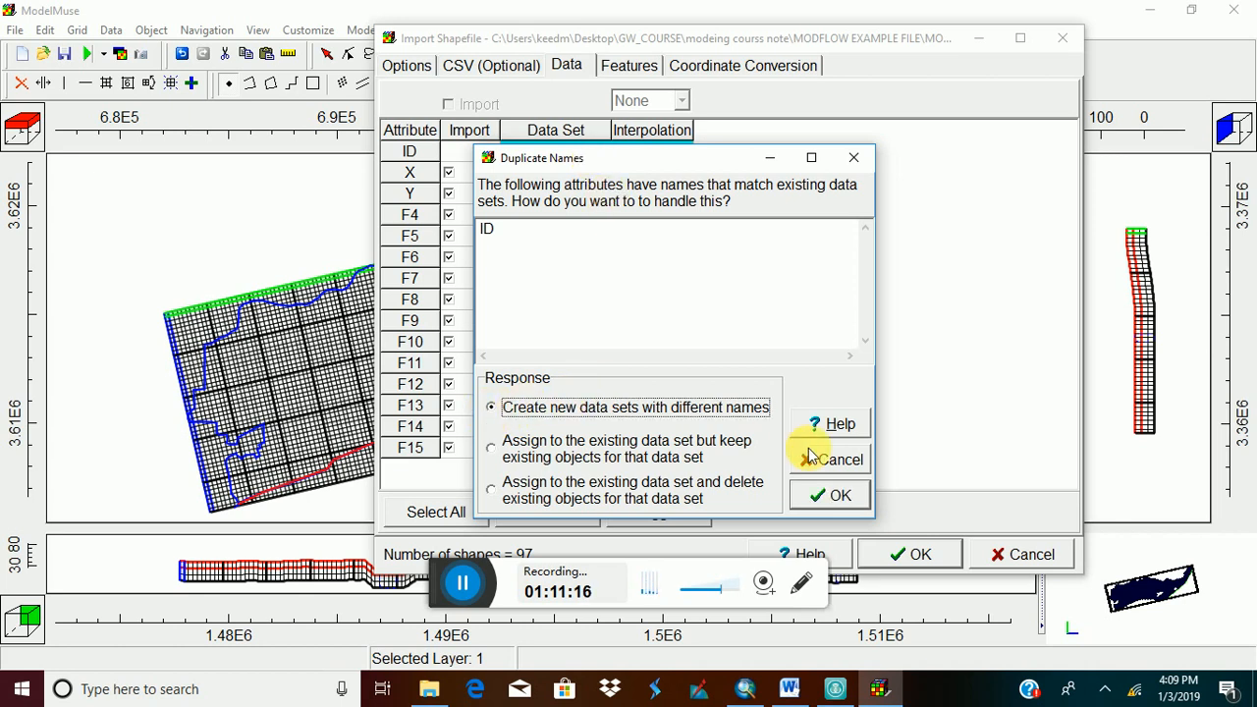
pyautogui.click(837, 497)
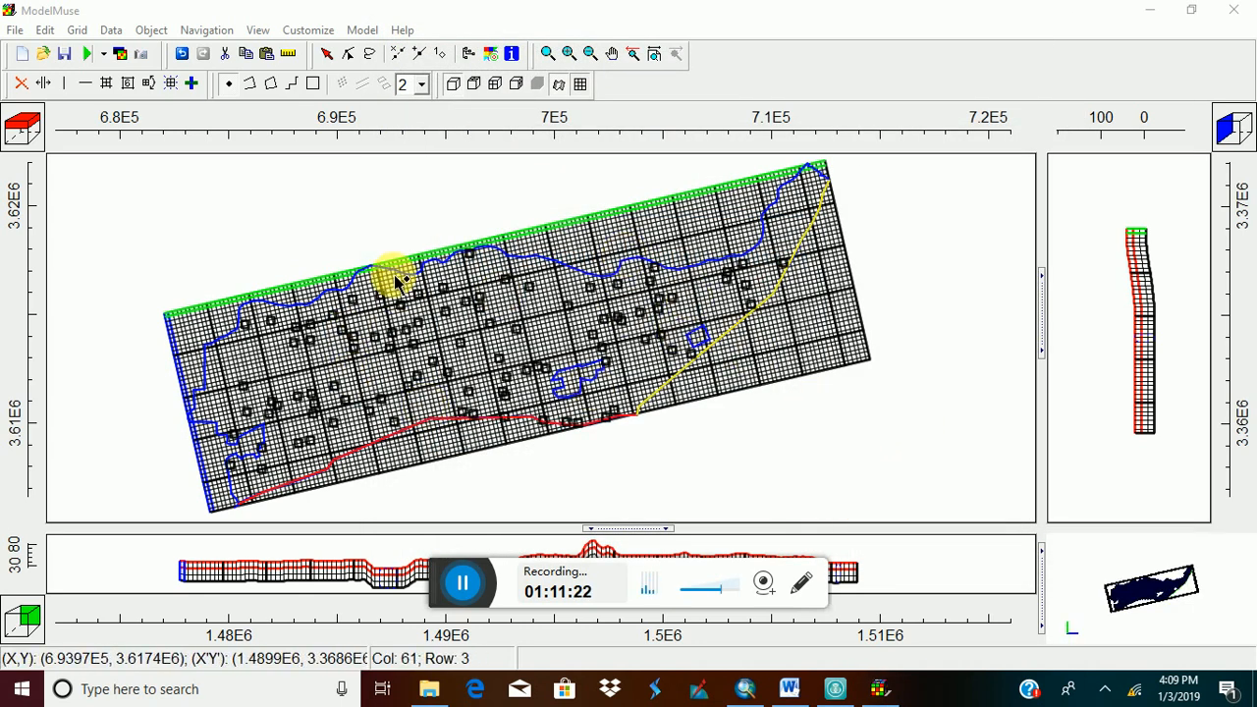
# Compare the imported wells with the ArcMap map, select all point objects in ModelMuse's top view and open their shared properties.
pyautogui.click(746, 690)
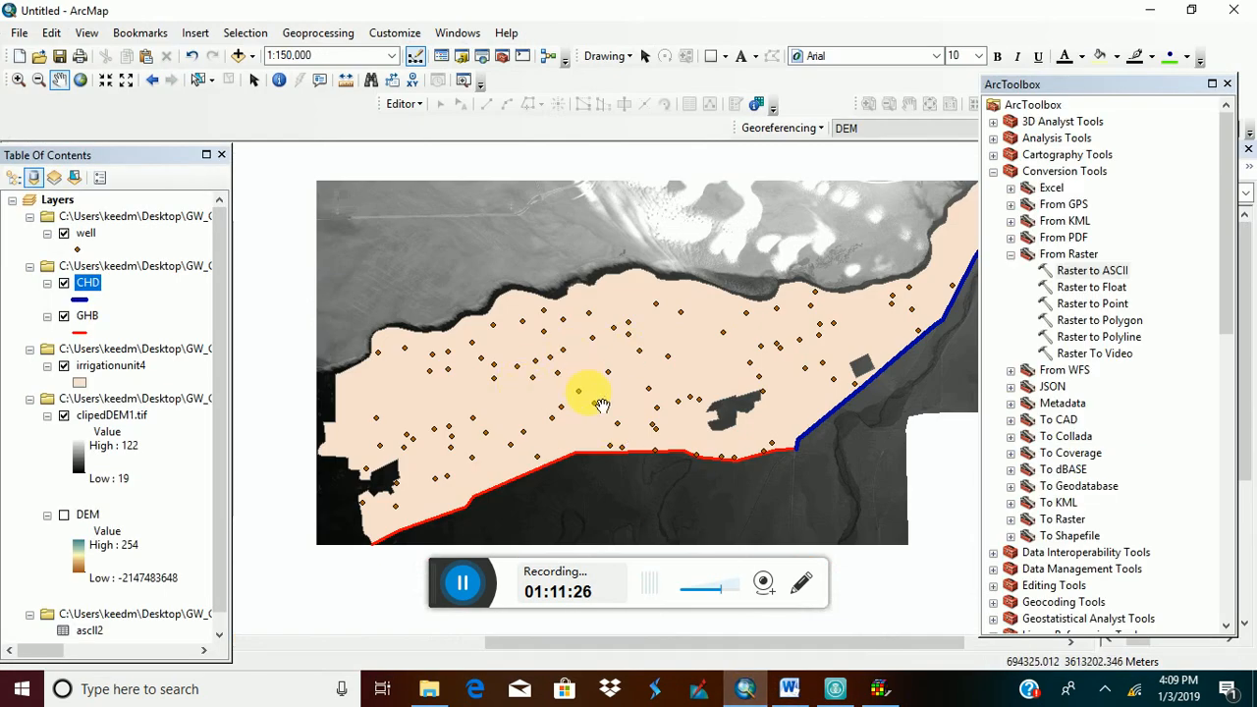
pyautogui.click(1146, 11)
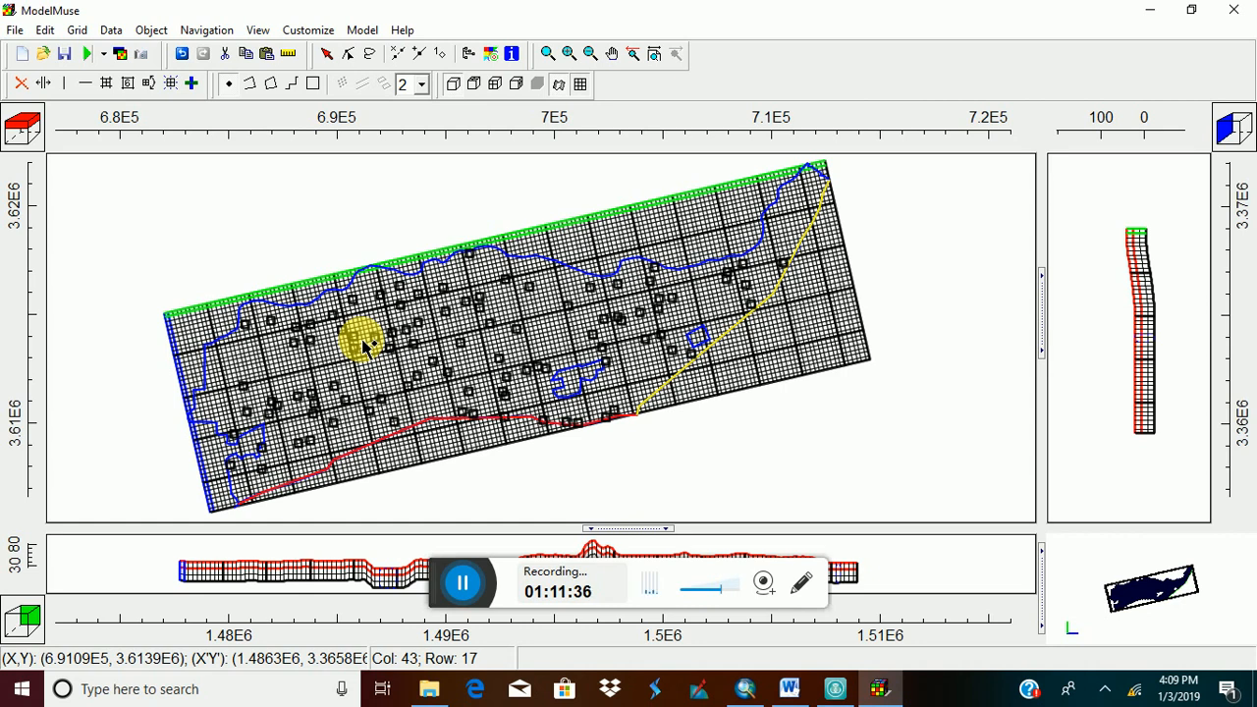
pyautogui.click(327, 53)
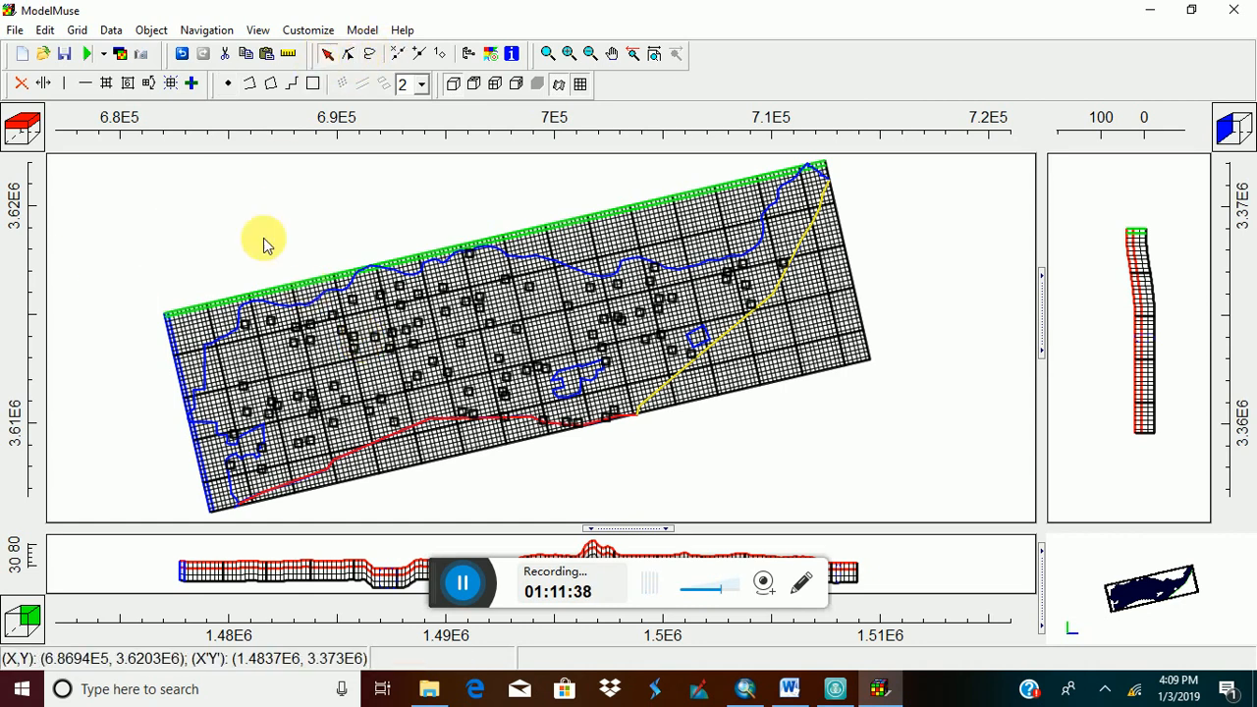
pyautogui.moveTo(125, 223); pyautogui.dragTo(831, 502)
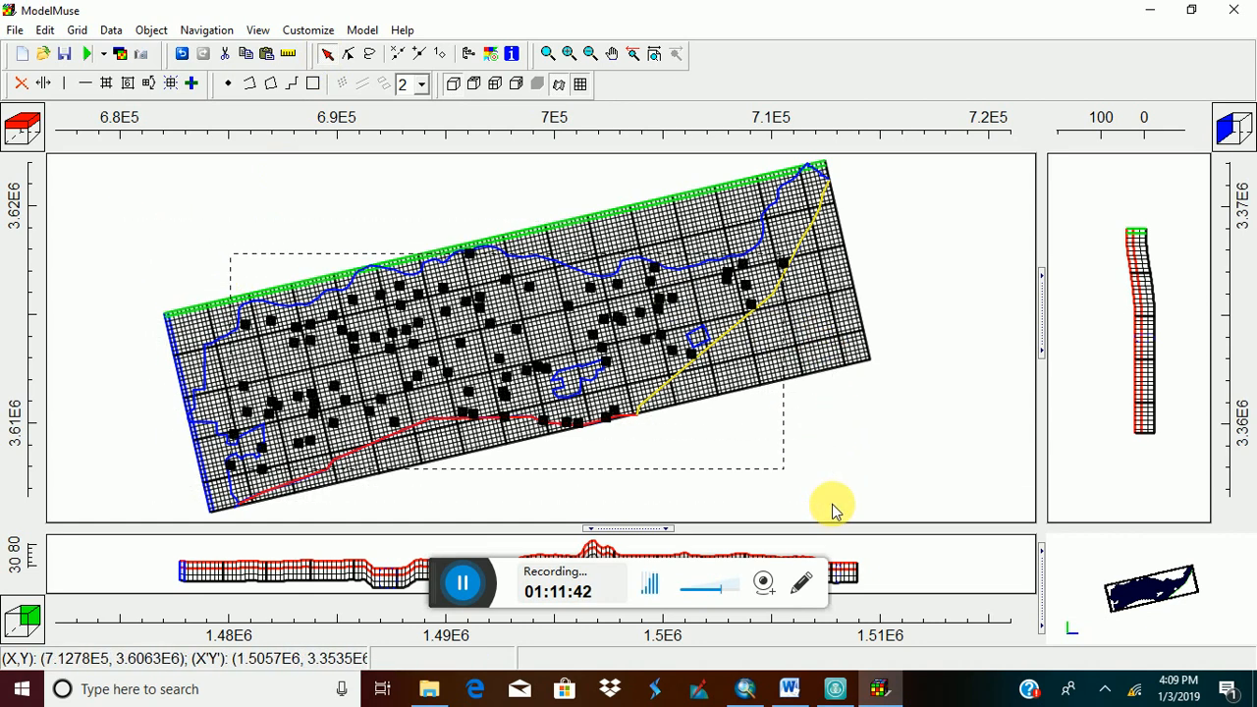
pyautogui.doubleClick(492, 331)
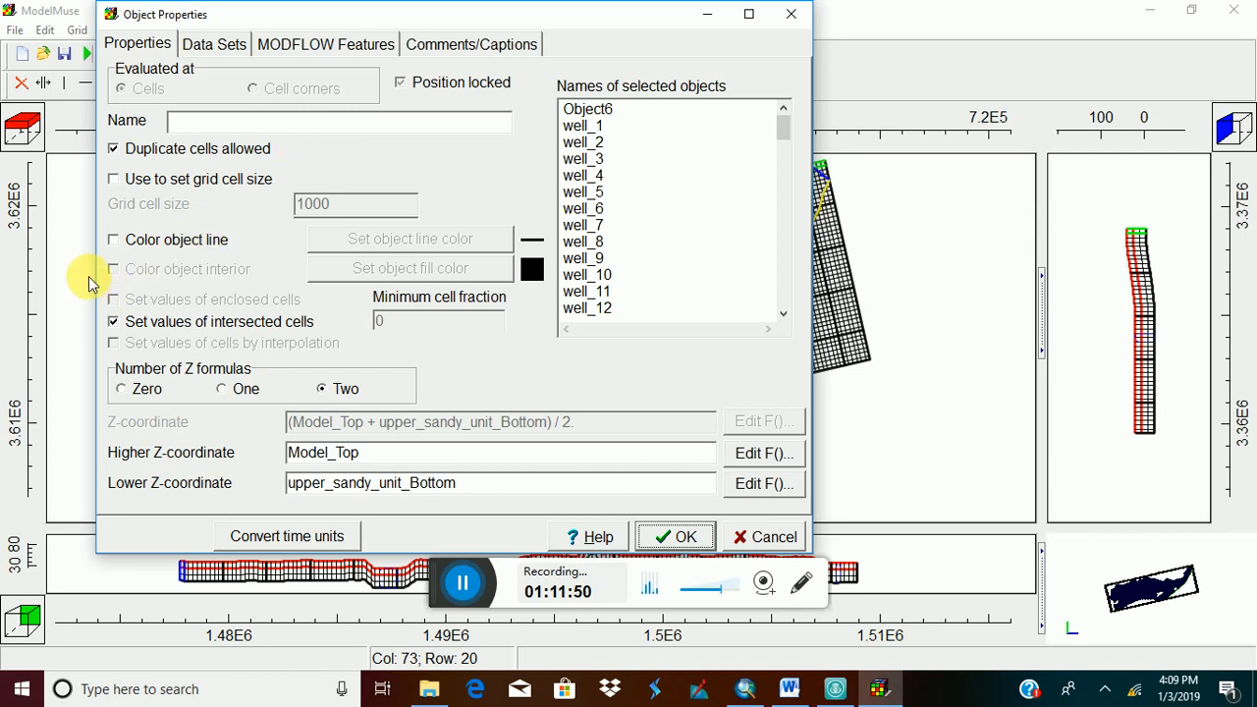
# Enable a coloured object line for the selected well objects and make the line red.
pyautogui.click(113, 241)
pyautogui.click(420, 240)
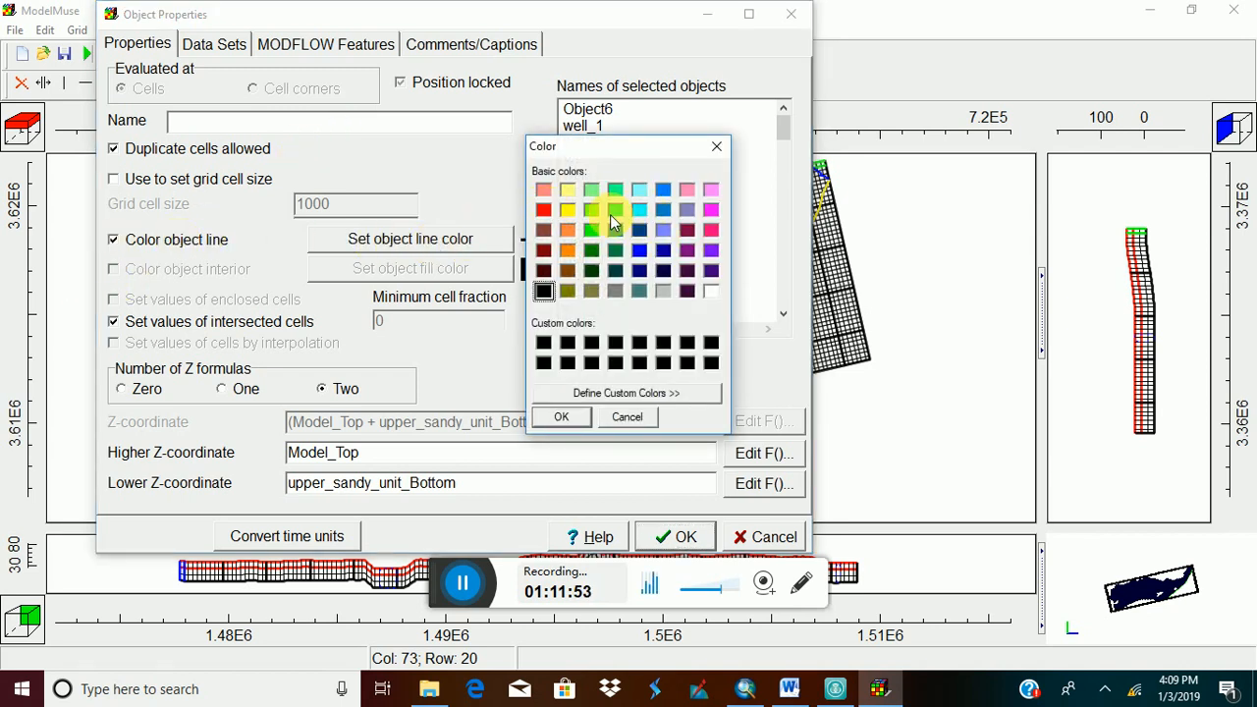
pyautogui.click(544, 210)
pyautogui.click(564, 418)
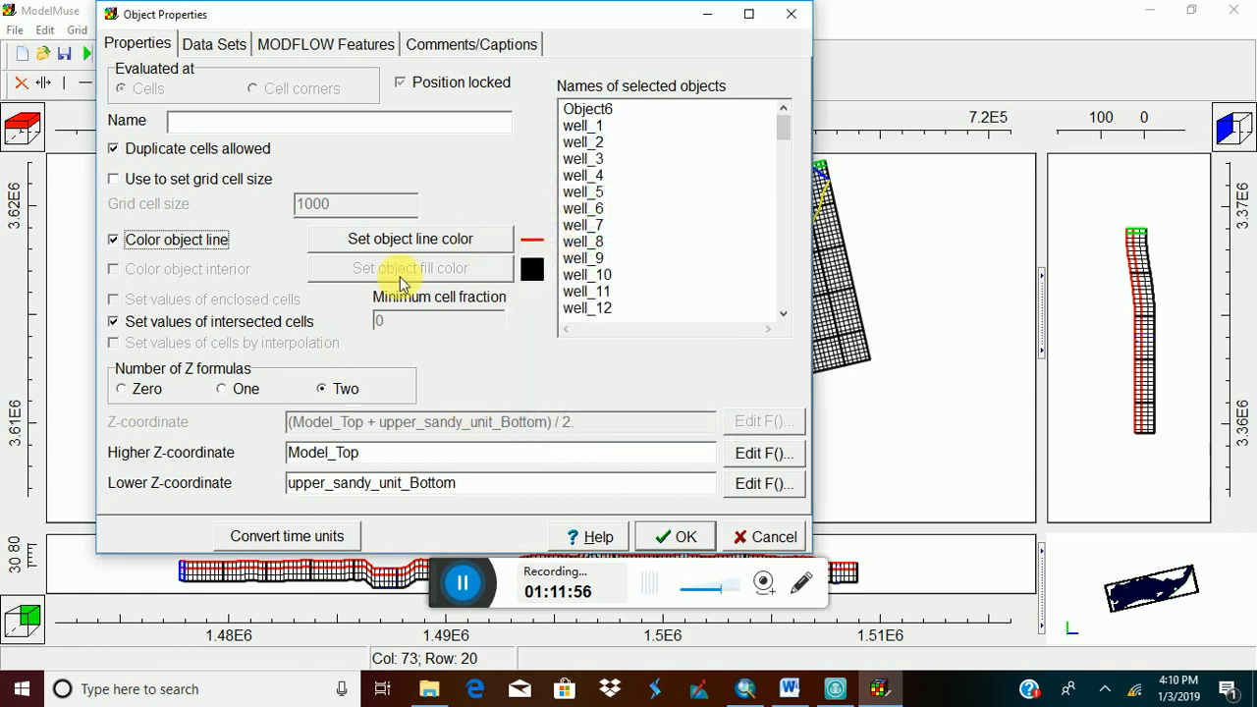
# Set the number of times to 11 for the selected objects' Well package in the MODFLOW features.
pyautogui.click(342, 47)
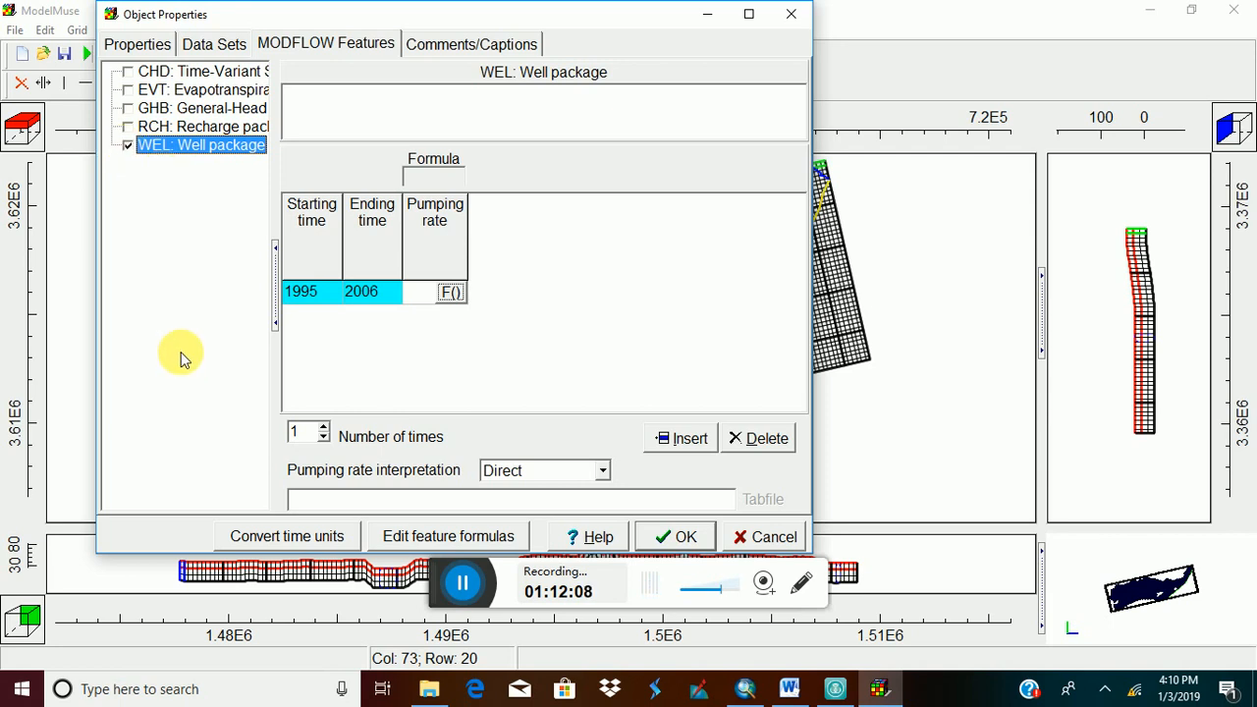
pyautogui.click(297, 433)
pyautogui.write('1')
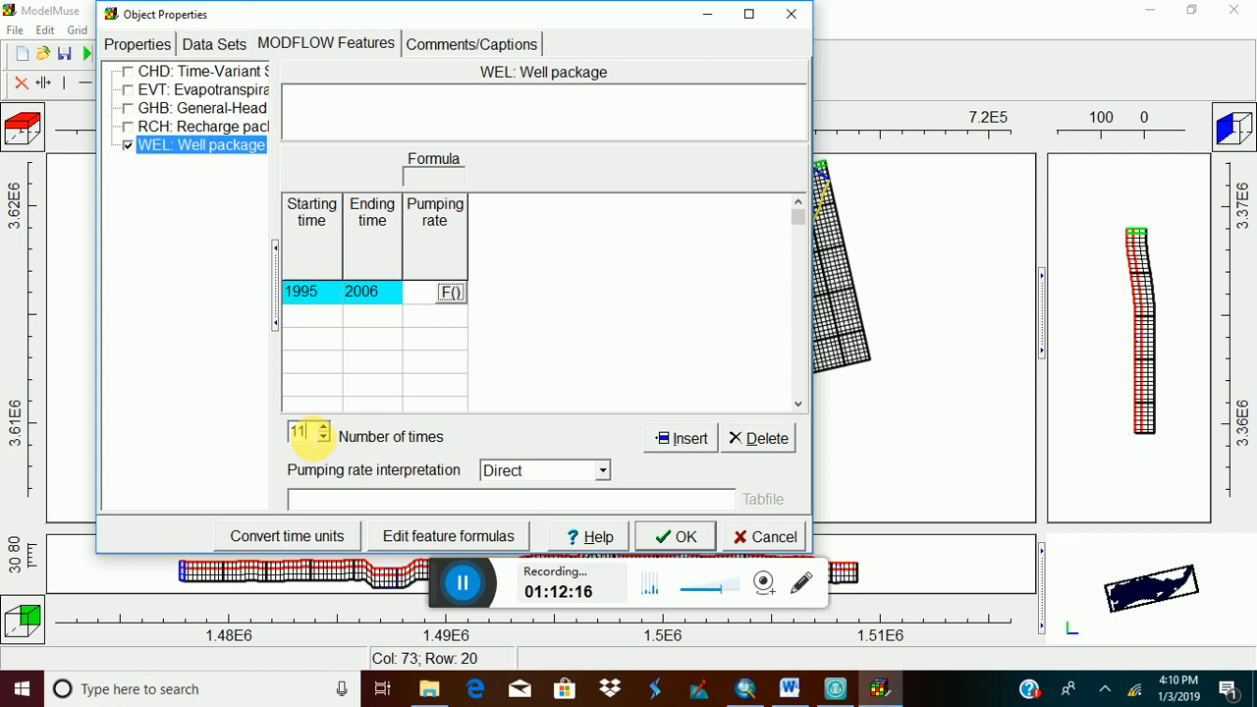
# Set the ending times of the first two well stress periods, starting 1995 and 1996, to 1996 and 1997.
pyautogui.click(326, 299)
pyautogui.click(361, 291)
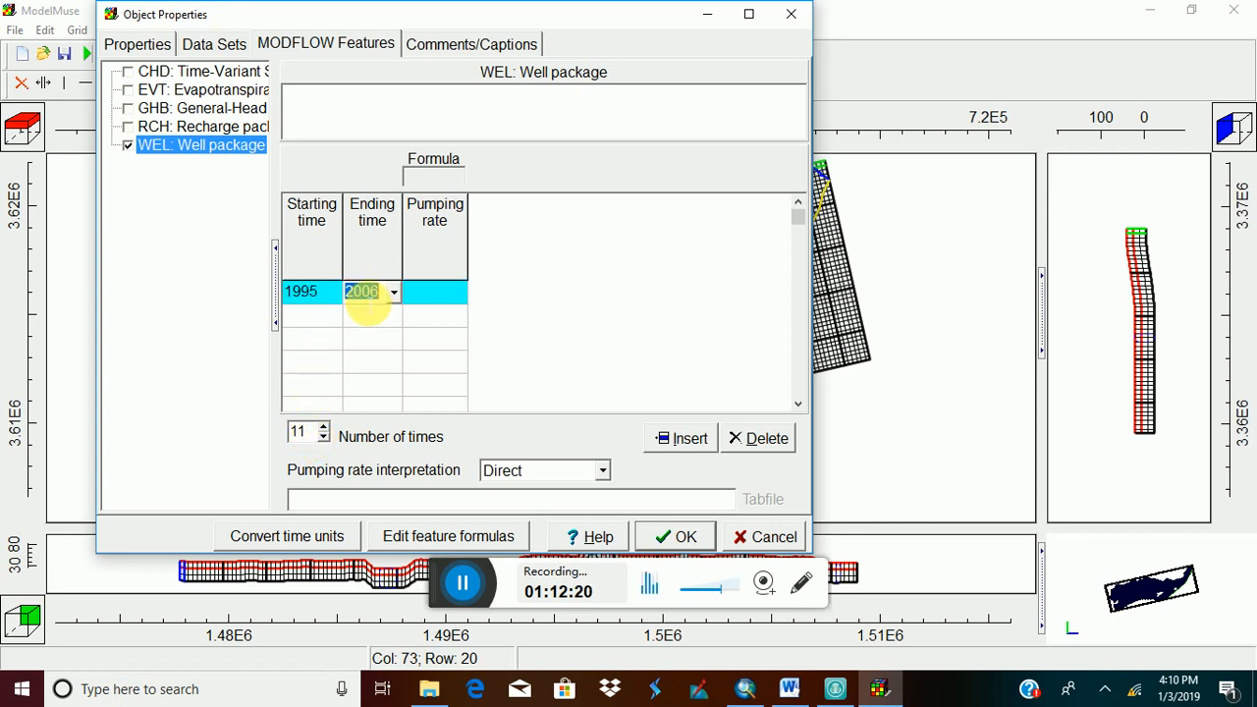
pyautogui.click(393, 292)
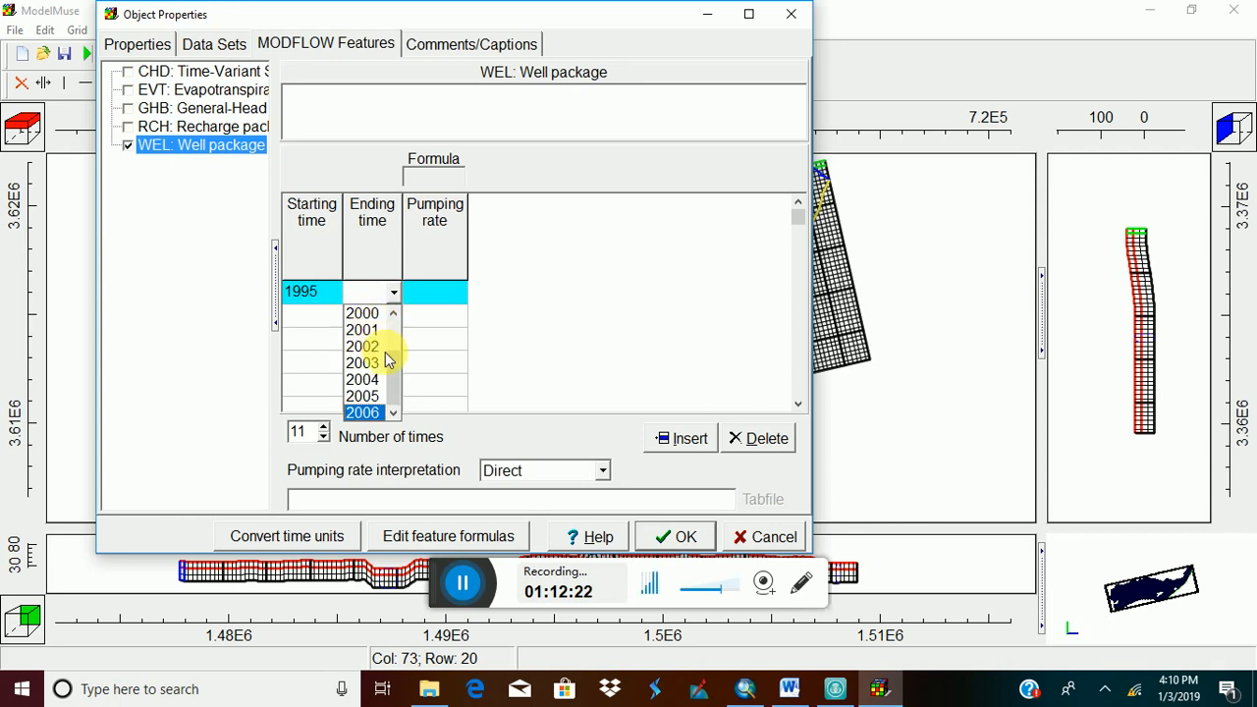
pyautogui.moveTo(391, 361); pyautogui.dragTo(389, 317)
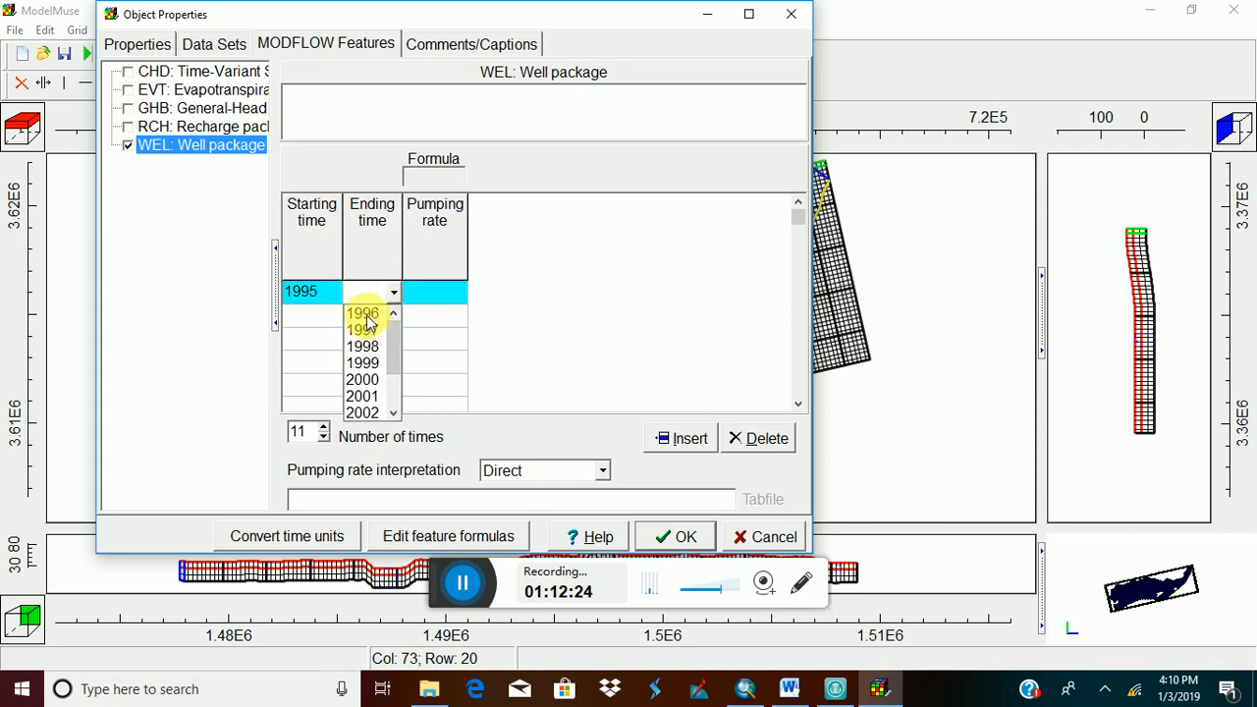
pyautogui.click(362, 313)
pyautogui.click(358, 316)
pyautogui.click(393, 315)
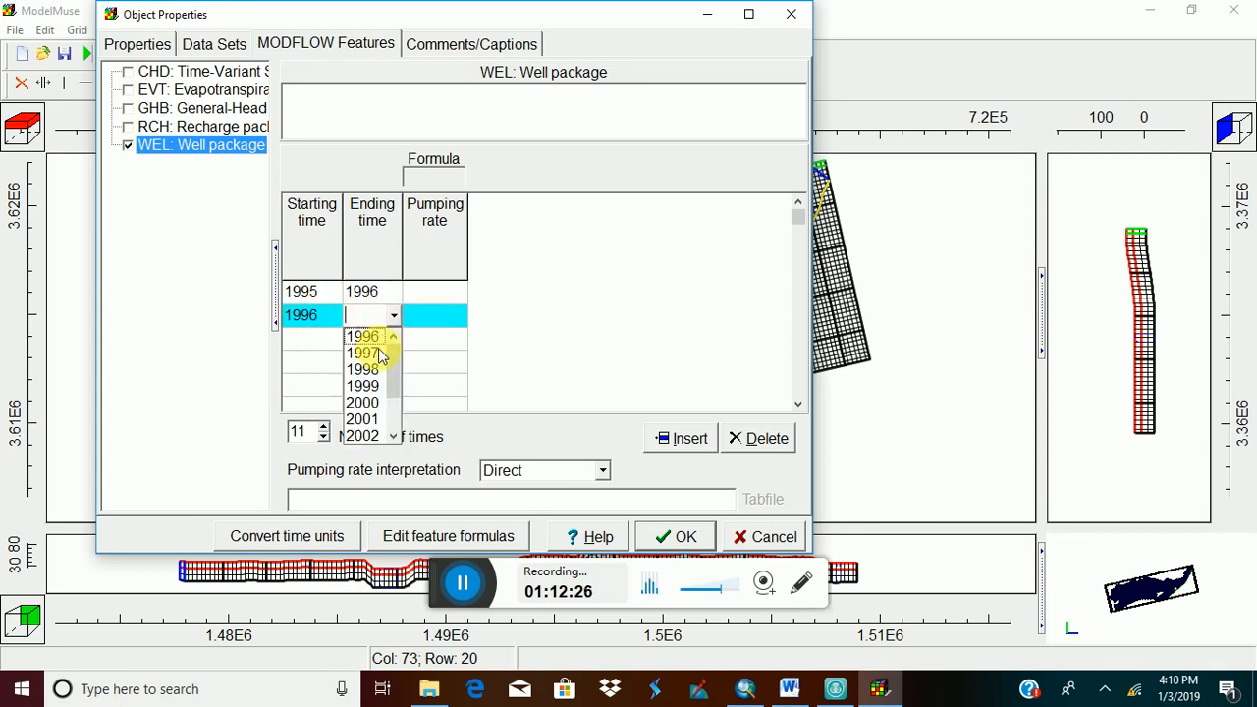
pyautogui.click(378, 354)
# Set the ending times of the well periods starting in 1997 and 1998 to 1998 and 1999.
pyautogui.click(359, 339)
pyautogui.click(393, 339)
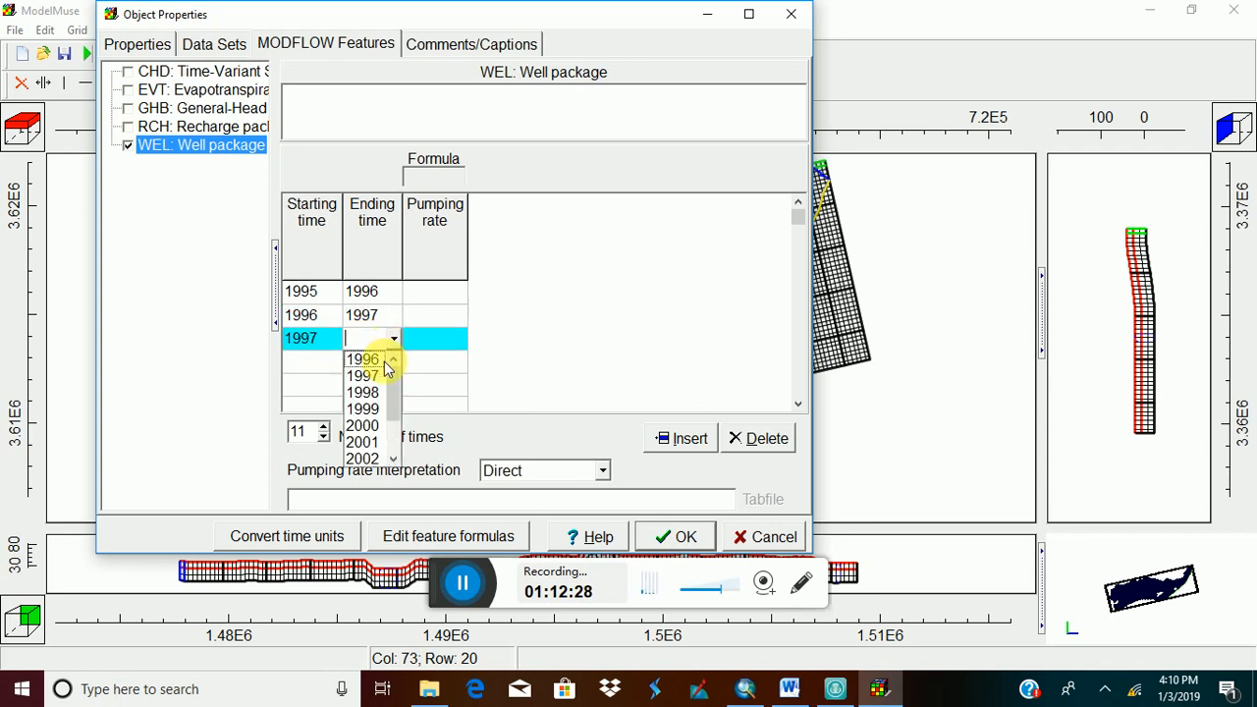
pyautogui.click(363, 392)
pyautogui.click(358, 362)
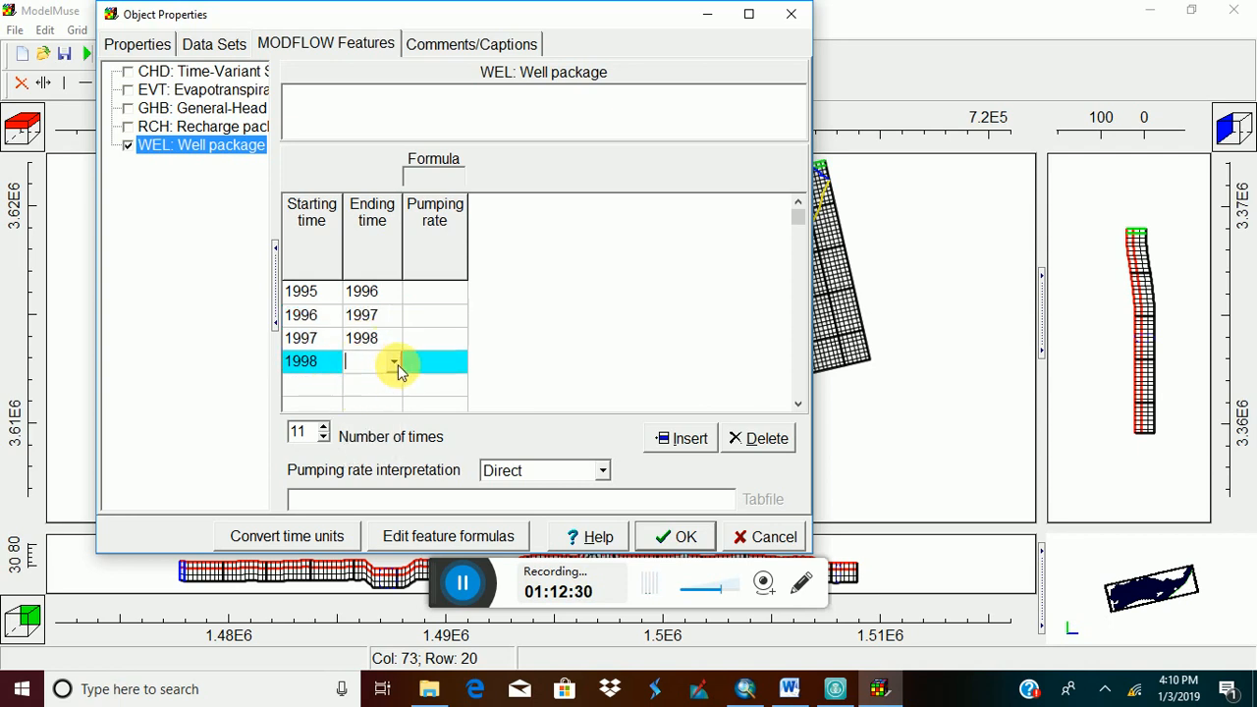
pyautogui.click(394, 362)
pyautogui.click(365, 430)
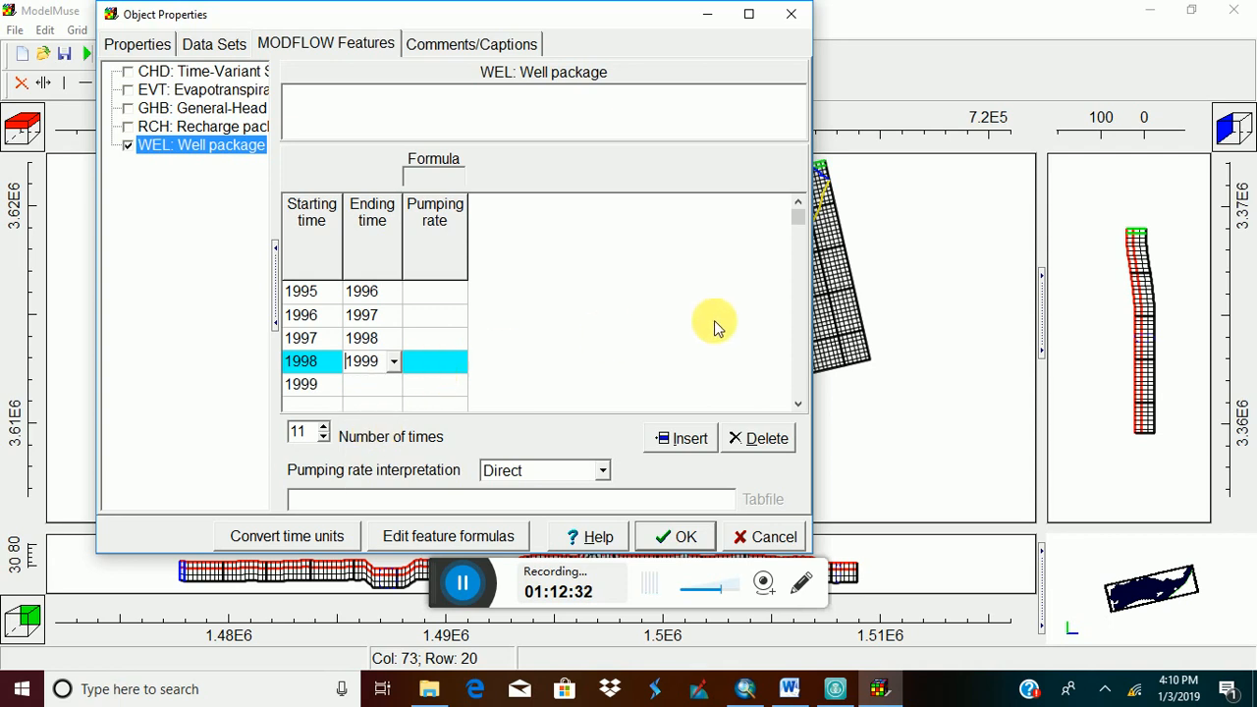
# Set the ending times of the well periods starting in 1999 and 2000 to 2000 and 2001.
pyautogui.click(798, 403)
pyautogui.click(798, 403)
pyautogui.click(798, 403)
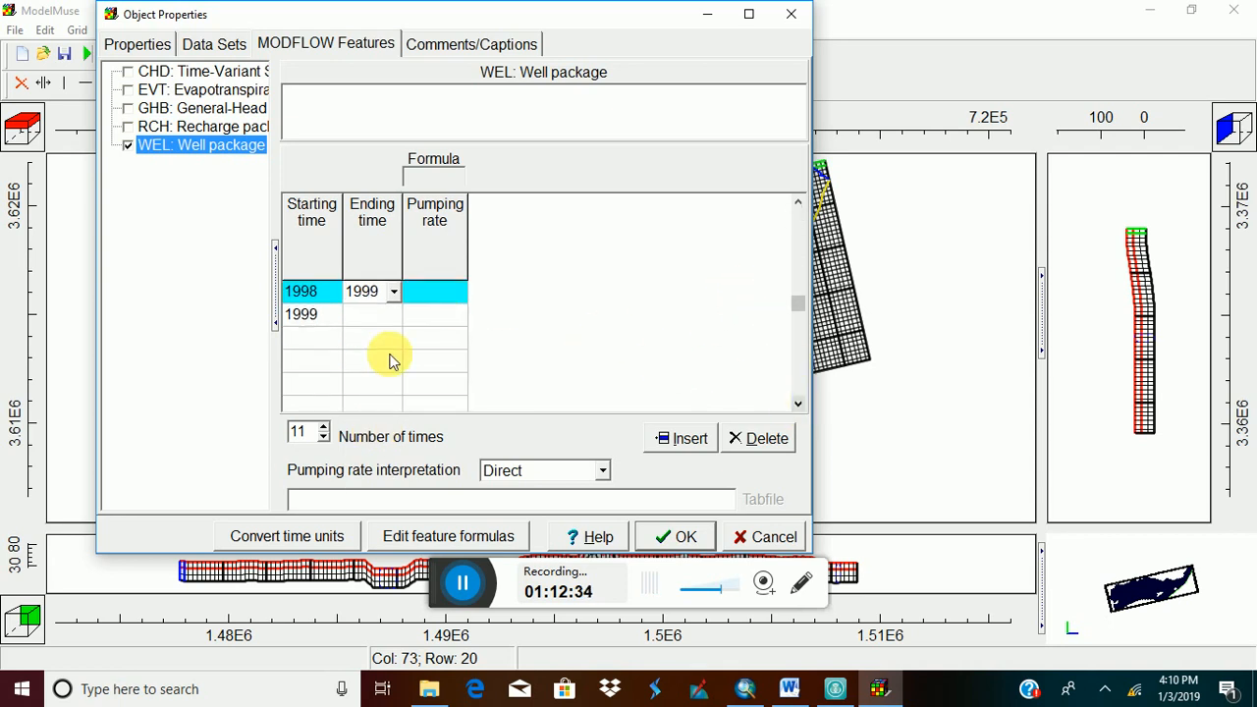
pyautogui.click(363, 315)
pyautogui.click(394, 314)
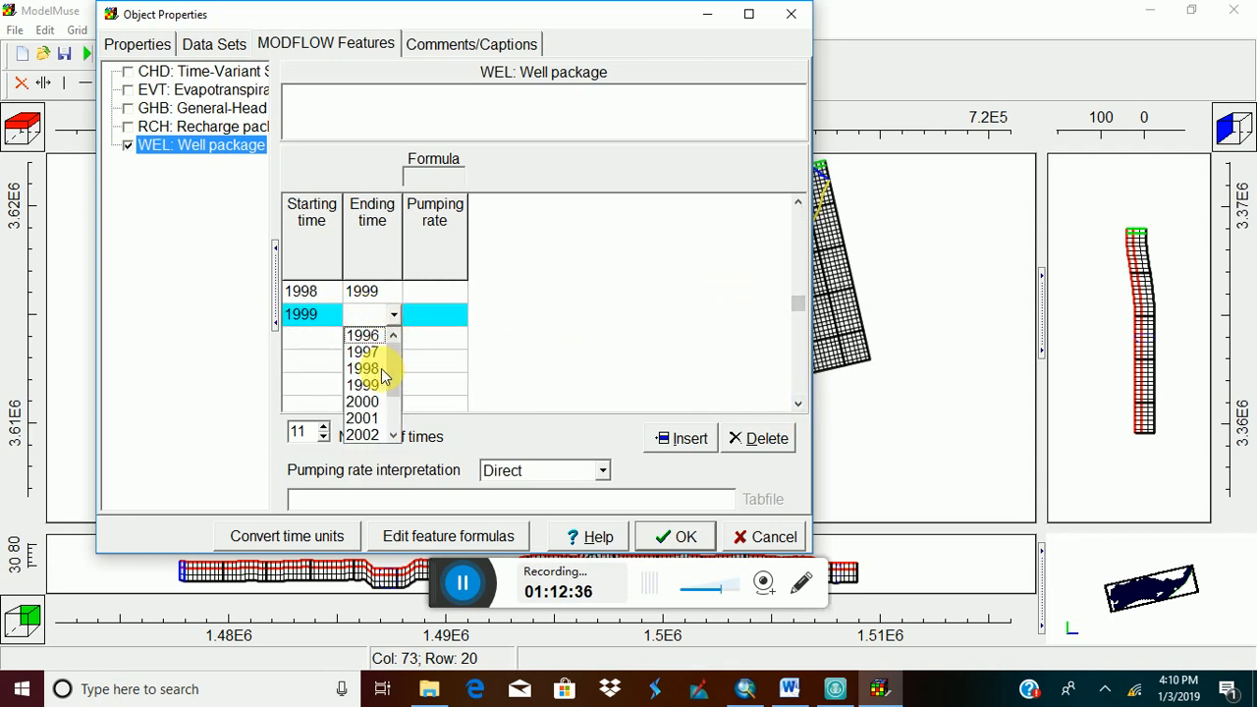
pyautogui.click(378, 401)
pyautogui.click(373, 339)
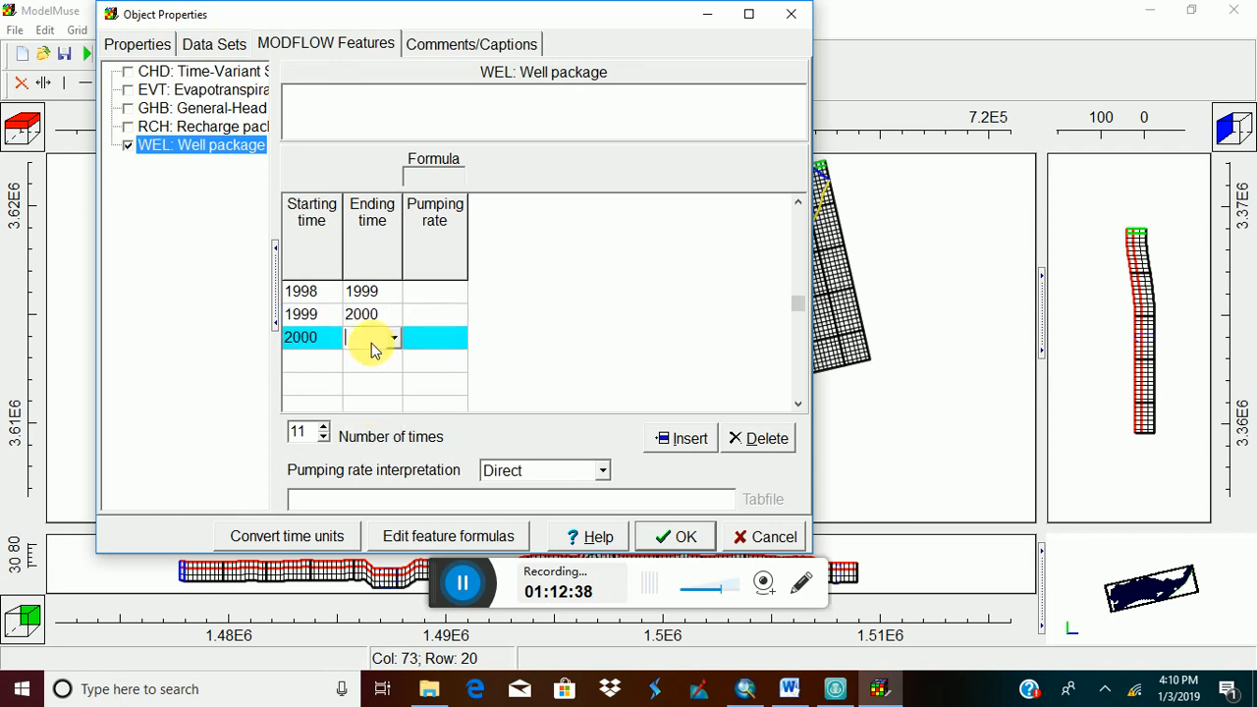
pyautogui.click(393, 339)
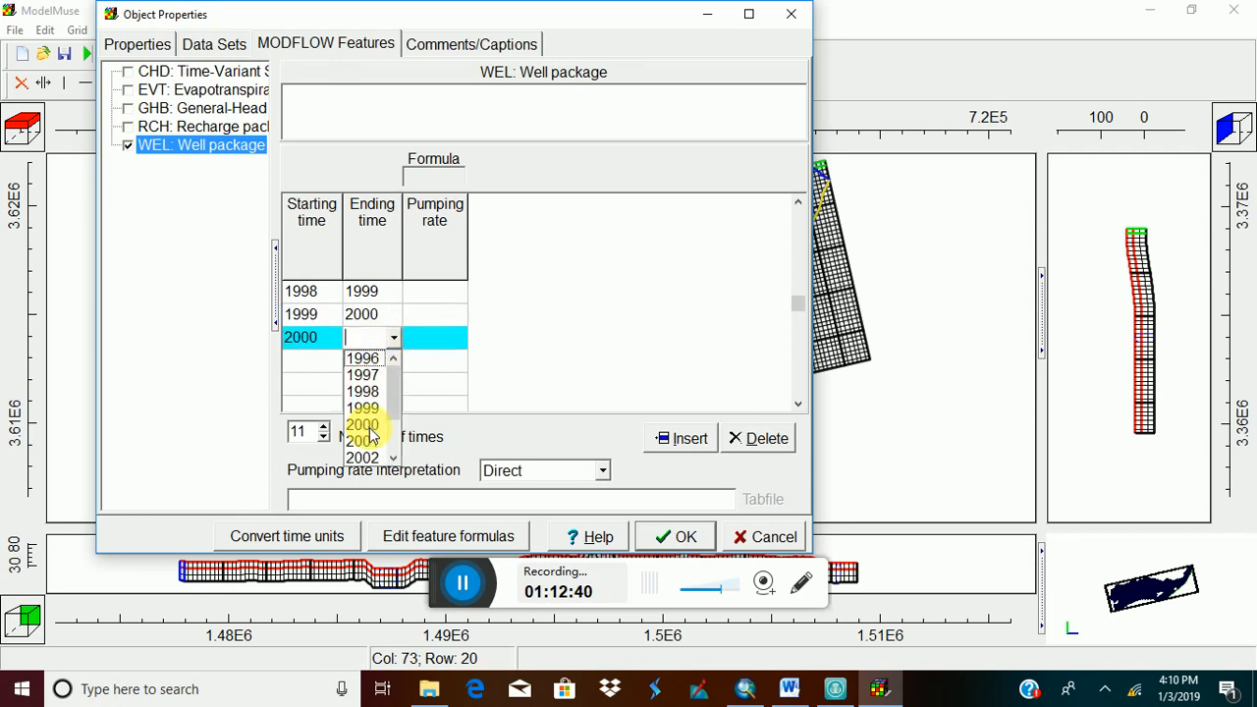
pyautogui.click(365, 442)
# Set the ending times of the well periods starting in 2001 and 2002 to 2002 and 2003.
pyautogui.click(373, 361)
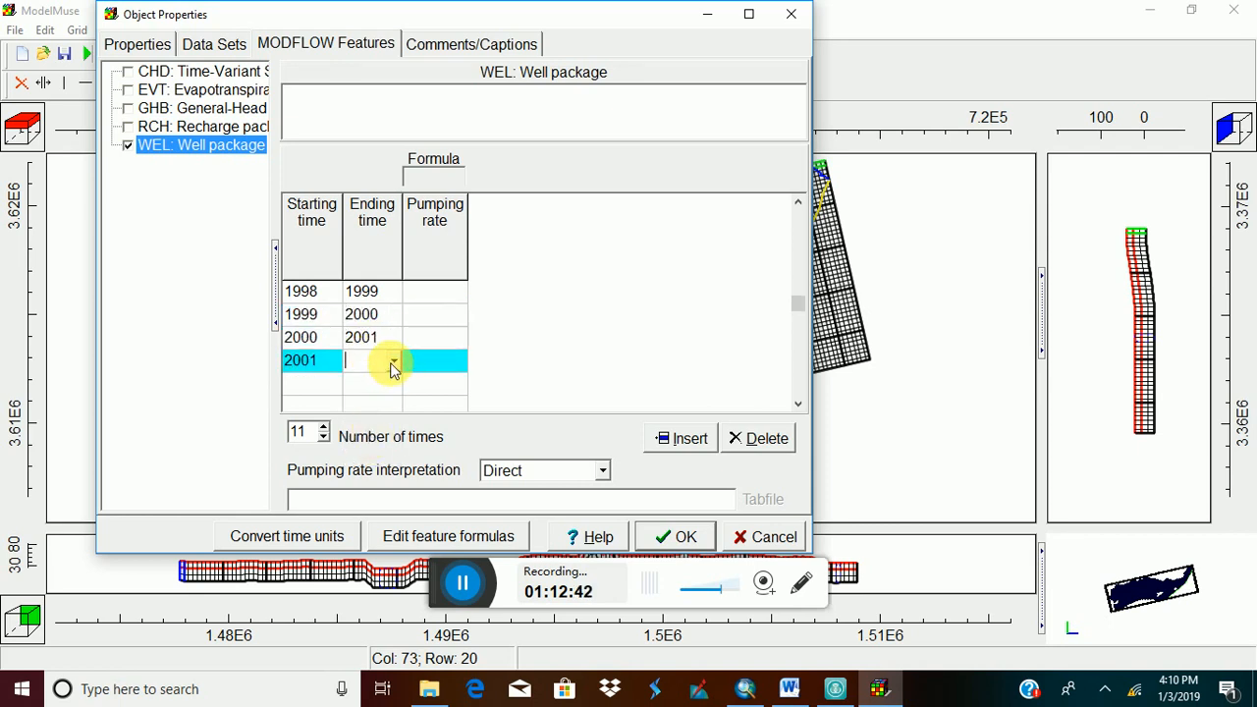
pyautogui.click(393, 361)
pyautogui.click(365, 479)
pyautogui.click(378, 385)
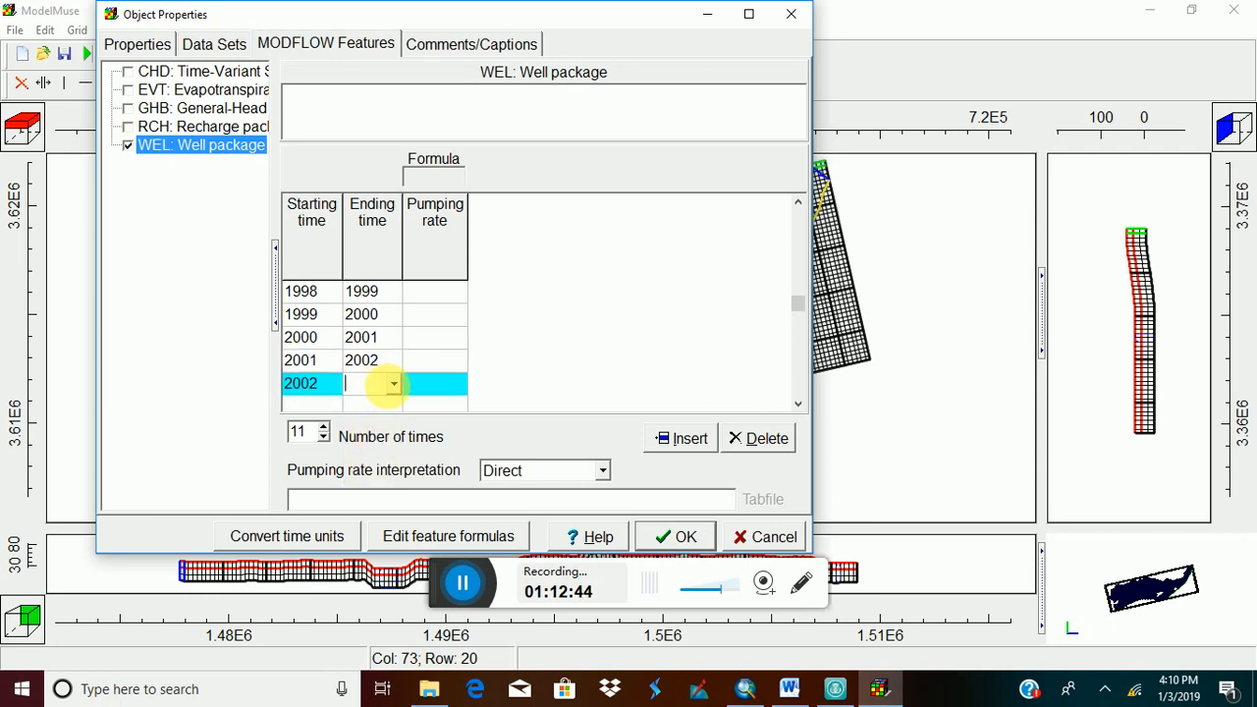
pyautogui.click(393, 384)
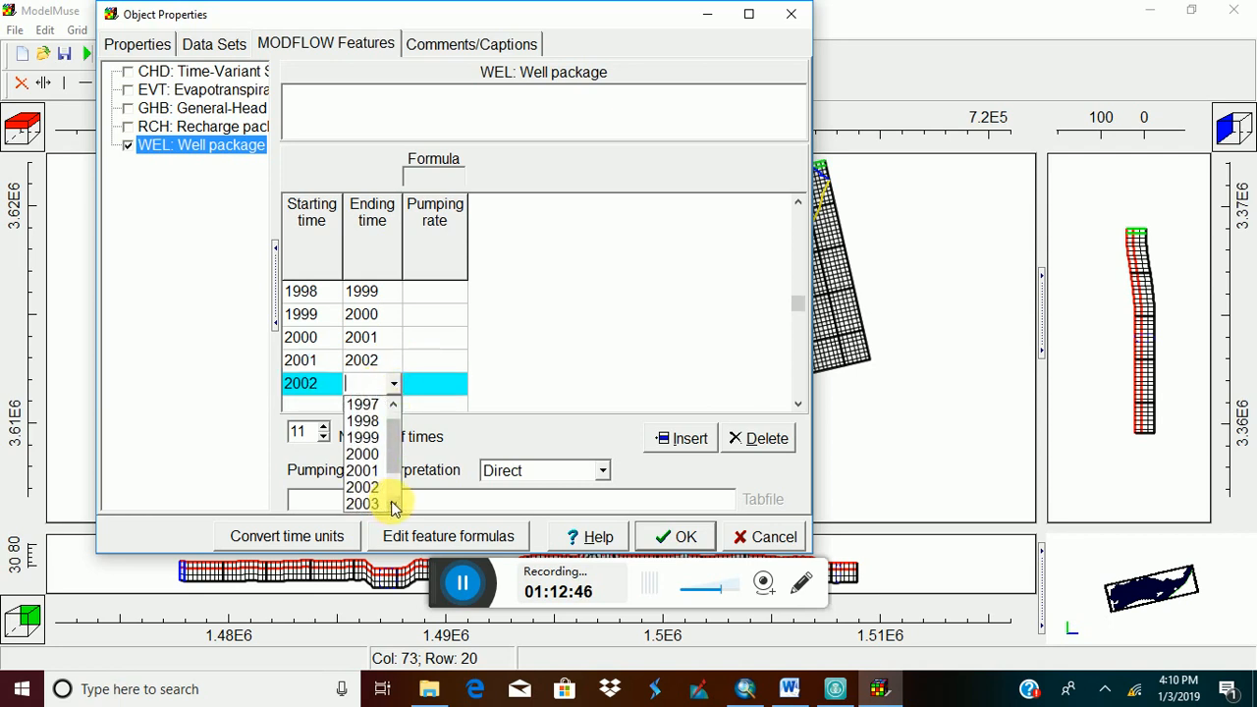
pyautogui.click(388, 504)
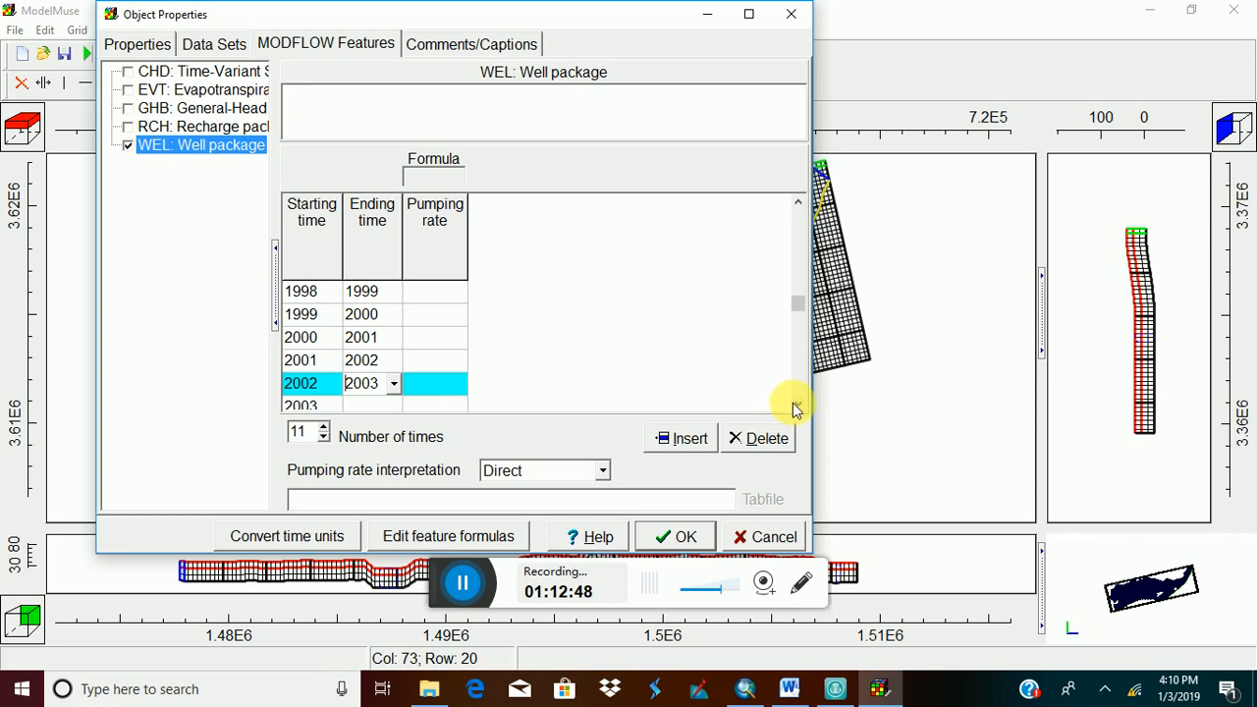
# Set the ending times of the well periods starting in 2003 and 2004 to 2004 and 2005.
pyautogui.scroll(-3, 796, 410)
pyautogui.click(389, 340)
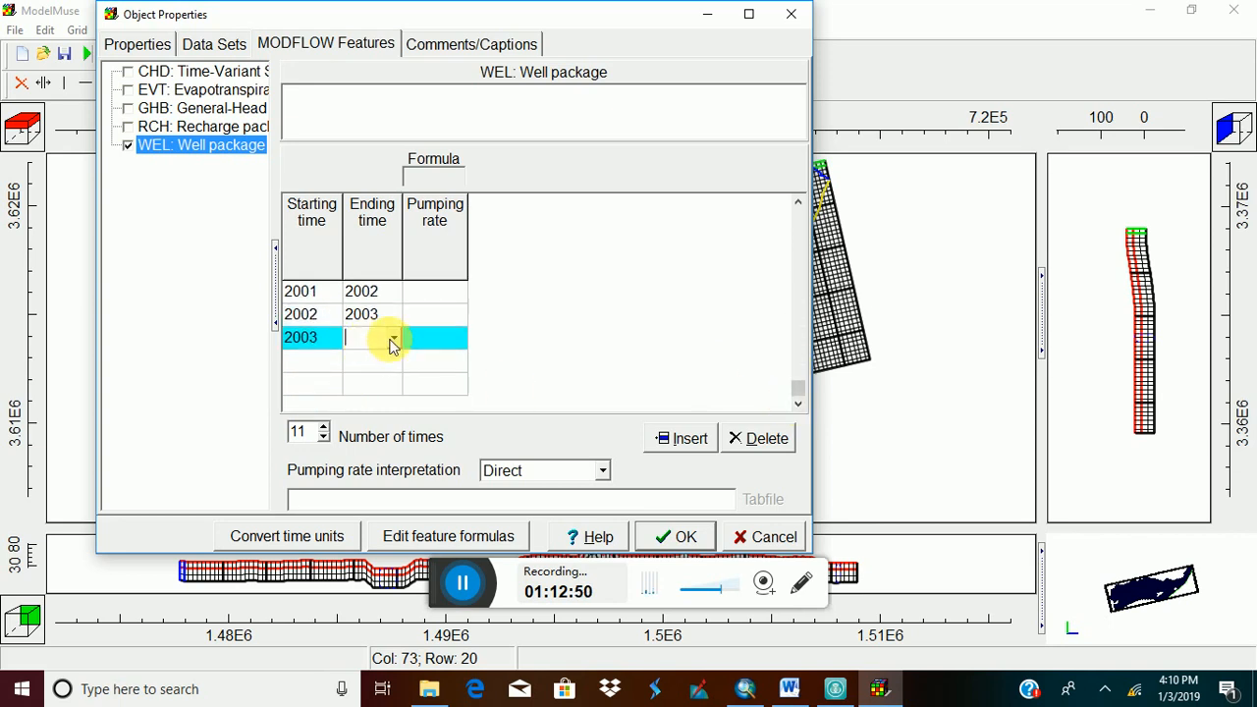
pyautogui.click(392, 340)
pyautogui.click(392, 462)
pyautogui.click(392, 462)
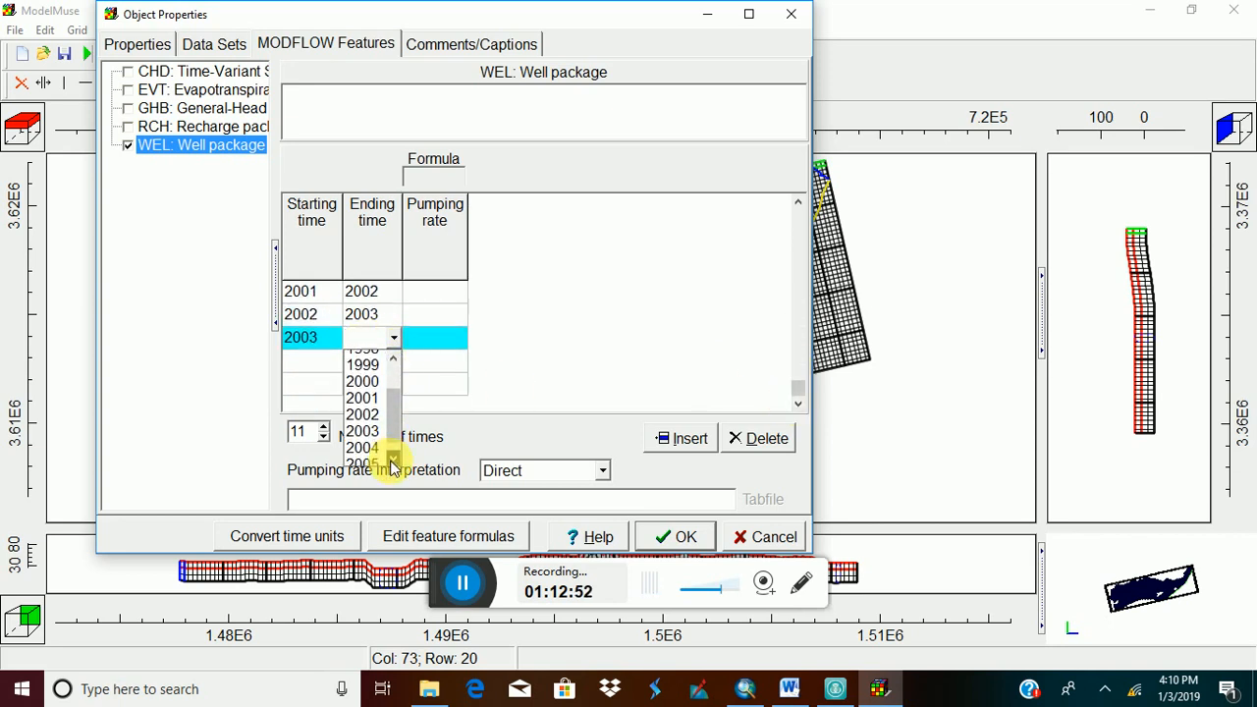
pyautogui.click(392, 462)
pyautogui.click(362, 433)
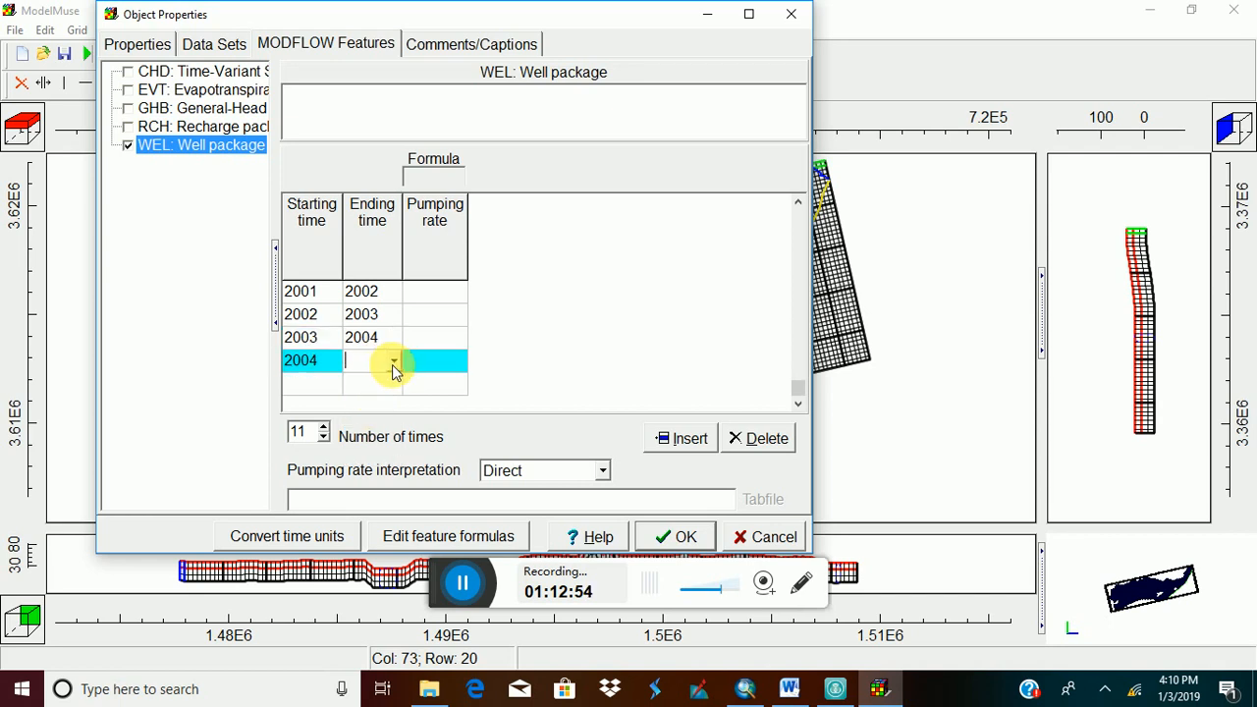
pyautogui.click(393, 362)
pyautogui.moveTo(397, 415); pyautogui.dragTo(397, 448)
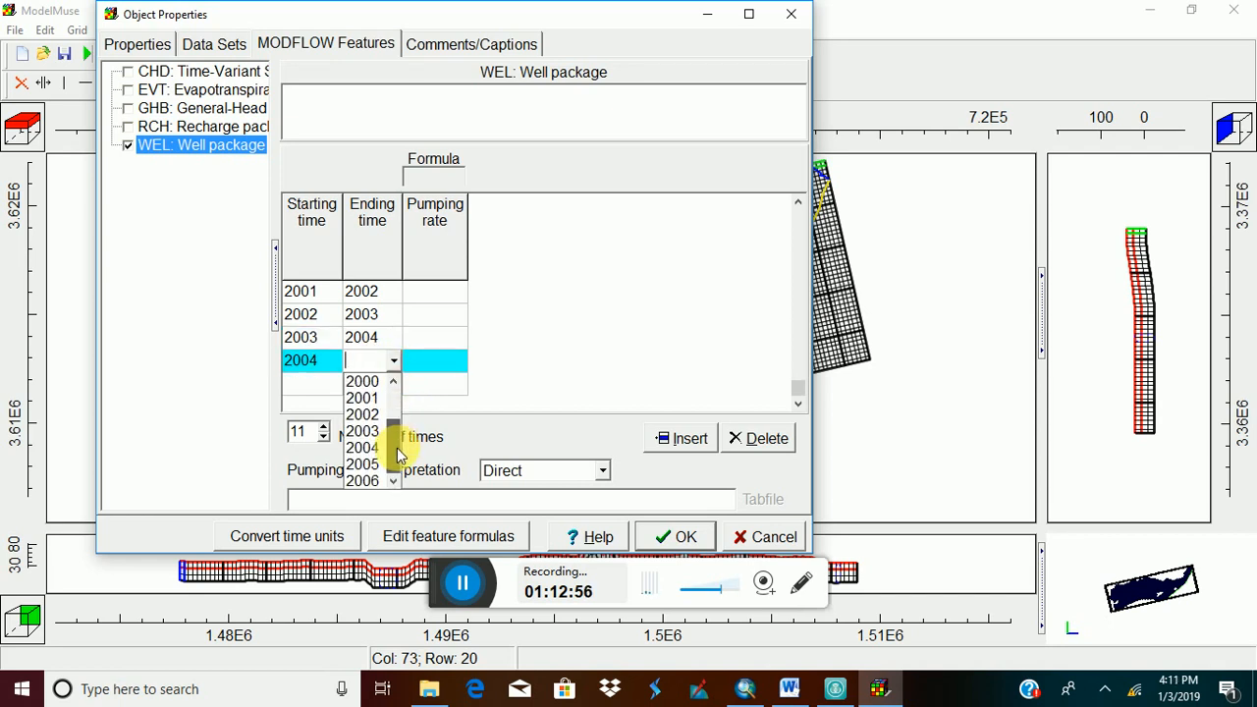
pyautogui.click(362, 465)
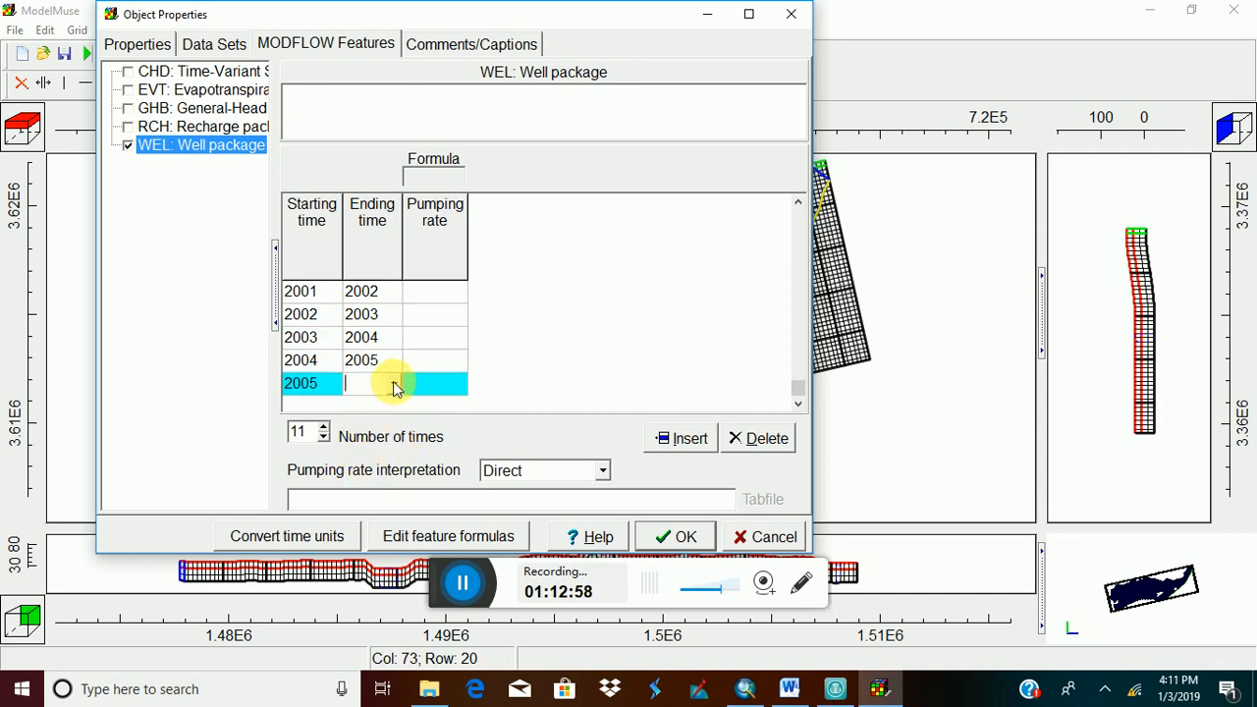
# Set the ending time of the last well period, starting in 2005, to 2006 and maximize the Object Properties window.
pyautogui.click(394, 384)
pyautogui.click(404, 440)
pyautogui.click(394, 384)
pyautogui.moveTo(396, 418); pyautogui.dragTo(392, 454)
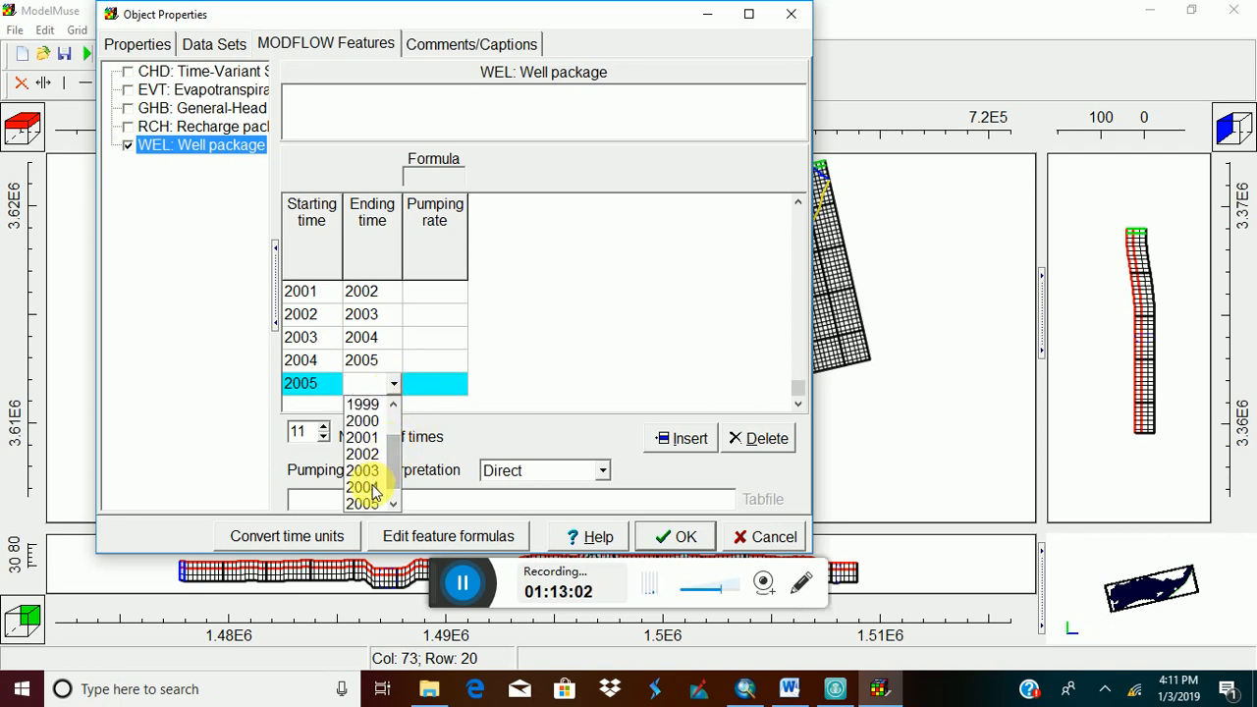
pyautogui.click(396, 507)
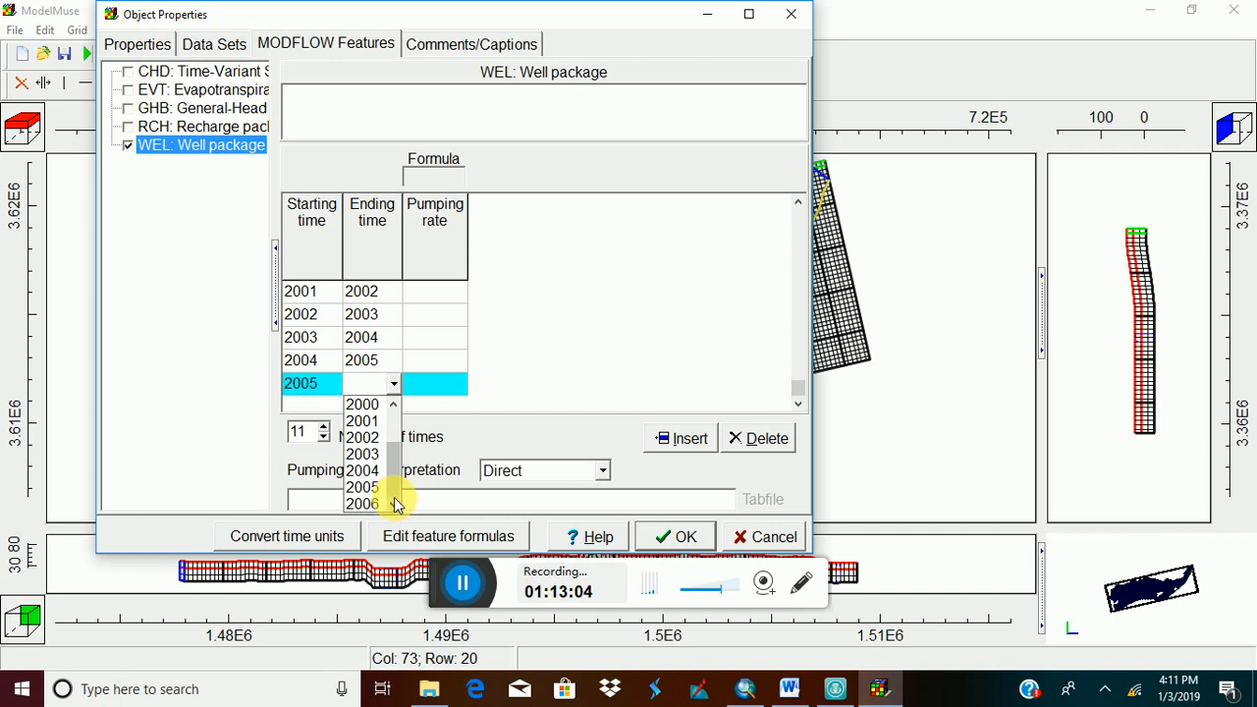
pyautogui.click(366, 503)
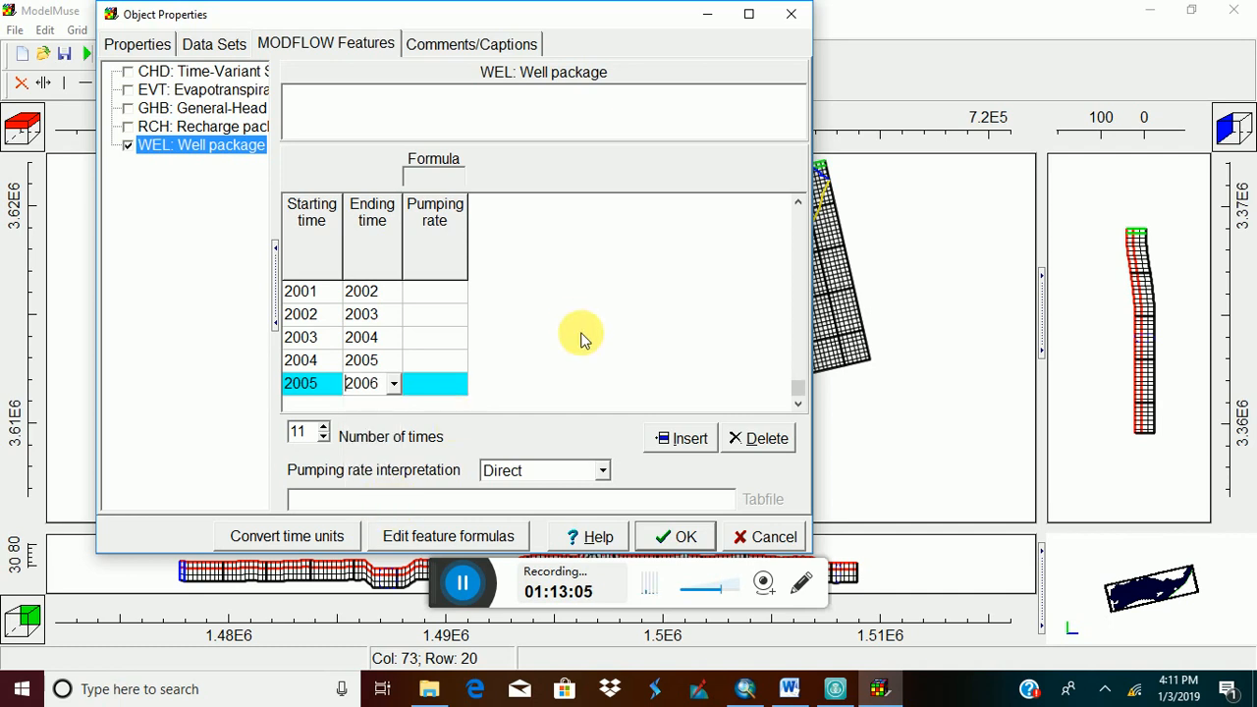
pyautogui.click(749, 15)
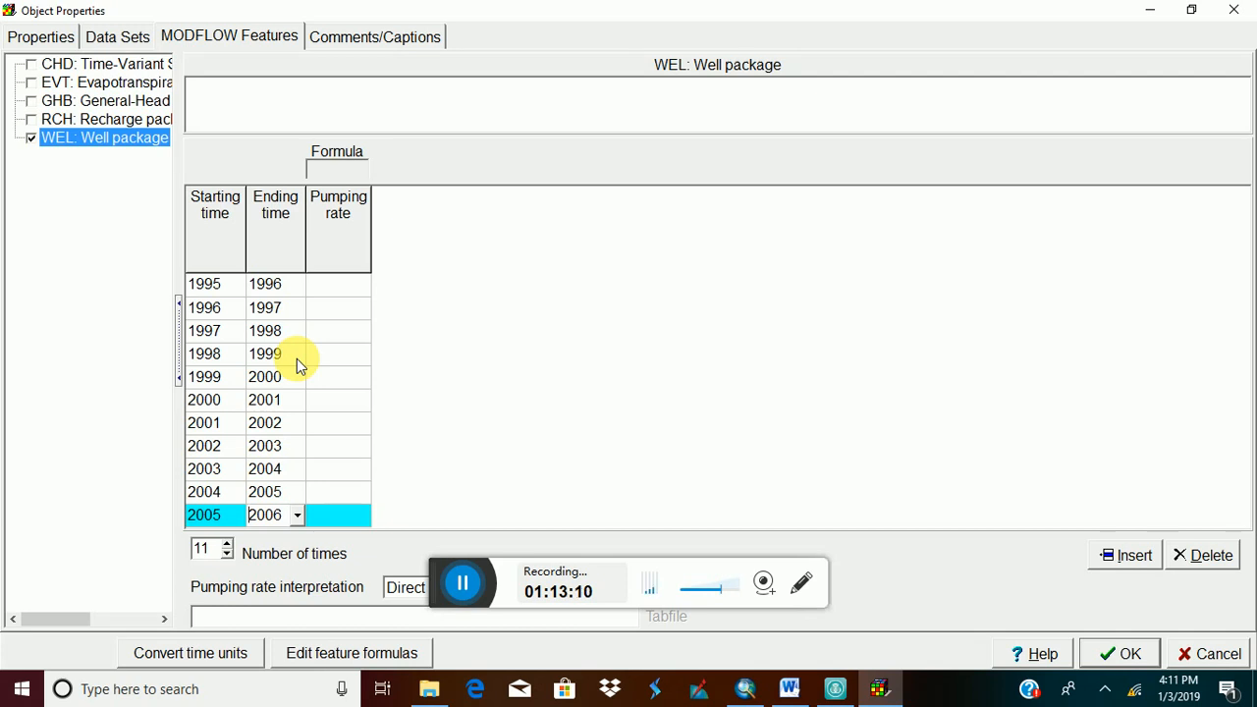
# Switch to UShare, start mirroring the screen to the UShare-7272 device, and minimize its window.
pyautogui.click(835, 688)
pyautogui.click(603, 418)
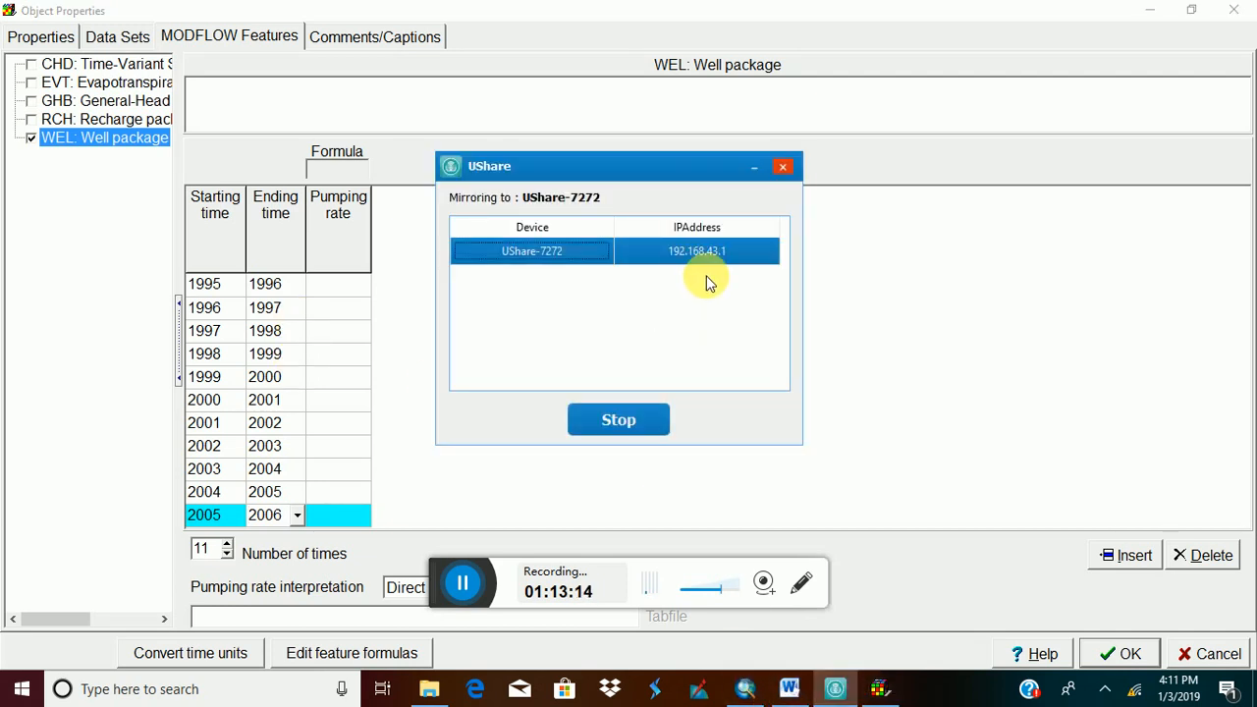
pyautogui.click(756, 167)
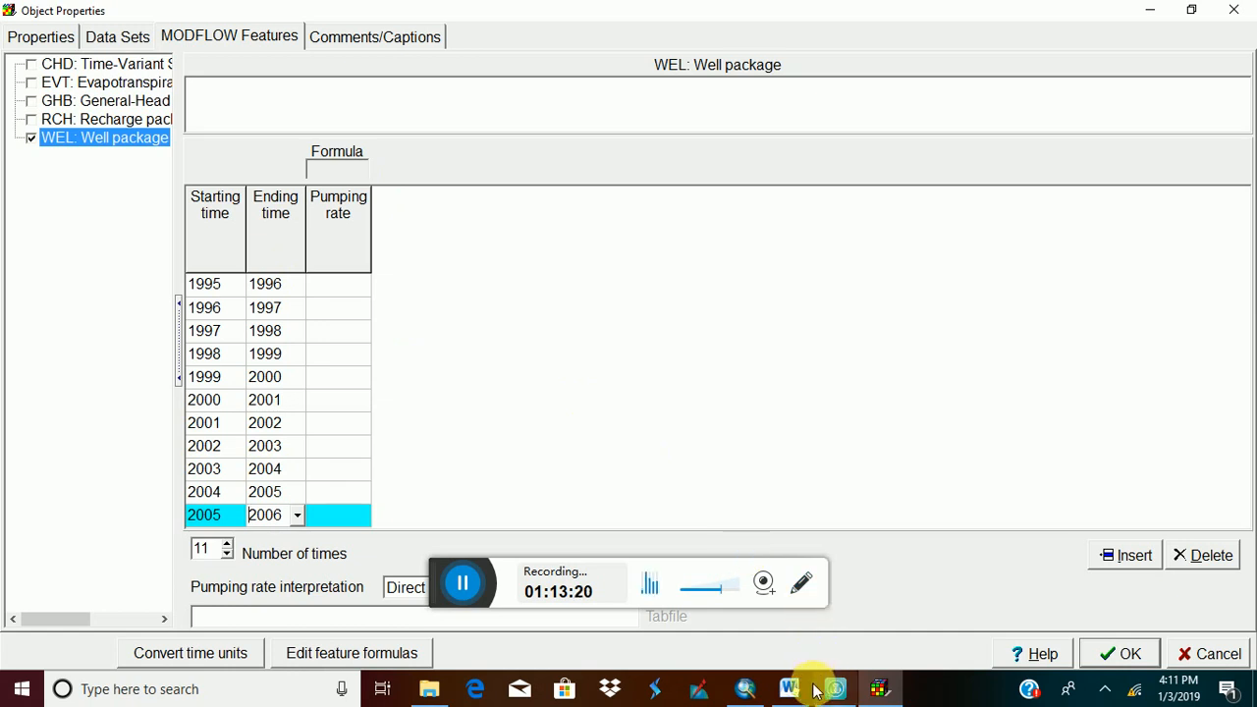
# Switch to ArcMap and open the attribute table of the well layer.
pyautogui.moveTo(755, 696)
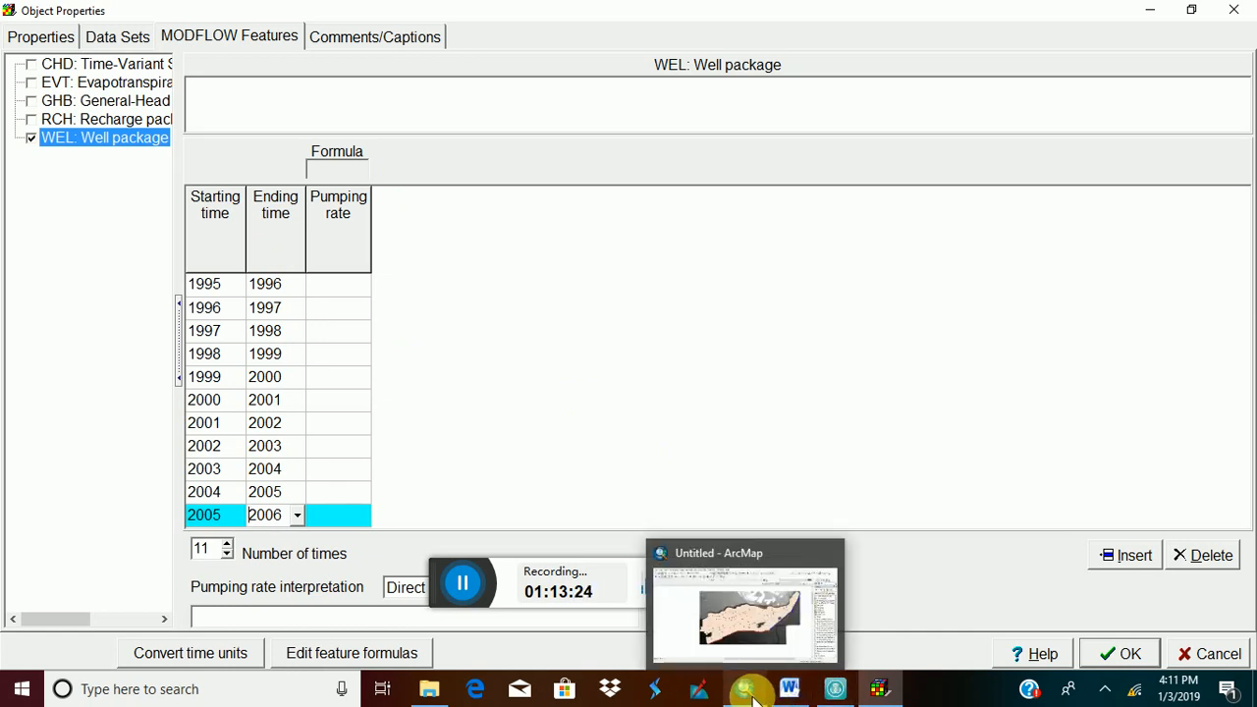
pyautogui.click(758, 625)
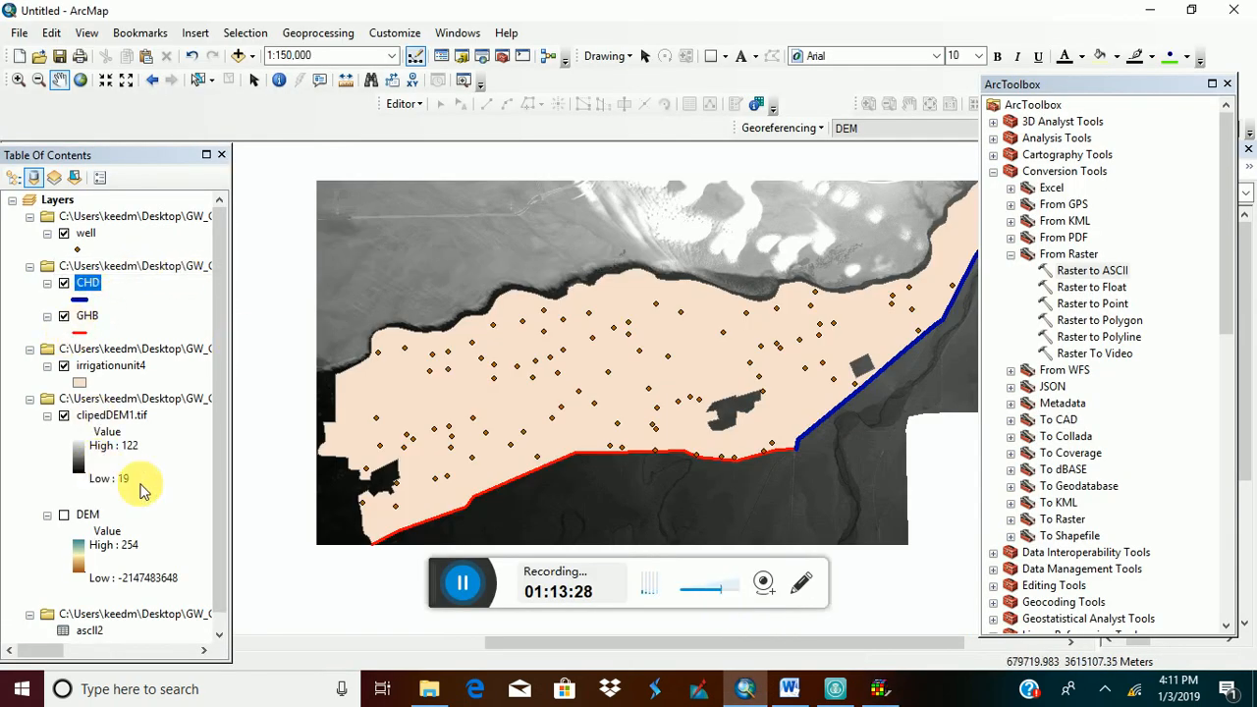
pyautogui.click(86, 234)
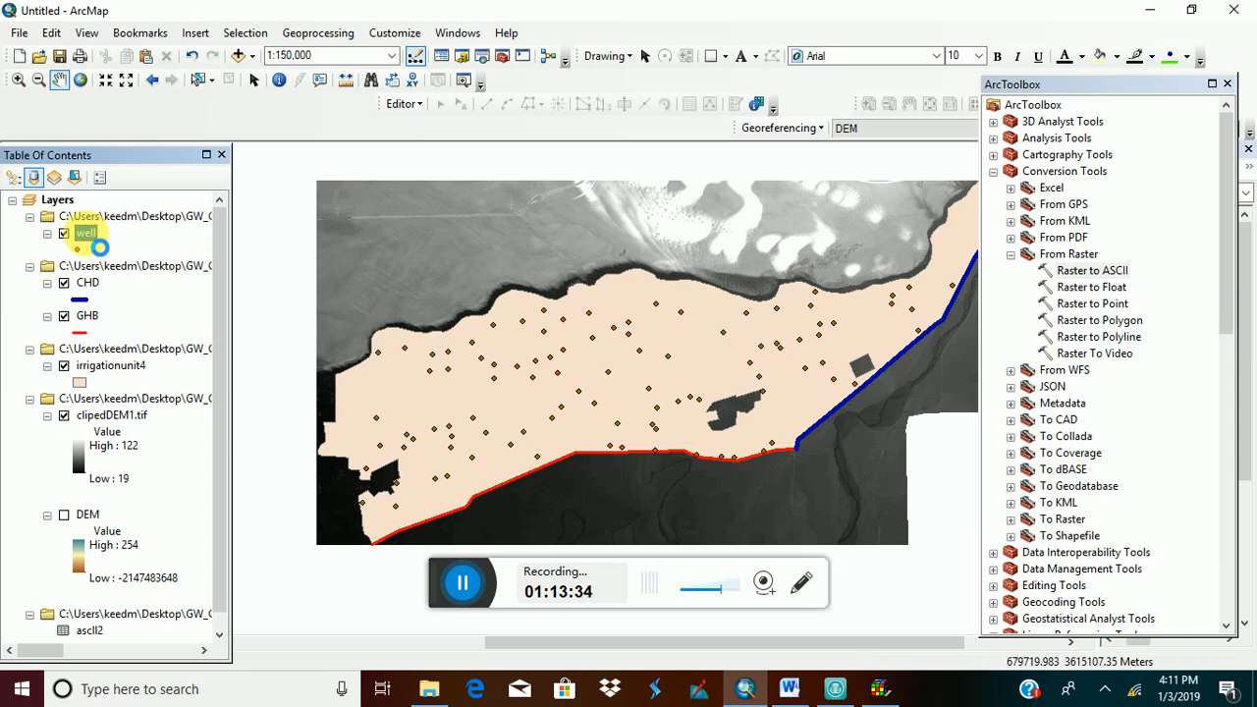
pyautogui.rightClick(90, 236)
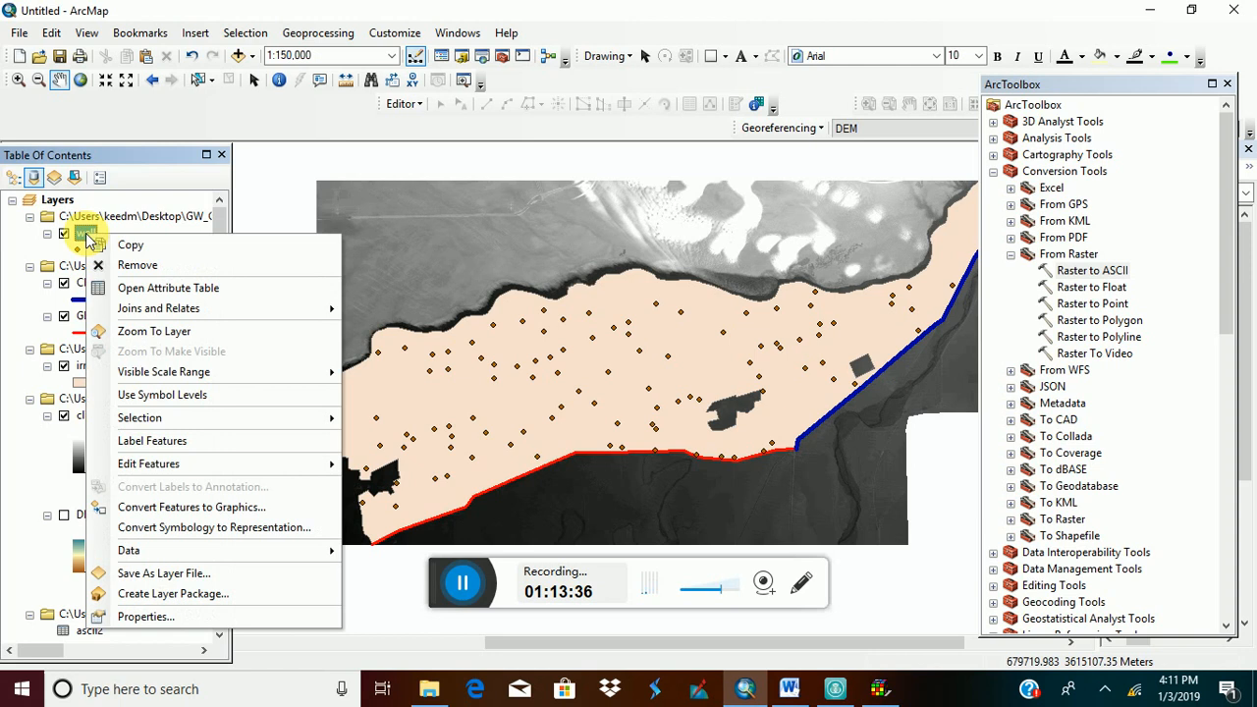
pyautogui.click(134, 286)
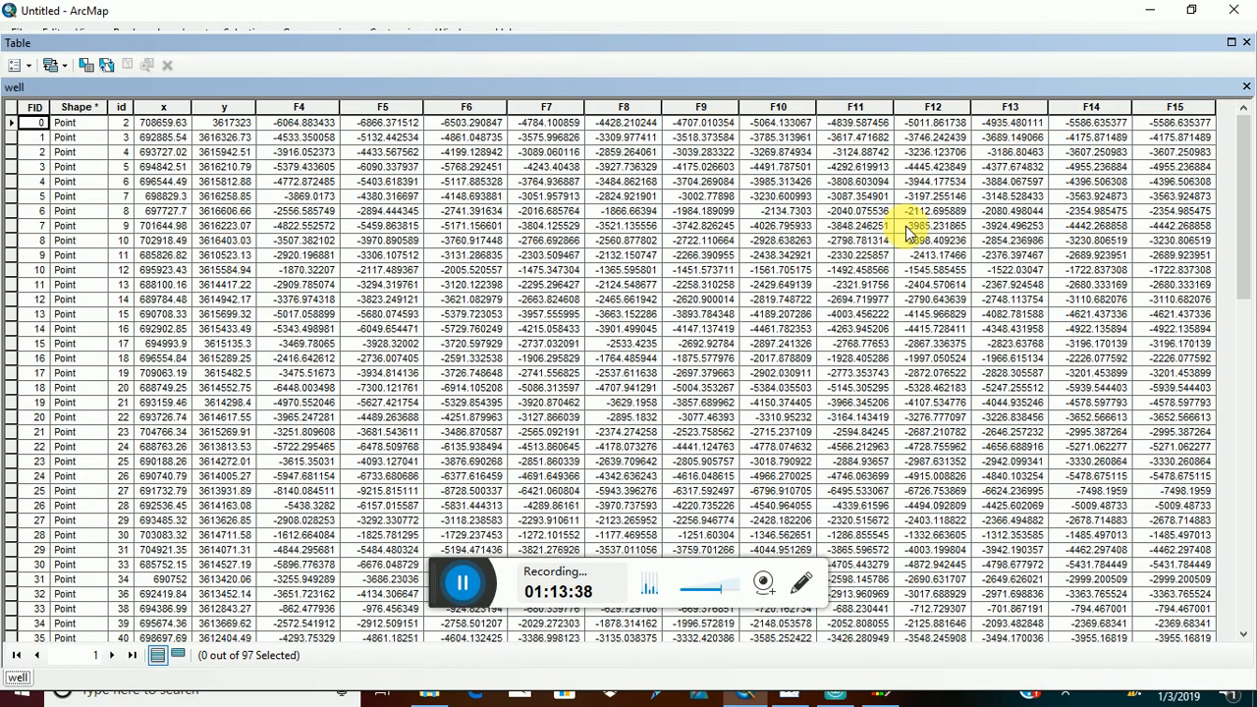
# Examine the pumping rate fields F4 through F15 in the well layer's attribute table, and close the table.
pyautogui.click(320, 115)
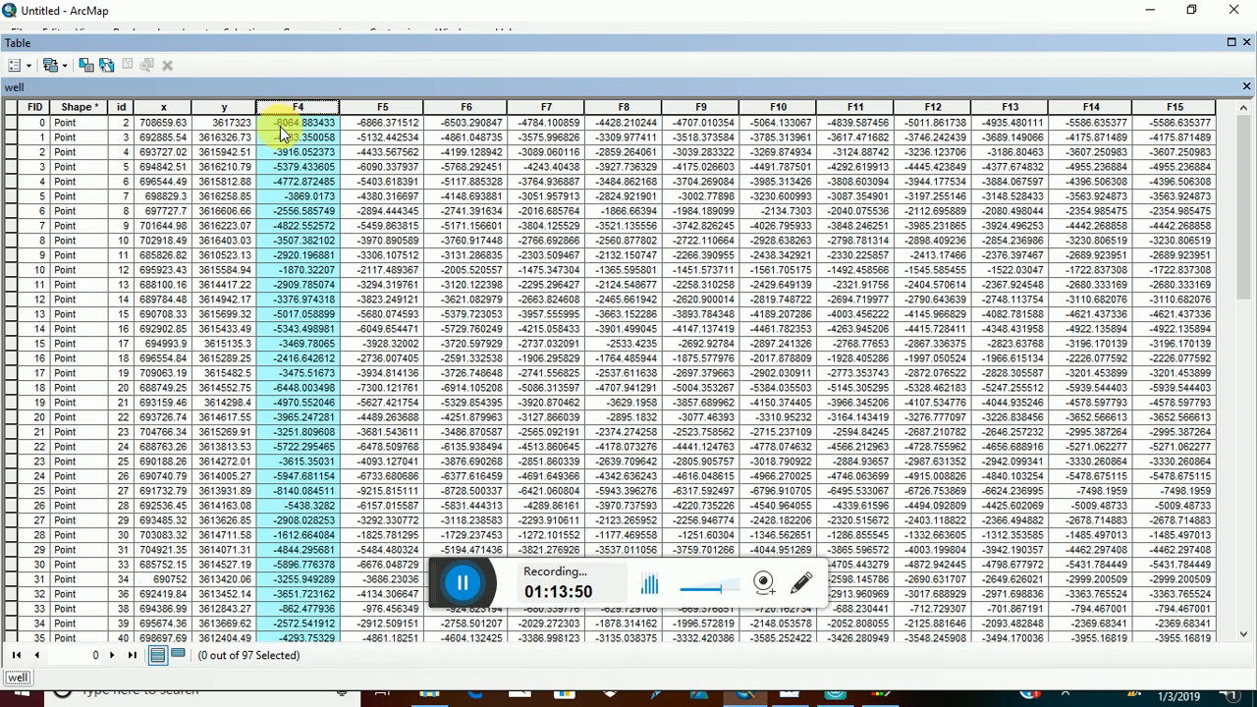
pyautogui.click(285, 126)
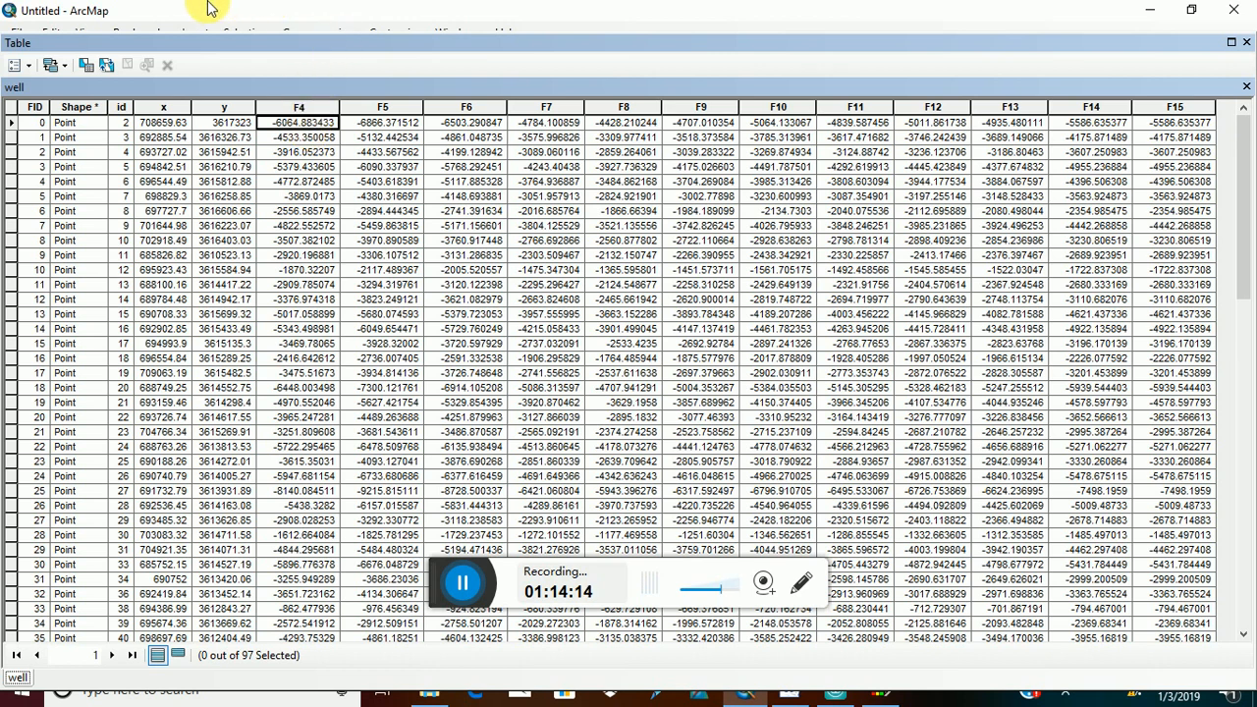
pyautogui.click(317, 107)
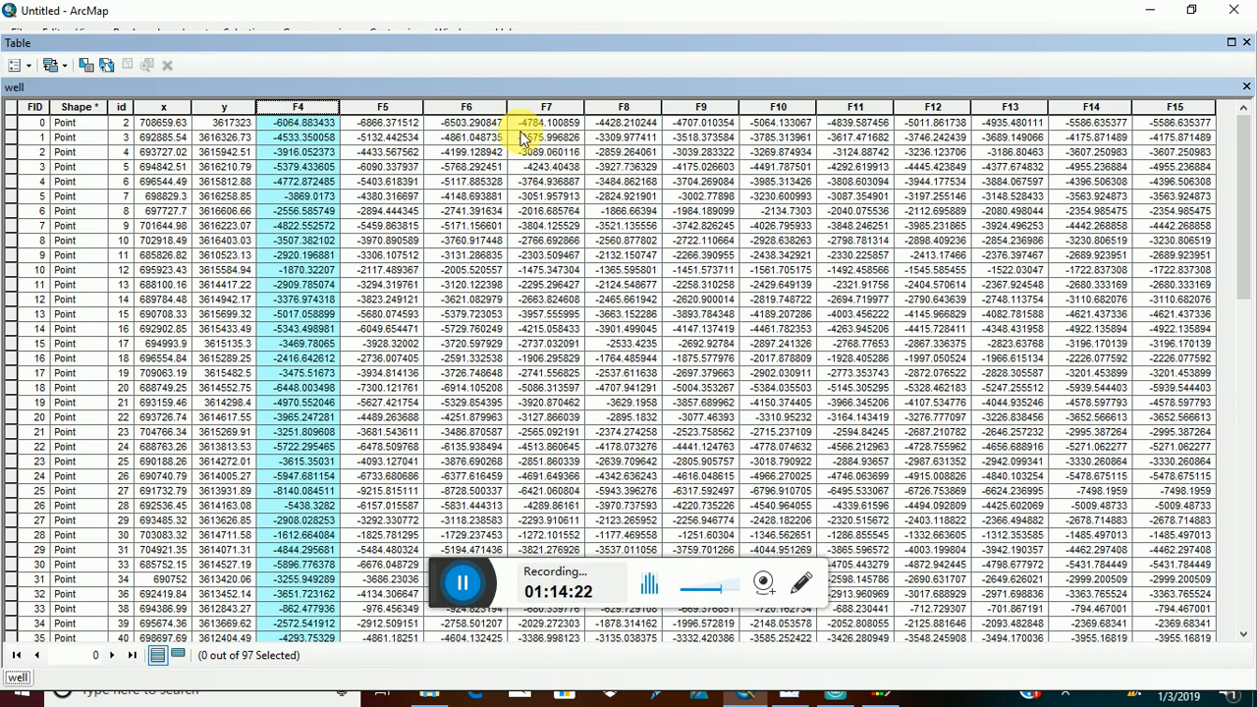
pyautogui.click(1176, 107)
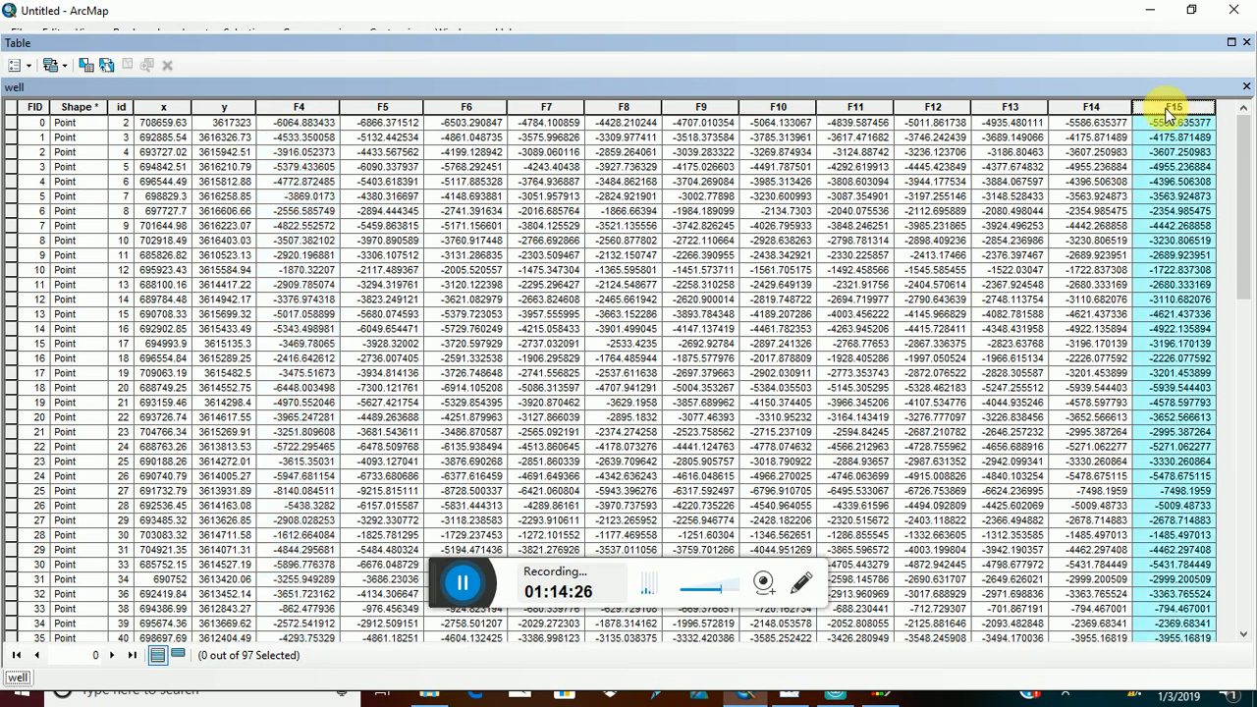
pyautogui.click(1248, 87)
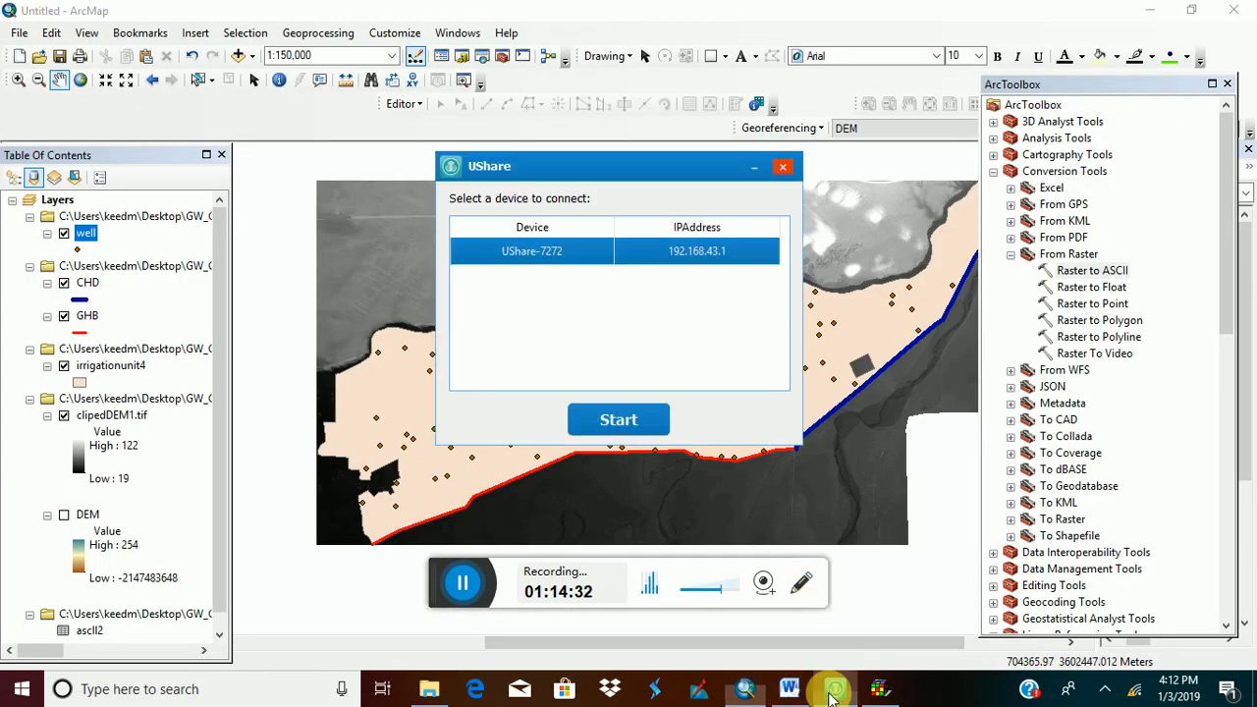
# Restart screen mirroring to the UShare-7272 device in UShare and switch back to the ModelMuse Object Properties window.
pyautogui.click(629, 428)
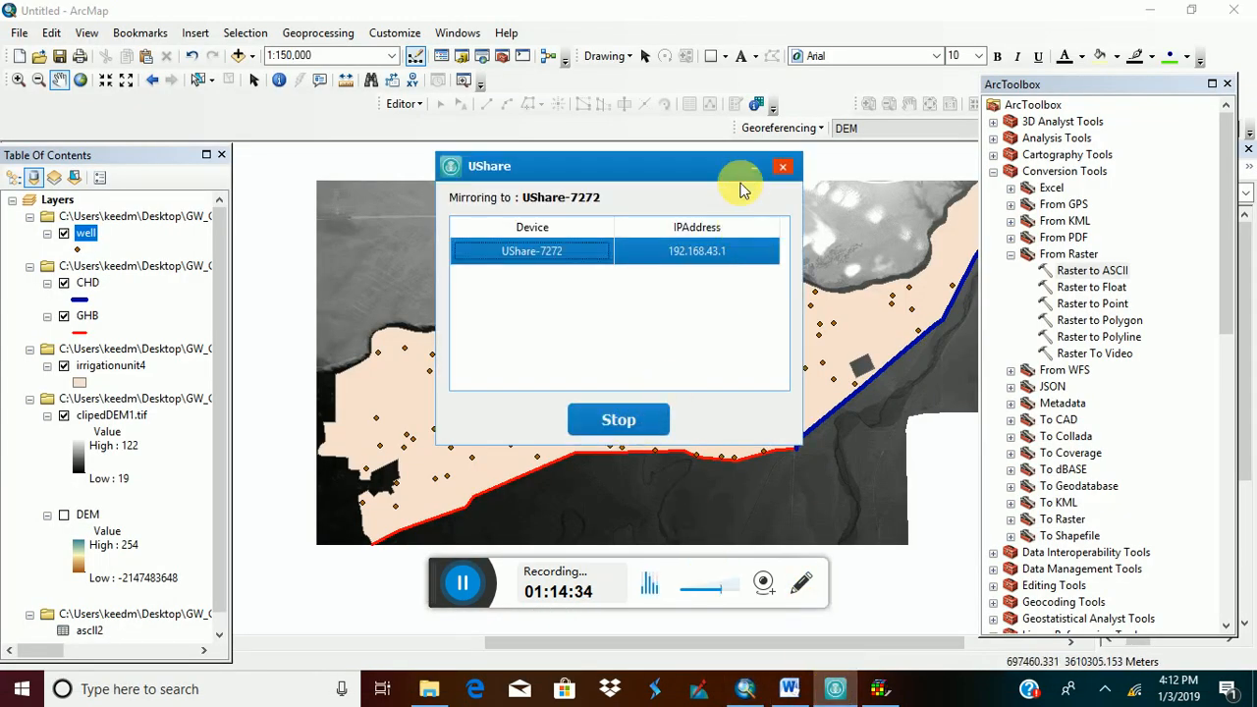
pyautogui.click(783, 165)
pyautogui.click(1150, 10)
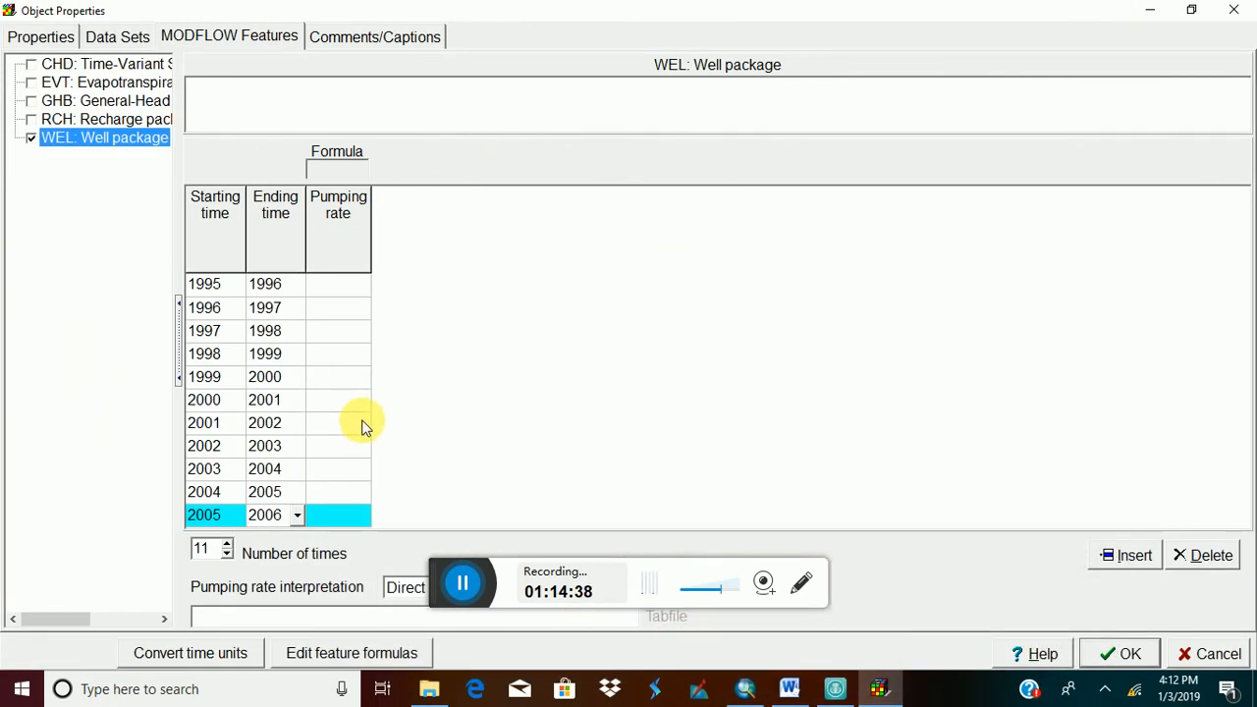
pyautogui.click(836, 691)
pyautogui.click(631, 424)
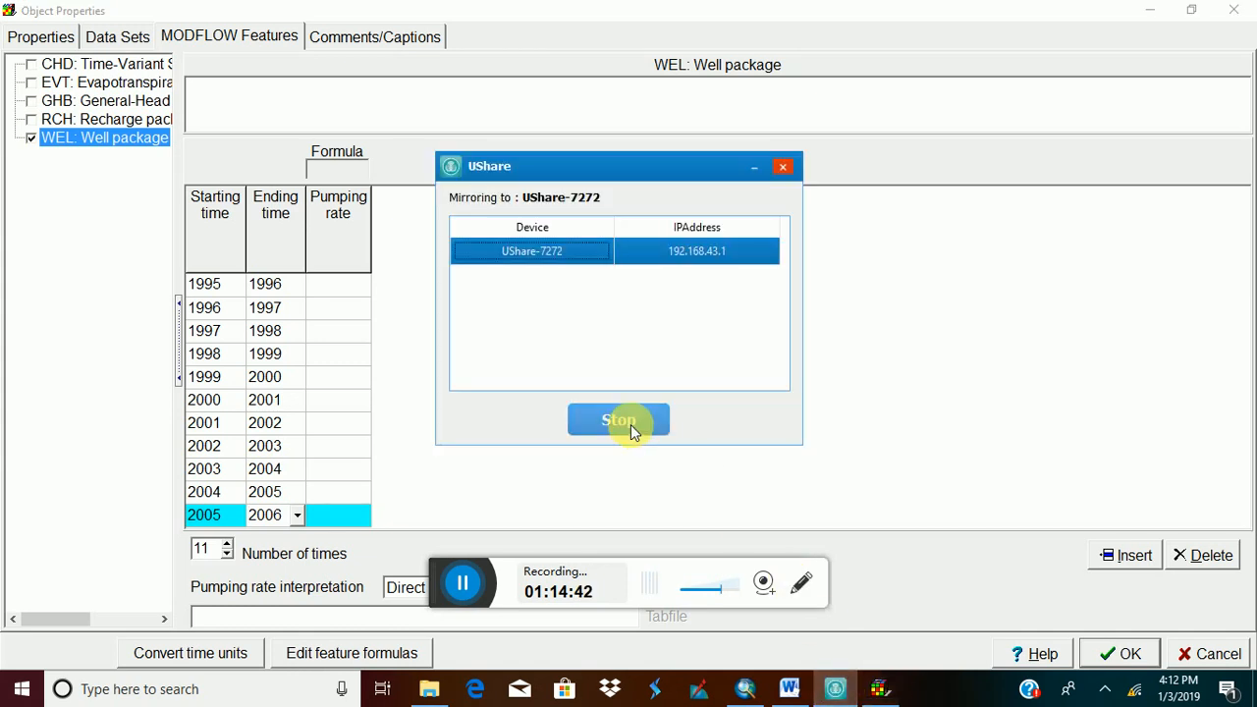
pyautogui.click(755, 167)
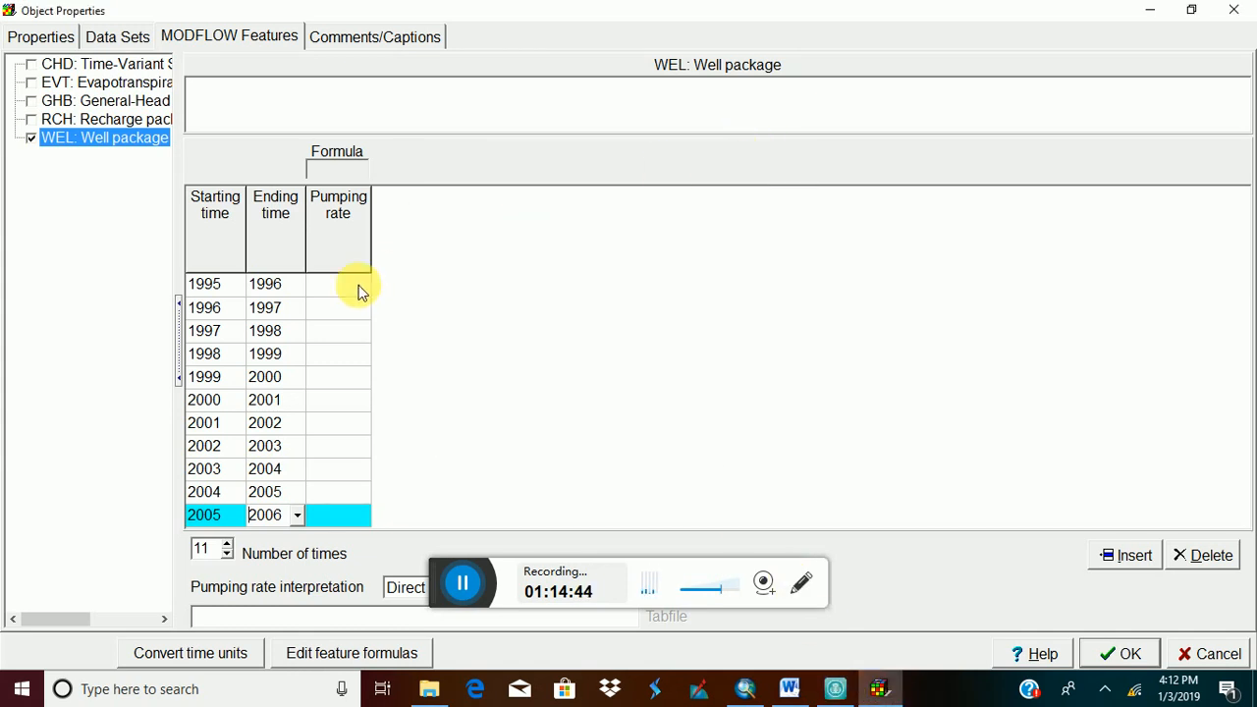
# Open the formula editor for the 1995–1996 pumping rate and insert the Object function ObjectImportedValuesR.
pyautogui.click(333, 291)
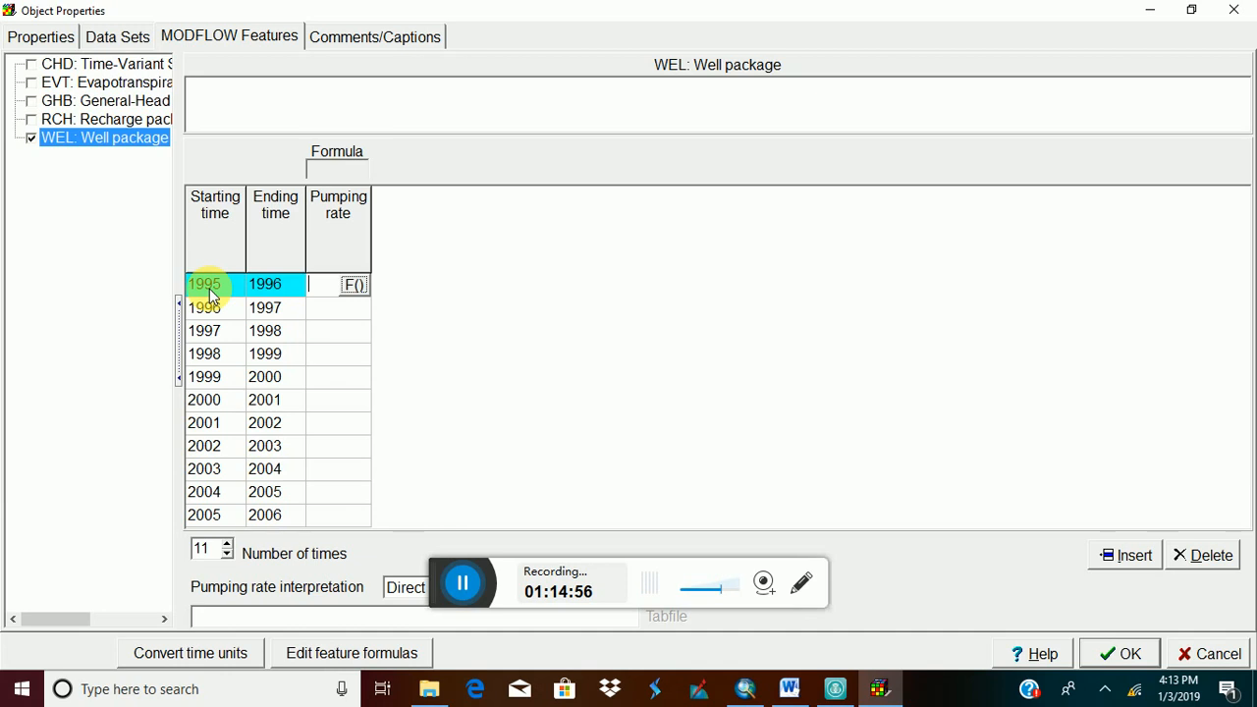
pyautogui.click(354, 286)
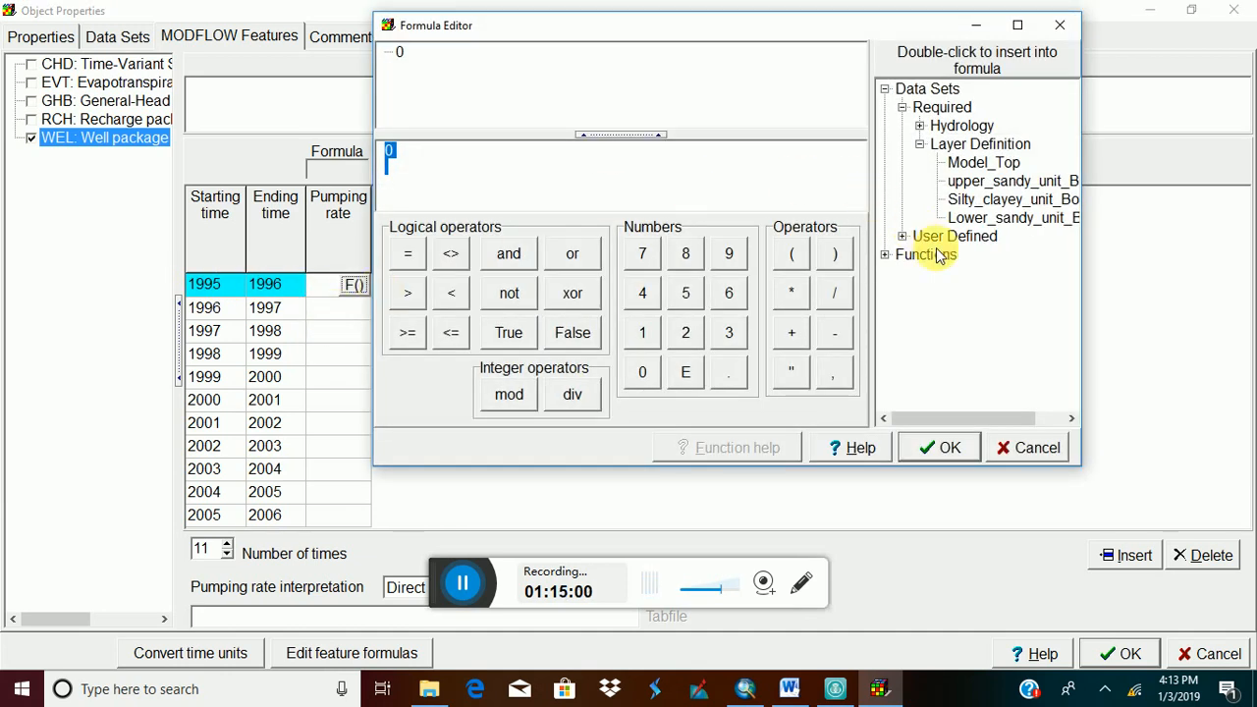
pyautogui.click(885, 257)
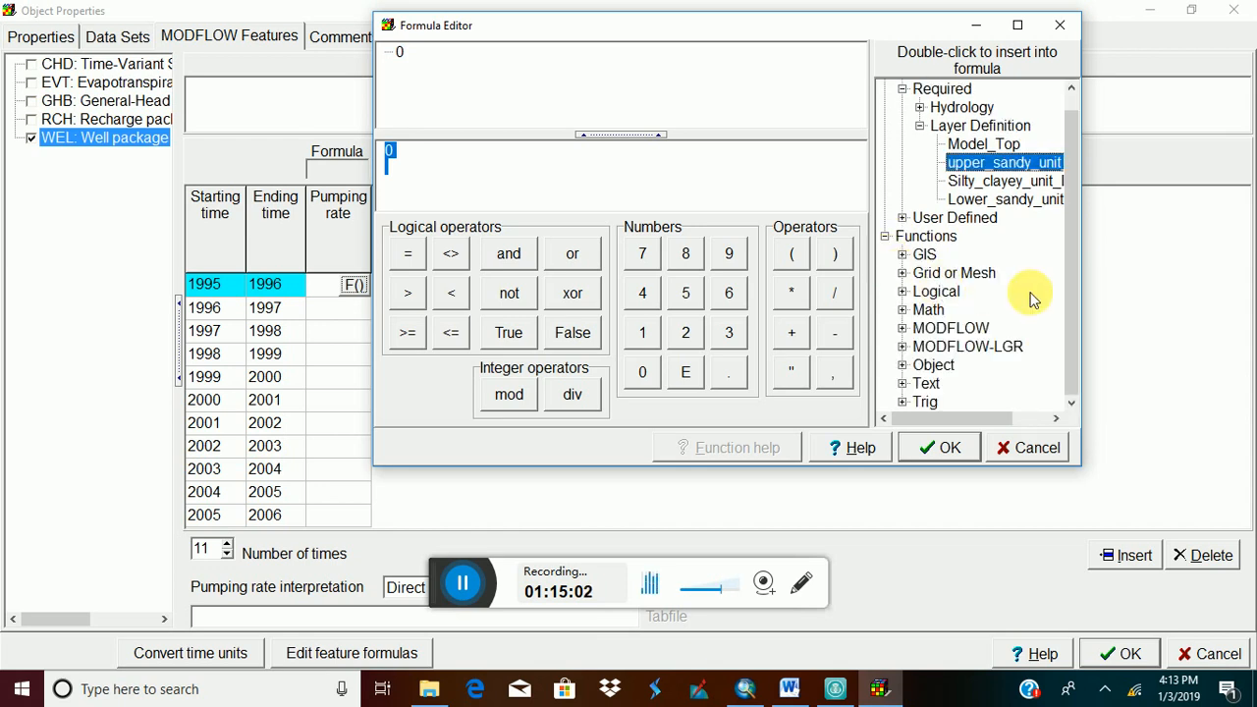
pyautogui.click(903, 366)
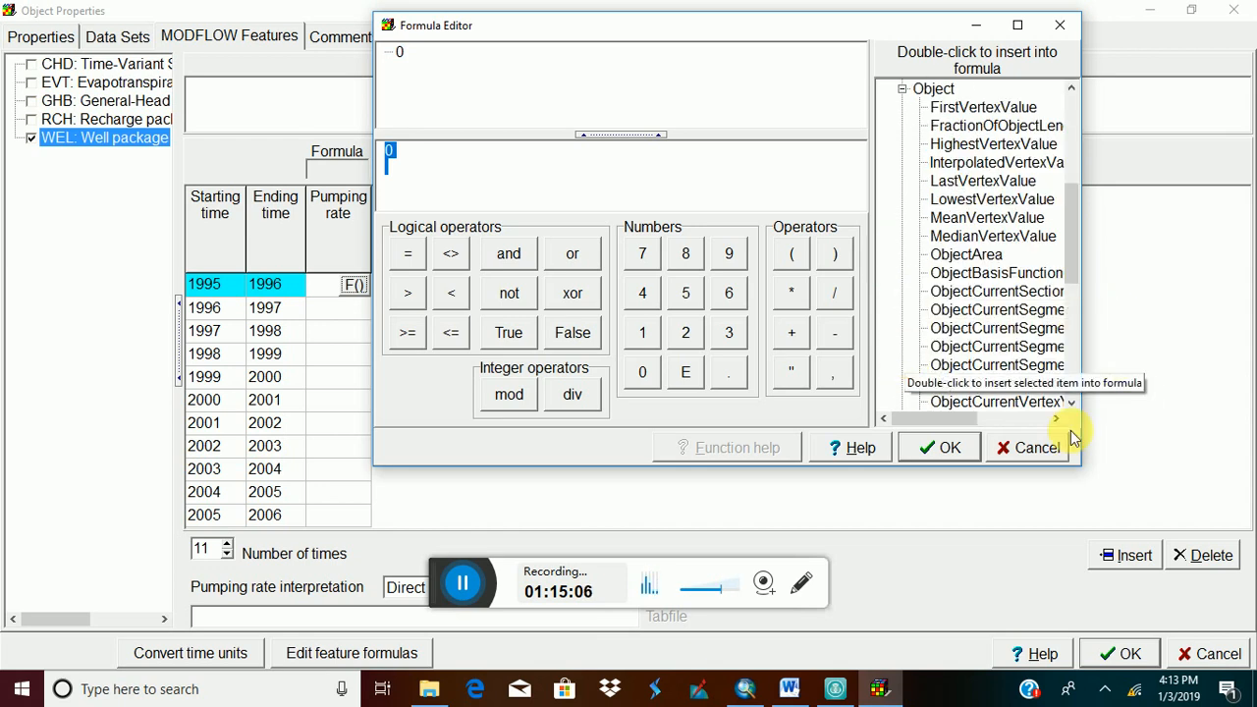
pyautogui.moveTo(943, 420); pyautogui.dragTo(973, 420)
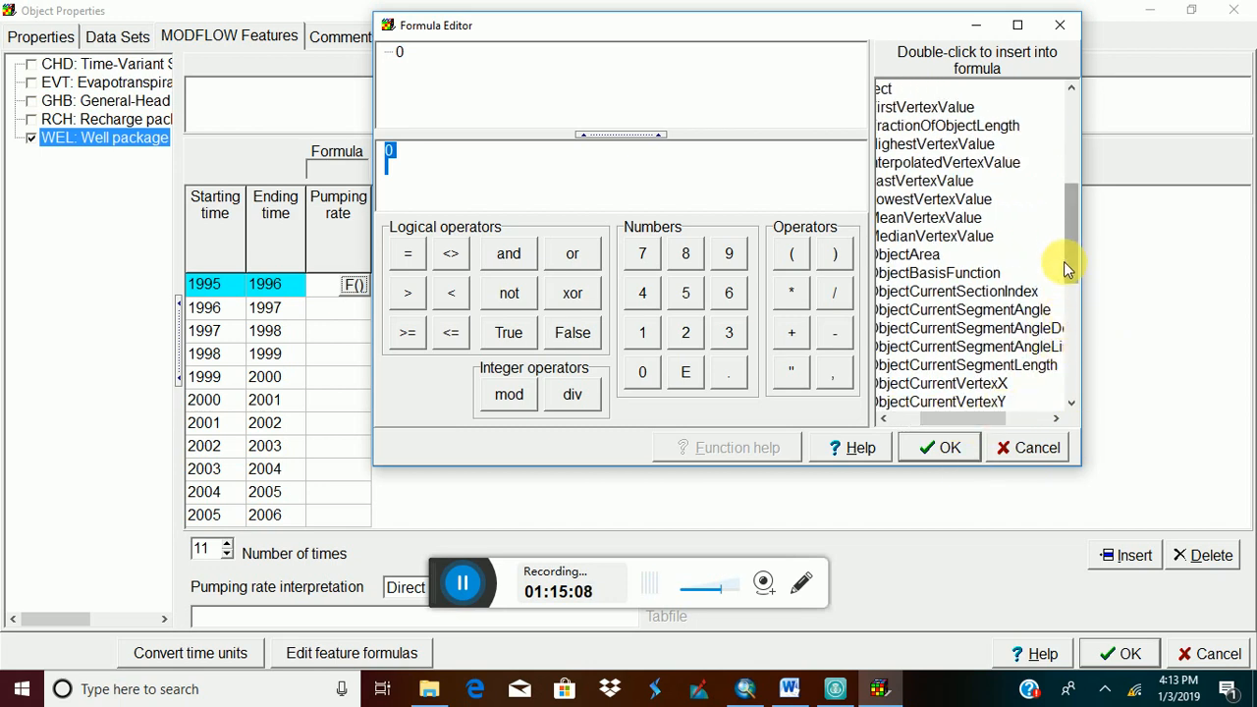
pyautogui.moveTo(1067, 261); pyautogui.dragTo(1075, 306)
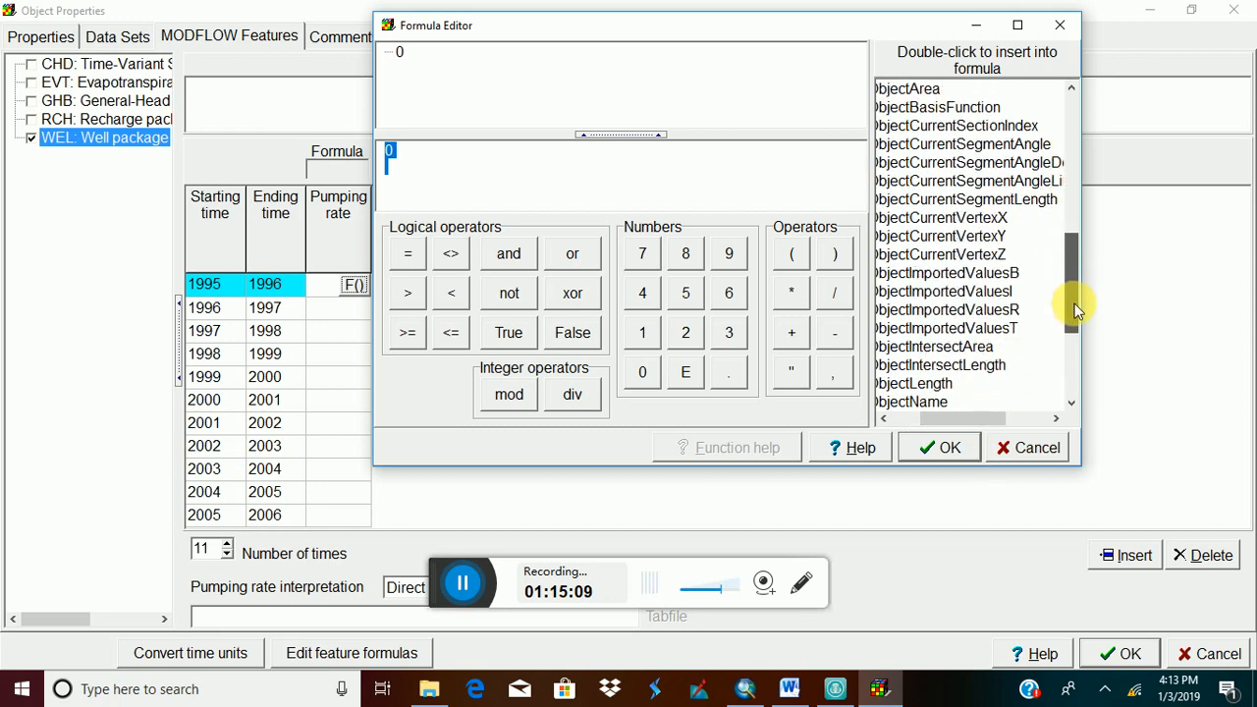
pyautogui.doubleClick(976, 311)
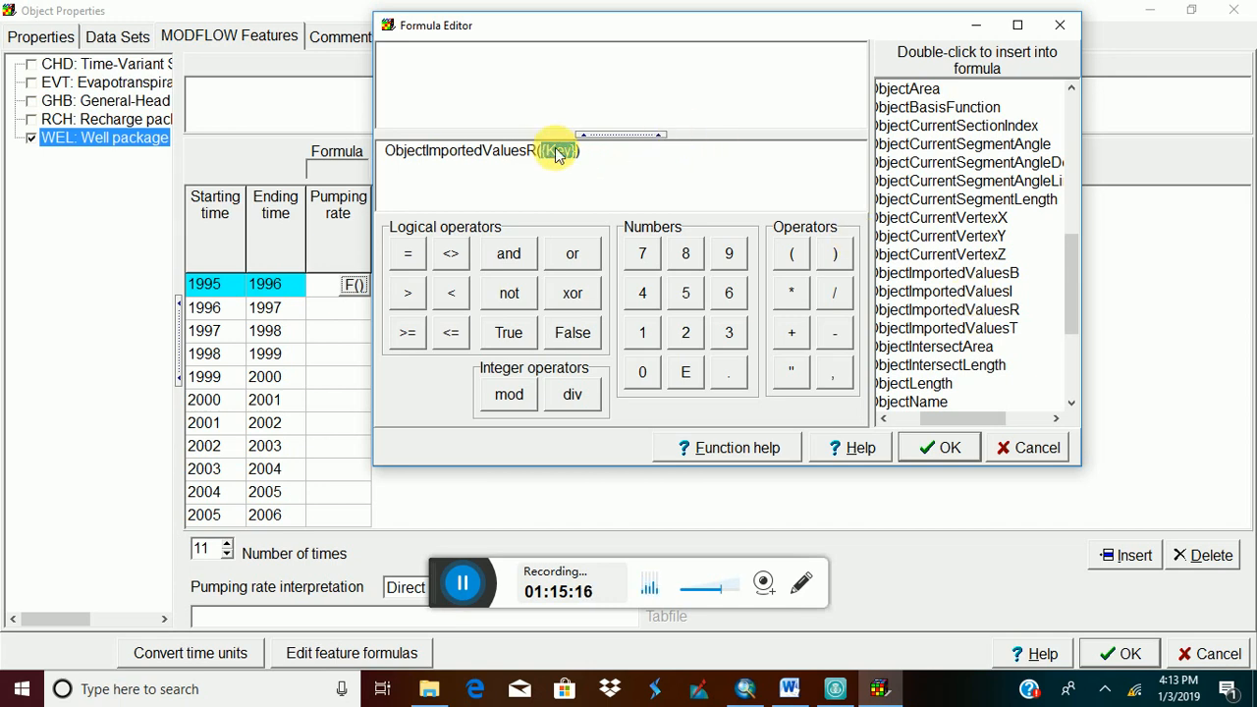
# Switch to ArcMap, check field F4 in the well layer's attribute table, and return to the formula editor.
pyautogui.click(748, 690)
pyautogui.rightClick(79, 234)
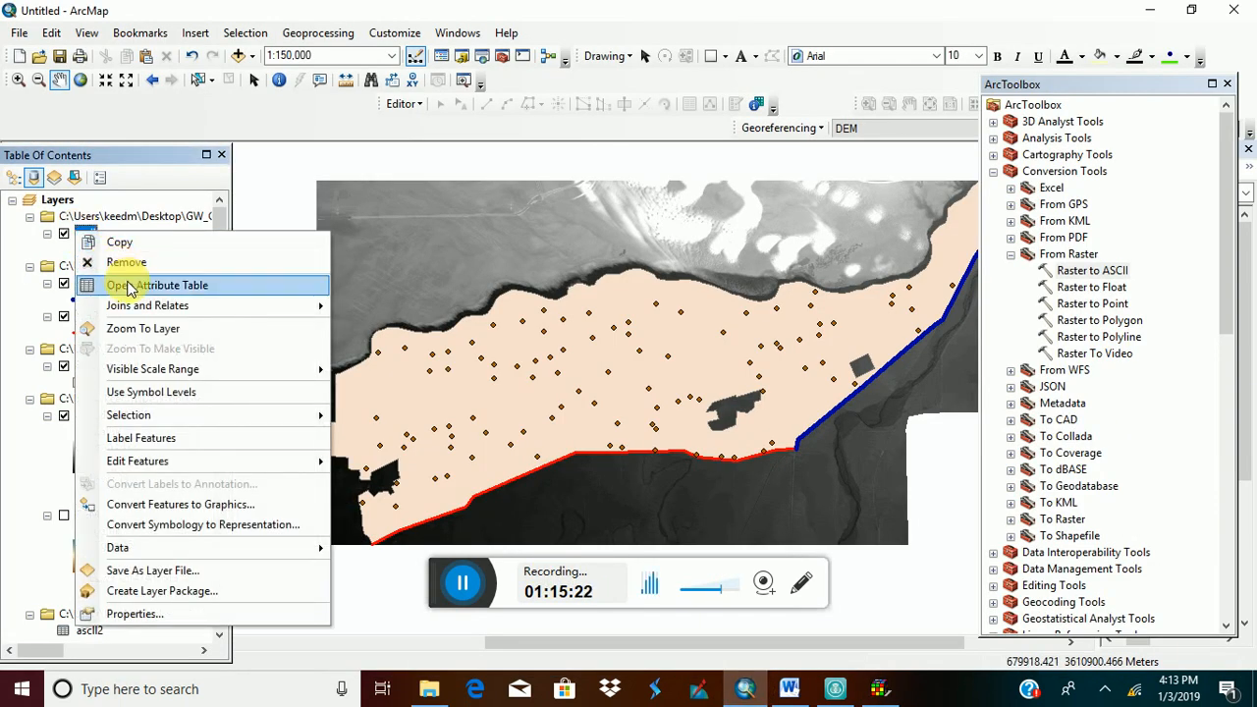
pyautogui.click(129, 284)
pyautogui.click(292, 106)
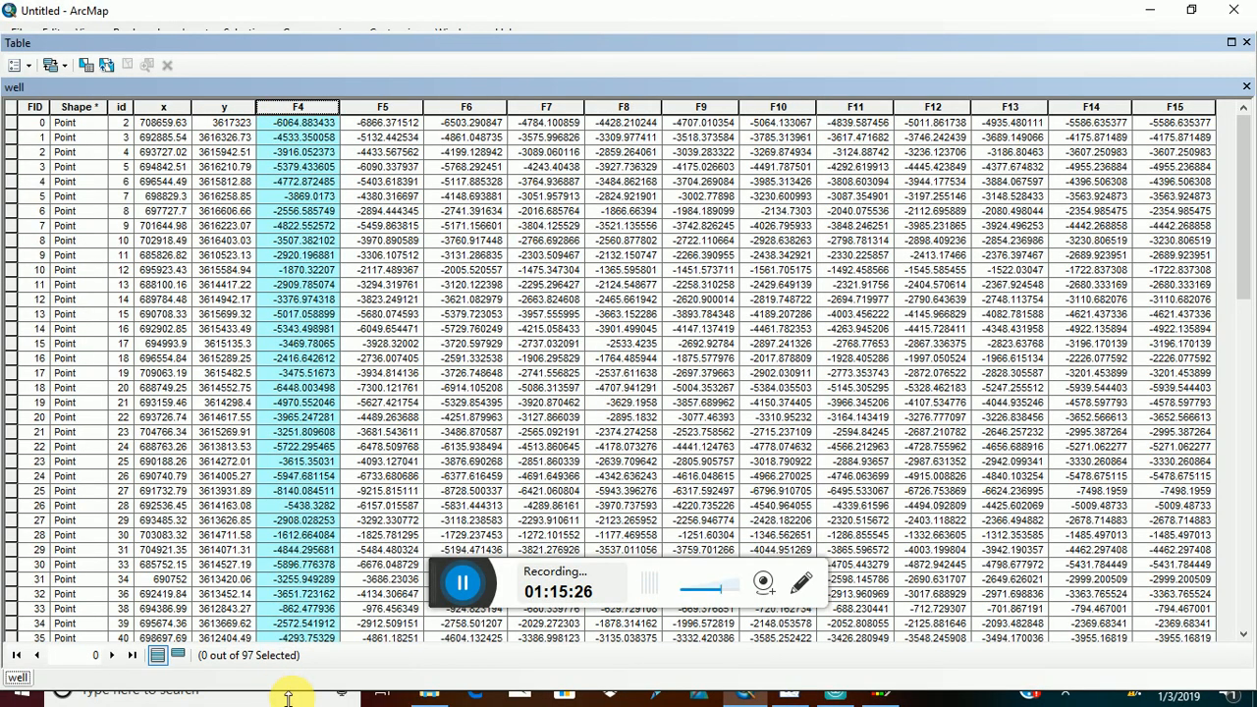
pyautogui.click(1248, 87)
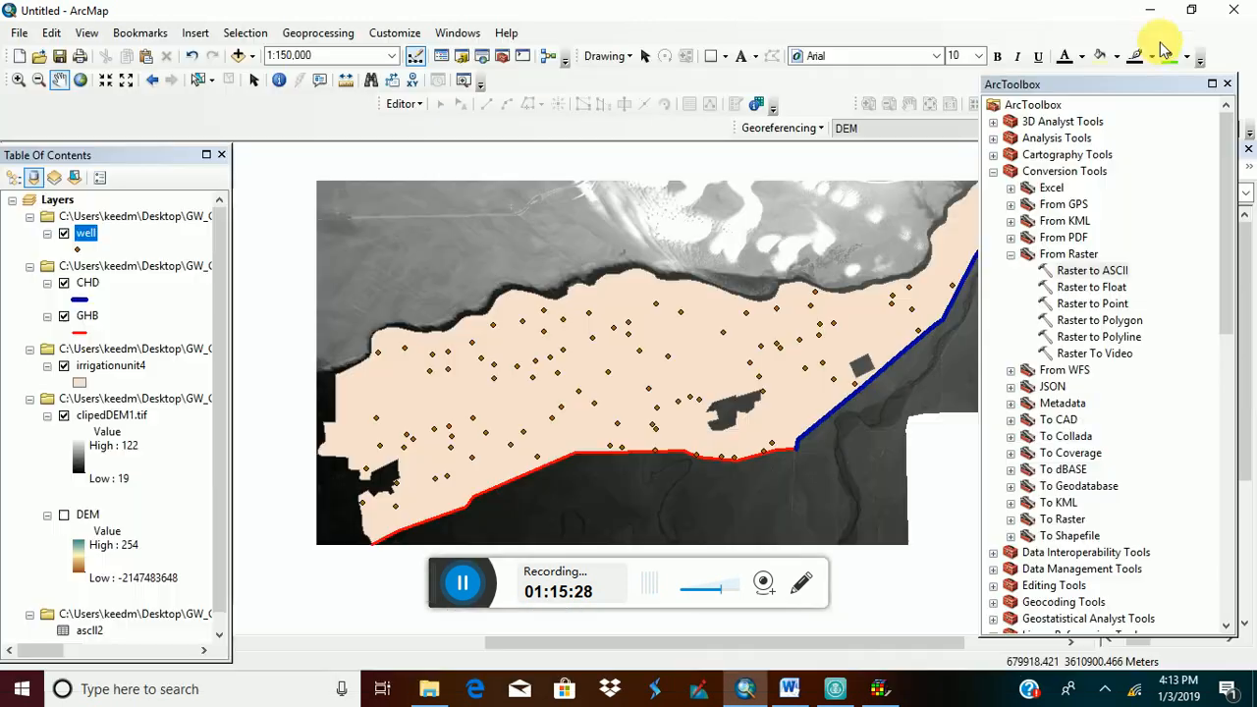
pyautogui.click(1153, 11)
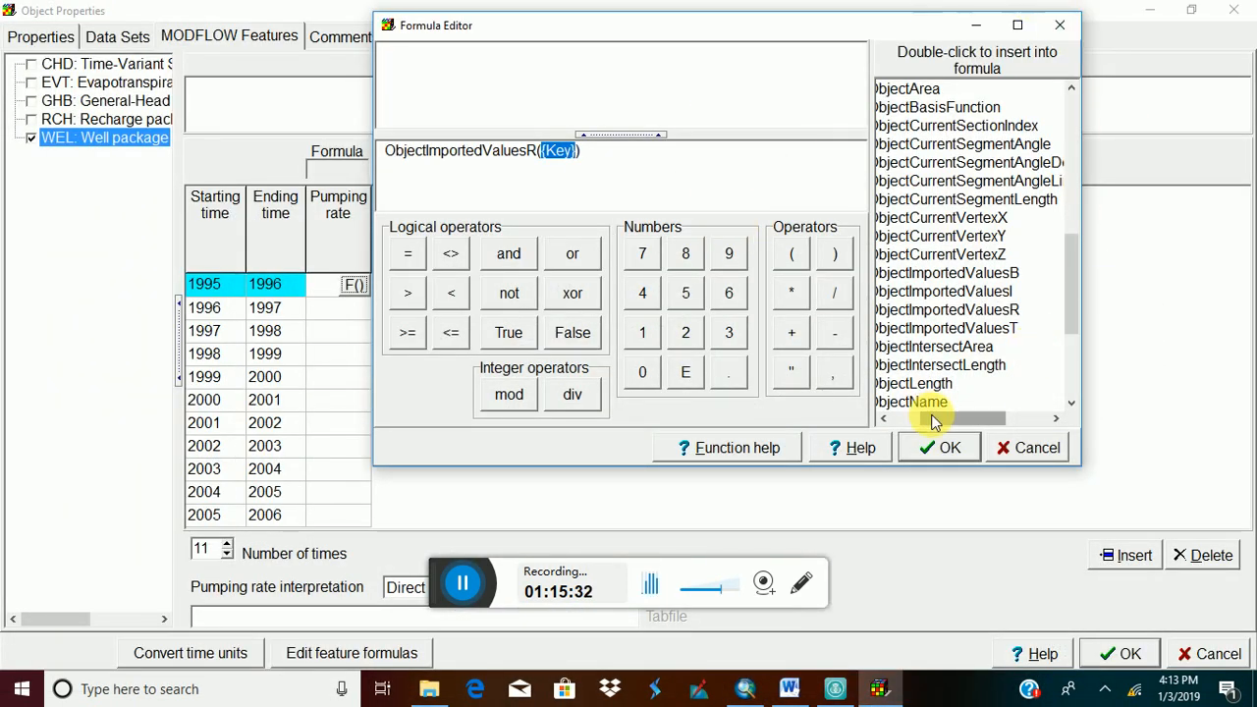
# Expand the user-defined data sets created from the well shapefile to list fields F4 to F15 in the formula editor.
pyautogui.moveTo(927, 416)
pyautogui.mouseDown()
pyautogui.moveTo(902, 413)
pyautogui.moveTo(914, 417)
pyautogui.mouseUp()
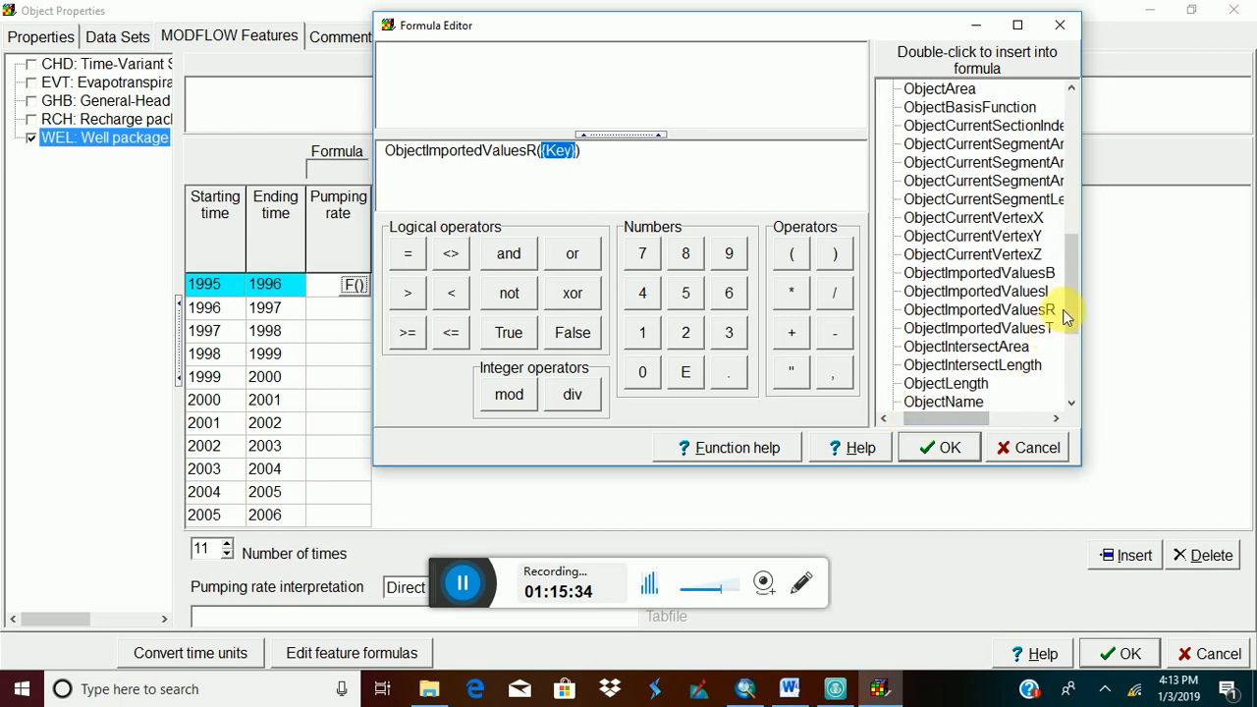
pyautogui.moveTo(1068, 307); pyautogui.dragTo(1078, 182)
pyautogui.moveTo(963, 416); pyautogui.dragTo(940, 416)
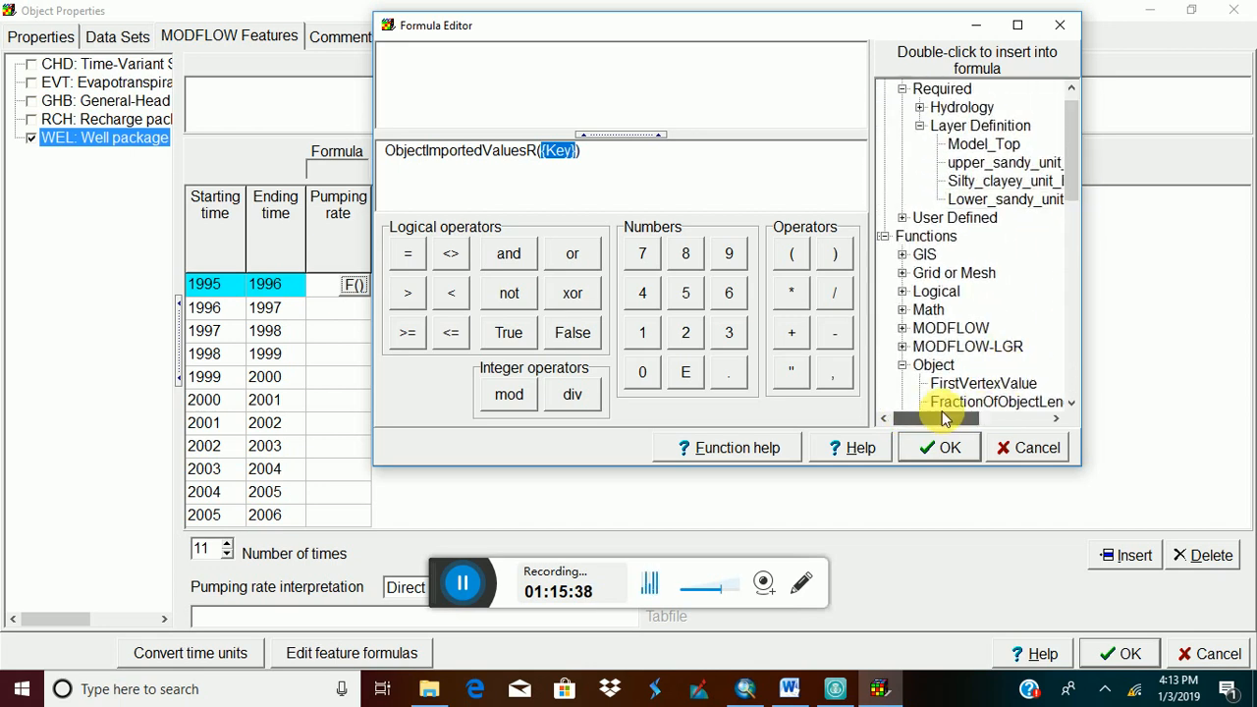
pyautogui.click(902, 218)
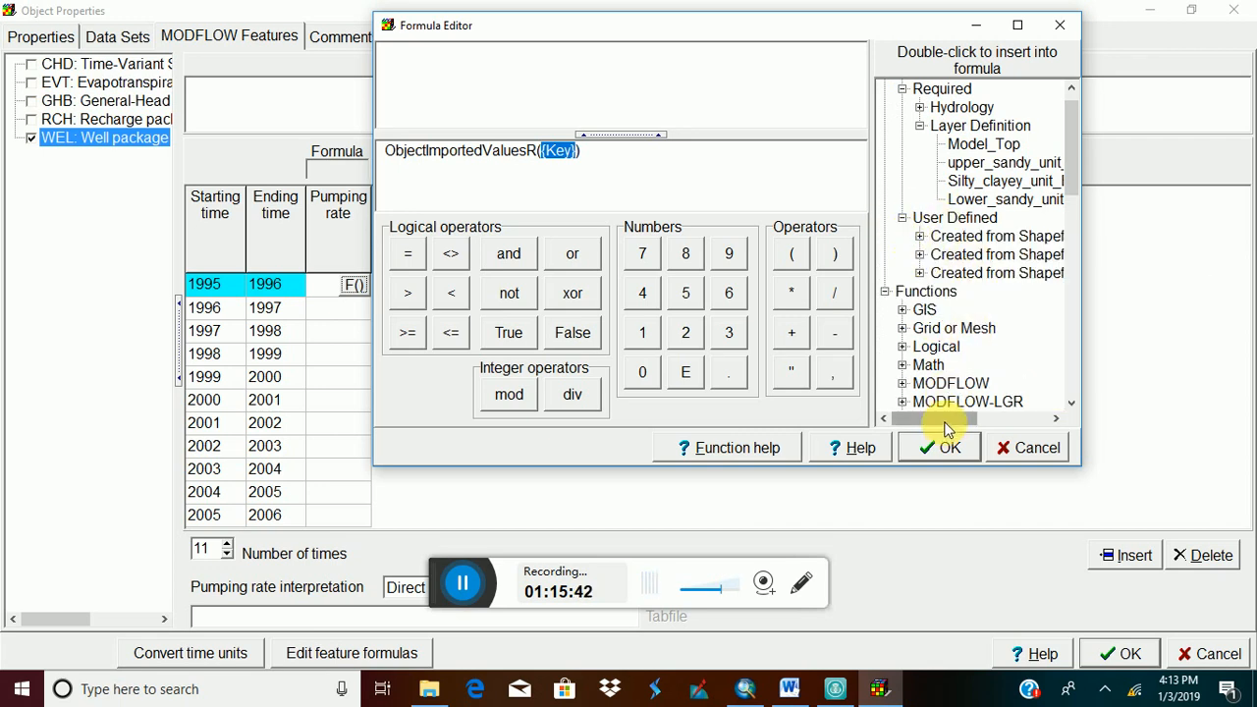
pyautogui.moveTo(945, 422)
pyautogui.mouseDown()
pyautogui.moveTo(1004, 424)
pyautogui.moveTo(948, 423)
pyautogui.mouseUp()
pyautogui.click(913, 273)
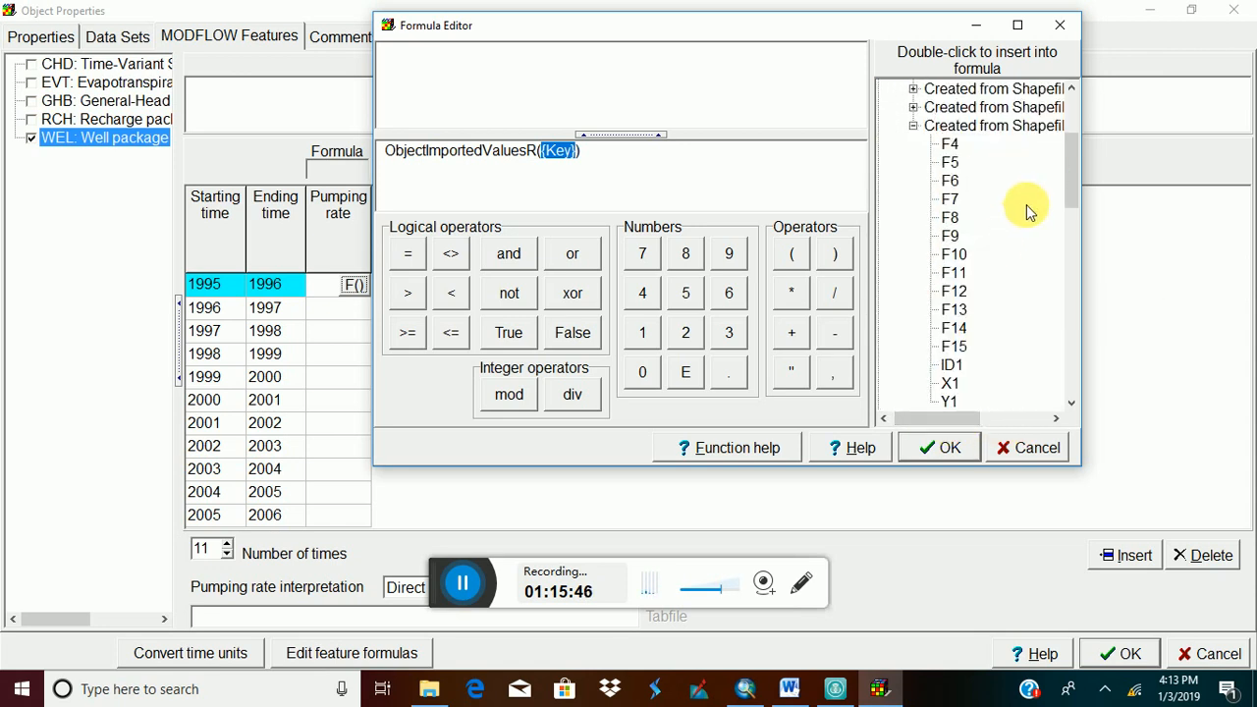
pyautogui.moveTo(1066, 173); pyautogui.dragTo(1081, 181)
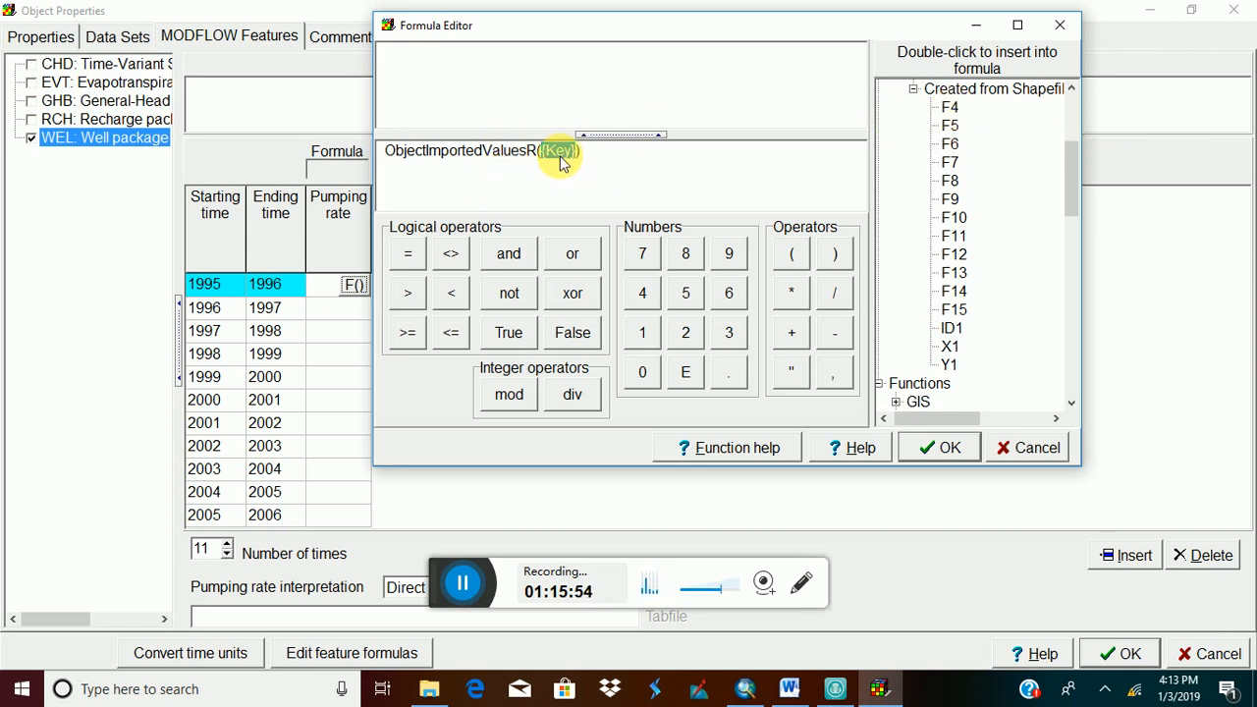
# Replace the function's key with "F4" in quotation marks and accept ObjectImportedValuesR("F4") as the 1995–1996 pumping rate.
pyautogui.click(950, 109)
pyautogui.doubleClick(950, 110)
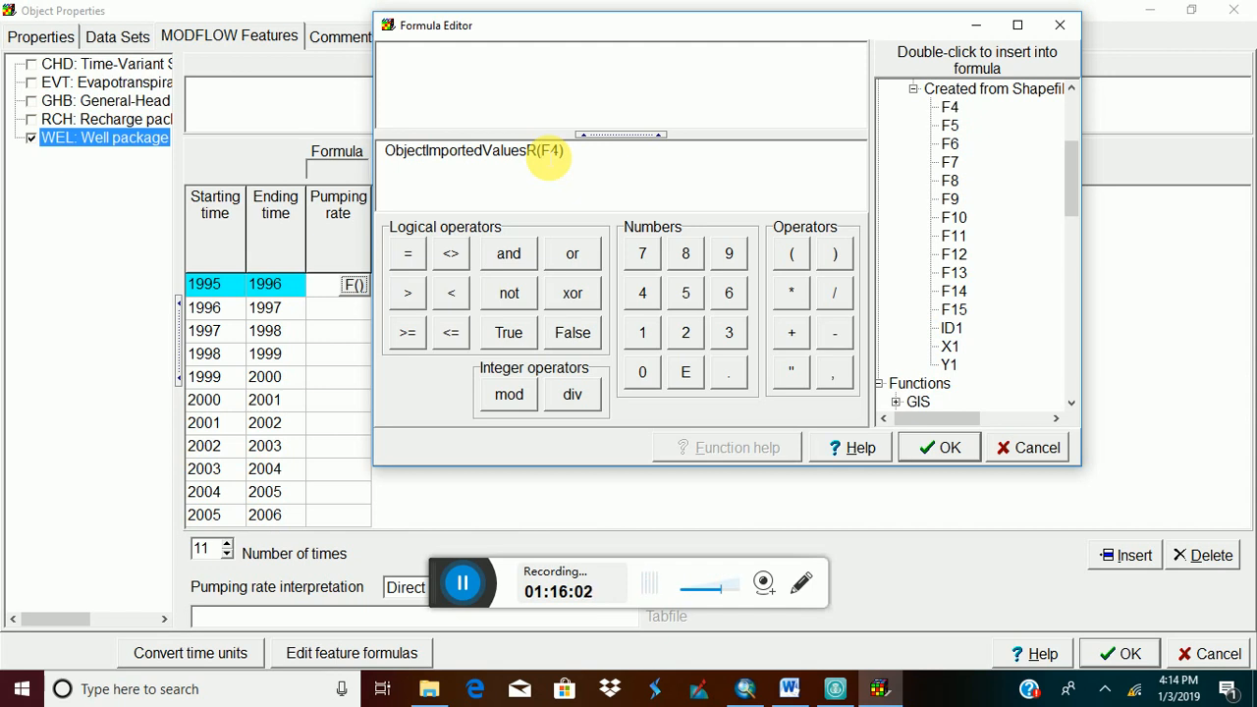
pyautogui.write('"')
pyautogui.click(562, 151)
pyautogui.write('"')
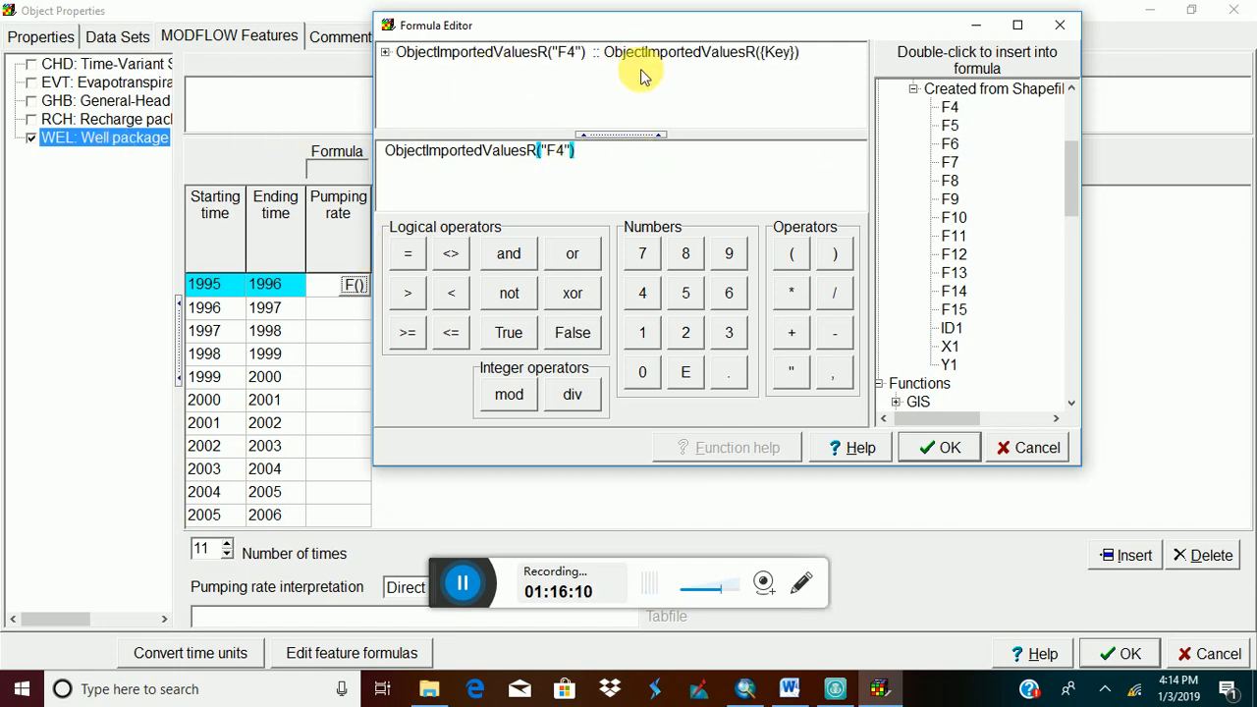
pyautogui.click(949, 447)
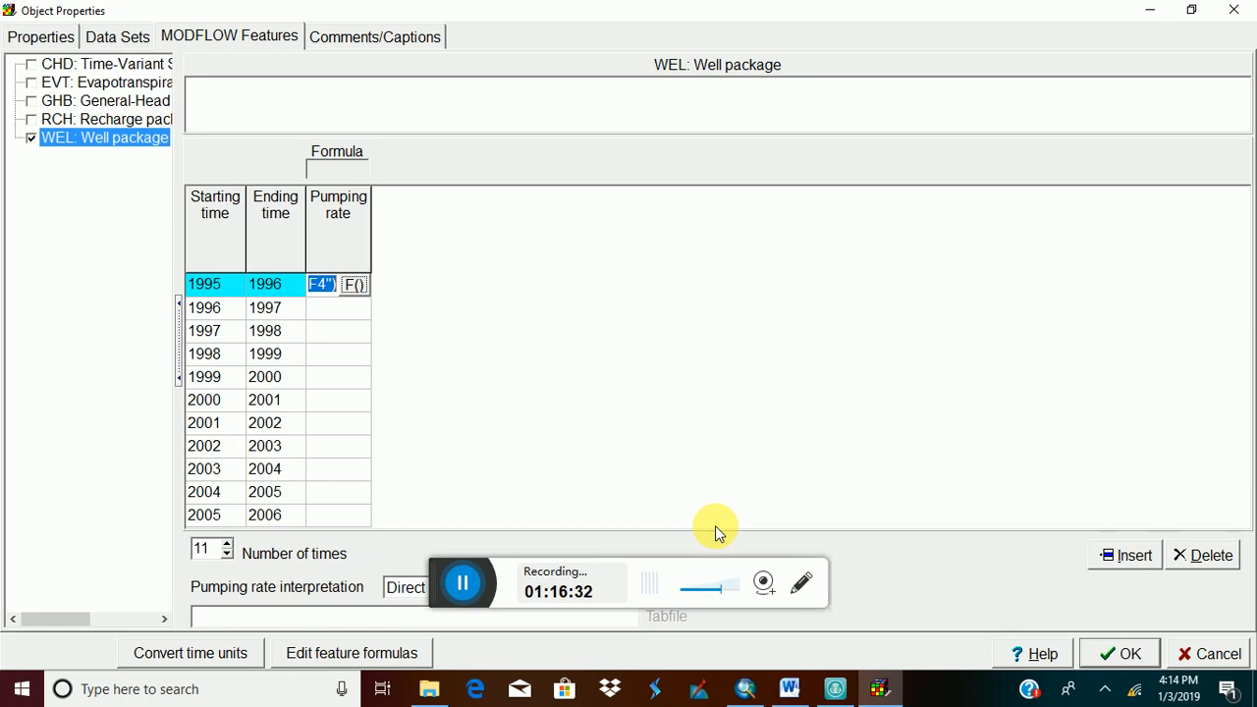
# Set the pumping rates starting in 1996 and 1997 to ObjectImportedValuesR("F5") and ObjectImportedValuesR("F6").
pyautogui.click(344, 315)
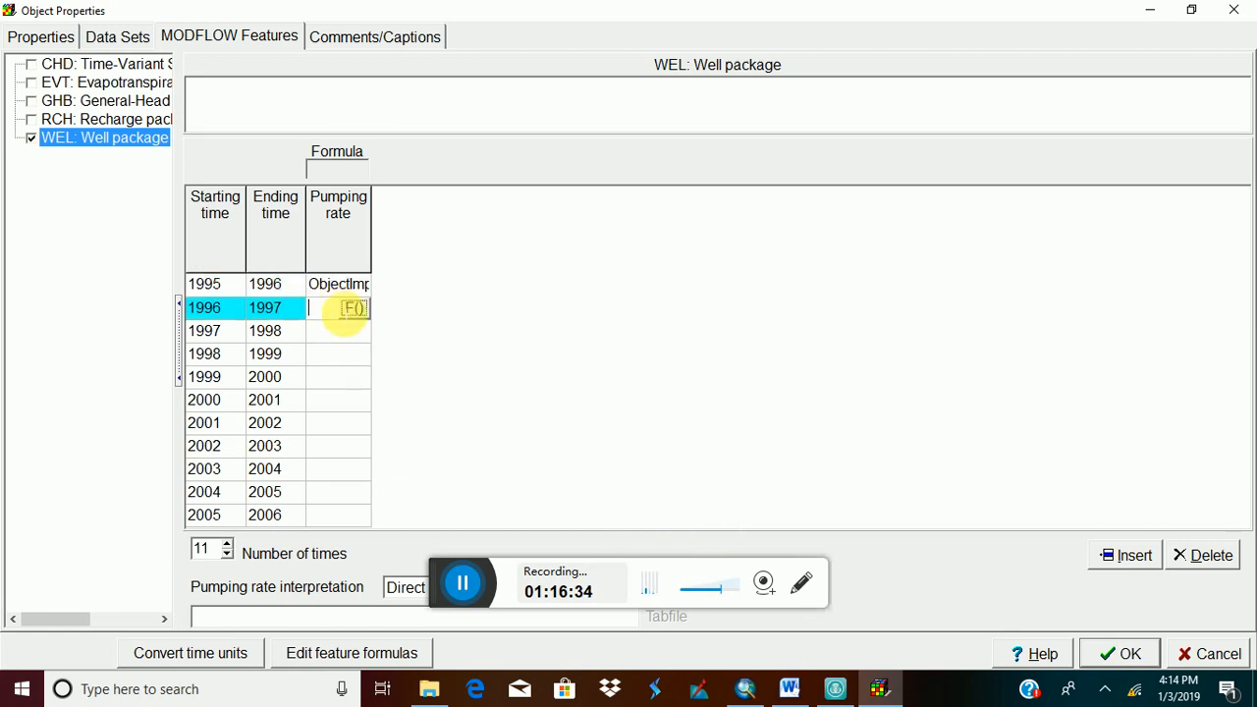
pyautogui.hotkey('ctrl', 'v')
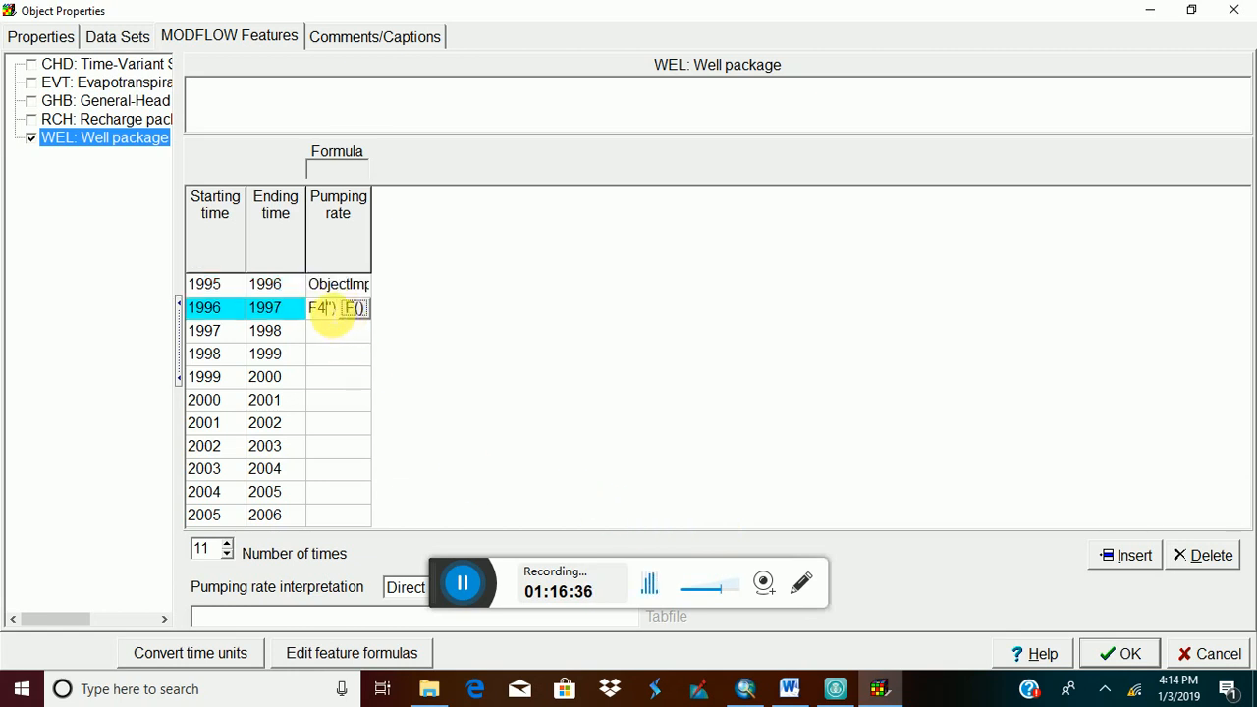
pyautogui.press('BackSpace')
pyautogui.write('5')
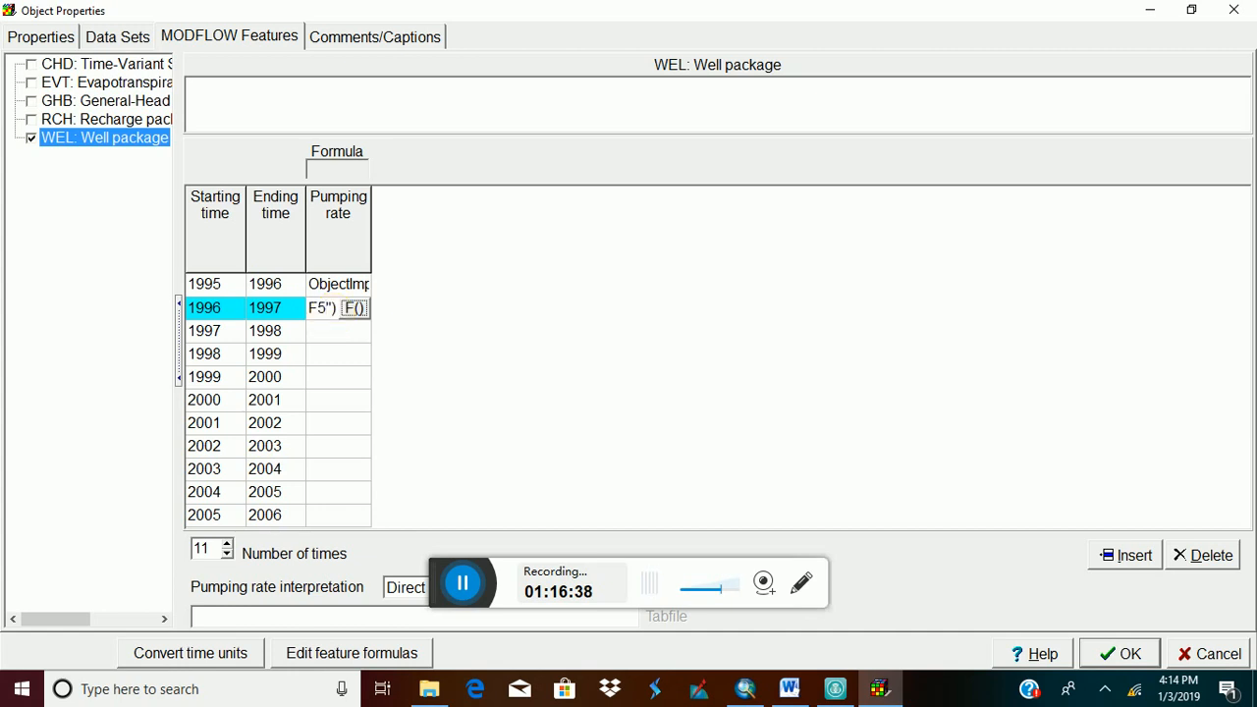
pyautogui.click(339, 334)
pyautogui.hotkey('ctrl', 'v')
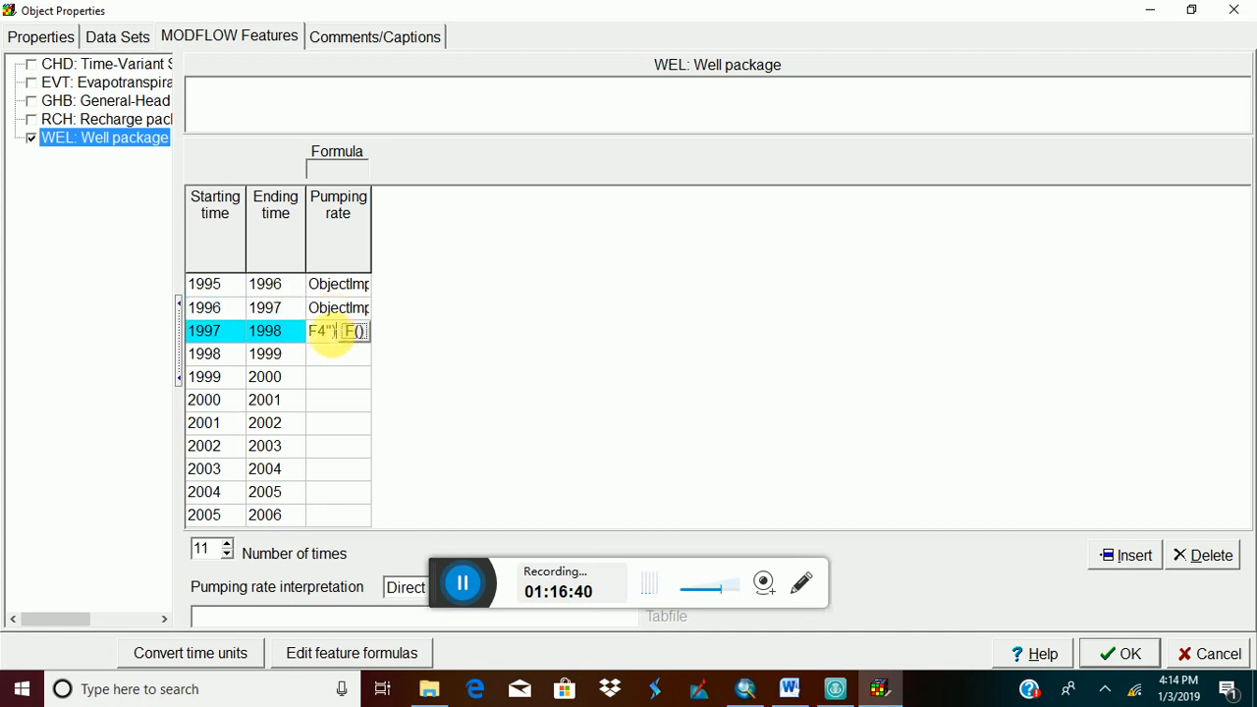
pyautogui.press('BackSpace')
pyautogui.write('6')
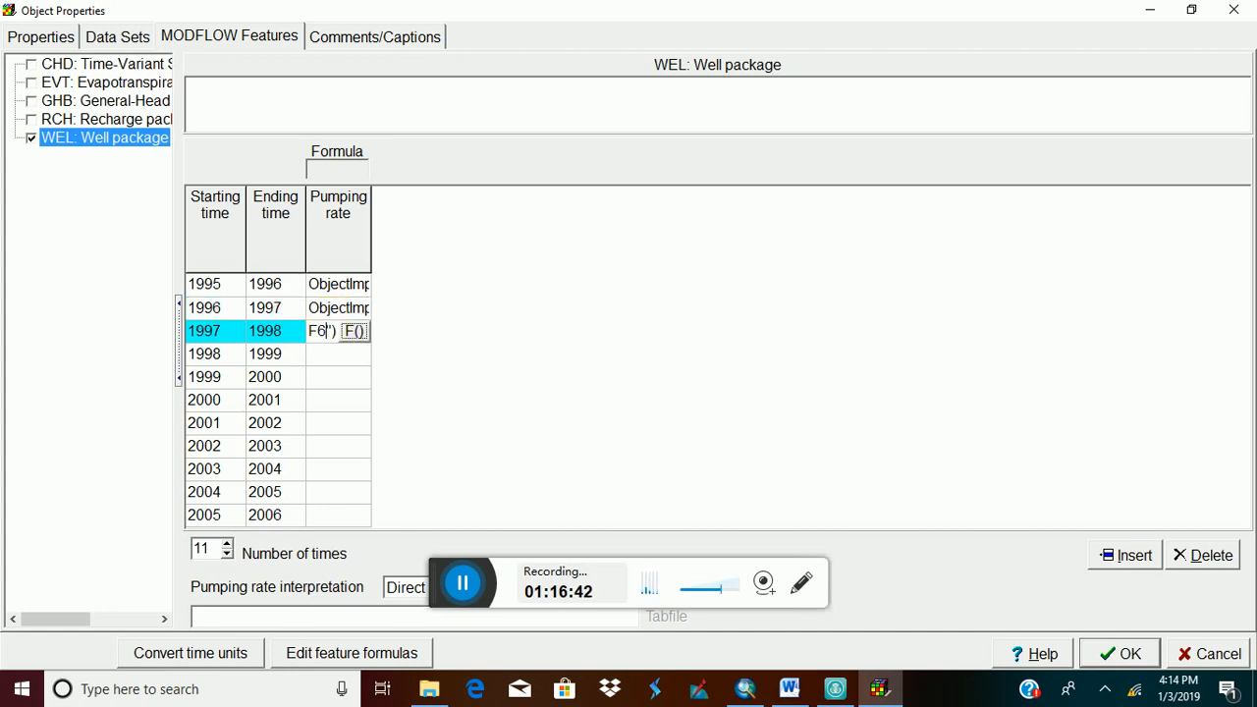
# Set the pumping rate of the period starting in 1998 to ObjectImportedValuesR("F7").
pyautogui.click(329, 354)
pyautogui.hotkey('ctrl', 'v')
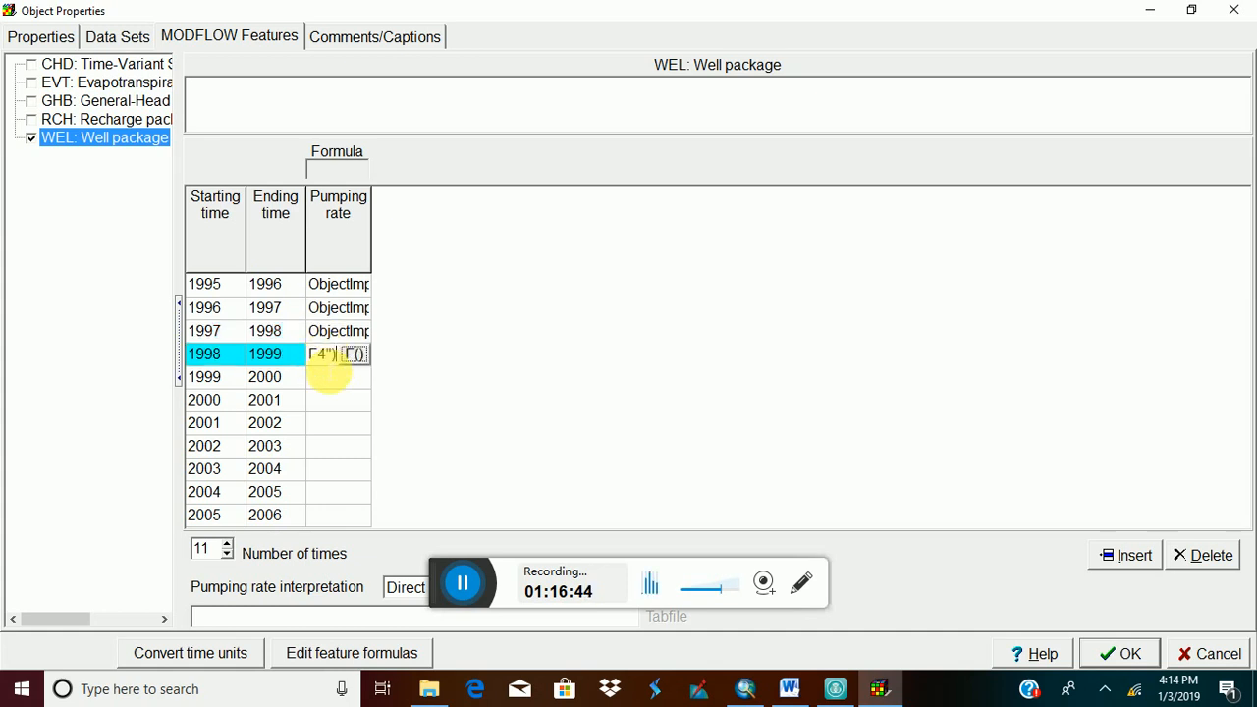
pyautogui.press('BackSpace')
pyautogui.write('7')
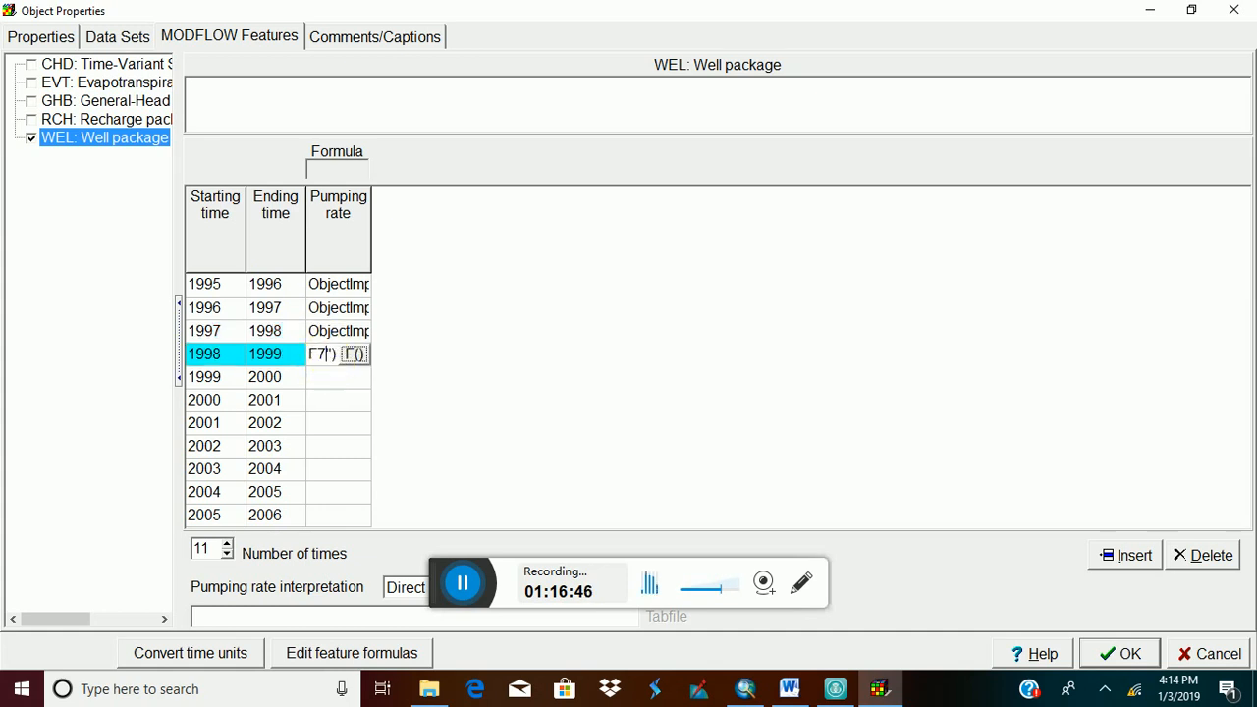
# Set the pumping rates of the periods starting in 1999 and 2000 to ObjectImportedValuesR("F8") and ObjectImportedValuesR("F9").
pyautogui.click(332, 378)
pyautogui.hotkey('ctrl', 'v')
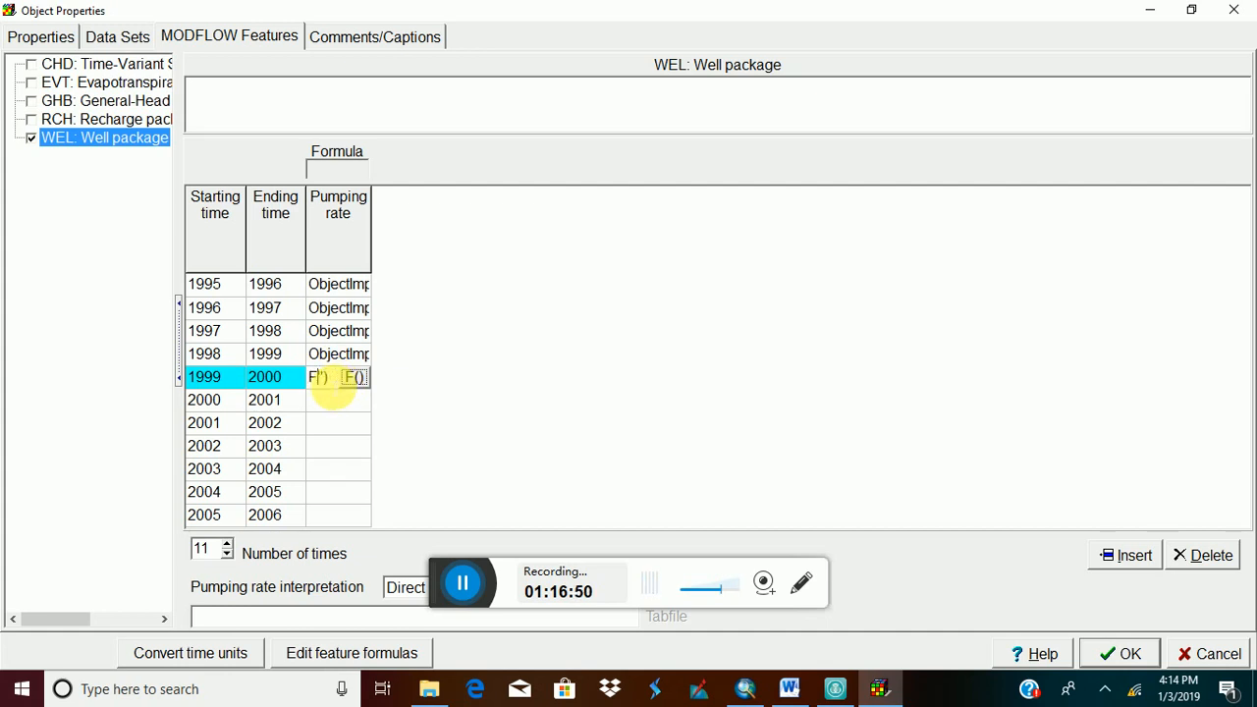
pyautogui.write('8')
pyautogui.click(350, 400)
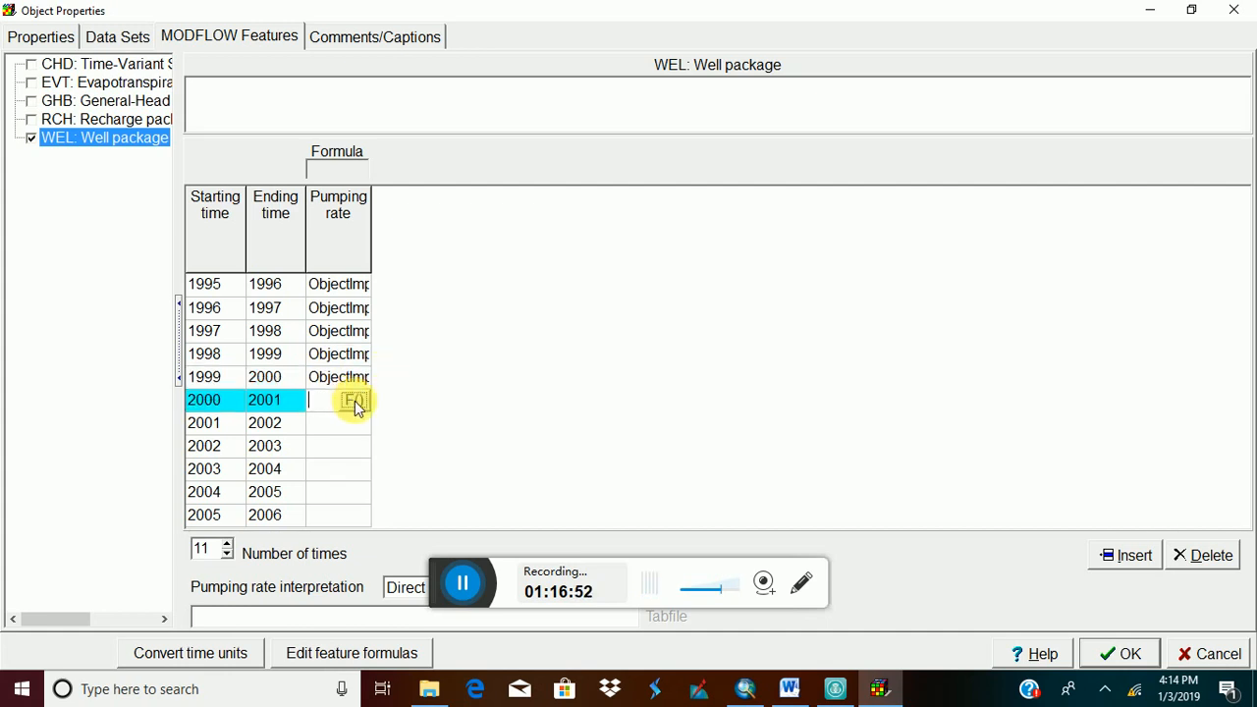
pyautogui.hotkey('ctrl', 'v')
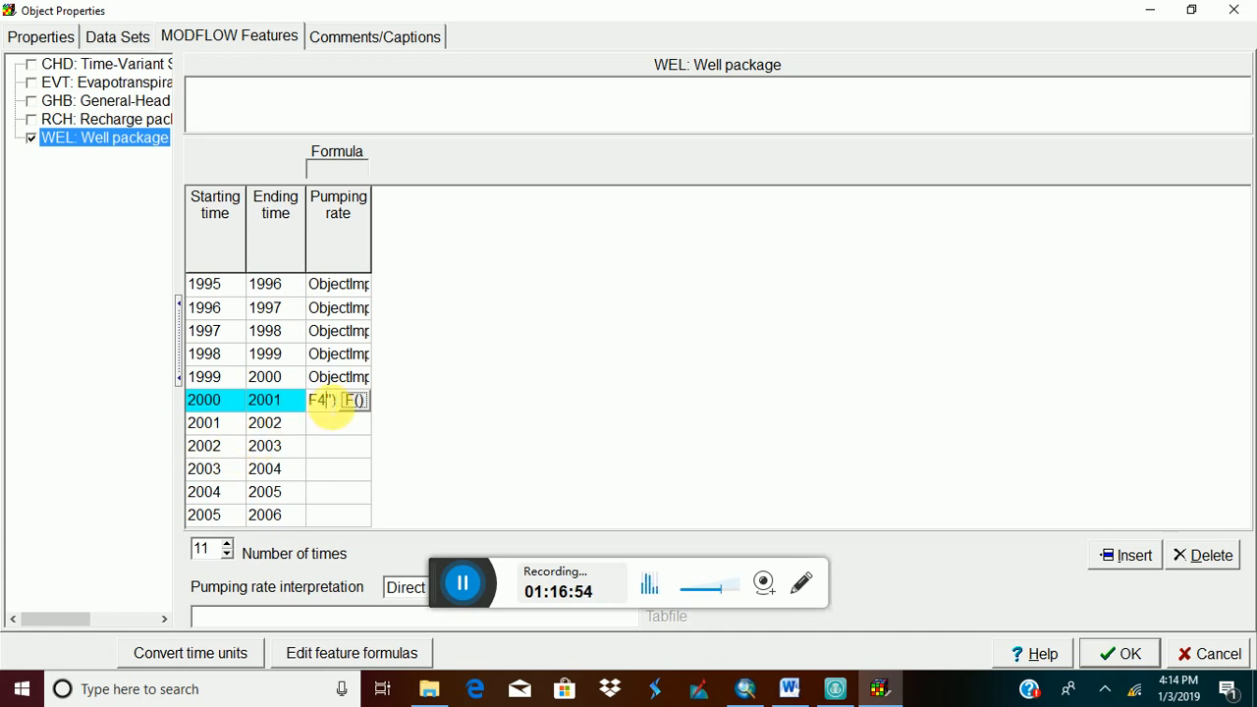
pyautogui.press('BackSpace')
pyautogui.write('9')
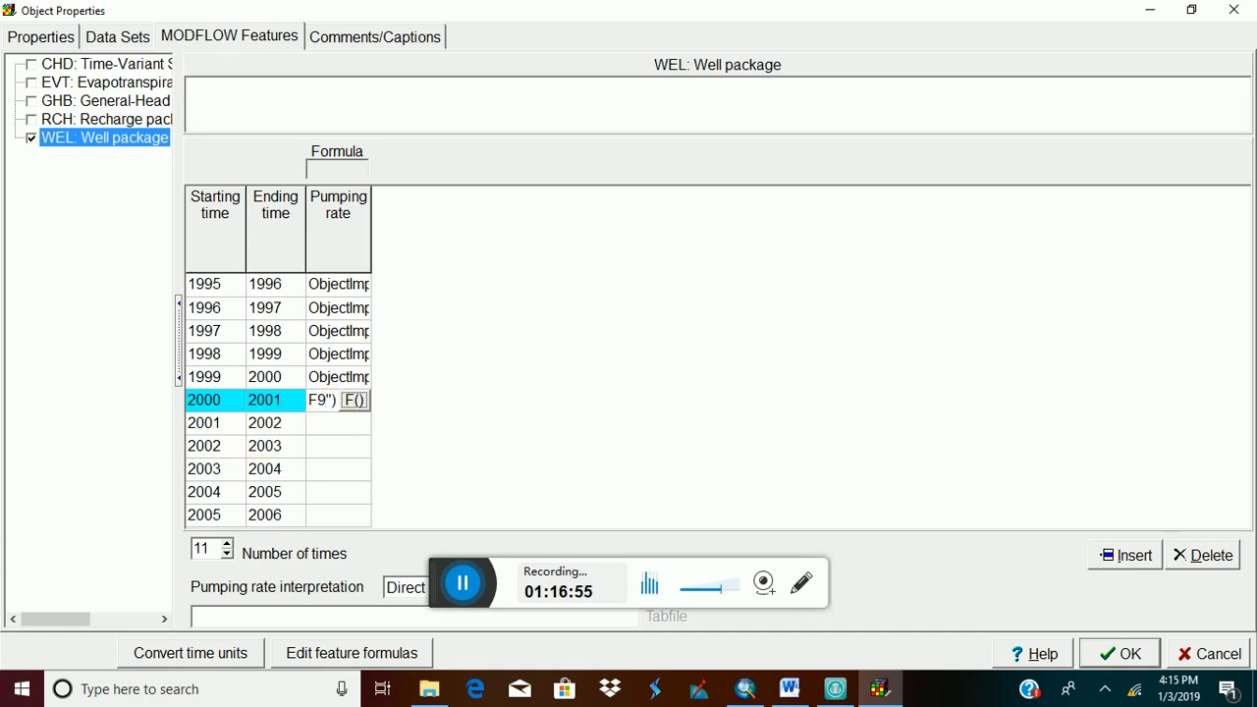
# Set the pumping rates of the periods starting in 2001 and 2002 to ObjectImportedValuesR("F10") and ObjectImportedValuesR("F11").
pyautogui.click(336, 423)
pyautogui.hotkey('ctrl', 'v')
pyautogui.click(331, 426)
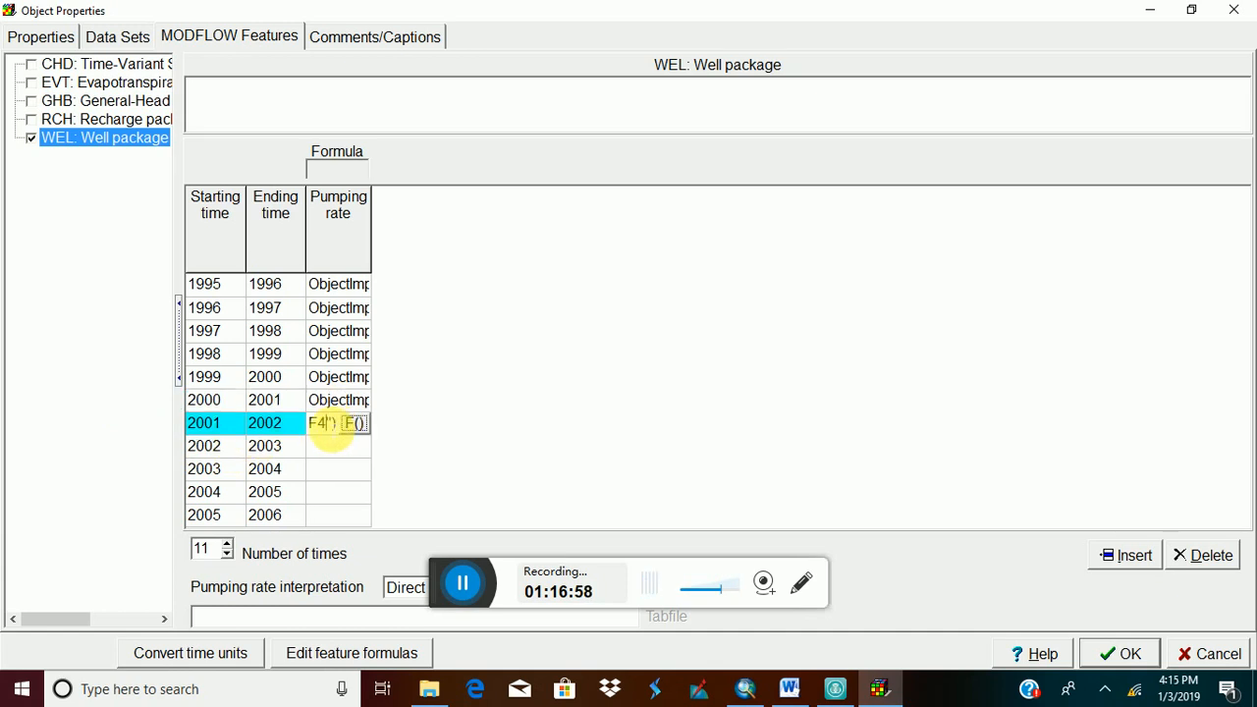
pyautogui.press('BackSpace')
pyautogui.write('10')
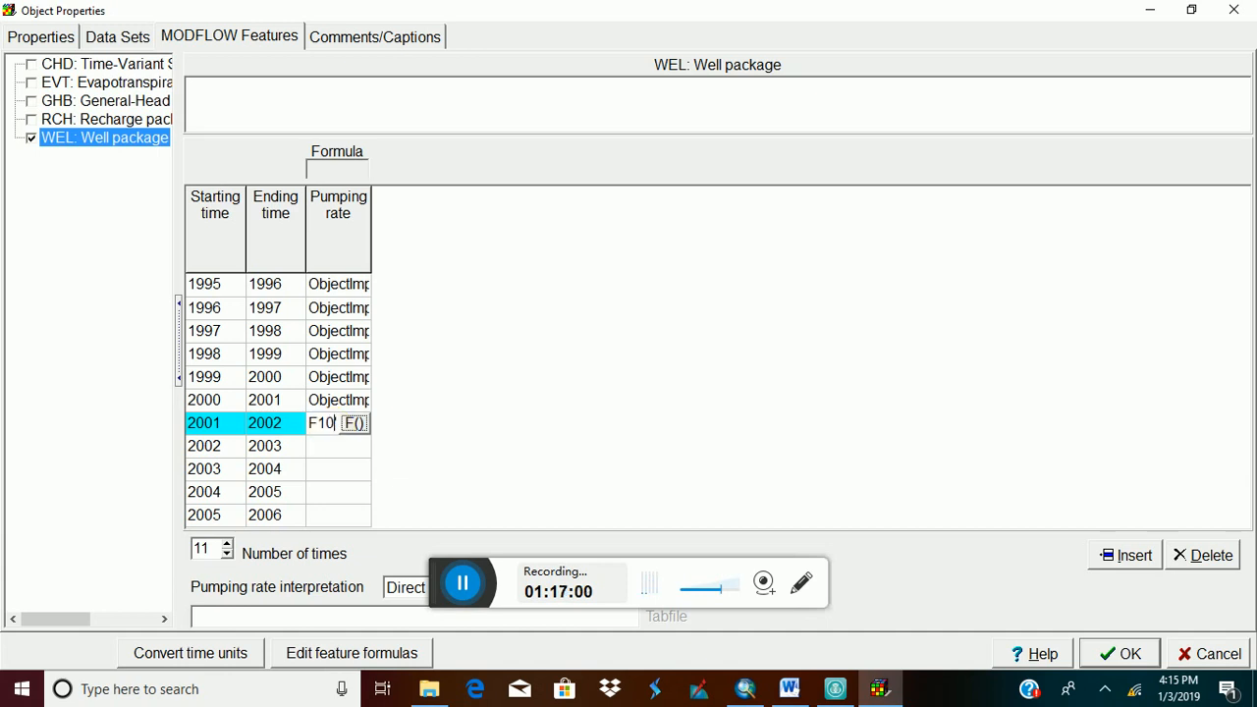
pyautogui.click(339, 446)
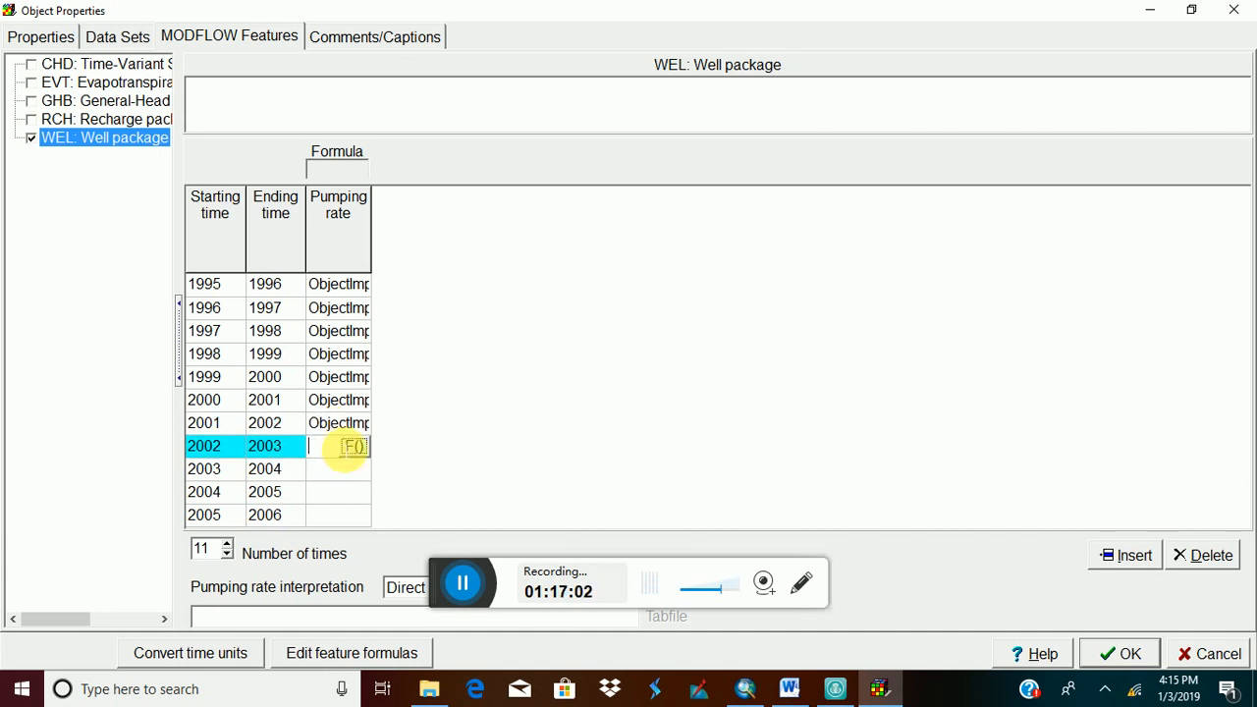
pyautogui.hotkey('ctrl', 'v')
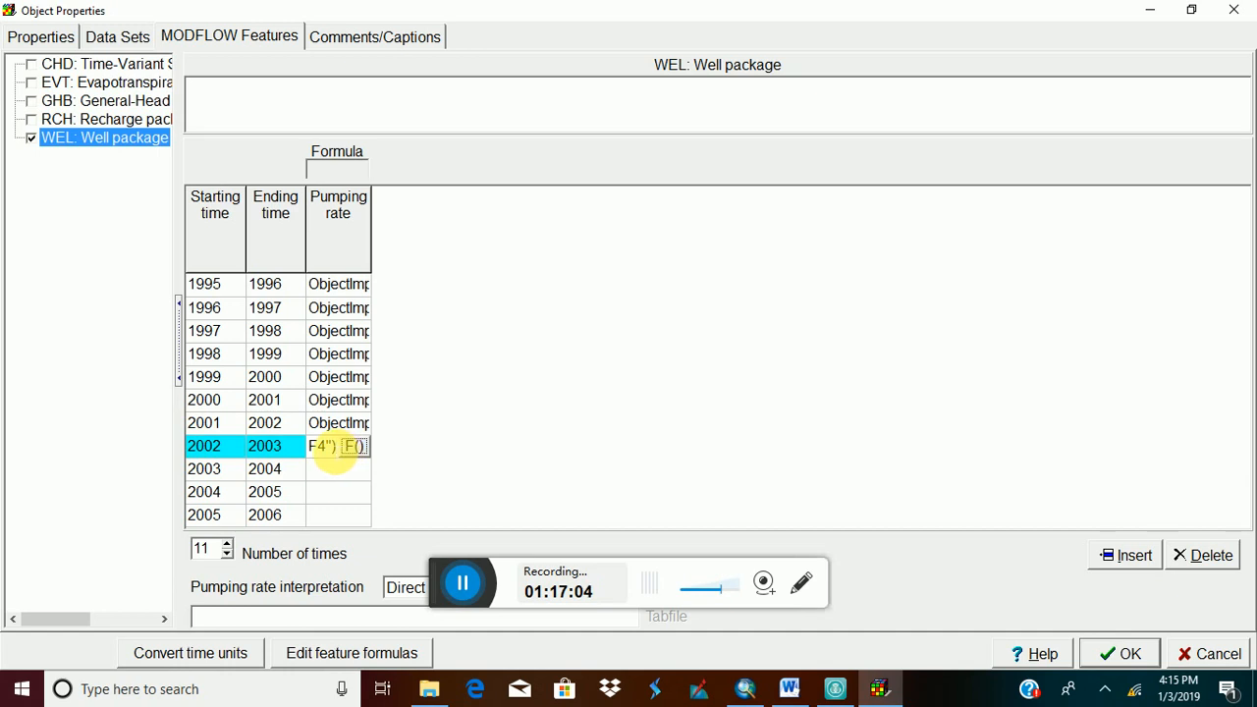
pyautogui.press('BackSpace')
pyautogui.write('11')
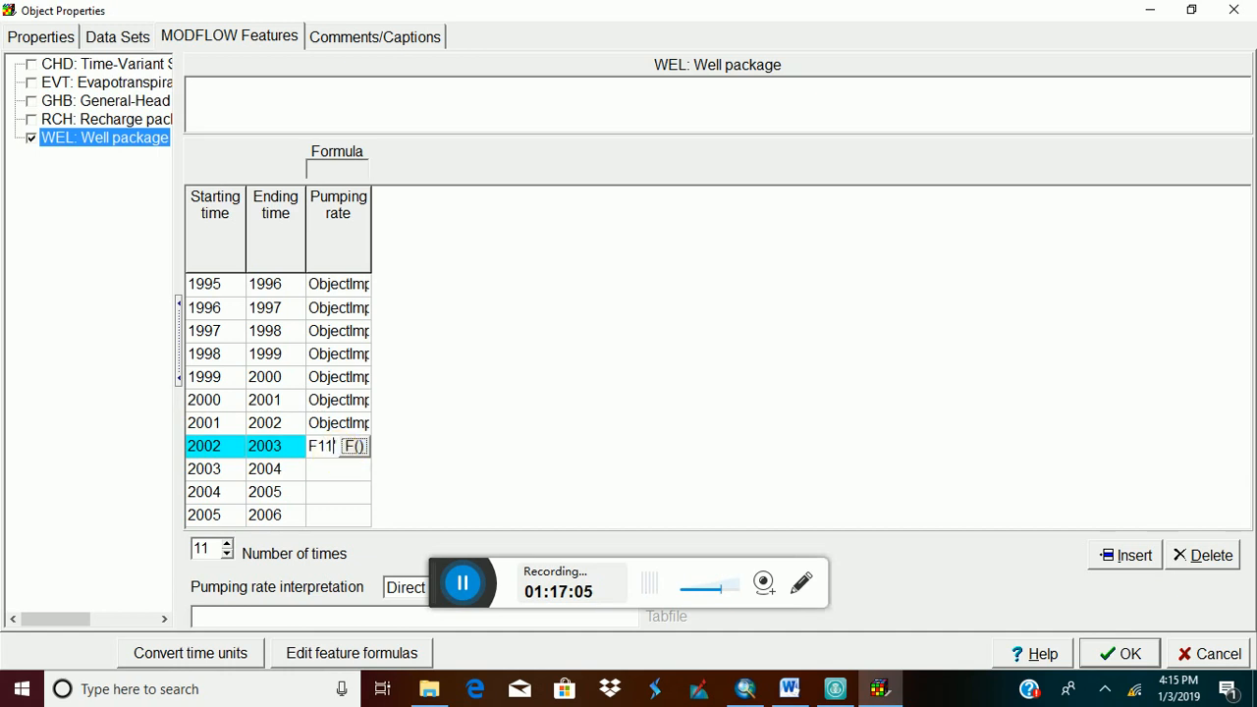
# Set the pumping rate starting in 2003 to ObjectImportedValuesR("F13") and paste the copied ObjectImportedValuesR formula into the 2004 period.
pyautogui.click(349, 472)
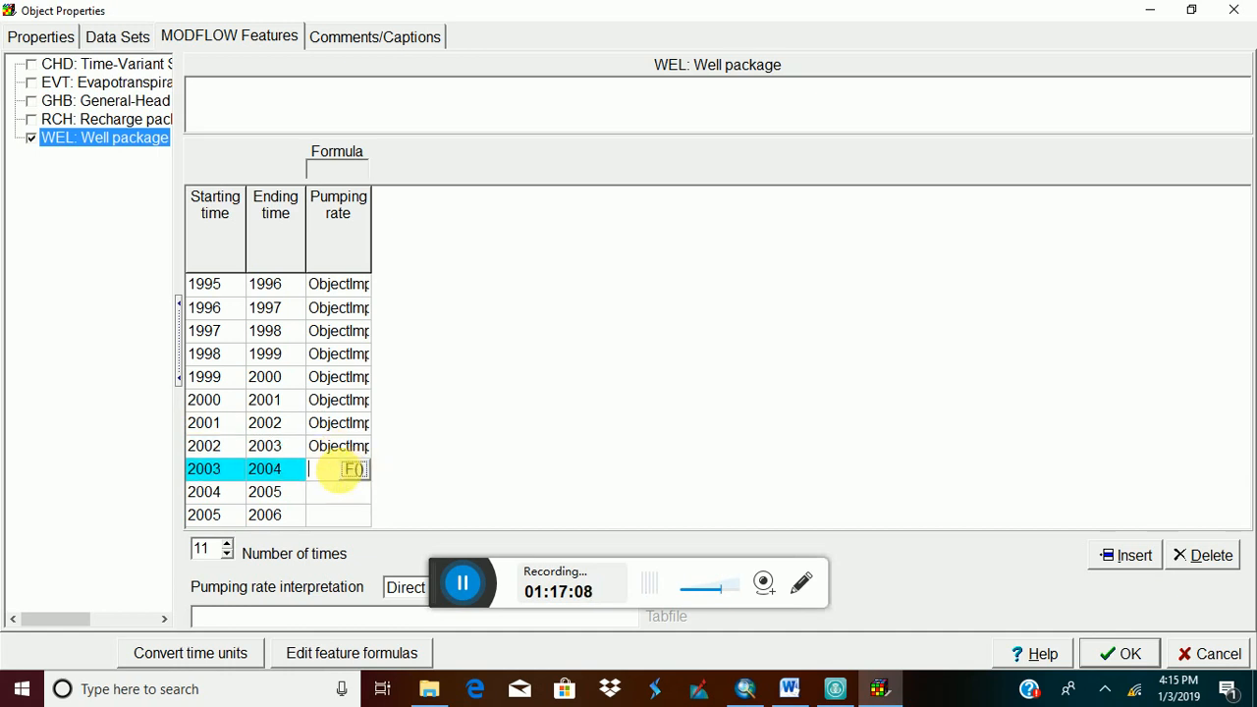
pyautogui.hotkey('ctrl', 'v')
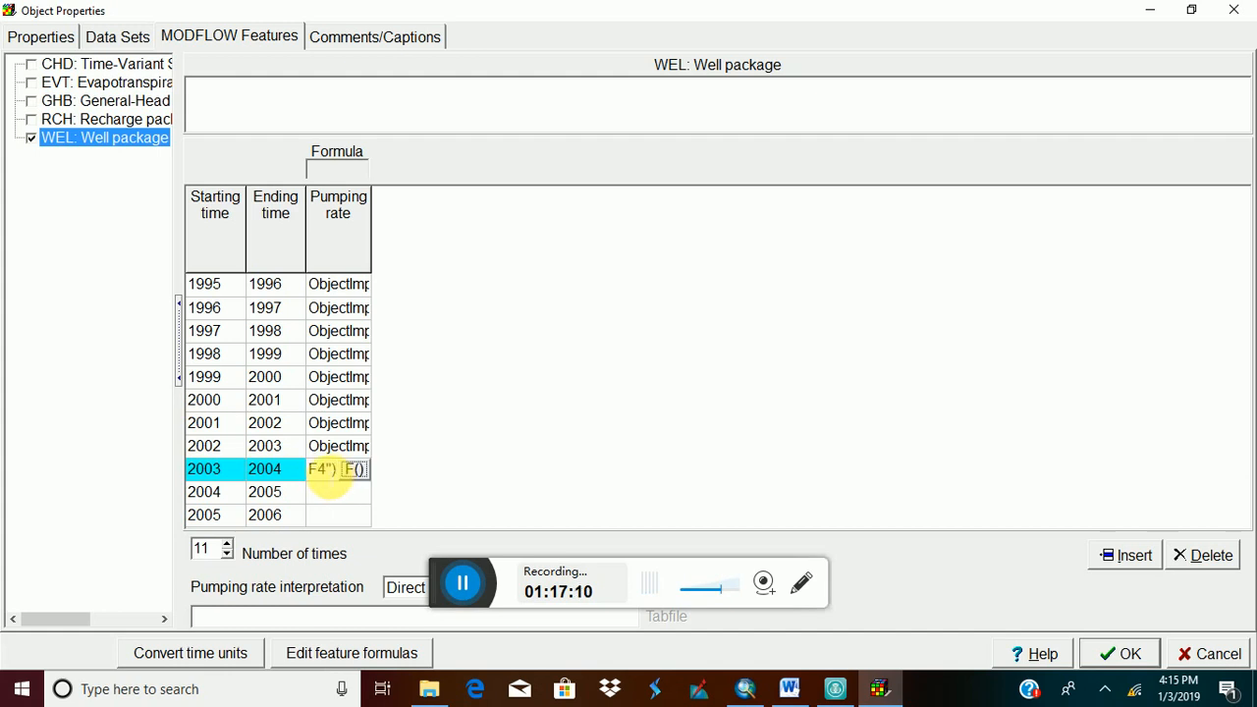
pyautogui.press('BackSpace')
pyautogui.write("13'")
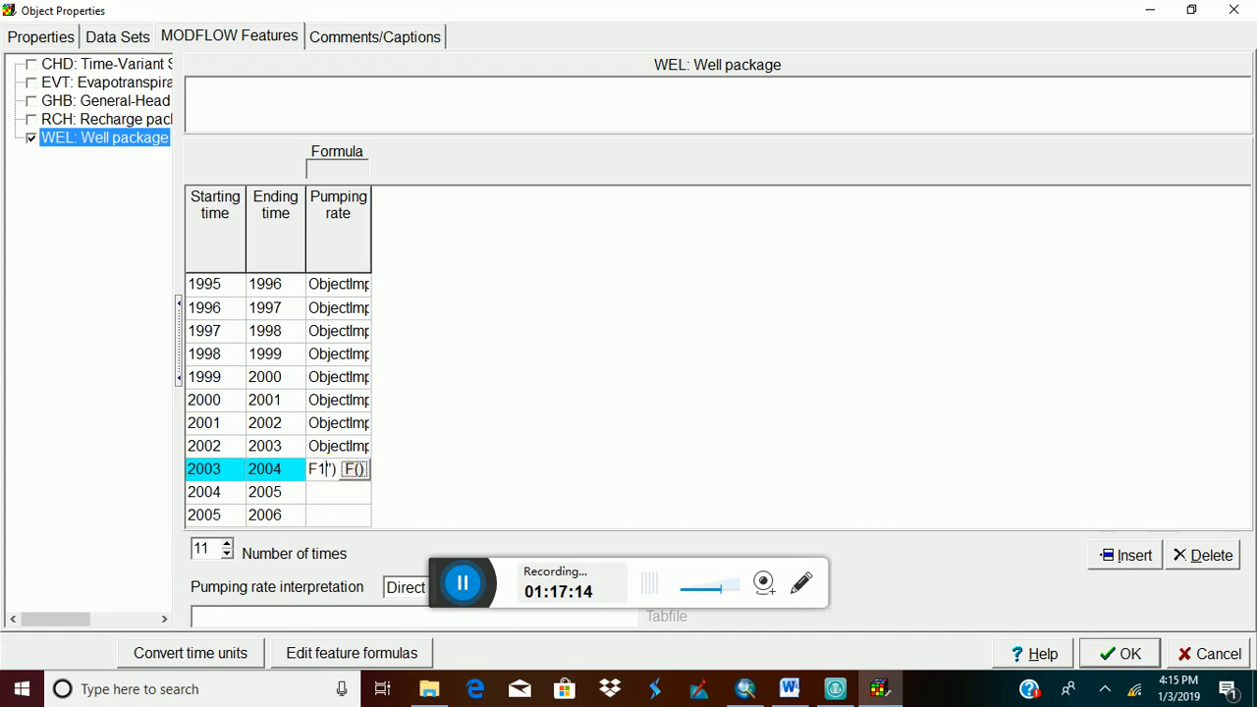
pyautogui.click(341, 494)
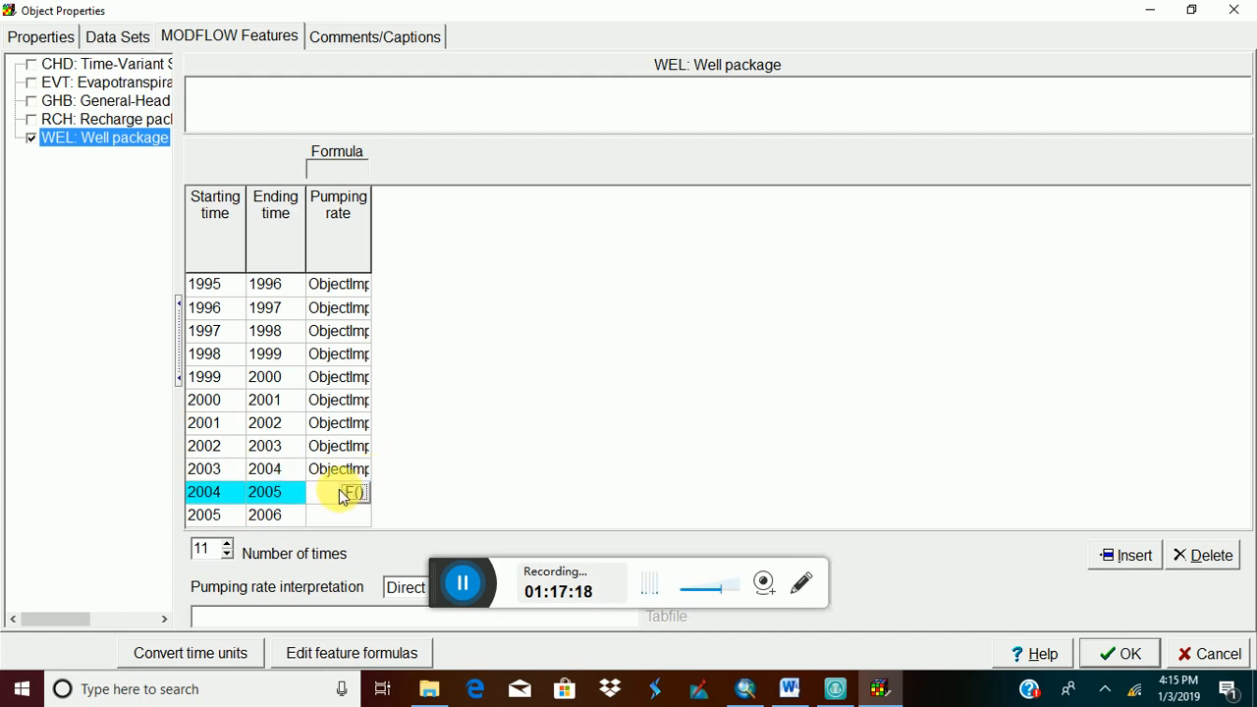
pyautogui.hotkey('ctrl', 'v')
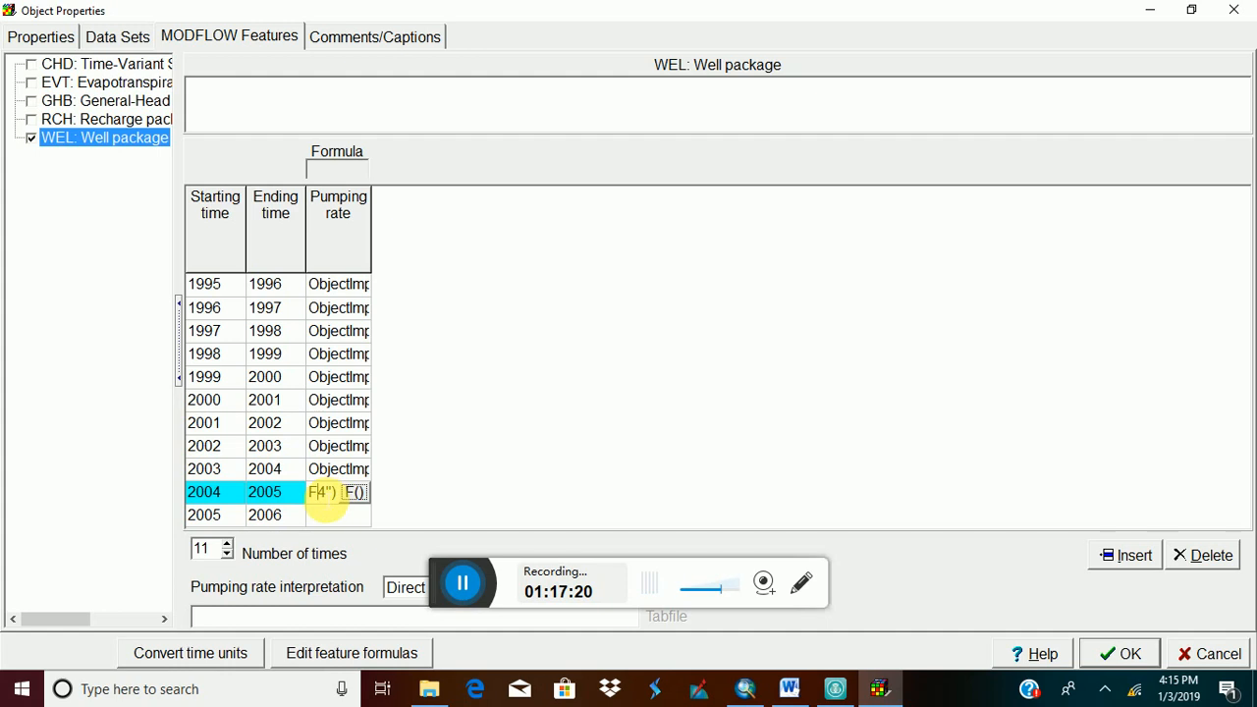
# Set the pumping rate of the period from 2005 to 2006 to ObjectImportedValuesR("F15").
pyautogui.click(330, 515)
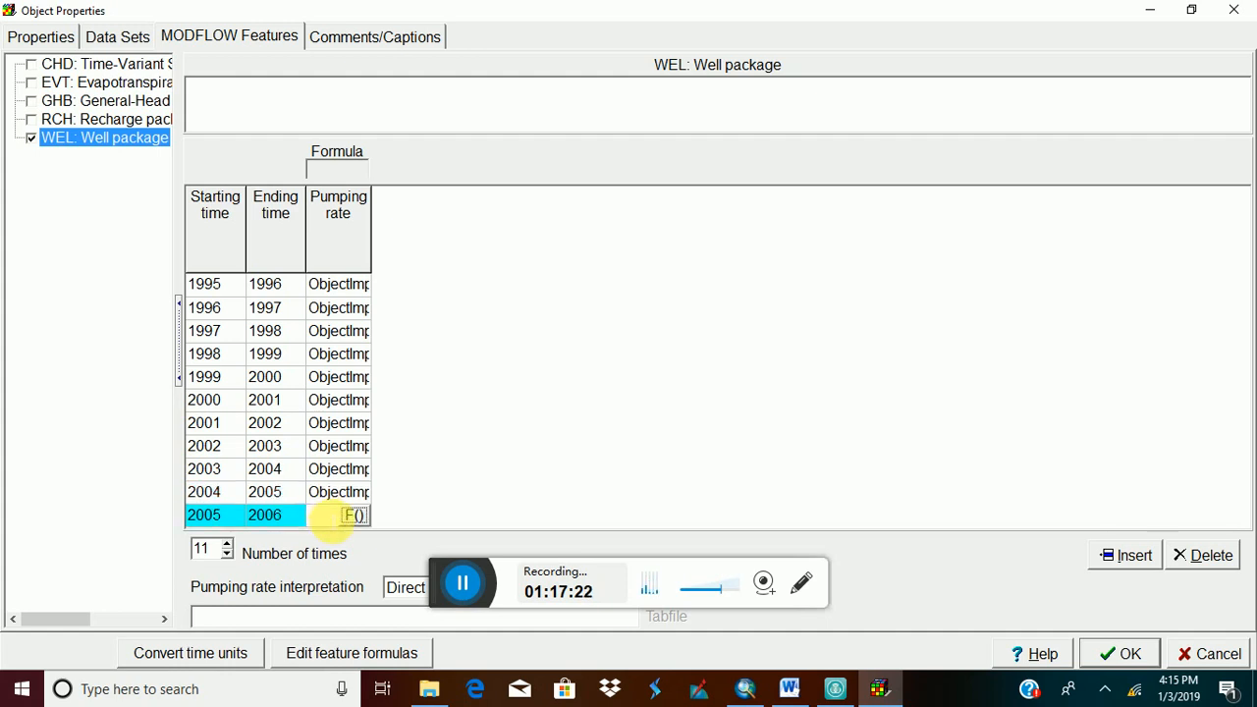
pyautogui.hotkey('ctrl', 'v')
pyautogui.press('BackSpace')
pyautogui.write('1')
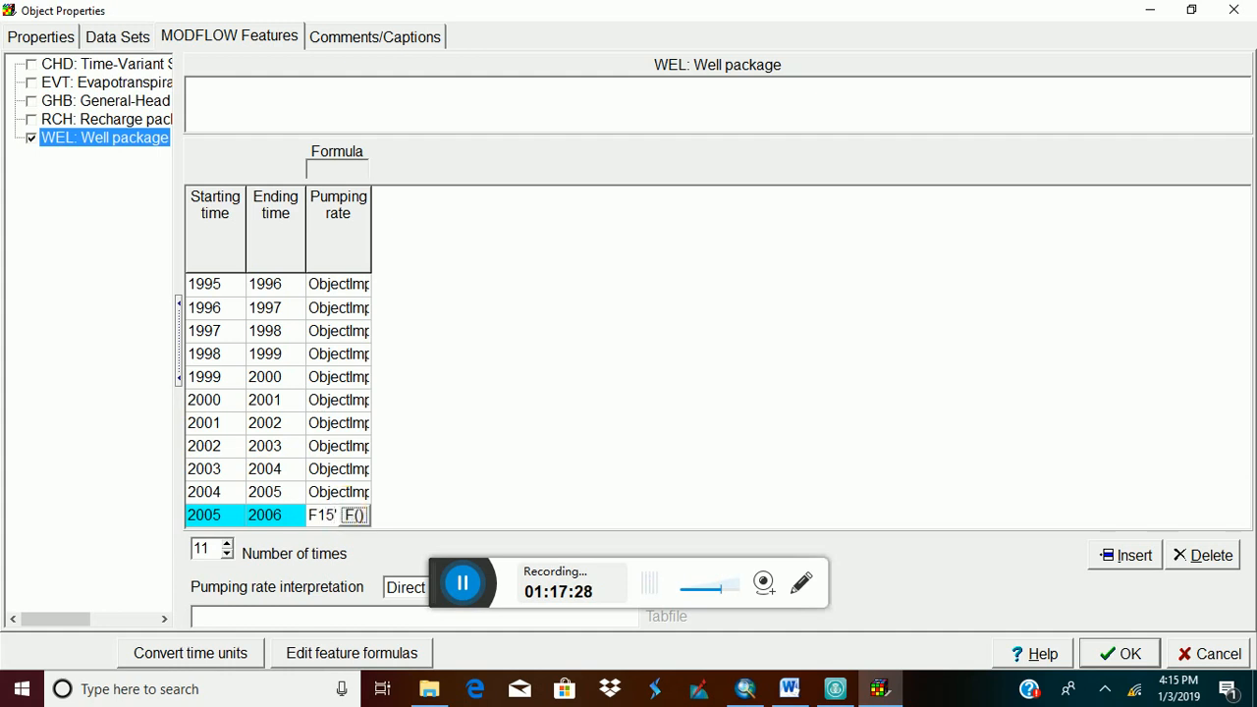
pyautogui.write('5')
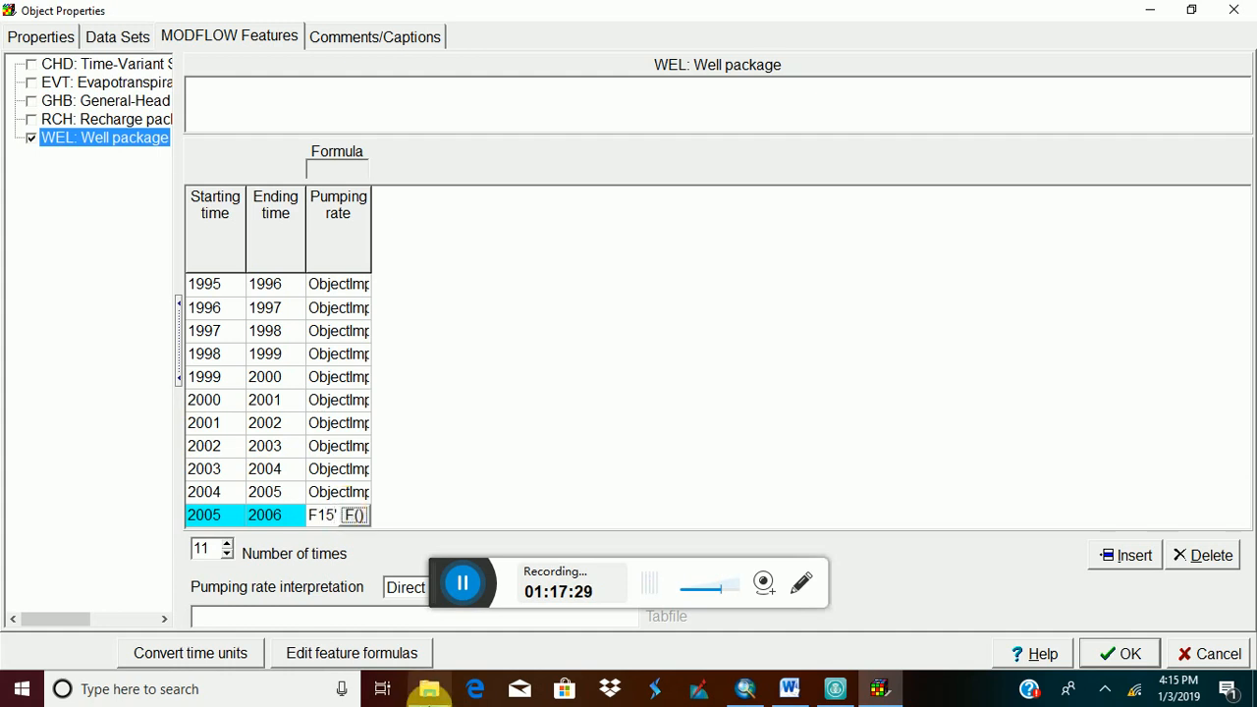
pyautogui.click(840, 691)
pyautogui.click(648, 431)
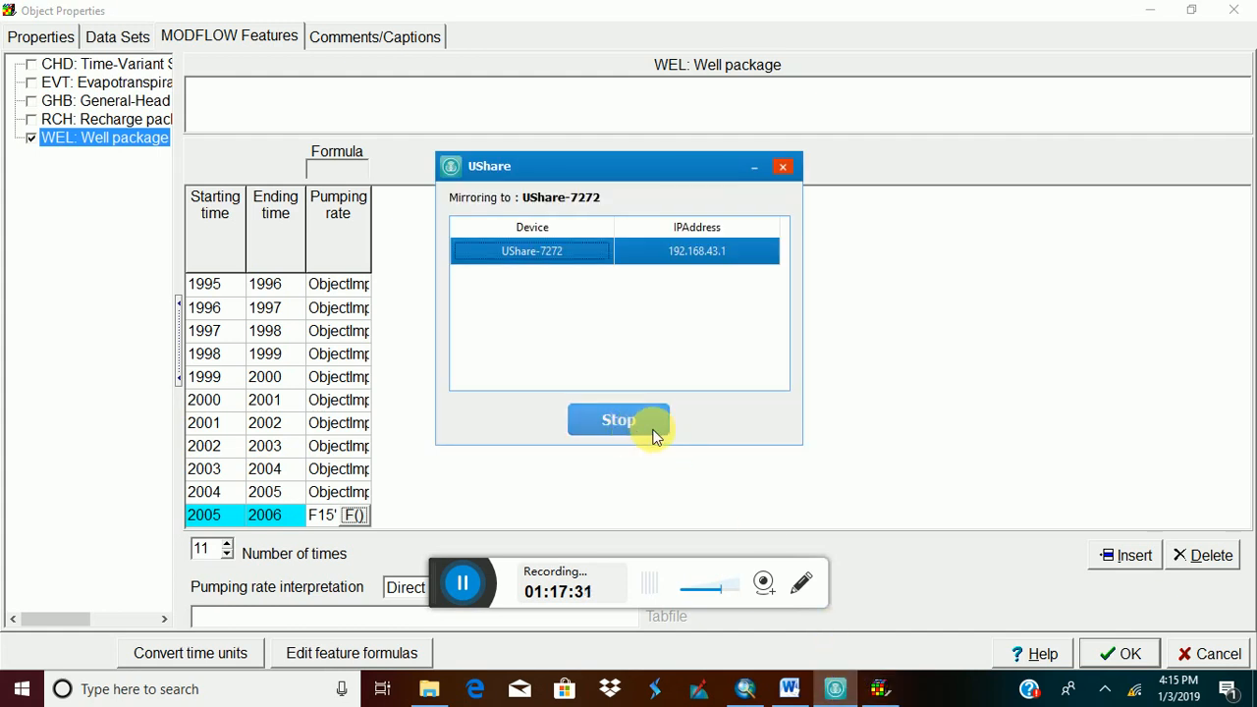
pyautogui.click(752, 169)
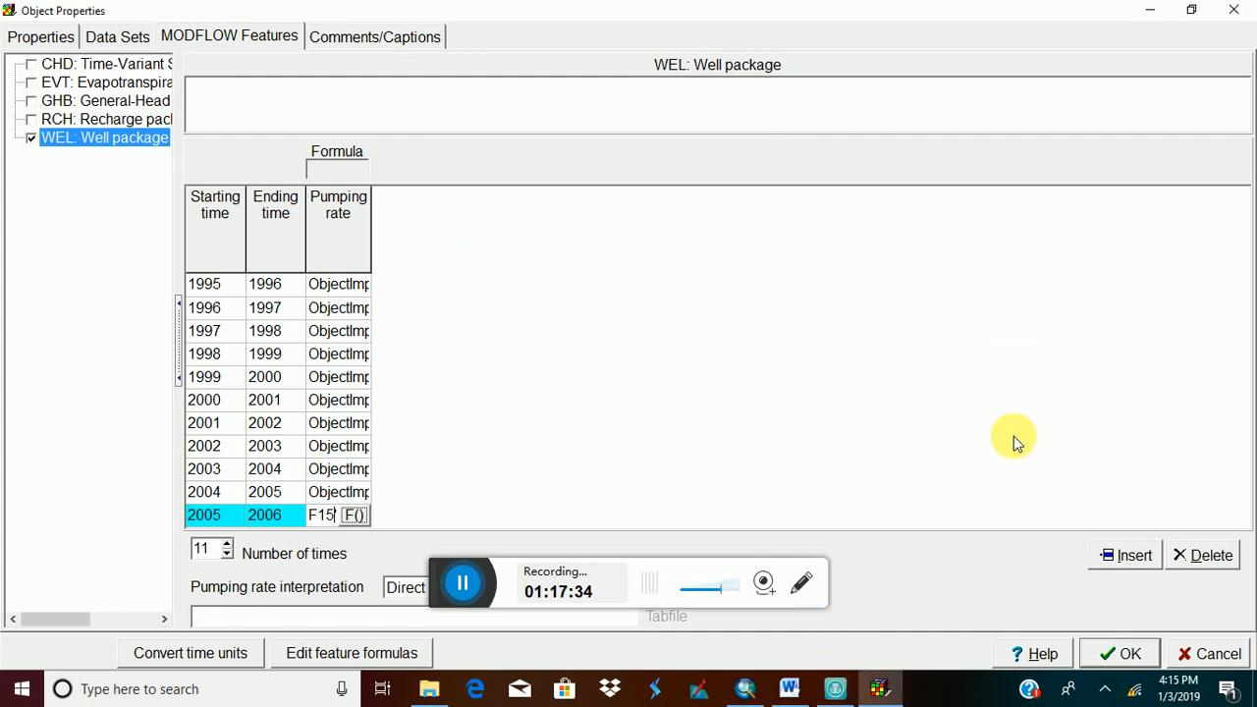
# Review and accept the 2005–2006 pumping-rate formula in the formula editor, and apply the well object's properties.
pyautogui.click(356, 518)
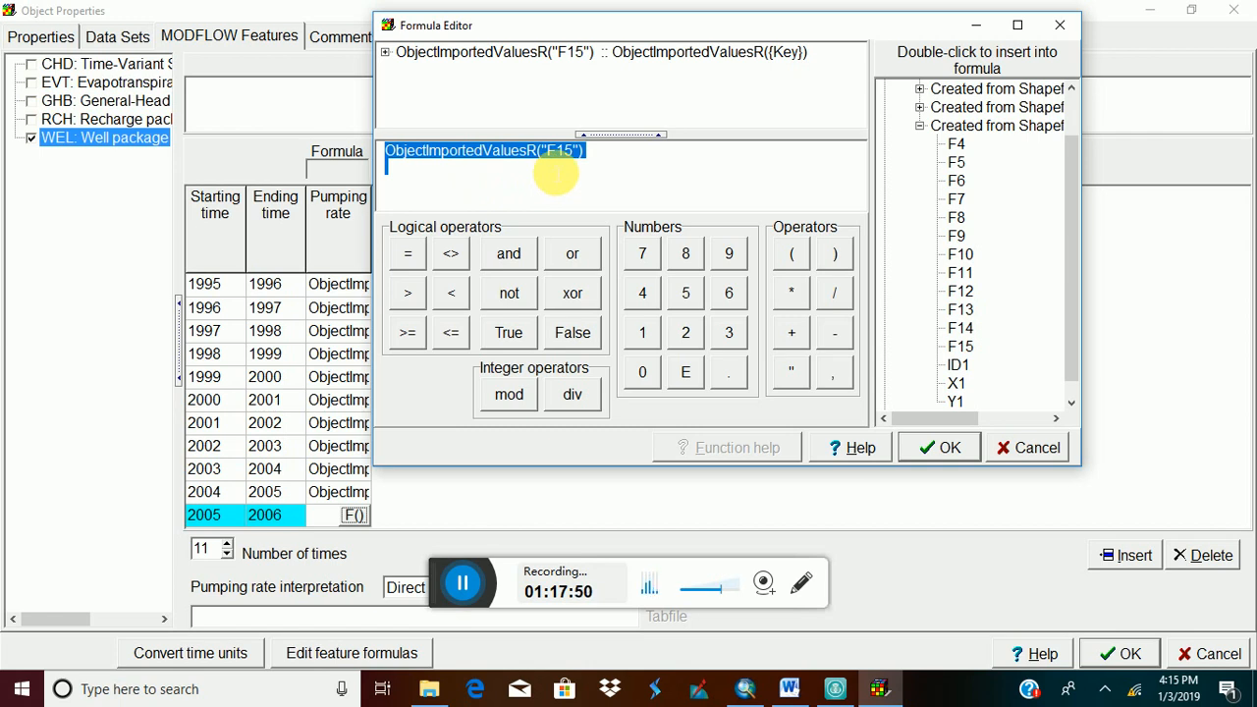
pyautogui.click(950, 449)
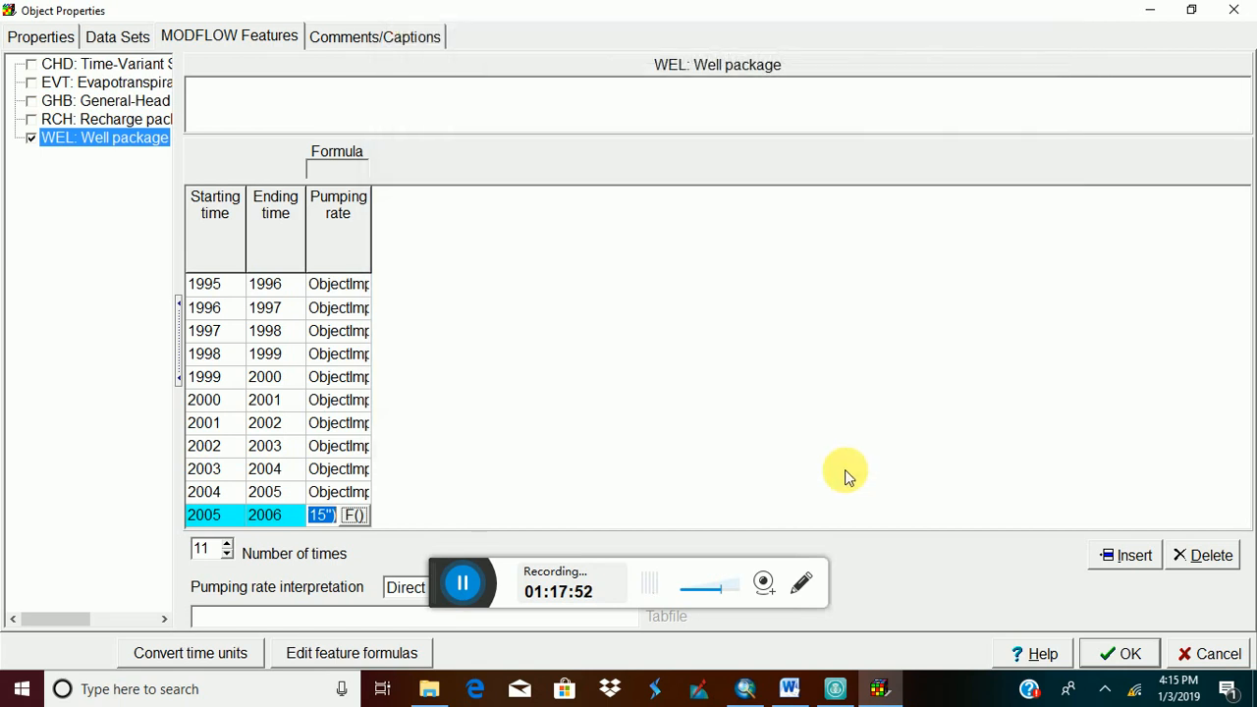
pyautogui.click(1130, 660)
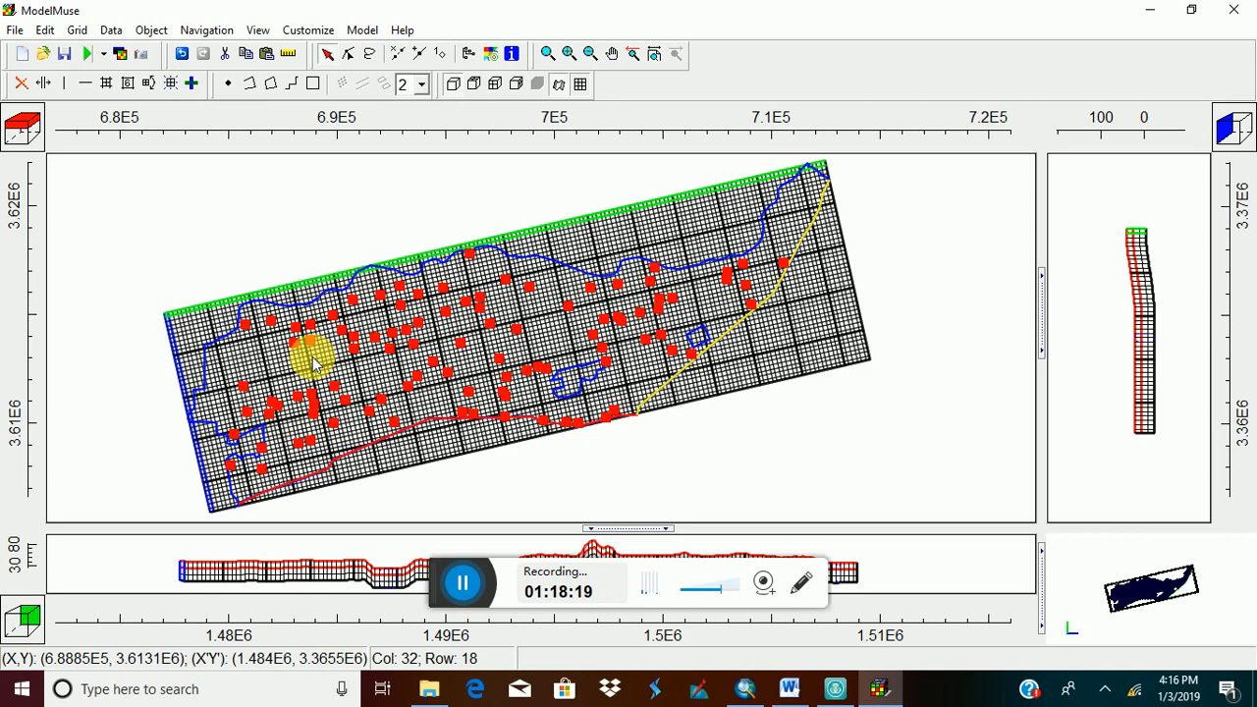
# Start a shapefile import and open irrigationunit4 from the Irrigation_unit4.shp folder.
pyautogui.click(17, 31)
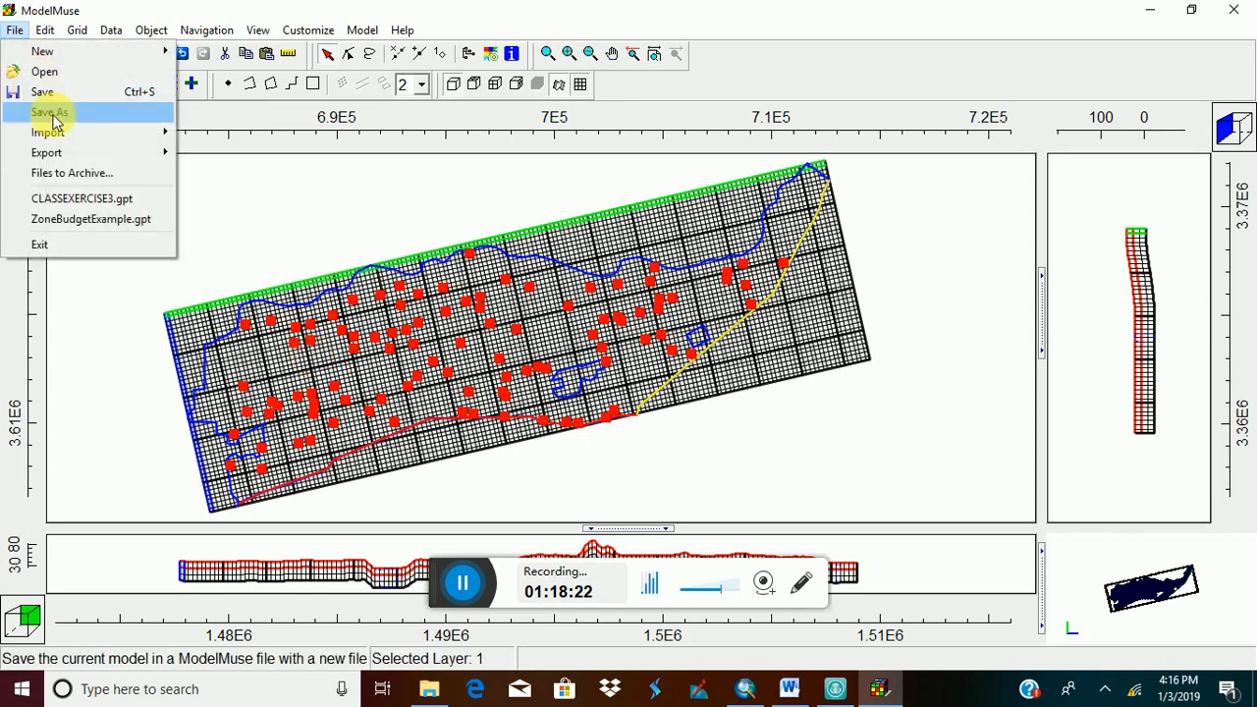
pyautogui.moveTo(49, 131)
pyautogui.click(236, 155)
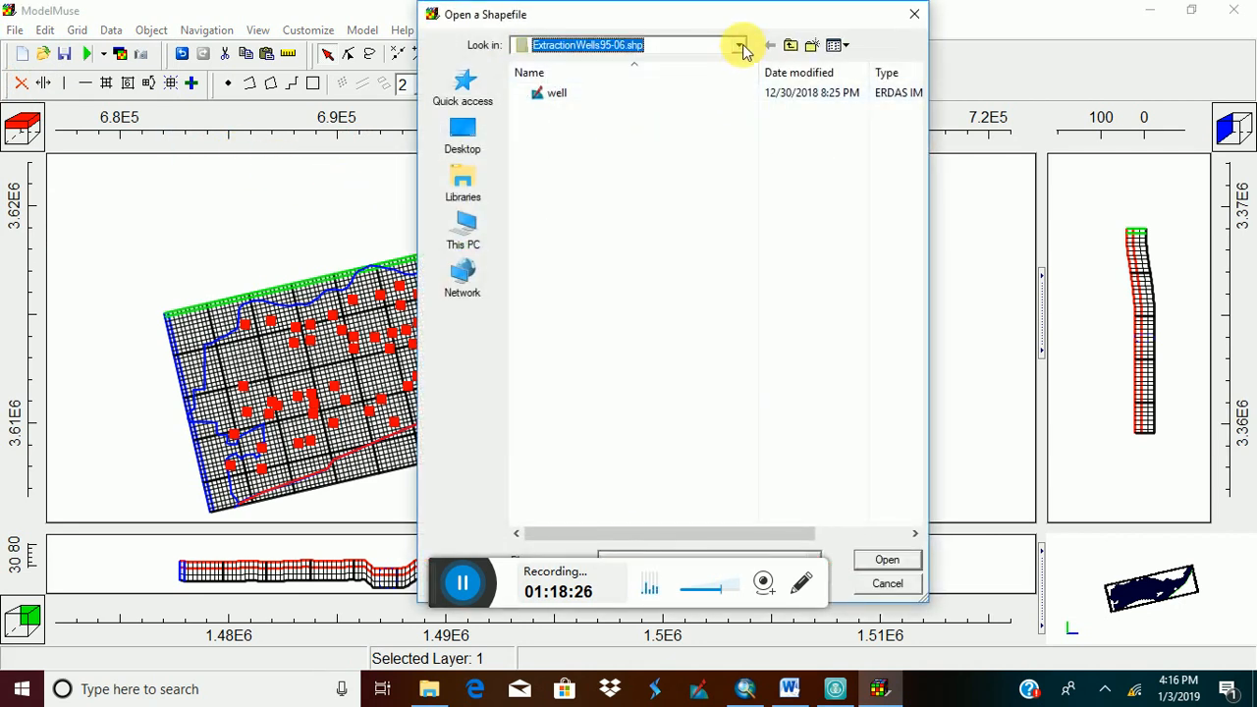
pyautogui.click(739, 45)
pyautogui.click(671, 125)
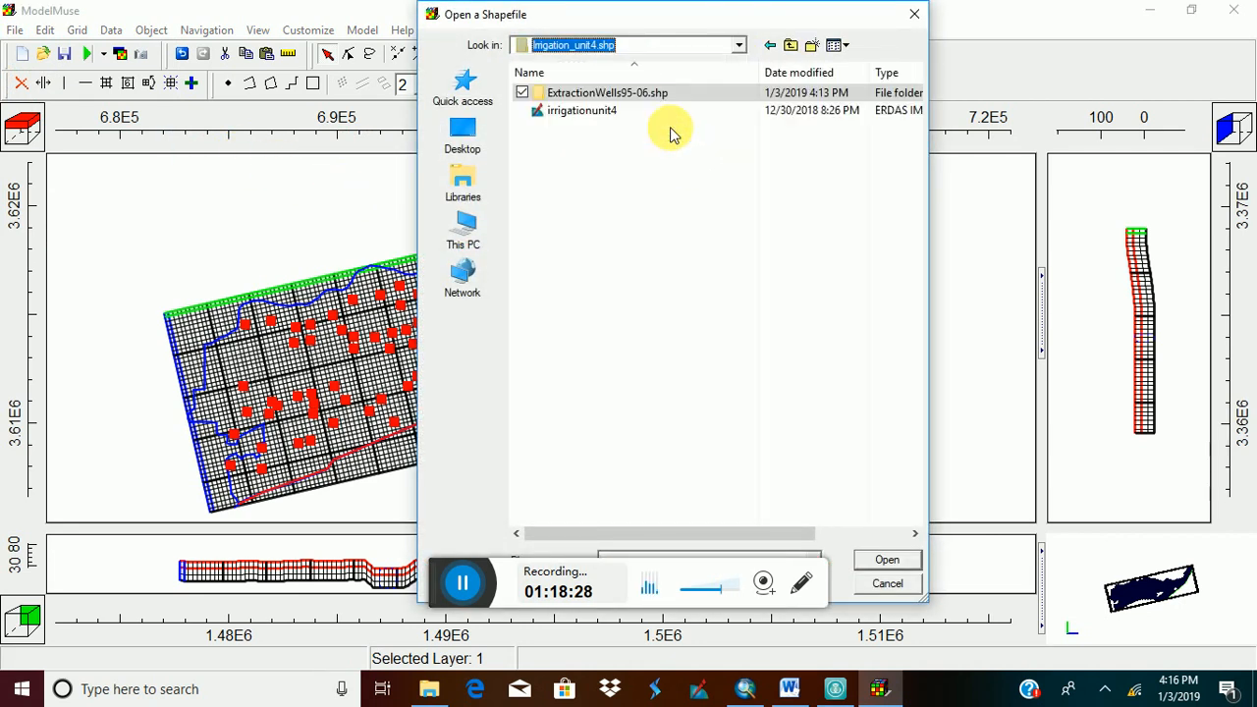
pyautogui.click(590, 112)
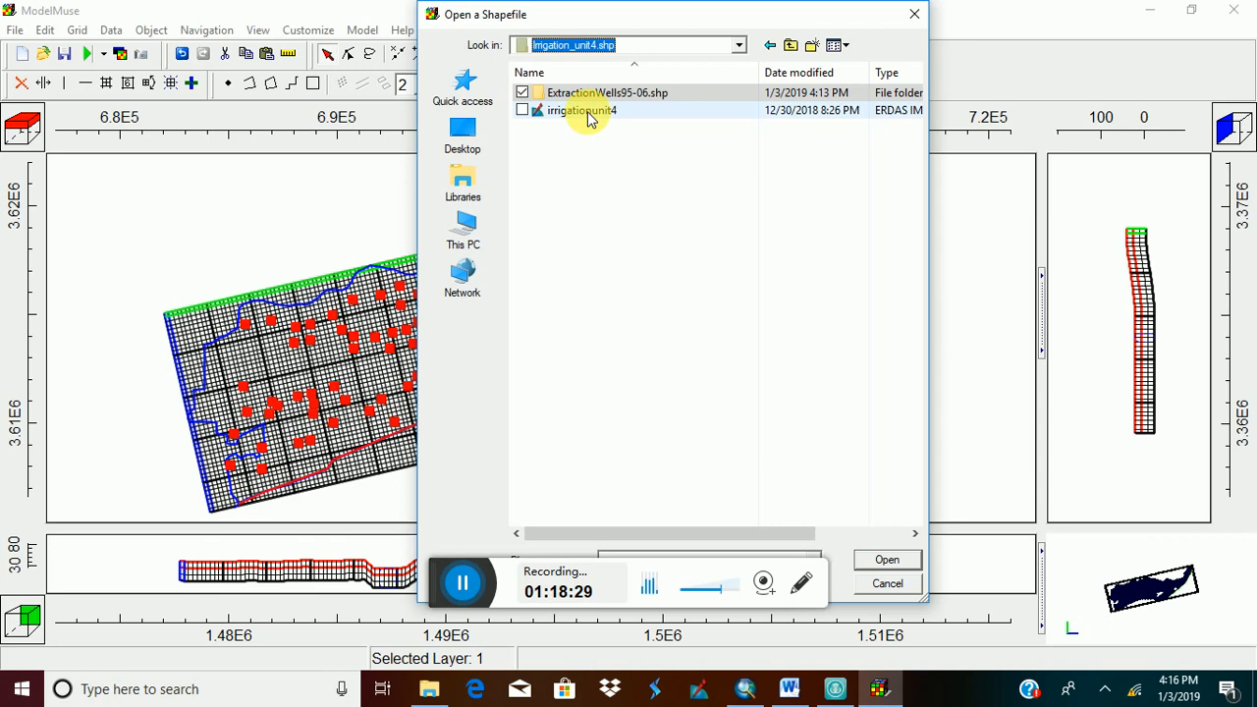
pyautogui.click(882, 560)
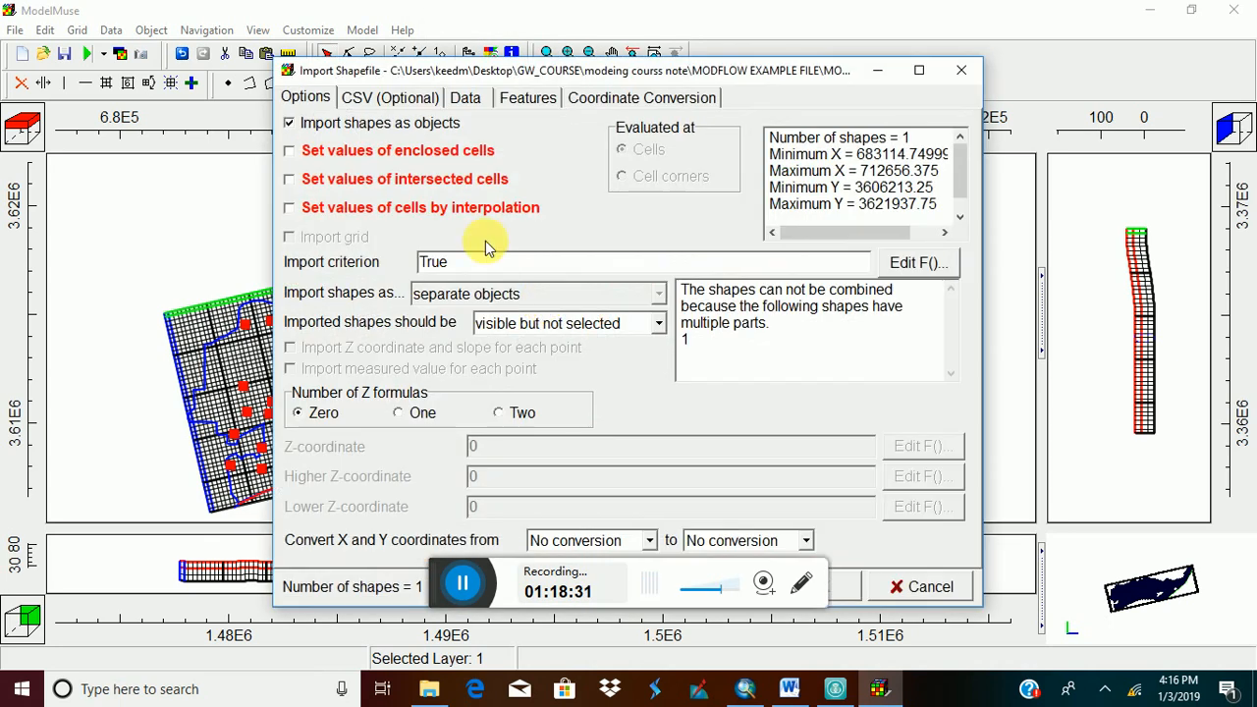
# Import the irrigation unit shape with values of enclosed cells set, one Z formula, and Model_Top as the Z-coordinate.
pyautogui.click(290, 152)
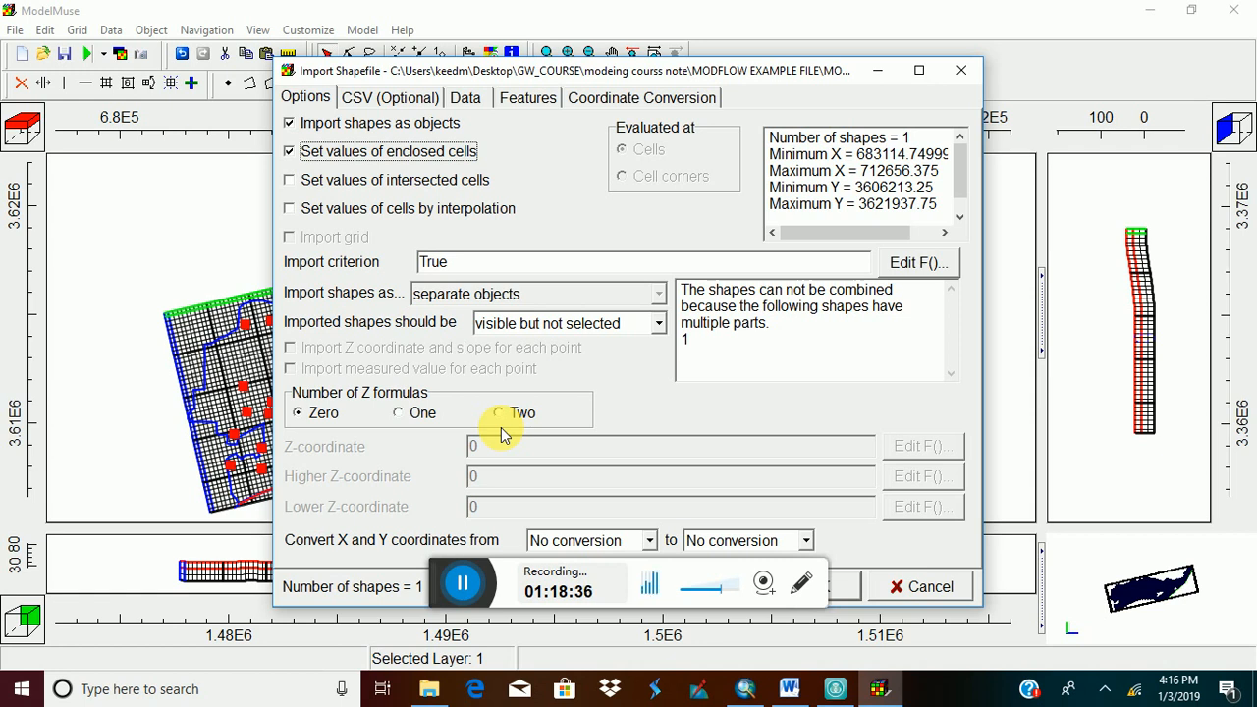
pyautogui.click(403, 414)
pyautogui.click(943, 452)
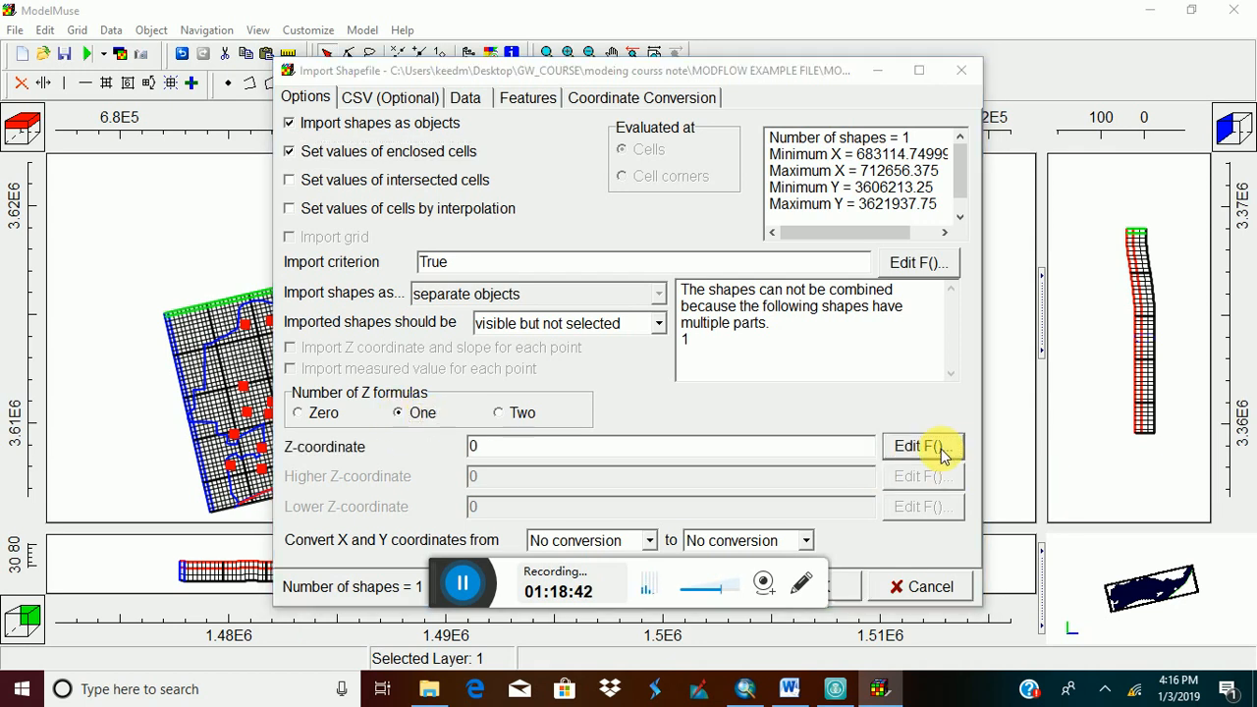
pyautogui.click(885, 126)
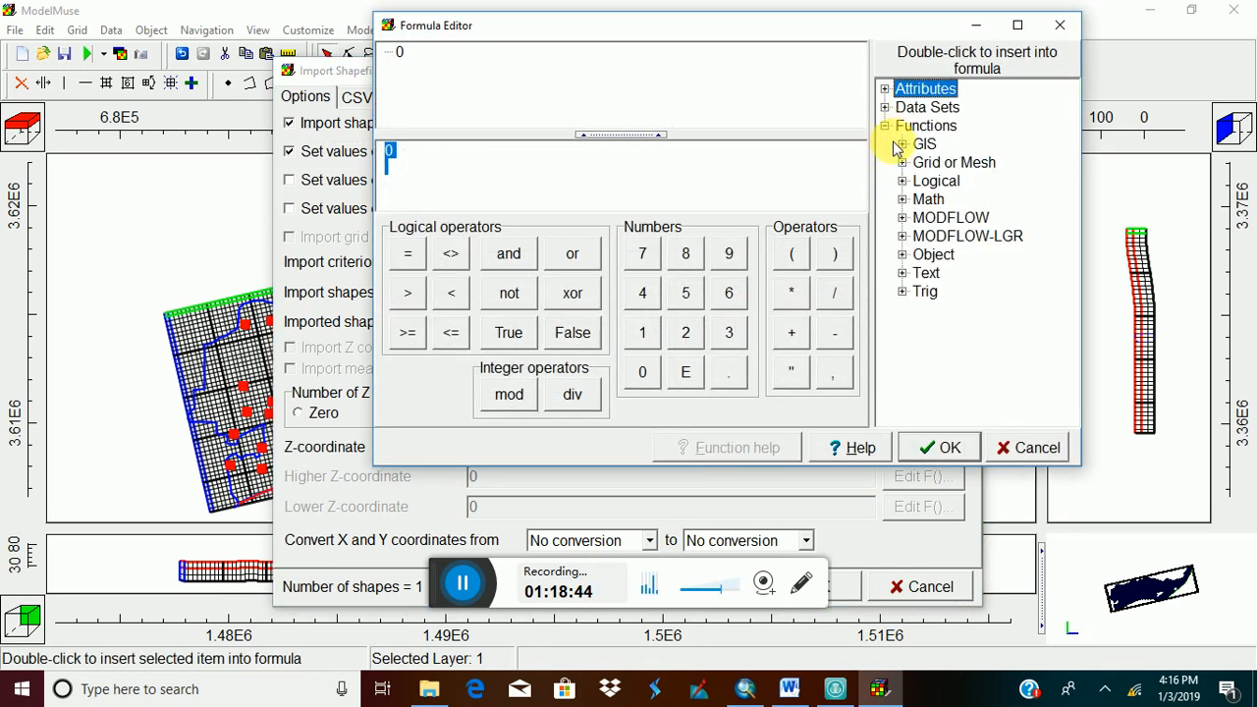
pyautogui.click(886, 107)
pyautogui.click(902, 126)
pyautogui.click(920, 143)
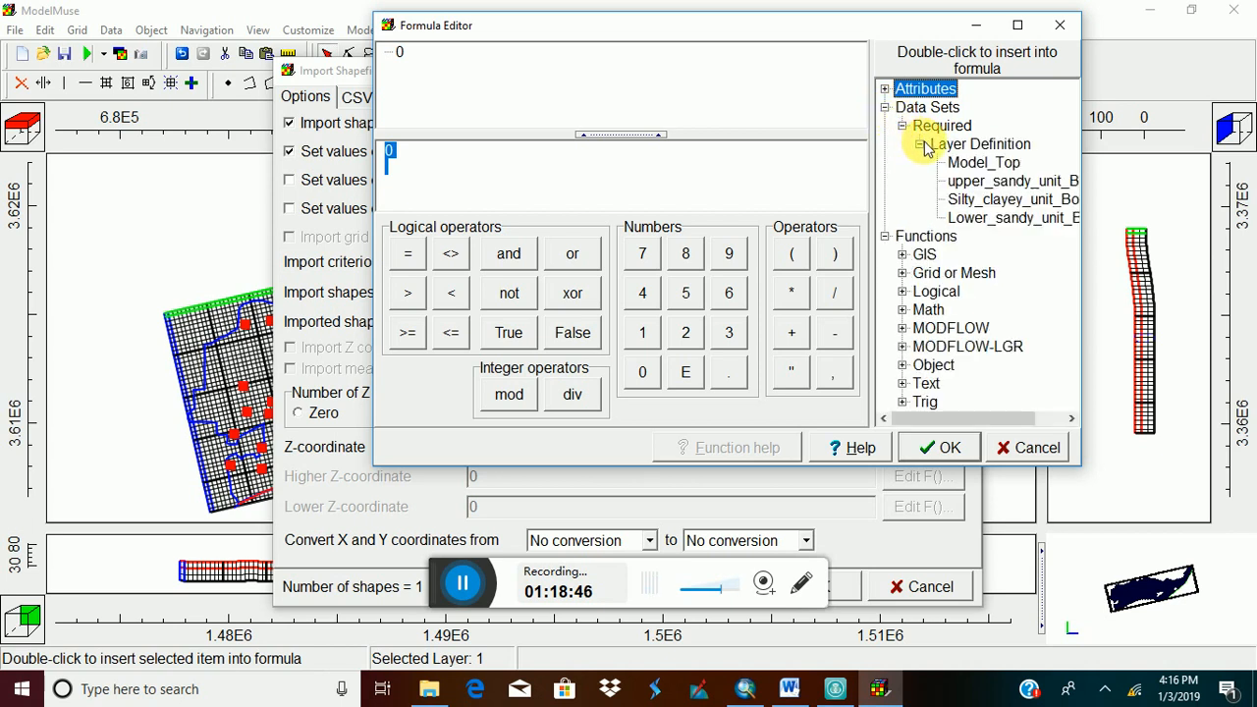
pyautogui.doubleClick(985, 162)
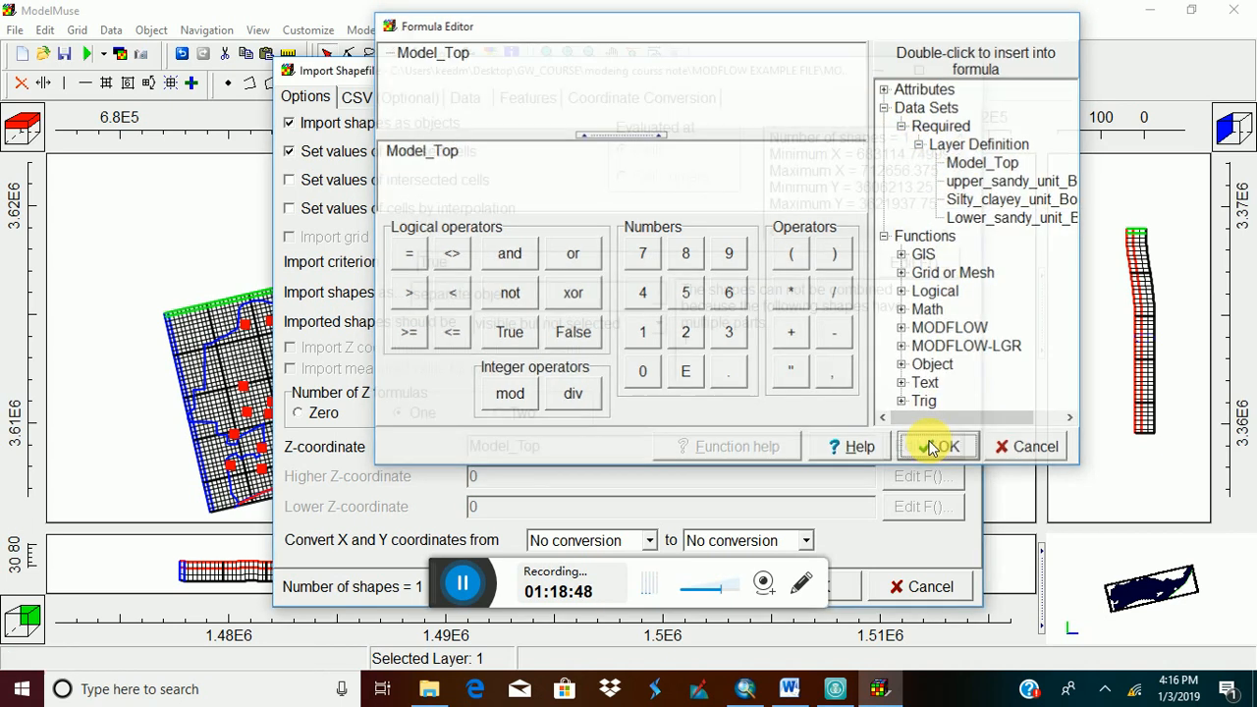
pyautogui.click(931, 447)
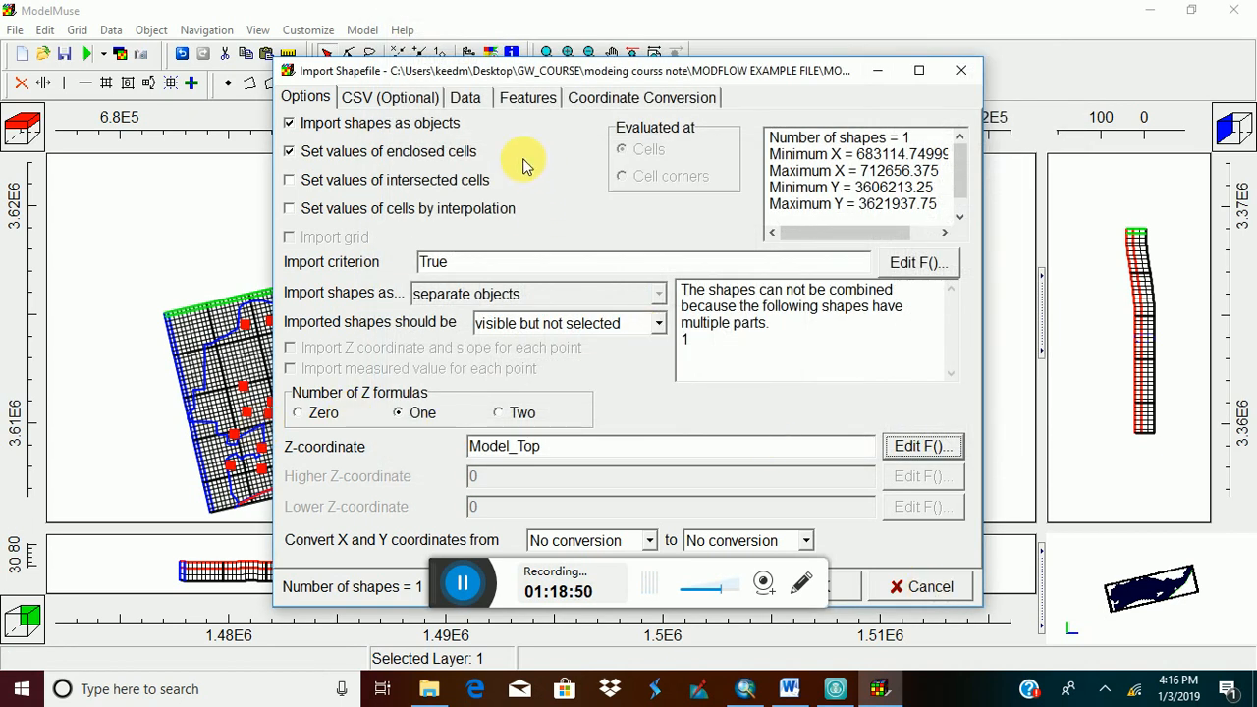
pyautogui.moveTo(569, 73); pyautogui.dragTo(568, 40)
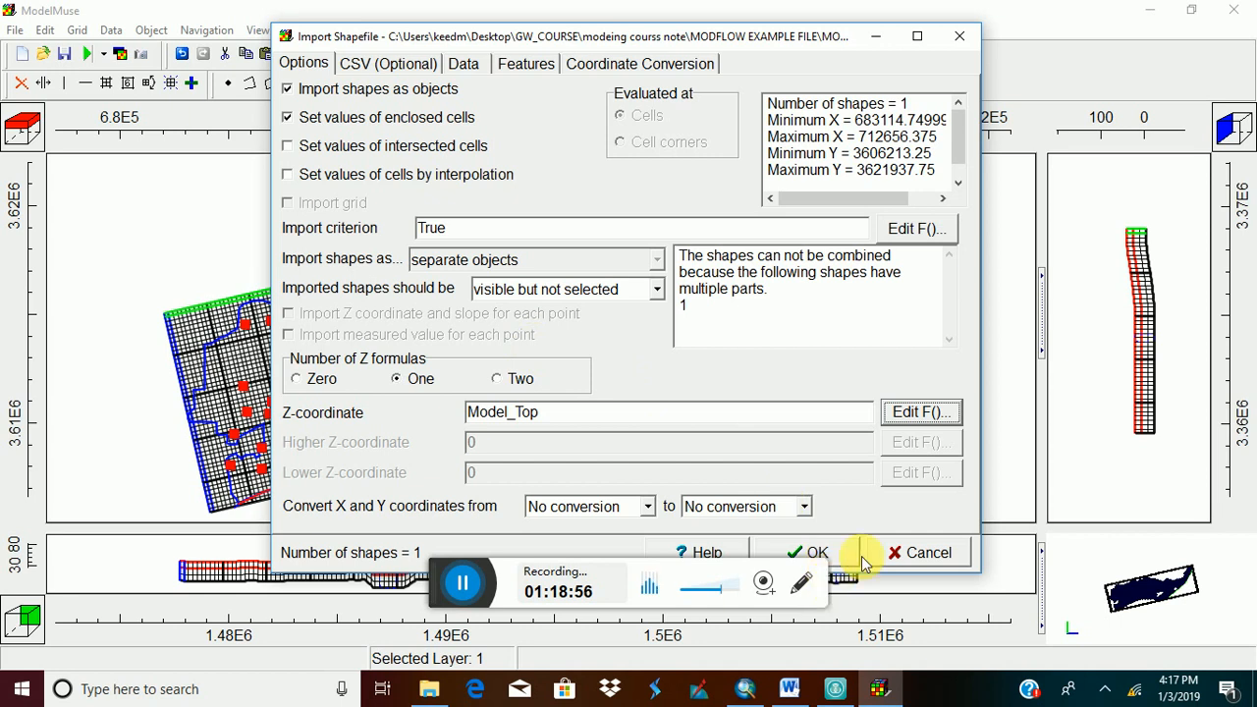
pyautogui.click(831, 560)
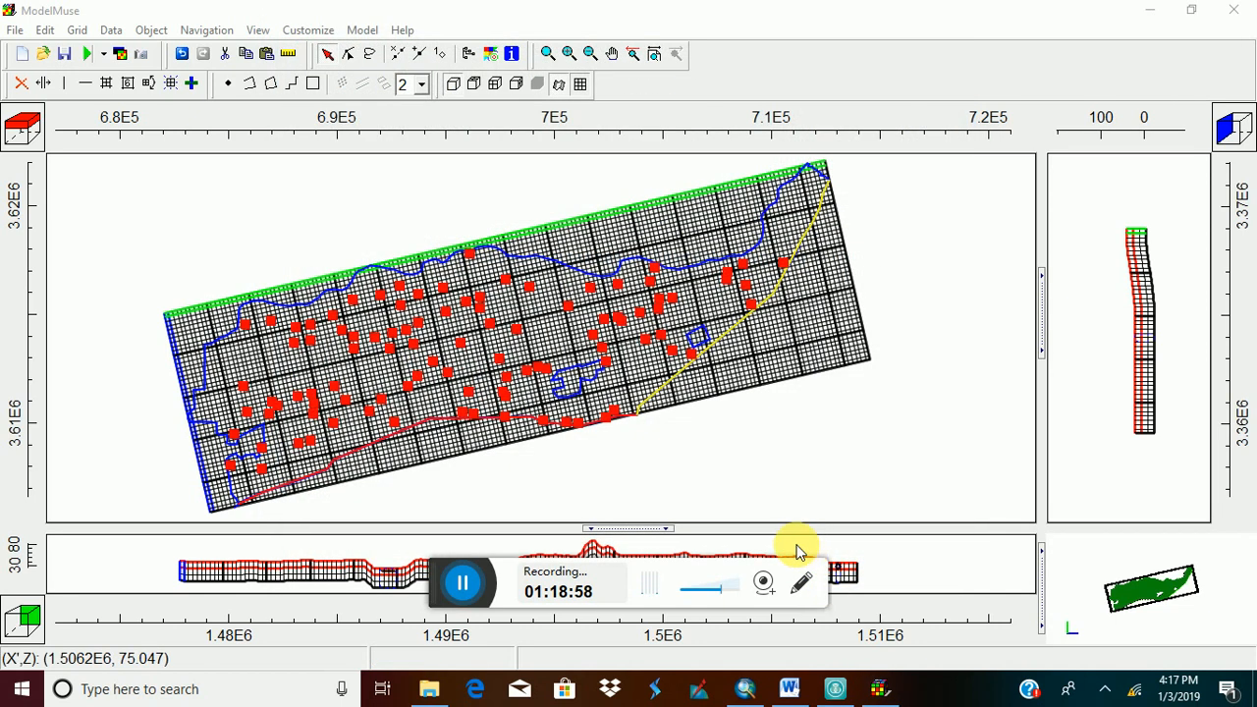
# Color the interior of the newly imported irrigation unit object light cyan.
pyautogui.doubleClick(510, 324)
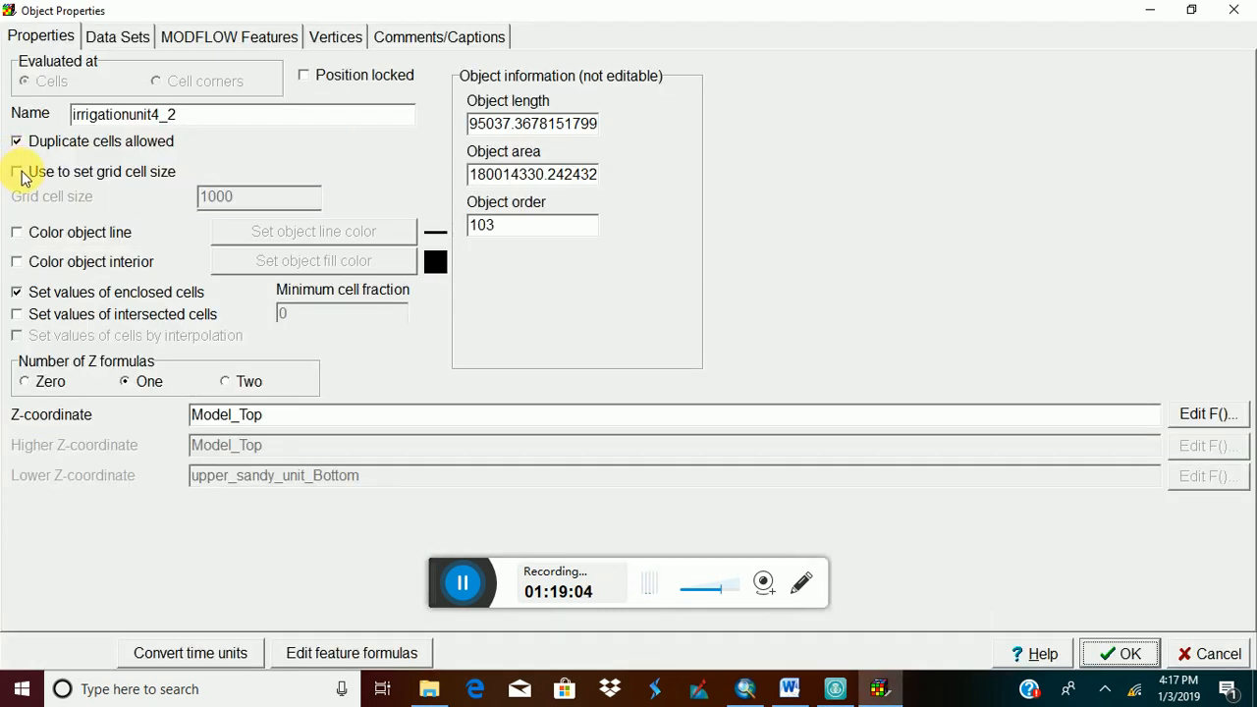
pyautogui.click(16, 263)
pyautogui.click(363, 262)
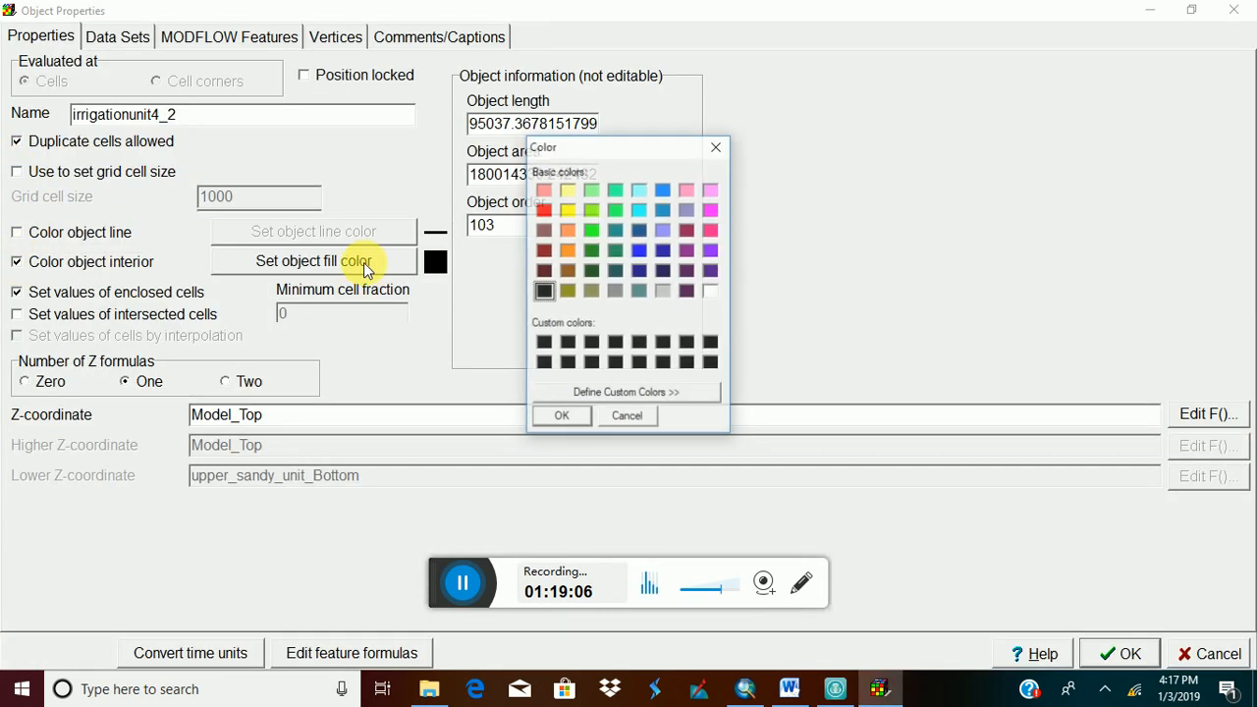
pyautogui.click(639, 189)
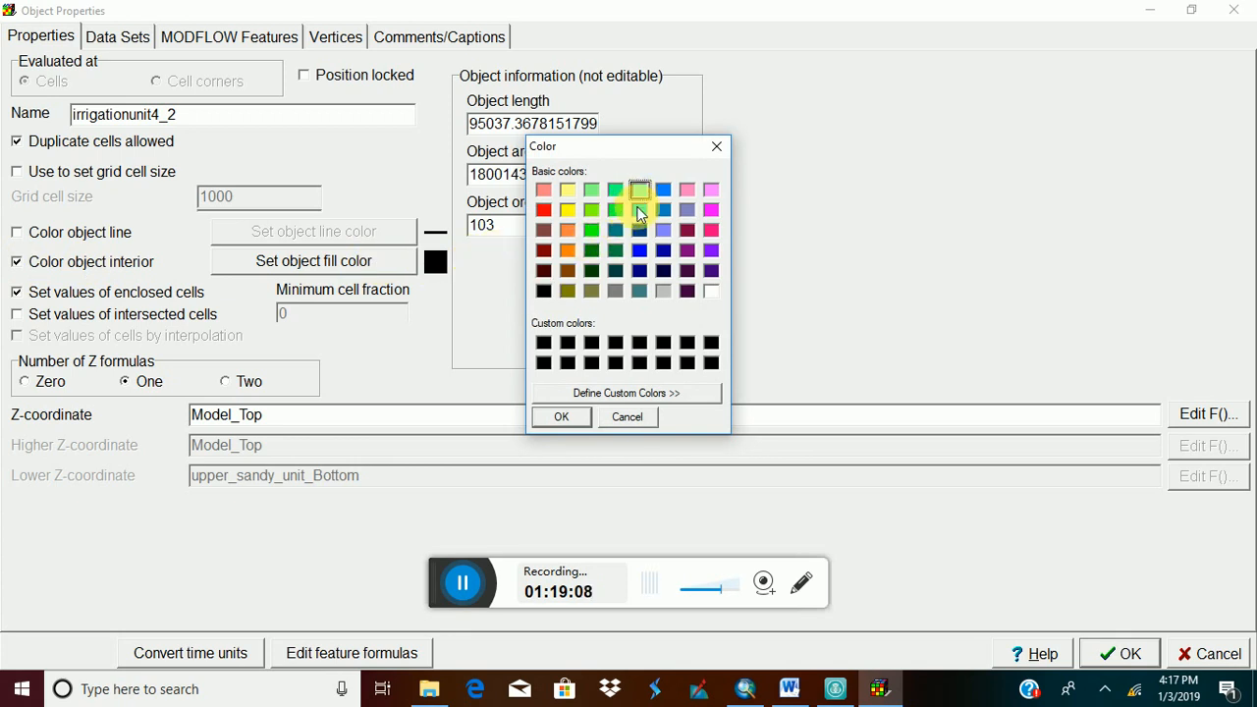
pyautogui.click(561, 417)
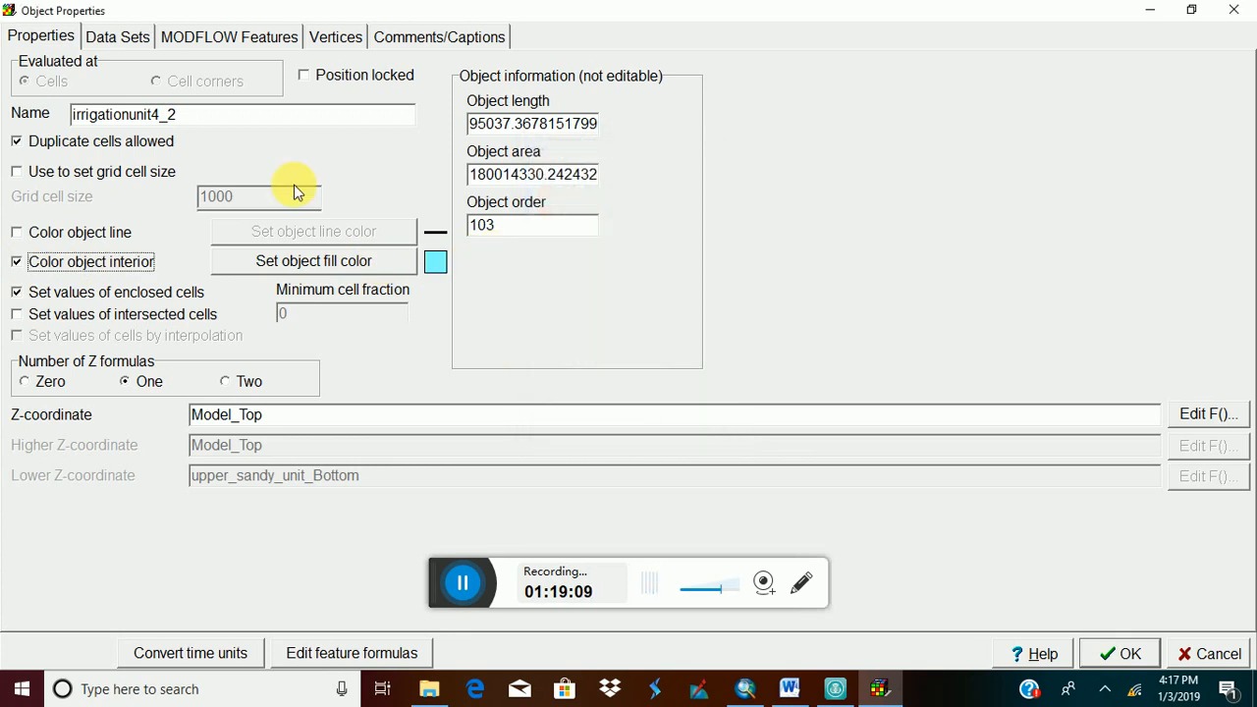
# Enable the RCH Recharge package for the irrigation unit object and define one period from 1995 to 2006.
pyautogui.click(236, 44)
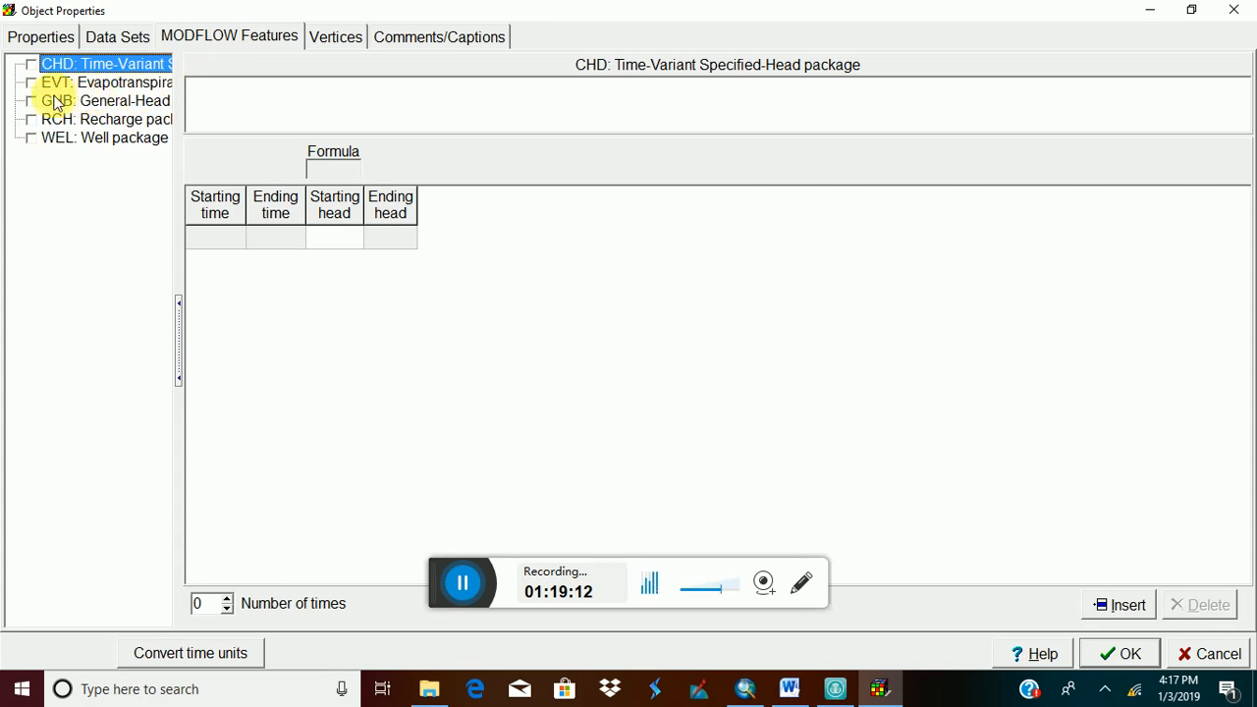
pyautogui.click(30, 119)
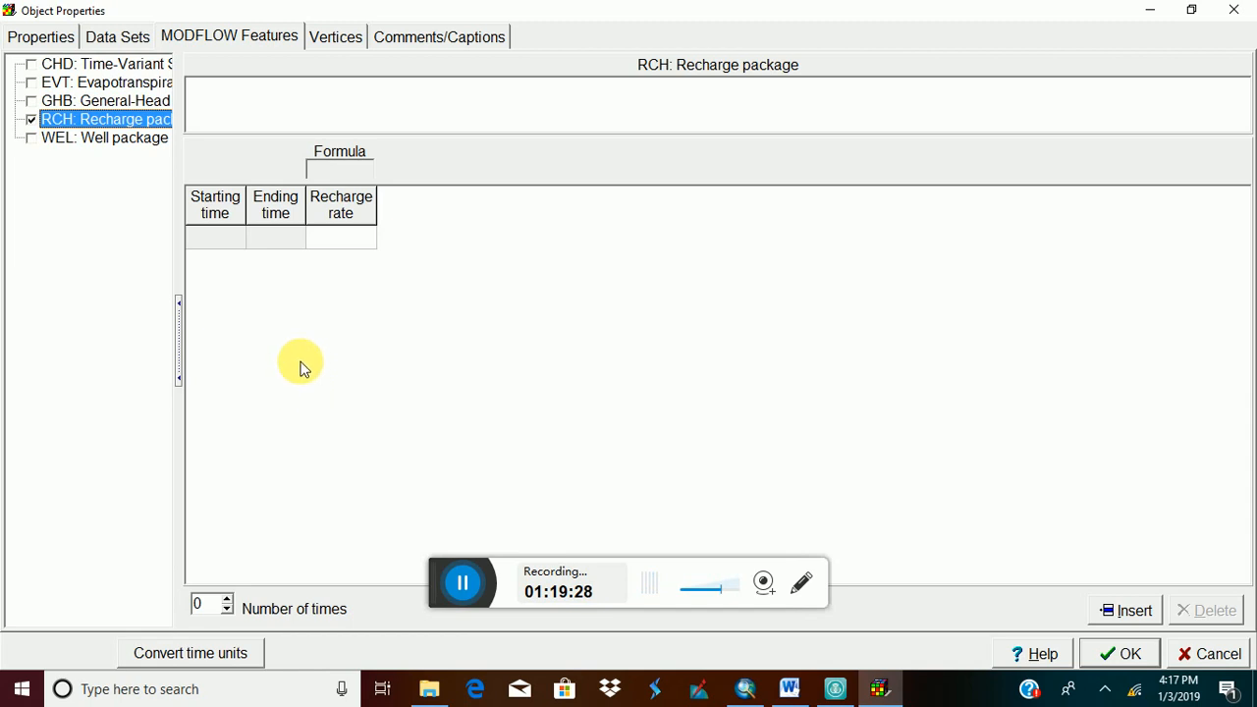
pyautogui.click(235, 246)
pyautogui.click(235, 245)
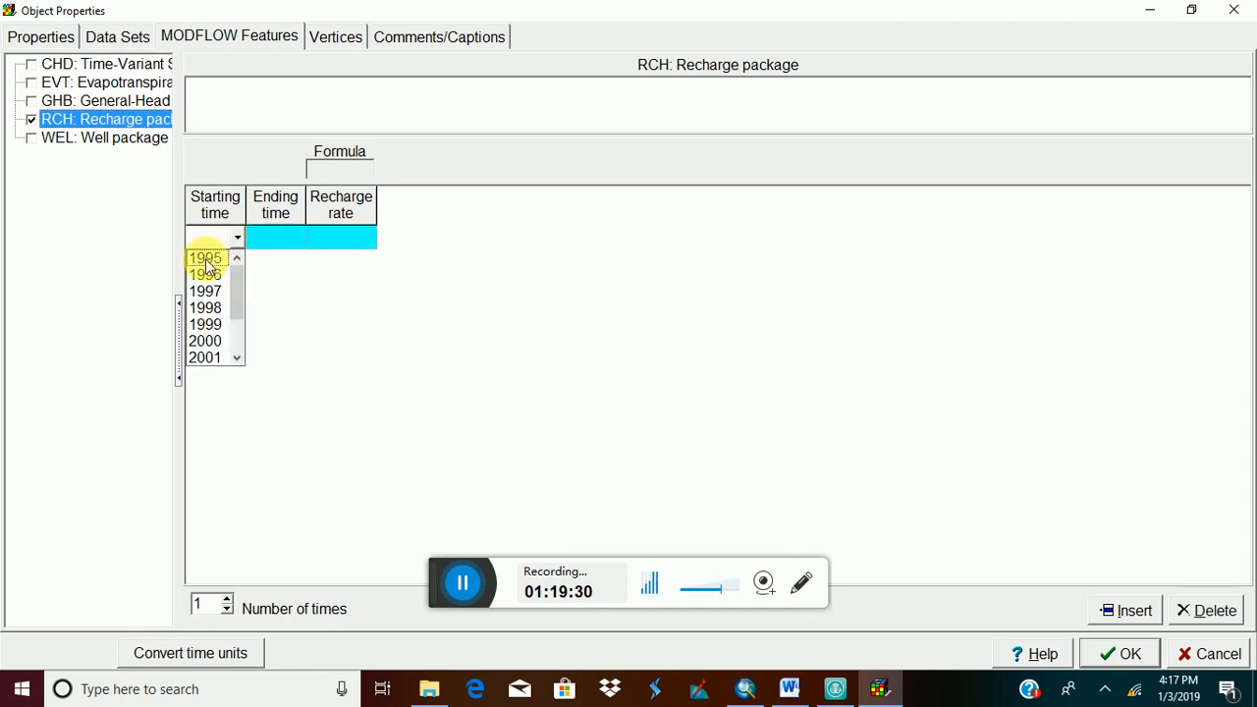
pyautogui.click(203, 255)
pyautogui.click(267, 242)
pyautogui.click(296, 237)
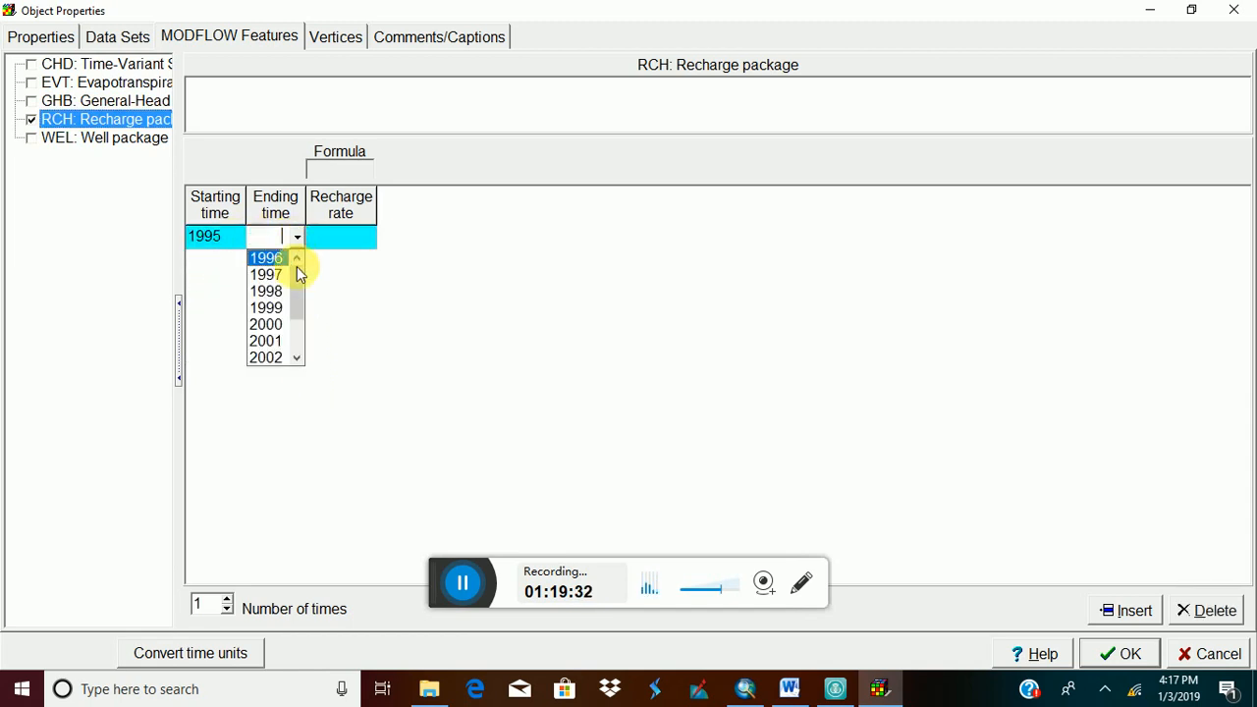
pyautogui.moveTo(295, 269); pyautogui.dragTo(308, 350)
pyautogui.click(280, 360)
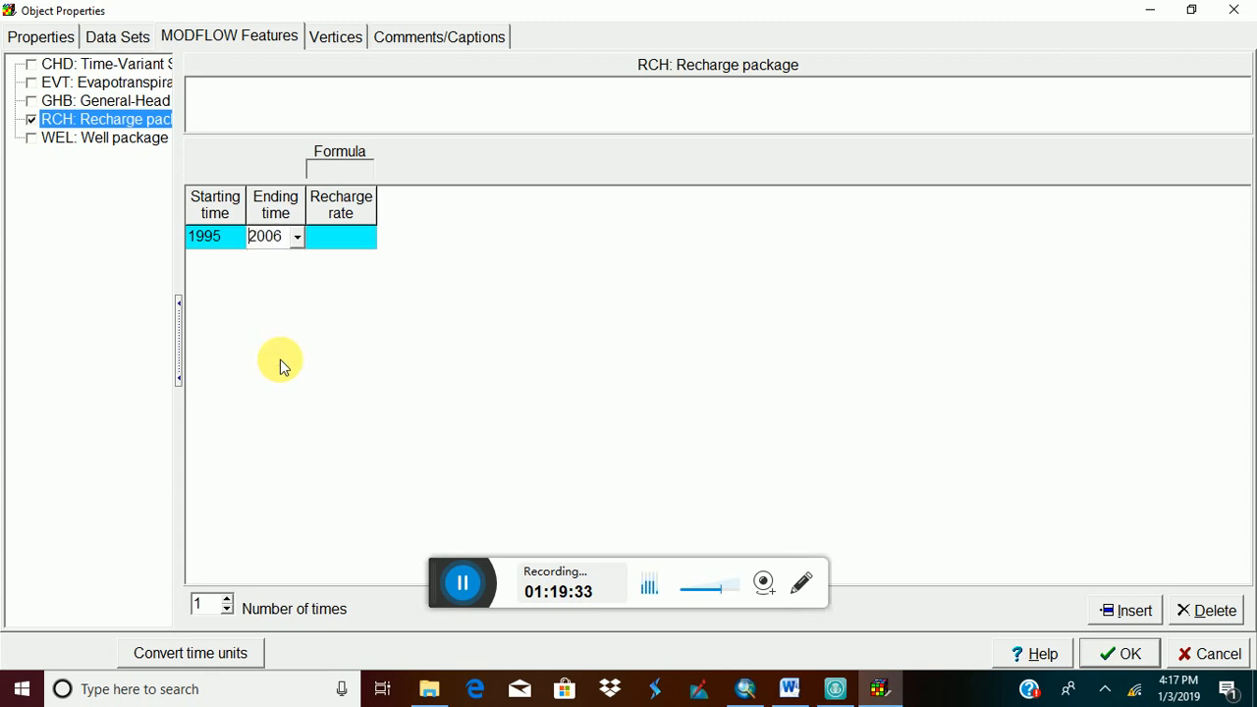
# Set the 1995–2006 recharge rate to 3.8e-5 and apply the object's properties.
pyautogui.click(339, 251)
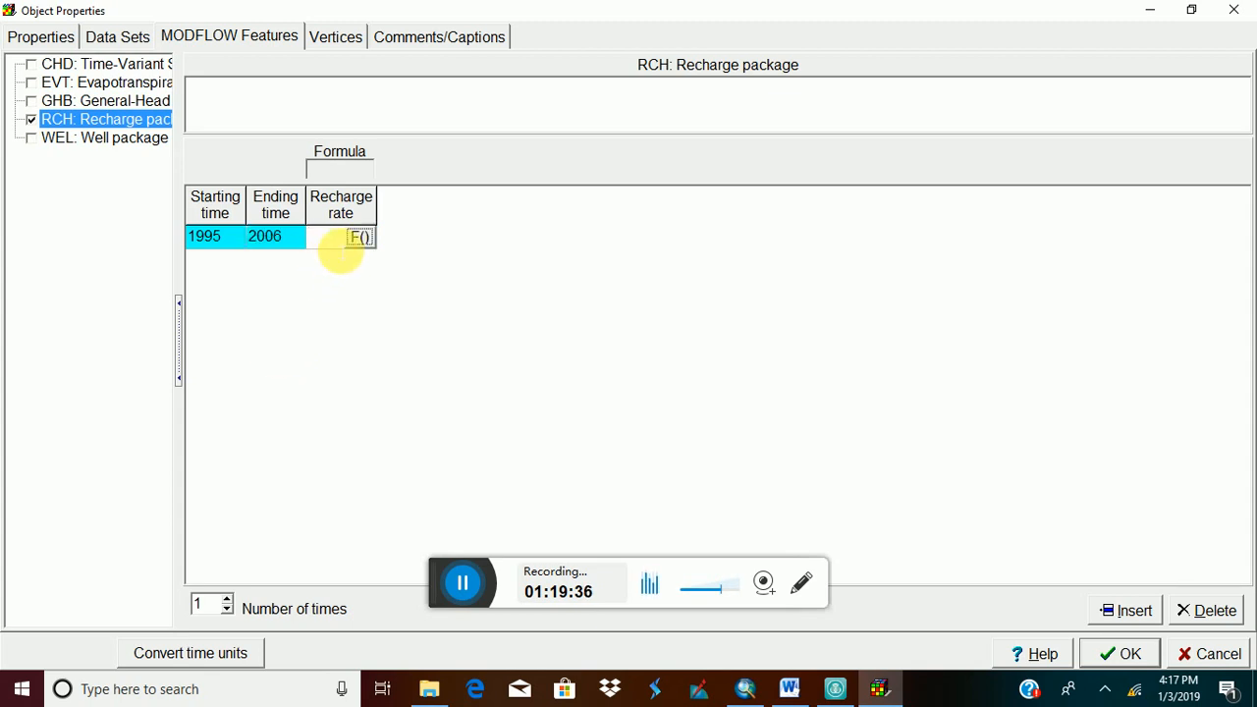
pyautogui.write('3')
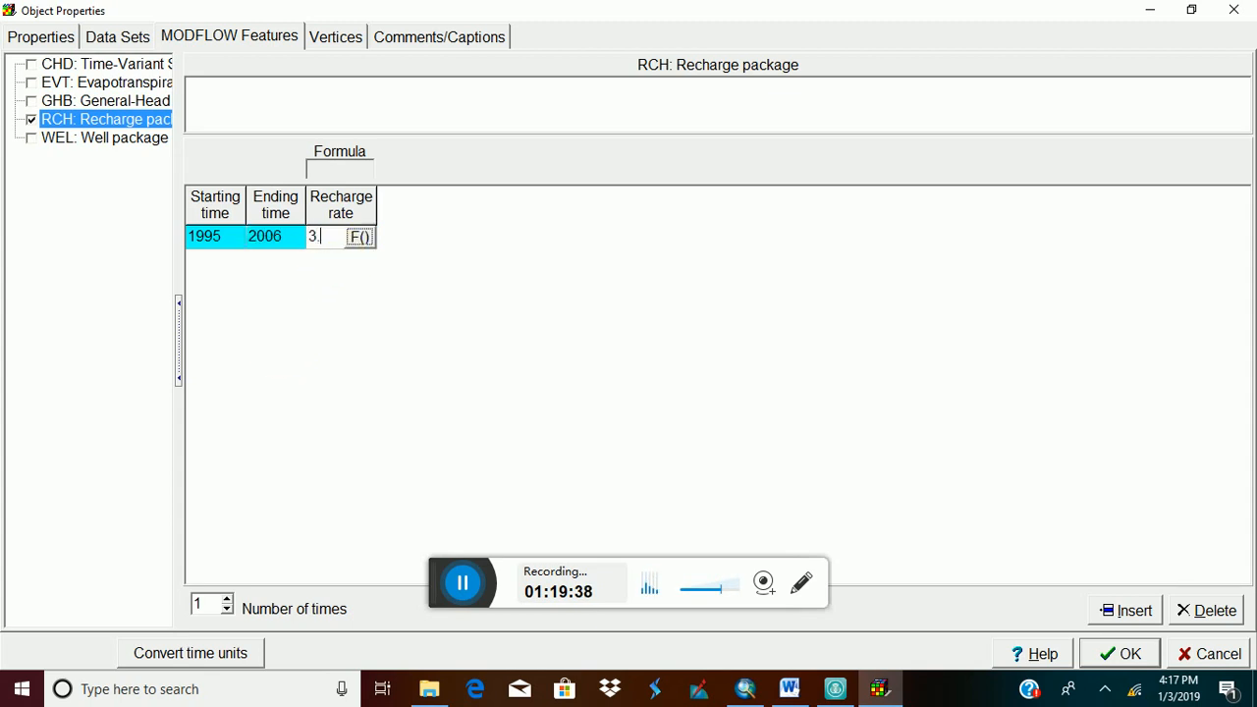
pyautogui.write('.8e-5')
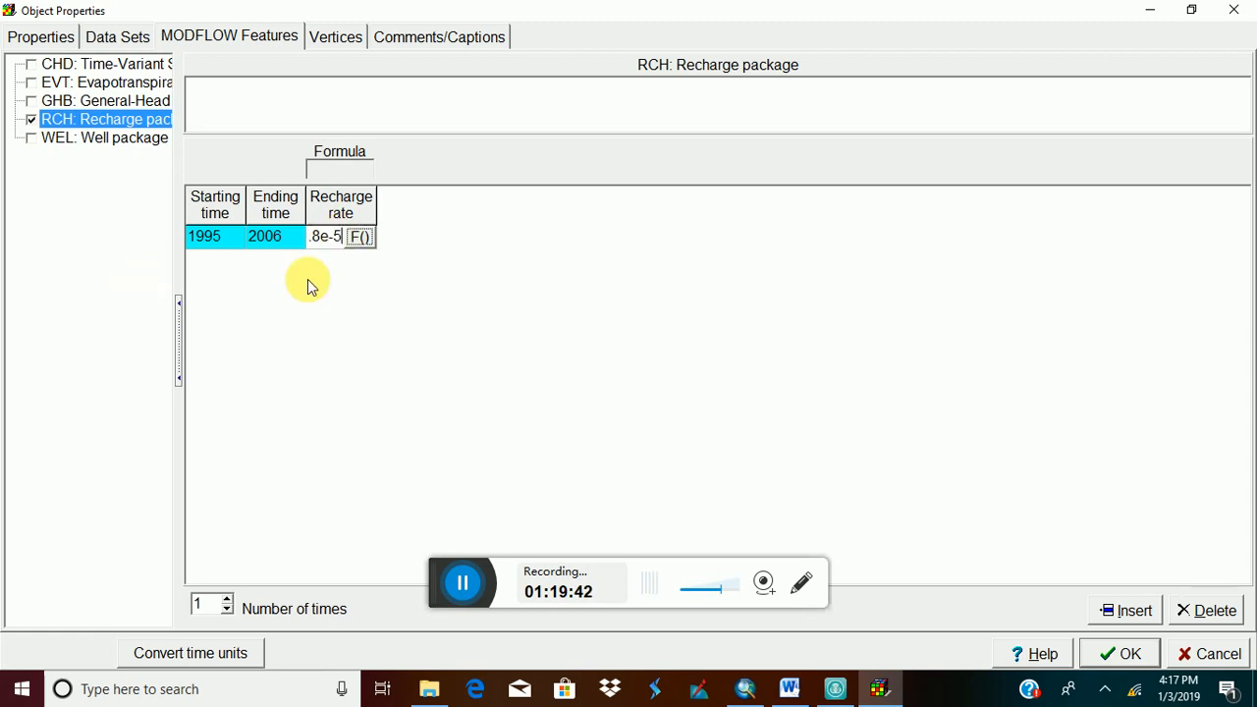
pyautogui.click(417, 315)
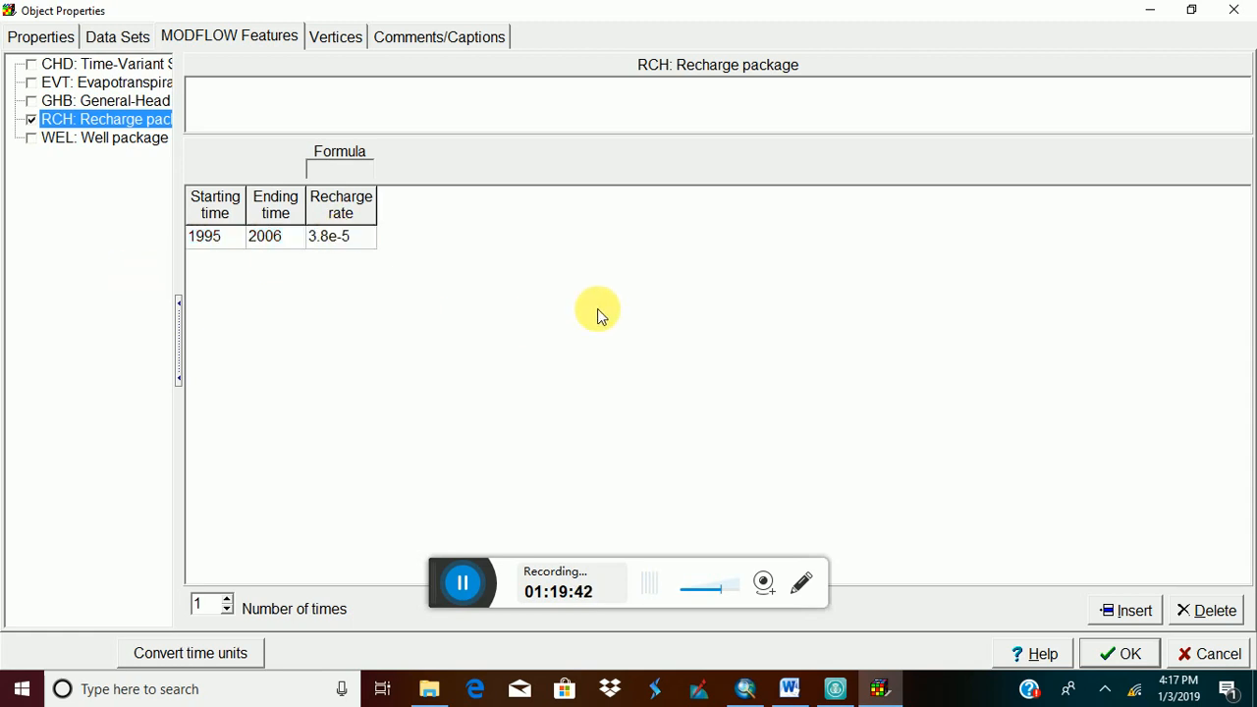
pyautogui.click(1140, 664)
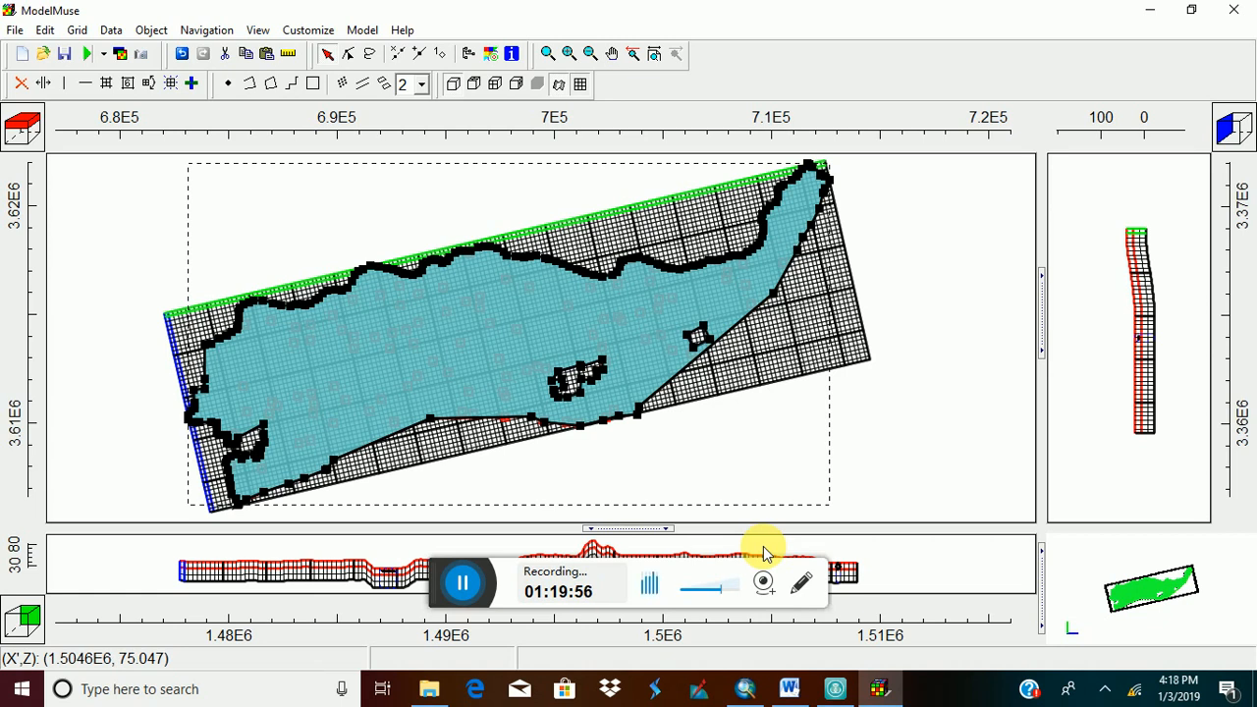
# Open the irrigationunit4 shapefile for another import and enable setting values of enclosed cells.
pyautogui.click(5, 32)
pyautogui.moveTo(127, 140)
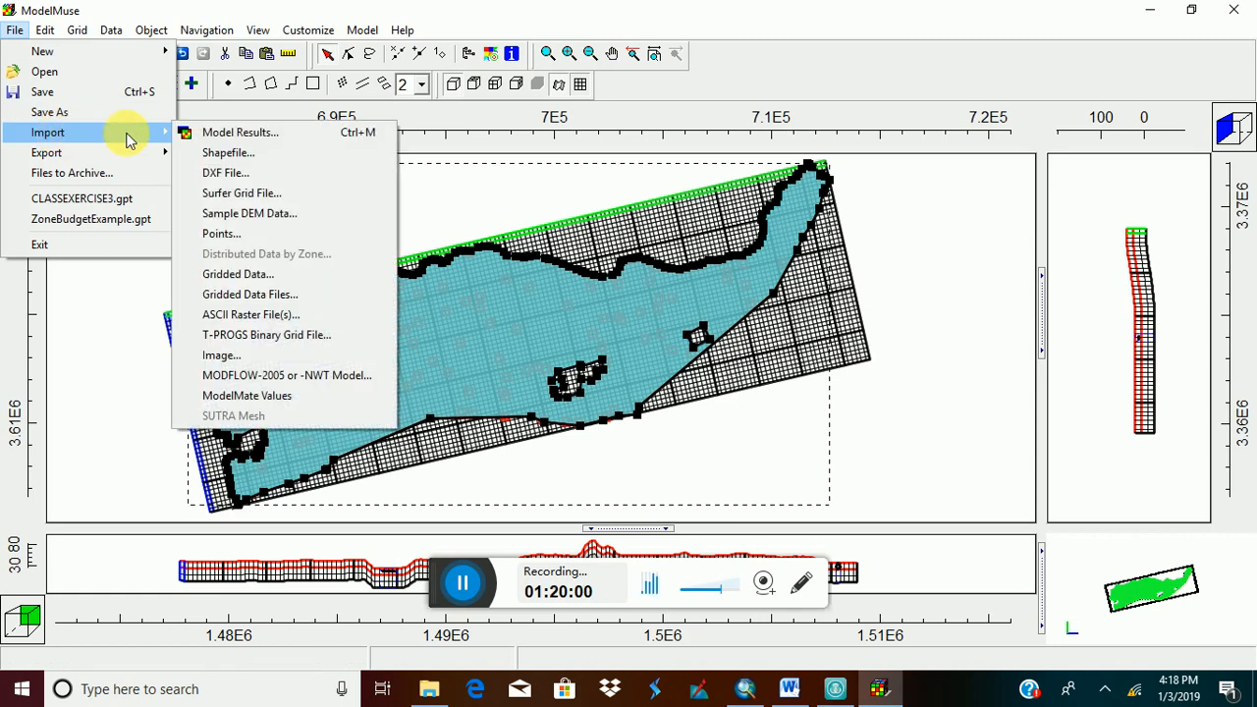
pyautogui.click(207, 154)
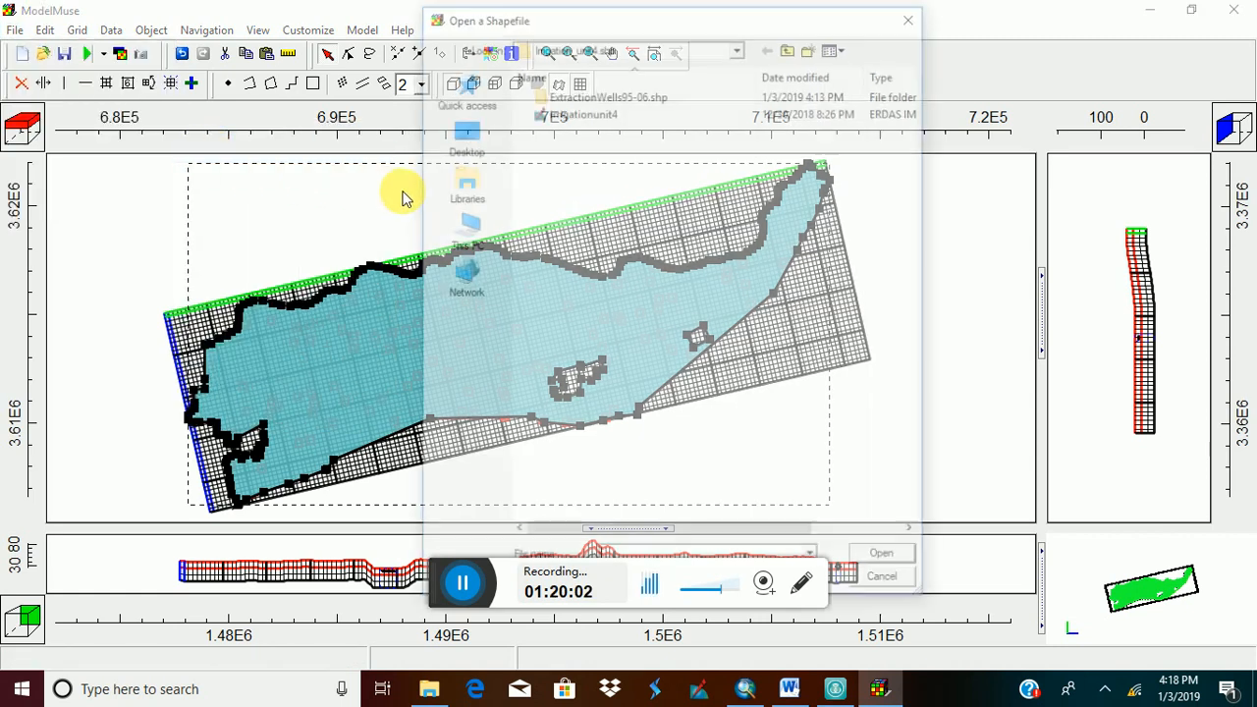
pyautogui.click(555, 113)
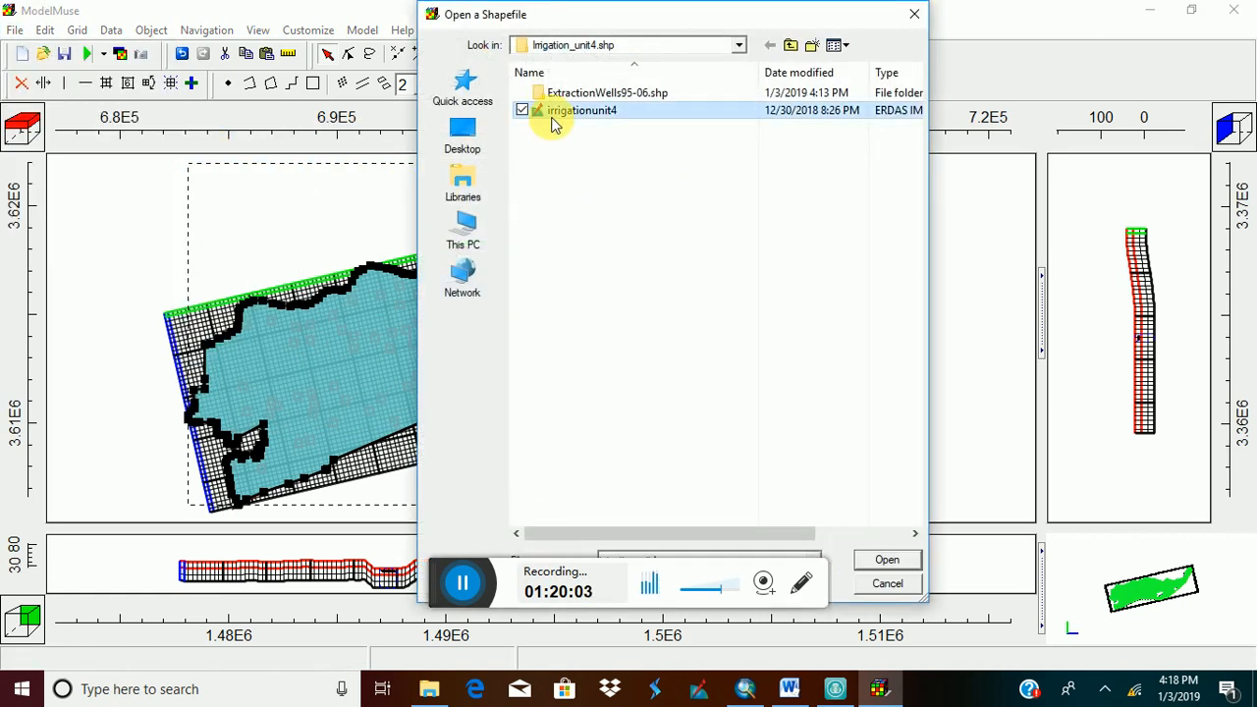
pyautogui.click(865, 563)
pyautogui.click(381, 155)
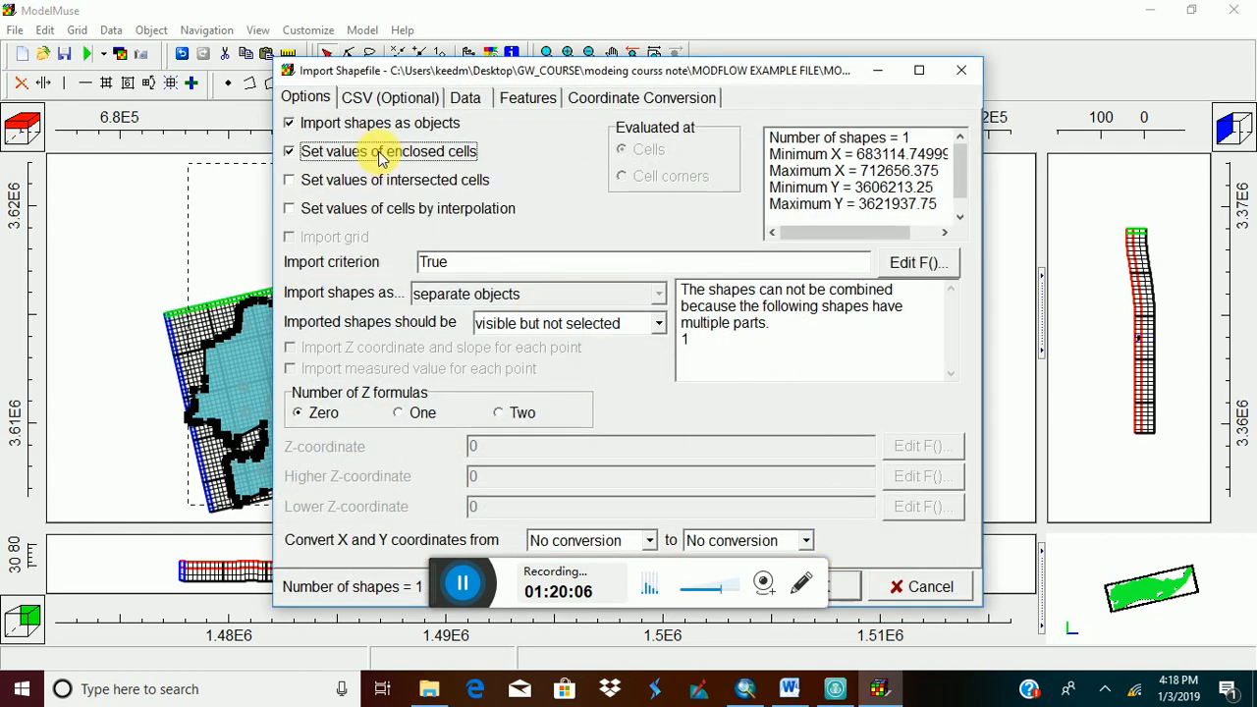
pyautogui.click(413, 412)
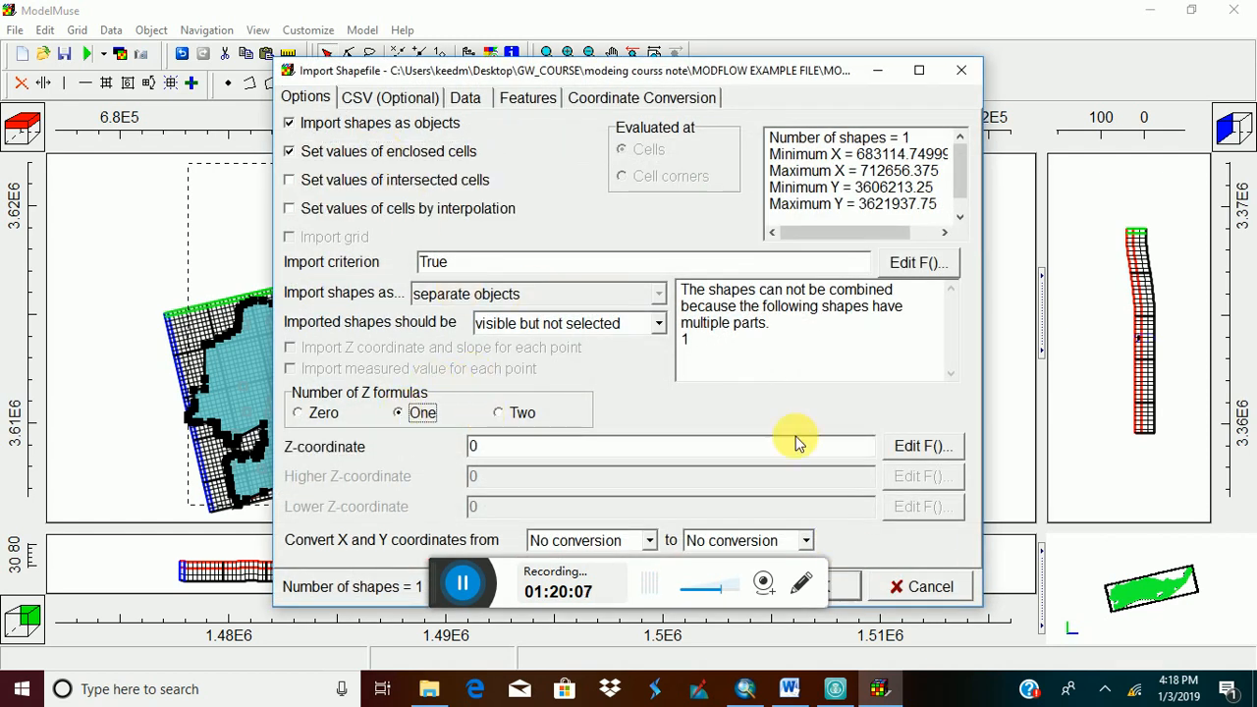
pyautogui.click(919, 448)
pyautogui.click(970, 165)
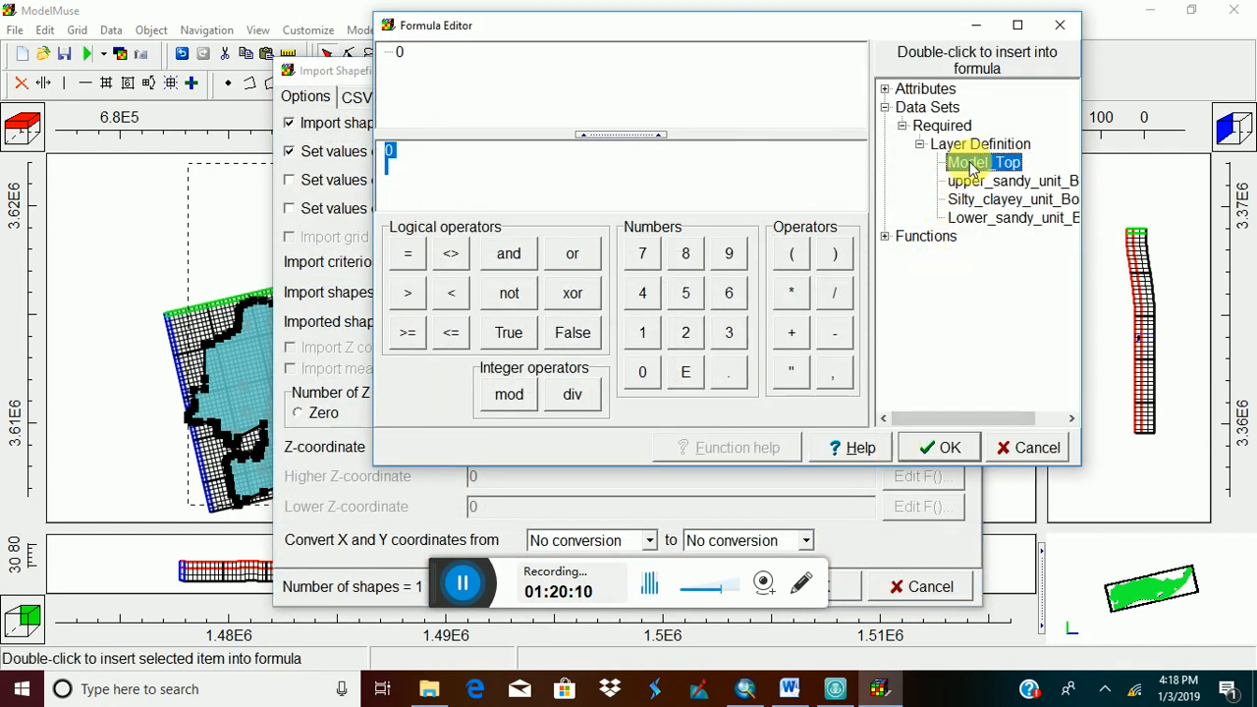
pyautogui.doubleClick(970, 165)
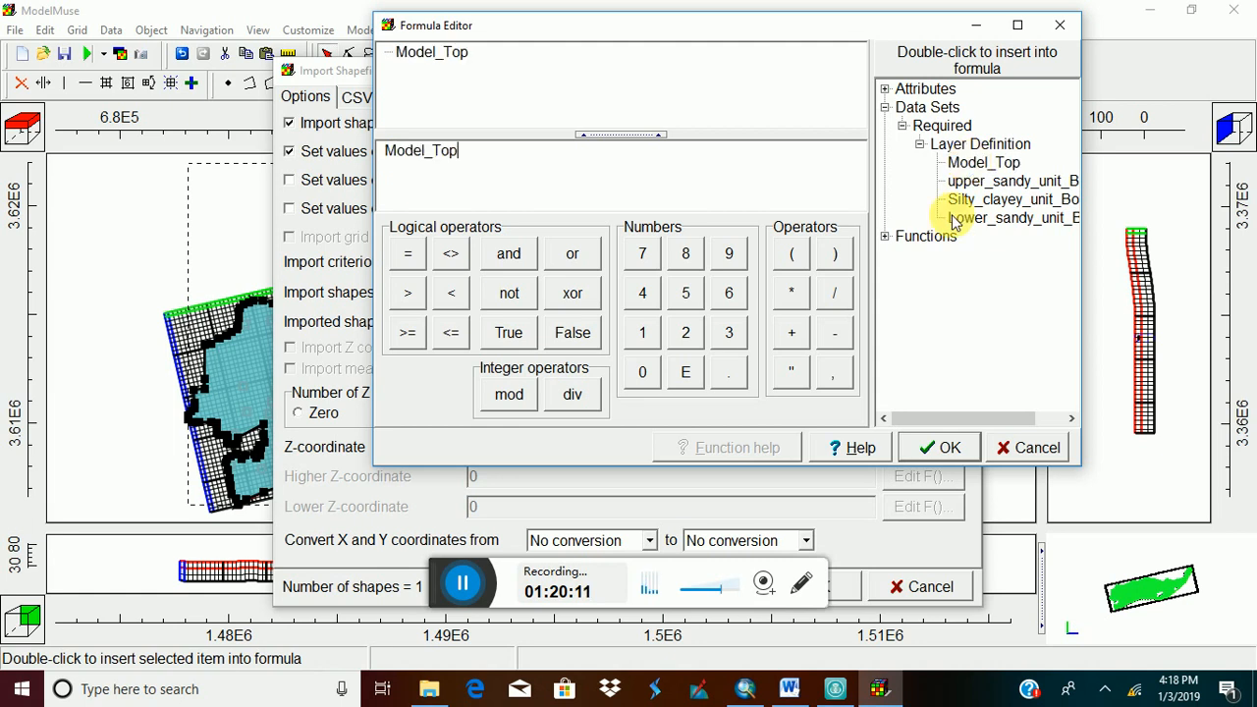
pyautogui.click(933, 447)
# Use two Z formulas for the import and set the higher Z-coordinate to Model_Top.
pyautogui.click(520, 412)
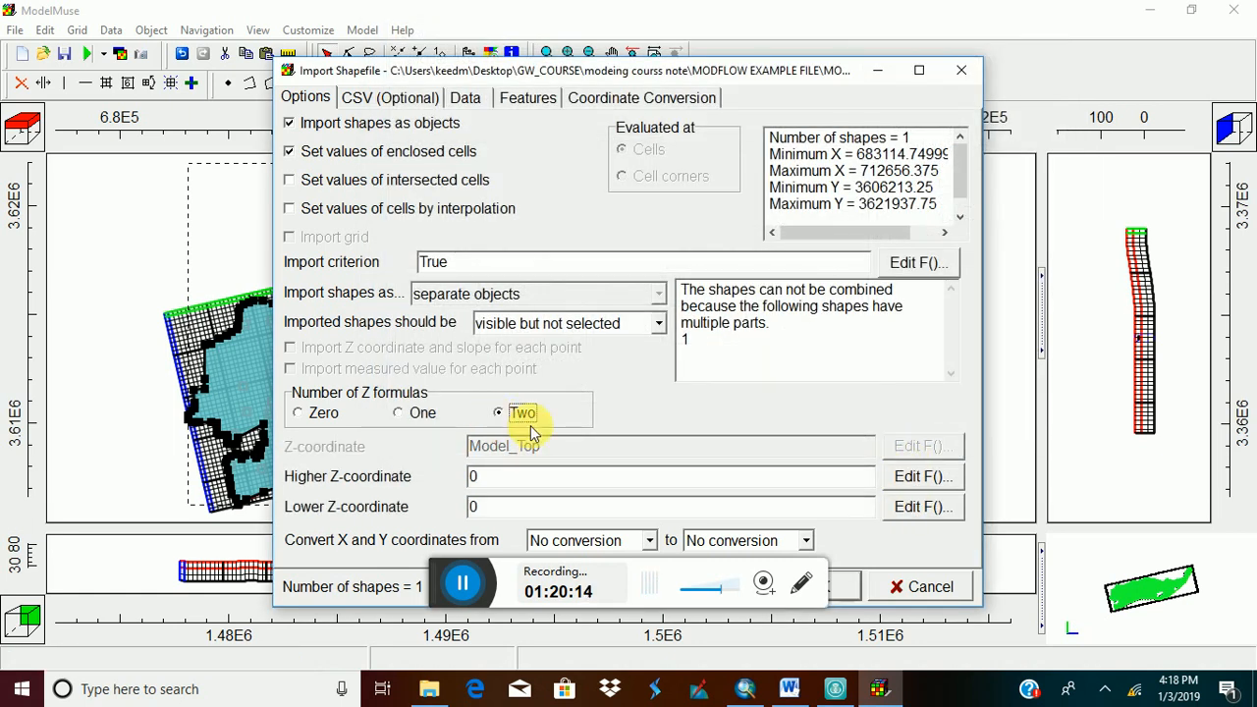
pyautogui.click(922, 477)
pyautogui.click(940, 165)
pyautogui.doubleClick(940, 165)
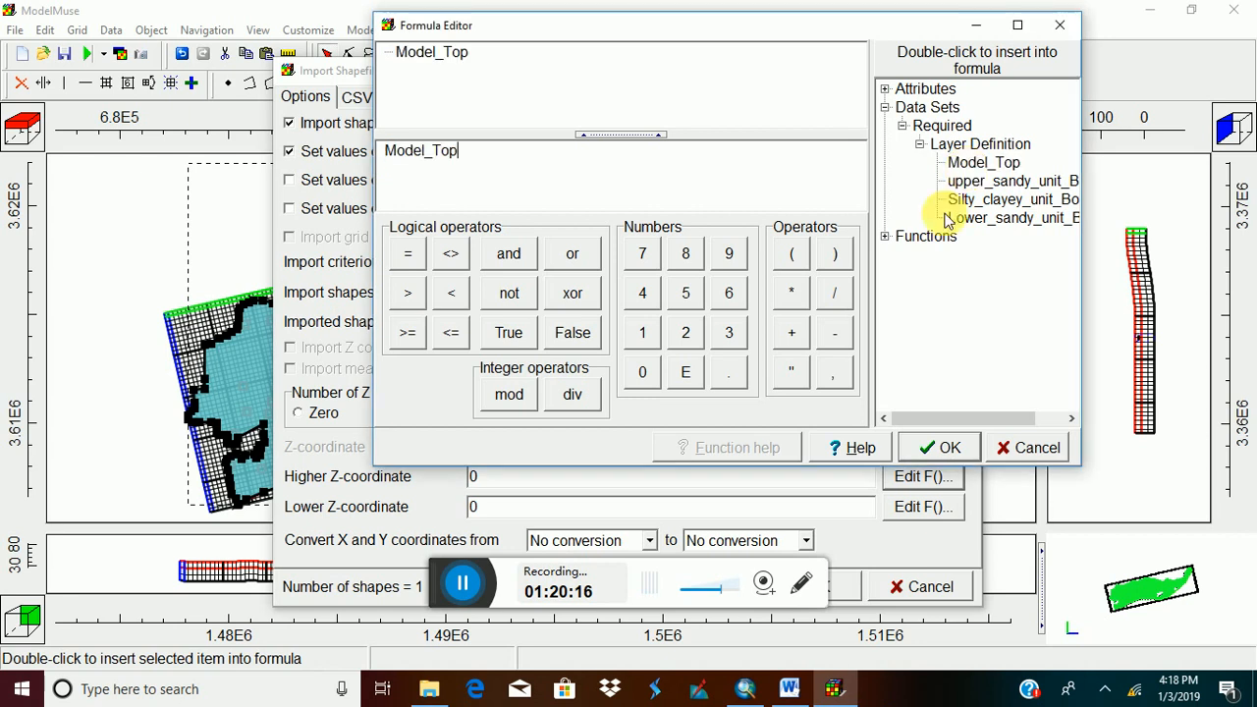
pyautogui.click(934, 447)
# Set the lower Z-coordinate to upper_sandy_unit_Bottom and import the irrigation unit shape.
pyautogui.click(922, 506)
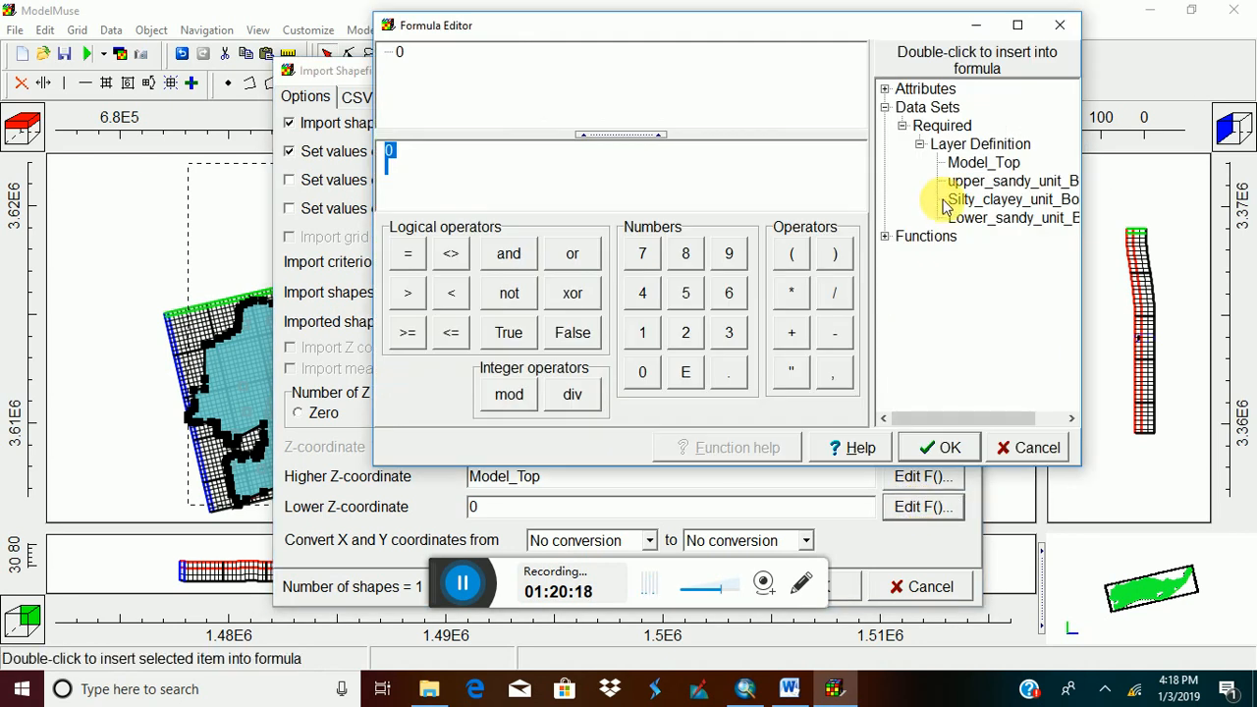
pyautogui.doubleClick(968, 183)
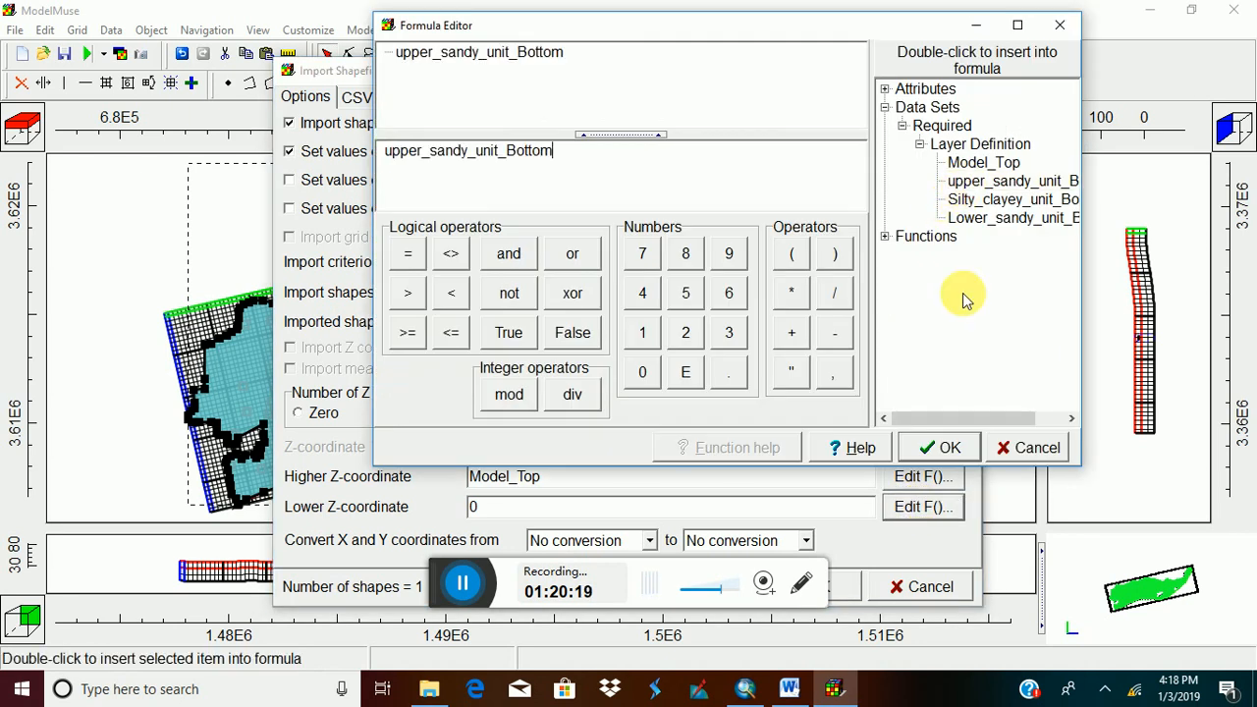
pyautogui.click(938, 449)
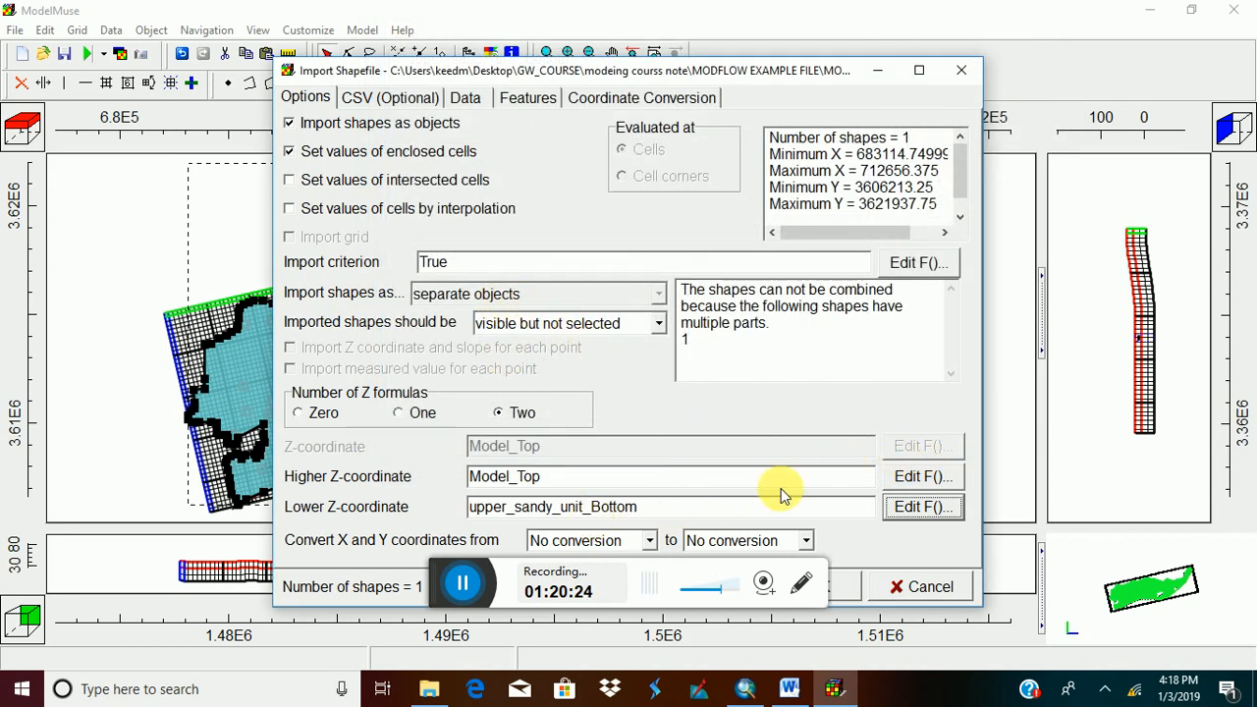
pyautogui.moveTo(835, 69); pyautogui.dragTo(868, 12)
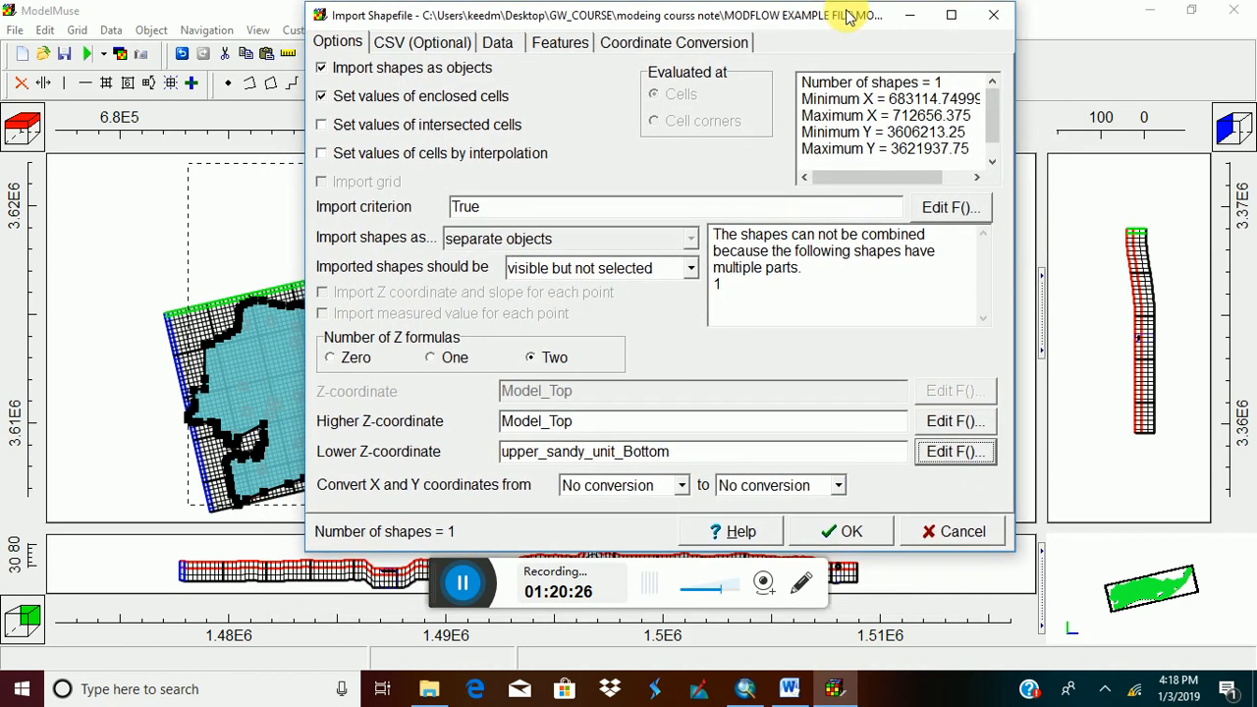
pyautogui.click(851, 533)
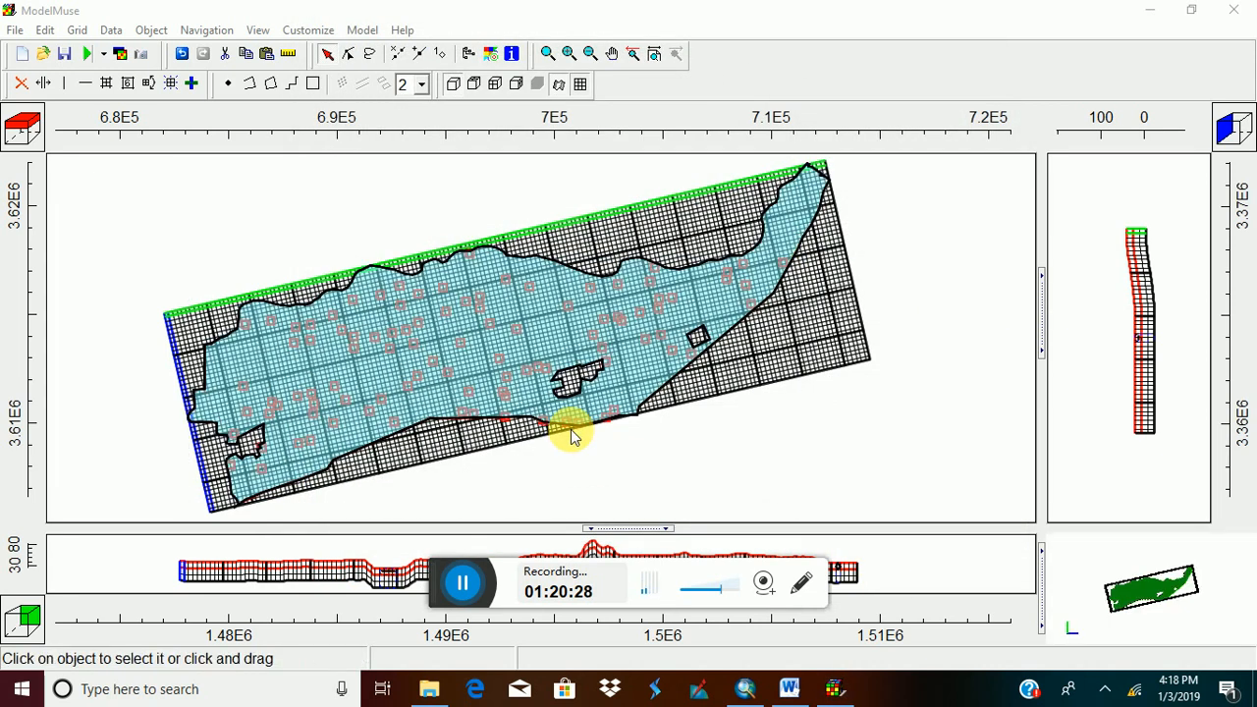
# Color the interior of the second imported irrigation unit object orange.
pyautogui.doubleClick(486, 351)
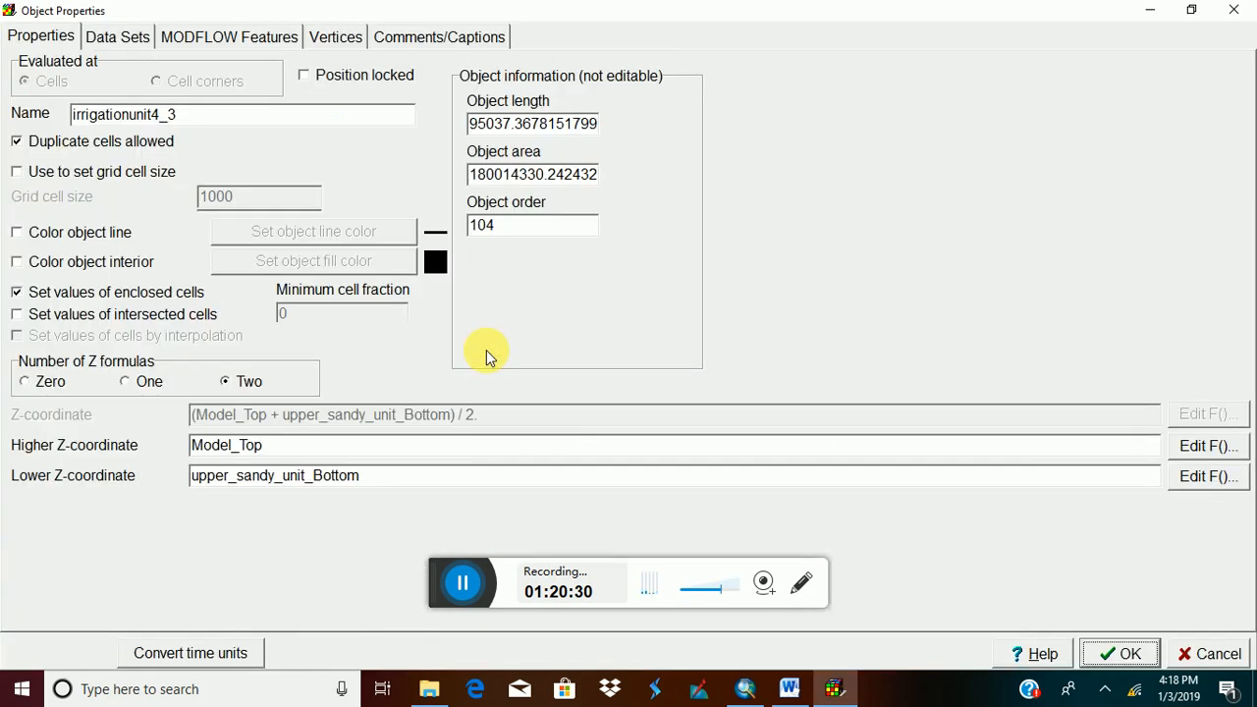
pyautogui.click(17, 261)
pyautogui.click(268, 265)
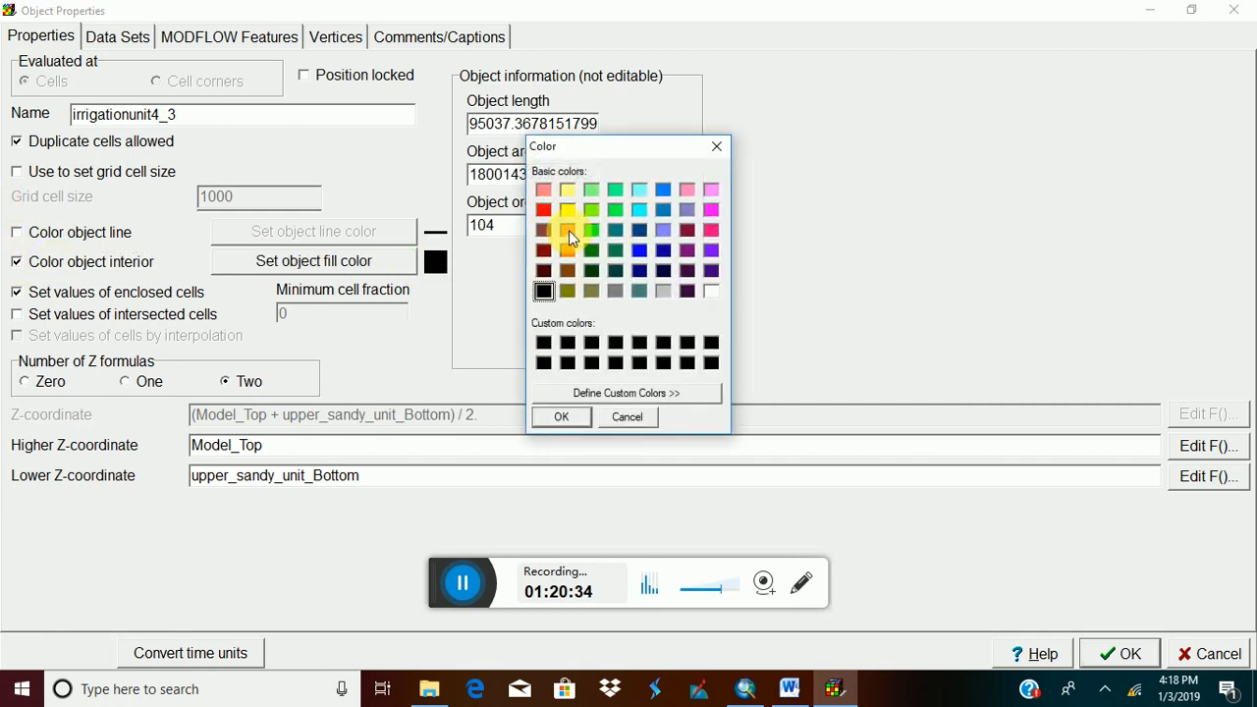
pyautogui.click(569, 230)
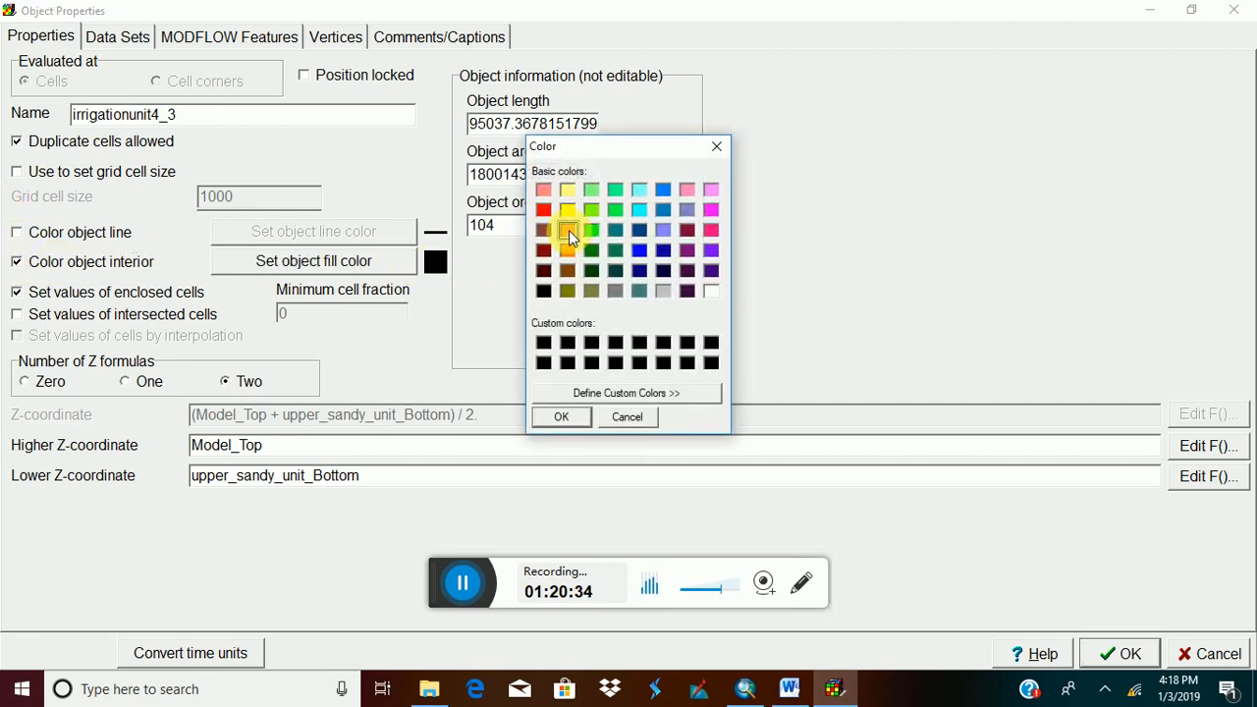
pyautogui.click(561, 418)
# Enable the EVT evapotranspiration package for the second irrigation unit object with a period from 1995 to 2006.
pyautogui.click(245, 37)
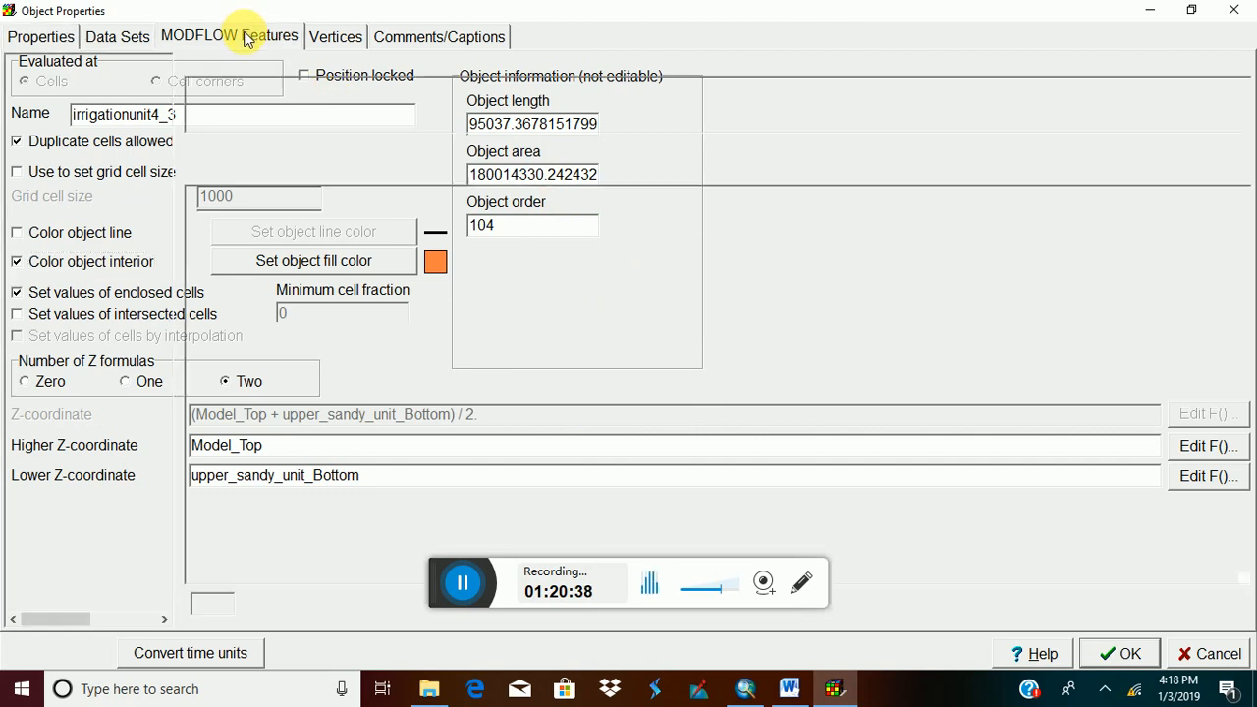
pyautogui.click(31, 82)
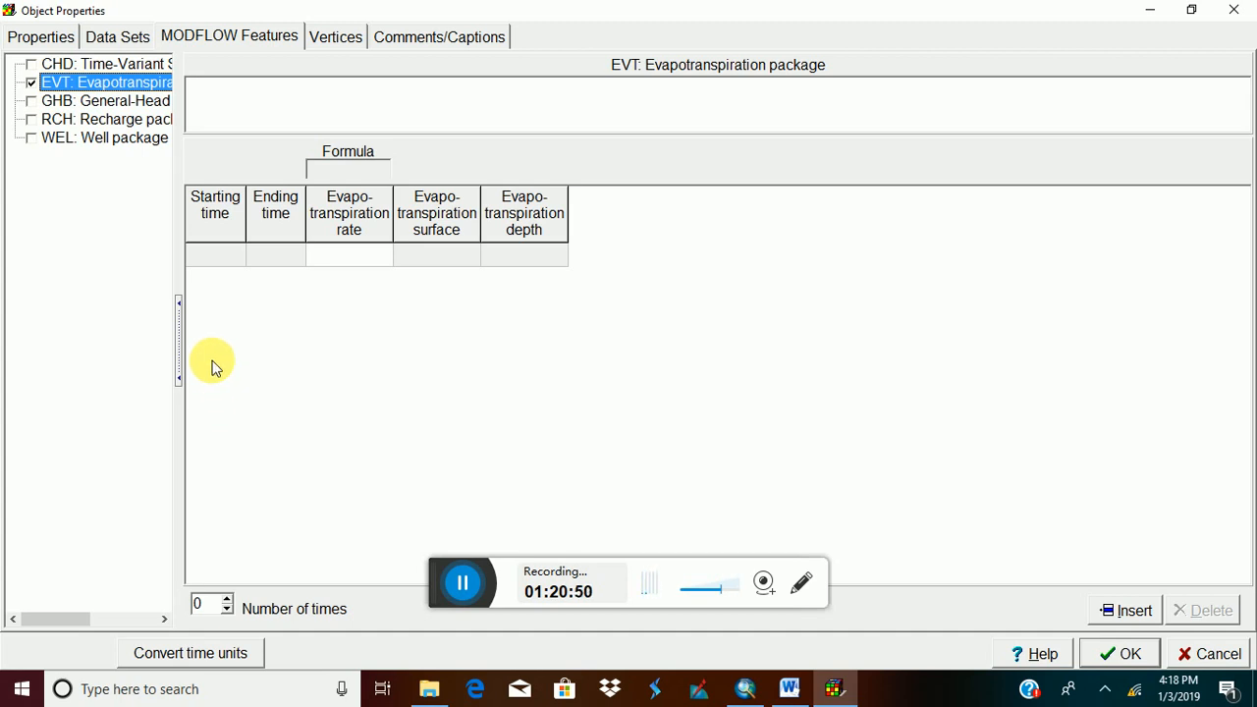
pyautogui.click(214, 258)
pyautogui.click(235, 257)
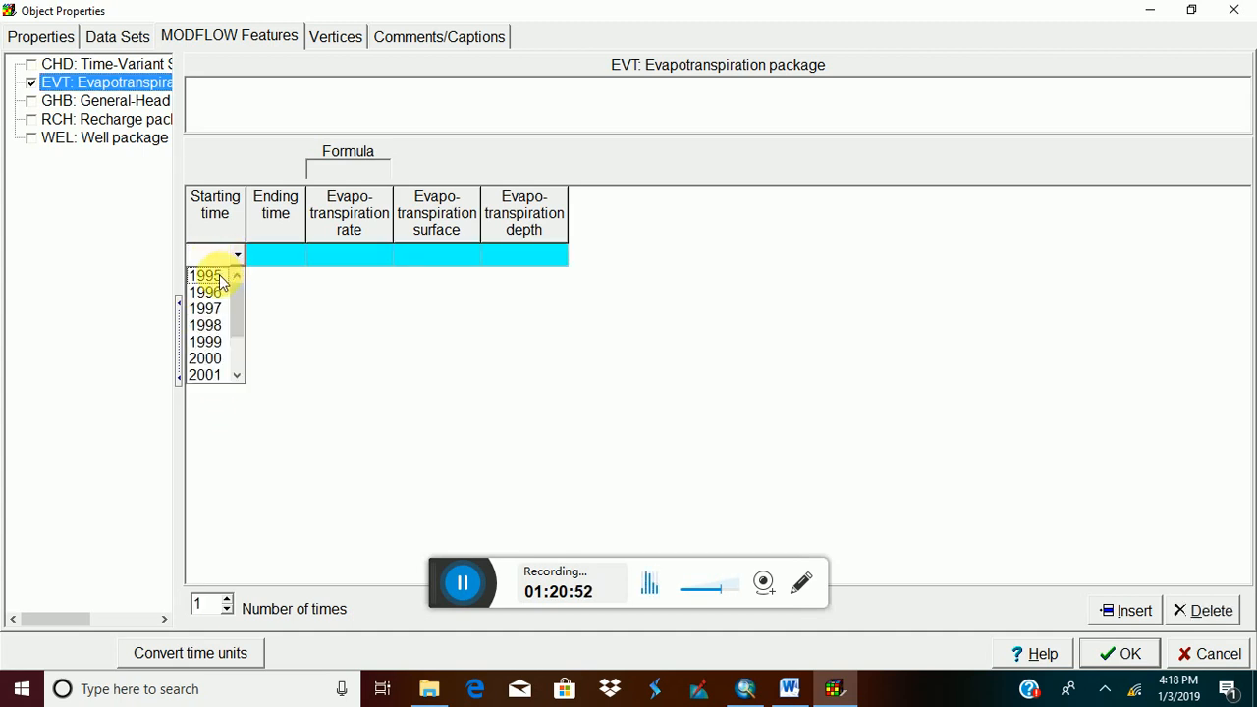
pyautogui.click(208, 275)
pyautogui.click(283, 259)
pyautogui.click(297, 256)
pyautogui.scroll(-2, 294, 317)
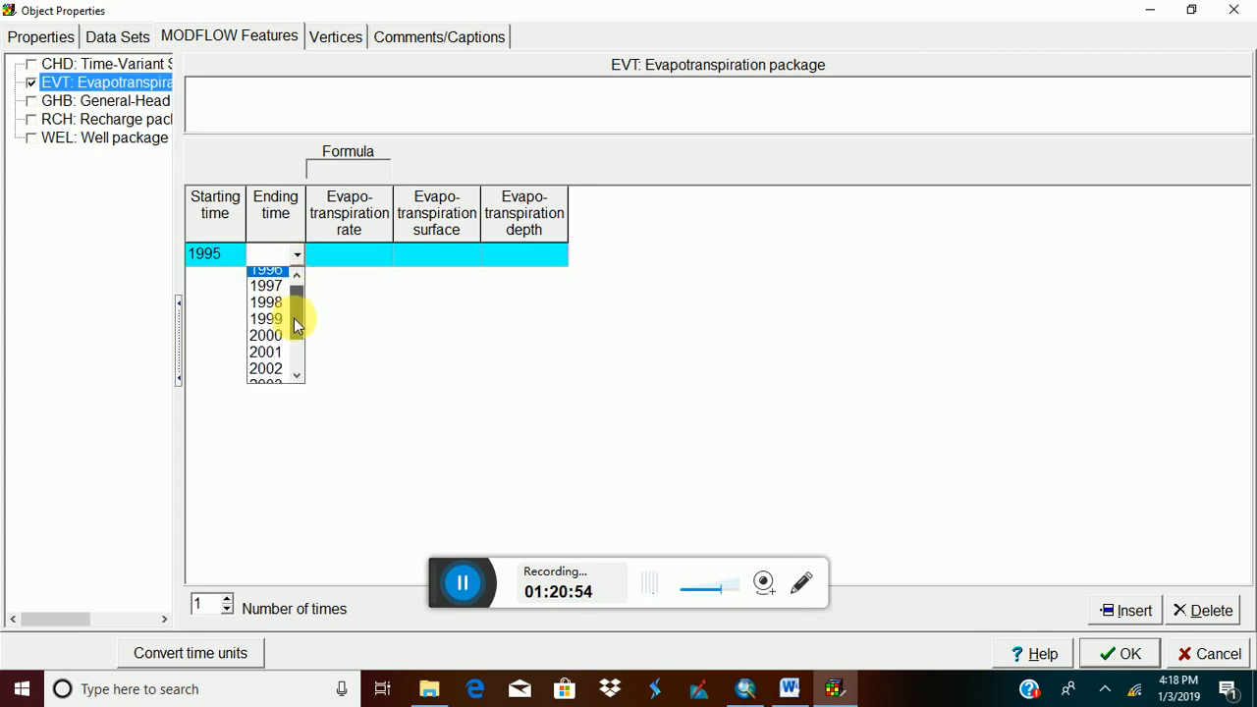
pyautogui.click(281, 373)
# Set the evapotranspiration rate to 3.17e-8 and the evapotranspiration surface to the Model_Top data set.
pyautogui.click(355, 266)
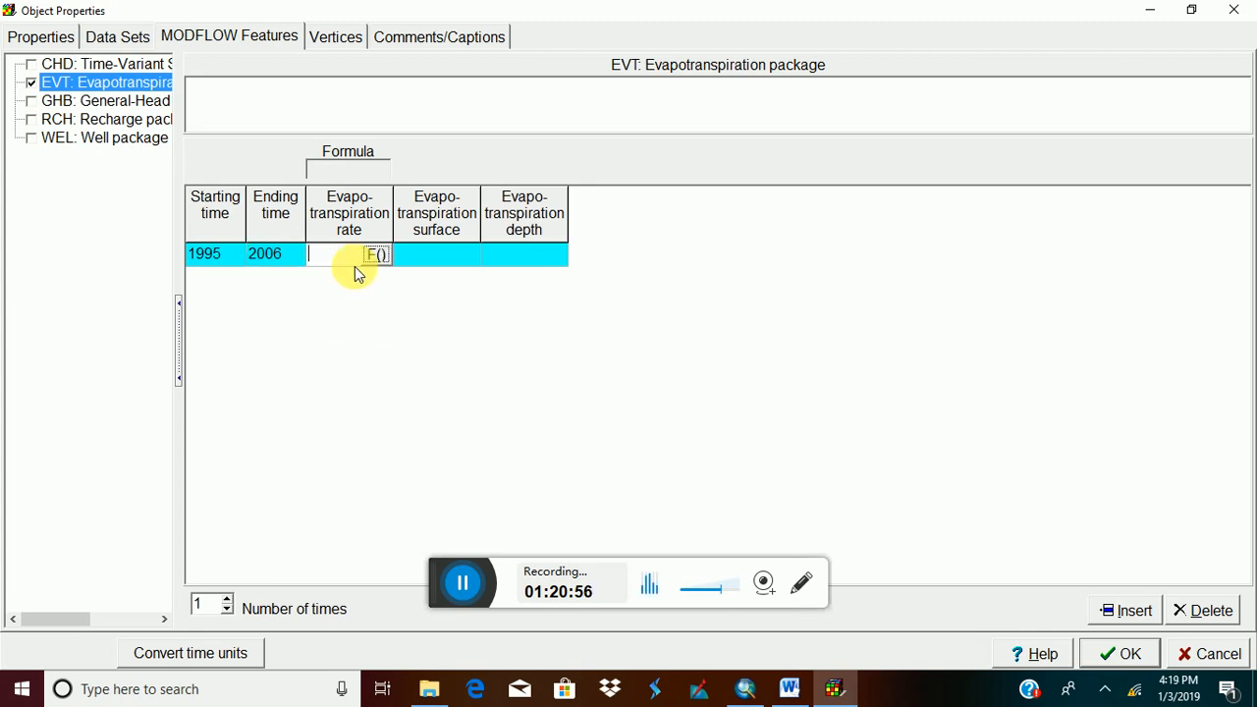
pyautogui.write('3.17e-8')
pyautogui.click(436, 259)
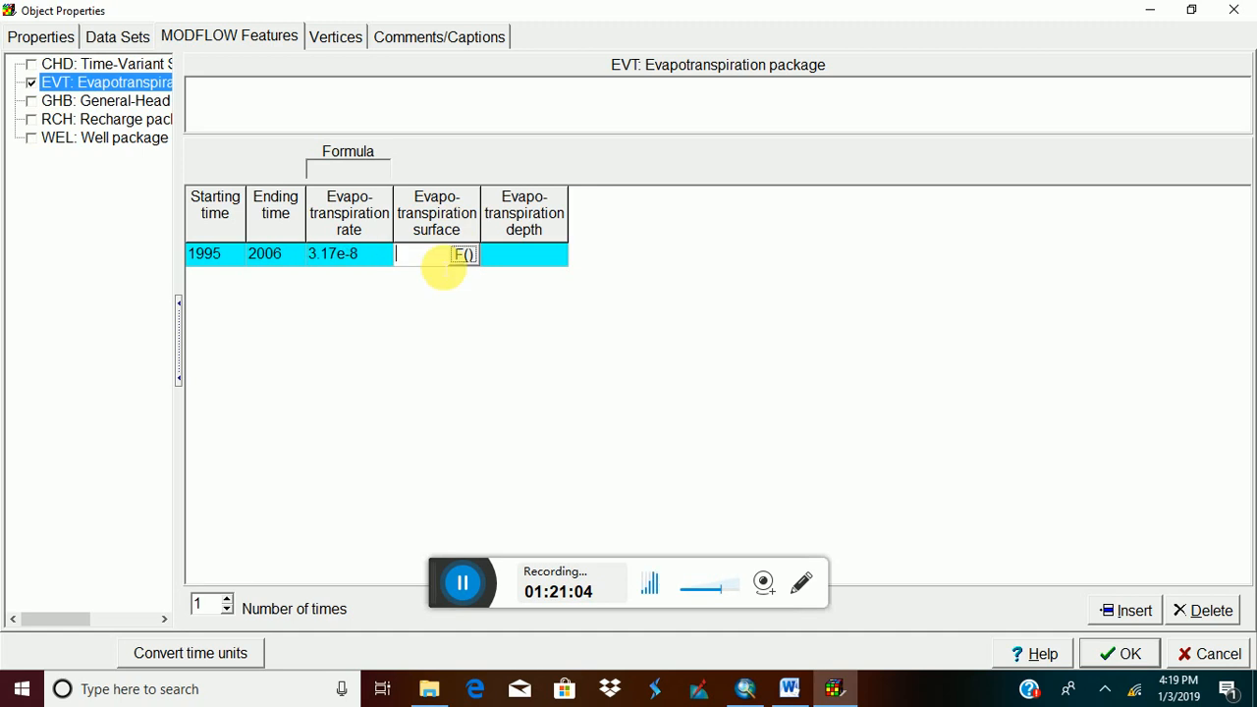
pyautogui.click(464, 257)
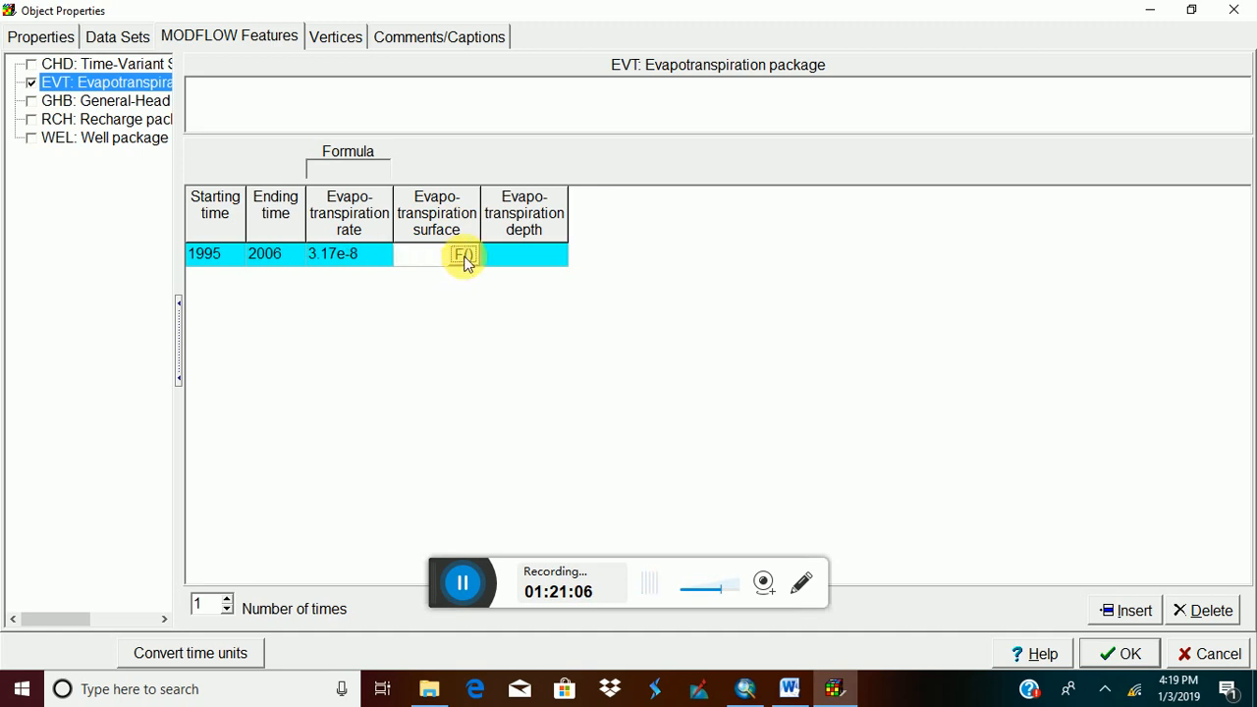
pyautogui.click(464, 258)
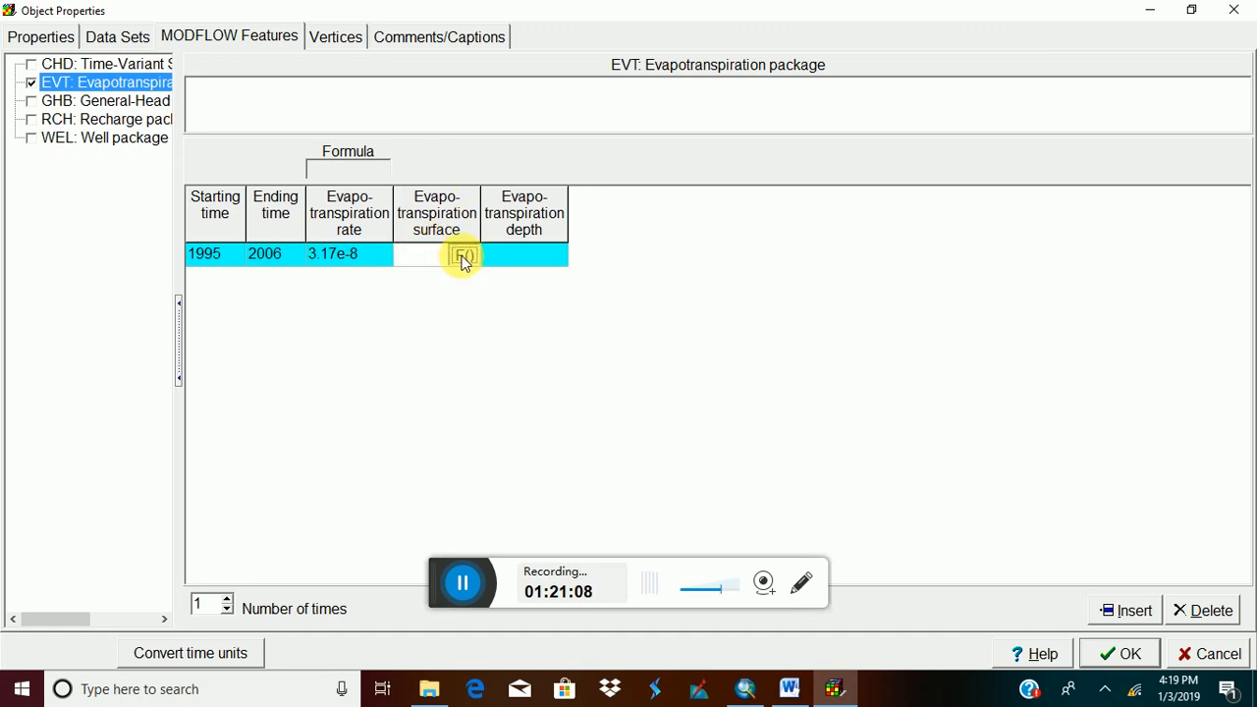
pyautogui.doubleClick(977, 145)
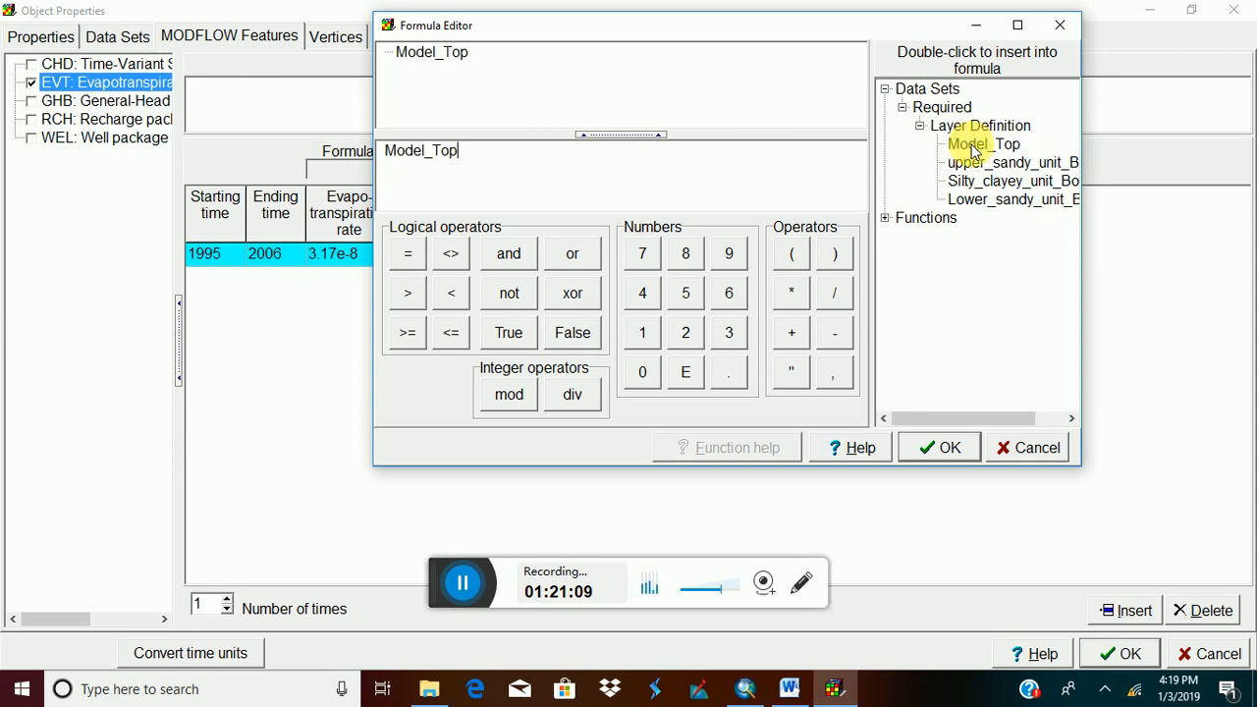
pyautogui.click(938, 447)
# Set the evapotranspiration depth to 0.5 and accept the object's properties.
pyautogui.doubleClick(526, 262)
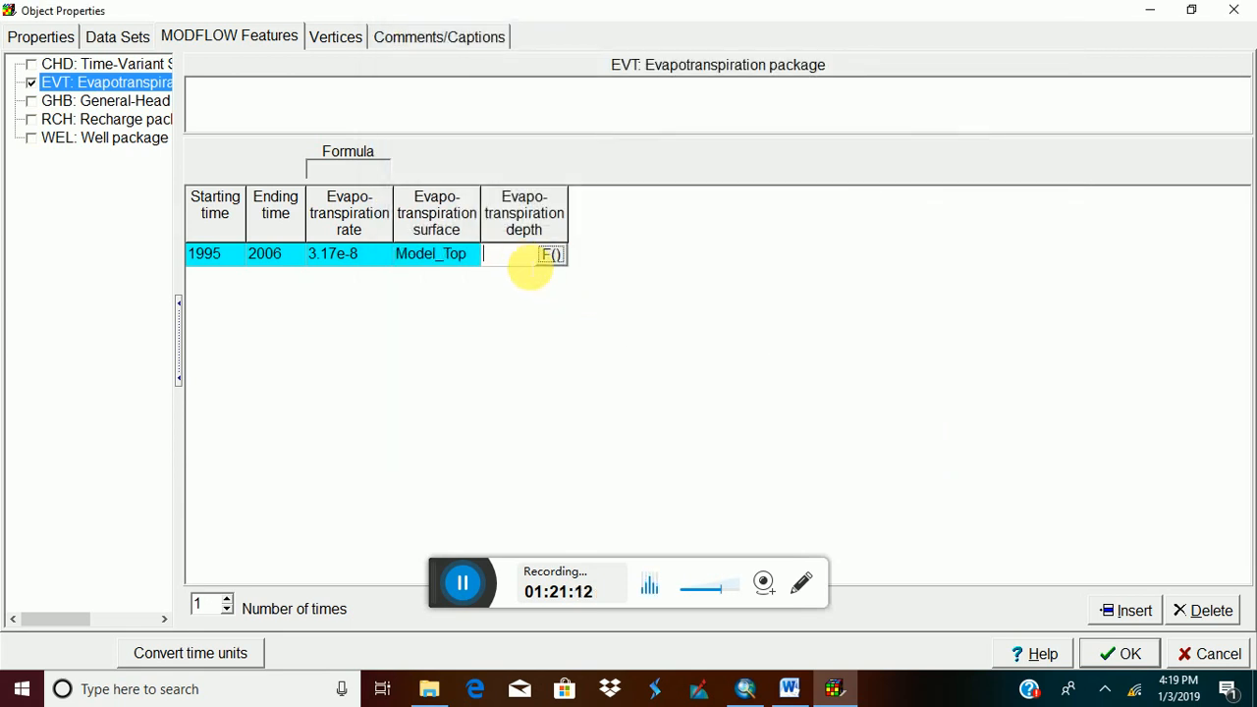
pyautogui.click(1062, 30)
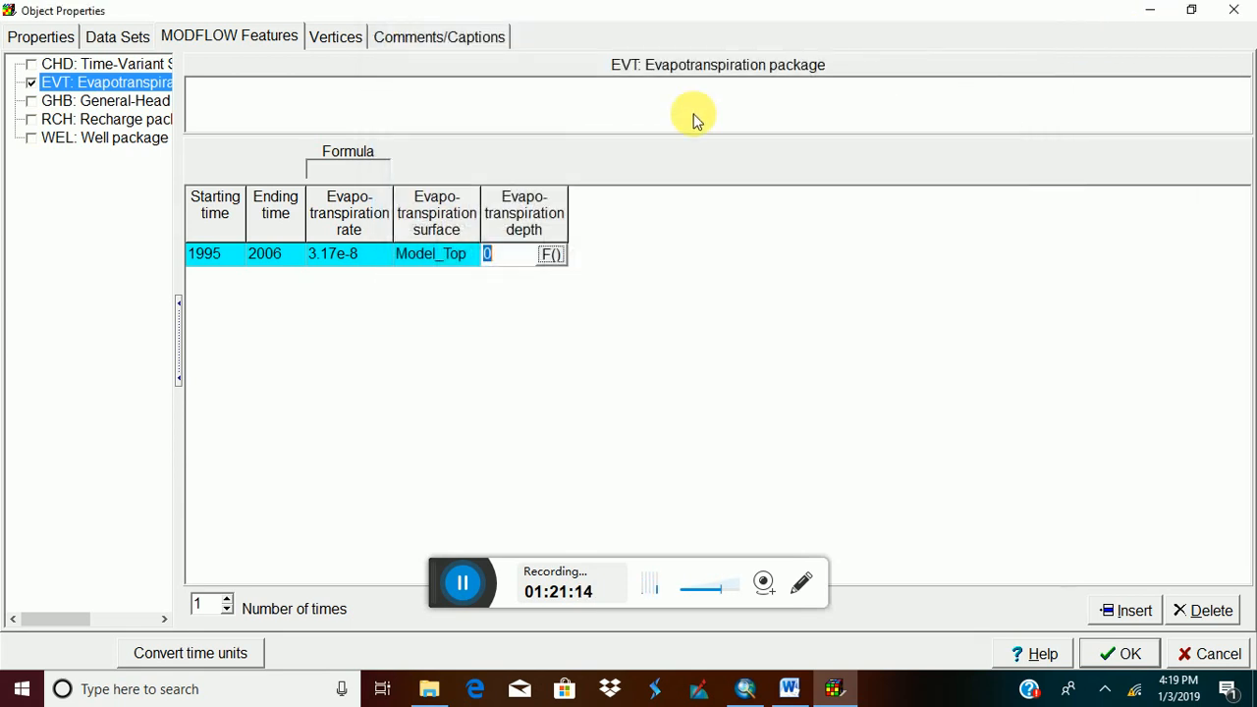
pyautogui.write('0.')
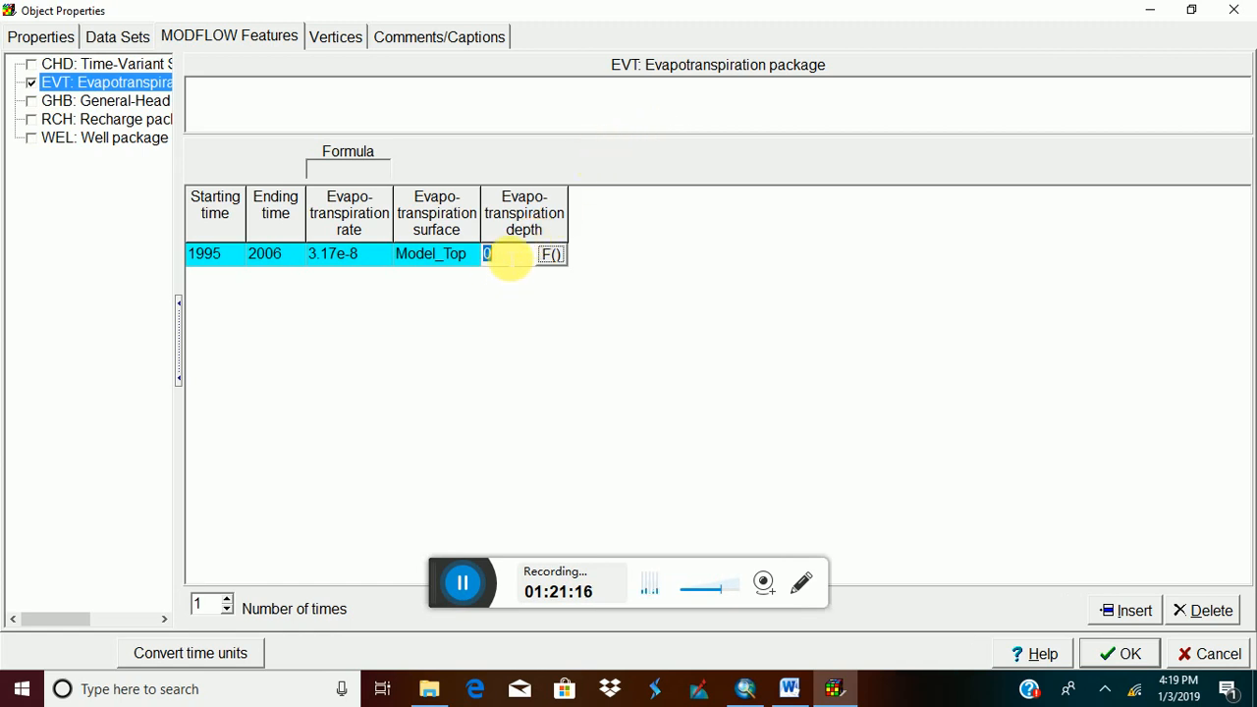
pyautogui.write('5')
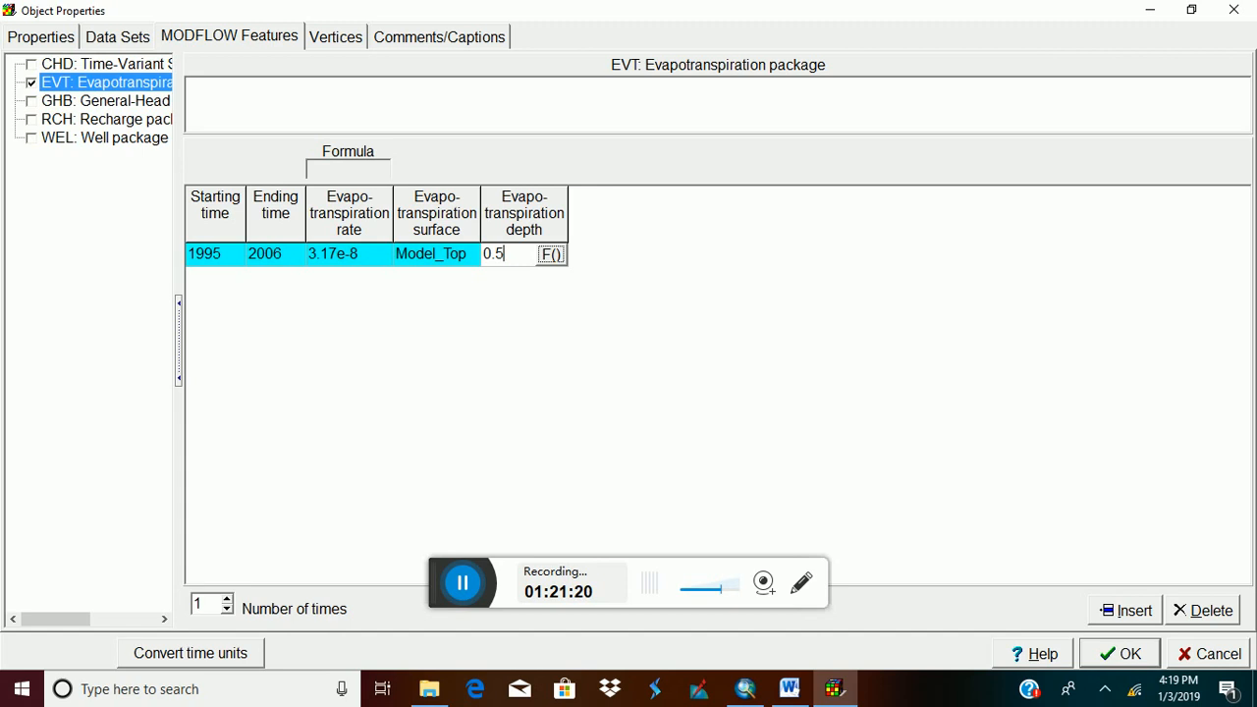
pyautogui.click(1120, 655)
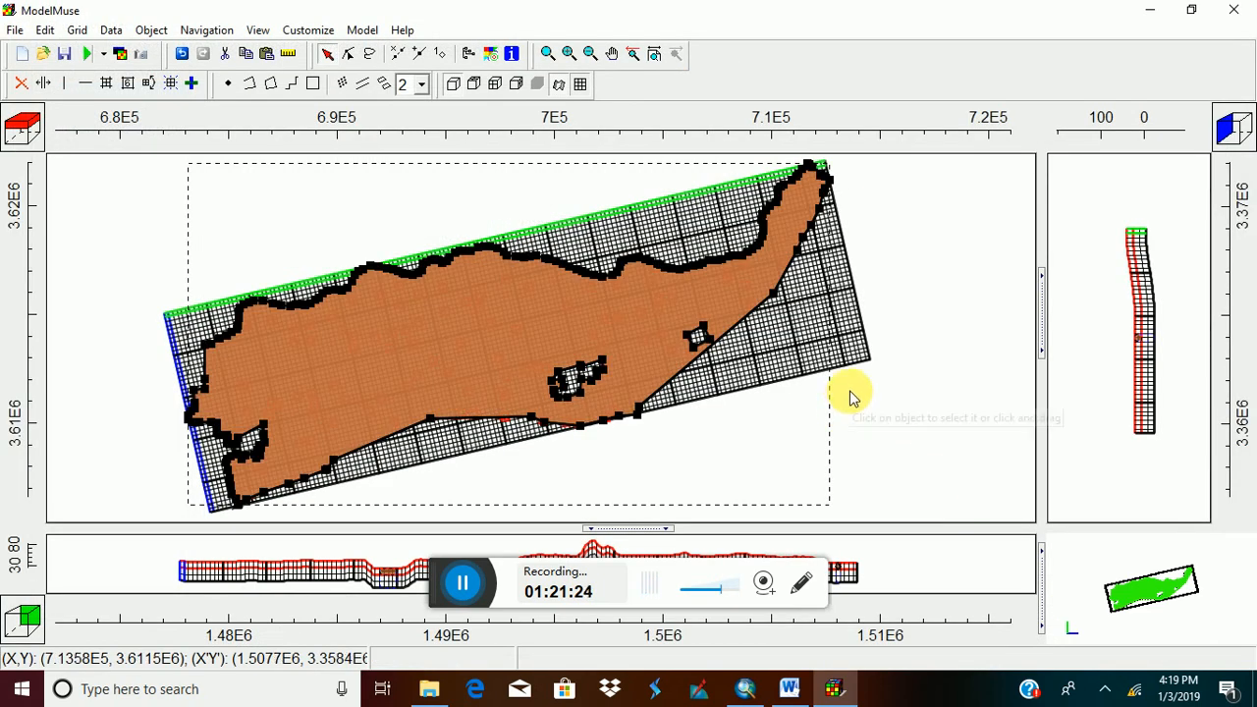
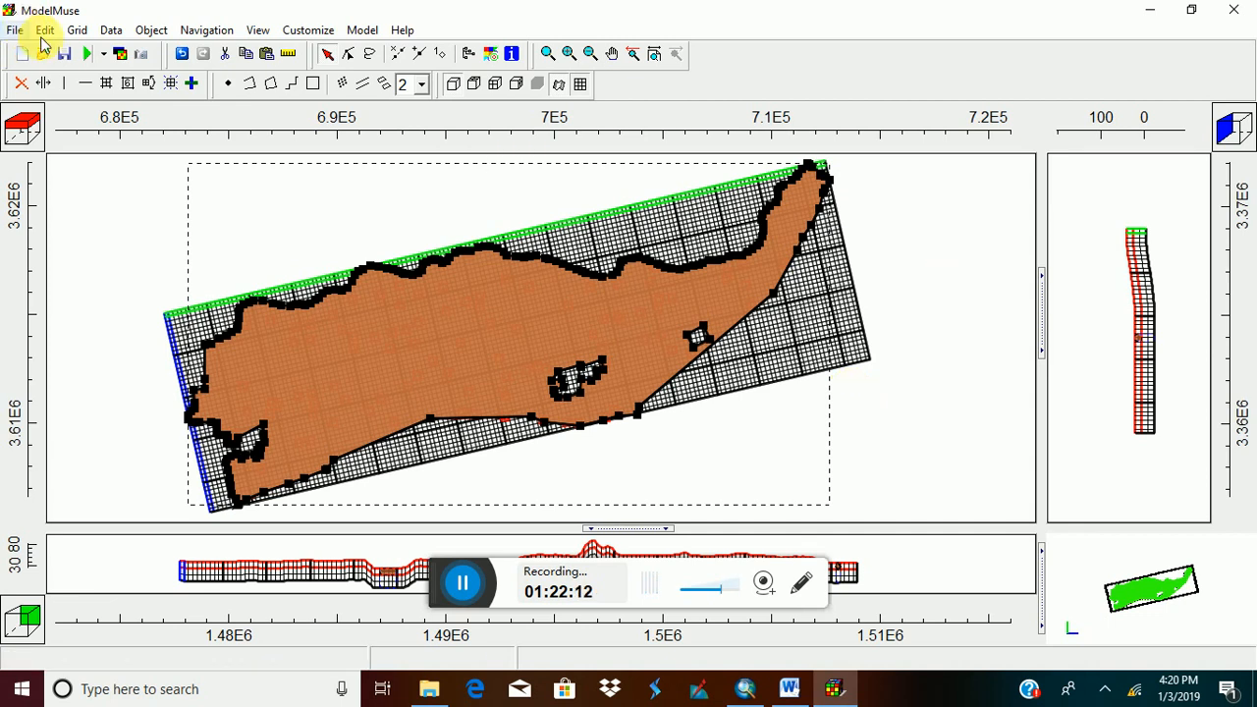
# Open the data set editor and display the required hydrology data set Kx.
pyautogui.click(110, 31)
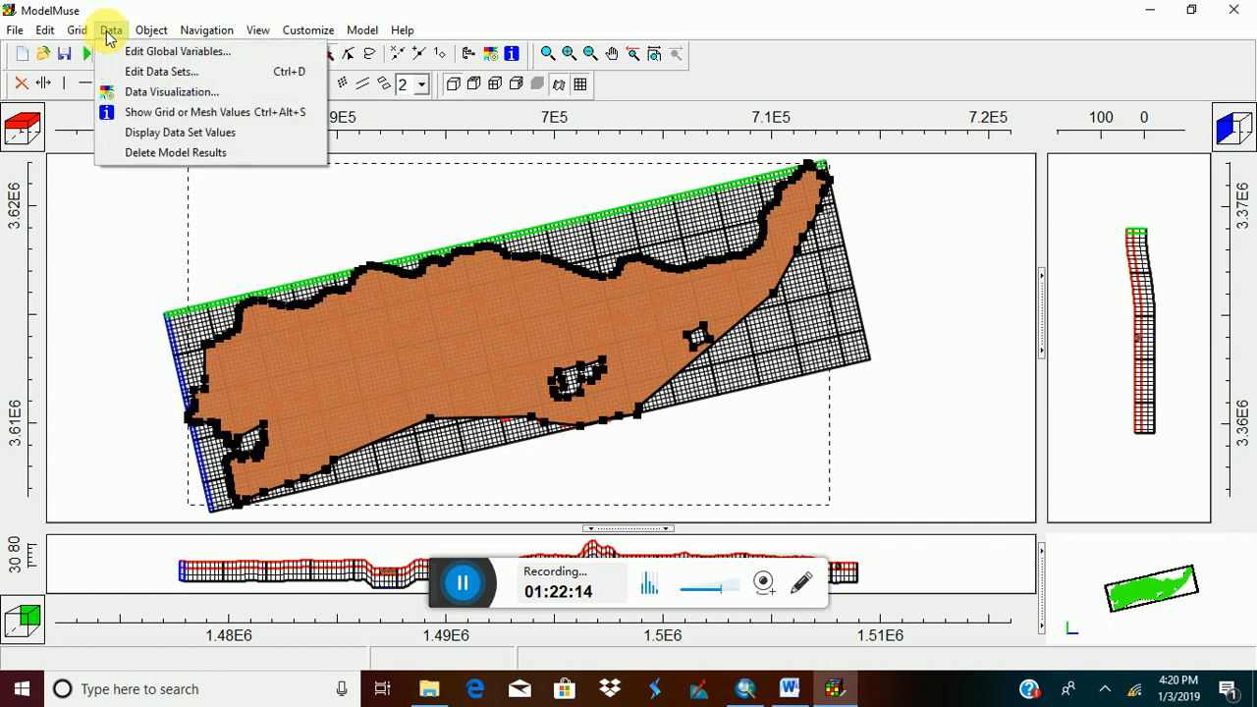
pyautogui.click(137, 73)
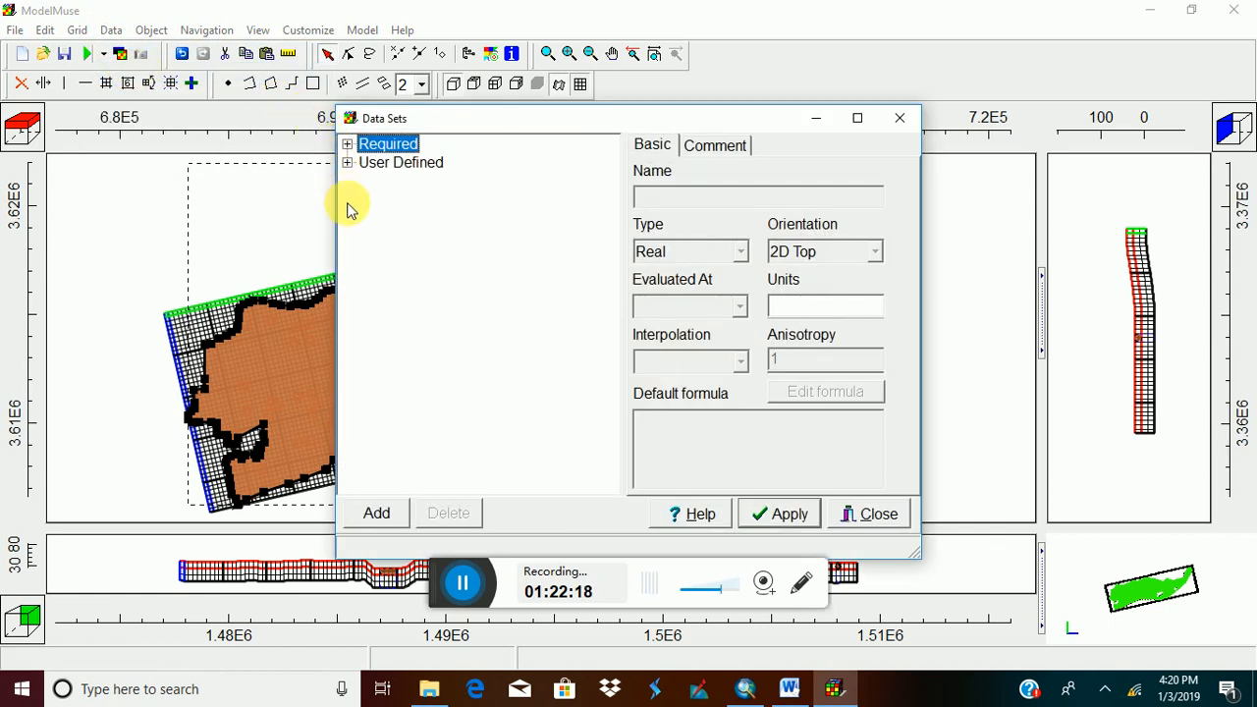
pyautogui.click(348, 145)
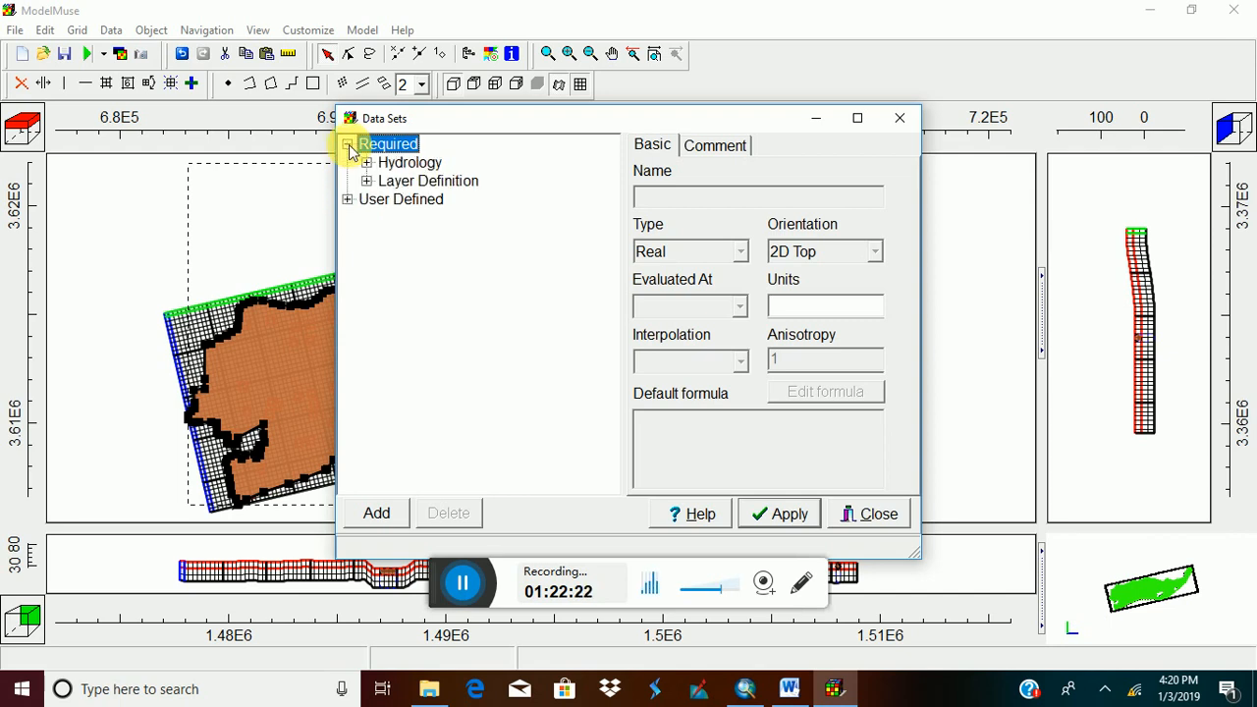
pyautogui.click(367, 163)
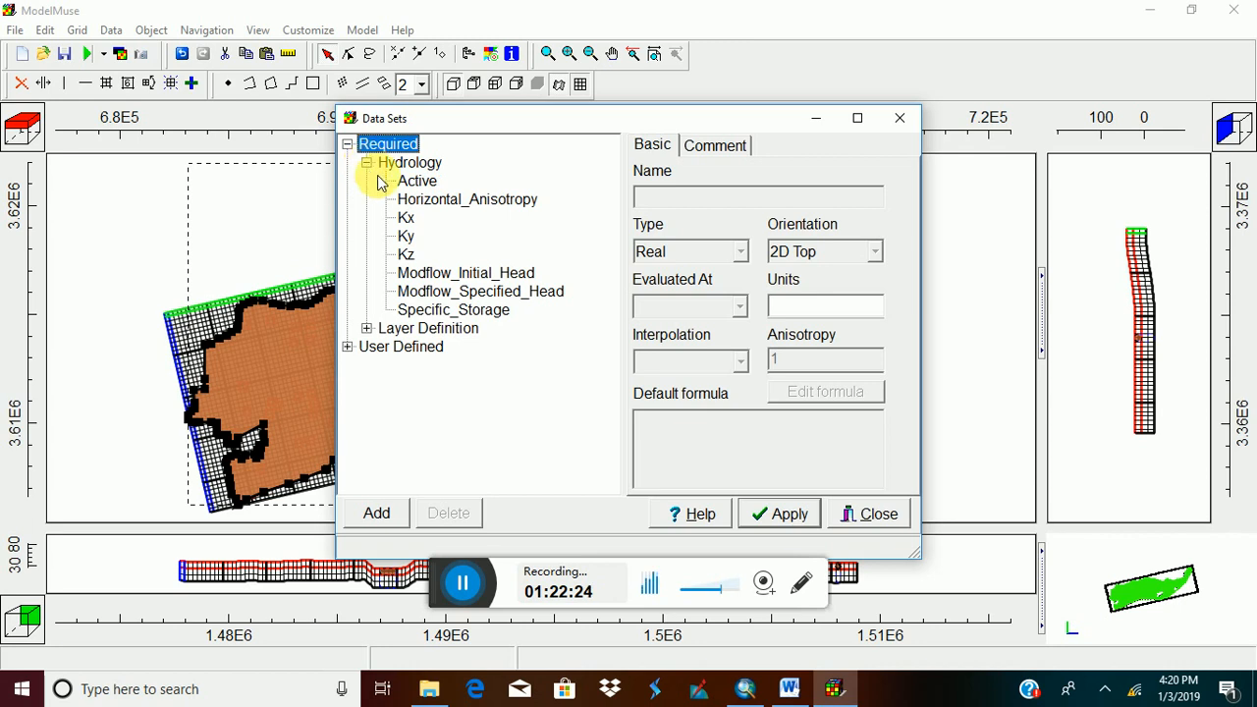
pyautogui.click(406, 218)
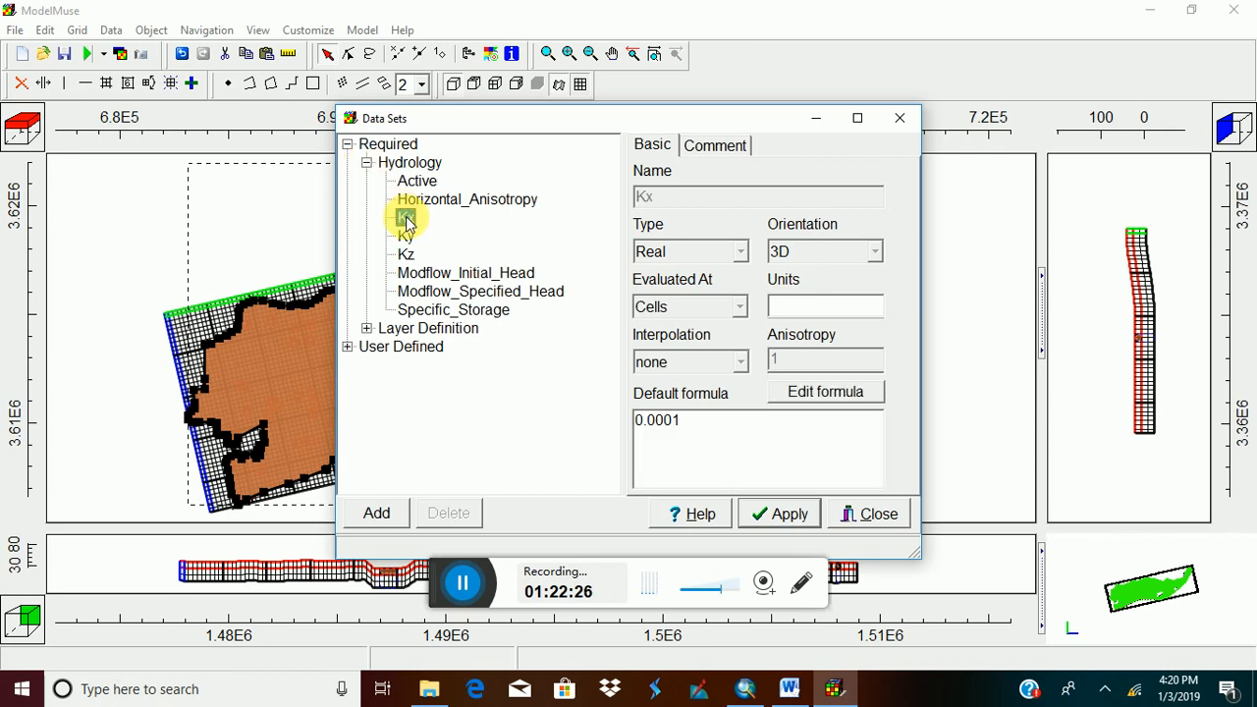
# Switch to the exercise4 document in Word to find the model layers' hydraulic conductivities, and close ModelMuse's Data Sets dialog on return.
pyautogui.click(792, 688)
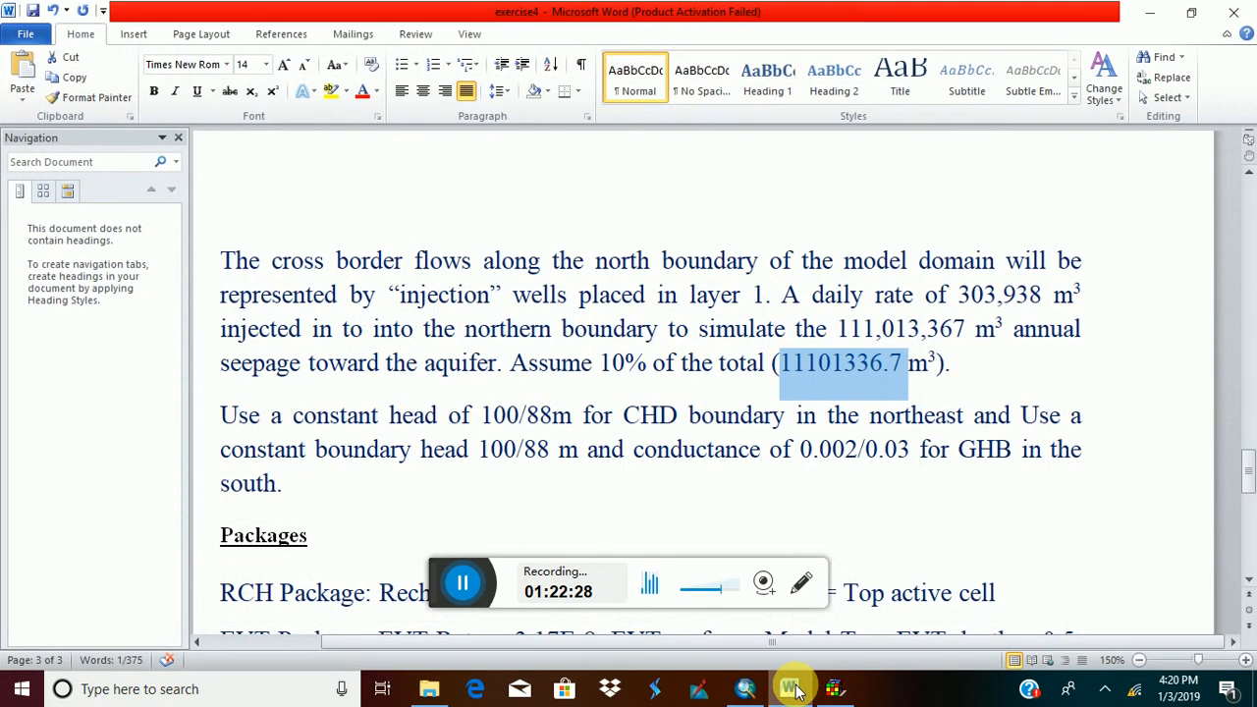
pyautogui.scroll(-7, 794, 462)
pyautogui.scroll(8, 795, 463)
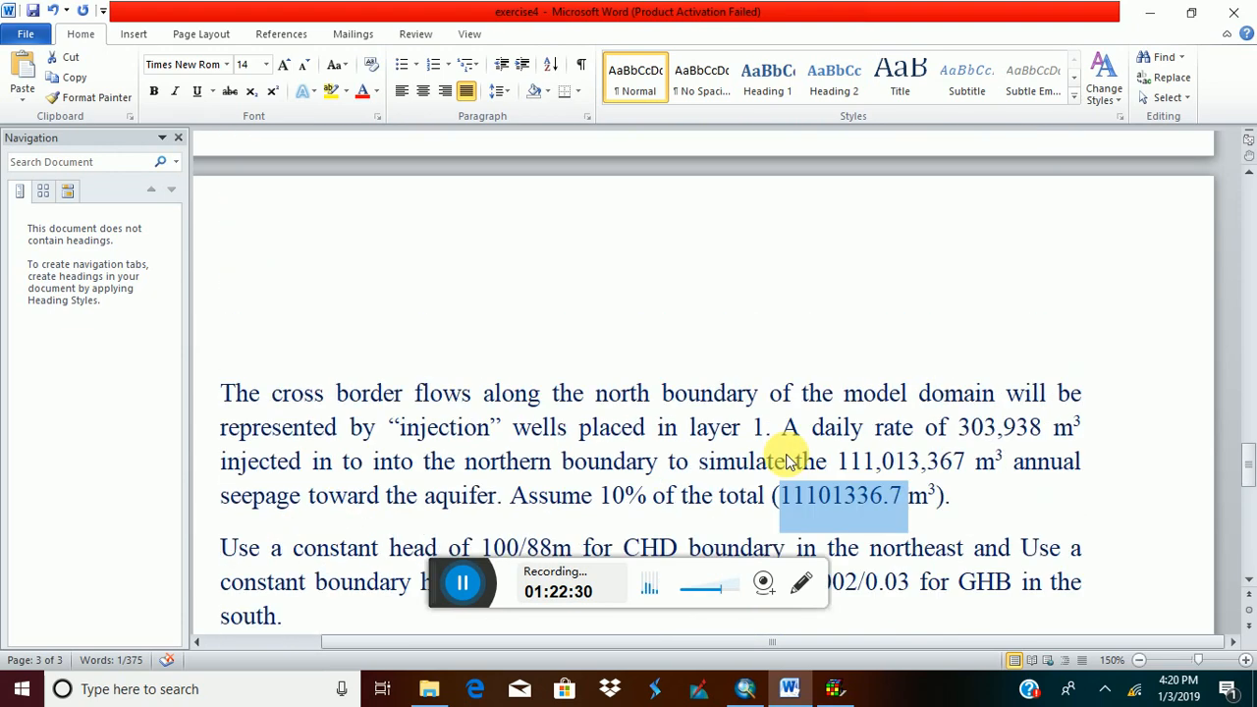
pyautogui.scroll(8, 794, 463)
pyautogui.scroll(-2, 794, 460)
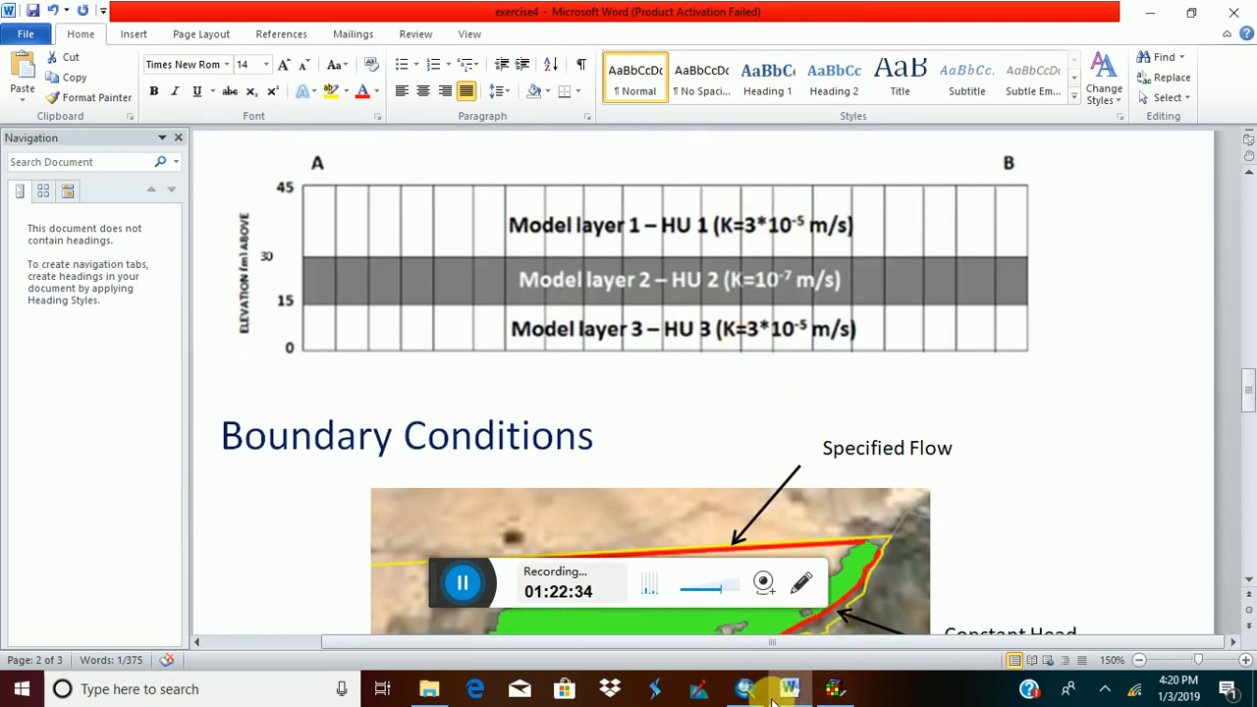
pyautogui.click(1151, 20)
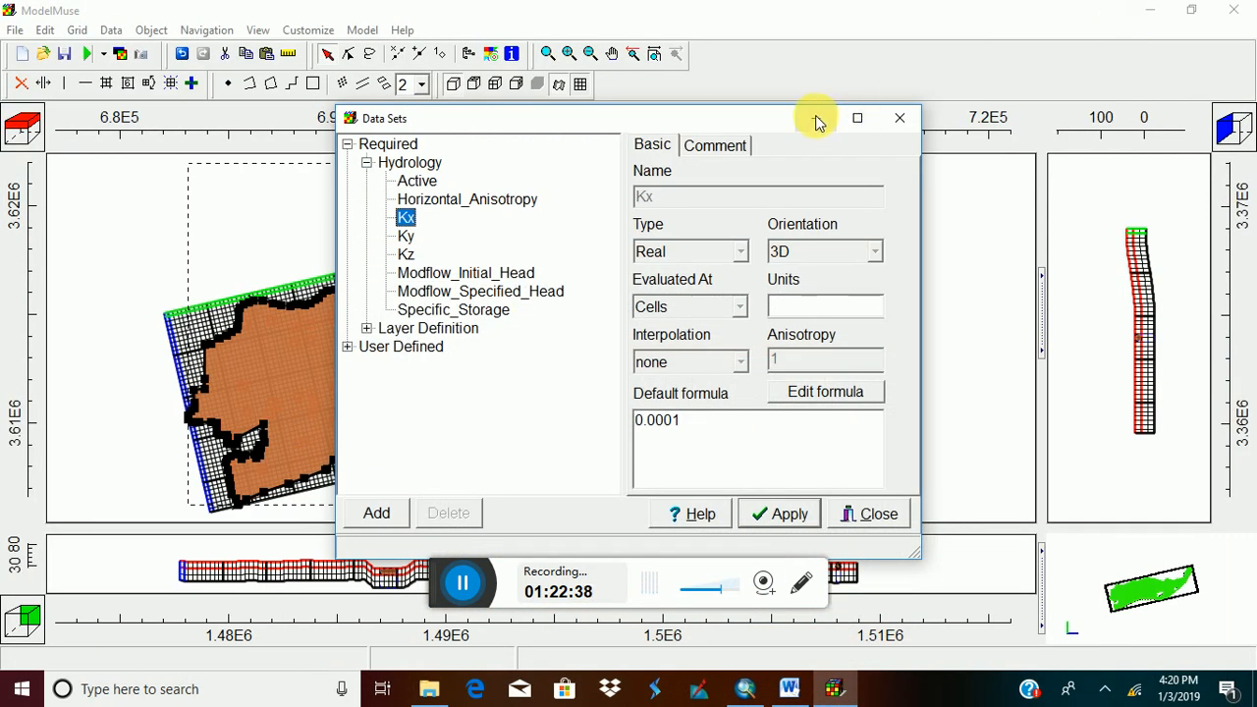
pyautogui.click(901, 118)
# Start screen mirroring in UShare, close its window and return to ModelMuse.
pyautogui.click(1147, 10)
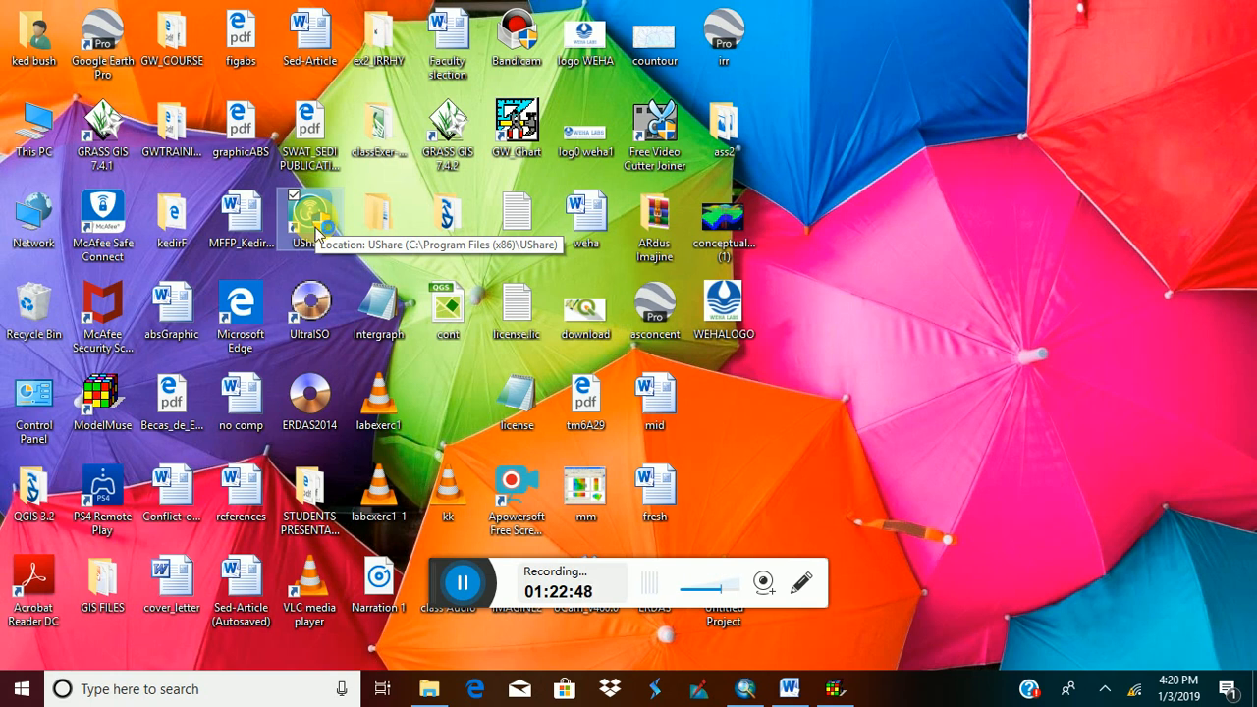
pyautogui.click(633, 421)
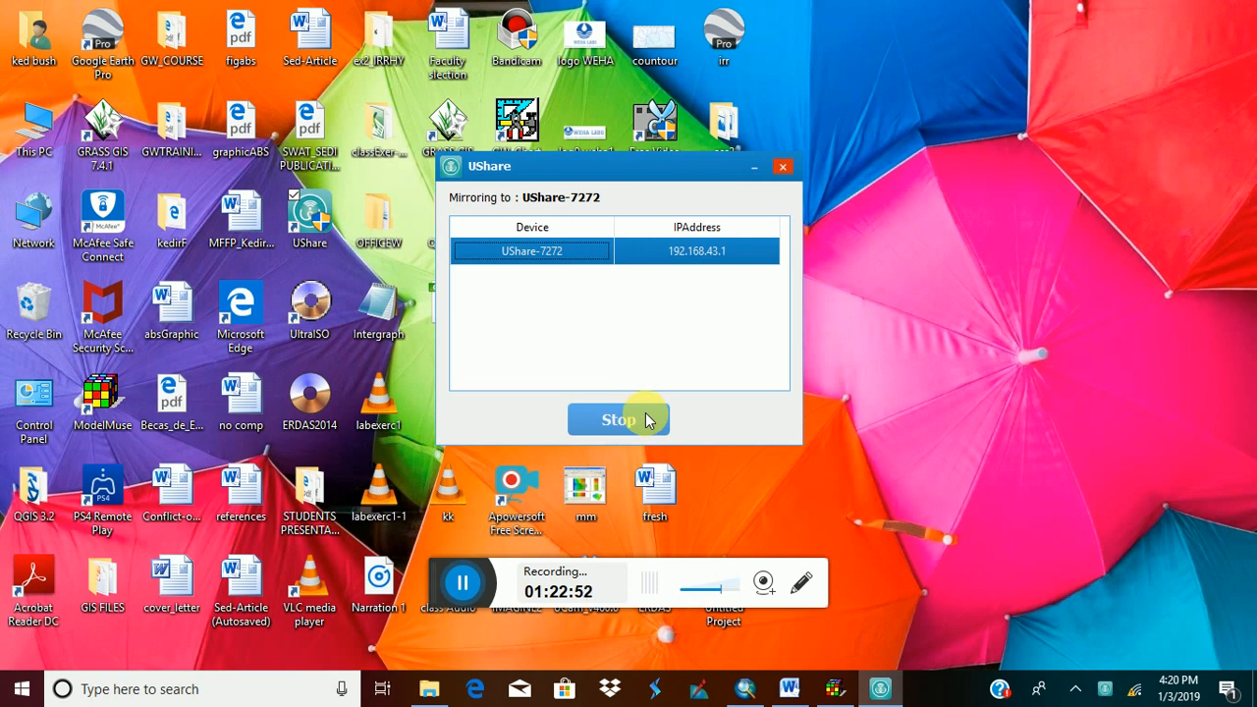
pyautogui.click(783, 167)
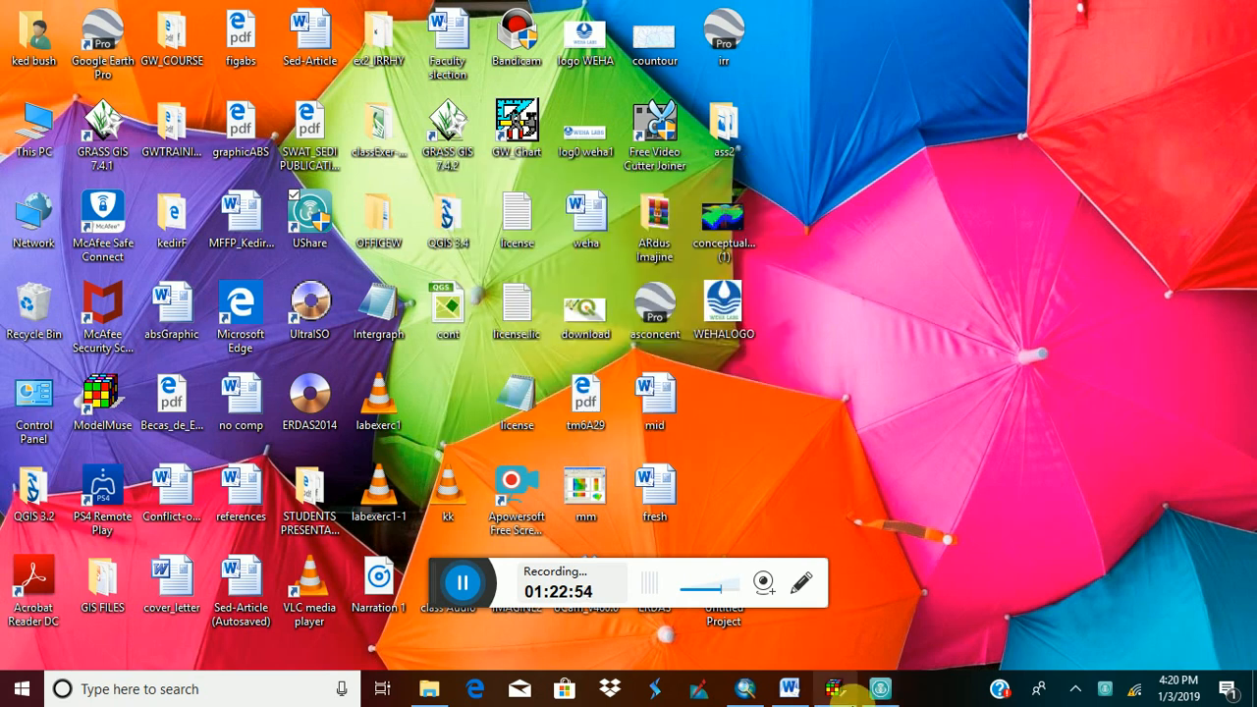
pyautogui.click(836, 688)
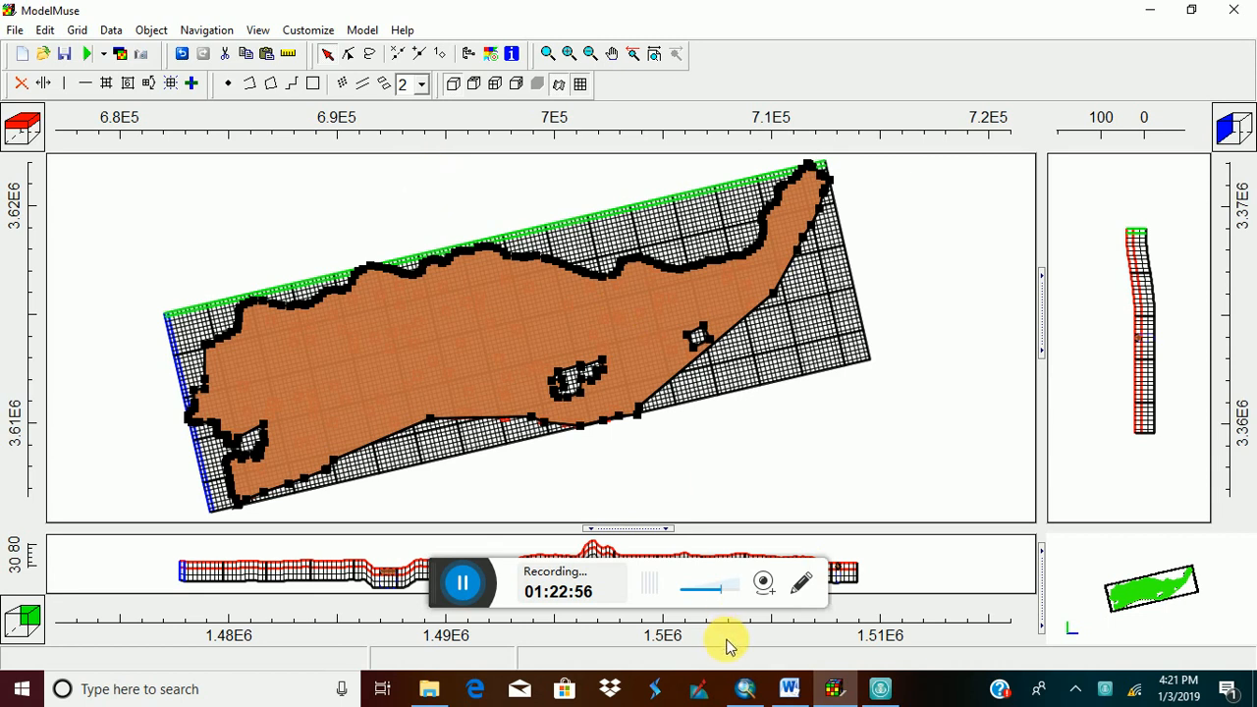
# Check the layer conductivities in the exercise4 Word document, then return to ModelMuse and display the required hydrology data set Kx.
pyautogui.click(798, 691)
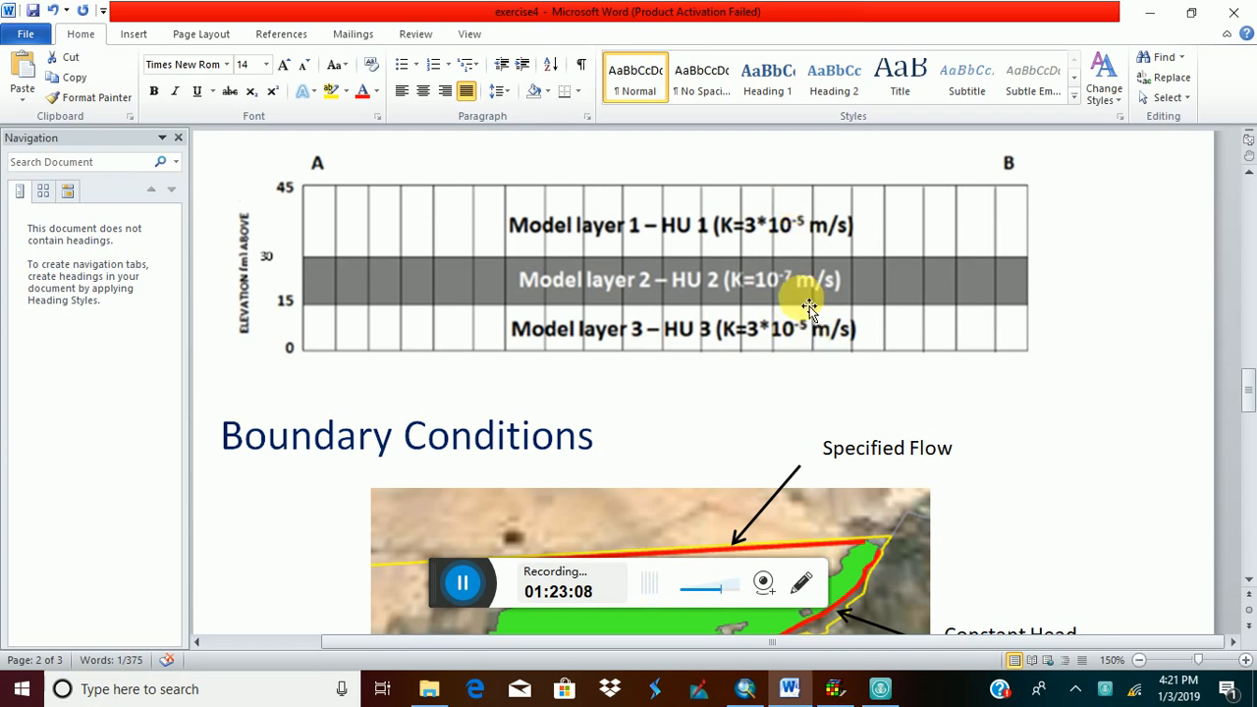
pyautogui.click(1151, 14)
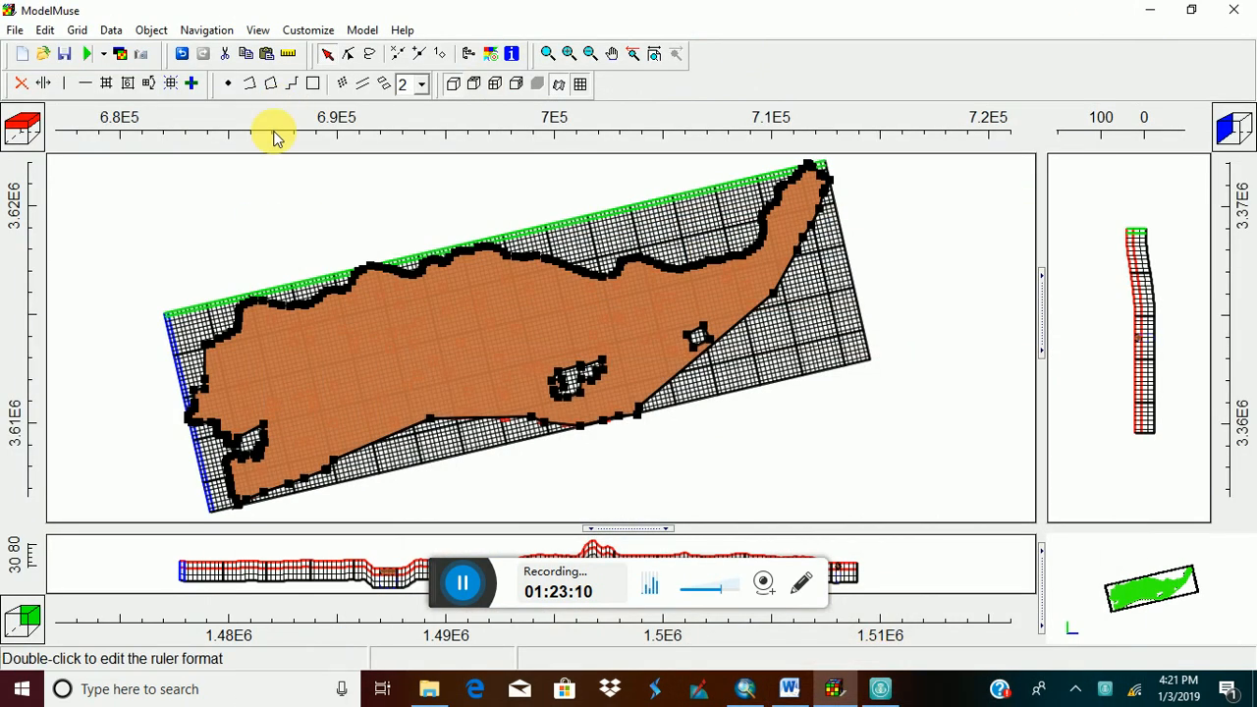
pyautogui.click(110, 30)
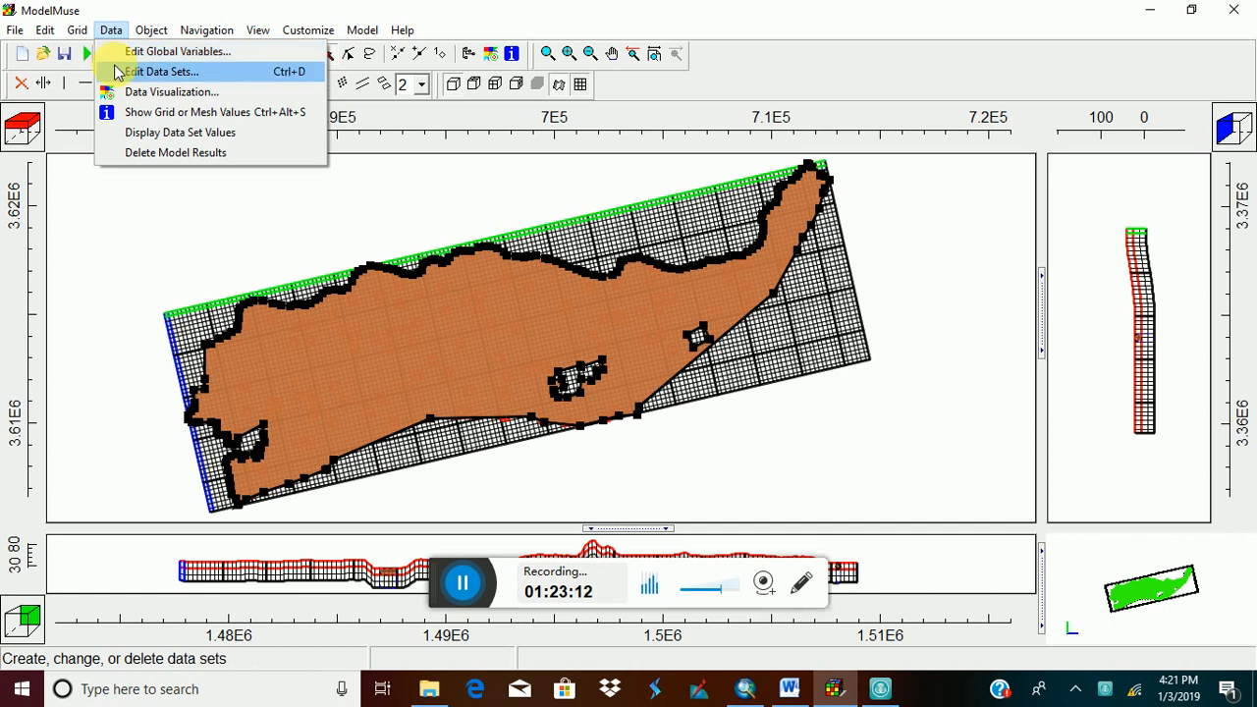
pyautogui.click(116, 72)
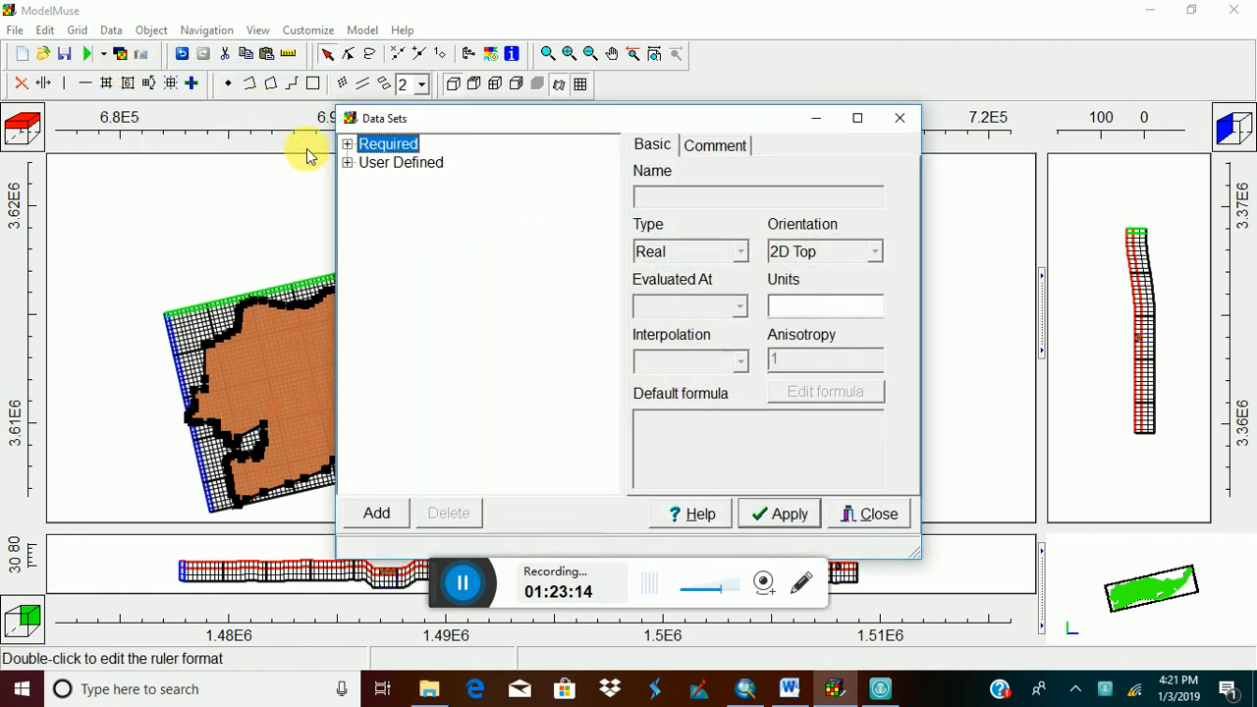
pyautogui.click(348, 146)
pyautogui.click(366, 162)
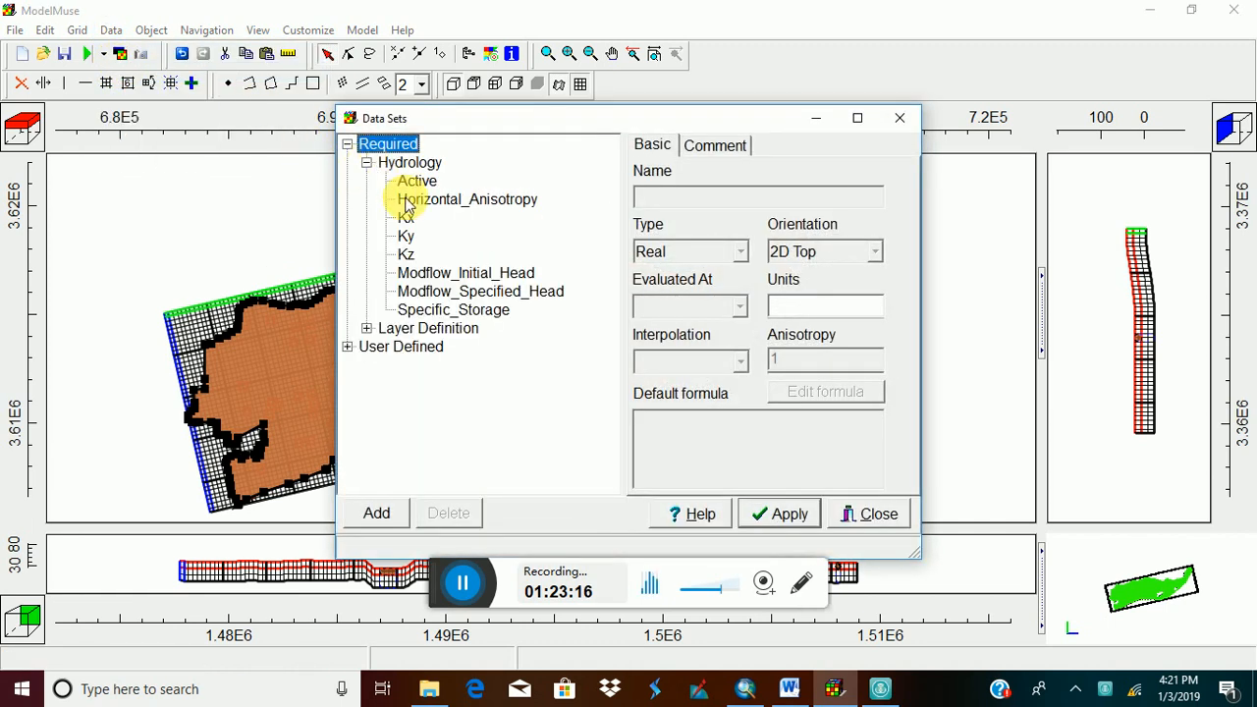
pyautogui.click(407, 218)
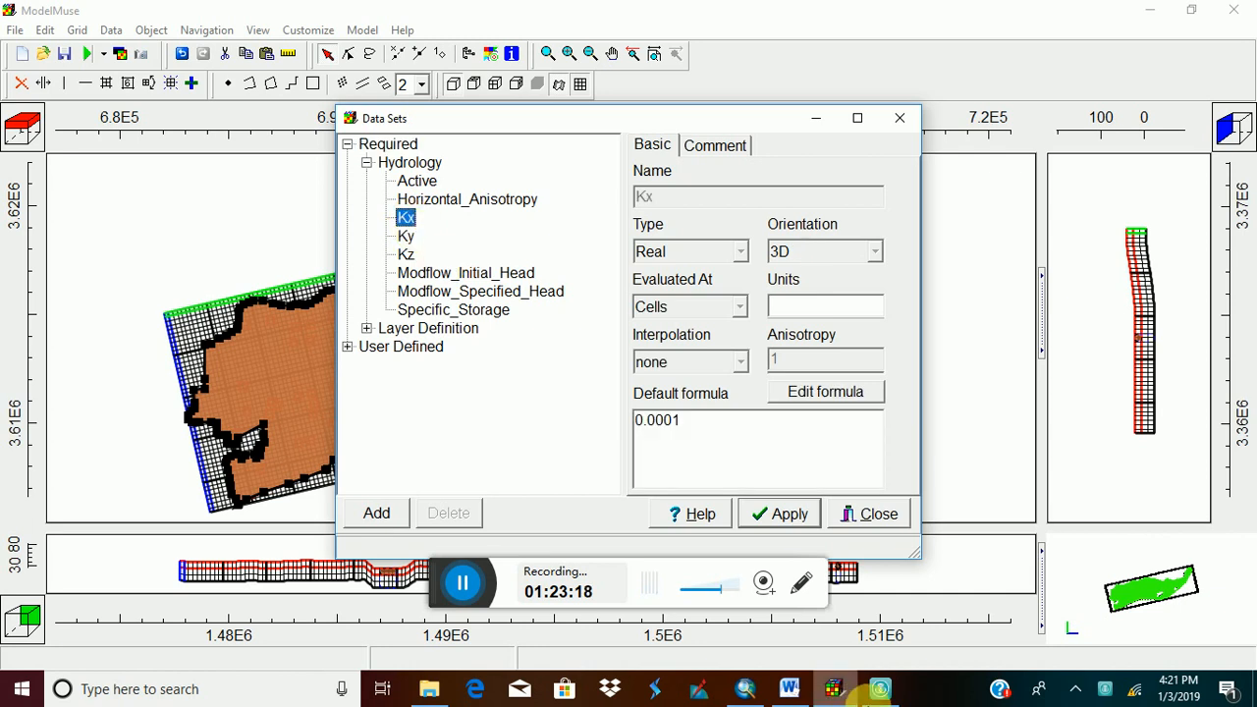
# Recheck the layer 1 conductivity in Word and set the default formula of Kx to 3e-5.
pyautogui.click(789, 691)
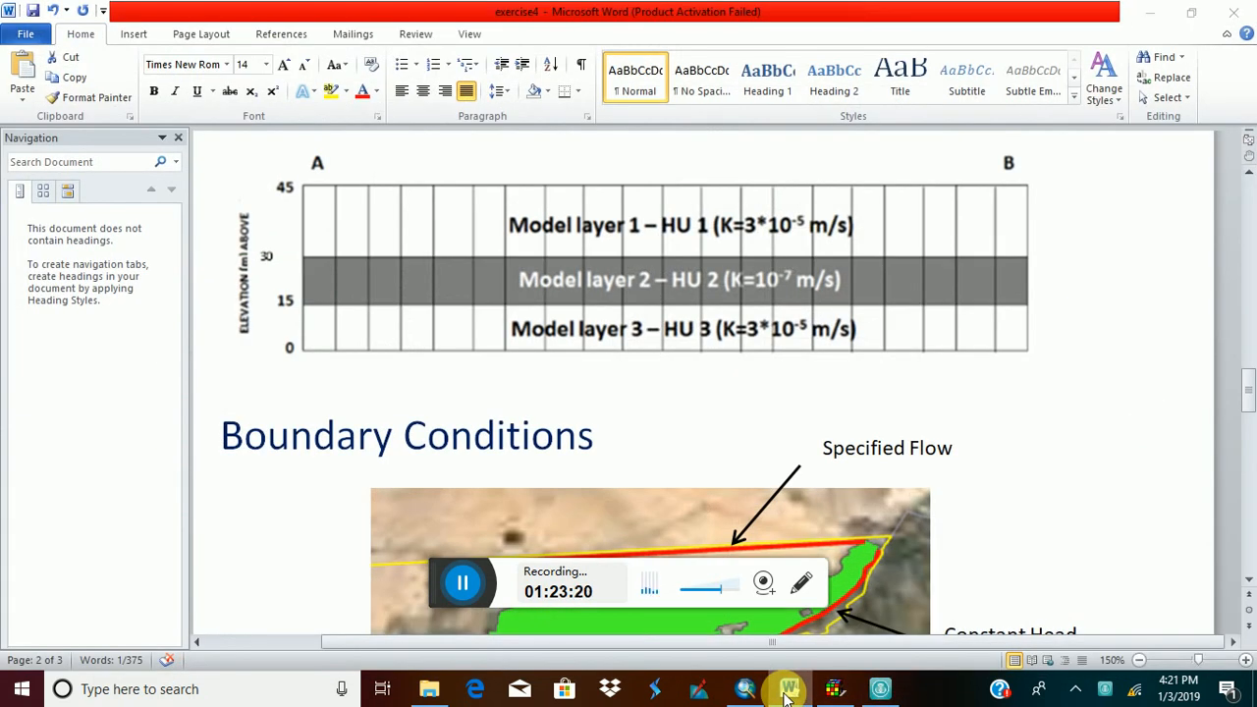
pyautogui.click(789, 691)
pyautogui.moveTo(700, 424); pyautogui.dragTo(637, 422)
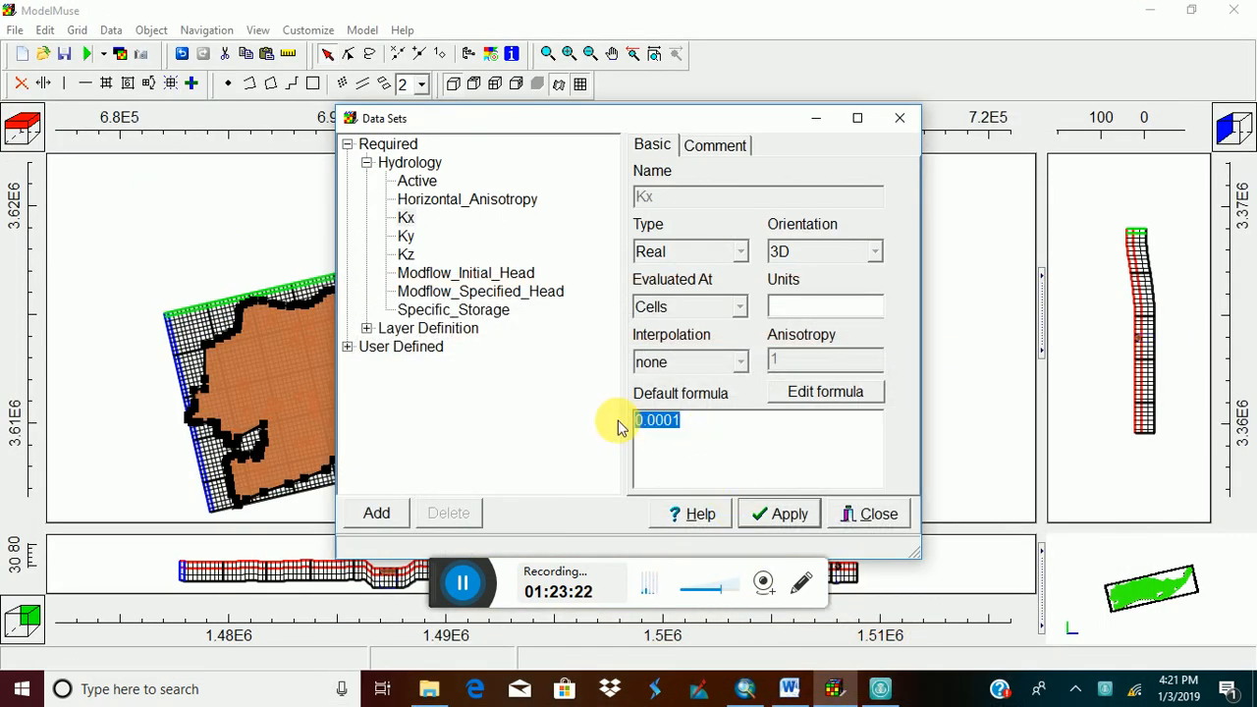
pyautogui.write('3e-5')
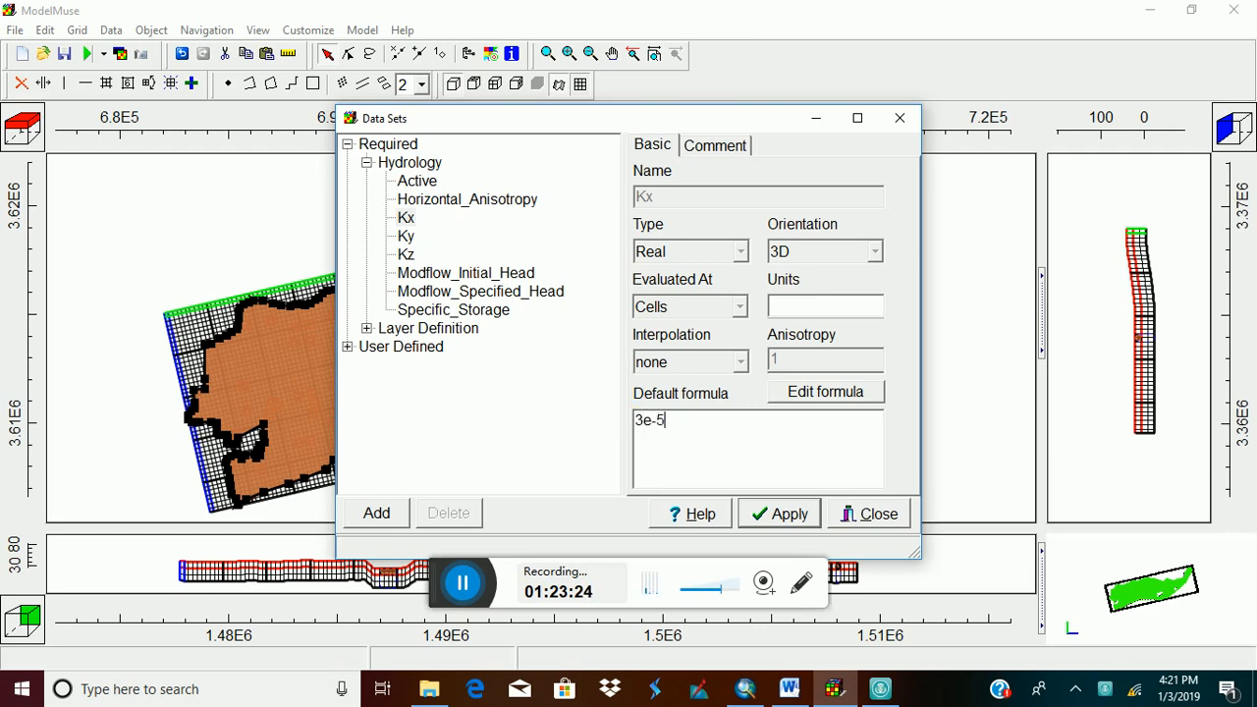
# Try 10e-7 as the default formula of Ky after rechecking layer 2 in Word, and clear the entry.
pyautogui.click(405, 237)
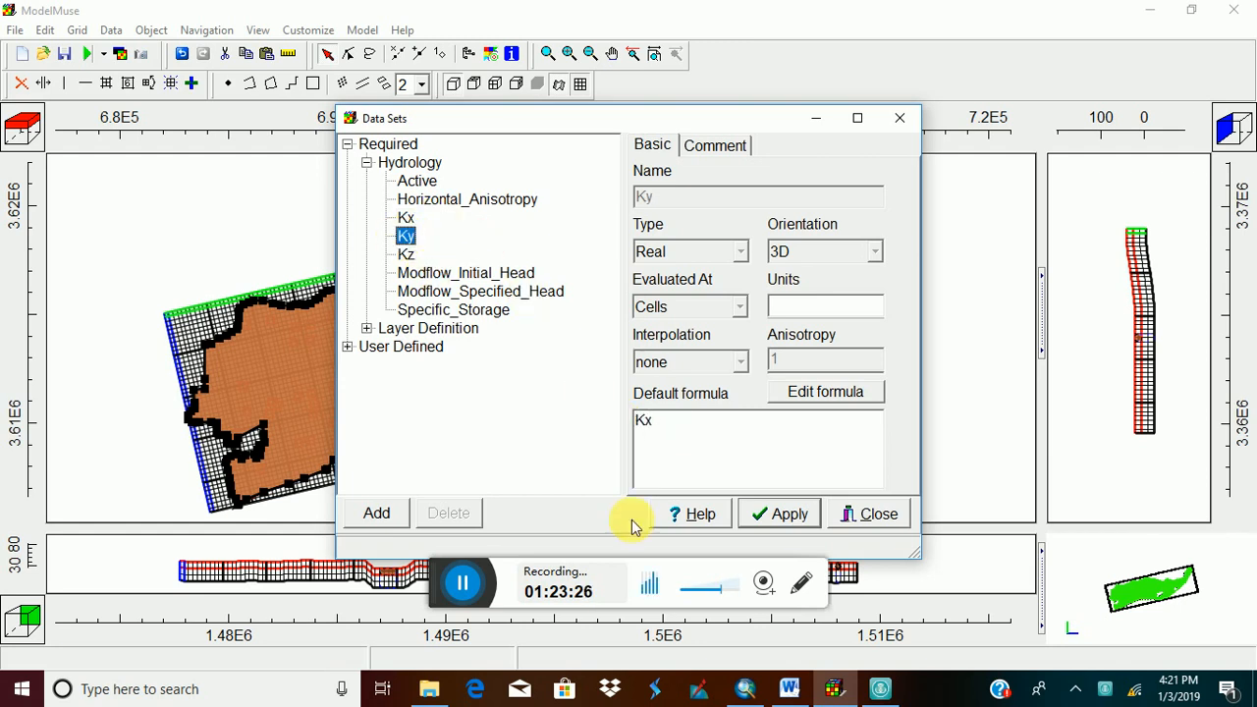
pyautogui.click(791, 689)
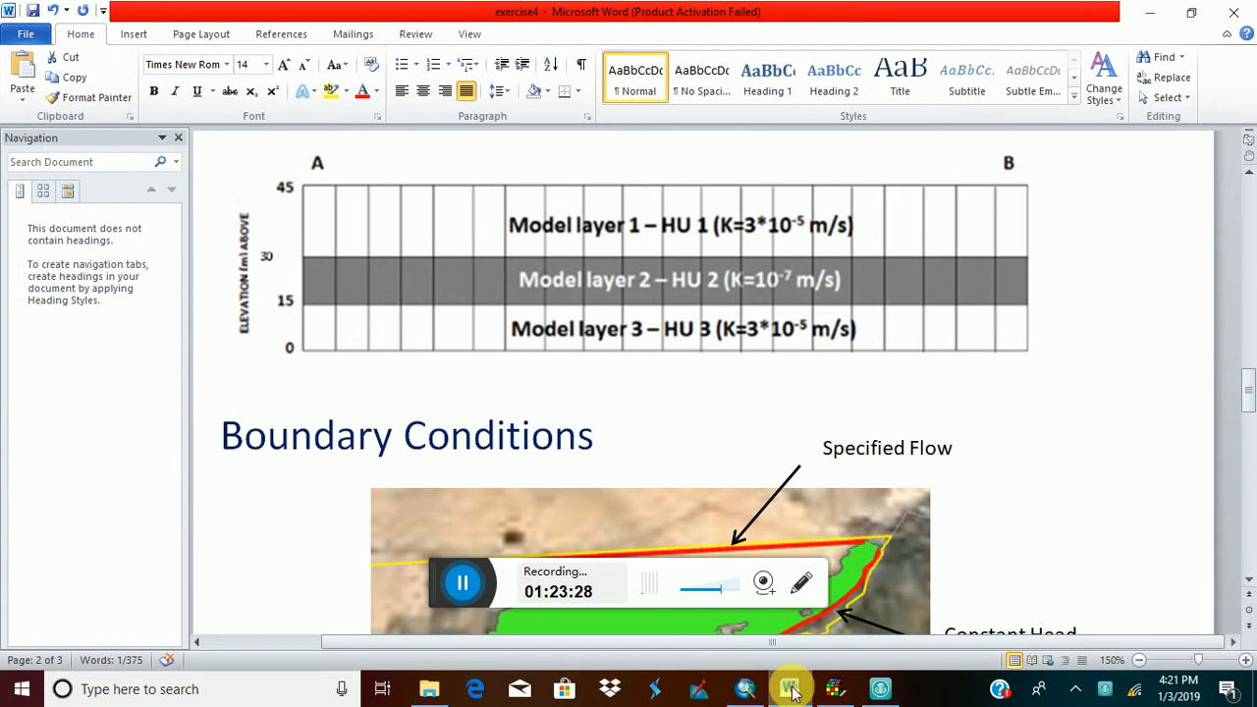
pyautogui.click(793, 691)
pyautogui.moveTo(664, 428); pyautogui.dragTo(640, 424)
pyautogui.write('10')
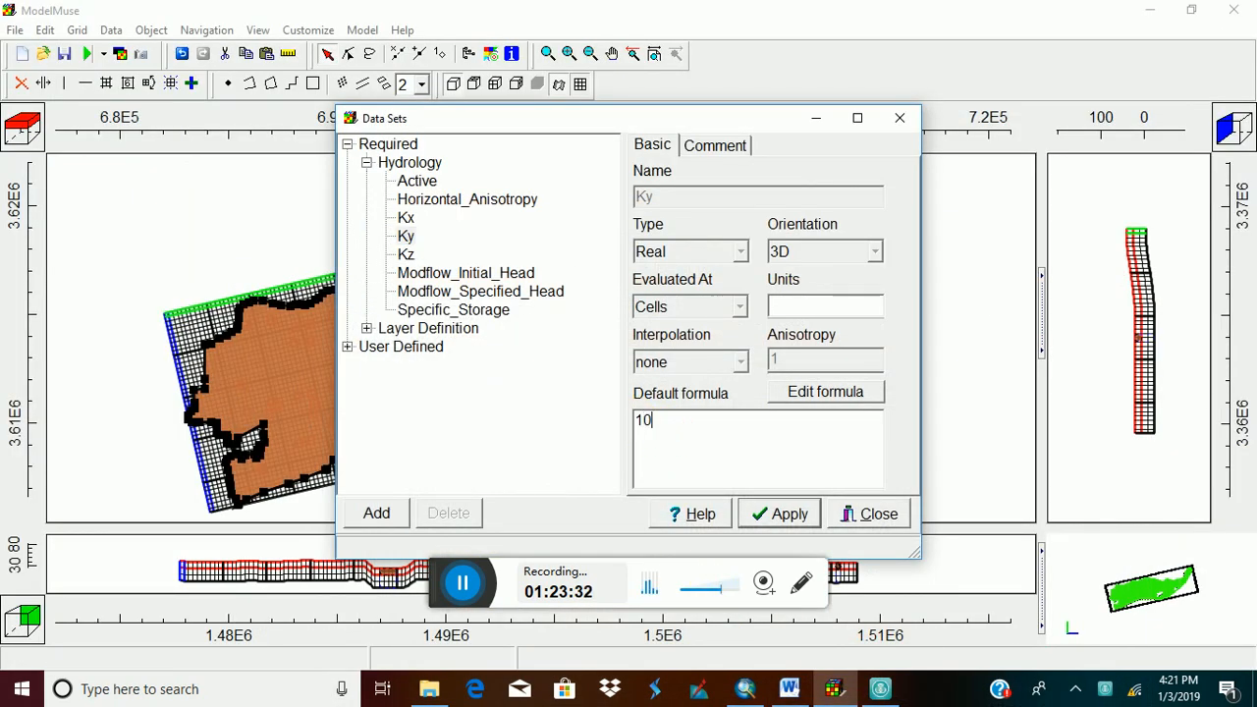
pyautogui.write('e-7')
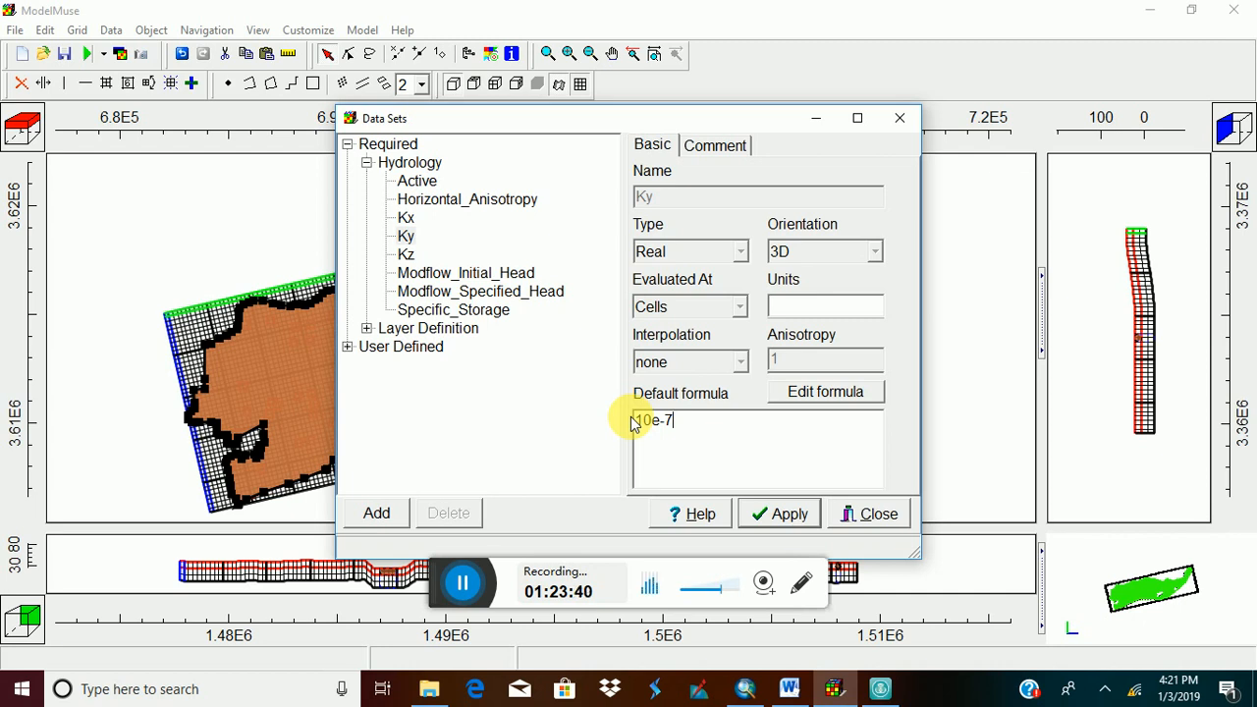
pyautogui.press('BackSpace')
pyautogui.press('BackSpace')
pyautogui.press('BackSpace')
pyautogui.press('BackSpace')
pyautogui.press('BackSpace')
# In the Word document, highlight "hydraulically homogeneous and isotropic" above the layer conductivity figure, and return to ModelMuse's Data Sets dialog.
pyautogui.click(791, 691)
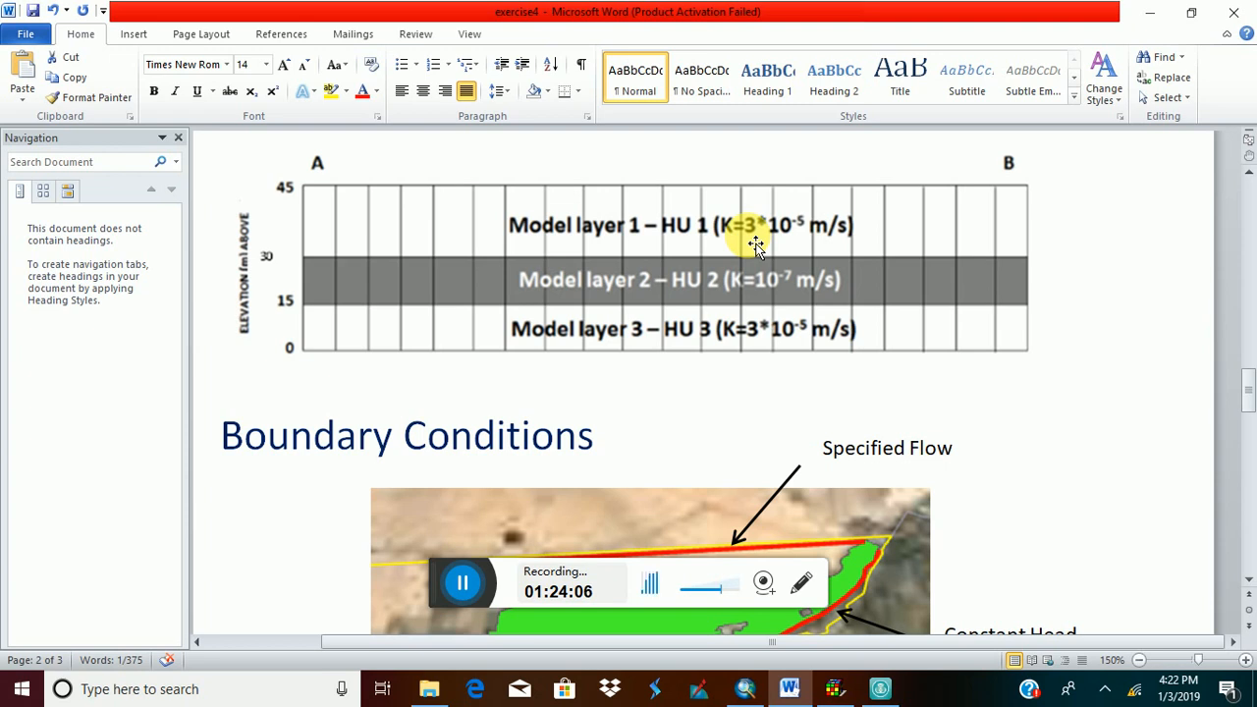
pyautogui.scroll(3, 756, 245)
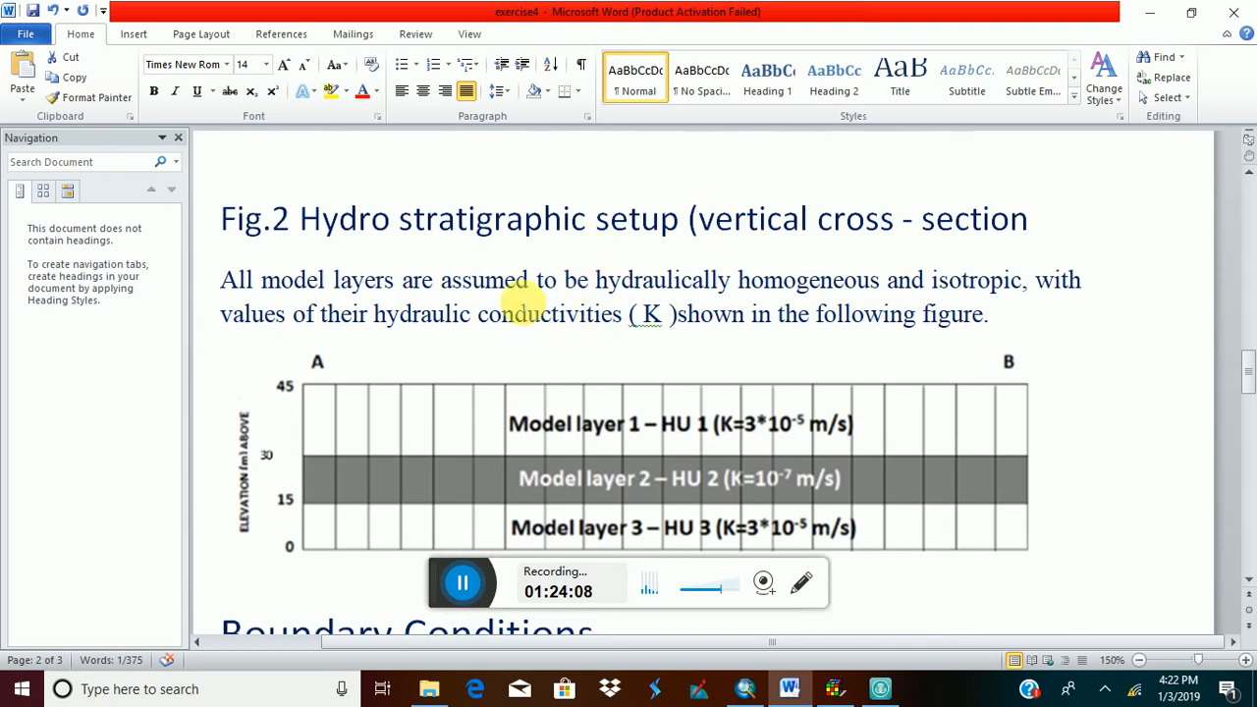
pyautogui.moveTo(596, 282); pyautogui.dragTo(1020, 285)
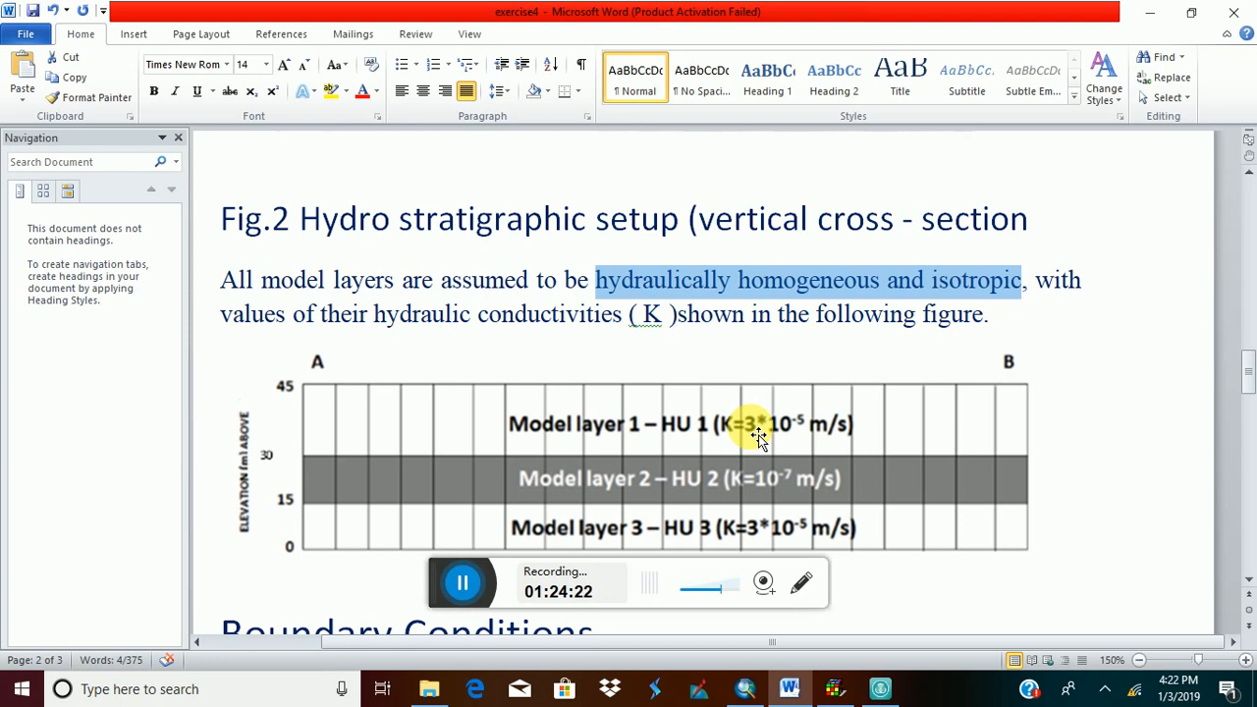
pyautogui.click(1149, 12)
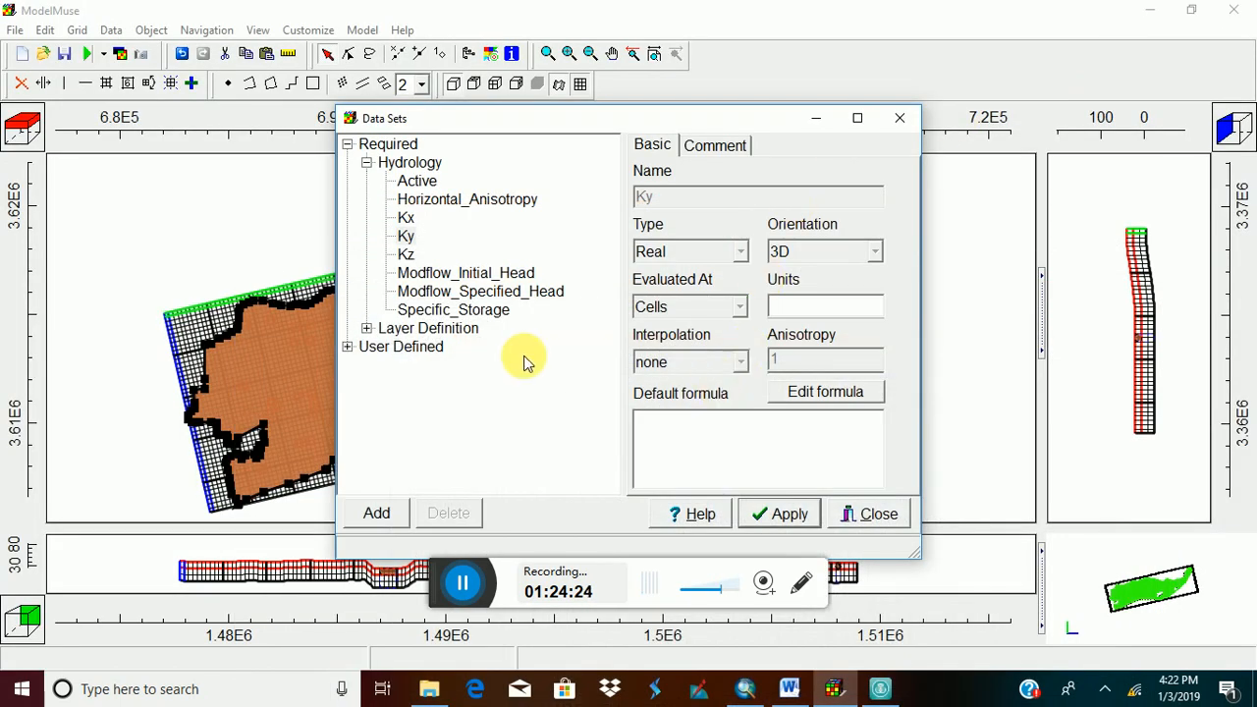
# Open the Kx formula for editing and replace it with the logical Case function, using the grid function Layer as its index.
pyautogui.click(406, 217)
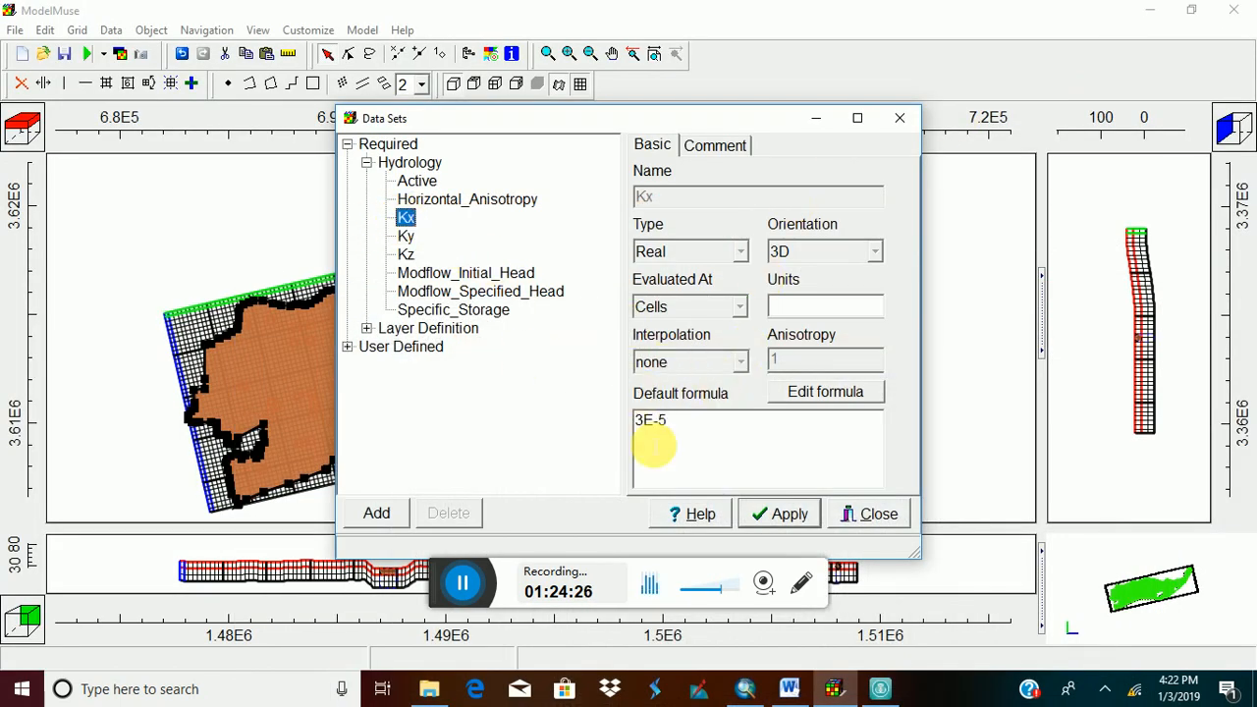
pyautogui.click(405, 235)
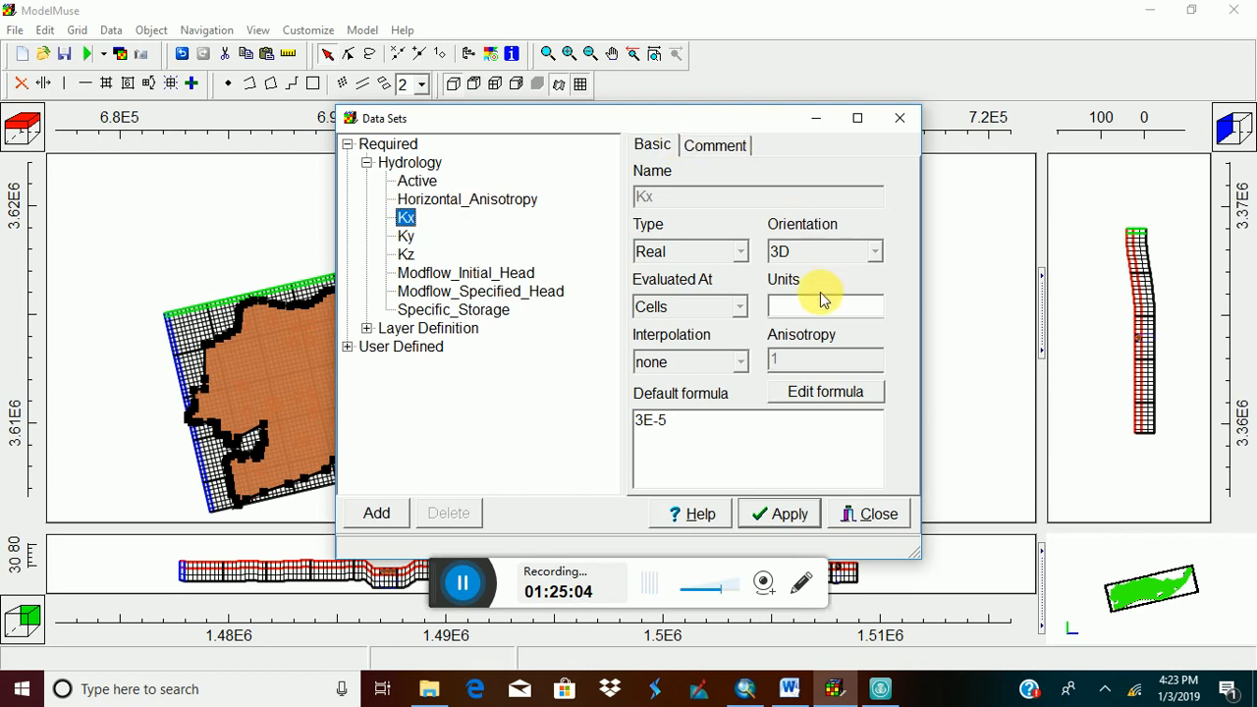
pyautogui.click(828, 391)
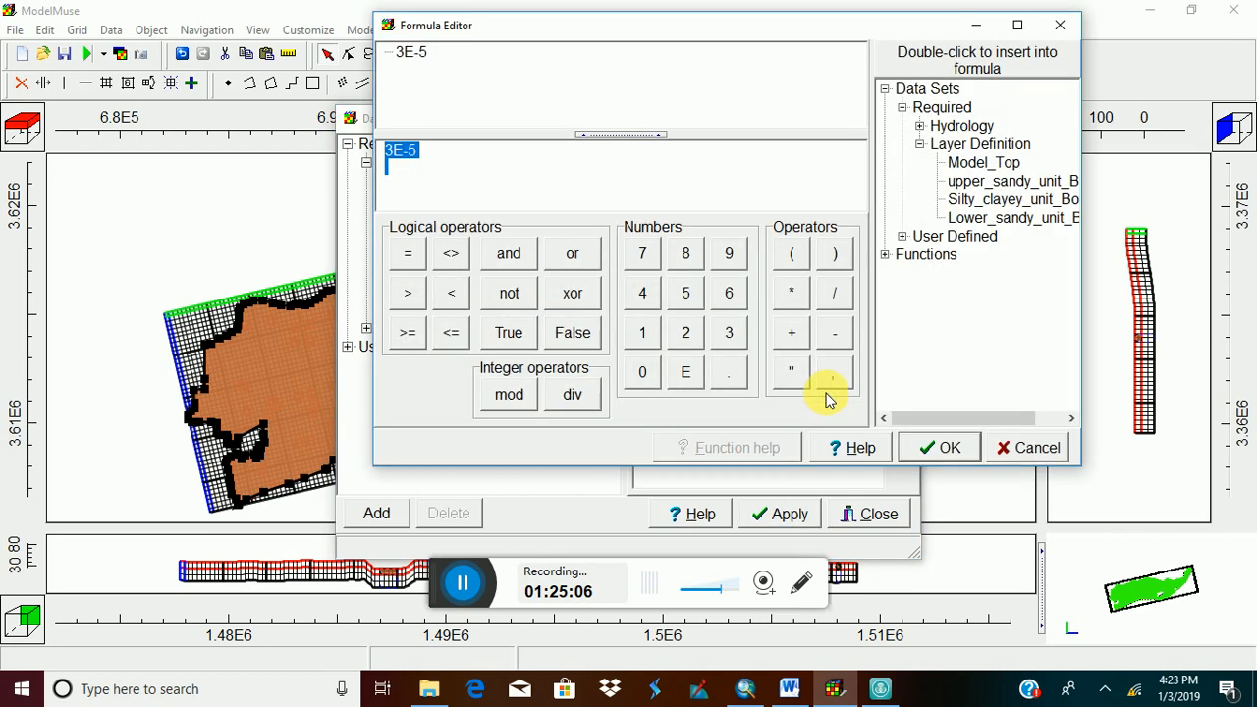
pyautogui.click(885, 255)
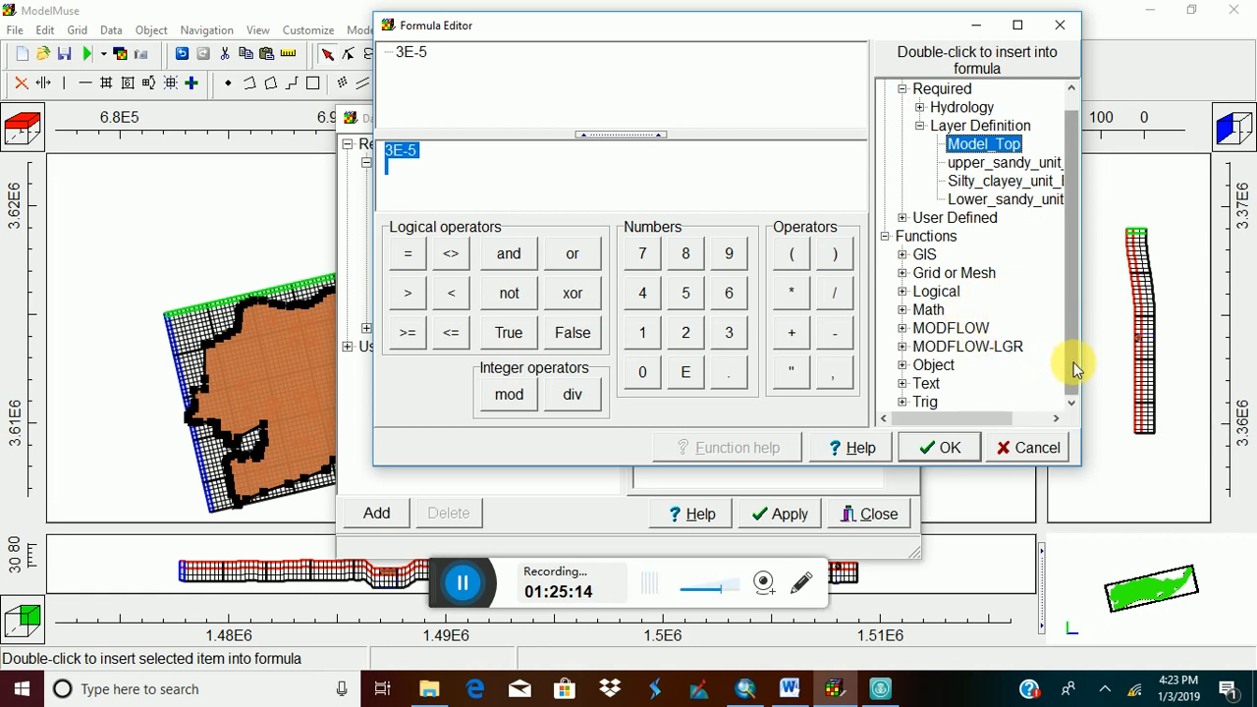
pyautogui.click(903, 294)
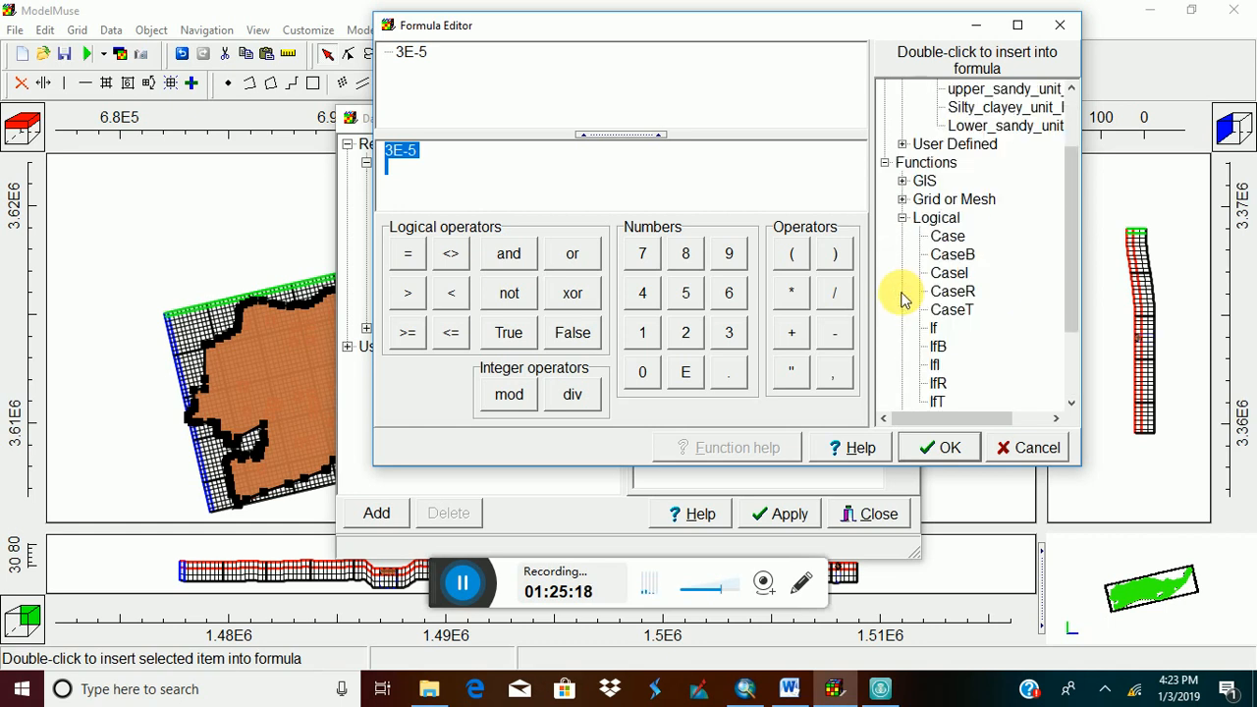
pyautogui.click(946, 240)
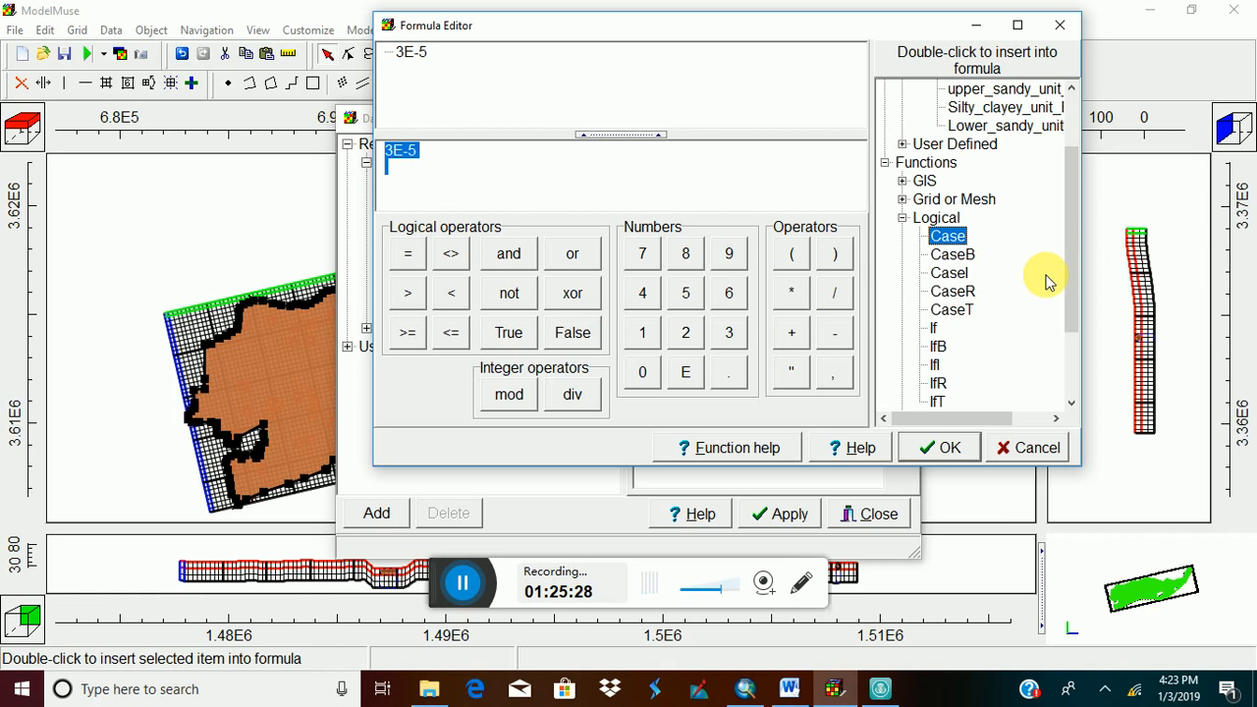
pyautogui.doubleClick(949, 236)
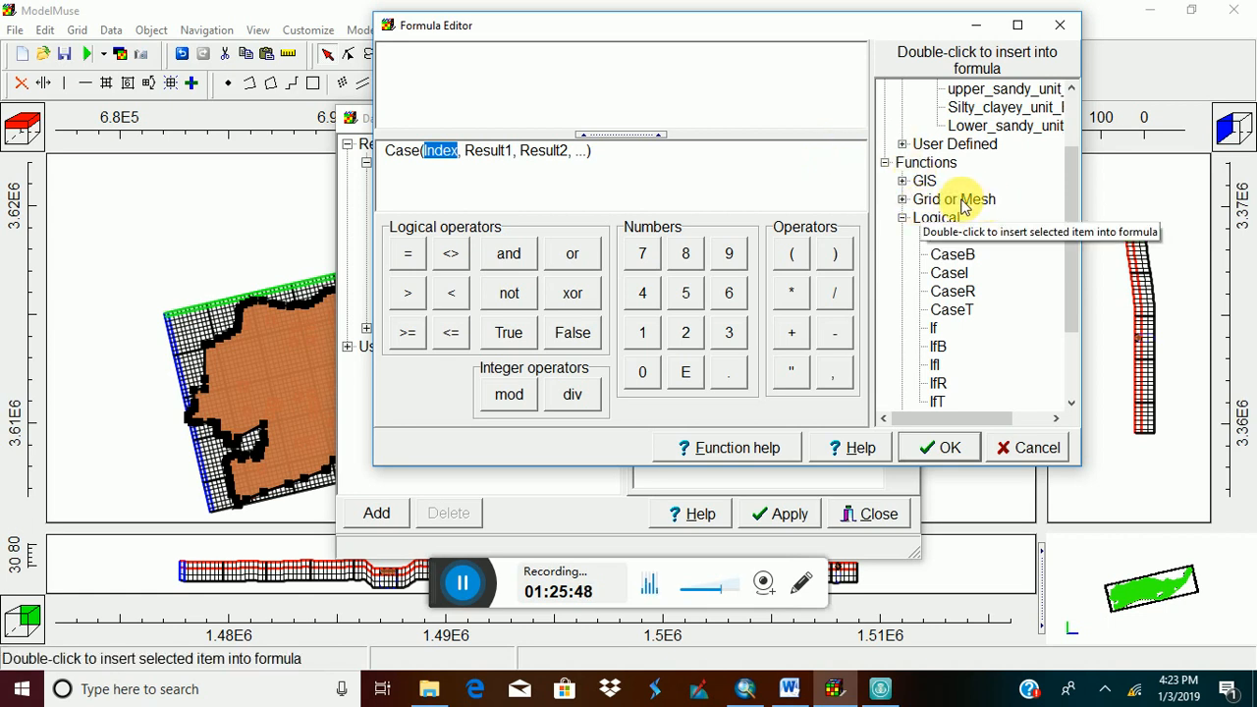
pyautogui.click(904, 203)
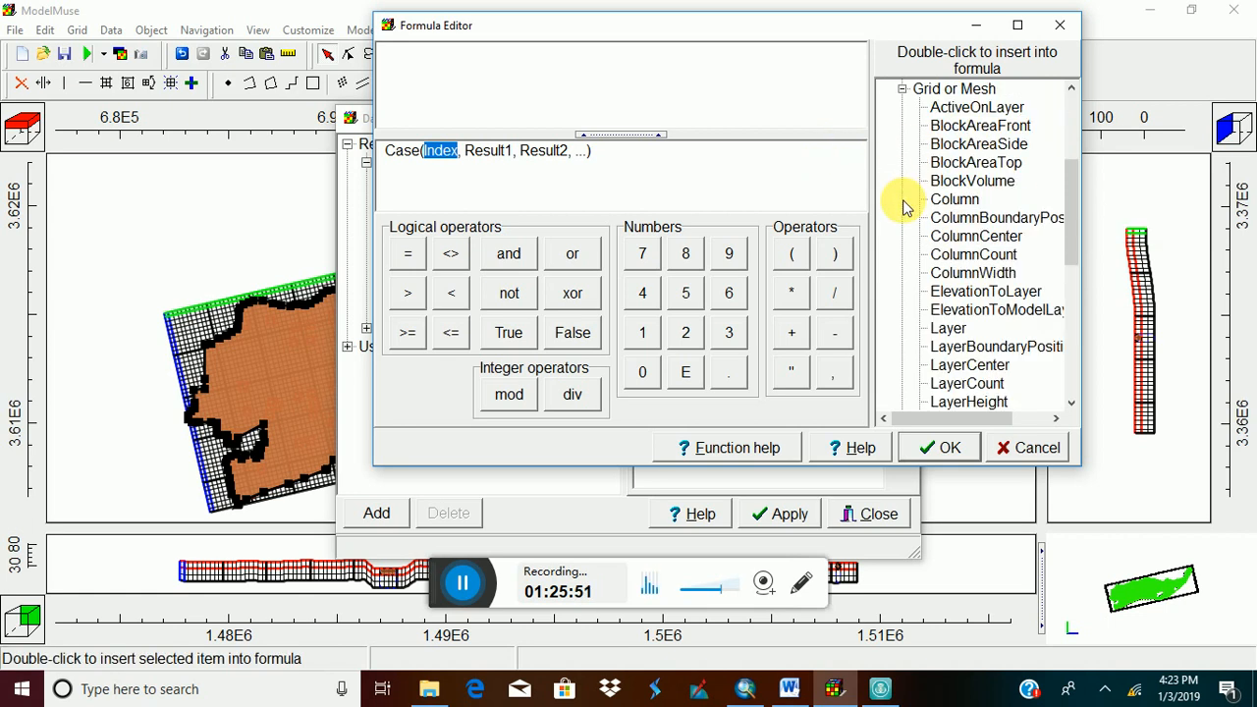
pyautogui.doubleClick(934, 327)
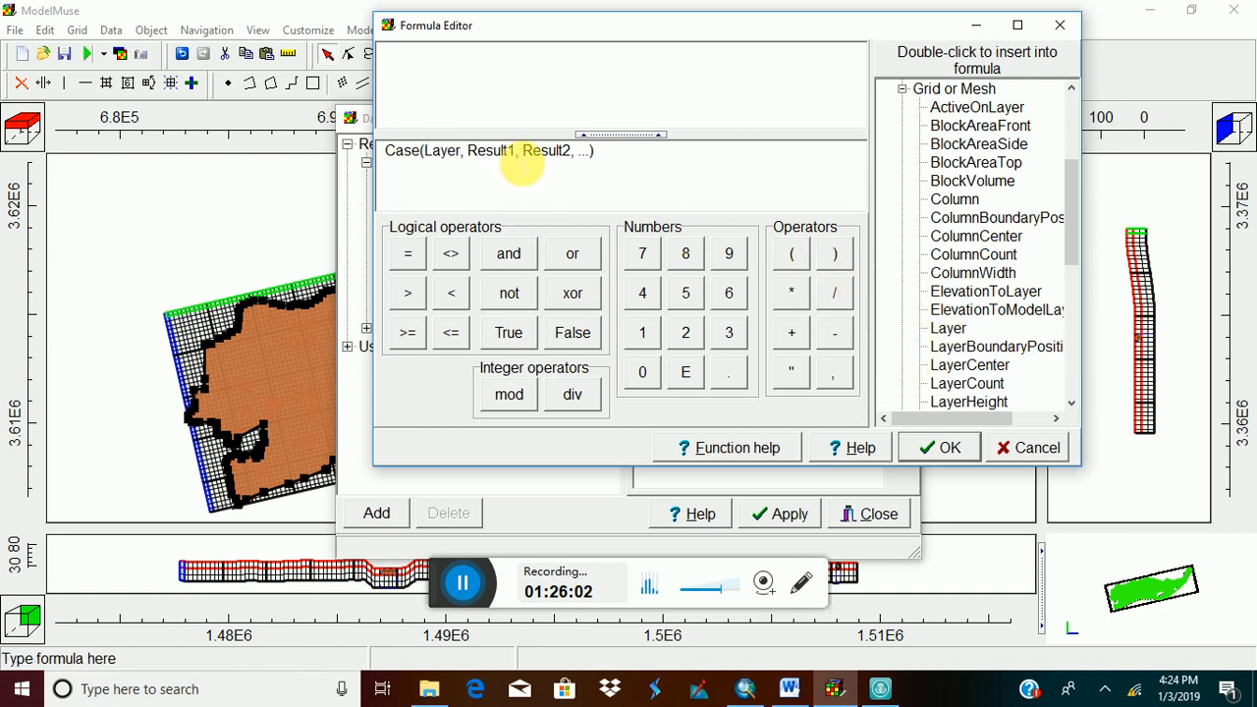
# Set the Case results for layers 1 to 3 to 3e-5, 1e-7 and 3e-5, delete two trailing placeholder dots, and accept the Kx formula.
pyautogui.doubleClick(491, 151)
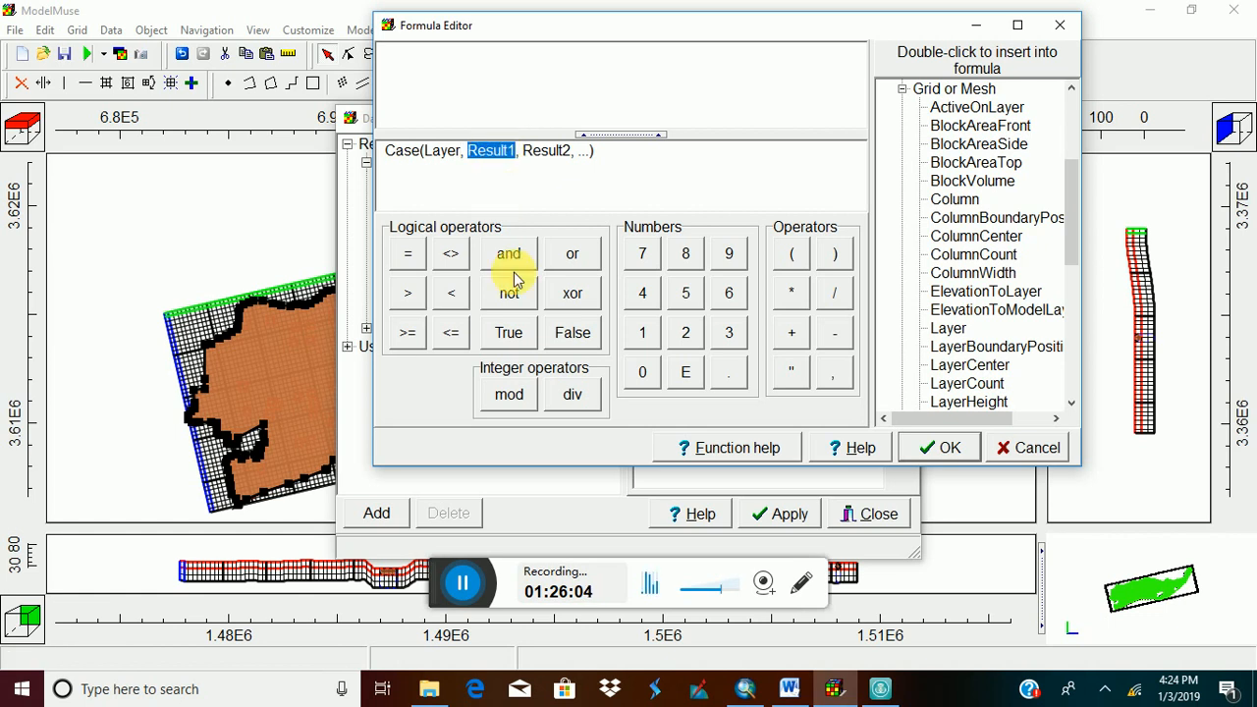
pyautogui.write('3e-5')
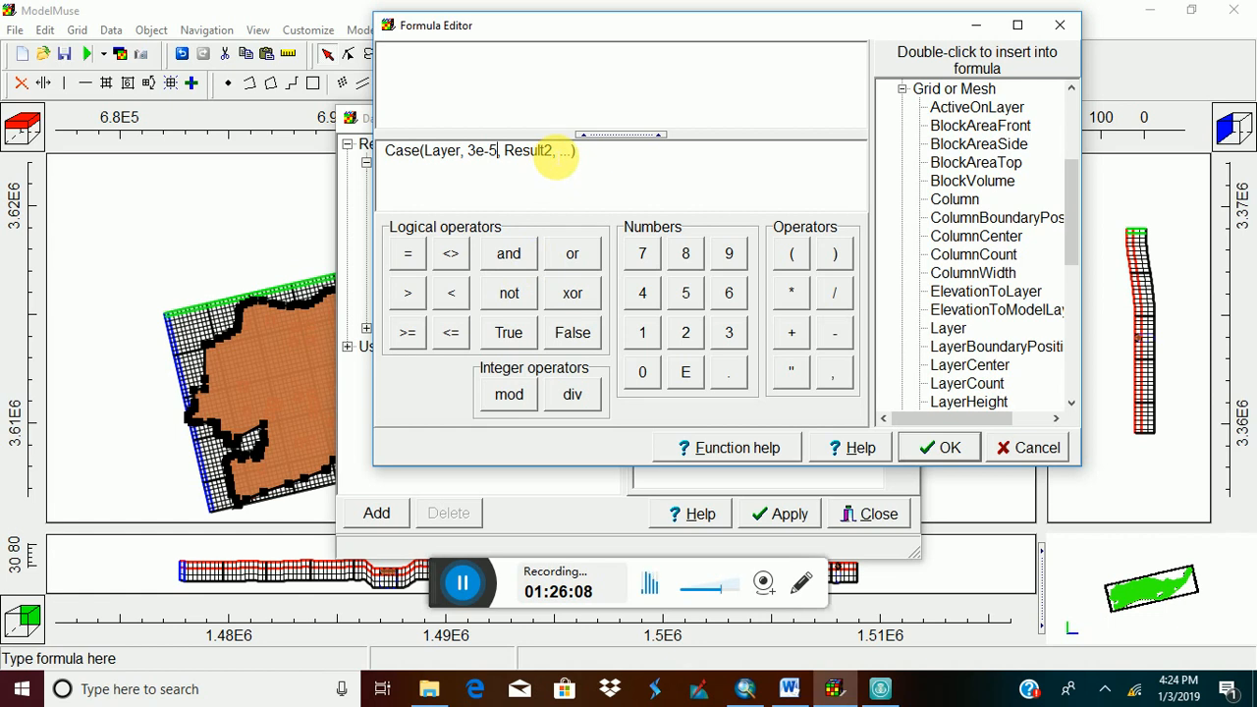
pyautogui.doubleClick(530, 150)
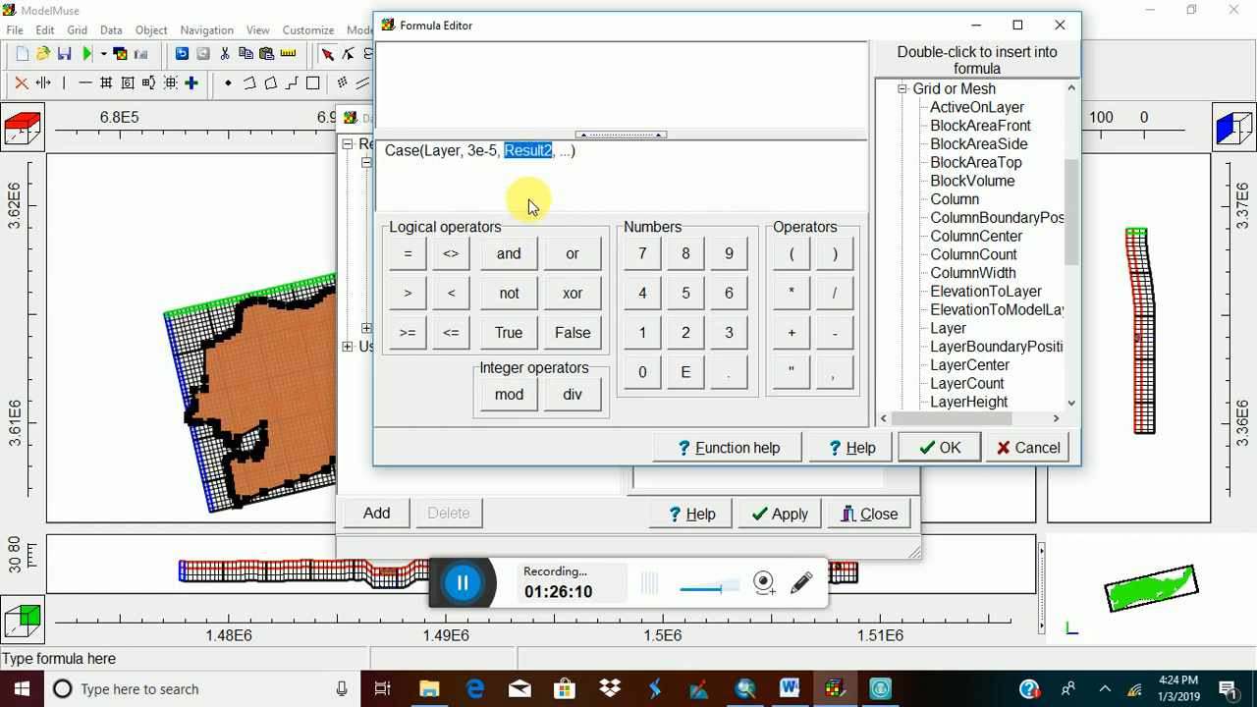
pyautogui.write('1e-')
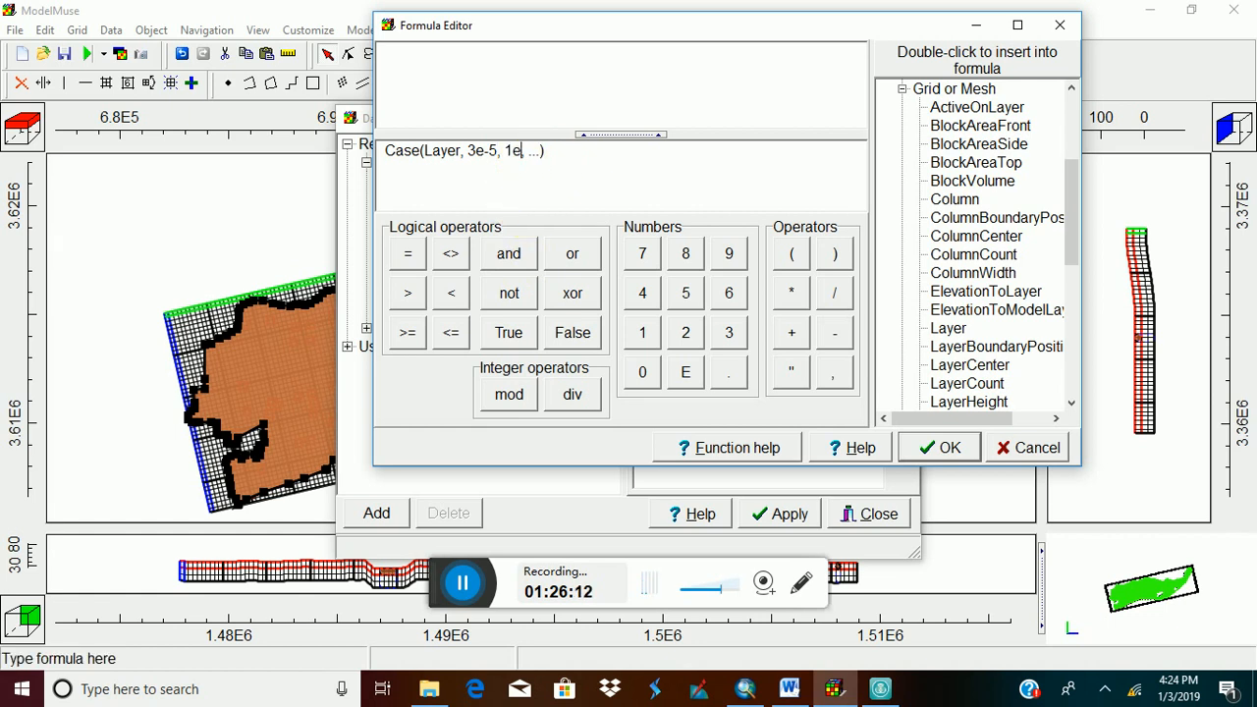
pyautogui.write('7,')
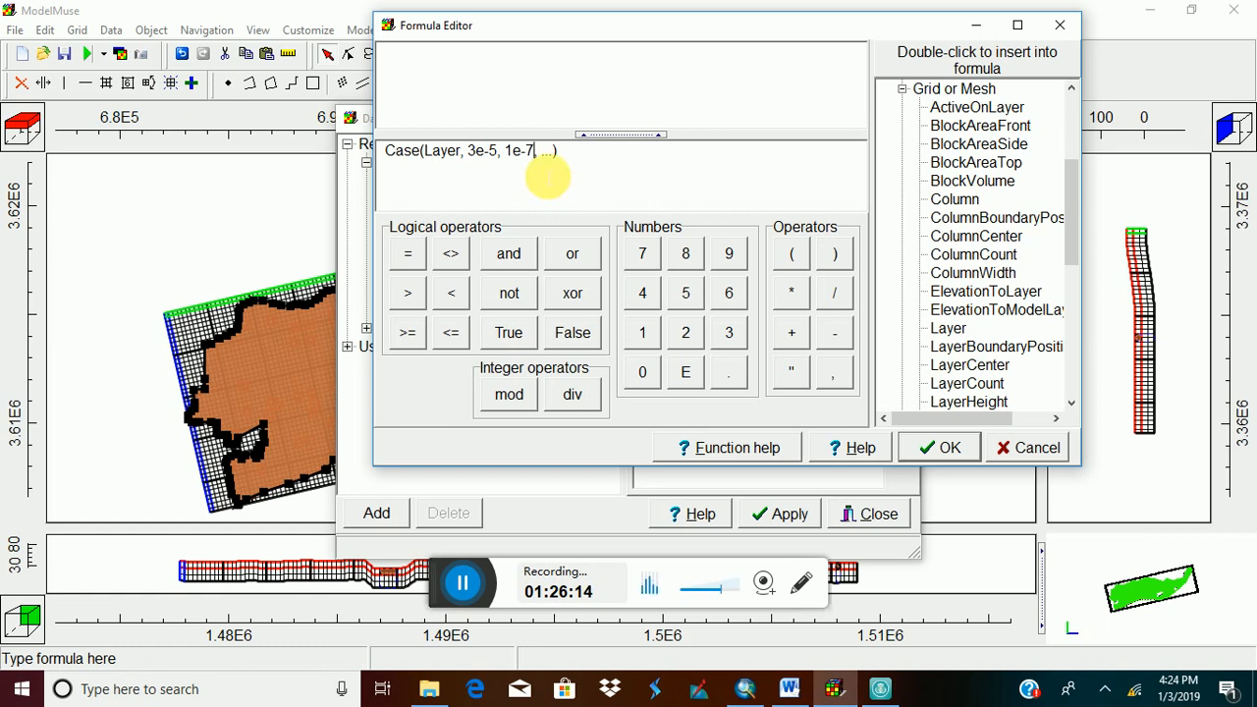
pyautogui.write('3e')
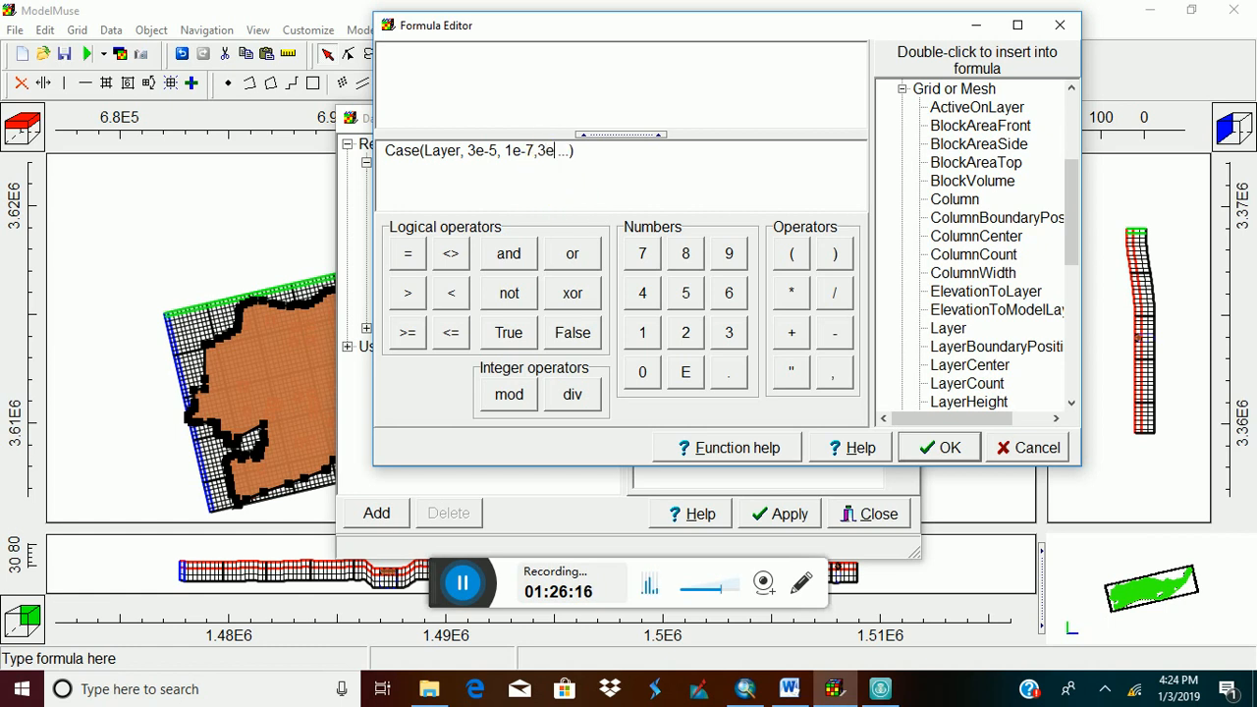
pyautogui.write('-5')
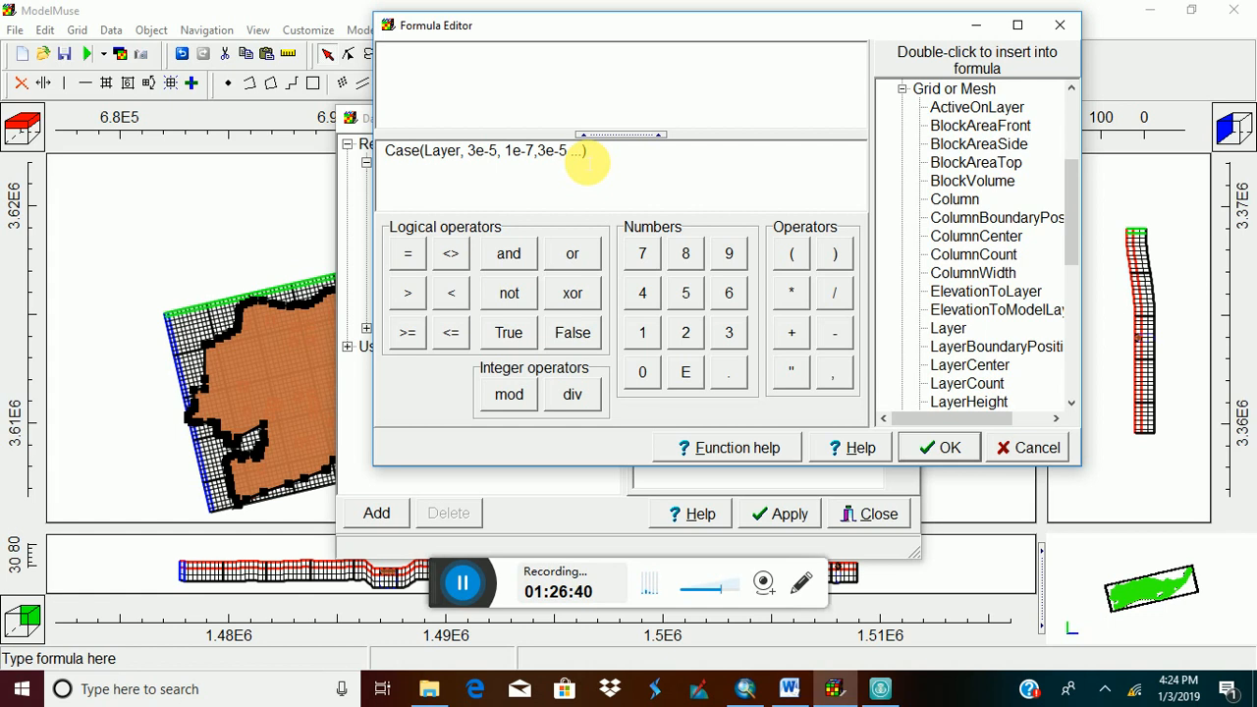
pyautogui.press('BackSpace')
pyautogui.press('BackSpace')
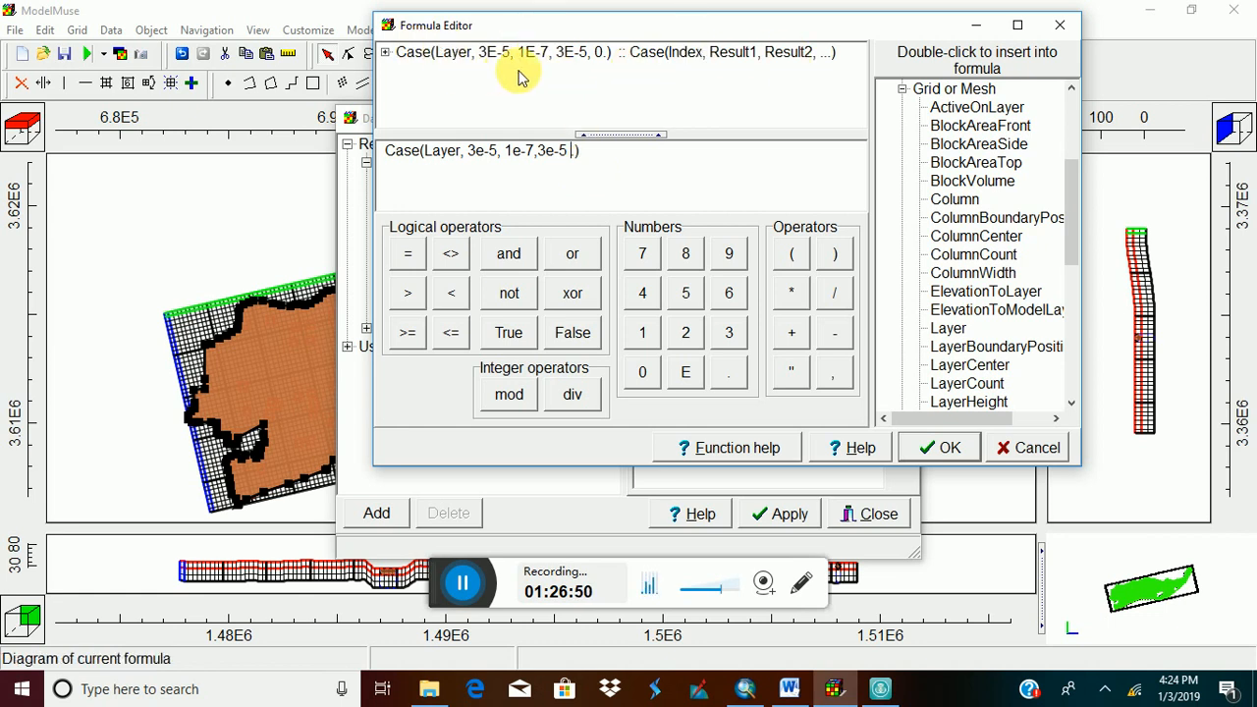
pyautogui.click(916, 447)
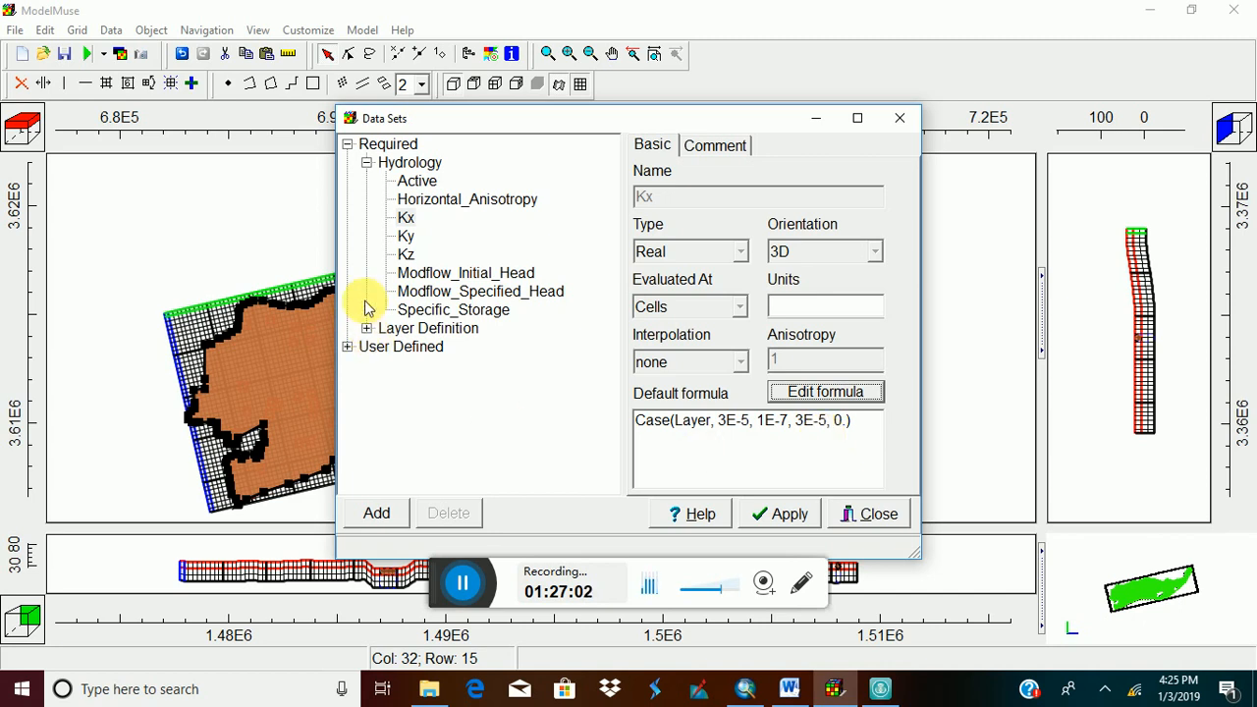
# Replace the default formula of Modflow_Initial_Head with the Model_Top layer definition data set and accept the formula.
pyautogui.click(406, 235)
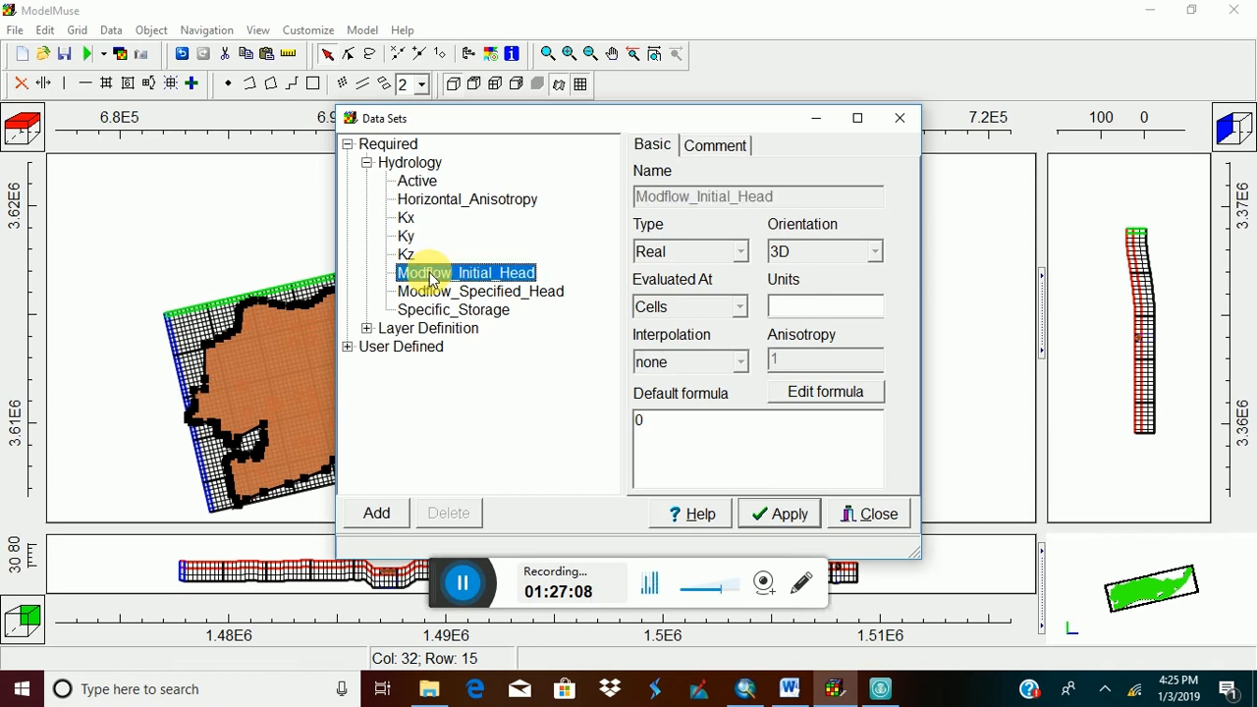
pyautogui.click(430, 280)
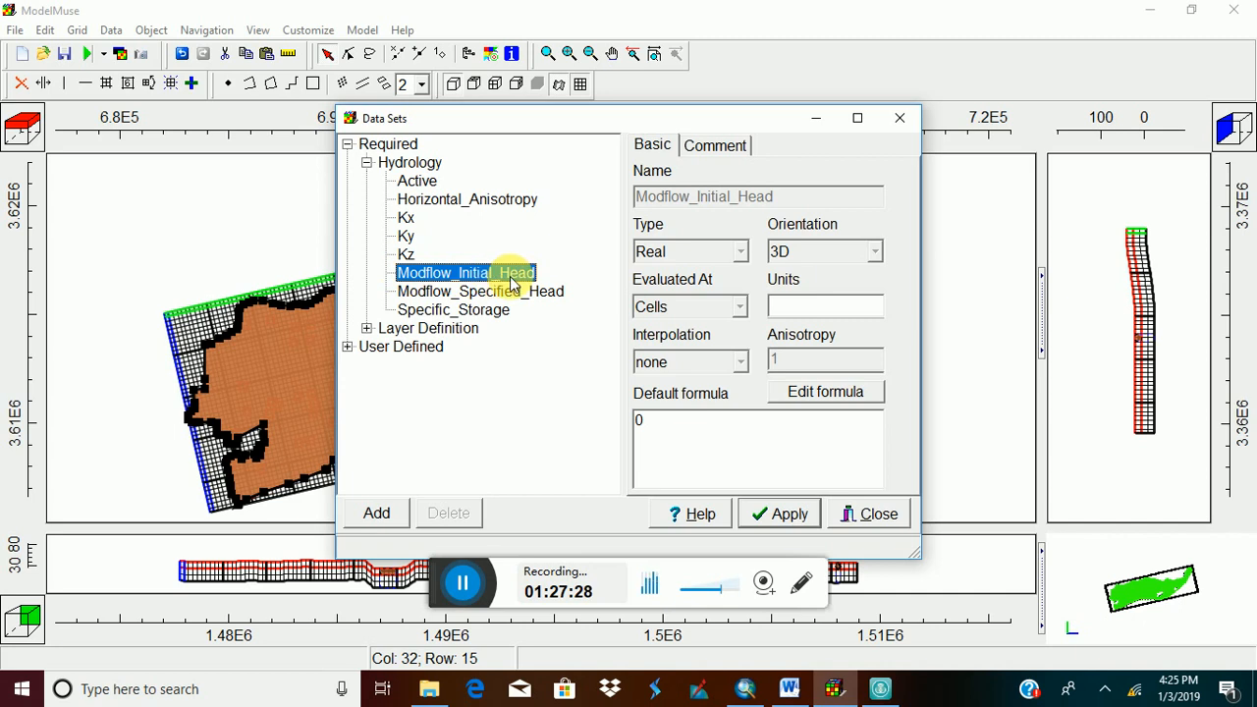
pyautogui.click(824, 392)
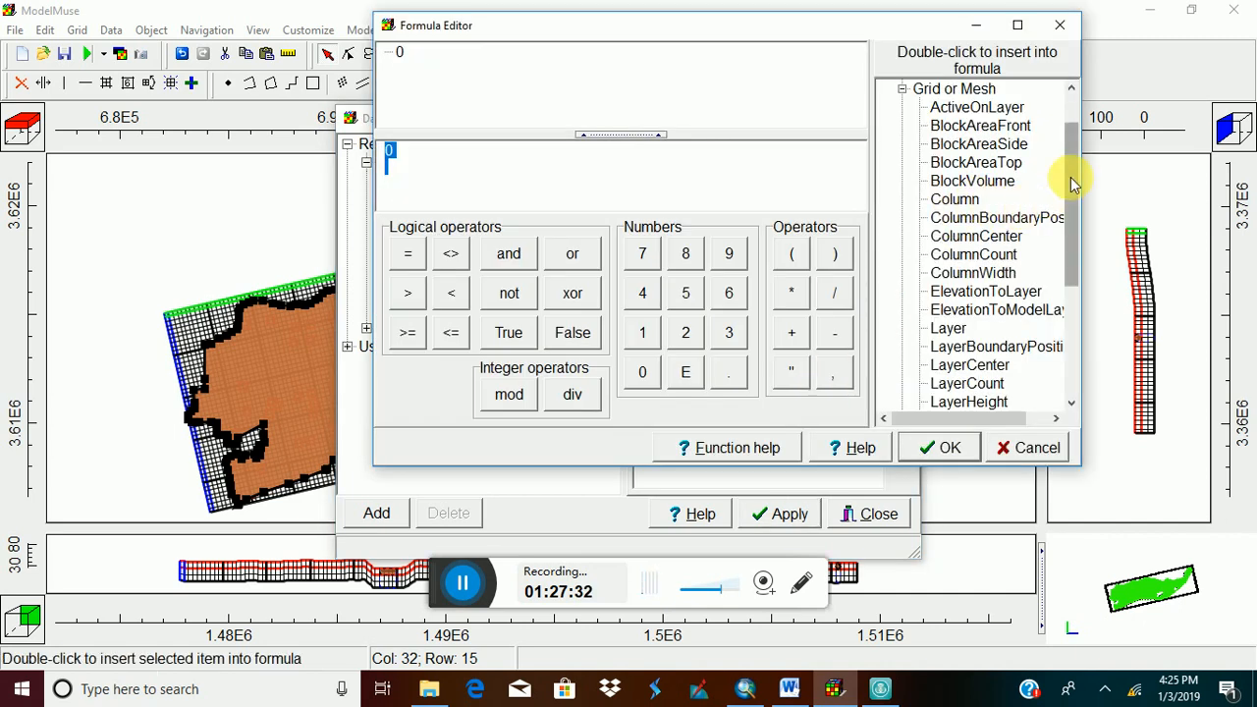
pyautogui.scroll(1, 1074, 138)
pyautogui.click(885, 89)
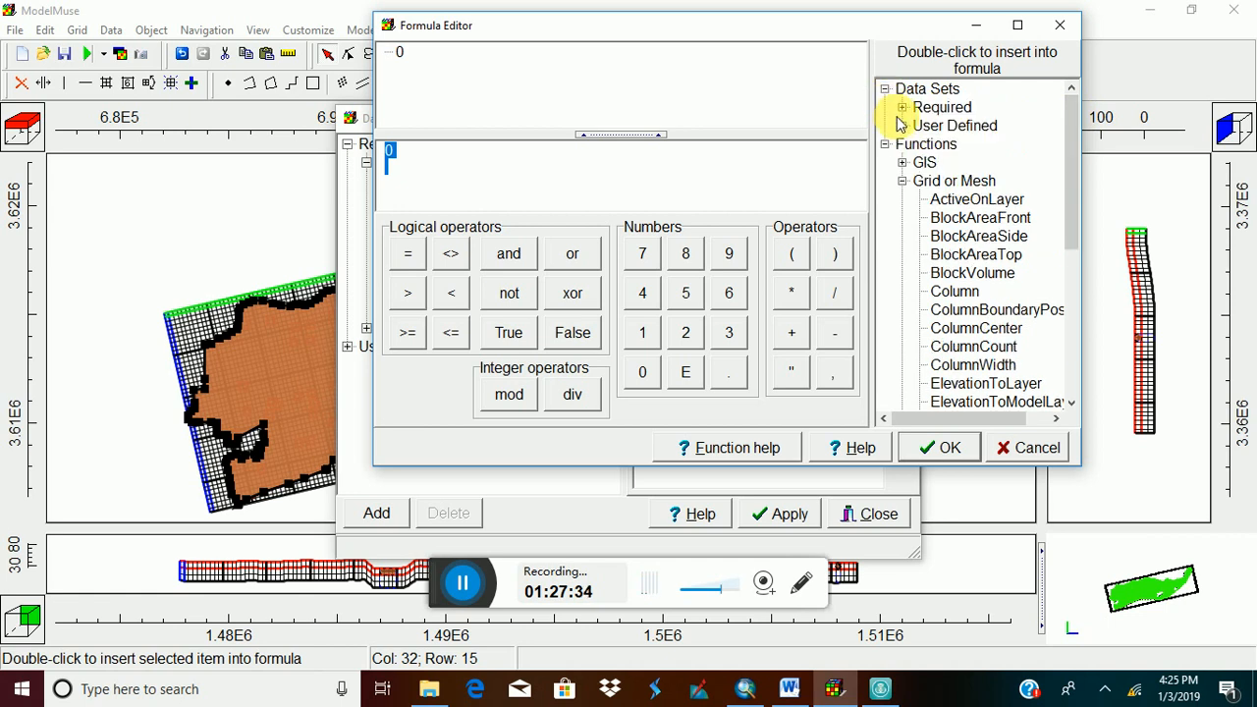
pyautogui.click(902, 107)
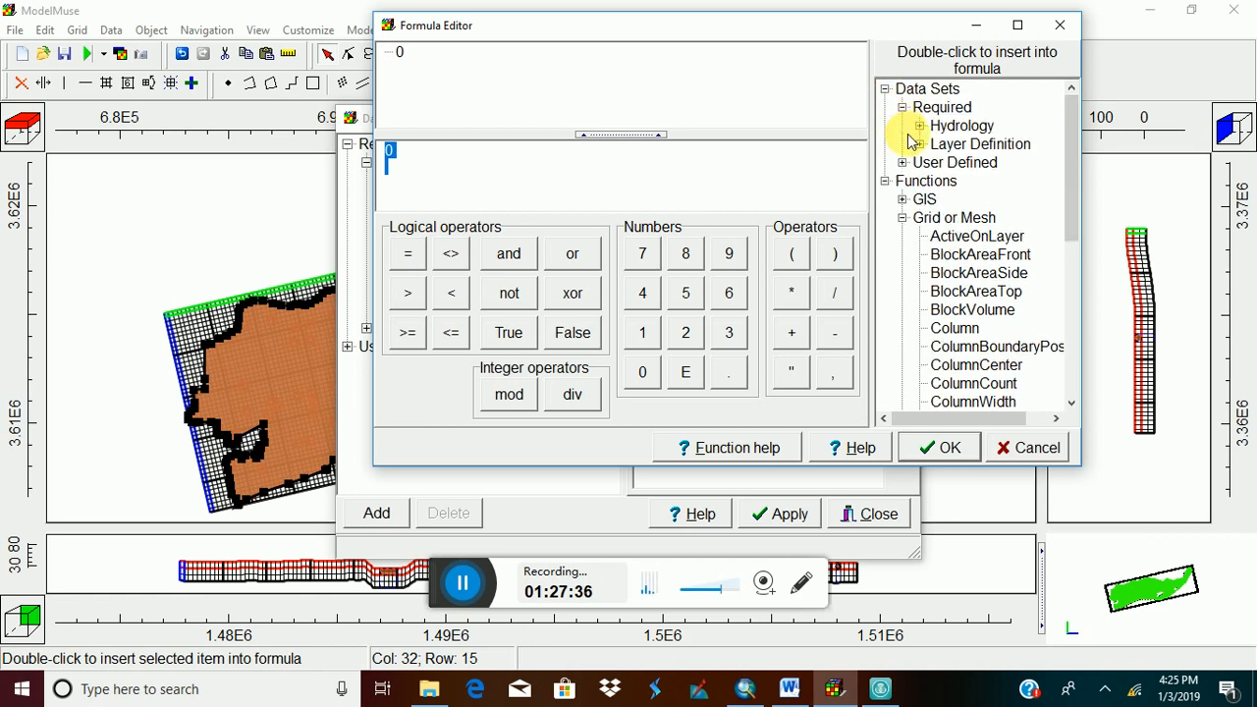
pyautogui.click(921, 145)
pyautogui.doubleClick(966, 165)
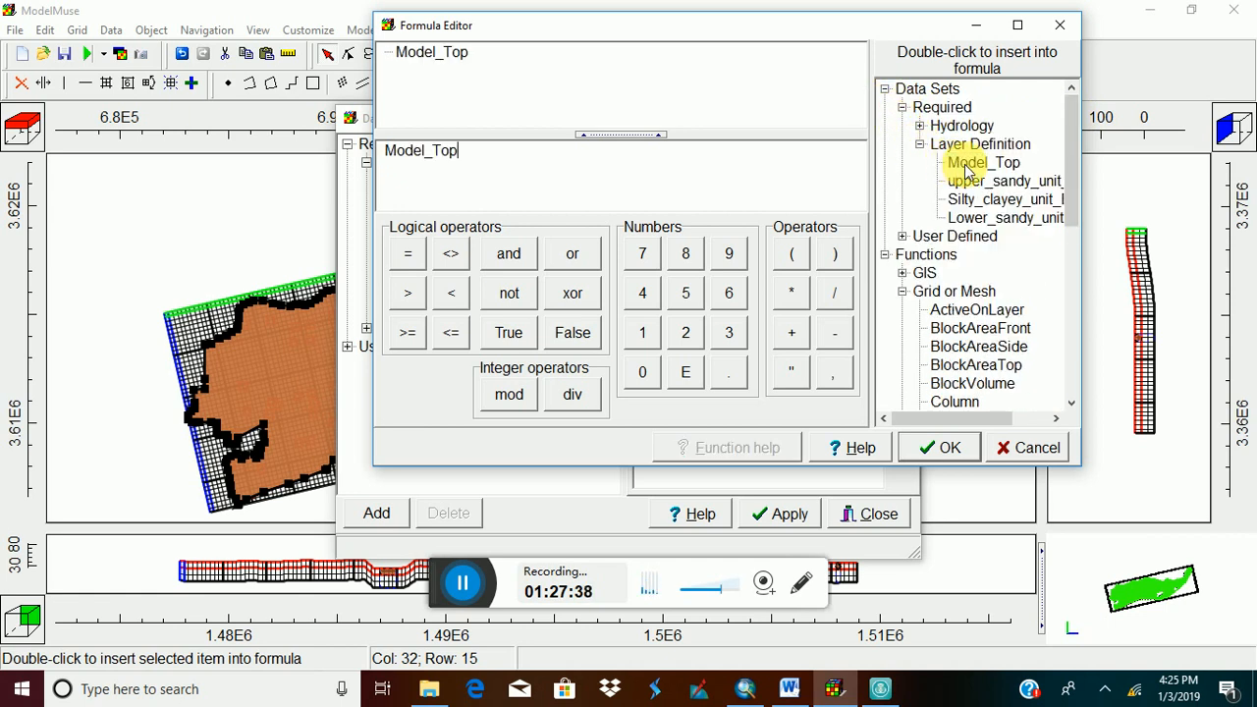
pyautogui.click(951, 447)
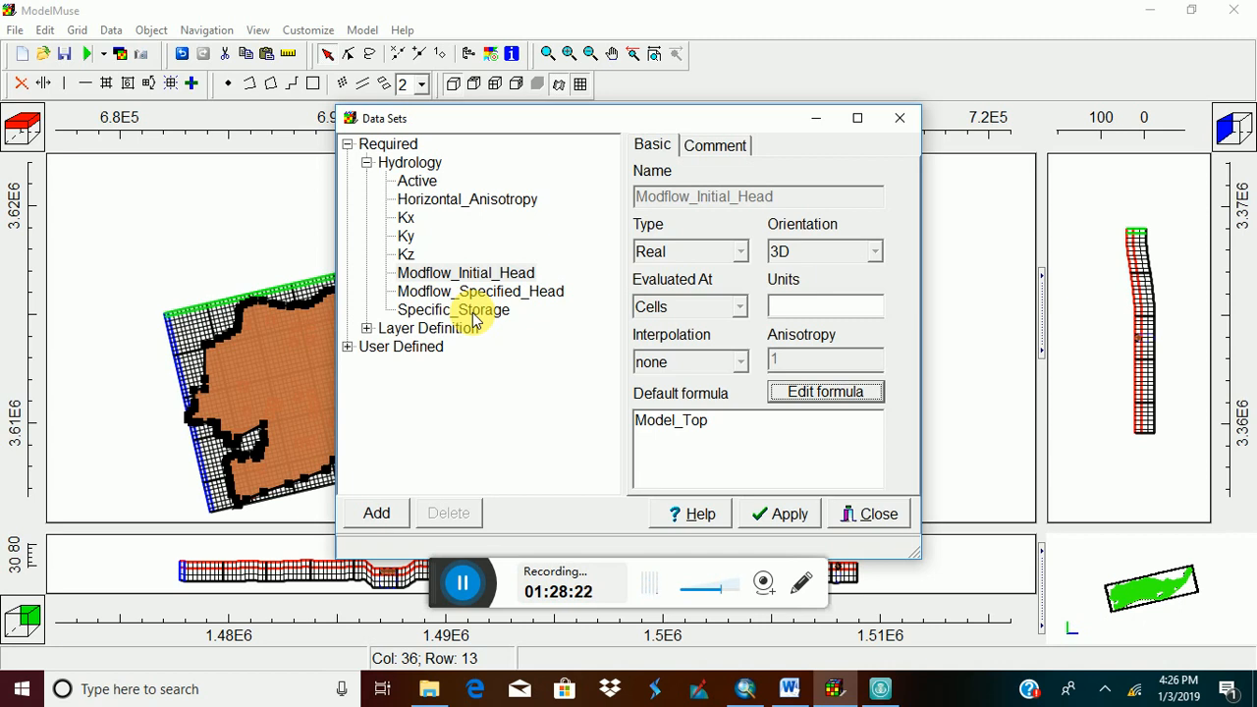
# Set the default formula of Specific_Storage to 8e-2, apply the data set changes, and close the Data Sets dialog.
pyautogui.click(474, 320)
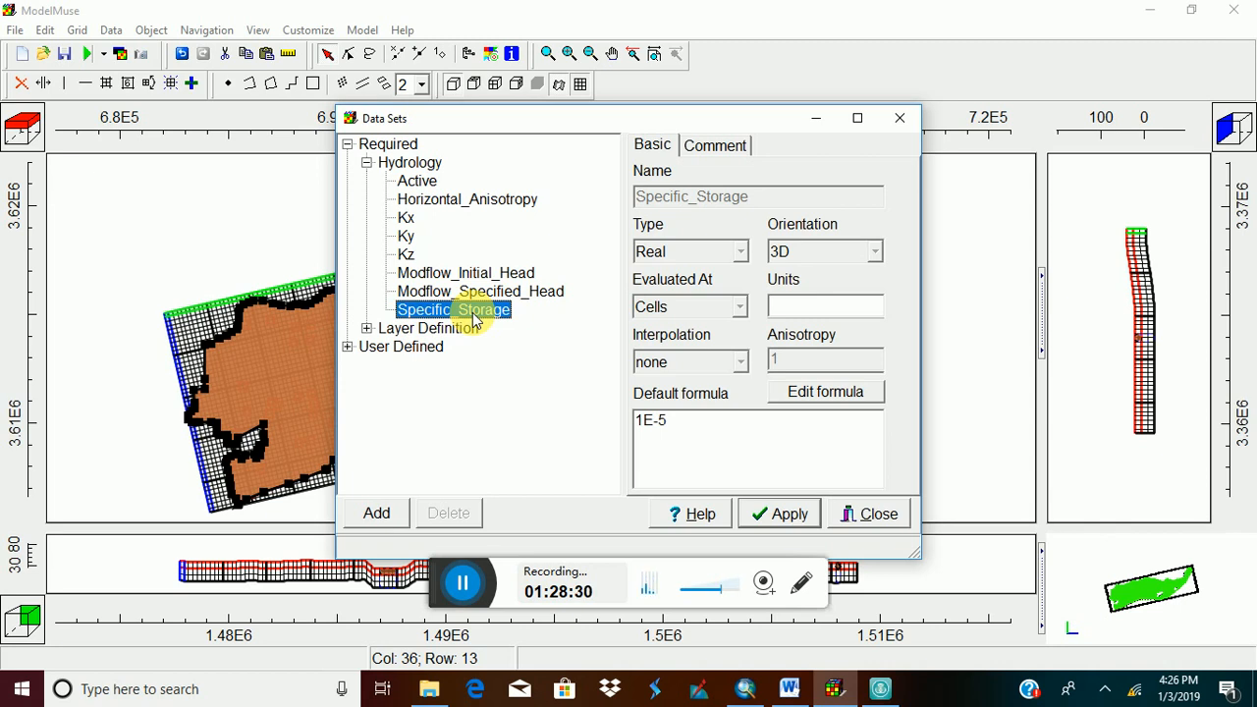
pyautogui.moveTo(680, 426); pyautogui.dragTo(639, 424)
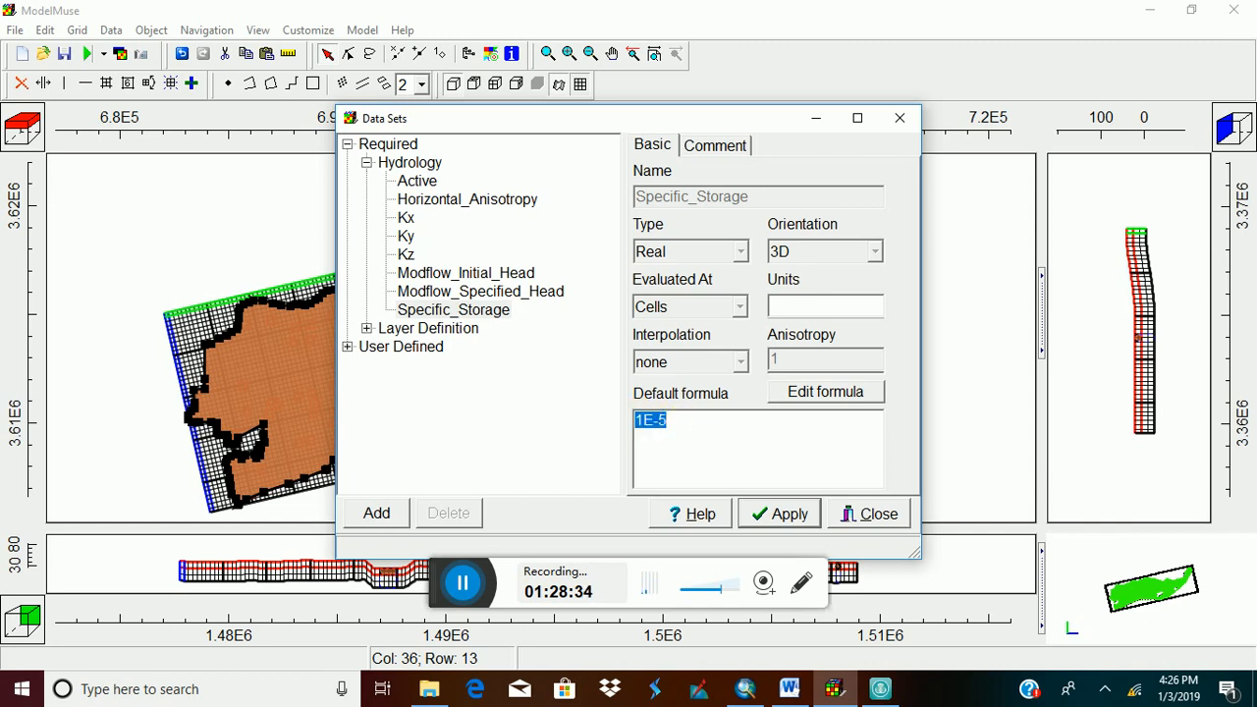
pyautogui.write('83')
pyautogui.press('BackSpace')
pyautogui.write('e-2')
pyautogui.click(791, 511)
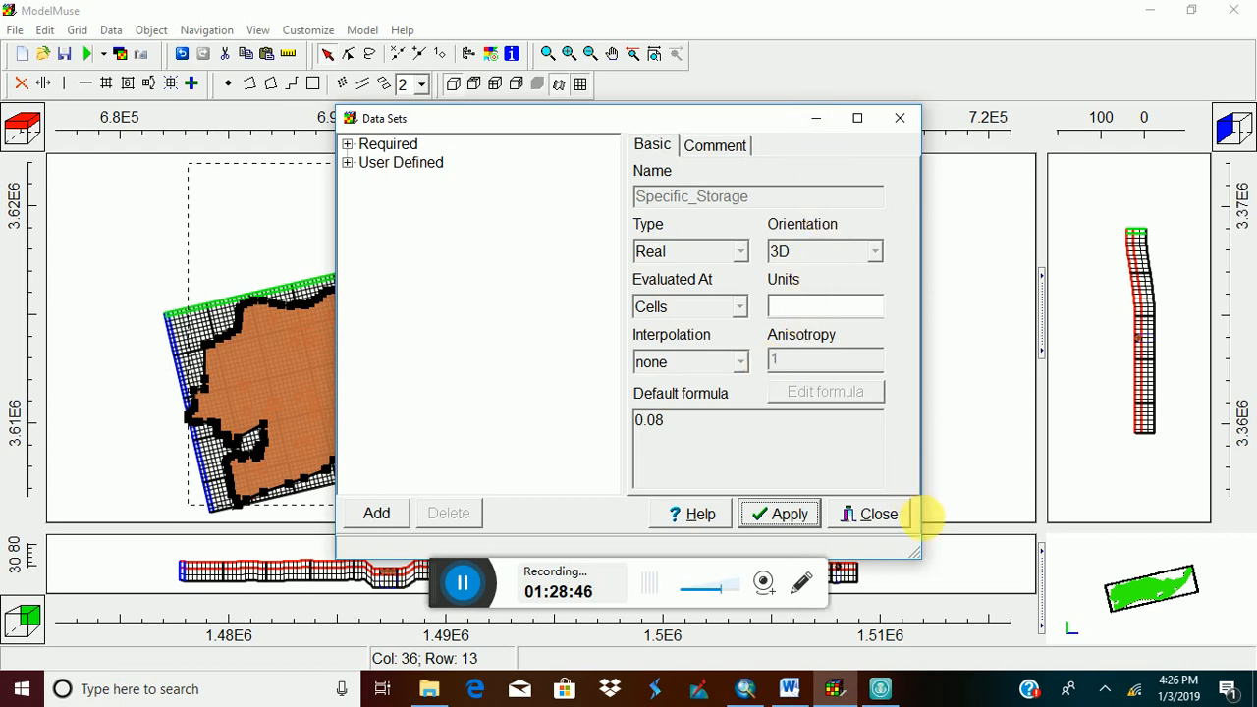
pyautogui.click(882, 515)
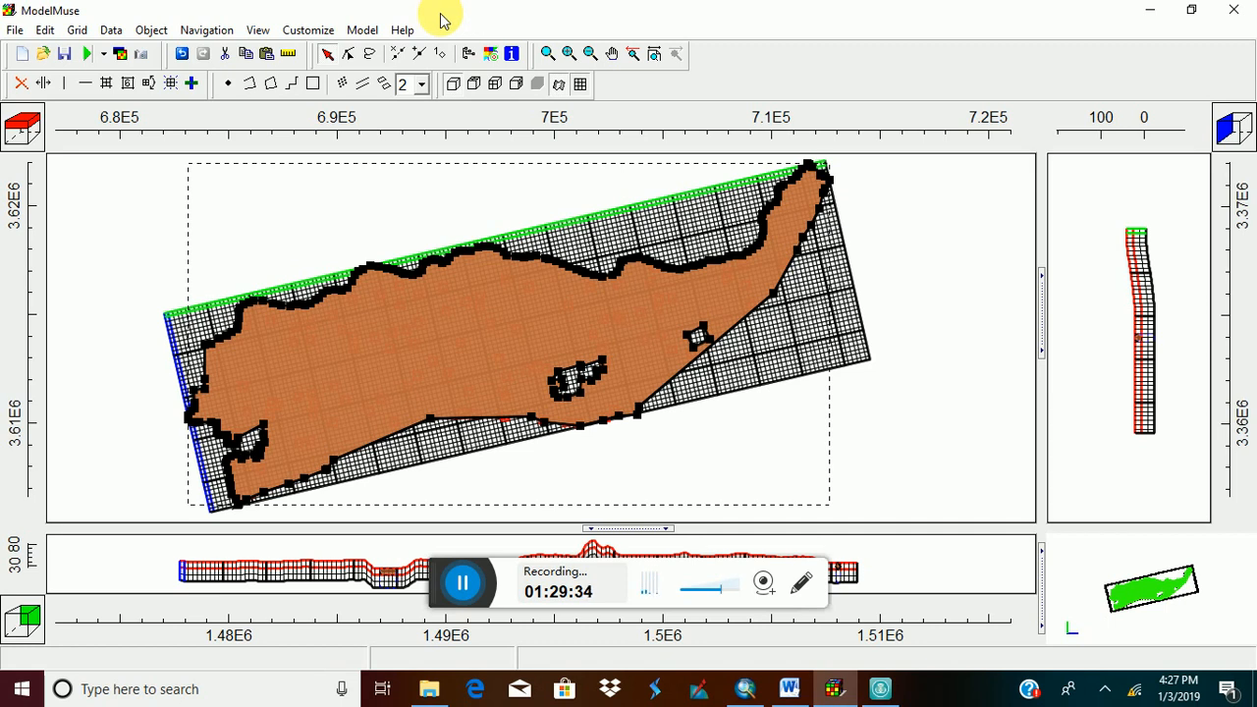
# Open the MODFLOW layer groups and set the upper sandy unit's layer type to Convertible.
pyautogui.click(361, 30)
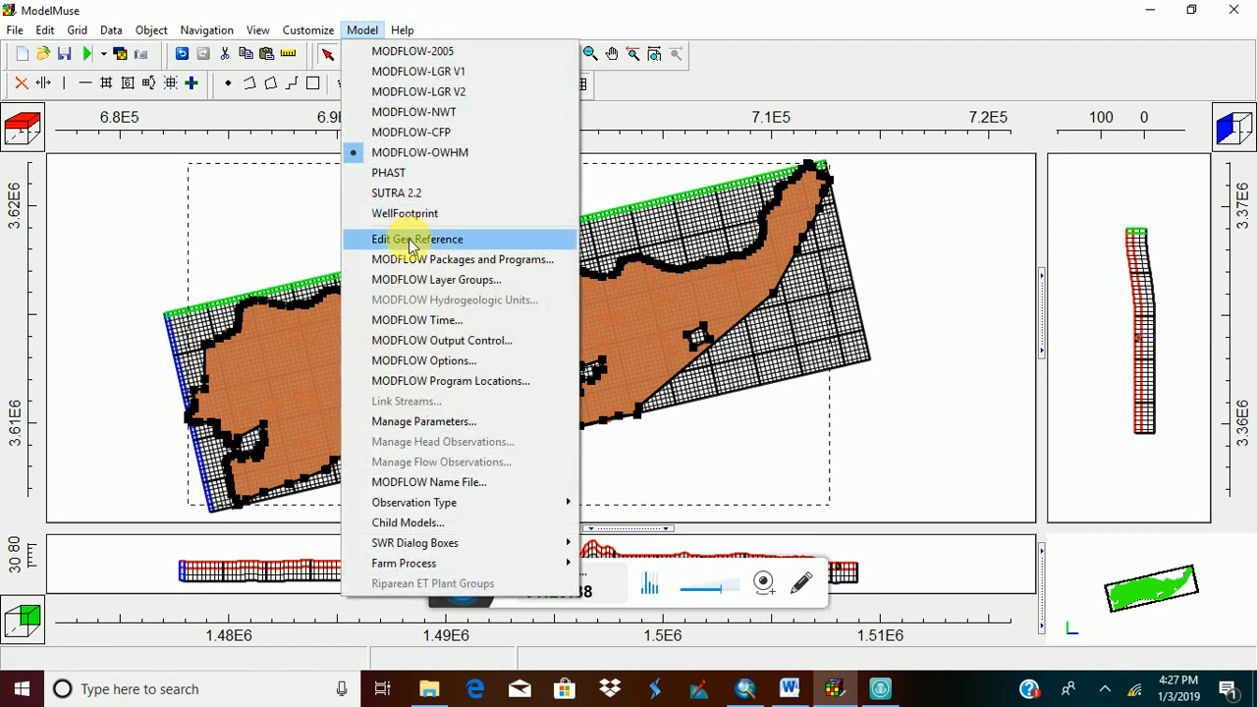
pyautogui.click(432, 282)
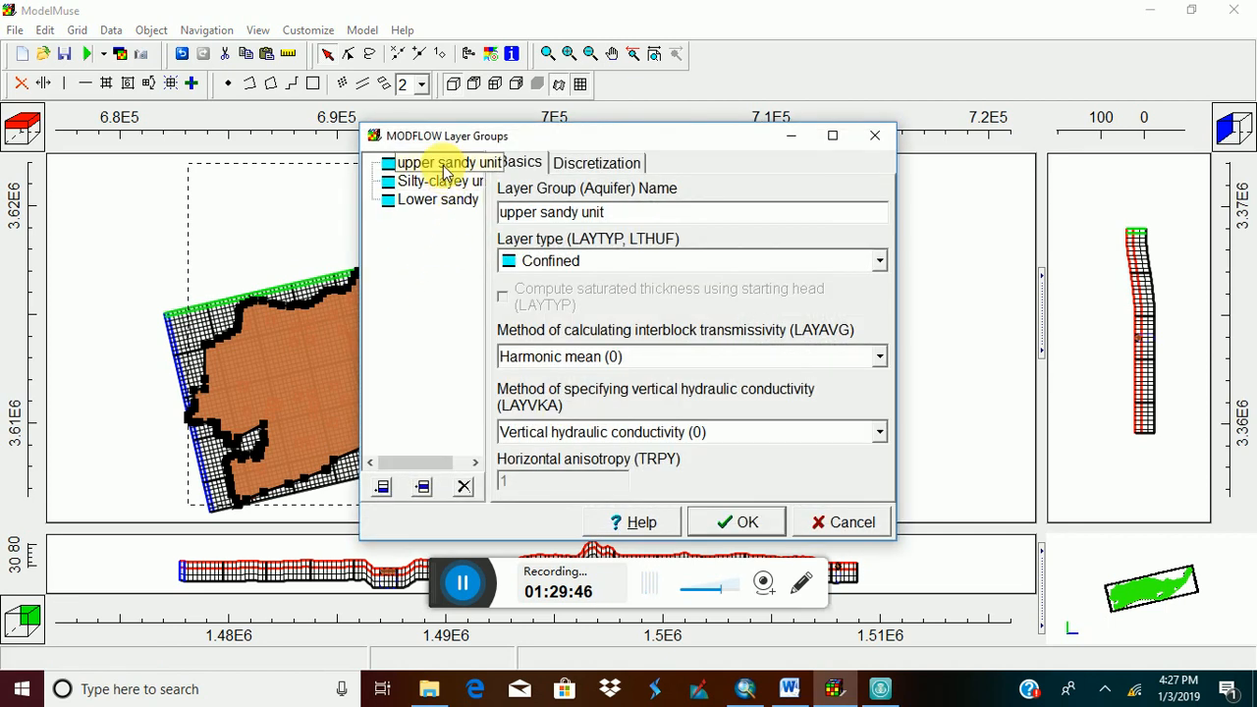
pyautogui.click(879, 261)
pyautogui.click(614, 330)
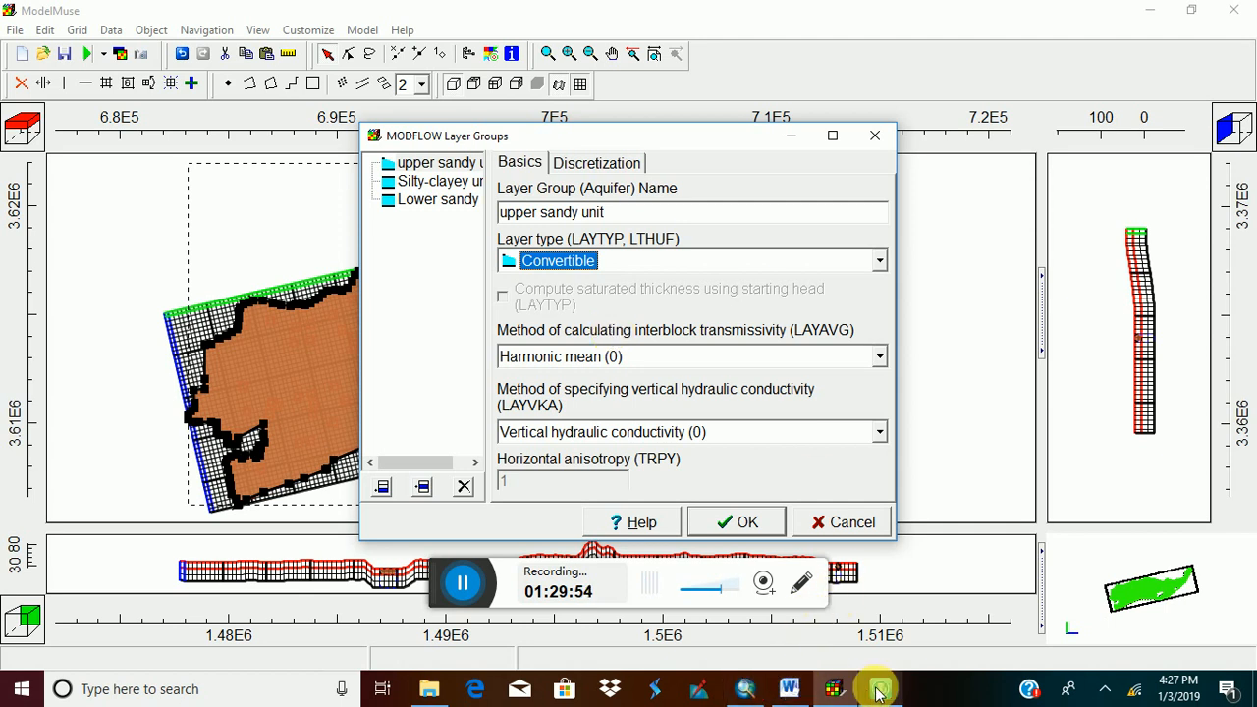
# Switch to UShare, restart screen mirroring to the listed device, and return to ModelMuse's layer groups.
pyautogui.click(749, 693)
pyautogui.click(644, 425)
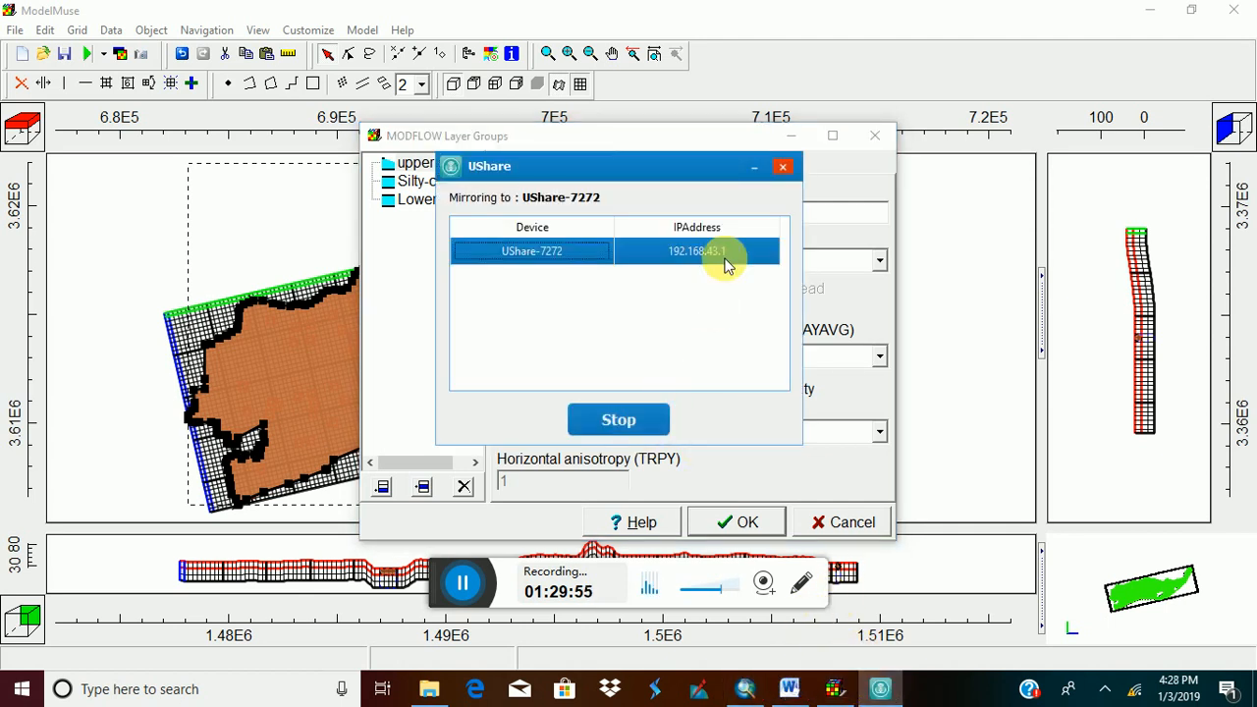
pyautogui.click(754, 167)
# Set the Silty-clayey unit's layer type to Convertible and display the Lower sandy unit's settings.
pyautogui.click(442, 185)
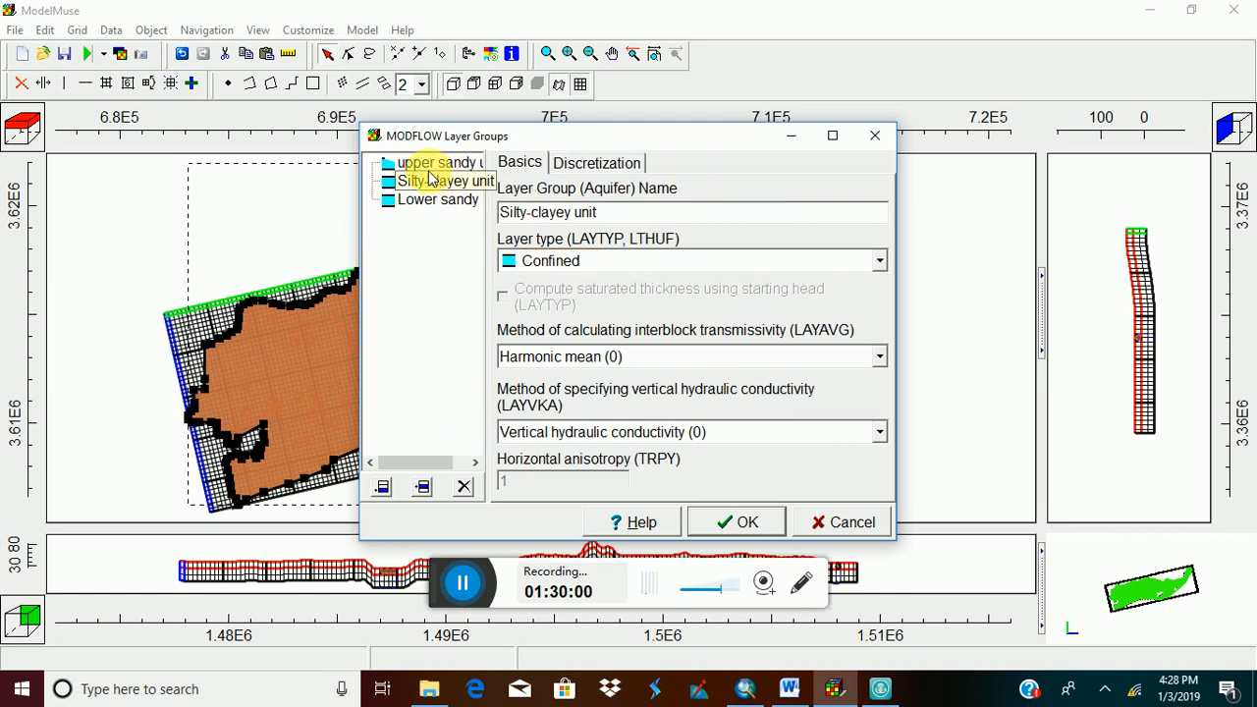
pyautogui.click(878, 260)
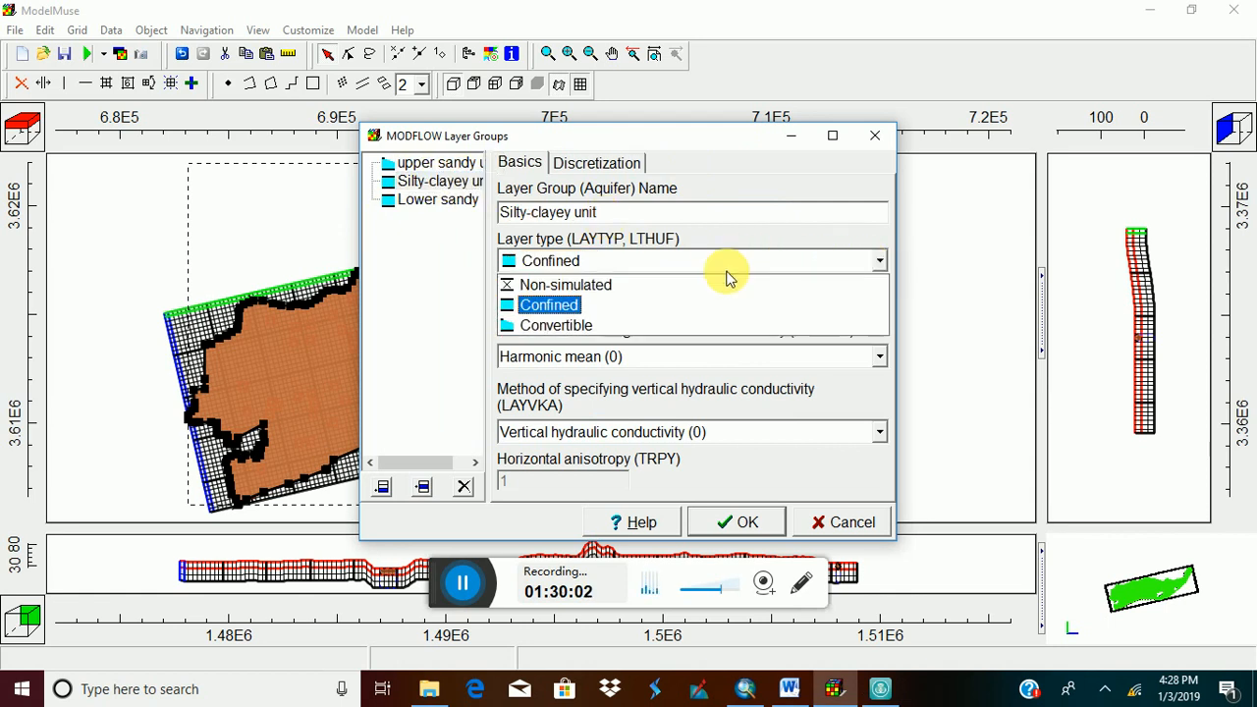
pyautogui.click(611, 326)
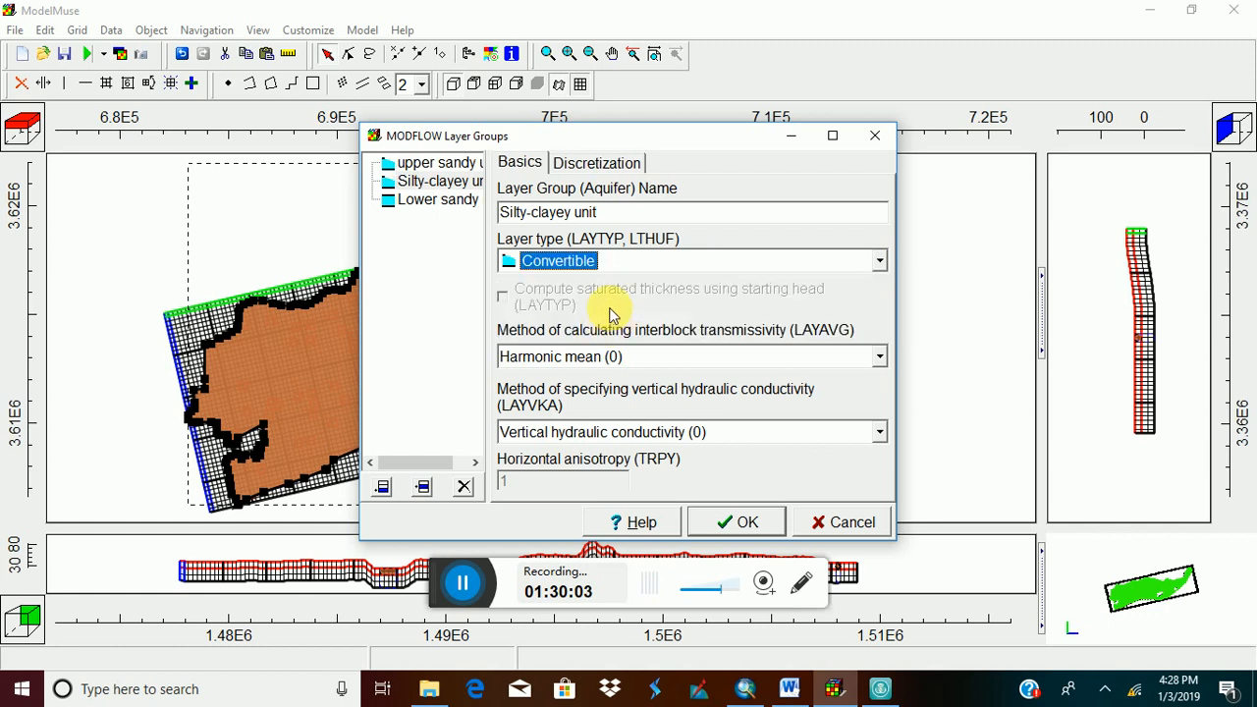
pyautogui.click(457, 207)
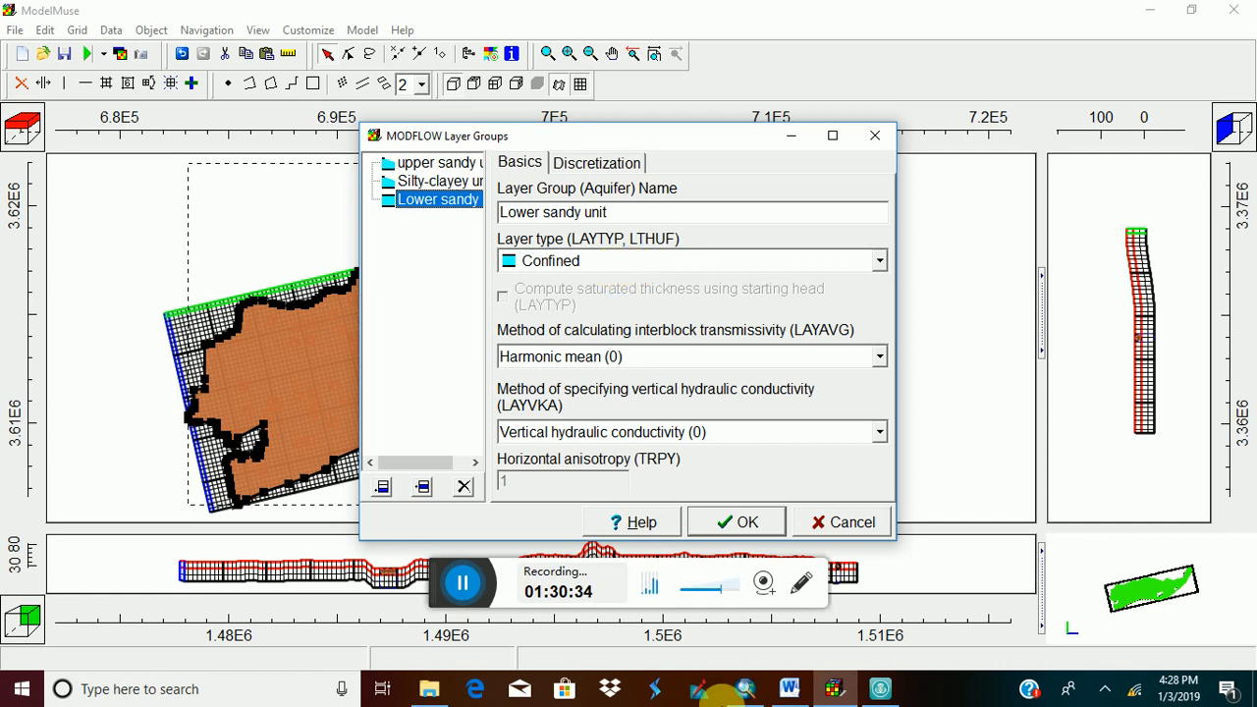
# Switch to UShare, start mirroring to UShare-7272 again, and minimize its window to get back to ModelMuse.
pyautogui.click(881, 689)
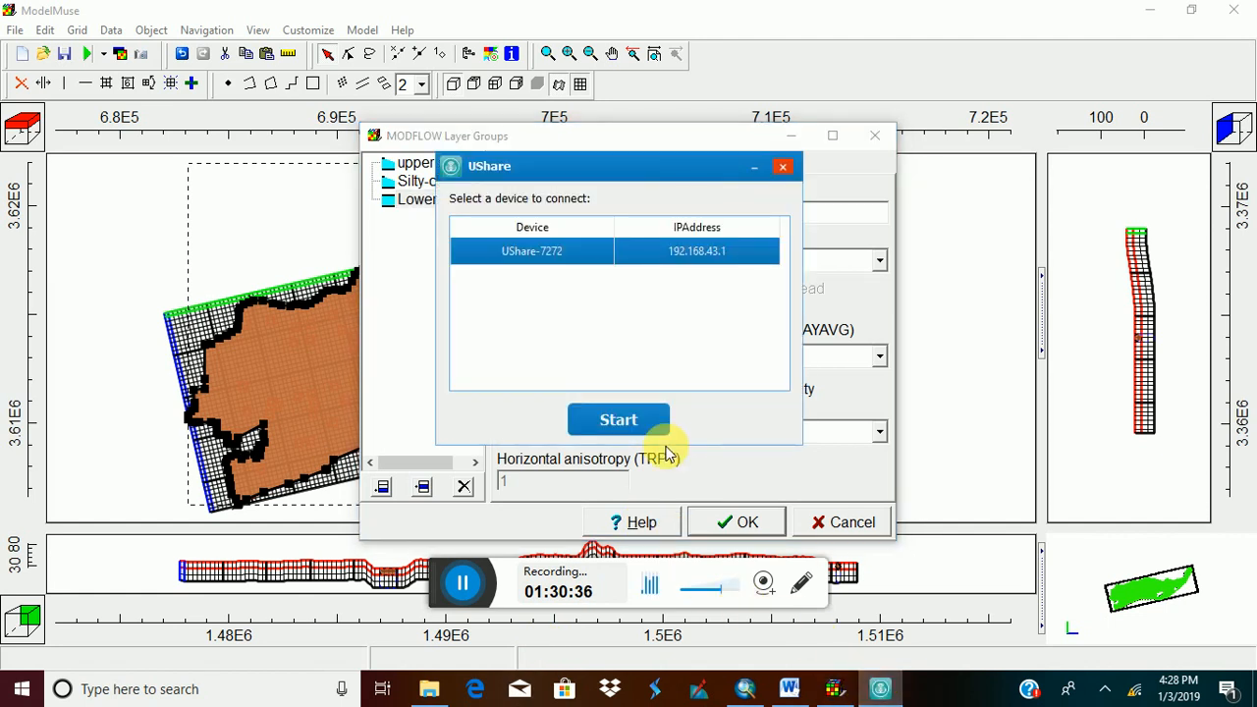
pyautogui.click(646, 421)
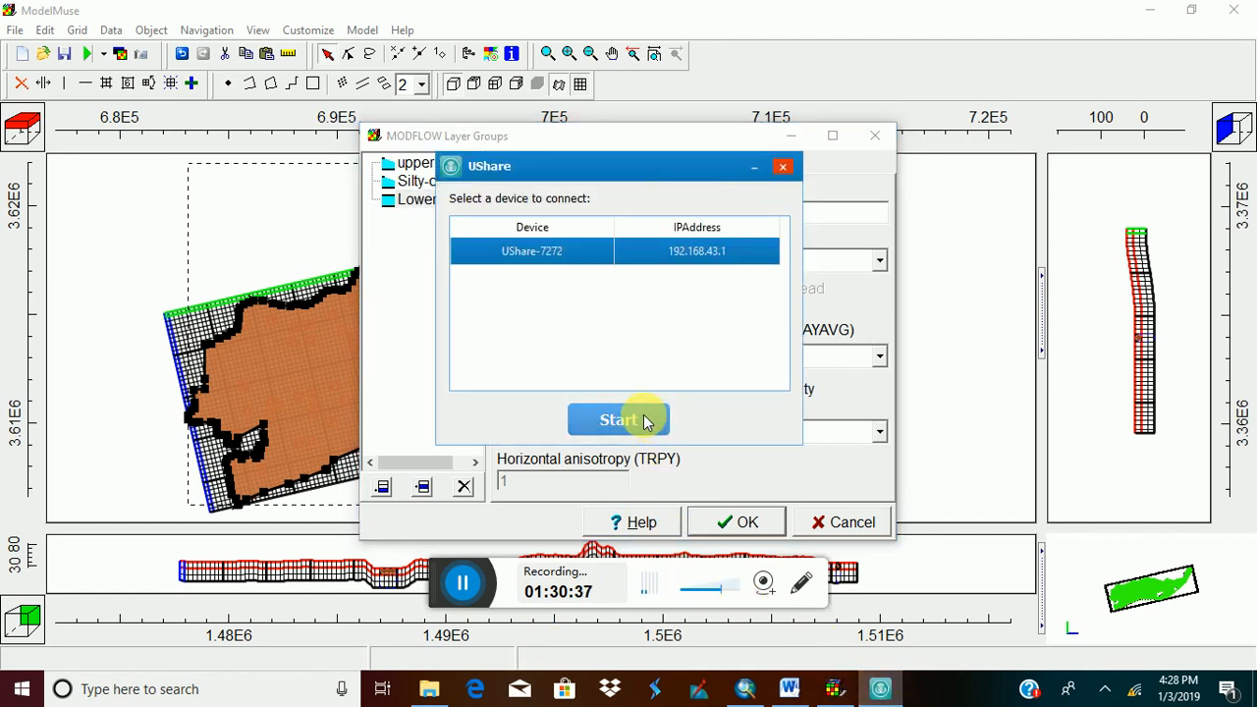
pyautogui.click(747, 167)
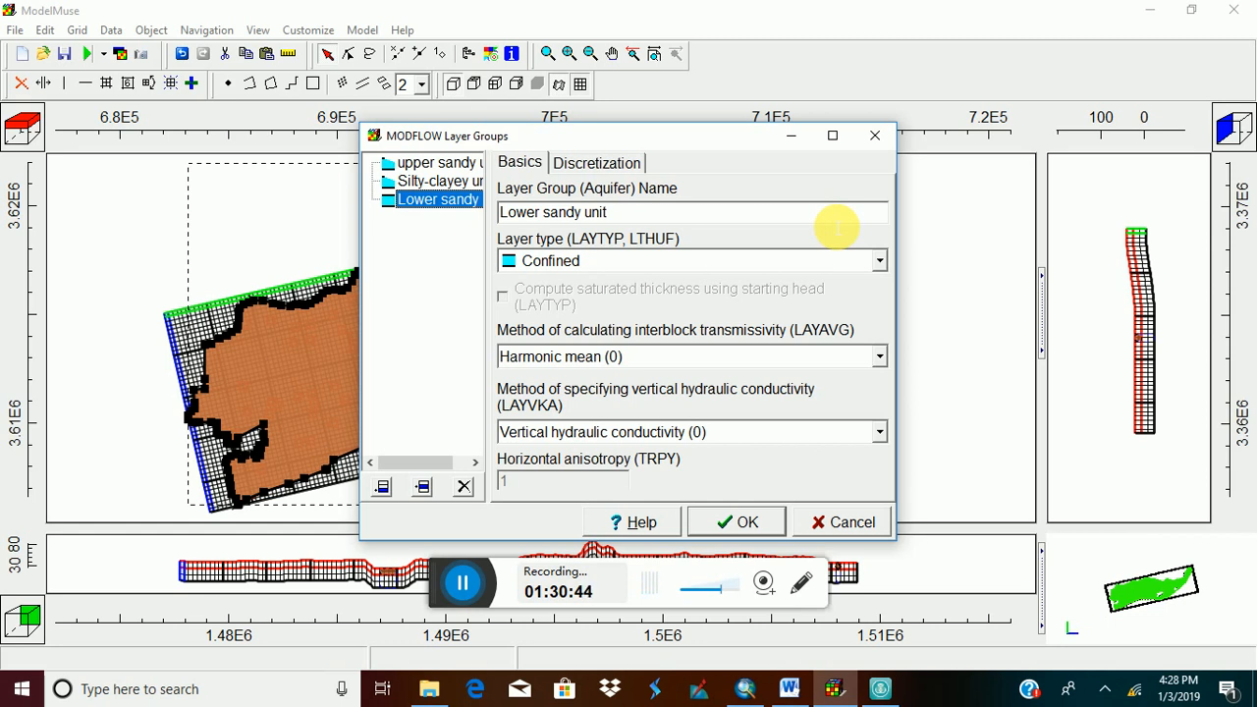
pyautogui.click(880, 691)
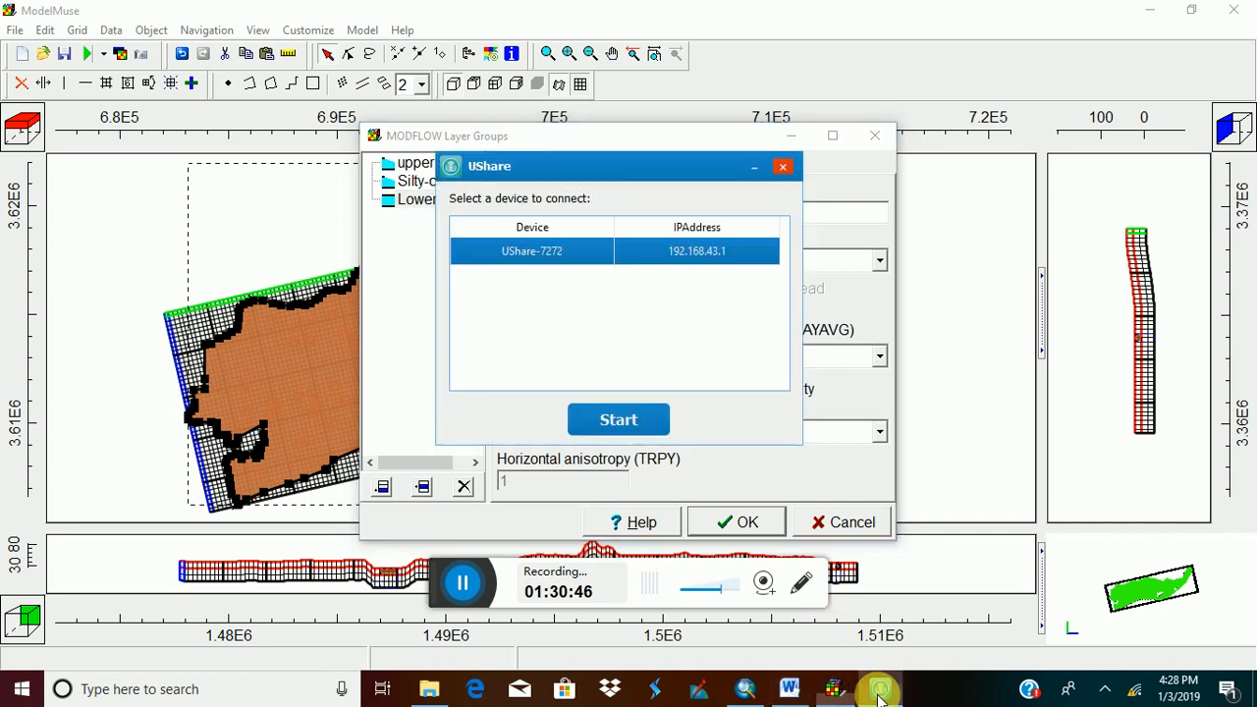
pyautogui.click(614, 420)
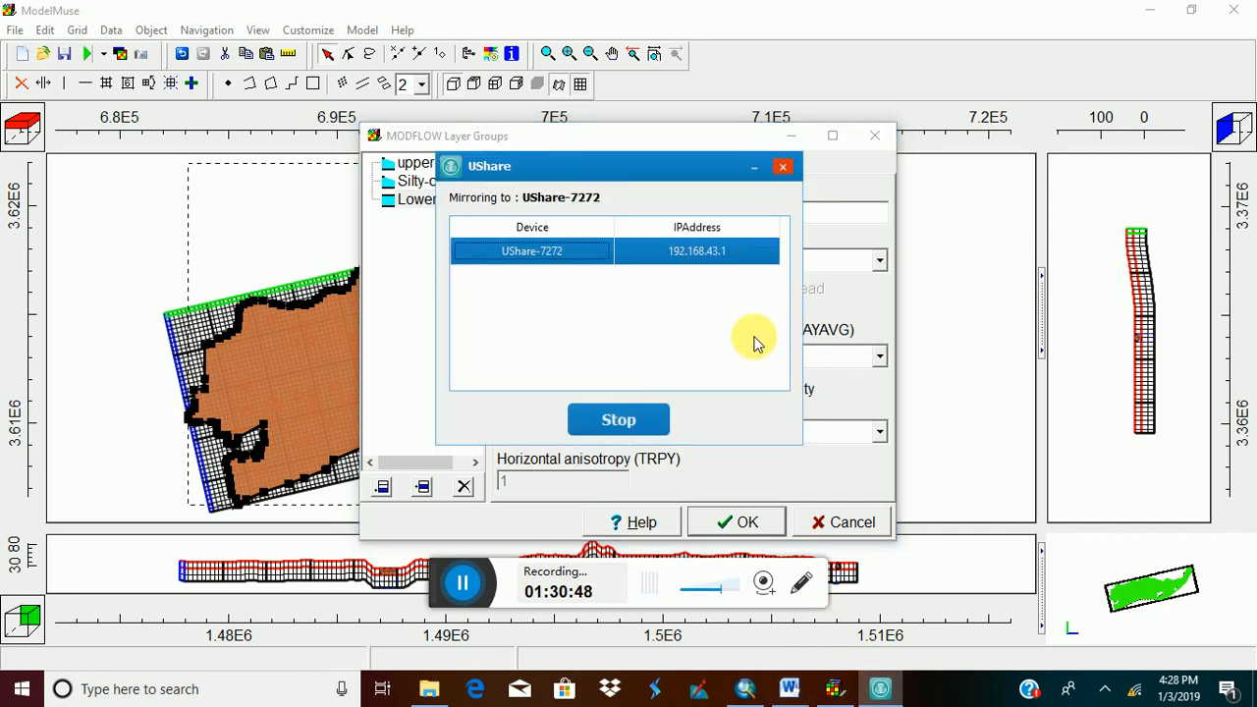
pyautogui.click(754, 167)
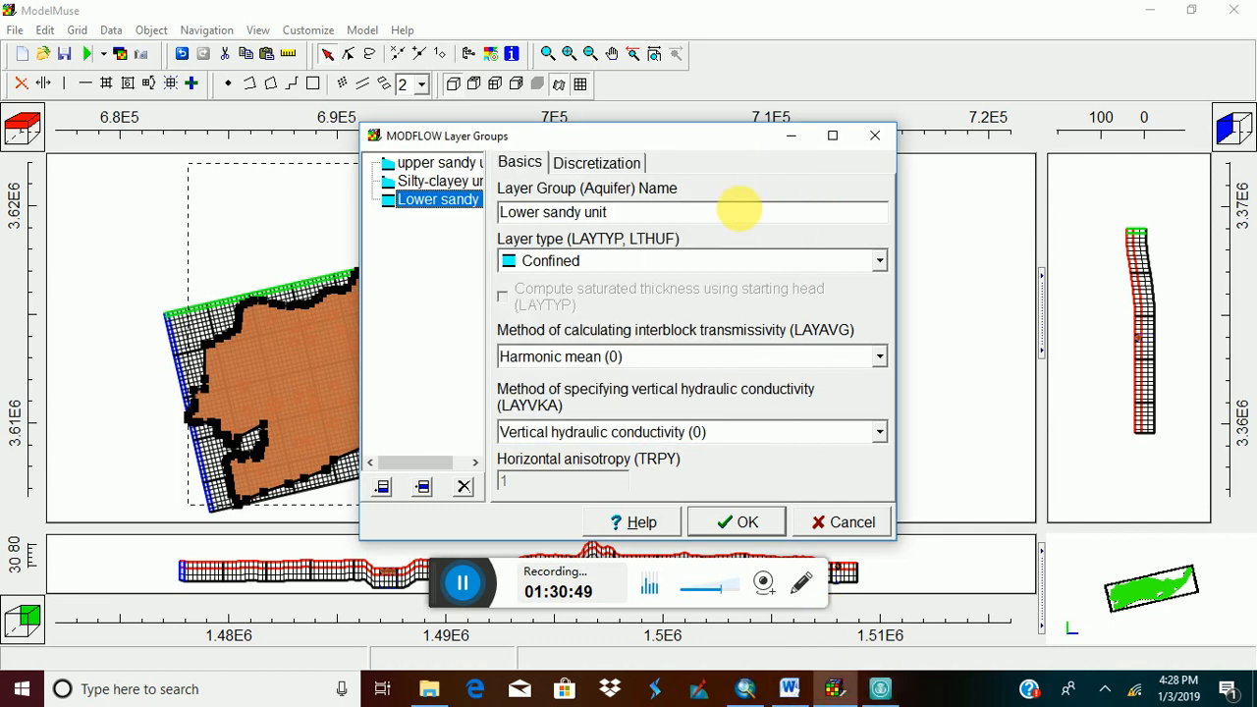
# Accept the layer group settings, check the mirroring status in UShare, and return to ModelMuse.
pyautogui.click(752, 526)
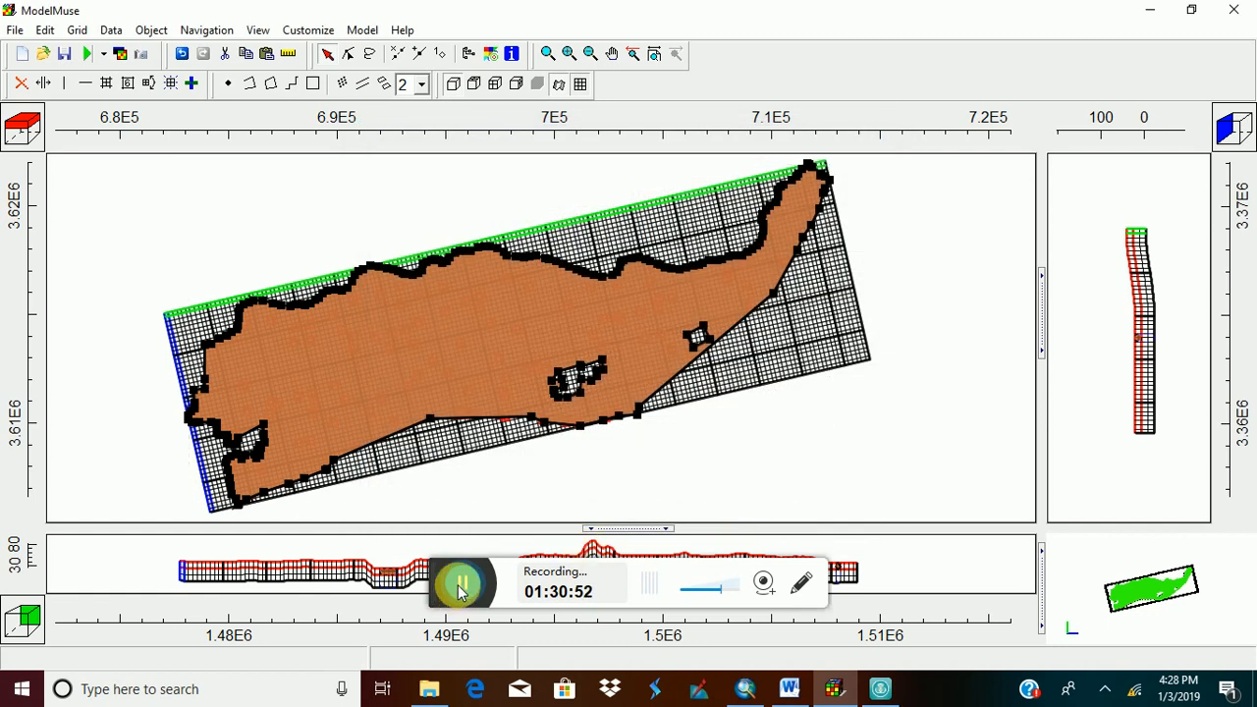
pyautogui.click(881, 687)
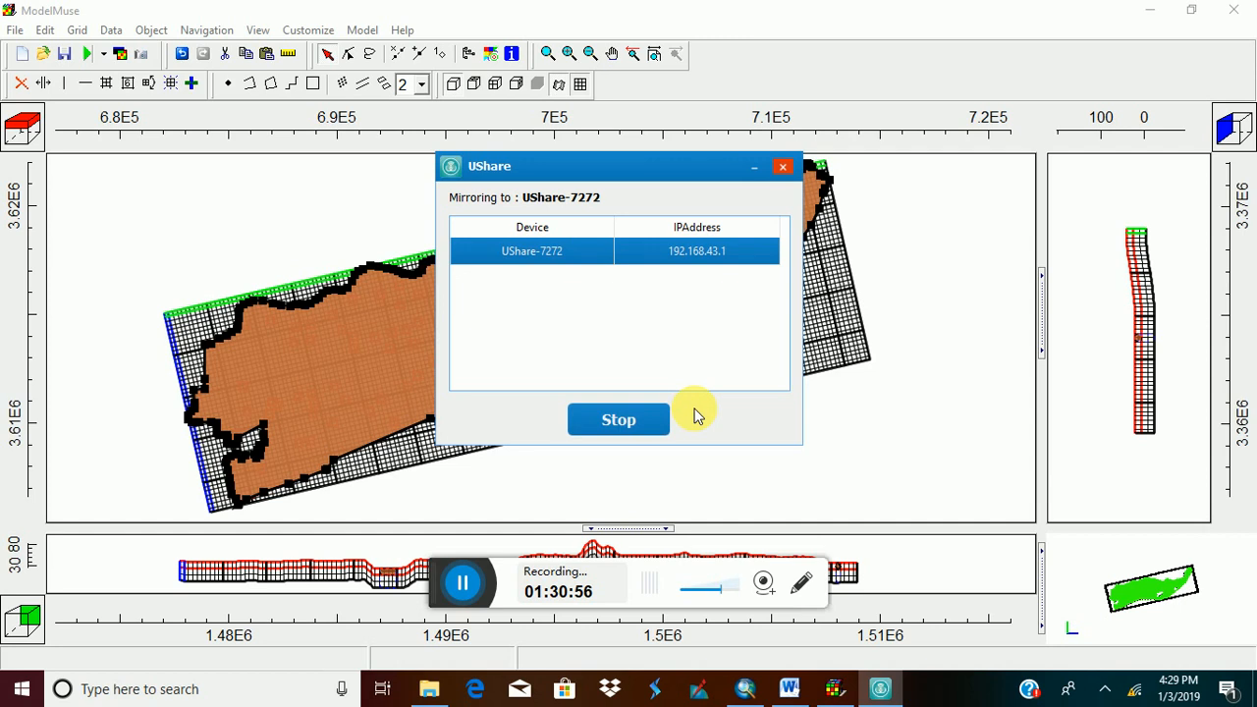
pyautogui.click(754, 168)
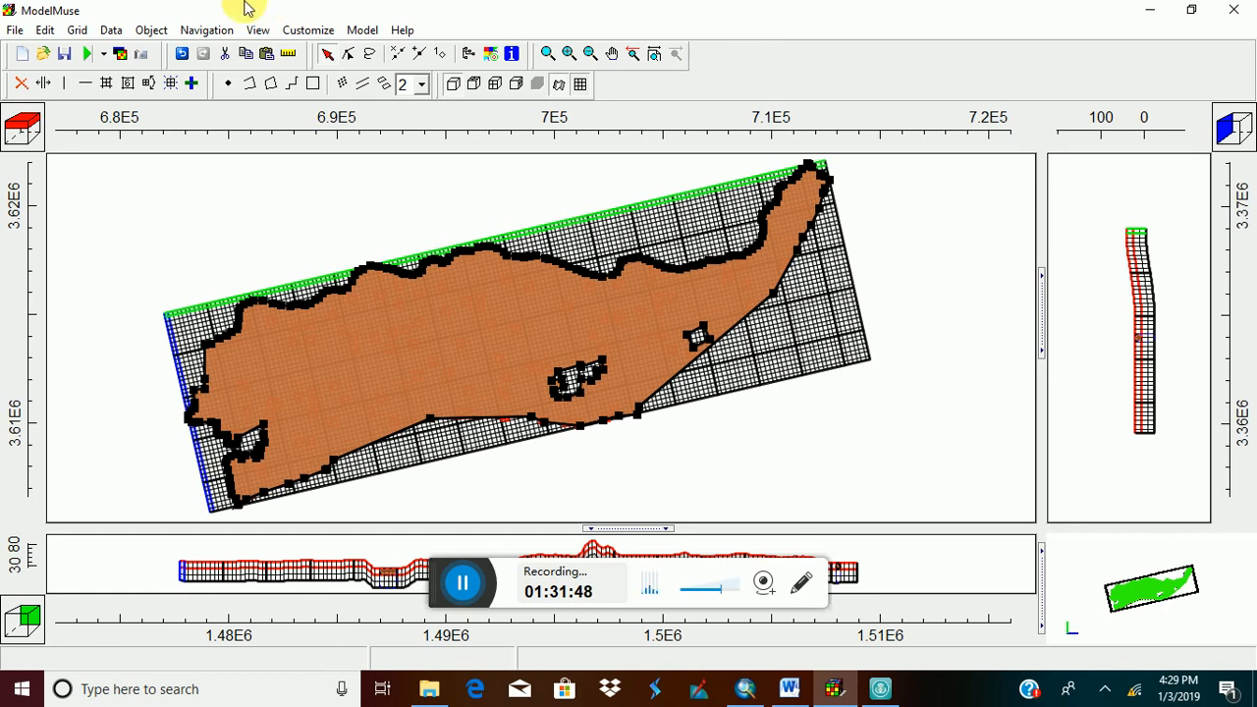
# Save the model as a ModelMuse text file named exercise4 in the Irrigation_unit4.shp folder.
pyautogui.click(17, 30)
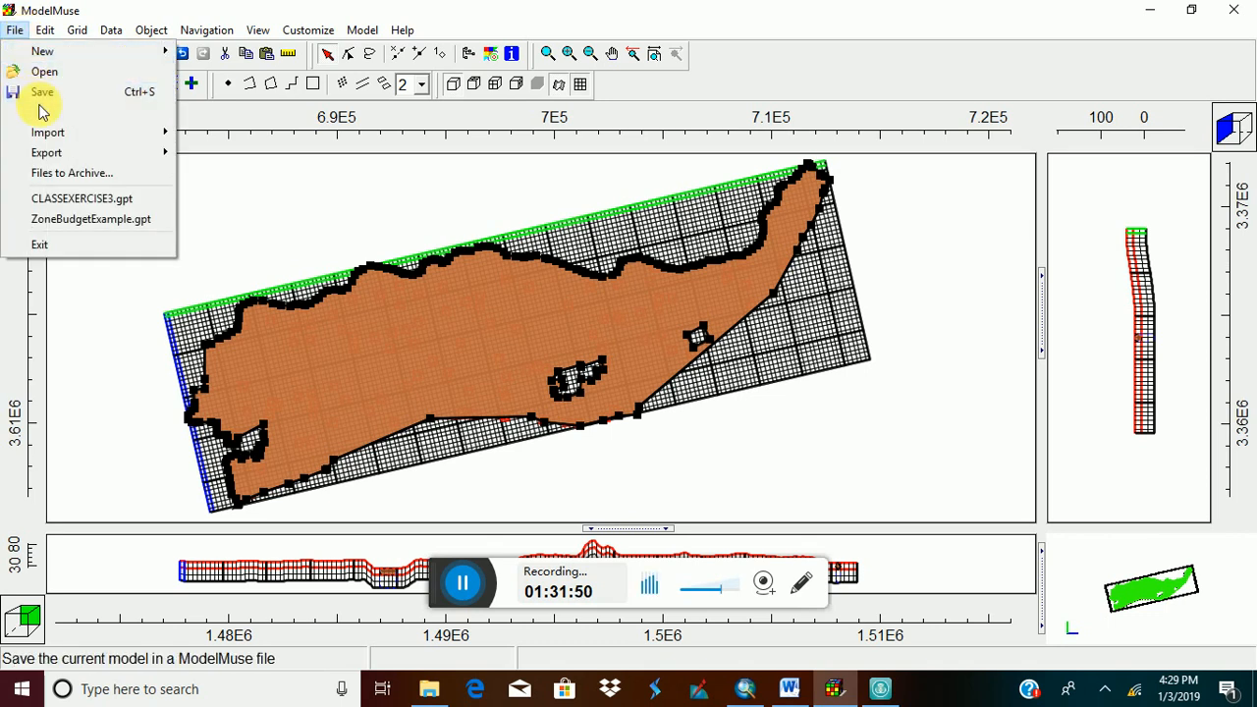
pyautogui.click(45, 114)
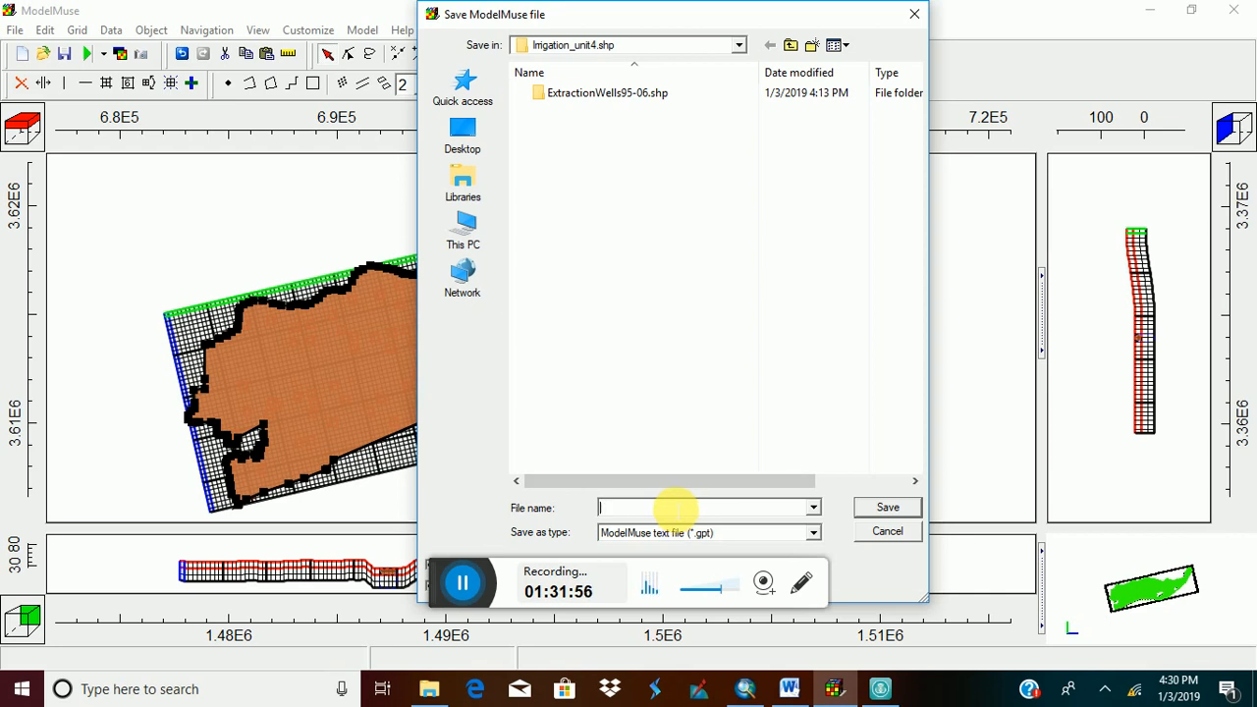
pyautogui.write('exercise4')
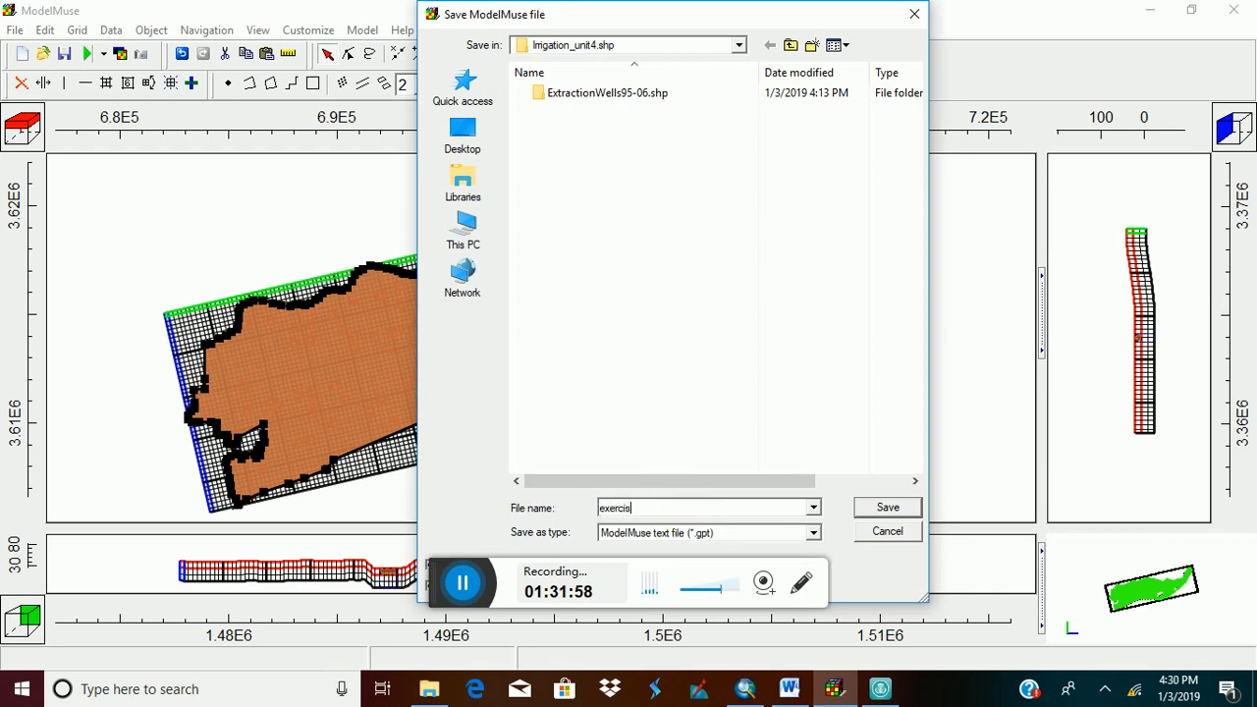
pyautogui.click(887, 510)
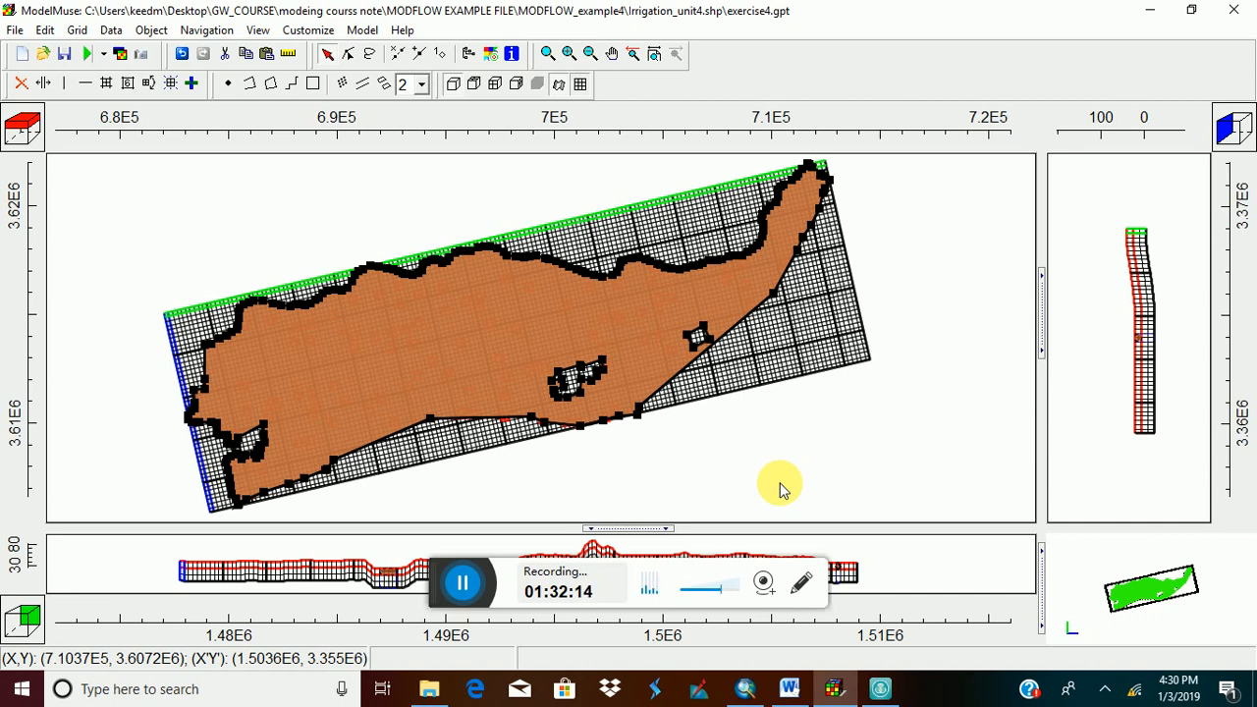
# Run MODFLOW-OWHM with the input files saved as exercise4, continuing with the installed program version.
pyautogui.click(86, 60)
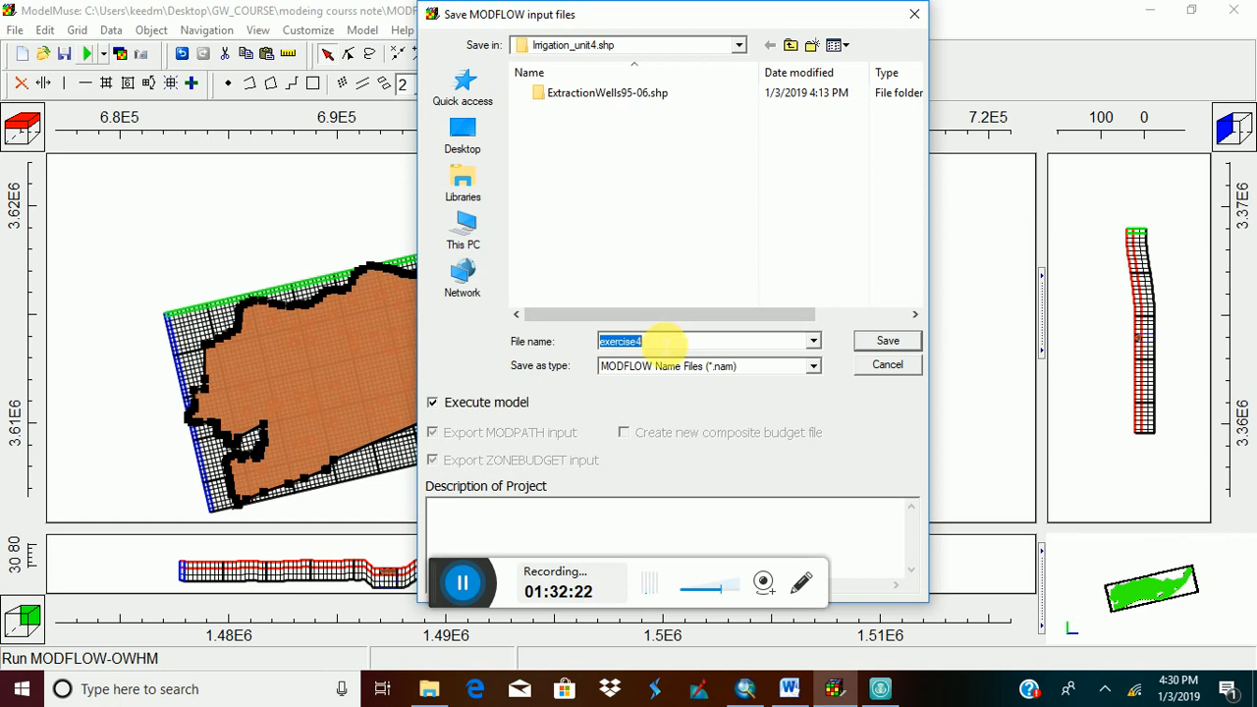
pyautogui.click(888, 342)
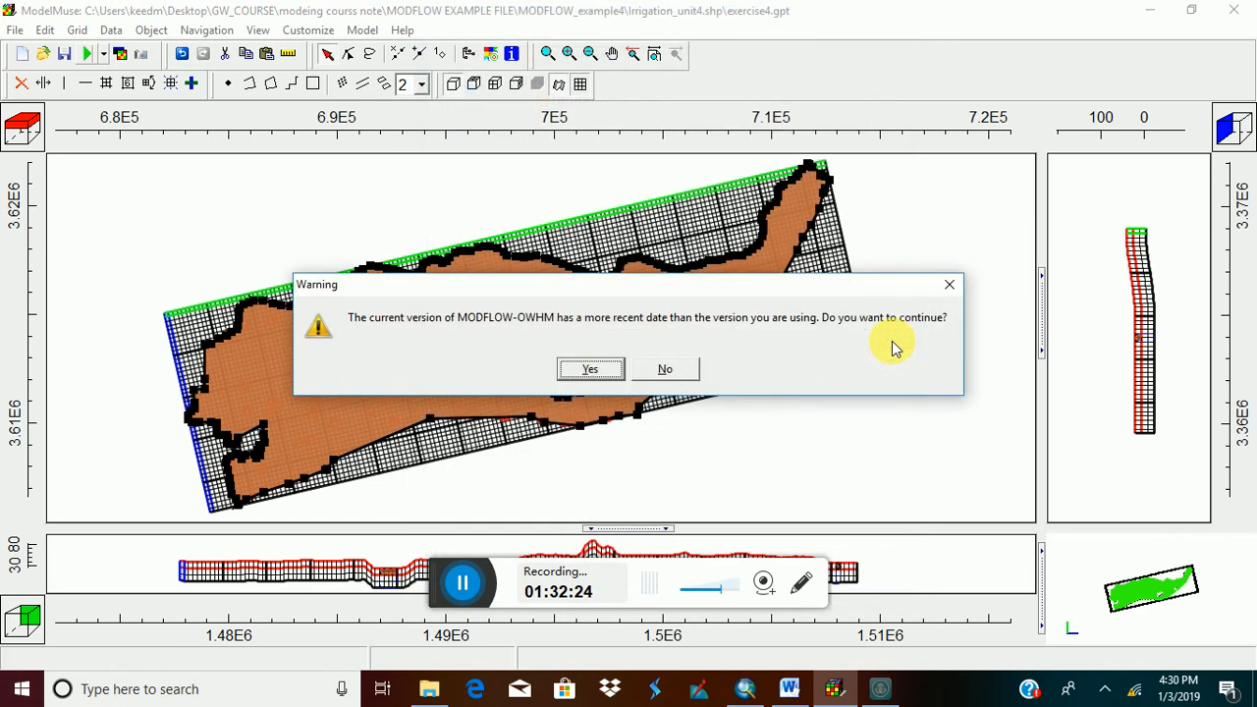
pyautogui.click(591, 371)
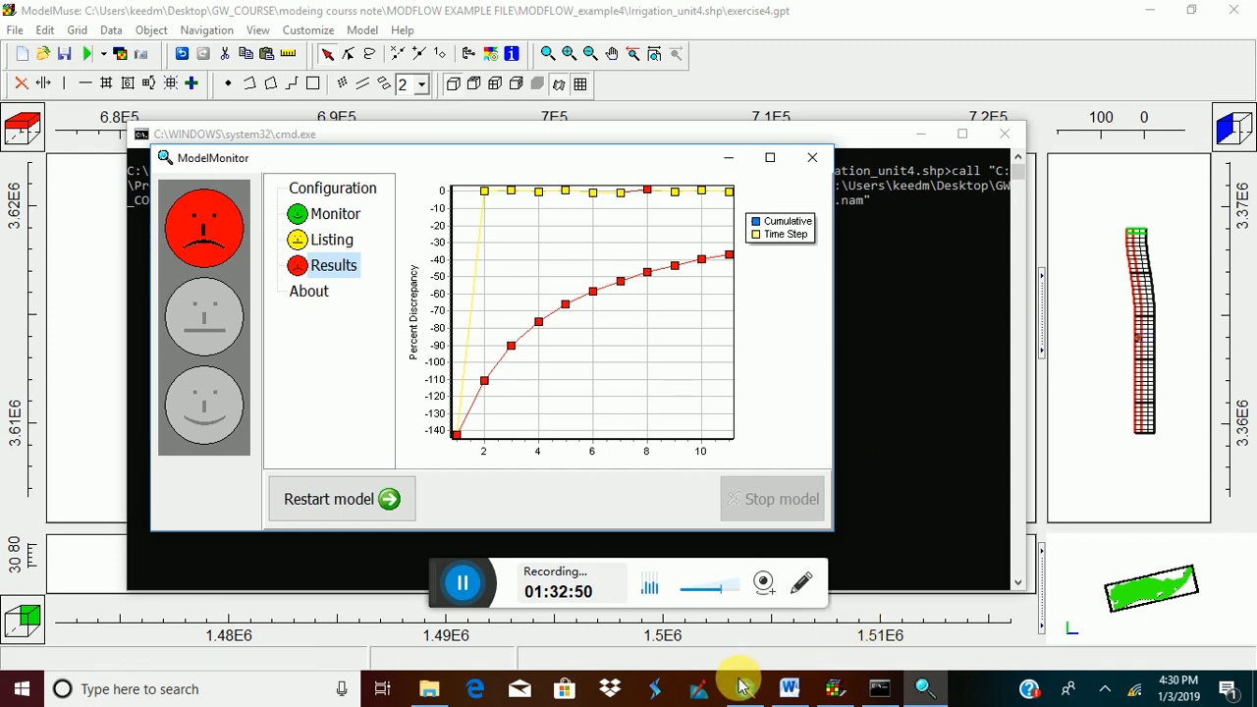
# Minimize the open windows, start mirroring to UShare-7272 in UShare from the desktop, and return to ModelMuse.
pyautogui.click(919, 136)
pyautogui.click(1149, 10)
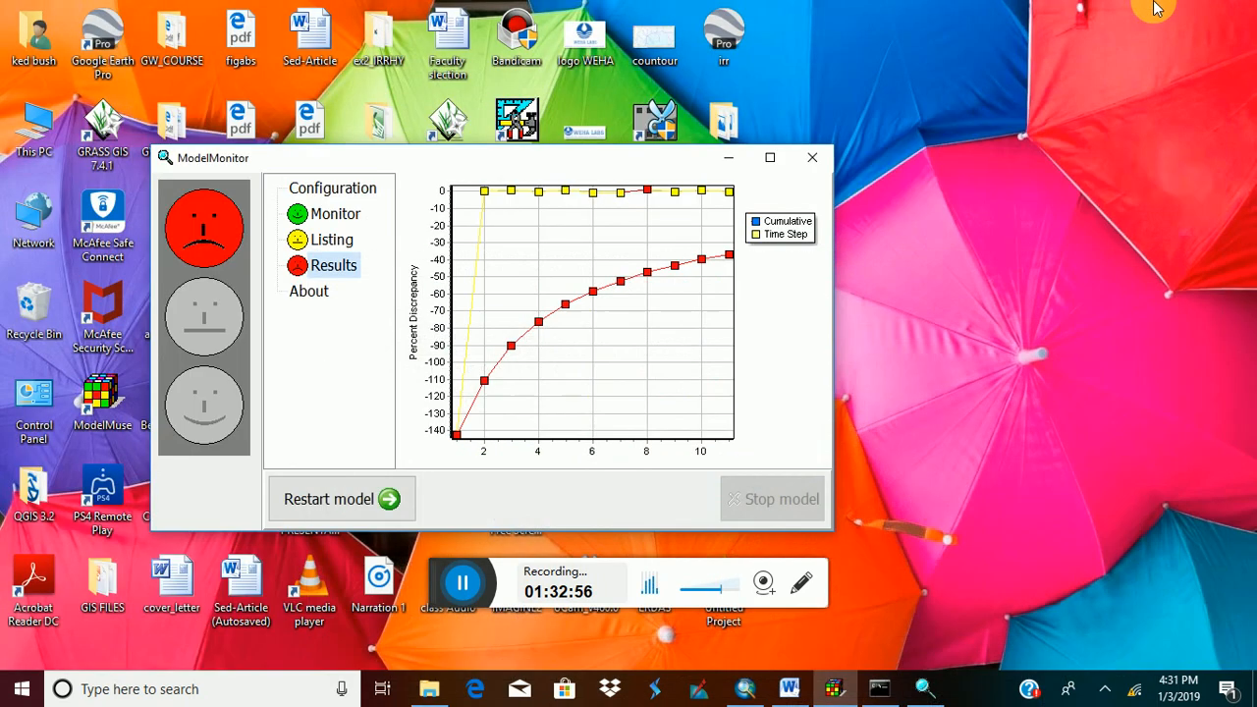
pyautogui.click(727, 158)
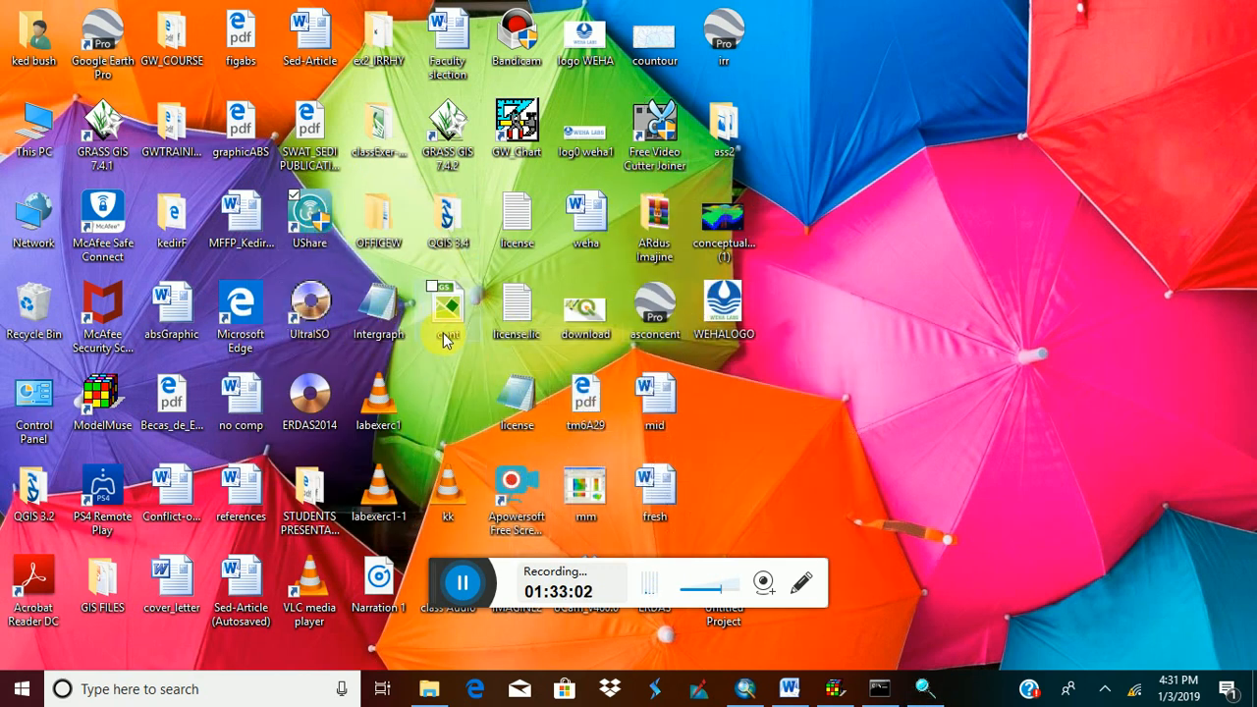
pyautogui.doubleClick(320, 231)
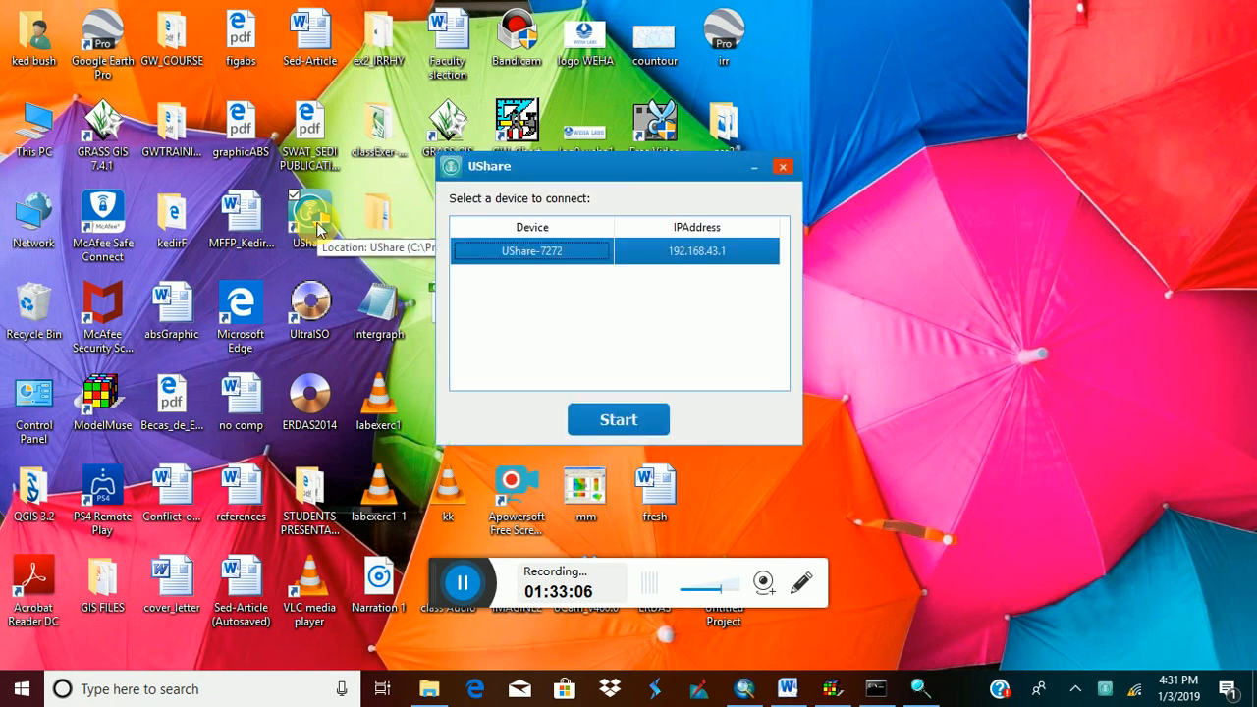
pyautogui.click(619, 420)
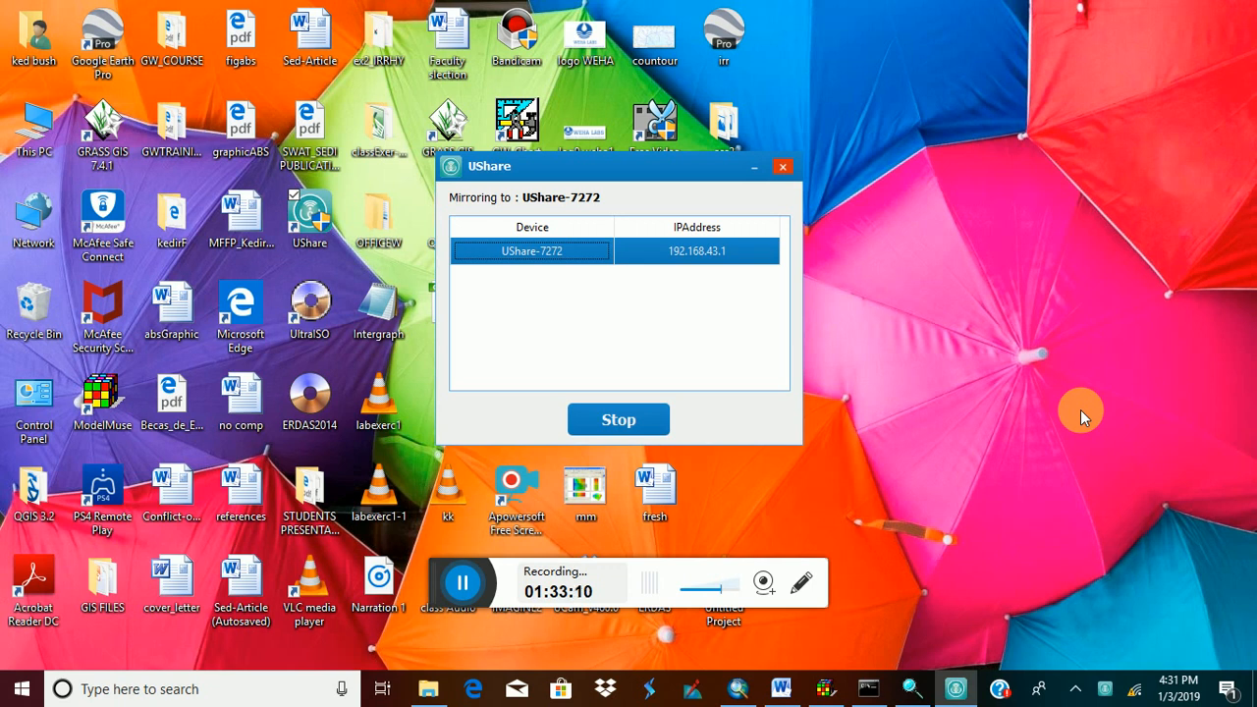
pyautogui.click(823, 688)
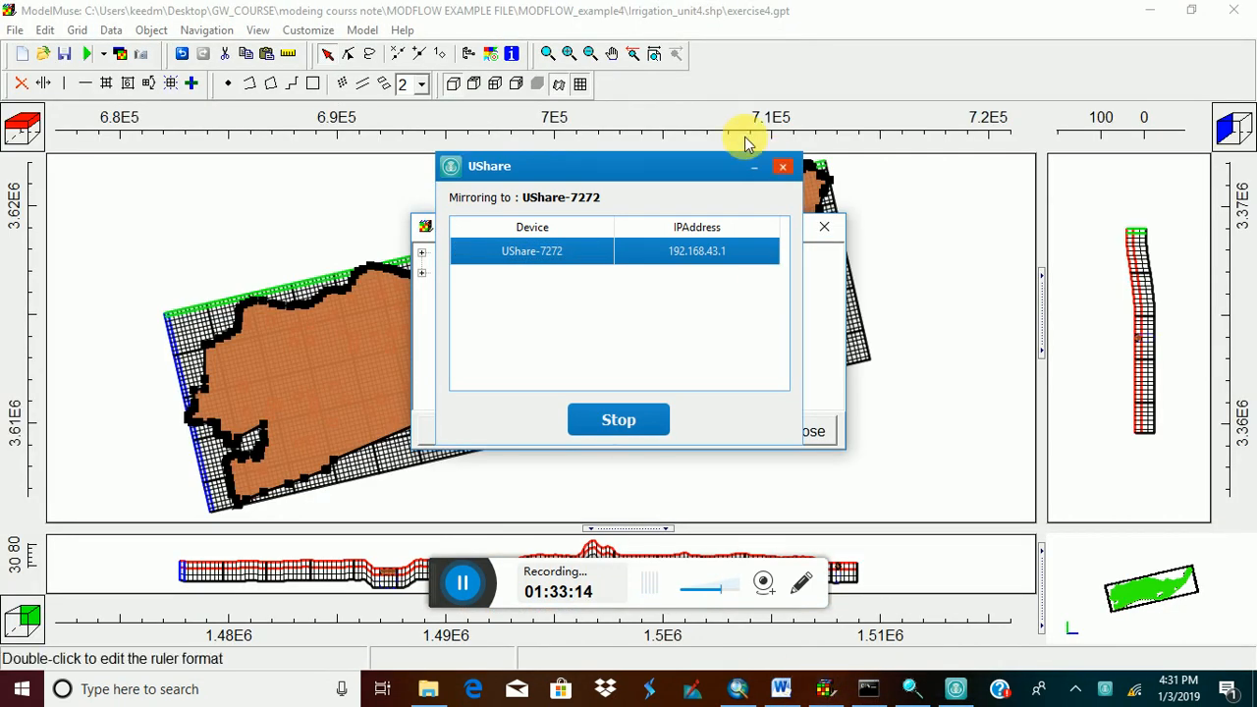
pyautogui.click(753, 167)
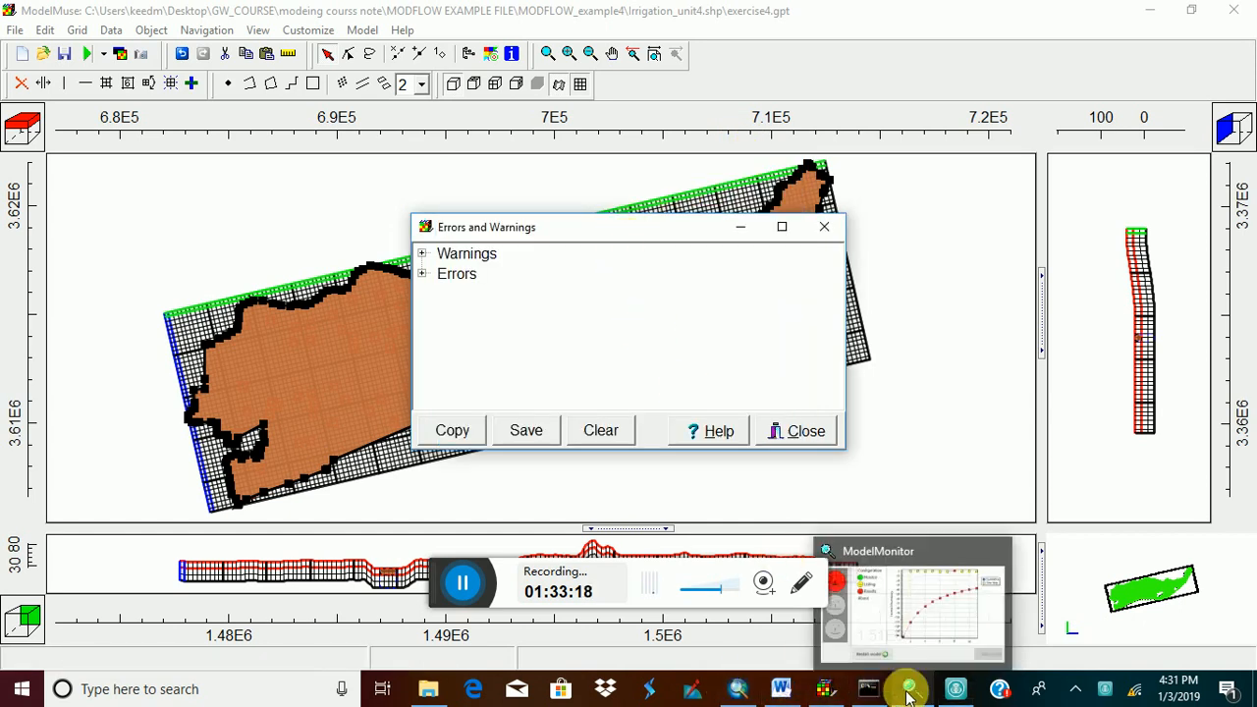
# Bring up the ModelMonitor window and move it clear of the Errors and Warnings list.
pyautogui.click(909, 689)
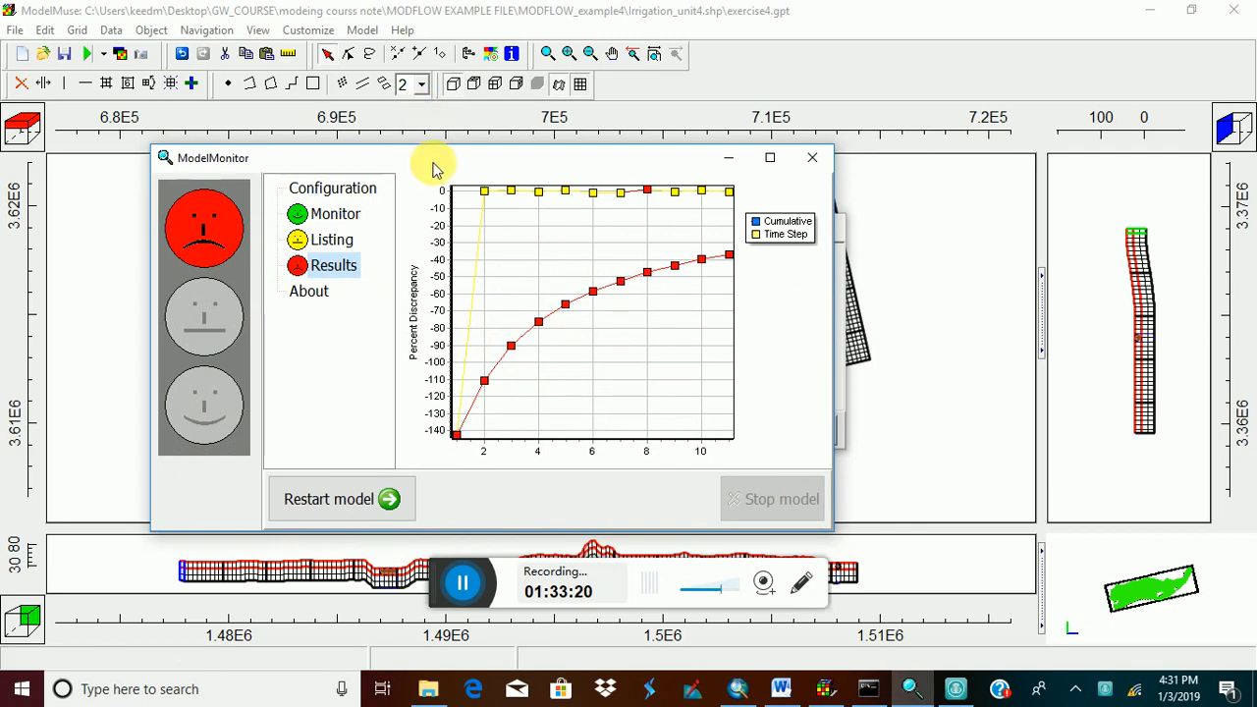
pyautogui.moveTo(427, 160); pyautogui.dragTo(1, 93)
pyautogui.click(576, 18)
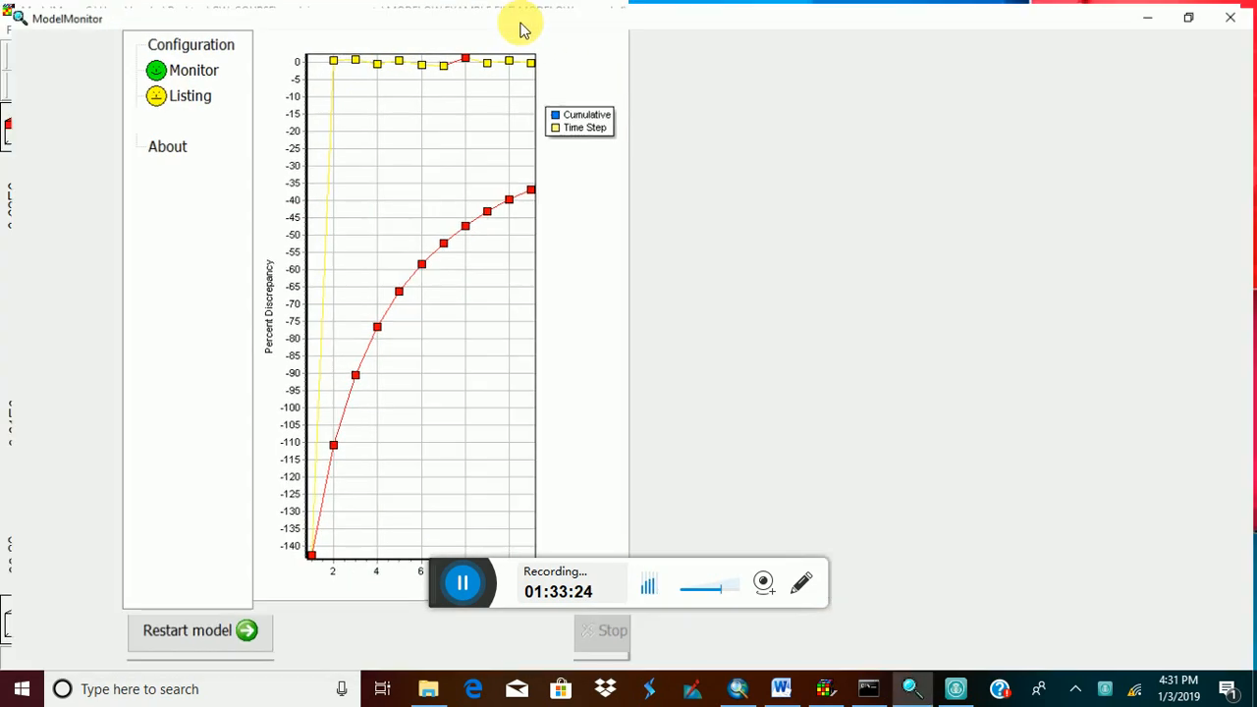
pyautogui.click(1189, 12)
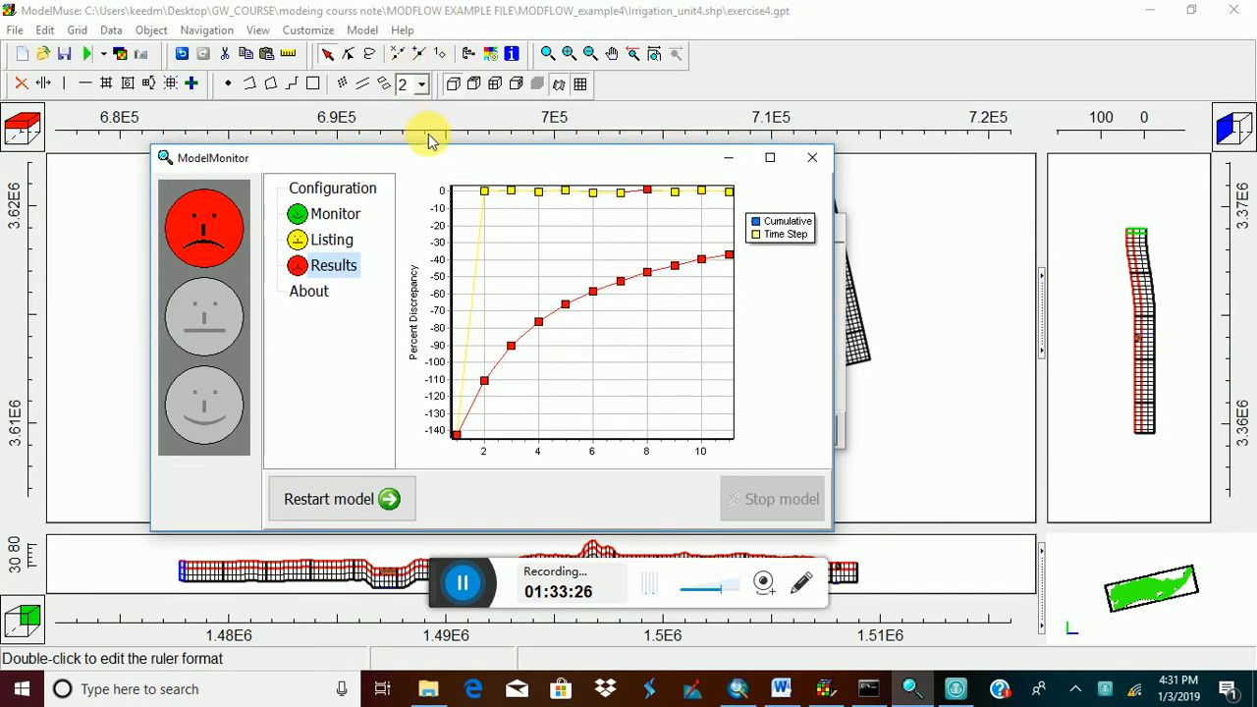
pyautogui.moveTo(426, 162); pyautogui.dragTo(399, 430)
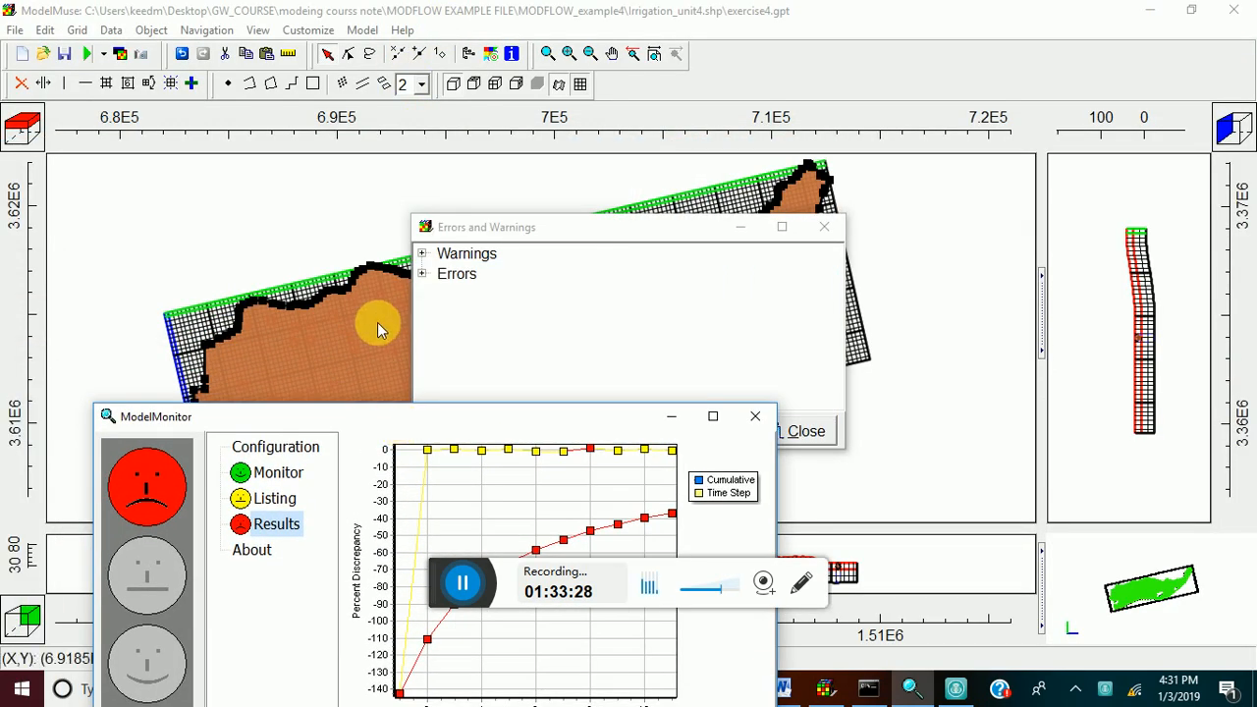
# Expand the parent model errors and examine the names listed for the GHB_1 object.
pyautogui.click(422, 274)
pyautogui.click(442, 295)
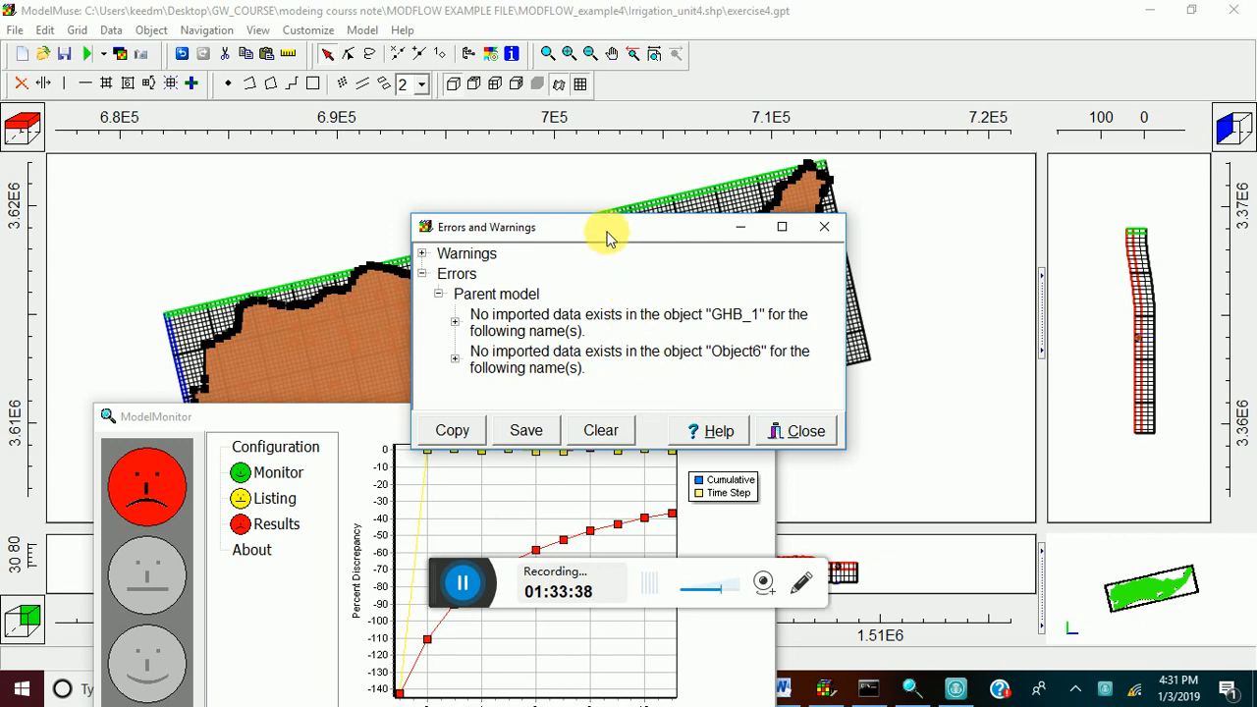
pyautogui.moveTo(607, 235); pyautogui.dragTo(628, 130)
pyautogui.click(476, 215)
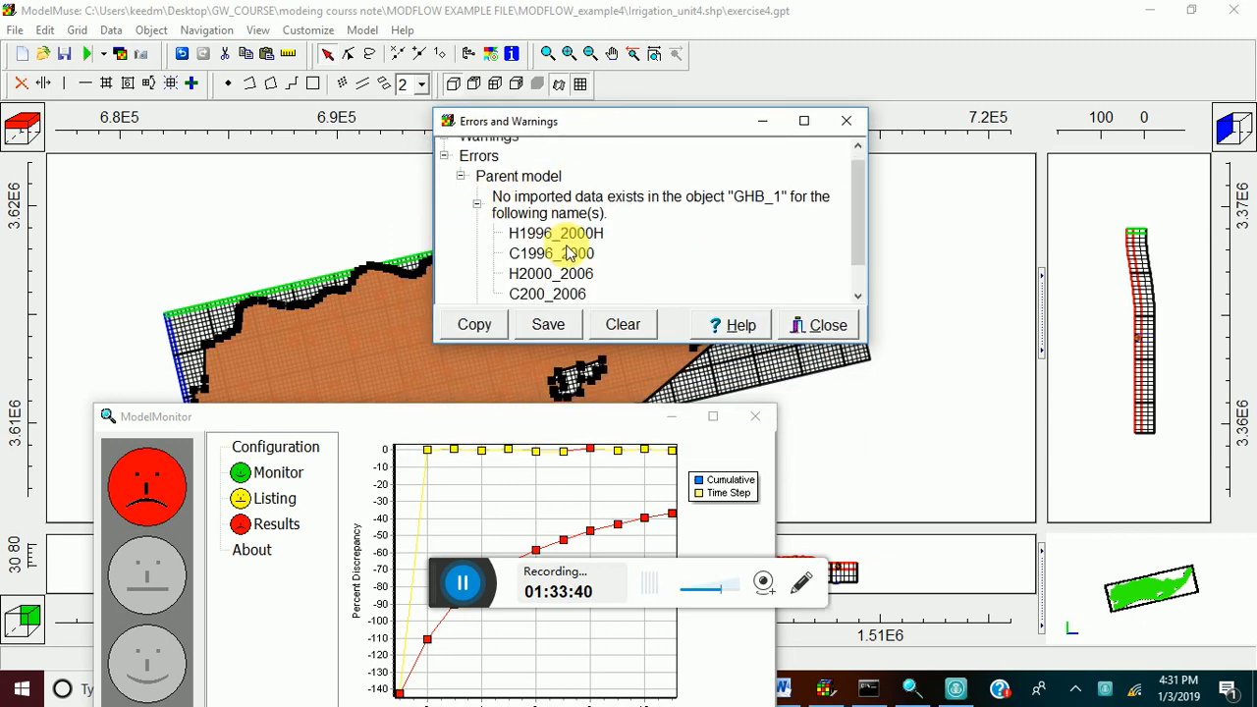
pyautogui.scroll(1, 565, 256)
pyautogui.scroll(-1, 580, 251)
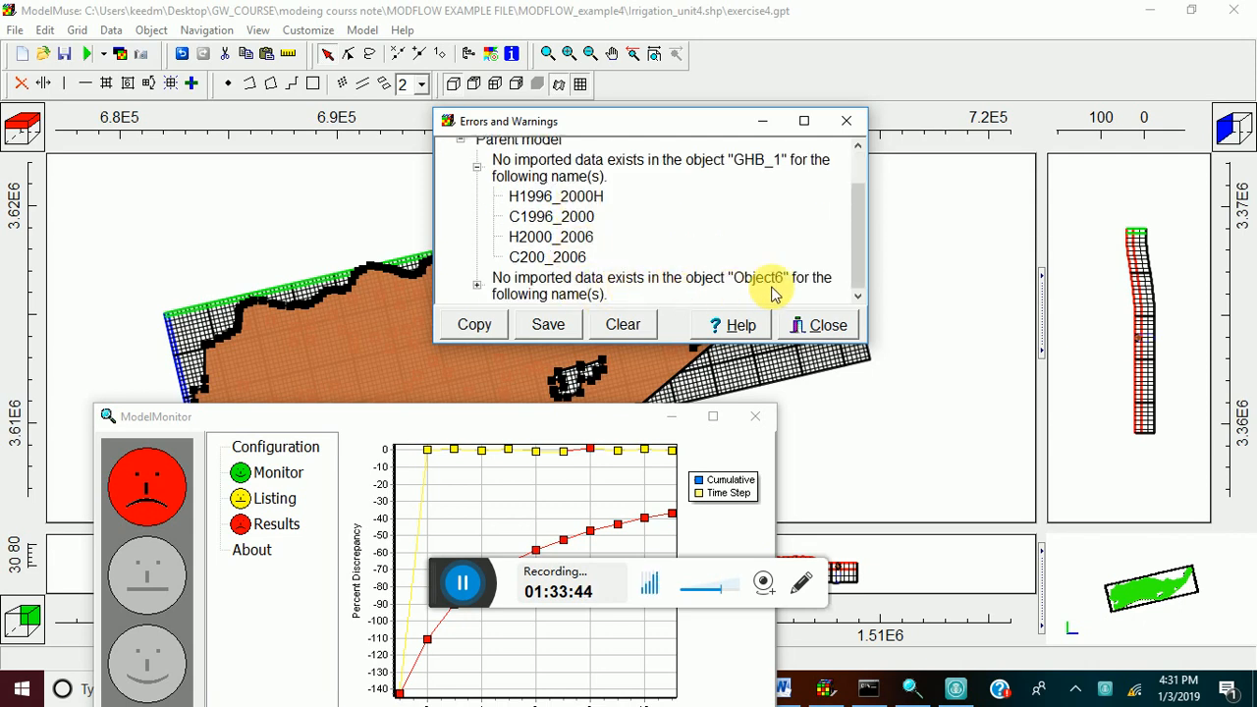
# Examine the missing imported data names for Object6, compare them with those of GHB_1, and close the error report.
pyautogui.click(478, 286)
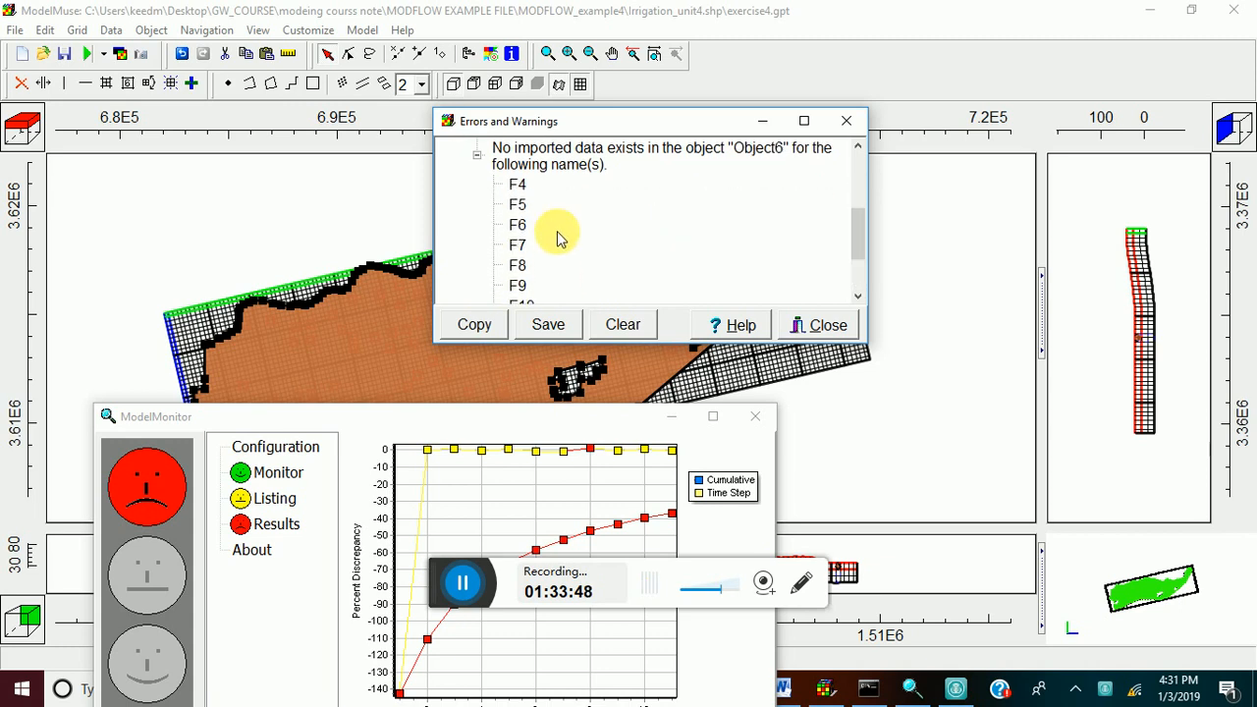
pyautogui.scroll(-2, 560, 238)
pyautogui.scroll(3, 560, 239)
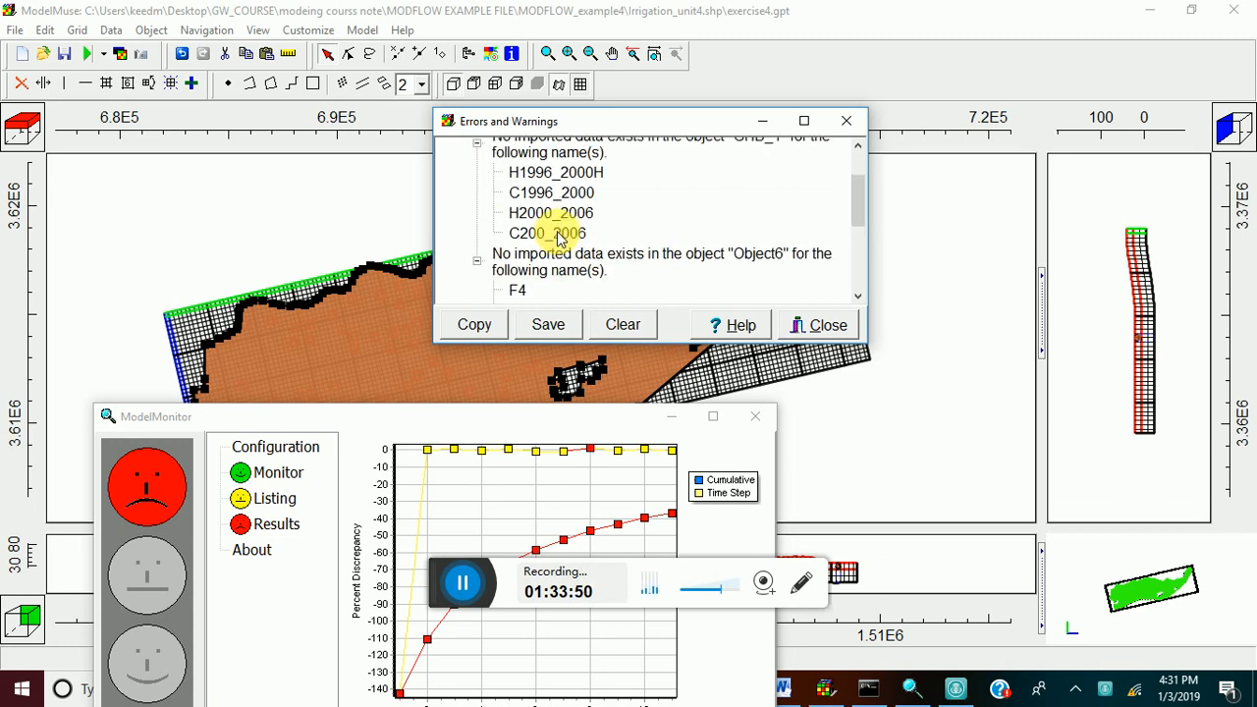
pyautogui.scroll(-2, 557, 239)
pyautogui.scroll(2, 557, 239)
pyautogui.scroll(-3, 557, 239)
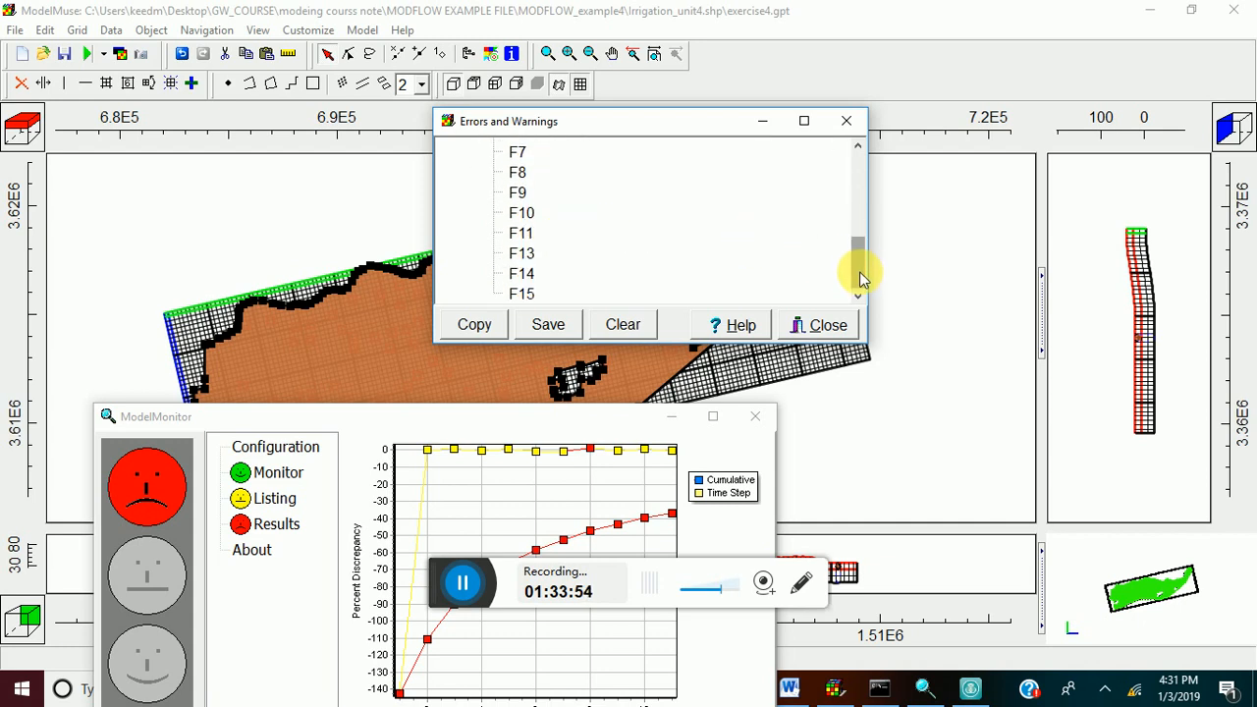
pyautogui.moveTo(859, 273); pyautogui.dragTo(866, 197)
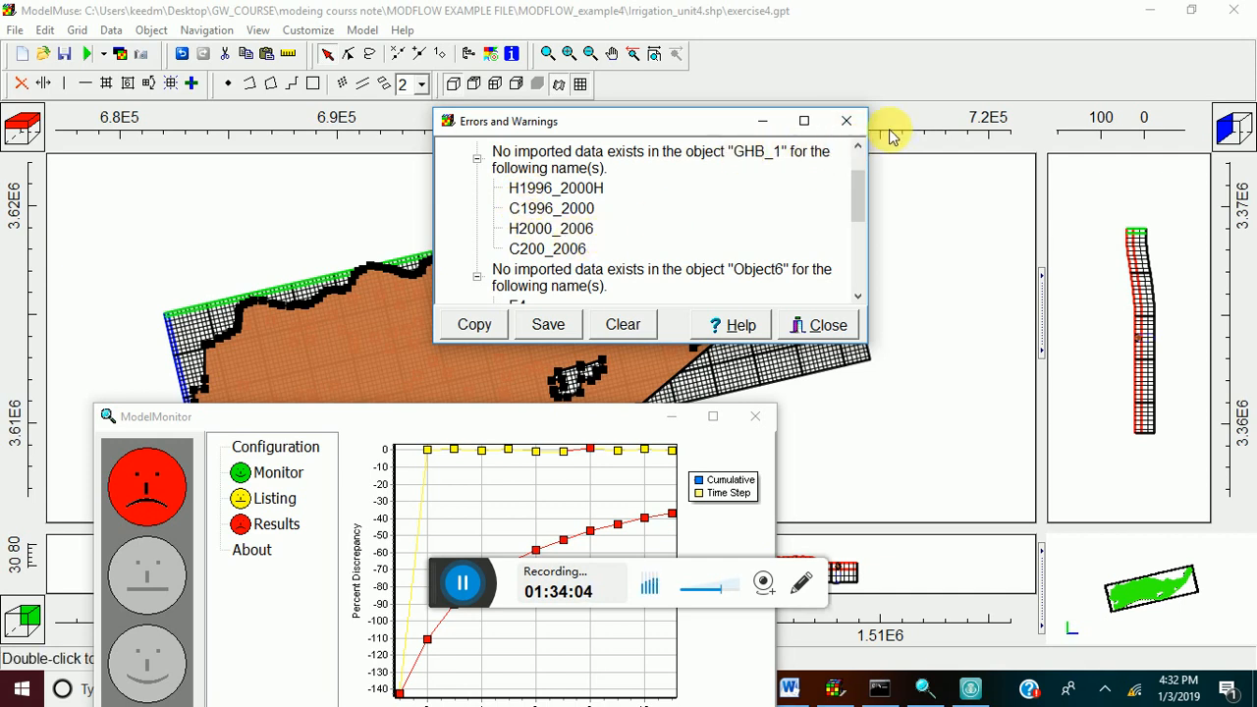
pyautogui.click(847, 121)
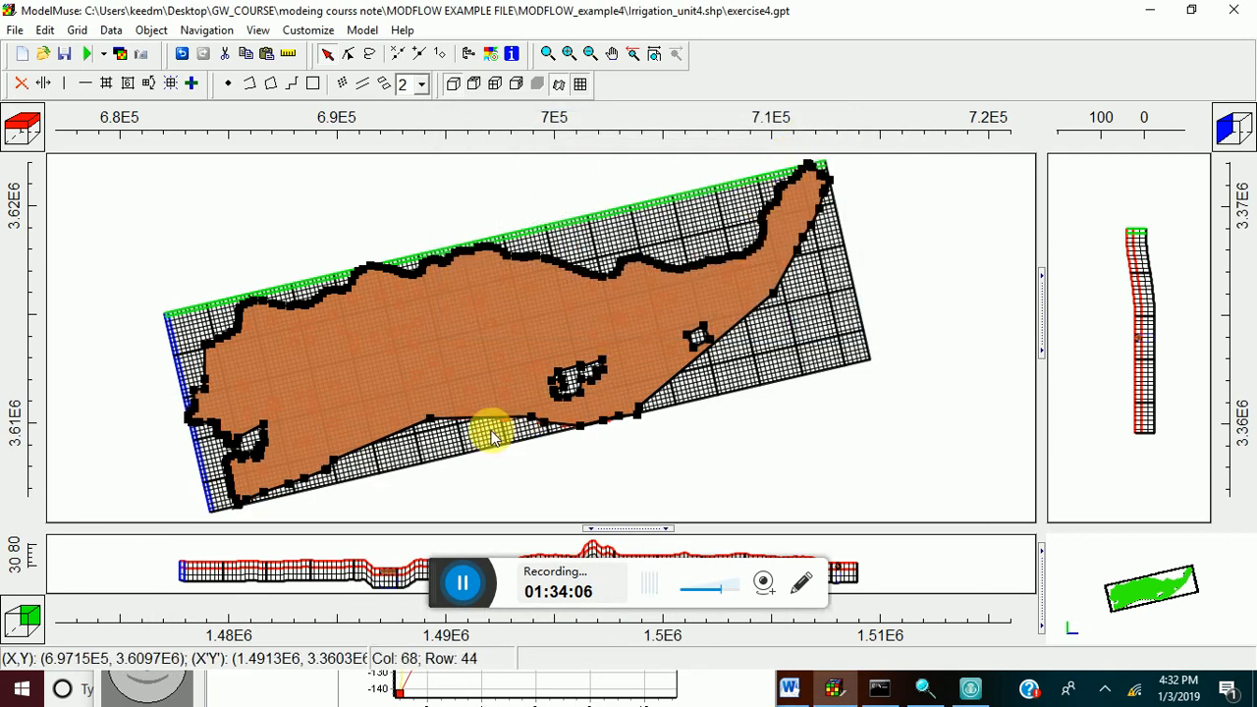
# Hide the CHD, EVT, RCH and WEL package objects so that only the GHB package remains shown among the MODFLOW features.
pyautogui.click(469, 53)
pyautogui.click(873, 89)
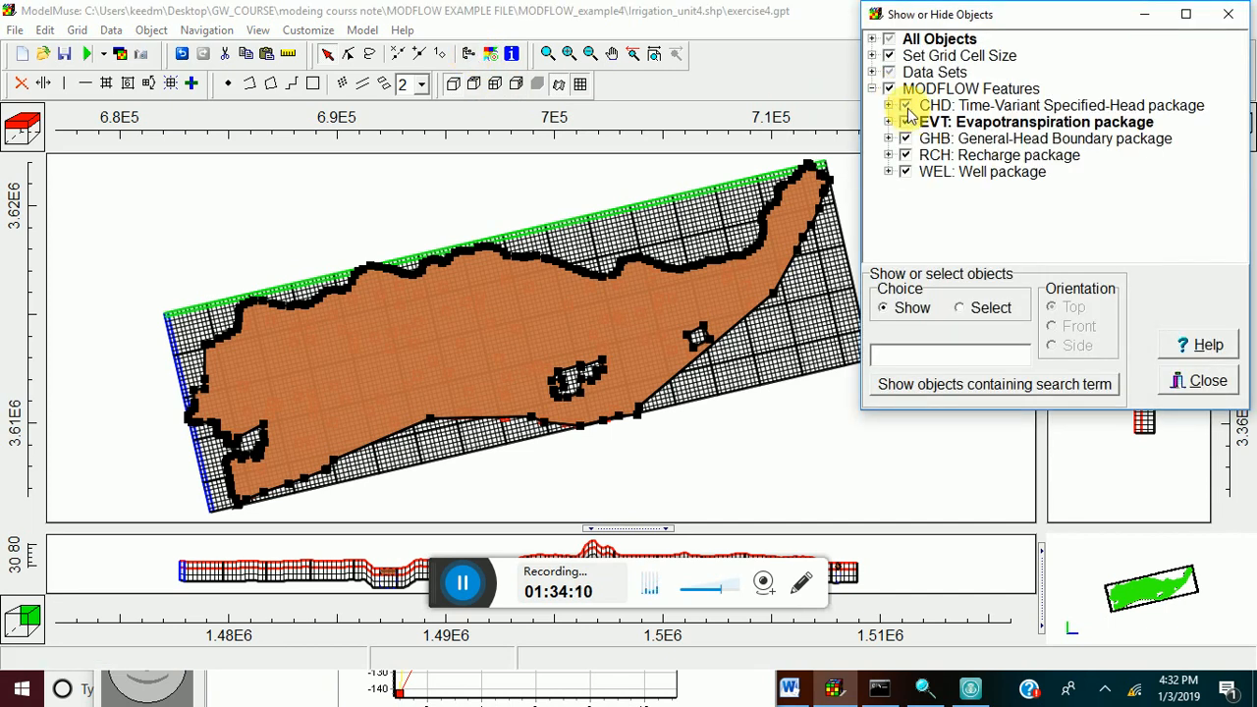
pyautogui.click(905, 106)
pyautogui.click(904, 122)
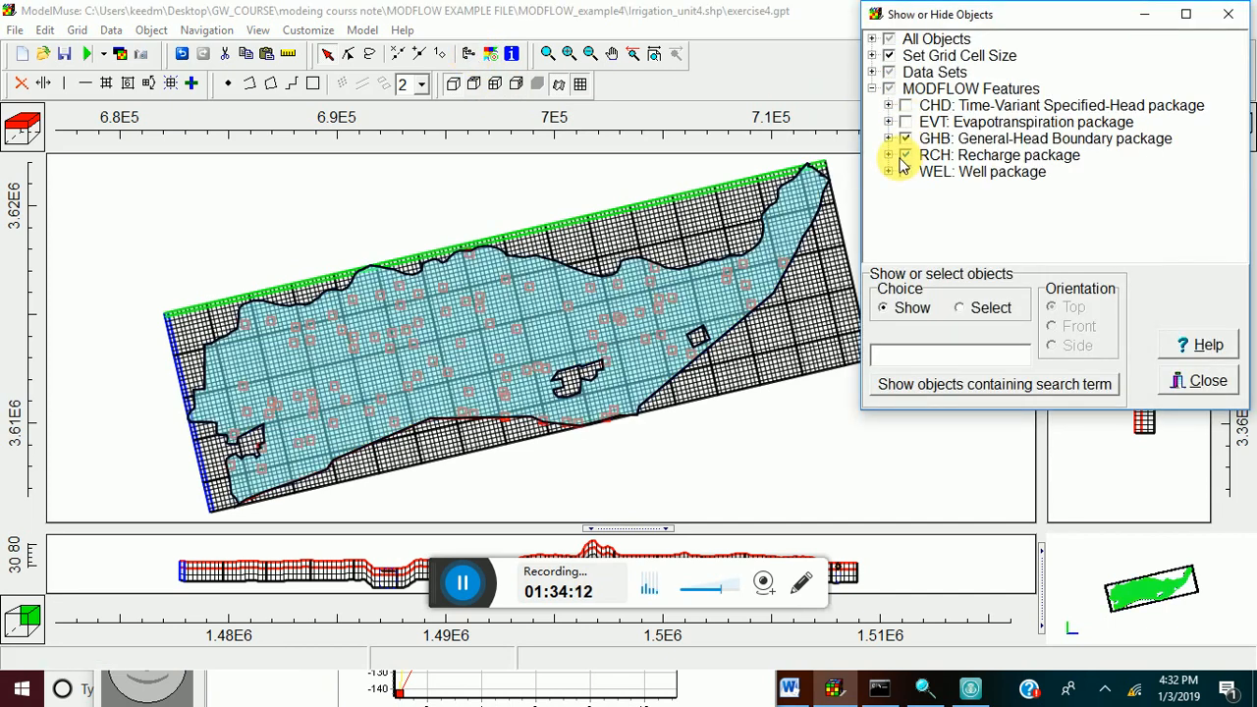
pyautogui.click(906, 155)
pyautogui.click(905, 172)
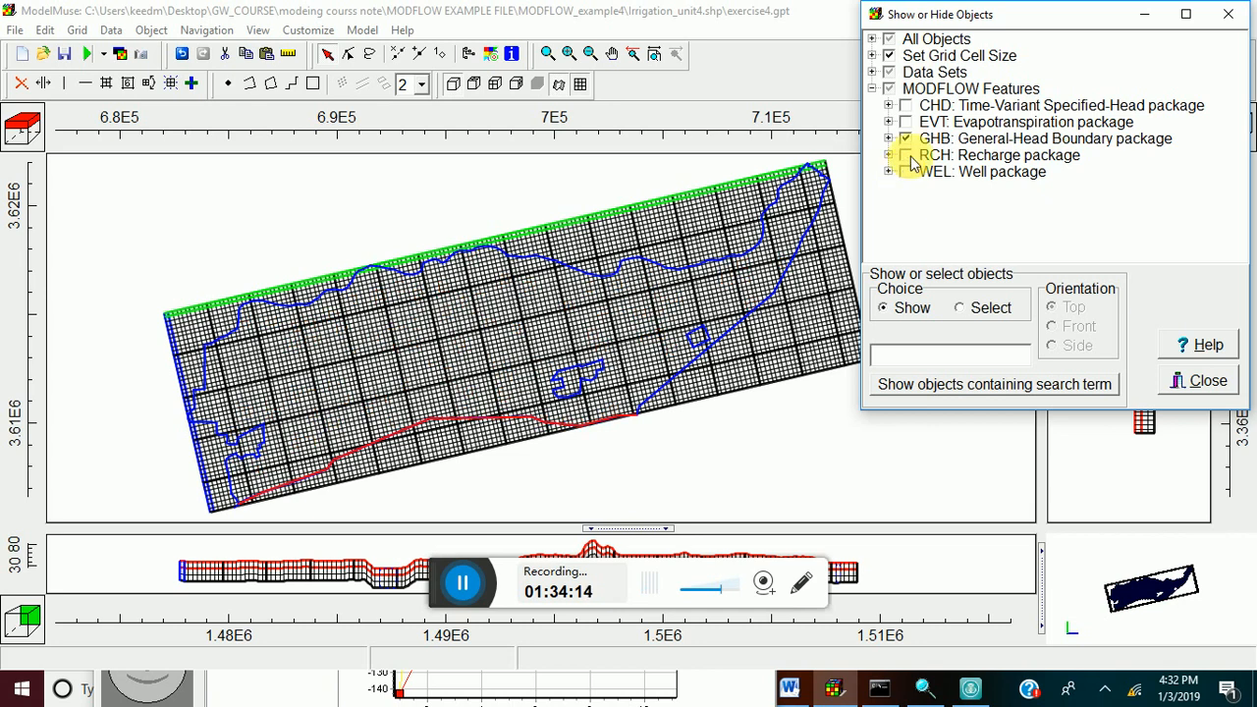
# Open the MODFLOW features of the general-head boundary line along the southern edge and set its 1995–1996 boundary head to 100.
pyautogui.doubleClick(435, 424)
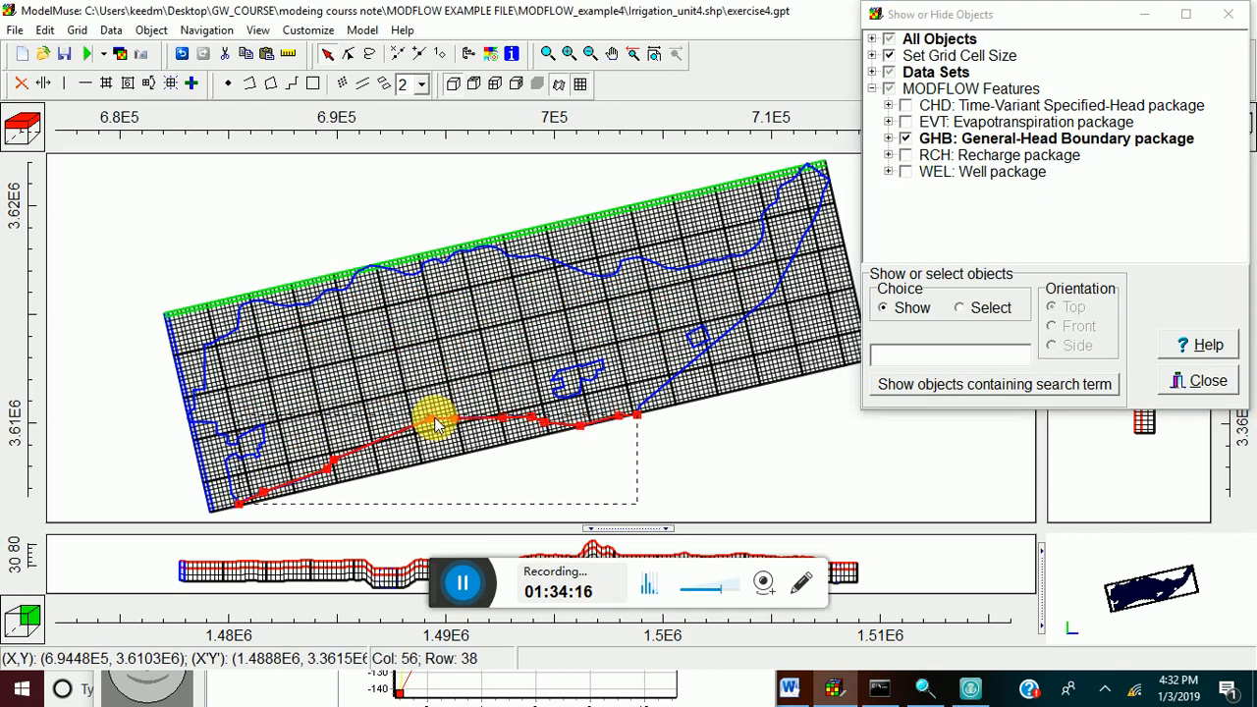
pyautogui.click(252, 47)
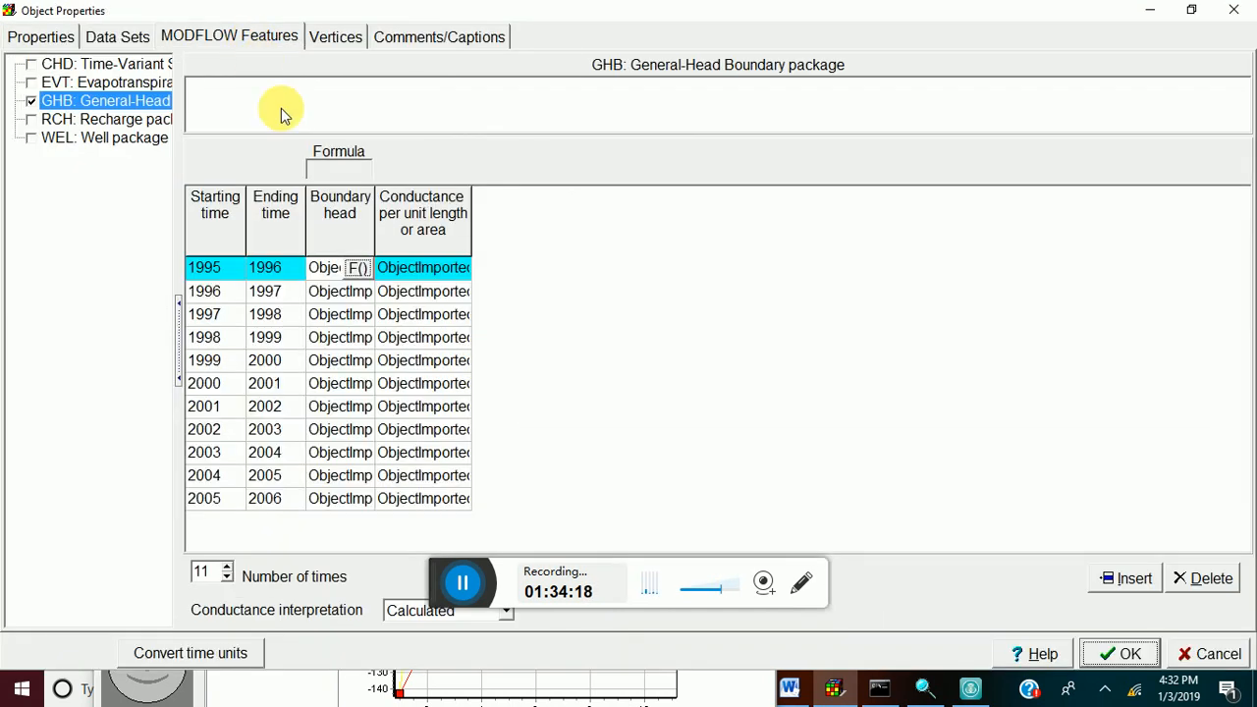
pyautogui.click(355, 271)
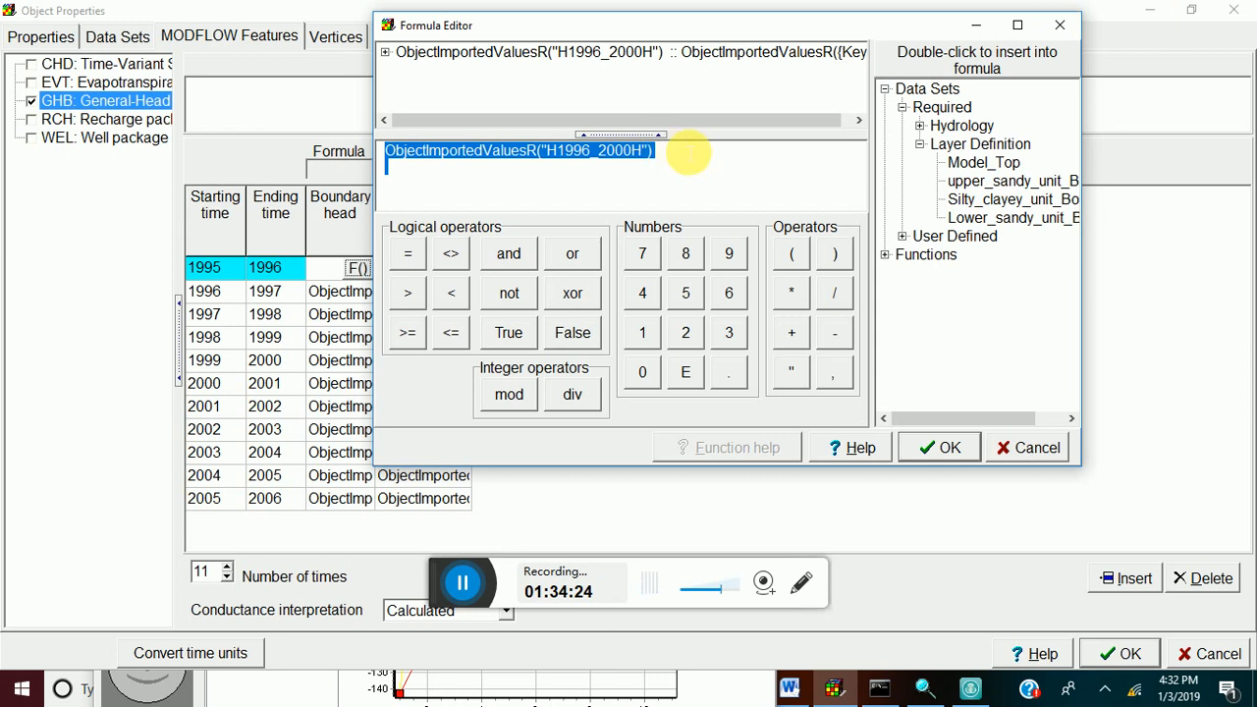
pyautogui.write('100')
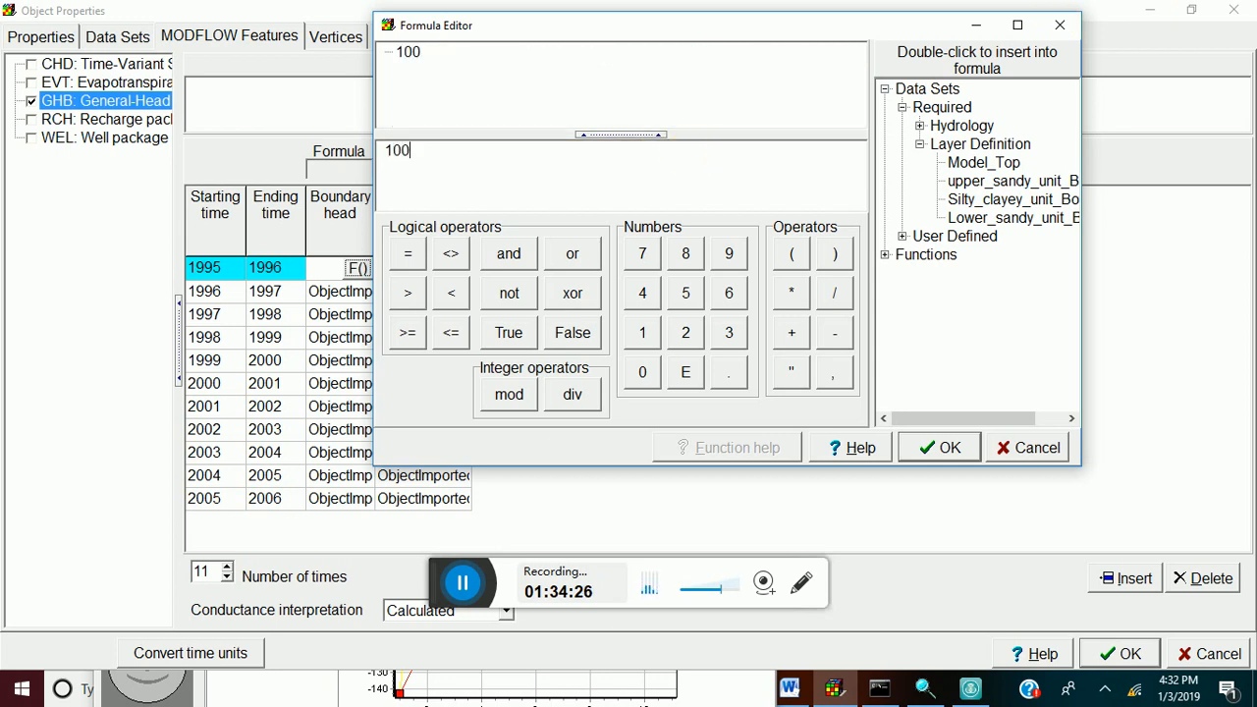
pyautogui.click(949, 447)
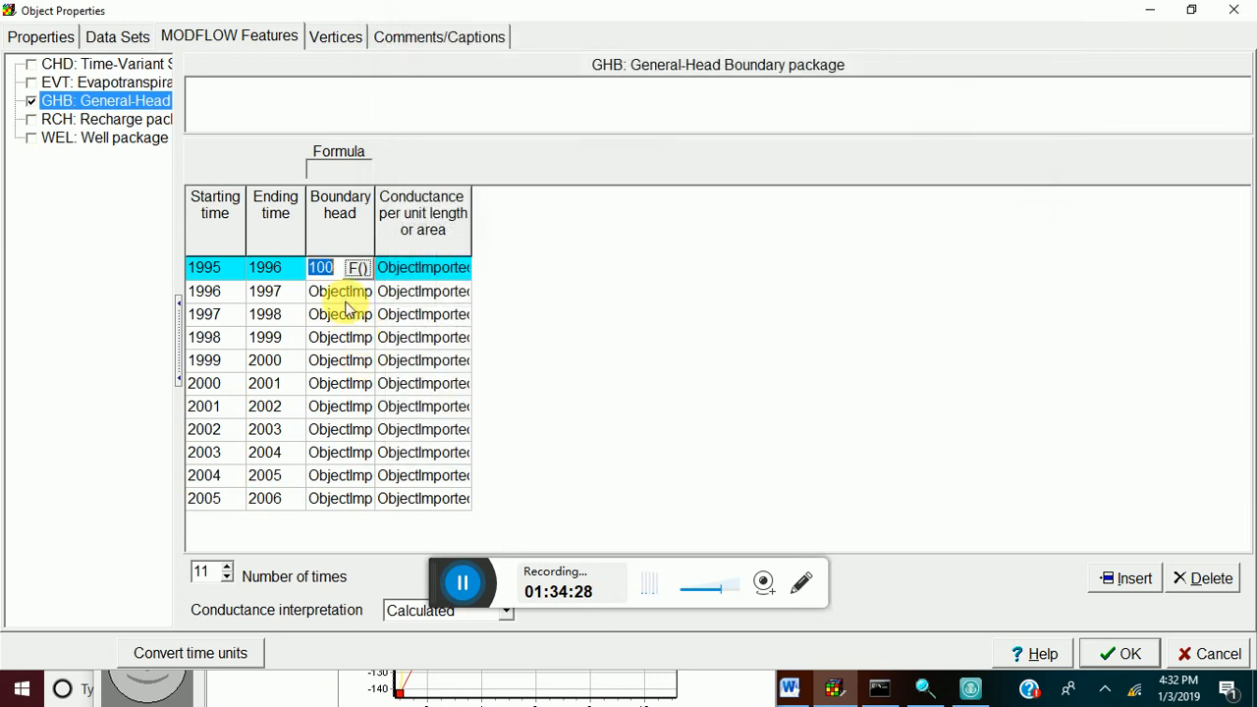
# Set the boundary head to 100 for each yearly period from 1996 to 2000.
pyautogui.click(337, 291)
pyautogui.write('100')
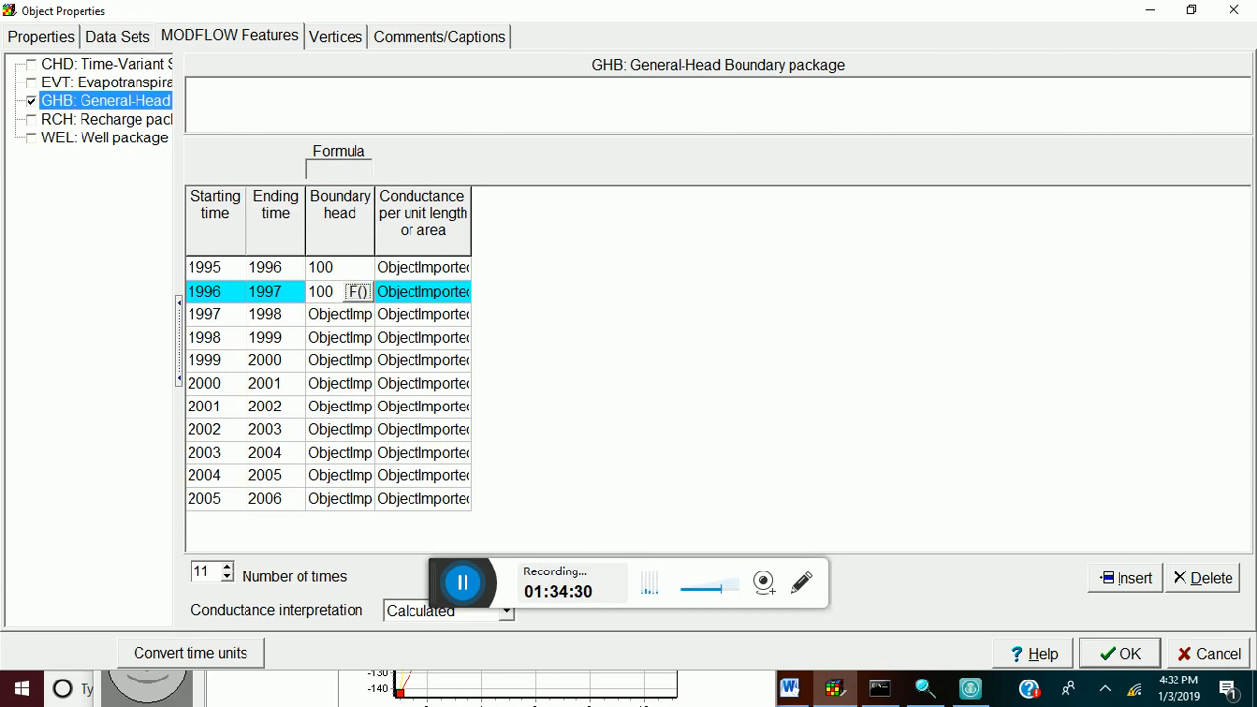
pyautogui.click(324, 316)
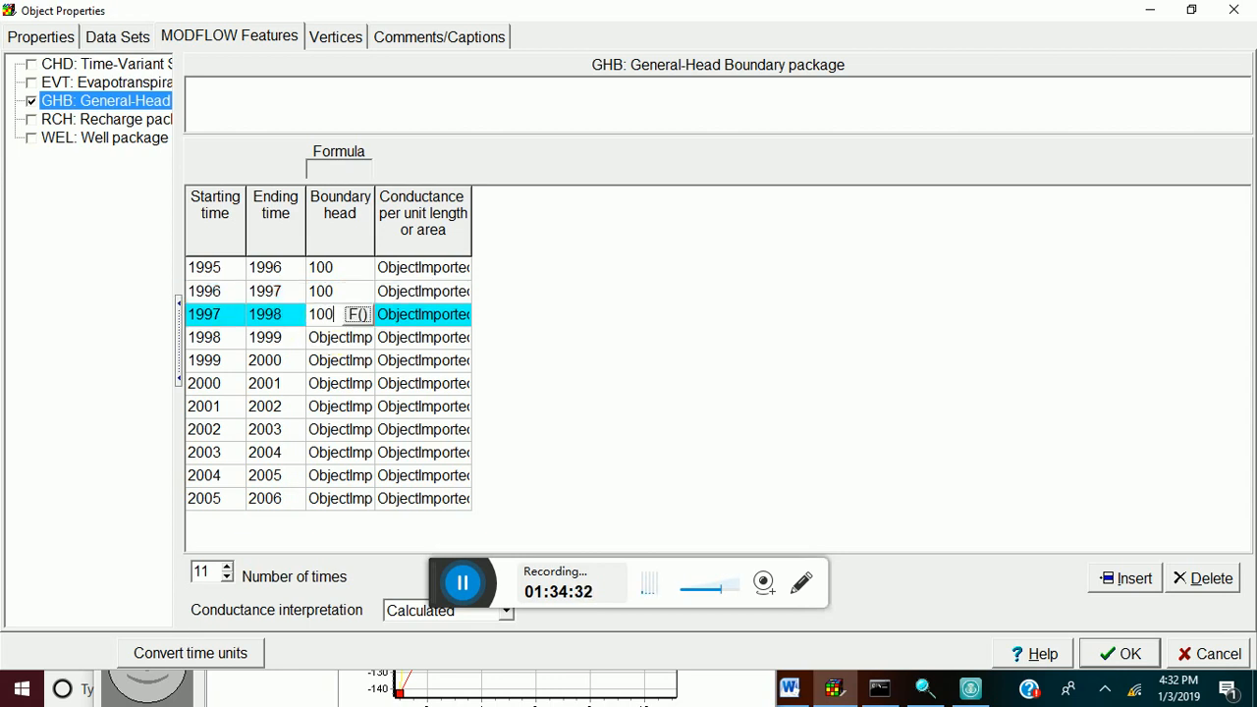
pyautogui.click(345, 337)
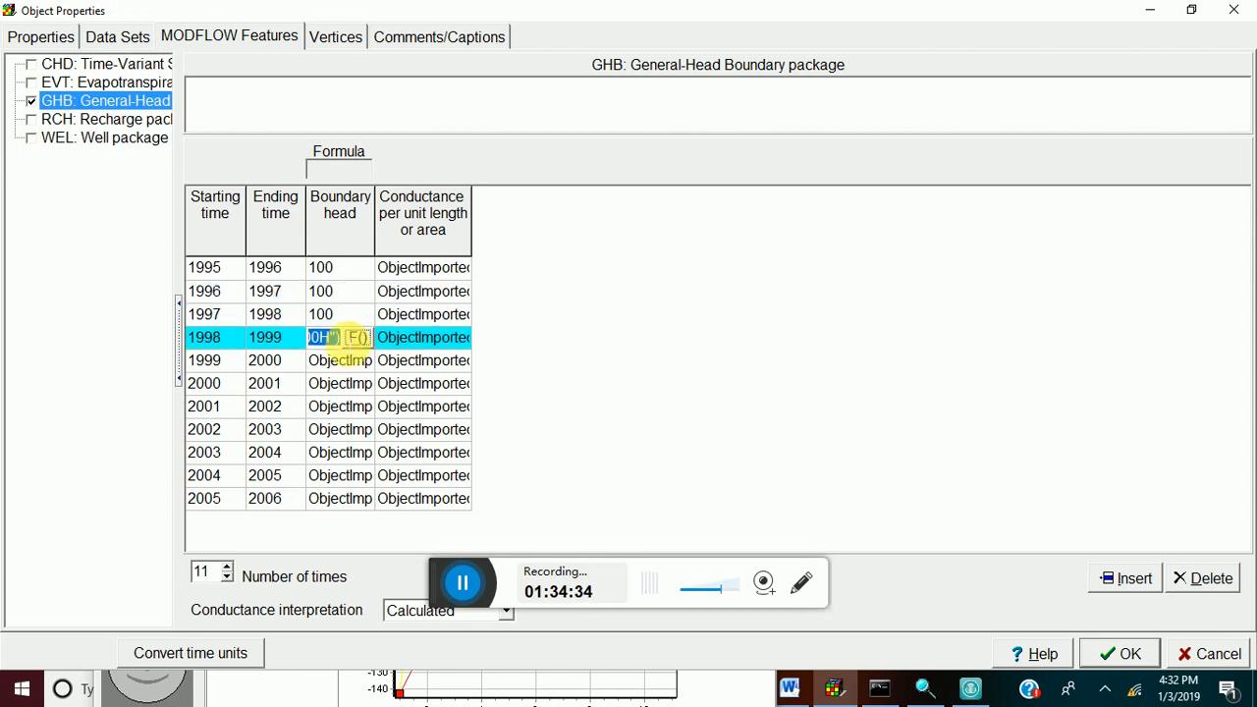
pyautogui.write('100')
pyautogui.click(337, 360)
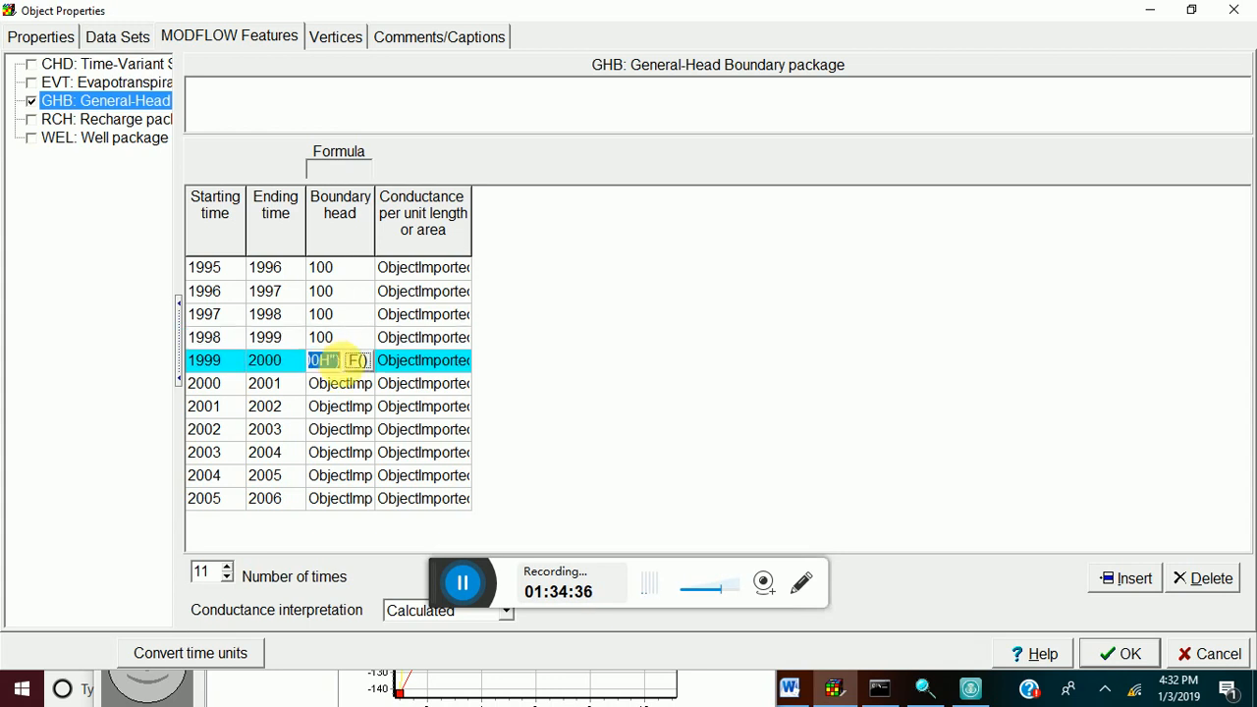
pyautogui.write('100')
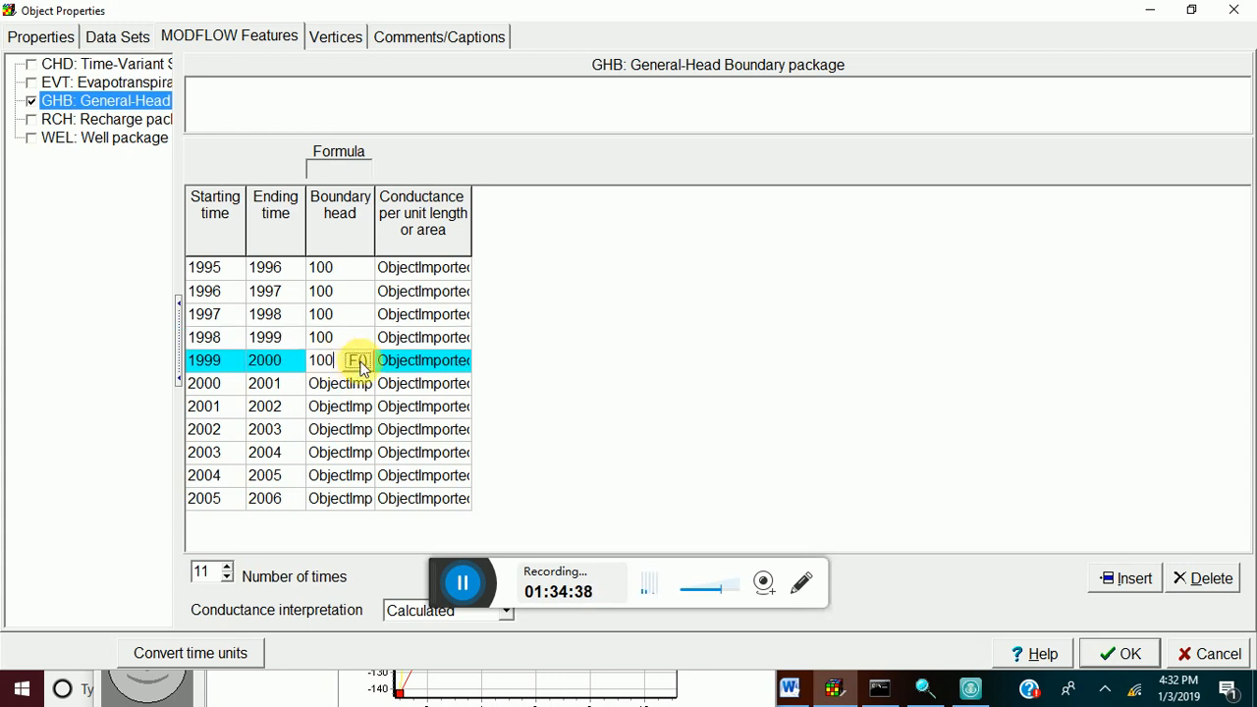
# Set the boundary head to 88 for each yearly period from 2000 to 2005.
pyautogui.click(344, 386)
pyautogui.write('88')
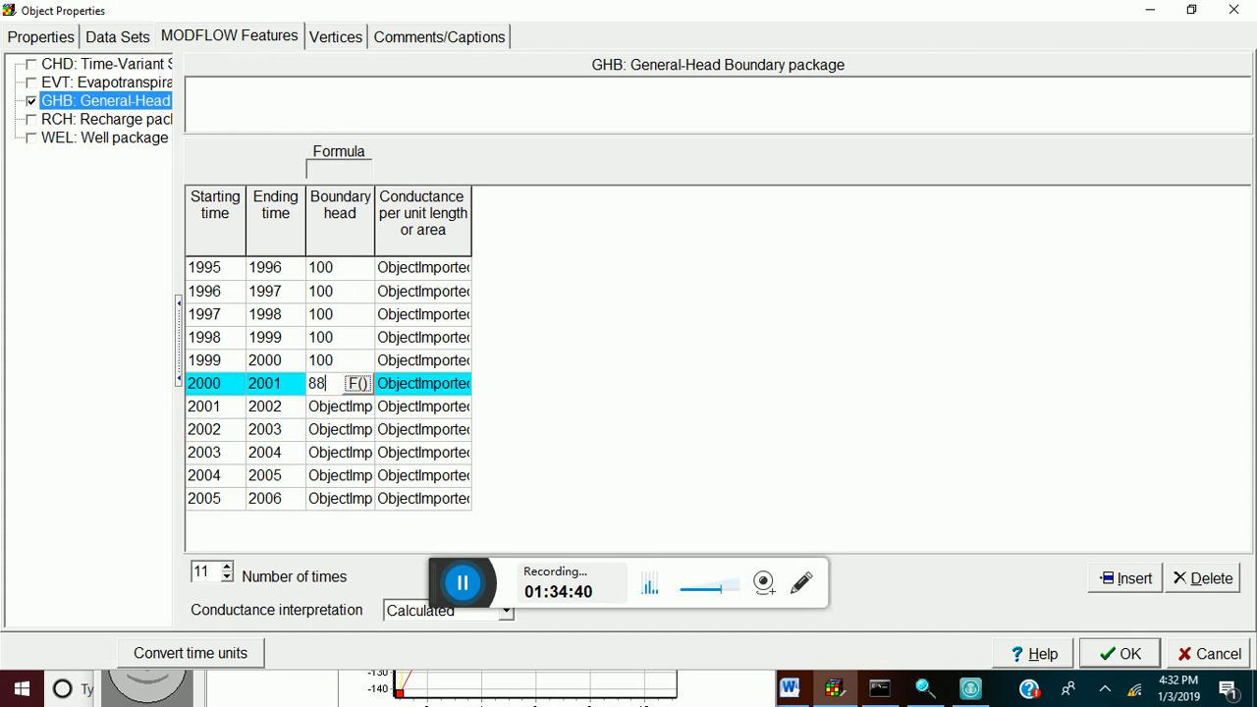
pyautogui.click(325, 407)
pyautogui.write('88')
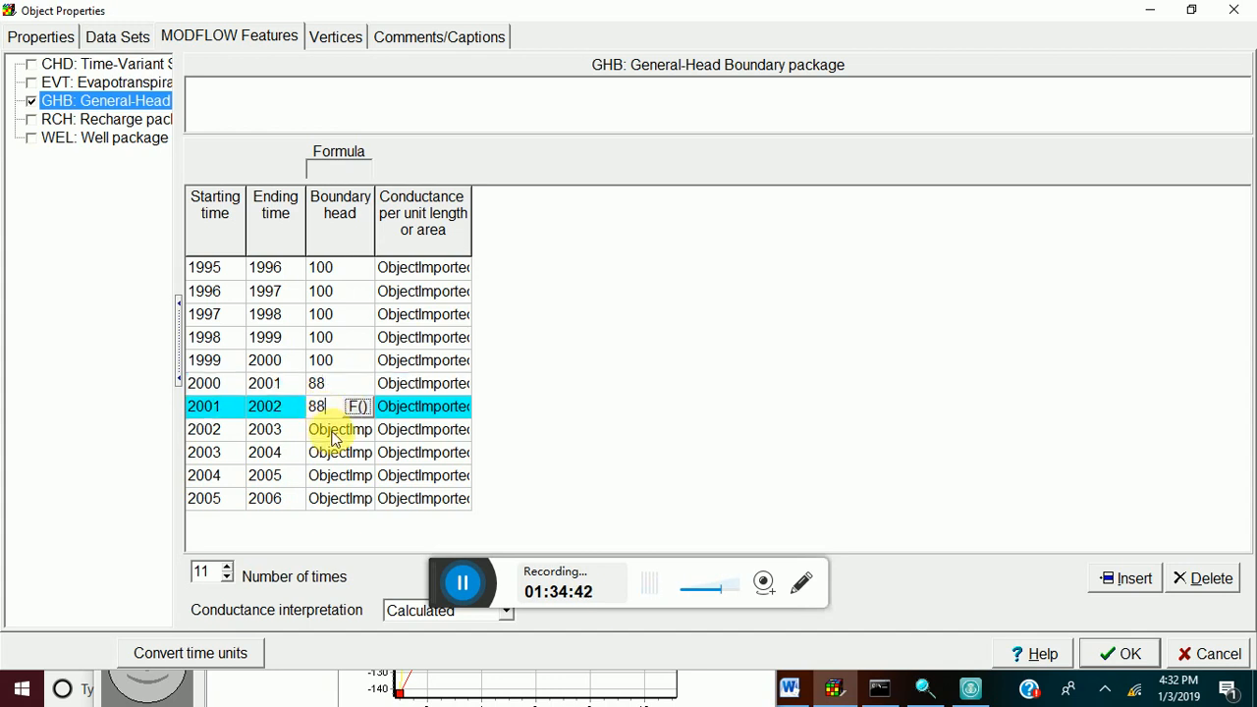
pyautogui.click(329, 429)
pyautogui.write('88')
pyautogui.click(328, 452)
pyautogui.write('88')
pyautogui.click(328, 475)
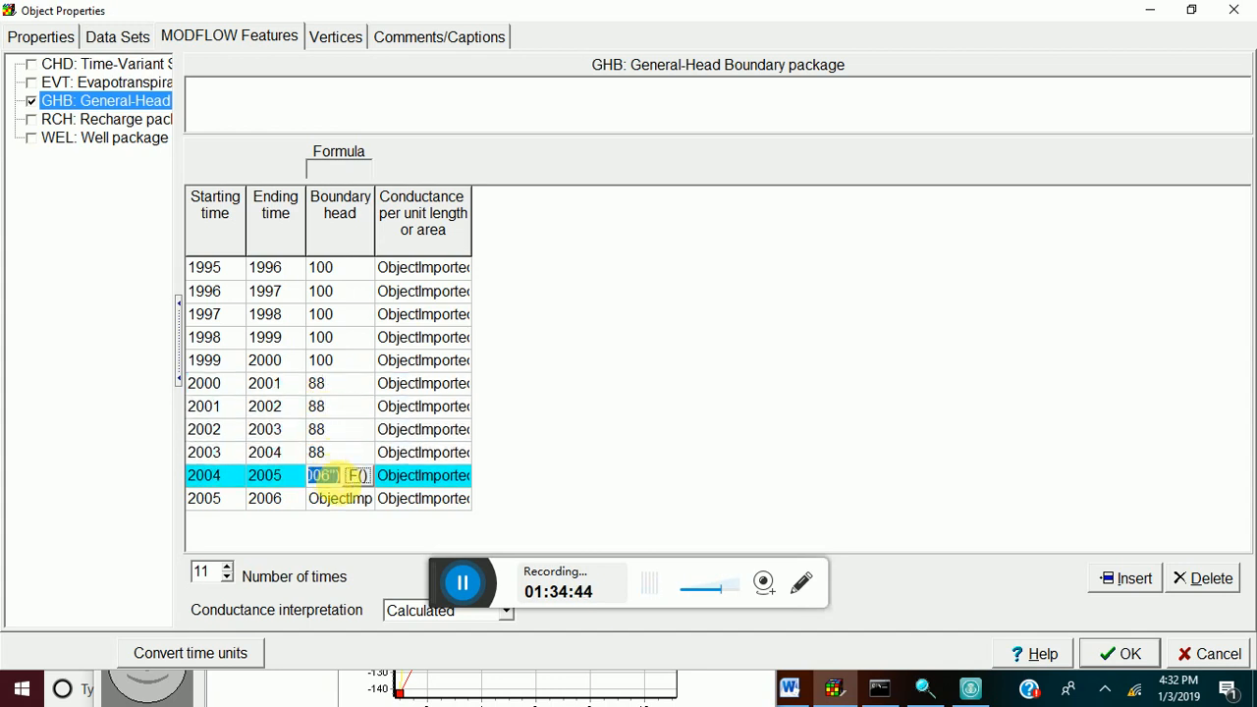
pyautogui.write('88')
# Set the boundary head for the 2005–2006 period to 8.
pyautogui.click(331, 498)
pyautogui.click(356, 498)
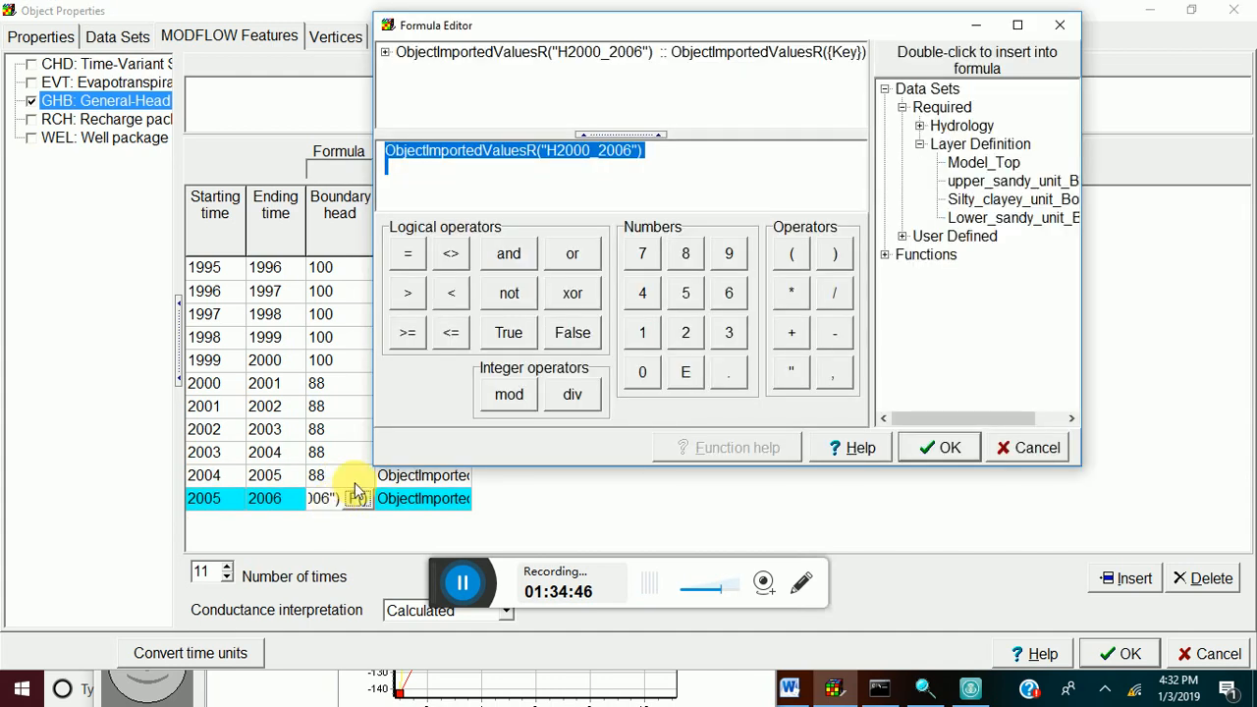
pyautogui.click(1061, 26)
pyautogui.write('8')
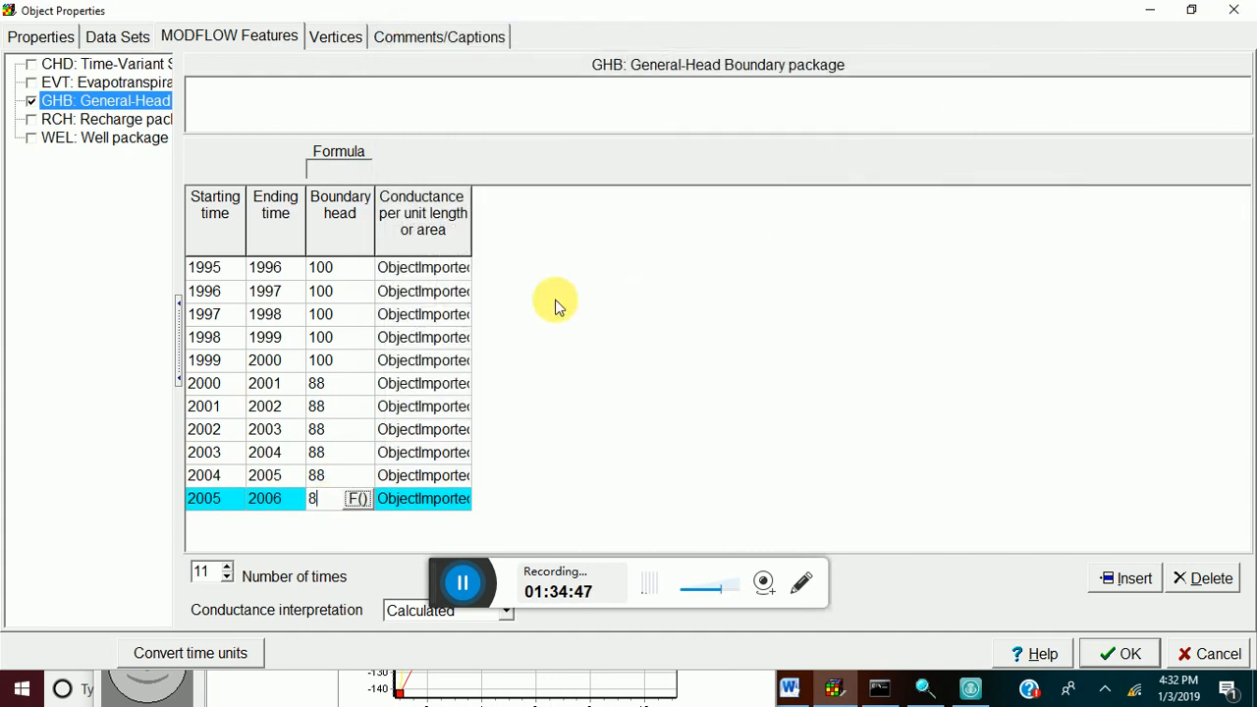
# Set the general-head boundary's conductance to 0.002 for each yearly period from 1995 to 2000.
pyautogui.click(433, 268)
pyautogui.write('0.002')
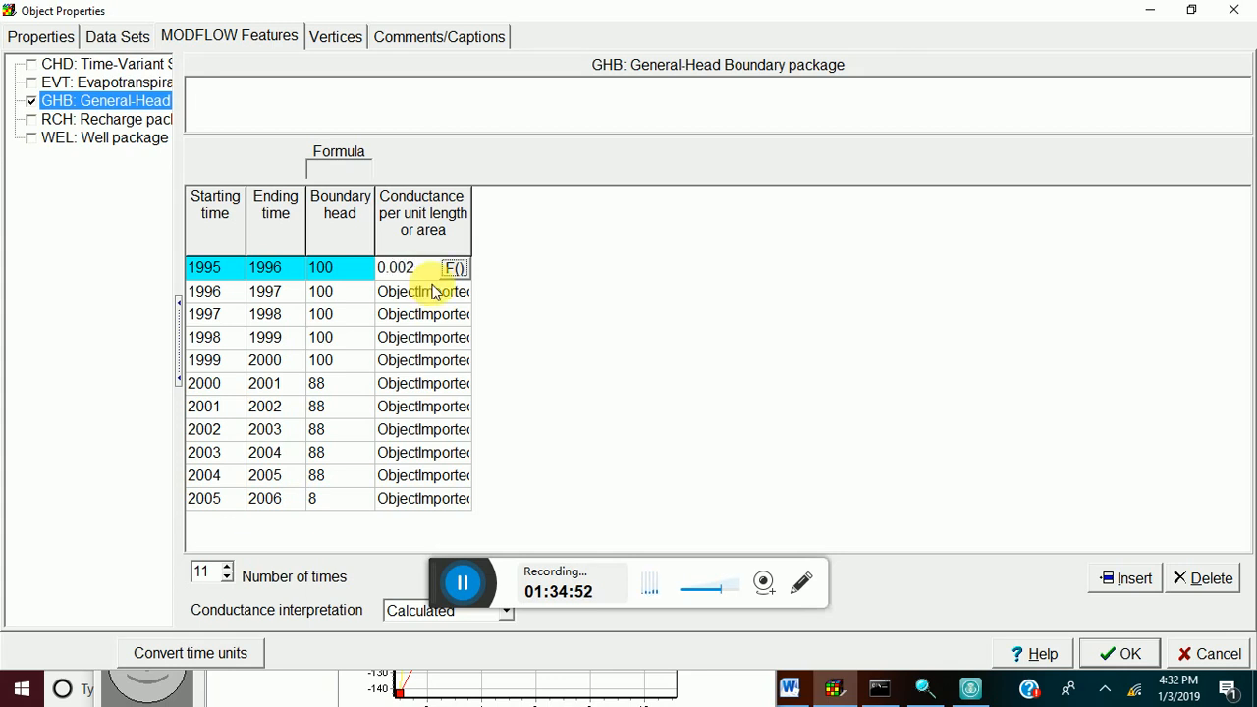
pyautogui.doubleClick(383, 274)
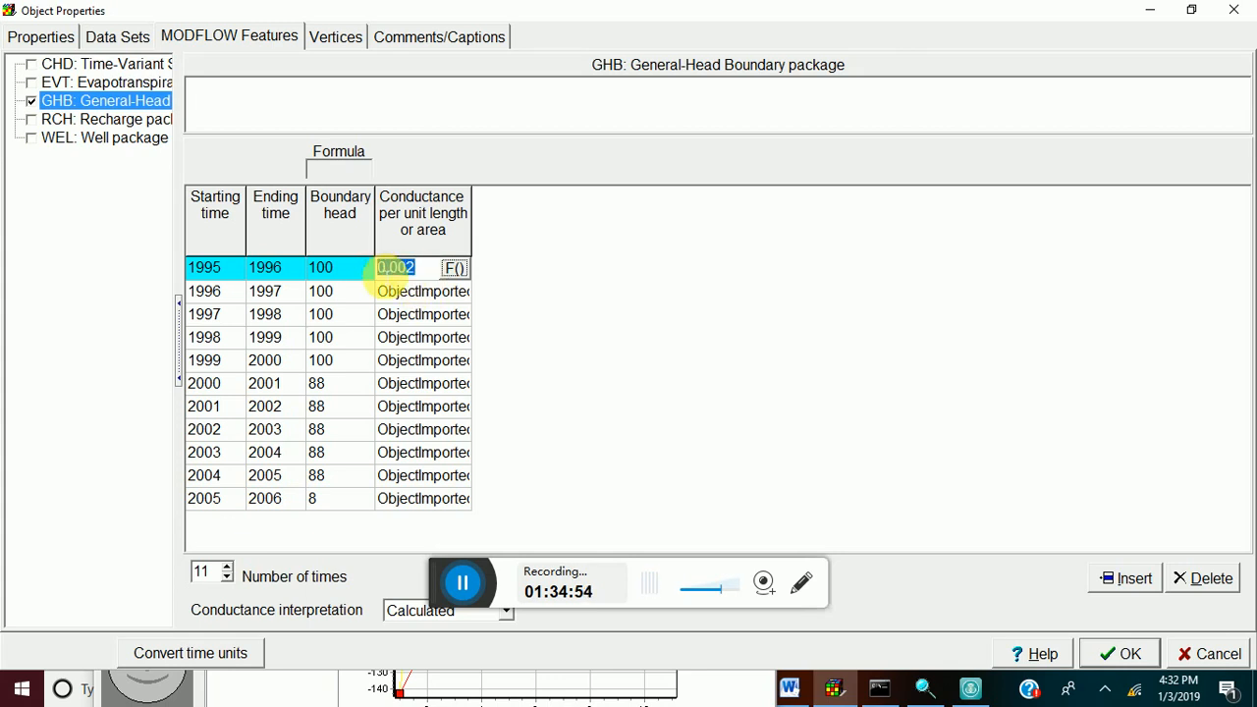
pyautogui.hotkey('ctrl', 'c')
pyautogui.click(405, 292)
pyautogui.hotkey('ctrl', 'v')
pyautogui.click(407, 315)
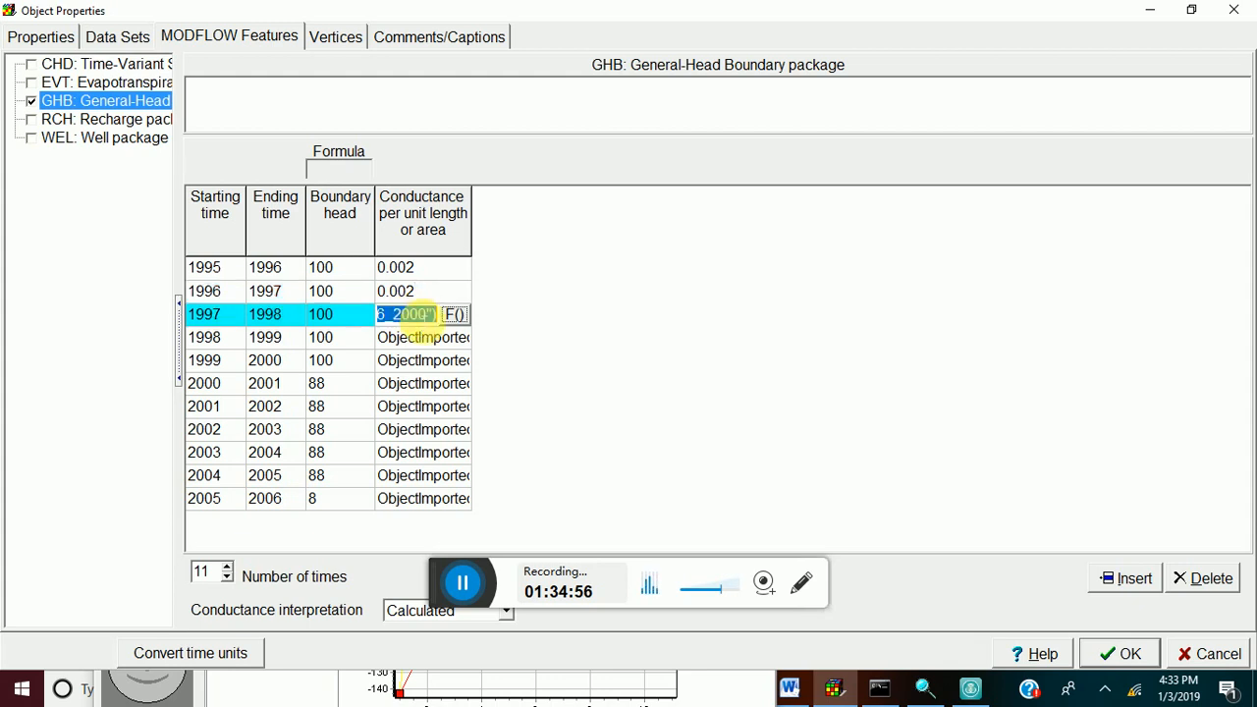
pyautogui.hotkey('ctrl', 'v')
pyautogui.click(407, 336)
pyautogui.hotkey('ctrl', 'v')
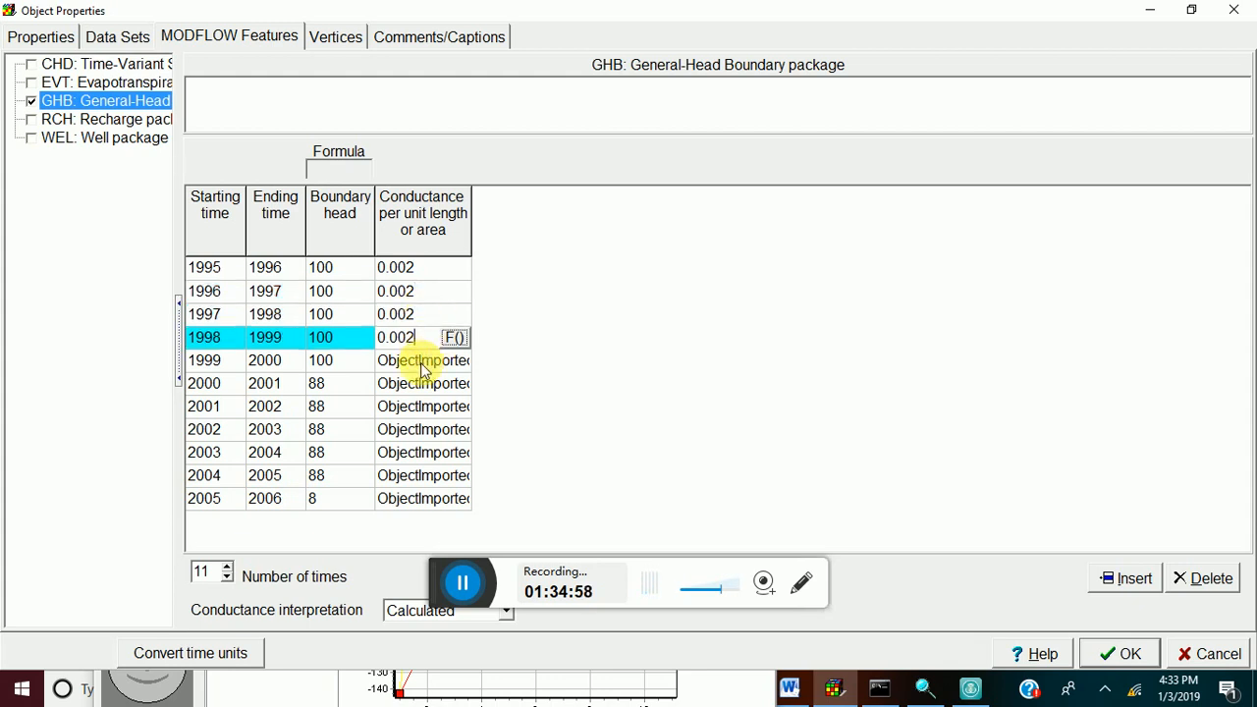
pyautogui.click(422, 362)
pyautogui.hotkey('ctrl', 'v')
# Set the conductance to 0.03 for each yearly period from 2000 to 2006 and accept the boundary's properties.
pyautogui.click(421, 384)
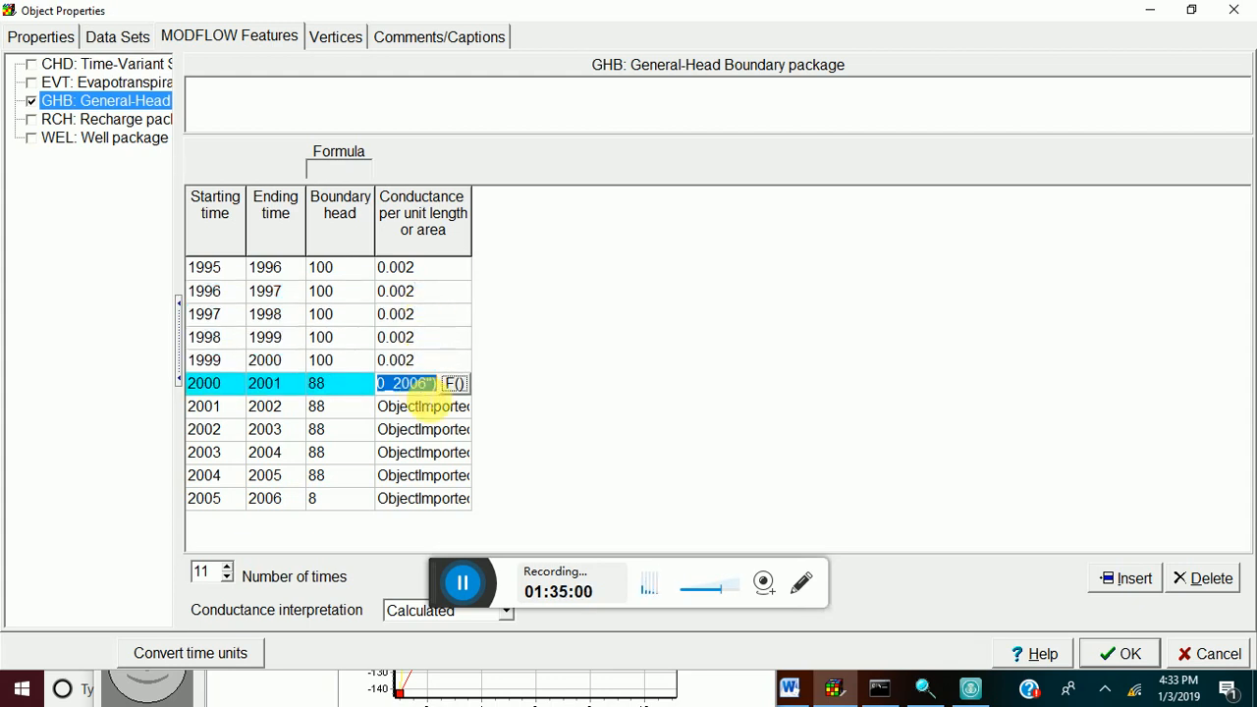
pyautogui.write('0')
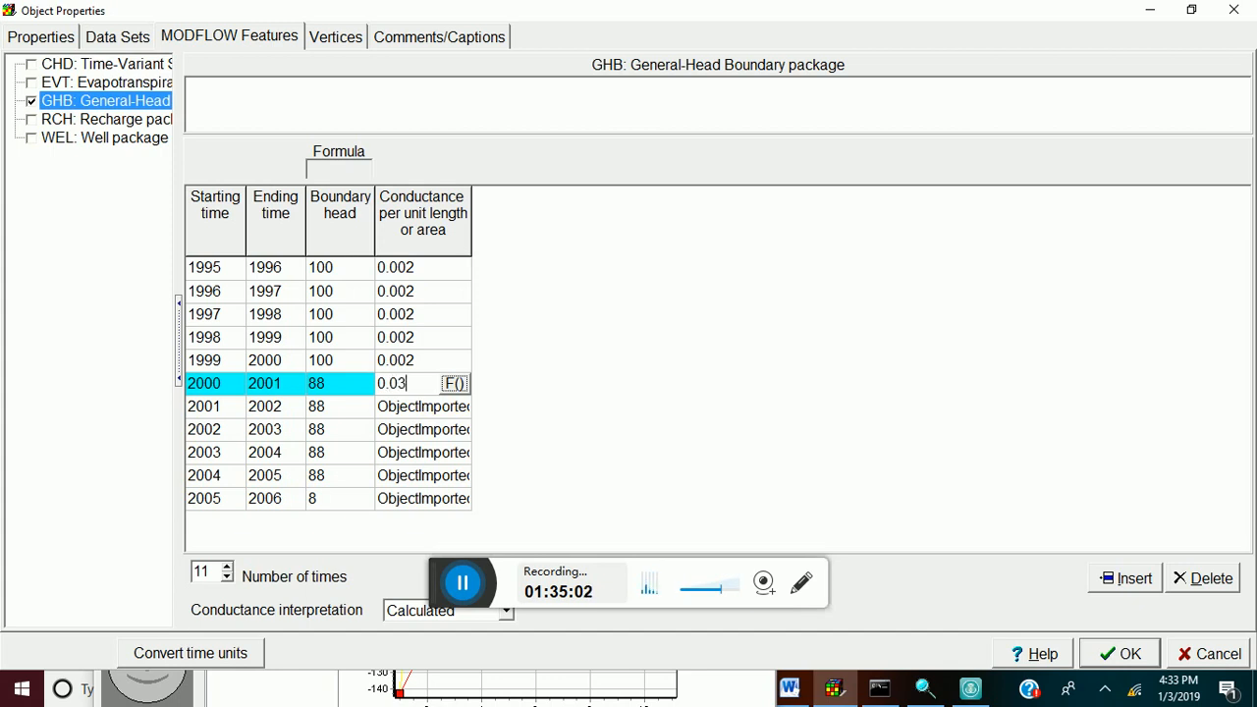
pyautogui.write('.03')
pyautogui.click(365, 387)
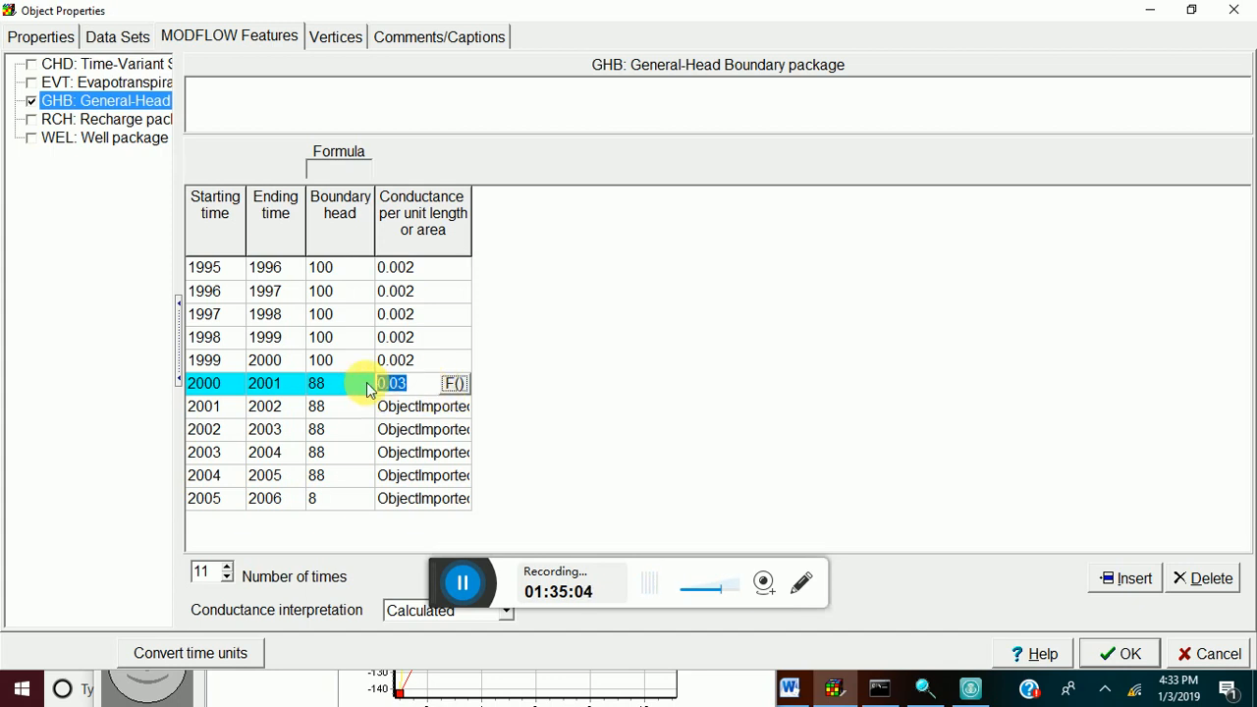
pyautogui.hotkey('ctrl', 'c')
pyautogui.click(400, 410)
pyautogui.hotkey('ctrl', 'v')
pyautogui.click(413, 433)
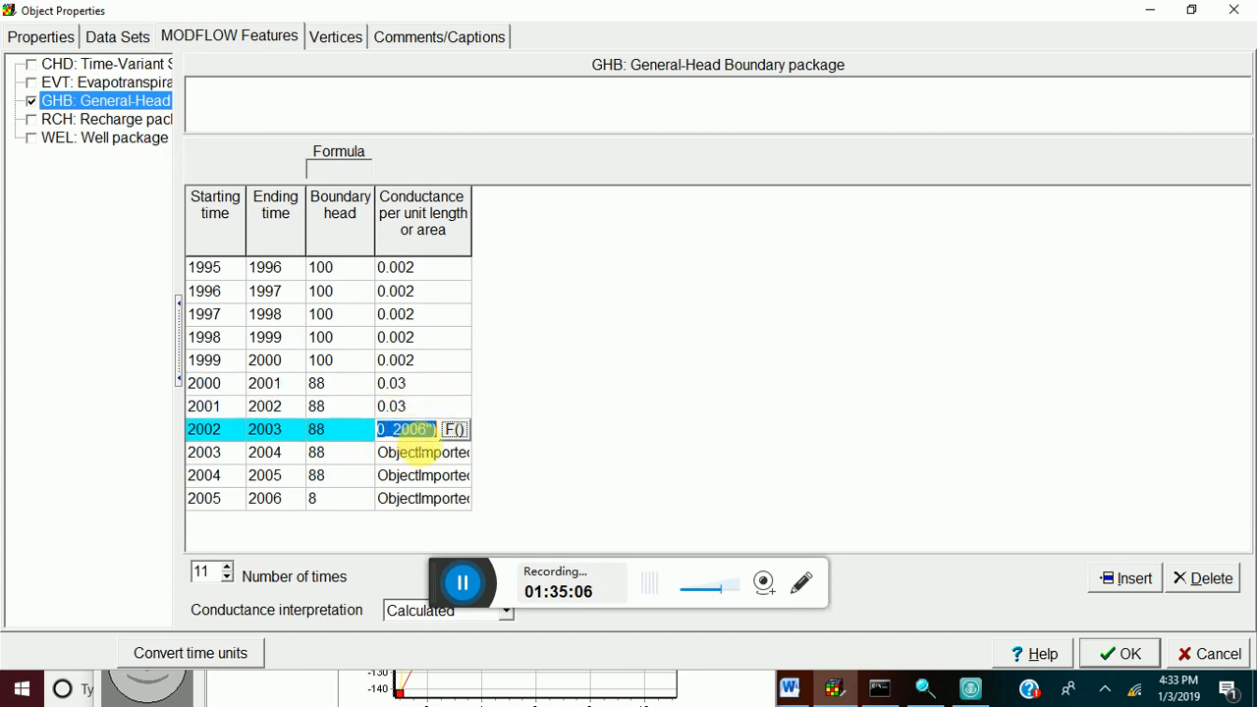
pyautogui.hotkey('ctrl', 'v')
pyautogui.click(415, 452)
pyautogui.hotkey('ctrl', 'v')
pyautogui.click(423, 478)
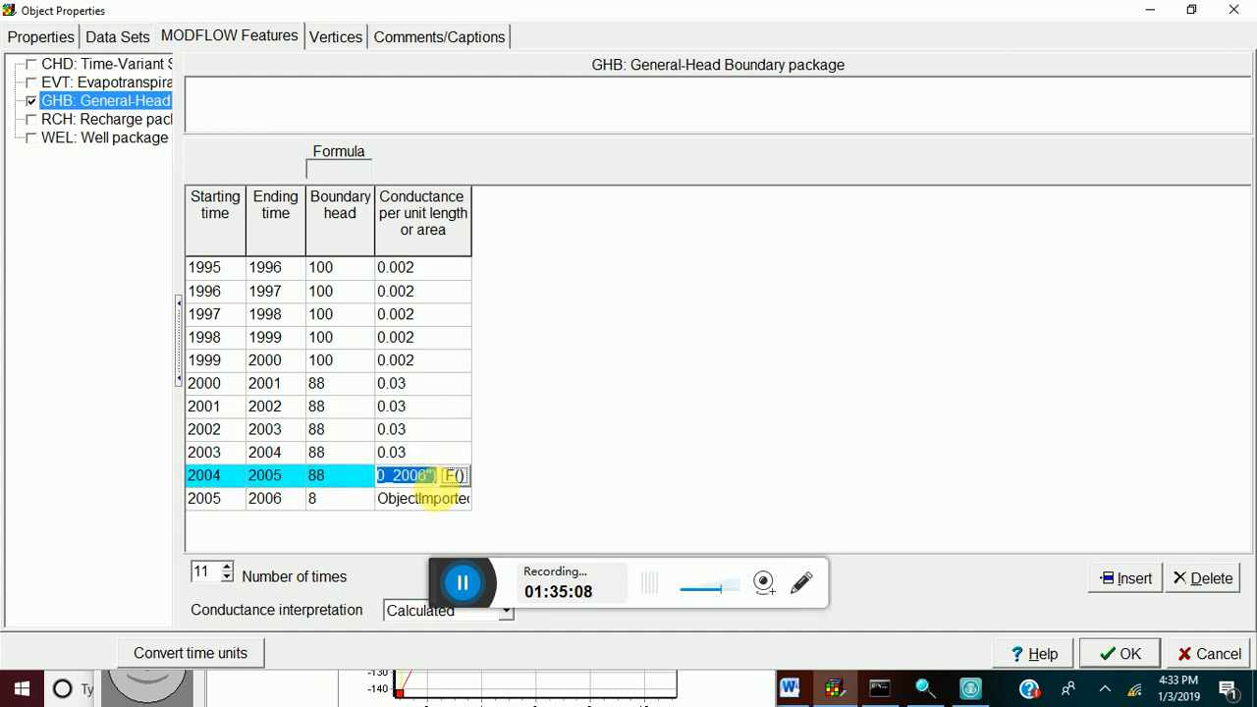
pyautogui.hotkey('ctrl', 'v')
pyautogui.click(433, 501)
pyautogui.hotkey('ctrl', 'v')
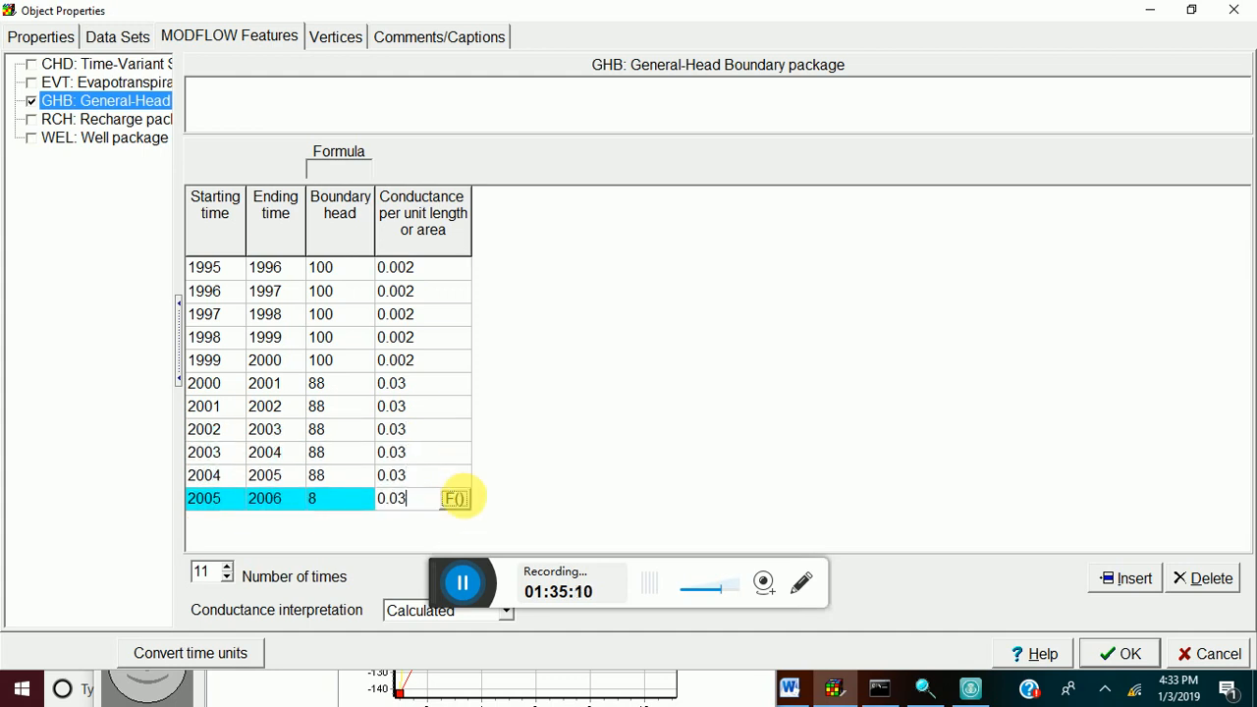
pyautogui.click(1120, 653)
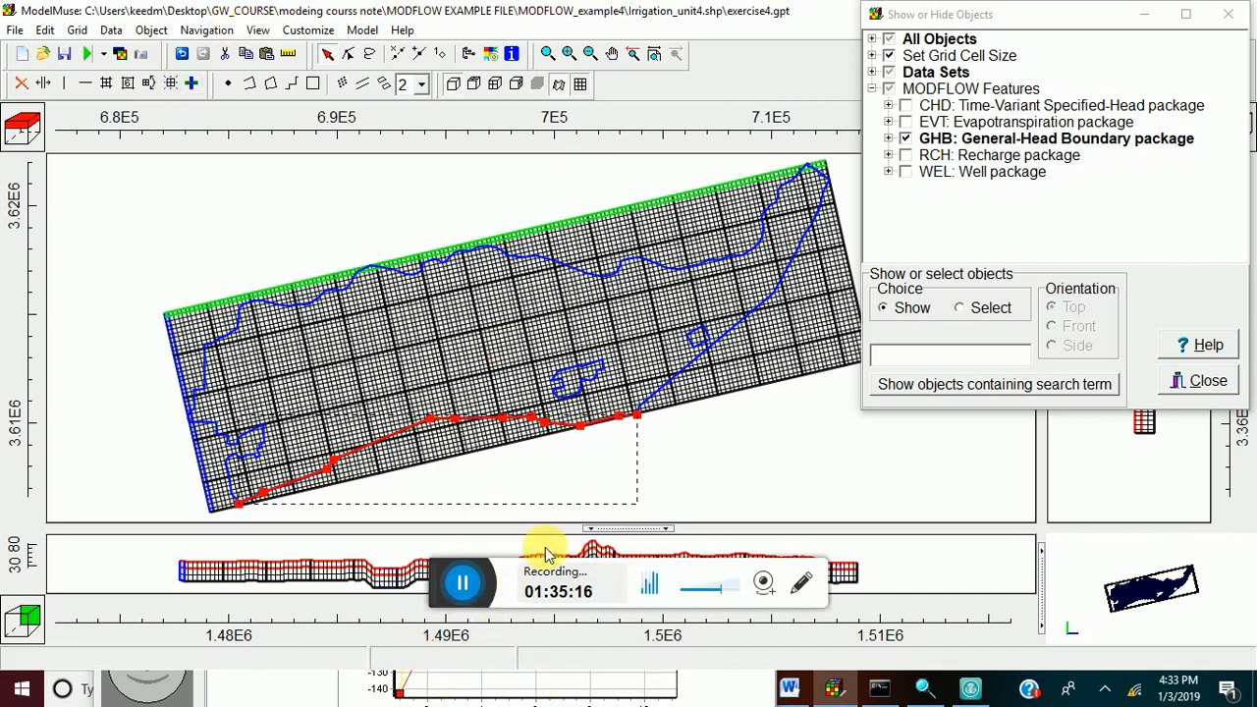
# Hide the GHB package objects, show the WEL package objects instead, and select all the wells across the grid.
pyautogui.click(906, 138)
pyautogui.click(906, 172)
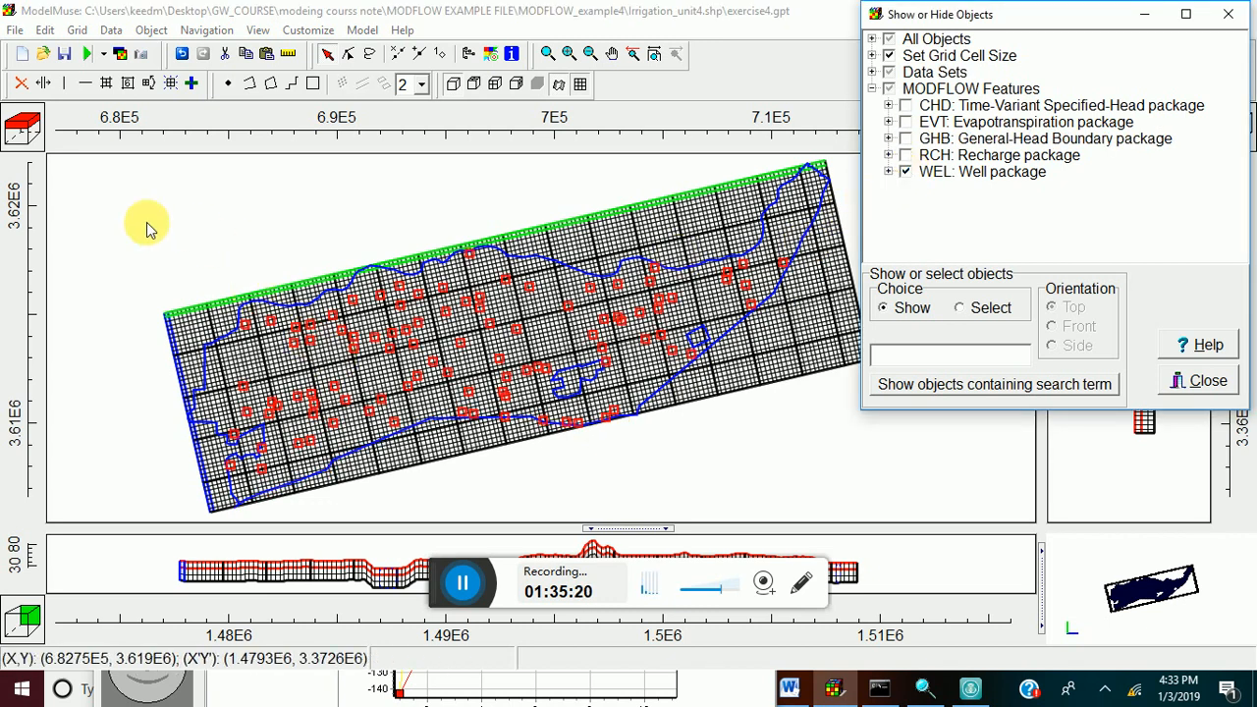
pyautogui.moveTo(80, 202); pyautogui.dragTo(823, 495)
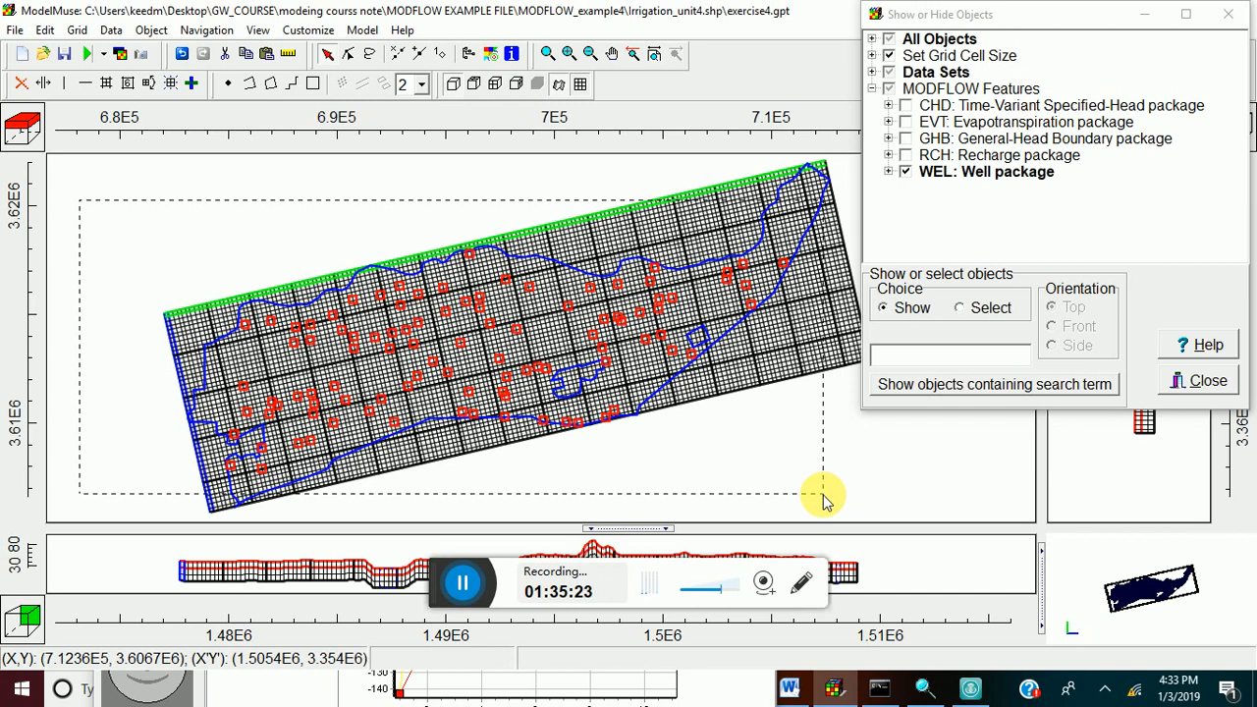
# Check the 1995–1996 pumping rate formula in the selected wells' MODFLOW features, then accept the formula and the object properties.
pyautogui.doubleClick(491, 334)
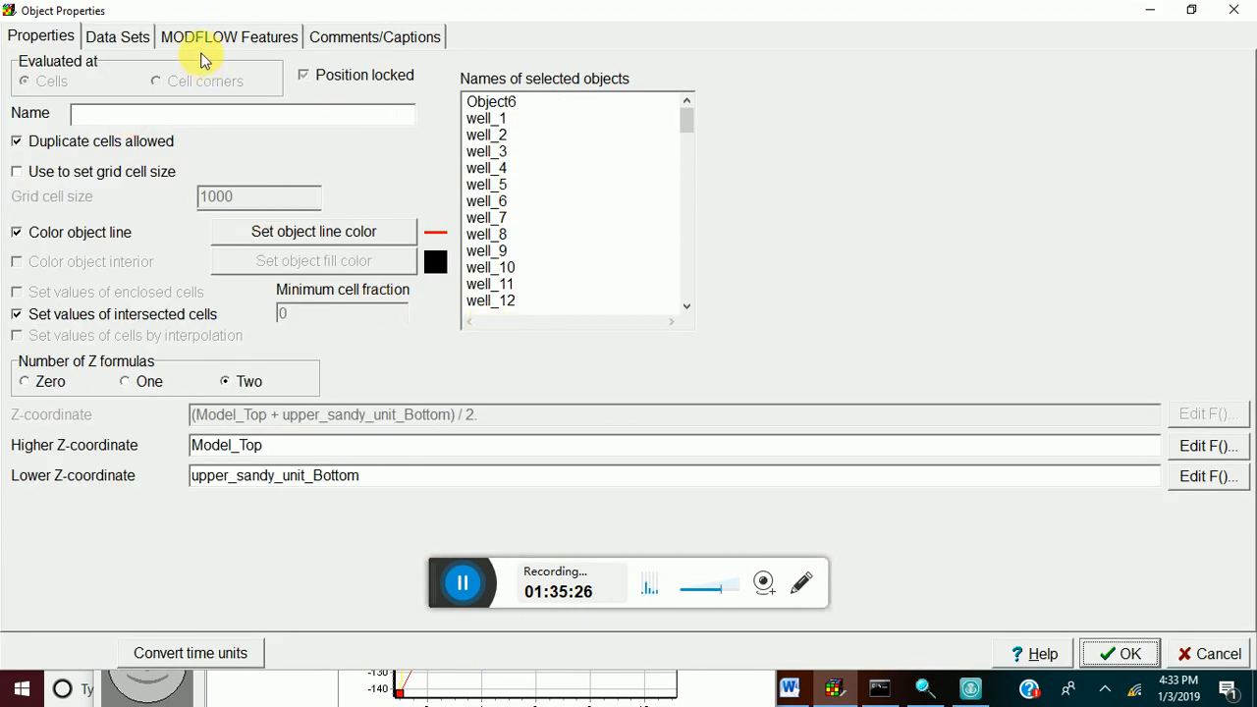
pyautogui.click(204, 45)
pyautogui.click(356, 286)
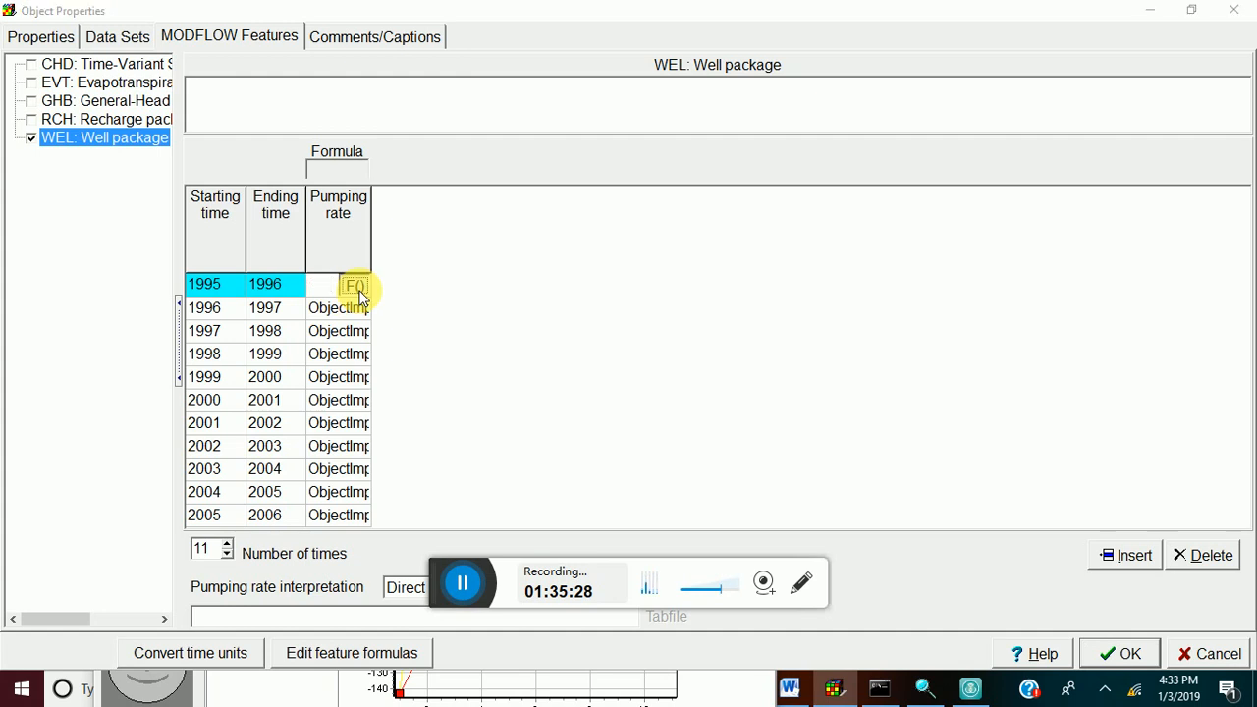
pyautogui.click(356, 287)
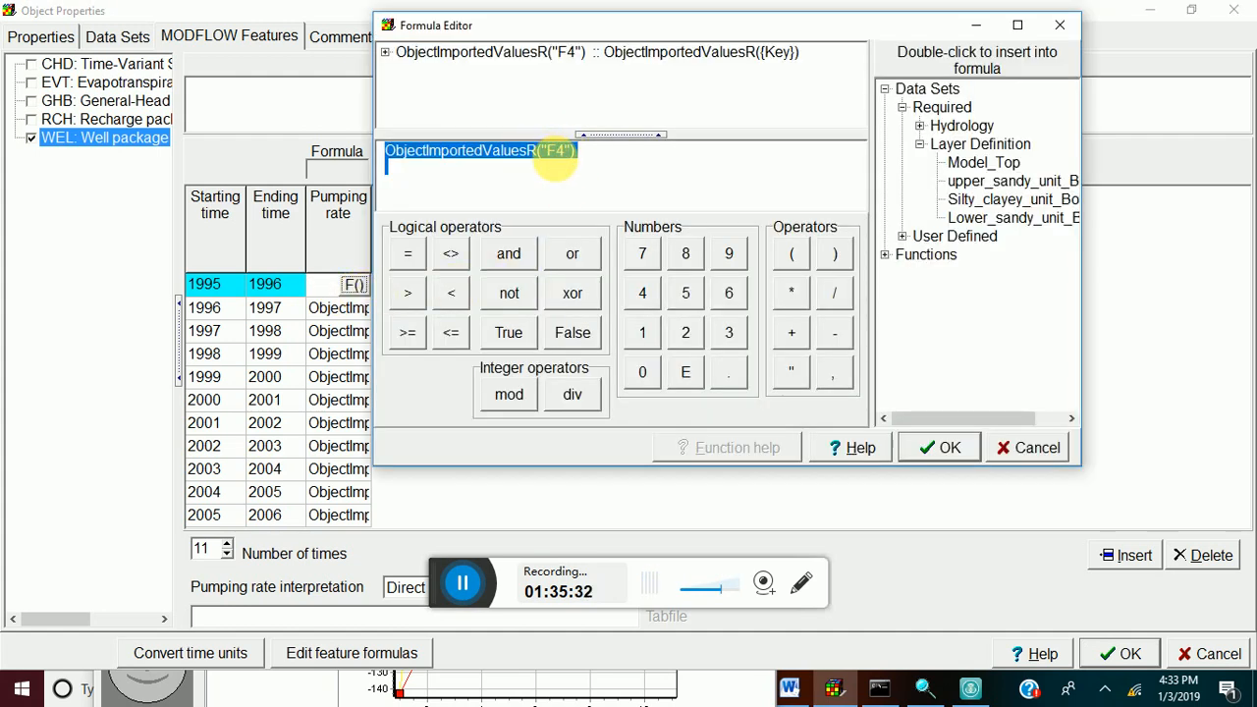
pyautogui.click(539, 171)
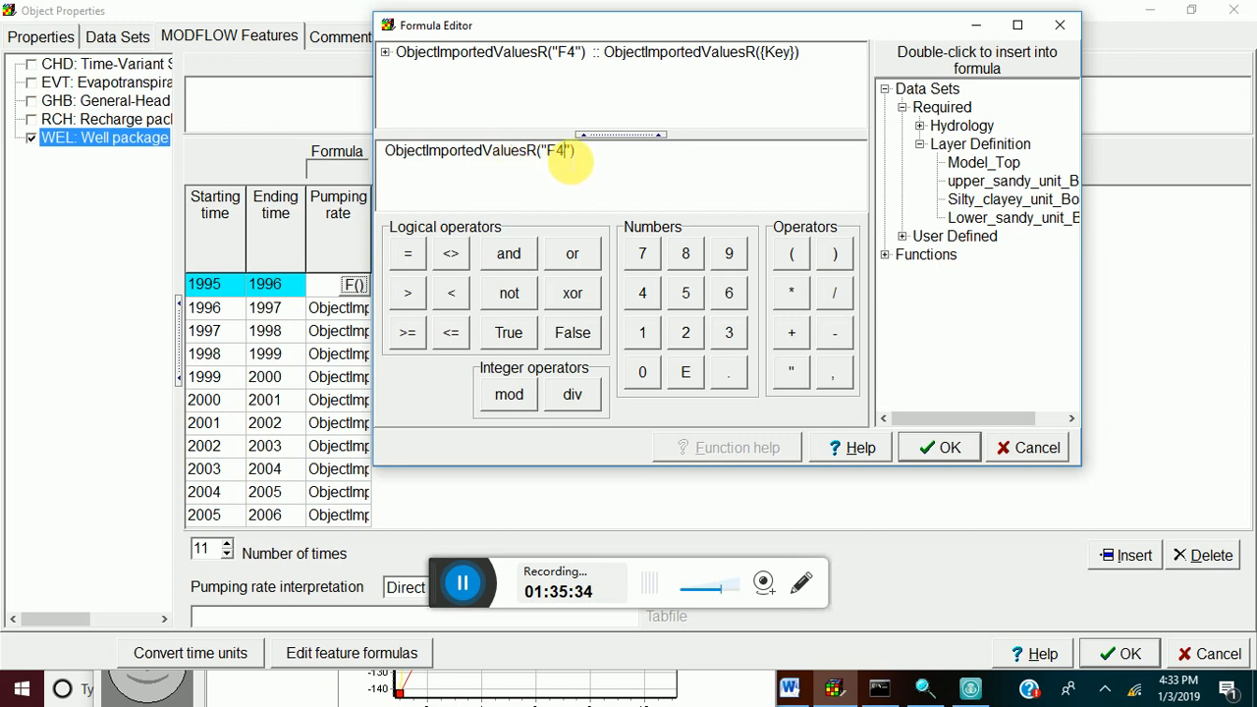
pyautogui.click(936, 448)
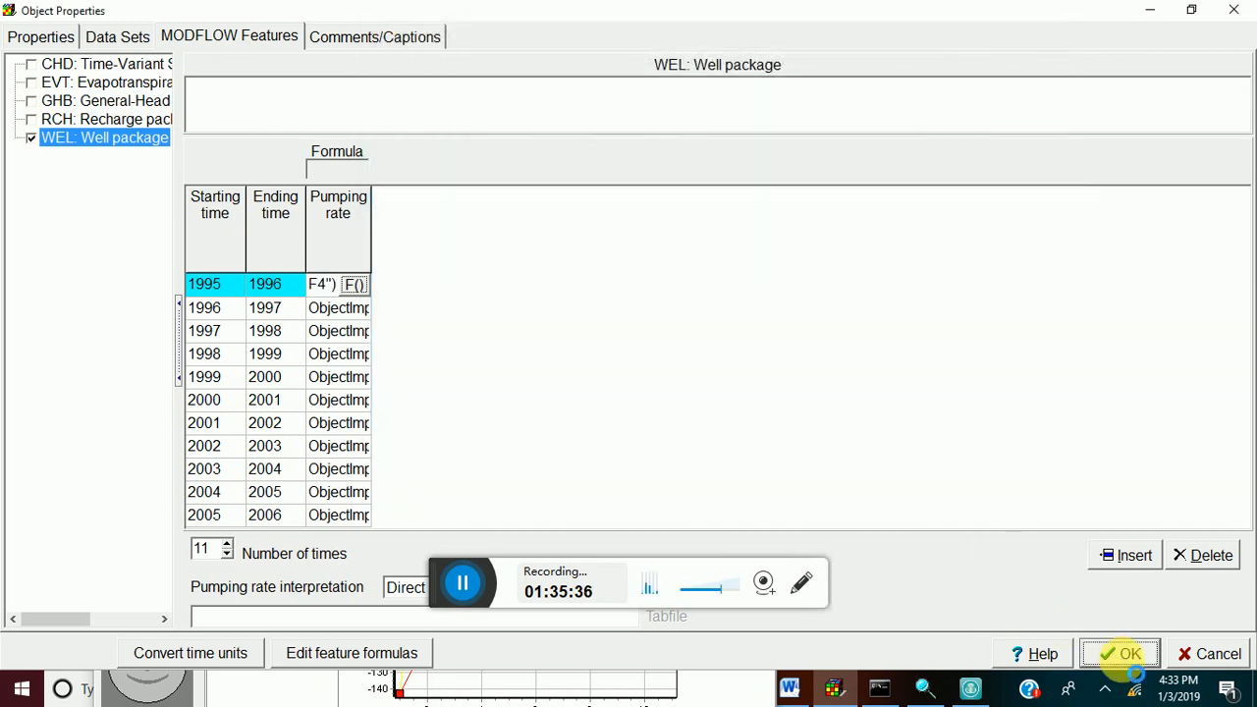
pyautogui.click(1125, 654)
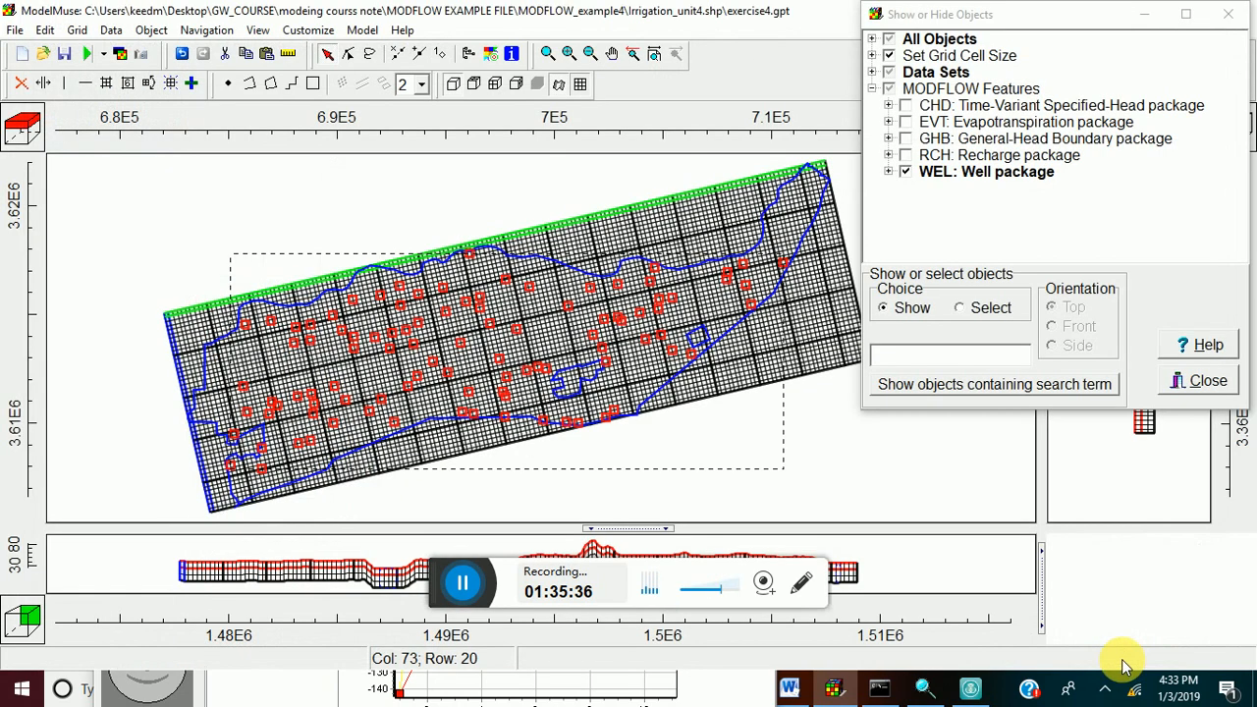
# Run MODFLOW-OWHM with the input files saved as exercise4, replacing the existing name file and continuing with the installed version.
pyautogui.click(87, 54)
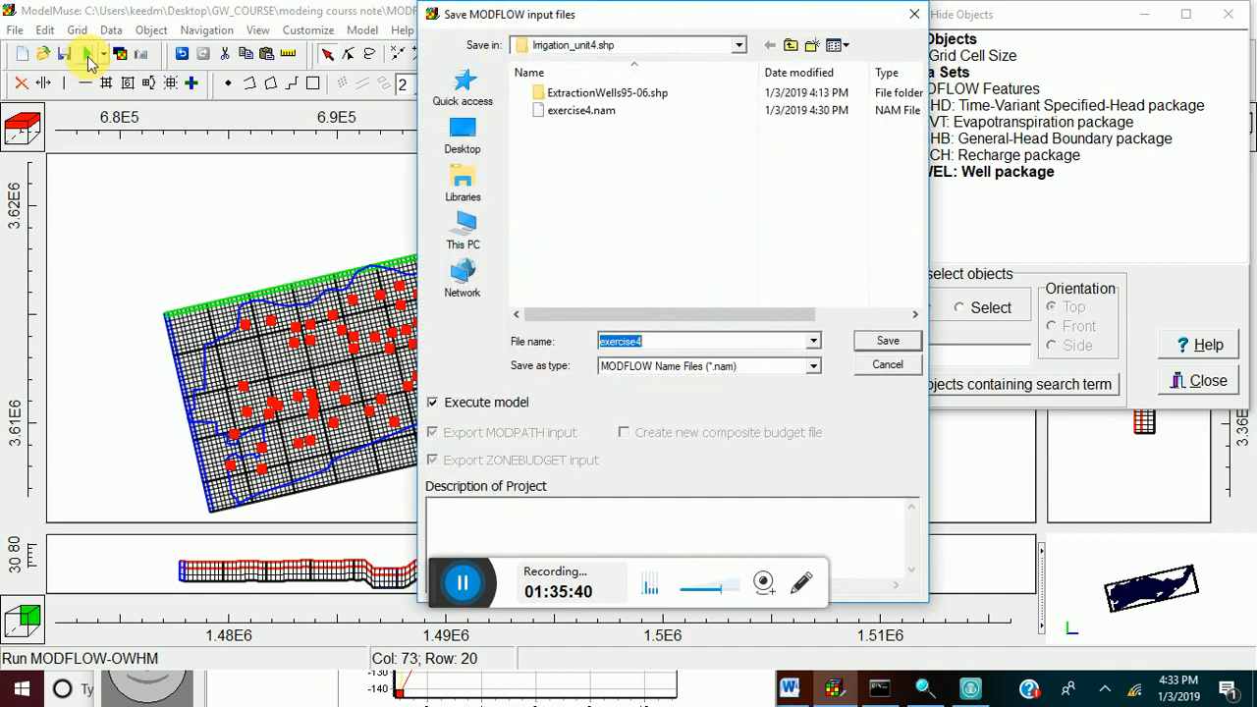
pyautogui.click(869, 344)
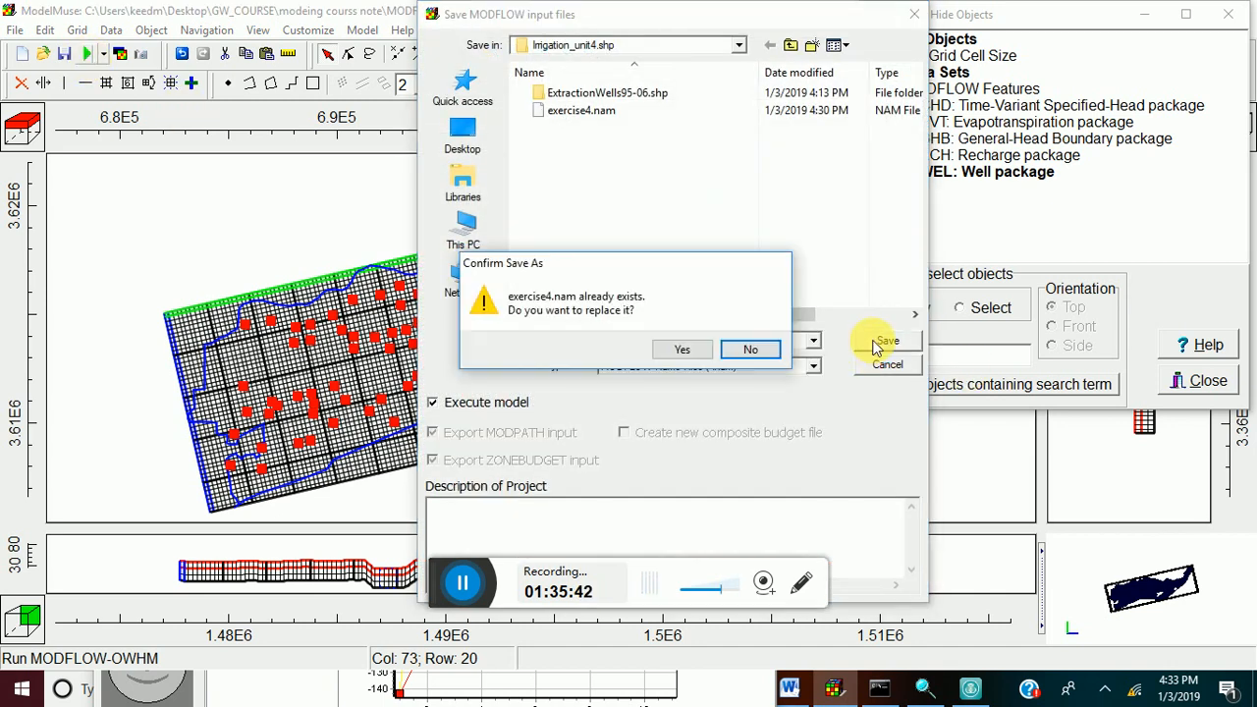
pyautogui.click(678, 351)
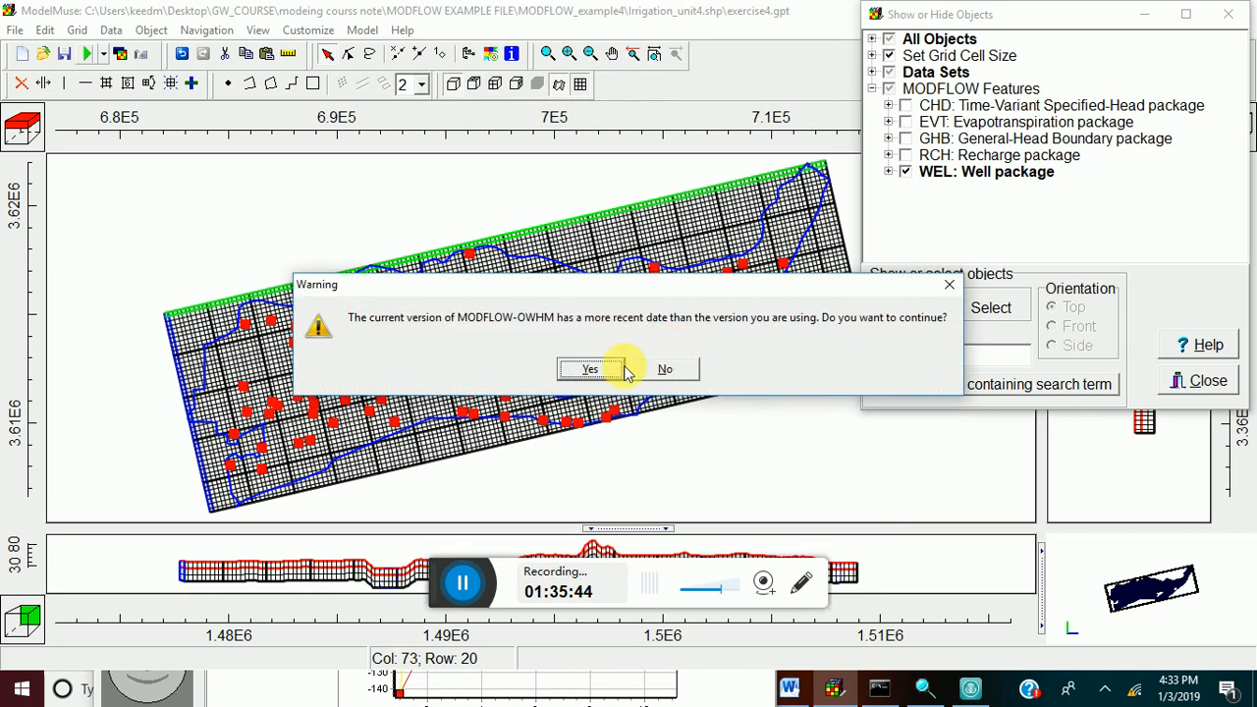
pyautogui.click(594, 369)
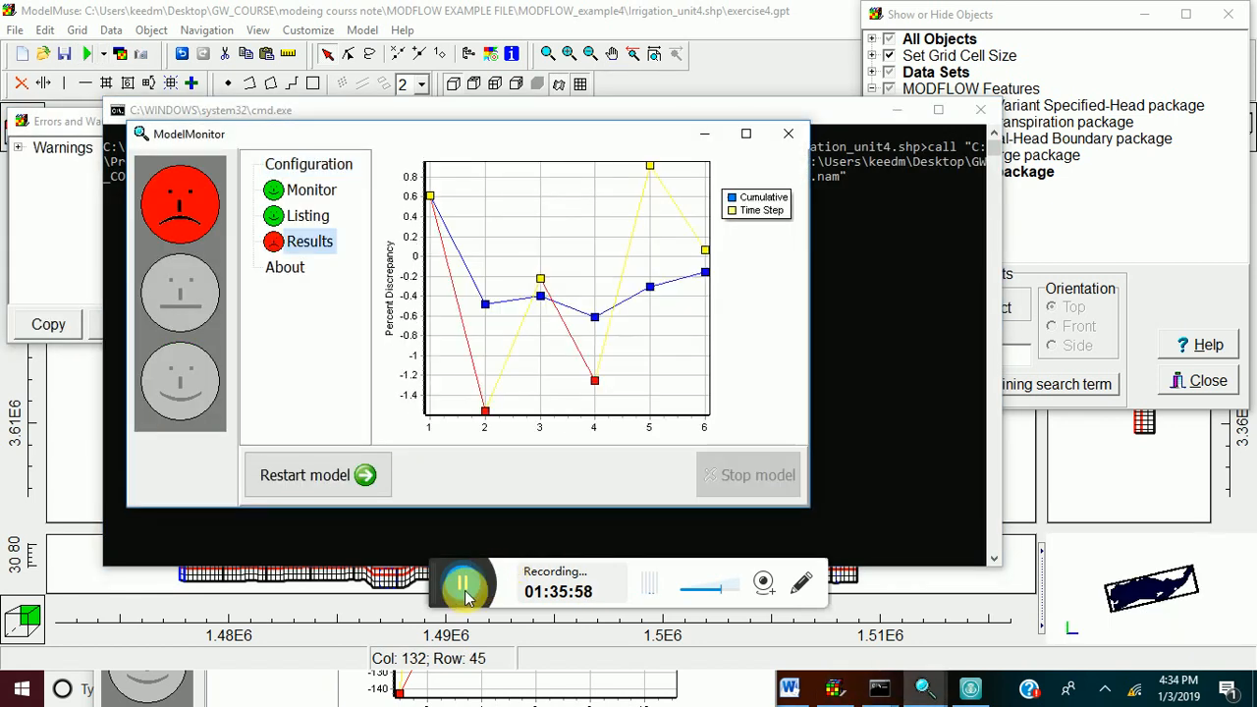
# Review the stress periods in ModelMonitor's screen output, close the monitor and minimize the command window.
pyautogui.click(465, 589)
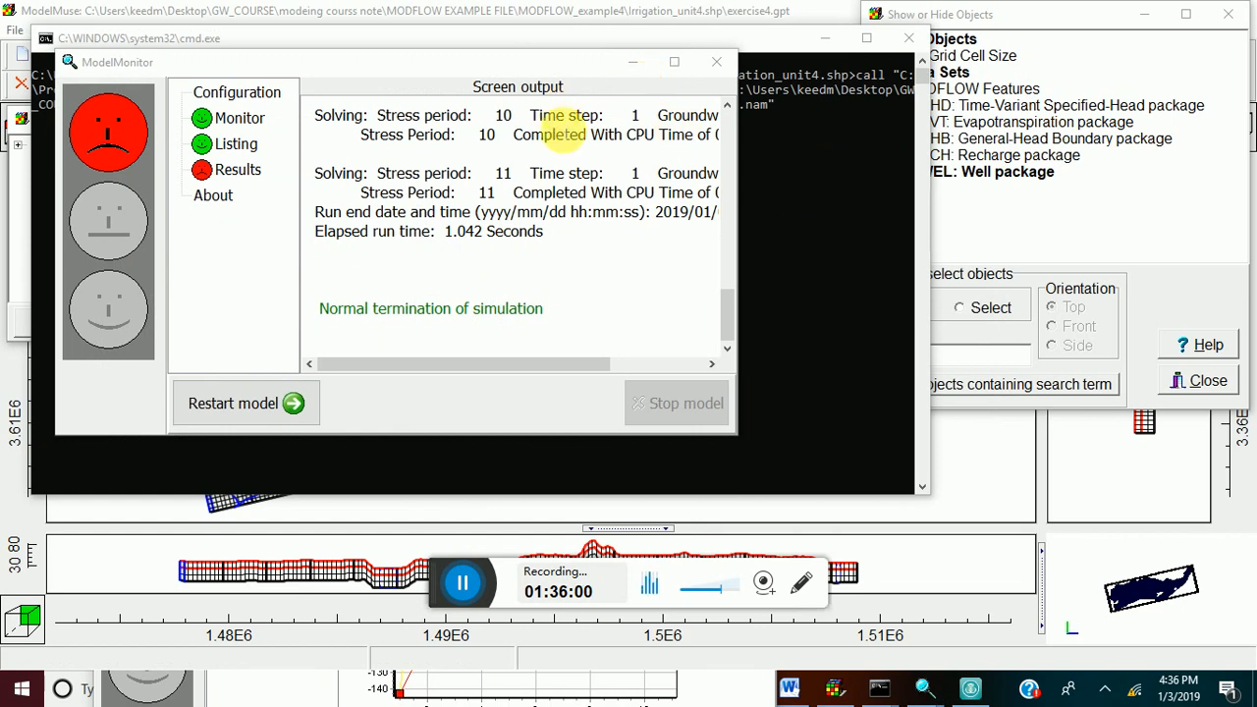
pyautogui.scroll(3, 565, 187)
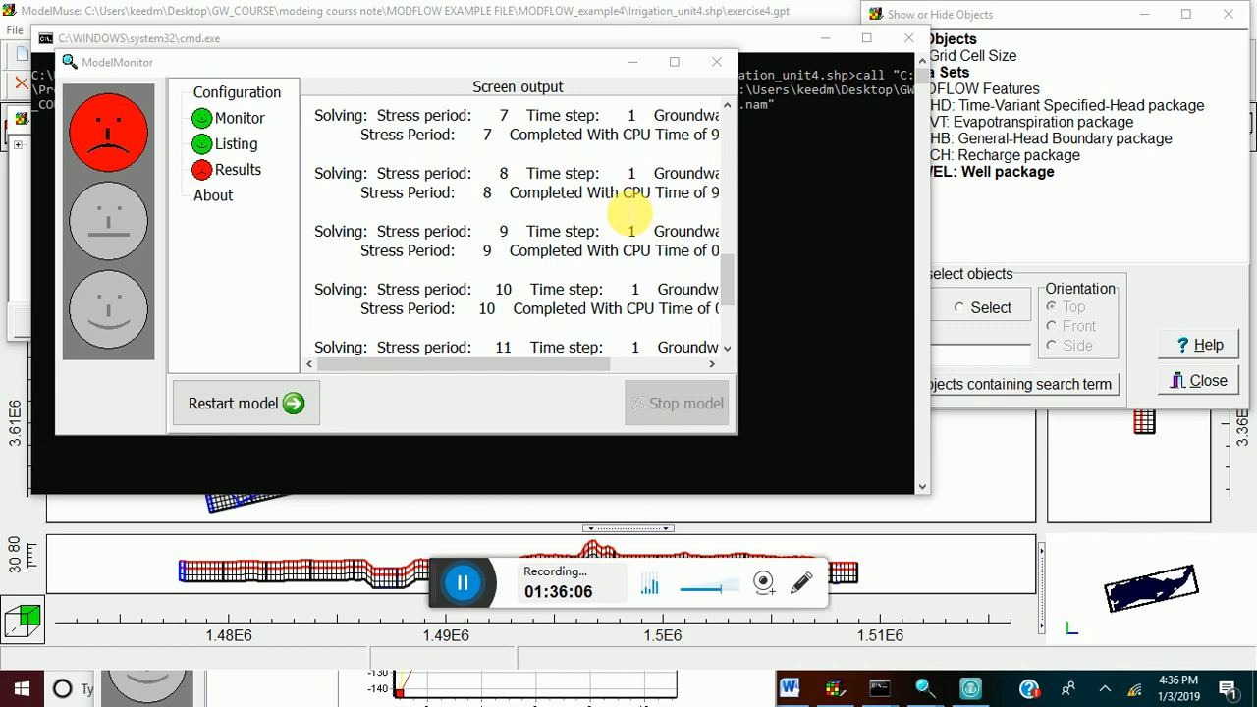
pyautogui.click(717, 62)
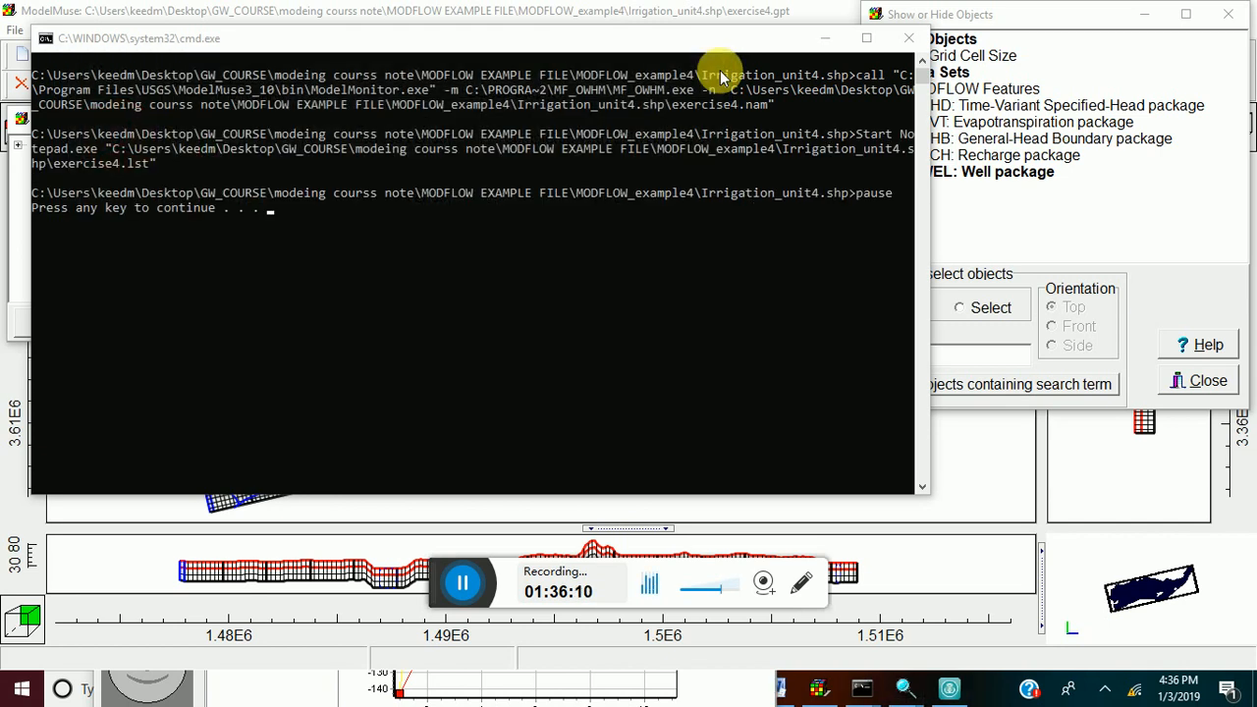
pyautogui.click(826, 43)
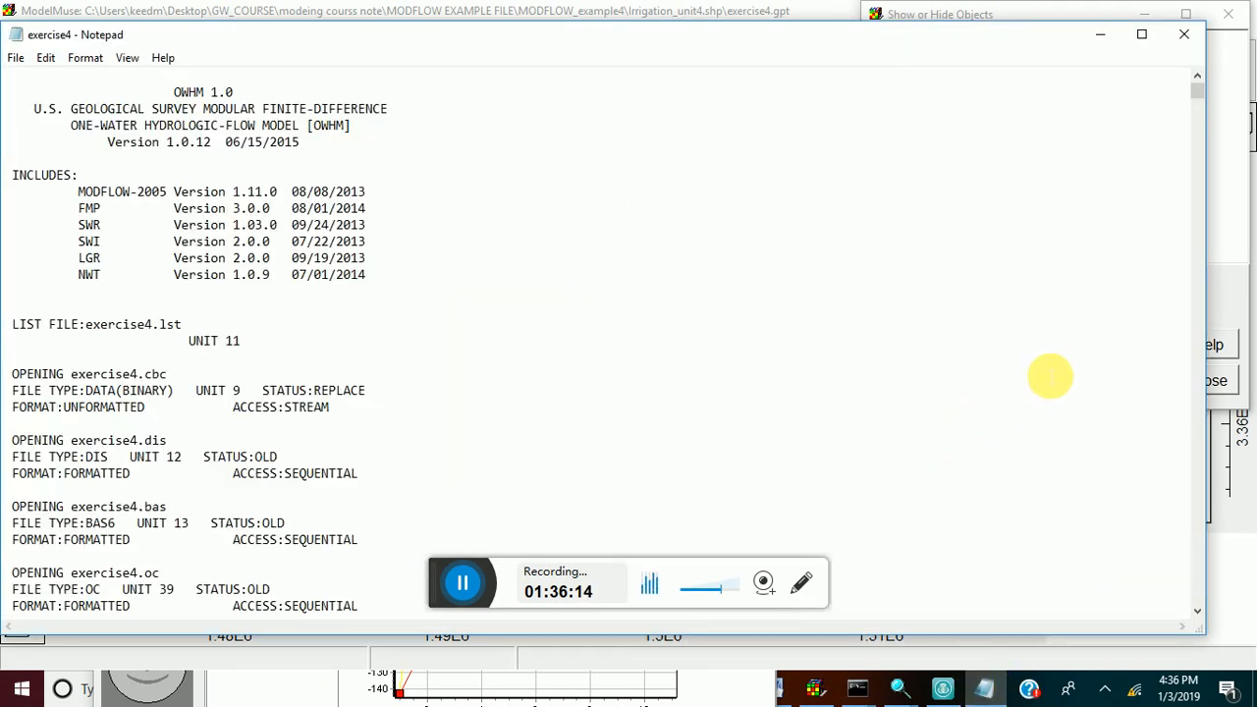
# Maximize the exercise4 listing file and examine it down to the final water budget and time summary.
pyautogui.click(1141, 34)
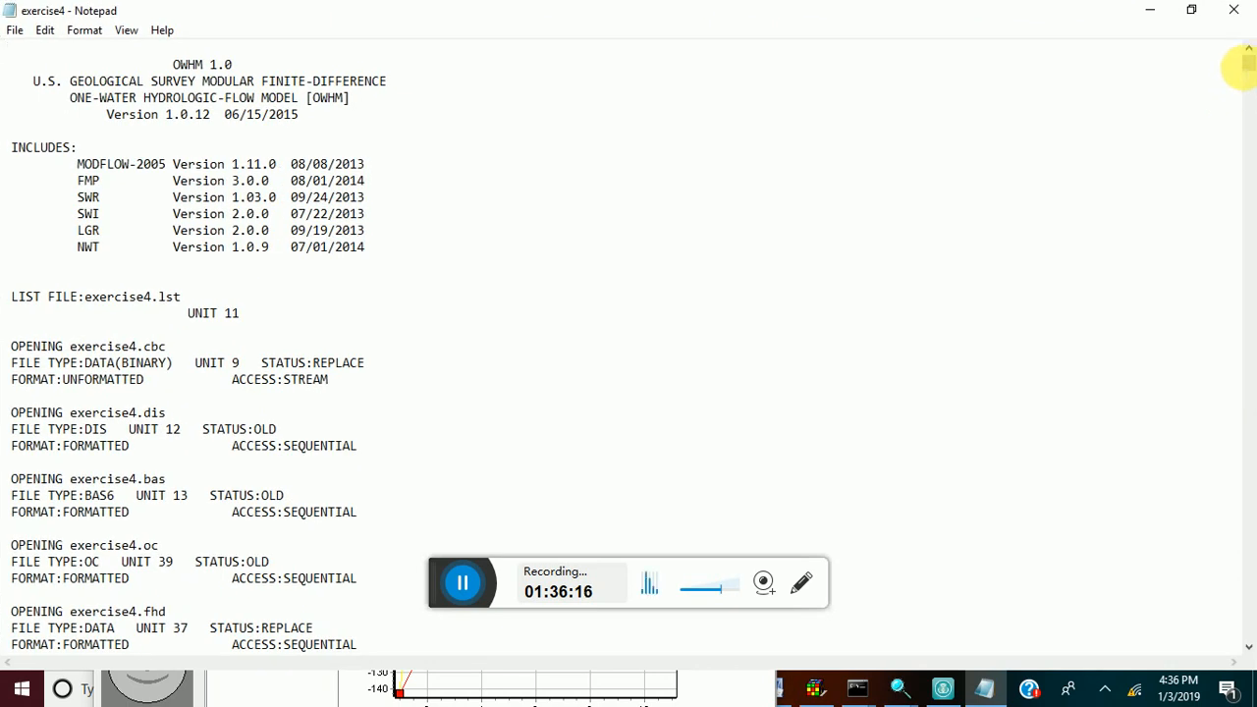
pyautogui.moveTo(1248, 71); pyautogui.dragTo(1249, 80)
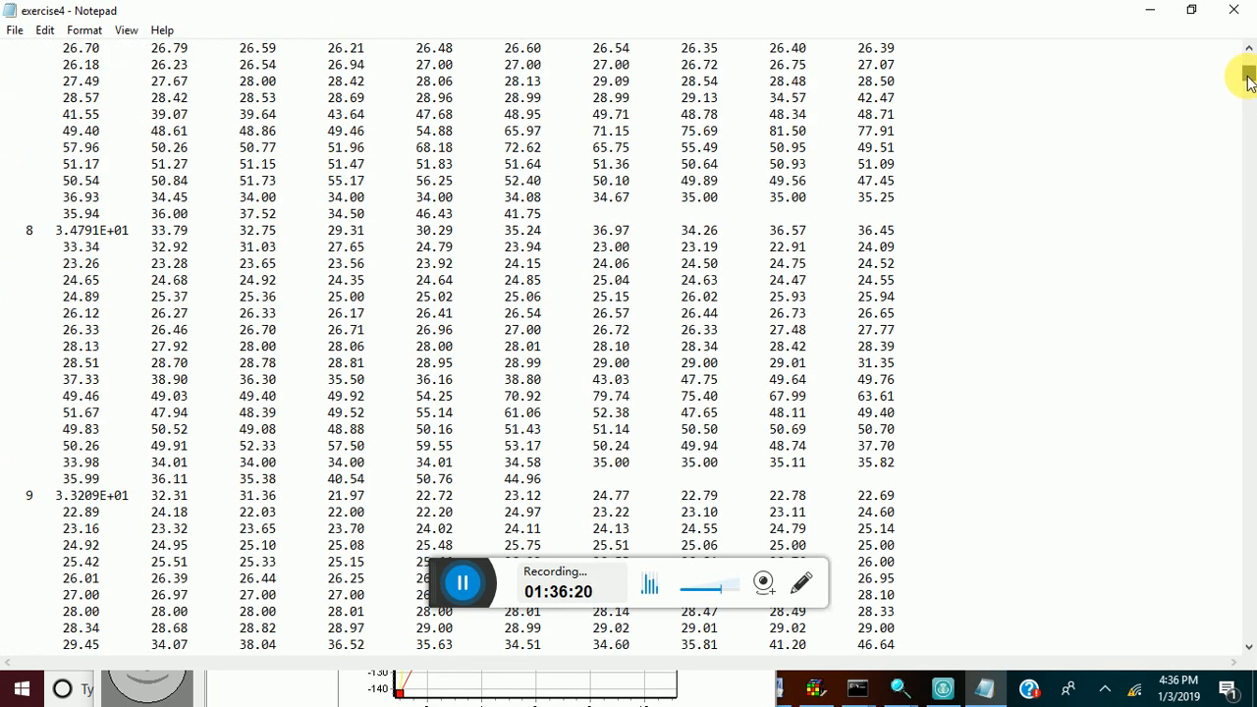
pyautogui.moveTo(1249, 81); pyautogui.dragTo(1250, 657)
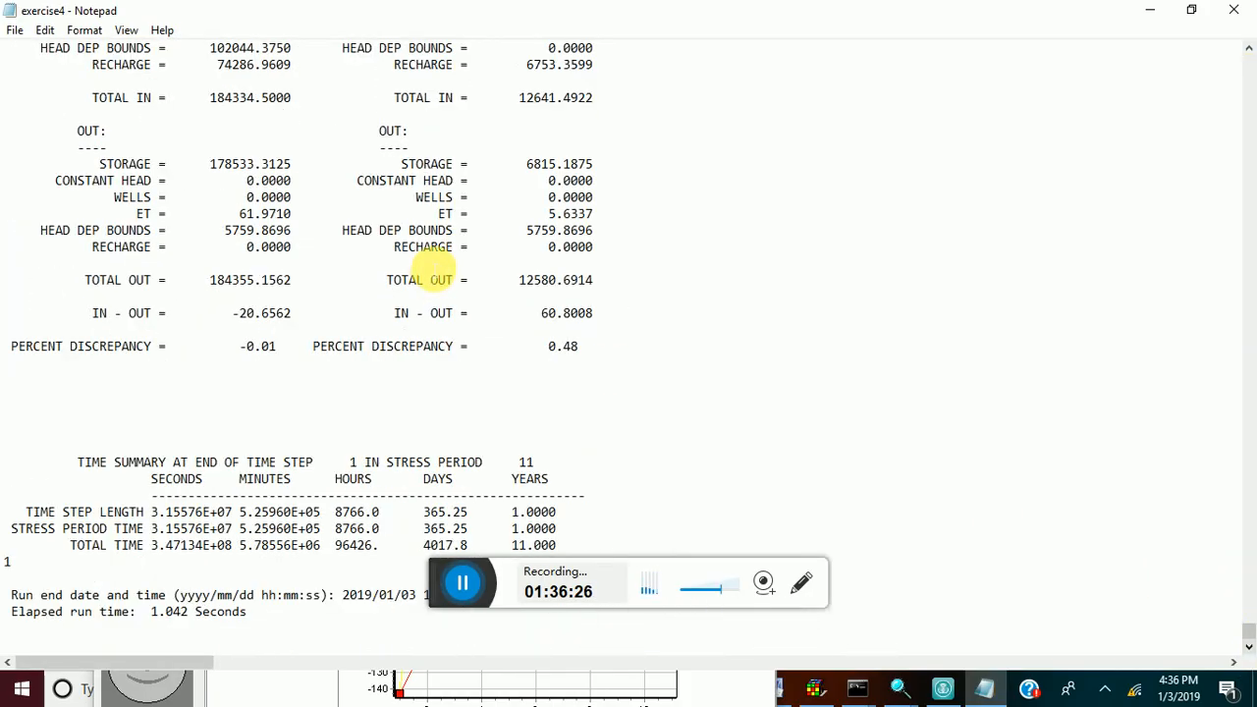
# Examine the inflow and outflow terms of the volumetric budget for stress period 11 in the exercise4 listing file.
pyautogui.scroll(2, 432, 265)
pyautogui.scroll(3, 174, 168)
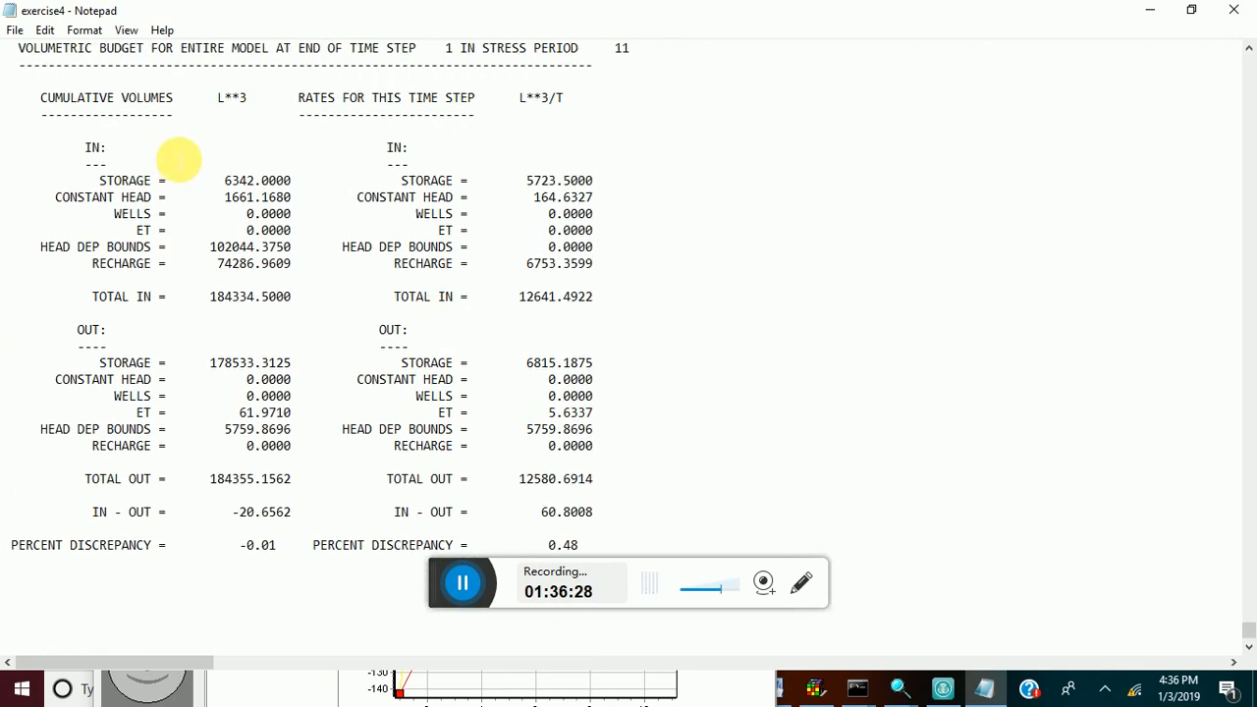
pyautogui.moveTo(601, 98); pyautogui.dragTo(631, 99)
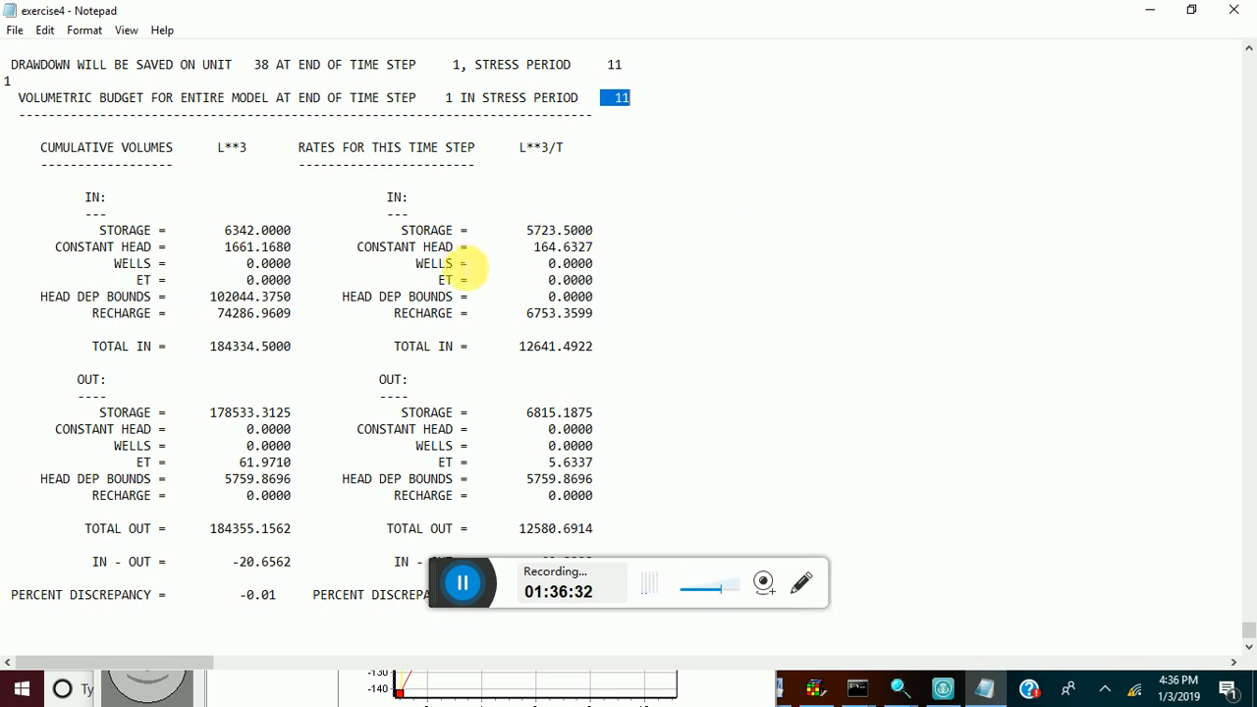
pyautogui.scroll(-1, 470, 263)
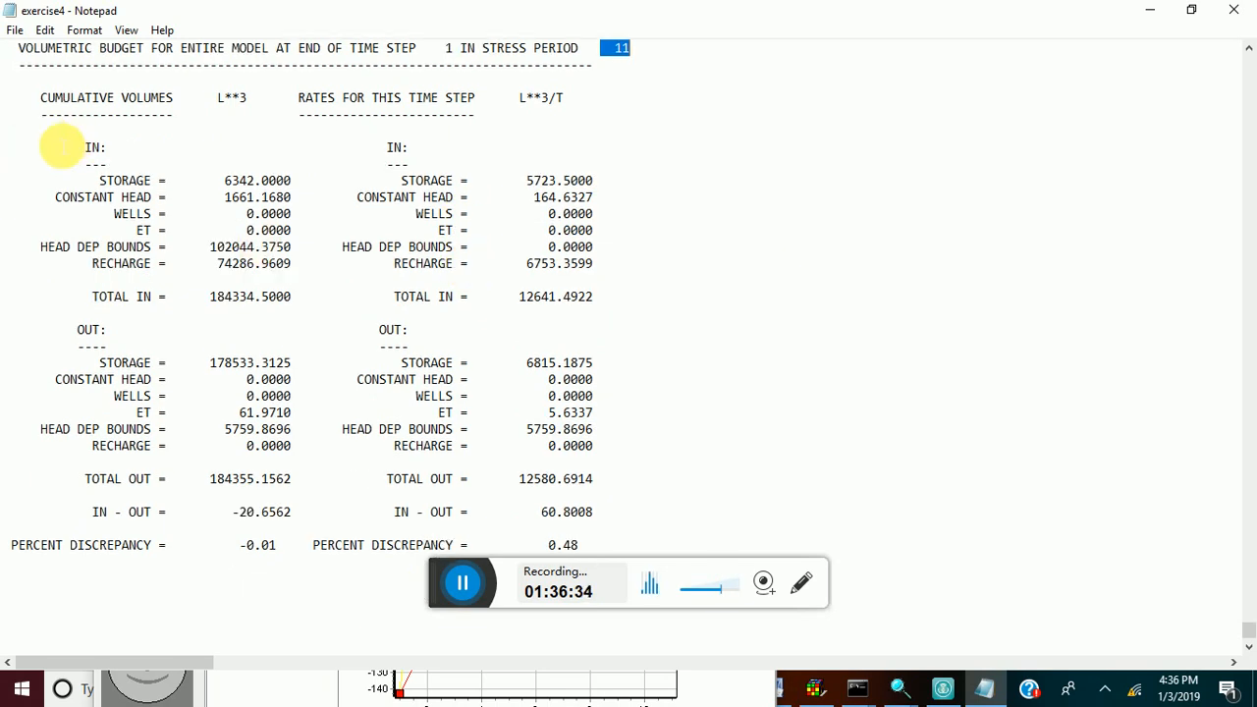
pyautogui.moveTo(62, 143); pyautogui.dragTo(179, 233)
pyautogui.moveTo(47, 314); pyautogui.dragTo(209, 534)
pyautogui.click(687, 261)
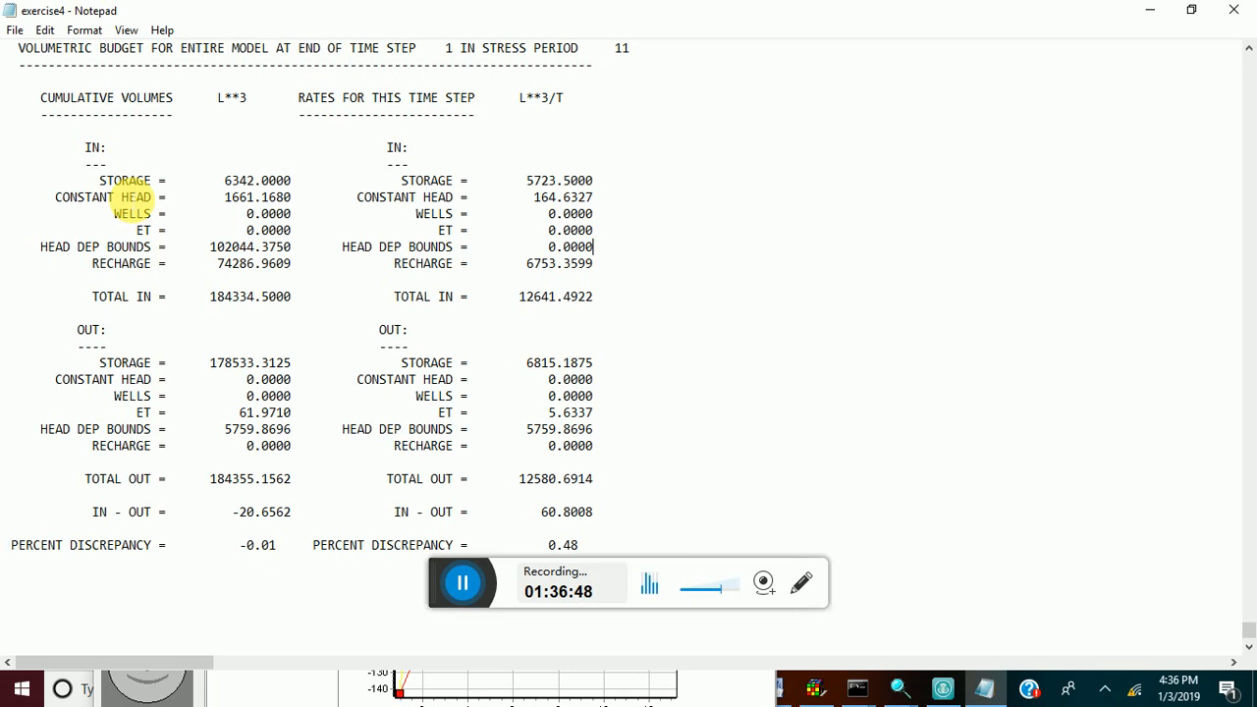
# Highlight the WELLS row in the budget's outflow section and check its cumulative volume and rate.
pyautogui.moveTo(106, 397); pyautogui.dragTo(609, 412)
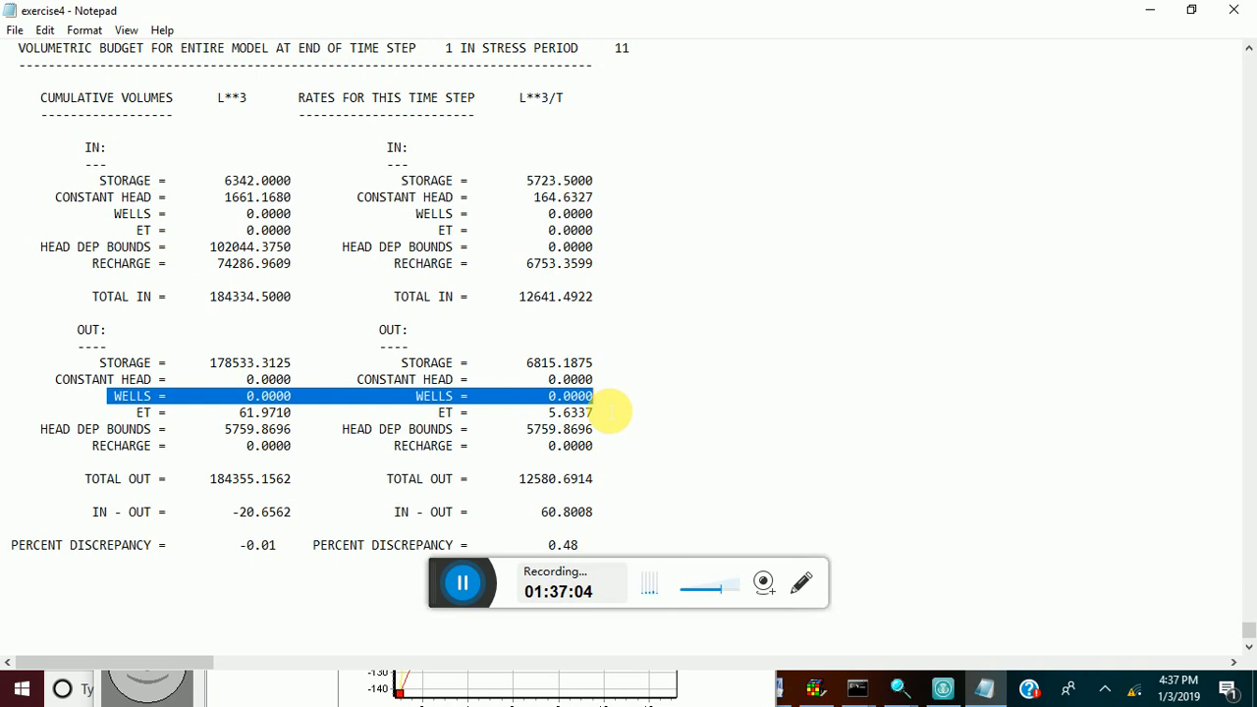
pyautogui.scroll(-2, 334, 486)
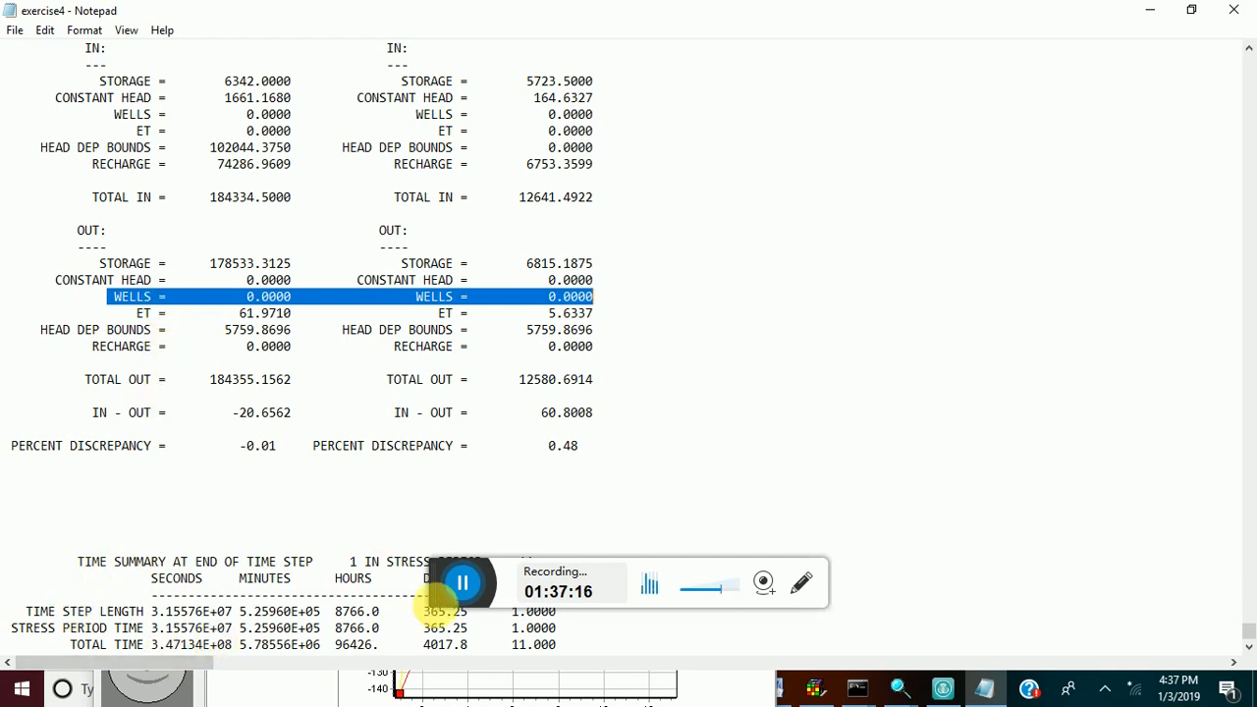
pyautogui.click(464, 587)
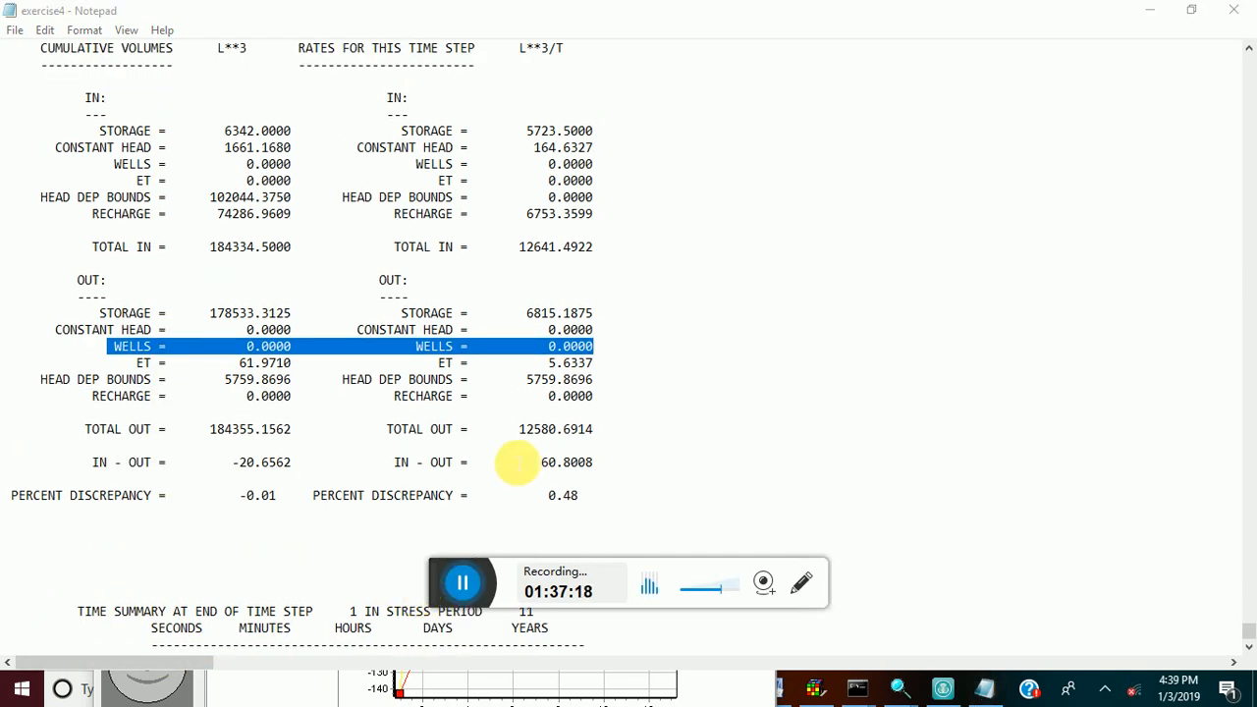